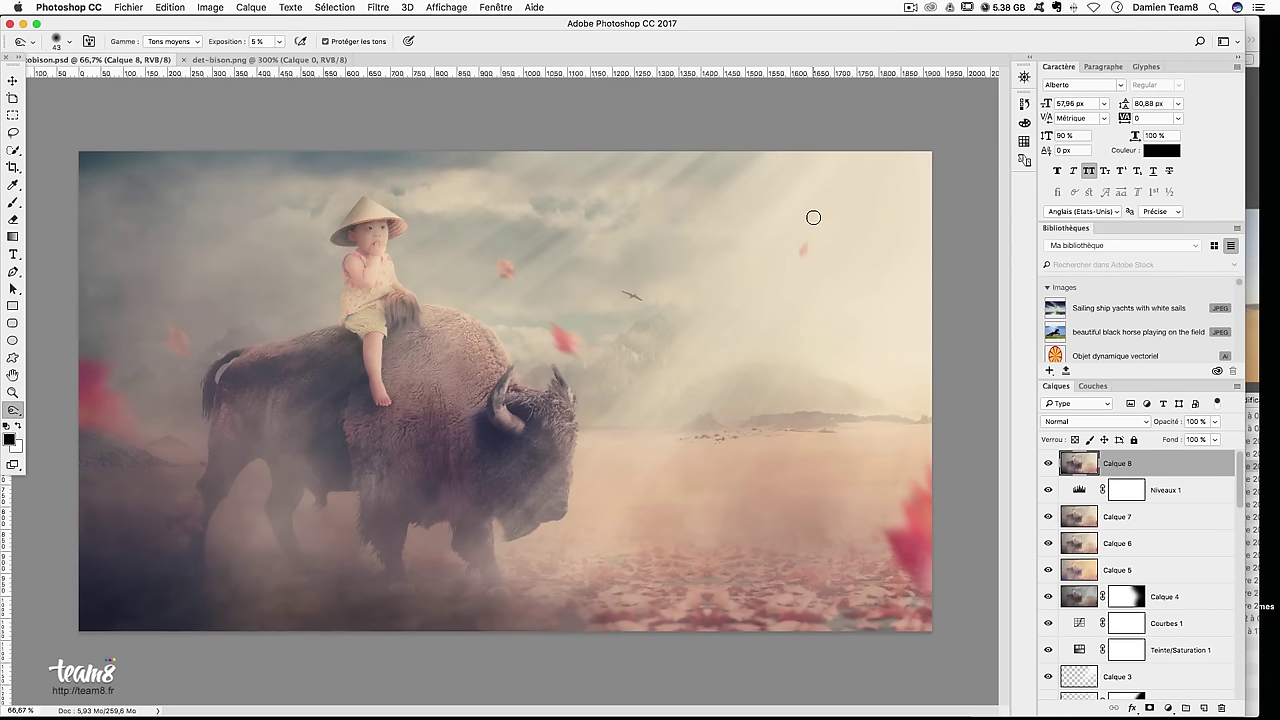
Bring the Finder window with the tuto-bison source folder in front of Photoshop
click(1248, 30)
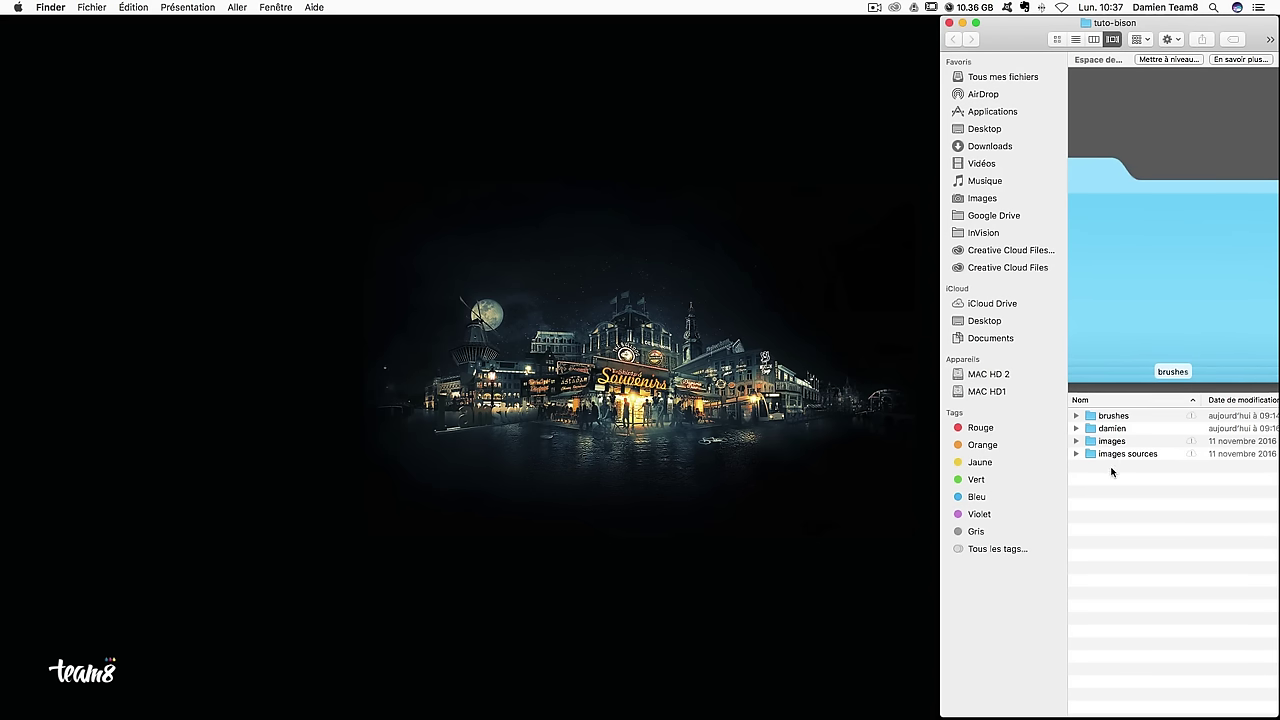
Expand 'images sources' and preview its files, starting with arriere-plan.jpg
click(1110, 456)
click(1076, 454)
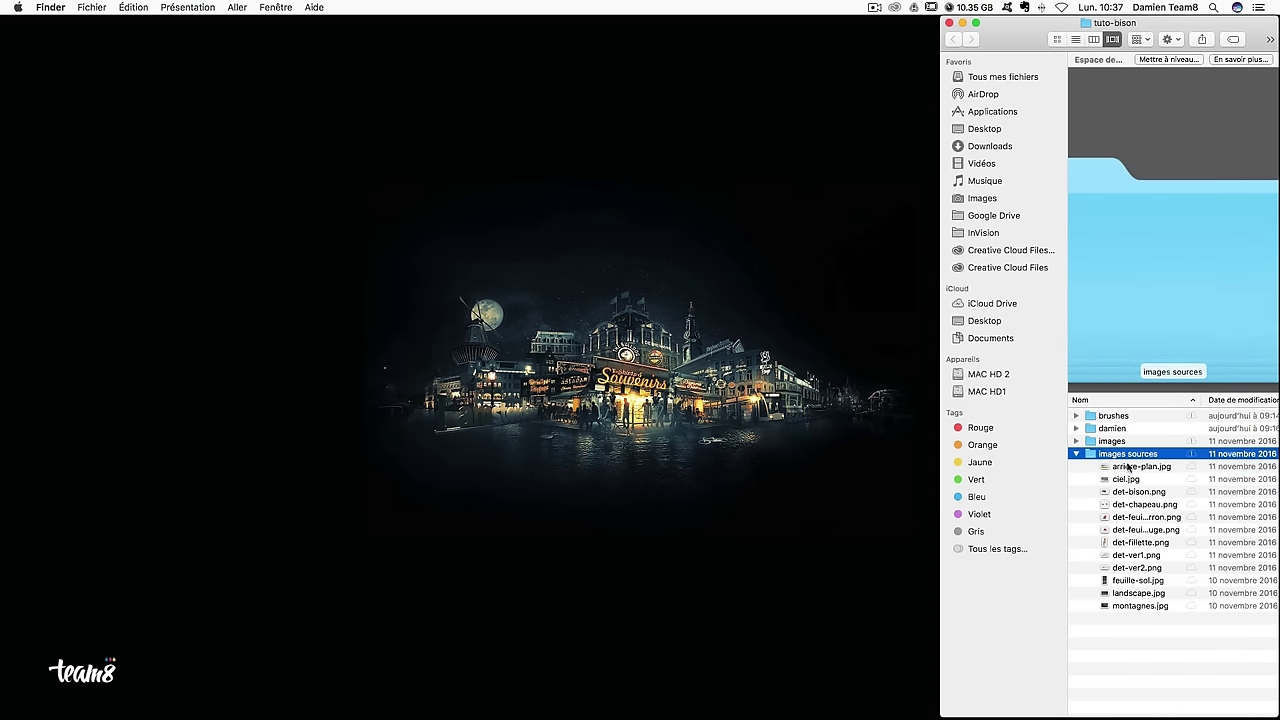
click(1128, 467)
key(Down)
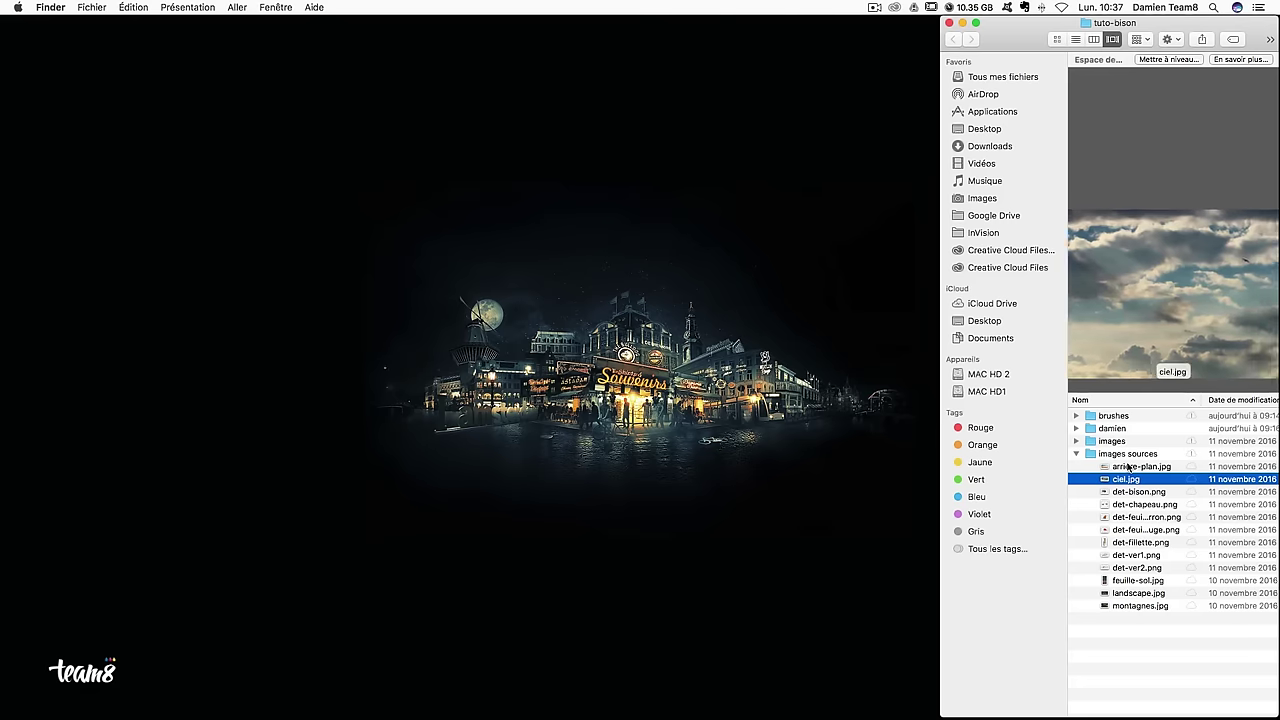
key(Down)
key(Down)
key(Down)
key(Down)
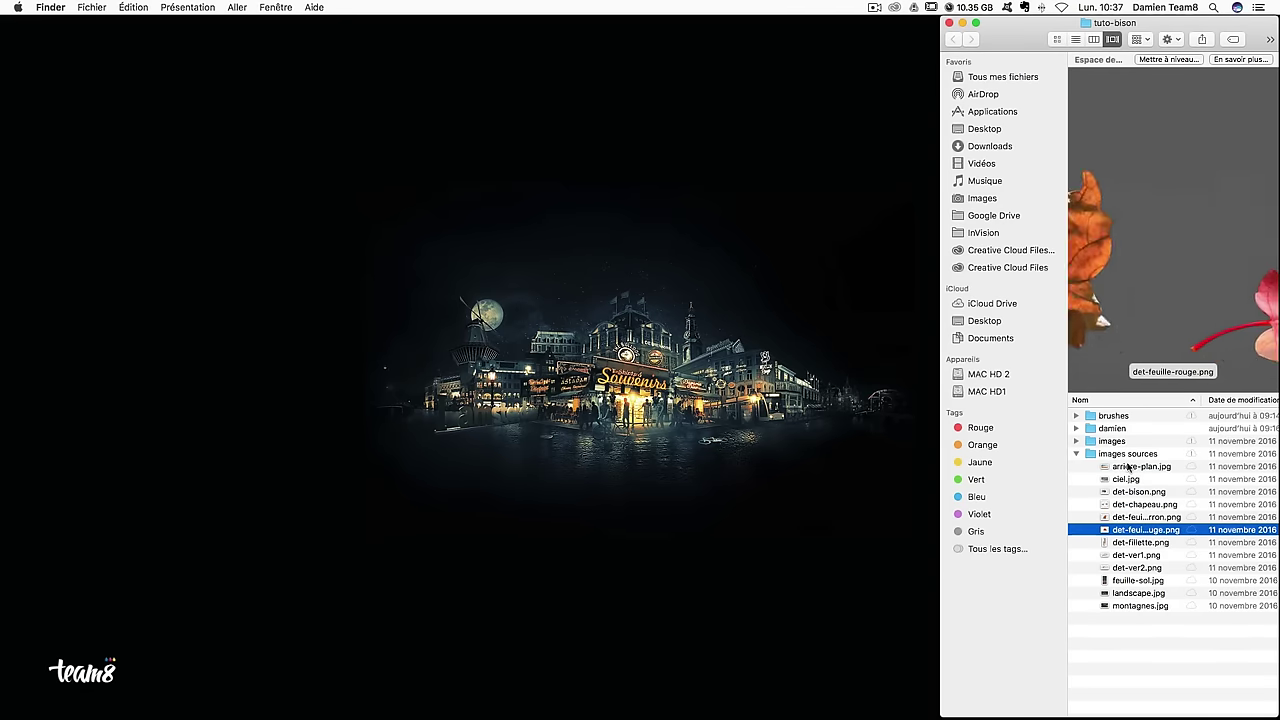
key(Down)
key(Down)
key(Down)
key(Down)
key(Up)
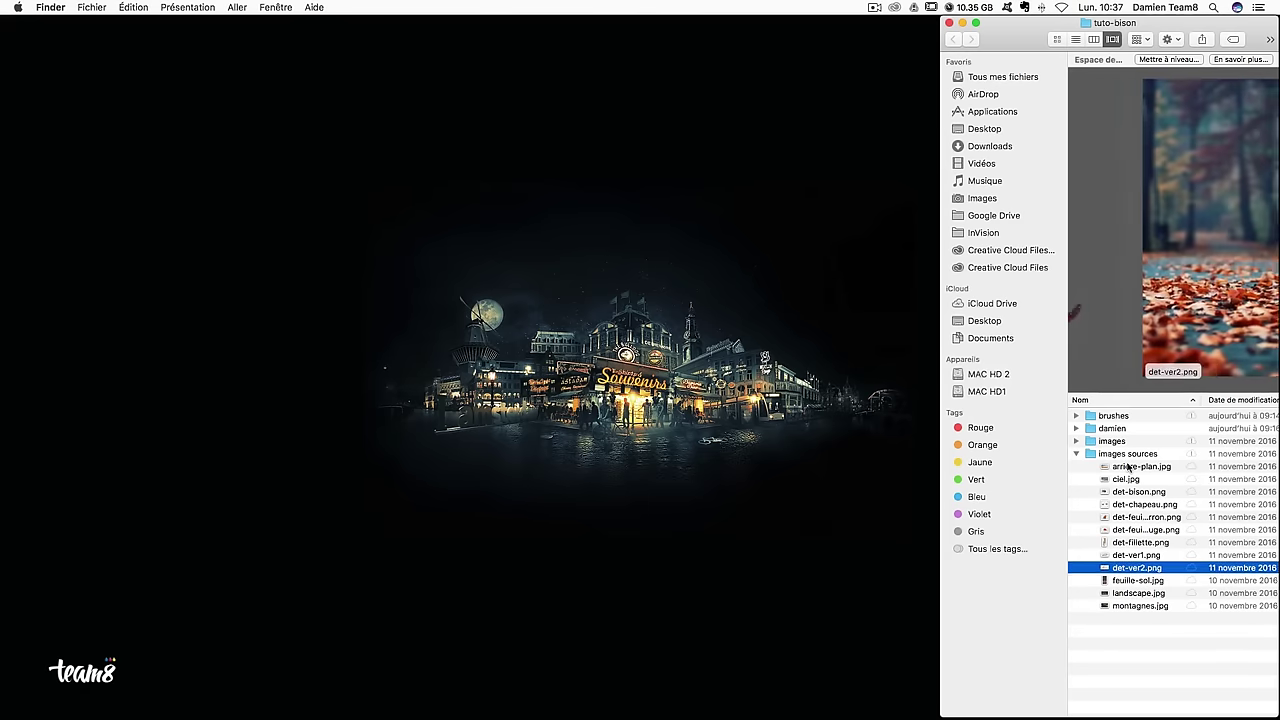
key(Up)
key(Up)
key(Up)
key(Up)
key(Up)
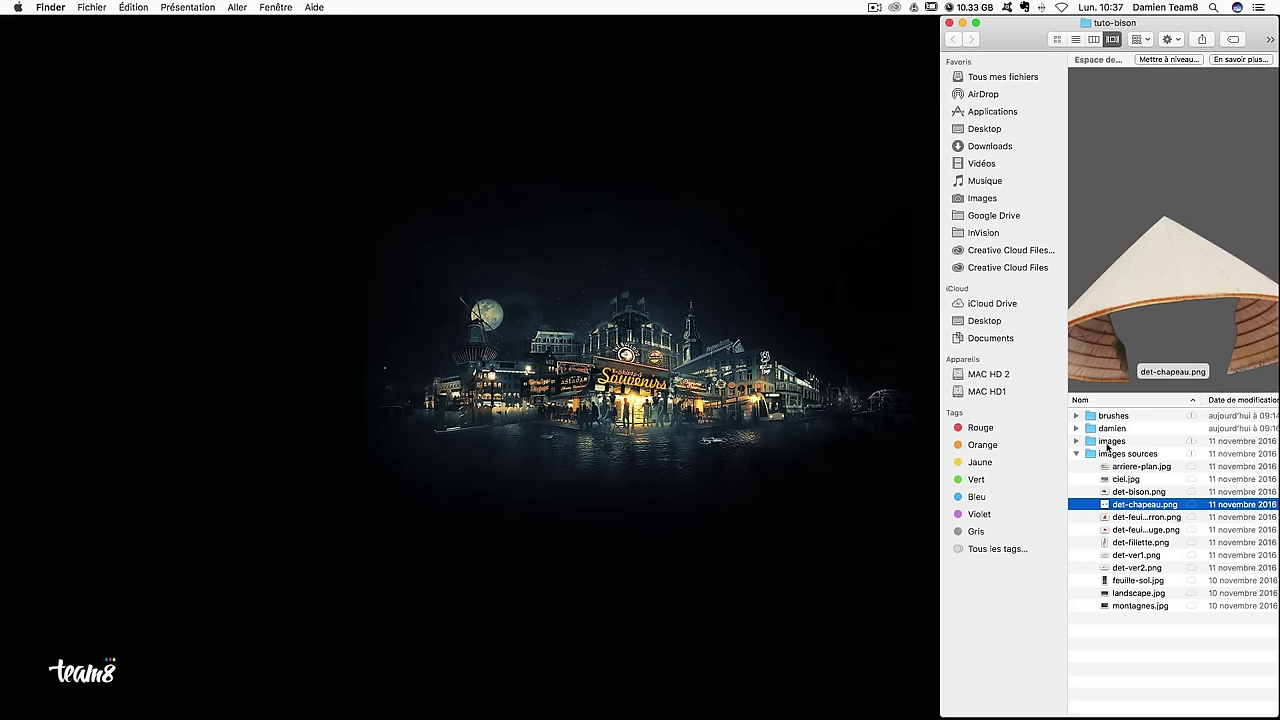
Expand 'images' and preview its original photos, ending on original-ver2.jpg
click(1103, 453)
click(1076, 441)
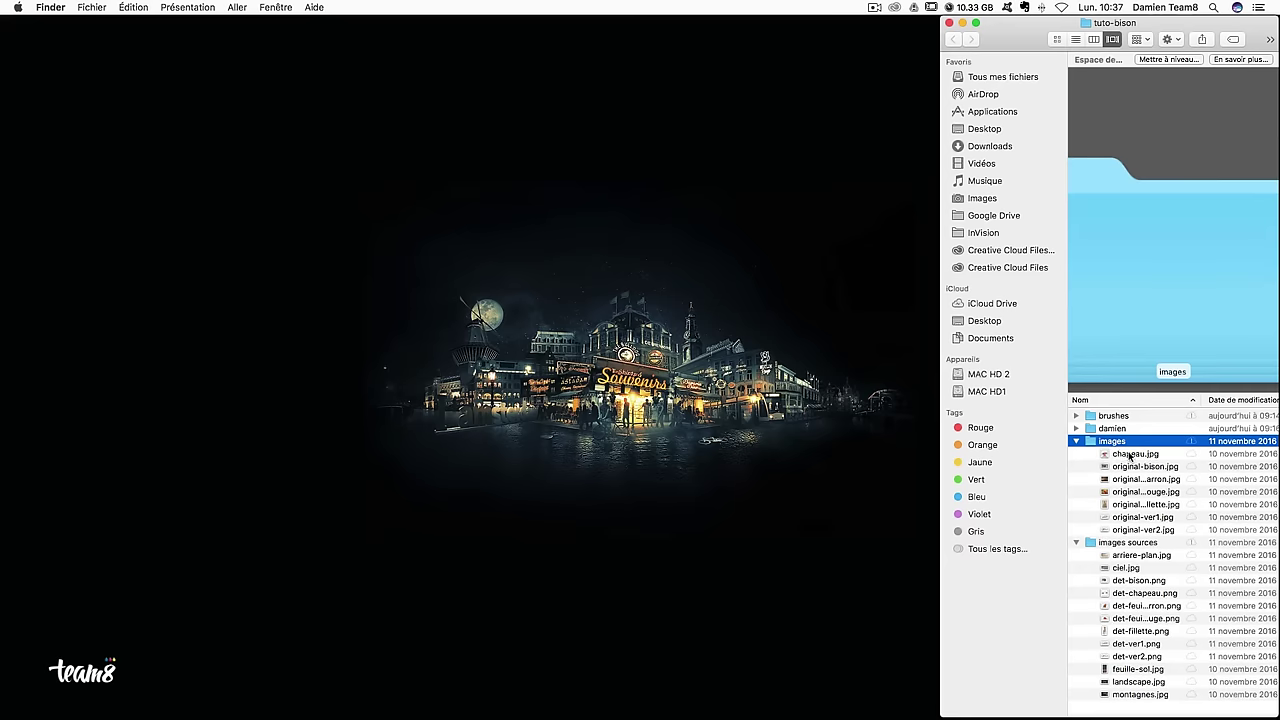
click(1131, 454)
key(Down)
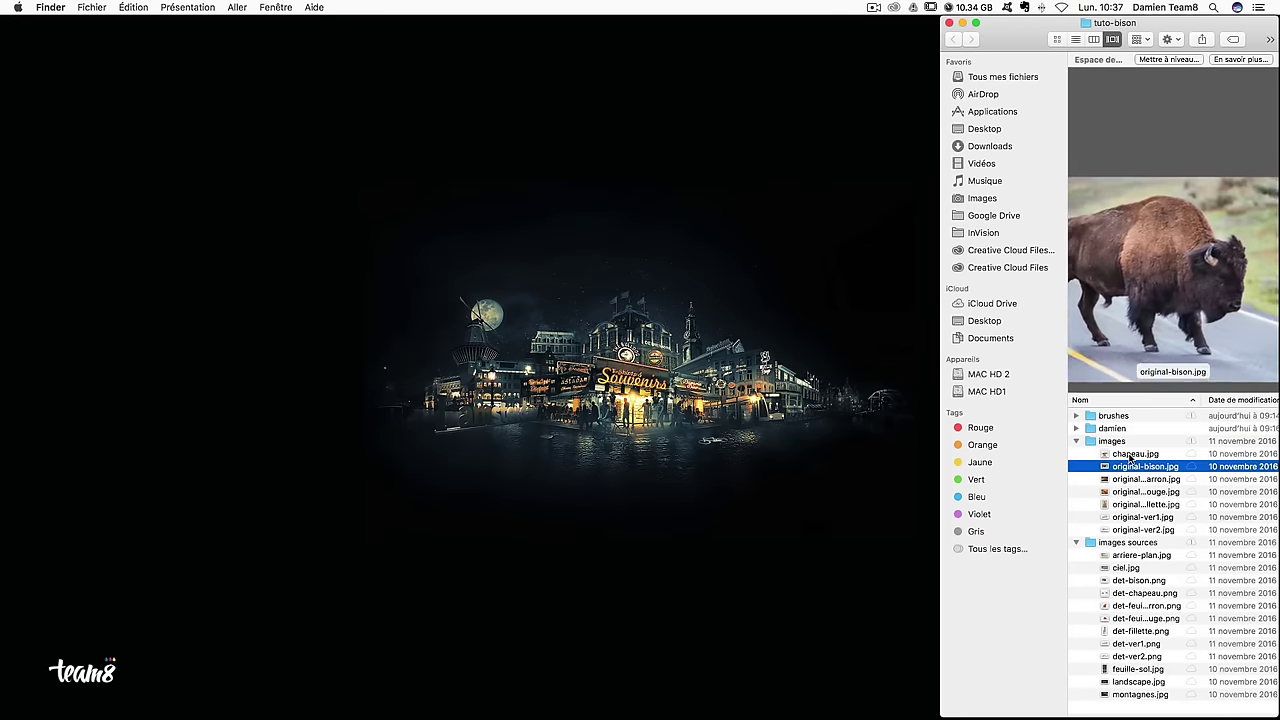
key(Down)
key(Down)
key(Down)
key(Down)
key(Down)
key(Down)
key(Up)
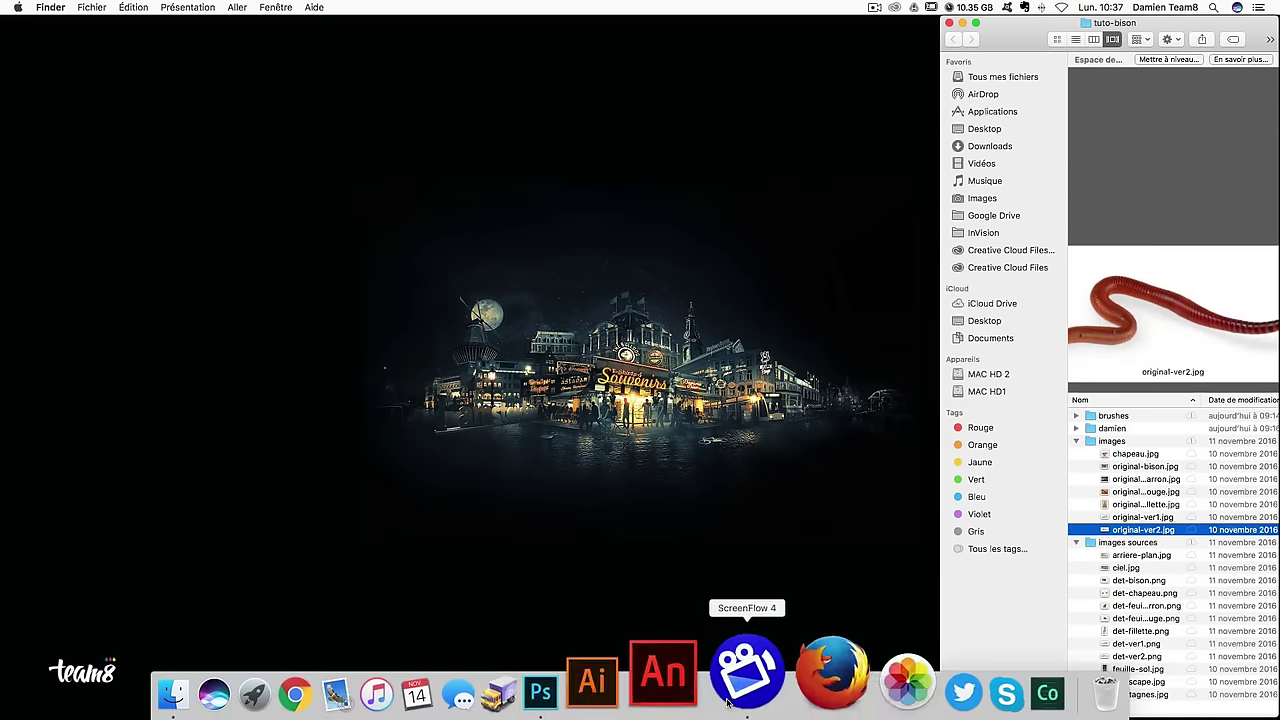
Create a new 1920 × 1080 px, 72 ppi RGB colour document in Photoshop
click(629, 673)
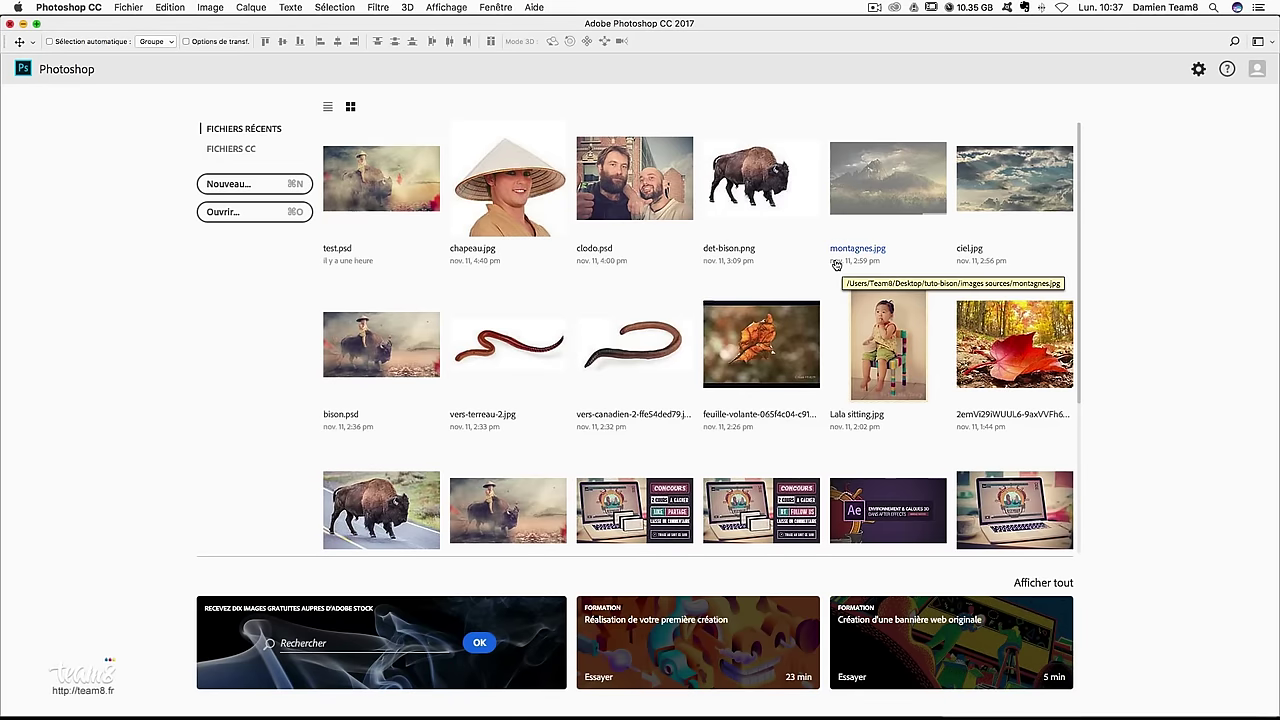
key(super+n)
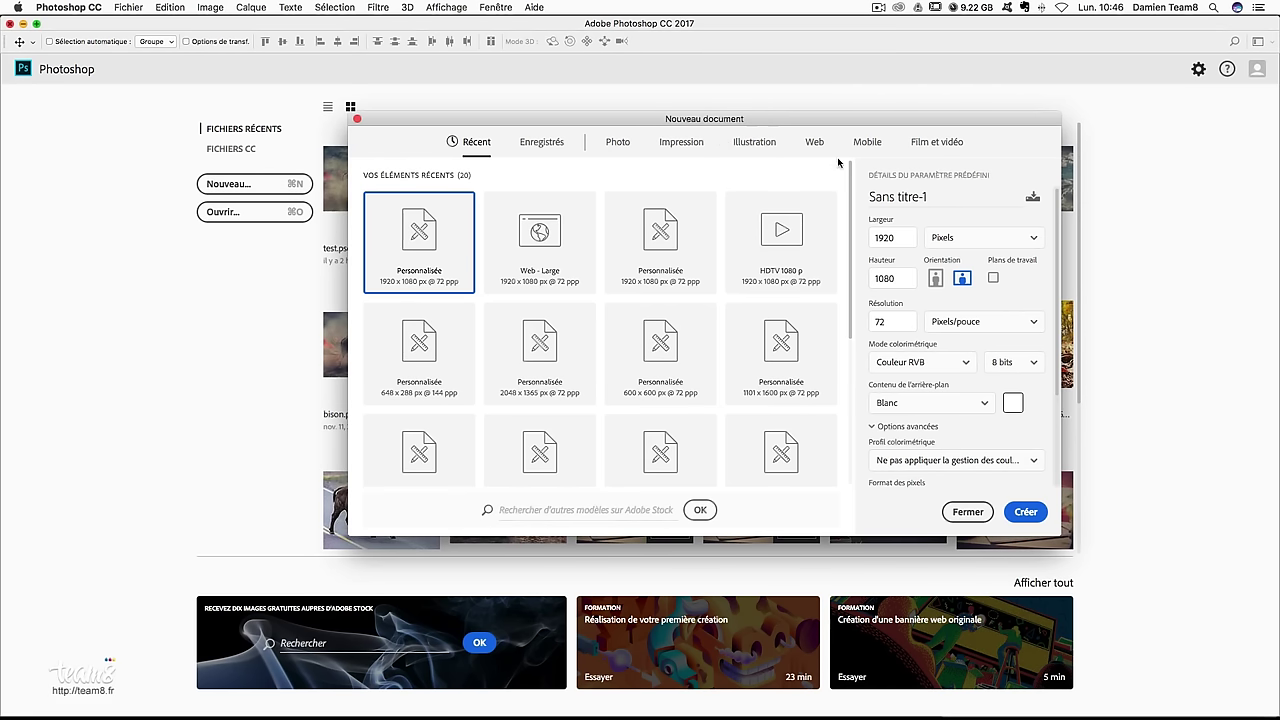
key(Tab)
key(Tab)
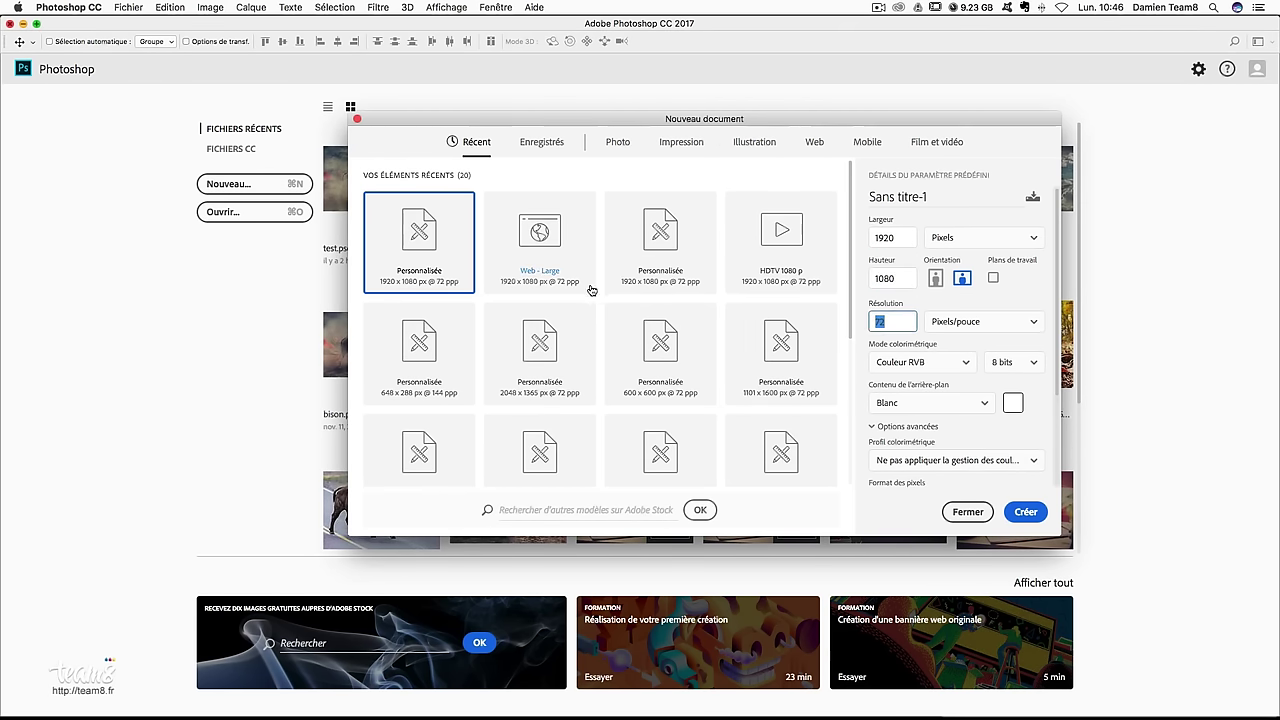
click(927, 373)
click(927, 373)
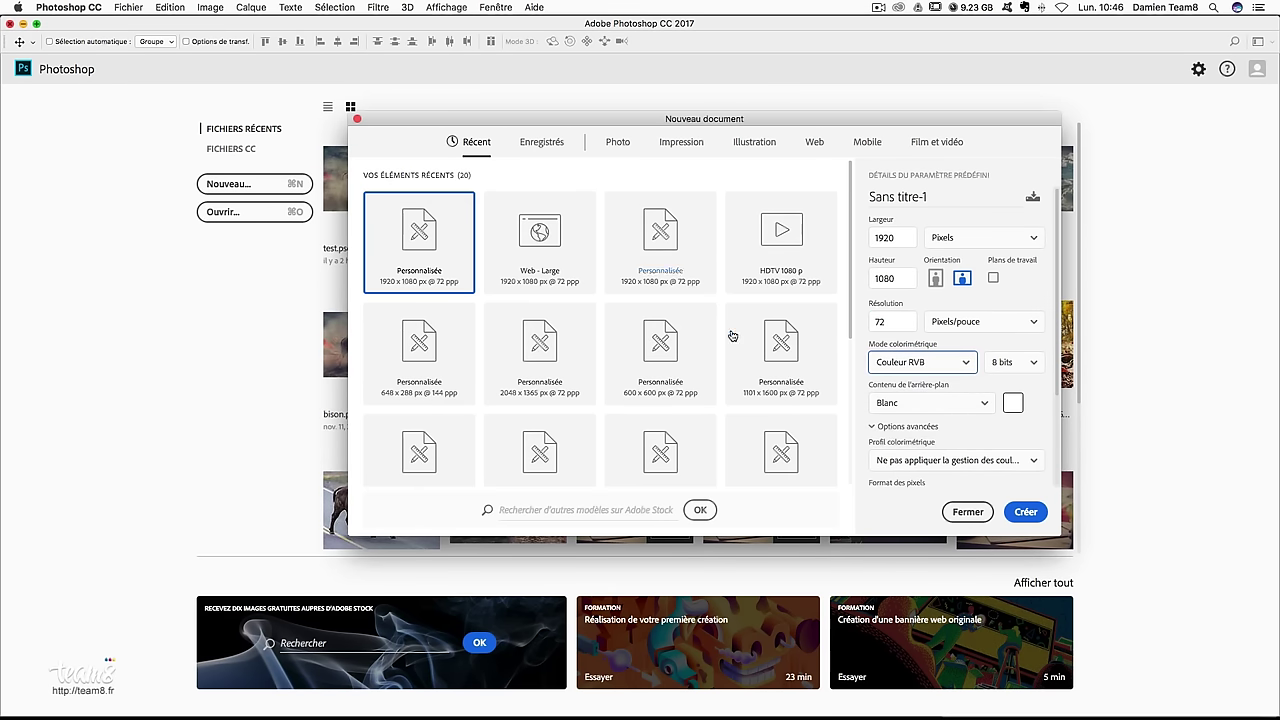
click(1027, 514)
click(1027, 514)
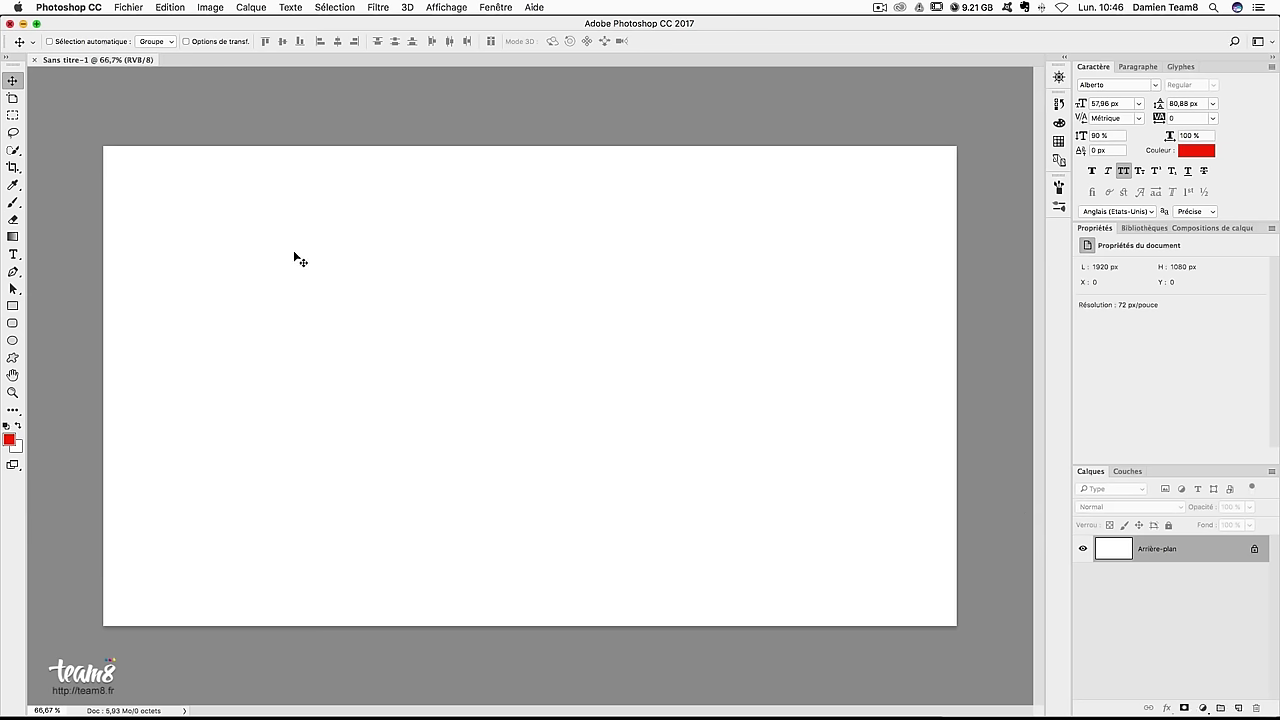
Unlock the background as Calque 0 and add centre guides at 960 and 540 px
double_click(1203, 554)
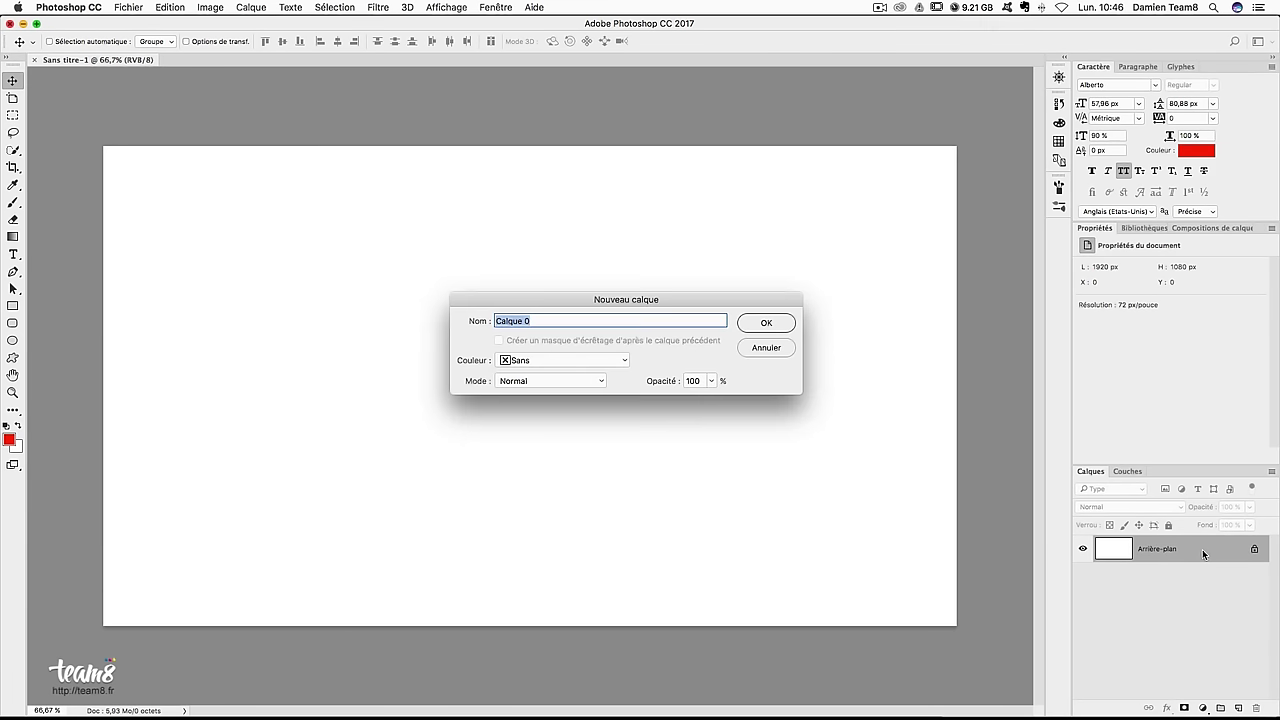
key(Return)
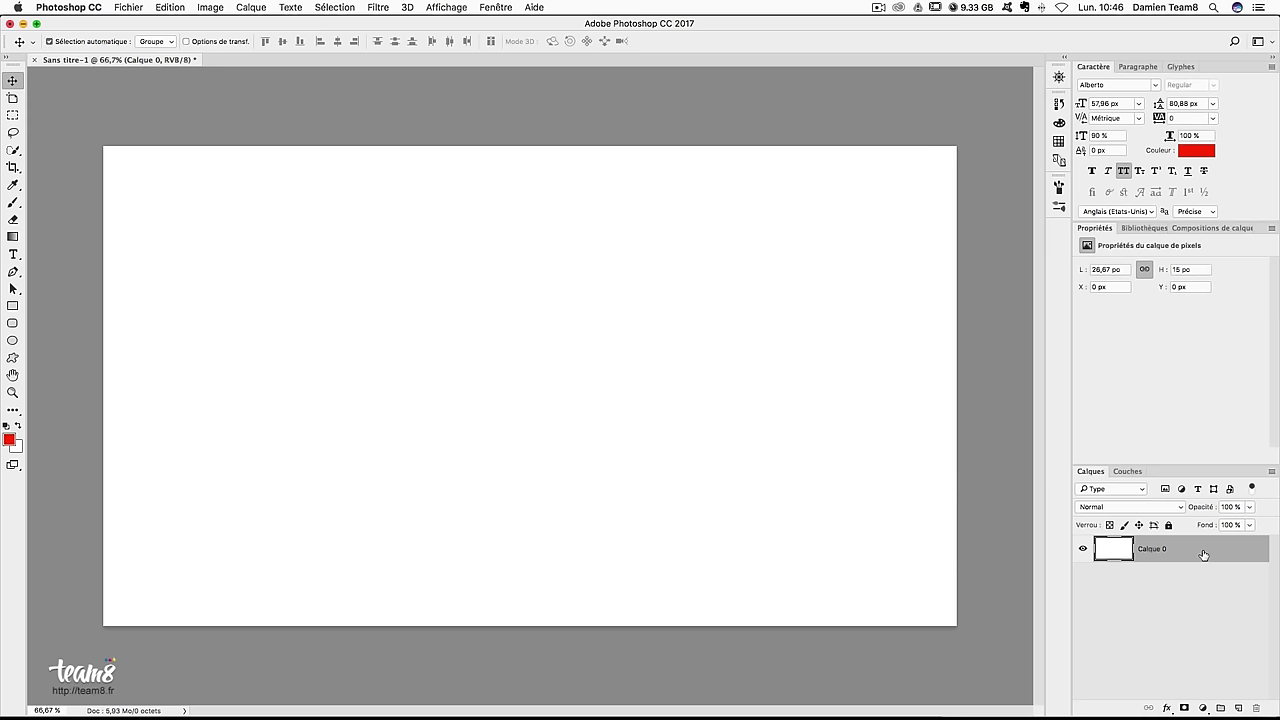
key(ctrl+t)
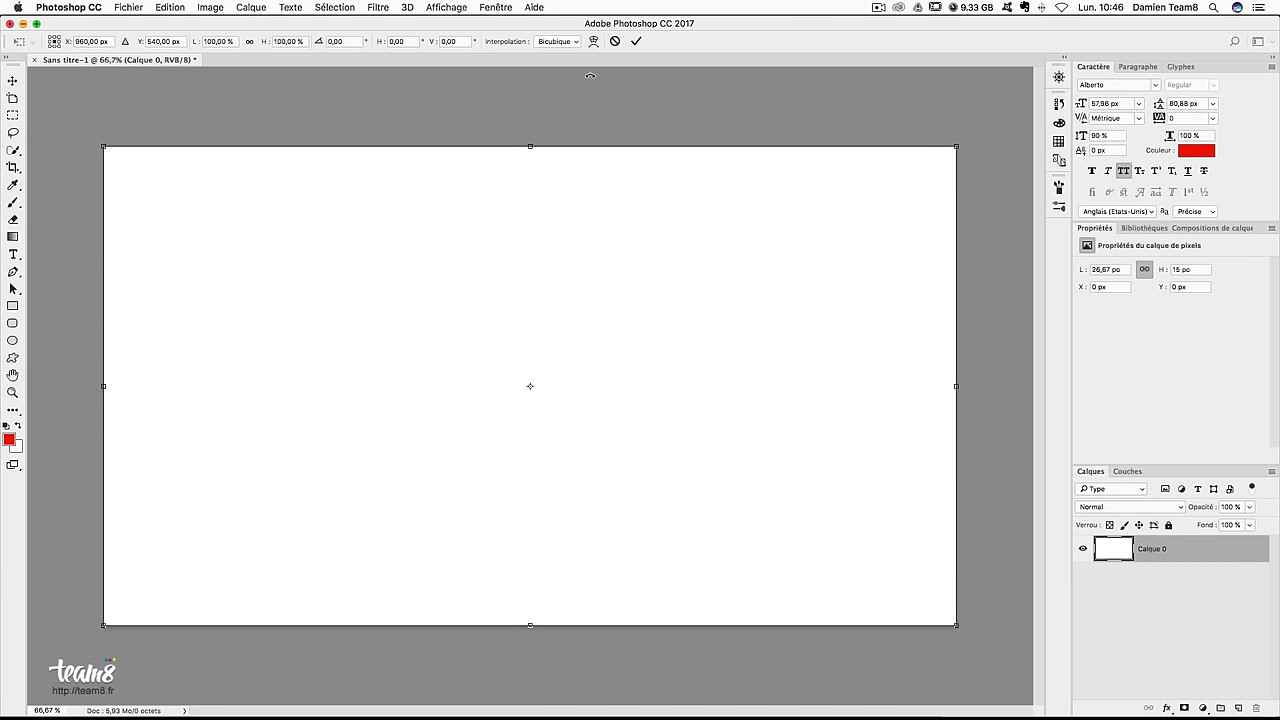
key(ctrl+r)
drag(33, 256, 536, 272)
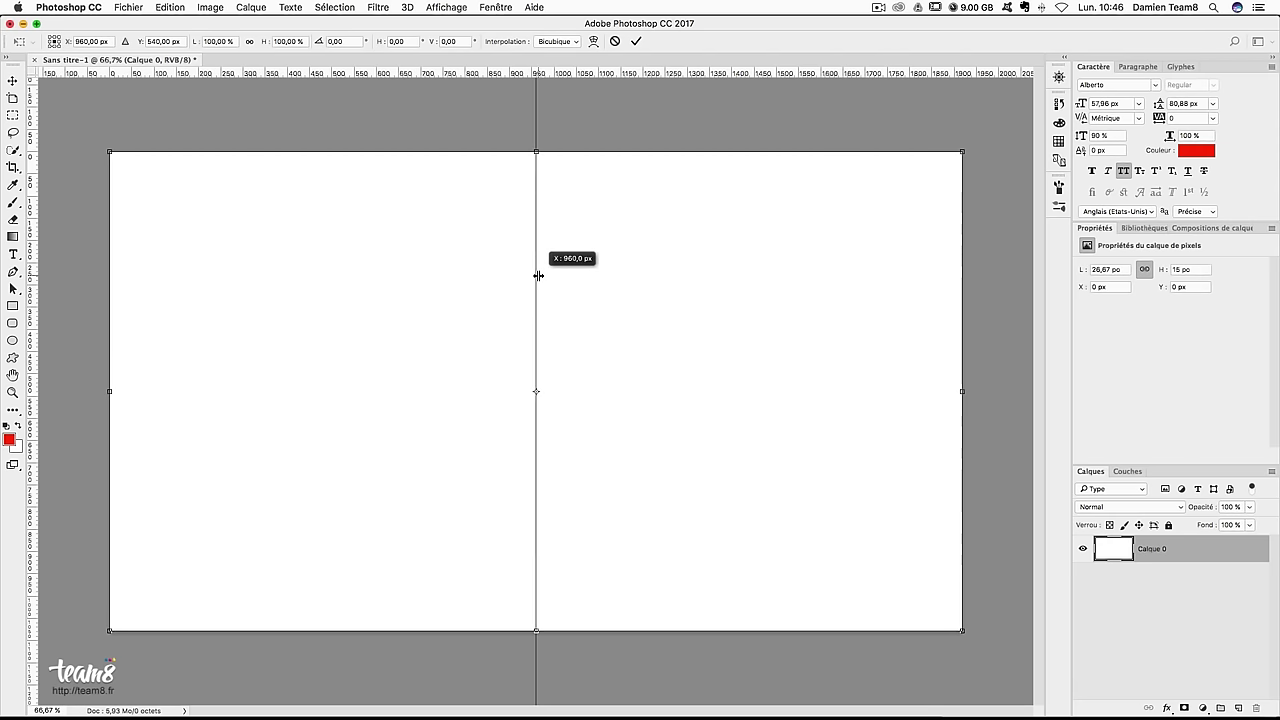
drag(572, 70, 591, 391)
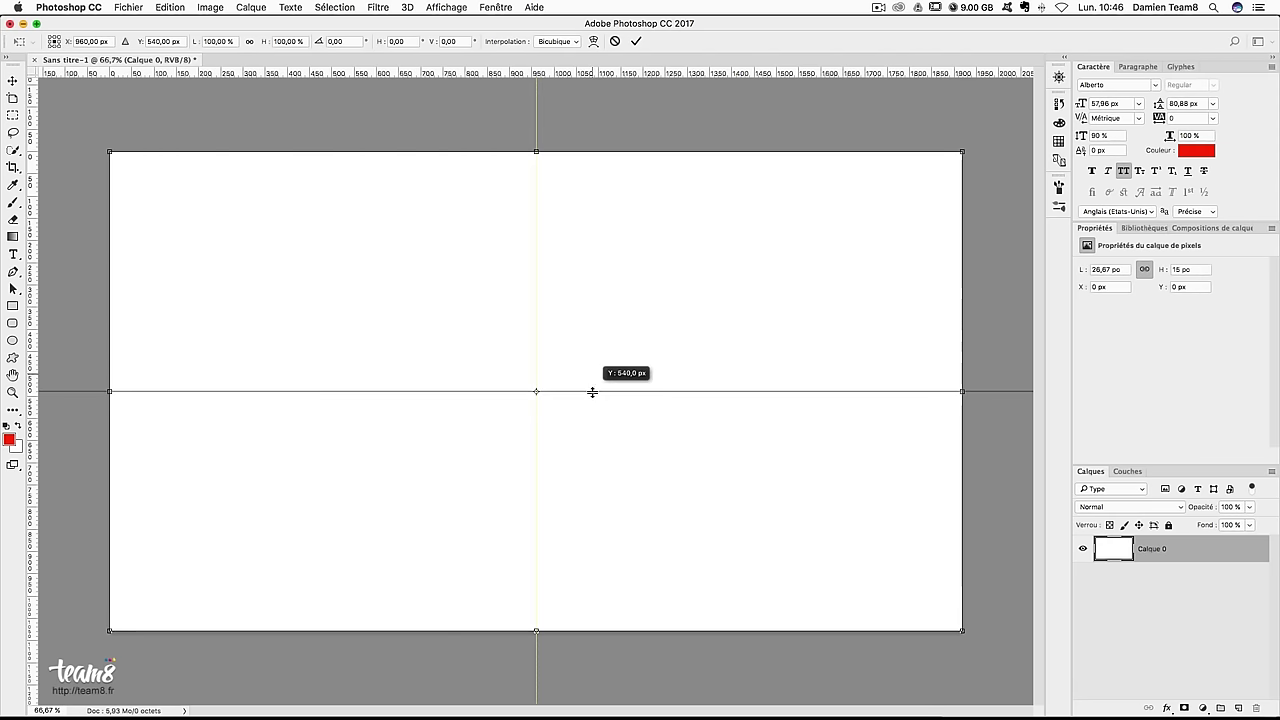
key(Return)
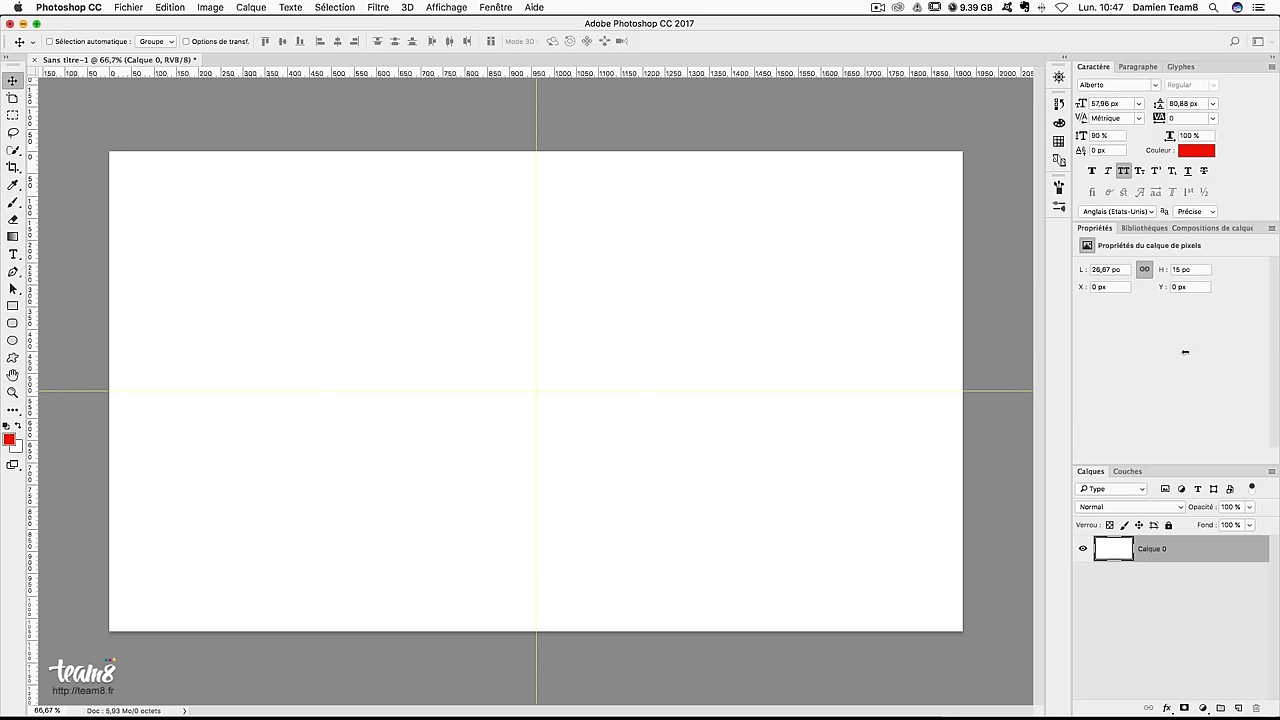
Place arriere-plan.jpg from Finder as a smart object filling the 1920 × 1080 canvas
drag(1185, 351, 1085, 347)
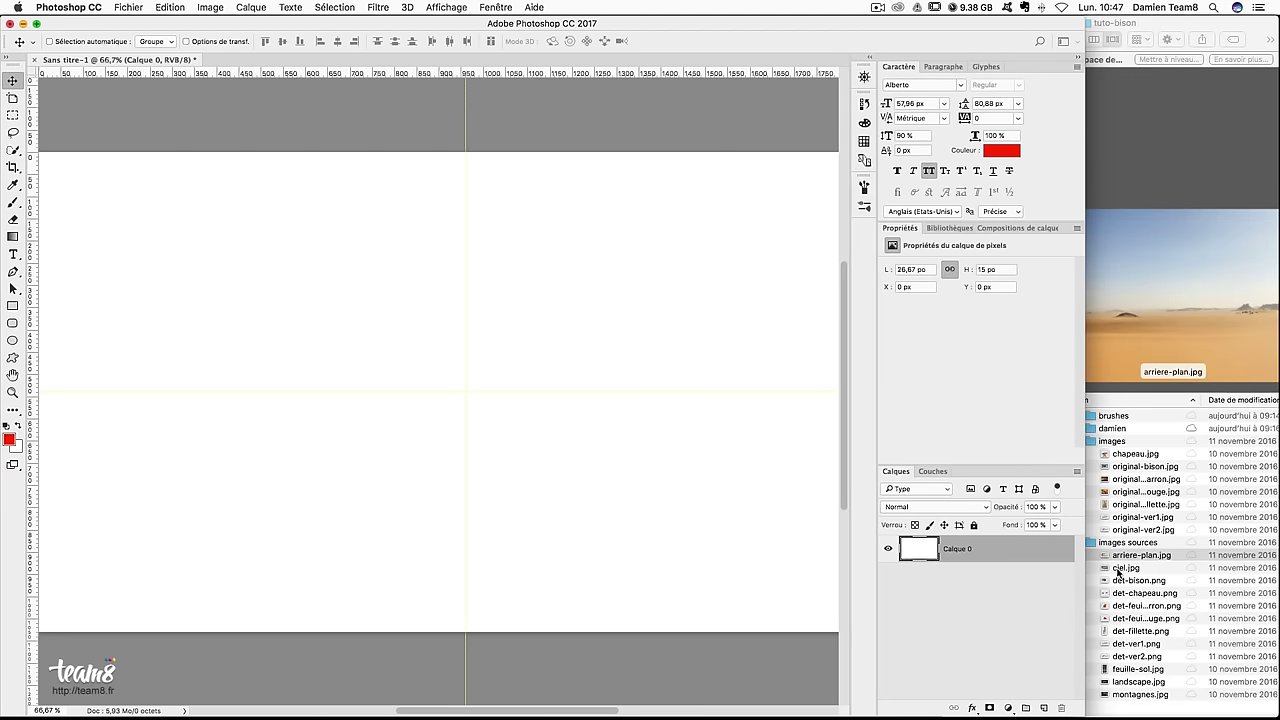
click(1140, 560)
drag(1096, 557, 250, 340)
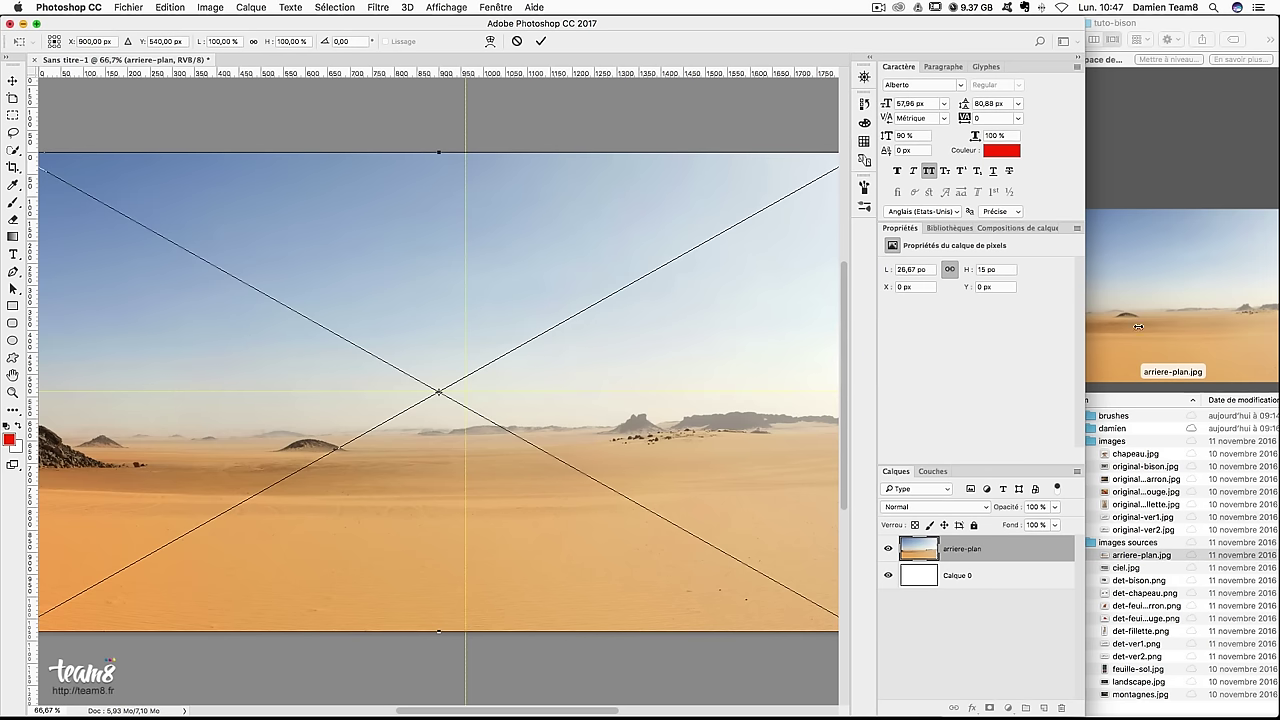
drag(1138, 326, 1249, 326)
drag(509, 362, 531, 356)
key(Return)
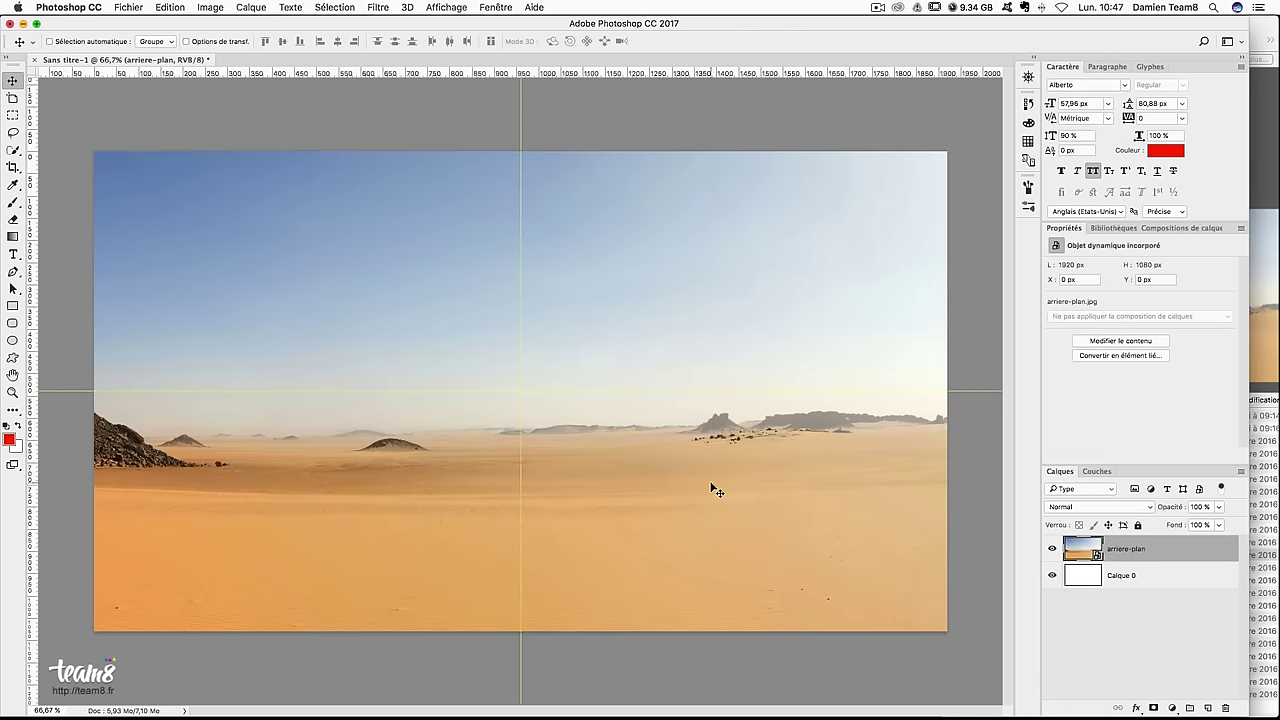
click(1262, 555)
key(Down)
key(Down)
key(Down)
key(Down)
key(Down)
key(Down)
key(Down)
key(Down)
key(Down)
key(Down)
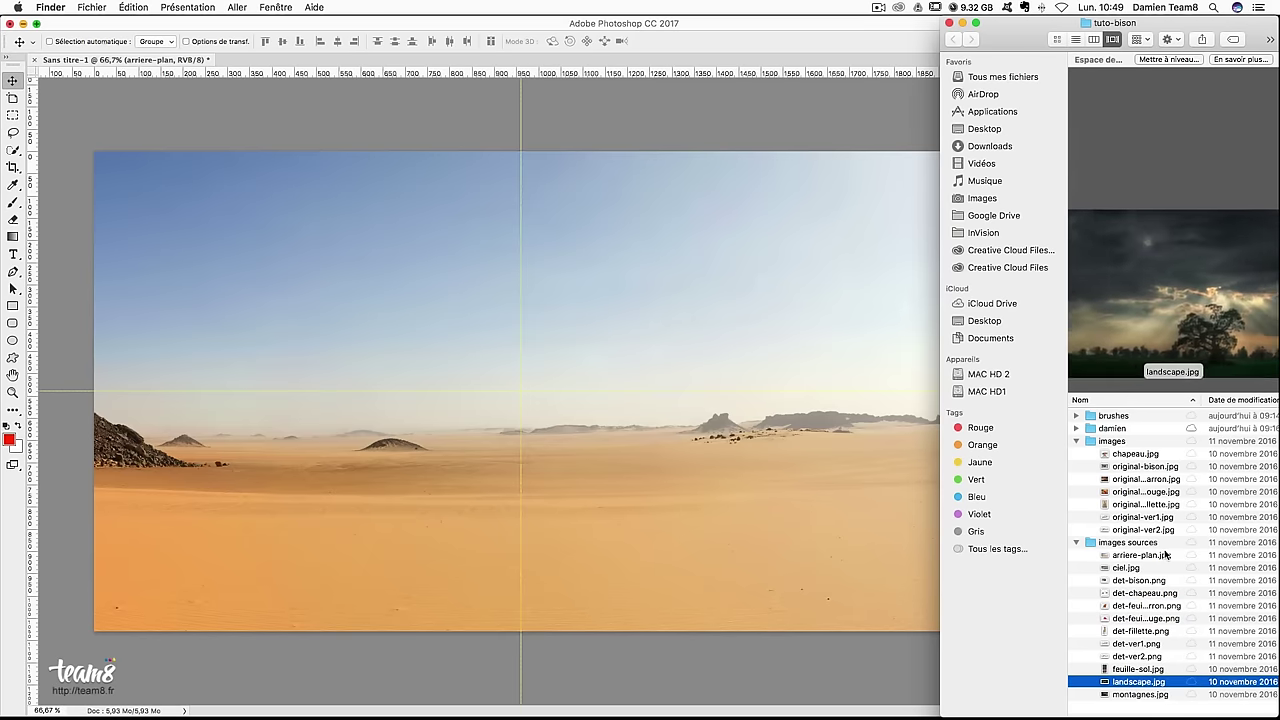
Place feuille-sol.jpg from Finder on the left side of the canvas
click(1143, 669)
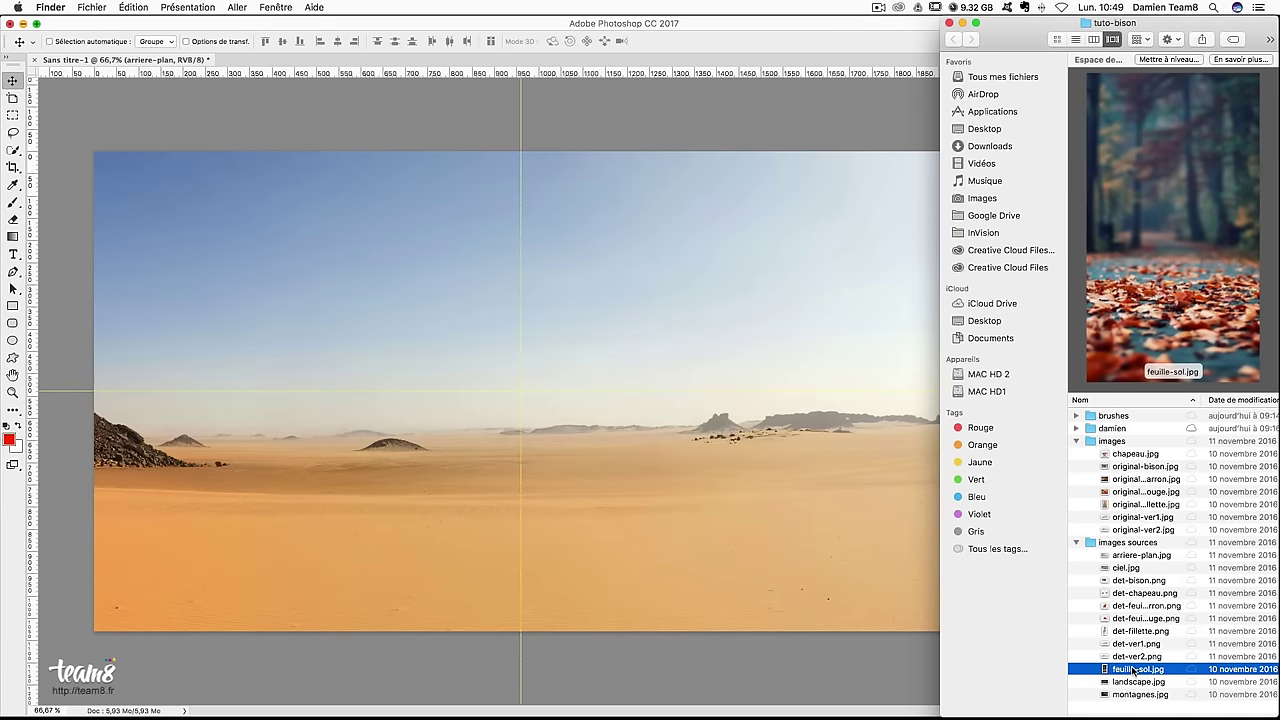
drag(1135, 678, 228, 326)
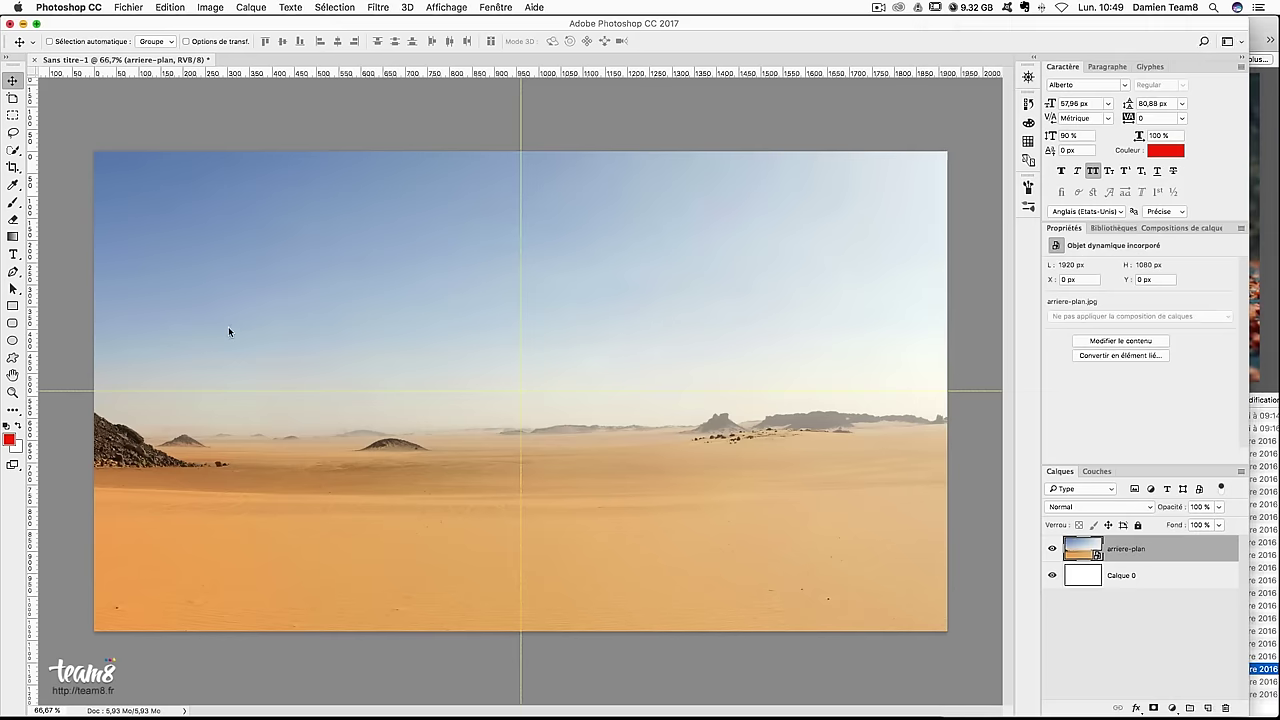
mouse_move(610, 215)
mouse_down()
mouse_move(294, 240)
mouse_move(310, 251)
mouse_up()
key(Return)
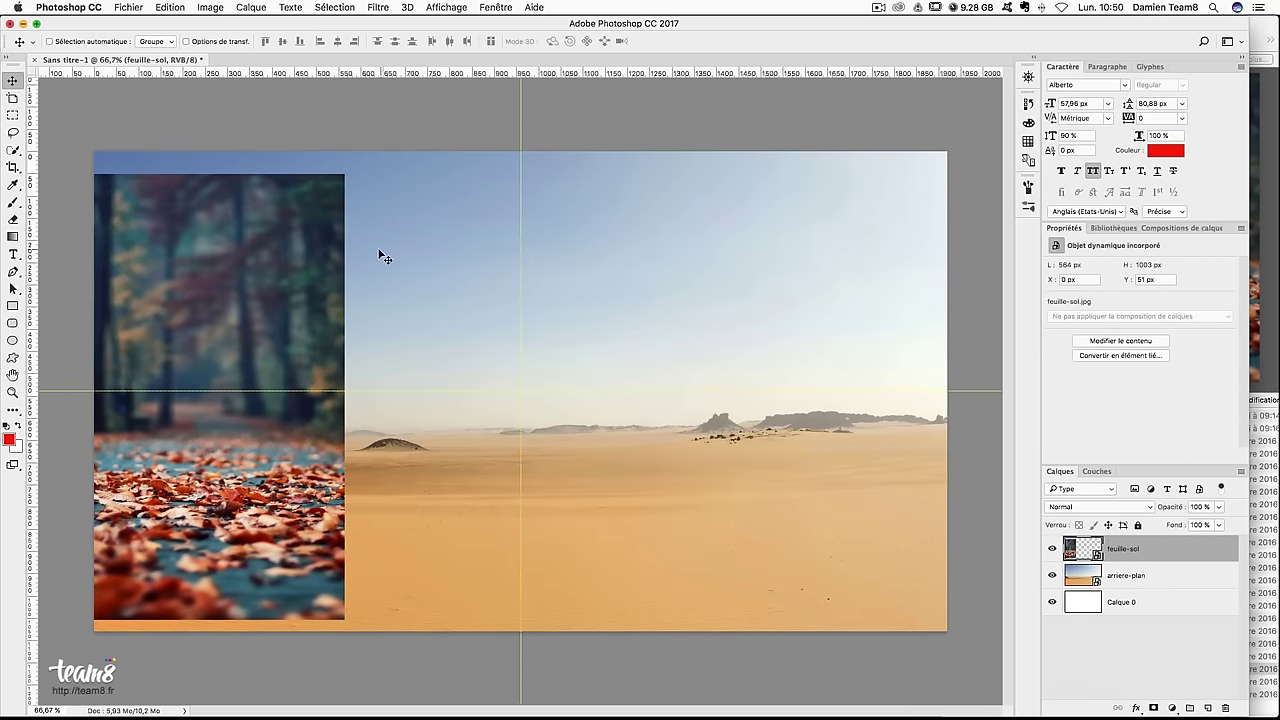
Duplicate the leaves, flip the copy horizontally, then duplicate the pair to fill the right half
drag(282, 266, 537, 271)
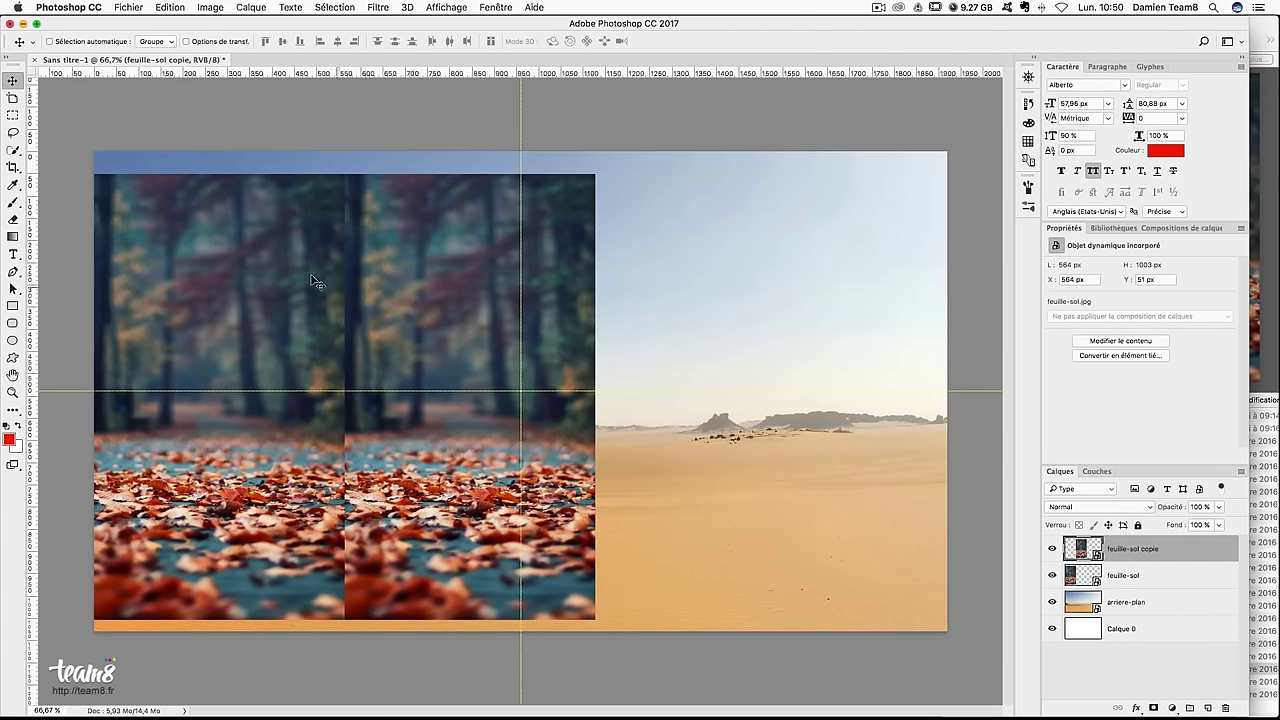
key(ctrl+t)
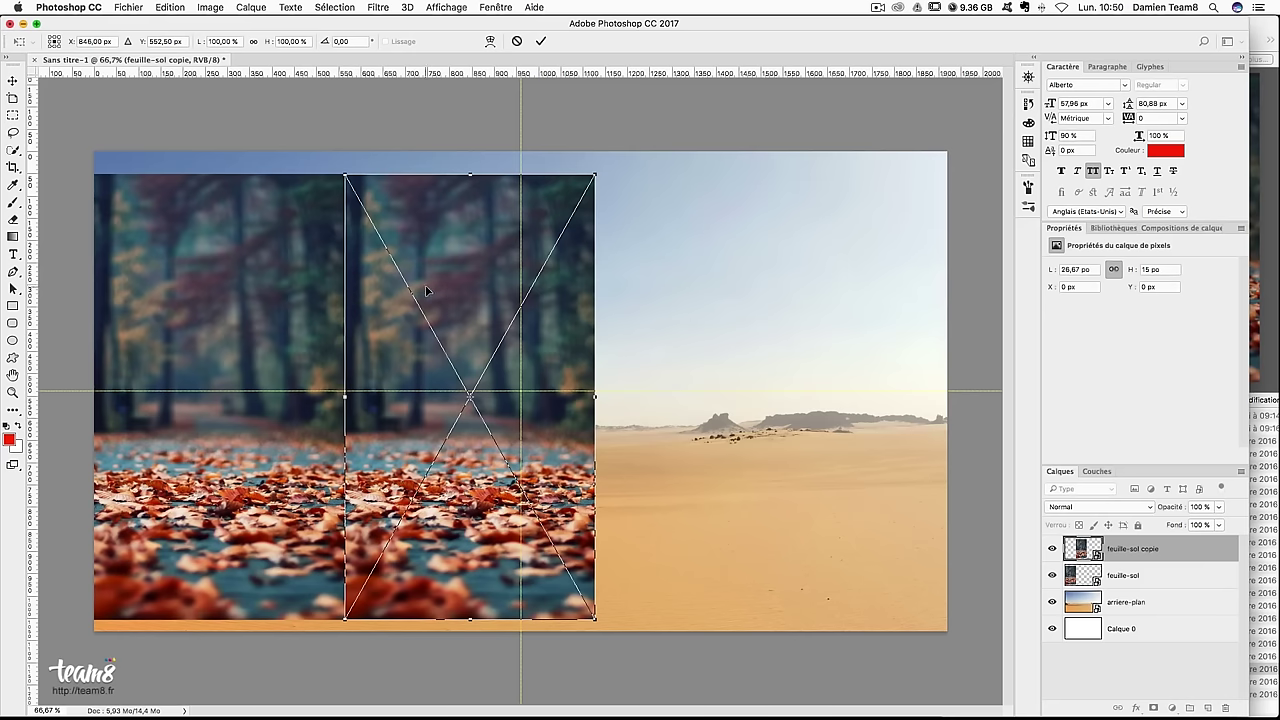
right_click(422, 282)
key(Escape)
key(Return)
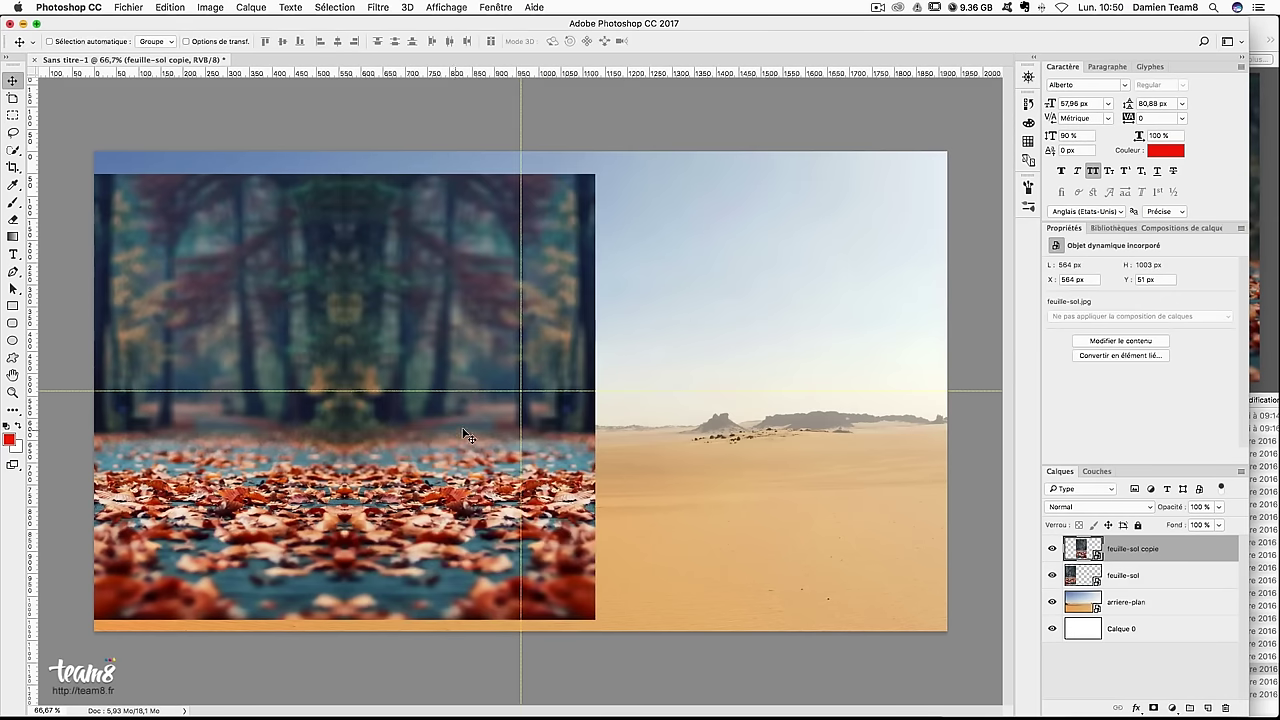
shift+click(1130, 576)
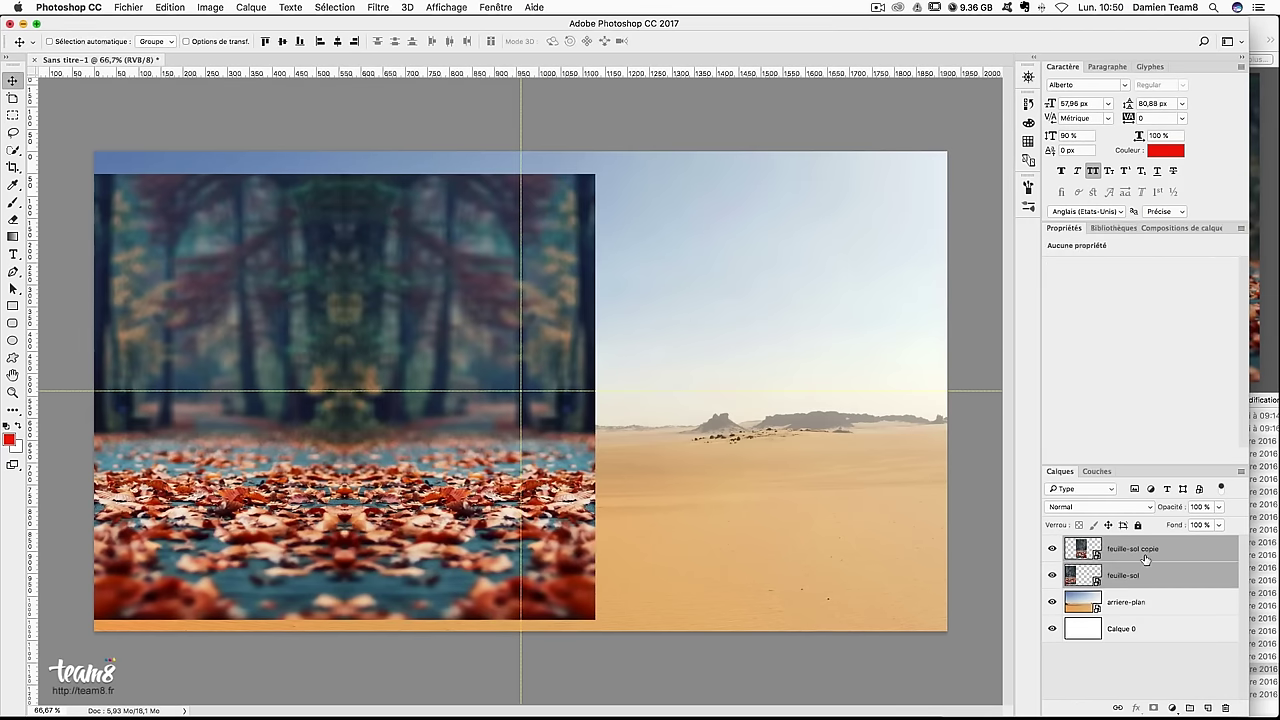
drag(551, 444, 872, 450)
drag(432, 328, 618, 342)
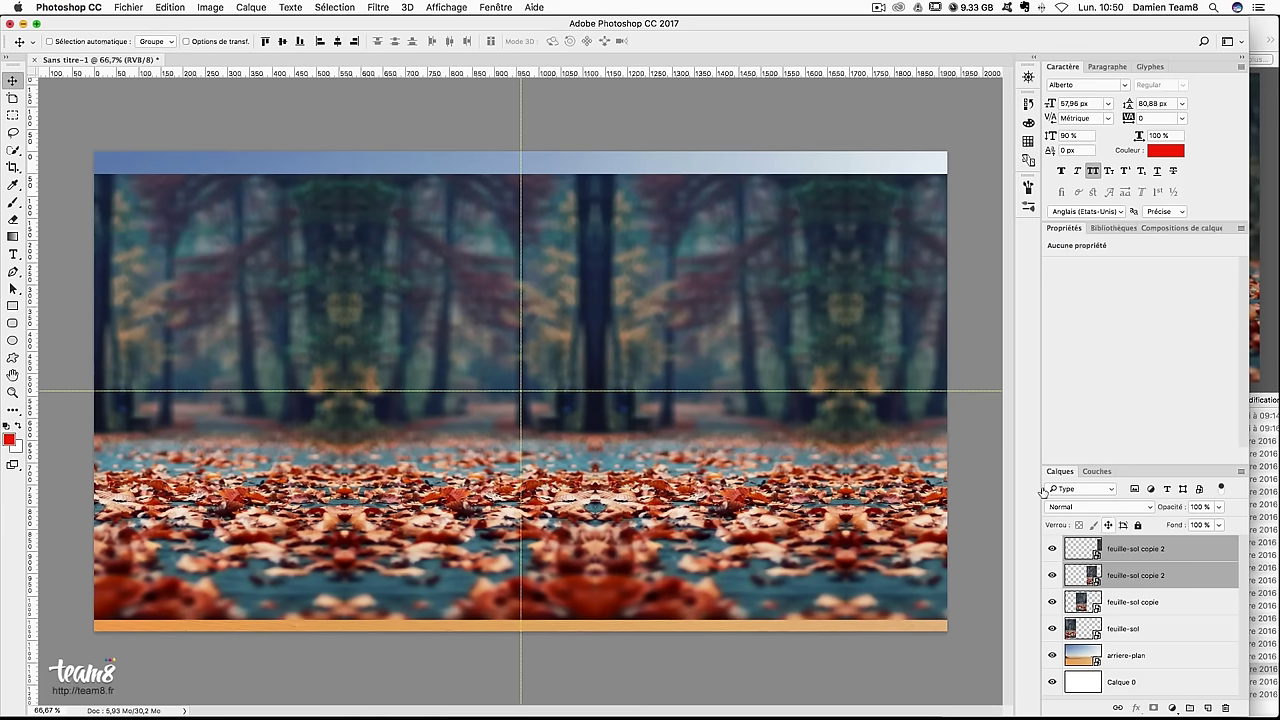
Merge the four leaf layers into feuille-sol copie 2 and lower it to show the sky
click(1156, 556)
shift+click(1138, 635)
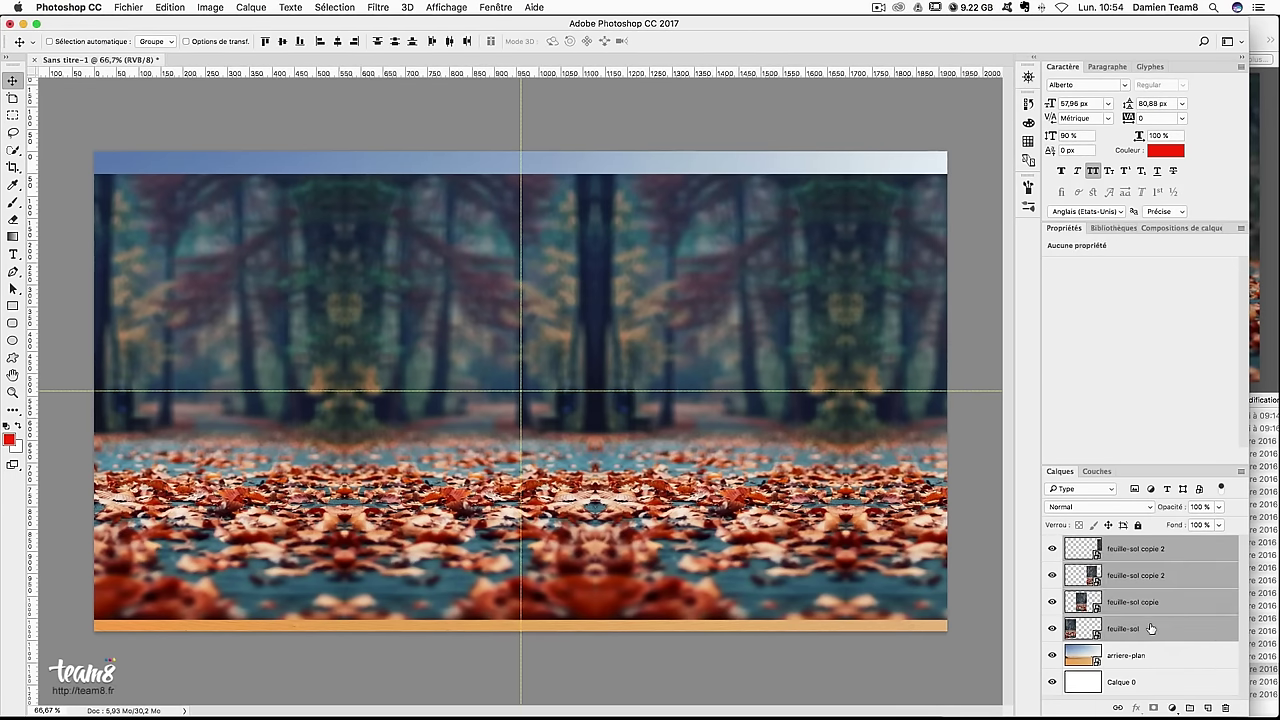
right_click(1131, 611)
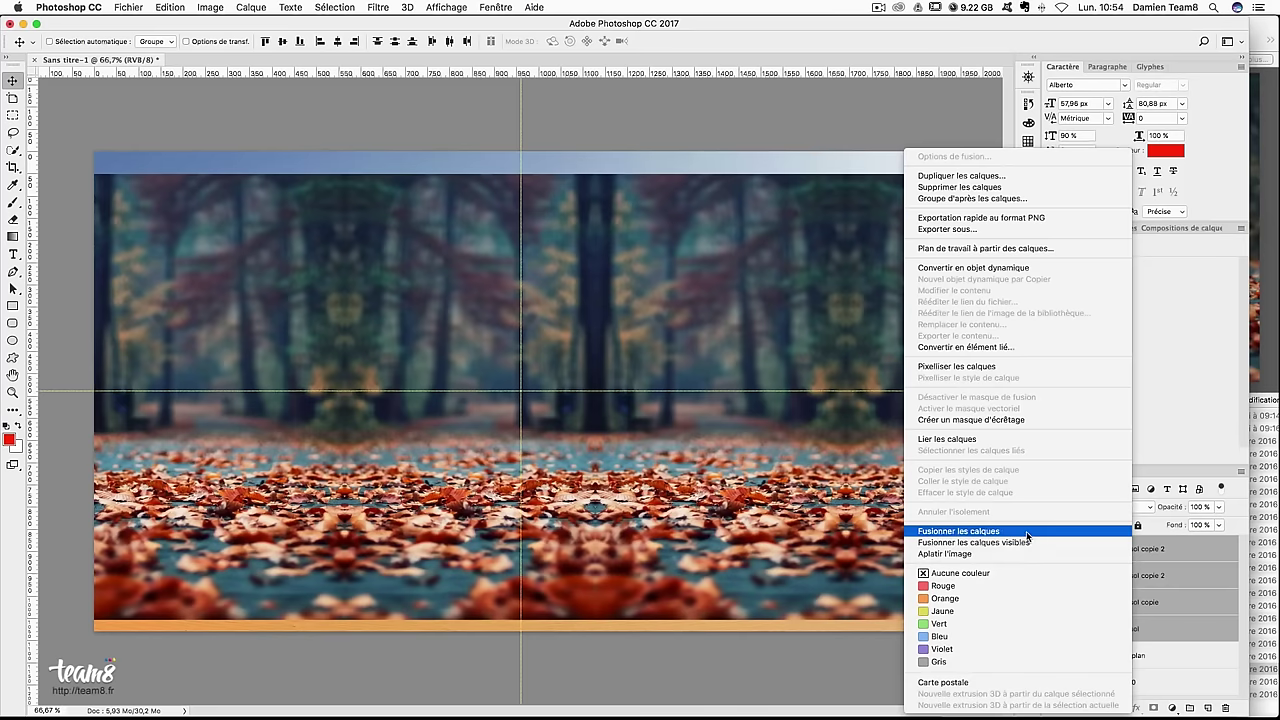
click(1027, 530)
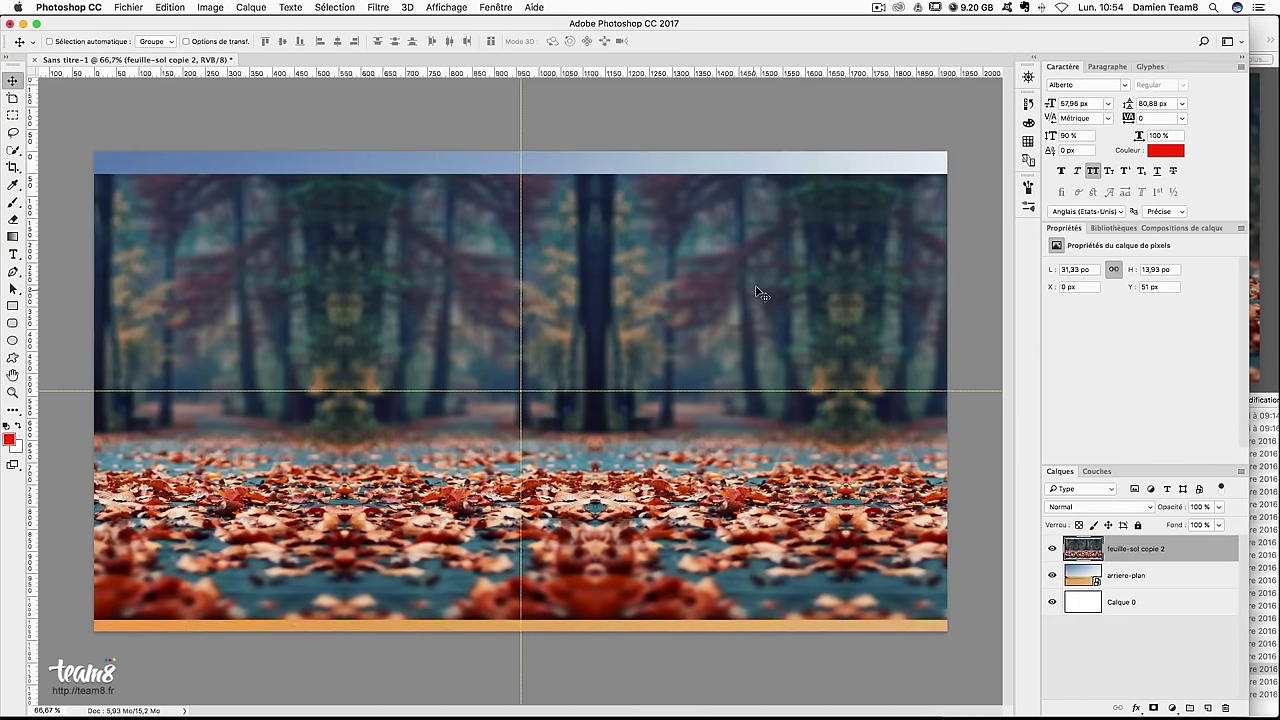
drag(808, 297, 663, 359)
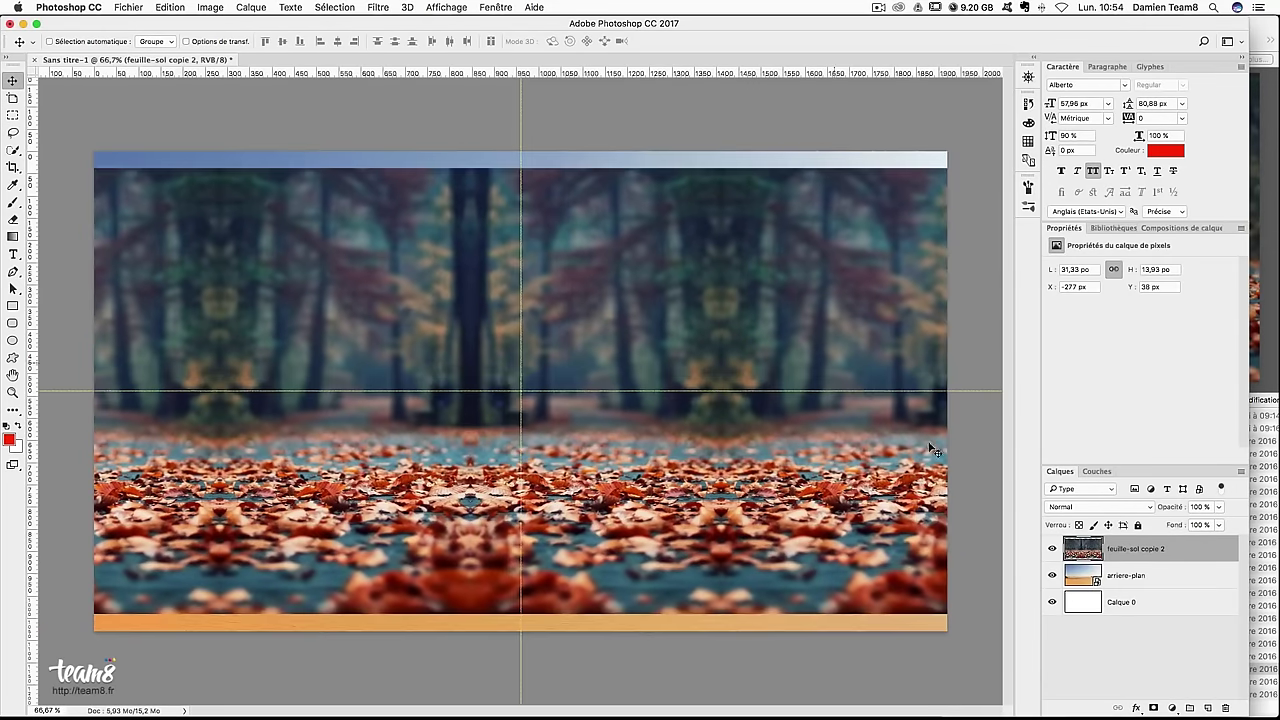
mouse_move(663, 359)
mouse_down()
mouse_move(925, 573)
mouse_move(800, 410)
mouse_move(790, 479)
mouse_up()
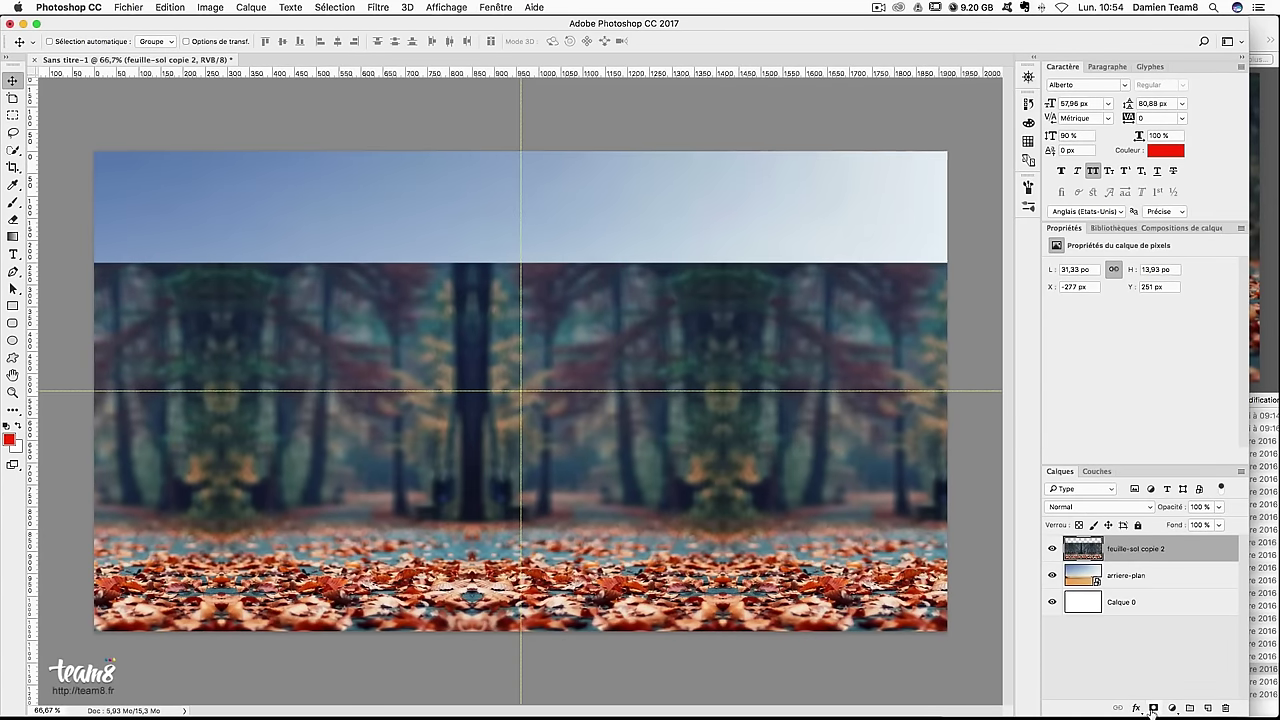
Add a layer mask and draw black-to-white gradients to hide the forest above the leaves
click(1153, 708)
click(12, 236)
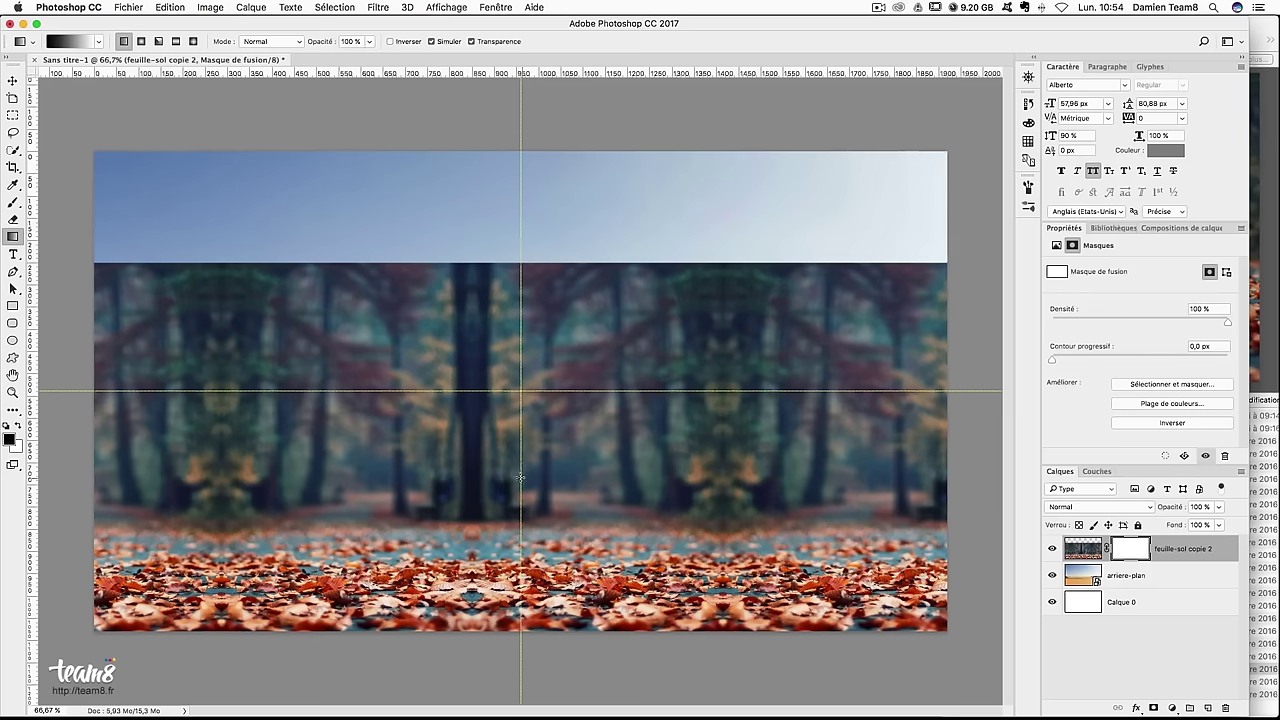
drag(523, 547, 534, 628)
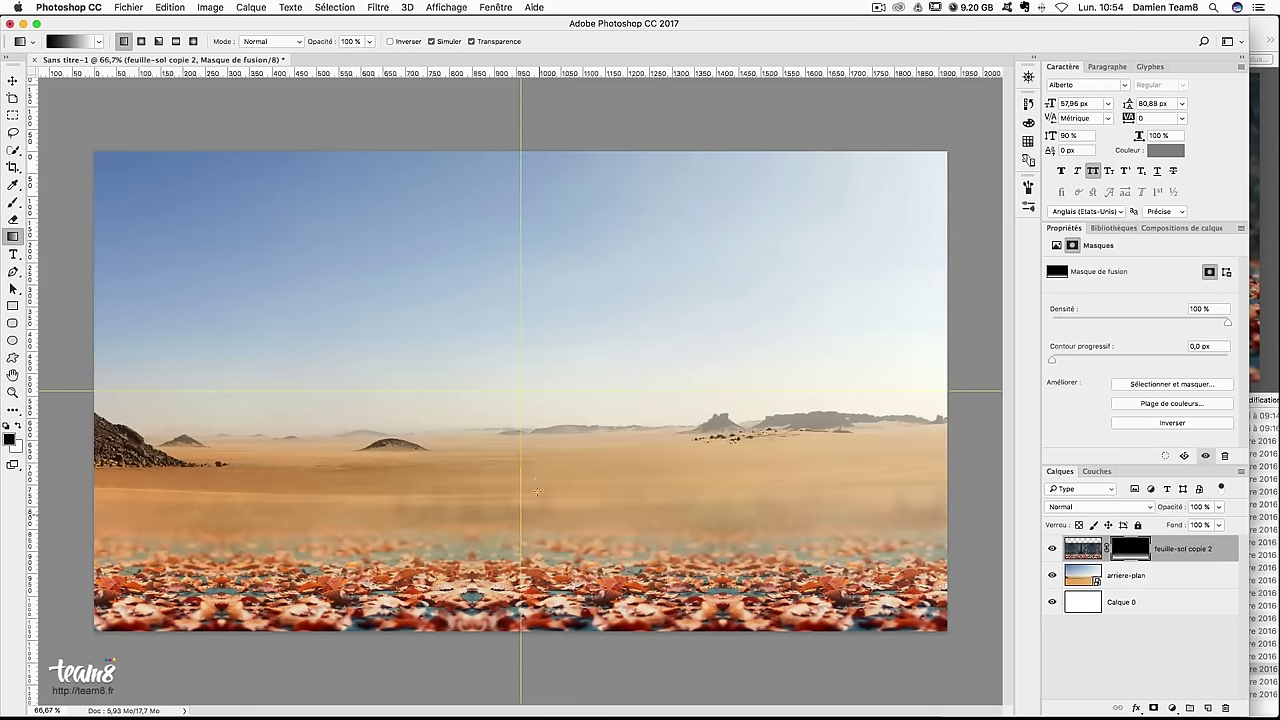
drag(522, 469, 531, 607)
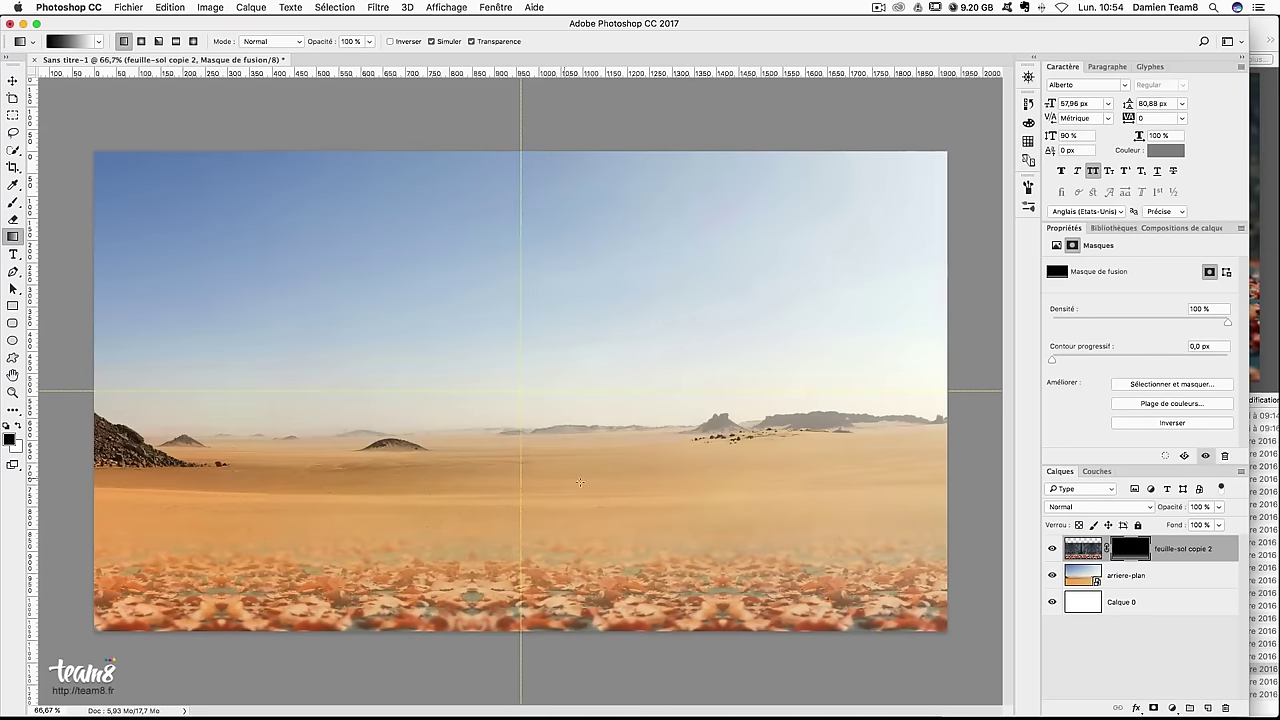
drag(536, 488, 536, 621)
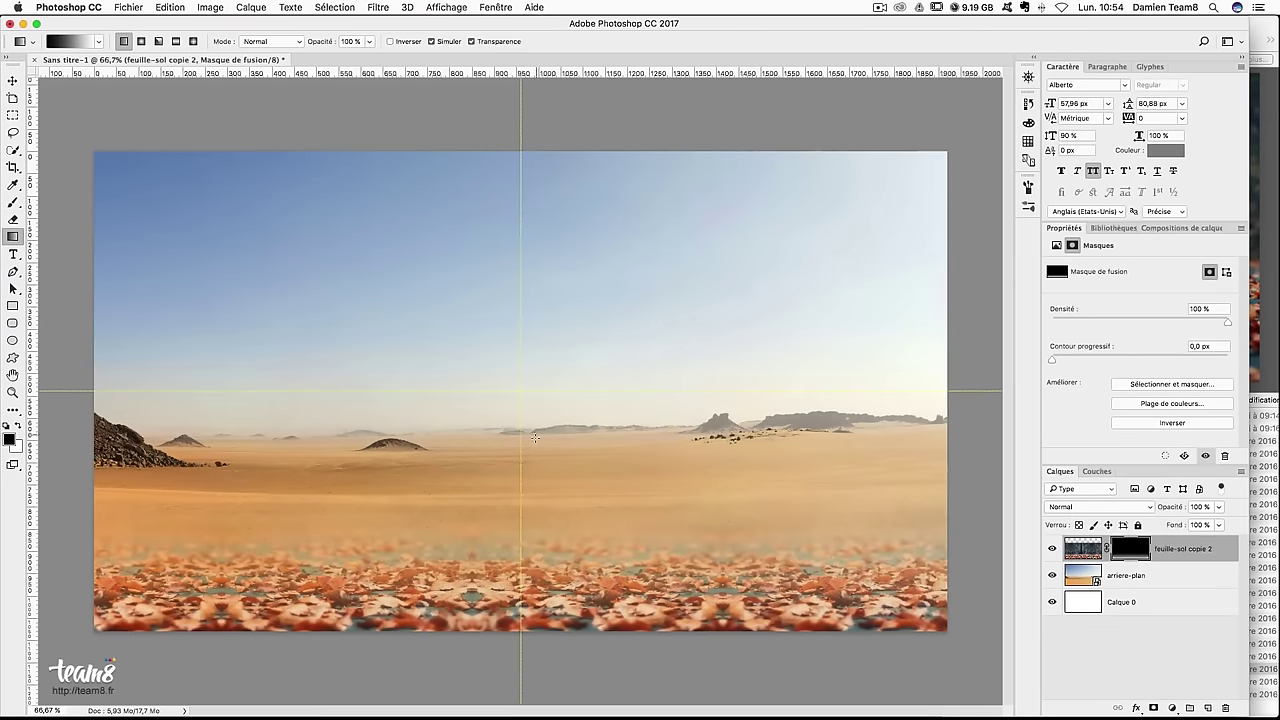
drag(530, 665, 566, 640)
drag(532, 509, 526, 635)
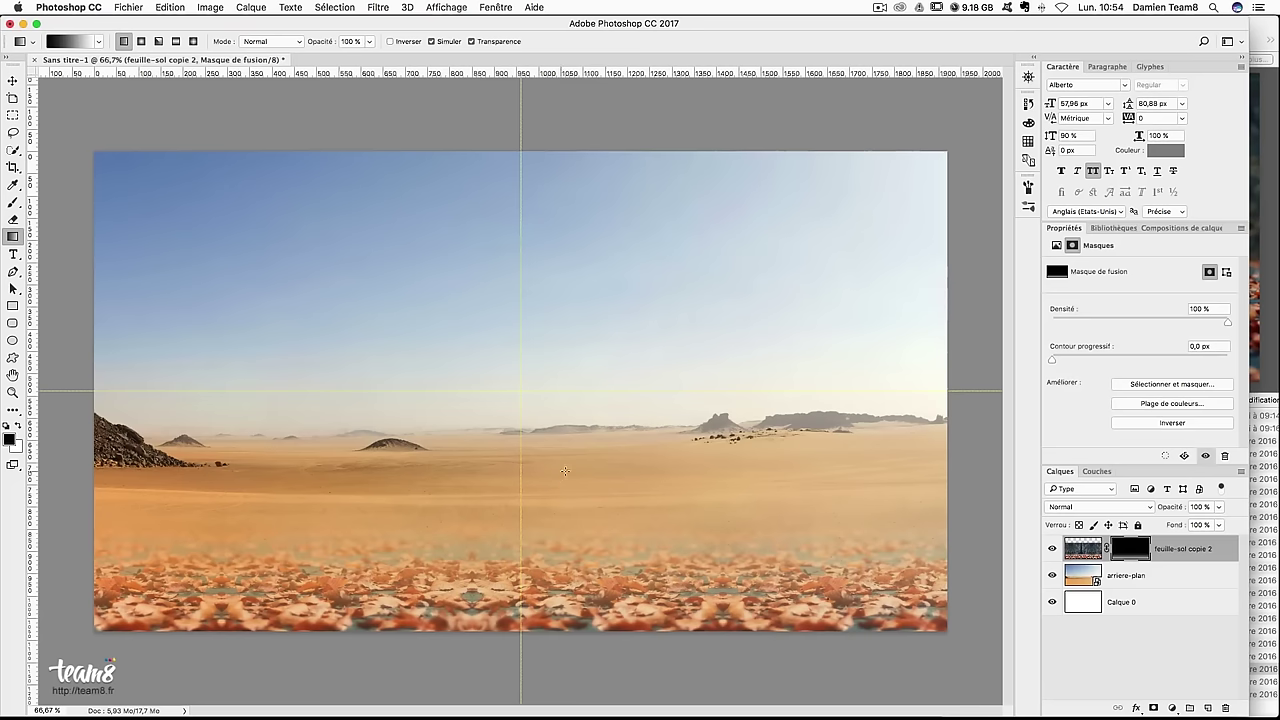
Redo the gradient fade into the sand and nudge the leaf layer down about 30 px
drag(567, 432, 569, 556)
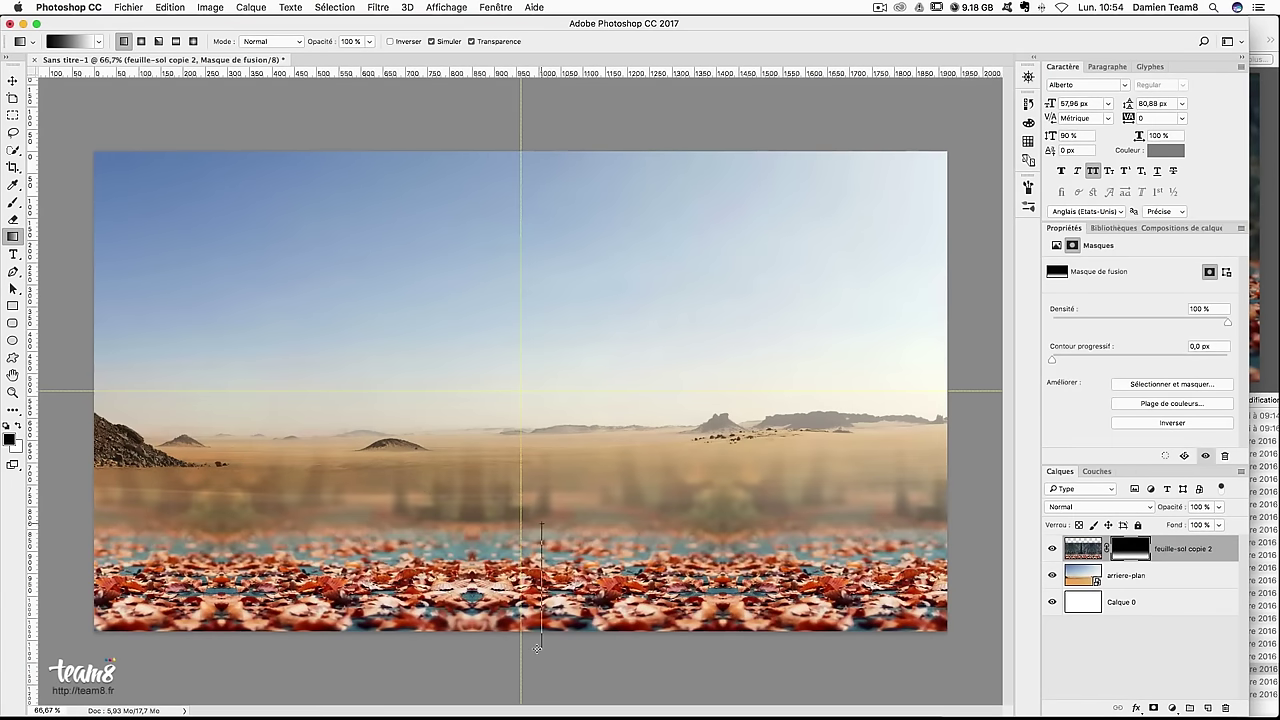
drag(537, 648, 535, 655)
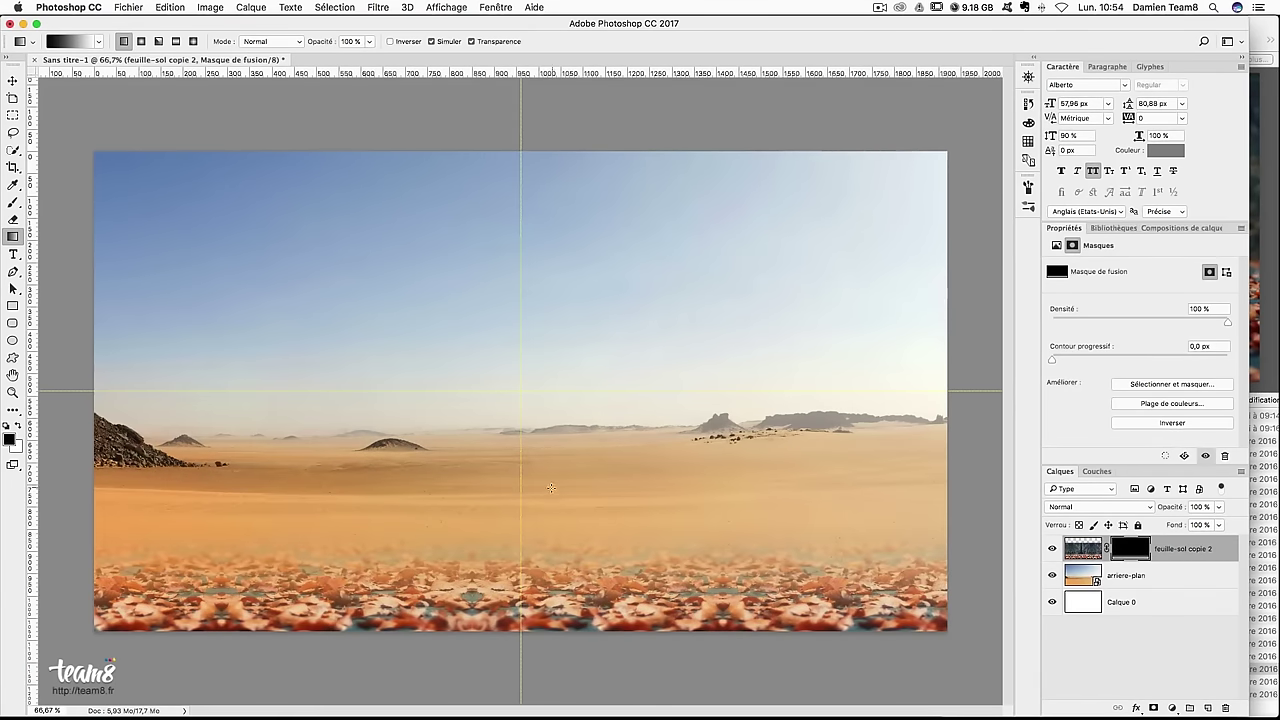
key(ctrl+z)
mouse_move(540, 660)
mouse_down()
mouse_move(566, 545)
mouse_move(566, 662)
mouse_move(577, 590)
mouse_up()
key(v)
drag(748, 400, 742, 394)
Pick landscape.jpg in images sources and drag it onto the Photoshop canvas
click(1260, 504)
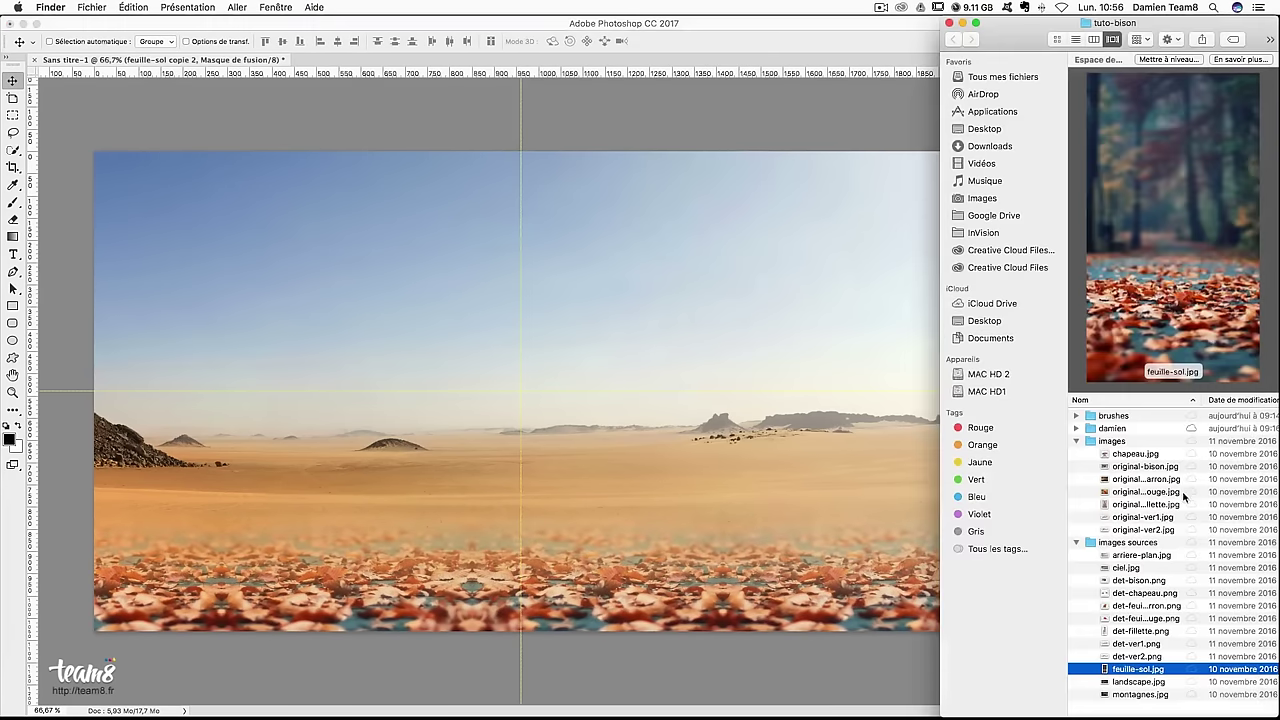
click(1130, 568)
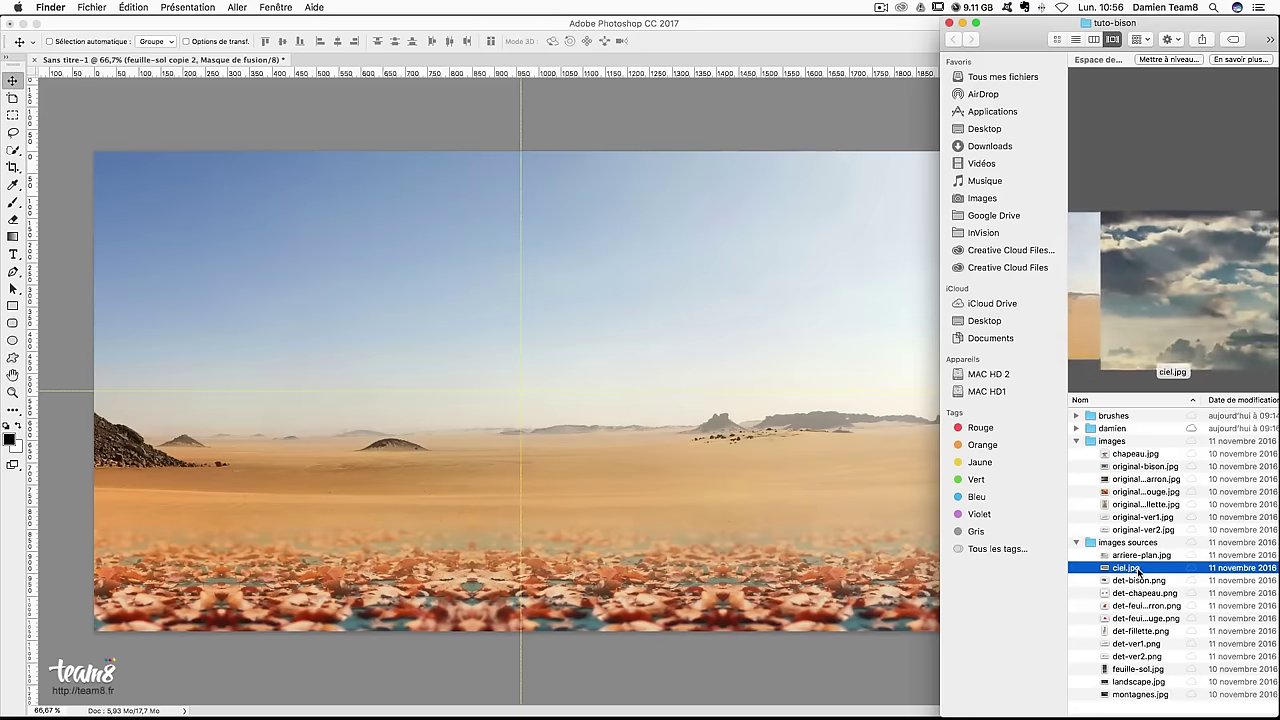
click(1138, 580)
click(1140, 593)
click(1140, 669)
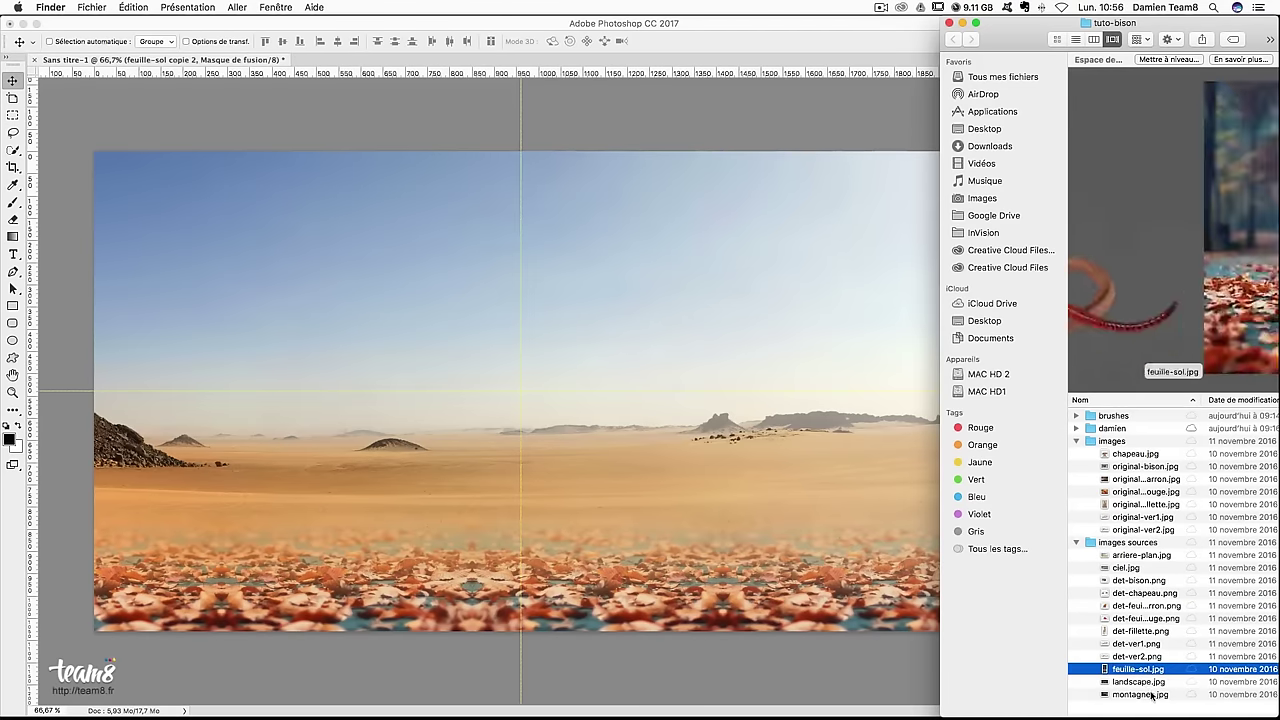
click(1145, 681)
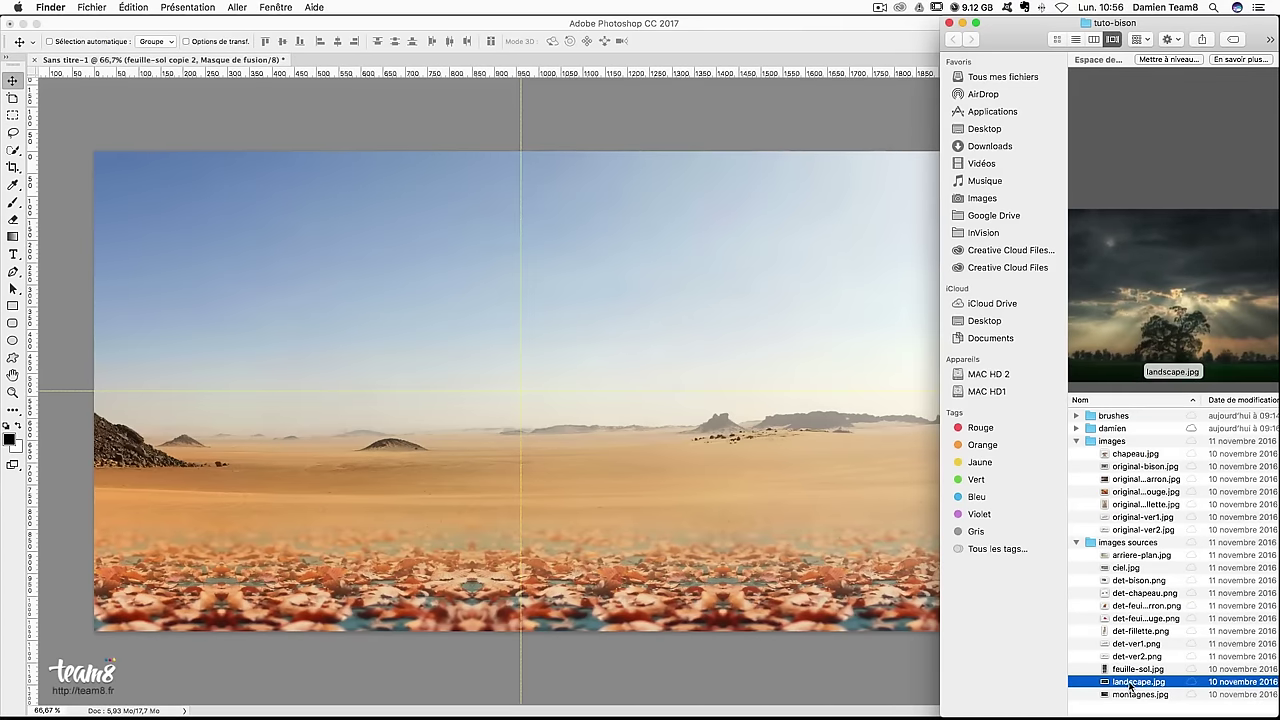
drag(1130, 686, 296, 336)
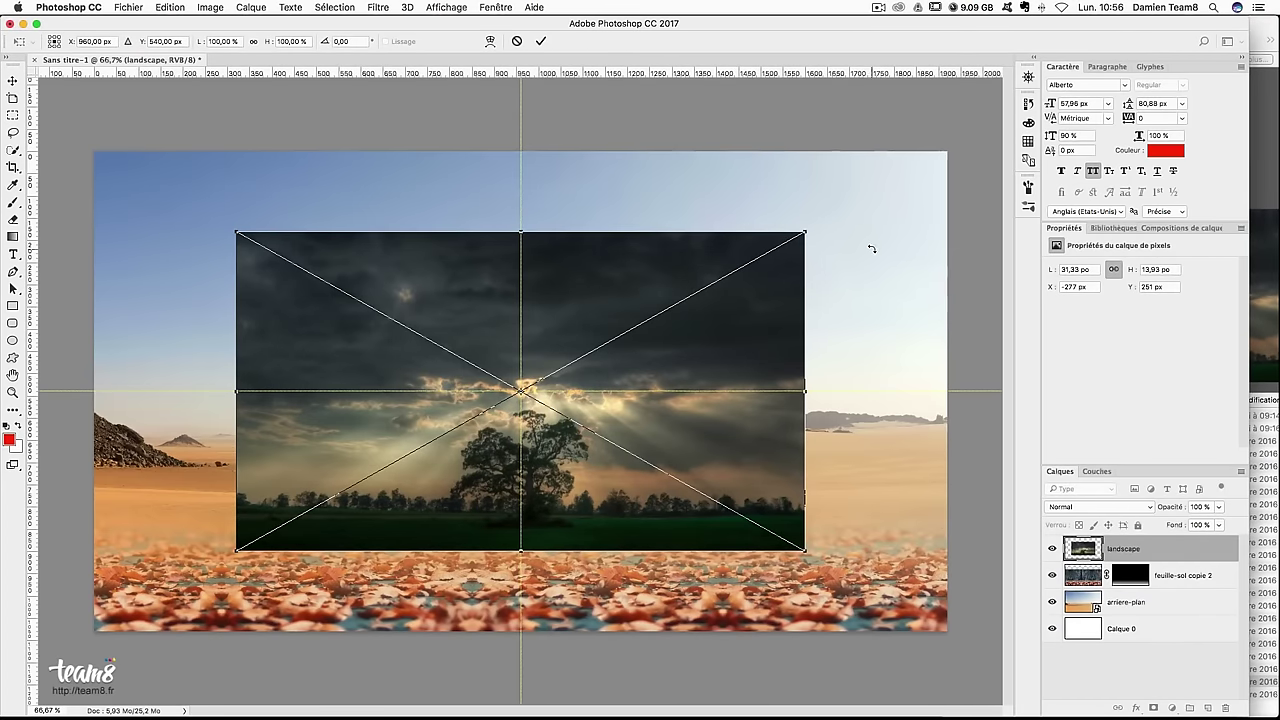
Scale the landscape to about 1929 × 1085 px to cover the canvas, then add a mask
drag(814, 234, 948, 151)
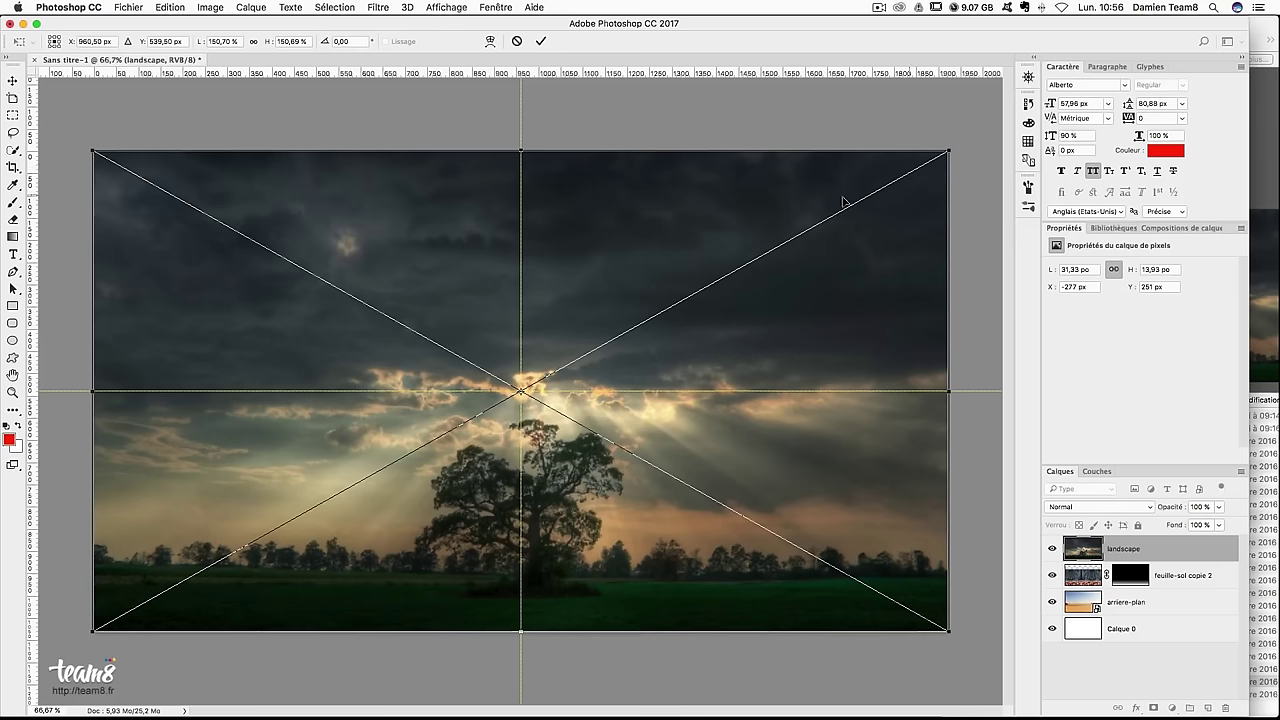
key(Return)
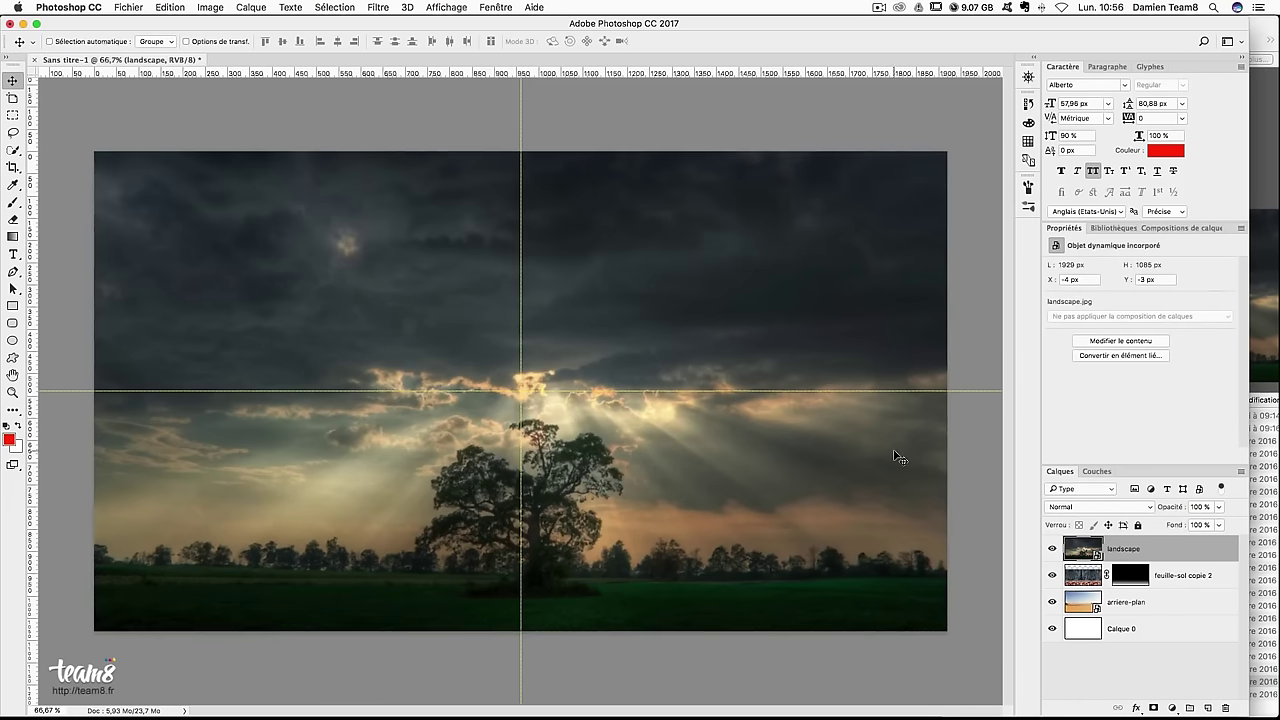
click(1153, 708)
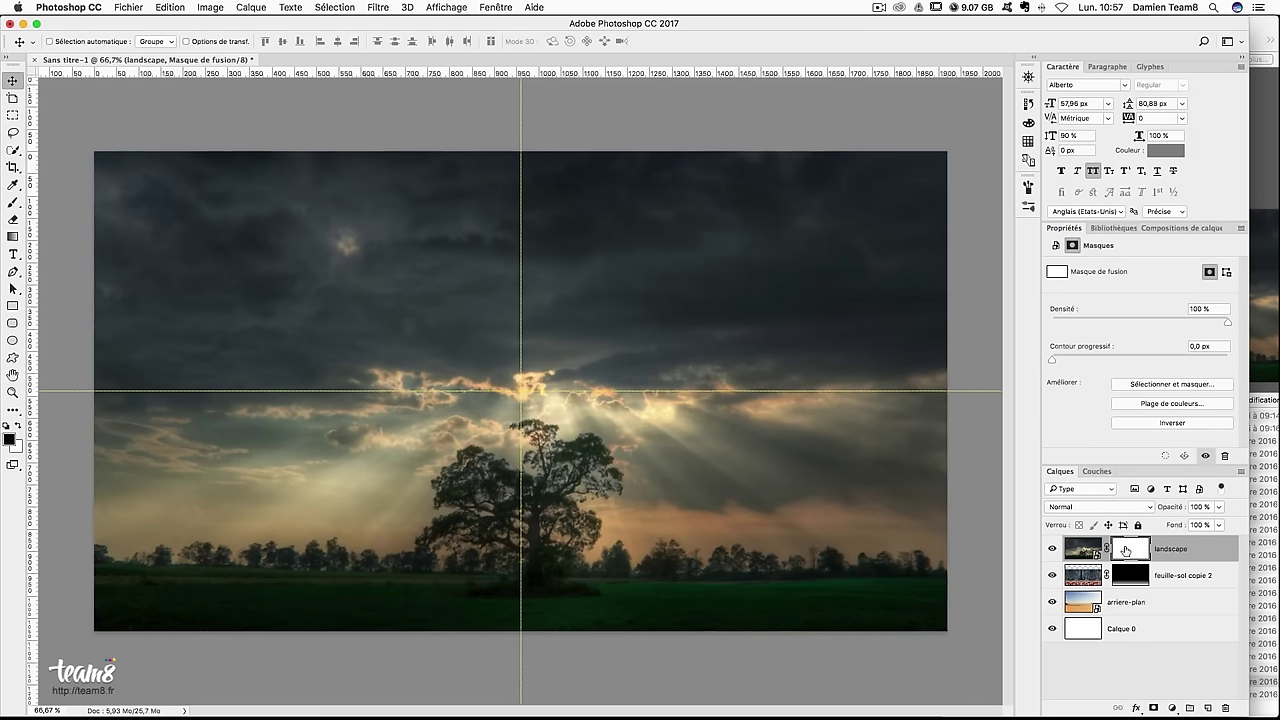
Fill the landscape mask with black via Edit > Fill to hide the stormy scene
key(shift+BackSpace)
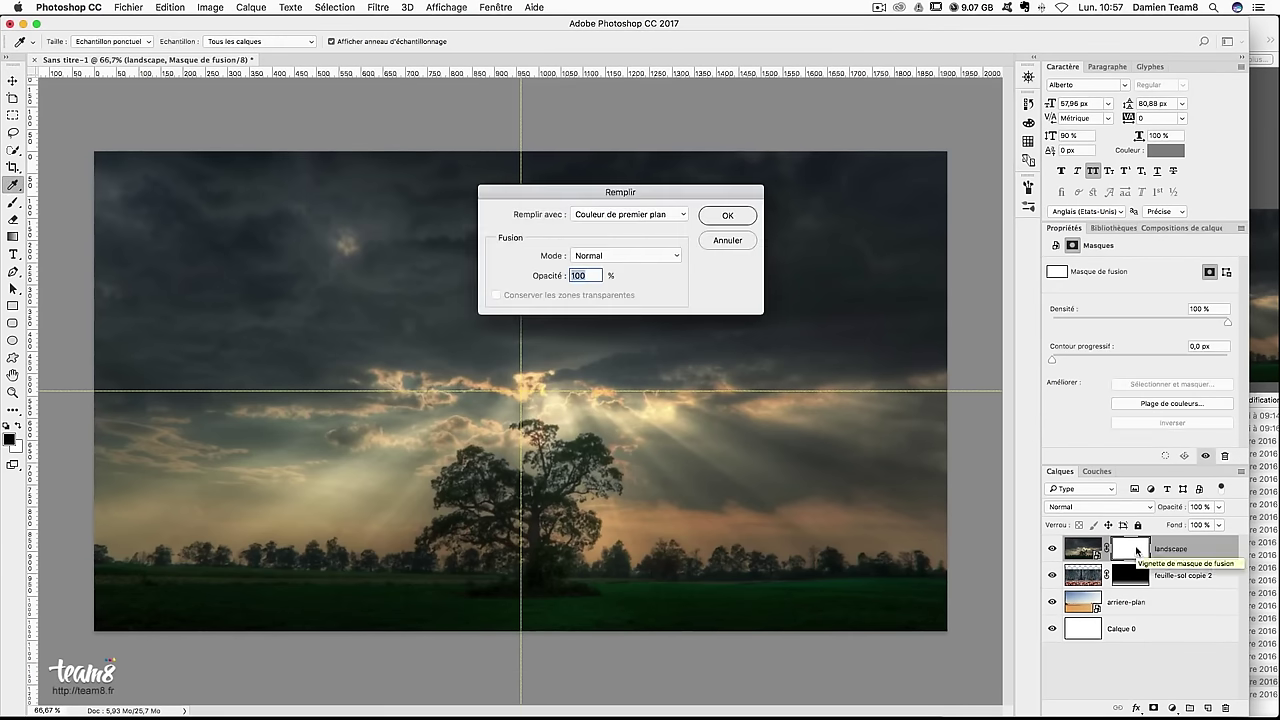
key(Escape)
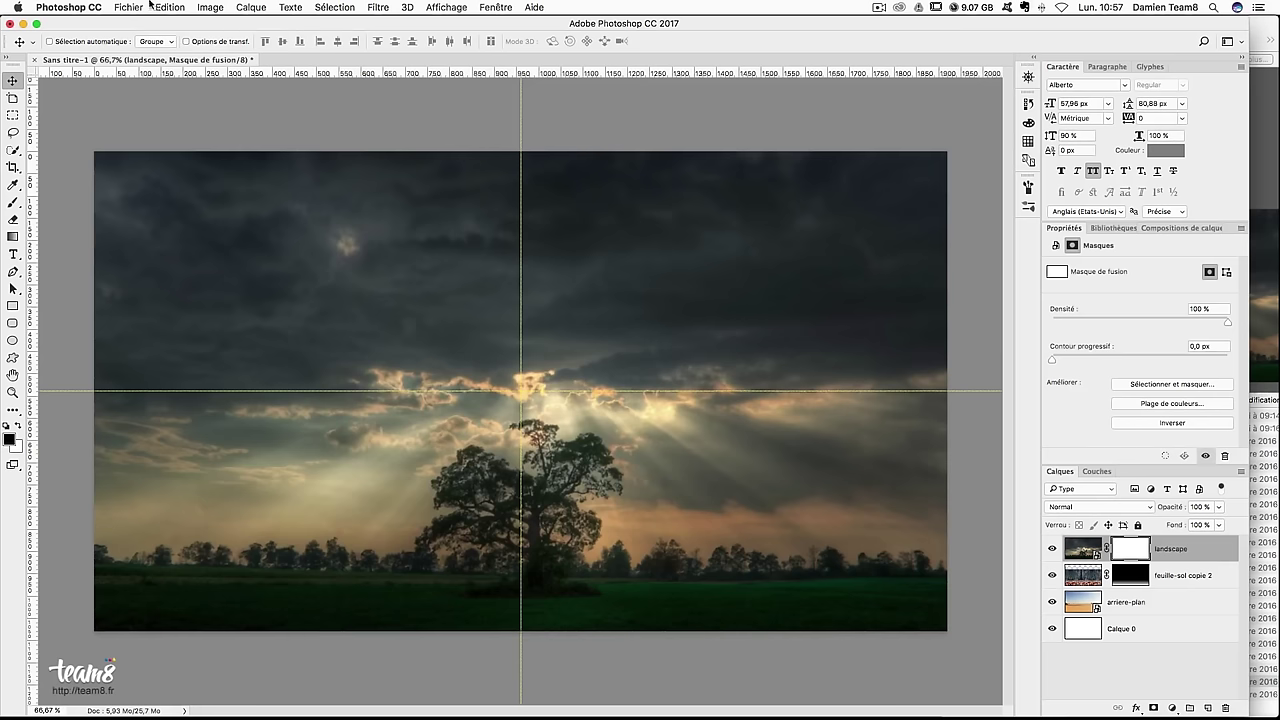
click(170, 7)
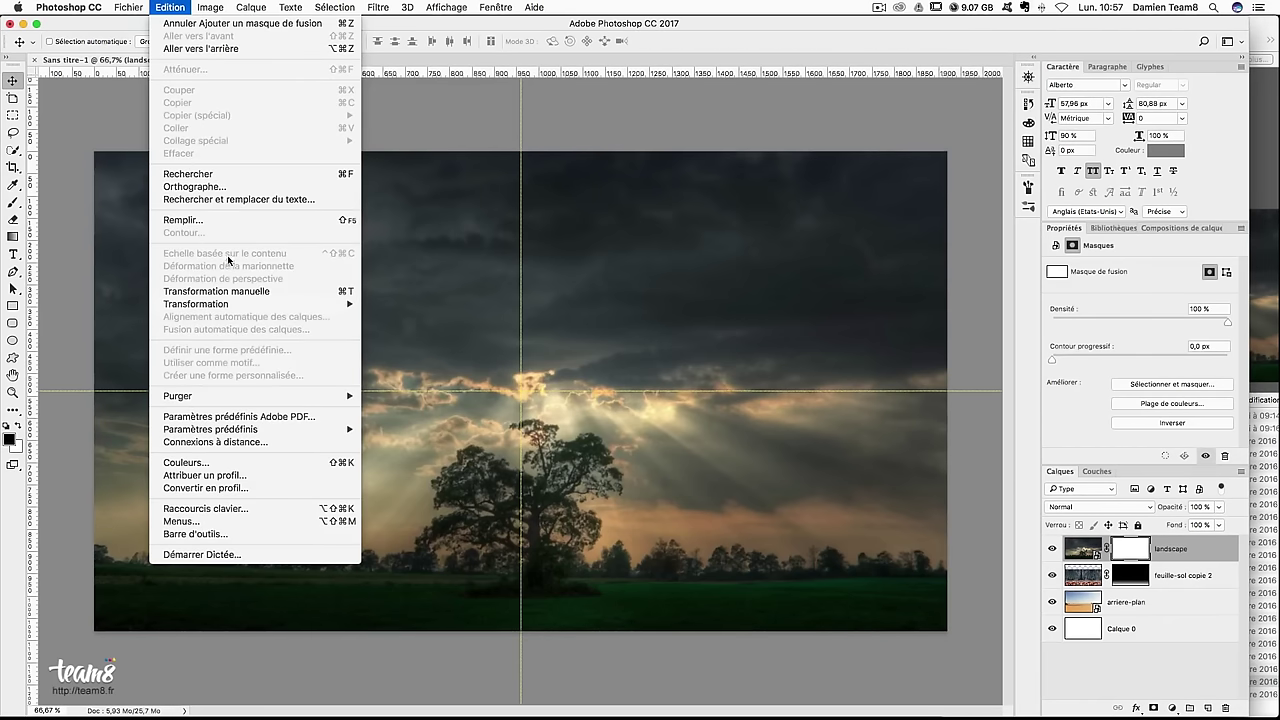
click(222, 220)
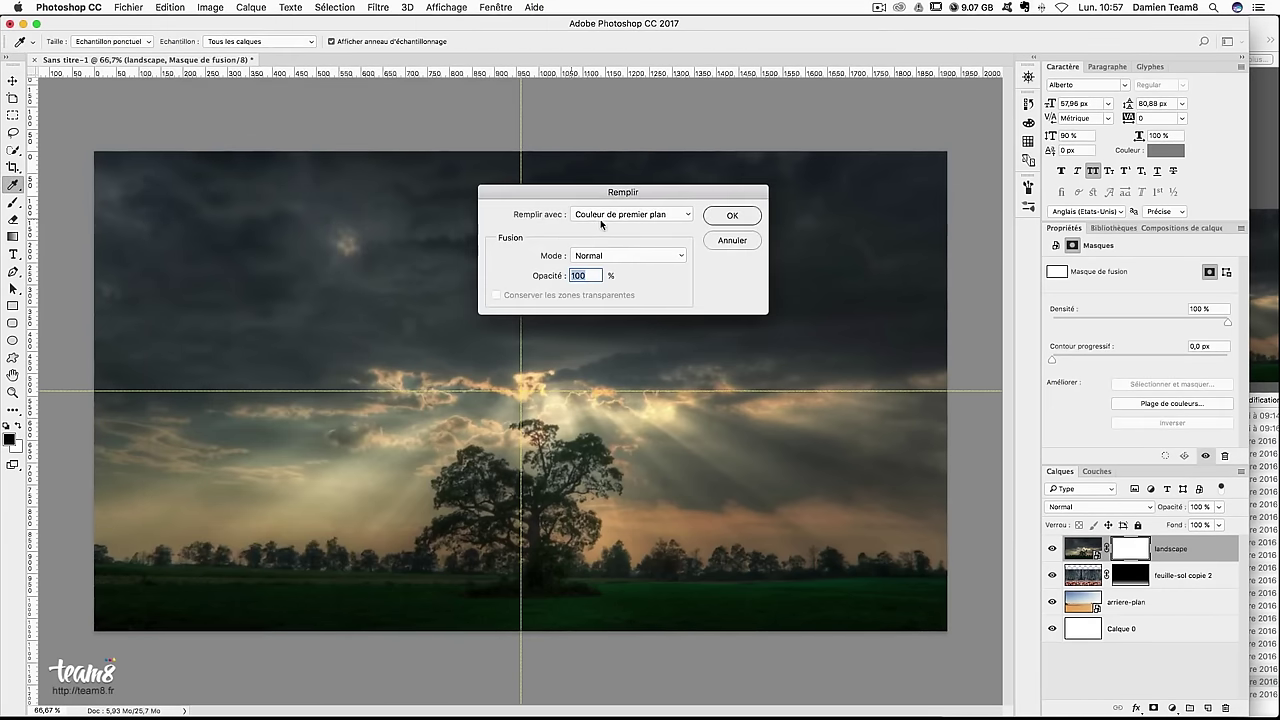
click(726, 218)
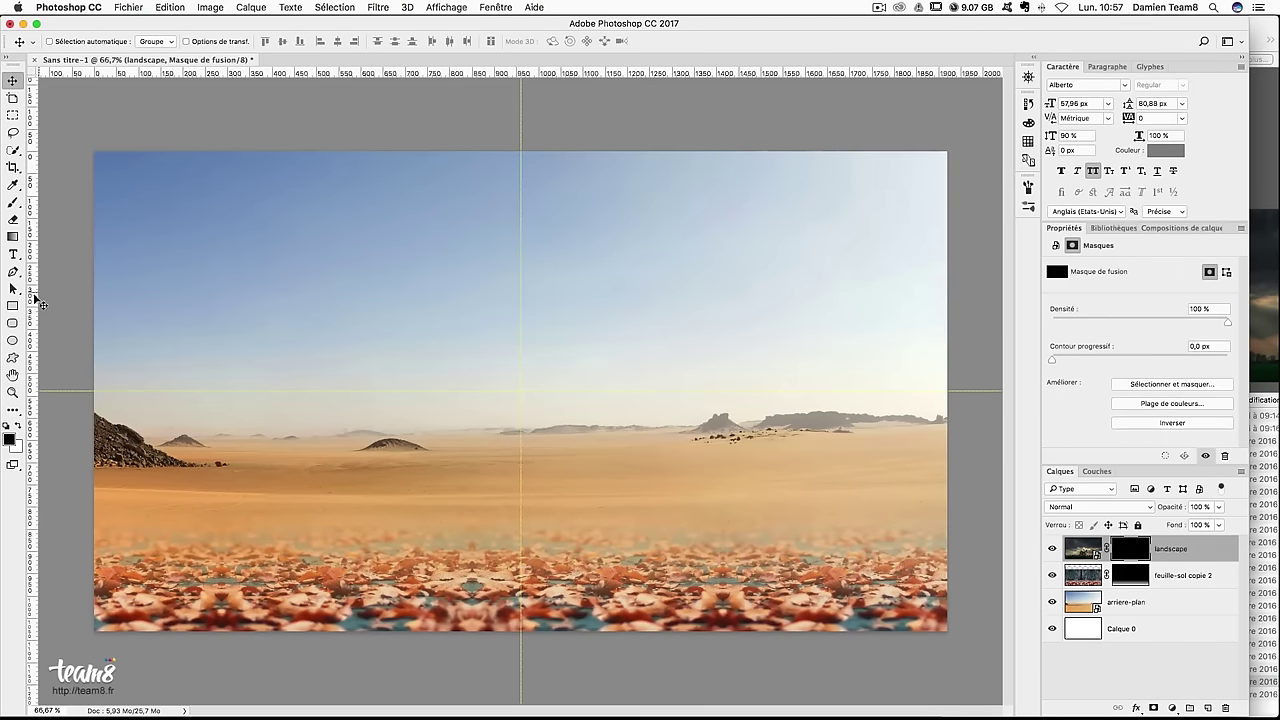
Set up a large soft round brush at 56% opacity
click(14, 203)
click(70, 42)
click(477, 270)
mouse_move(500, 324)
mouse_down()
mouse_move(517, 324)
mouse_move(479, 195)
mouse_move(465, 200)
mouse_up()
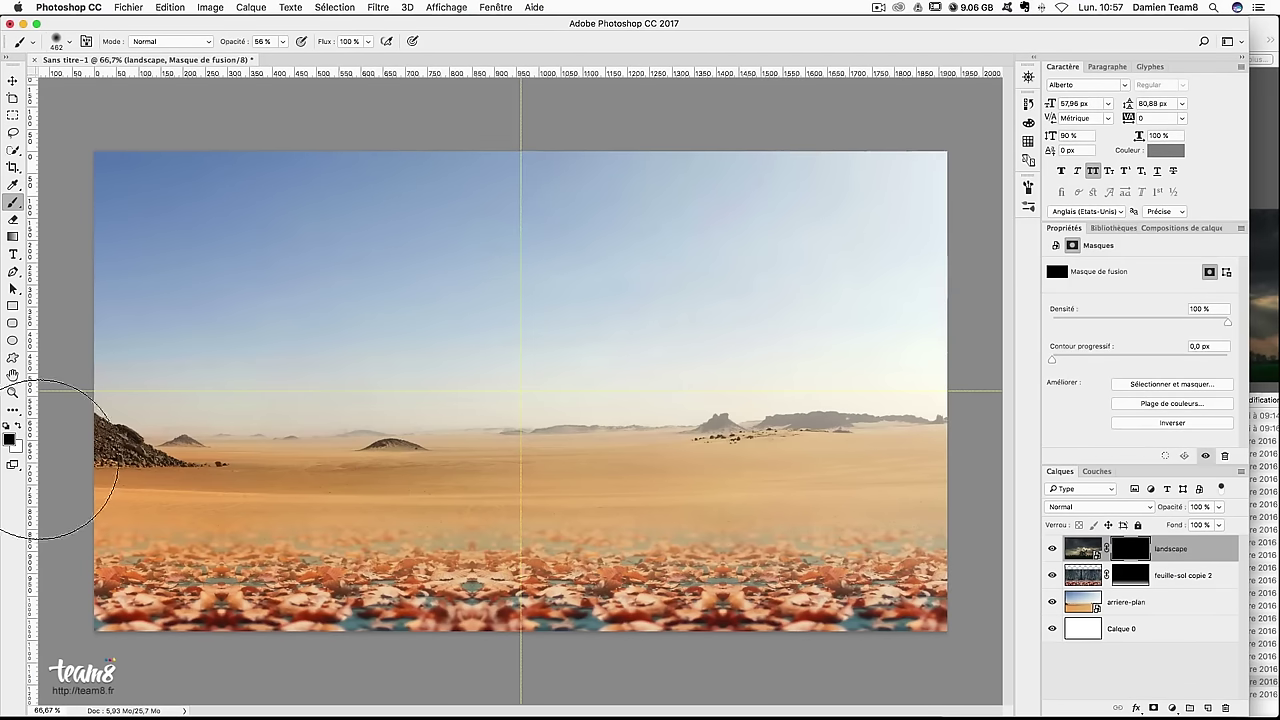
Paint white at 36% opacity on the mask to reveal the stormy sky across the top
key(x)
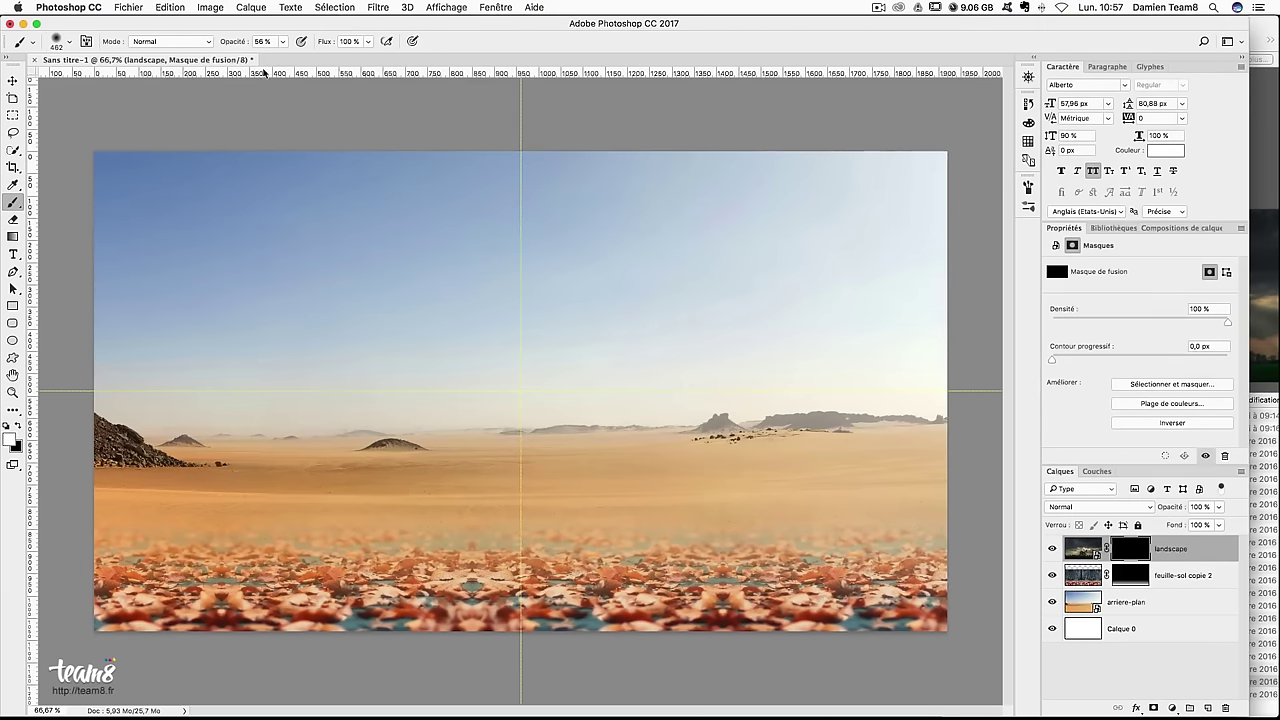
click(282, 41)
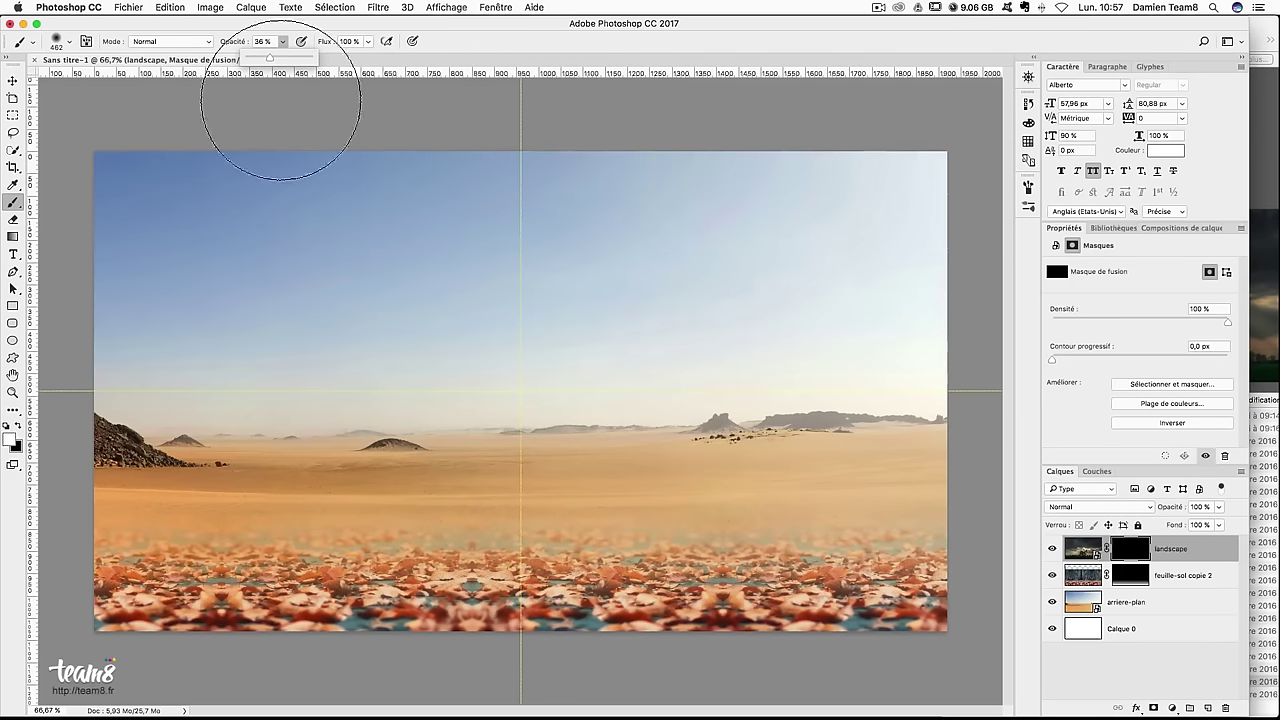
mouse_move(171, 214)
mouse_down()
mouse_move(509, 225)
mouse_move(206, 200)
mouse_move(166, 309)
mouse_move(99, 167)
mouse_move(129, 320)
mouse_move(386, 314)
mouse_move(125, 360)
mouse_move(120, 380)
mouse_move(100, 378)
mouse_move(380, 390)
mouse_move(455, 375)
mouse_move(43, 400)
mouse_move(36, 414)
mouse_move(386, 396)
mouse_move(130, 424)
mouse_up()
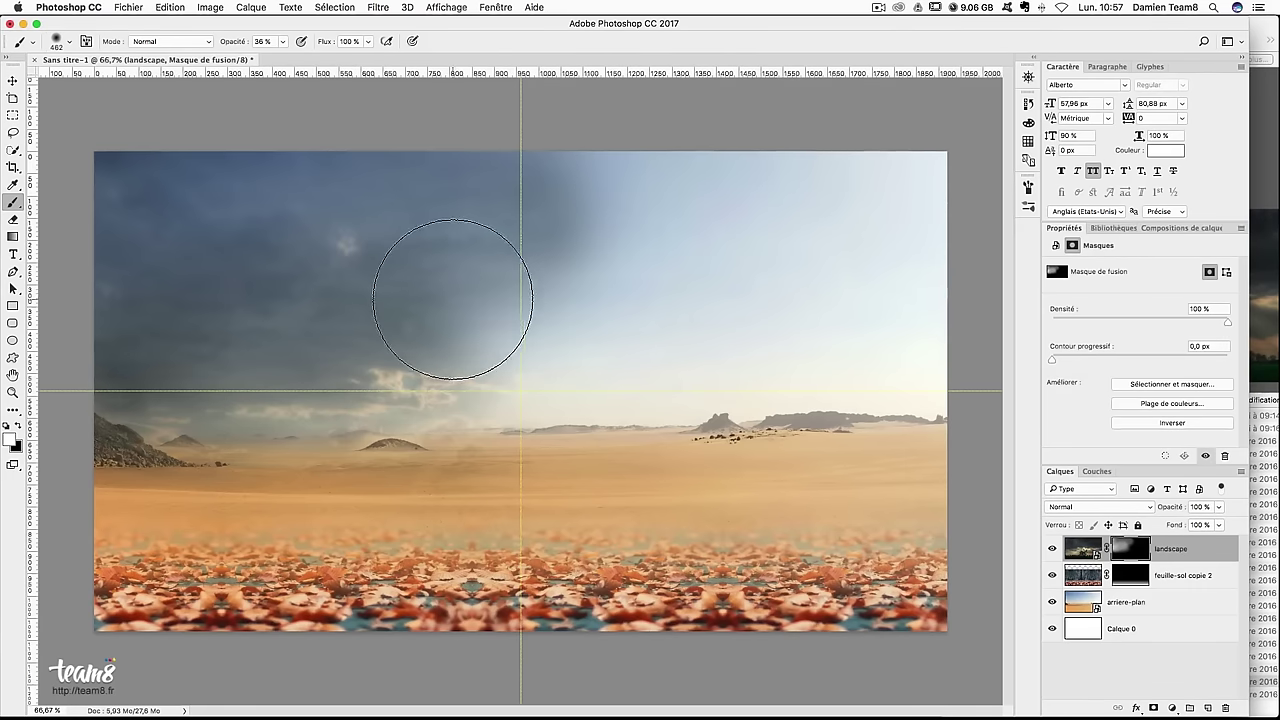
mouse_move(506, 214)
mouse_down()
mouse_move(872, 183)
mouse_move(443, 314)
mouse_move(706, 343)
mouse_move(463, 323)
mouse_move(143, 114)
mouse_up()
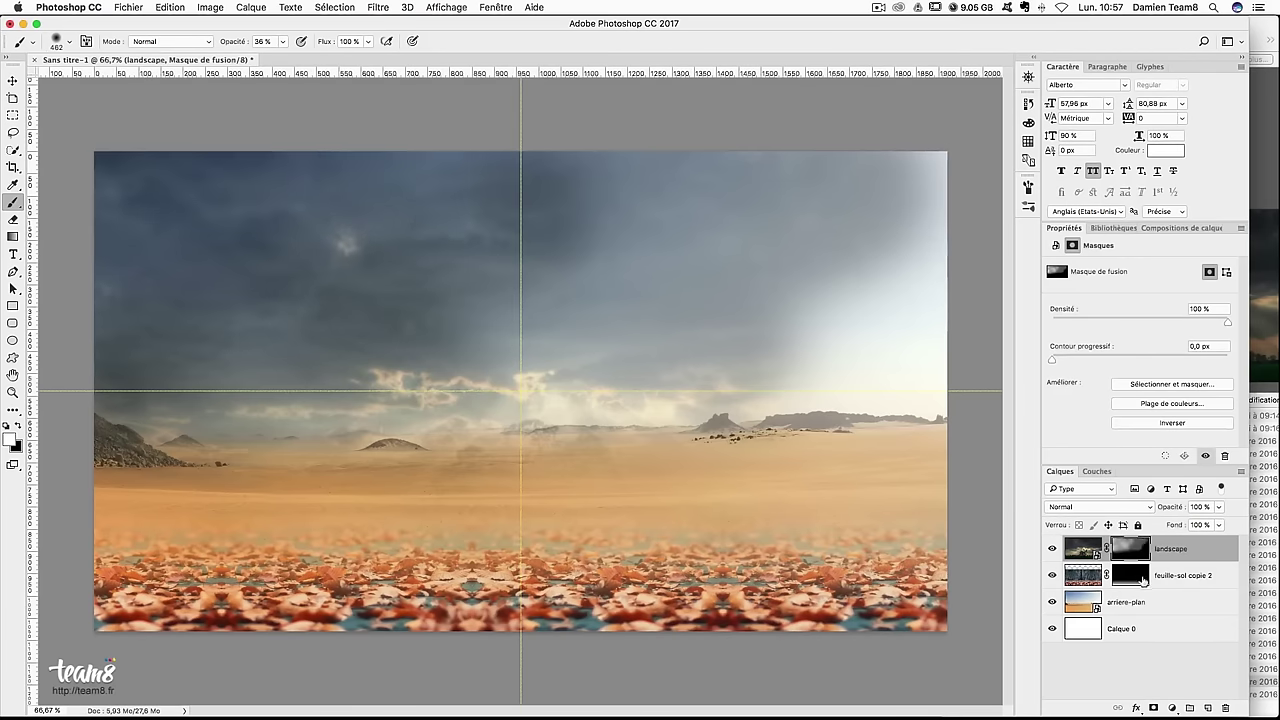
mouse_move(307, 352)
mouse_down()
mouse_move(114, 143)
mouse_move(329, 443)
mouse_up()
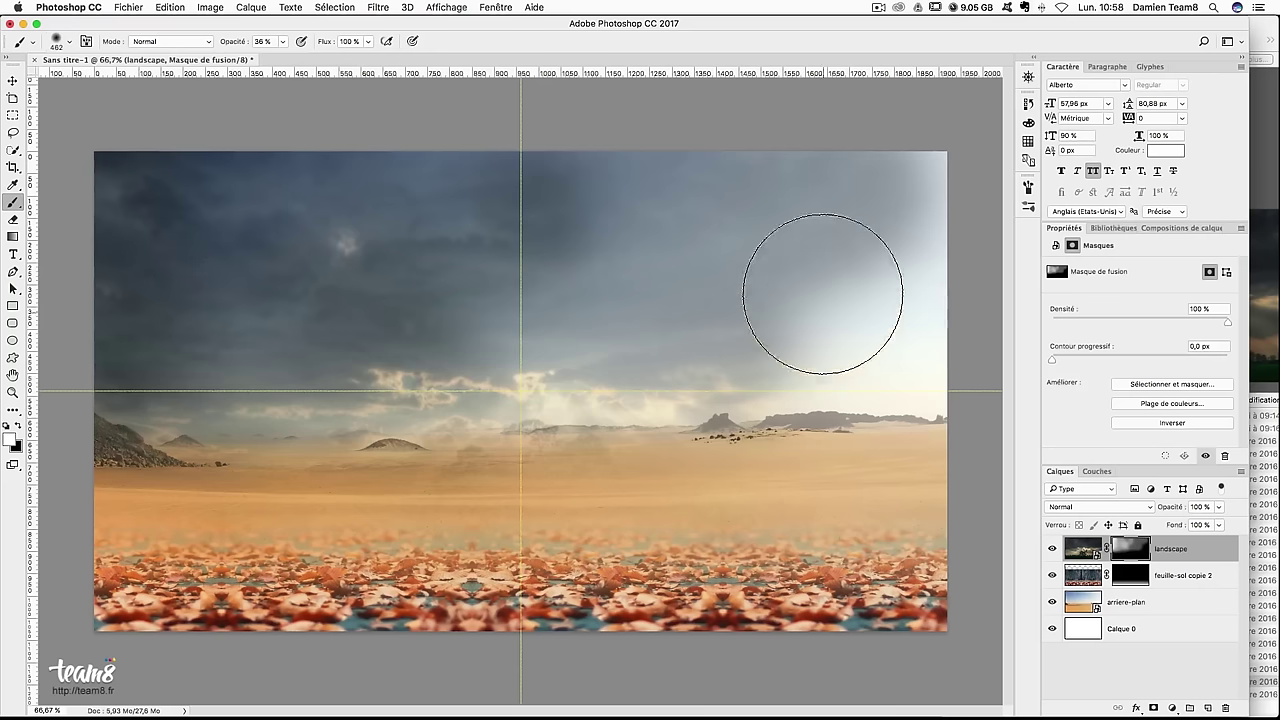
Paint black at 11–23% opacity with a 201 px brush to keep a bright glow on the right
key(x)
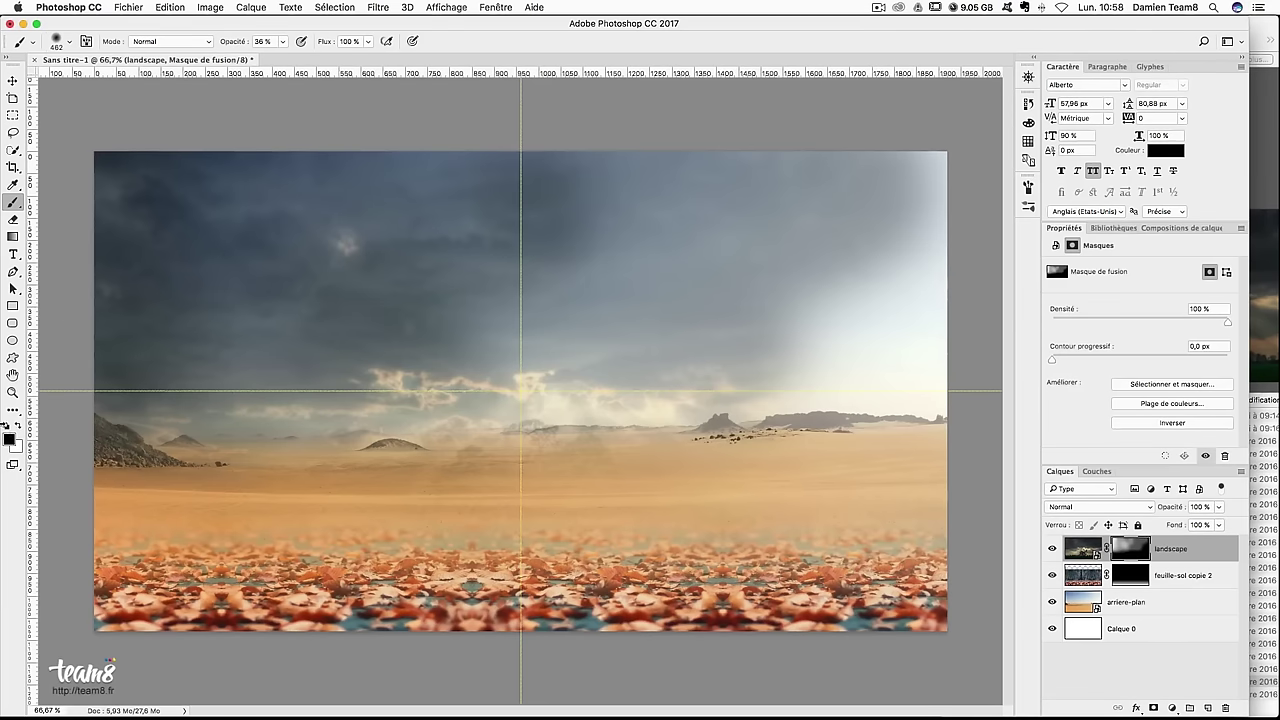
click(887, 182)
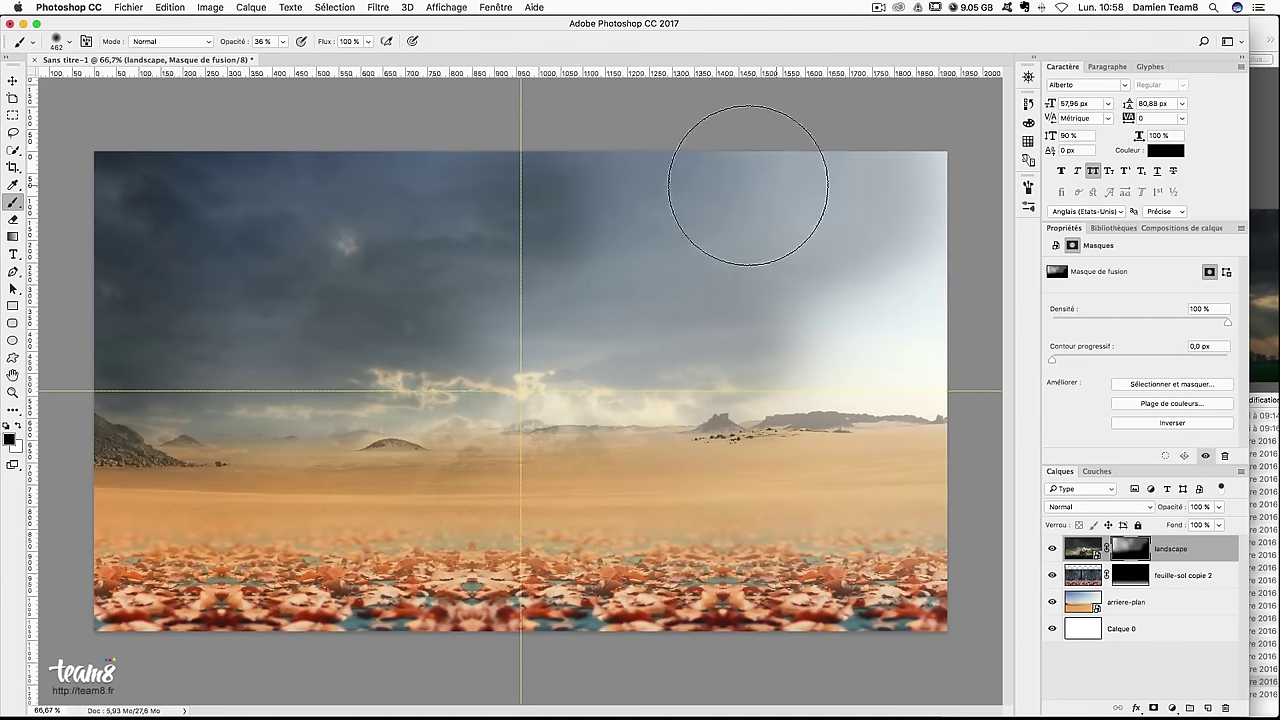
click(283, 41)
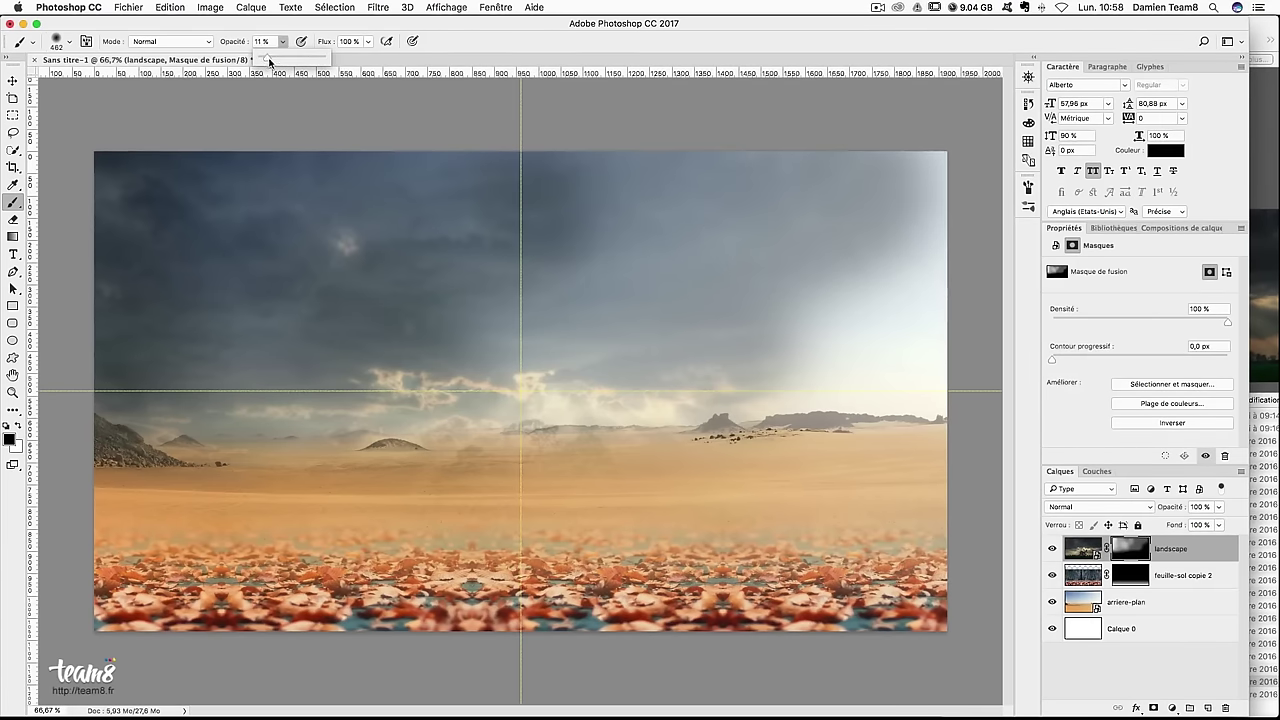
drag(269, 62, 270, 61)
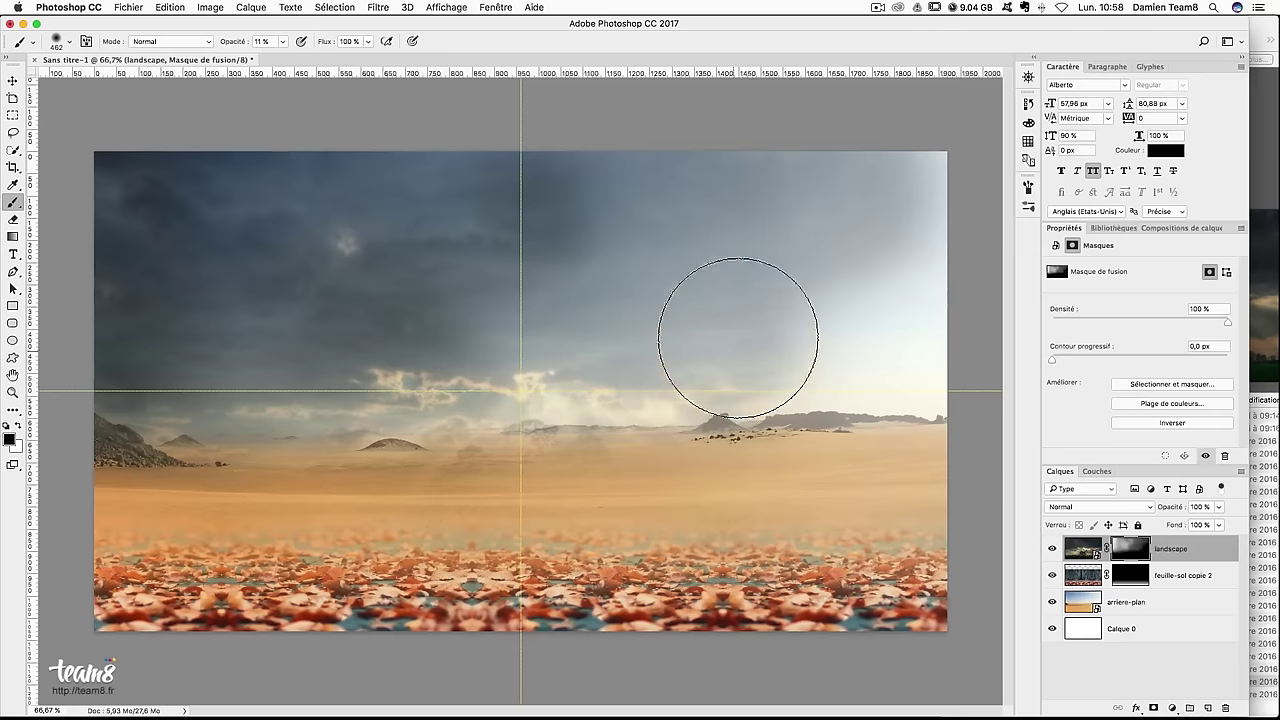
drag(629, 171, 794, 177)
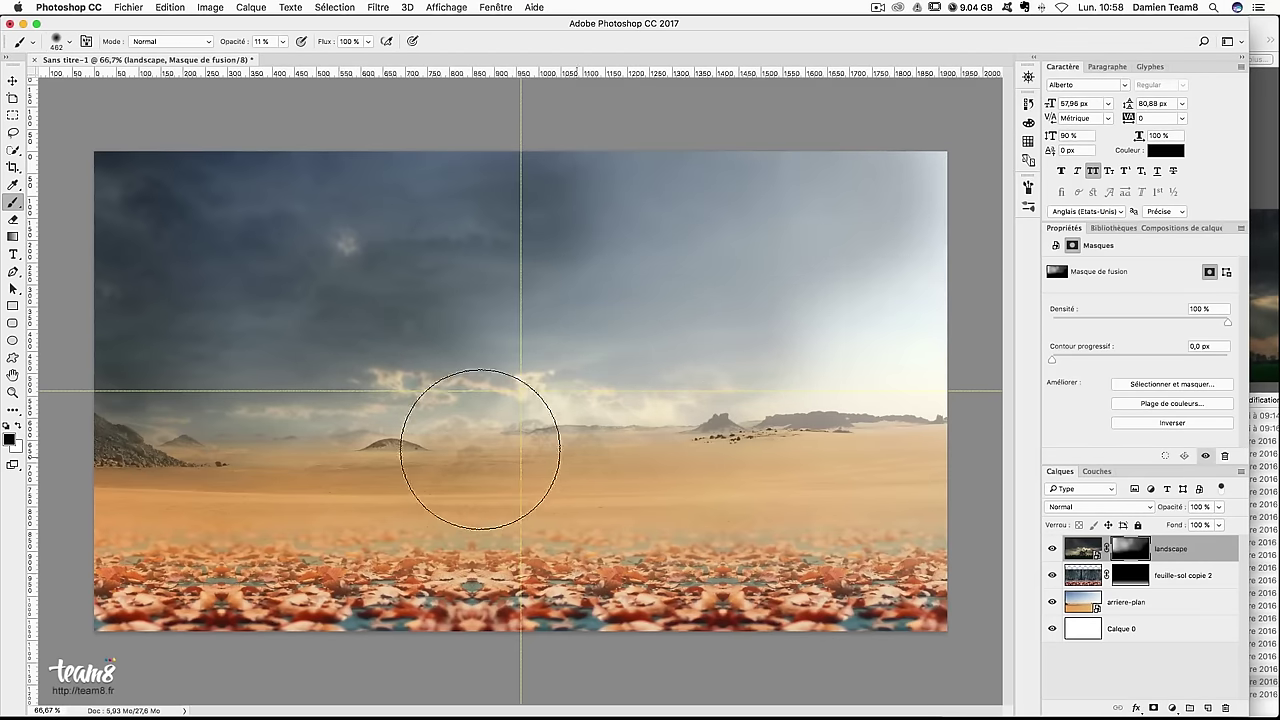
key(bracketleft)
key(bracketleft)
key(bracketleft)
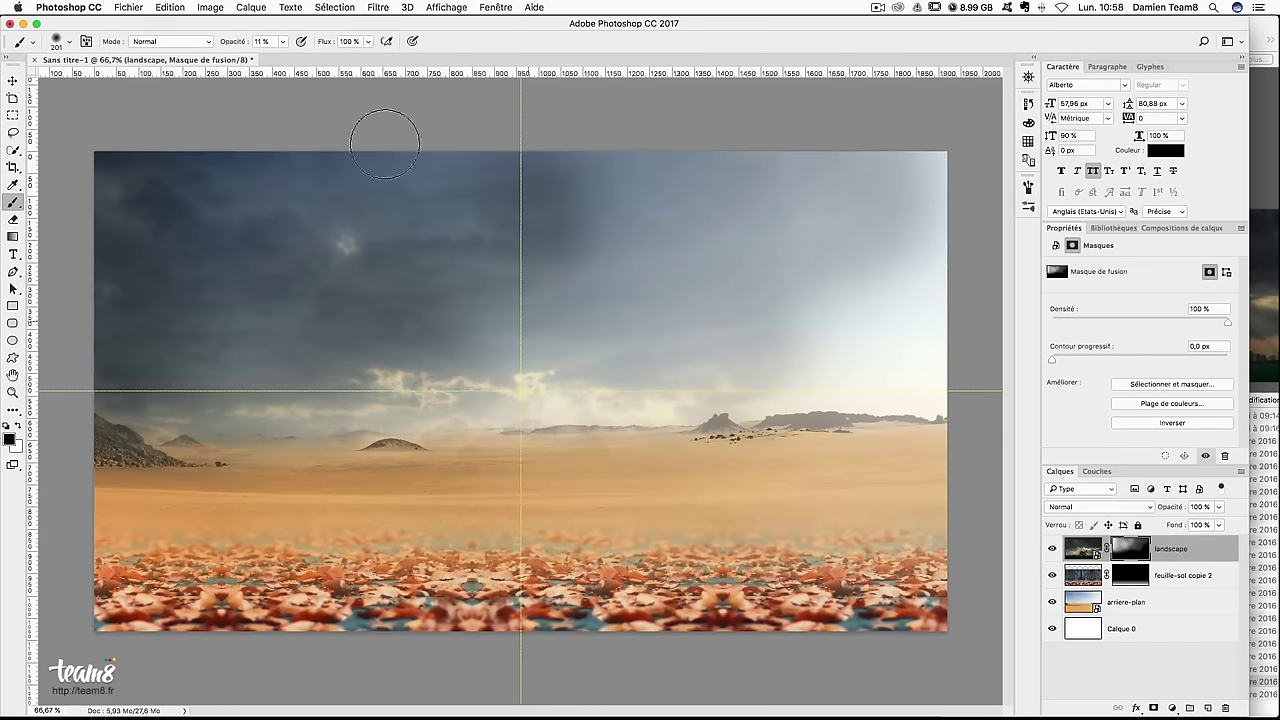
click(283, 42)
click(575, 459)
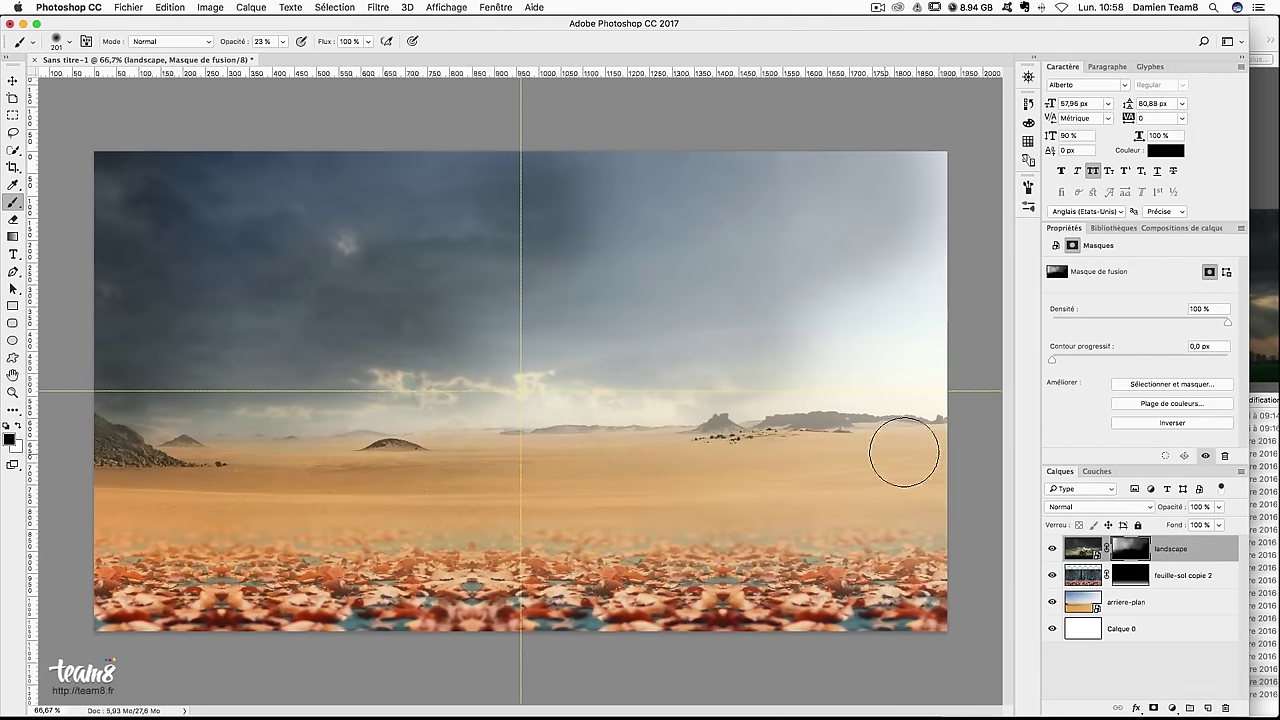
click(1254, 498)
Place ciel.jpg as a full-canvas layer above landscape and give it a white layer mask
click(1125, 567)
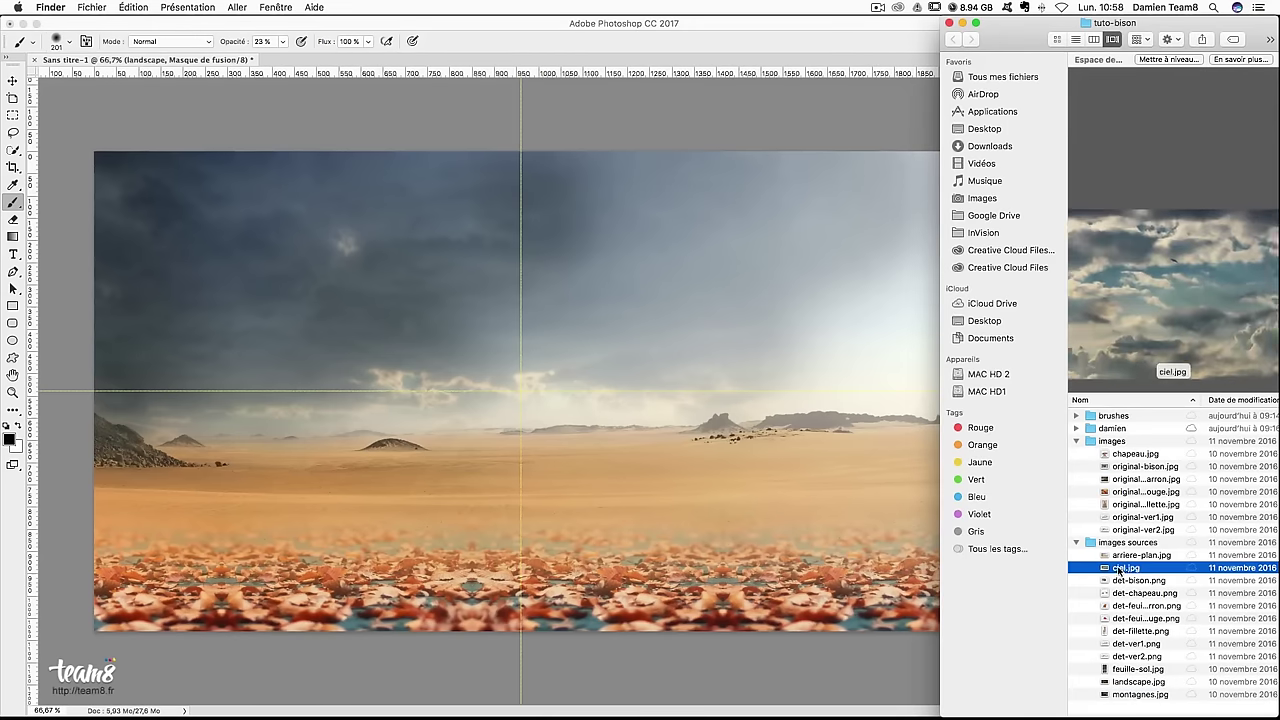
drag(1125, 567, 299, 256)
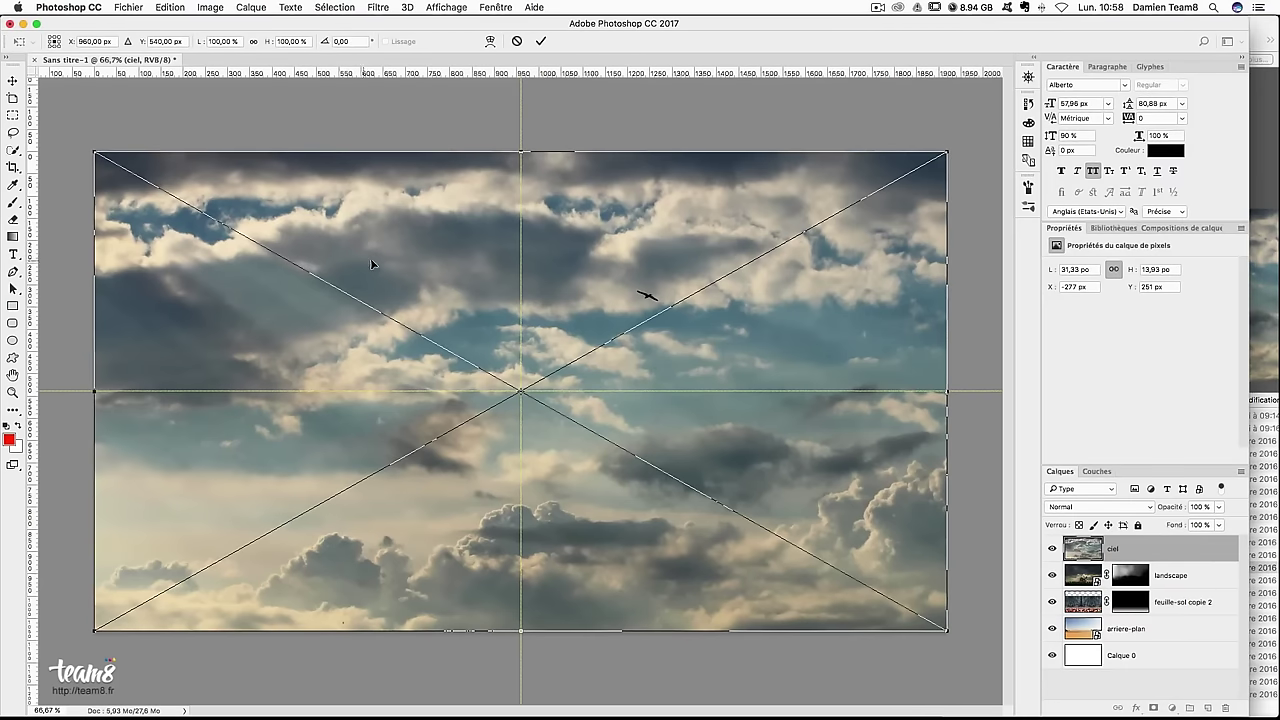
key(Return)
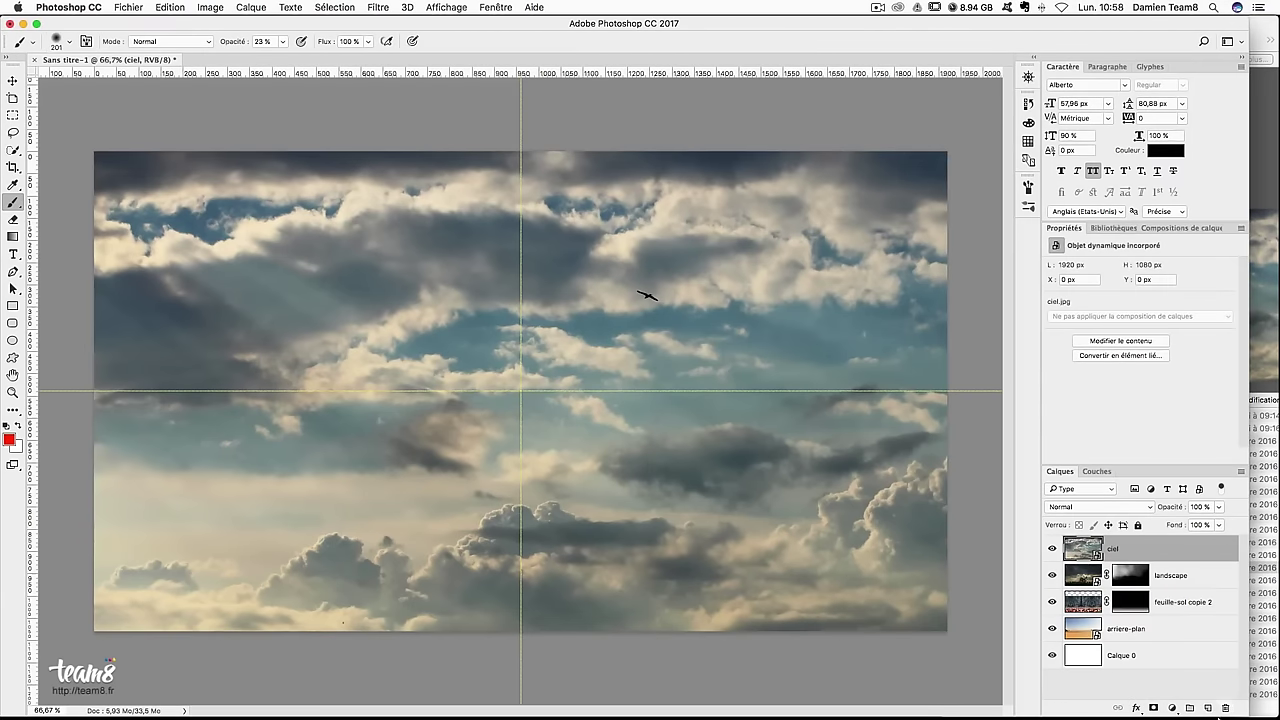
click(1154, 708)
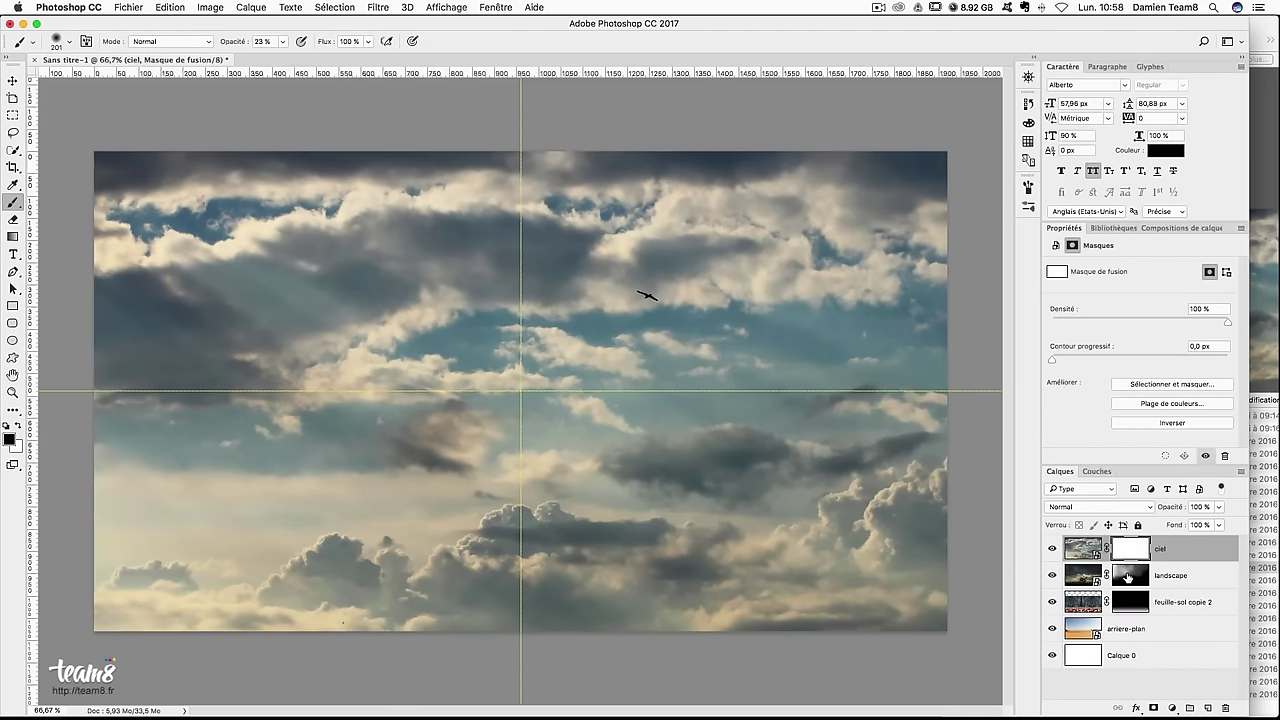
Fill the ciel mask with black, then paint clouds back in with a 300 px white brush
key(shift+BackSpace)
key(Return)
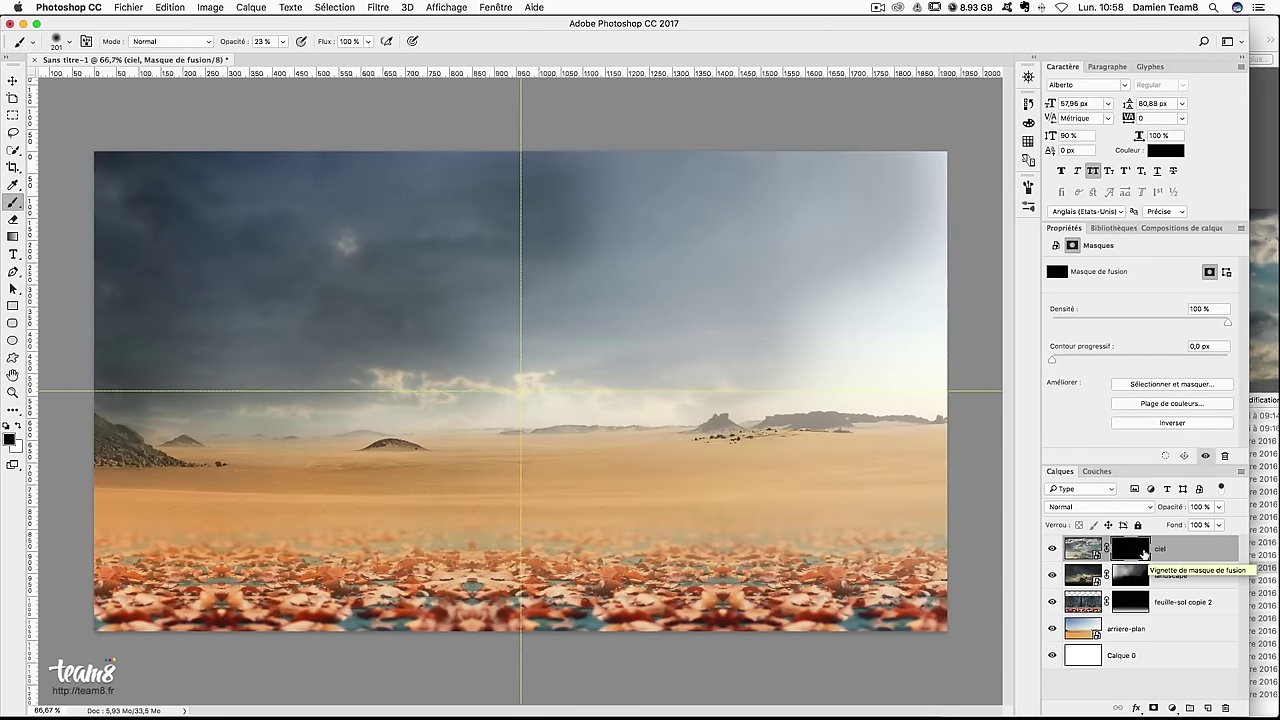
key(x)
mouse_move(412, 247)
mouse_down()
mouse_move(266, 314)
mouse_move(428, 200)
mouse_move(662, 231)
mouse_move(668, 255)
mouse_move(600, 357)
mouse_move(443, 366)
mouse_move(471, 343)
mouse_move(380, 377)
mouse_move(400, 340)
mouse_move(590, 356)
mouse_move(606, 314)
mouse_move(683, 337)
mouse_move(603, 366)
mouse_move(469, 211)
mouse_move(551, 180)
mouse_move(600, 210)
mouse_move(325, 171)
mouse_up()
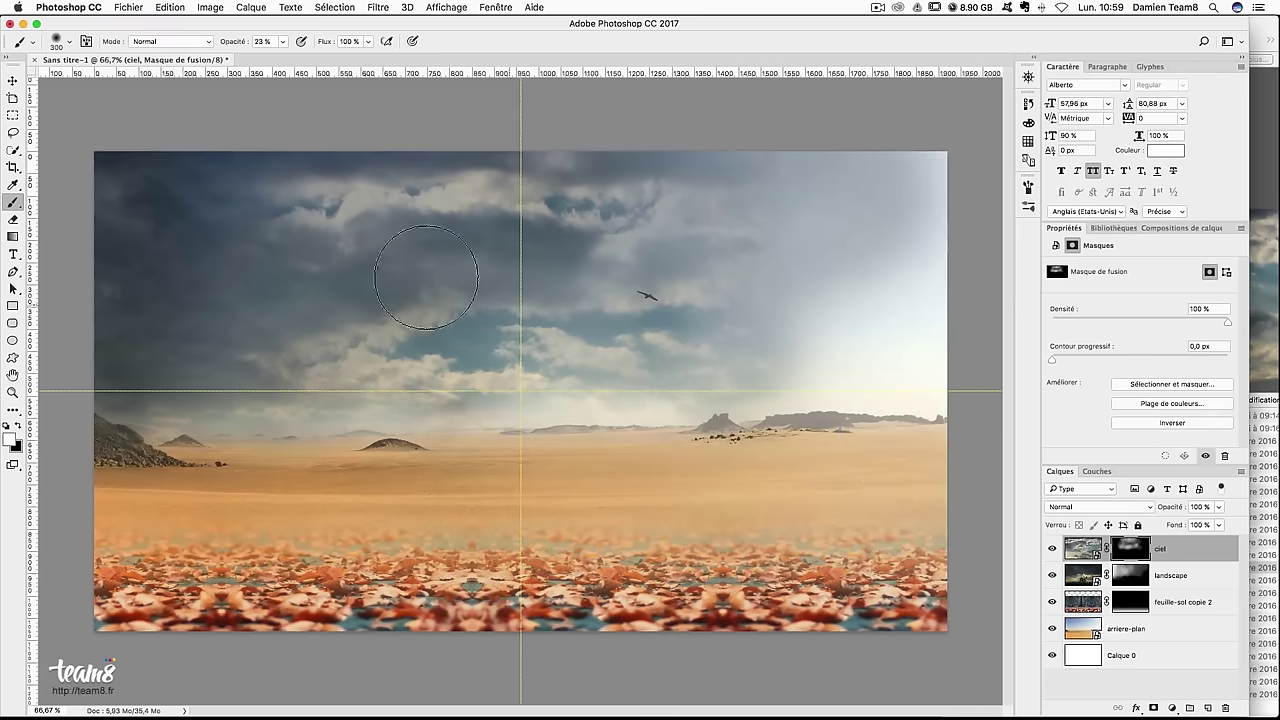
Paint black on the ciel mask to tone down clouds in the upper left and near the bird
key(x)
drag(335, 203, 390, 206)
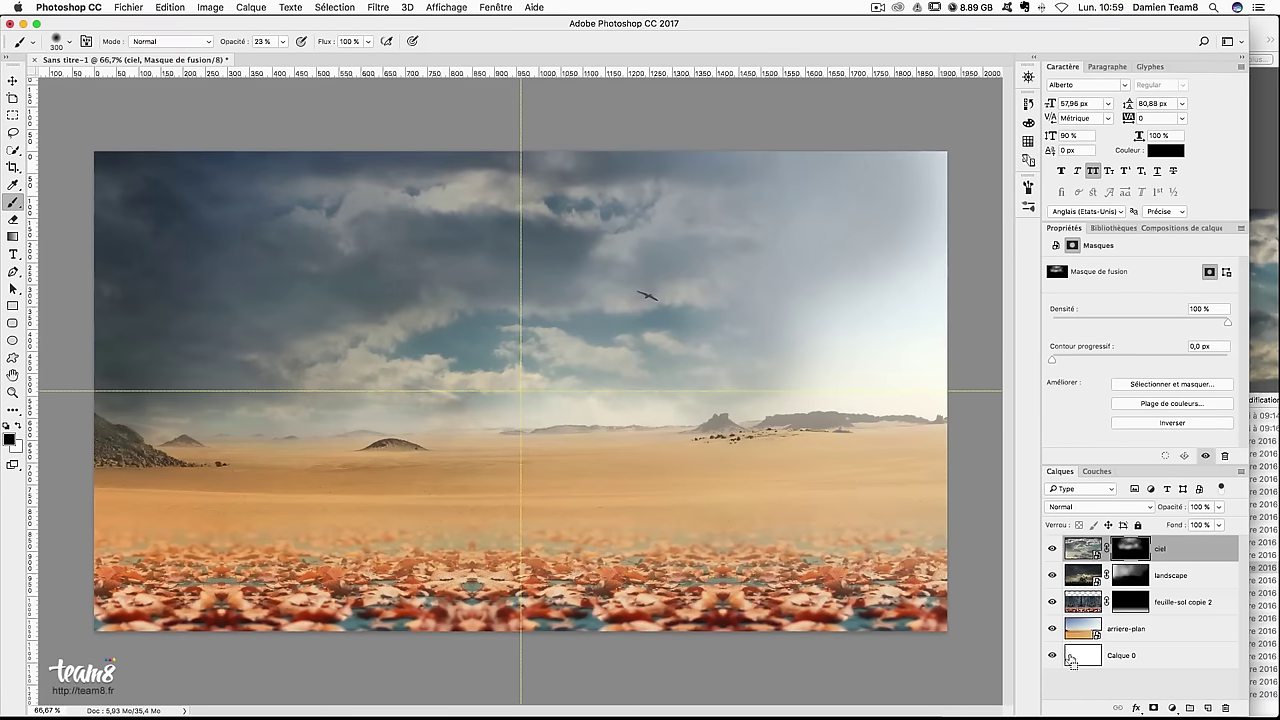
drag(575, 148, 666, 160)
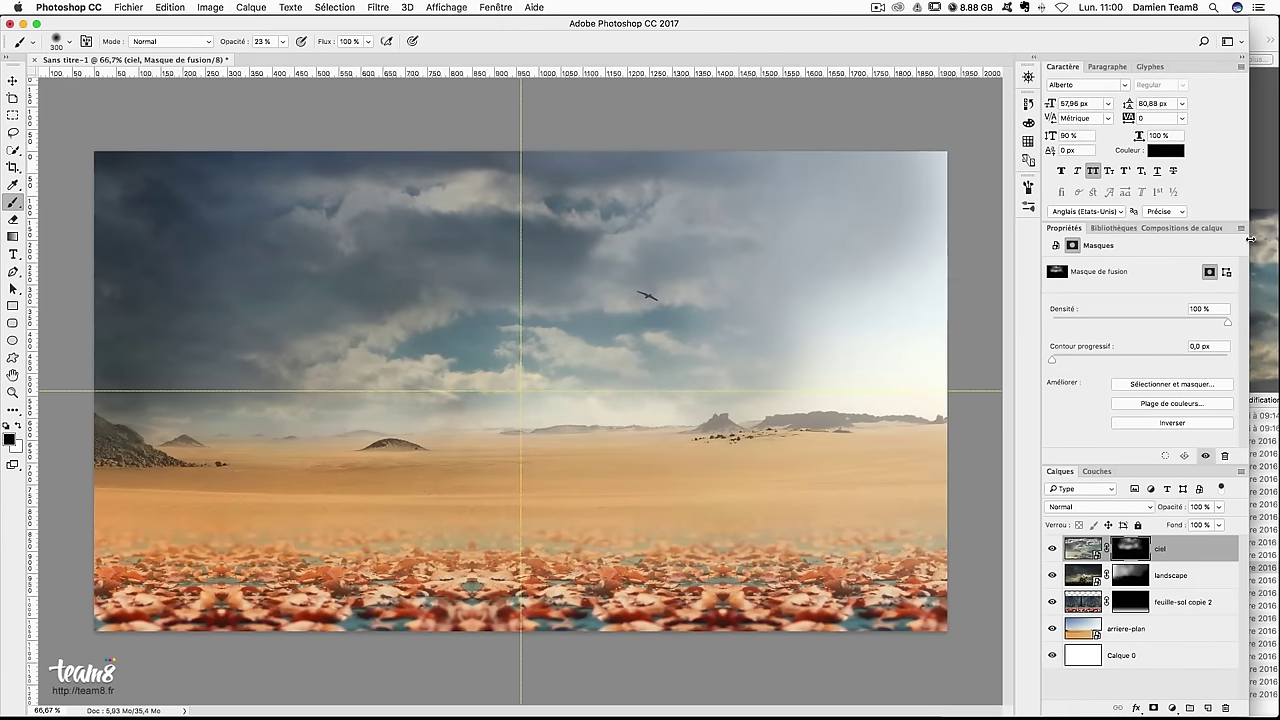
click(1250, 238)
Place montagnes.jpg and scale it to 50% (960 × 600 px) in the canvas's lower-left quarter
key(Down)
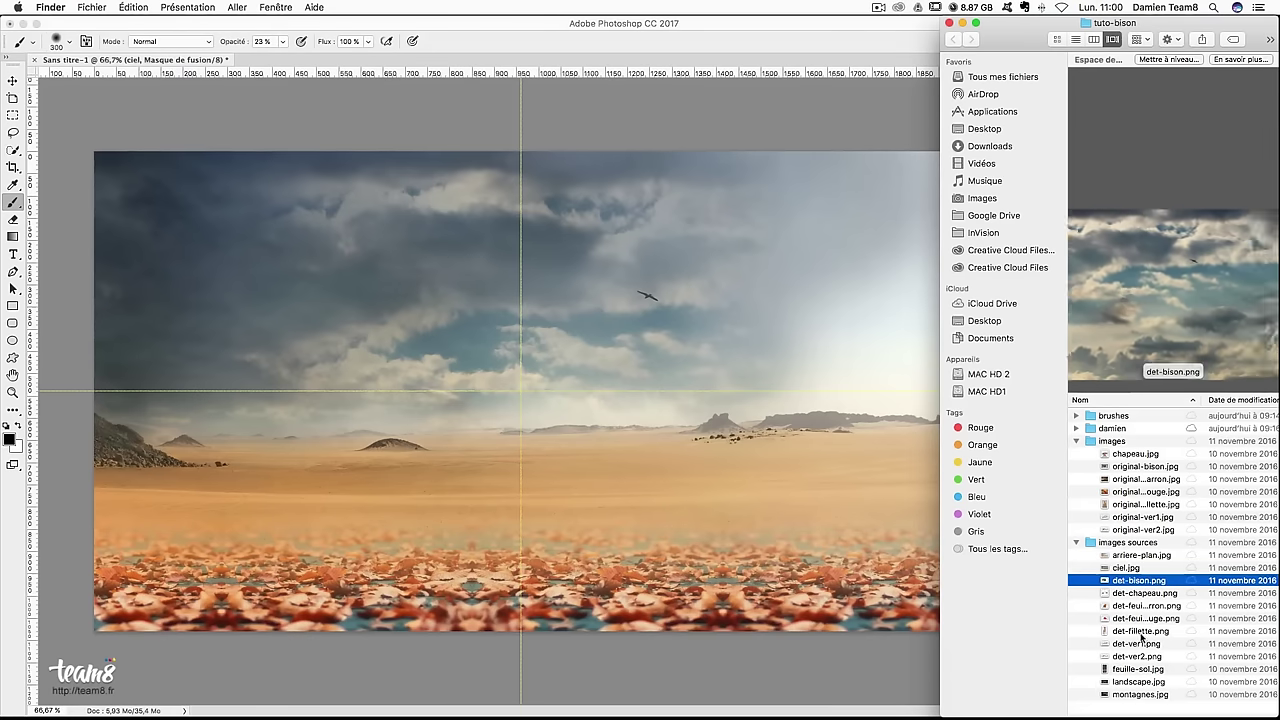
key(Down)
key(Down)
key(Down)
key(Down)
key(Down)
key(Down)
key(Down)
key(Down)
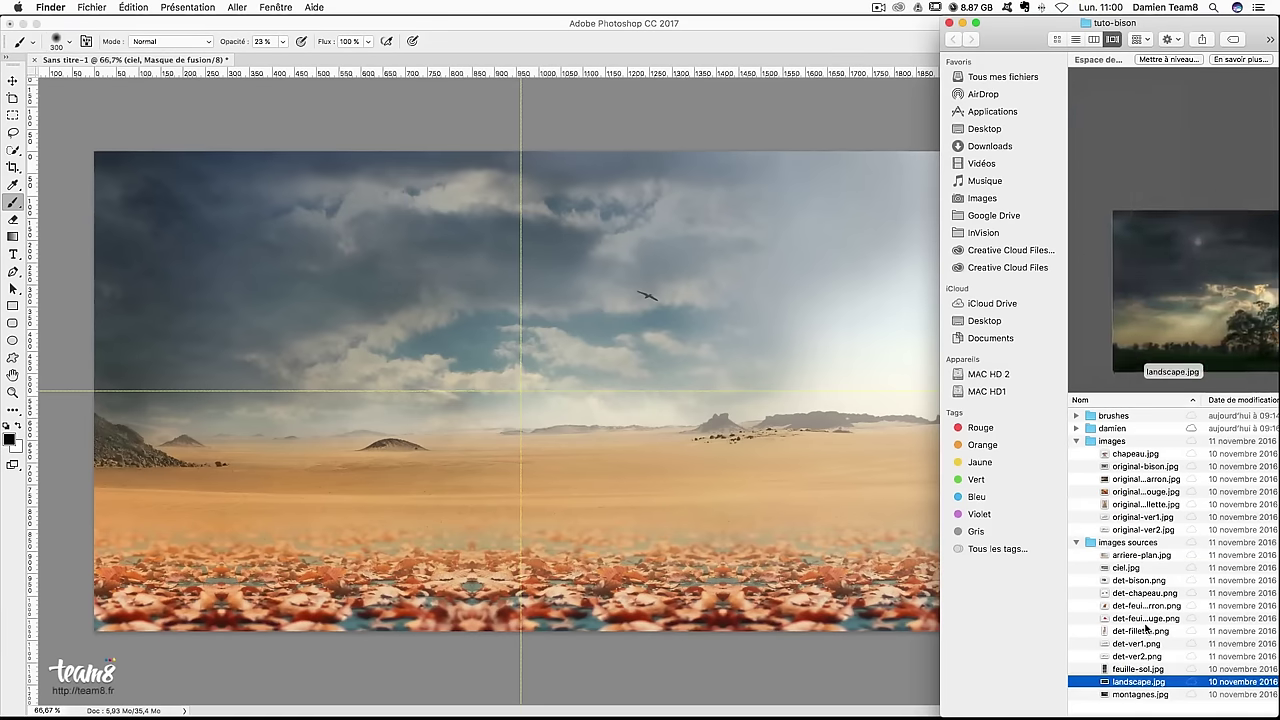
key(Down)
drag(1140, 694, 383, 388)
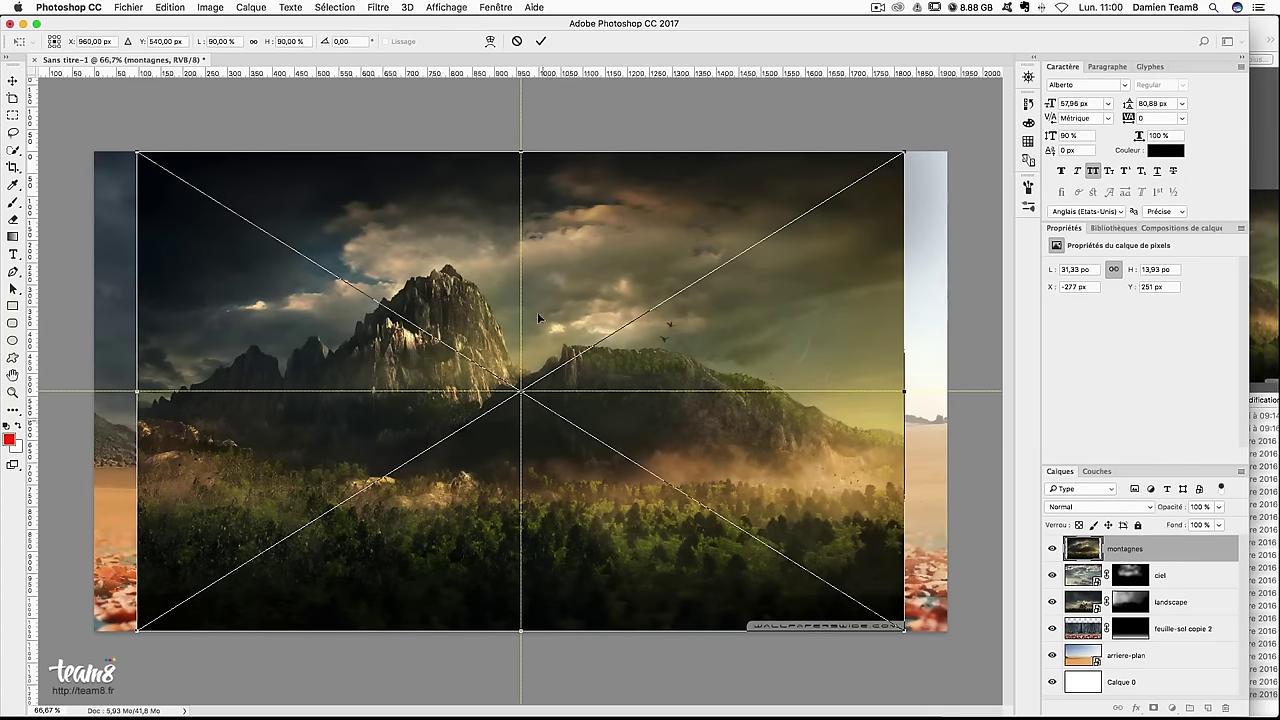
drag(697, 314, 654, 314)
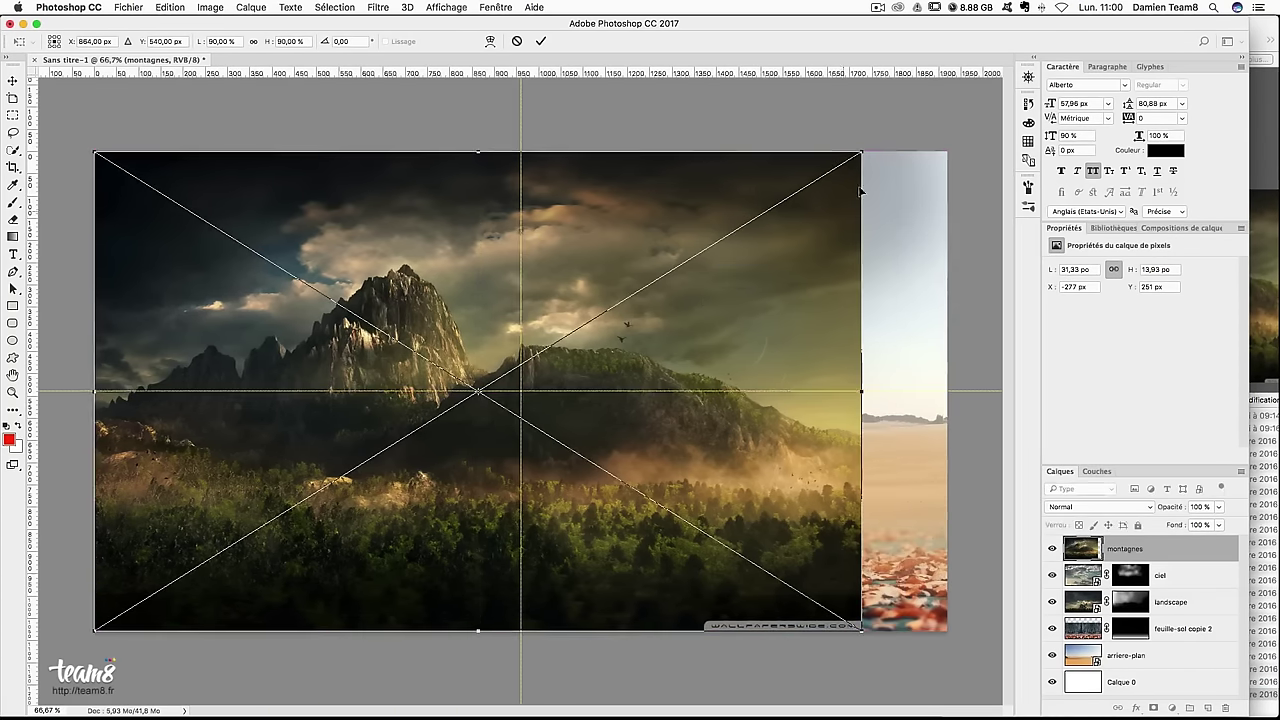
drag(864, 154, 508, 333)
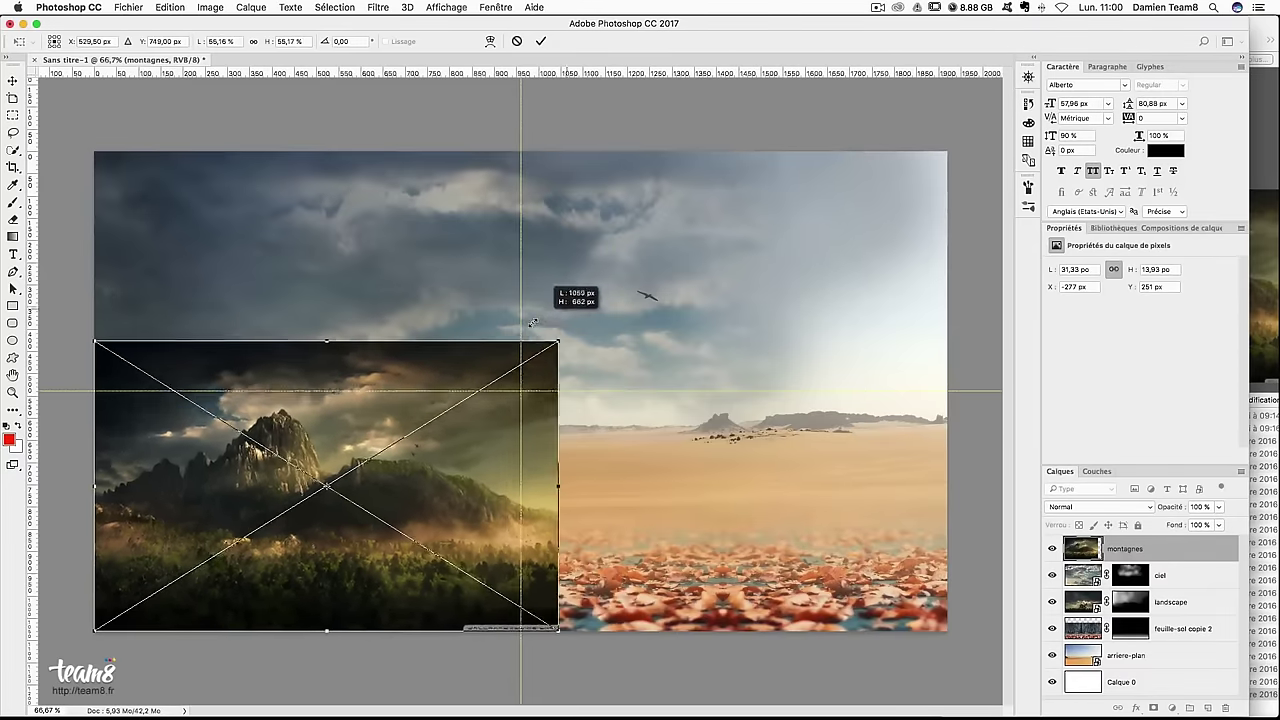
drag(507, 333, 508, 338)
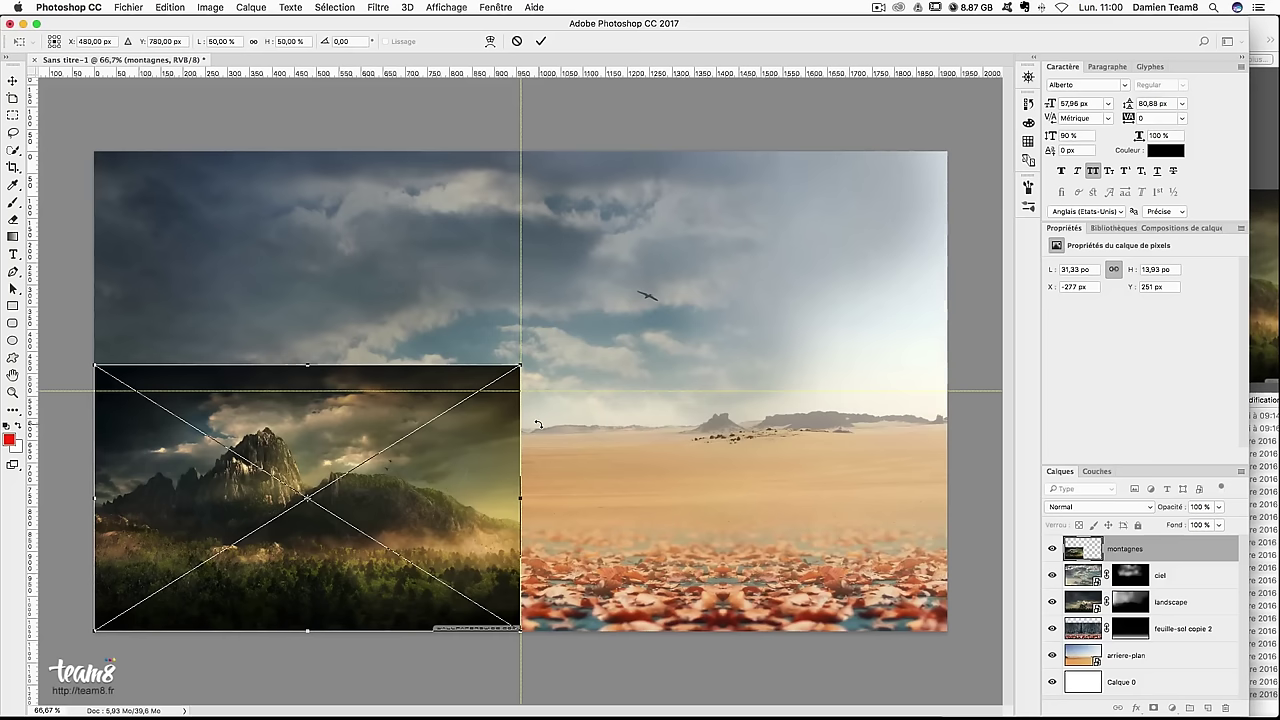
key(Return)
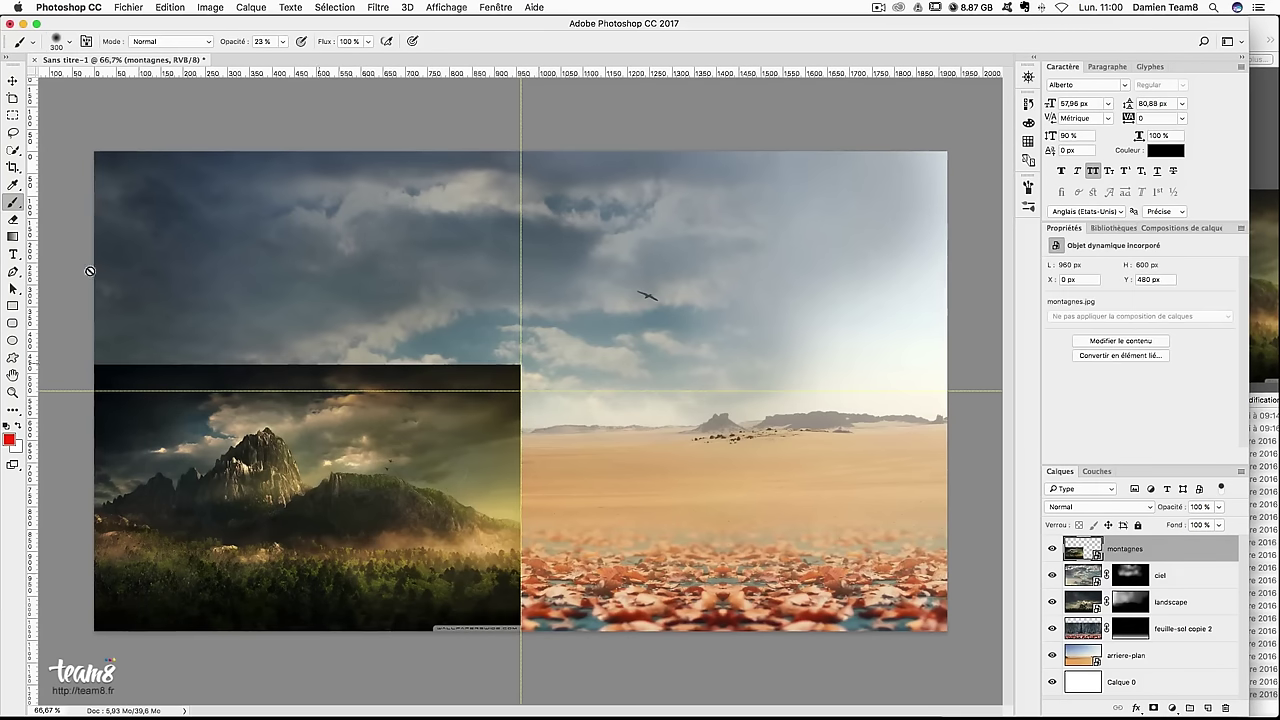
click(12, 82)
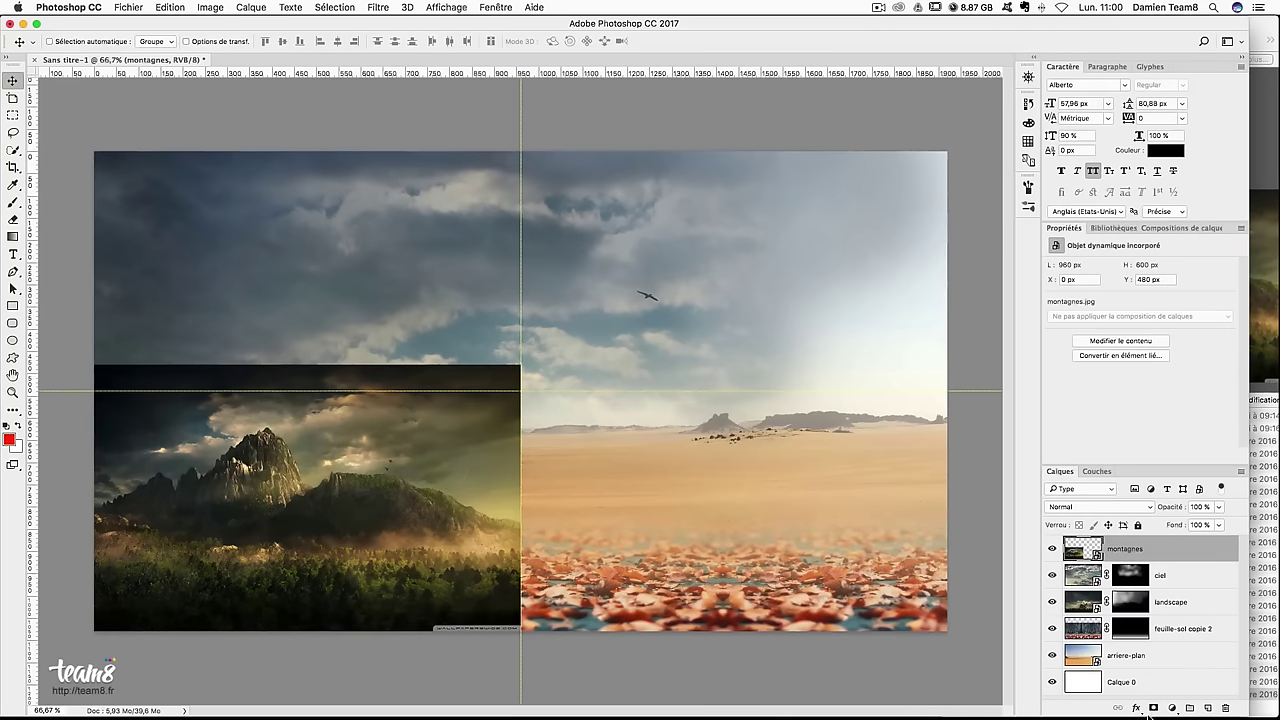
Add a layer mask to the montagnes layer and move the image up and right
click(1152, 708)
drag(325, 410, 510, 297)
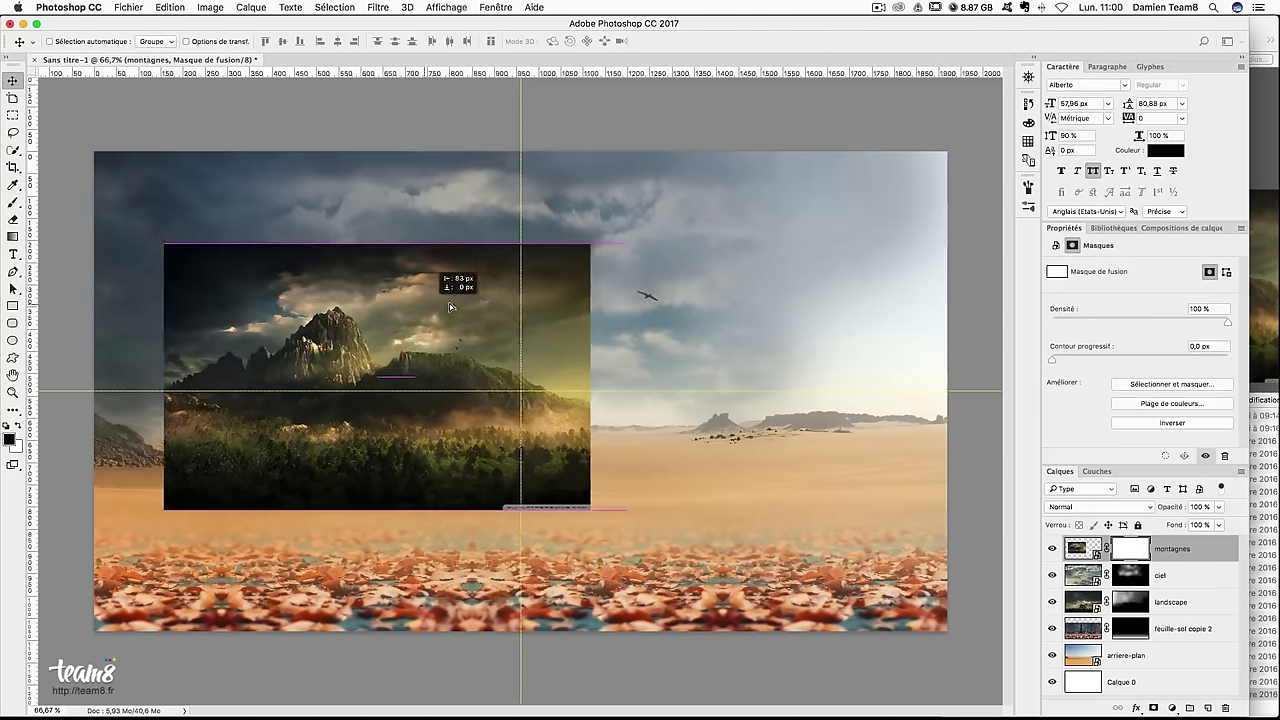
drag(510, 297, 506, 318)
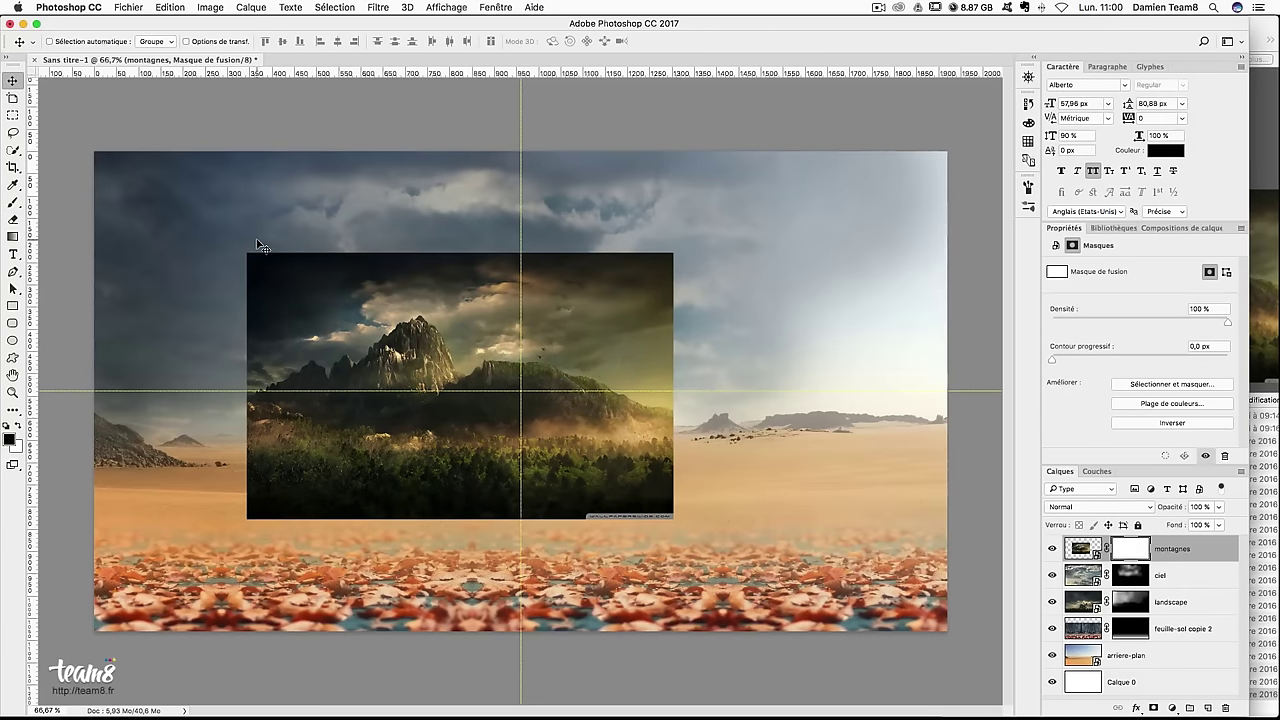
With a 48% opacity black brush, fade the mountains' top-left and right edges into the sky
key(b)
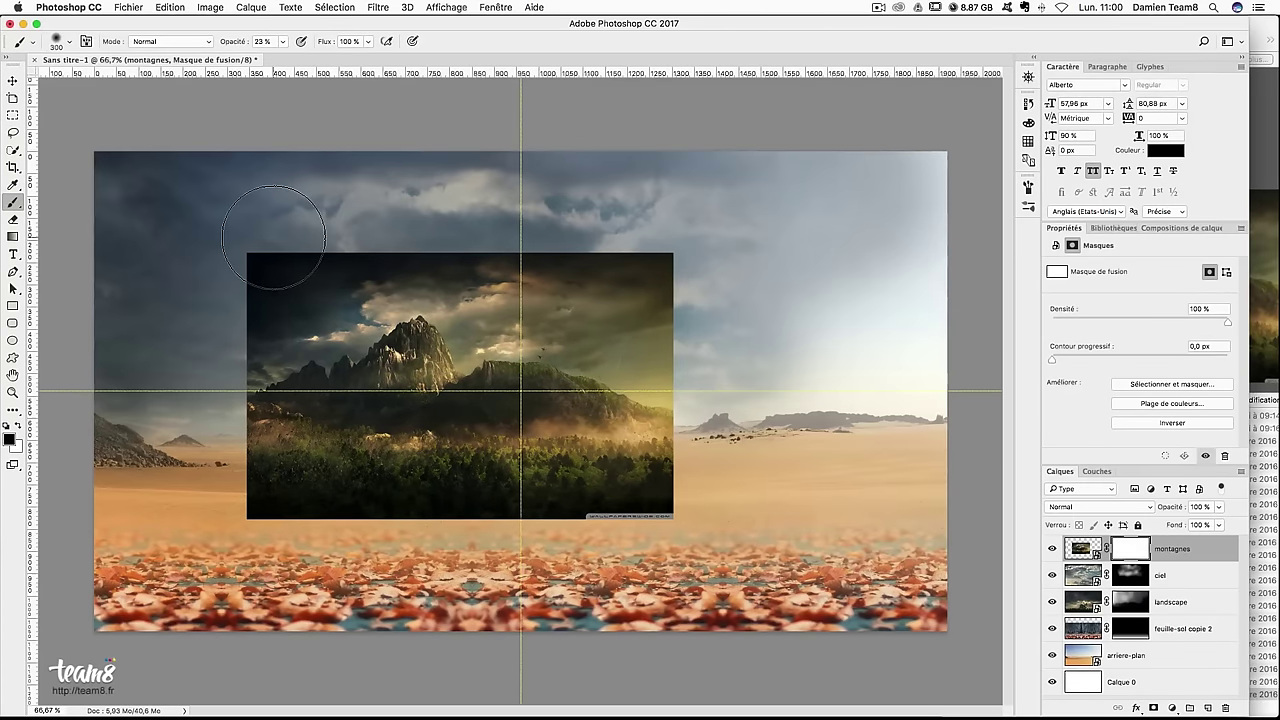
click(284, 42)
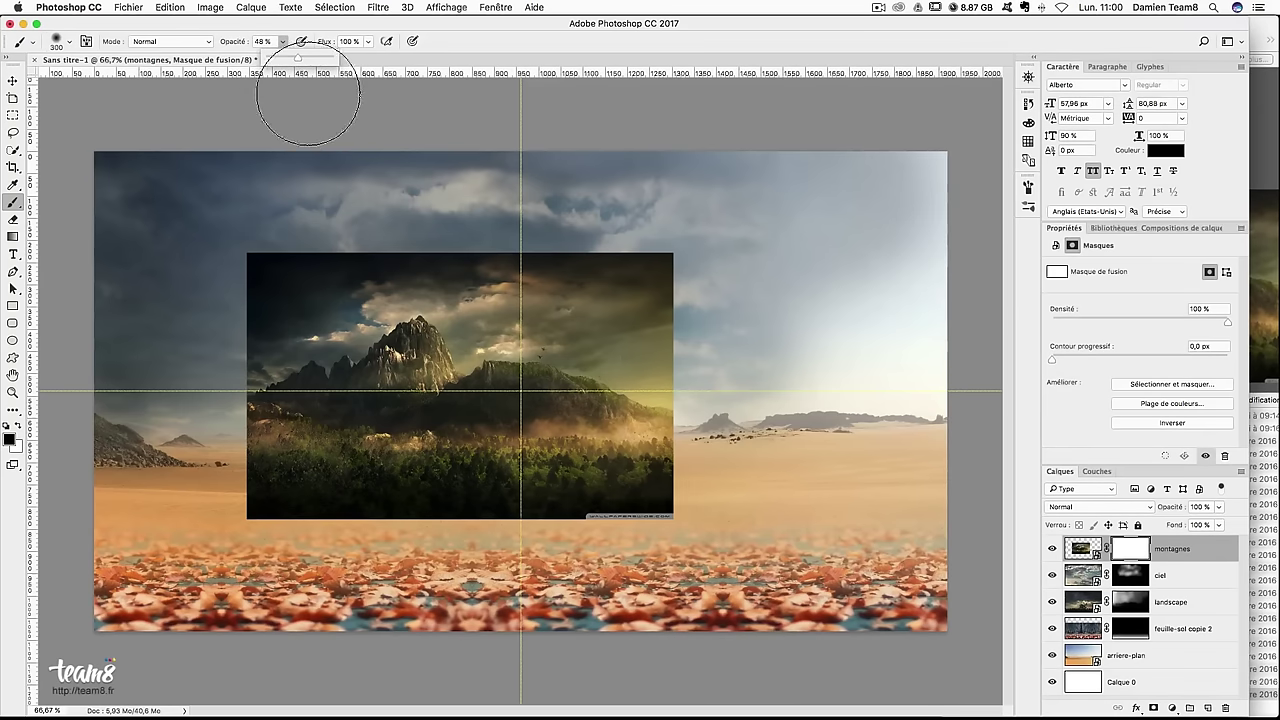
mouse_move(277, 280)
mouse_down()
mouse_move(195, 287)
mouse_move(315, 240)
mouse_move(676, 346)
mouse_move(608, 275)
mouse_up()
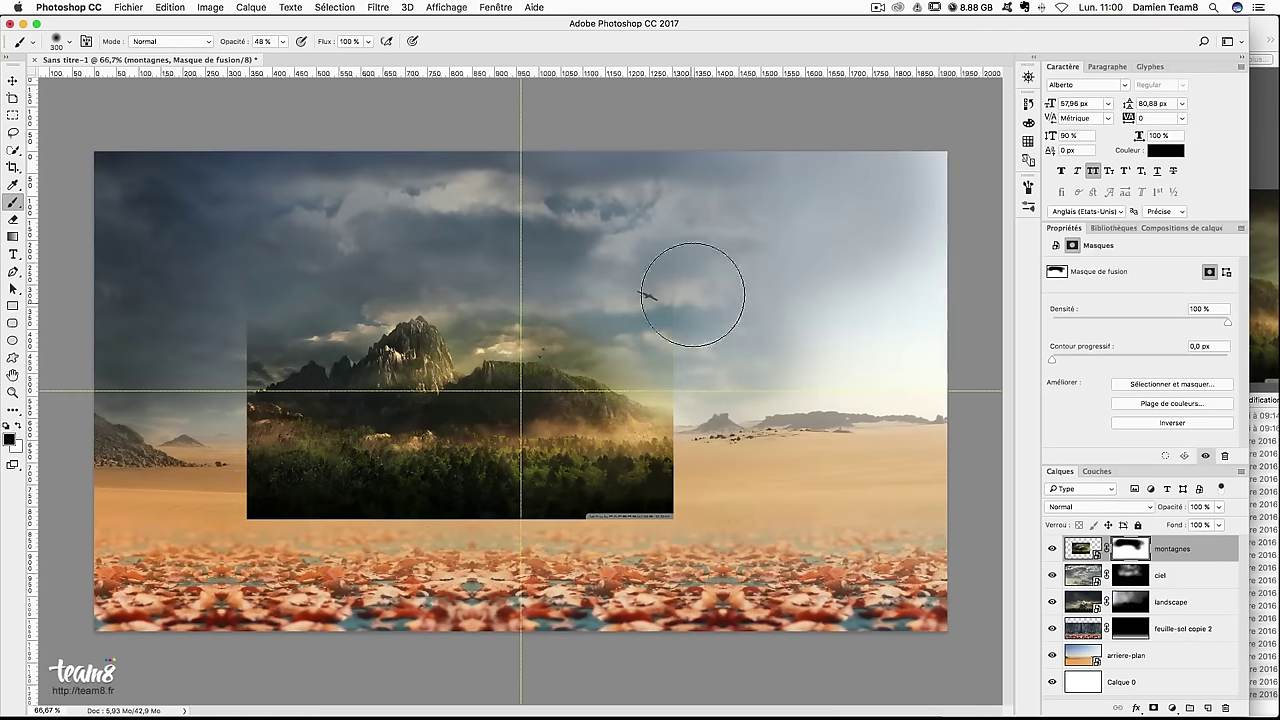
mouse_move(270, 250)
mouse_down()
mouse_move(180, 386)
mouse_move(206, 314)
mouse_move(183, 463)
mouse_move(257, 471)
mouse_move(324, 513)
mouse_move(214, 400)
mouse_move(280, 450)
mouse_move(506, 457)
mouse_move(509, 486)
mouse_move(300, 508)
mouse_move(608, 520)
mouse_move(485, 494)
mouse_move(614, 500)
mouse_up()
mouse_move(700, 458)
mouse_down()
mouse_move(652, 477)
mouse_move(726, 409)
mouse_move(697, 491)
mouse_up()
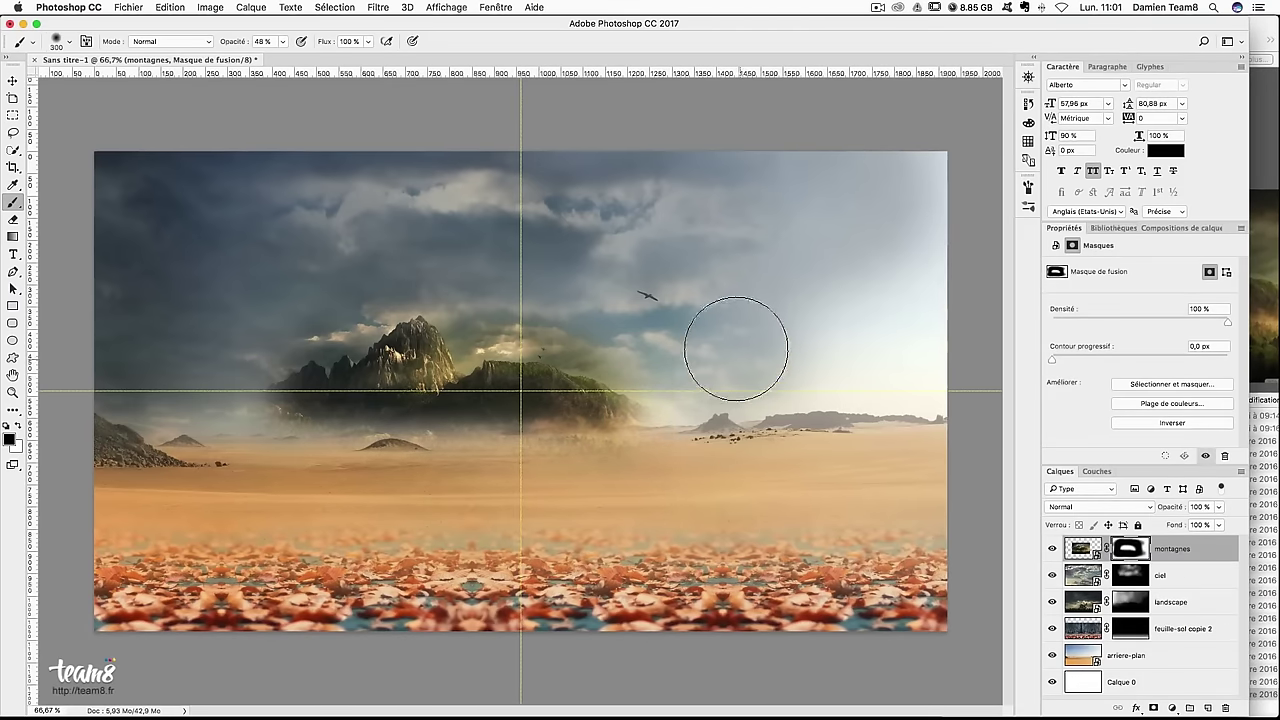
key(ctrl+plus)
key(ctrl+plus)
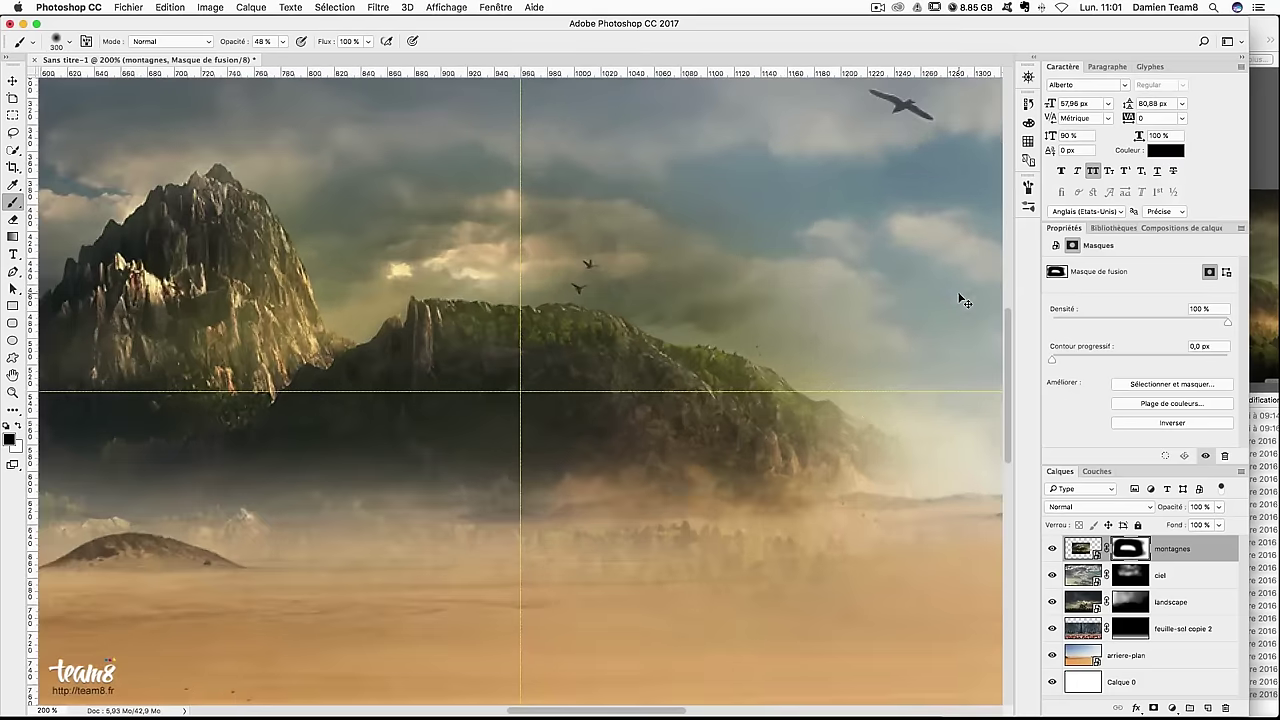
Paint on the montagnes mask to make the area around the mountaintop and left peak hazier
drag(517, 293, 361, 299)
scroll(900, 271, right, 5)
scroll(900, 271, up, 3)
mouse_move(658, 358)
mouse_down()
mouse_move(780, 434)
mouse_move(586, 337)
mouse_move(666, 380)
mouse_move(542, 295)
mouse_move(449, 289)
mouse_move(457, 309)
mouse_up()
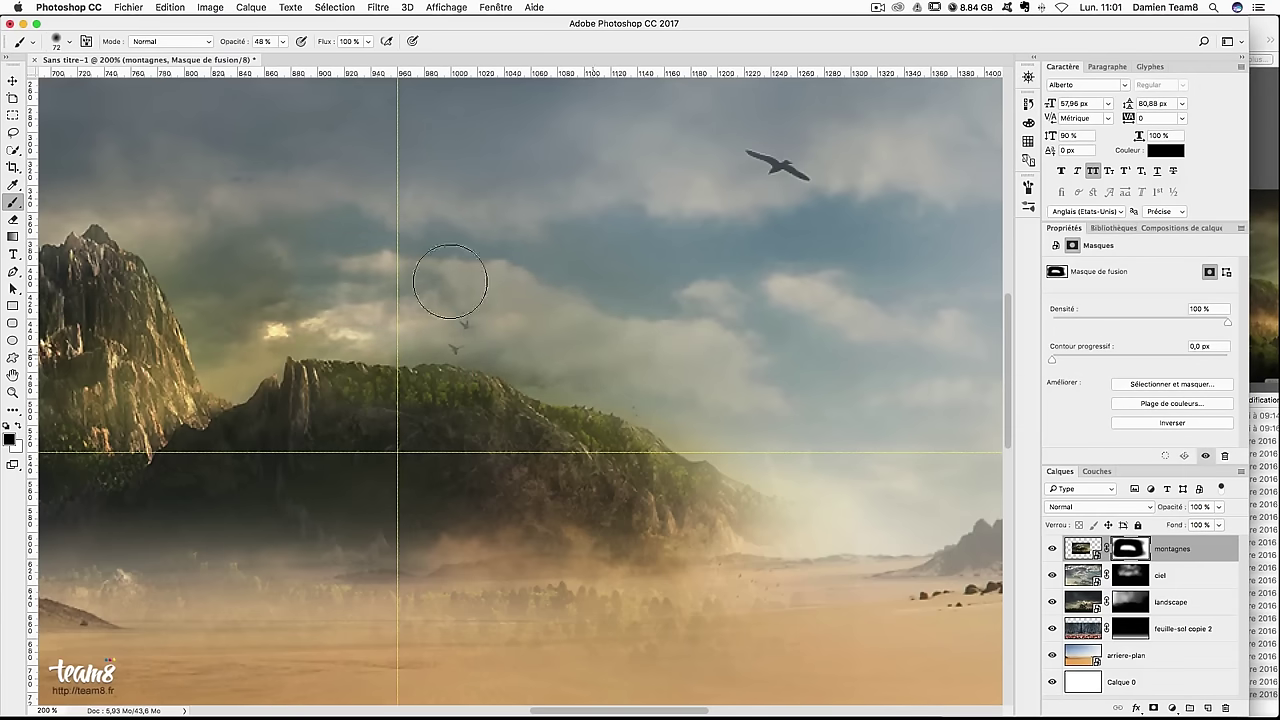
mouse_move(278, 279)
mouse_down()
mouse_move(470, 364)
mouse_move(514, 343)
mouse_move(417, 385)
mouse_move(509, 343)
mouse_move(782, 353)
mouse_move(547, 255)
mouse_up()
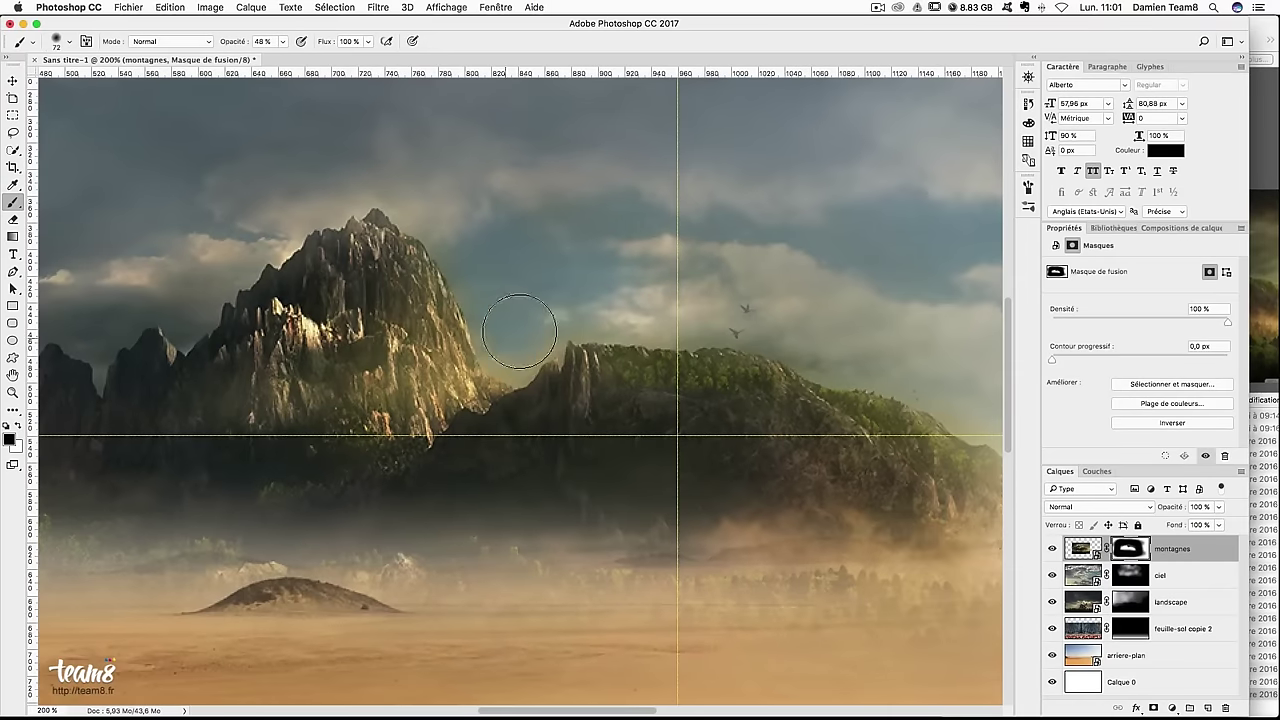
scroll(714, 300, right, 5)
scroll(714, 300, down, 1)
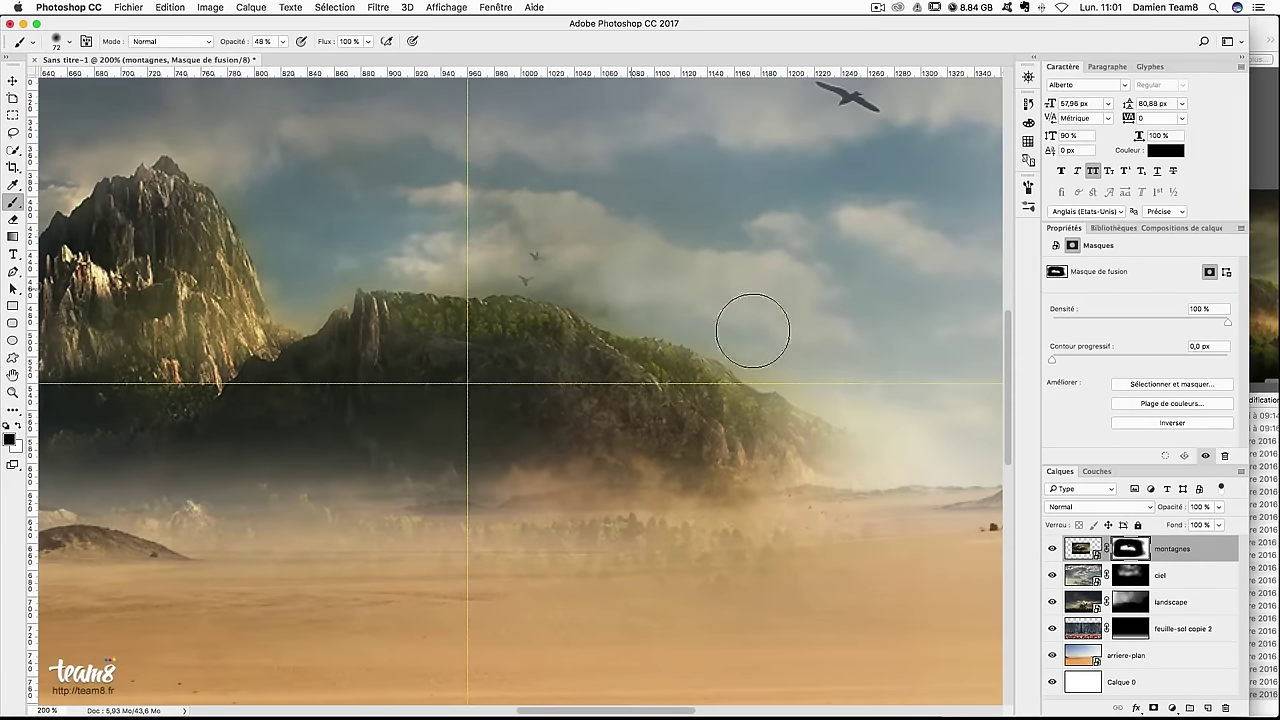
Fade the dark tree band at the base of the mountains into the desert haze
drag(580, 563, 683, 574)
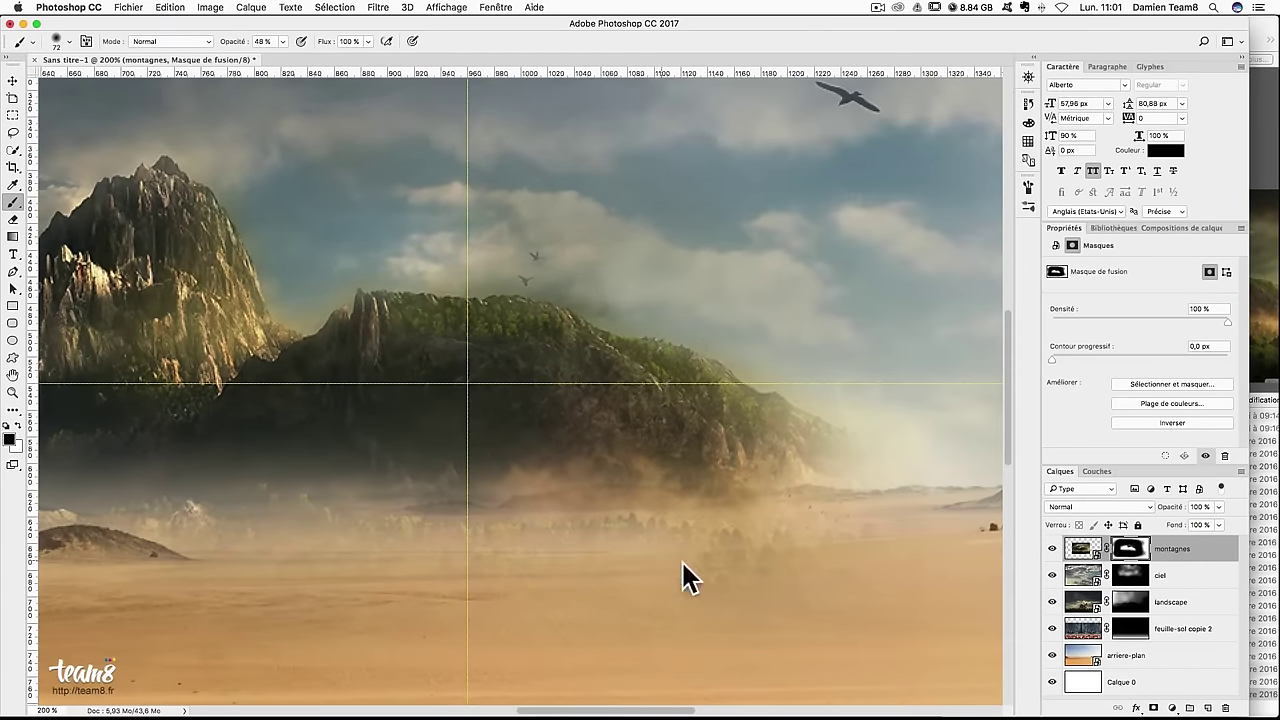
drag(600, 535, 343, 514)
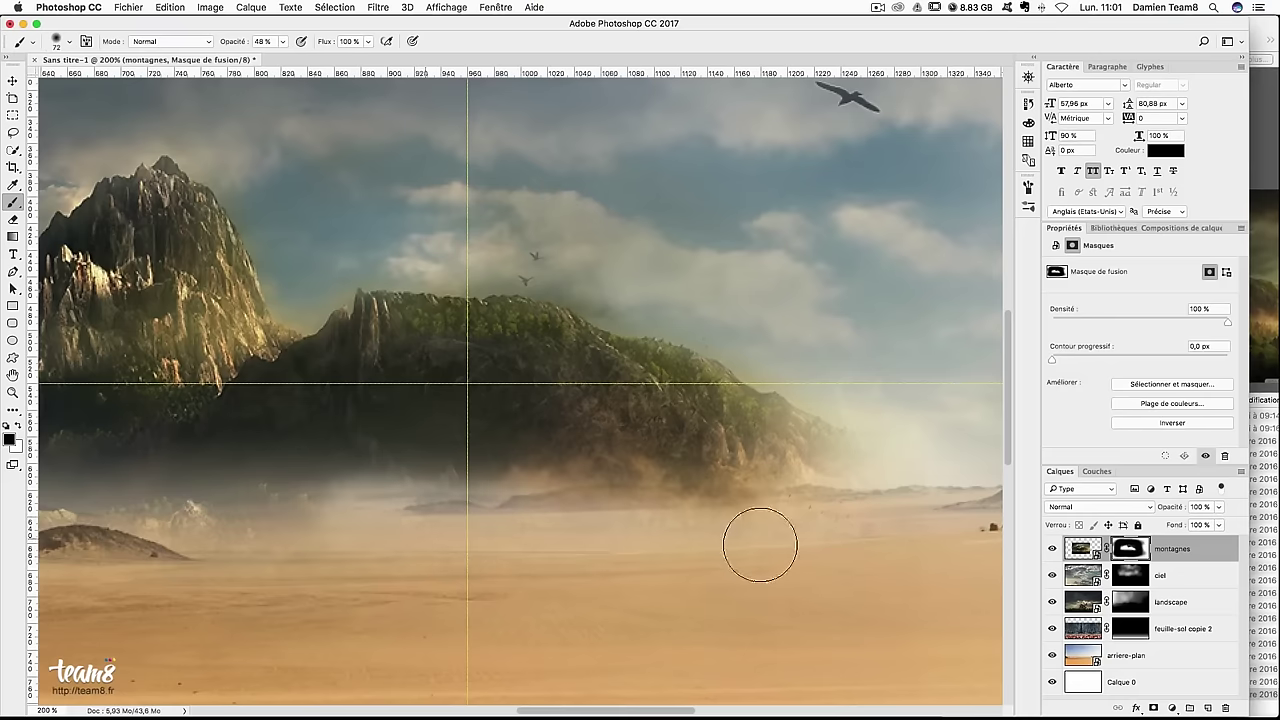
scroll(306, 528, left, 9)
scroll(306, 528, down, 1)
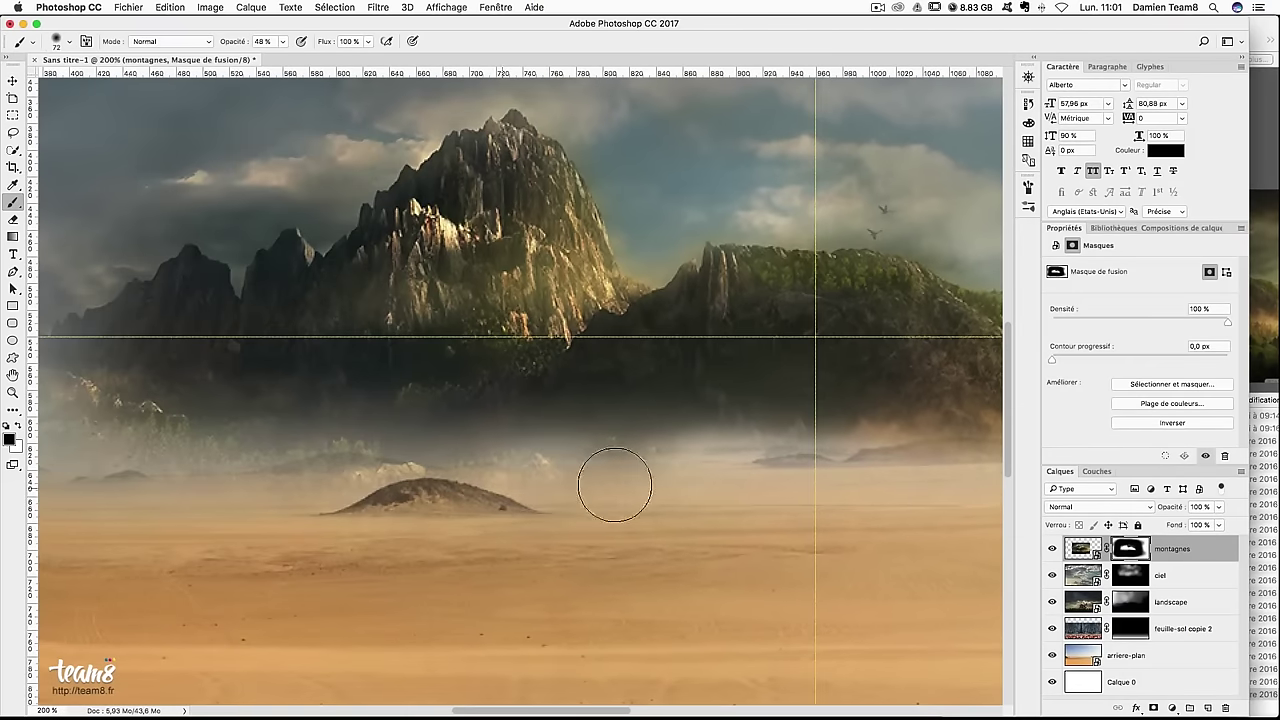
scroll(270, 500, left, 7)
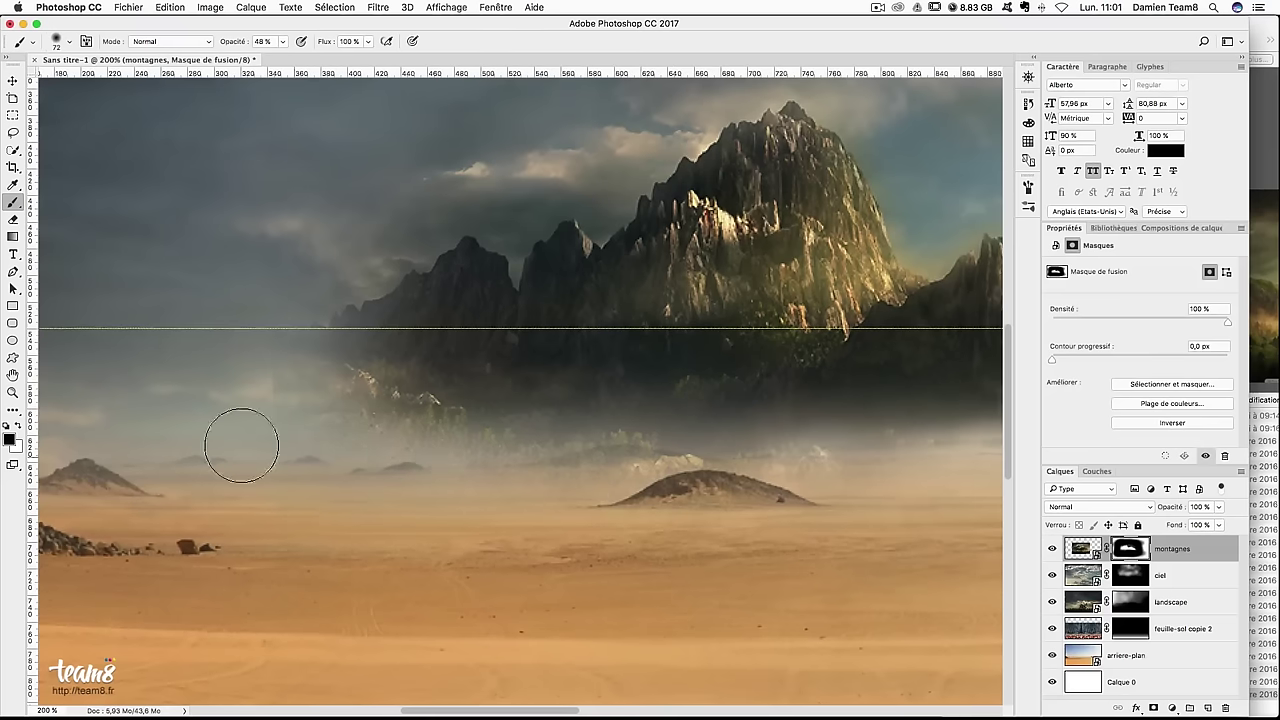
drag(337, 446, 588, 481)
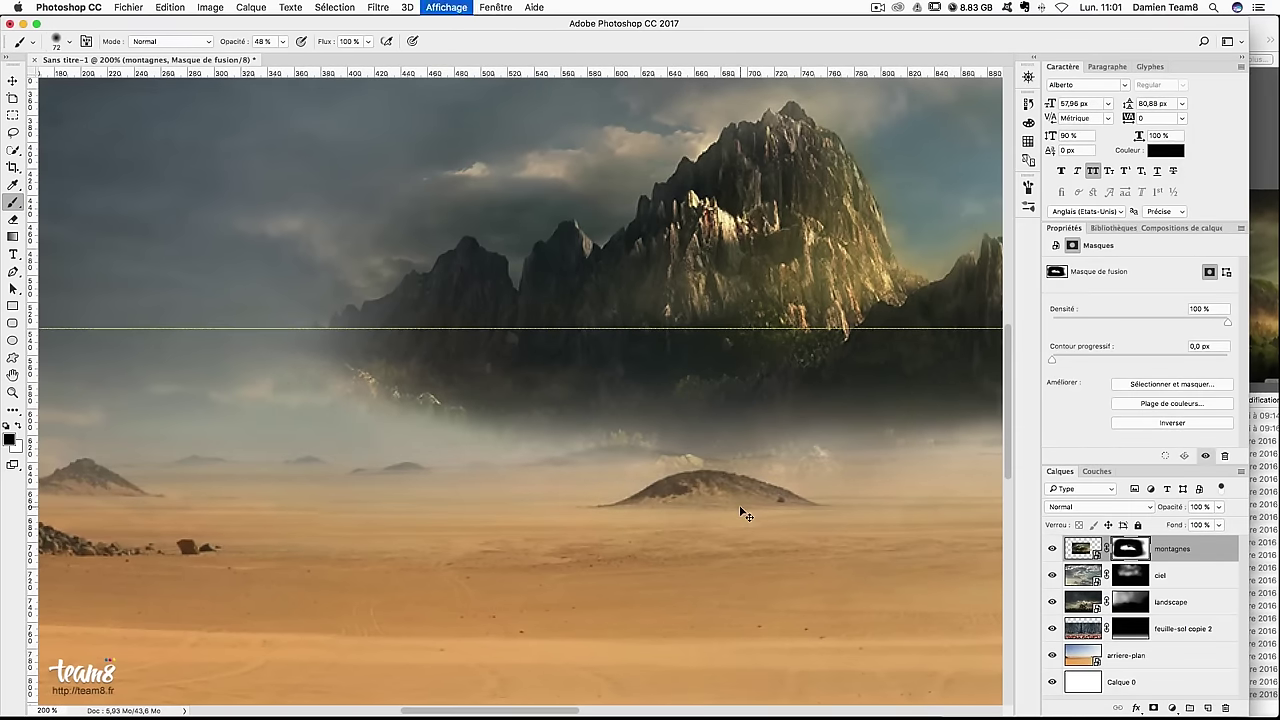
With a 314 px brush at about 13% opacity, veil the peaks in transparent haze
key(ctrl+0)
key(ctrl+1)
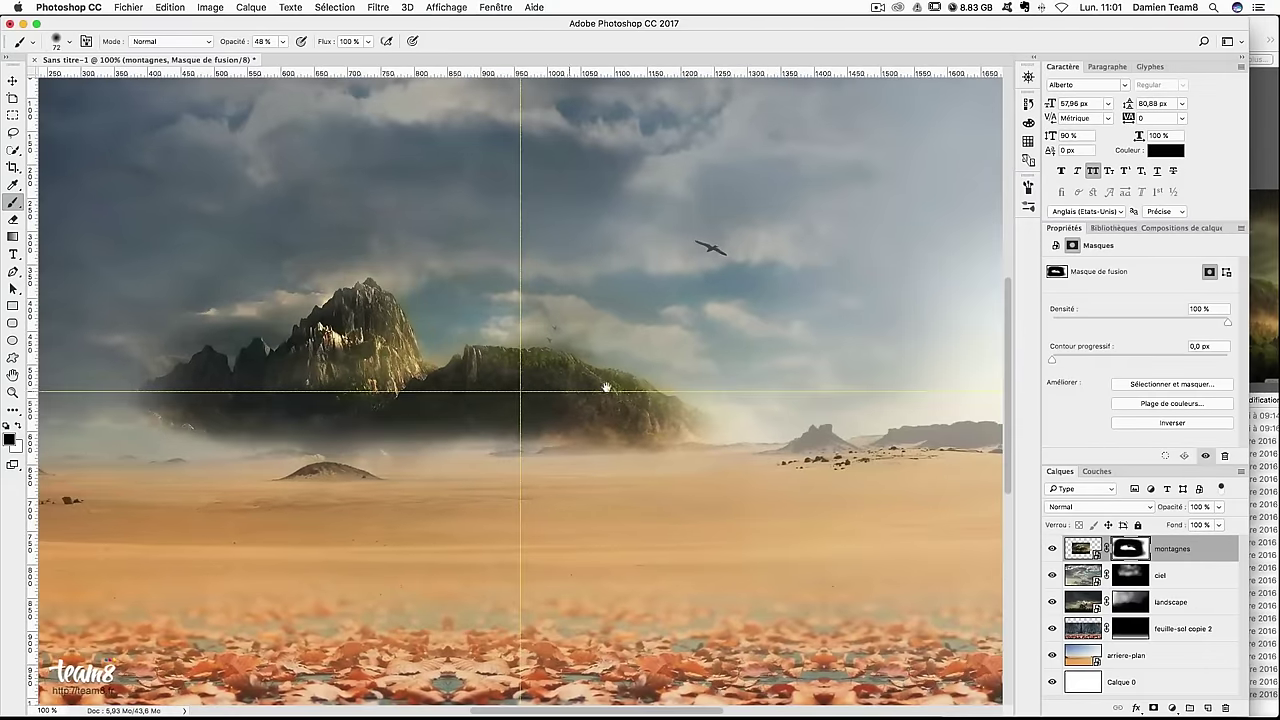
drag(606, 386, 748, 366)
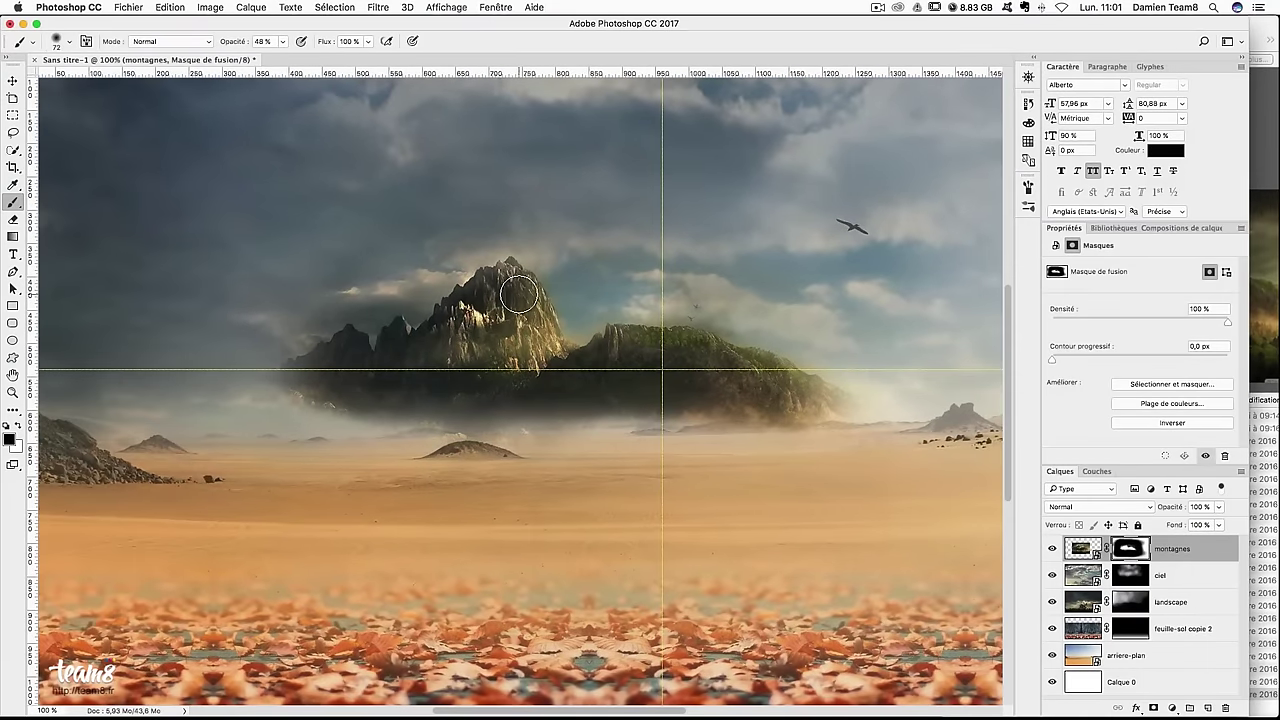
mouse_move(514, 320)
mouse_down()
mouse_move(613, 371)
mouse_move(641, 331)
mouse_up()
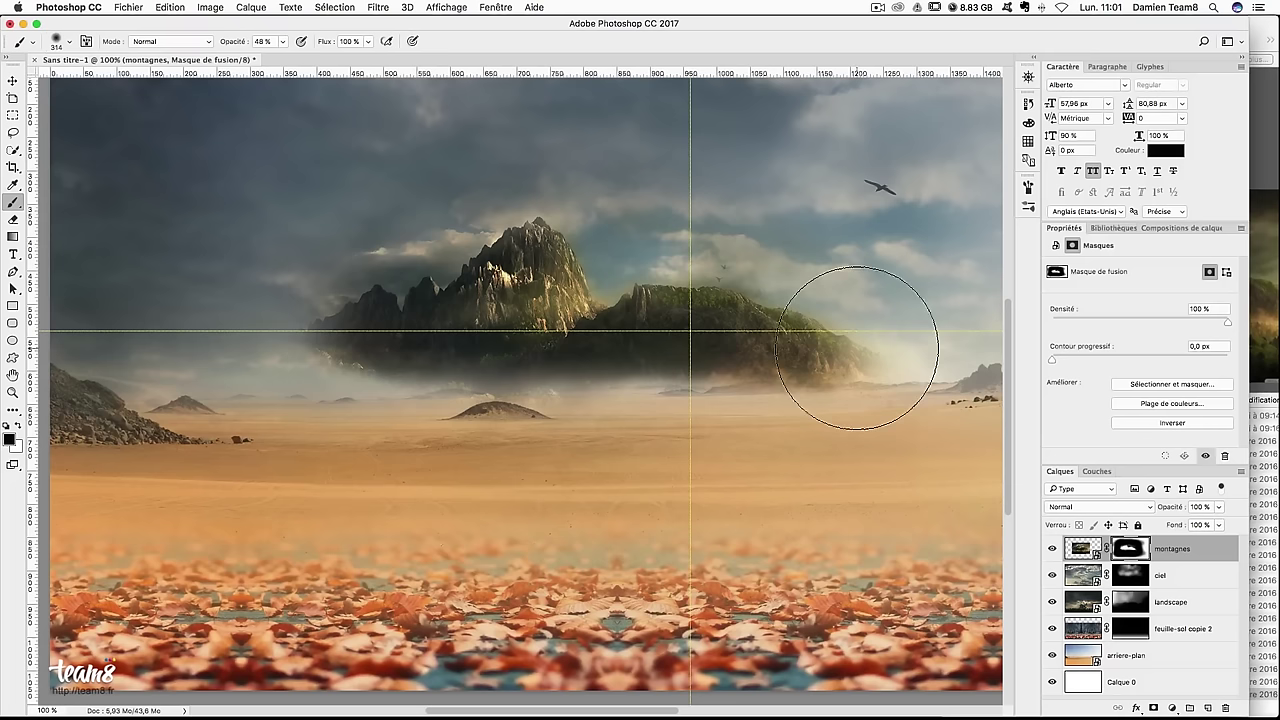
drag(281, 42, 263, 61)
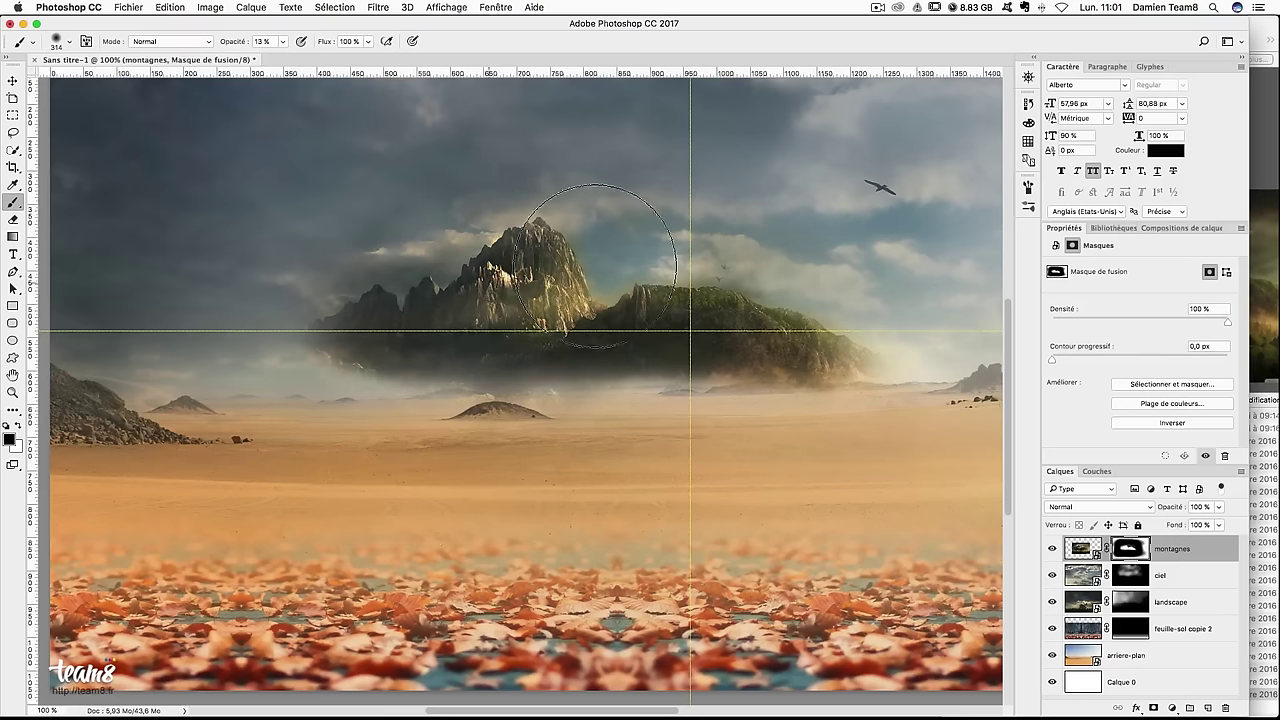
click(283, 43)
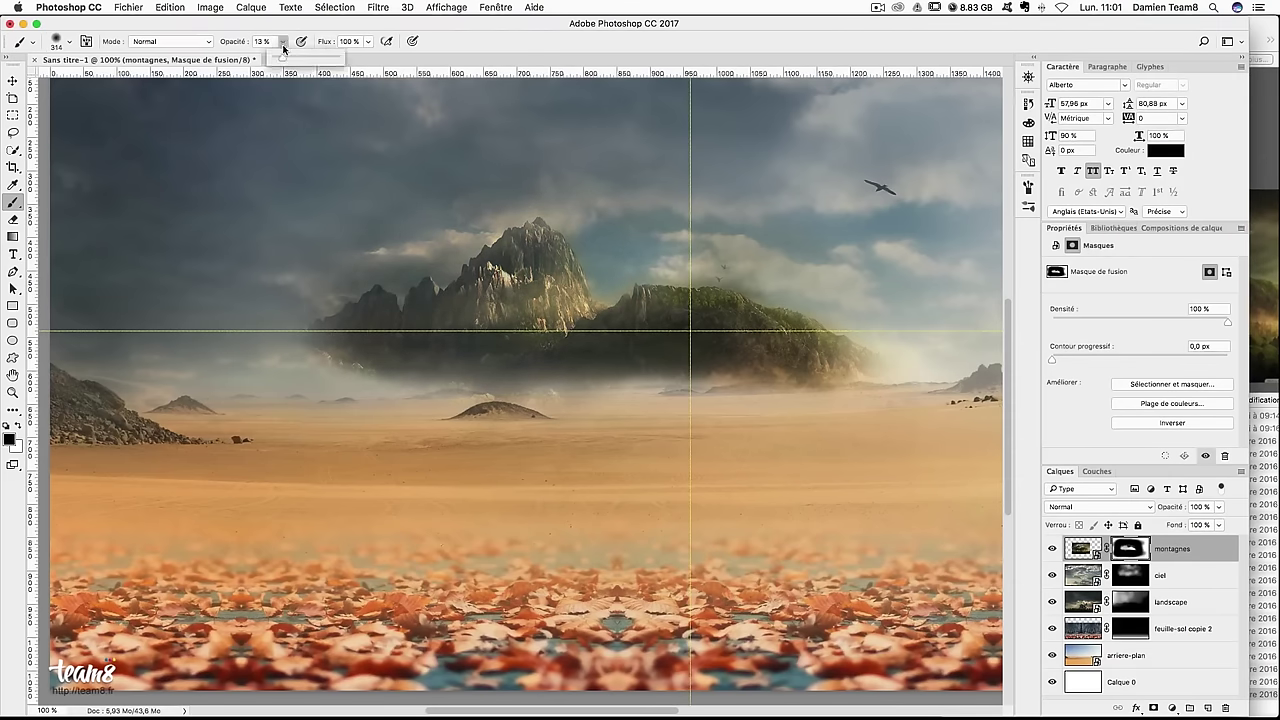
mouse_move(370, 300)
mouse_down()
mouse_move(810, 290)
mouse_move(615, 235)
mouse_move(577, 200)
mouse_move(680, 240)
mouse_move(863, 366)
mouse_move(271, 357)
mouse_move(571, 340)
mouse_up()
key(ctrl+alt+z)
key(ctrl+alt+z)
Zoom out and move the mountains layer about 175 px to the left
click(15, 81)
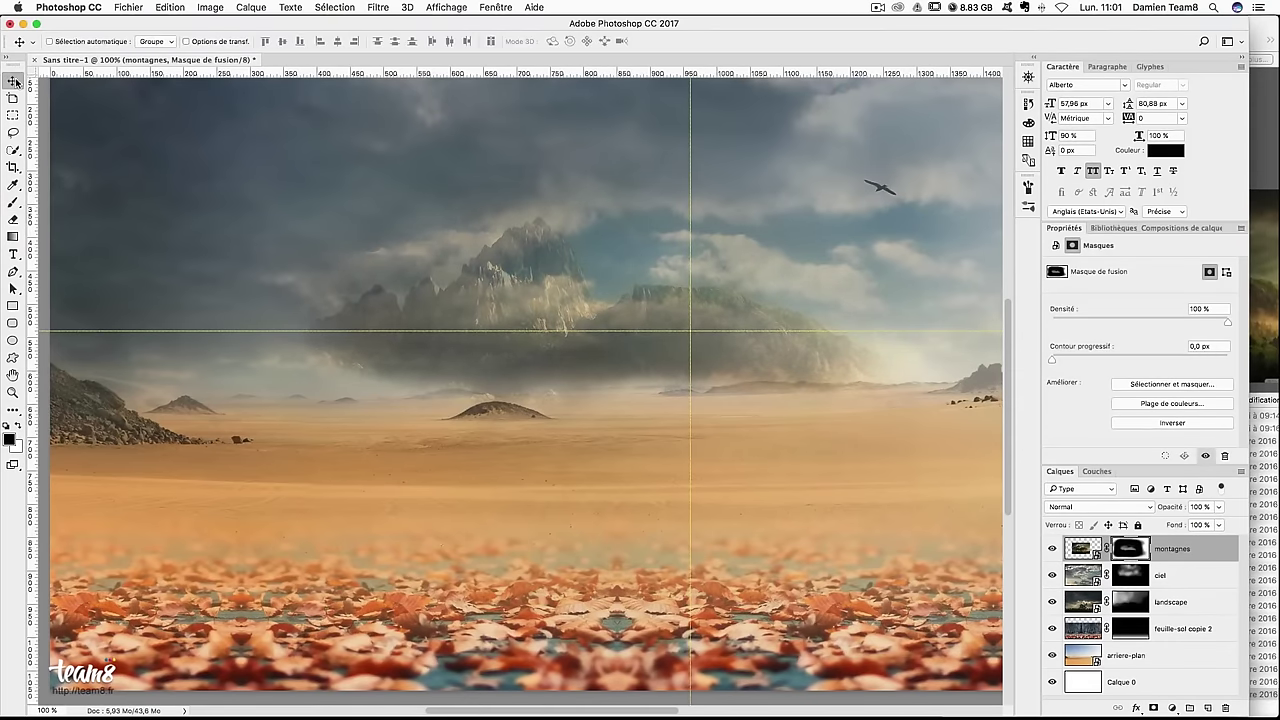
key(ctrl+minus)
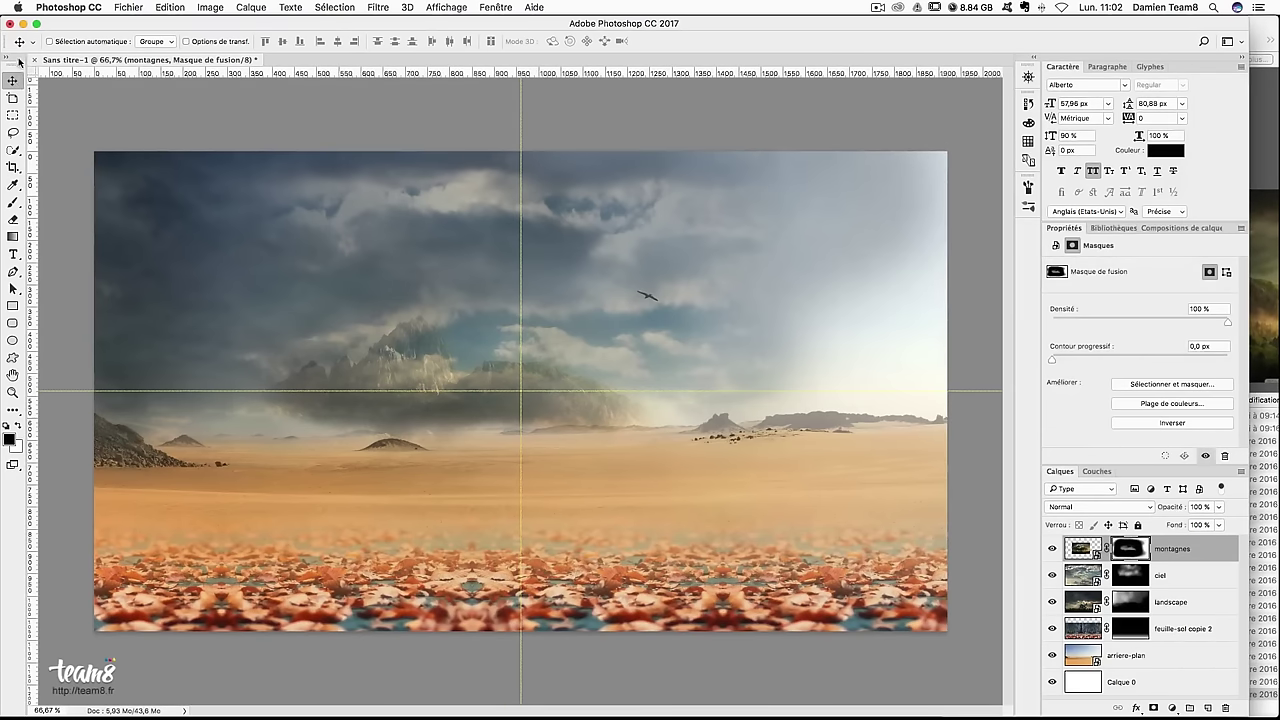
mouse_move(325, 360)
mouse_down()
mouse_move(146, 360)
mouse_move(199, 349)
mouse_up()
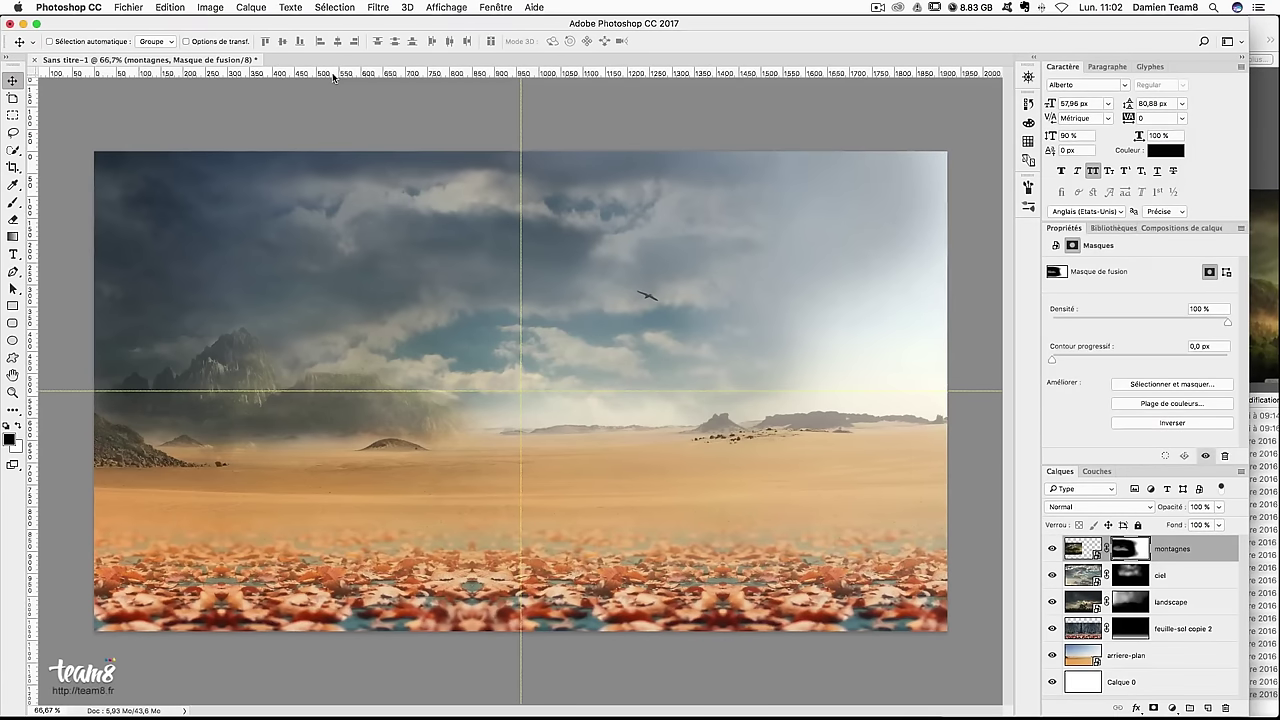
Add a horizontal guide at Y ≈ 626 px along the desert horizon and nudge the mountains into place
drag(333, 77, 360, 431)
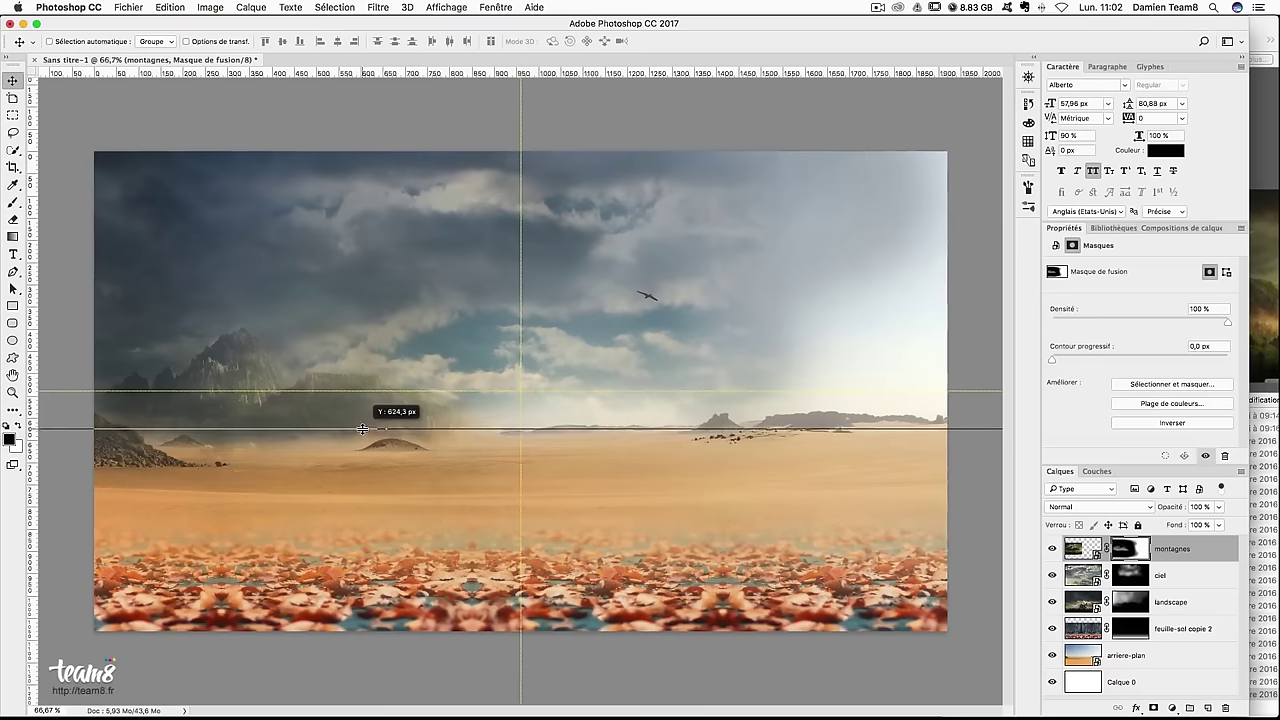
drag(360, 431, 360, 429)
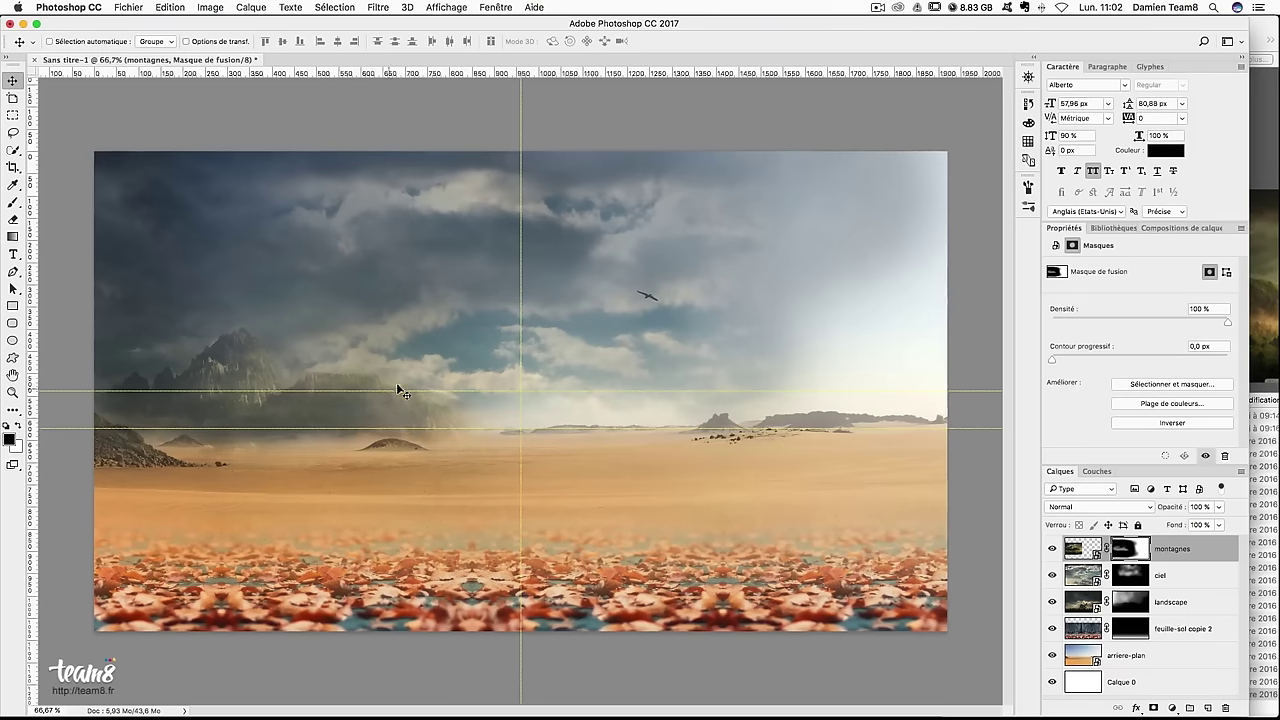
drag(396, 390, 410, 350)
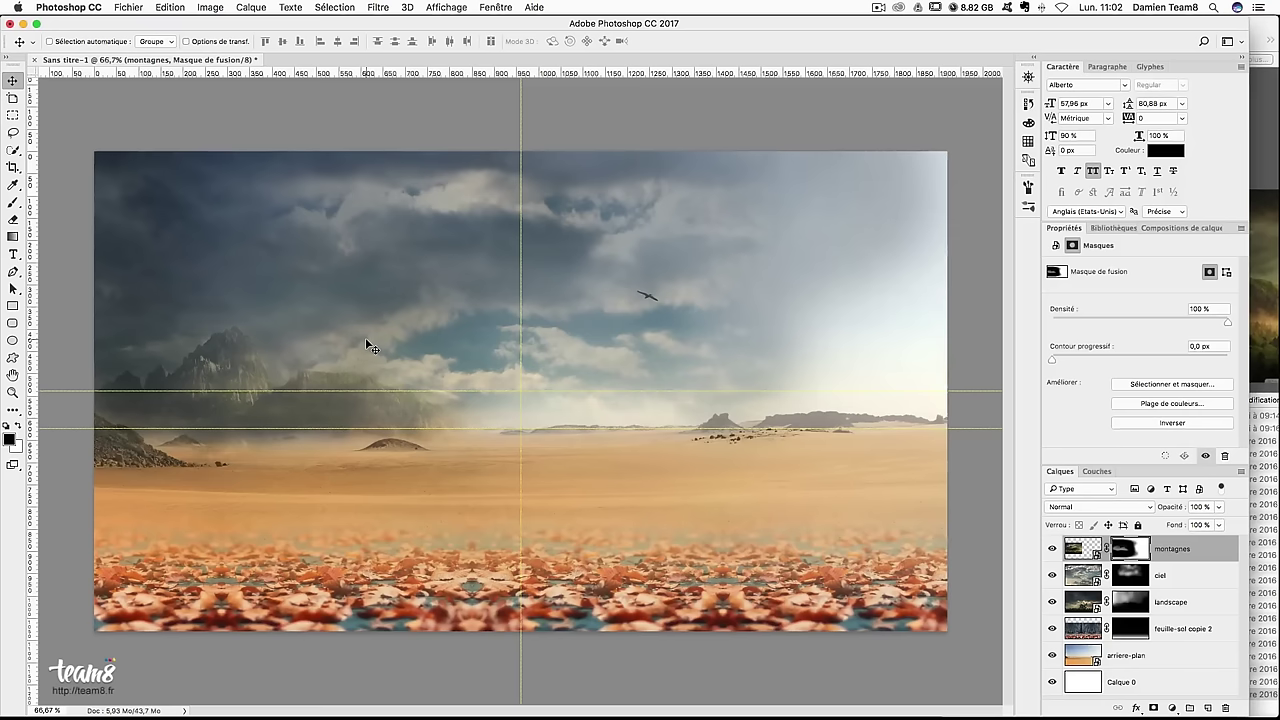
Shift the mountains about 55 px right and slightly down with Free Transform
key(ctrl+t)
key(shift+Right)
key(shift+Right)
key(shift+Right)
key(shift+Right)
key(shift+Right)
key(Right)
key(Right)
key(Right)
key(Down)
key(Down)
key(Down)
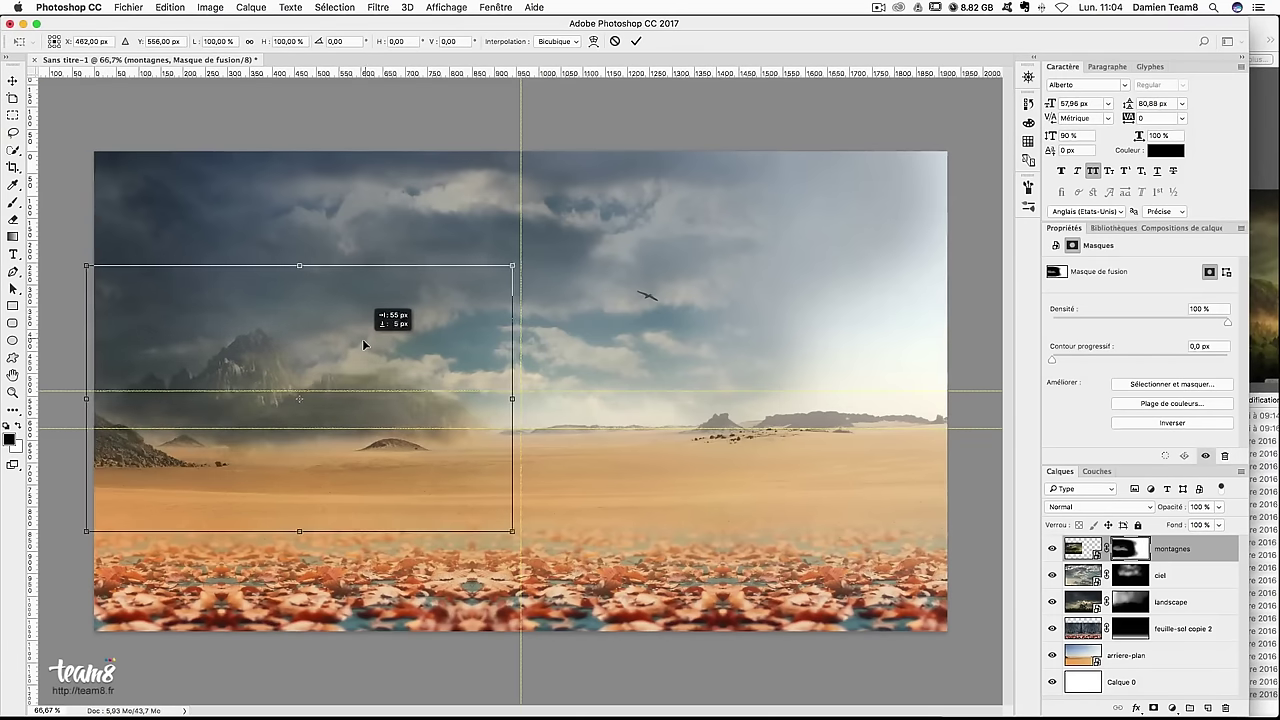
key(Return)
key(Right)
key(Right)
key(Right)
key(Up)
key(Up)
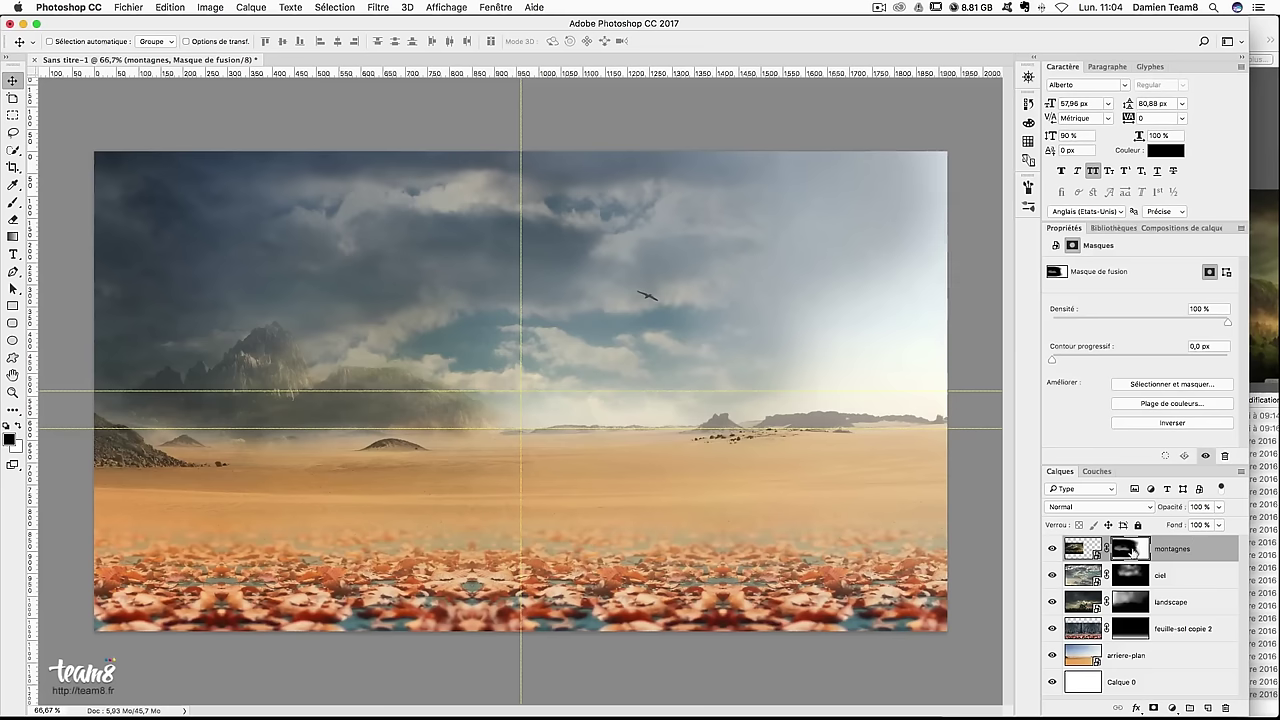
Zoom to 100%, pan right, and nudge the mountains layer slightly left
key(b)
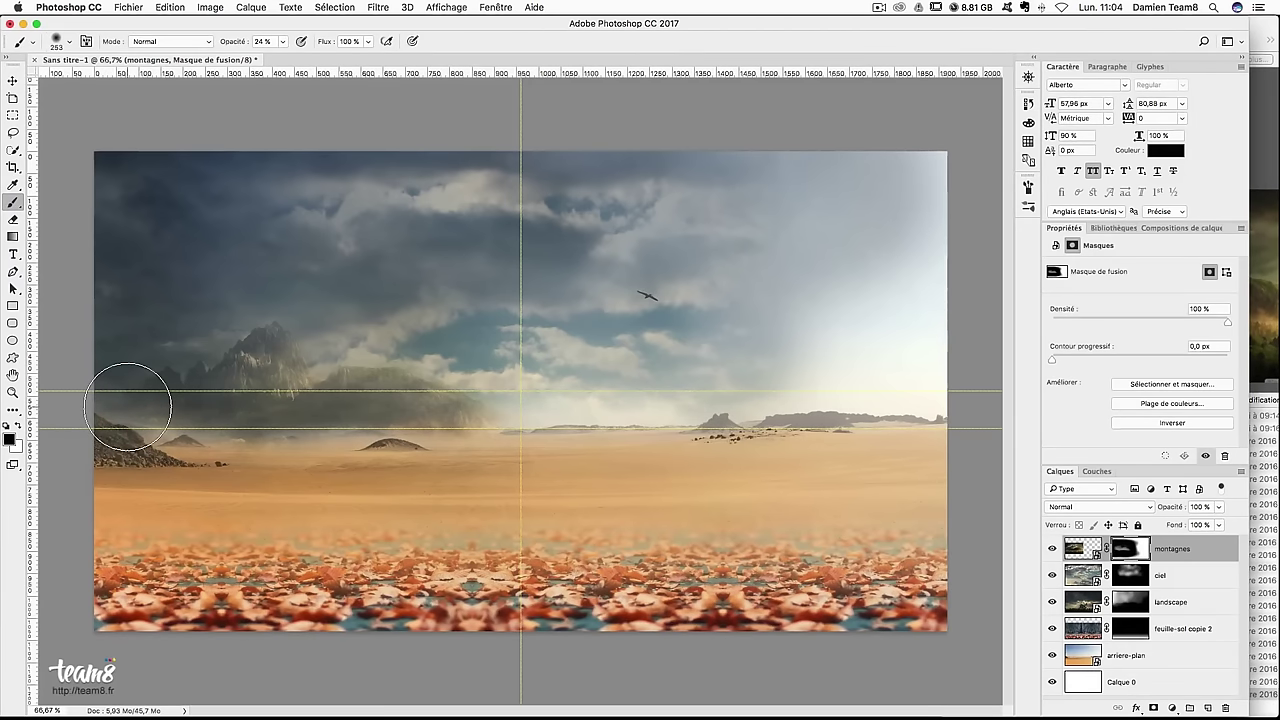
key(x)
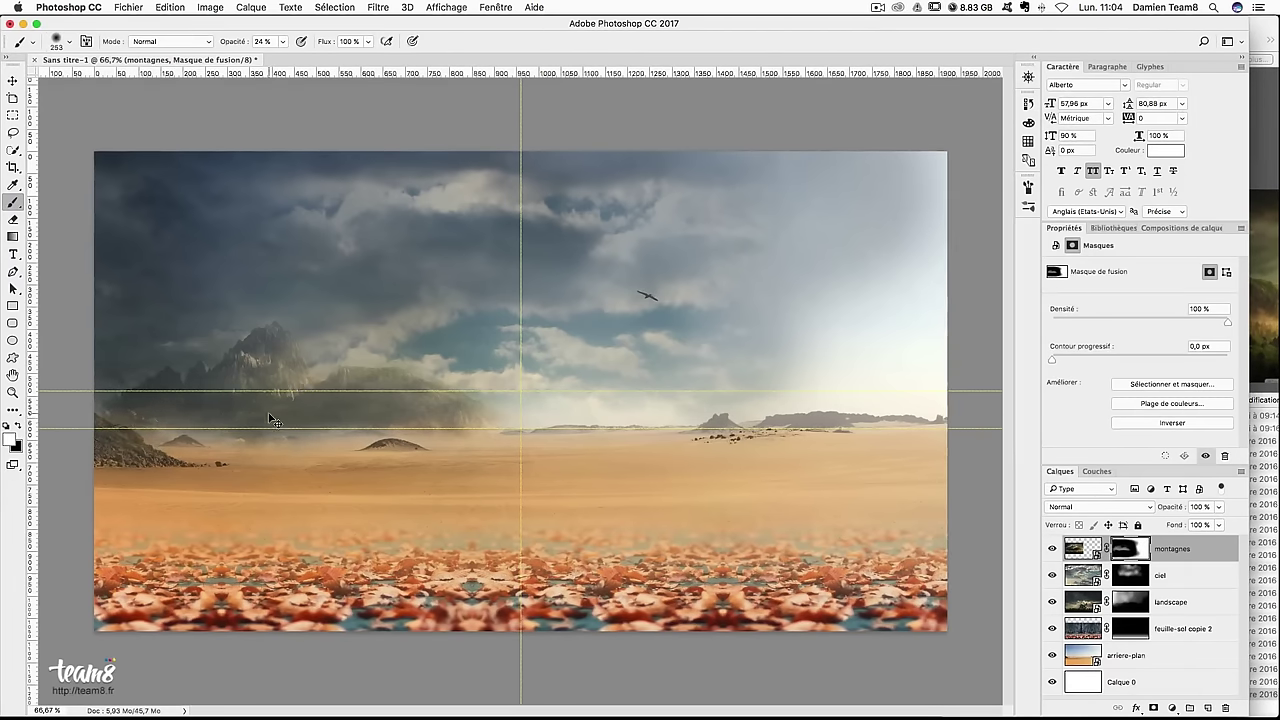
key(super+1)
drag(130, 230, 260, 243)
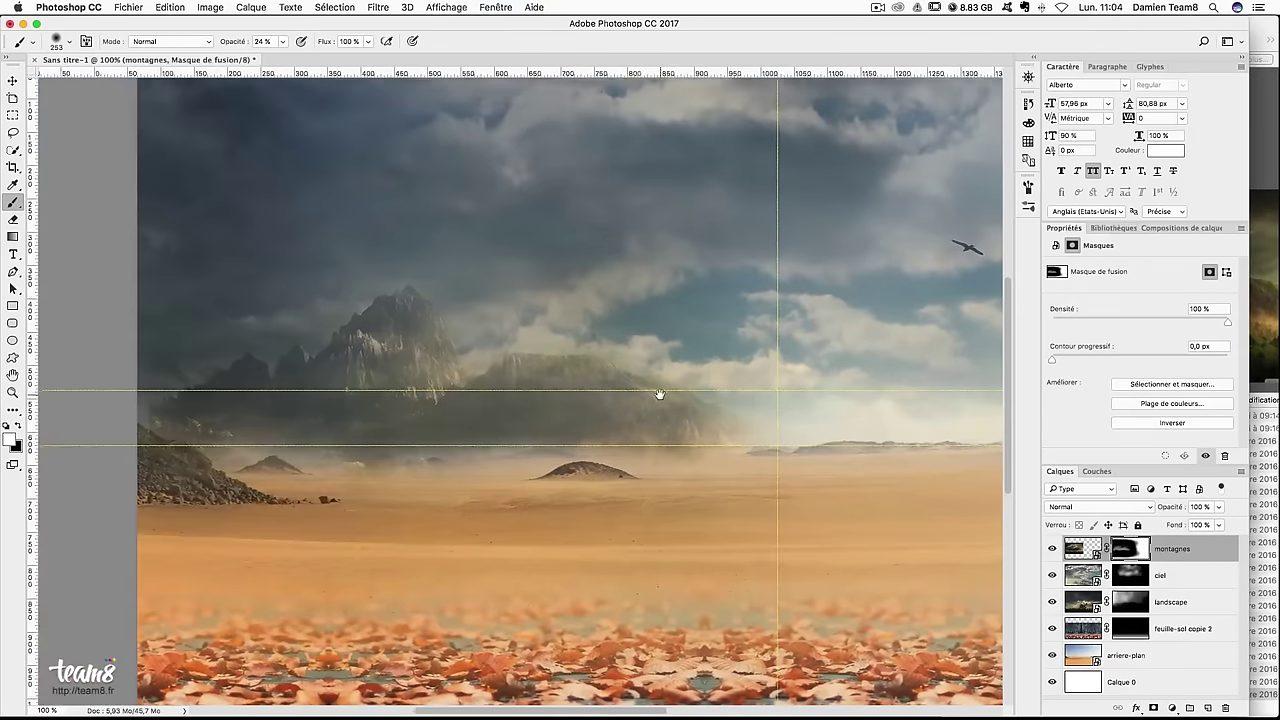
click(12, 80)
drag(353, 286, 340, 284)
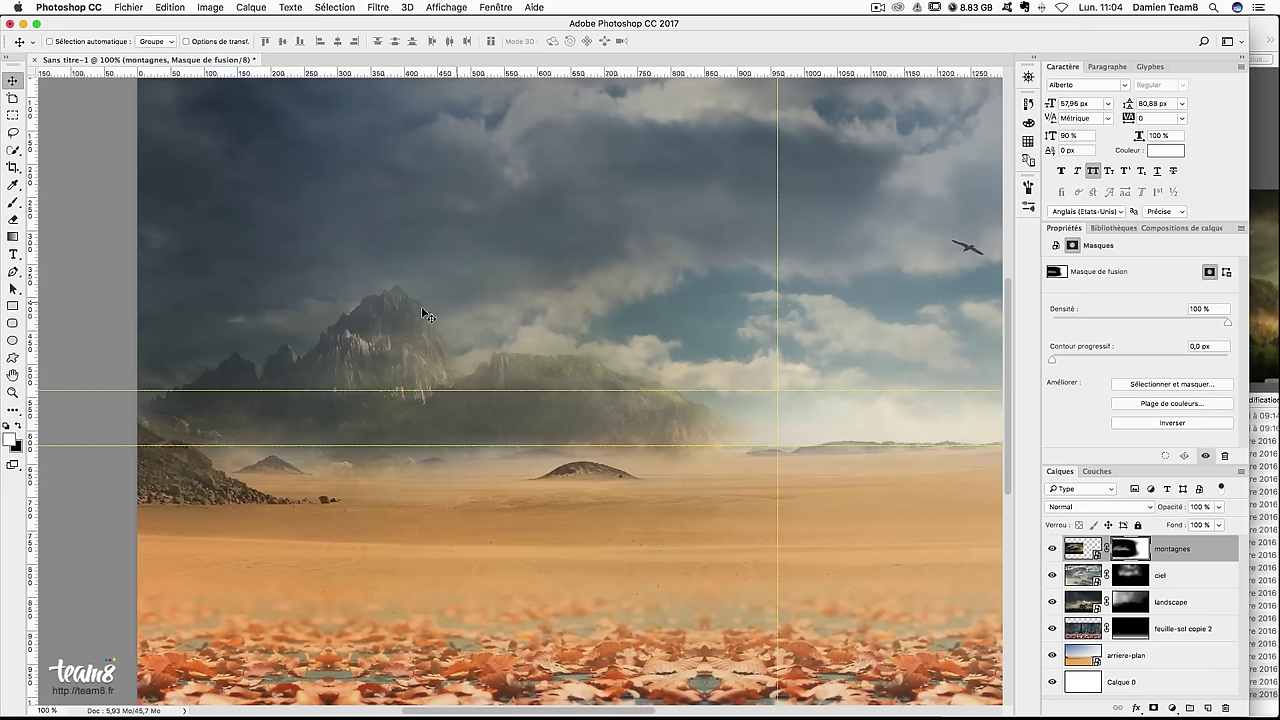
Paint black at 24% on the montagnes mask to fade the mountains into haze along the horizon
click(13, 203)
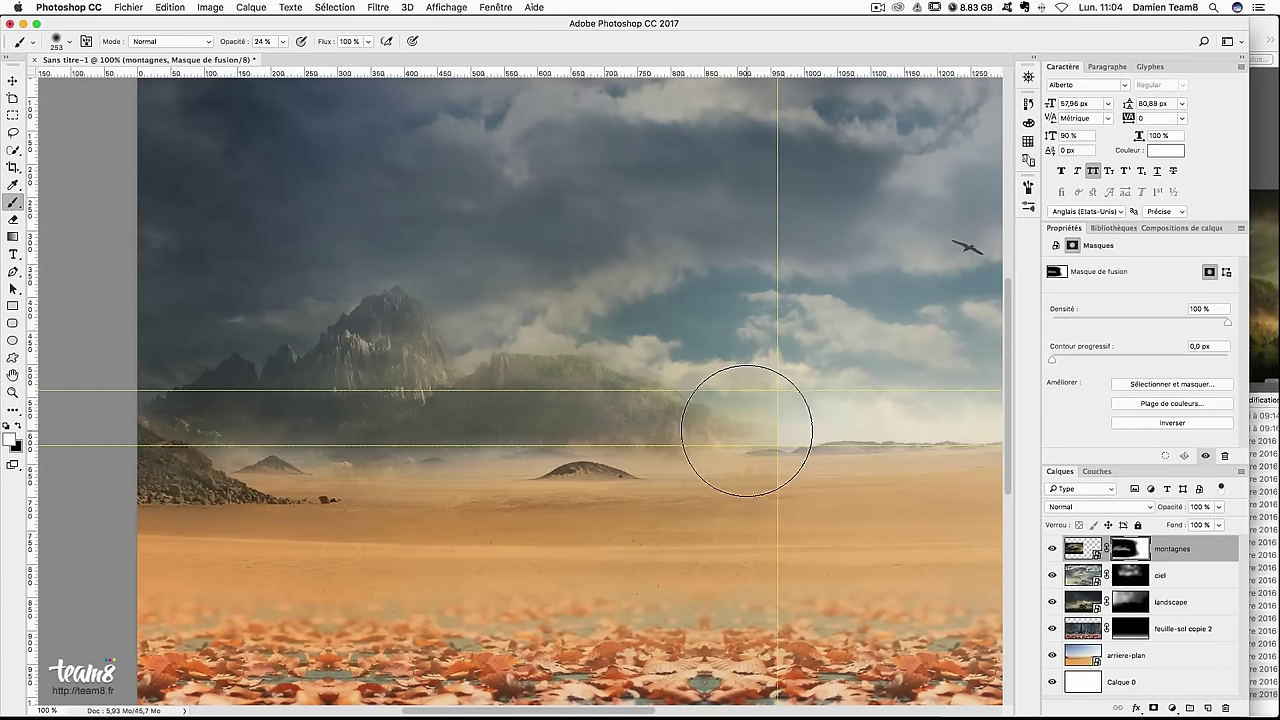
mouse_move(755, 453)
mouse_down()
mouse_move(720, 450)
mouse_move(765, 420)
mouse_up()
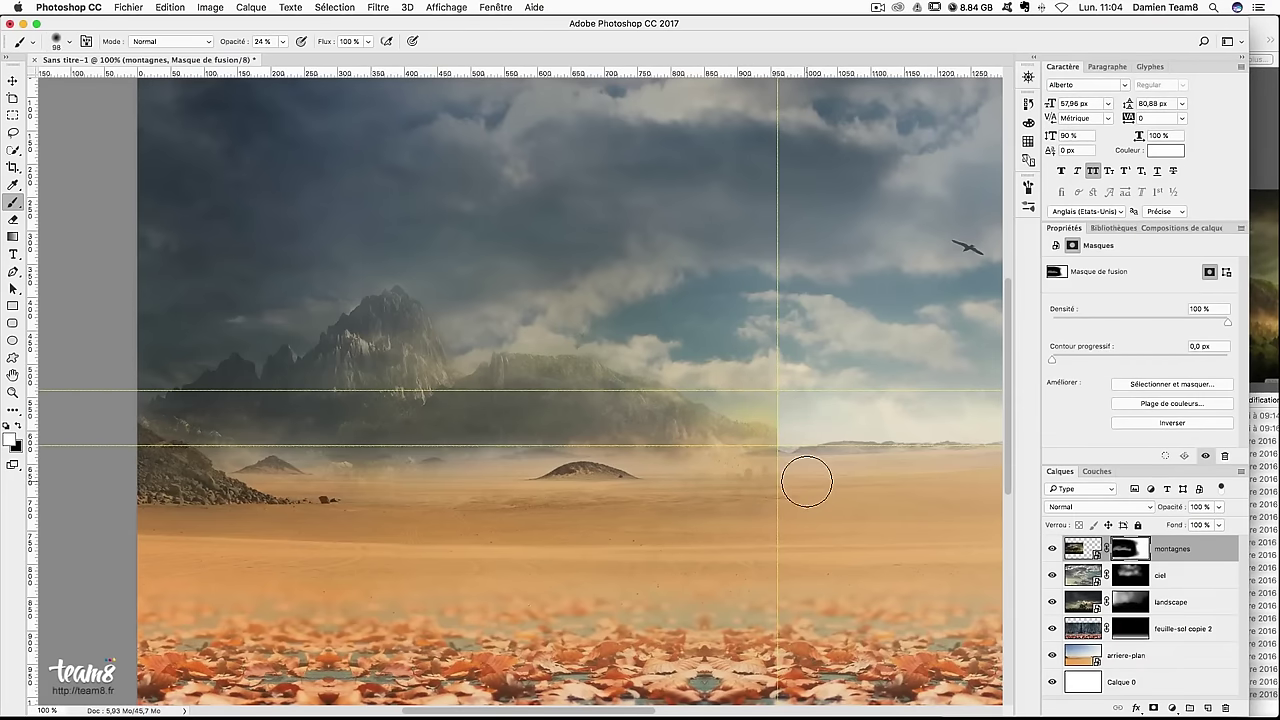
key(x)
key(bracketright)
drag(794, 440, 700, 432)
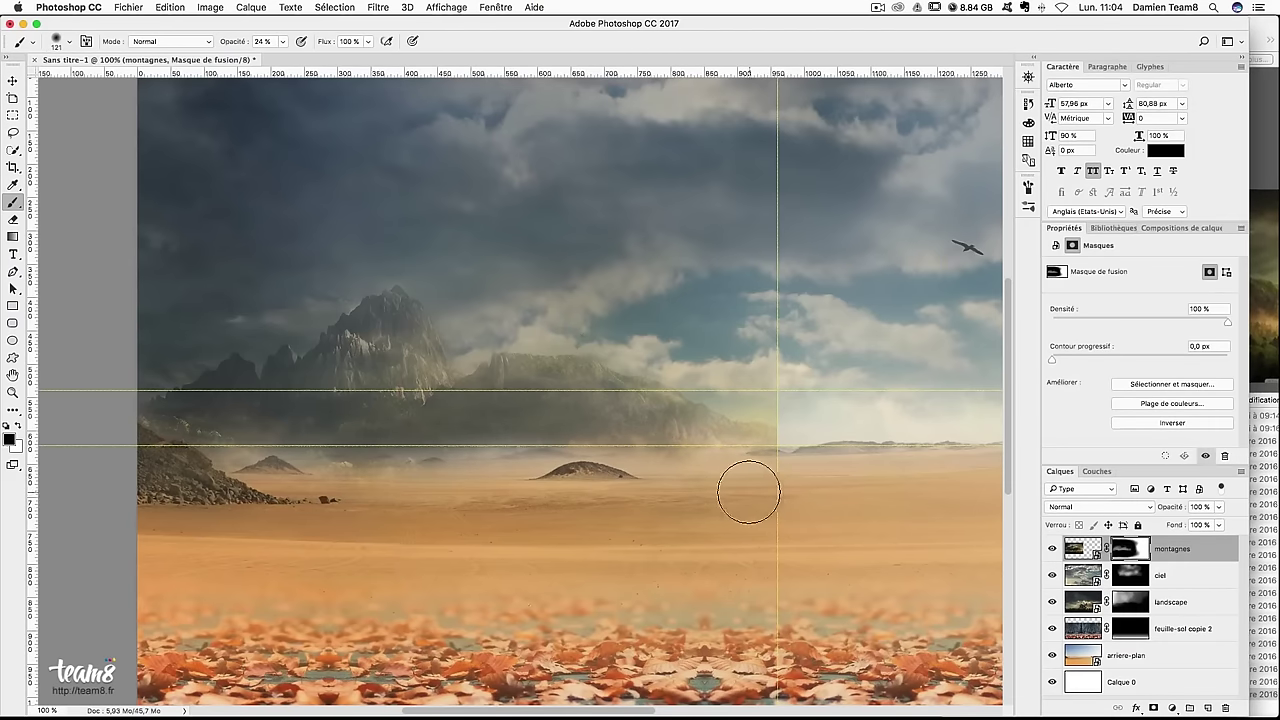
drag(389, 478, 197, 468)
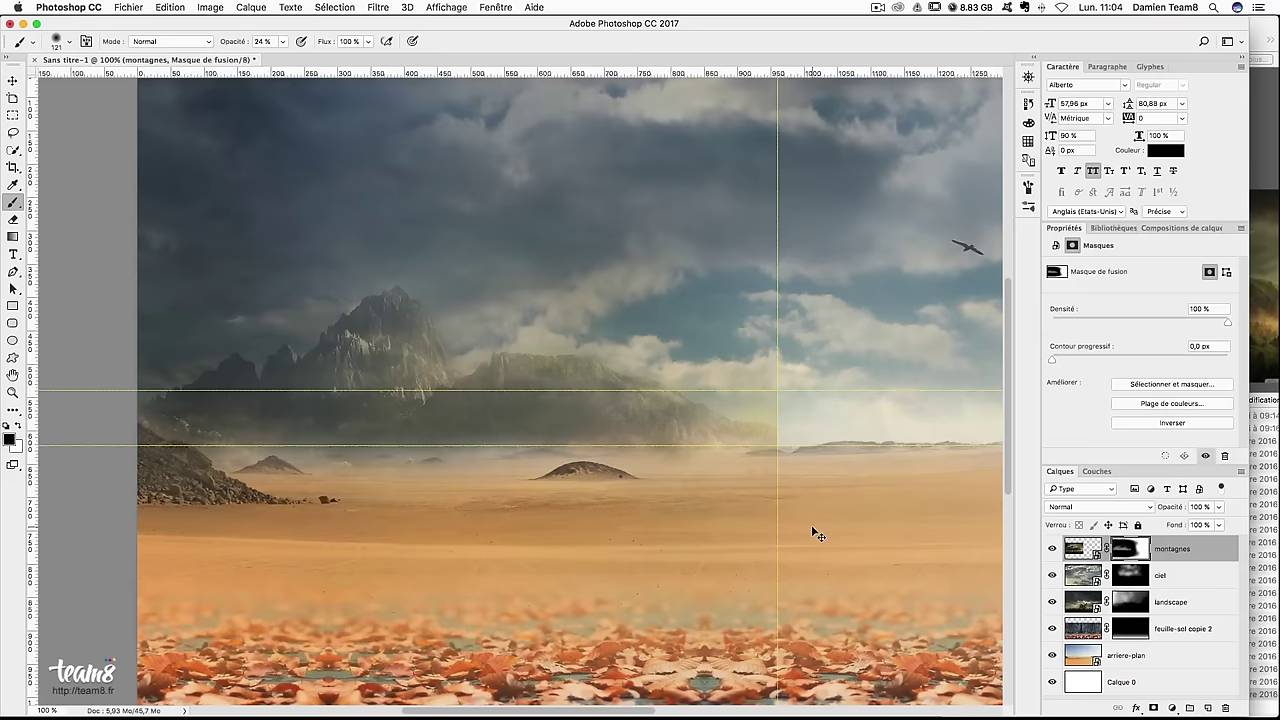
key(ctrl+minus)
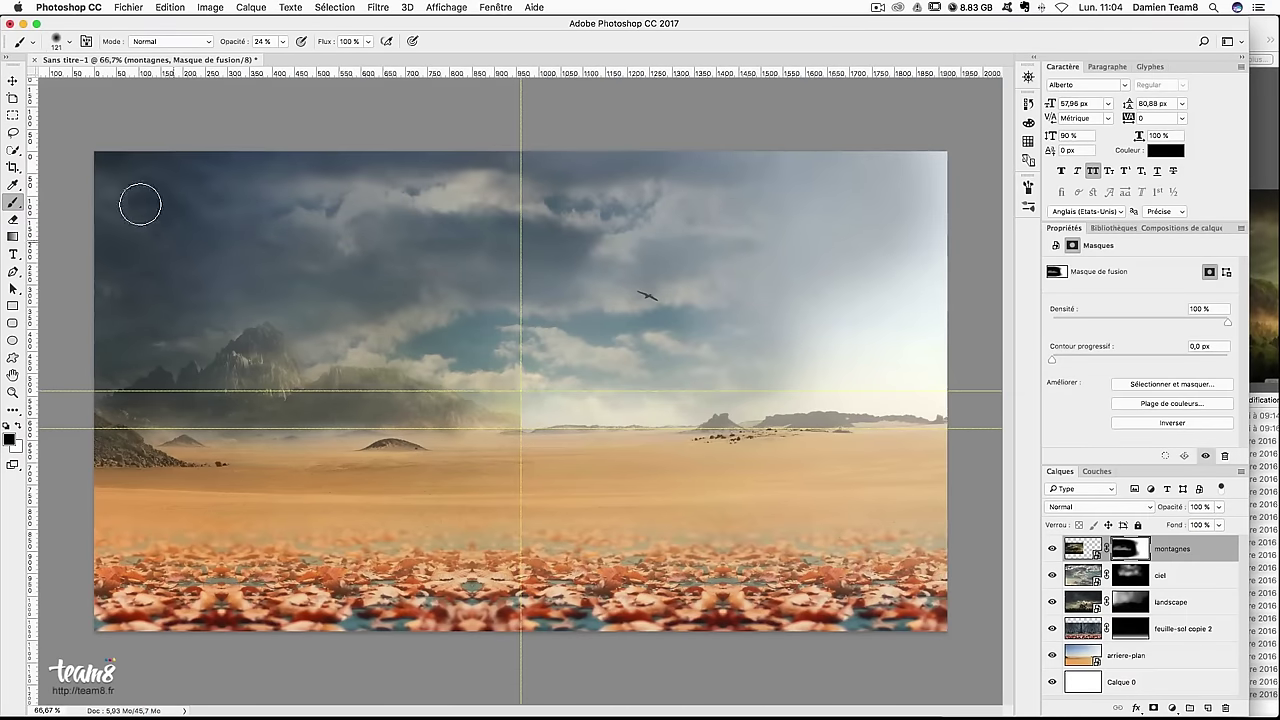
Duplicate the mountains 960 px to the right, hide the guides, and zoom in on the seam
key(v)
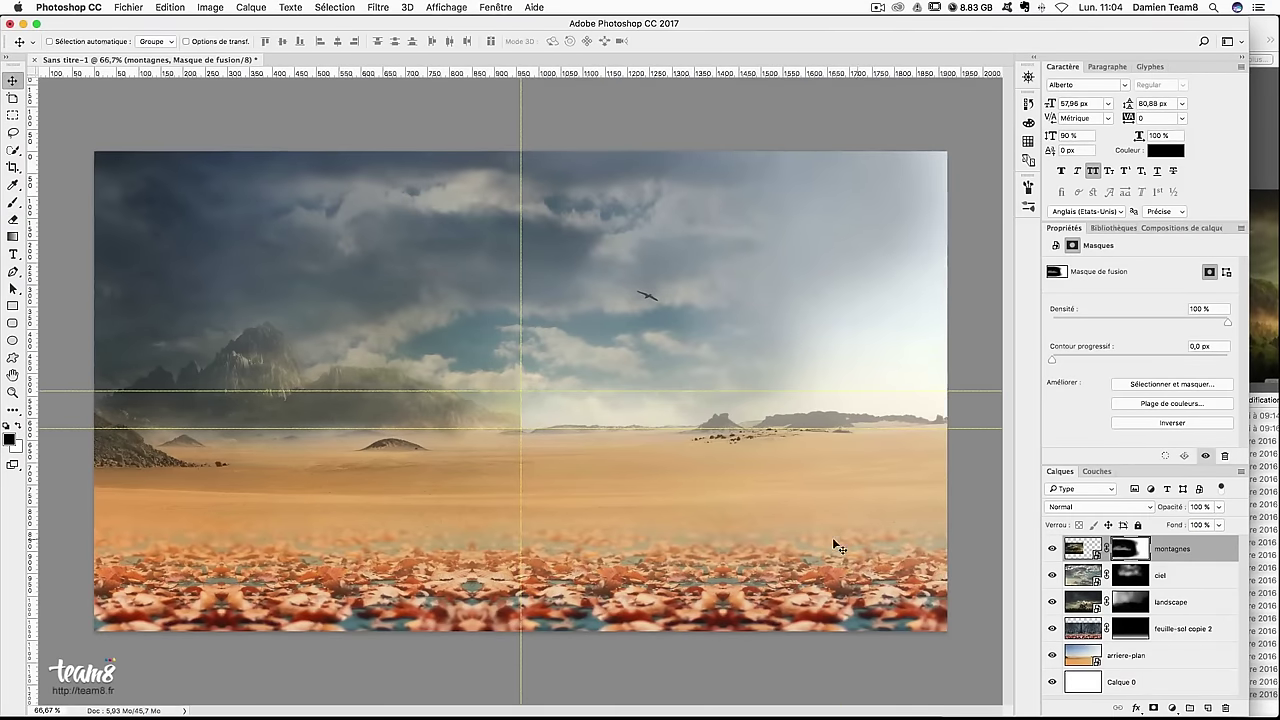
drag(352, 452, 823, 458)
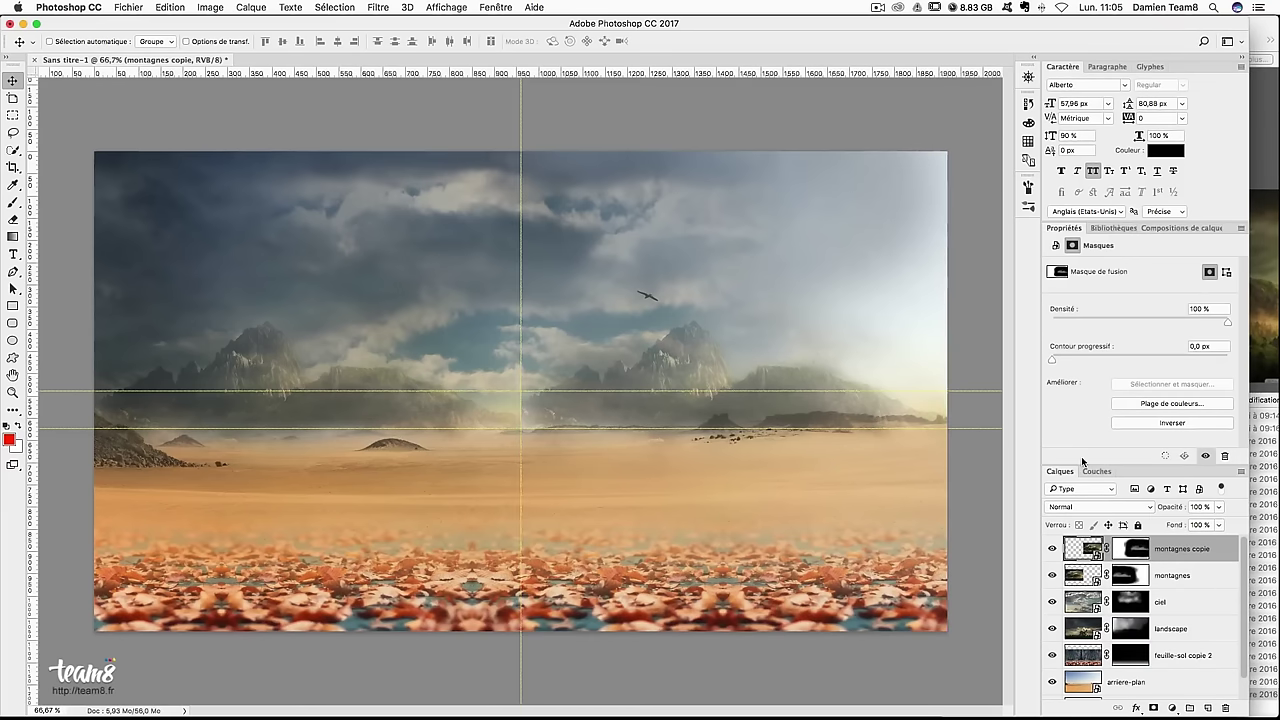
key(ctrl+semicolon)
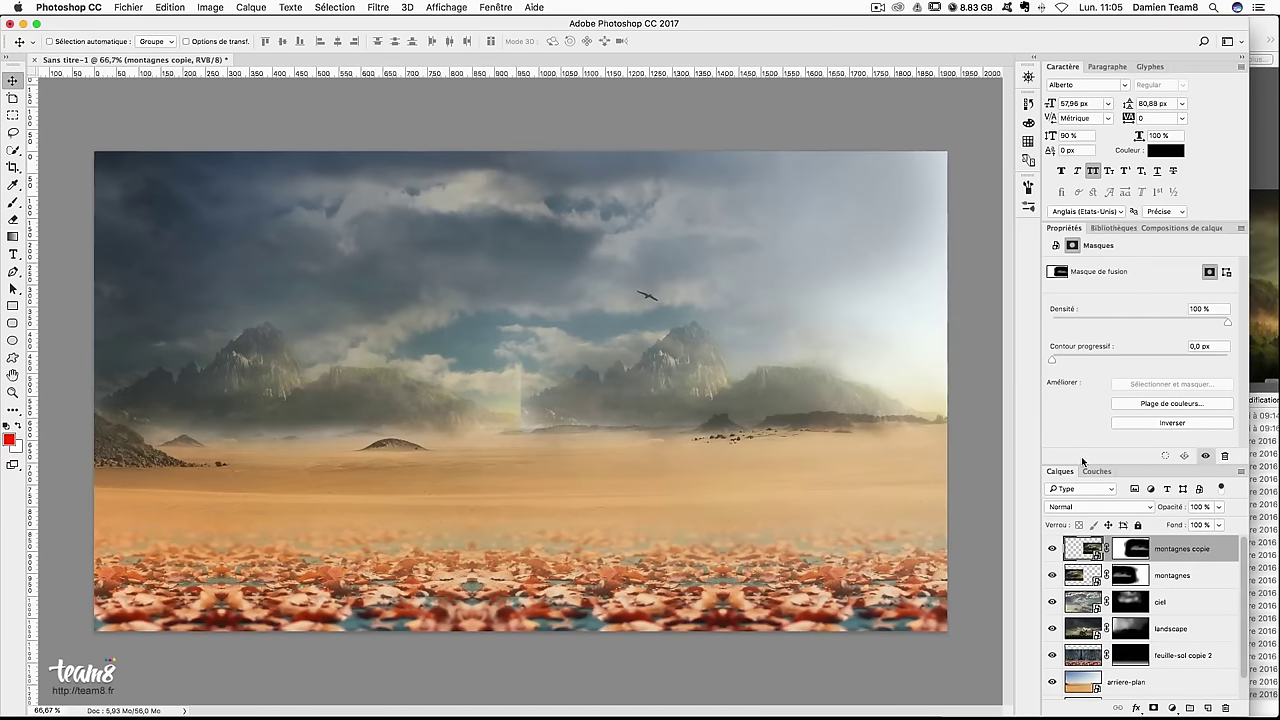
key(ctrl+plus)
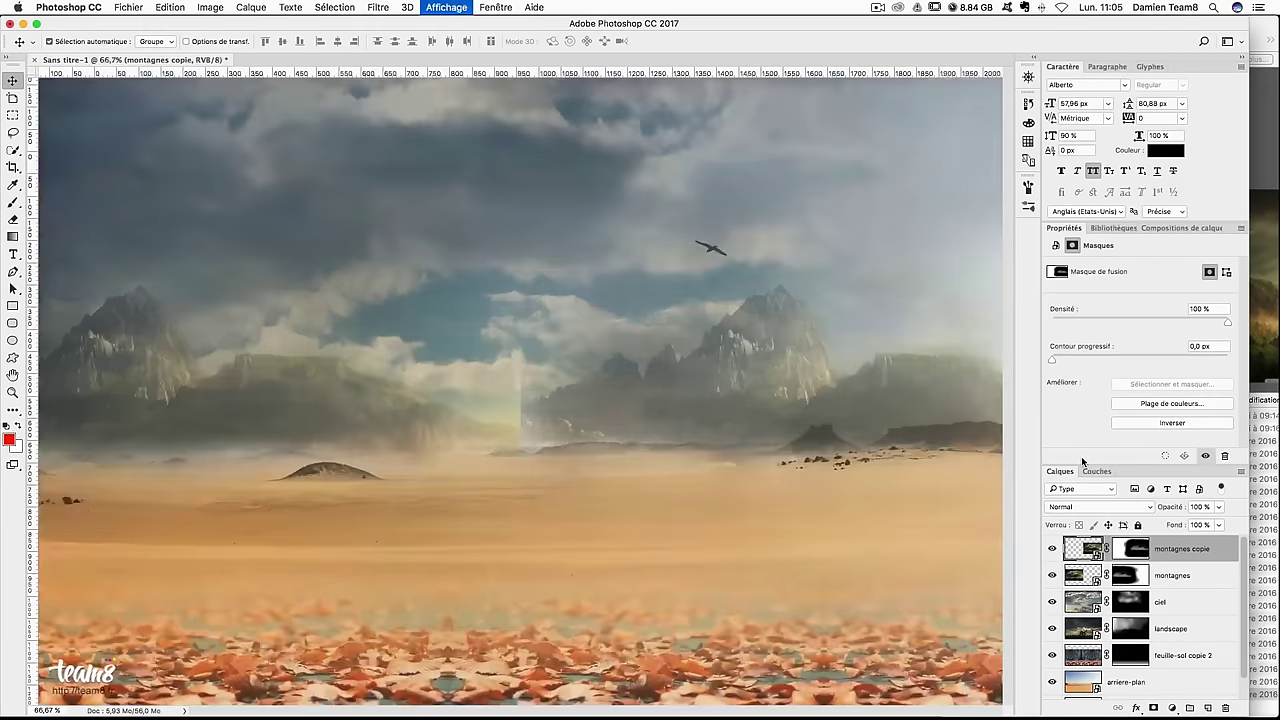
key(ctrl+plus)
Paint on the copy's mask with a 70 px brush to soften the central seam into the sand
click(1136, 556)
key(b)
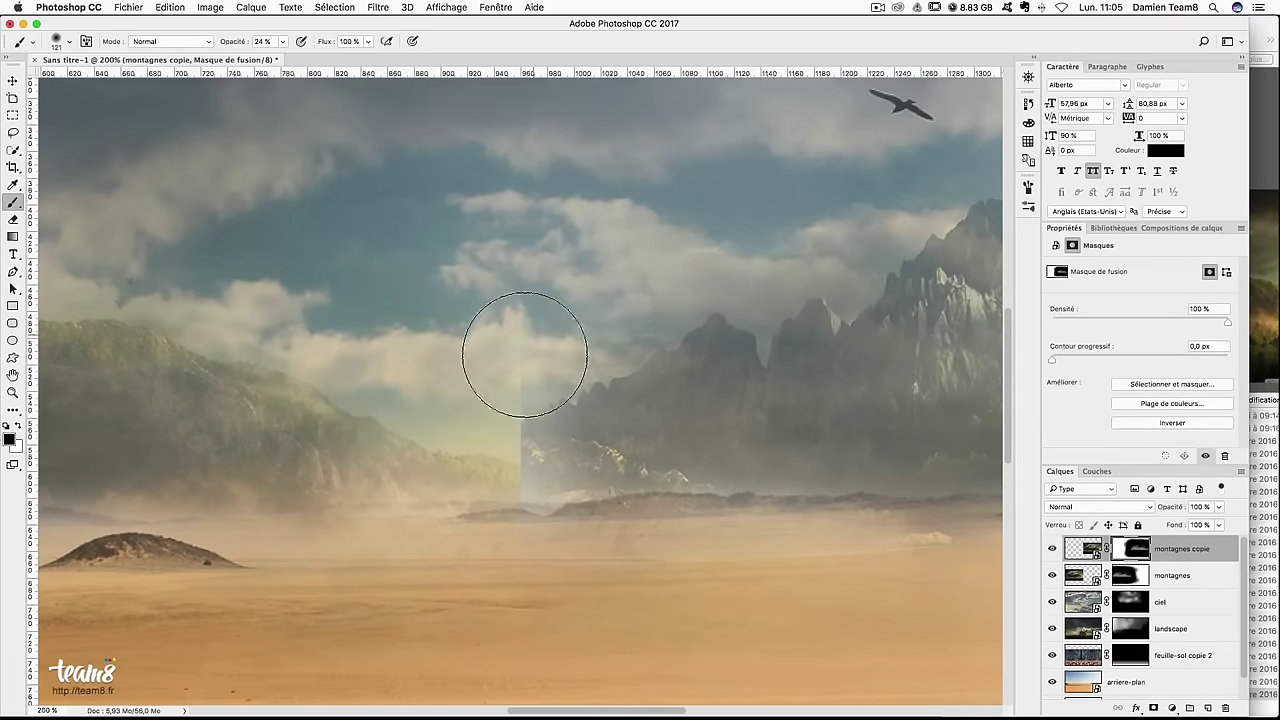
mouse_move(480, 513)
mouse_down()
mouse_move(511, 526)
mouse_move(514, 514)
mouse_up()
key(x)
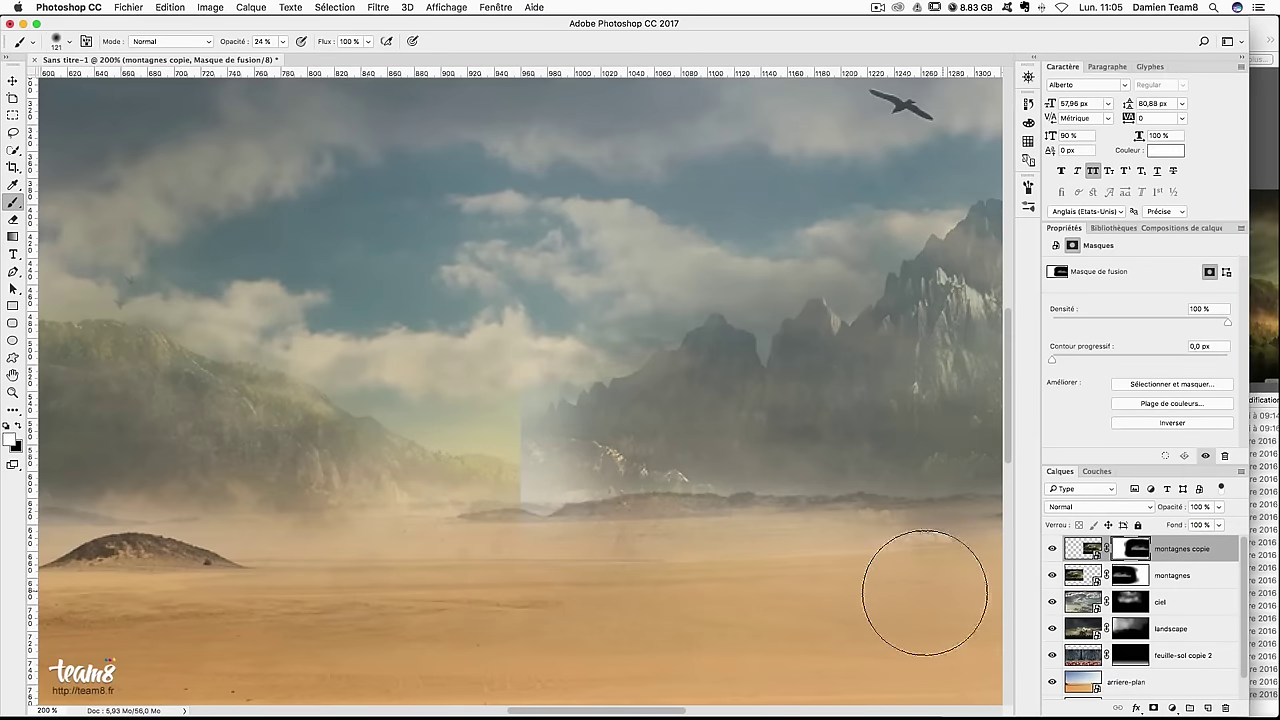
drag(617, 554, 511, 517)
key(x)
mouse_move(560, 565)
mouse_down()
mouse_move(520, 565)
mouse_move(520, 391)
mouse_move(531, 546)
mouse_move(485, 582)
mouse_up()
mouse_move(531, 434)
mouse_down()
mouse_move(586, 449)
mouse_move(582, 498)
mouse_up()
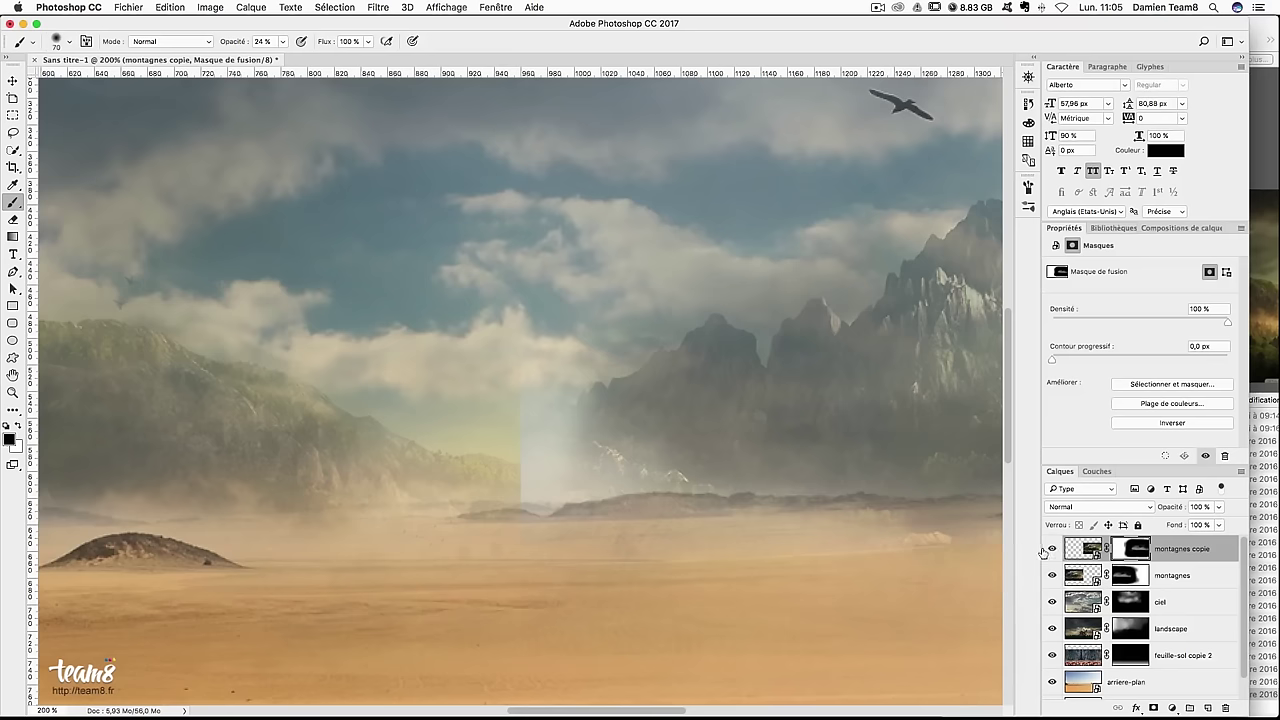
Toggle the mountain layers' visibility to compare the blend with and without the copy
click(1051, 548)
click(1052, 575)
click(1052, 575)
click(1051, 548)
click(1051, 548)
click(1051, 548)
click(1052, 548)
click(1052, 548)
Move the montagnes copie 45 px left and enlarge it to about 108%
key(ctrl+t)
drag(737, 413, 677, 409)
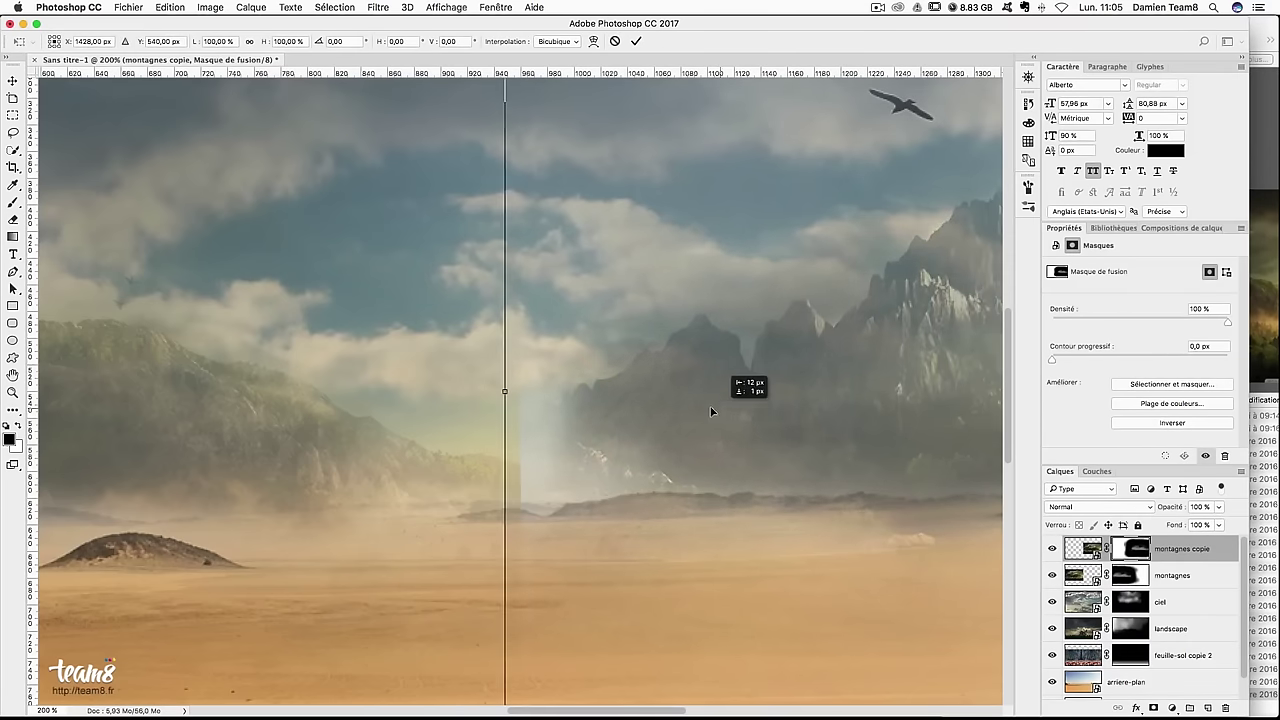
key(ctrl+minus)
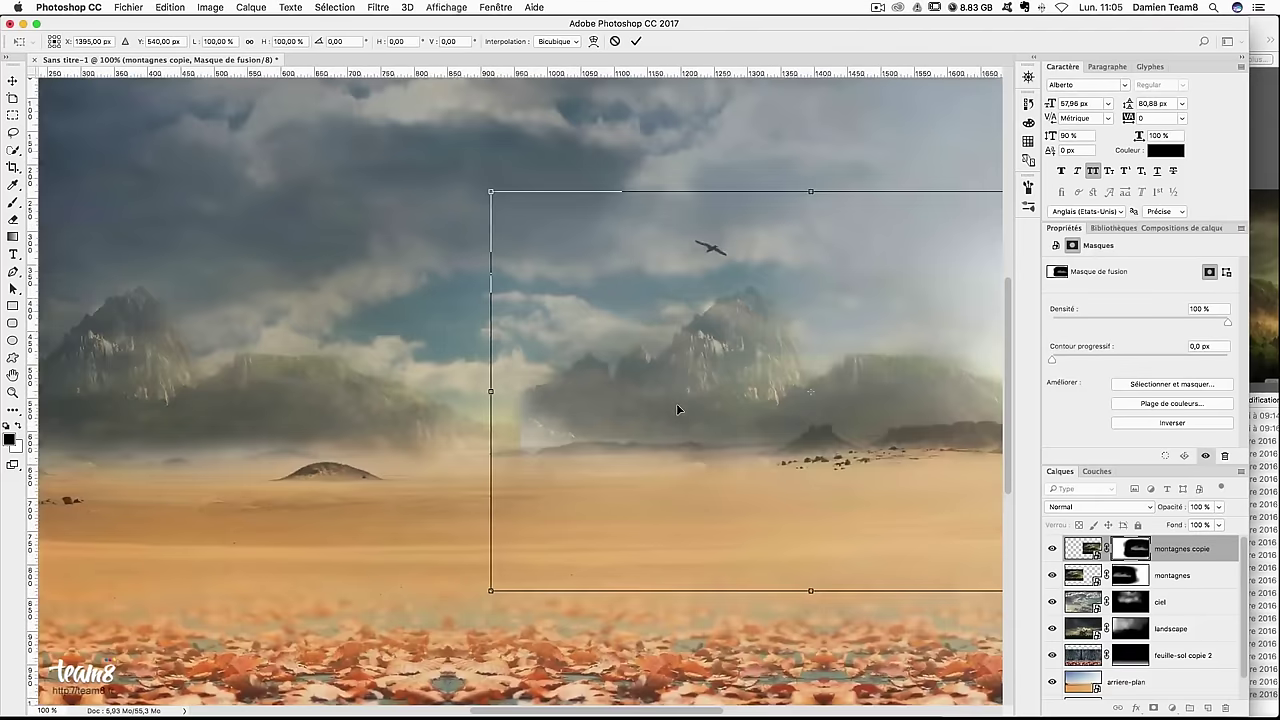
key(ctrl+minus)
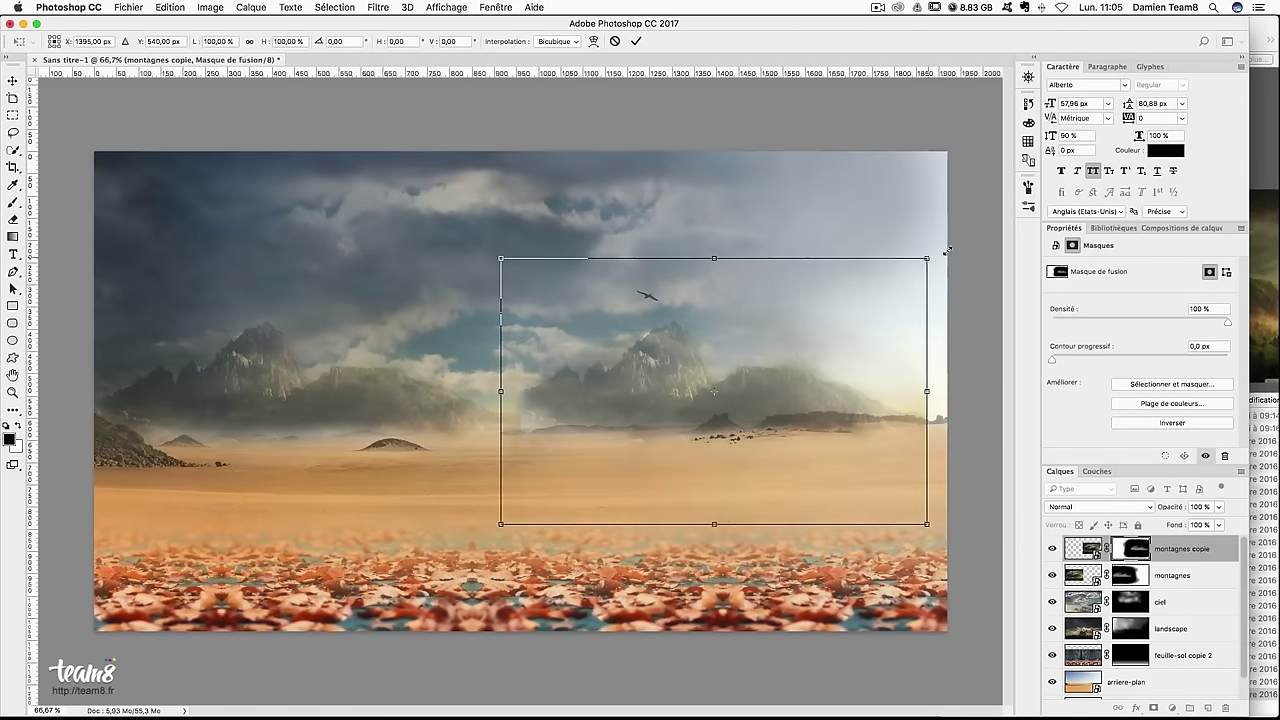
drag(927, 256, 952, 250)
key(ctrl+plus)
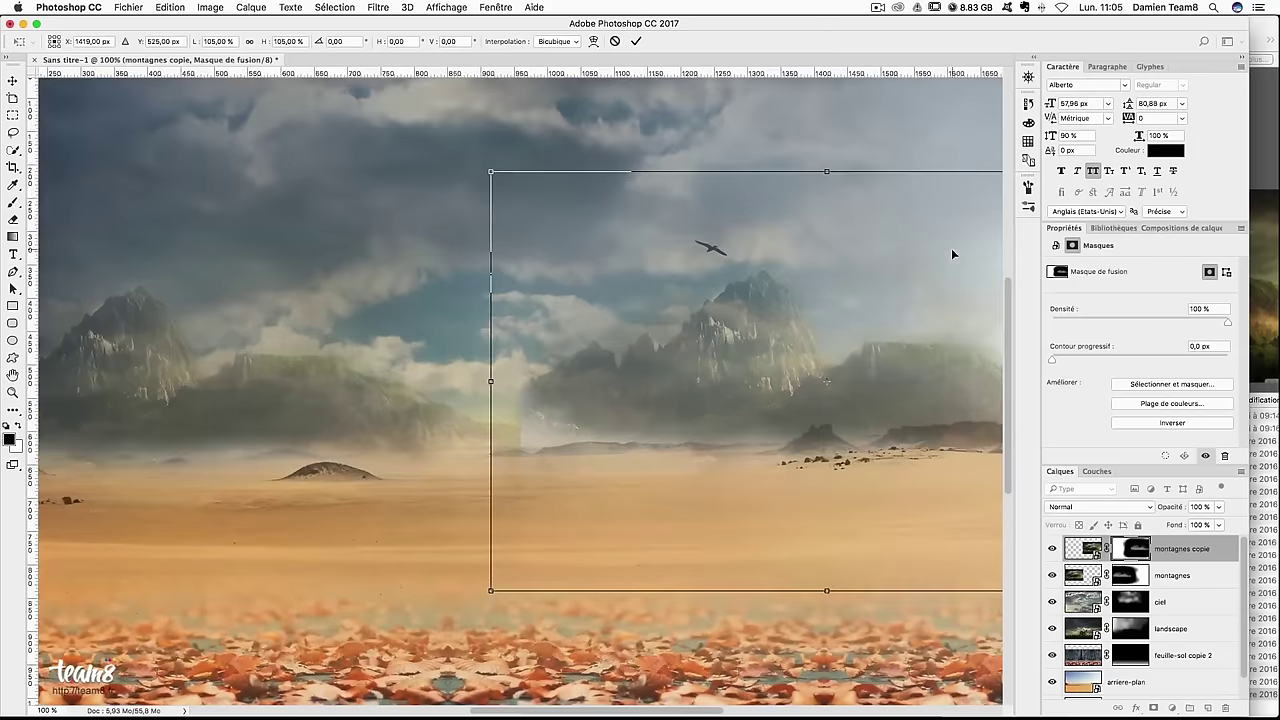
drag(488, 594, 470, 604)
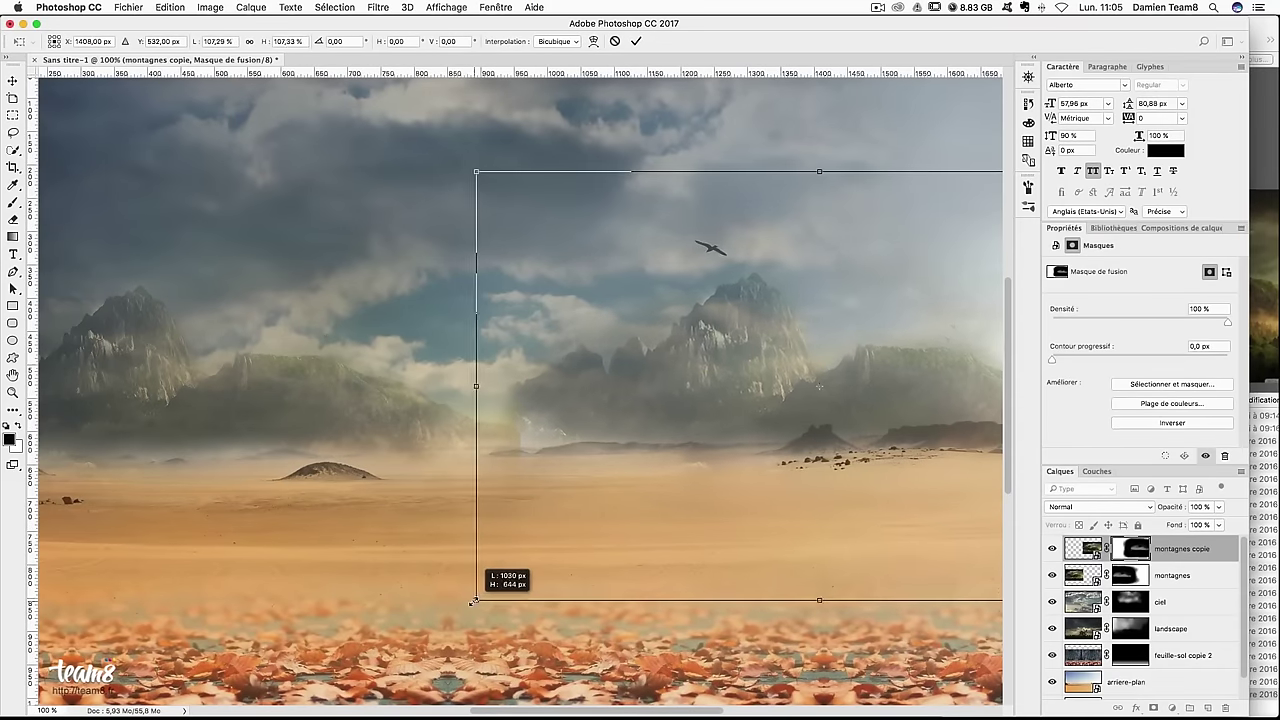
key(Return)
At 200%, soften the copy's base into the desert haze with a 35% opacity black brush
key(b)
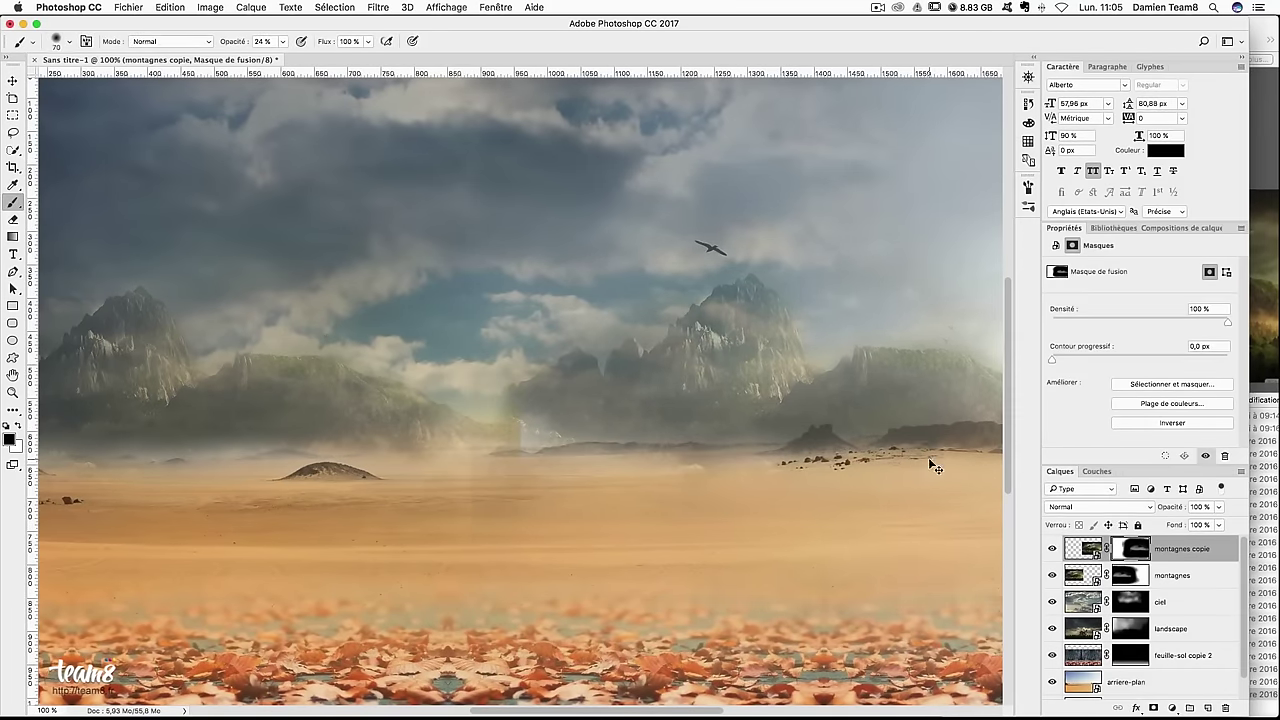
key(ctrl+plus)
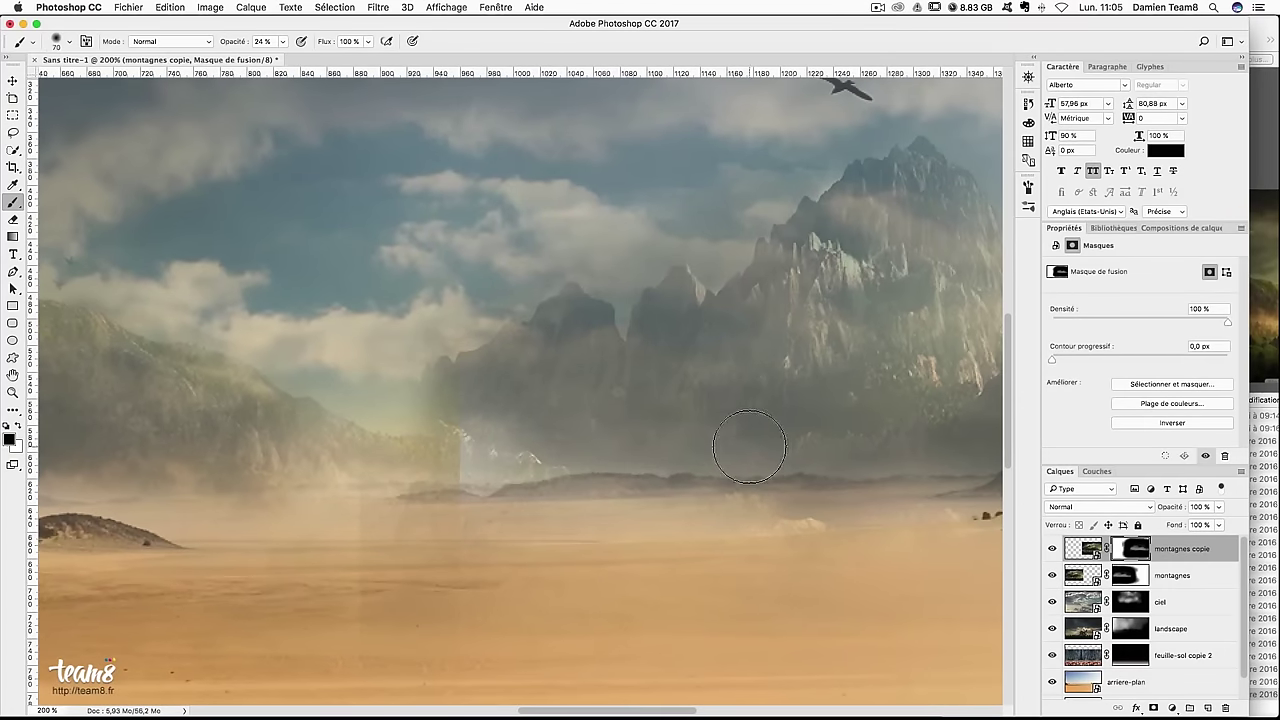
drag(408, 585, 371, 600)
mouse_move(370, 418)
mouse_down()
mouse_move(386, 457)
mouse_move(480, 514)
mouse_move(377, 380)
mouse_move(383, 568)
mouse_up()
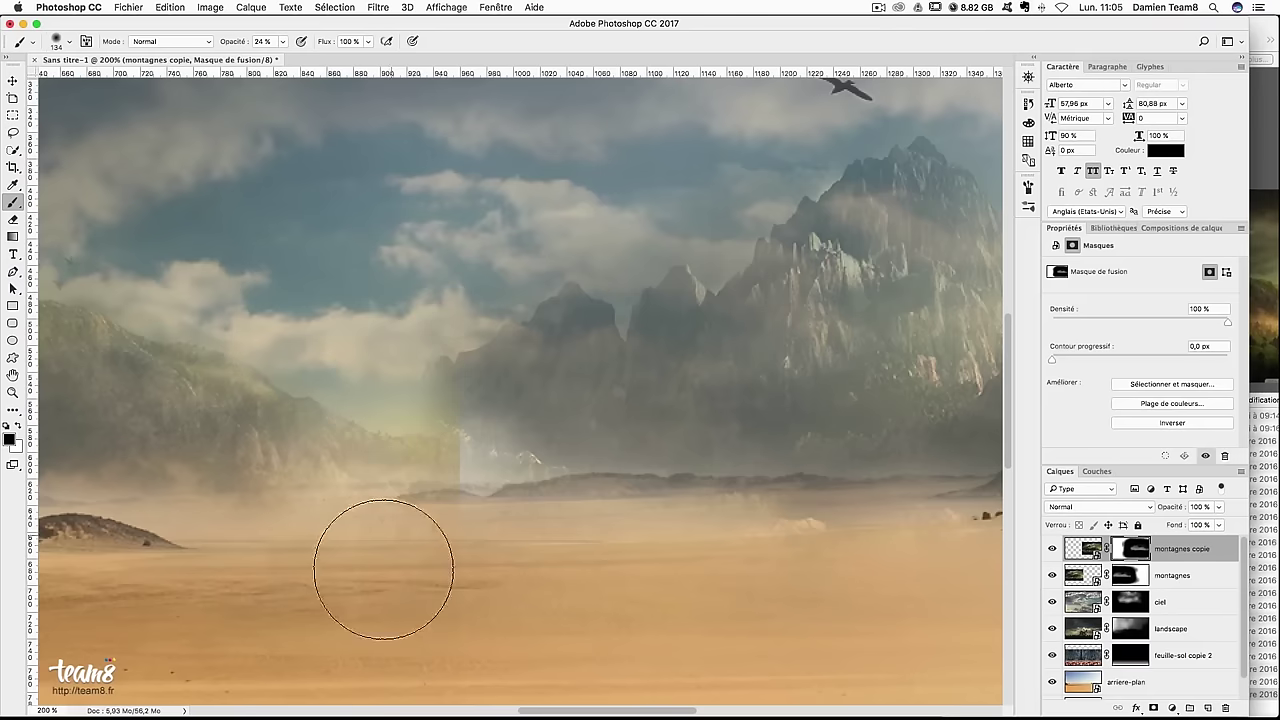
drag(499, 567, 437, 566)
click(283, 41)
drag(279, 57, 291, 59)
drag(457, 609, 490, 609)
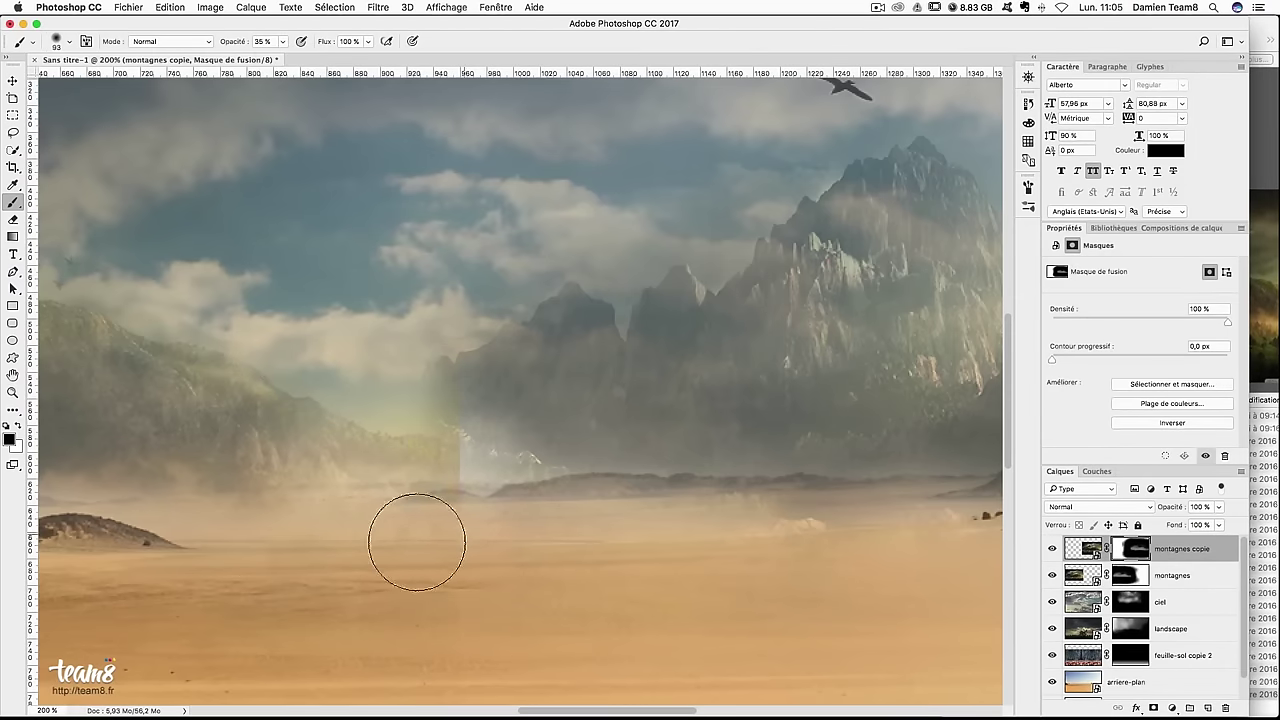
drag(444, 516, 494, 537)
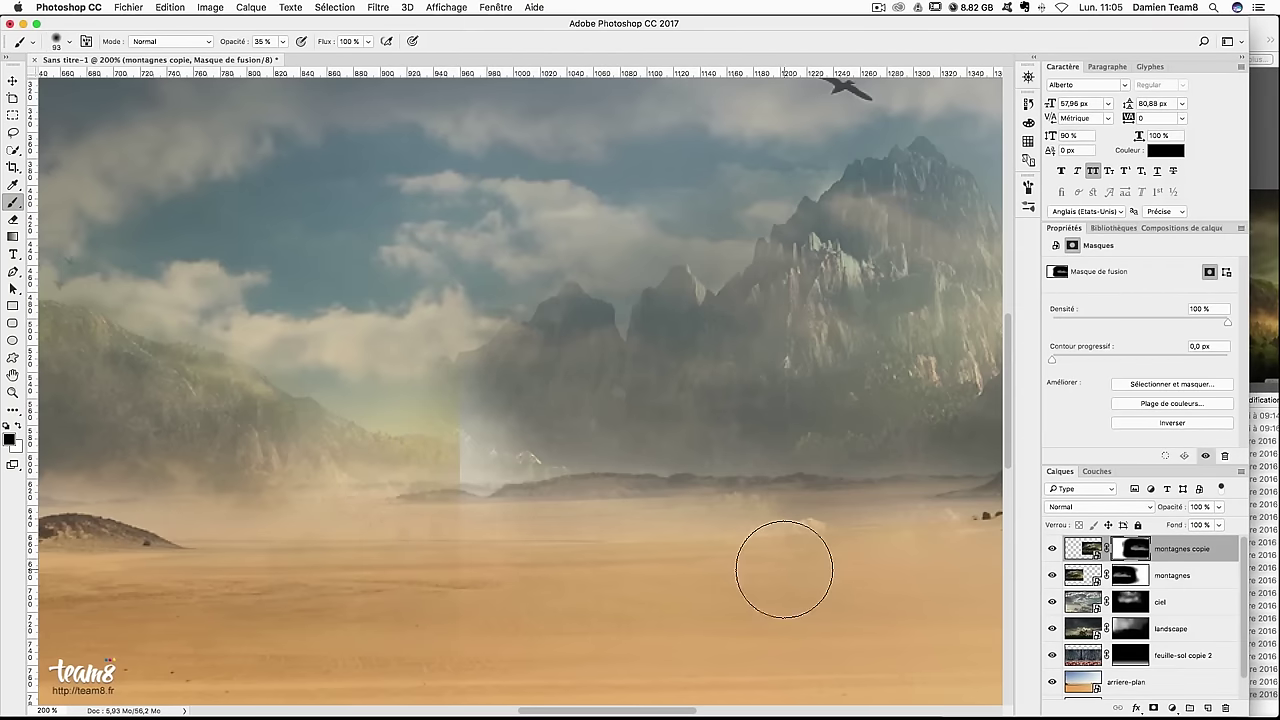
Lighten the horizon haze near the centre and left of the right mountains, then check the right edge
key(ctrl+minus)
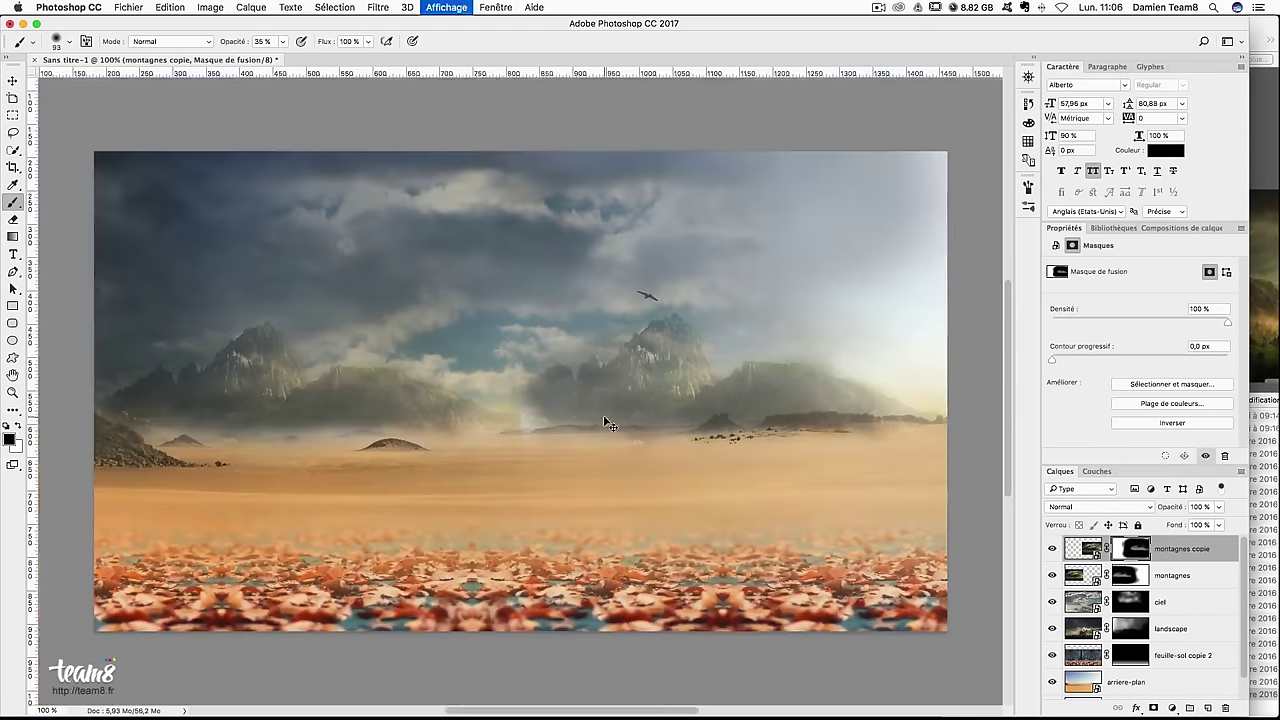
key(ctrl+minus)
mouse_move(515, 400)
mouse_down()
mouse_move(508, 414)
mouse_move(578, 416)
mouse_up()
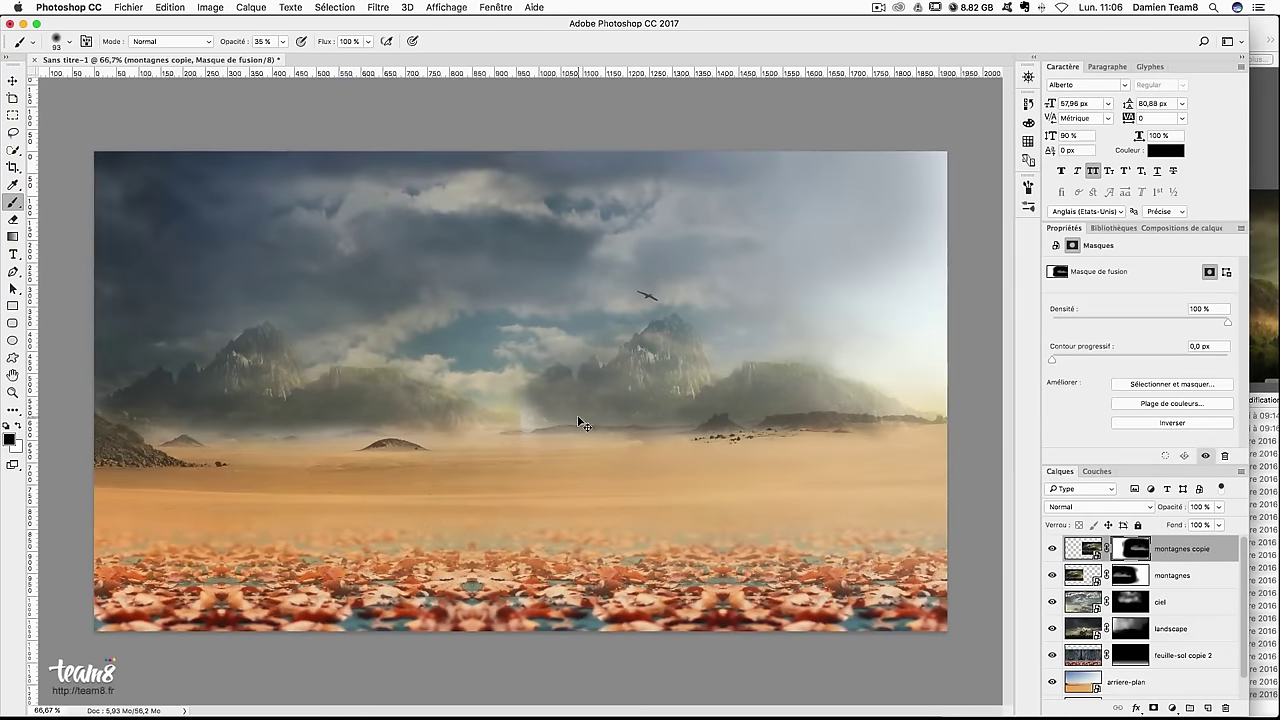
key(ctrl+plus)
key(ctrl+plus)
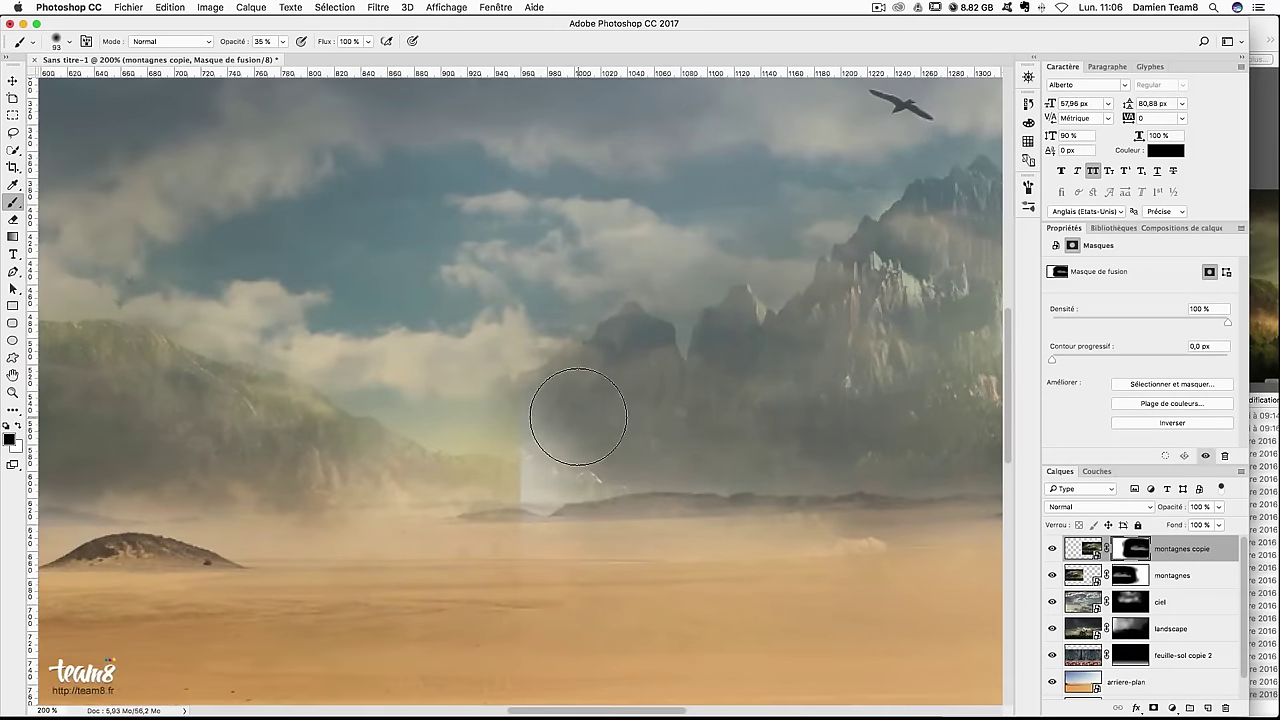
mouse_move(578, 416)
mouse_down()
mouse_move(557, 451)
mouse_move(480, 443)
mouse_up()
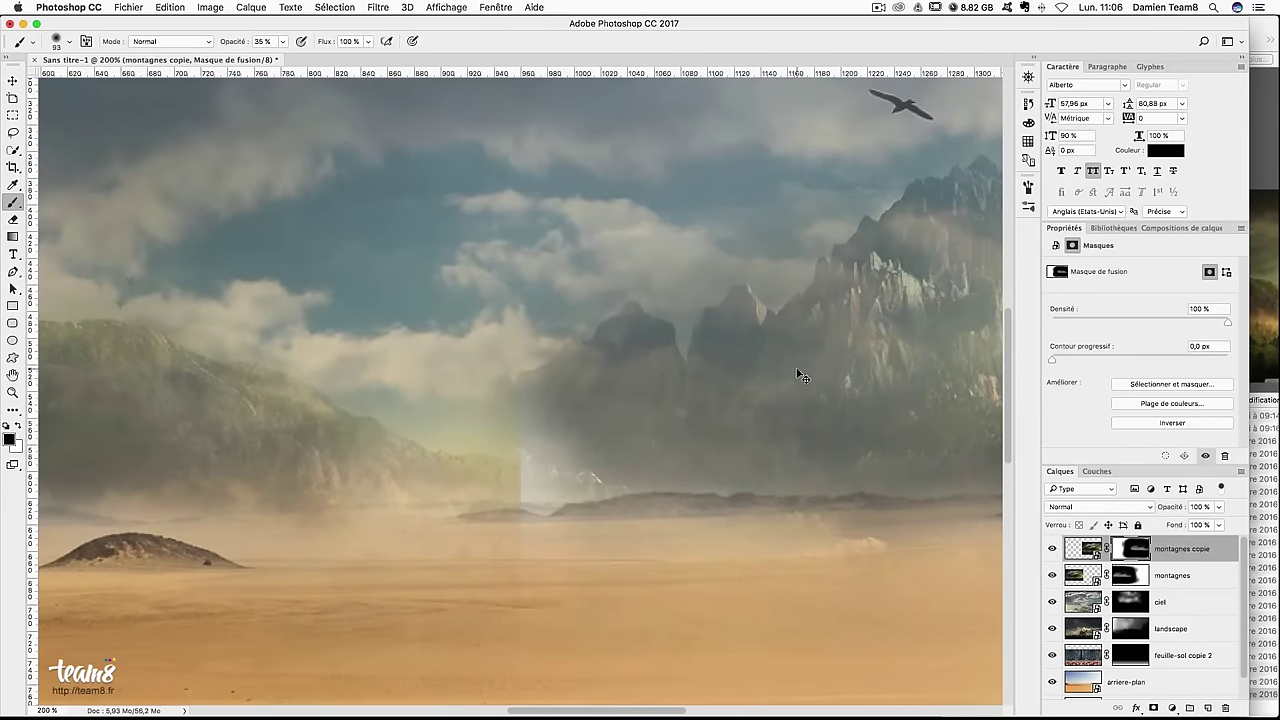
key(ctrl+minus)
key(ctrl+minus)
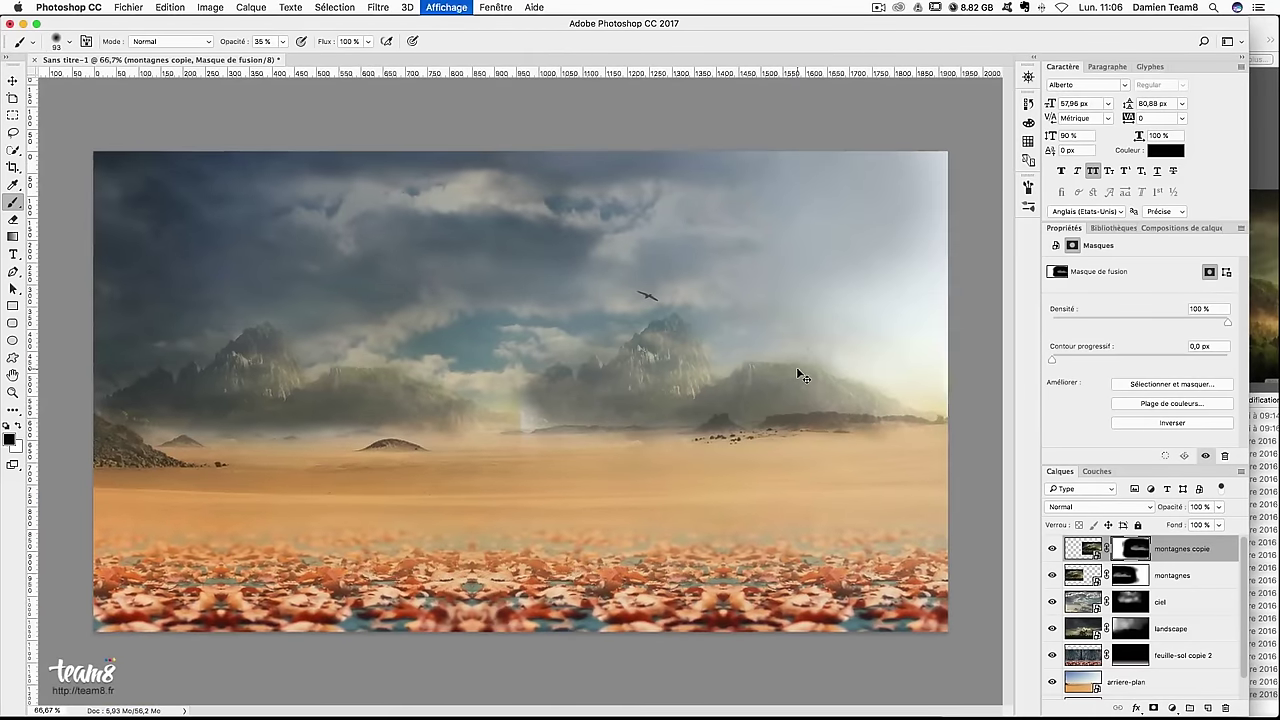
key(ctrl+plus)
key(ctrl+plus)
drag(797, 370, 531, 380)
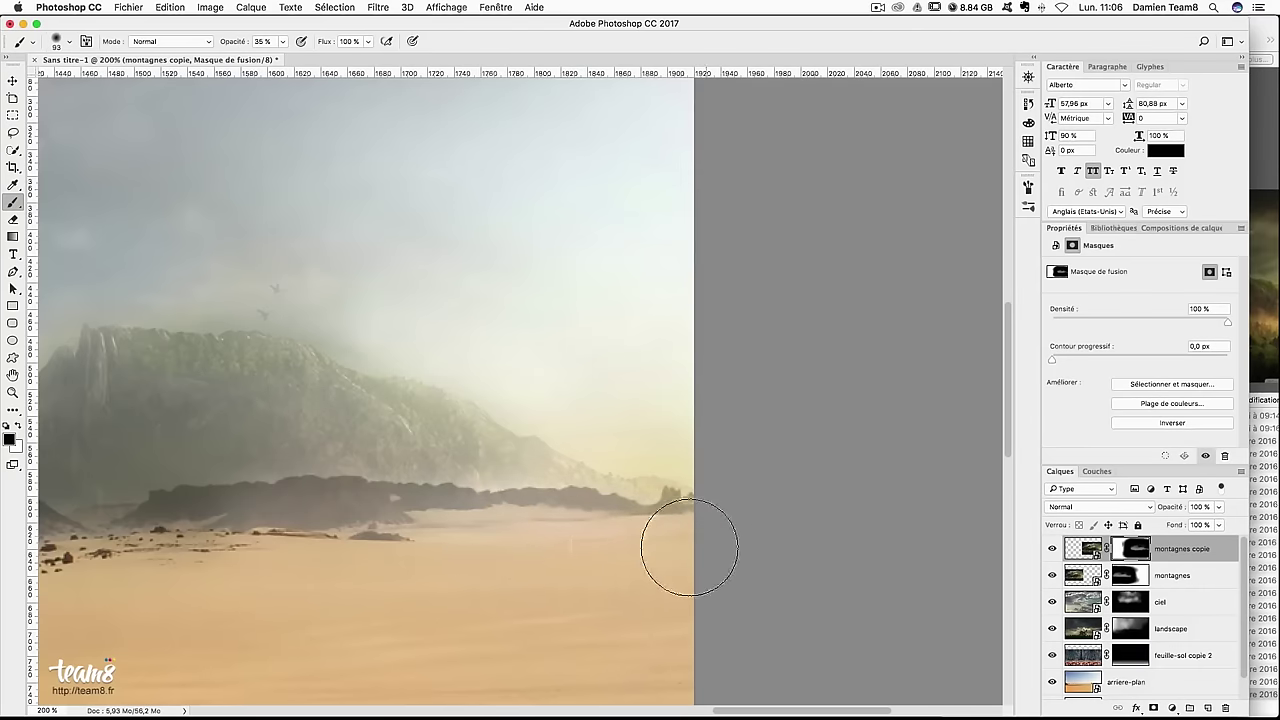
key(super+0)
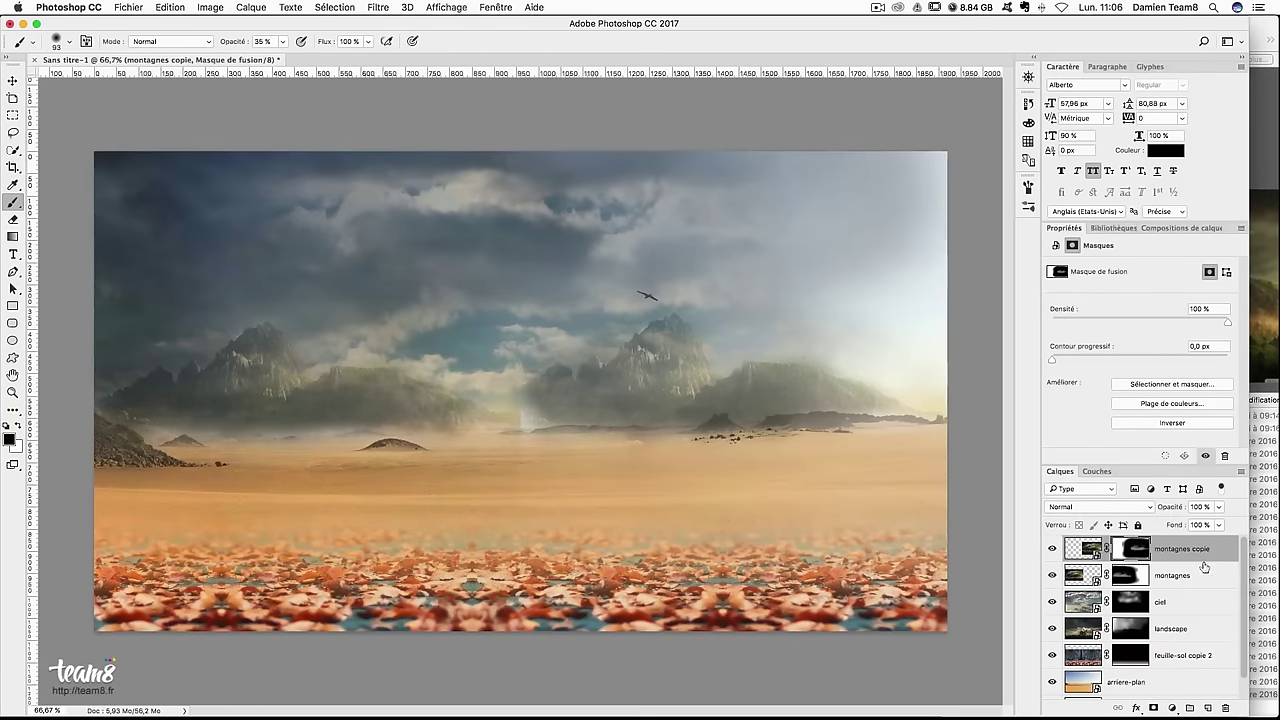
Paint black at 24% opacity with a ~583 px soft brush on the 'montagnes copie' mask over the central peaks
mouse_move(643, 400)
mouse_down()
mouse_move(750, 405)
mouse_move(635, 435)
mouse_up()
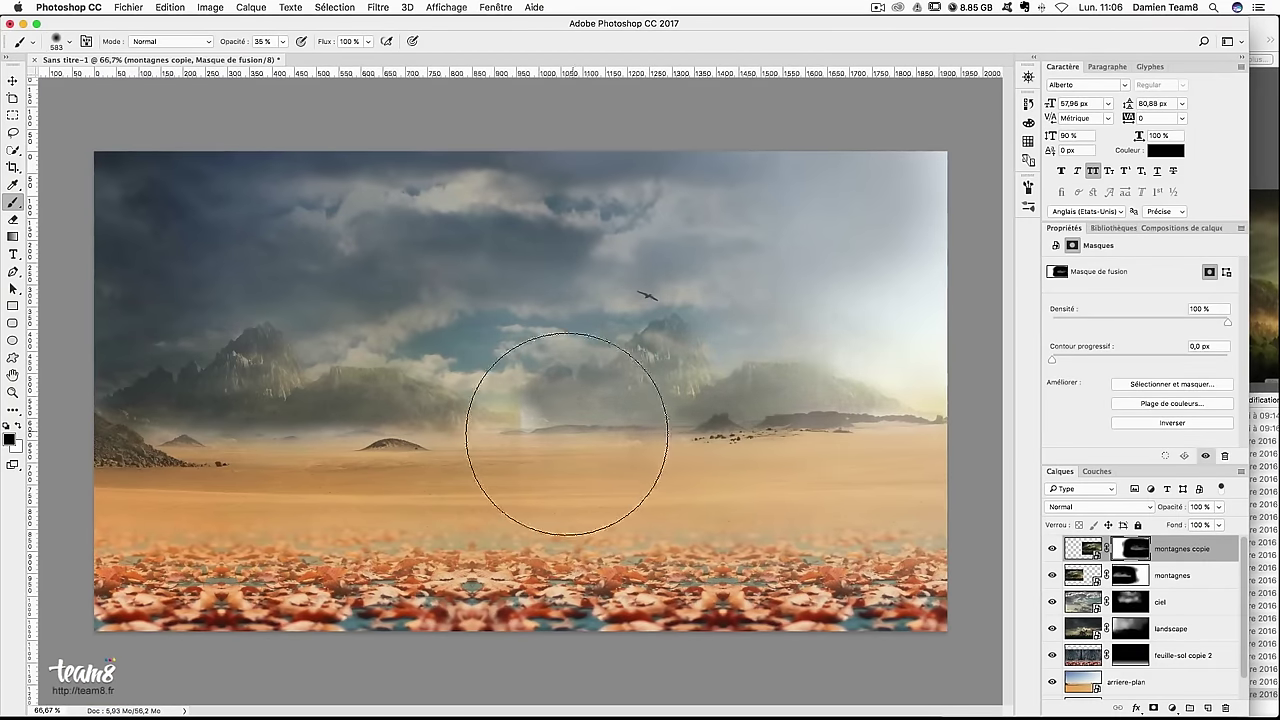
key(super+z)
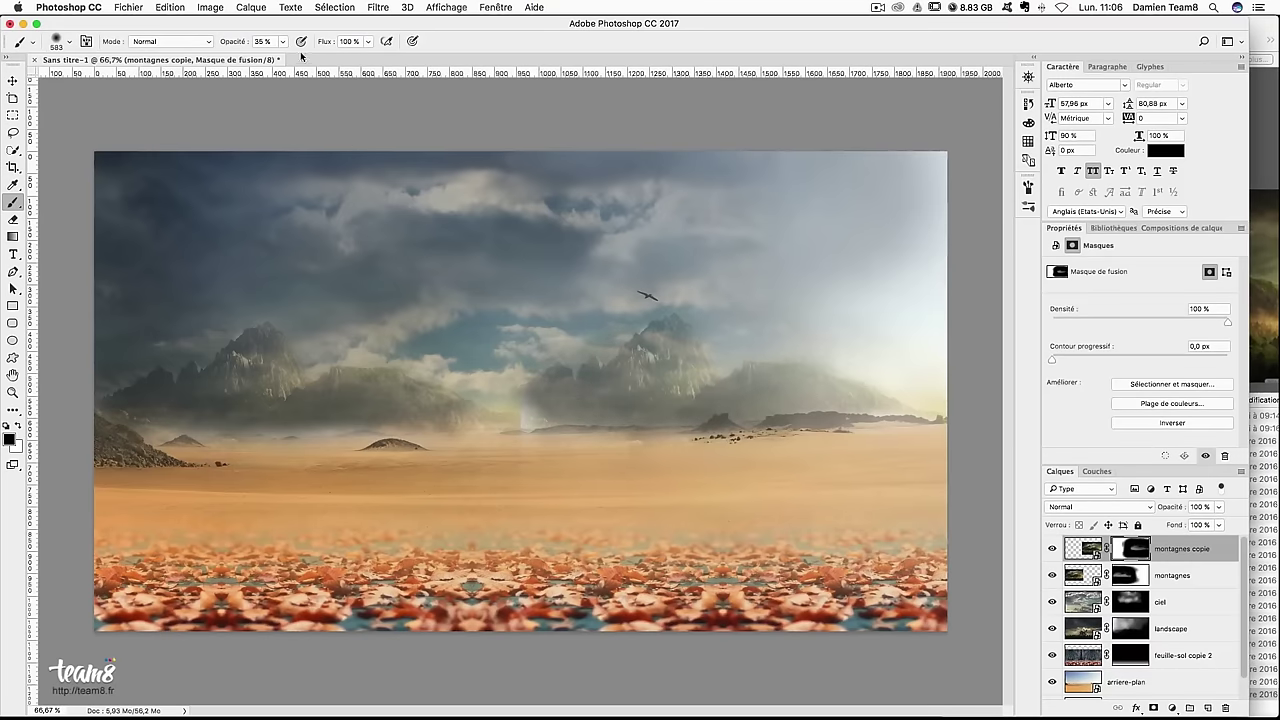
key(2)
key(4)
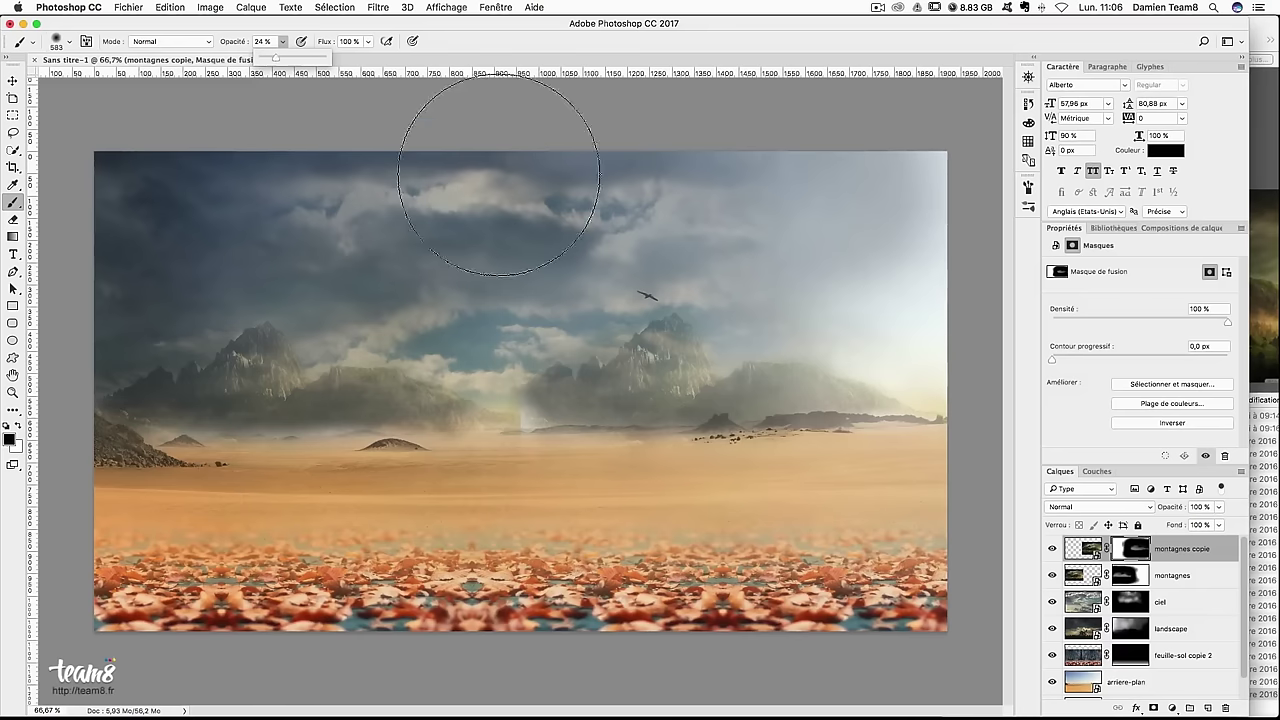
mouse_move(682, 354)
mouse_down()
mouse_move(566, 343)
mouse_move(629, 323)
mouse_move(563, 371)
mouse_move(666, 376)
mouse_move(557, 457)
mouse_move(391, 400)
mouse_up()
key(super+z)
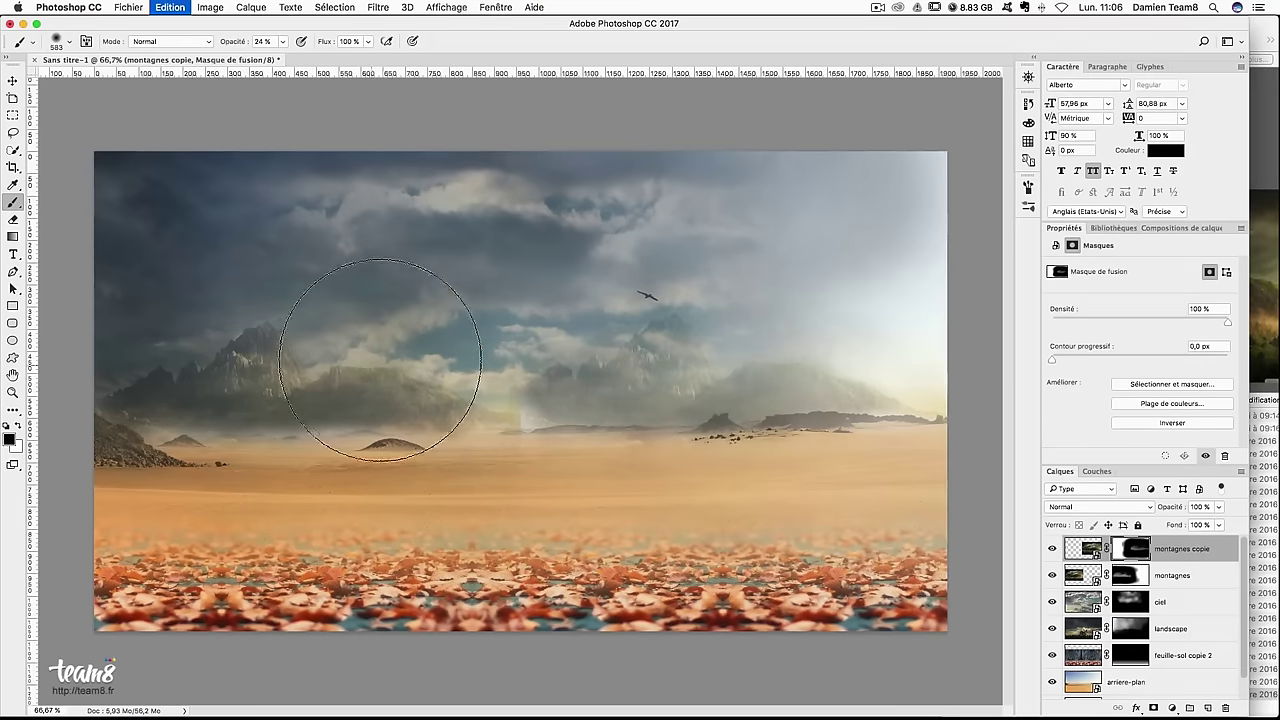
Switch to the 'montagnes' layer mask with a 445 px brush and review the composite
click(1128, 576)
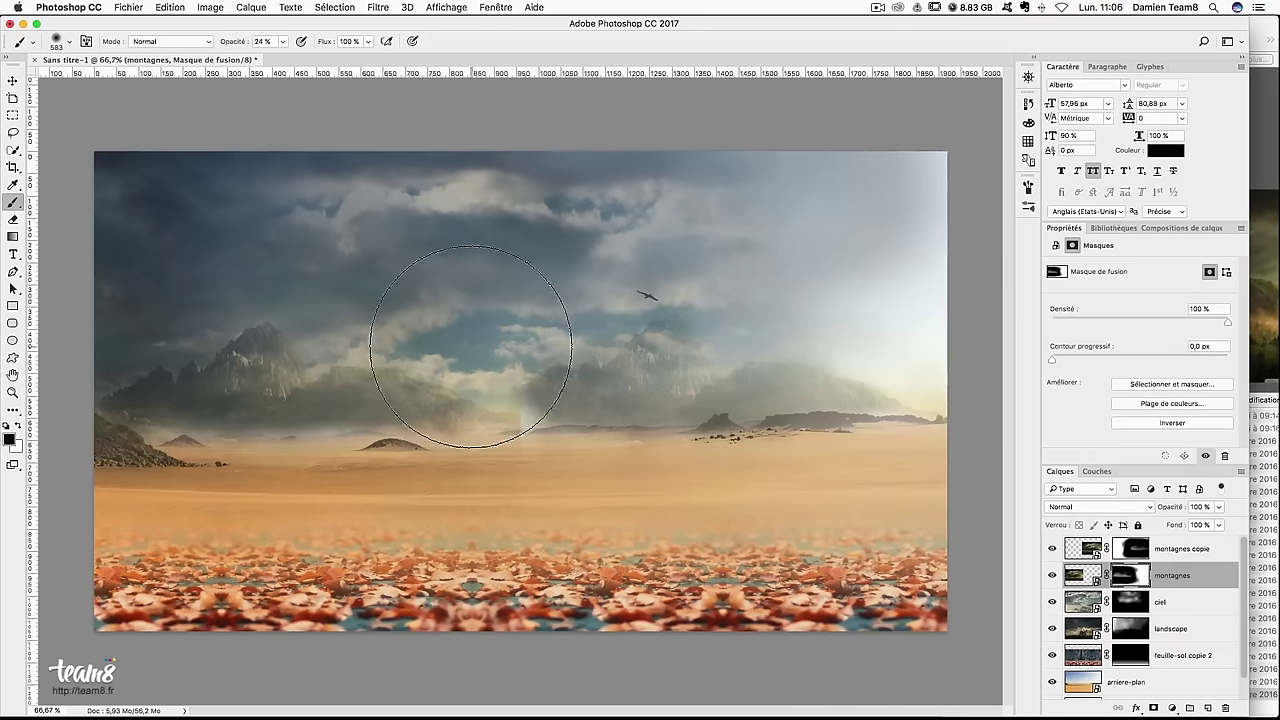
drag(455, 273, 431, 273)
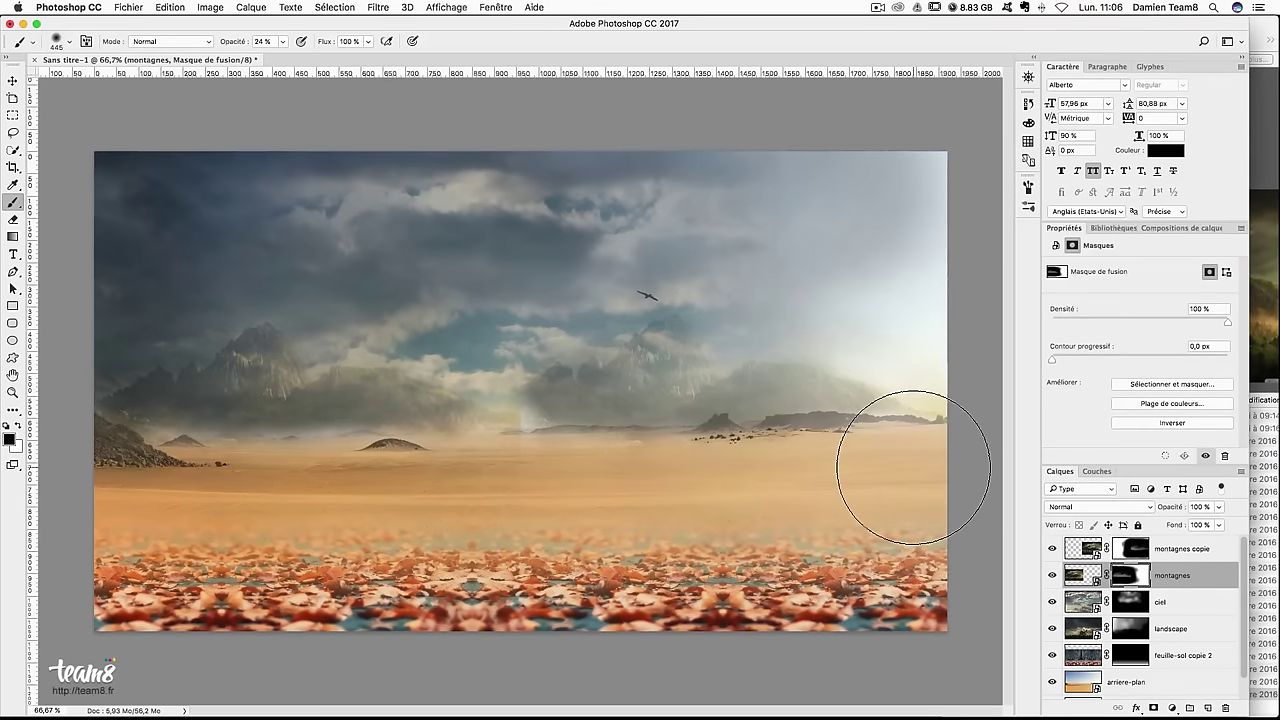
key(ctrl+minus)
key(ctrl+plus)
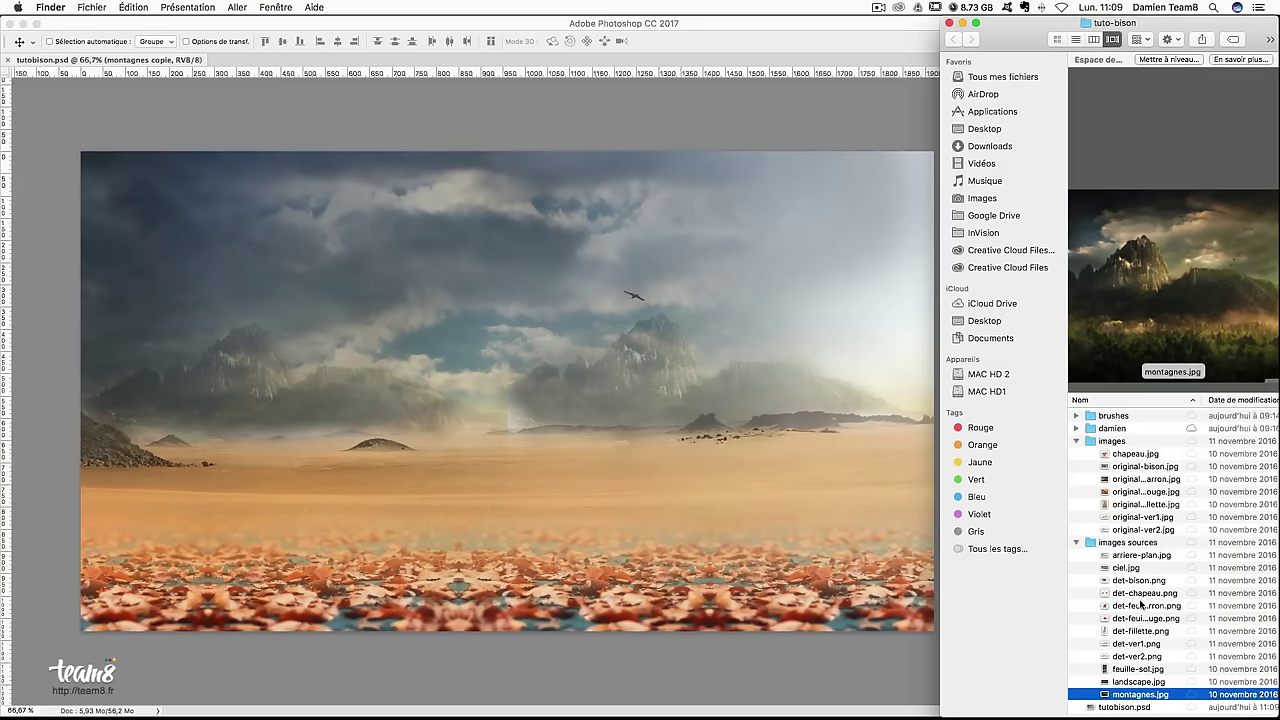
Drag det-bison.png from the sources folder onto the Photoshop canvas
click(1139, 581)
key(Down)
key(Down)
key(Down)
mouse_move(1138, 581)
mouse_down()
mouse_move(1019, 556)
mouse_move(514, 347)
mouse_up()
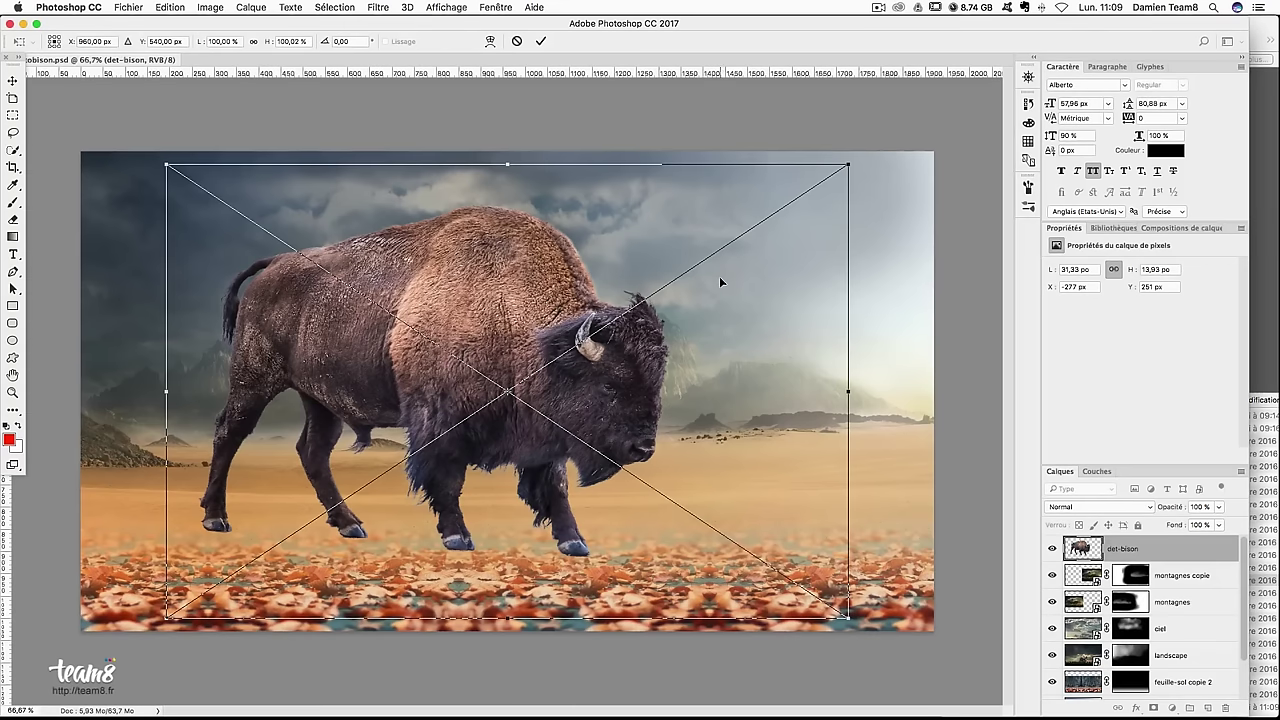
Move the placed bison down onto the desert floor, shrinking it and shifting it left
drag(719, 276, 534, 279)
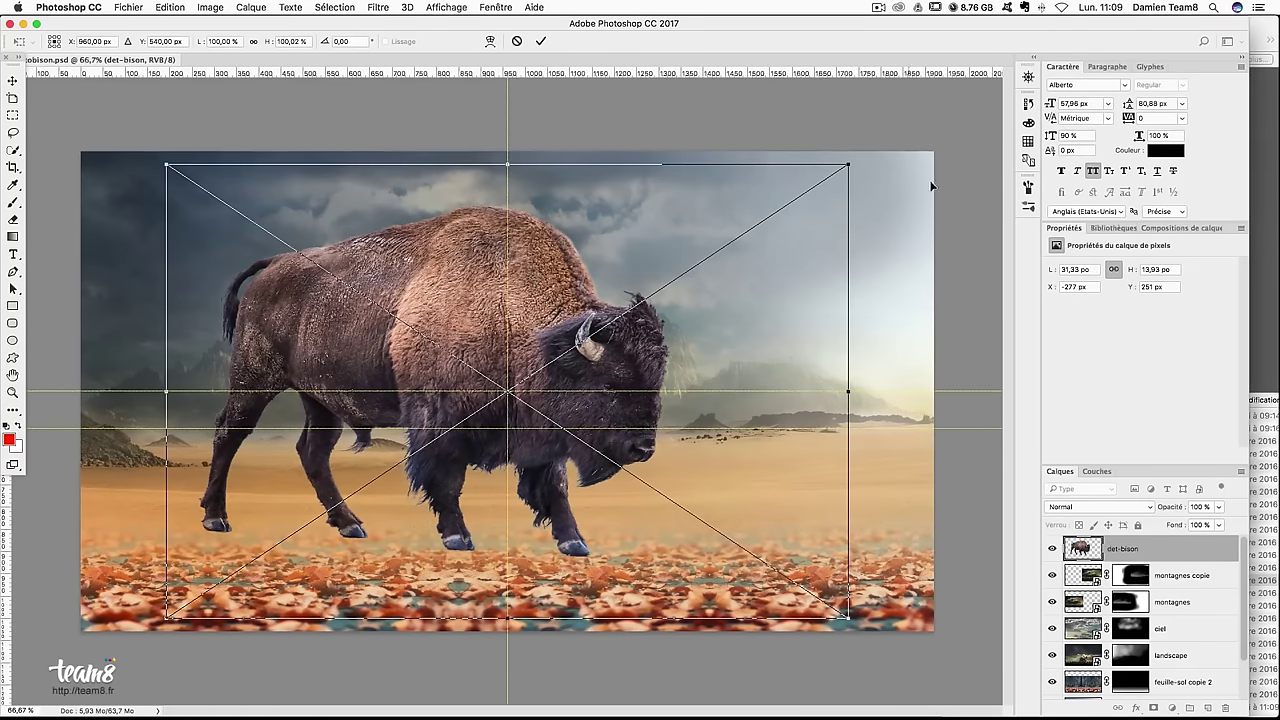
drag(687, 217, 684, 262)
drag(846, 209, 753, 272)
drag(558, 460, 538, 457)
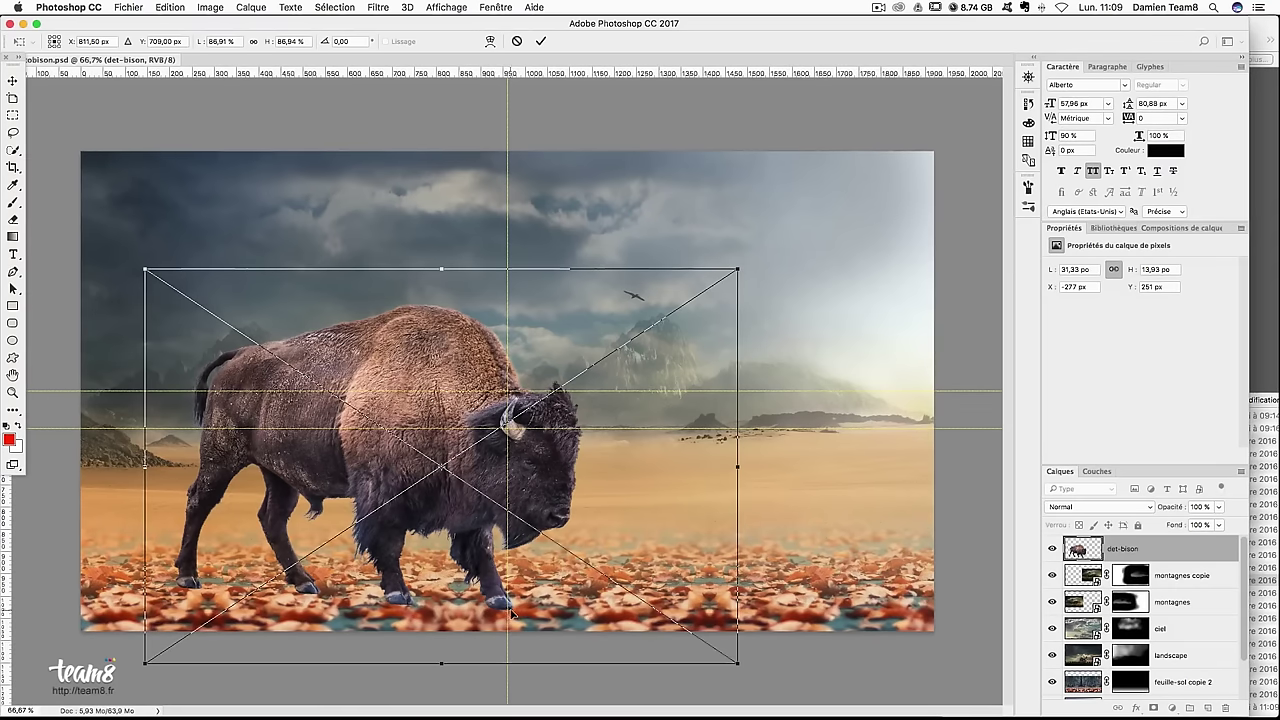
key(Left)
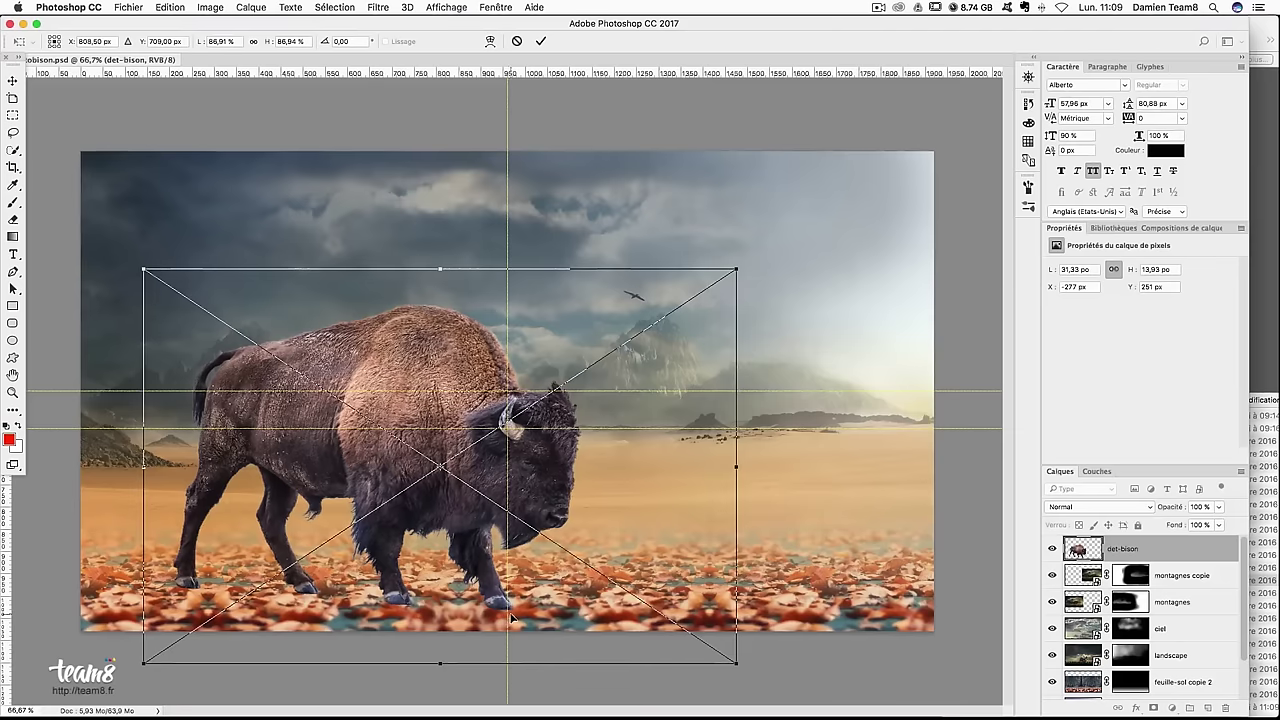
key(Left)
key(Left)
Fine-tune the bison to about 84.5% scale, nudge it into position and commit the transform
drag(140, 663, 160, 656)
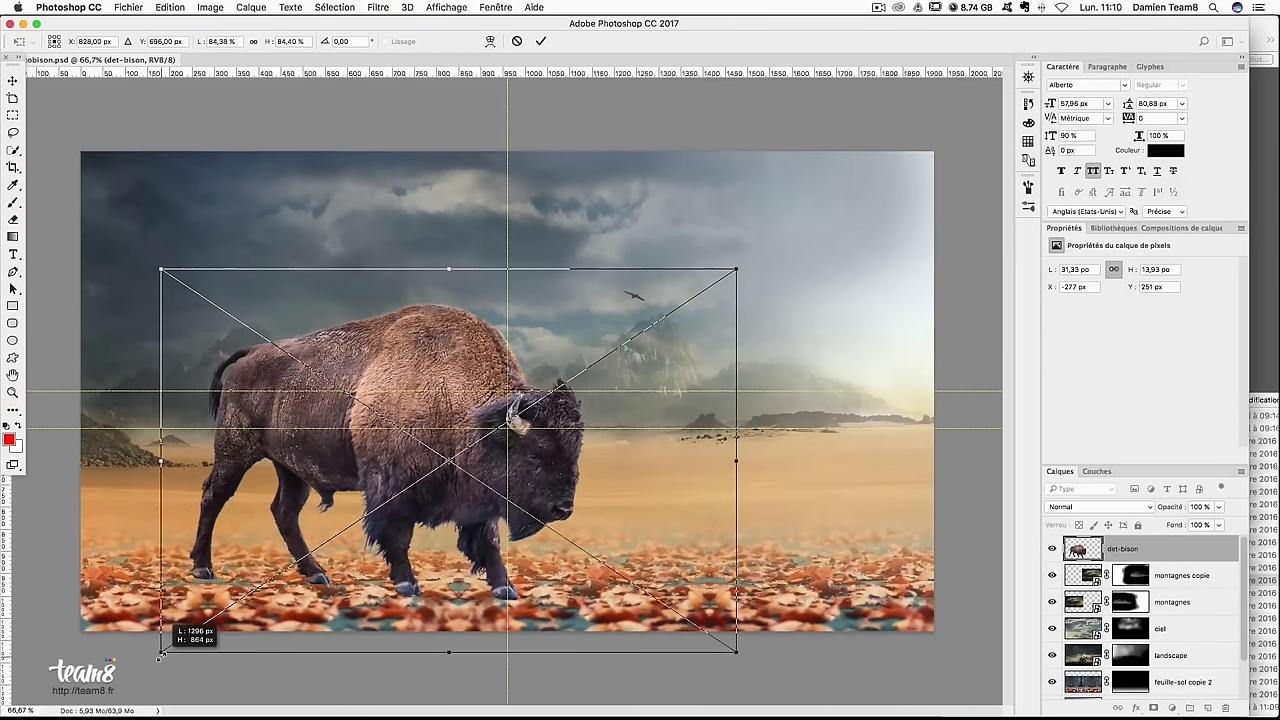
drag(160, 656, 159, 653)
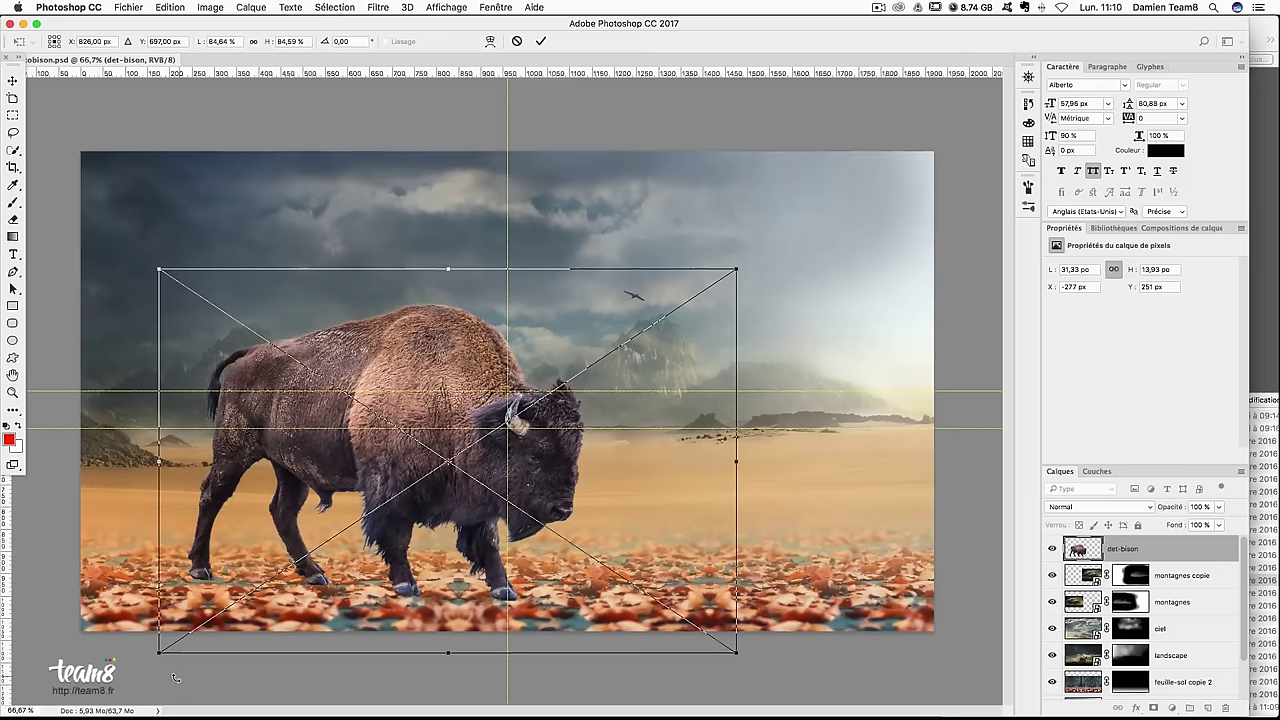
drag(156, 650, 156, 657)
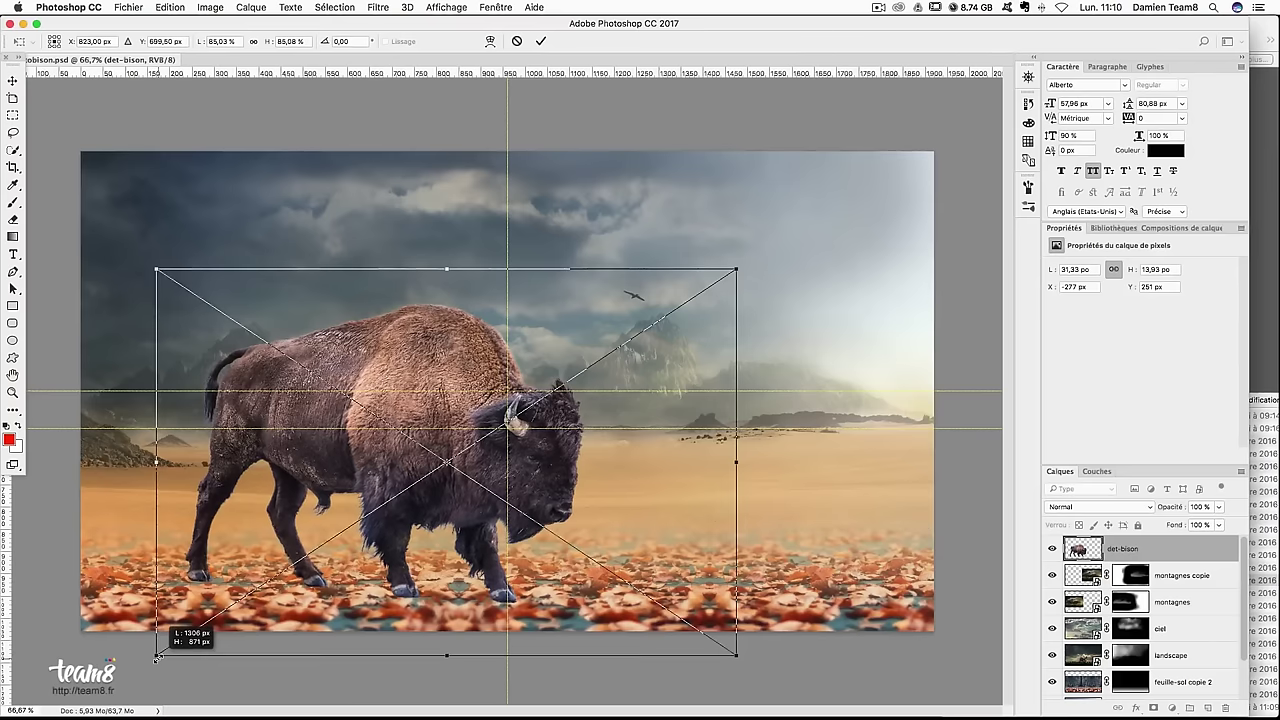
drag(156, 657, 157, 655)
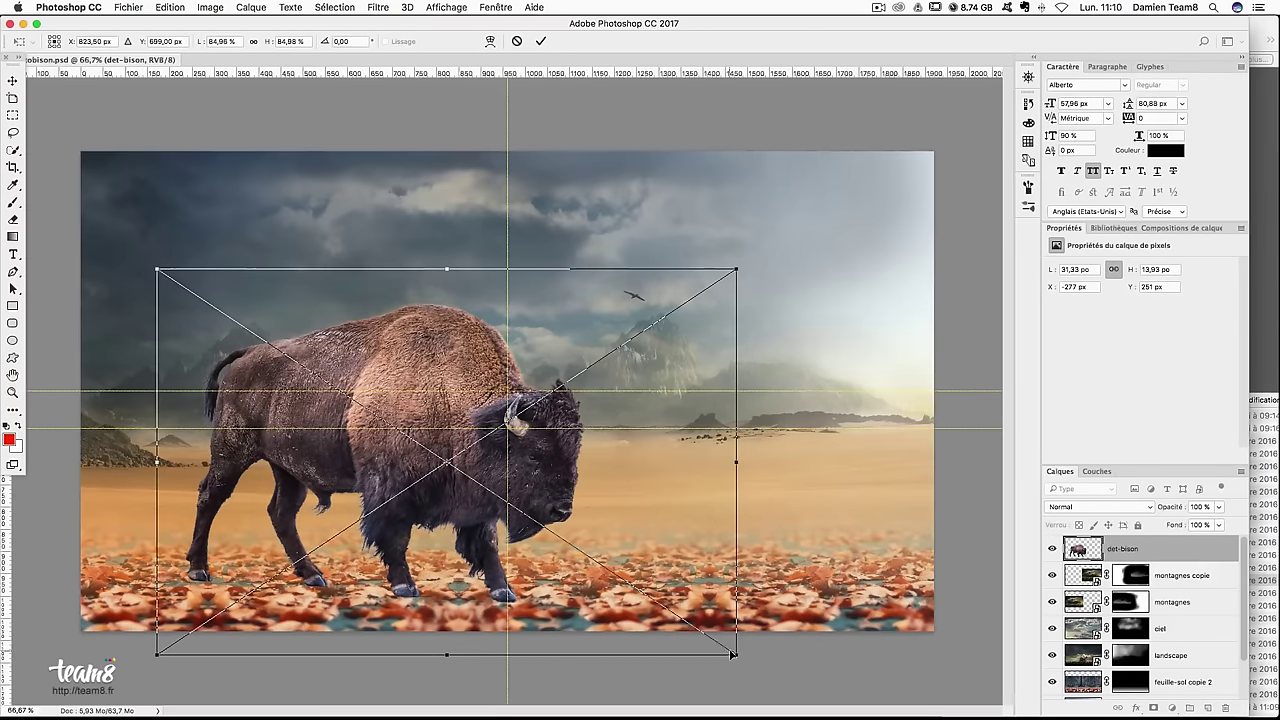
drag(733, 650, 730, 647)
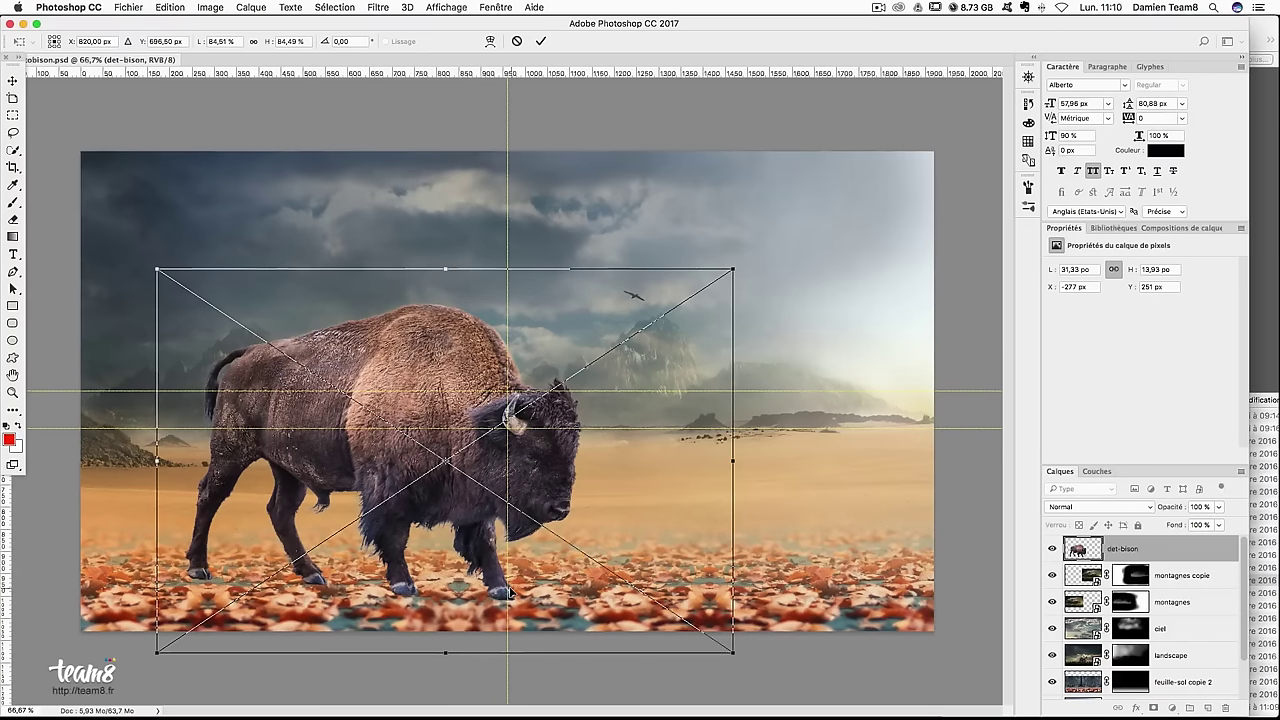
drag(508, 592, 510, 594)
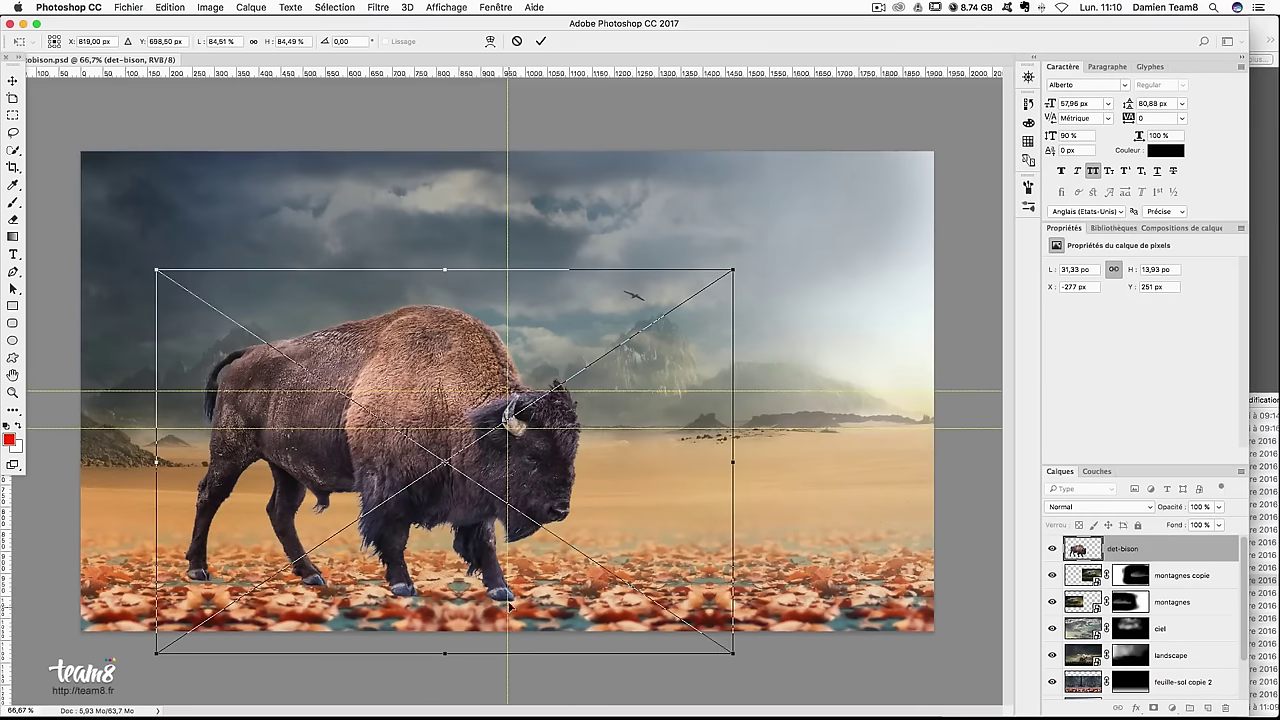
key(Down)
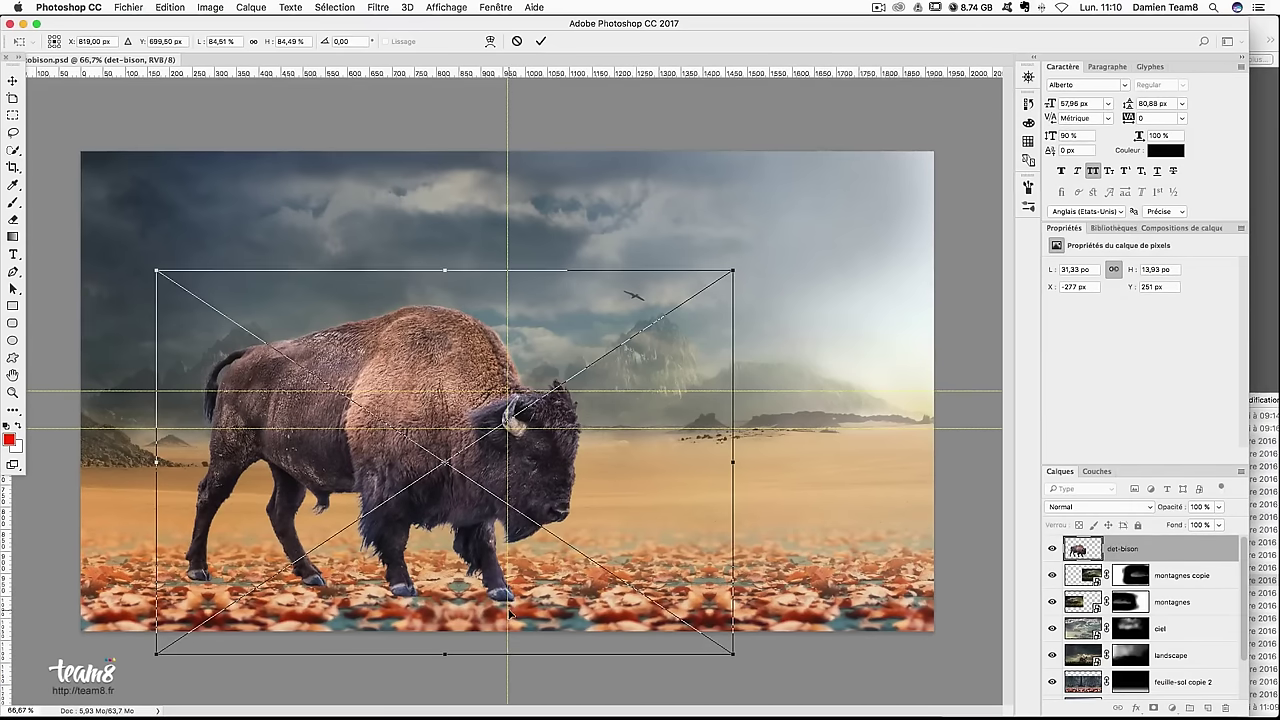
key(Down)
key(Down)
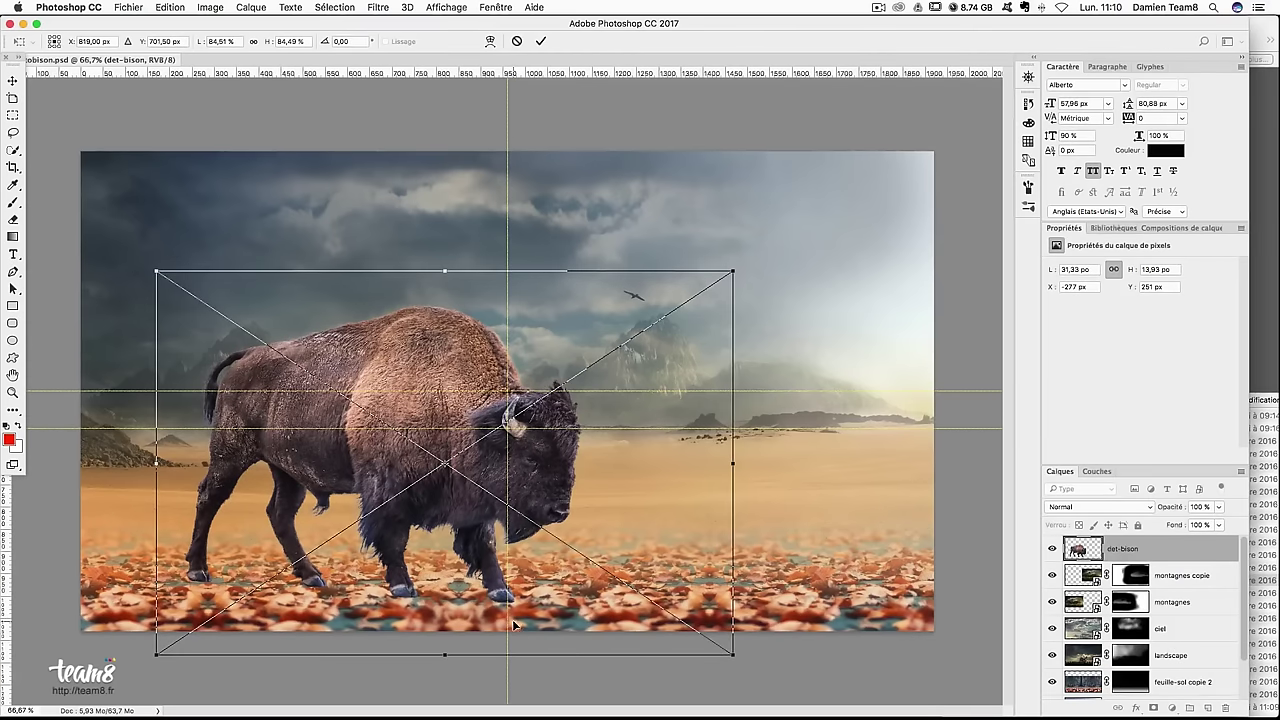
key(Return)
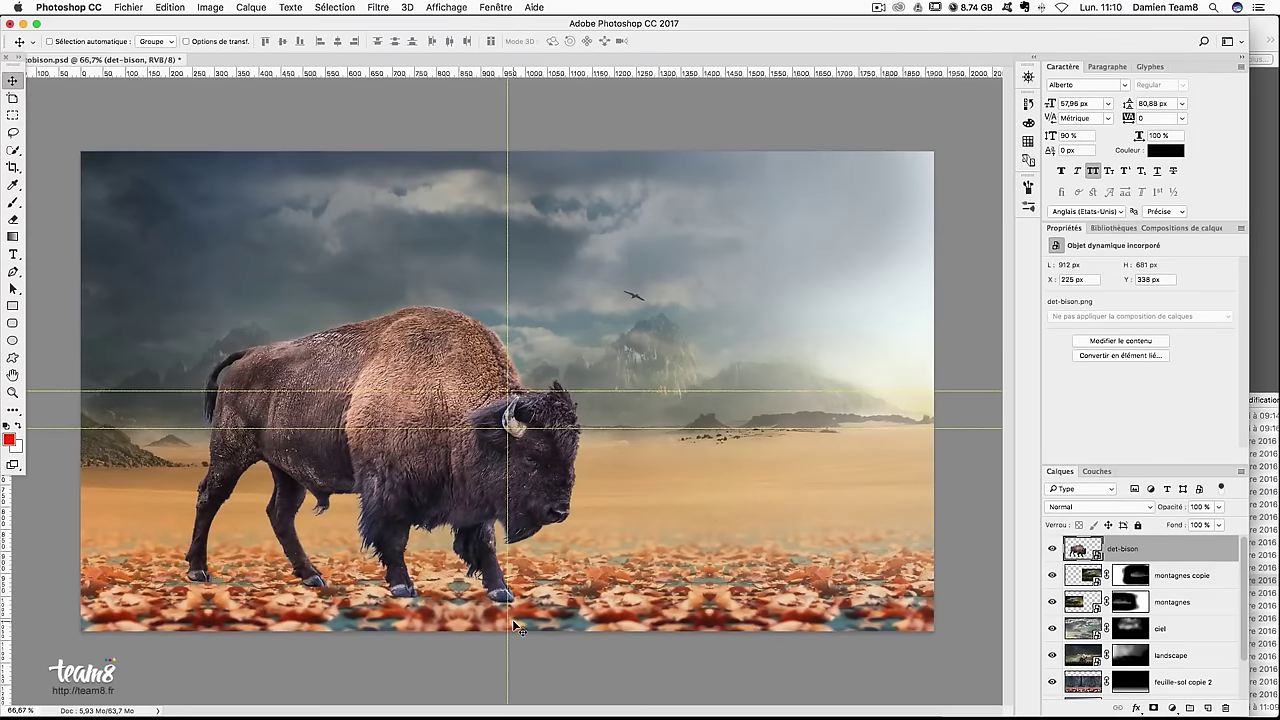
key(Up)
key(Up)
key(Up)
key(Up)
key(Up)
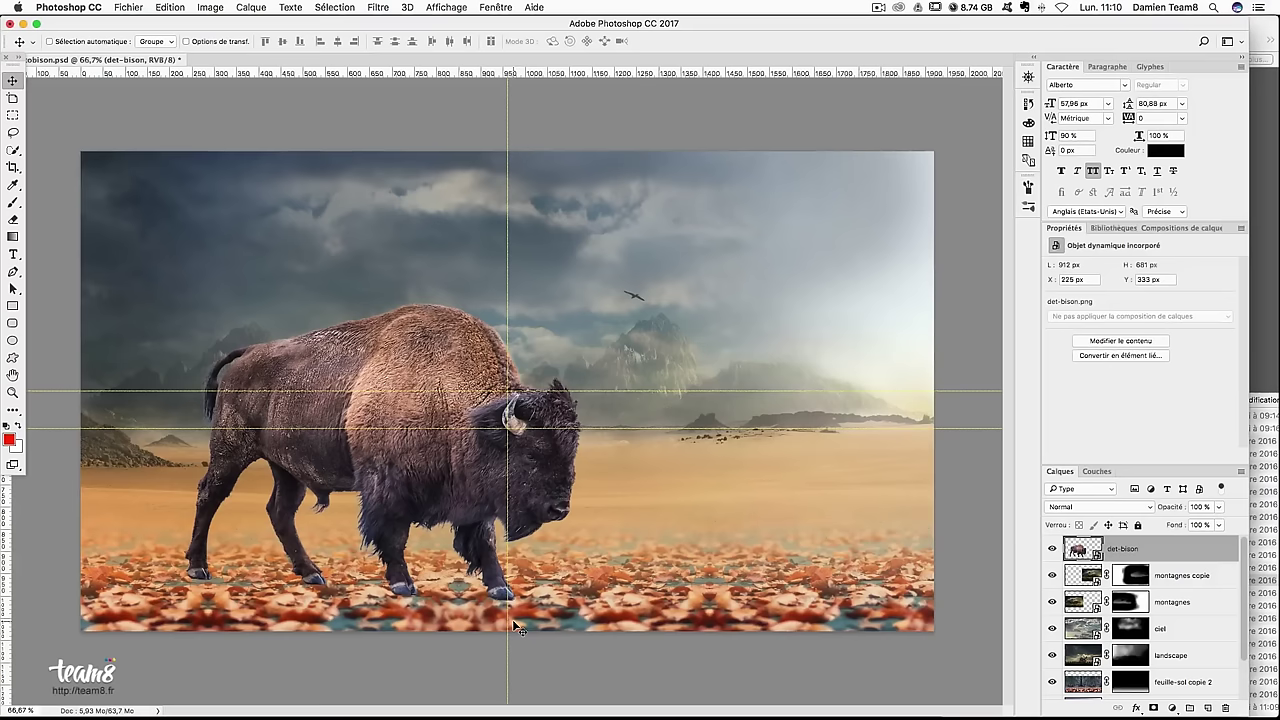
Open det-bison.png from Finder as its own document in Adobe Photoshop CC 2017
click(1275, 516)
right_click(1124, 585)
mouse_move(959, 462)
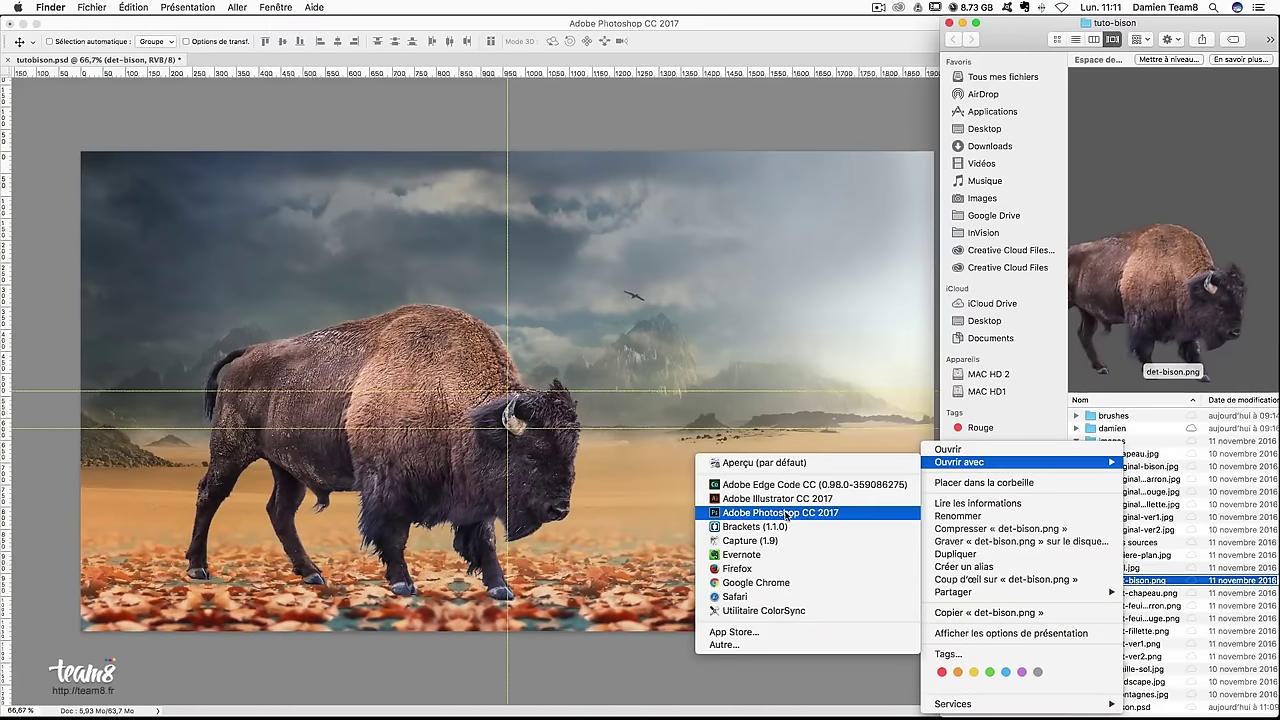
click(785, 513)
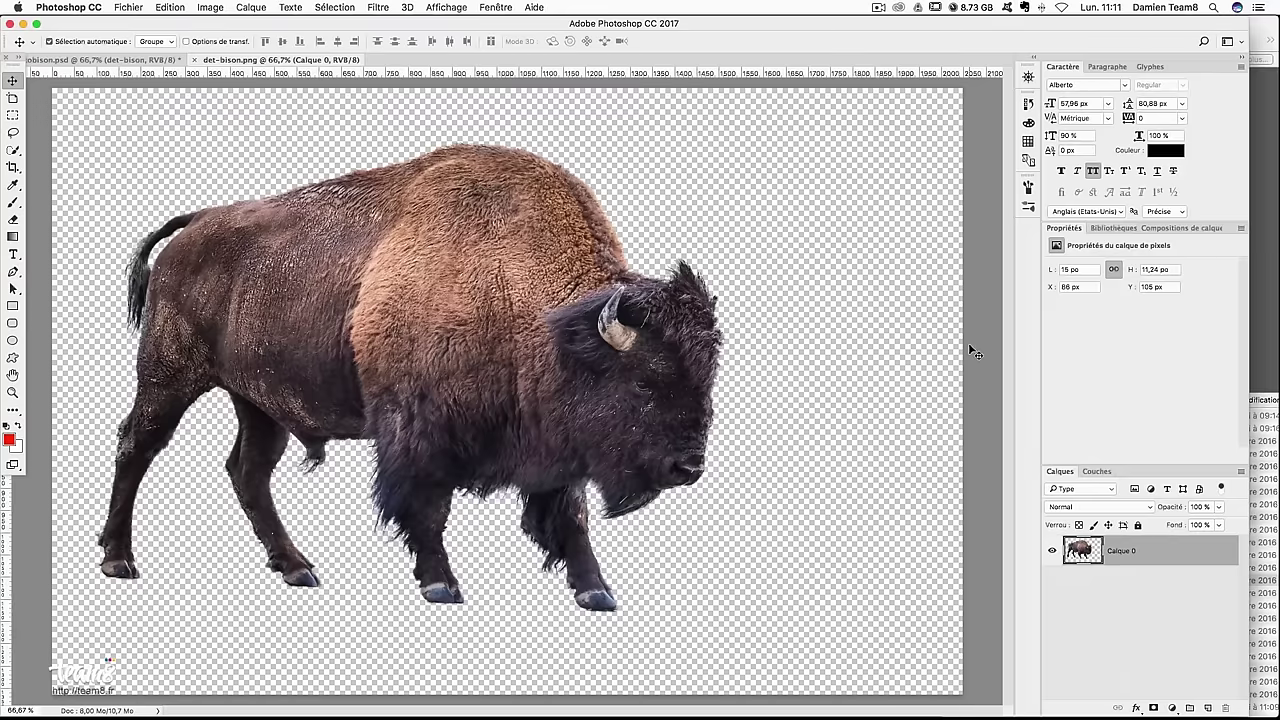
Zoom in on det-bison.png, Quick Select the bison's horn up to its tip, and copy it
key(ctrl+plus)
key(ctrl+plus)
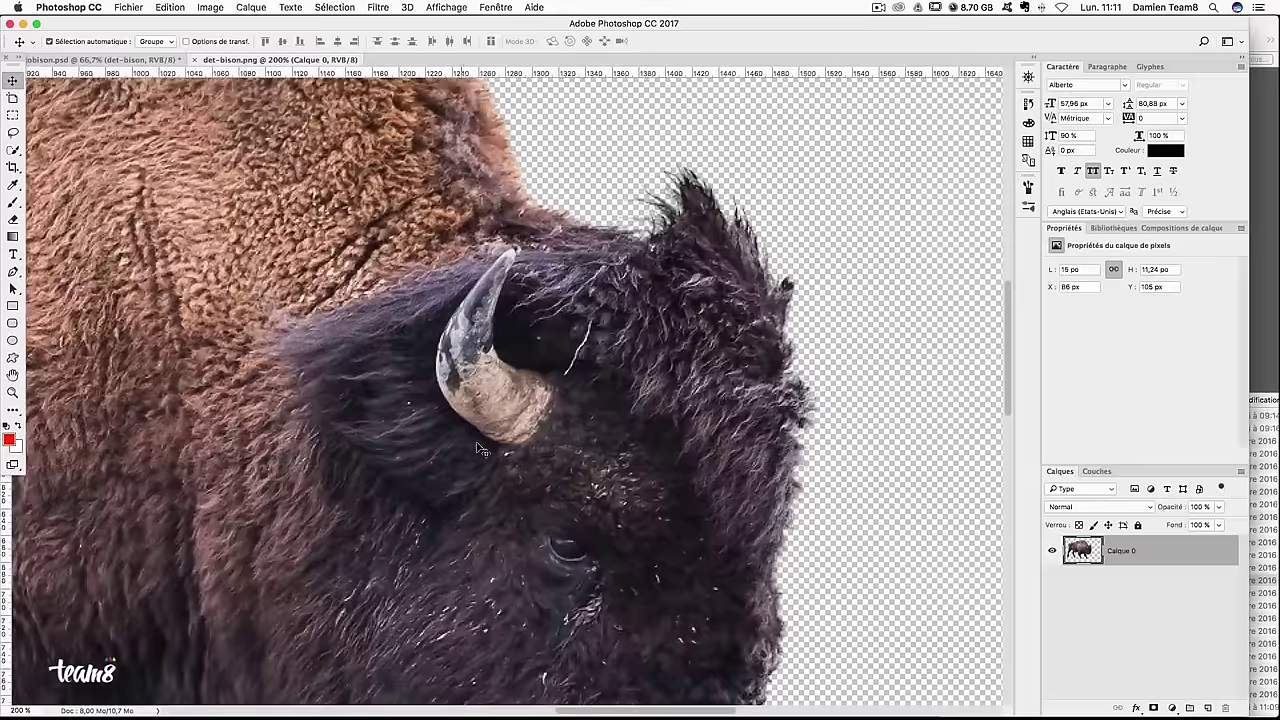
key(ctrl+plus)
click(13, 150)
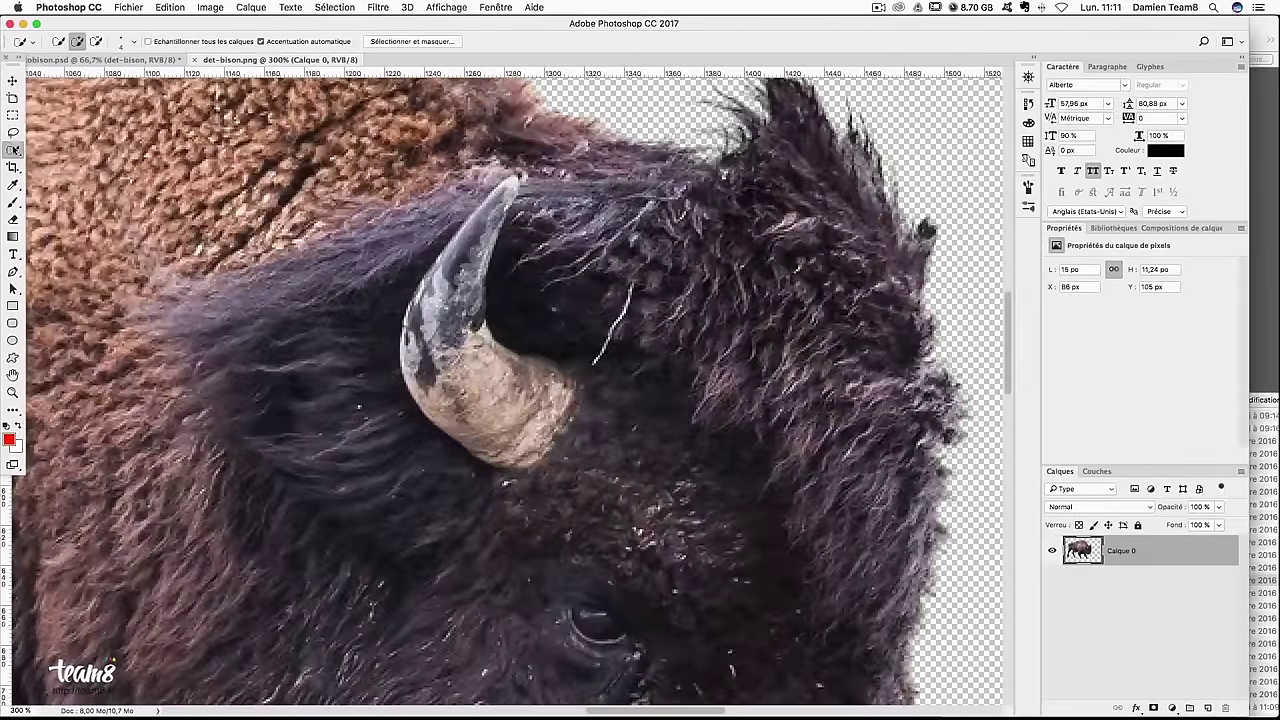
drag(531, 407, 464, 281)
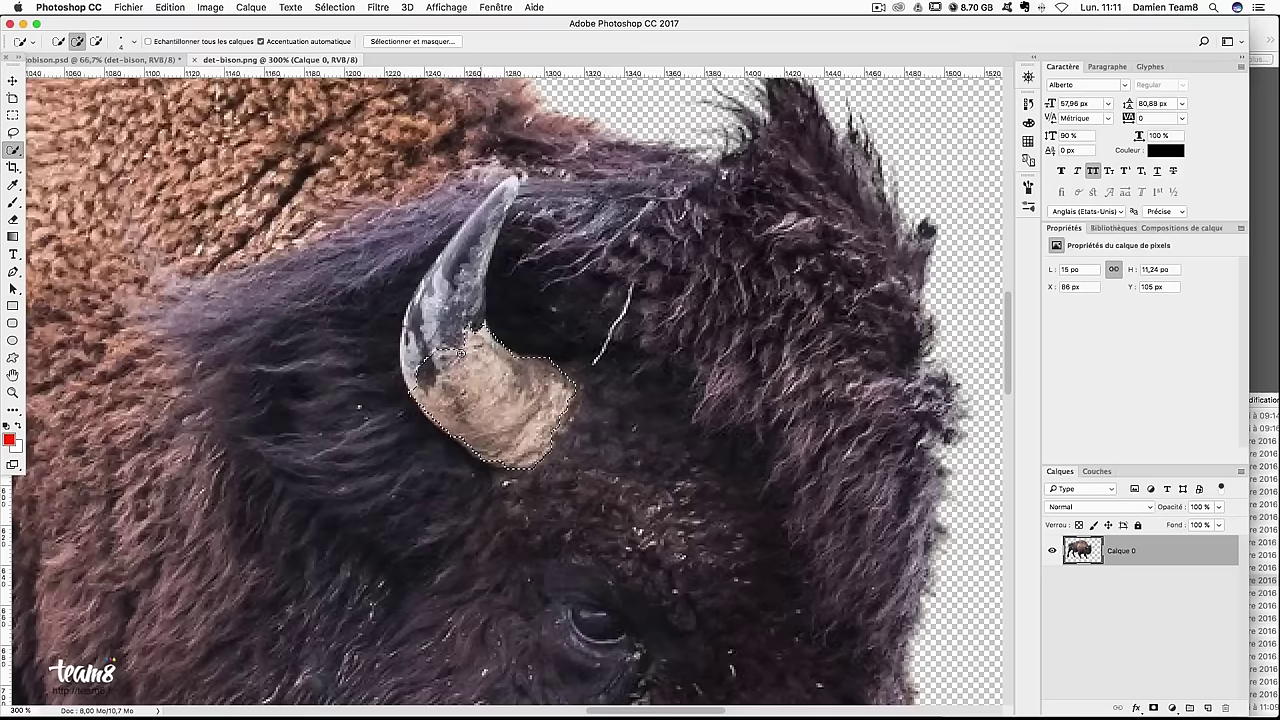
drag(505, 187, 511, 181)
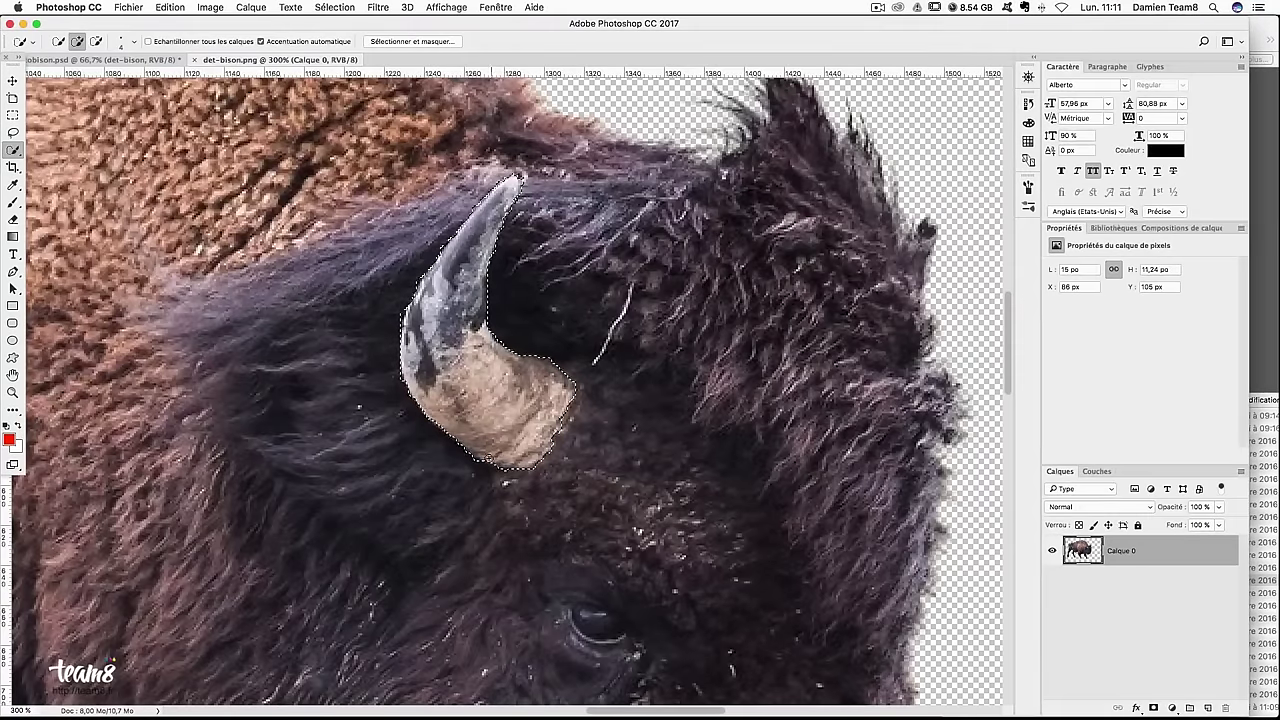
key(ctrl+z)
Paste the horn into the bison composition and move it over the original horn at 200% zoom
click(100, 59)
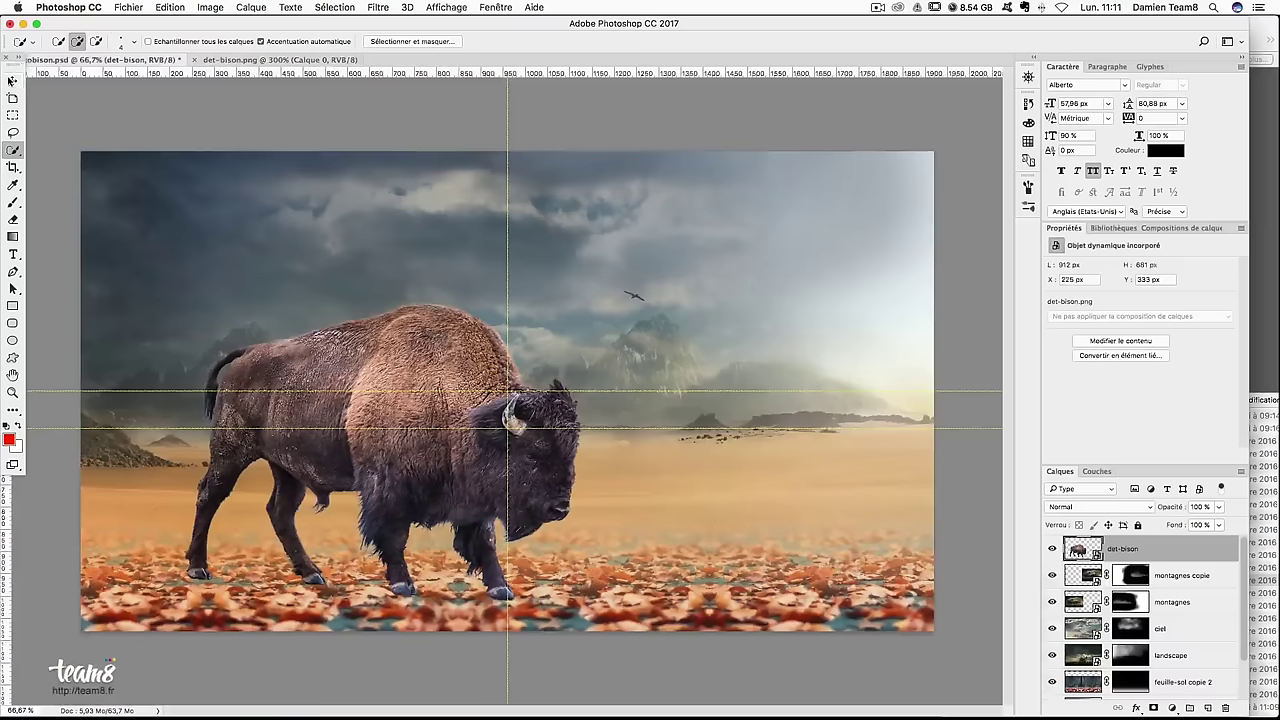
click(13, 80)
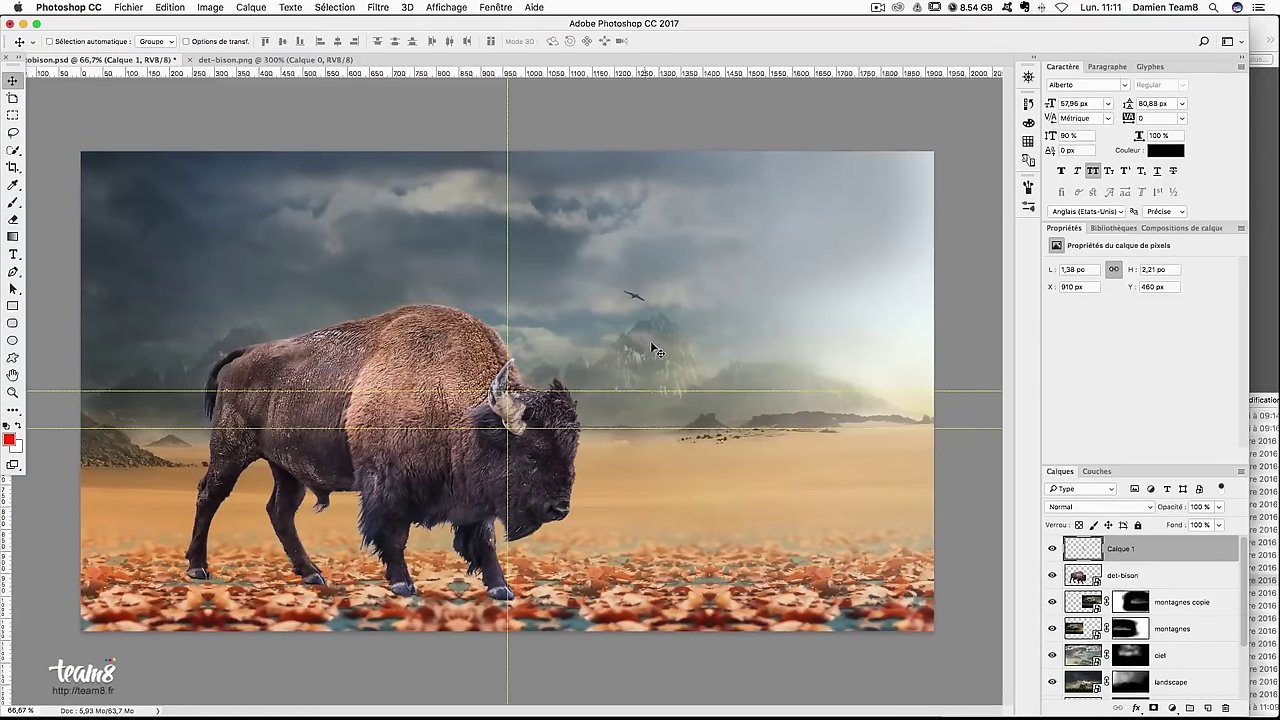
key(super+plus)
key(super+plus)
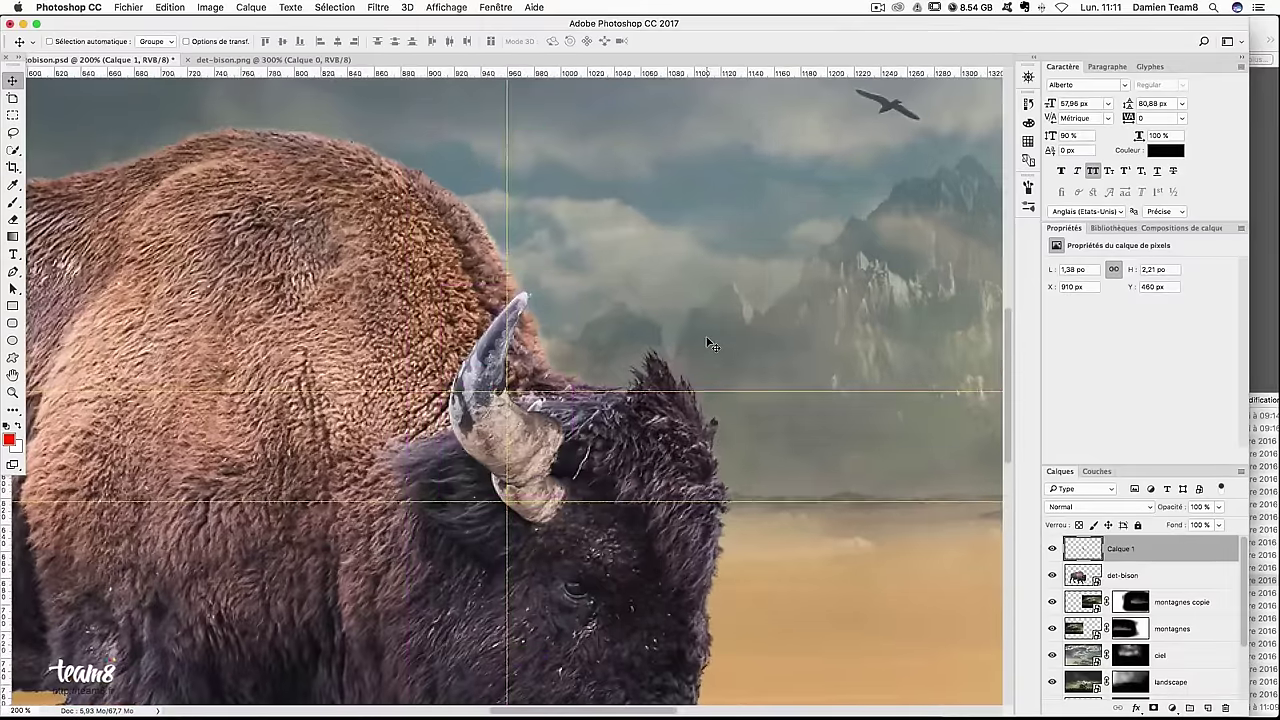
drag(704, 323, 687, 346)
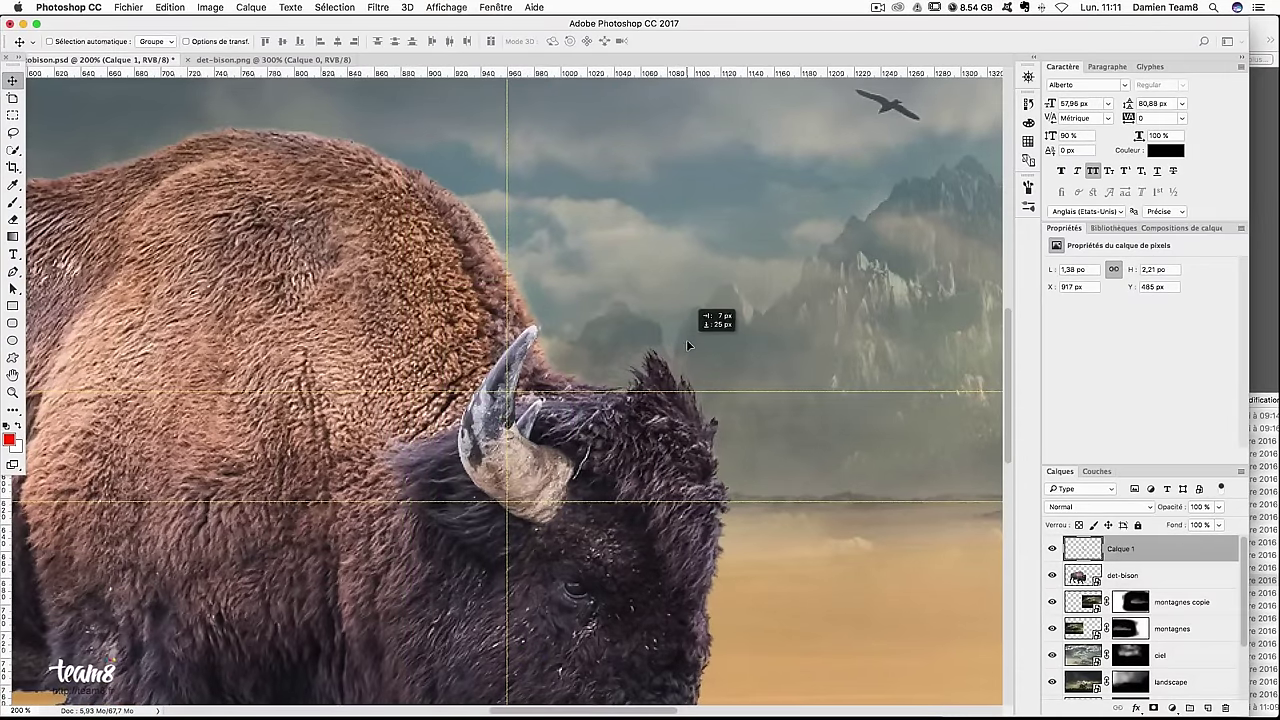
drag(716, 350, 665, 395)
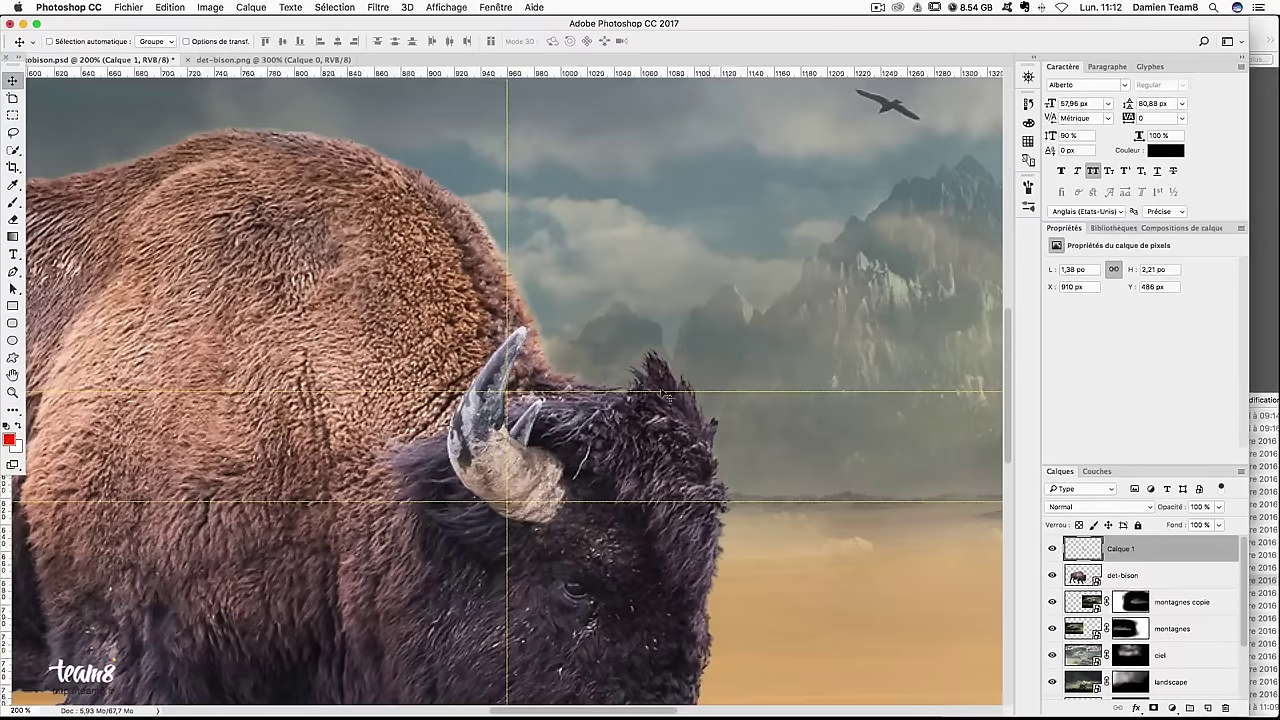
drag(684, 332, 690, 342)
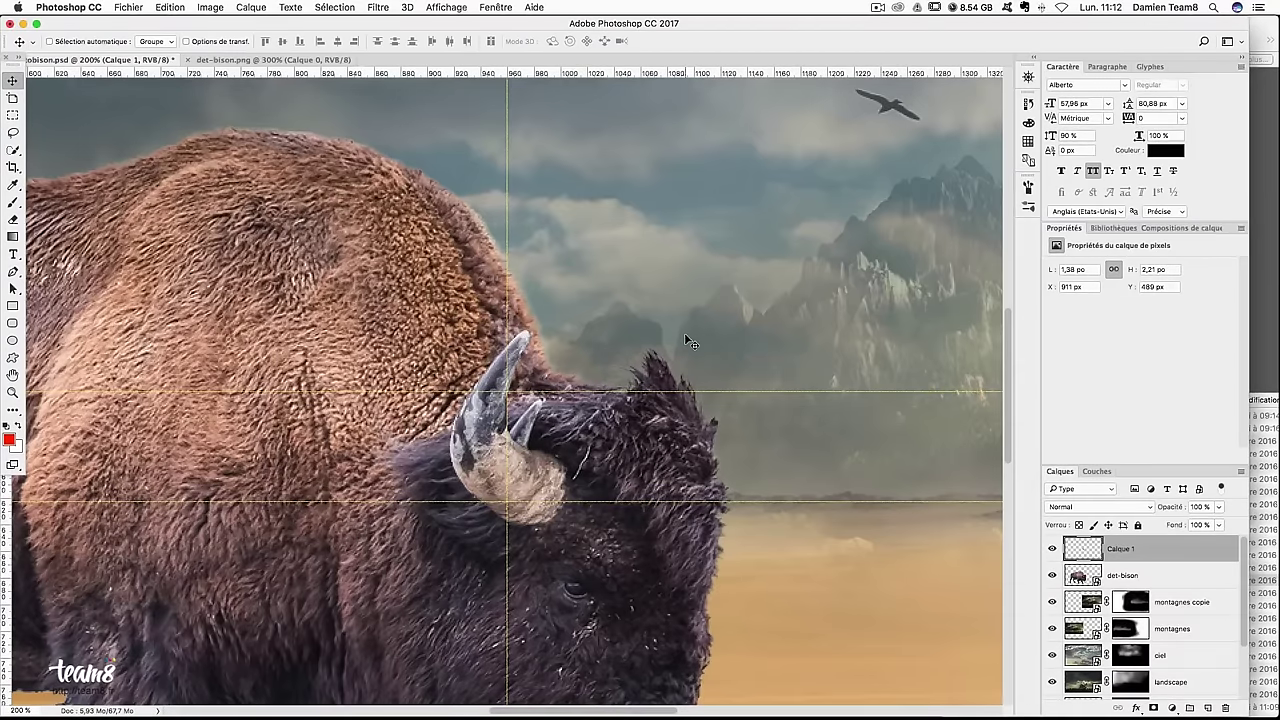
key(ctrl)
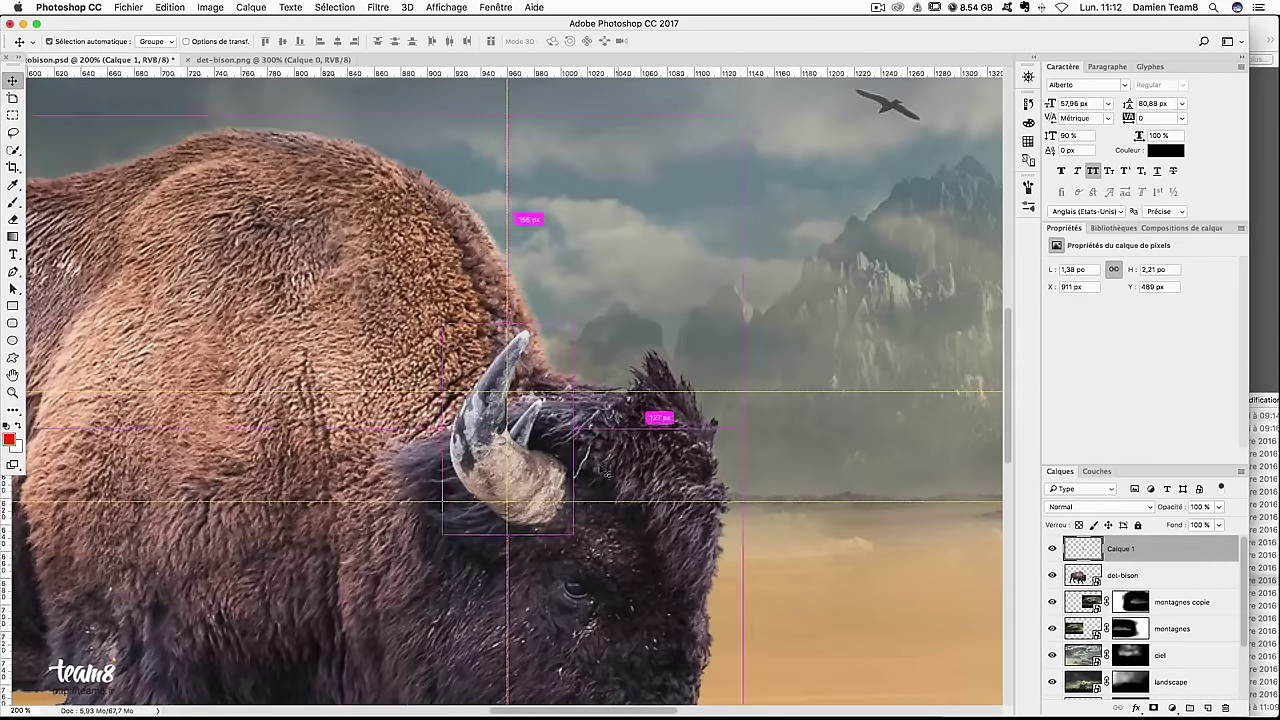
key(ctrl+t)
Warp the pasted horn so it curves naturally over the bison's head
right_click(538, 485)
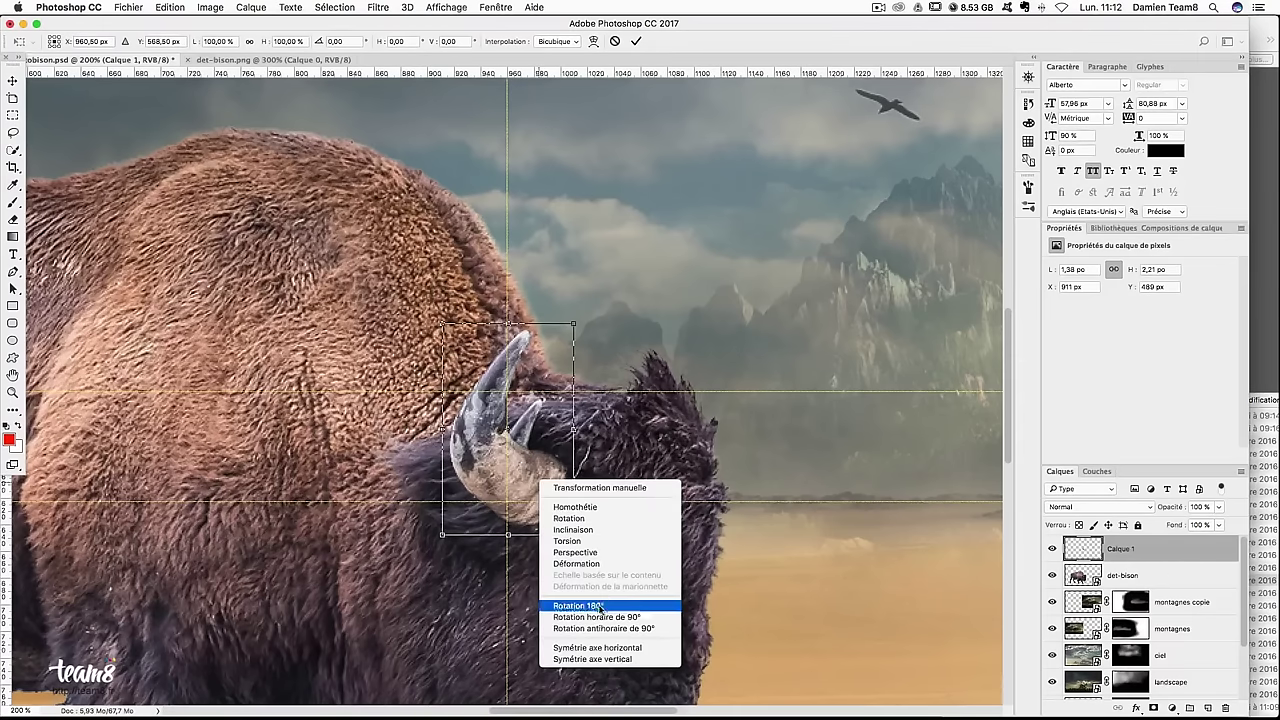
click(570, 563)
drag(574, 535, 580, 530)
drag(574, 450, 573, 480)
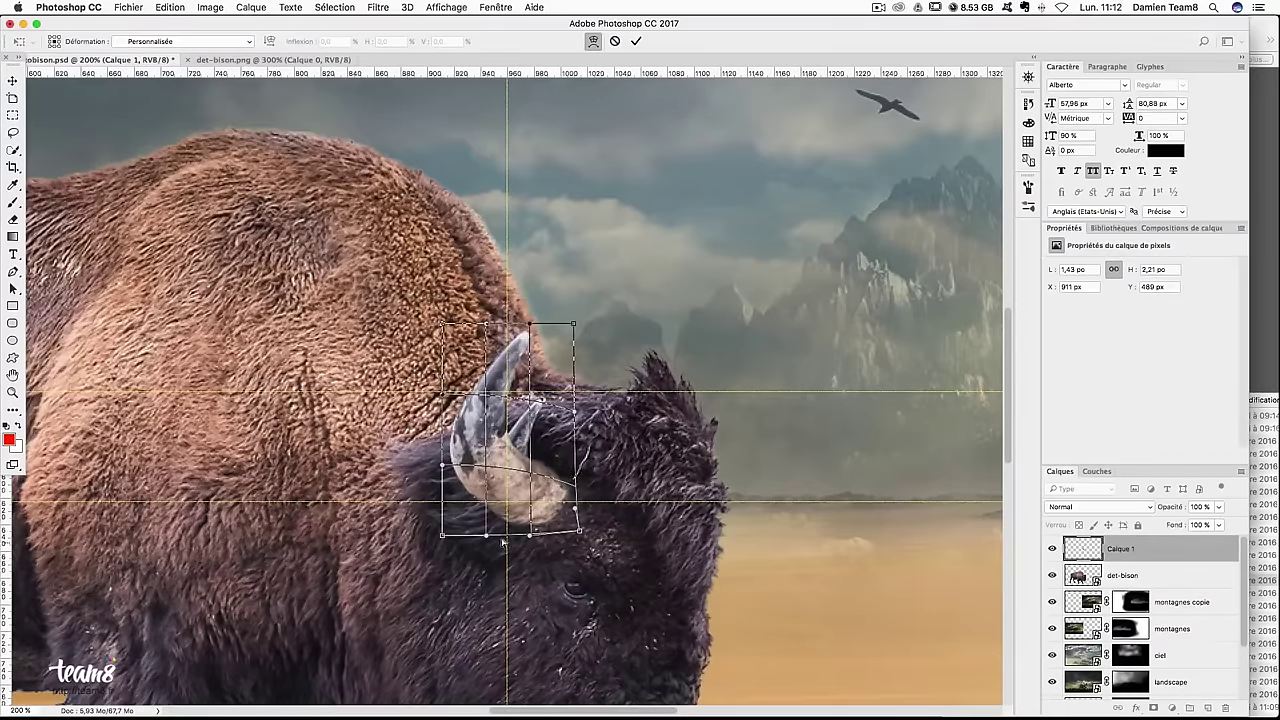
mouse_move(478, 505)
mouse_down()
mouse_move(549, 546)
mouse_move(576, 527)
mouse_up()
drag(530, 450, 544, 468)
drag(530, 323, 489, 321)
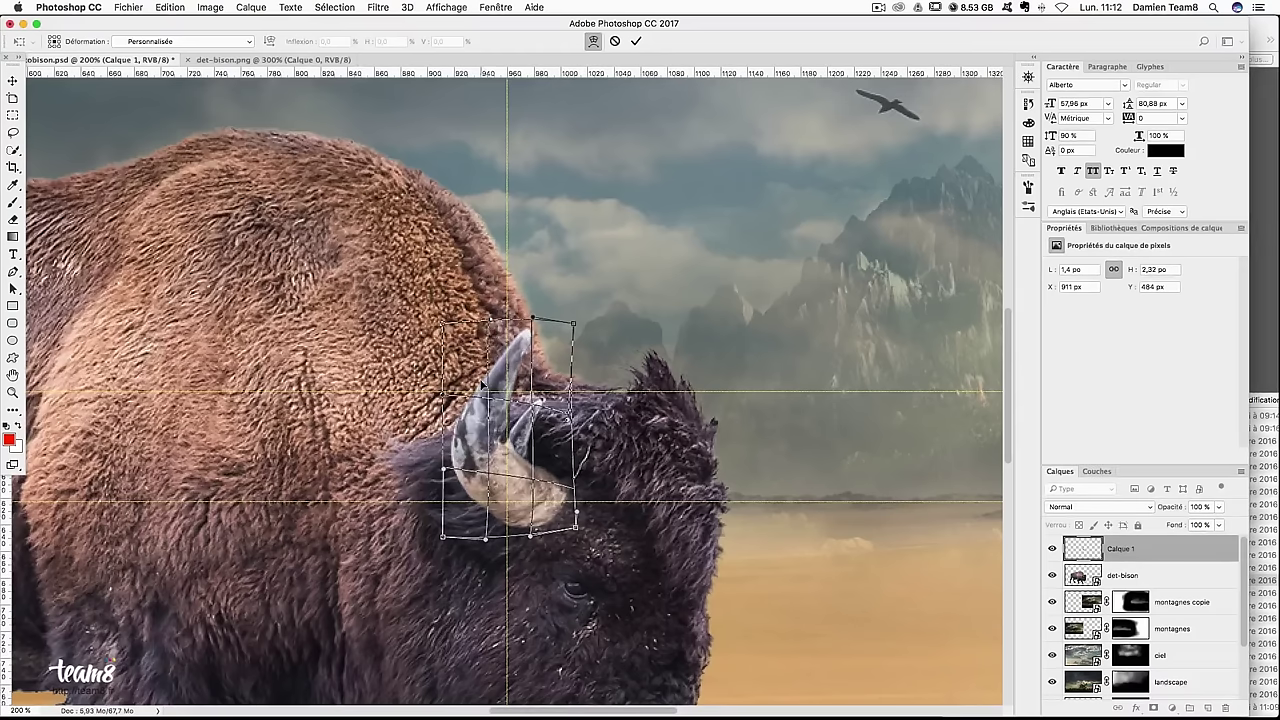
drag(575, 325, 577, 321)
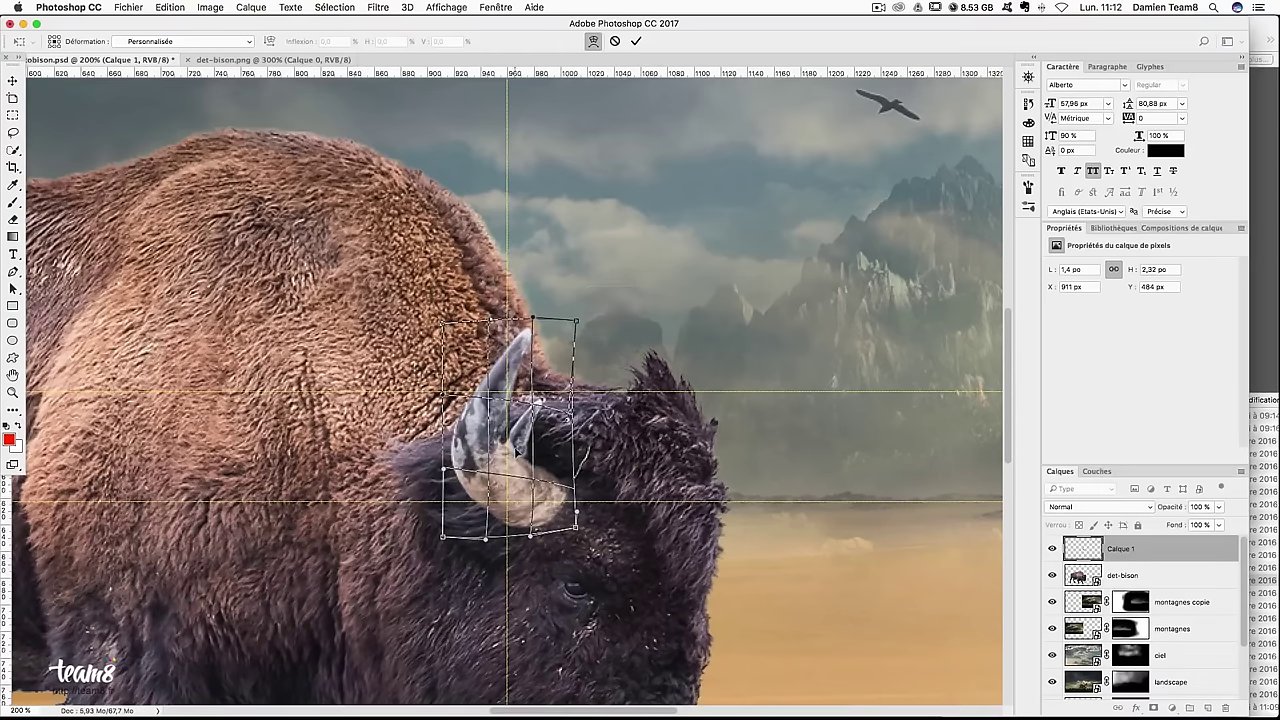
key(Return)
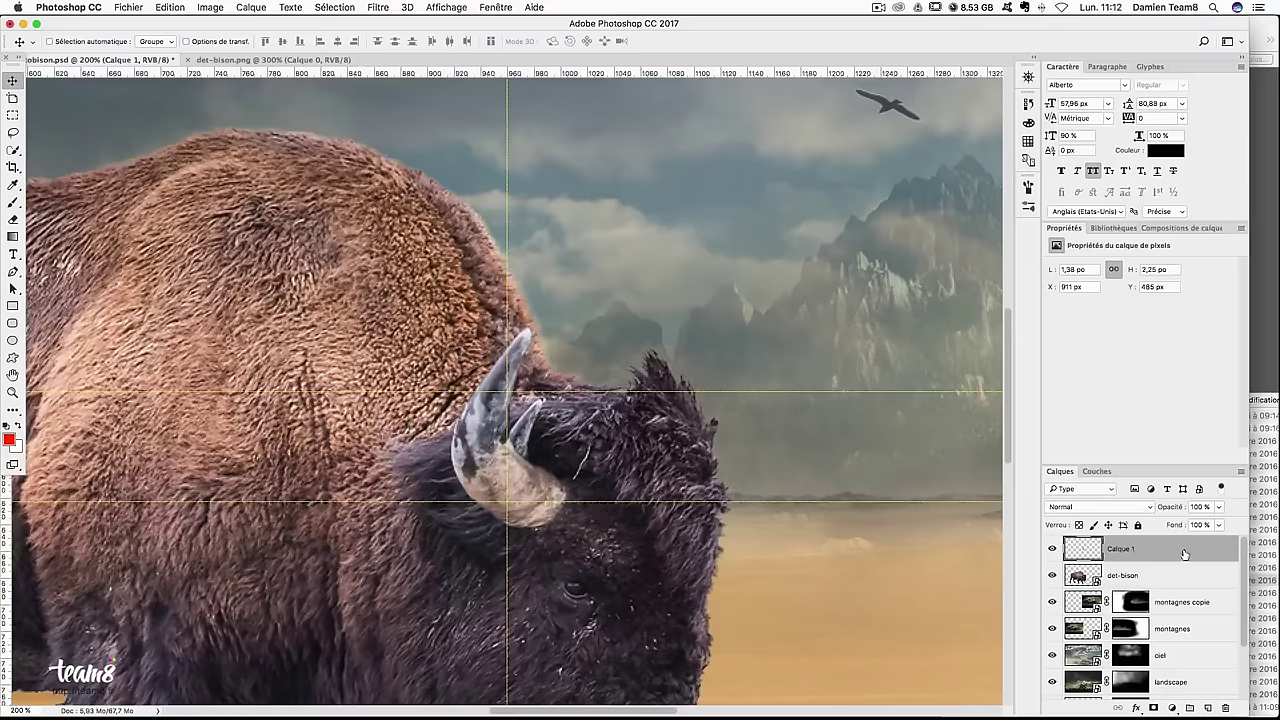
Toggle the new horn's visibility to compare, then rename its layer corne1
click(1057, 550)
click(1056, 550)
click(1055, 550)
click(1055, 550)
click(1055, 550)
click(1055, 550)
click(1055, 550)
click(1055, 550)
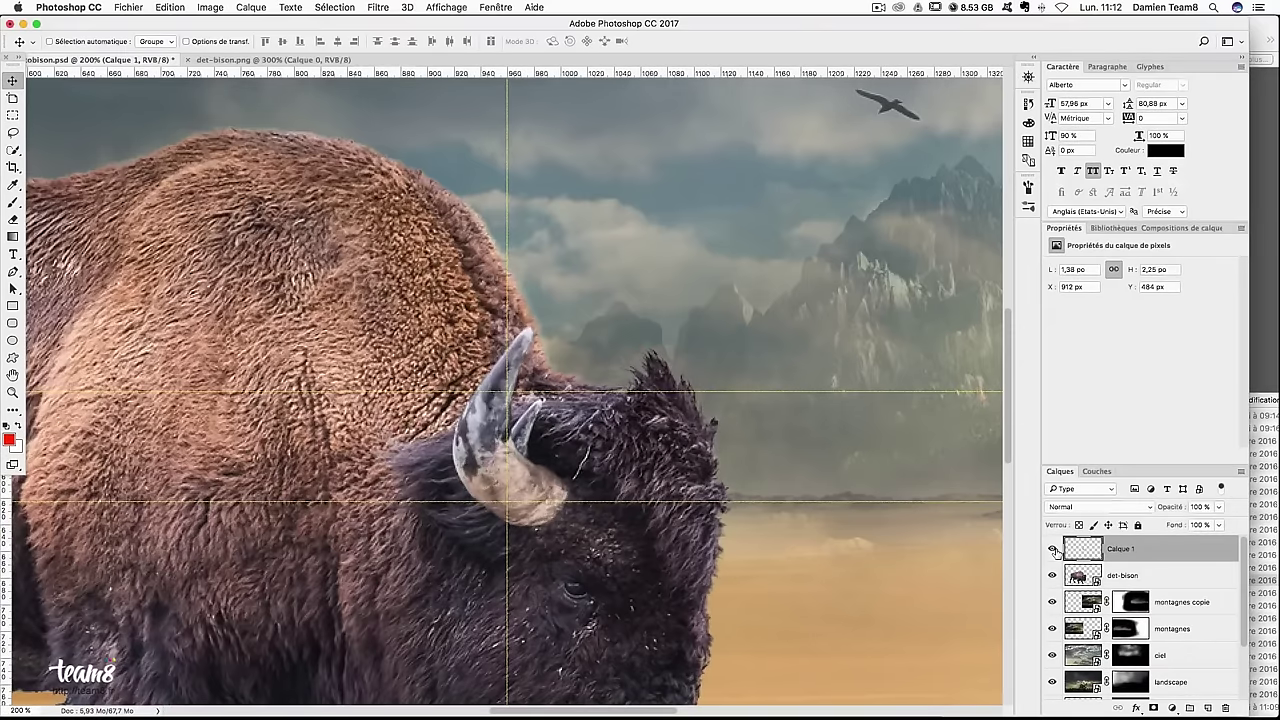
text(corne1)
key(Return)
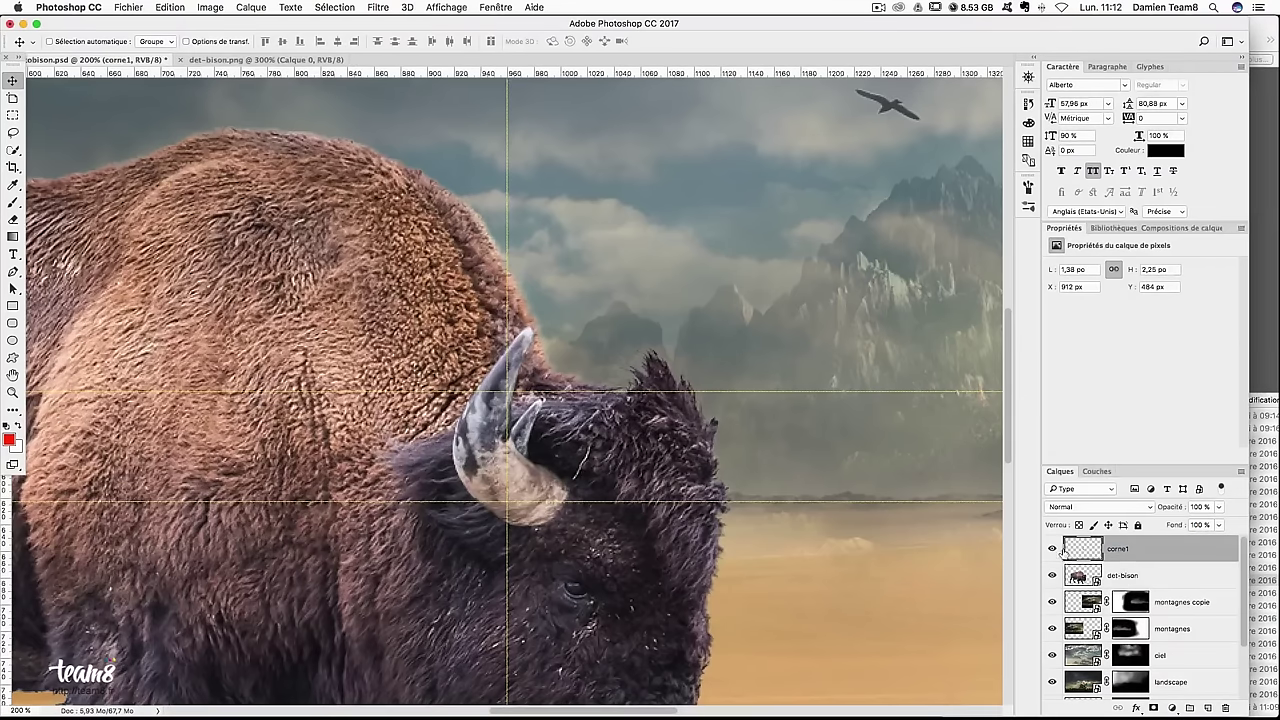
Rasterize the det-bison smart object layer with the corne1 horn hidden
click(1053, 549)
click(1195, 577)
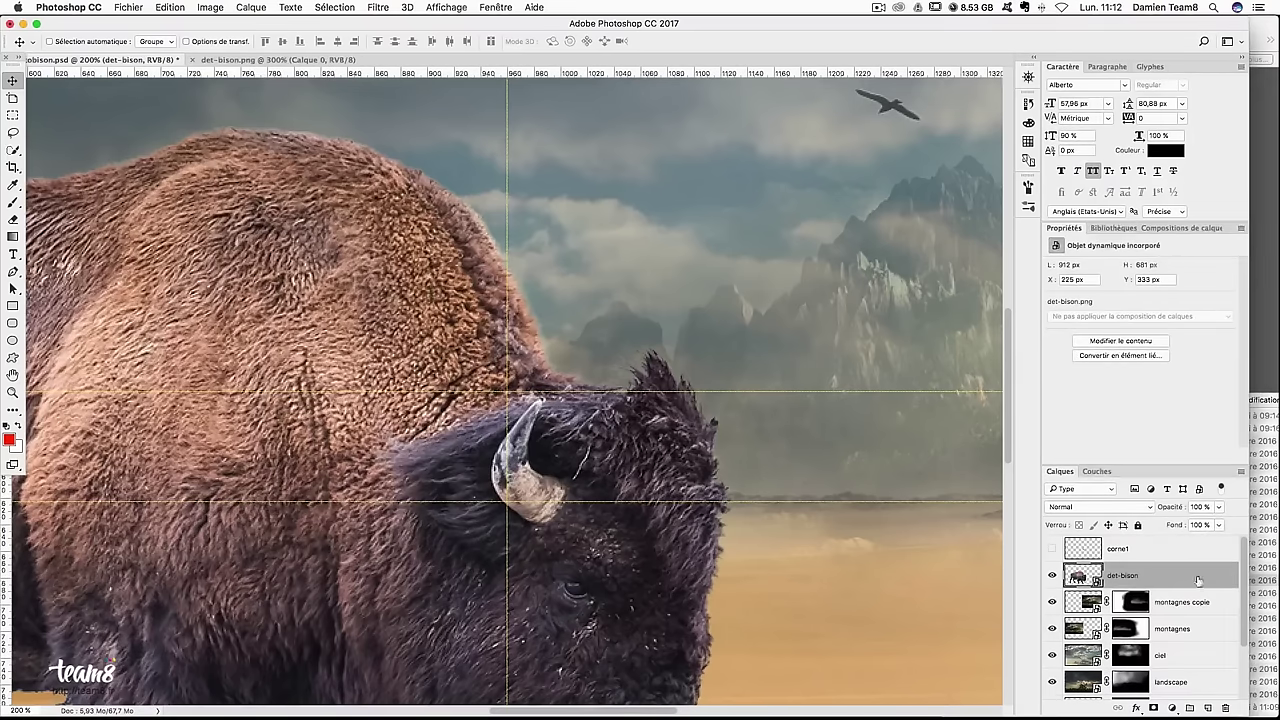
right_click(1198, 578)
click(994, 368)
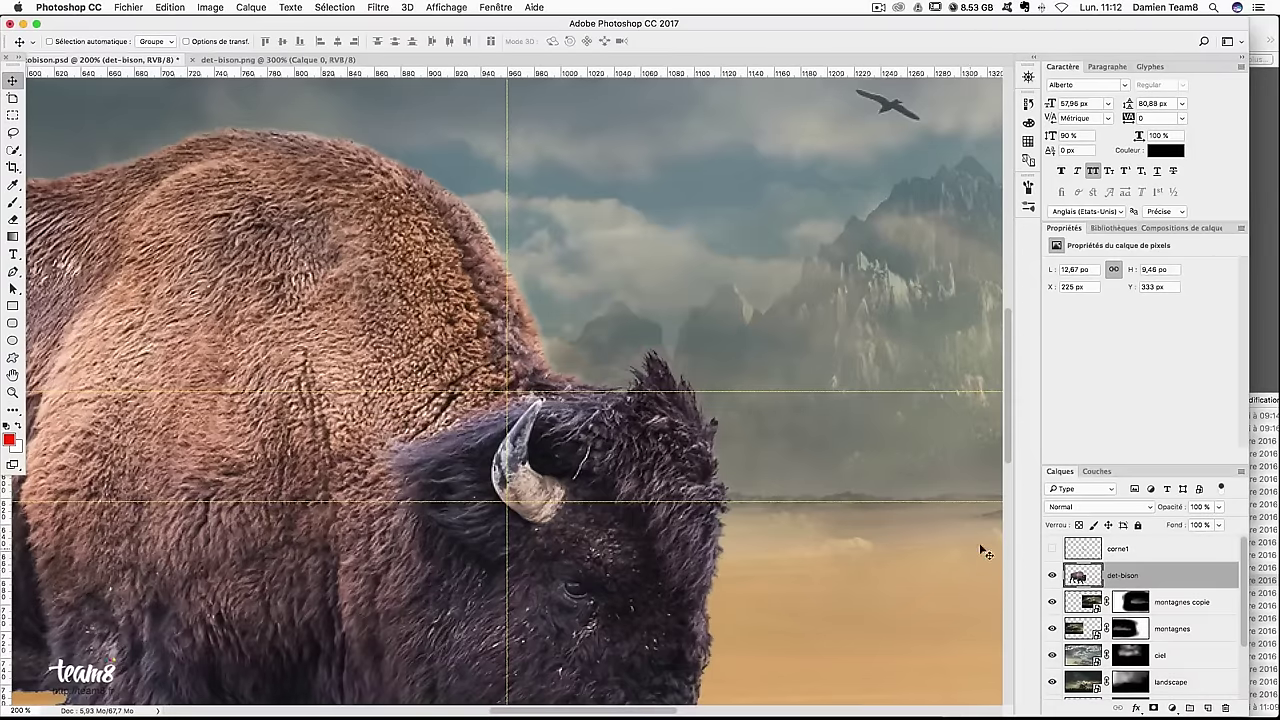
click(1052, 548)
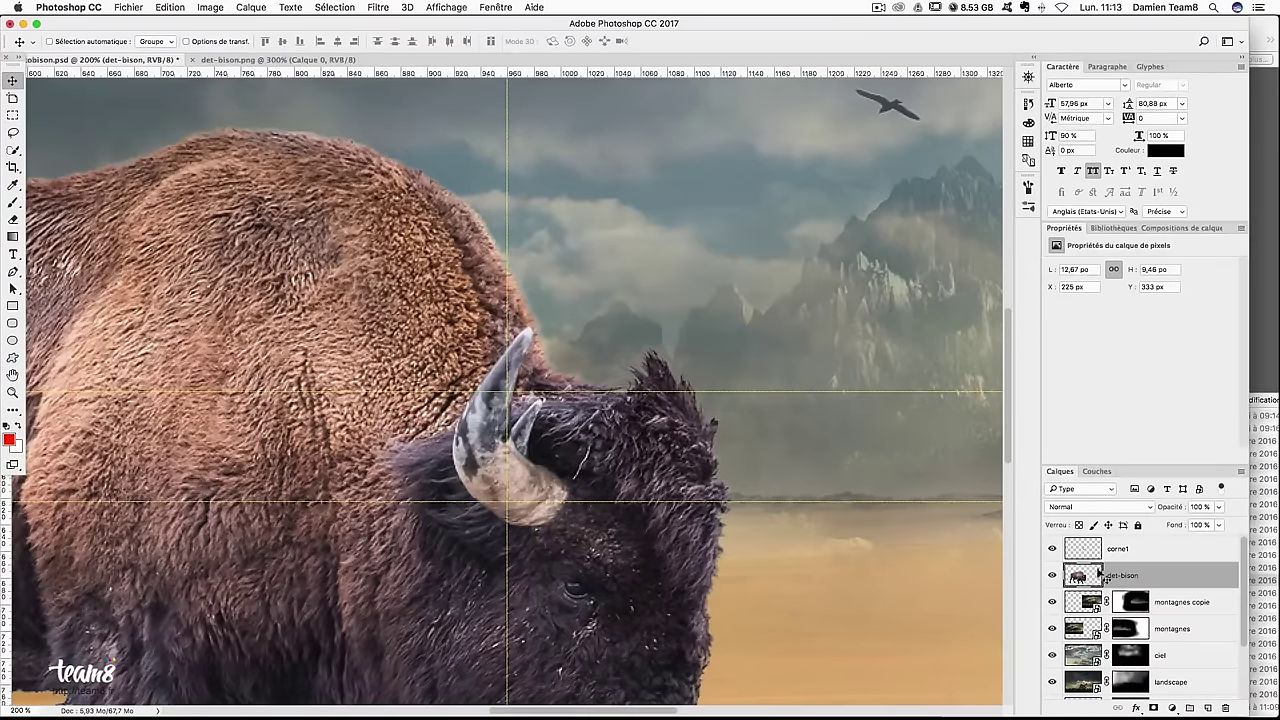
click(1053, 549)
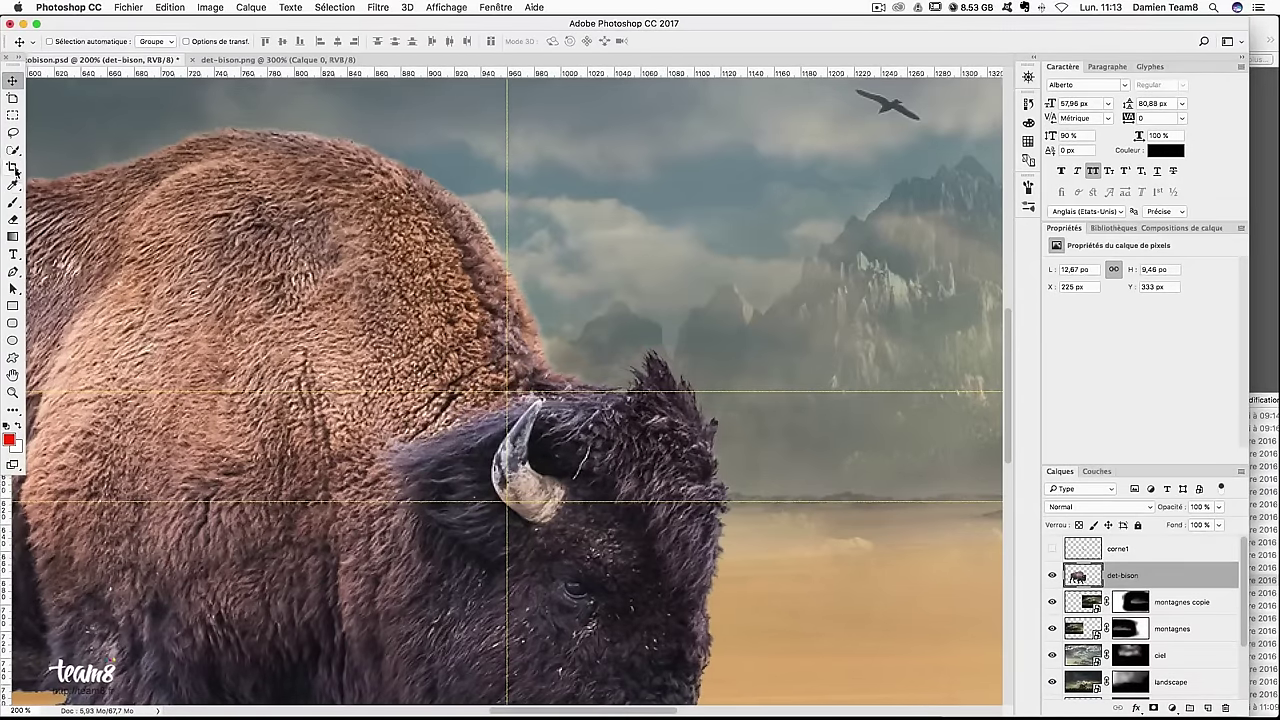
Clone bison hair over the original horn's edge and tip with the Clone Stamp tool
click(11, 411)
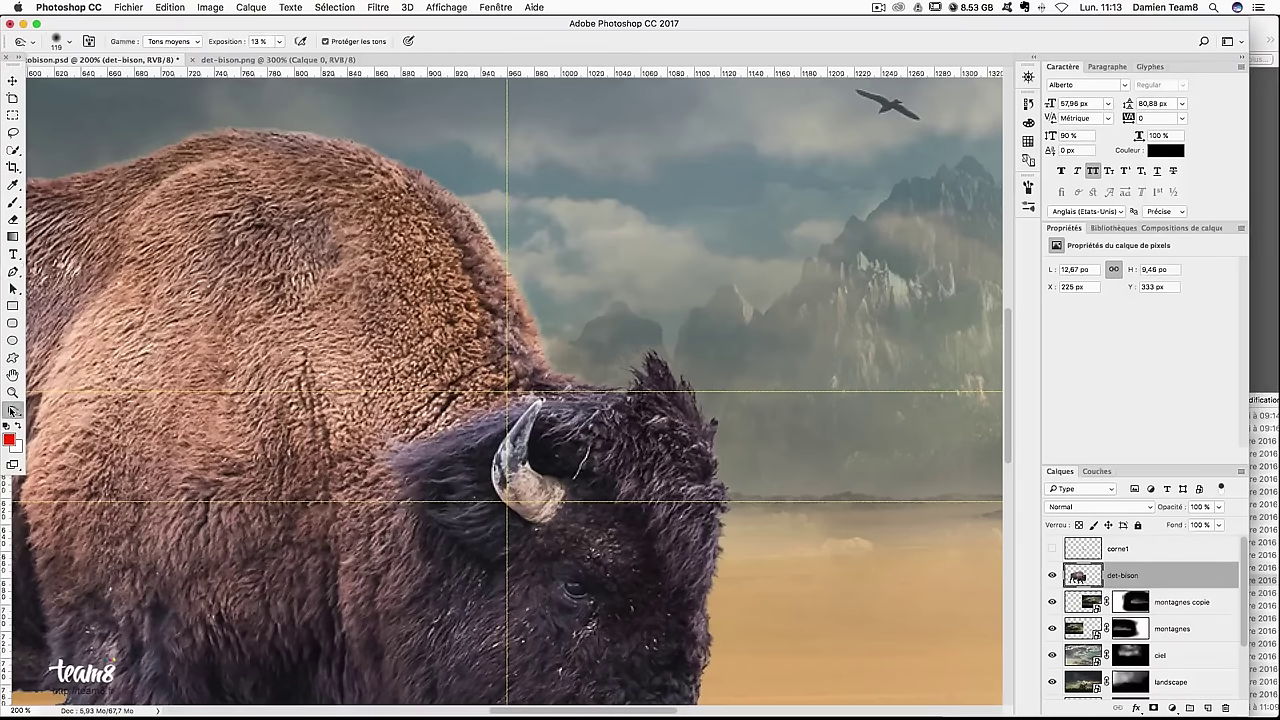
right_click(11, 411)
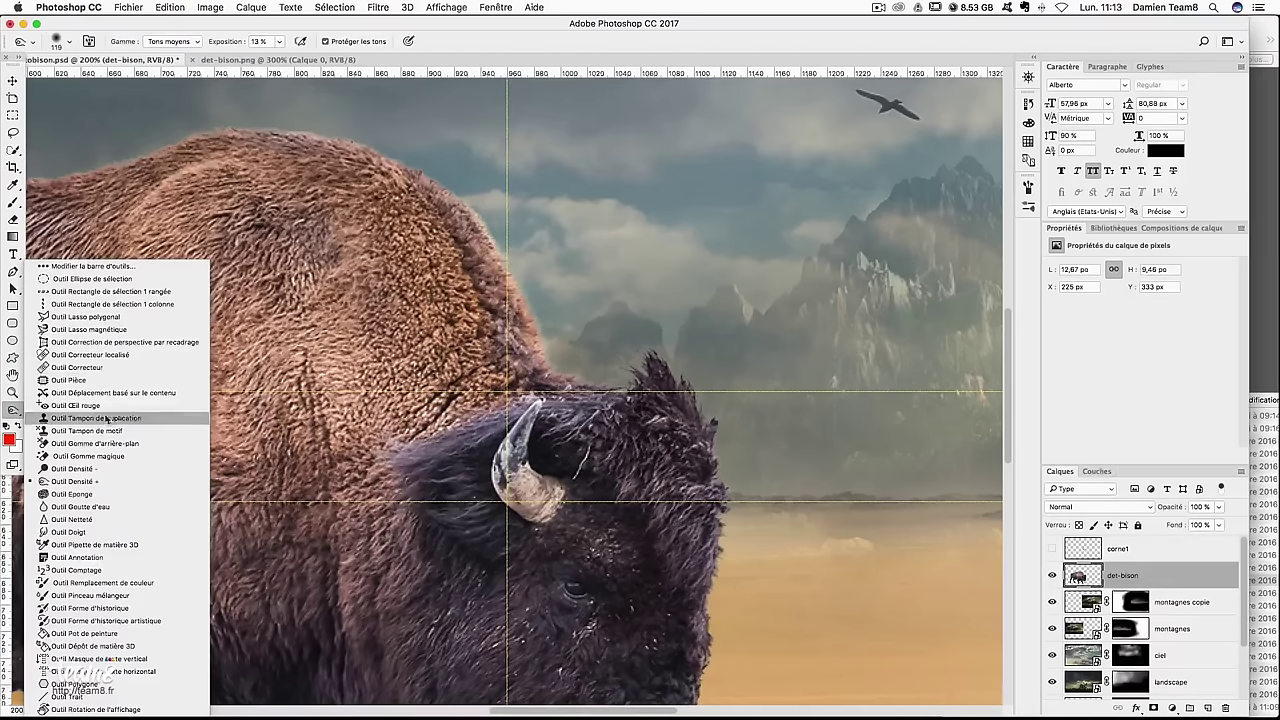
click(106, 418)
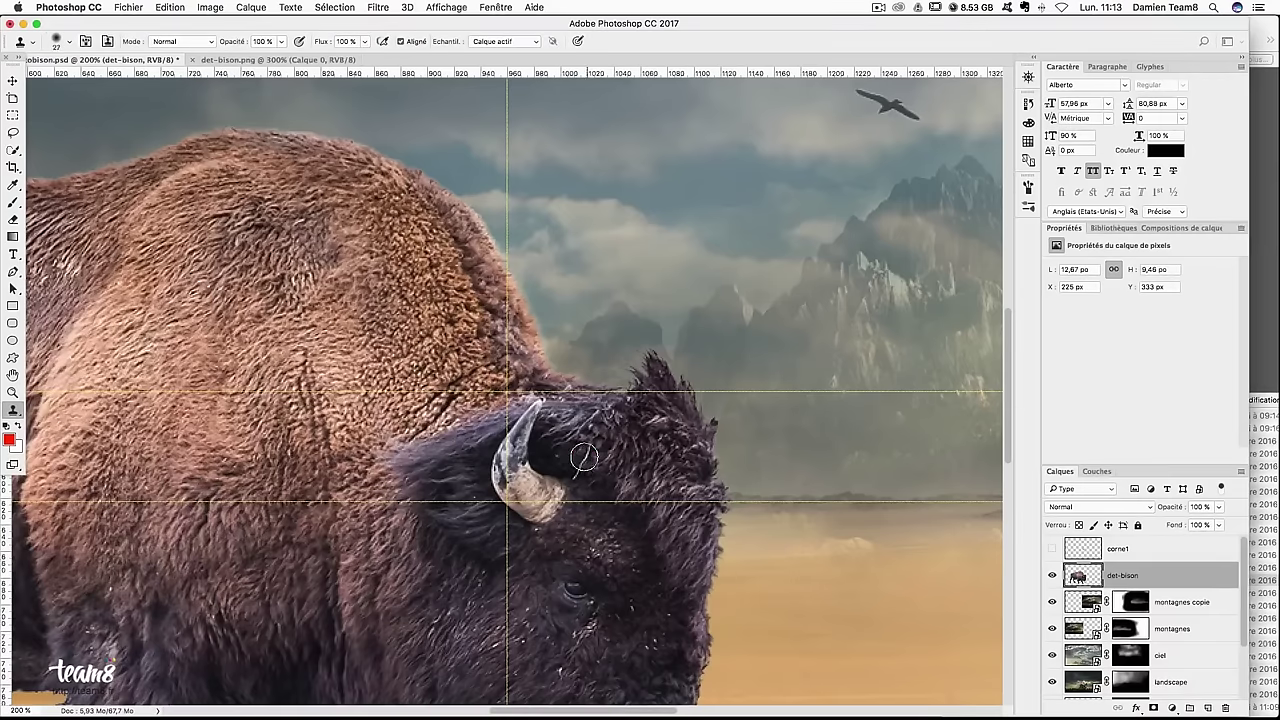
mouse_move(536, 430)
mouse_down()
mouse_move(535, 408)
mouse_move(525, 421)
mouse_move(560, 432)
mouse_move(518, 455)
mouse_up()
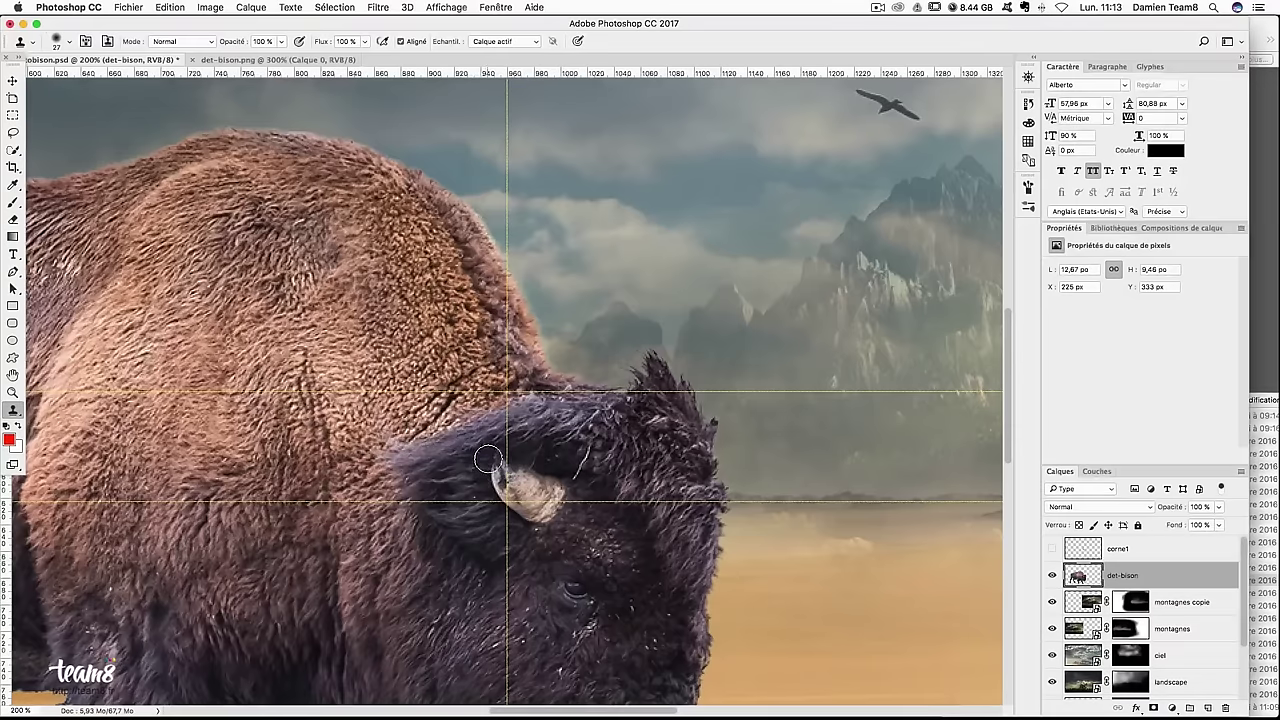
drag(488, 459, 499, 456)
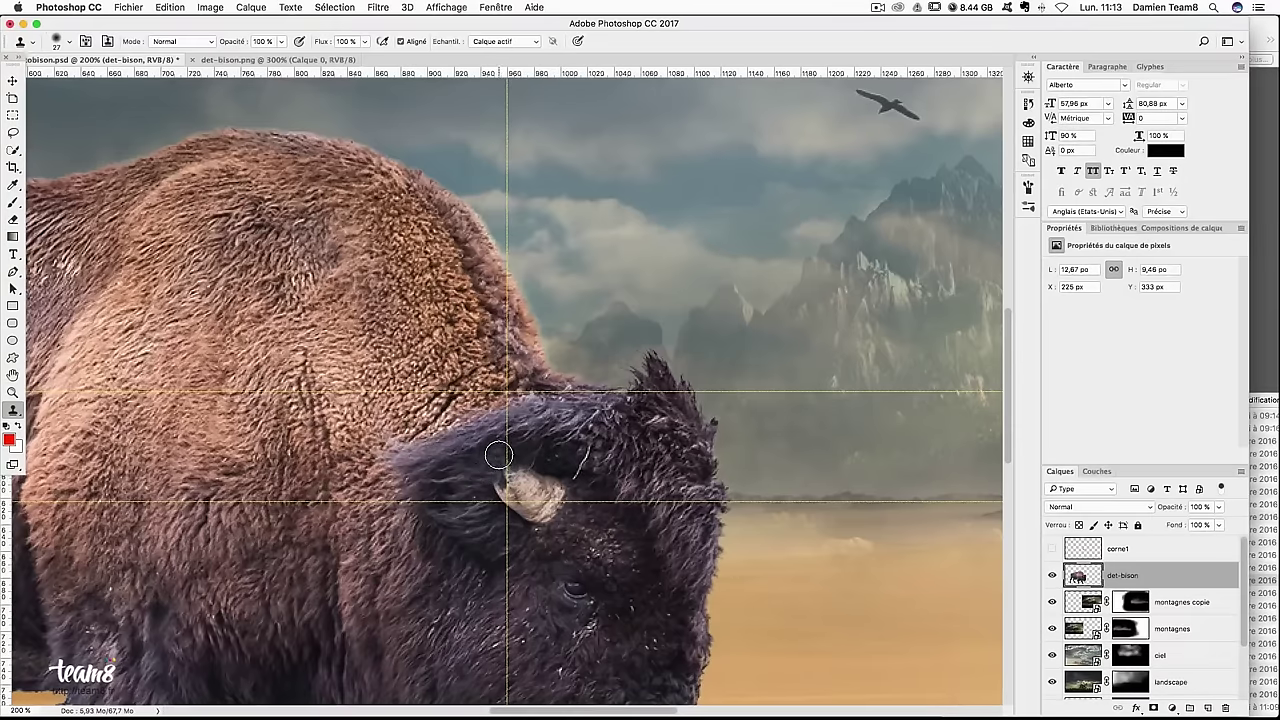
Toggle corne1 to check the retouch, leaving the new horn visible
click(1047, 548)
click(1047, 548)
click(1047, 548)
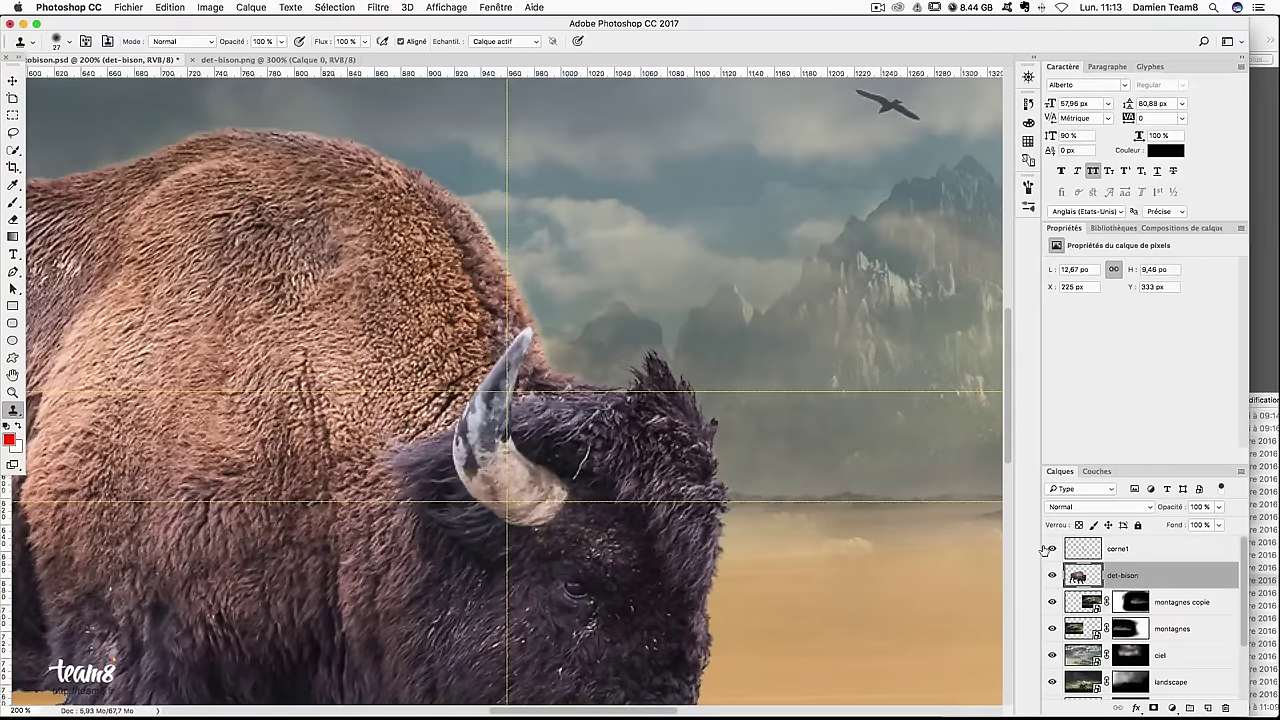
click(1047, 548)
click(1047, 548)
click(1047, 548)
click(1047, 548)
click(1047, 548)
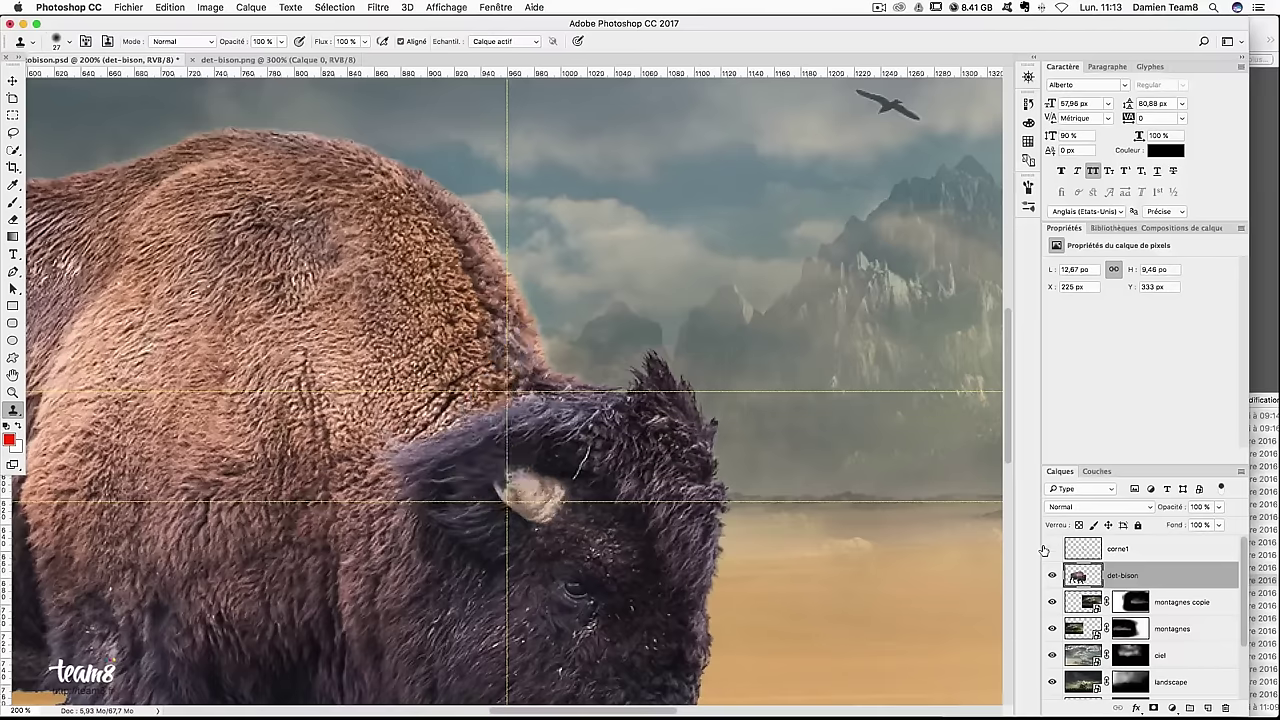
click(1047, 548)
click(1047, 548)
click(1047, 548)
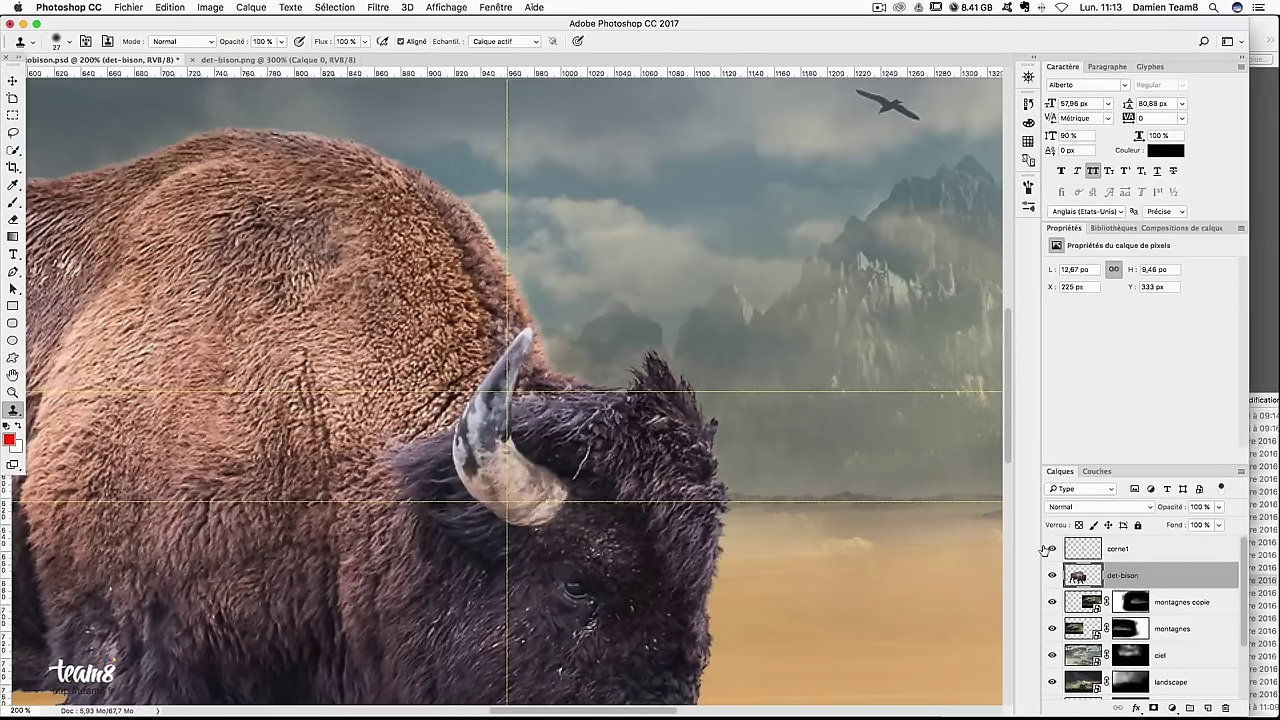
click(12, 82)
Zoom in on the head, select the corne1 layer, and drag a duplicate toward the far side
key(super+minus)
key(super+minus)
key(super+minus)
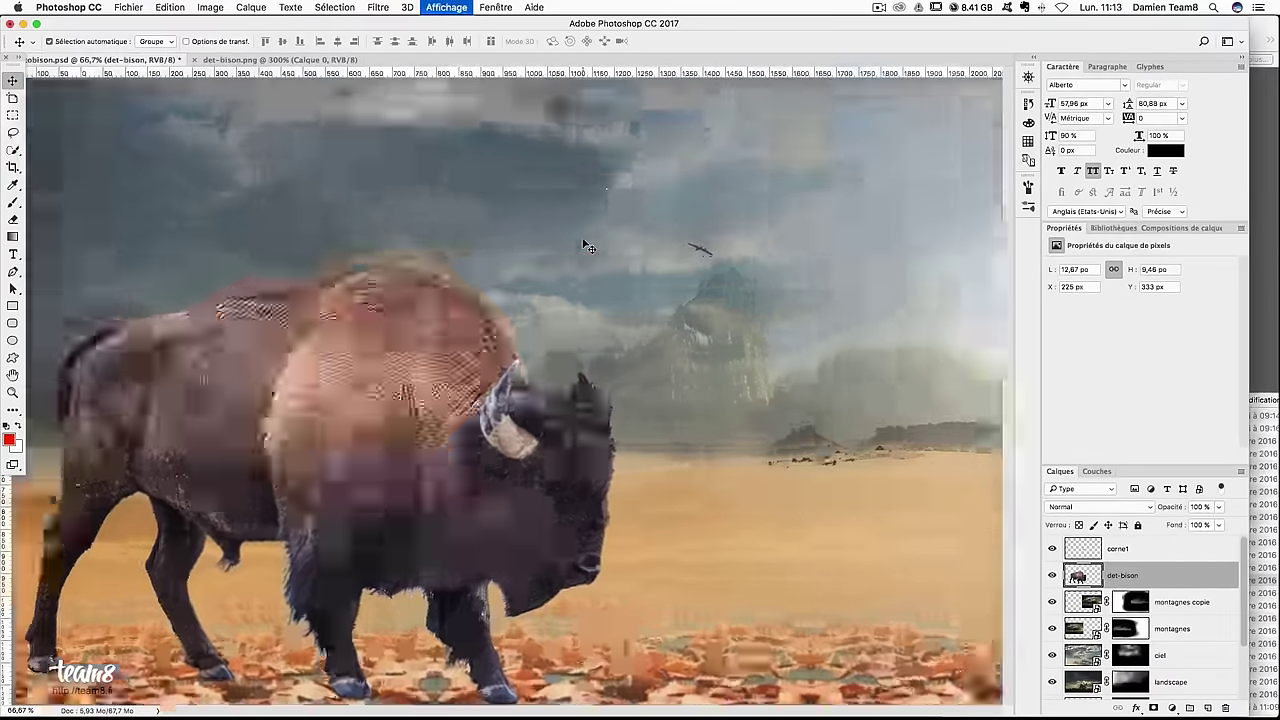
key(super+plus)
key(super+plus)
key(super+plus)
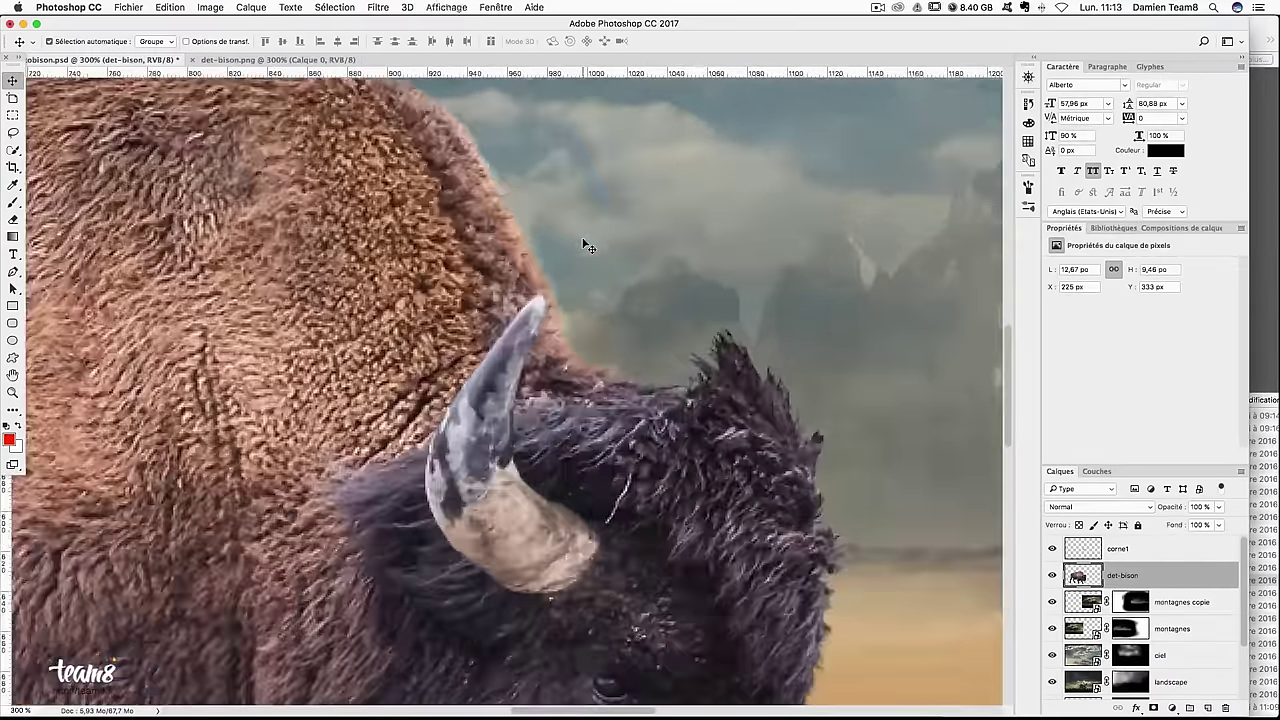
key(super+minus)
key(super+minus)
key(super+minus)
key(super+plus)
key(super+plus)
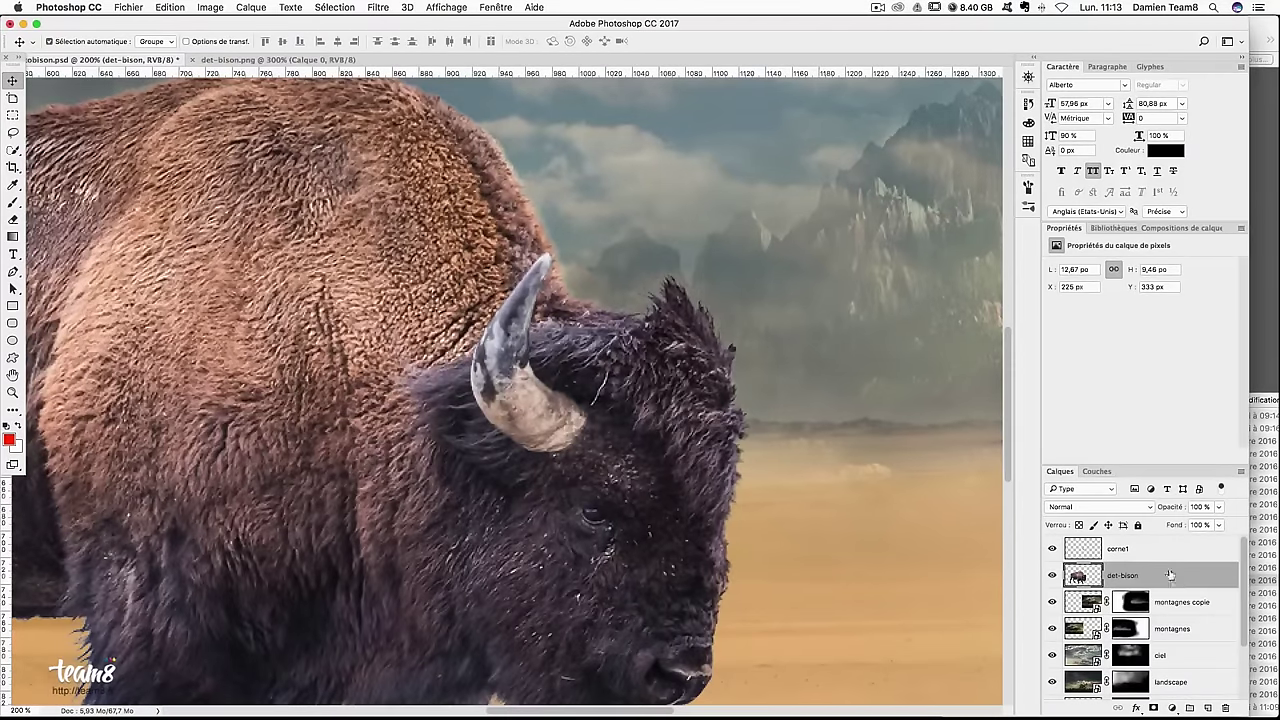
click(1120, 549)
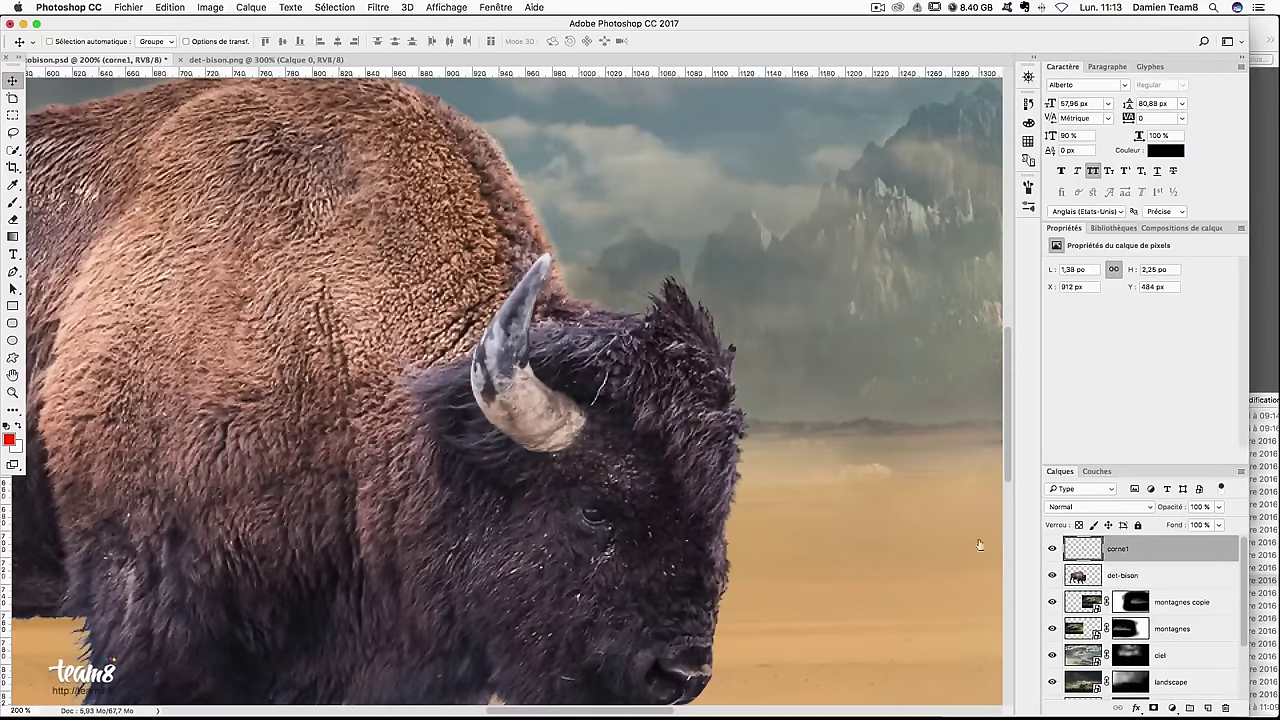
drag(476, 442, 667, 434)
Flip the horn copy horizontally, move its layer below det-bison, and position it behind the head
key(ctrl+t)
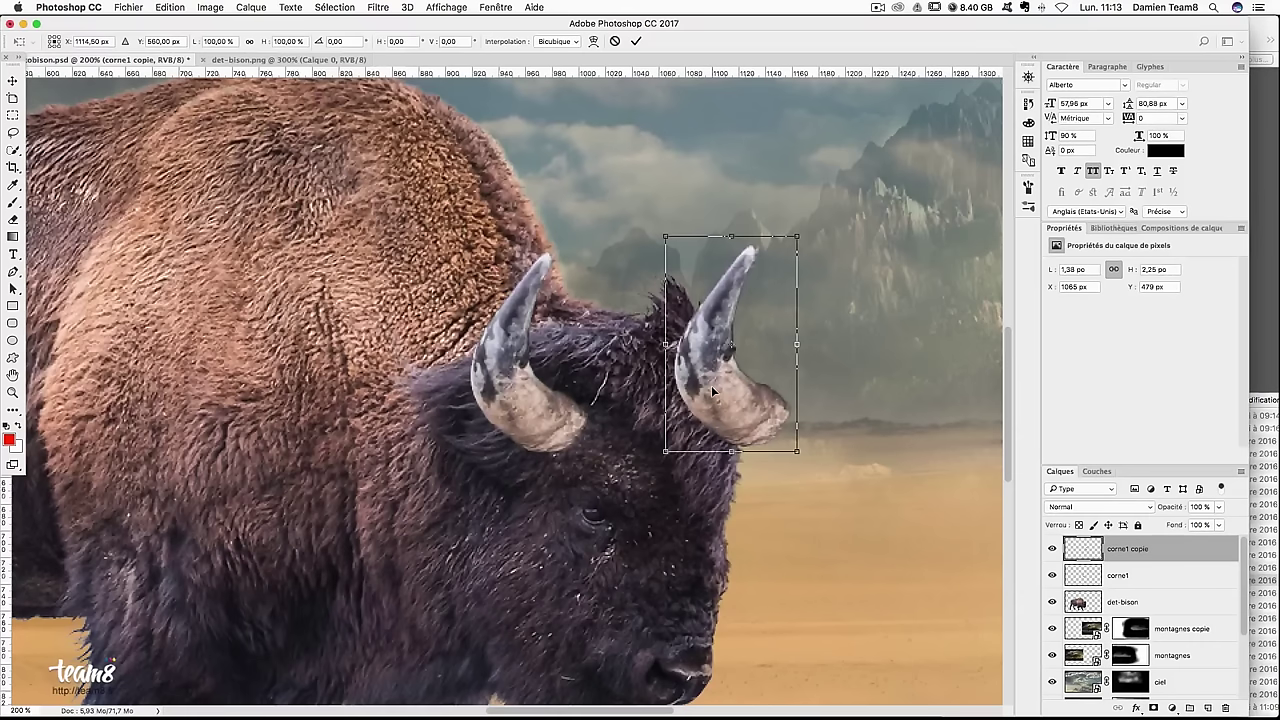
right_click(750, 375)
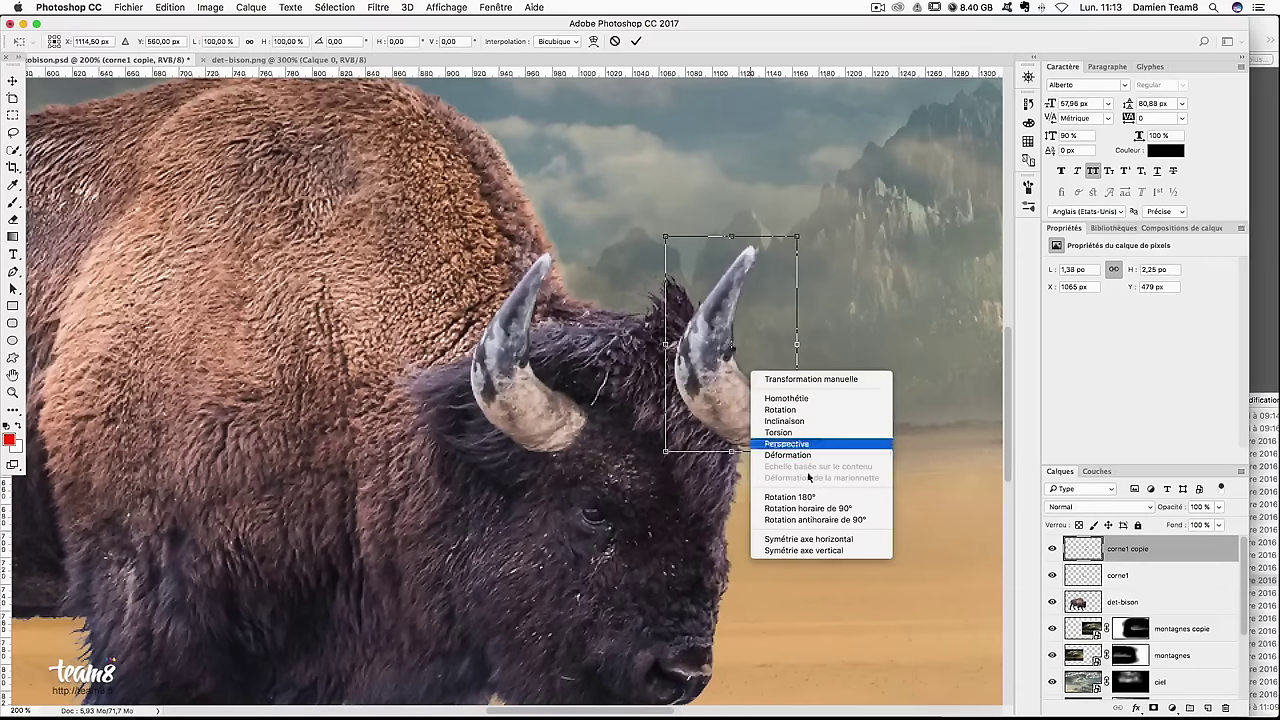
click(810, 539)
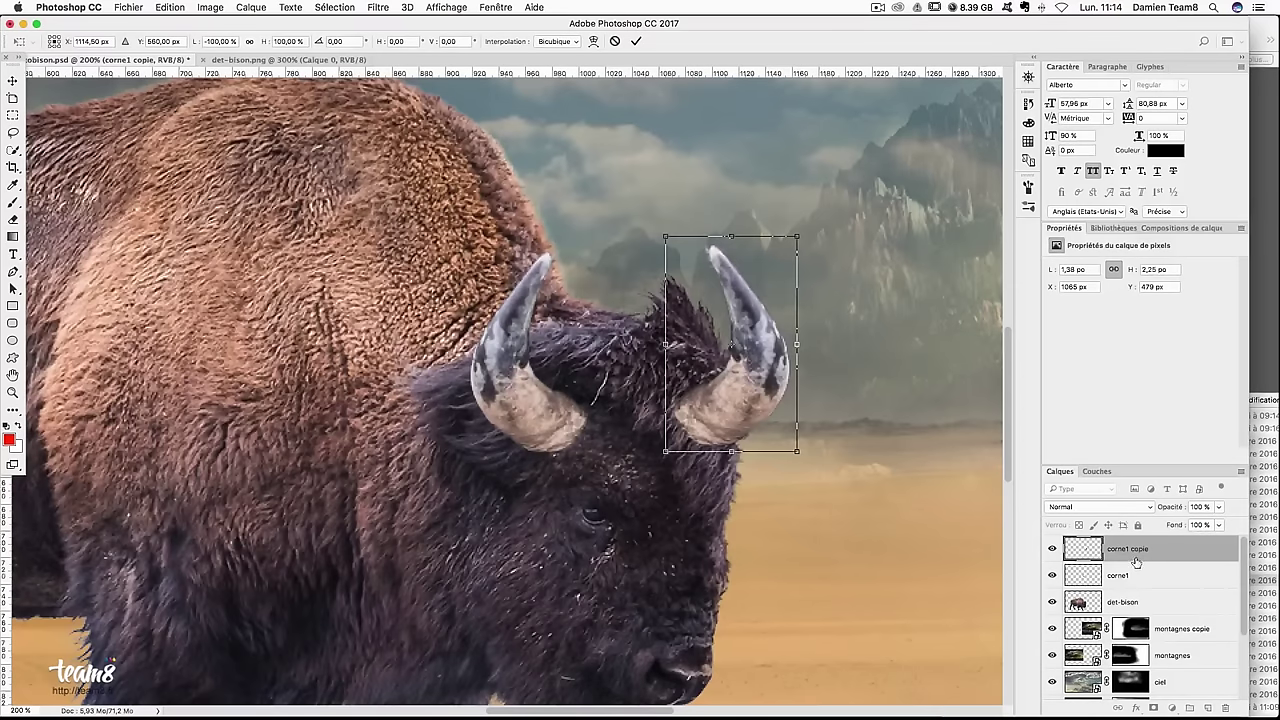
key(Return)
mouse_move(1150, 555)
mouse_down()
mouse_move(1160, 608)
mouse_move(1128, 605)
mouse_up()
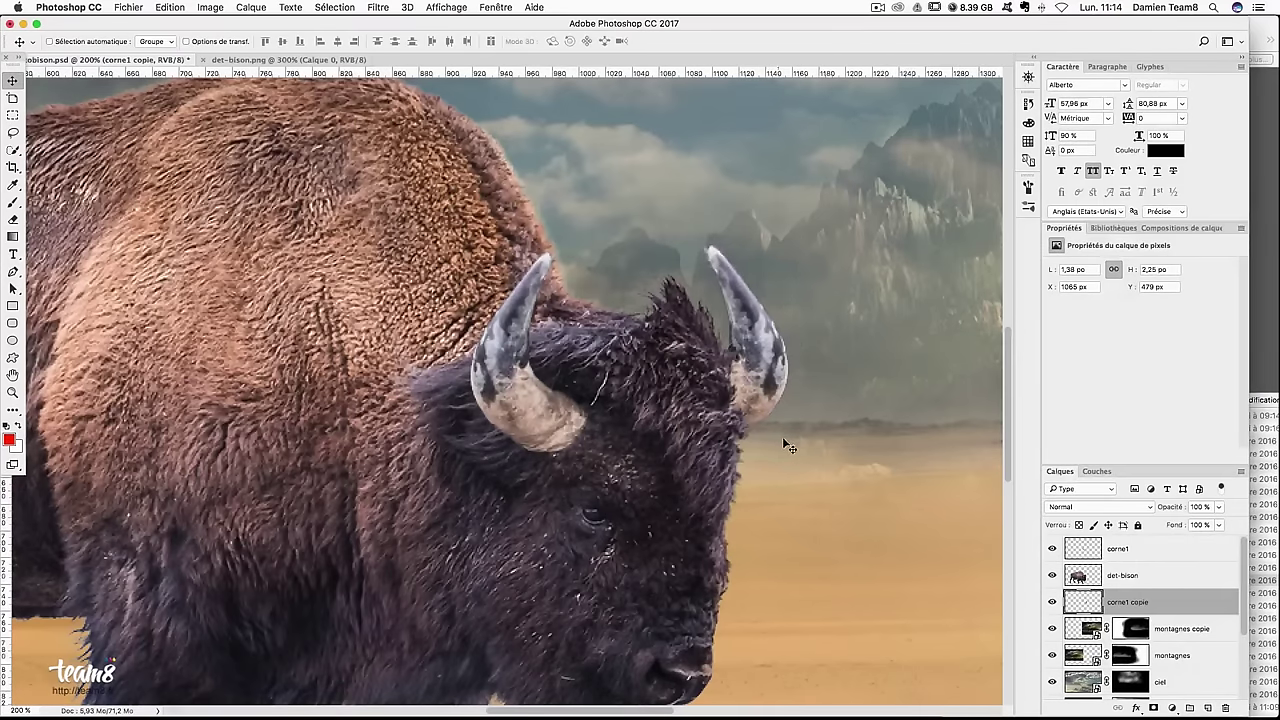
drag(800, 457, 772, 436)
drag(674, 441, 649, 446)
Nudge the far horn a few pixels into place and review the whole bison at different zooms
key(Left)
key(Down)
key(Down)
key(Down)
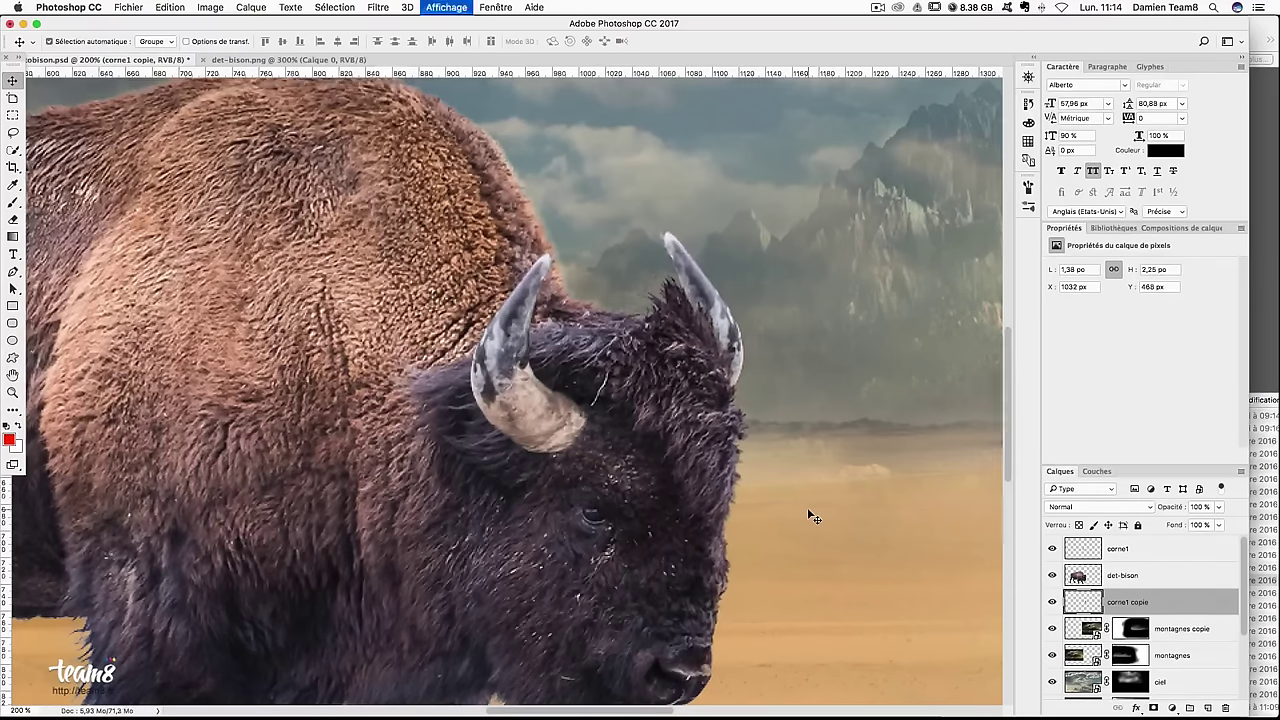
key(ctrl+minus)
key(Right)
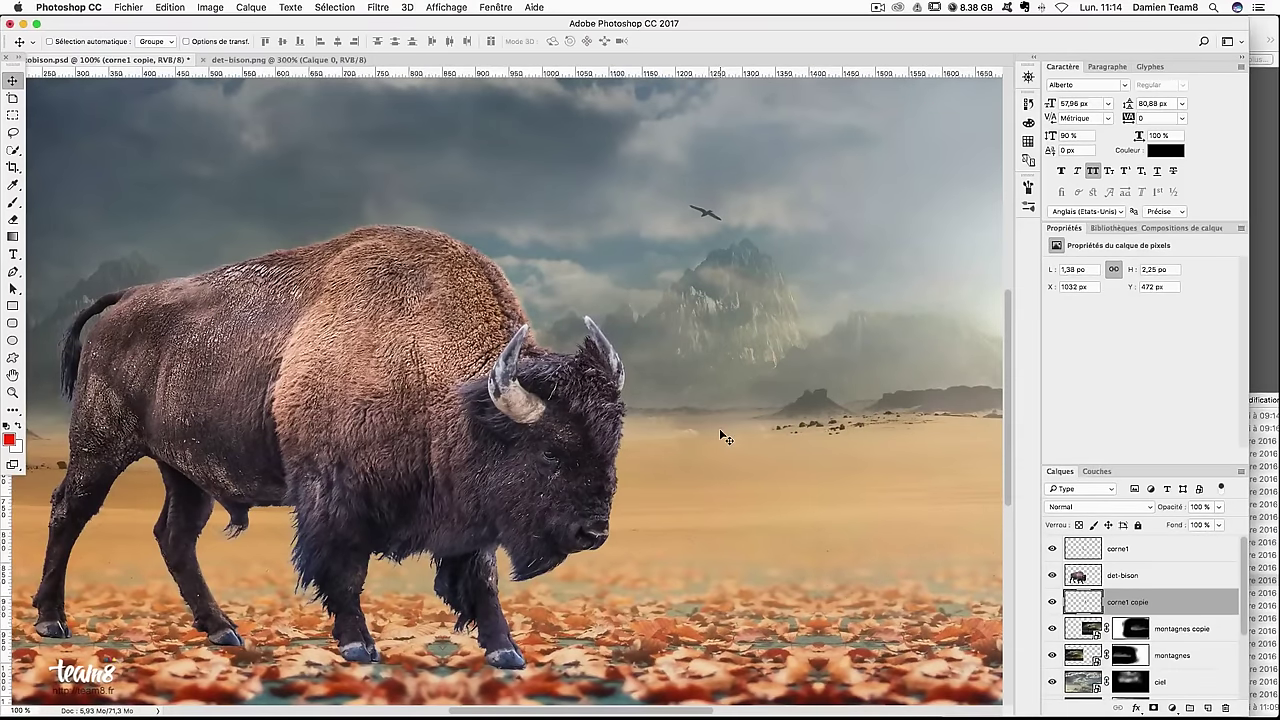
drag(734, 423, 749, 417)
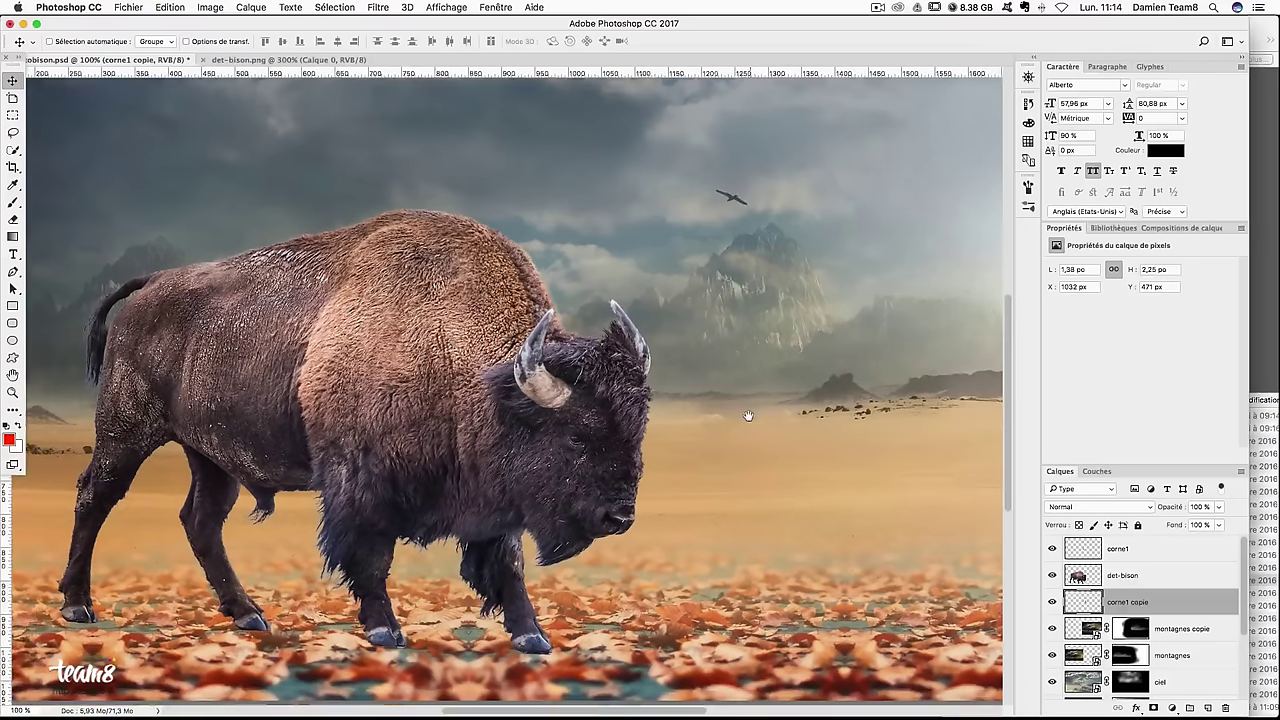
key(ctrl+0)
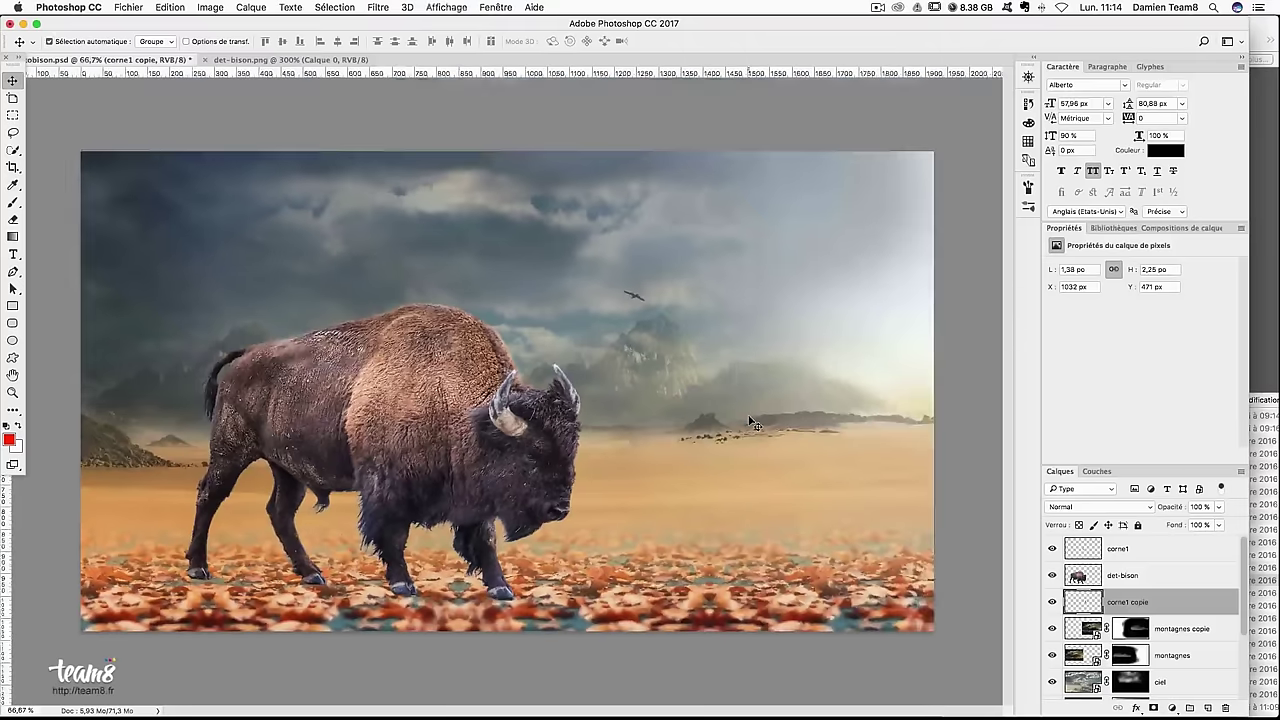
key(ctrl+1)
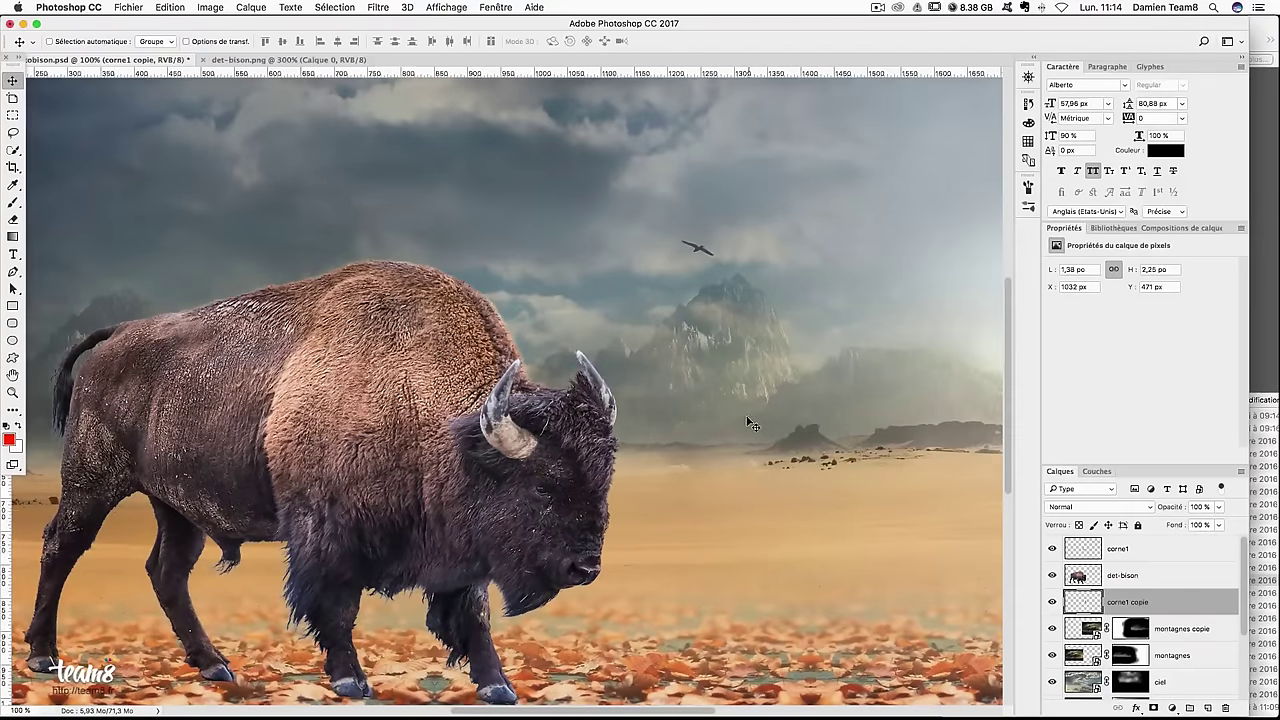
drag(591, 476, 660, 389)
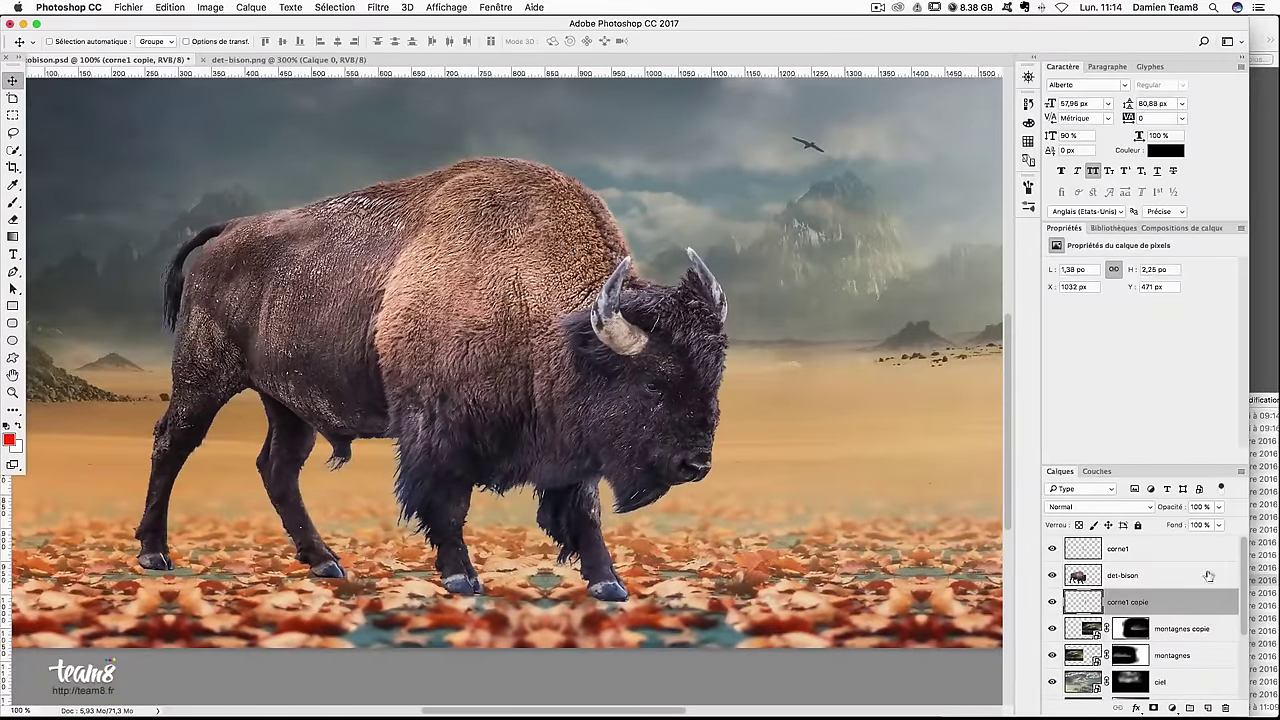
click(1208, 575)
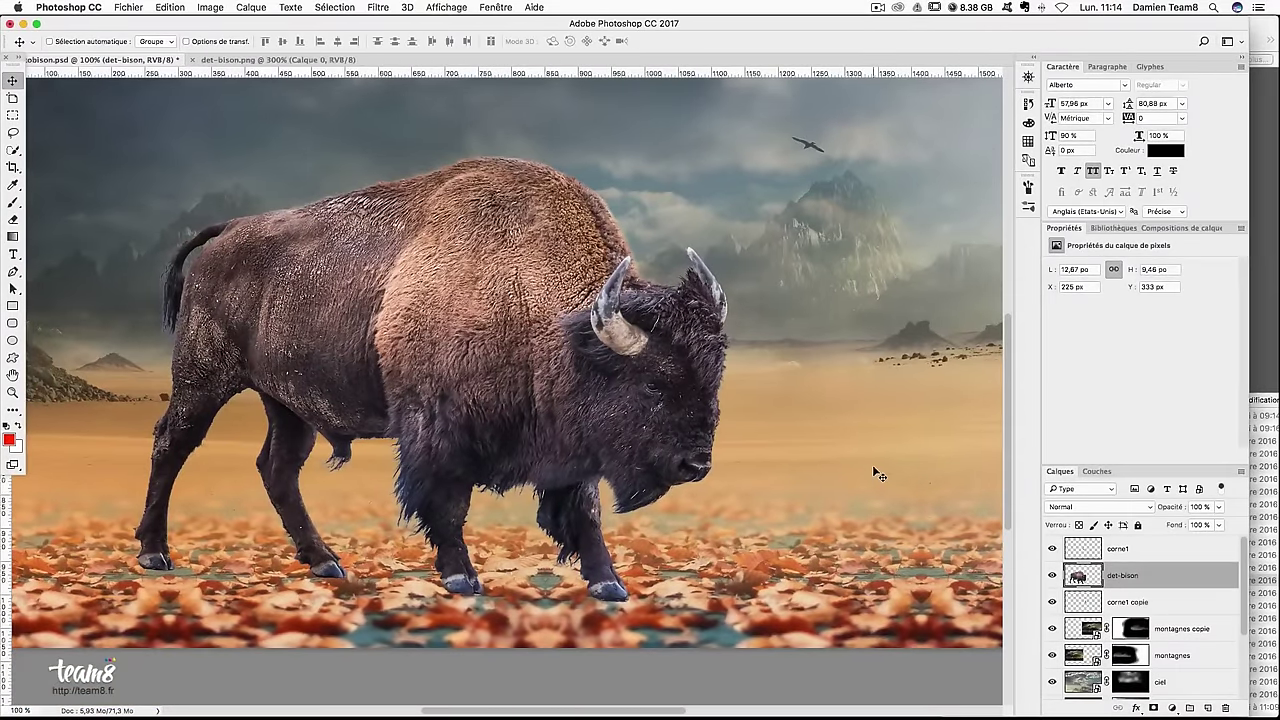
Duplicate det-bison slightly lower and flip the copy vertically so it hangs upside down
drag(584, 334, 584, 400)
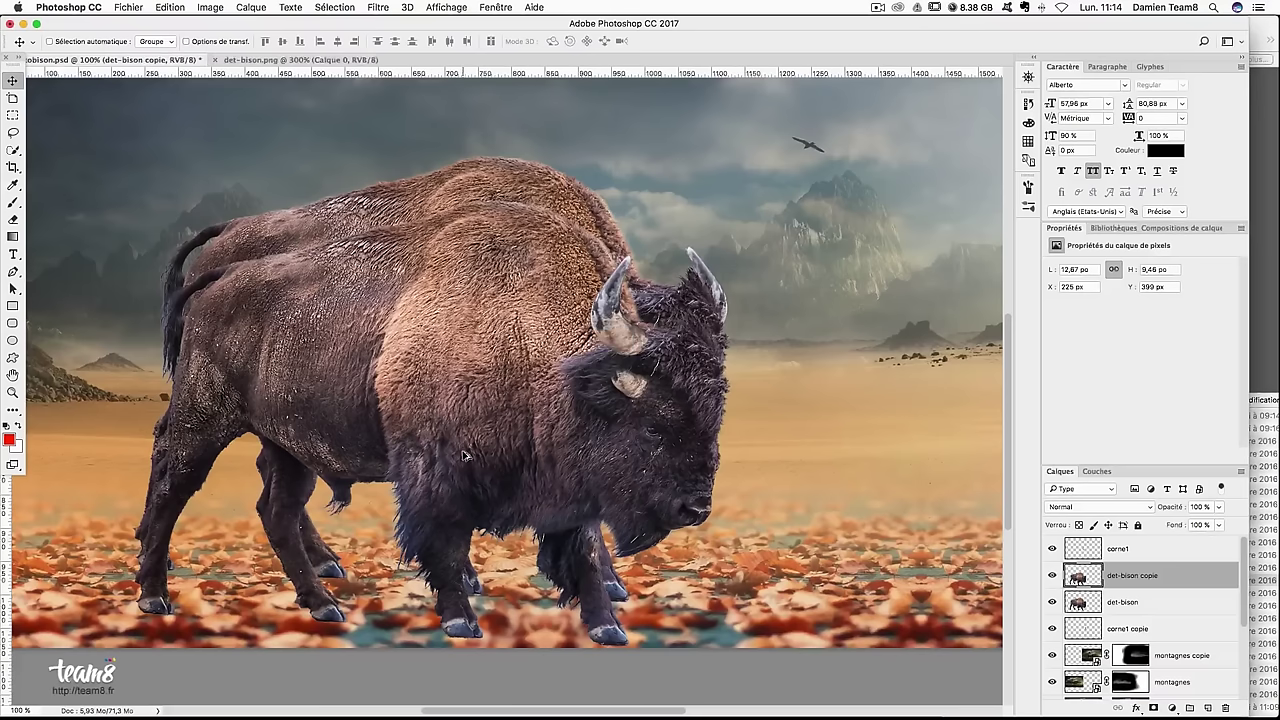
key(ctrl+t)
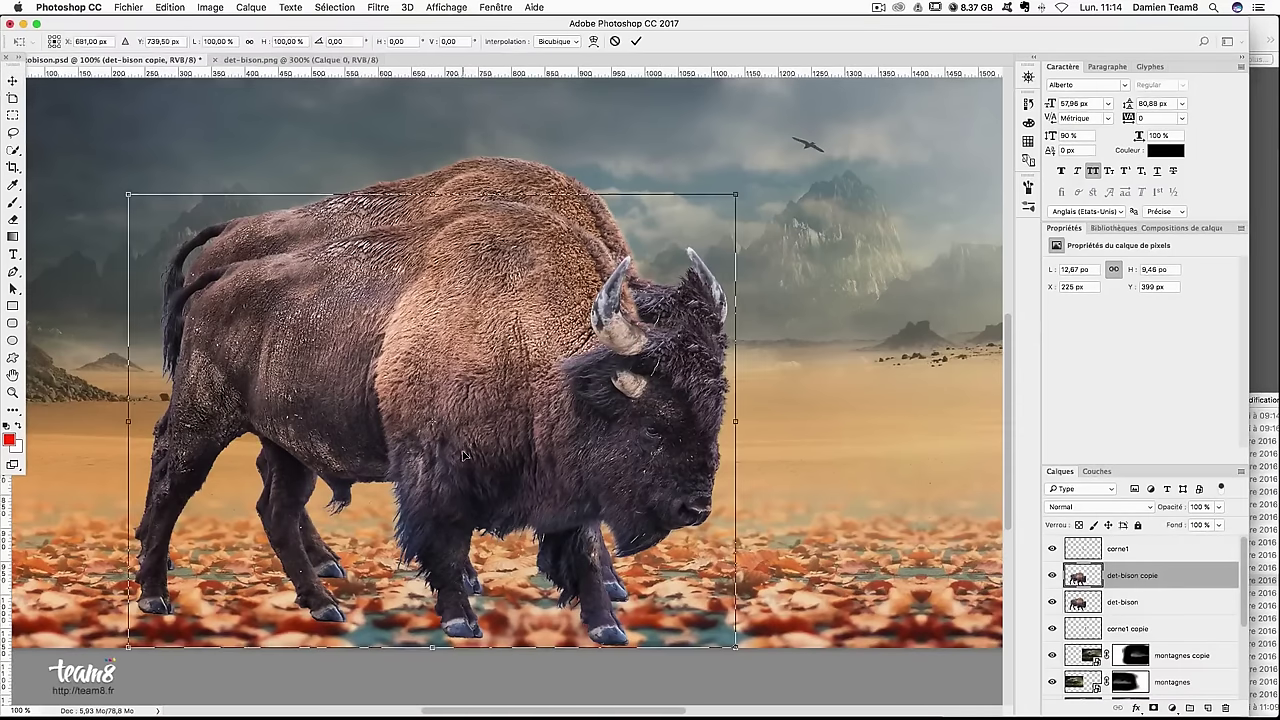
right_click(530, 403)
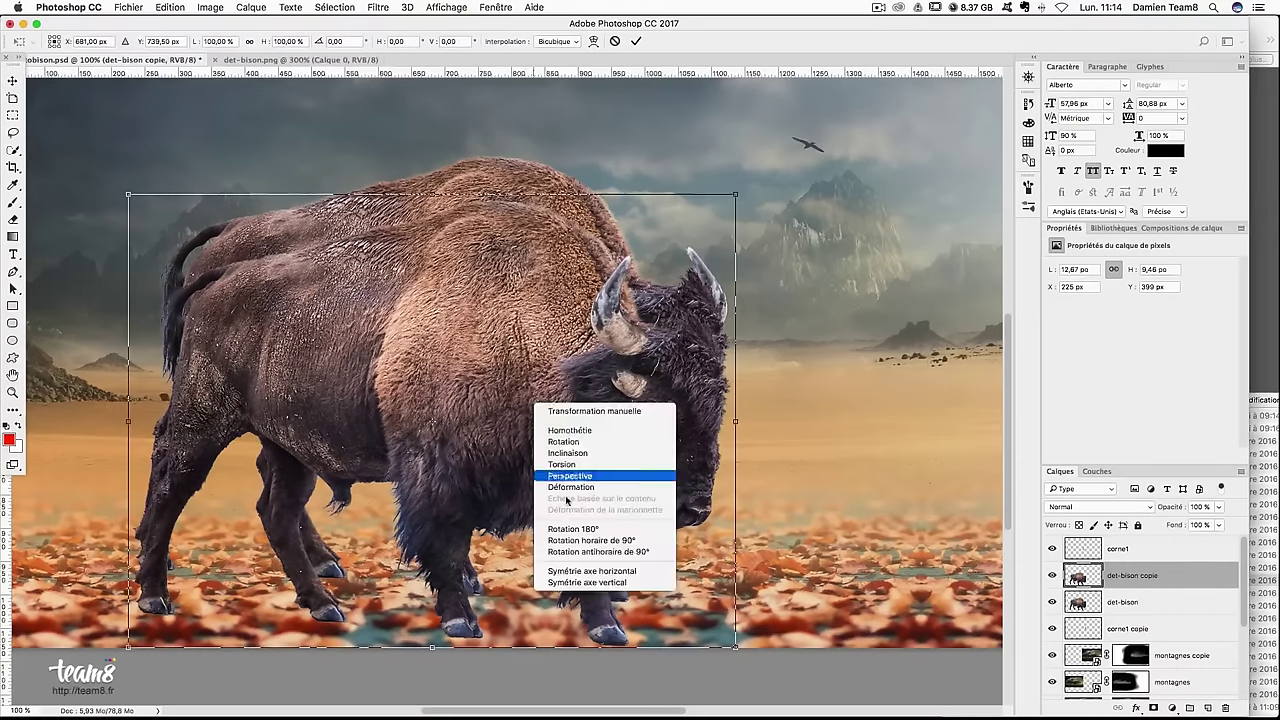
click(707, 296)
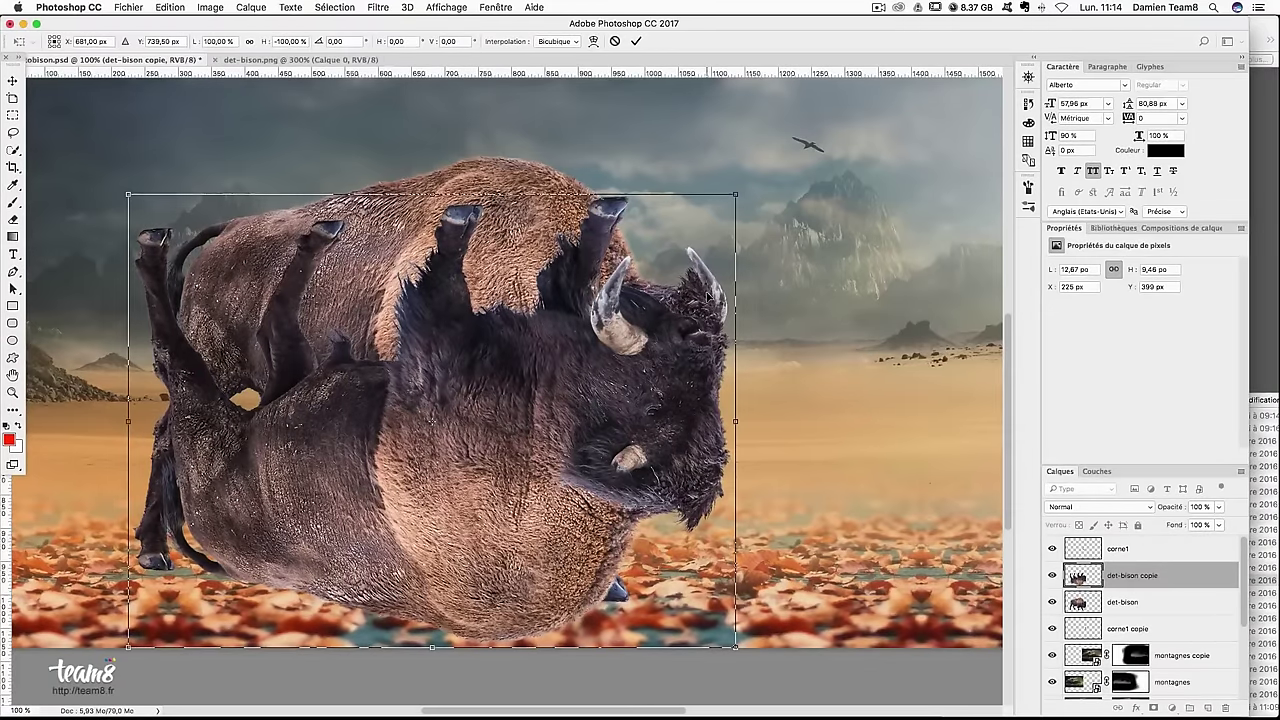
scroll(707, 296, left, 3)
key(Return)
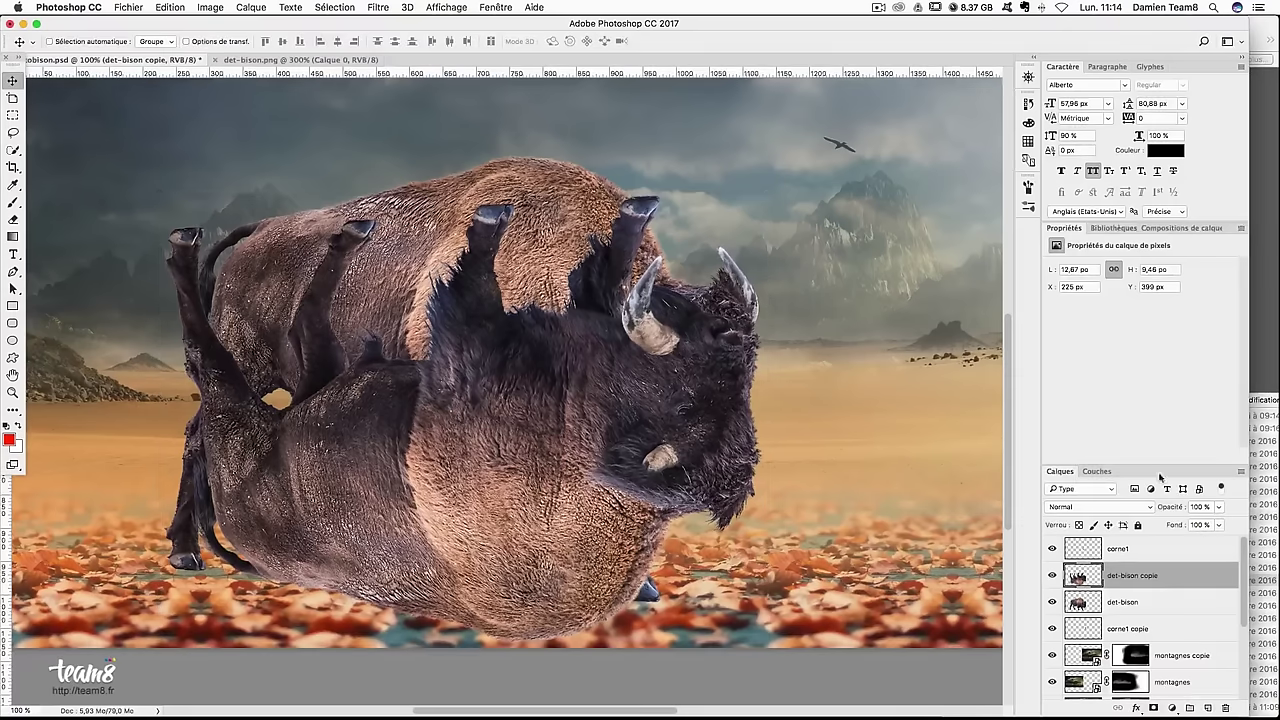
Fill the flipped bison copy's pixels with solid black, then deselect
ctrl+click(1086, 585)
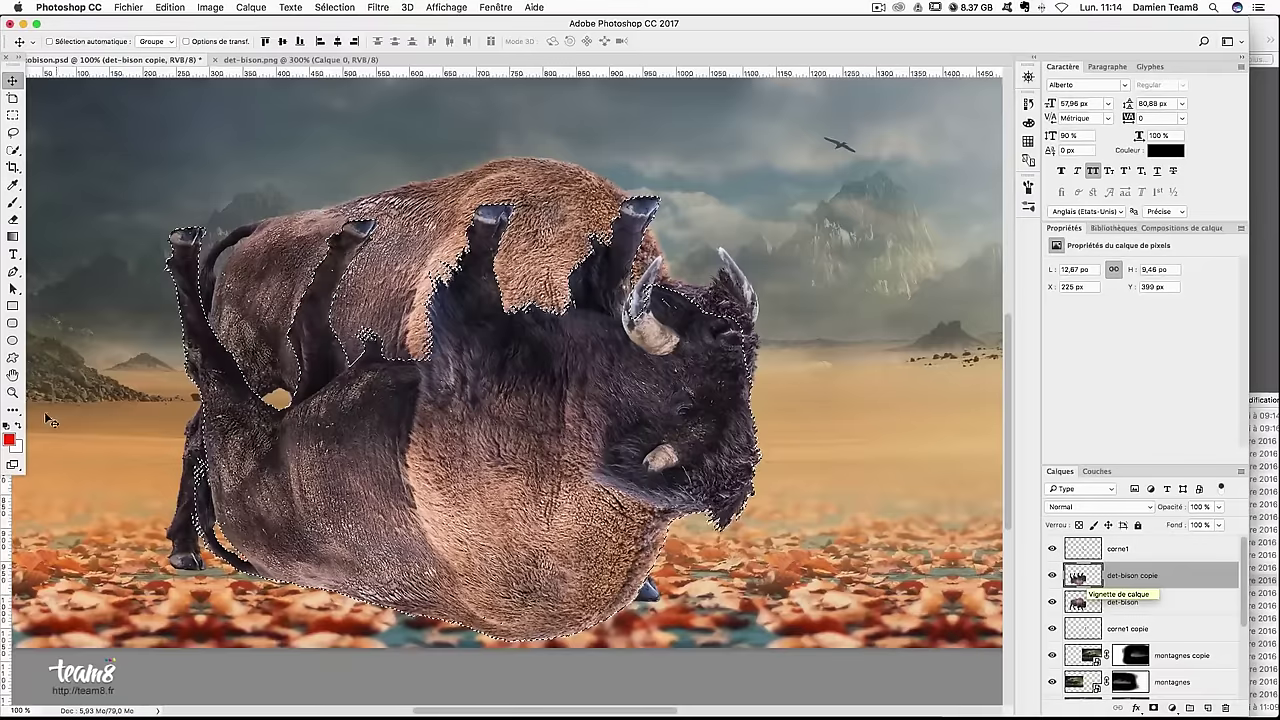
click(8, 426)
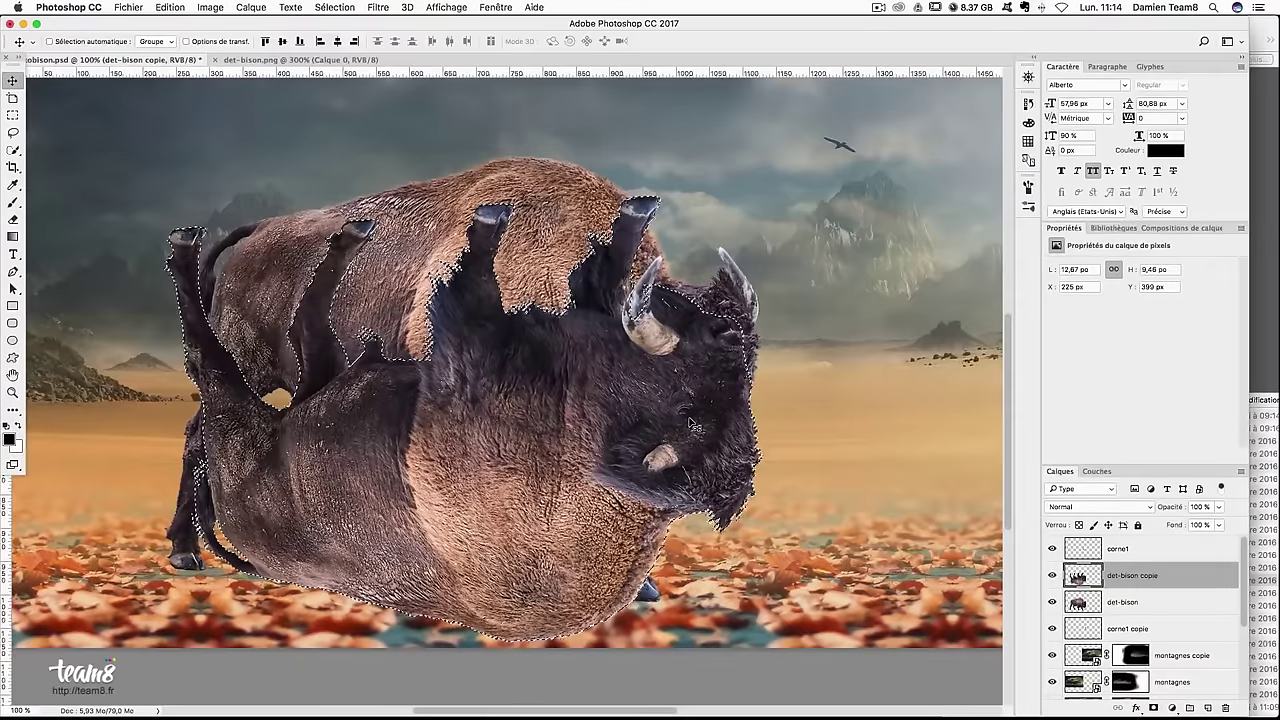
key(shift+F5)
key(Return)
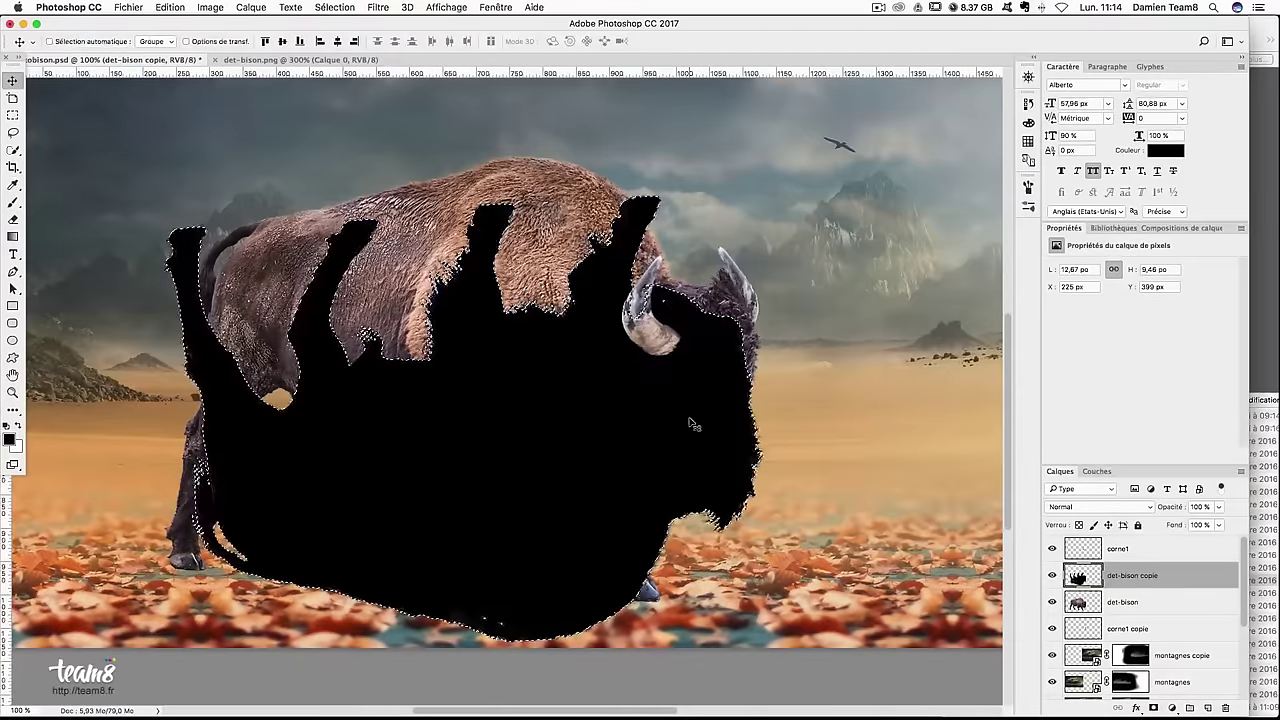
key(super+d)
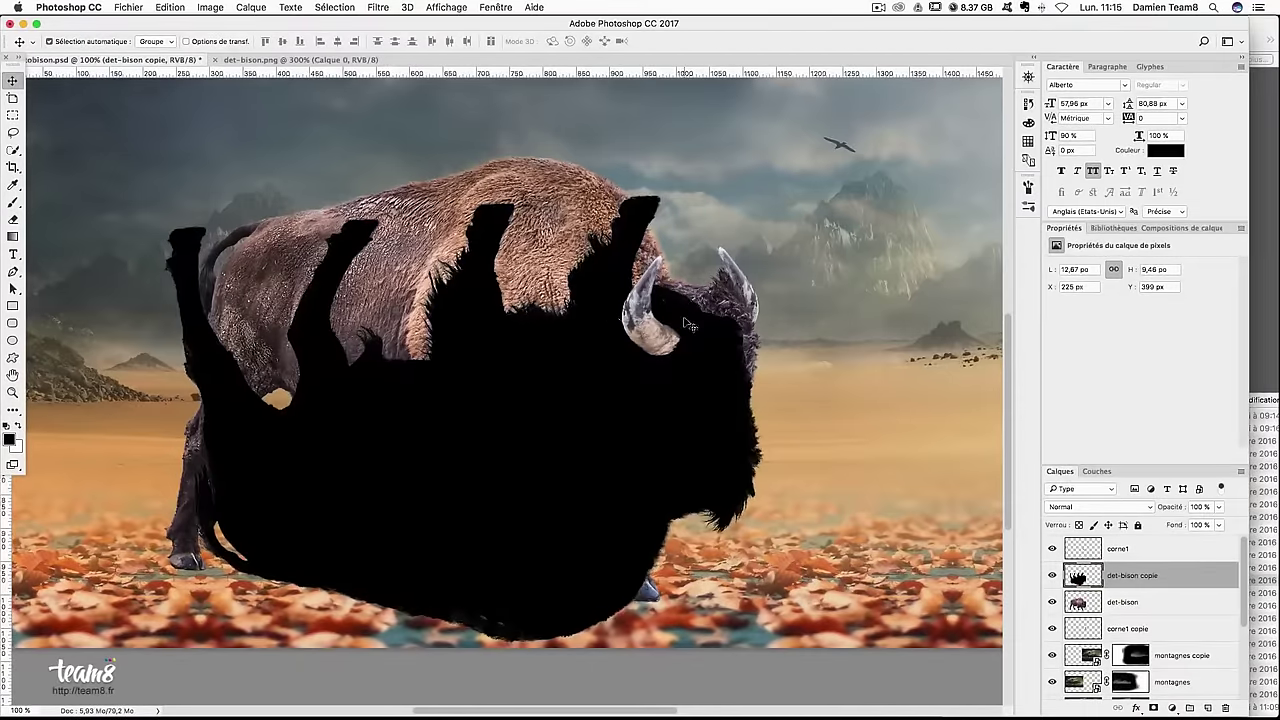
Place the black silhouette layer beneath det-bison and lower it below the hooves
key(super+minus)
key(super+minus)
key(super+minus)
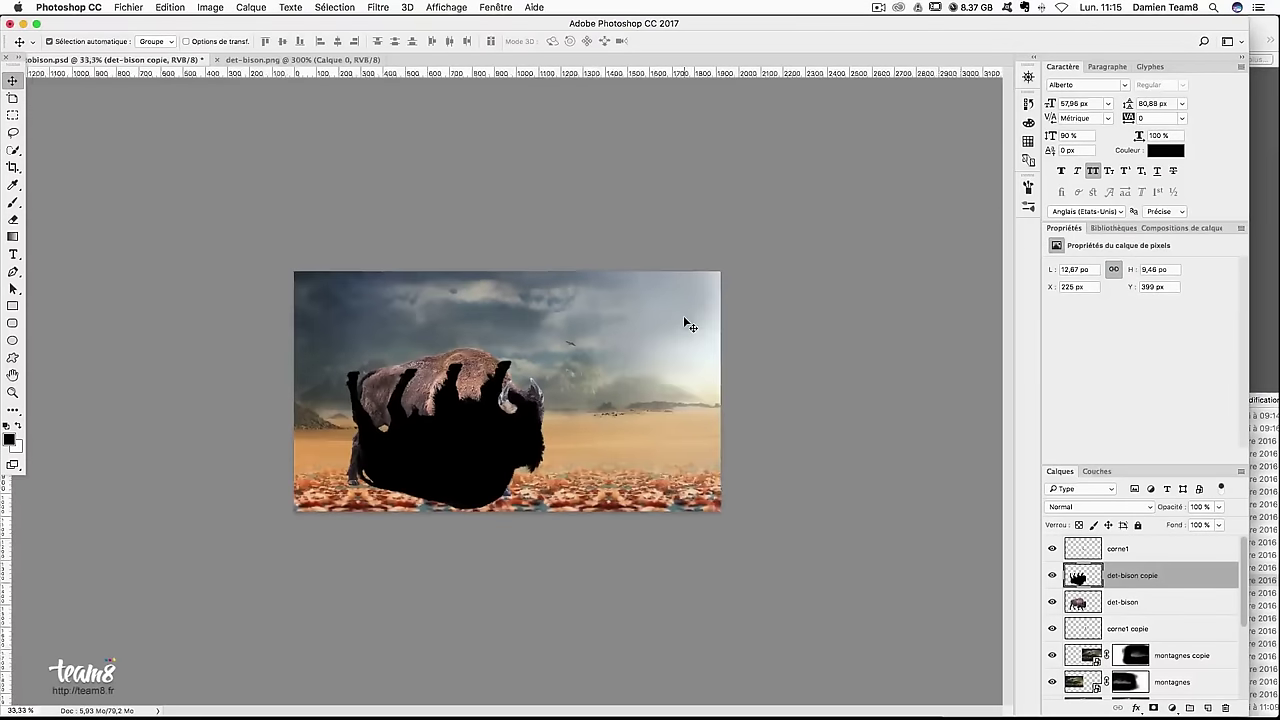
drag(1135, 578, 1153, 619)
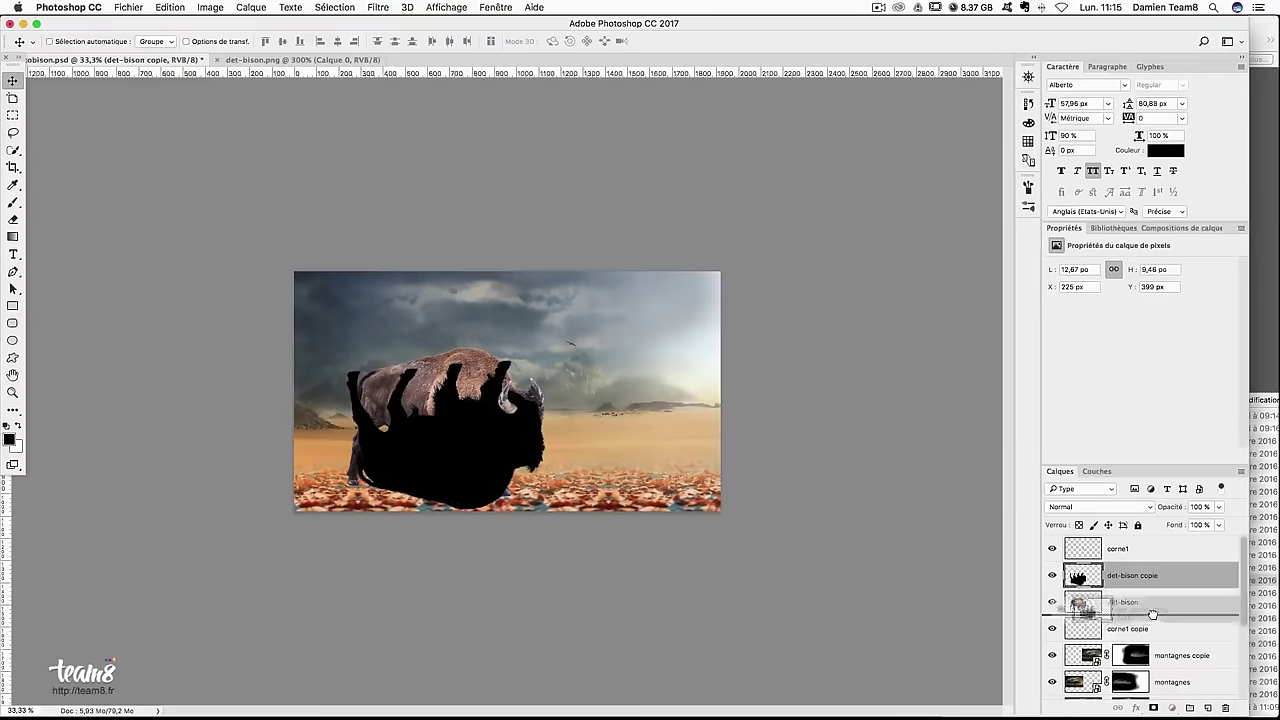
drag(414, 313, 414, 466)
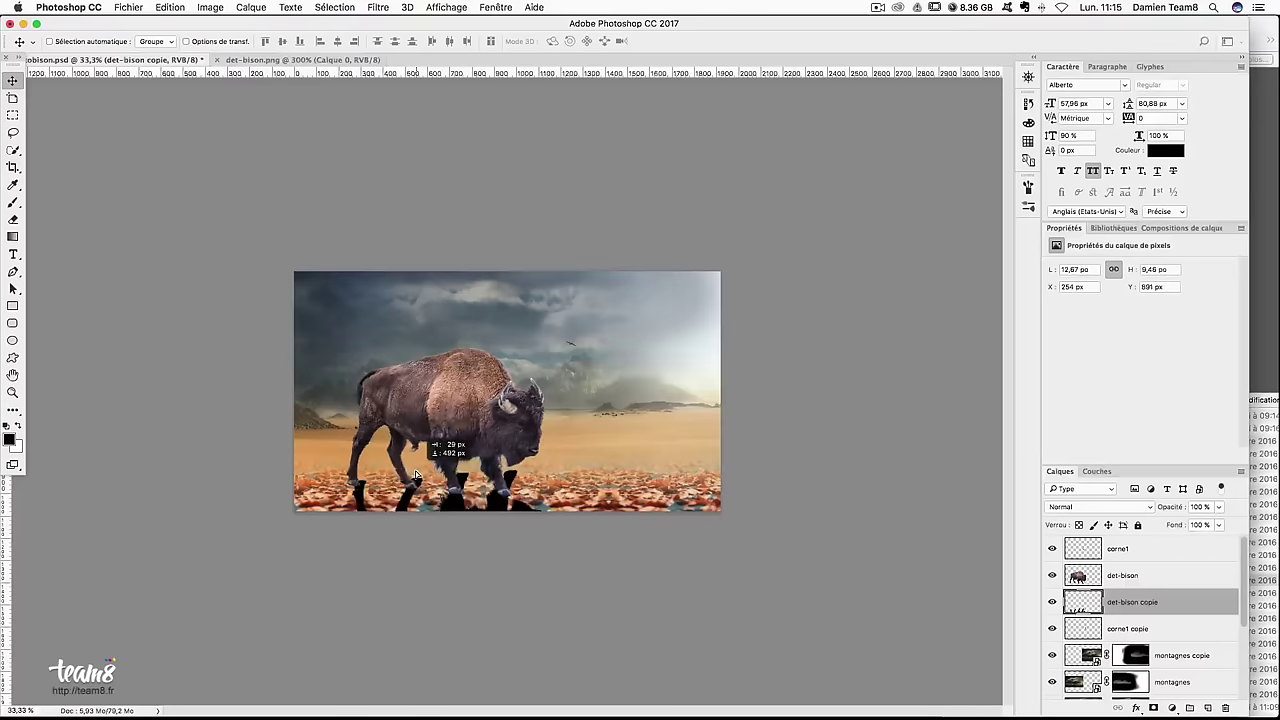
Free-transform the black silhouette, skewing its corners into a slanted, flattened shadow
key(ctrl+t)
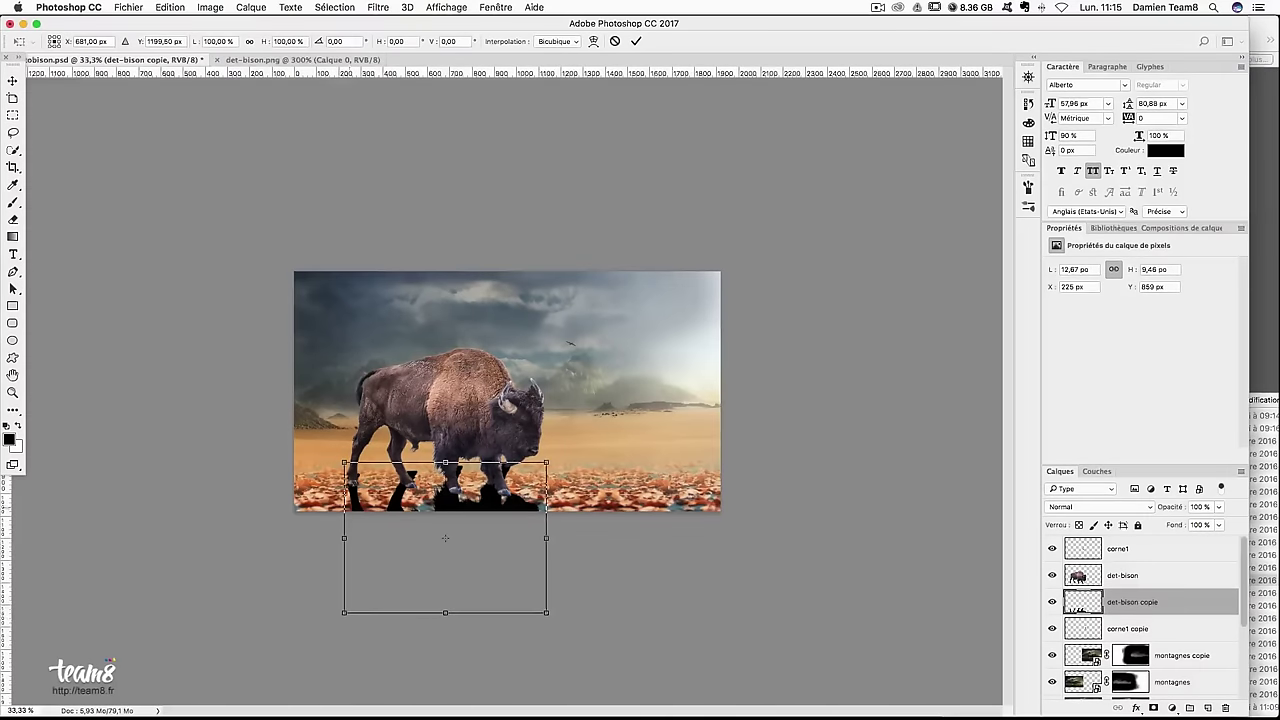
drag(342, 465, 354, 478)
drag(544, 451, 523, 490)
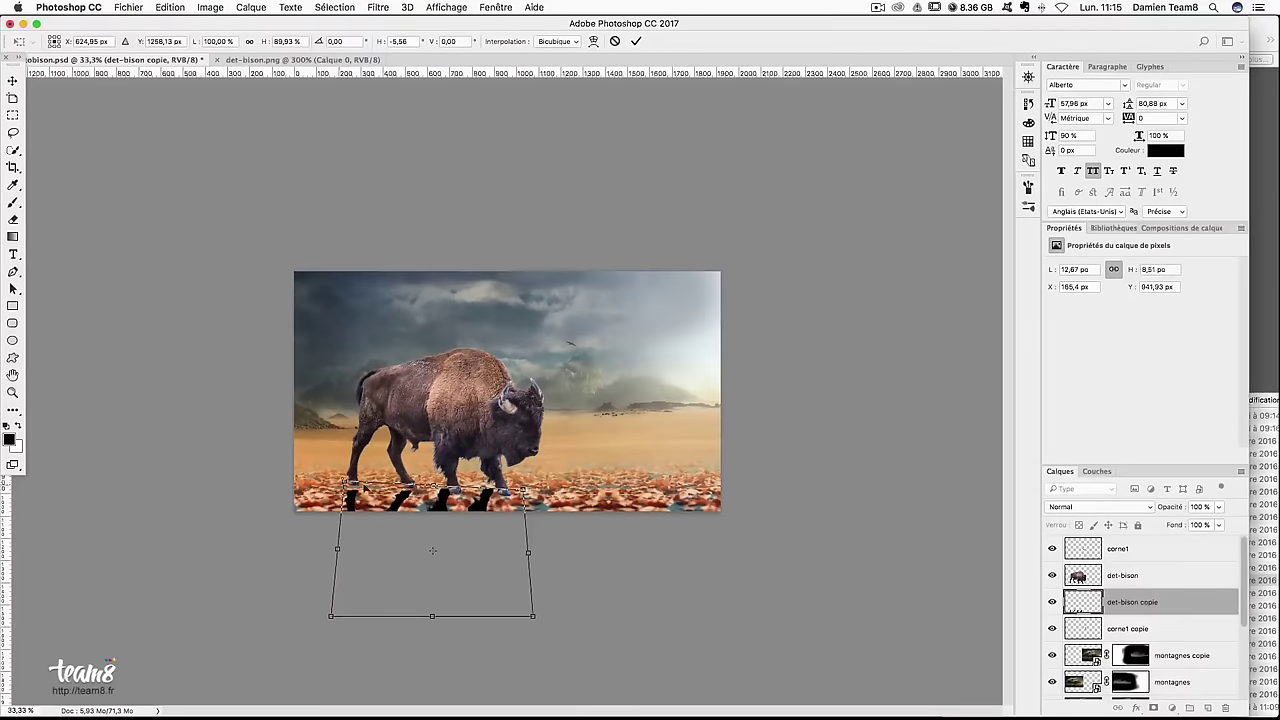
mouse_move(331, 615)
mouse_down()
mouse_move(248, 620)
mouse_move(90, 589)
mouse_up()
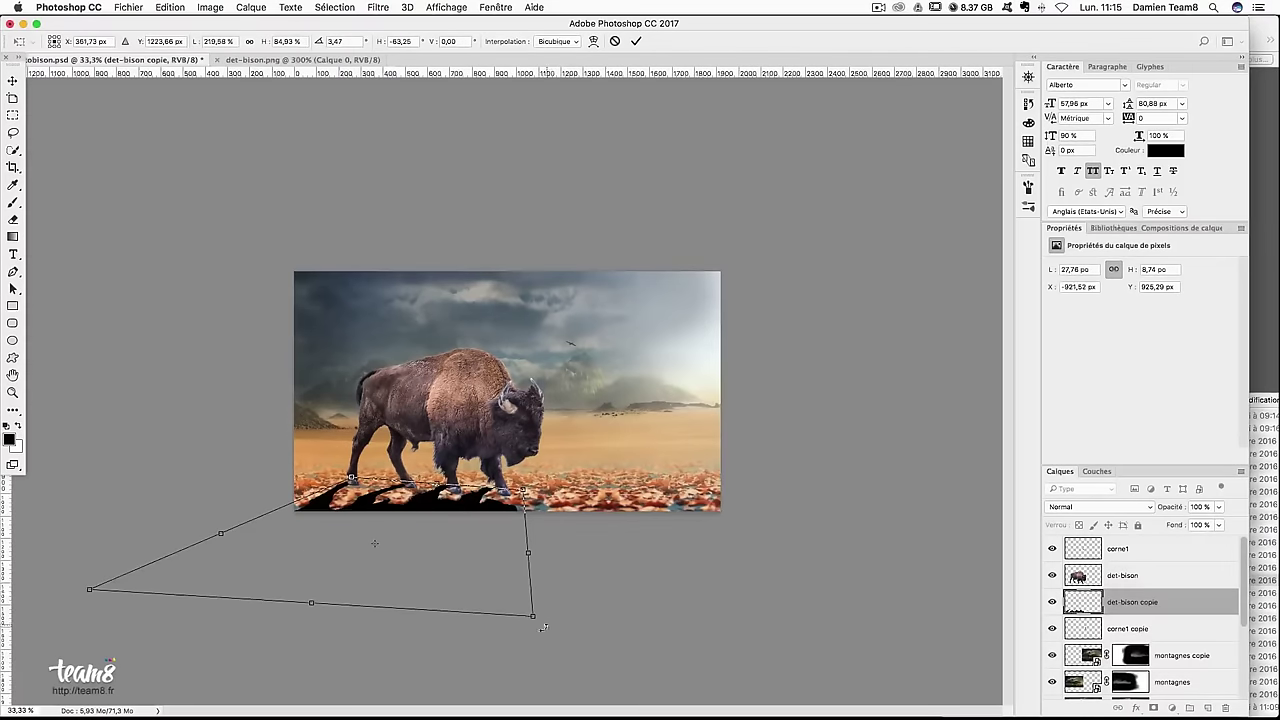
drag(543, 627, 578, 627)
drag(524, 491, 546, 492)
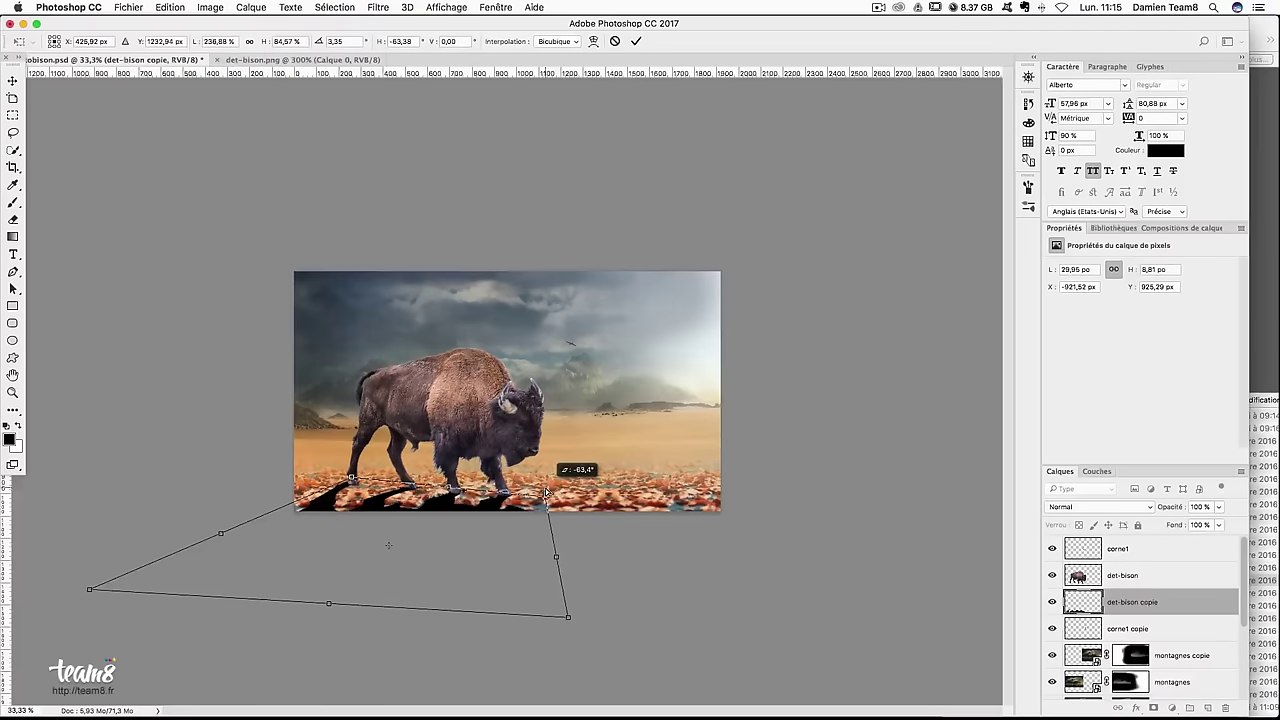
Refine the shadow's corners so it lies flat, stretching down-left from the hooves
drag(91, 598, 102, 604)
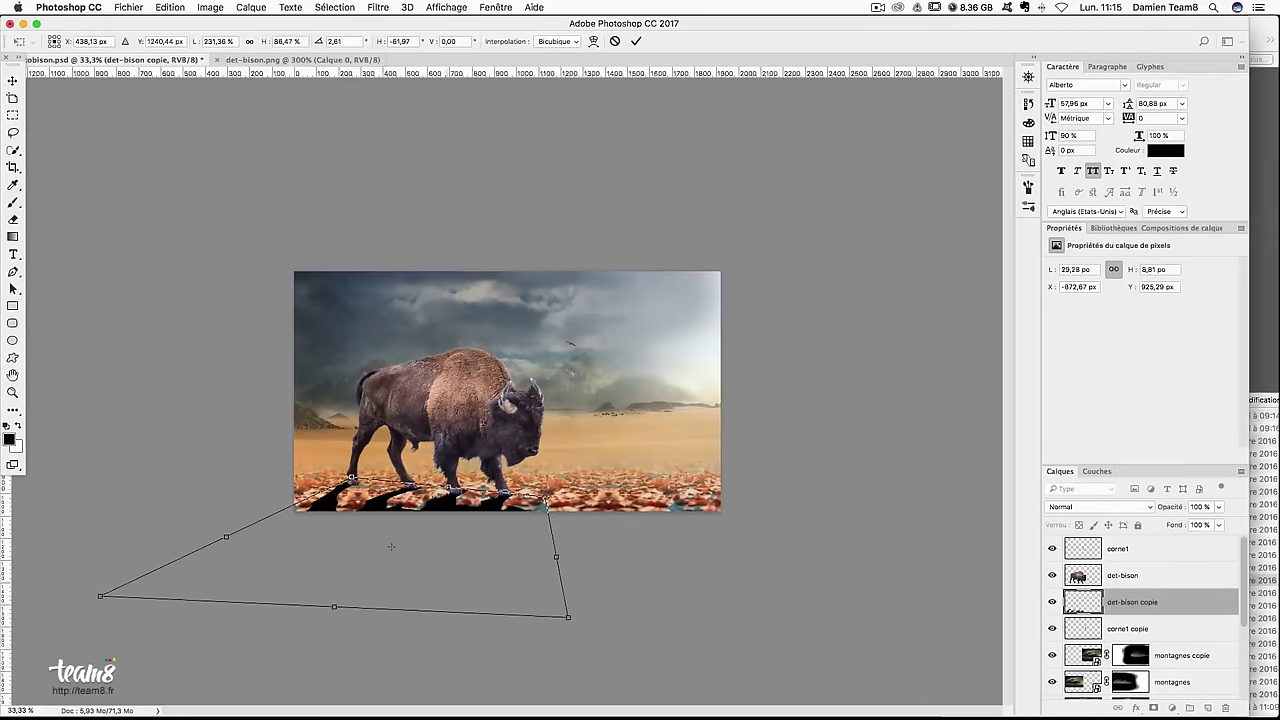
drag(555, 619, 556, 610)
drag(328, 606, 336, 558)
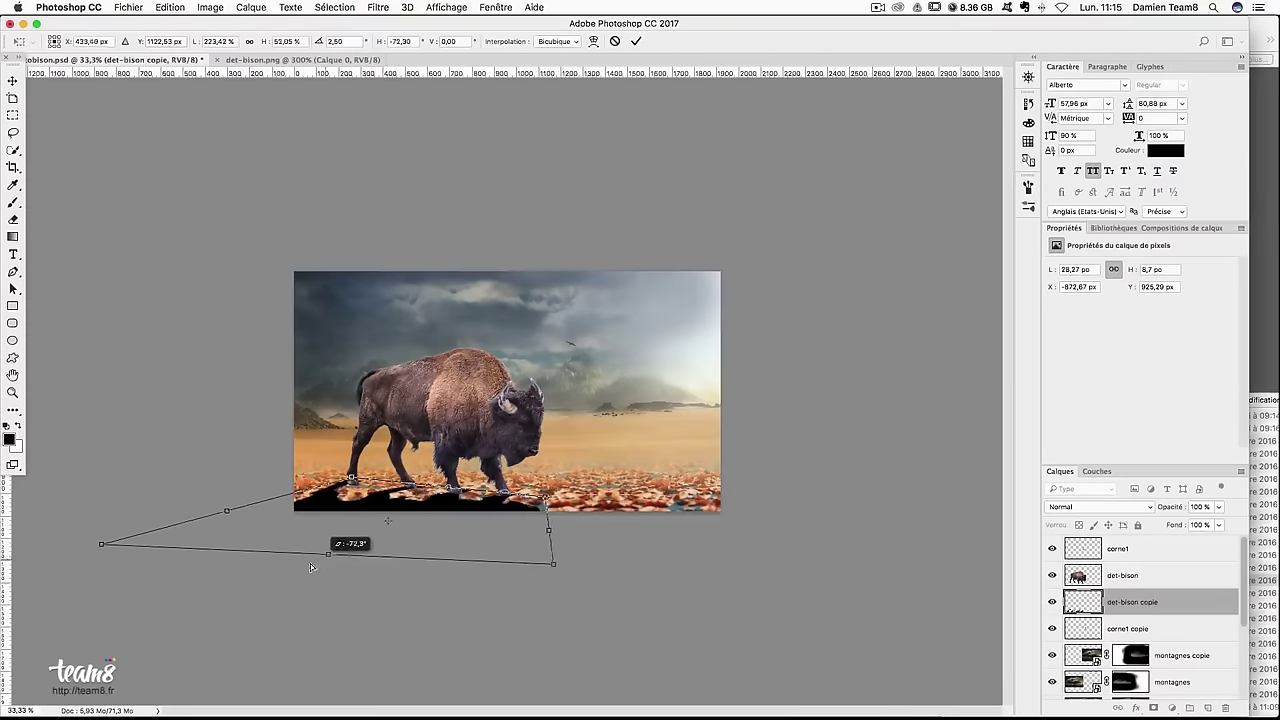
drag(336, 558, 281, 585)
drag(508, 591, 481, 593)
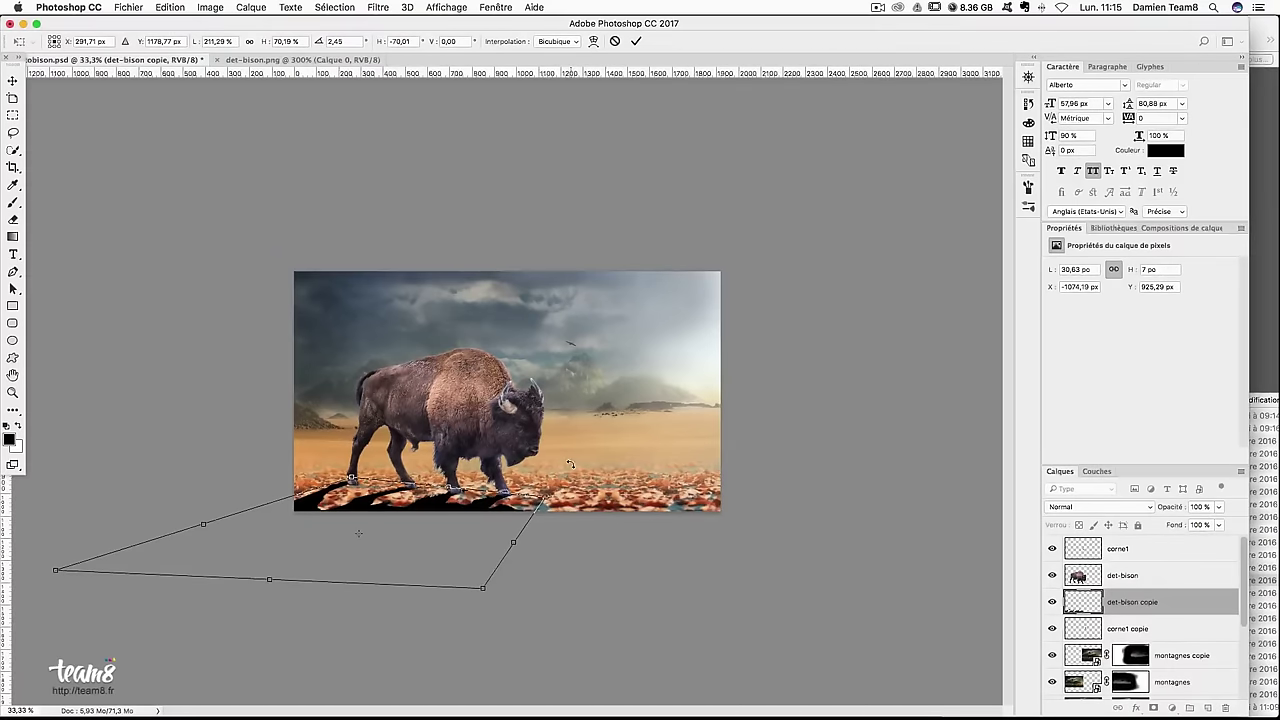
key(ctrl+plus)
key(ctrl+plus)
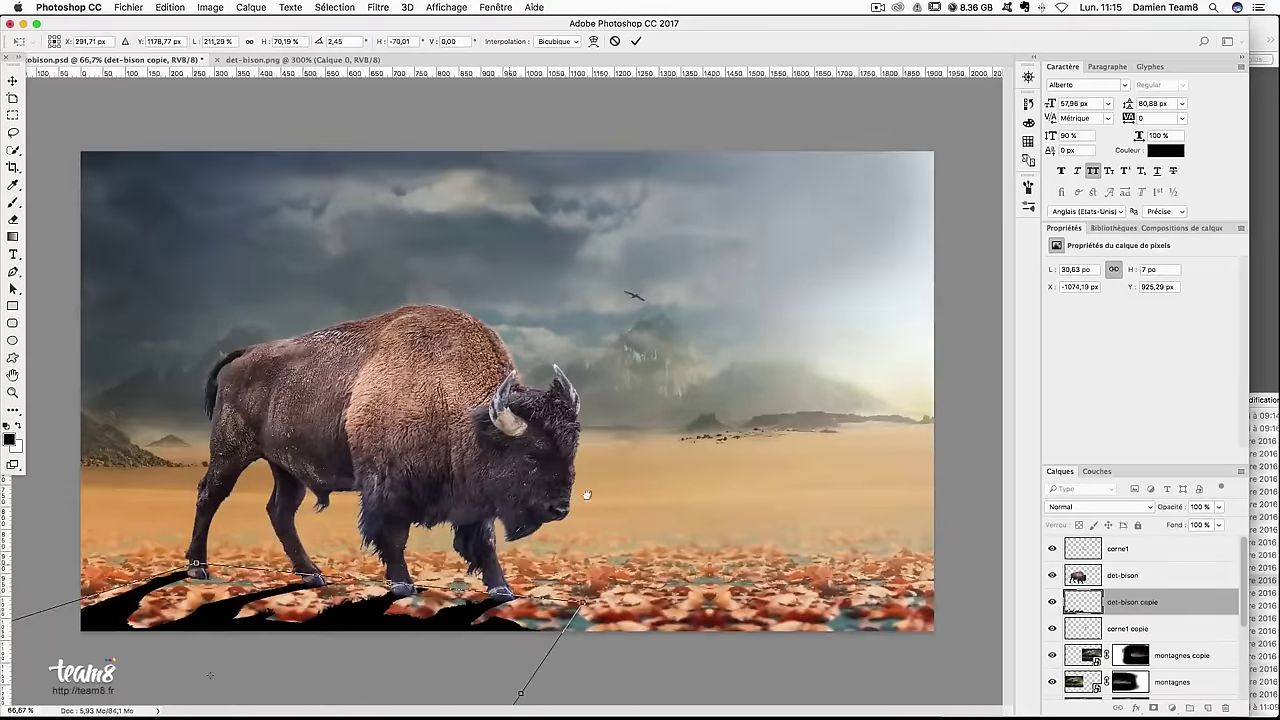
Warp the shadow so it meets the back, middle and front hooves, and commit
right_click(353, 523)
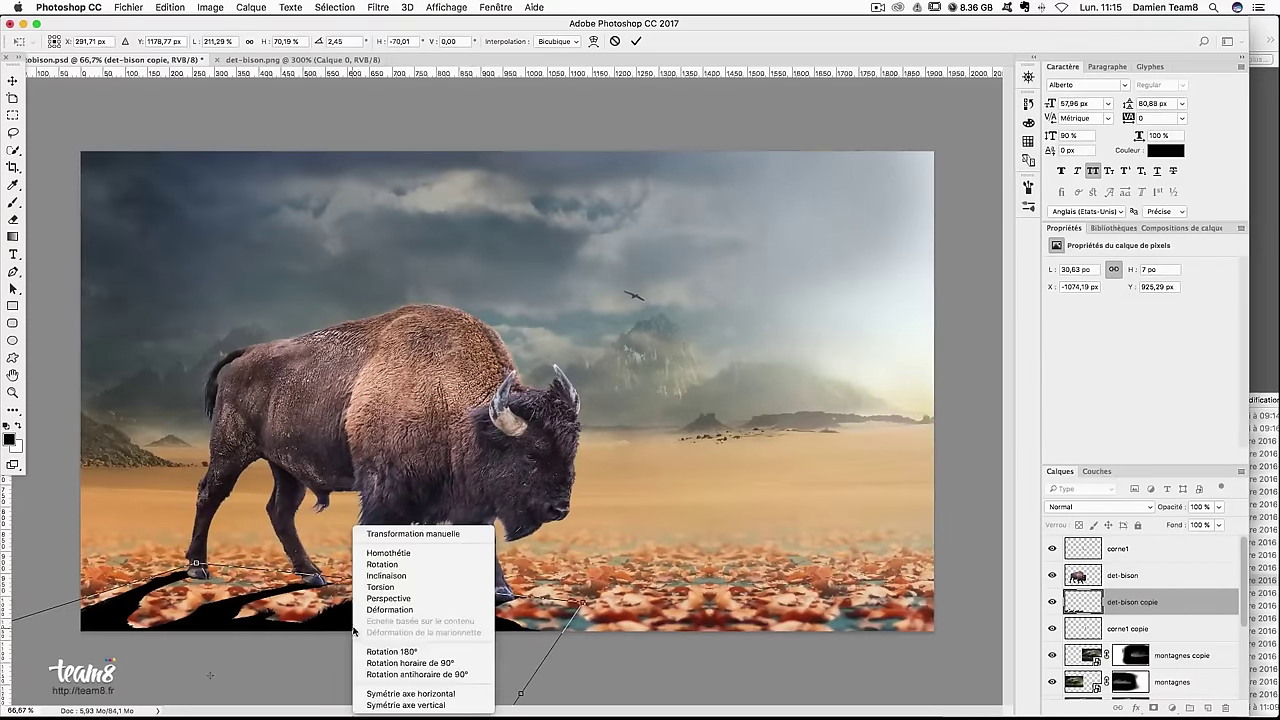
click(411, 611)
drag(195, 566, 205, 575)
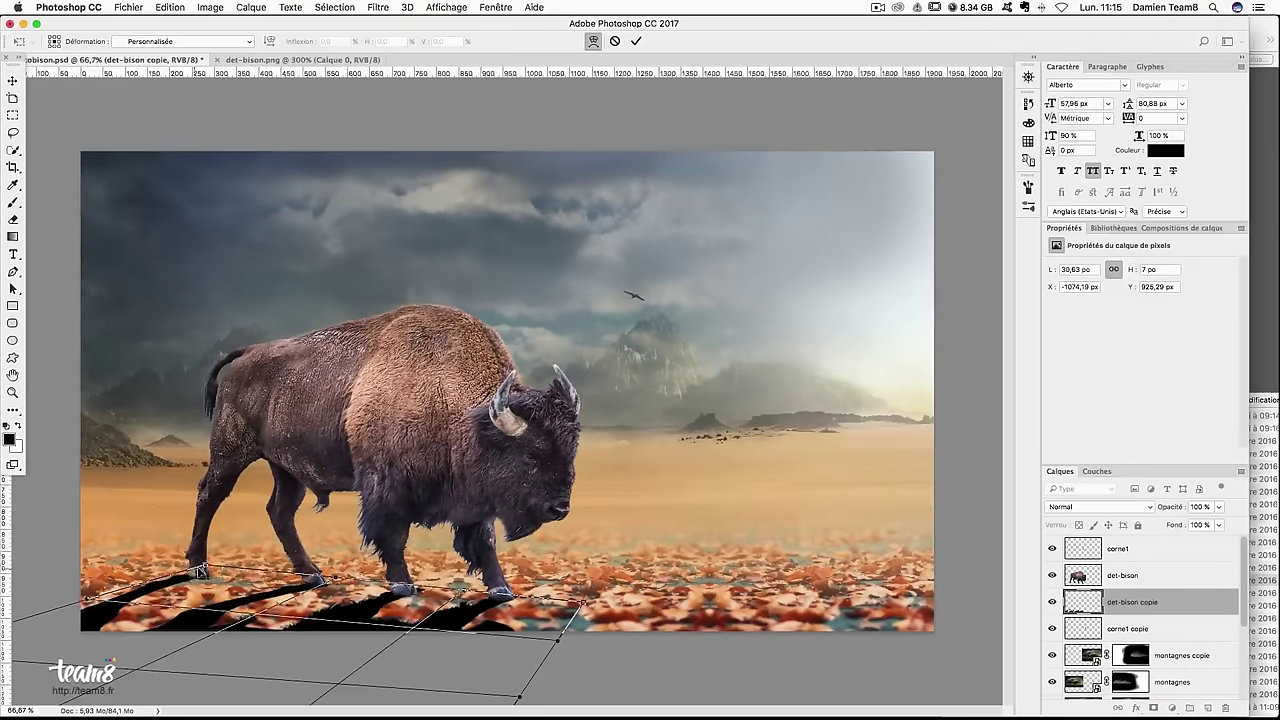
drag(524, 598, 535, 662)
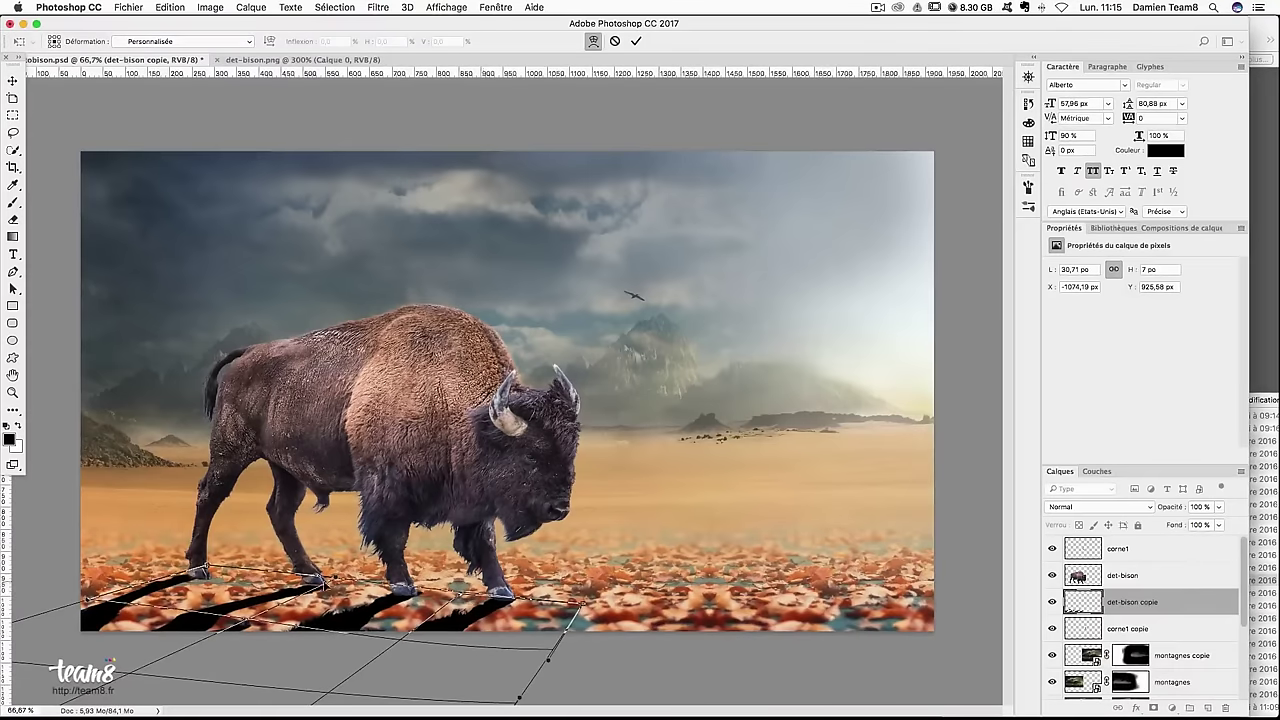
drag(326, 585, 330, 572)
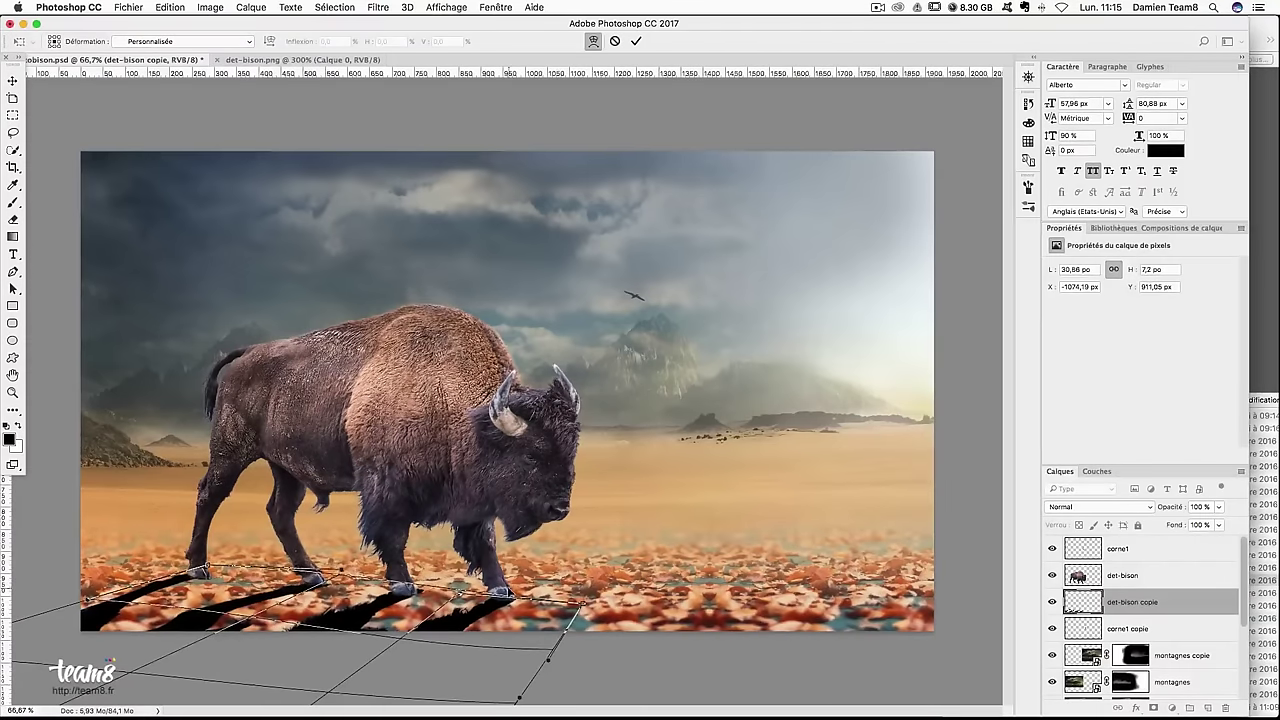
key(Return)
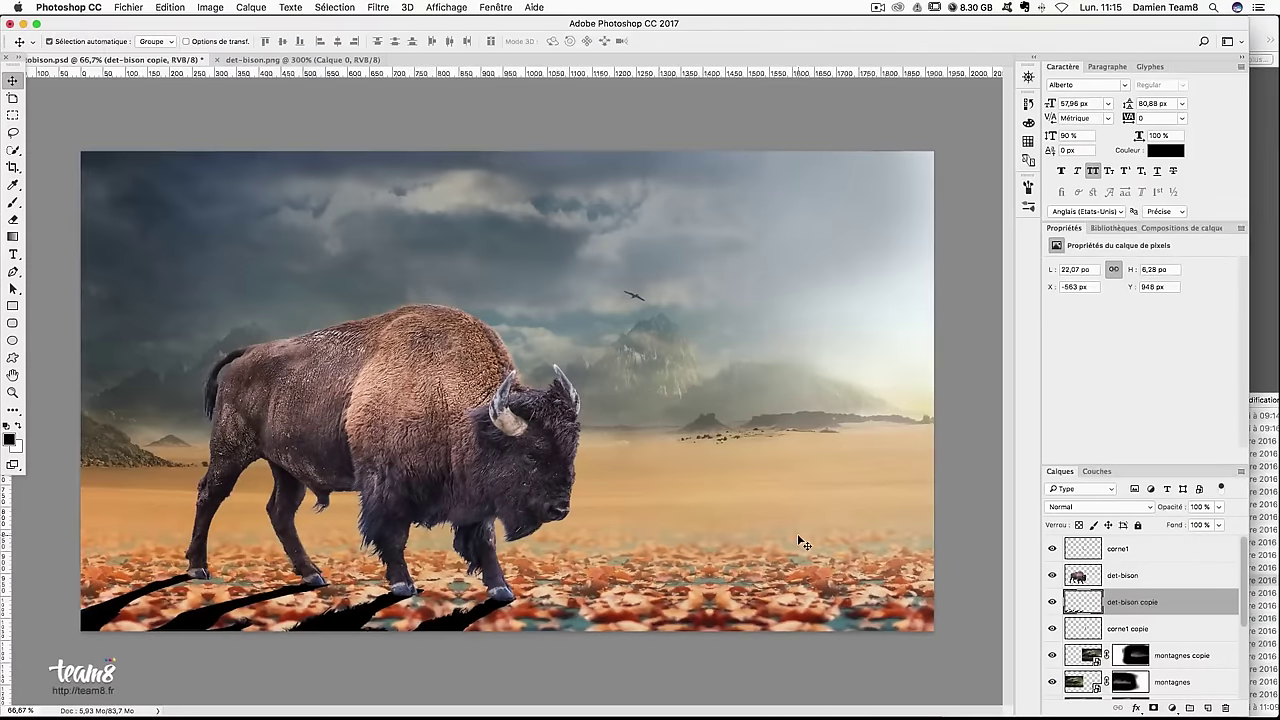
Lower the det-bison copie shadow layer's opacity to 80%
key(super+minus)
click(1220, 507)
drag(1216, 524, 1207, 526)
click(1190, 507)
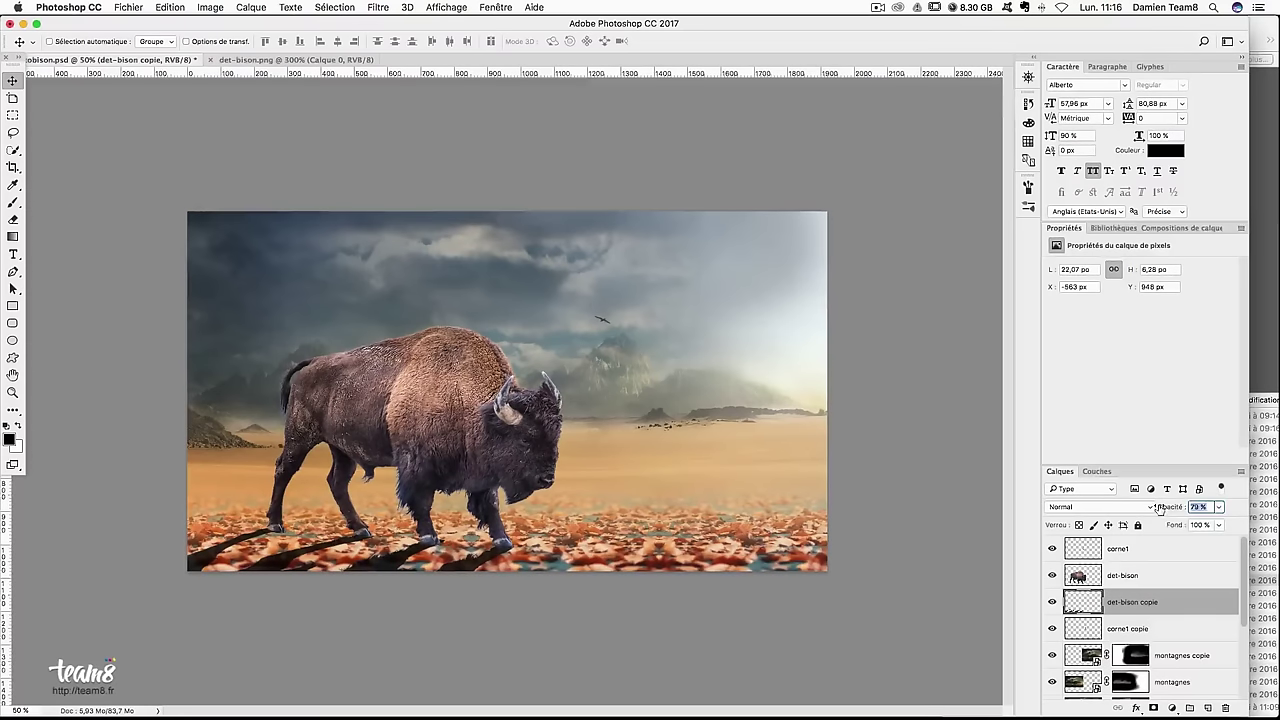
click(376, 7)
mouse_move(450, 204)
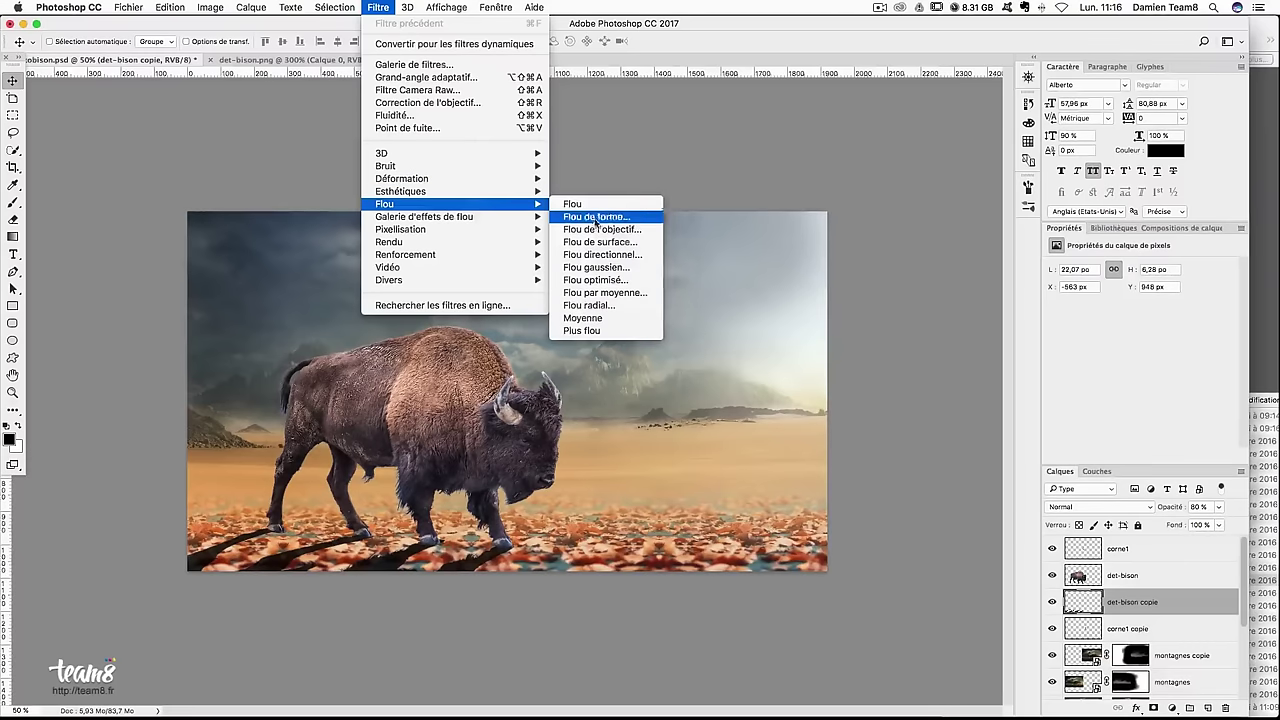
Apply Flou gaussien with a 5-pixel radius to the det-bison copie shadow
click(596, 267)
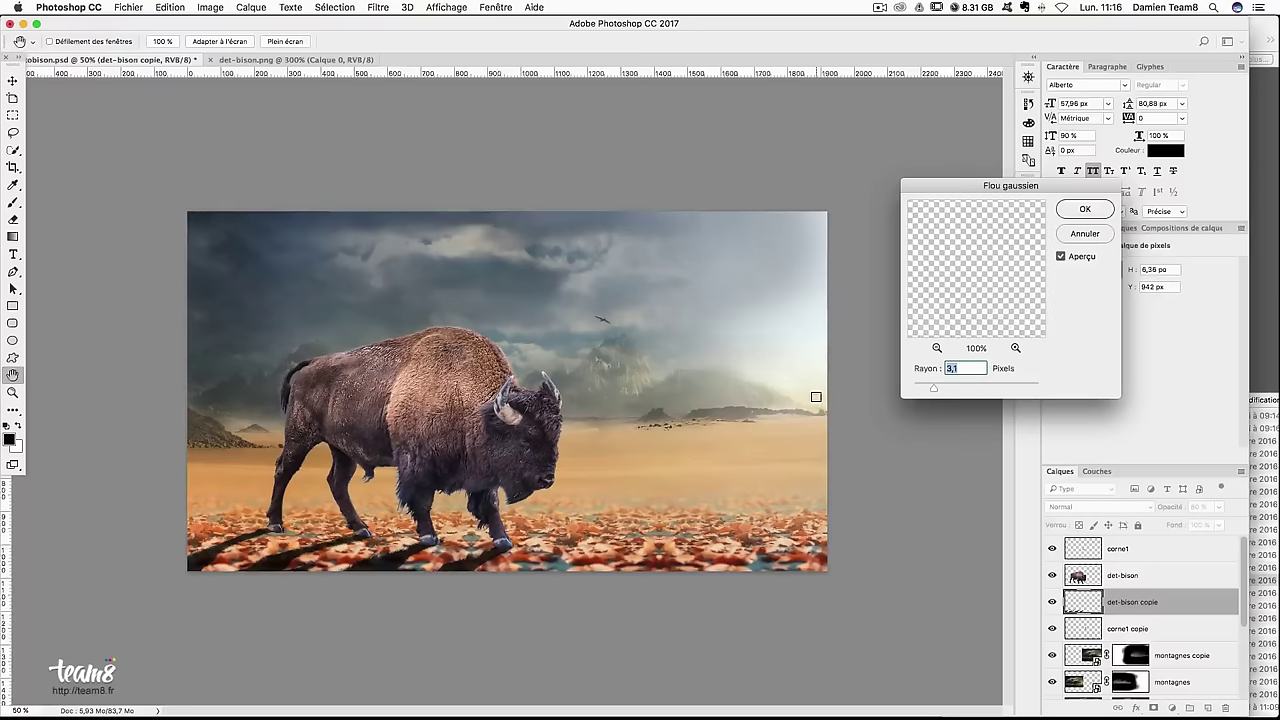
drag(934, 389, 946, 392)
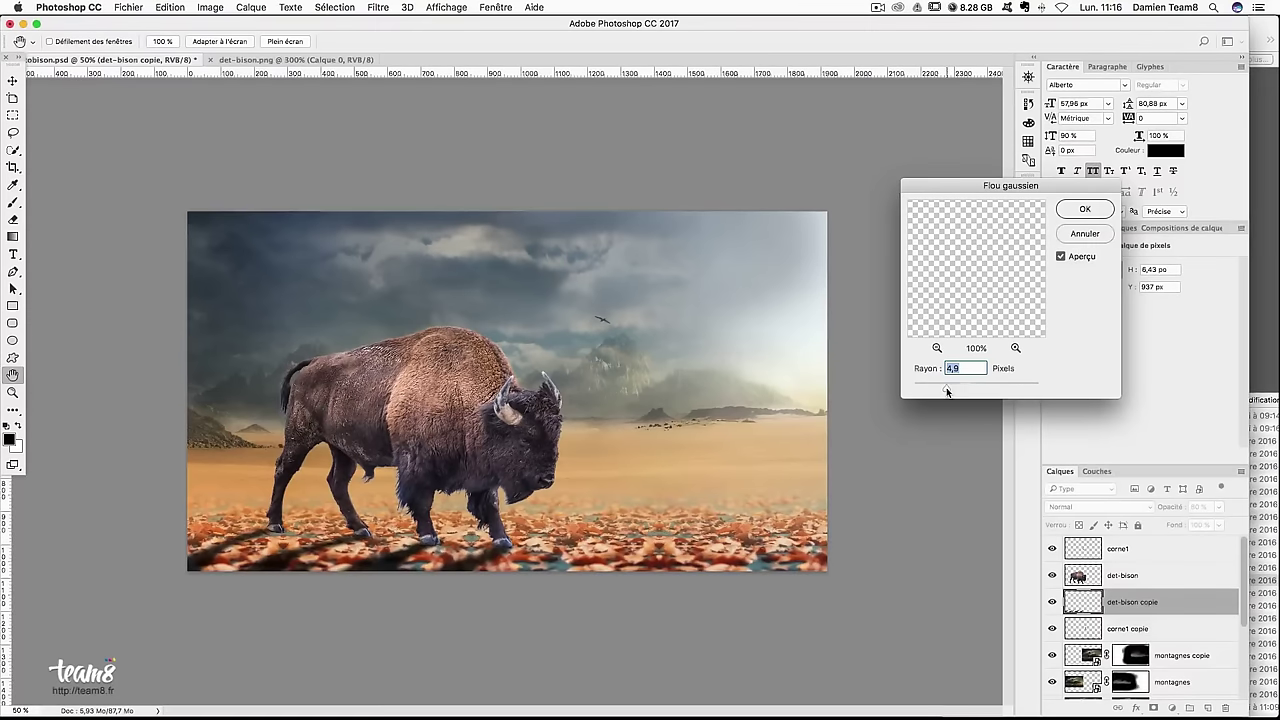
text(4)
key(Up)
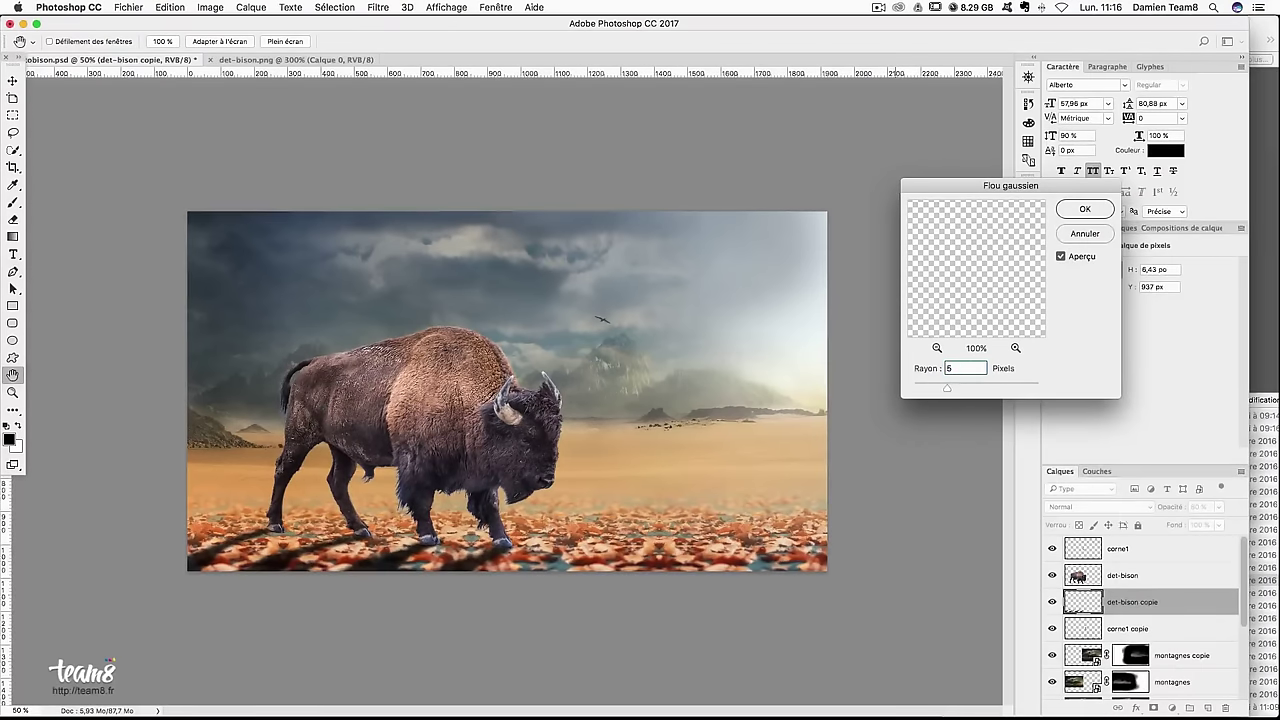
key(Return)
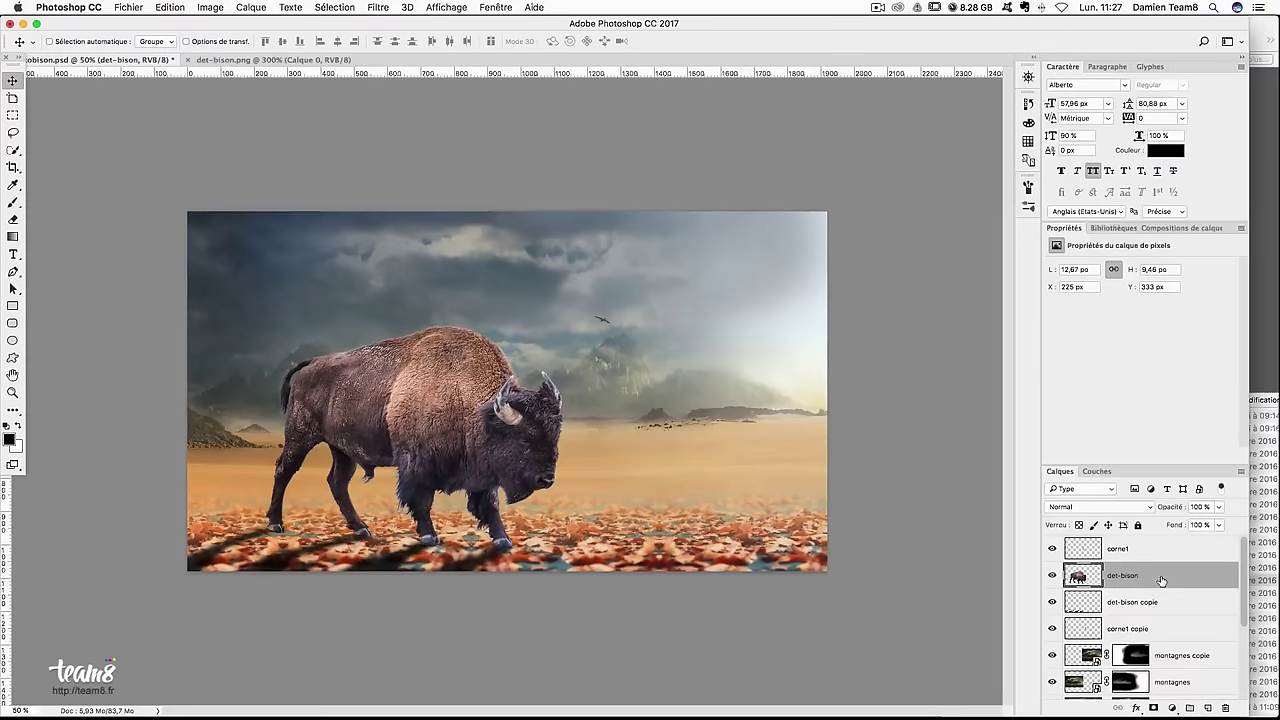
Open det-bison's layer style and enable Ombre interne
double_click(1161, 581)
drag(777, 309, 900, 188)
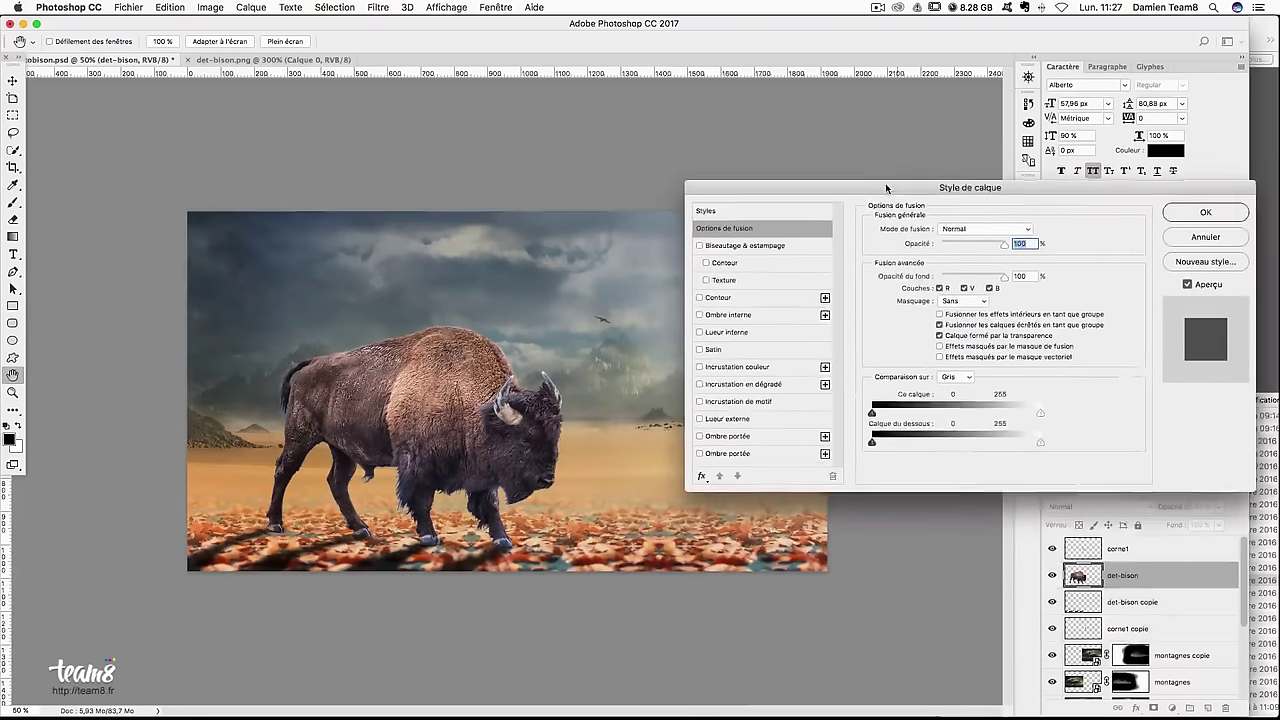
click(727, 315)
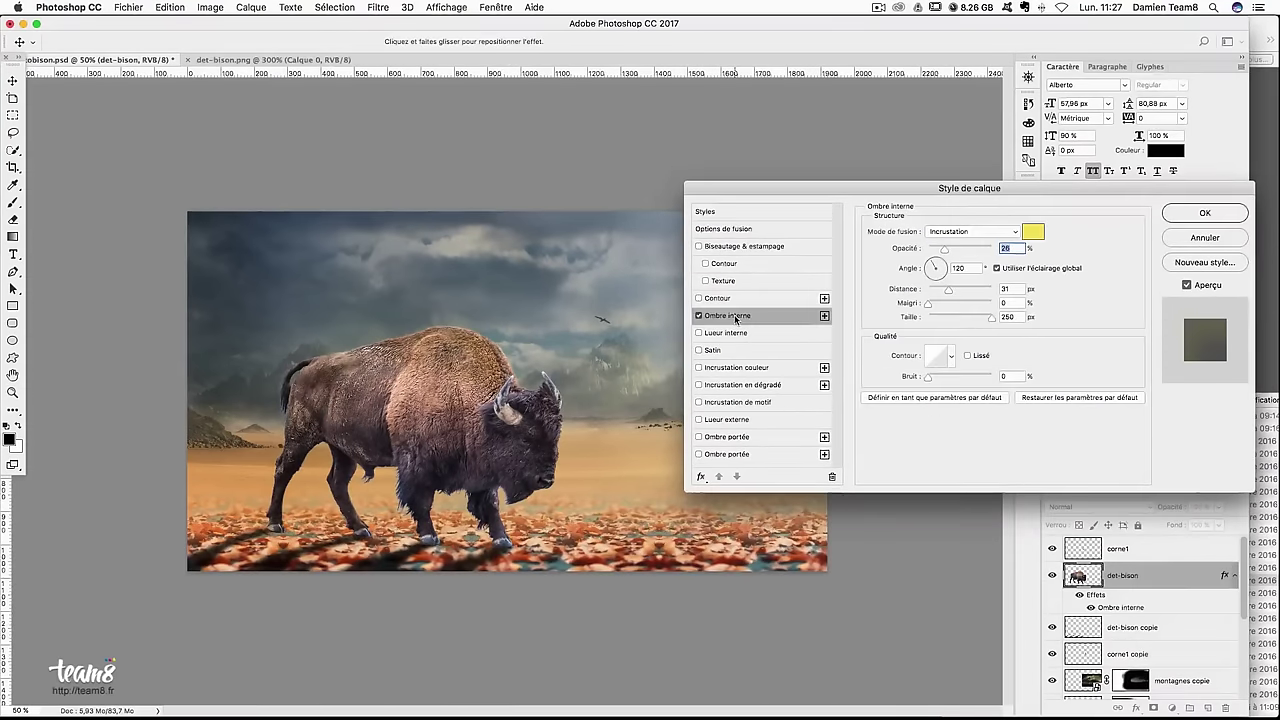
mouse_move(896, 194)
mouse_down()
mouse_move(784, 220)
mouse_move(862, 234)
mouse_up()
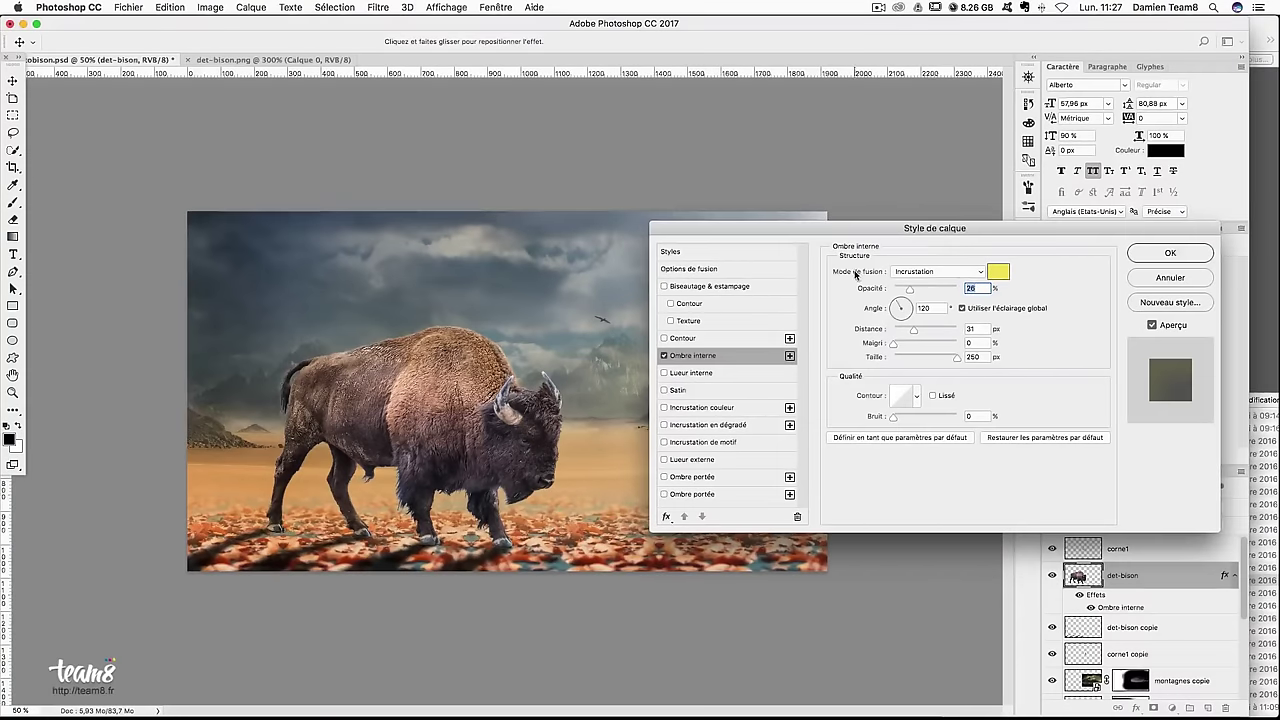
Set the inner shadow to yellow Incrustation, 26% opacity, 31 px distance, 250 px size
click(996, 278)
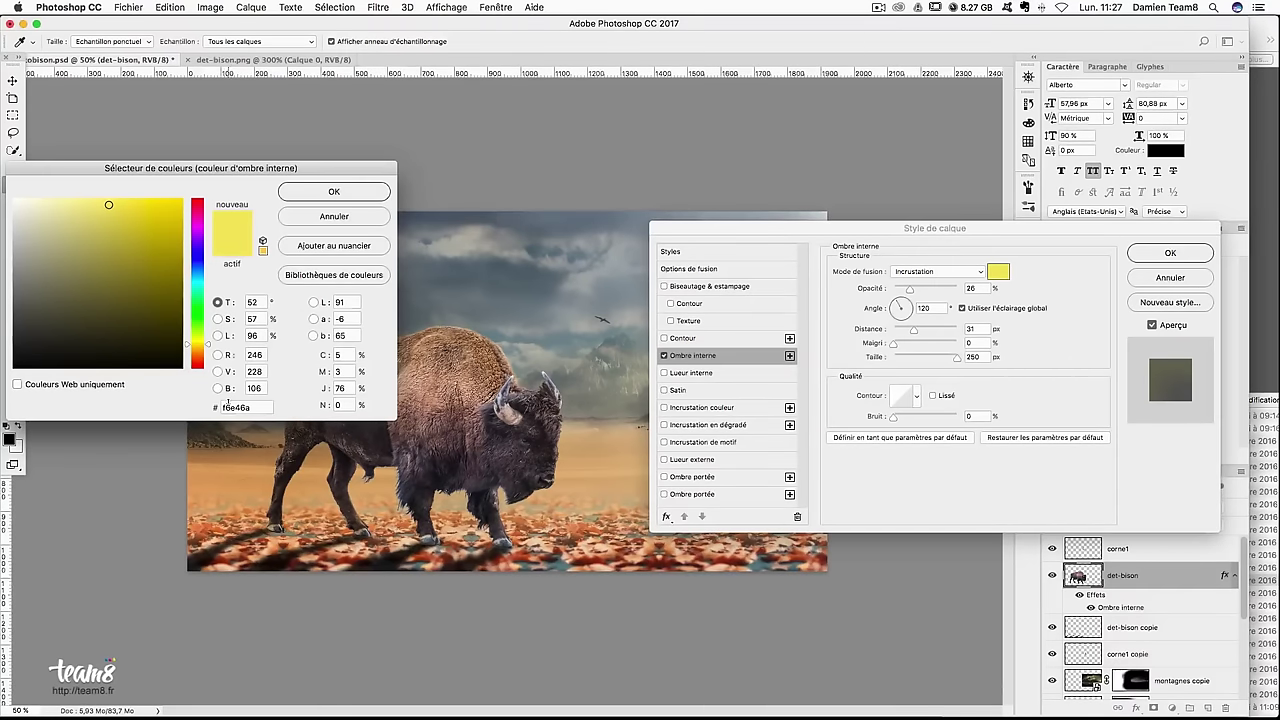
drag(245, 172, 472, 213)
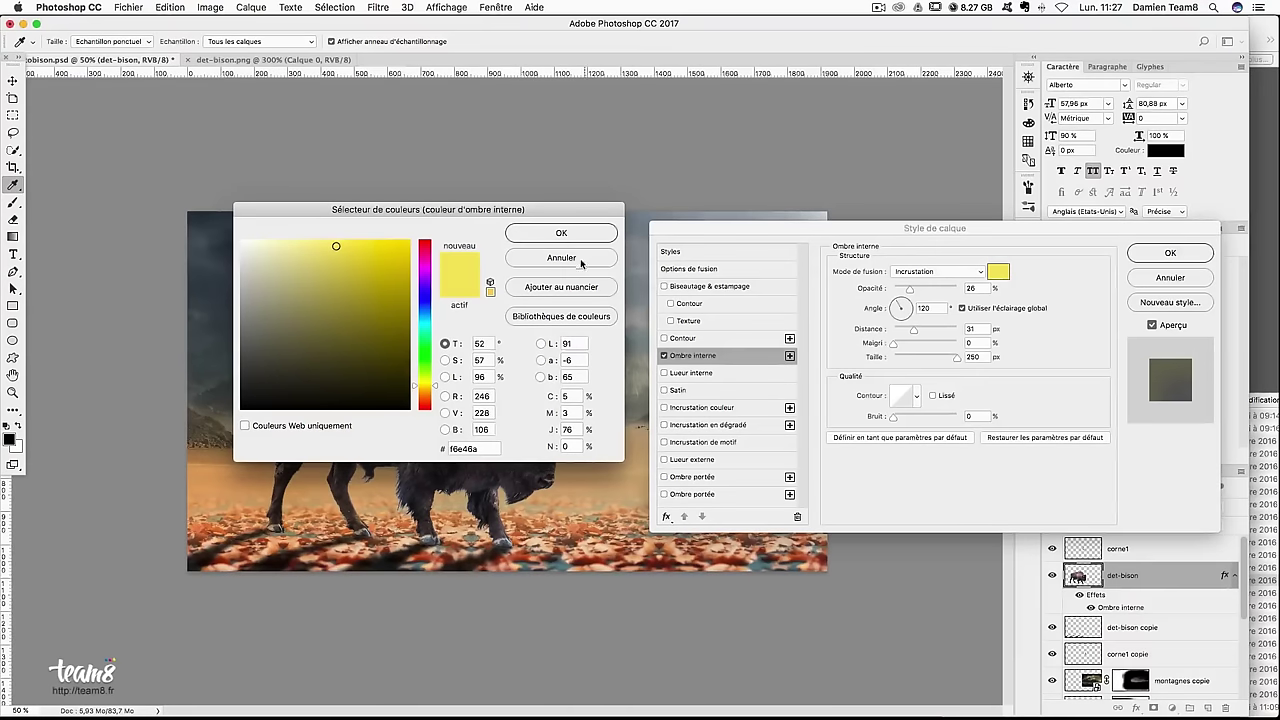
key(Return)
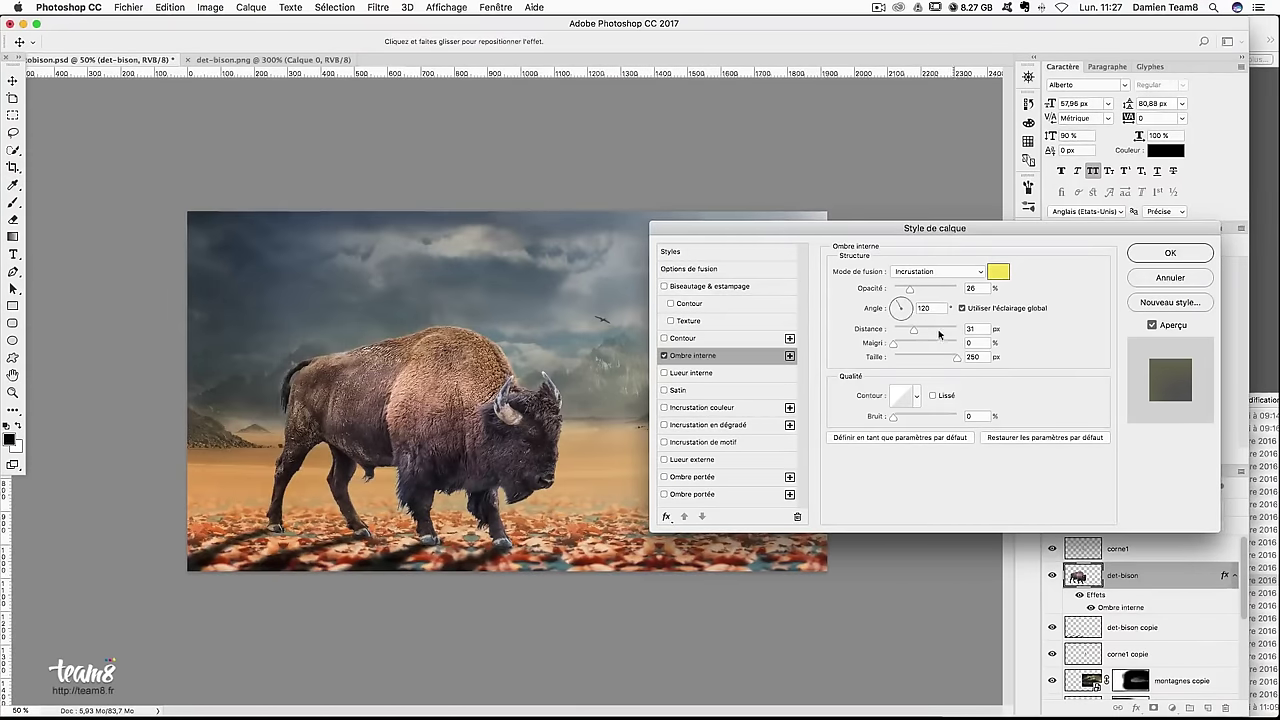
click(975, 342)
key(Tab)
Add a black Produit Satin at 50%, angle 49, distance 57, size 70, and apply
drag(760, 242, 876, 211)
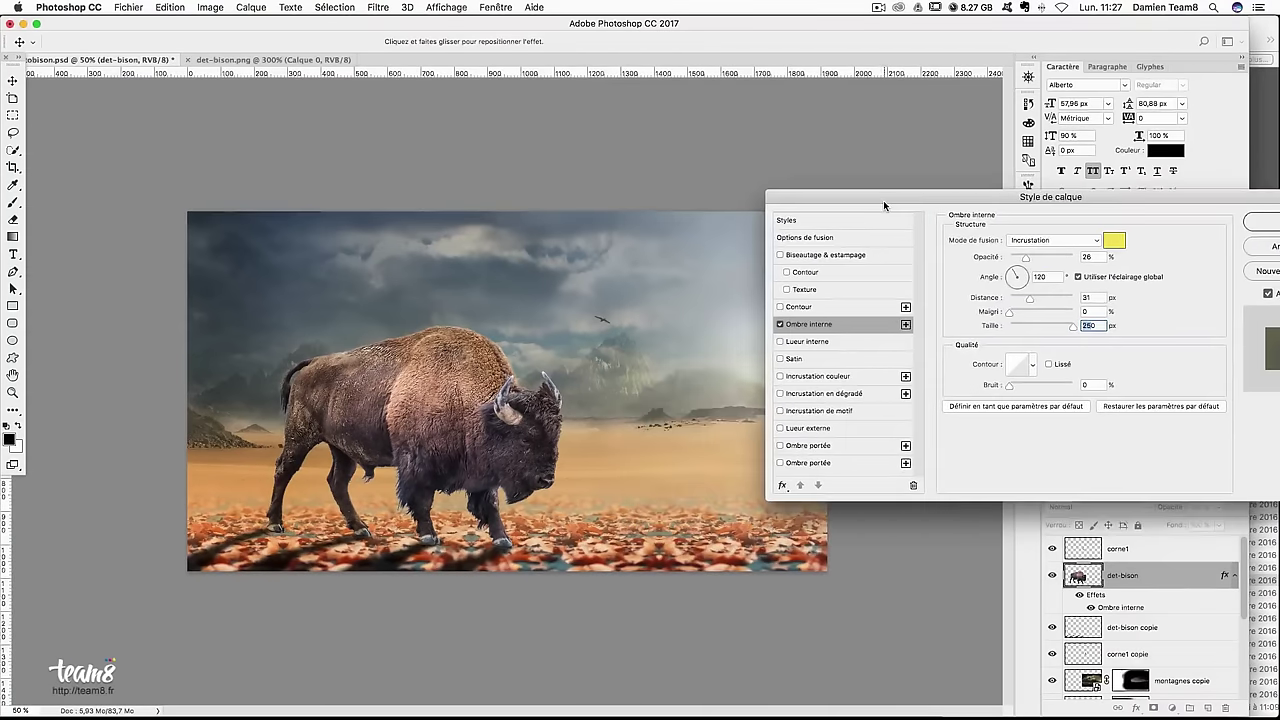
click(793, 358)
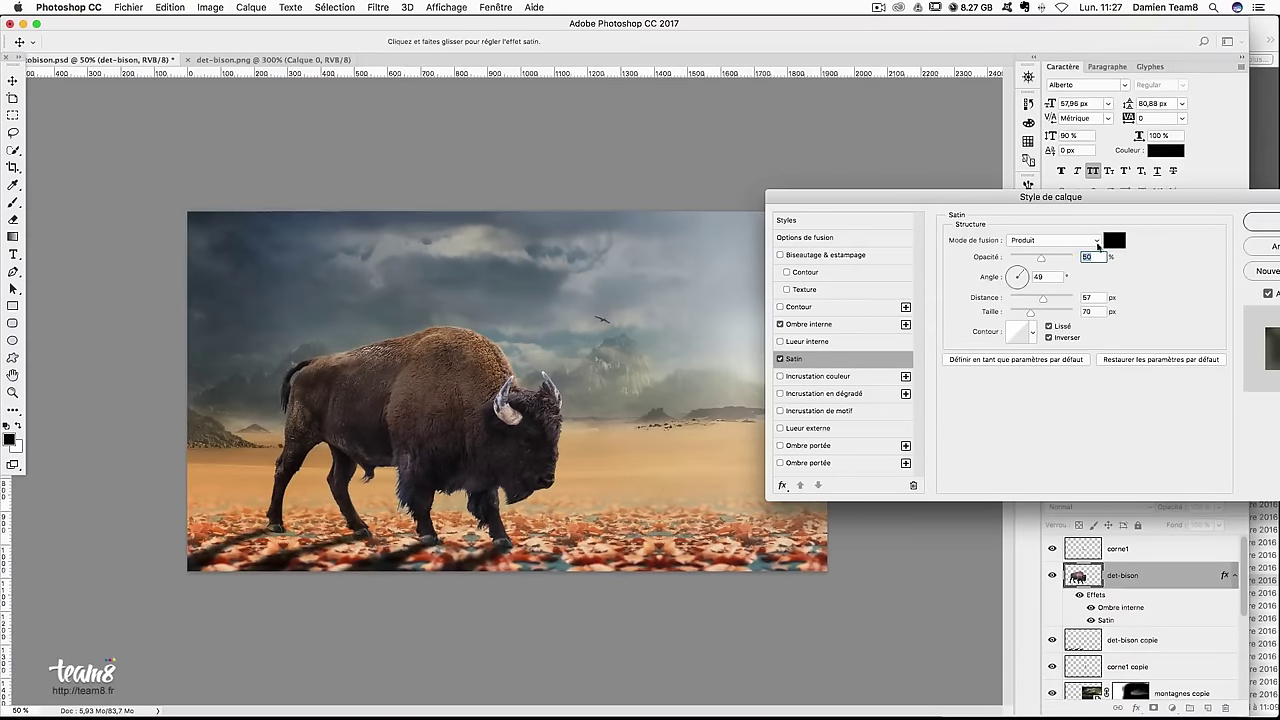
click(1112, 240)
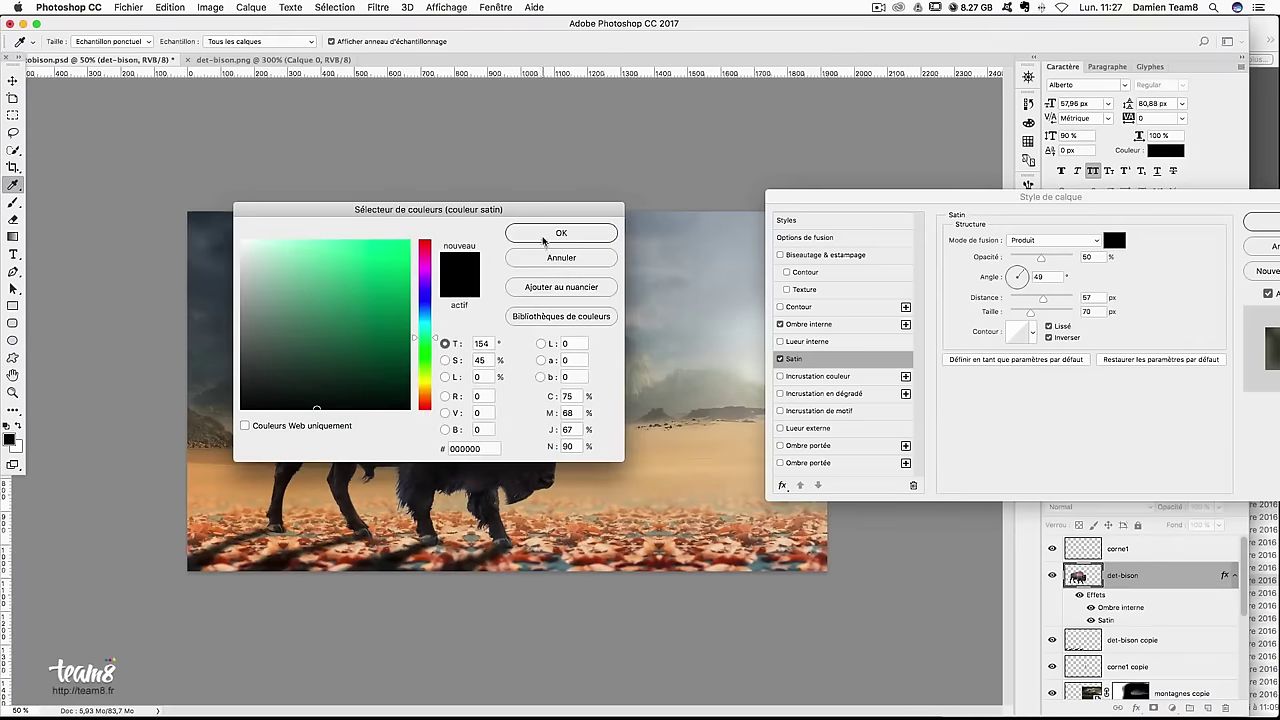
click(544, 240)
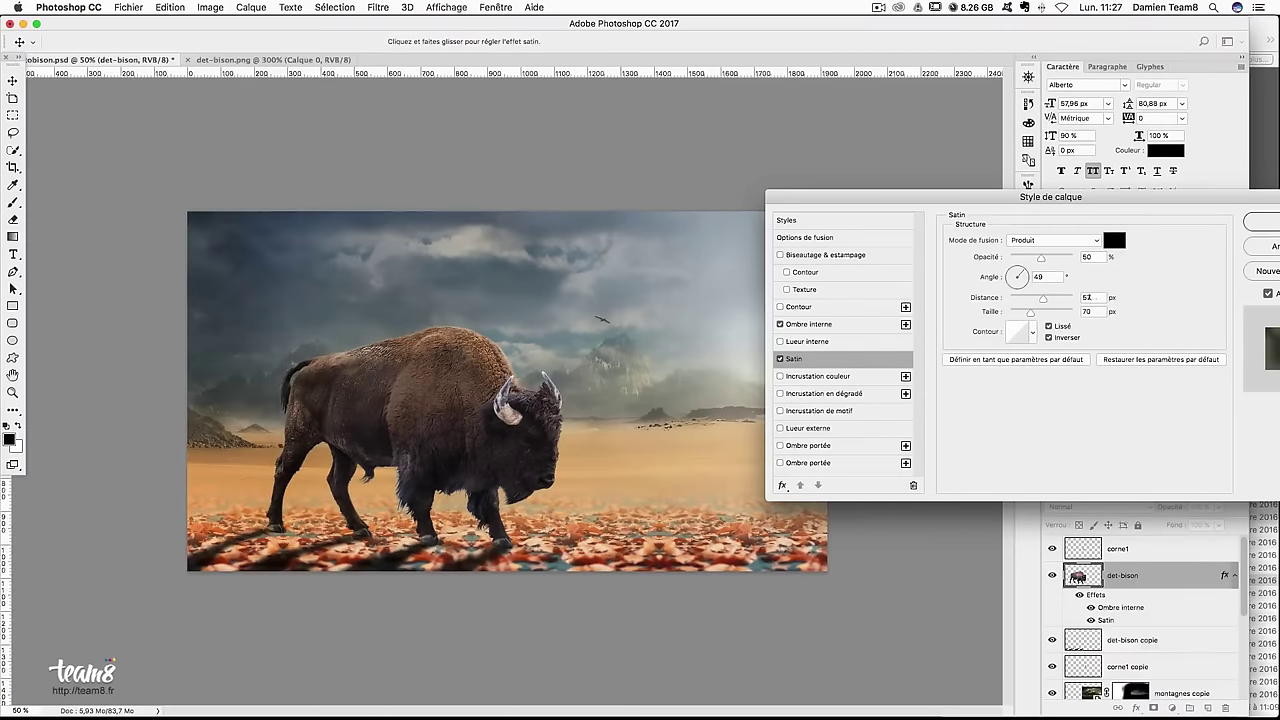
click(1087, 311)
click(1250, 228)
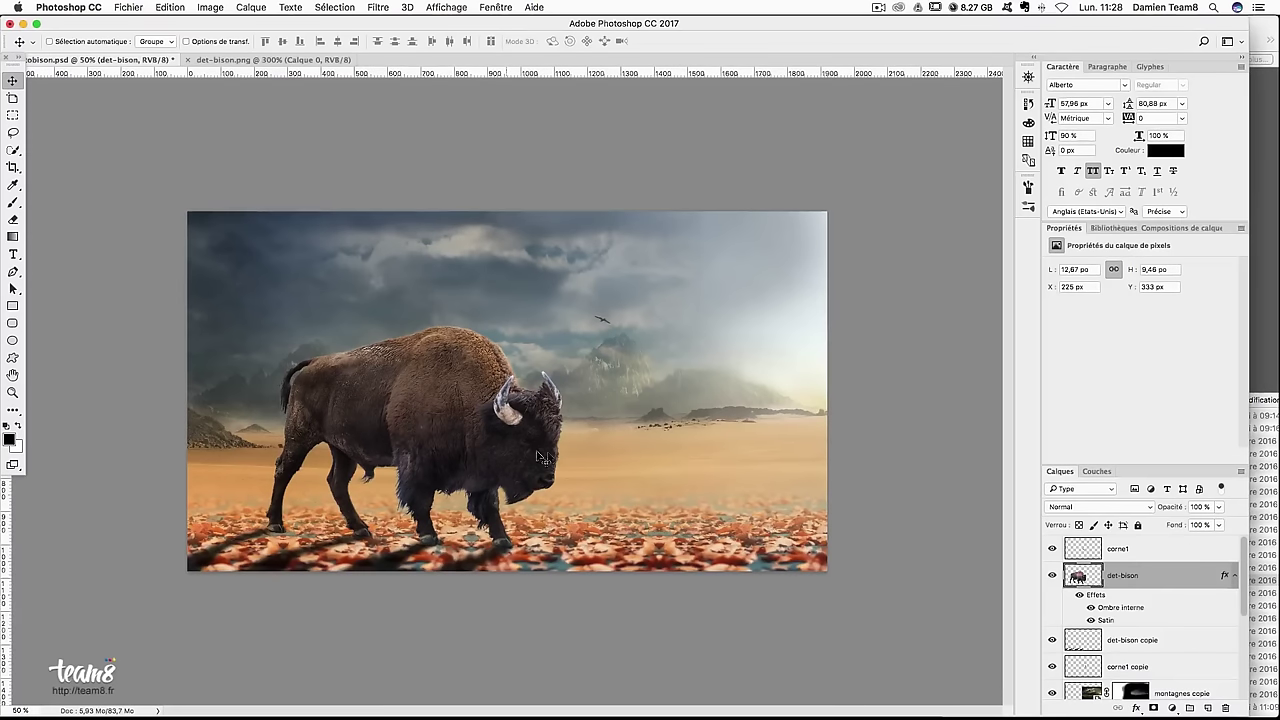
Place det-feuille-rouge.png on the plain right of the bison, slightly enlarged
key(super+z)
key(super+z)
click(1256, 289)
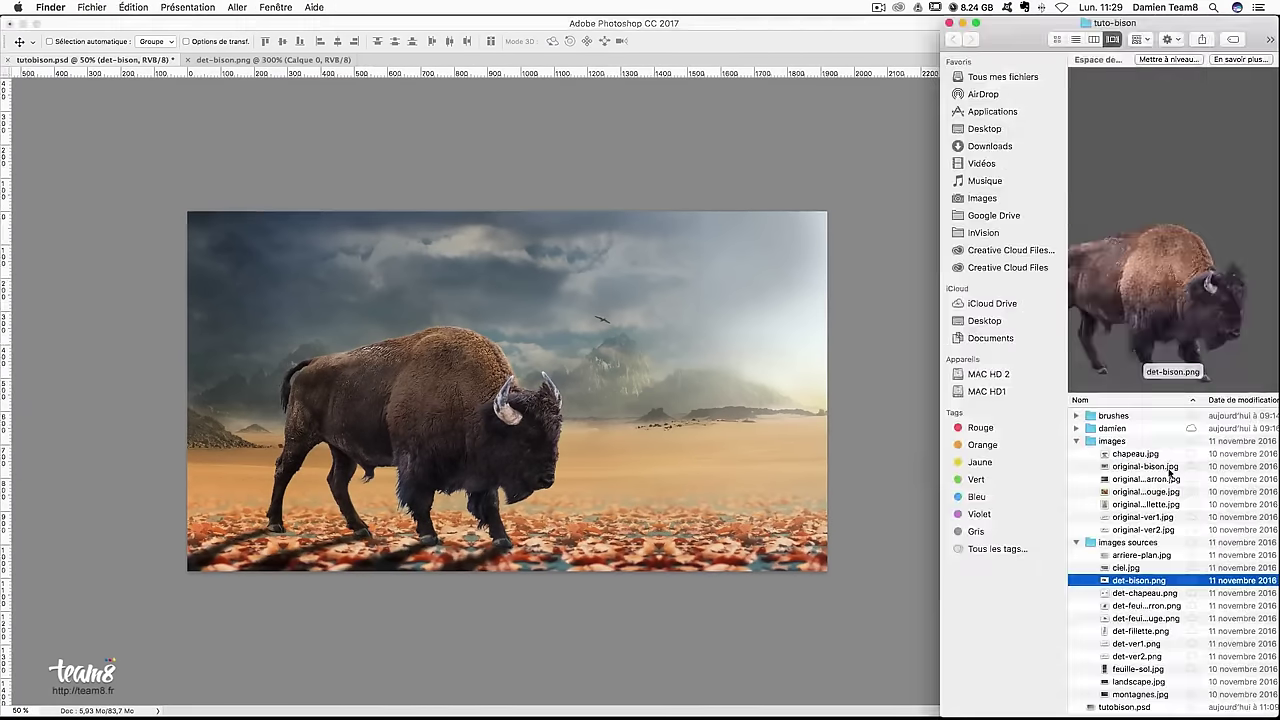
click(1135, 593)
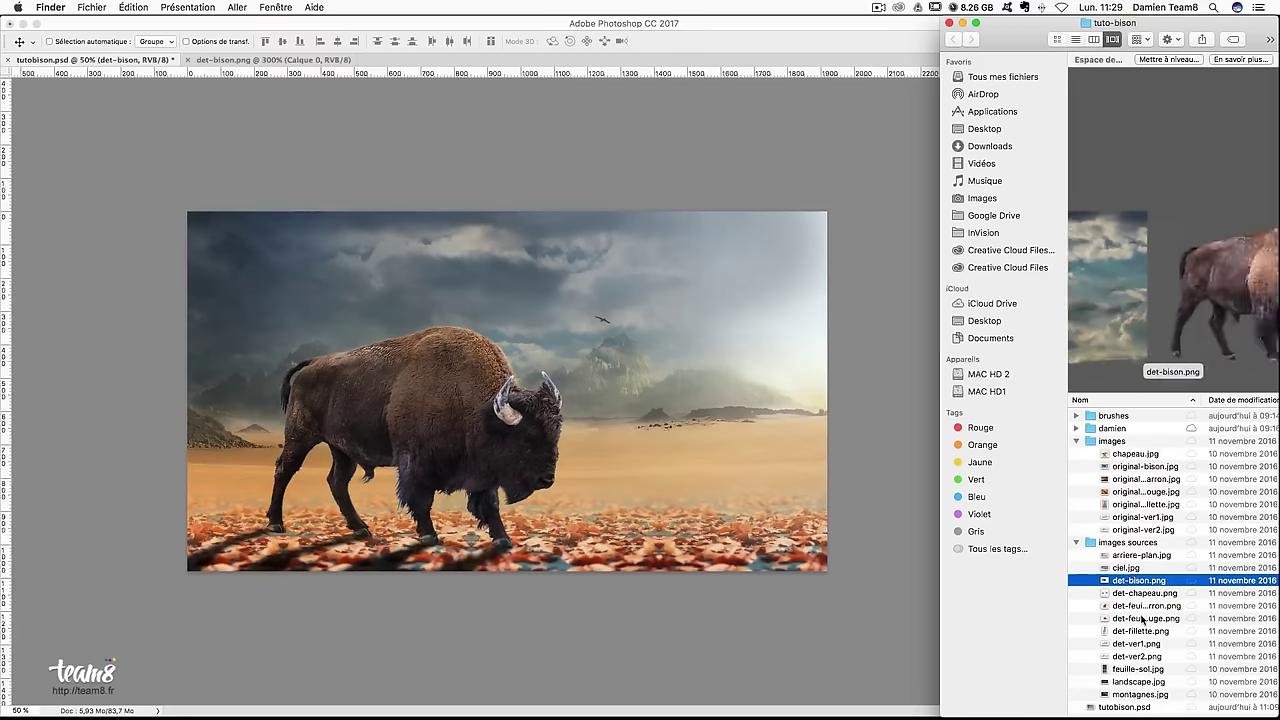
click(1125, 606)
drag(1125, 618, 415, 365)
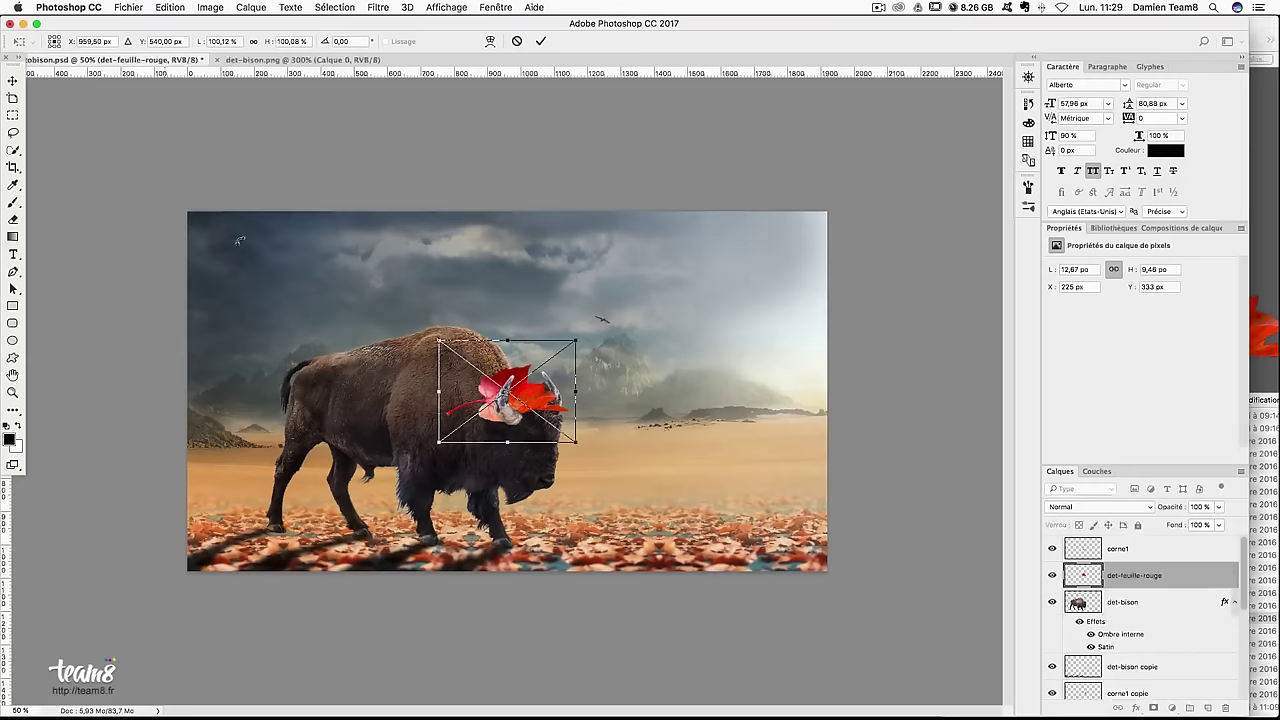
drag(545, 376, 710, 448)
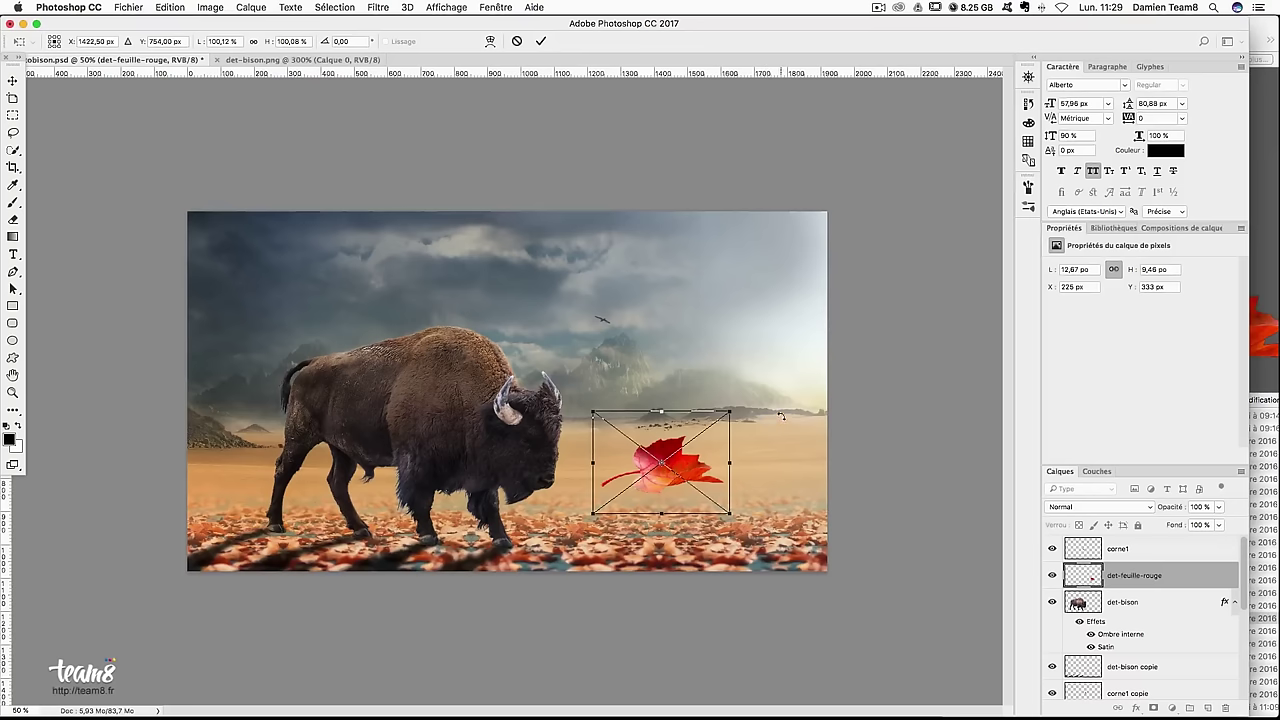
drag(733, 409, 746, 401)
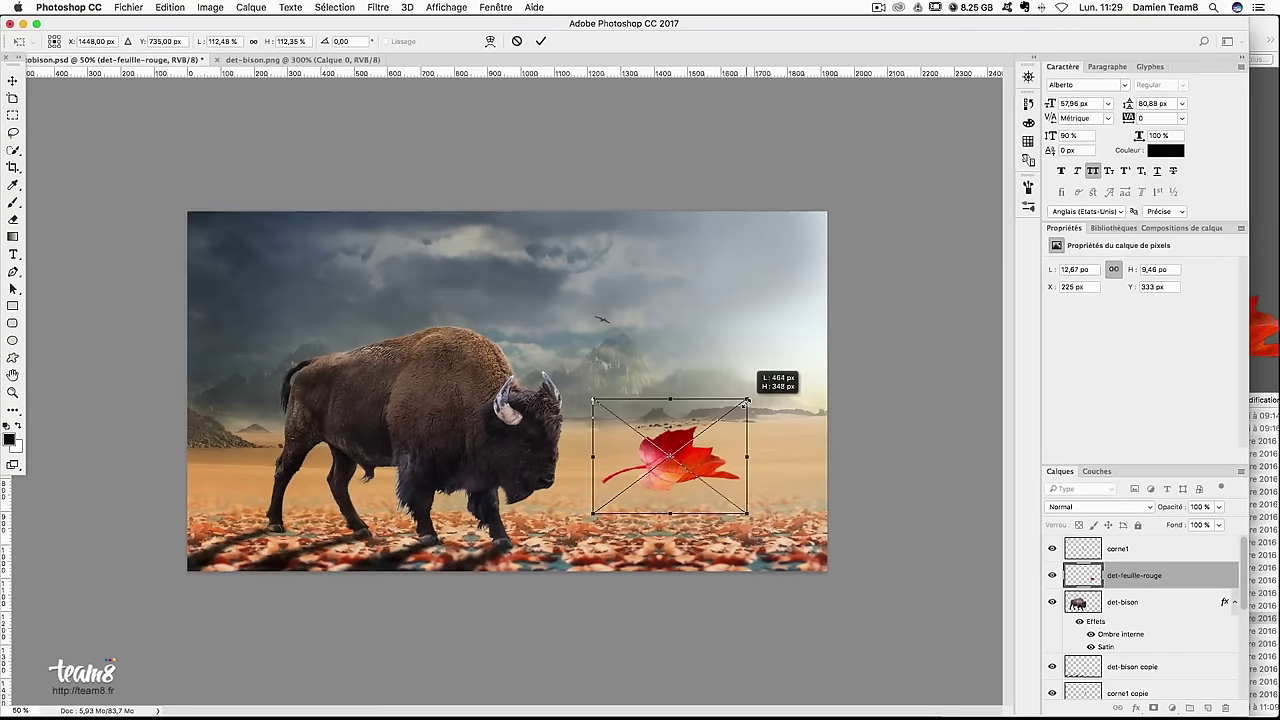
key(Return)
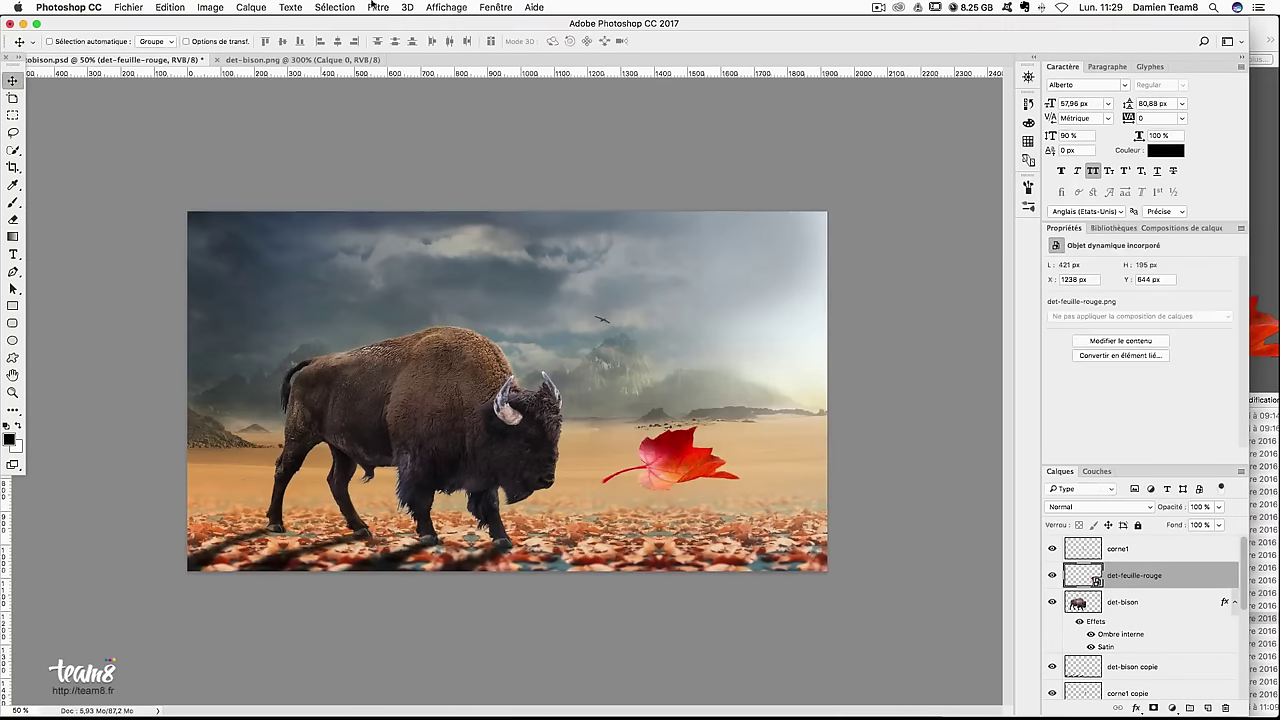
Apply a Gaussian blur of about 9 pixels to the red leaf
click(378, 7)
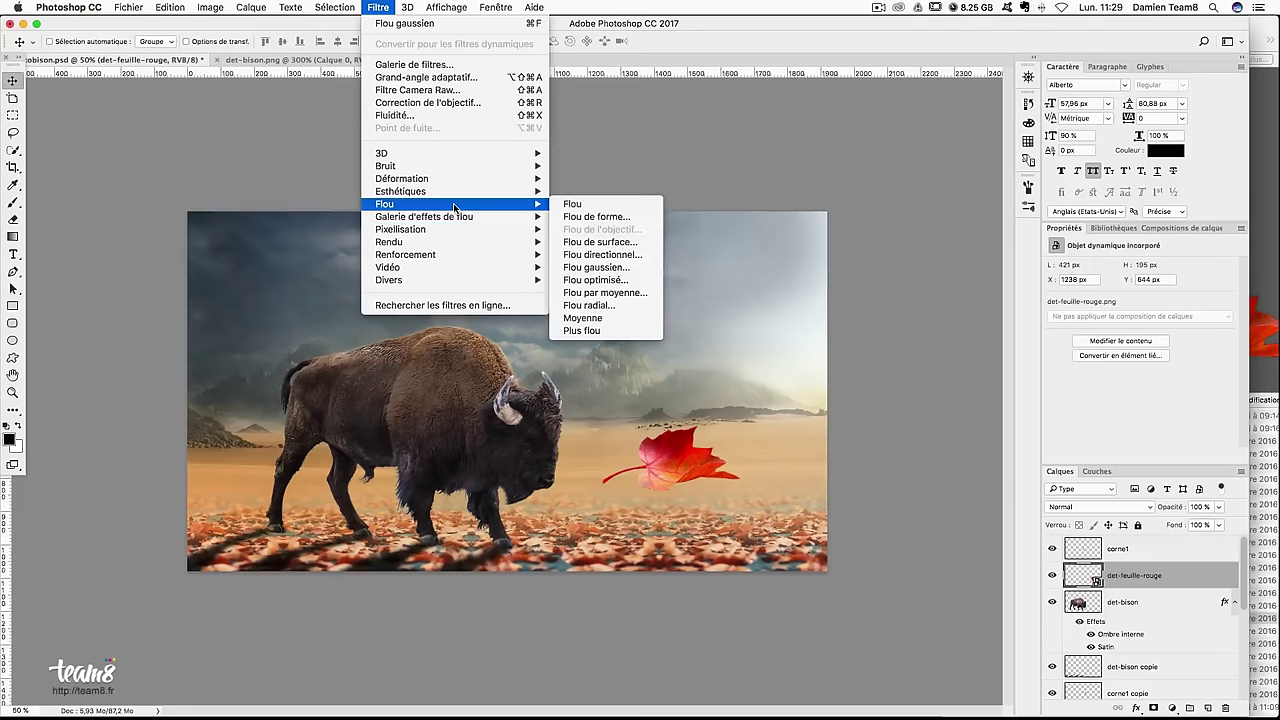
mouse_move(385, 204)
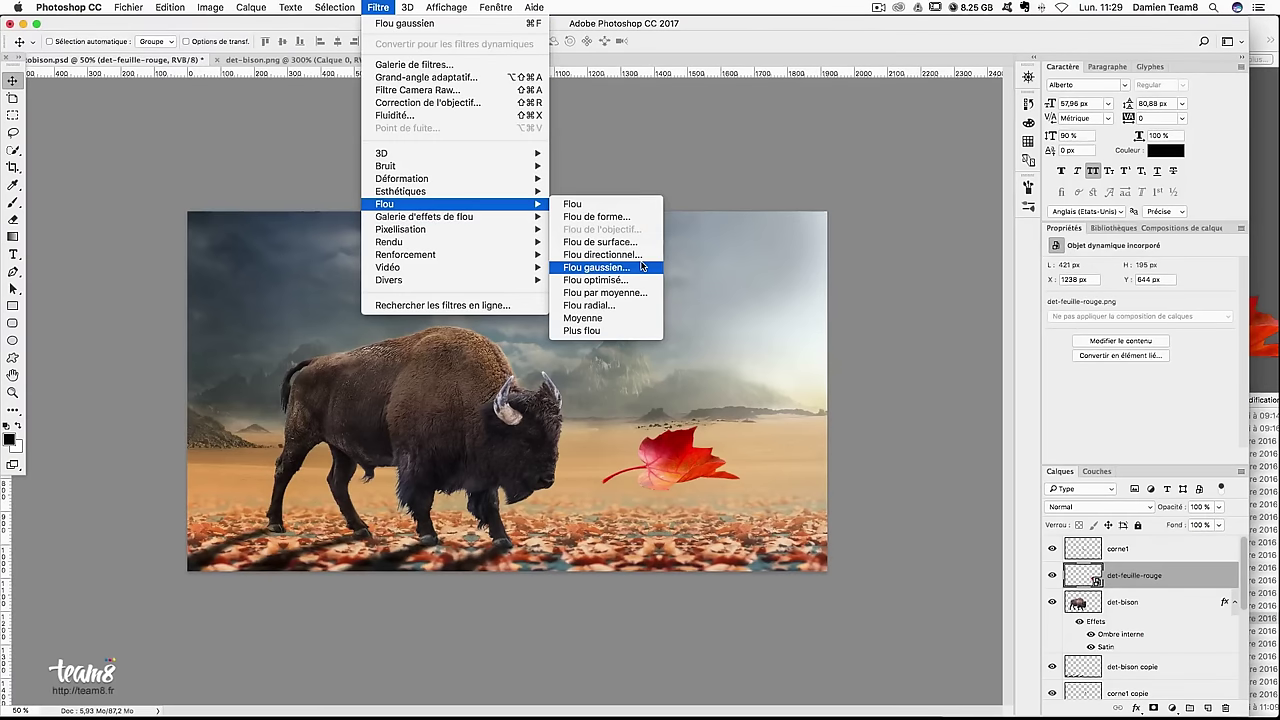
click(636, 268)
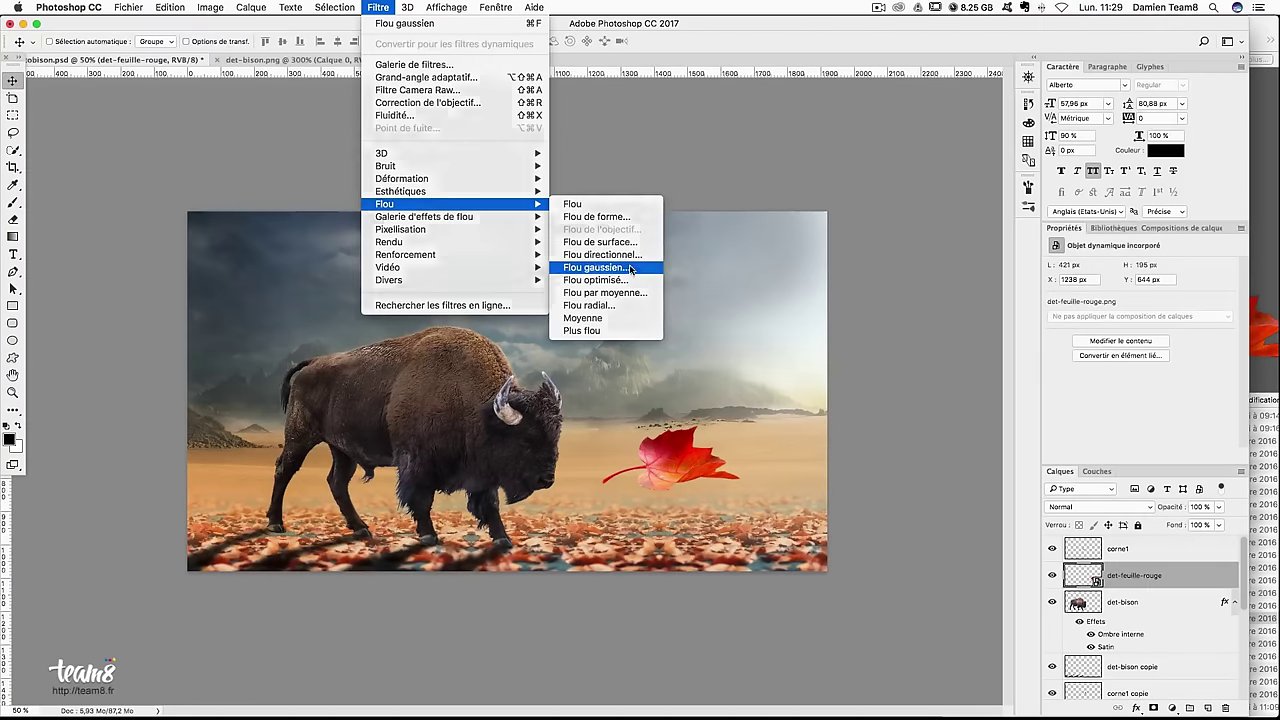
drag(946, 389, 961, 393)
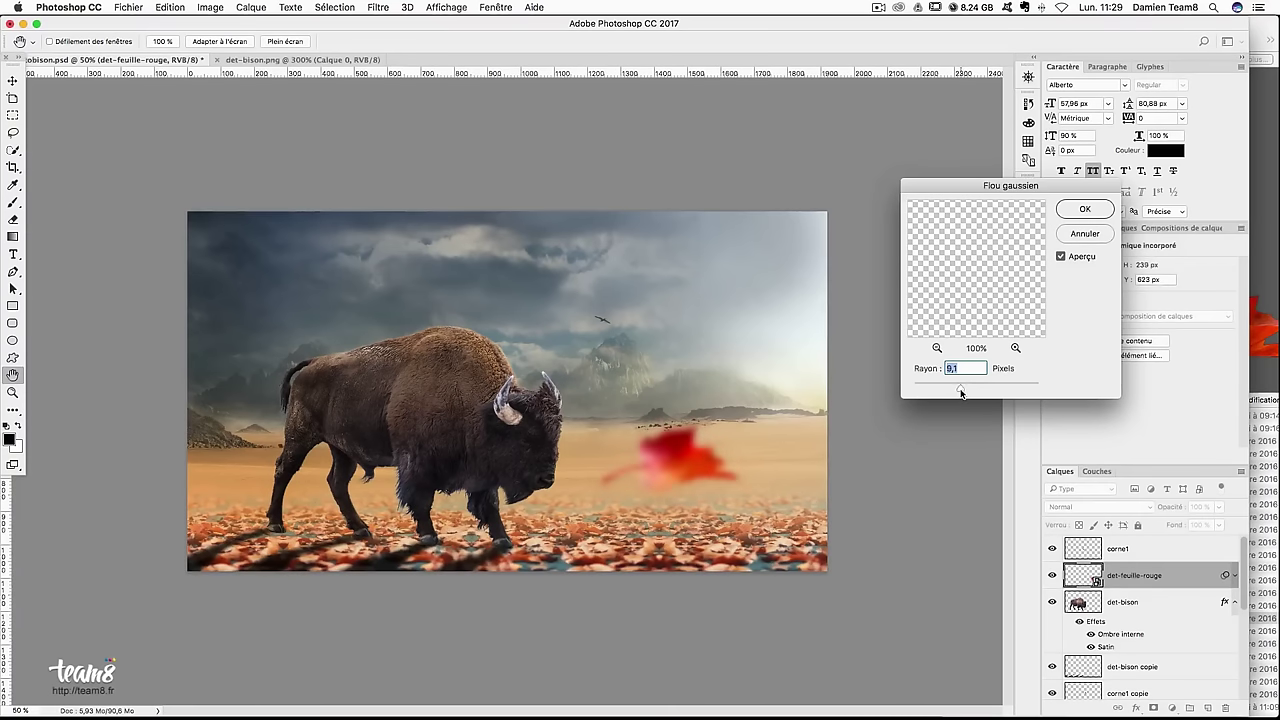
drag(961, 393, 965, 393)
key(Return)
Move the blurred leaf to the far left edge and tilt it about 8 degrees
drag(729, 443, 231, 391)
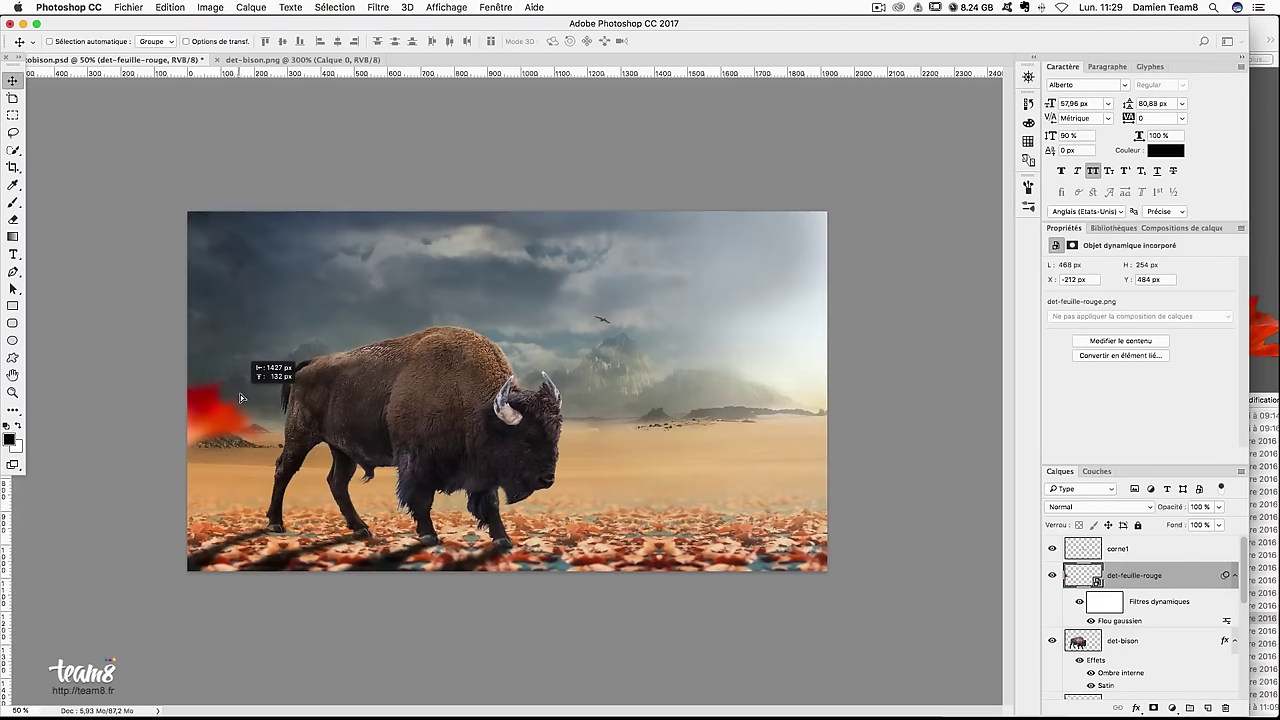
drag(231, 391, 258, 398)
key(ctrl+t)
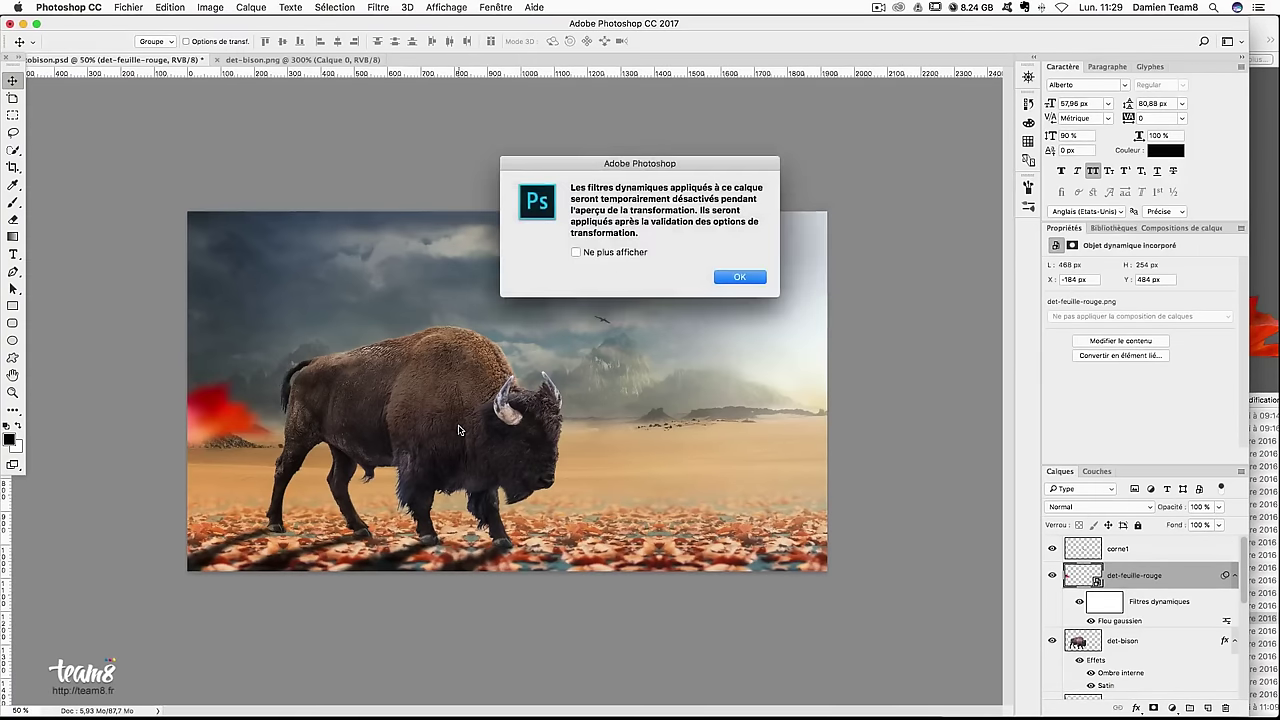
key(Return)
drag(432, 451, 396, 496)
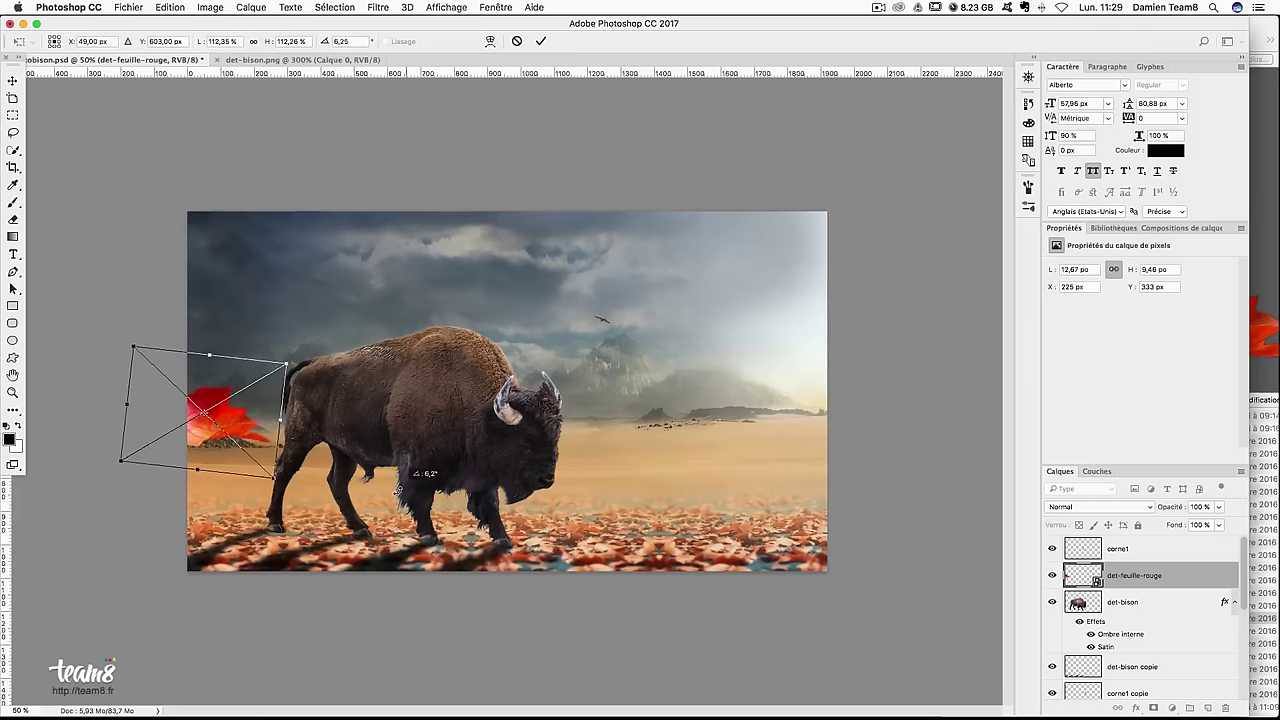
key(Return)
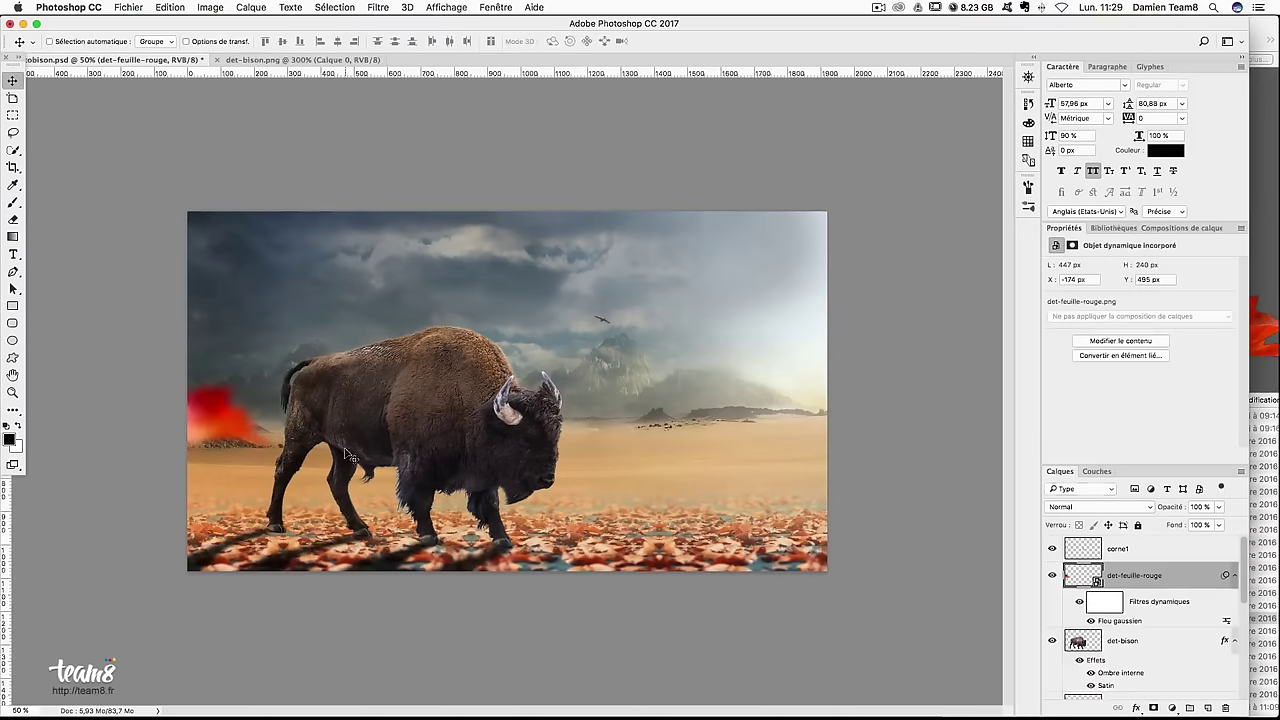
drag(258, 455, 258, 468)
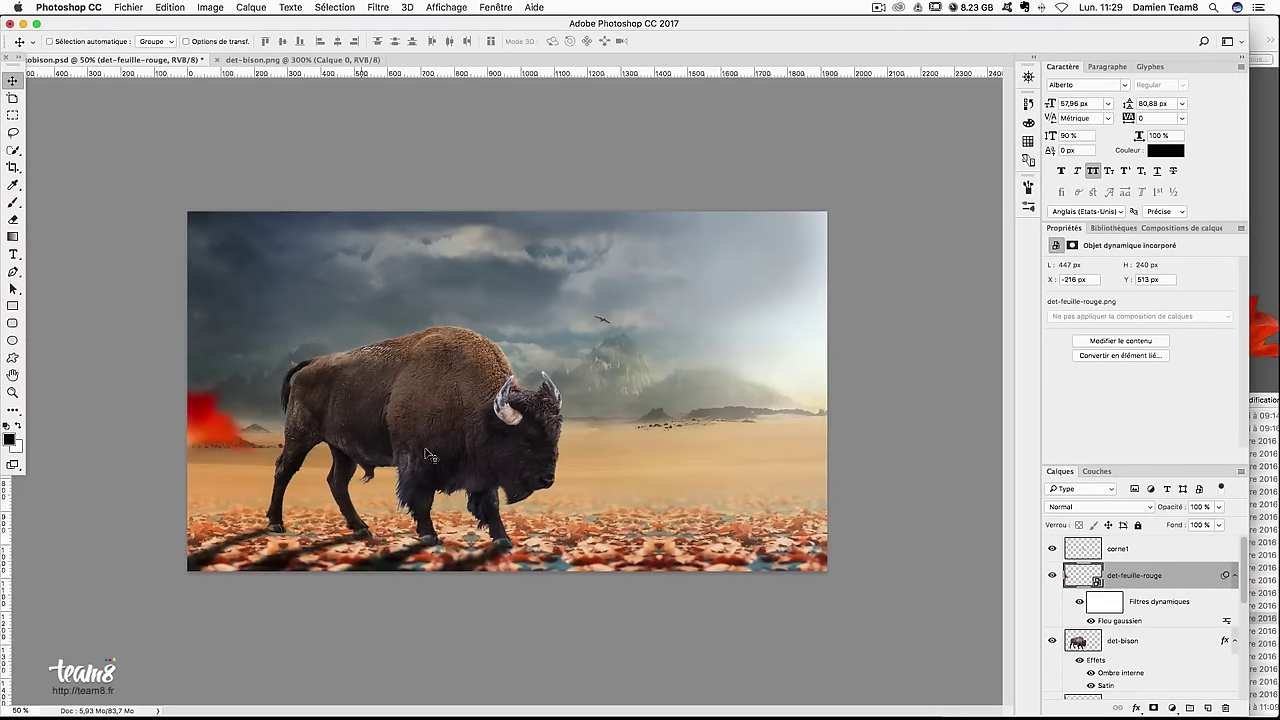
Undo back to the sharp leaf and rasterize the det-feuille-rouge layer
key(ctrl+alt+z)
key(ctrl+alt+z)
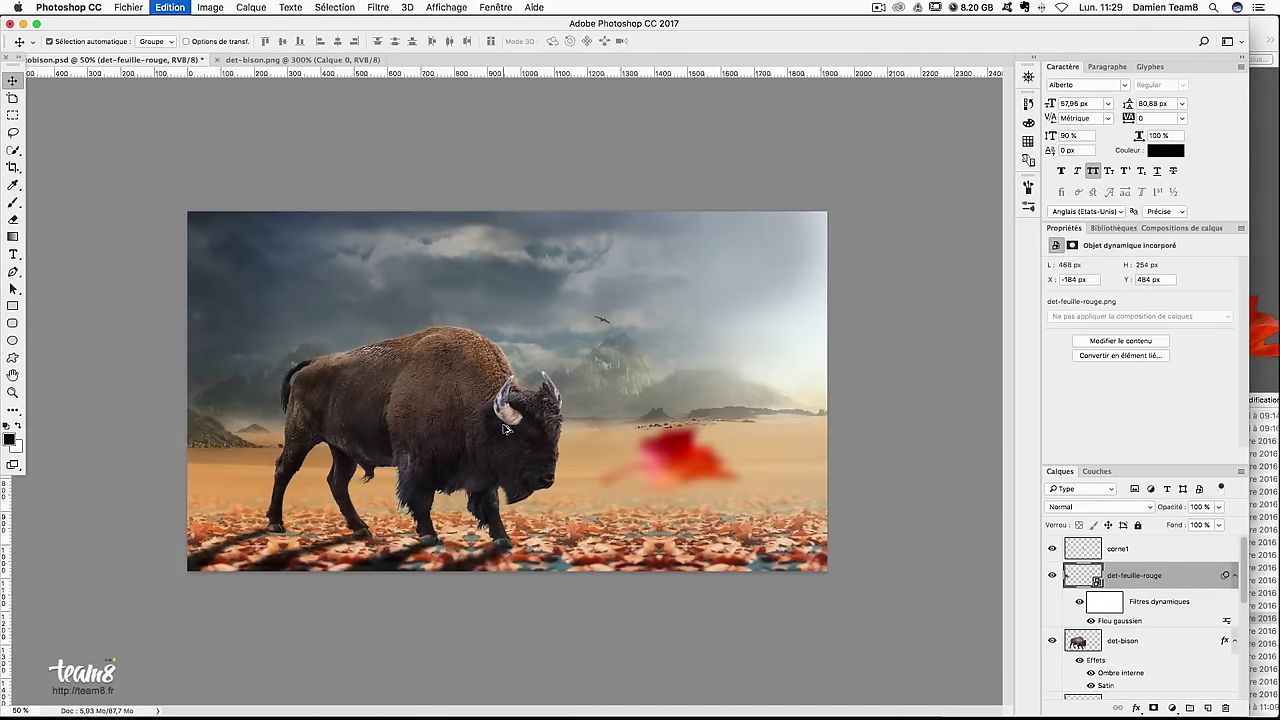
key(ctrl+alt+z)
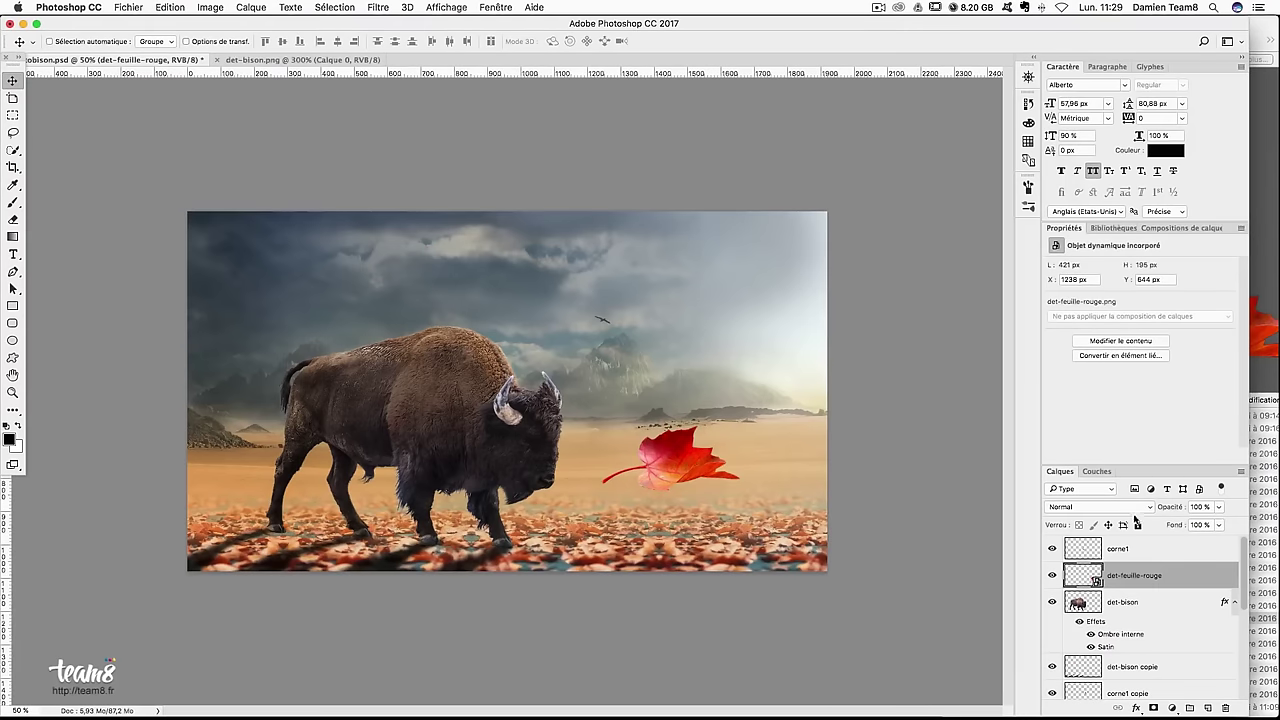
right_click(1133, 548)
click(1176, 573)
right_click(1194, 577)
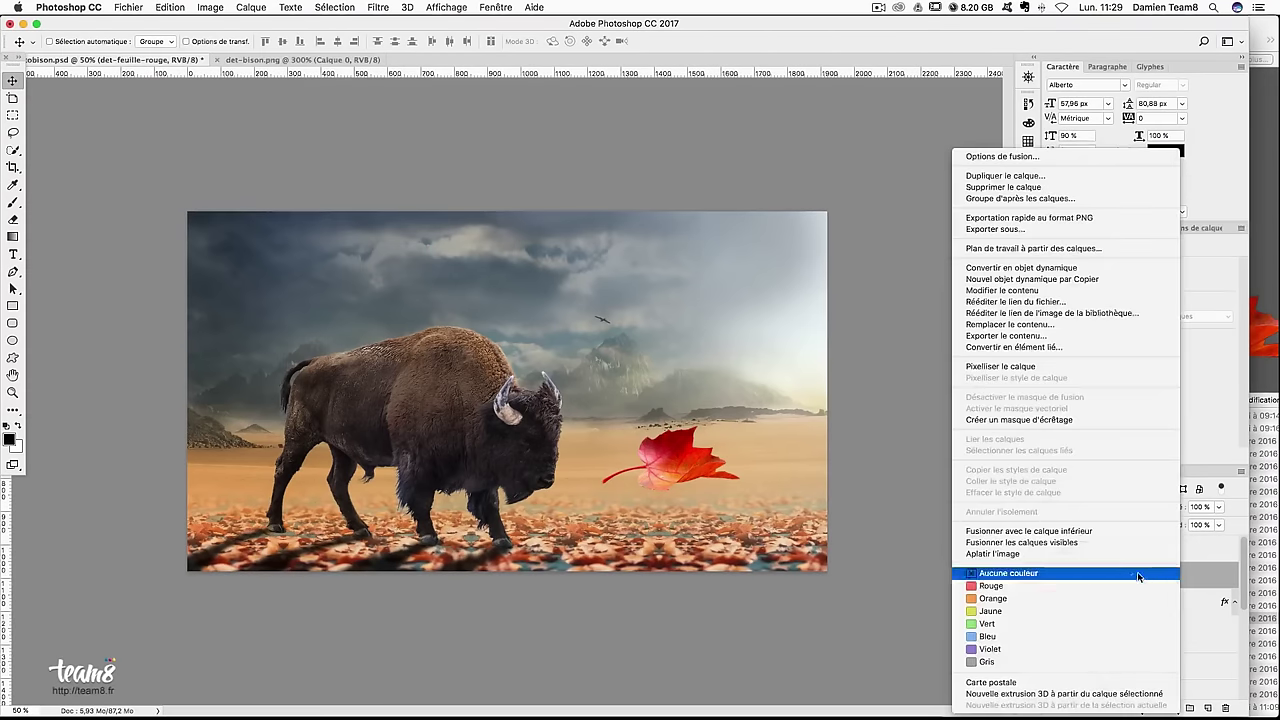
key(Escape)
Apply a 10-pixel Gaussian blur to the rasterized leaf
click(378, 7)
mouse_move(450, 204)
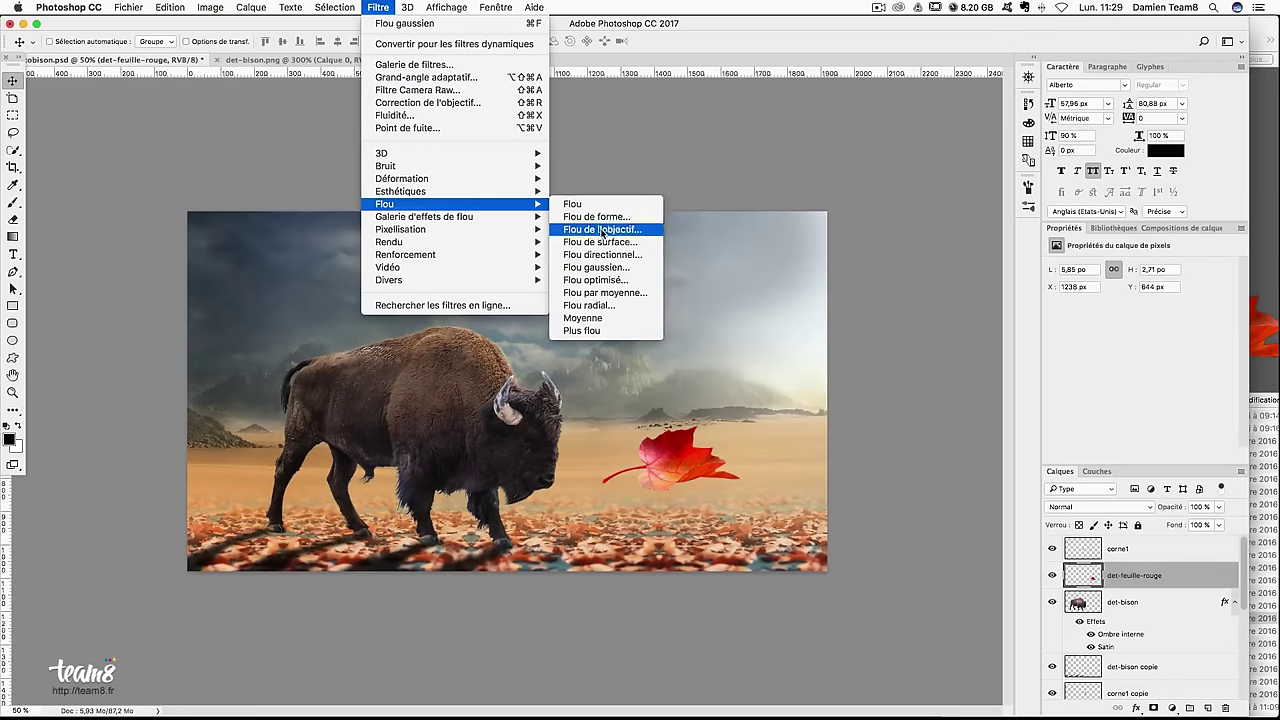
click(623, 267)
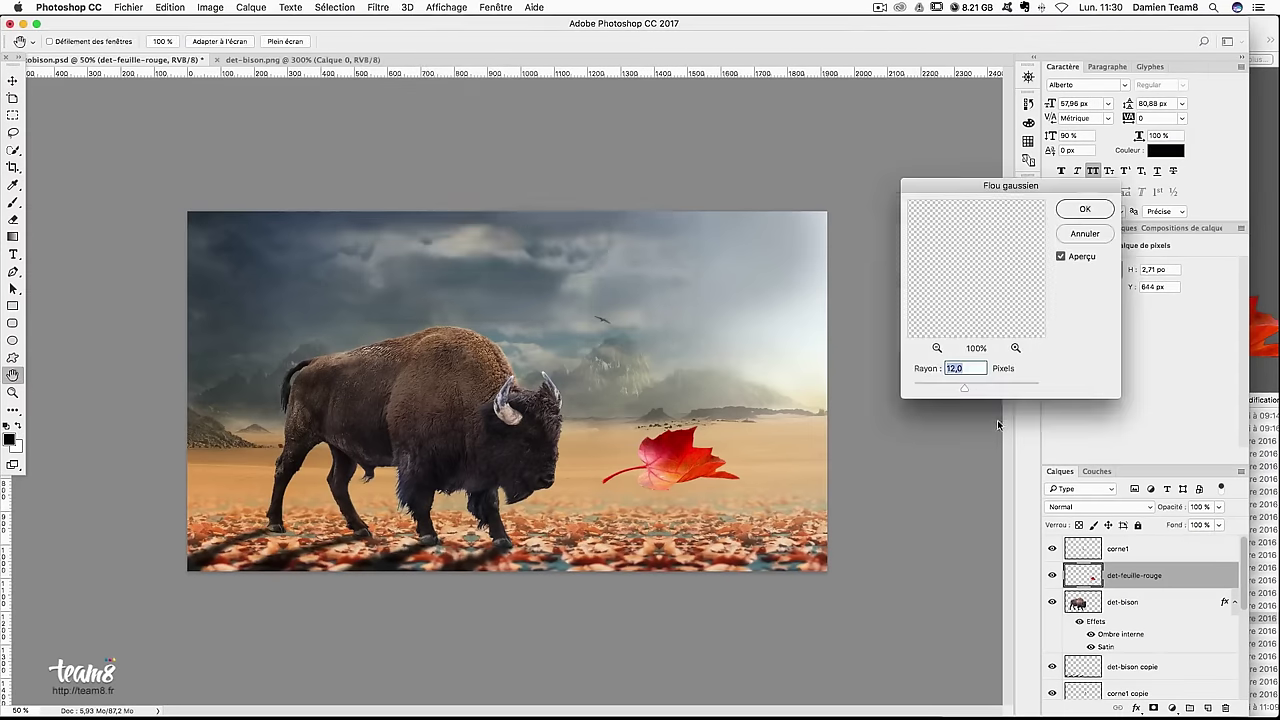
drag(967, 387, 964, 389)
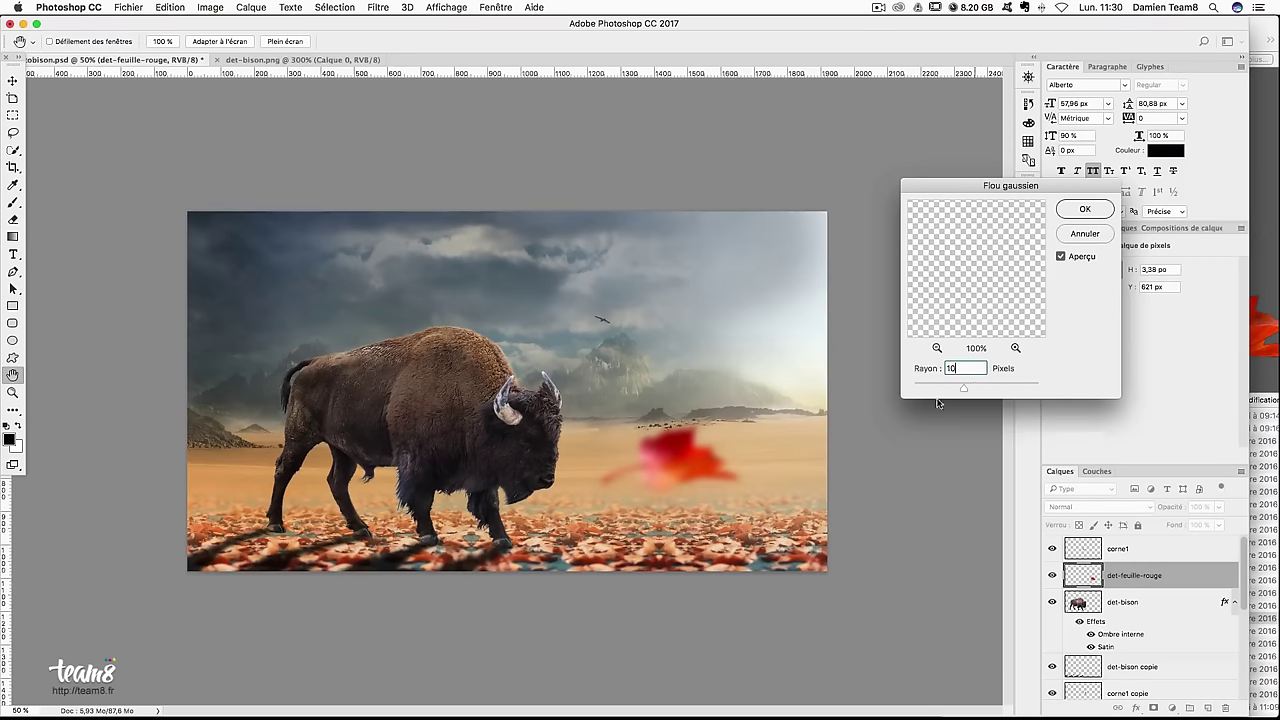
key(Return)
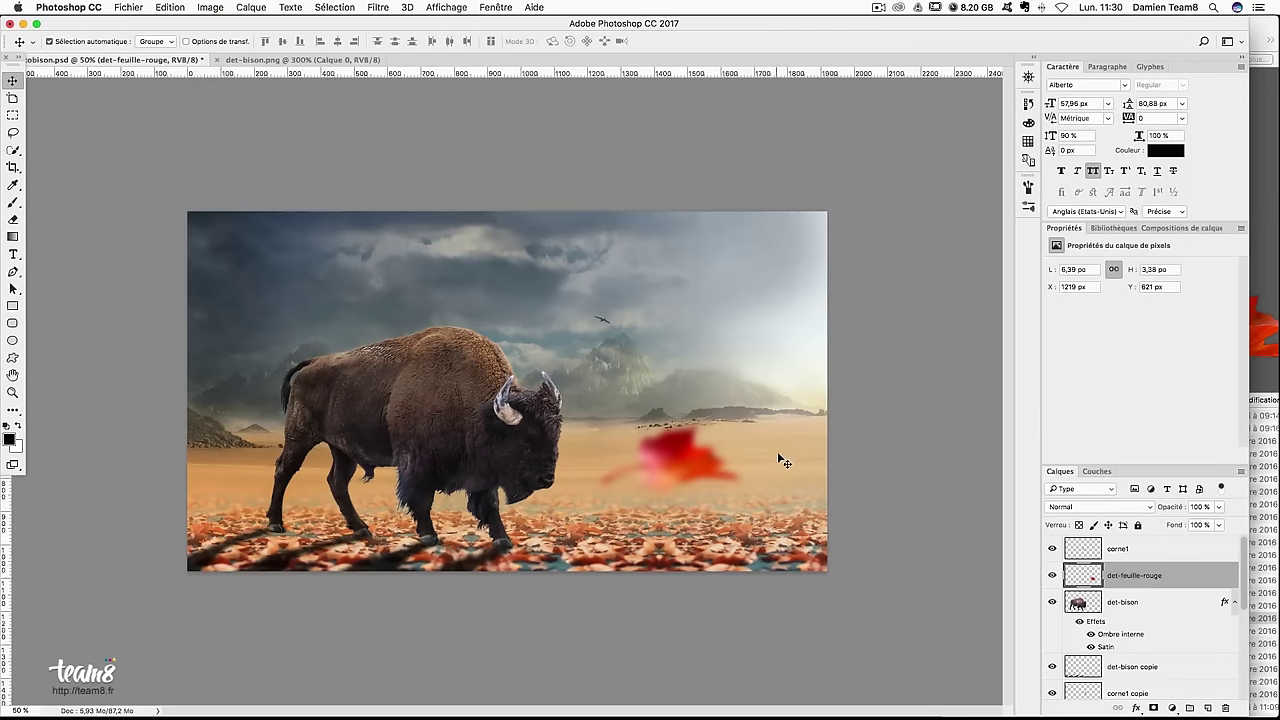
Tilt the leaf about 28 degrees and set it at the scene's left edge
key(ctrl+t)
mouse_move(810, 480)
mouse_down()
mouse_move(830, 459)
mouse_move(815, 528)
mouse_up()
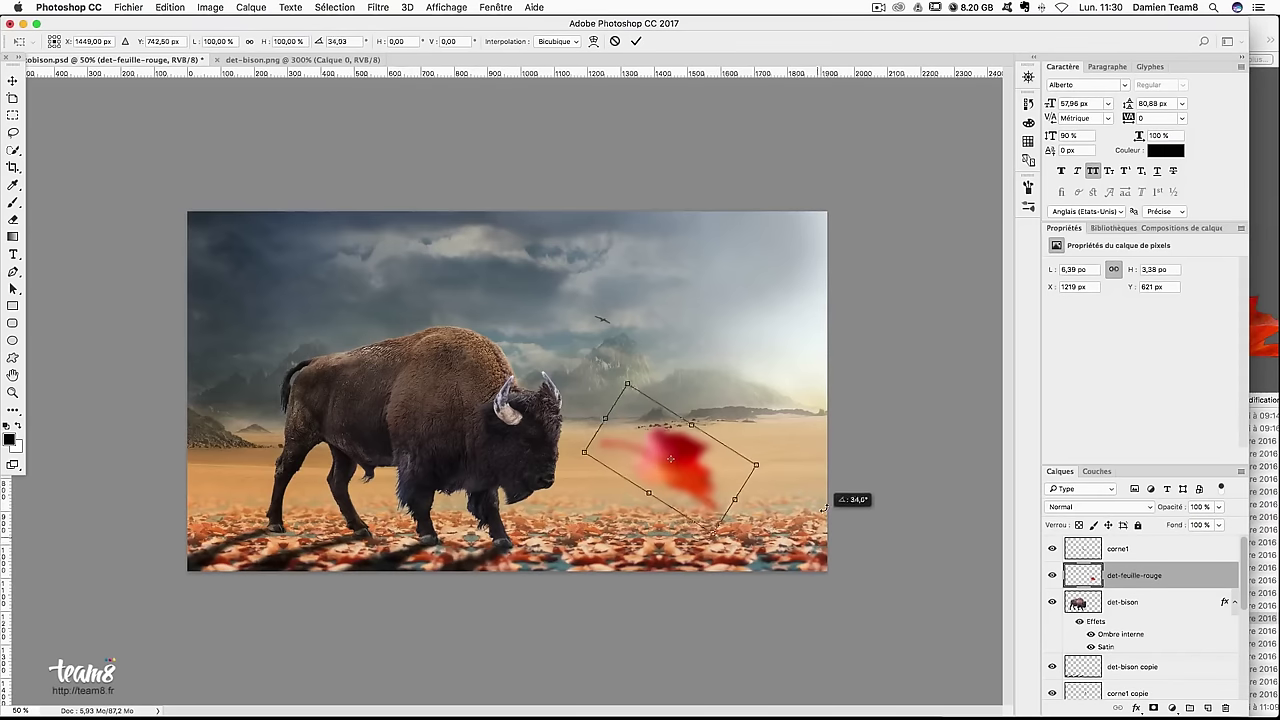
drag(664, 462, 175, 415)
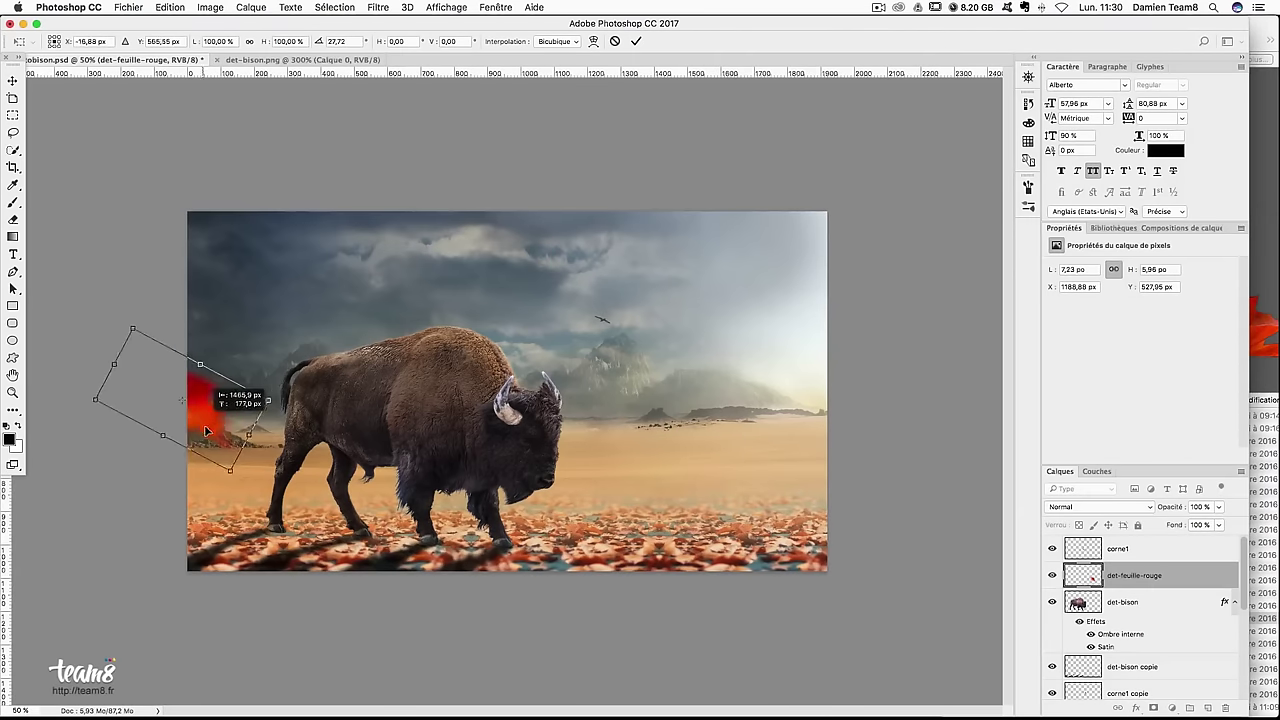
drag(350, 487, 367, 438)
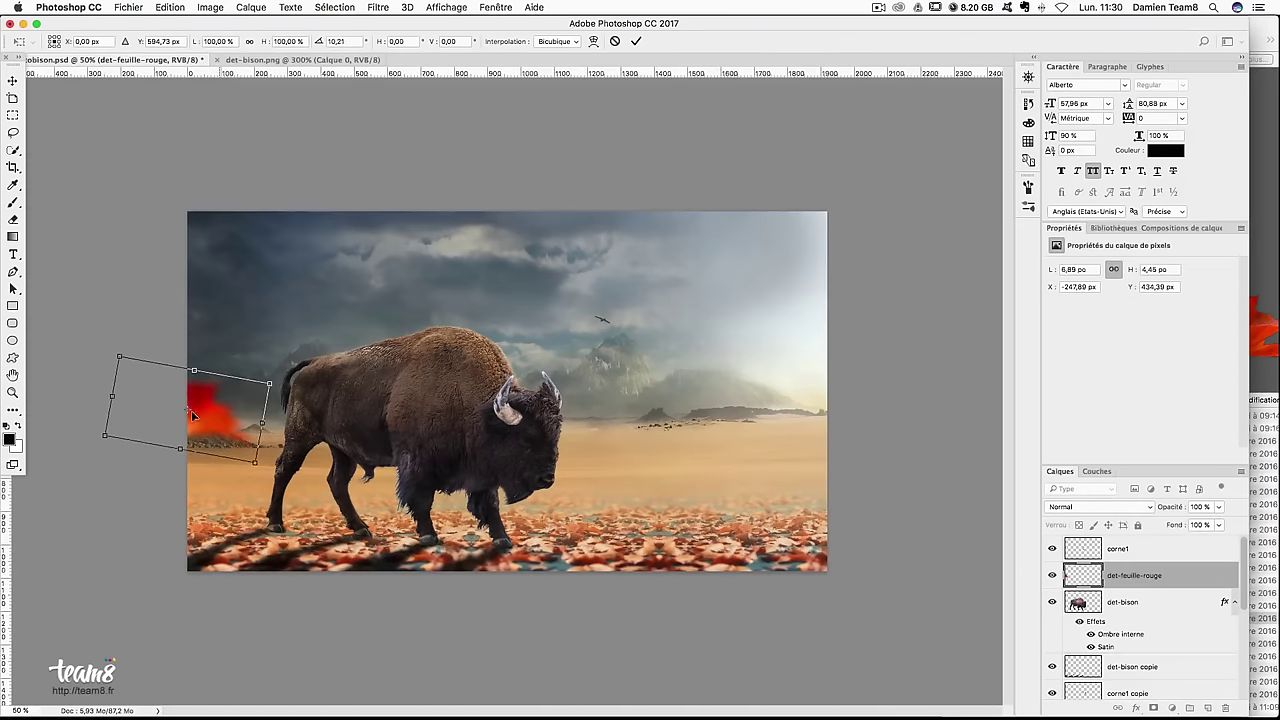
key(Return)
mouse_move(241, 422)
mouse_down()
mouse_move(277, 397)
mouse_move(248, 429)
mouse_move(250, 390)
mouse_move(273, 415)
mouse_move(284, 472)
mouse_move(270, 470)
mouse_up()
key(ctrl+t)
key(Return)
Set the leaf layer's opacity to 80%
drag(1224, 510, 1213, 525)
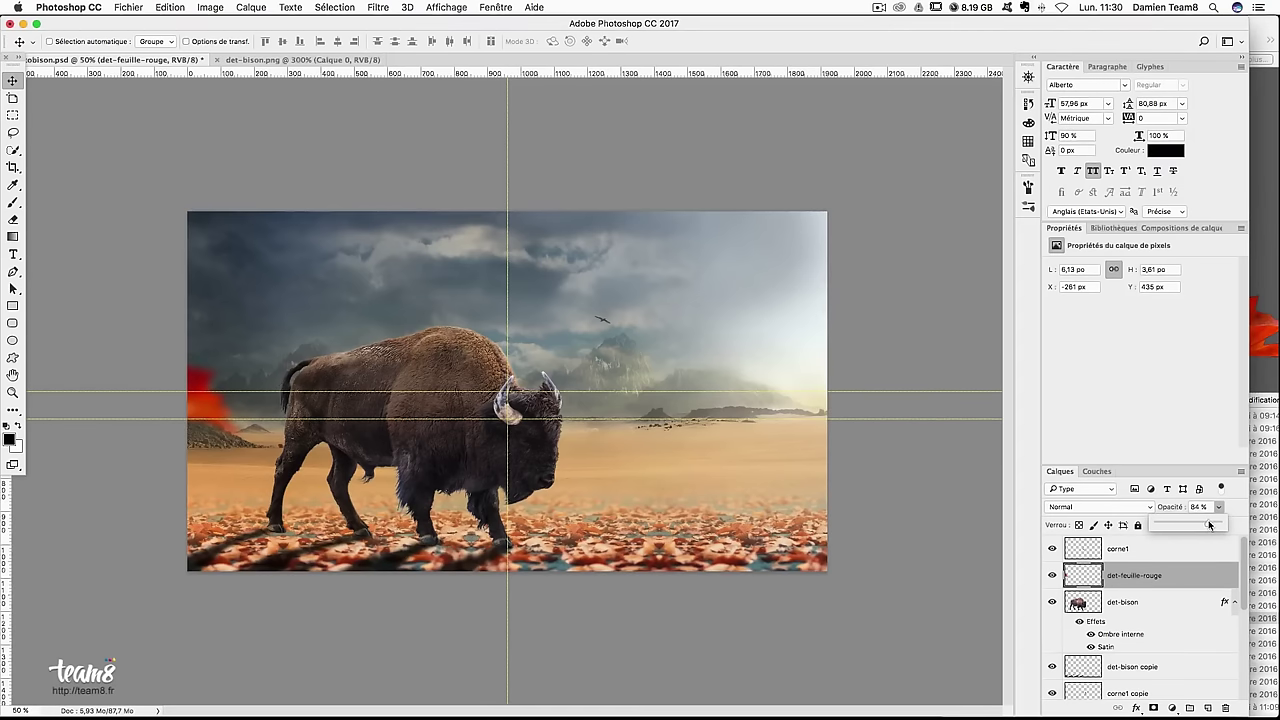
click(1198, 507)
text(80)
key(Return)
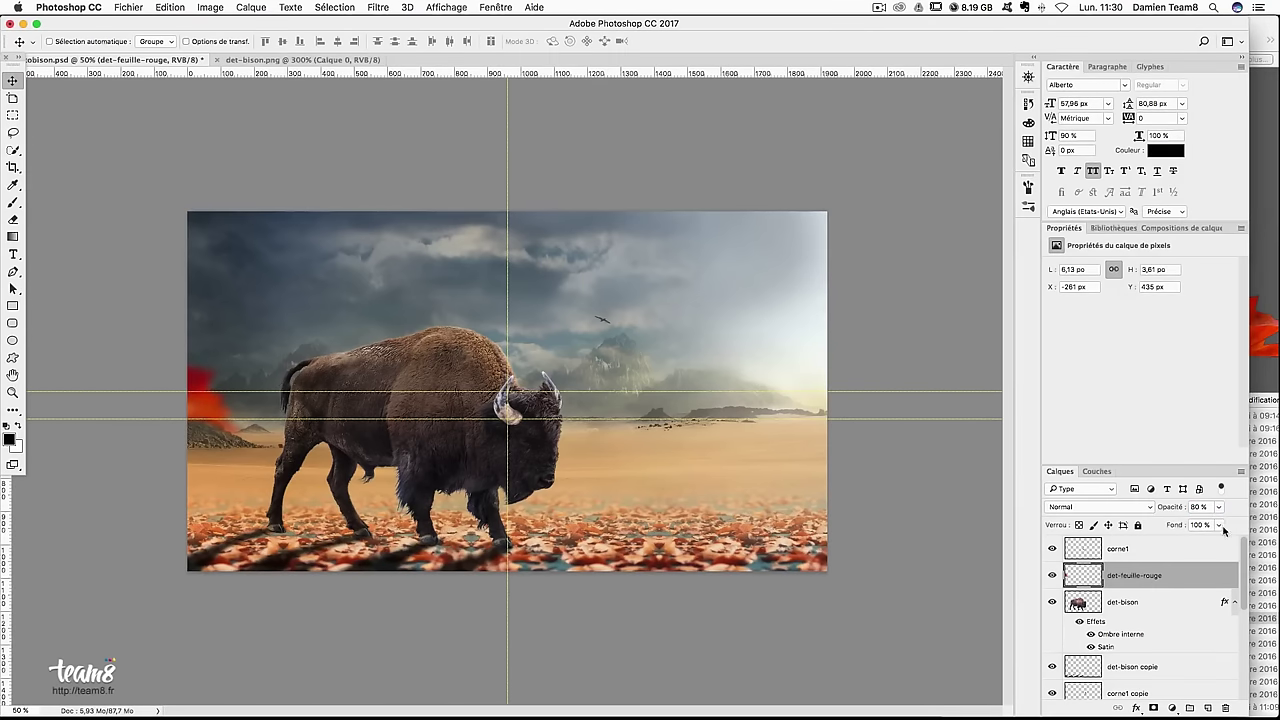
scroll(1150, 600, down, 1)
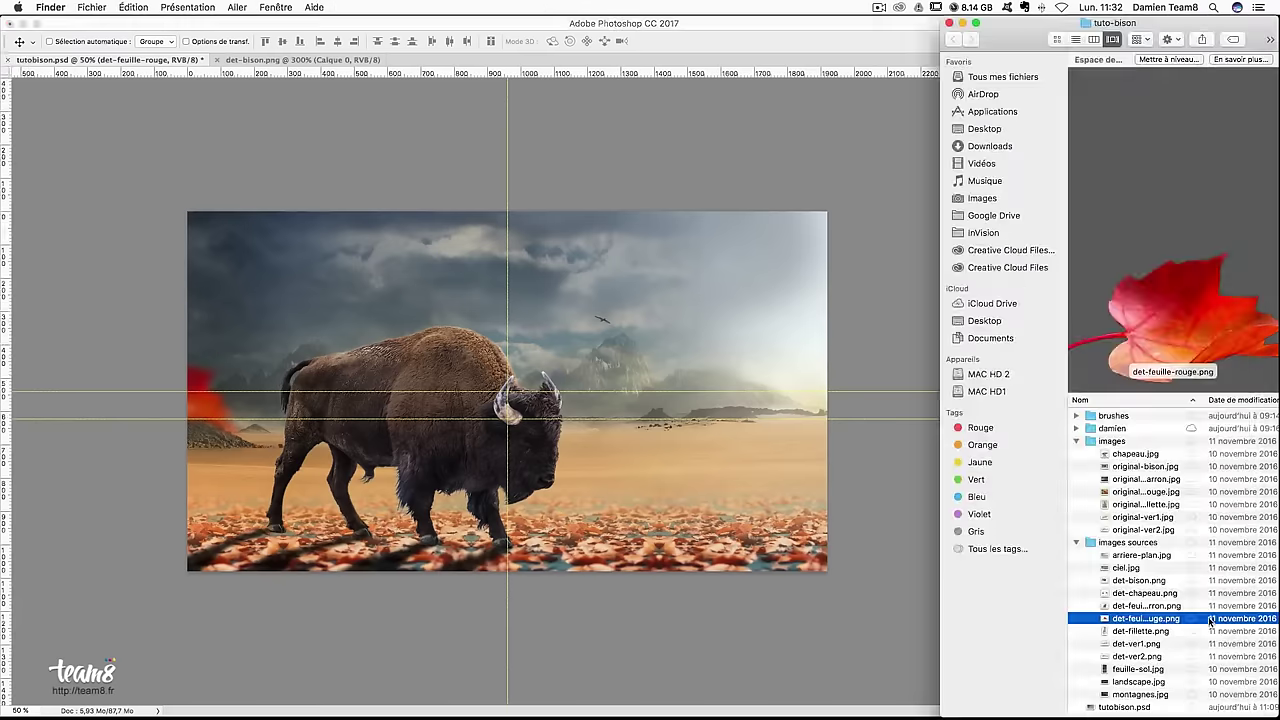
Place another copy of the red leaf, rasterize it, and move it to the lower right
drag(1110, 618, 672, 424)
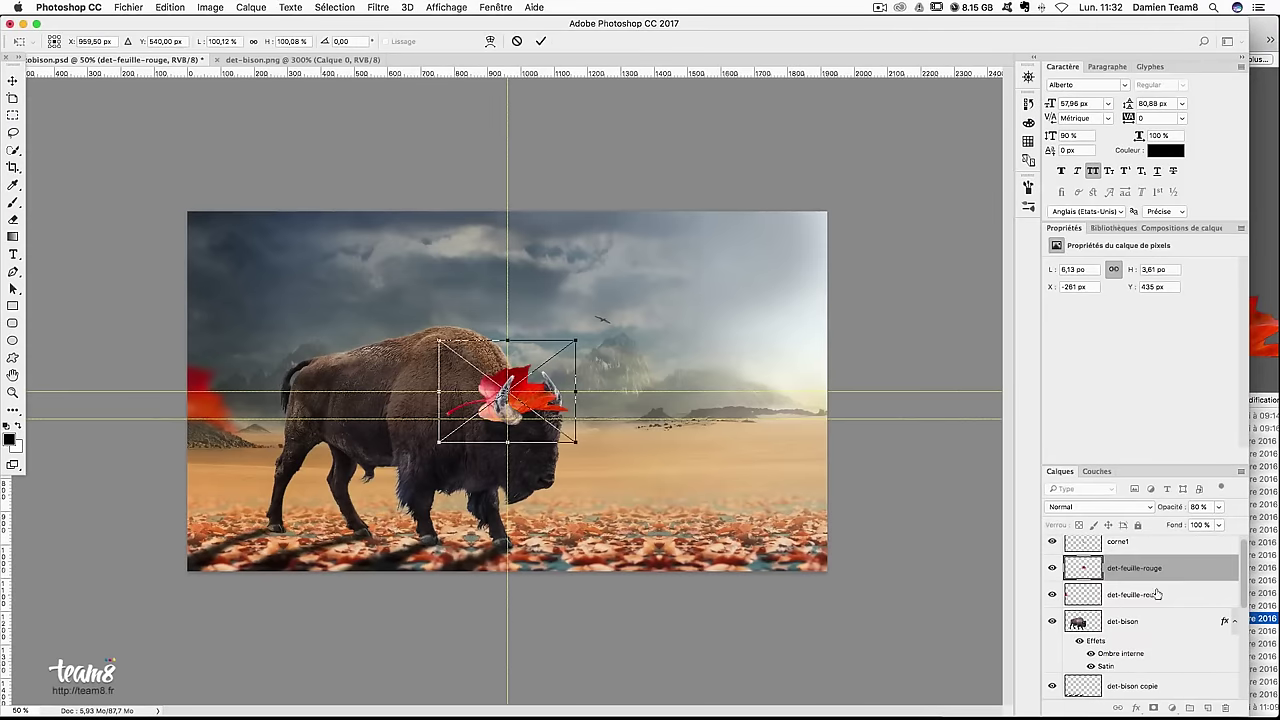
key(Return)
right_click(1165, 590)
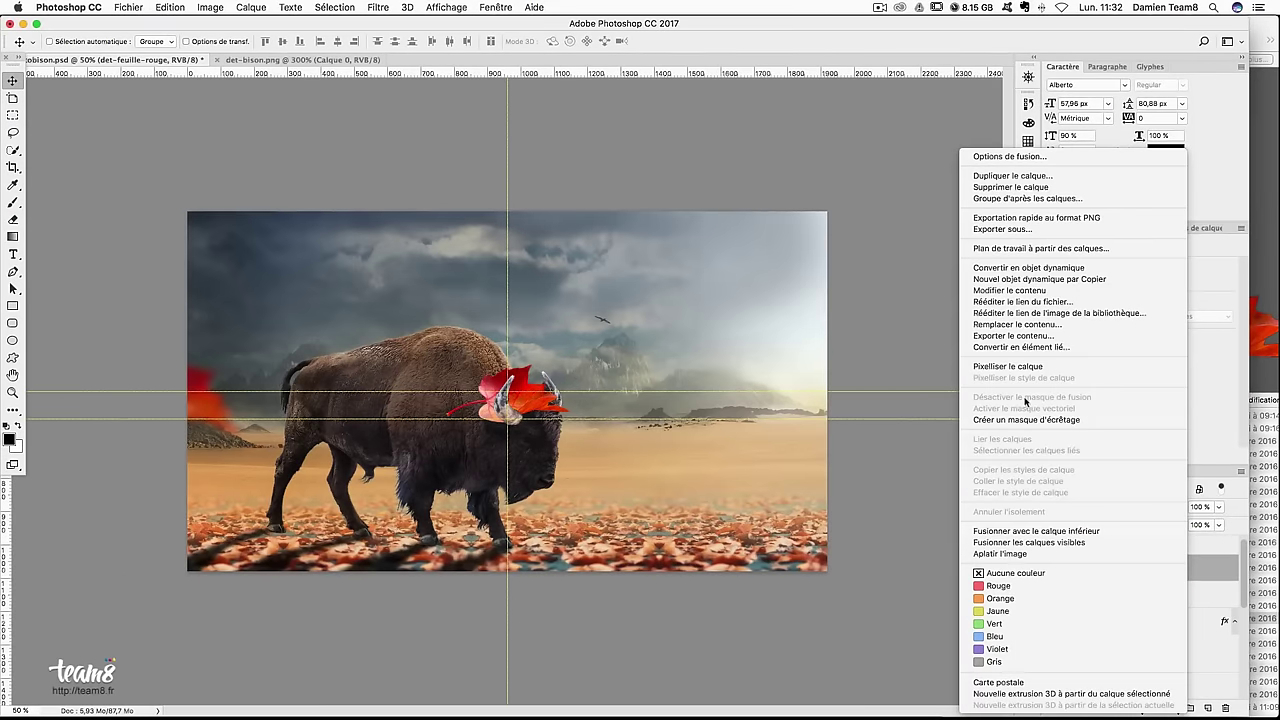
click(1008, 366)
mouse_move(615, 470)
mouse_down()
mouse_move(817, 555)
mouse_move(806, 566)
mouse_up()
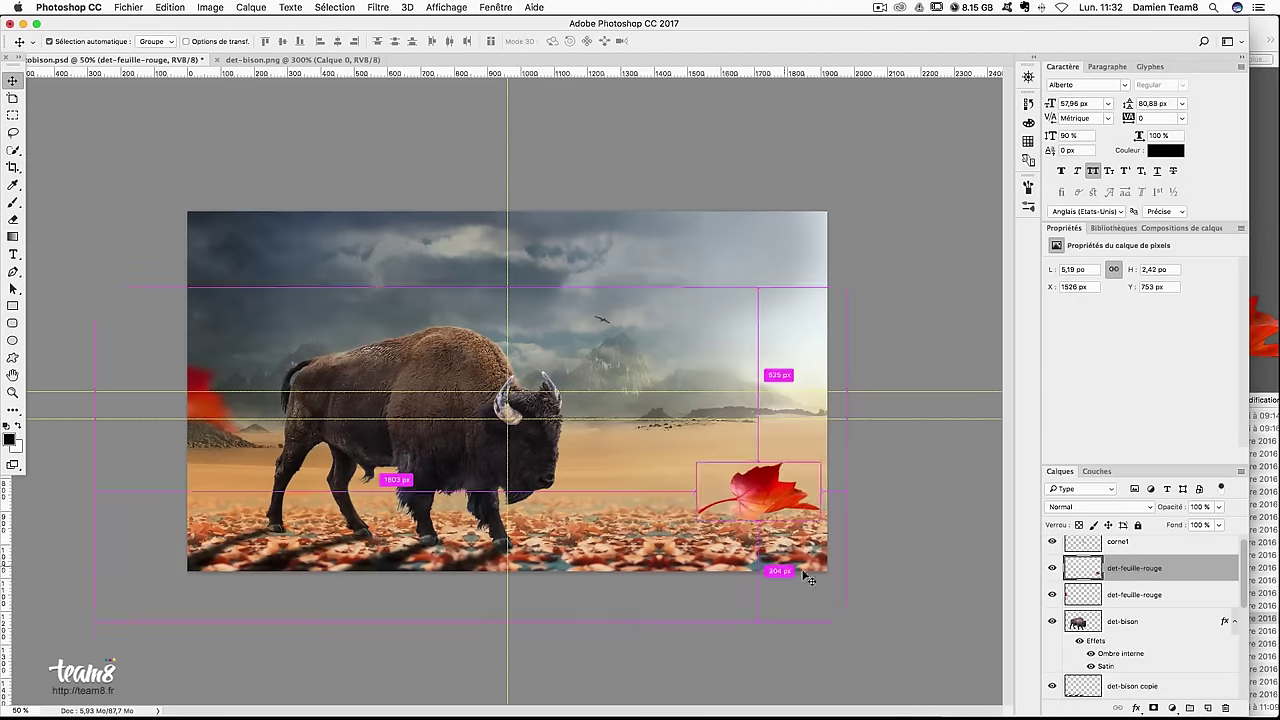
Rotate and slightly enlarge the second leaf so it is partly cut off at the right edge
key(ctrl+t)
mouse_move(903, 608)
mouse_down()
mouse_move(775, 318)
mouse_move(846, 418)
mouse_up()
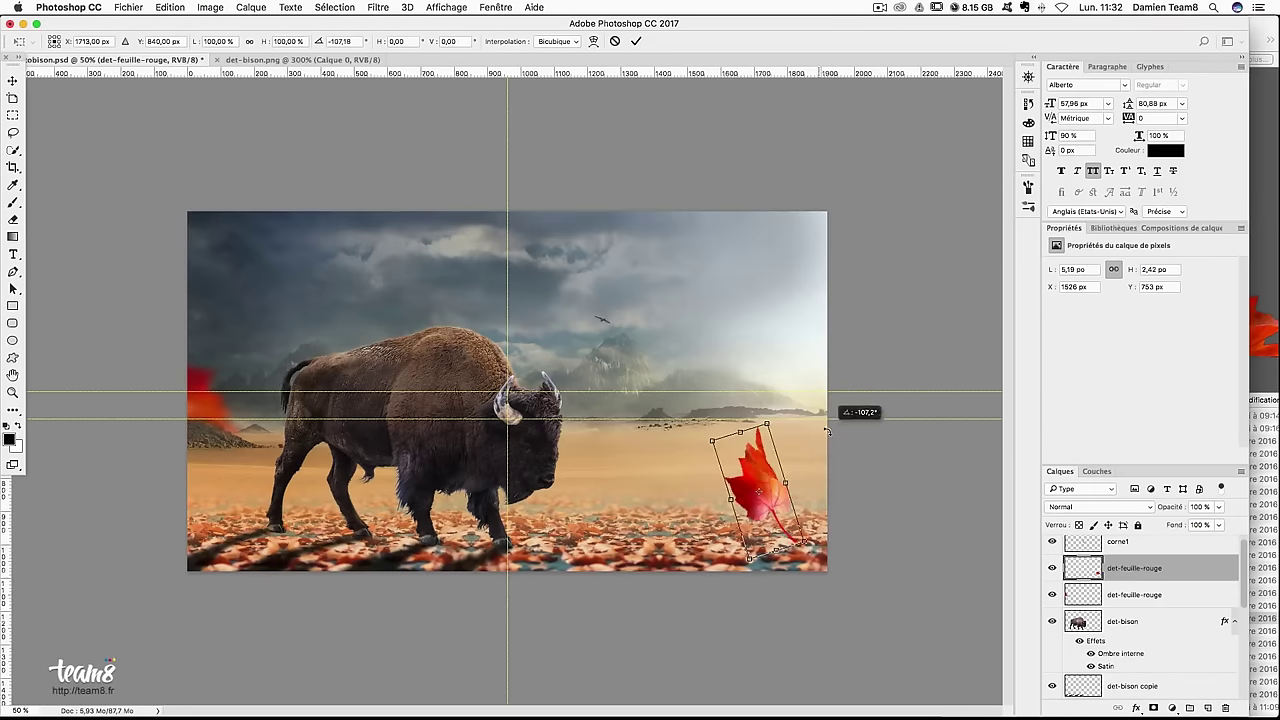
drag(806, 553, 851, 551)
key(ctrl+z)
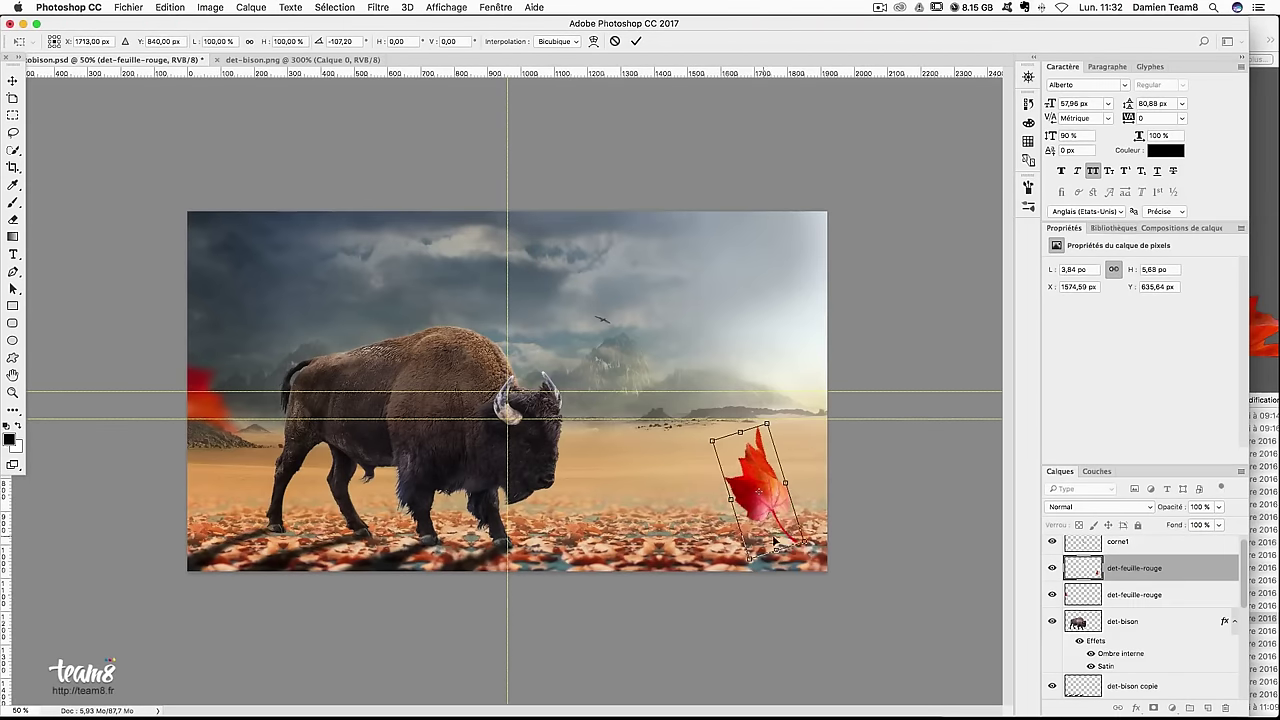
drag(790, 520, 846, 523)
drag(888, 591, 955, 520)
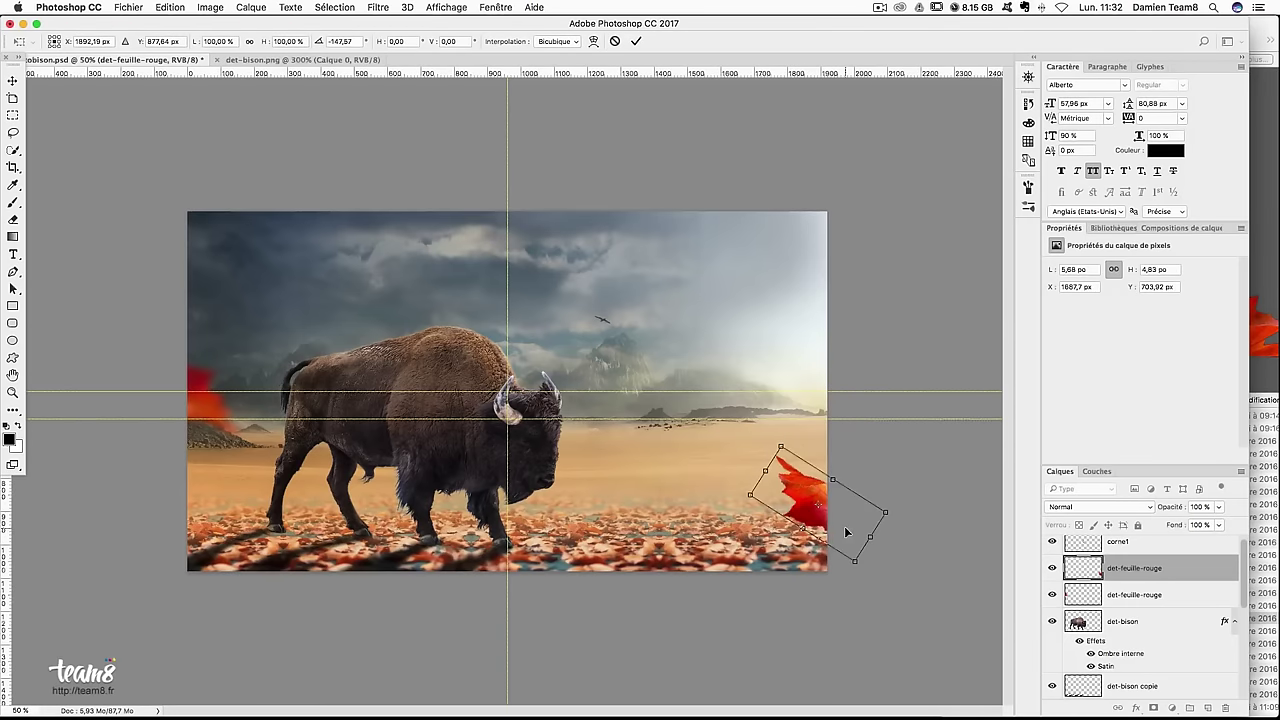
drag(815, 505, 800, 508)
mouse_move(928, 561)
mouse_down()
mouse_move(850, 605)
mouse_move(862, 597)
mouse_up()
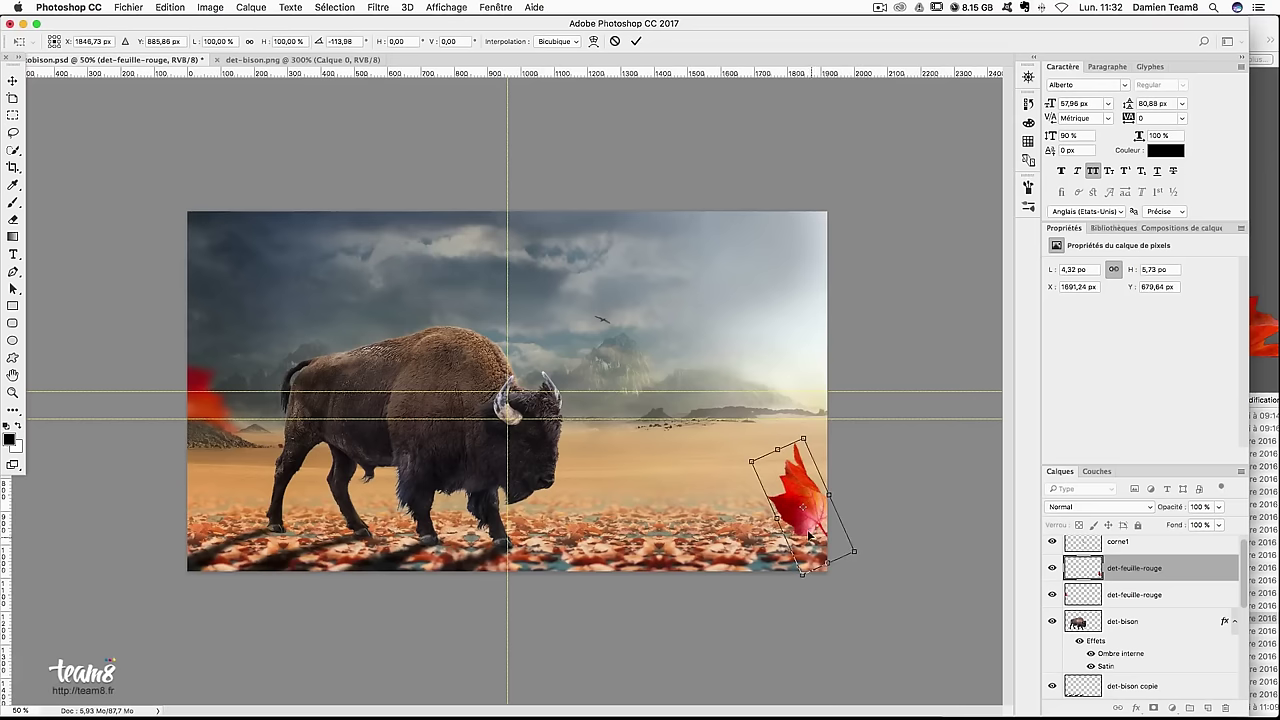
drag(810, 535, 832, 539)
drag(826, 443, 826, 435)
drag(825, 497, 828, 499)
key(Return)
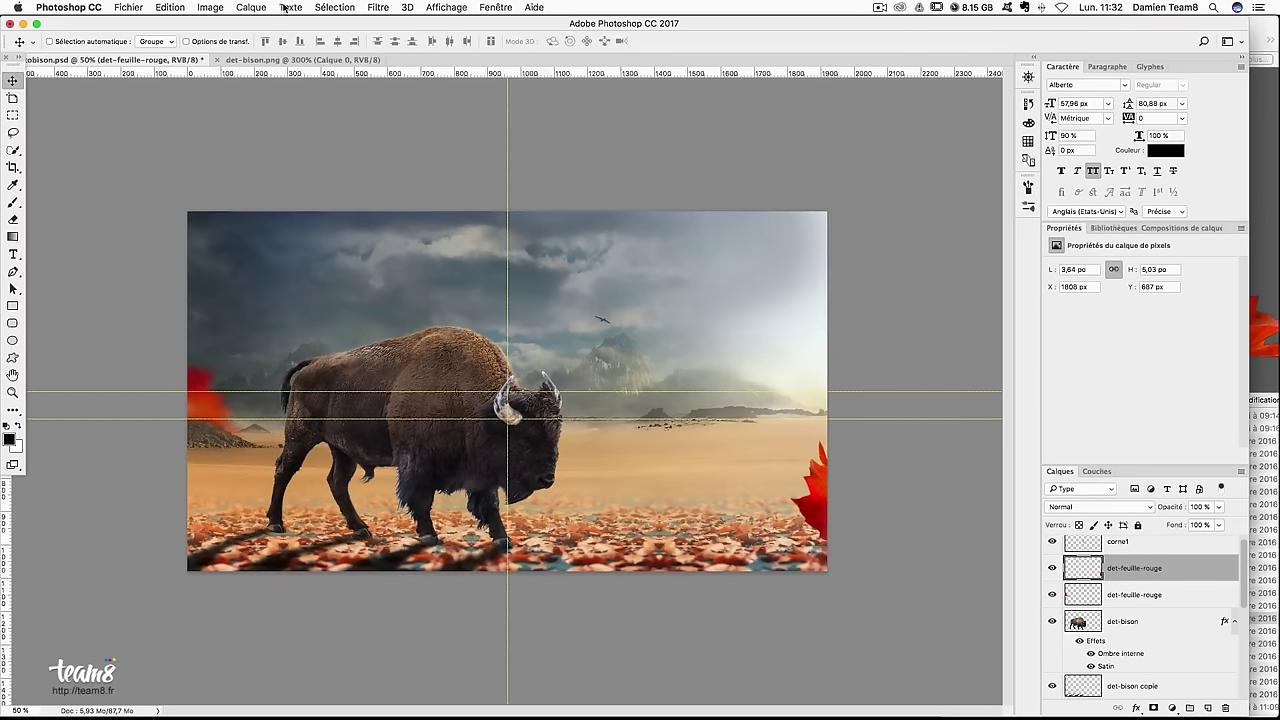
Apply a -45° motion blur with reduced distance to the right-edge leaf
click(378, 7)
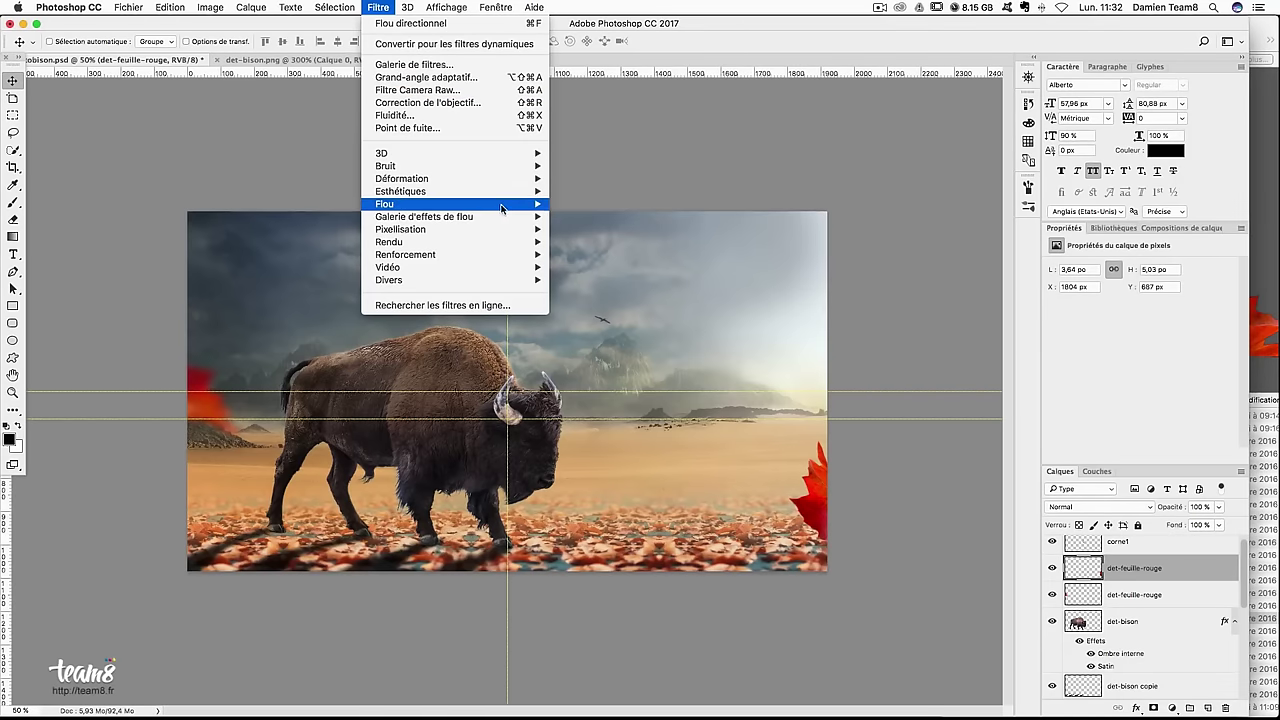
mouse_move(455, 204)
click(600, 246)
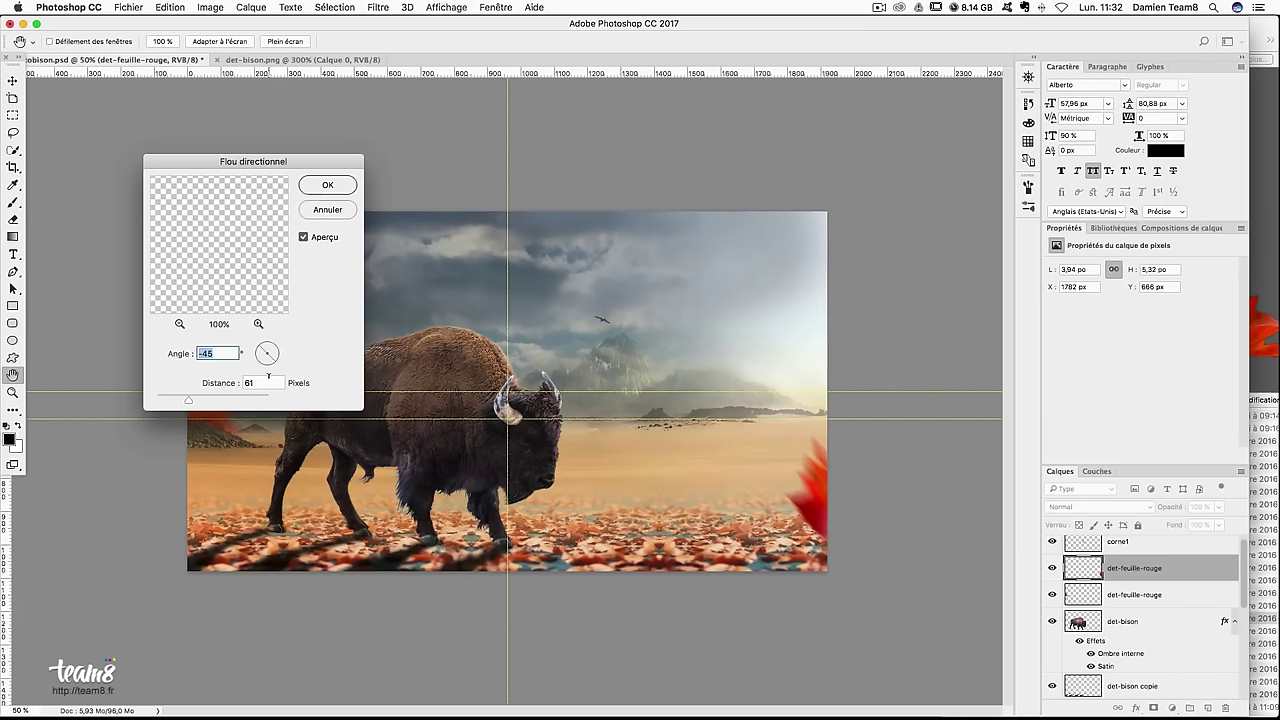
drag(188, 399, 183, 401)
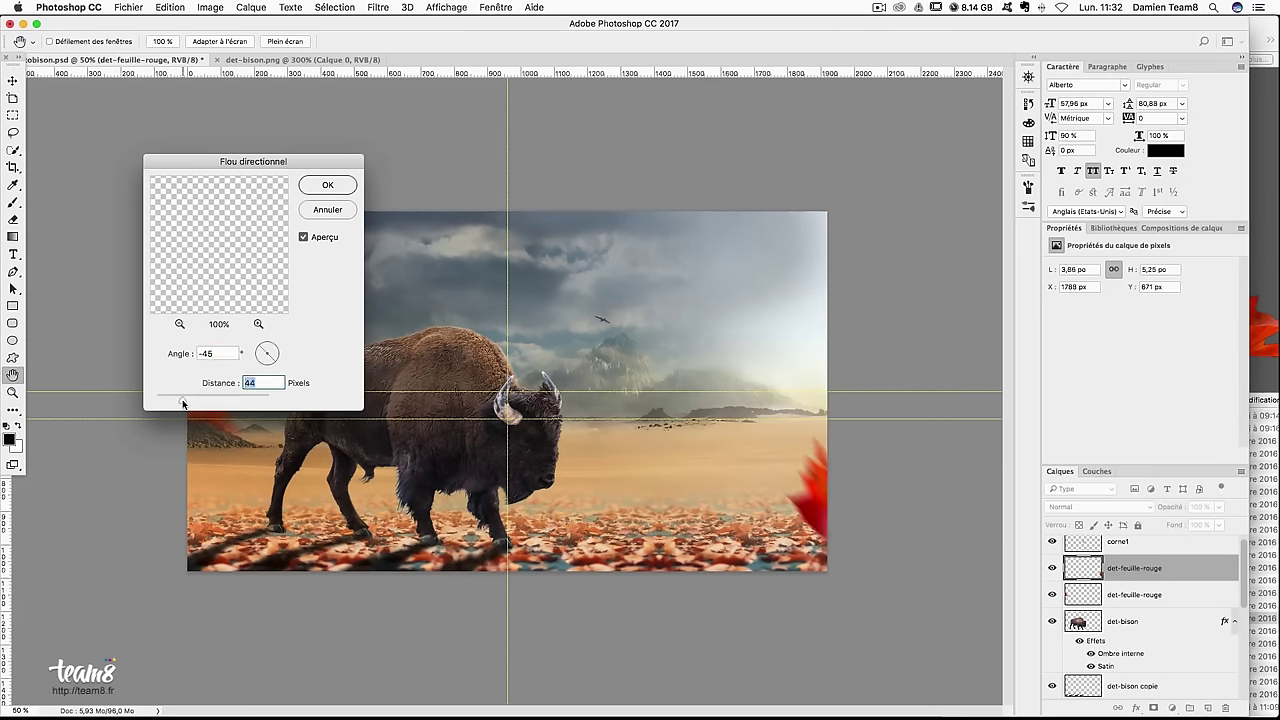
drag(186, 402, 177, 402)
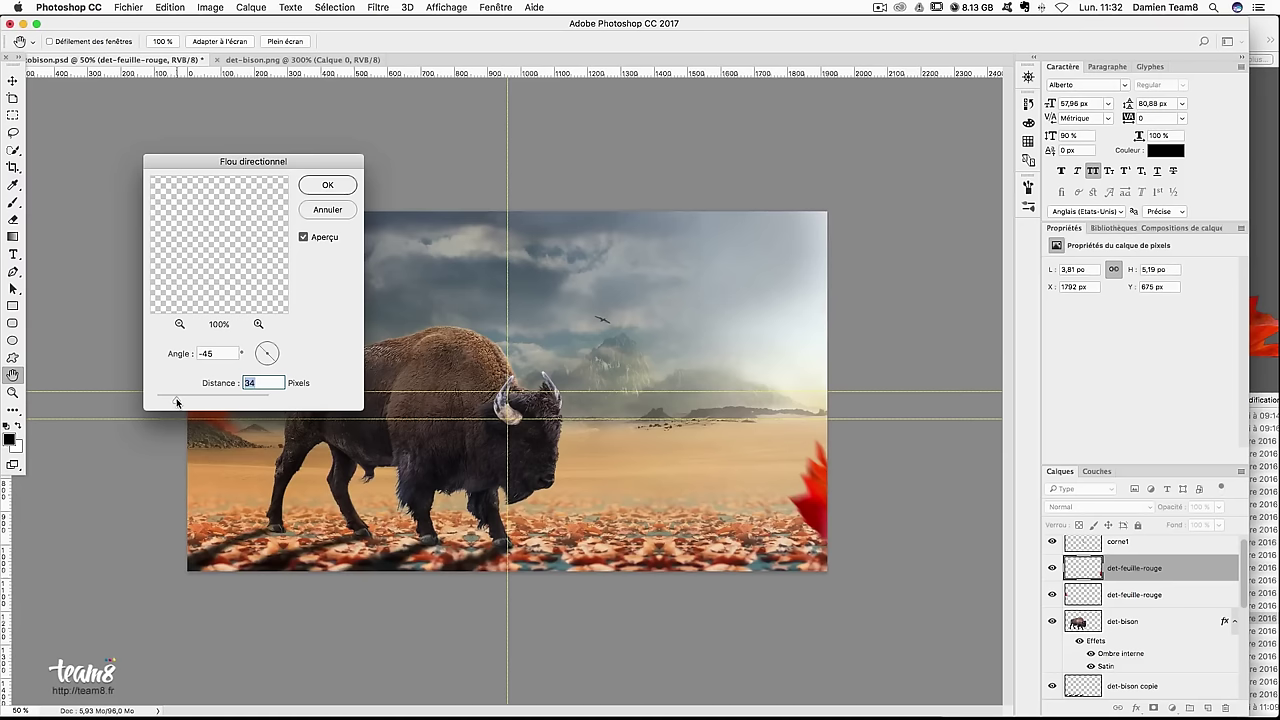
key(Return)
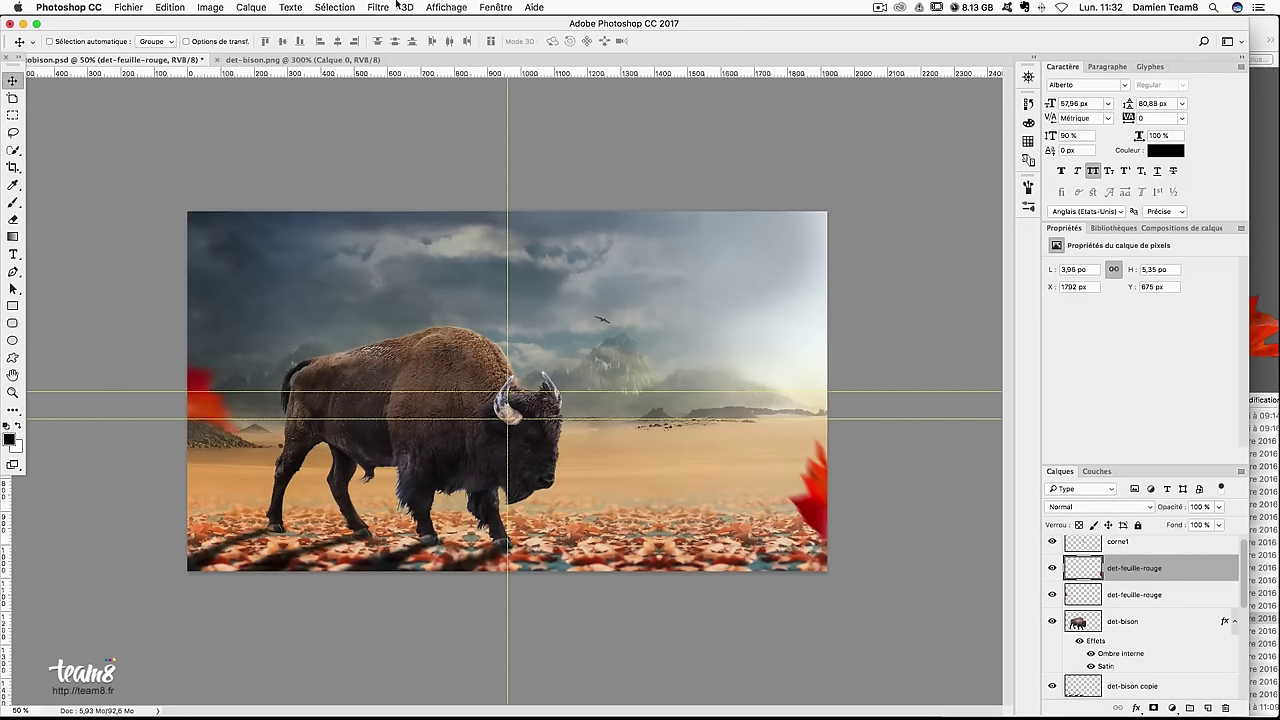
Add a Gaussian blur of about 6.6 pixels to the right-edge leaf
click(376, 7)
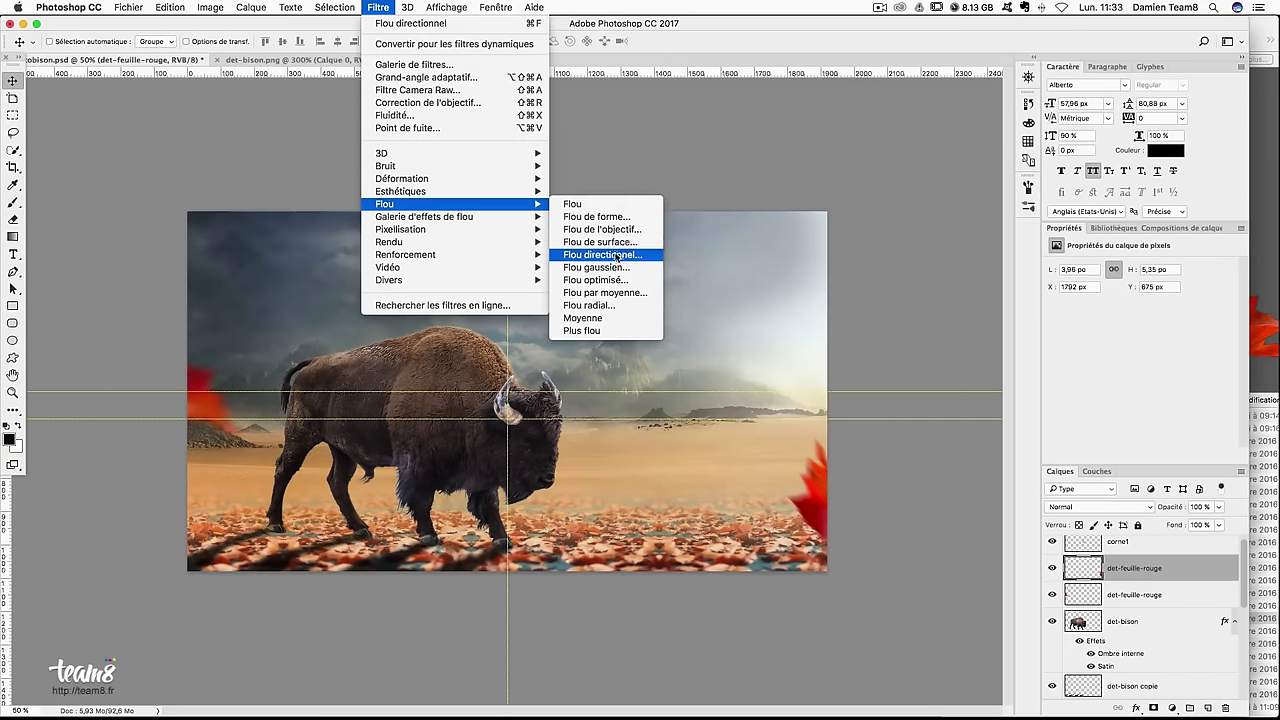
click(612, 267)
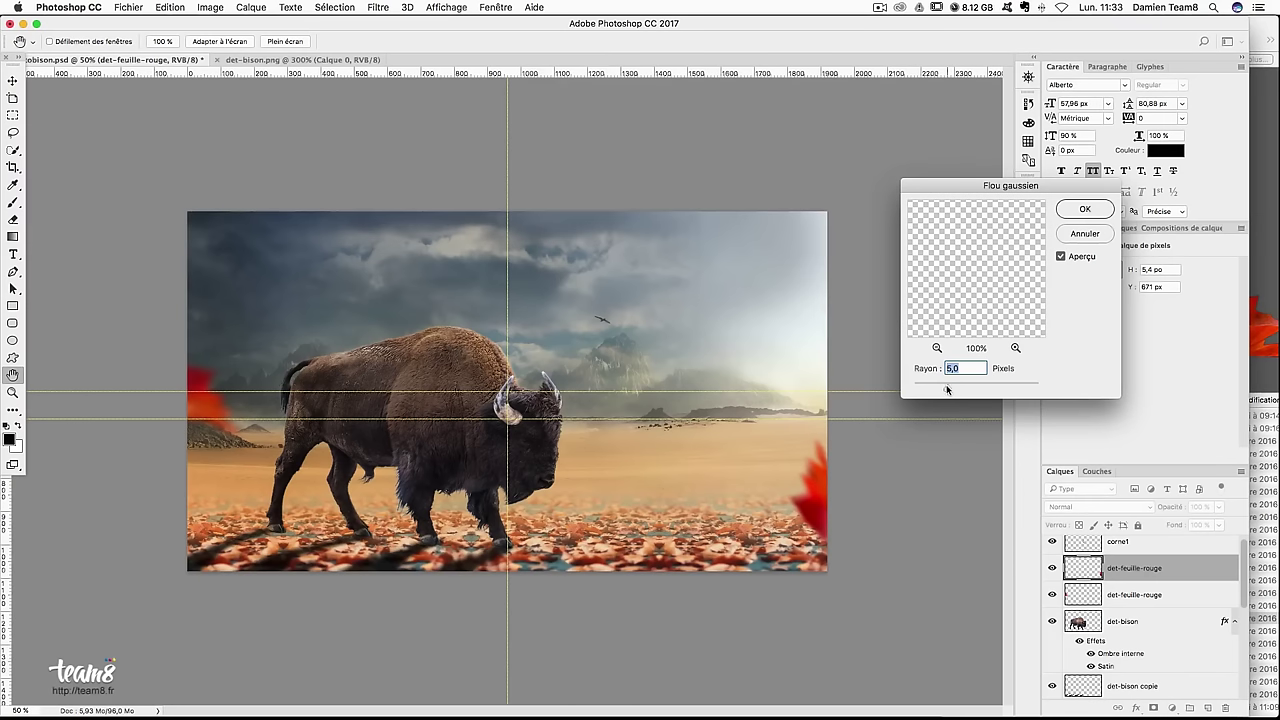
drag(946, 390, 955, 391)
key(Return)
Nudge the right-edge leaf slightly and tilt it a little further
drag(860, 484, 866, 490)
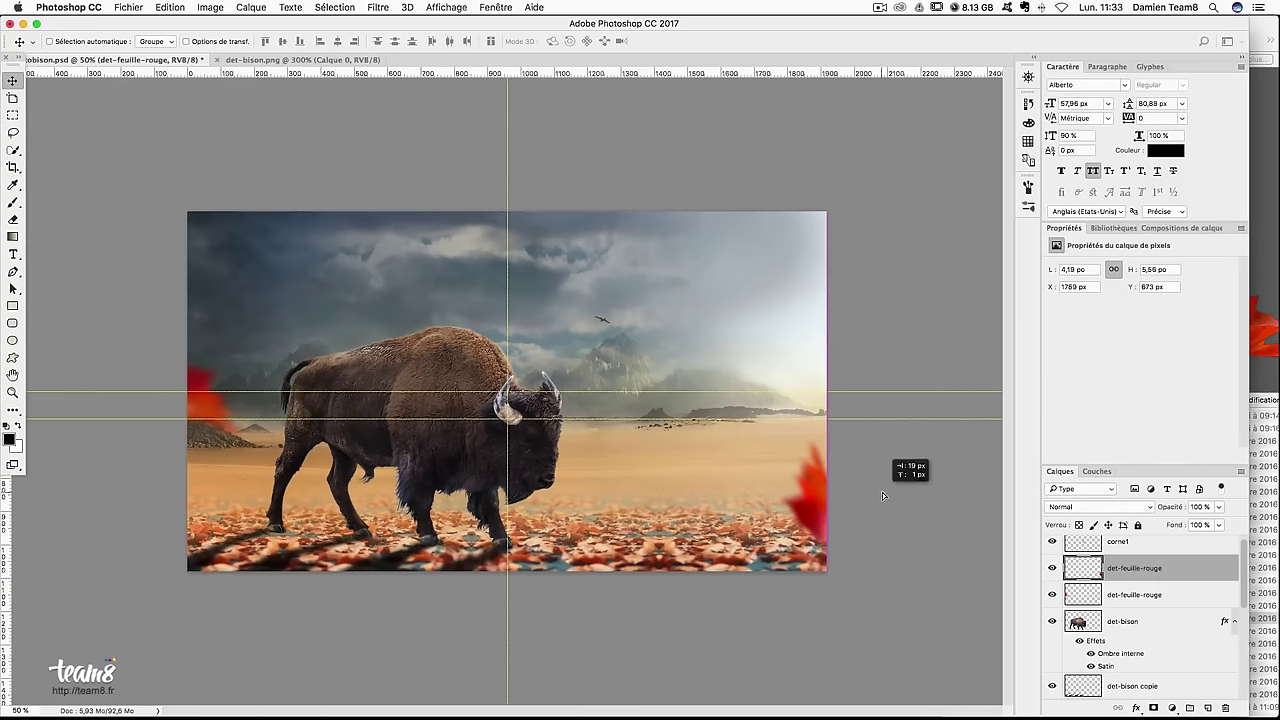
key(ctrl+t)
mouse_move(912, 522)
mouse_down()
mouse_move(916, 542)
mouse_move(922, 528)
mouse_up()
key(Return)
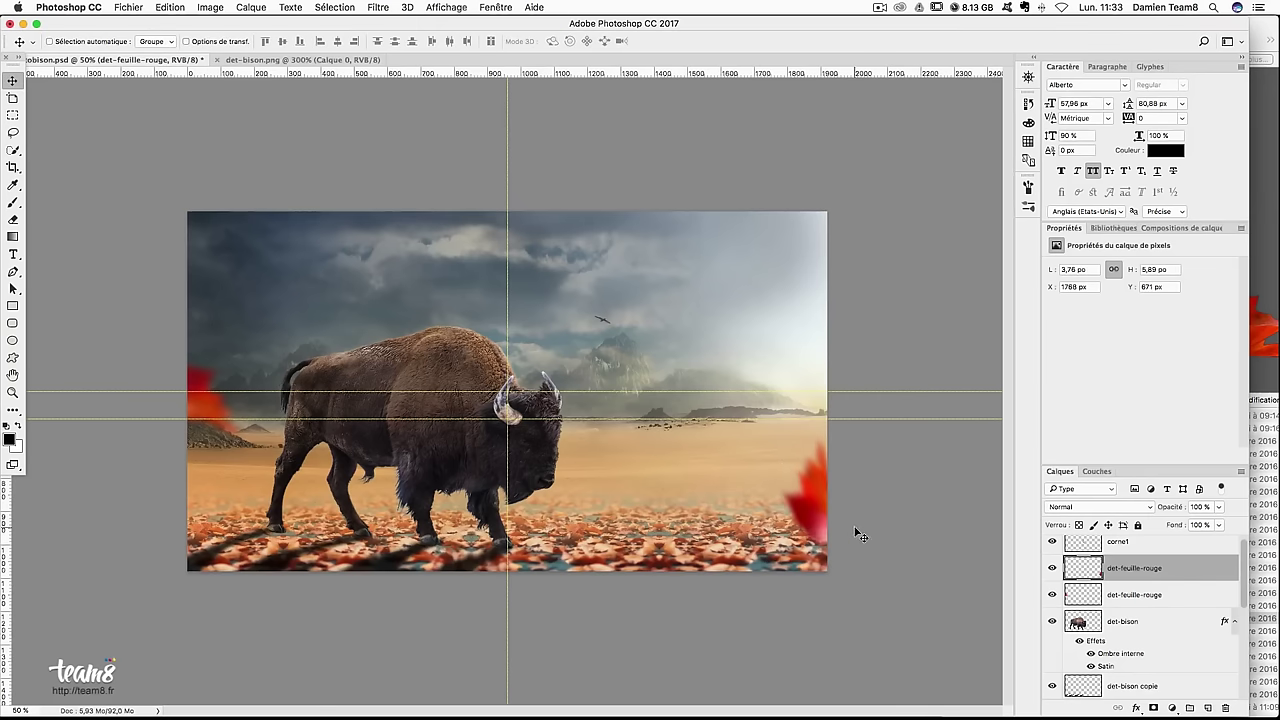
key(Left)
key(Left)
key(Left)
key(Right)
key(Right)
key(Right)
key(Down)
key(Down)
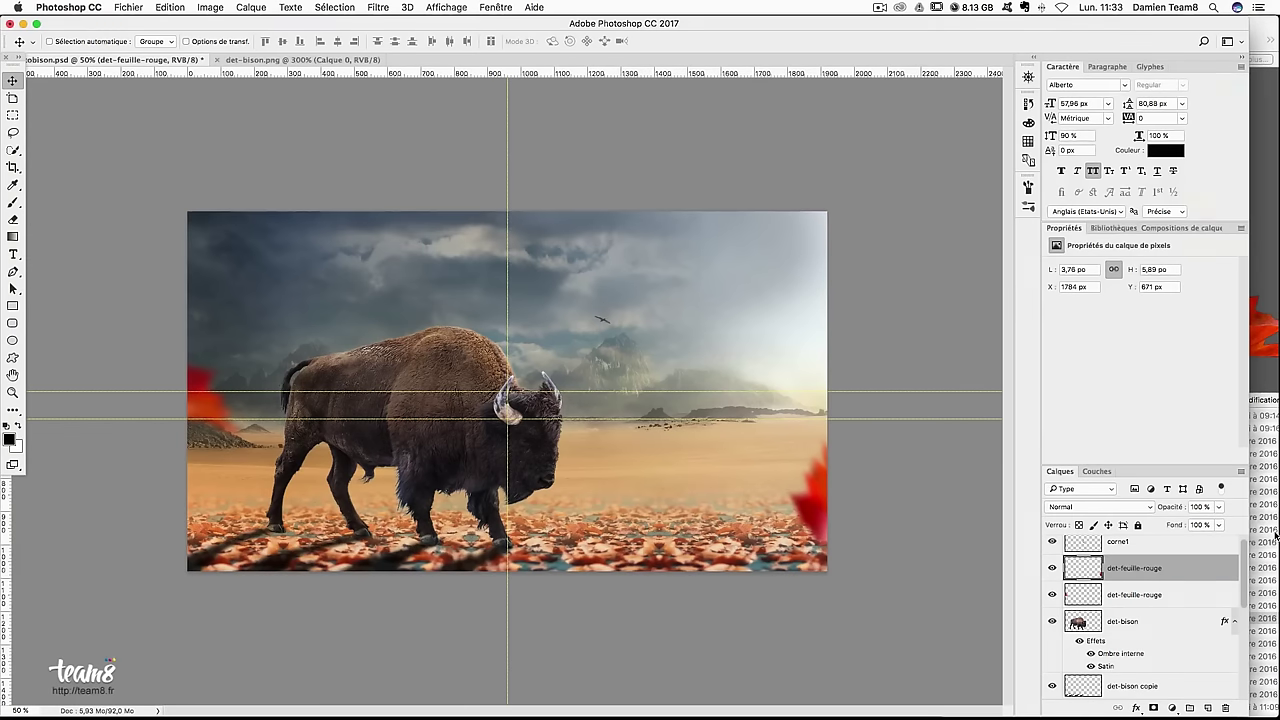
Place a third red leaf image and rasterize its layer
click(1137, 622)
drag(1102, 614, 510, 390)
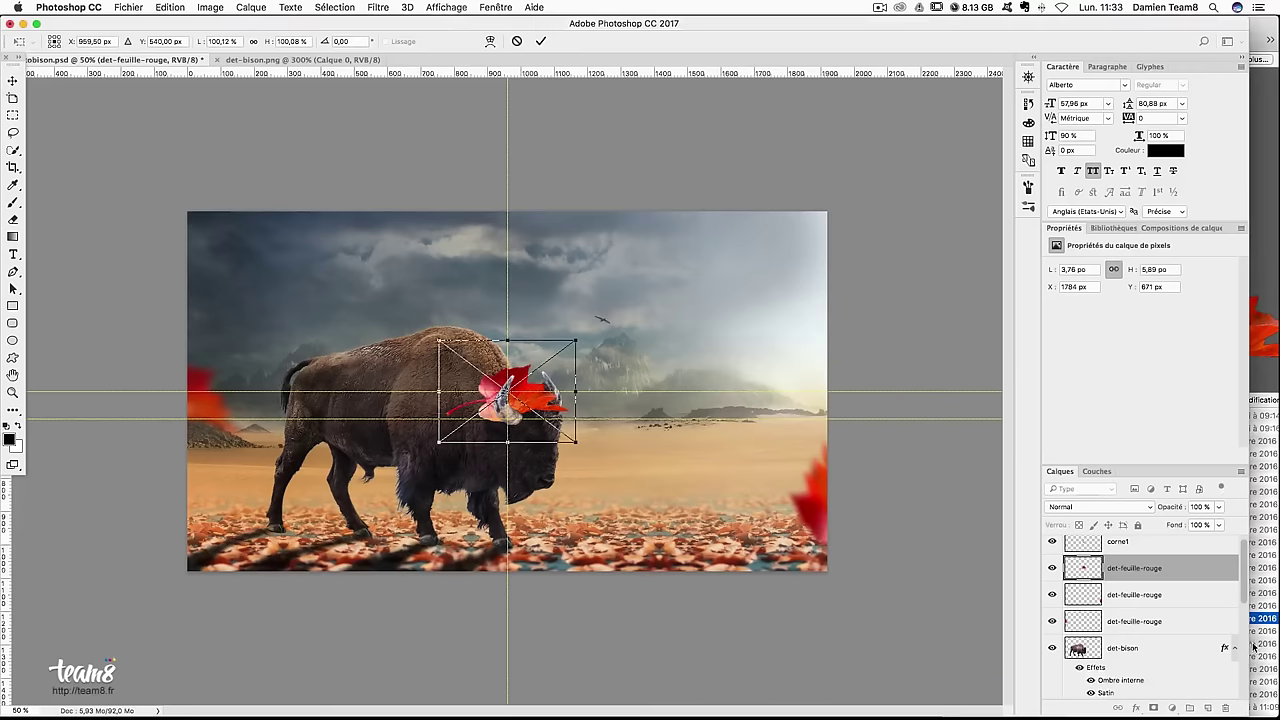
key(Return)
right_click(1183, 577)
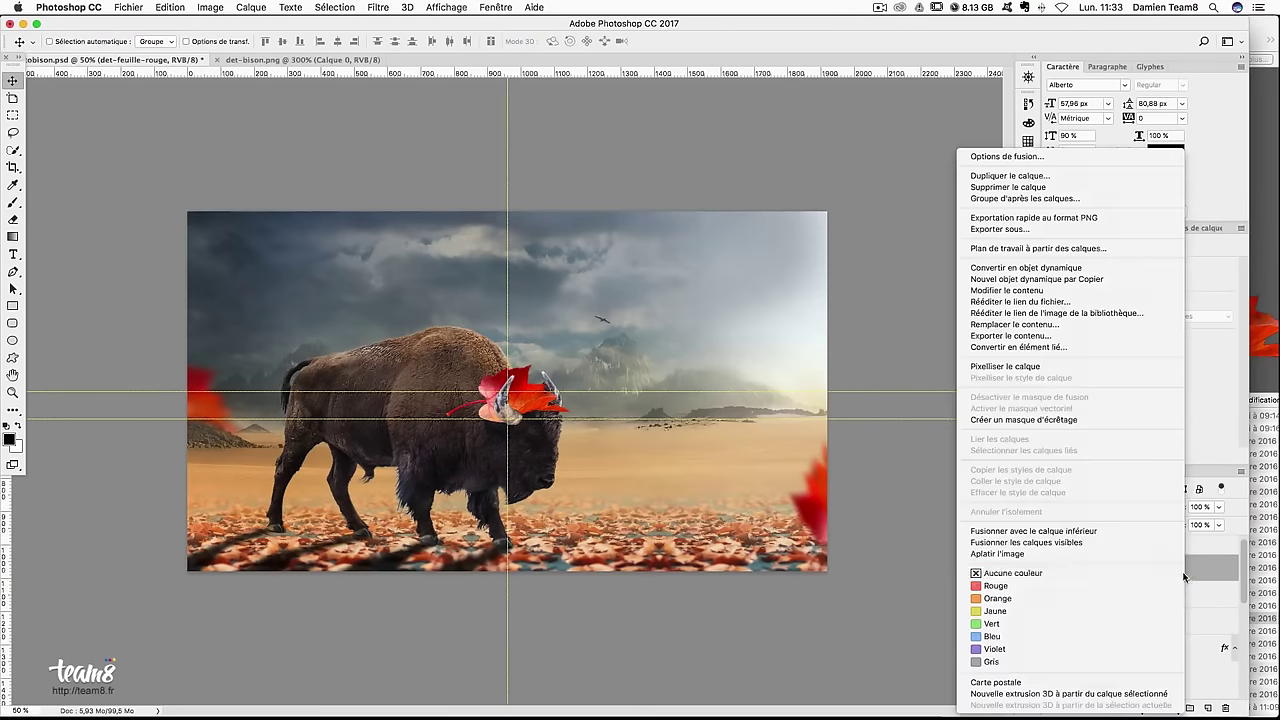
click(1005, 366)
drag(689, 73, 689, 411)
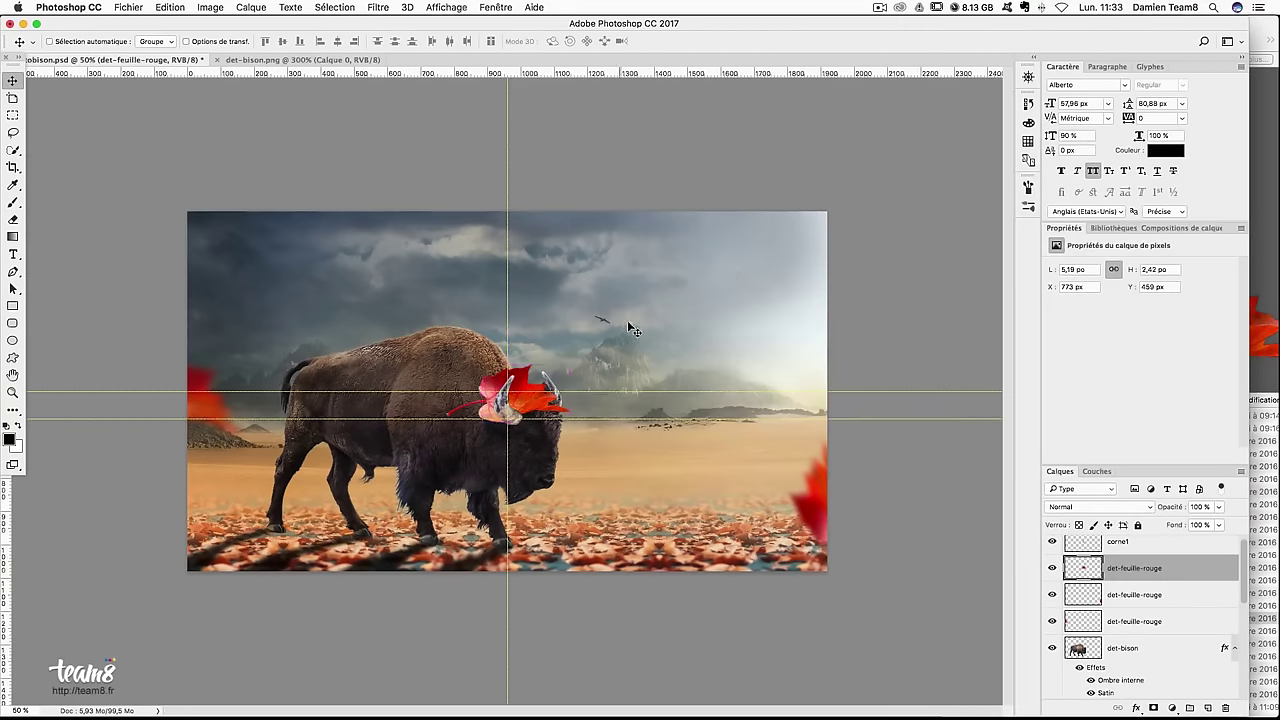
Shrink the leaf to about 33%, rotate it about -147°, and float it above the bison's head
drag(515, 398, 577, 363)
key(super+t)
mouse_move(646, 400)
mouse_down()
mouse_move(648, 328)
mouse_move(712, 320)
mouse_up()
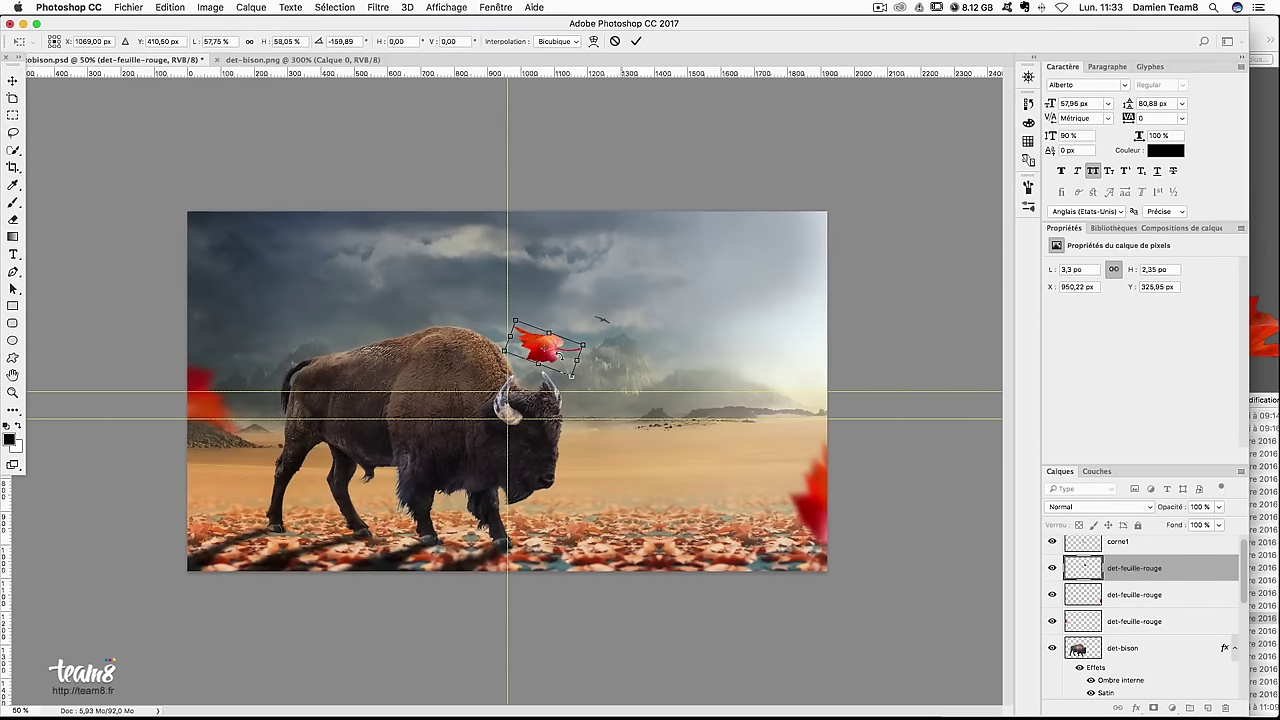
drag(571, 350, 654, 390)
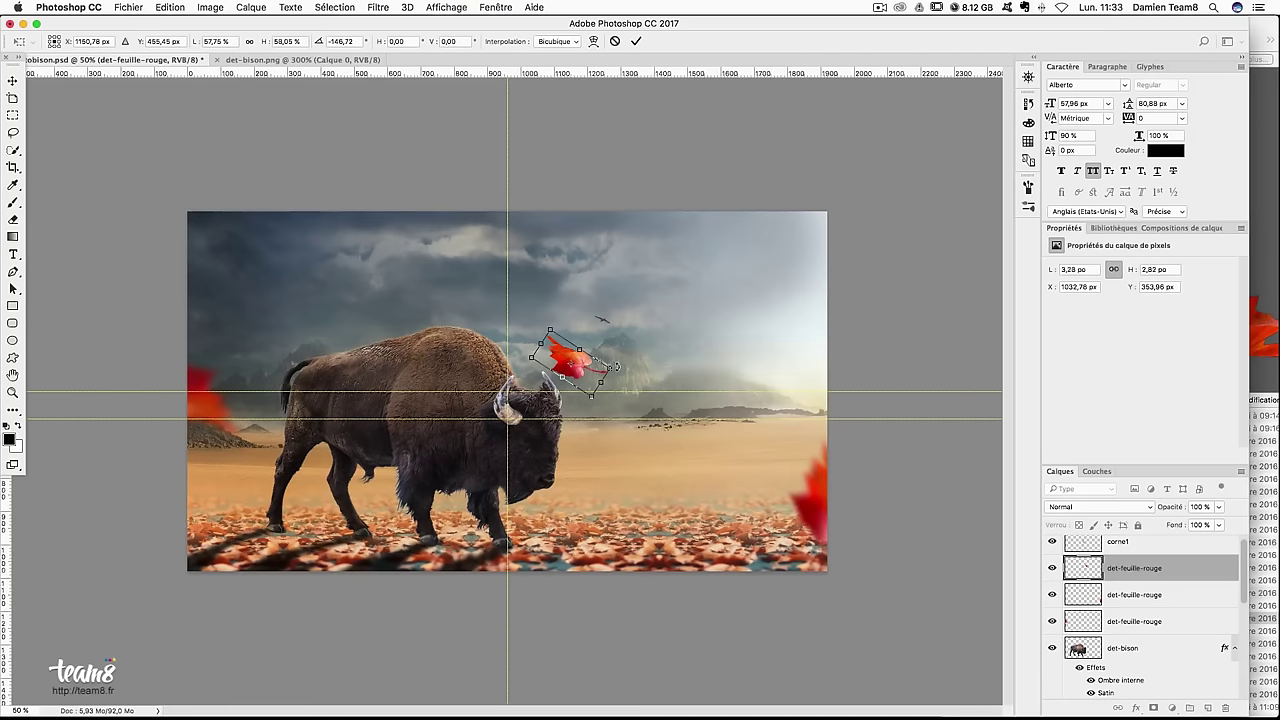
drag(609, 368, 595, 366)
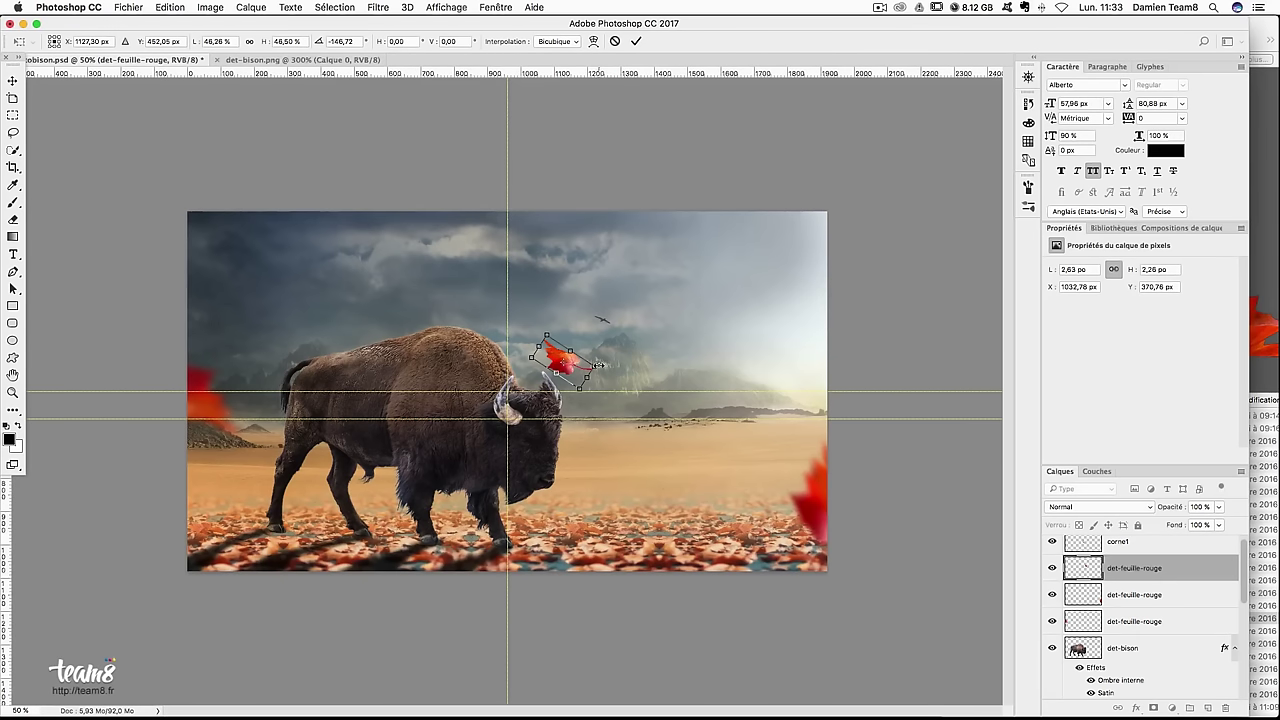
drag(597, 365, 575, 364)
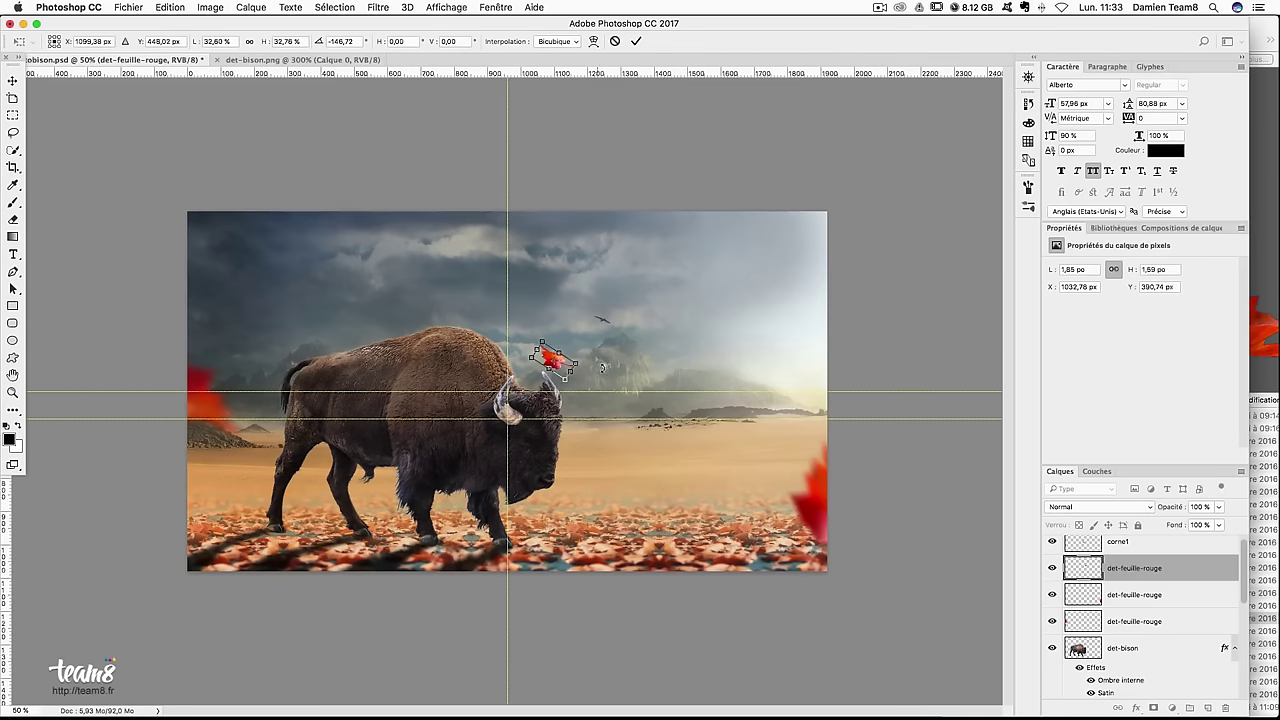
key(Return)
Apply a light Gaussian blur to the small floating leaf
key(ctrl+f)
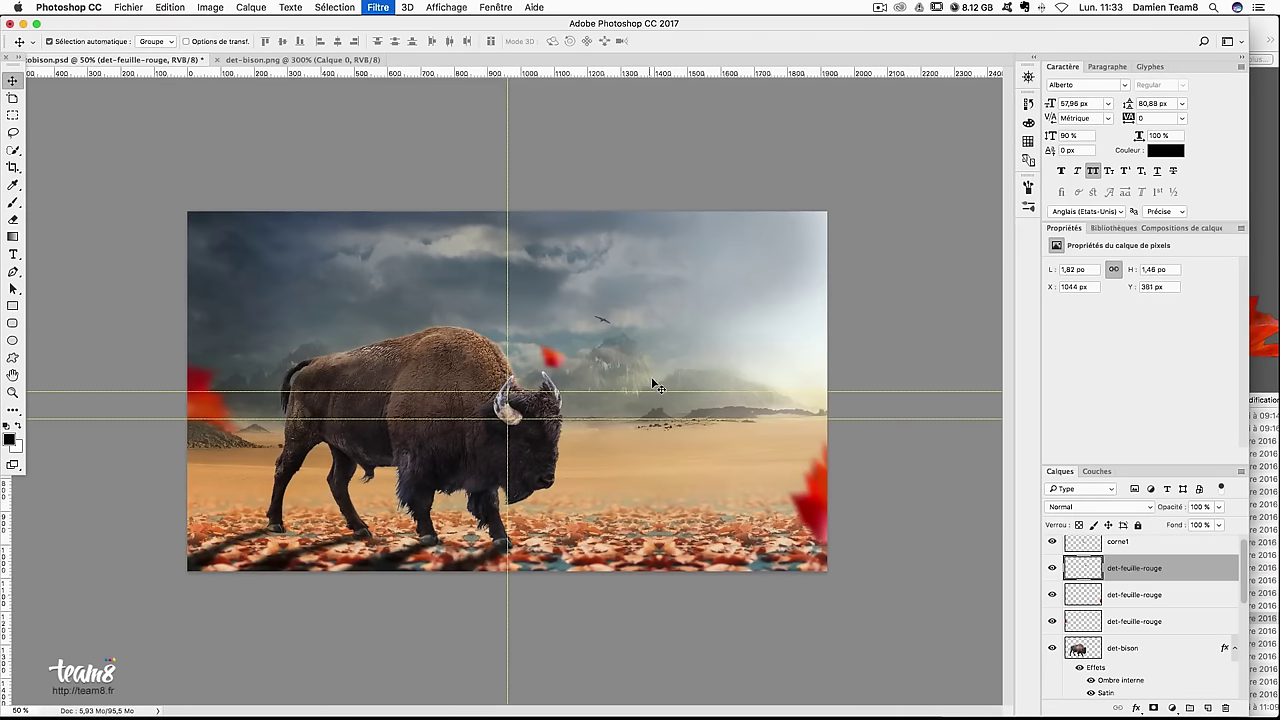
key(ctrl)
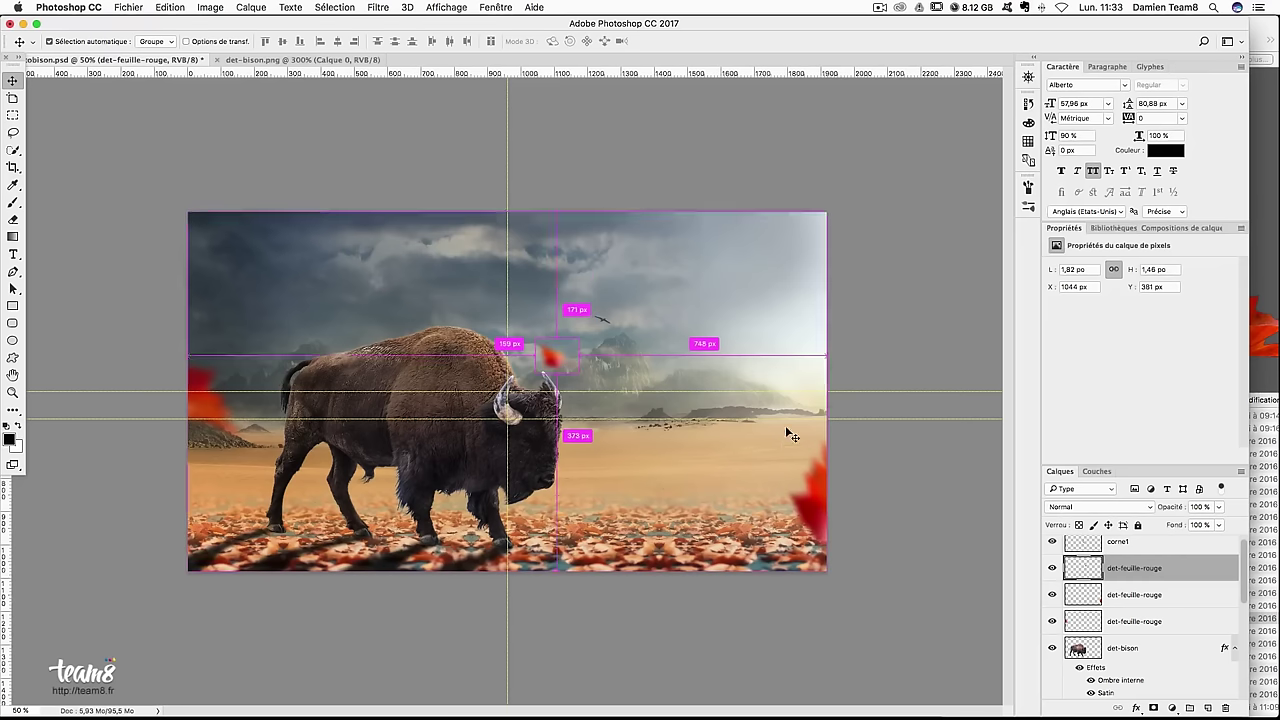
click(335, 7)
mouse_move(401, 191)
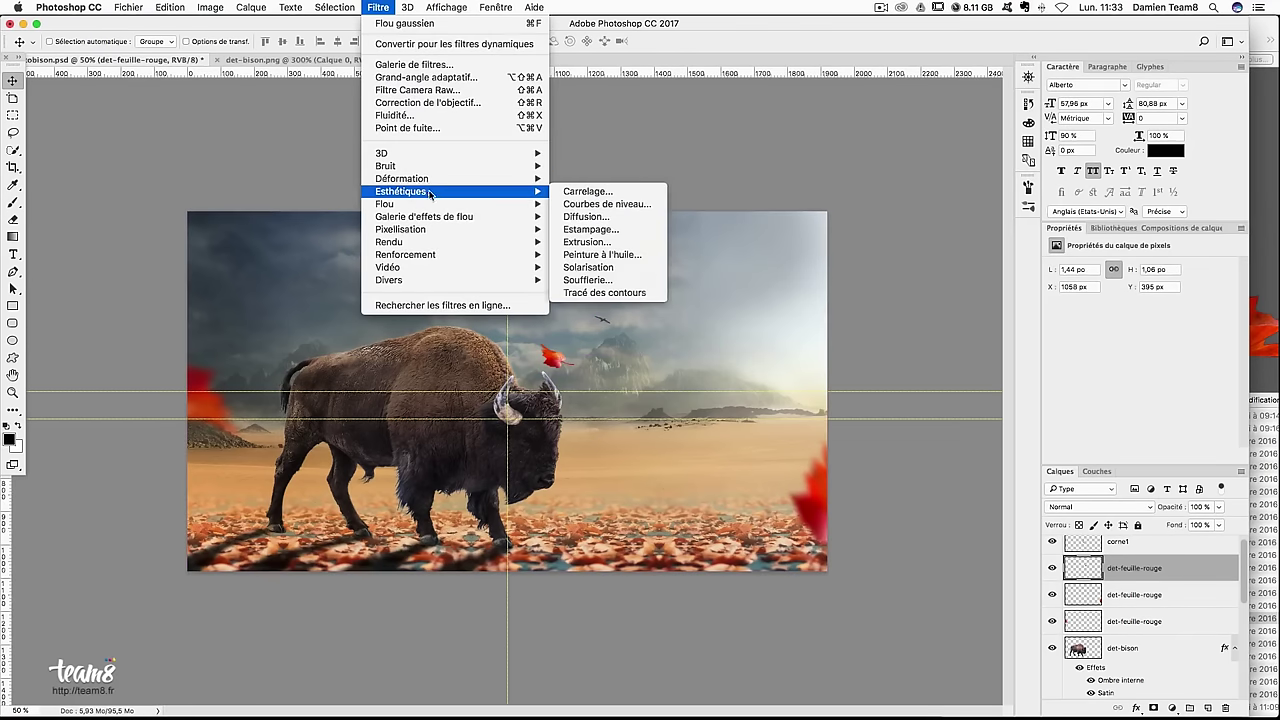
click(605, 268)
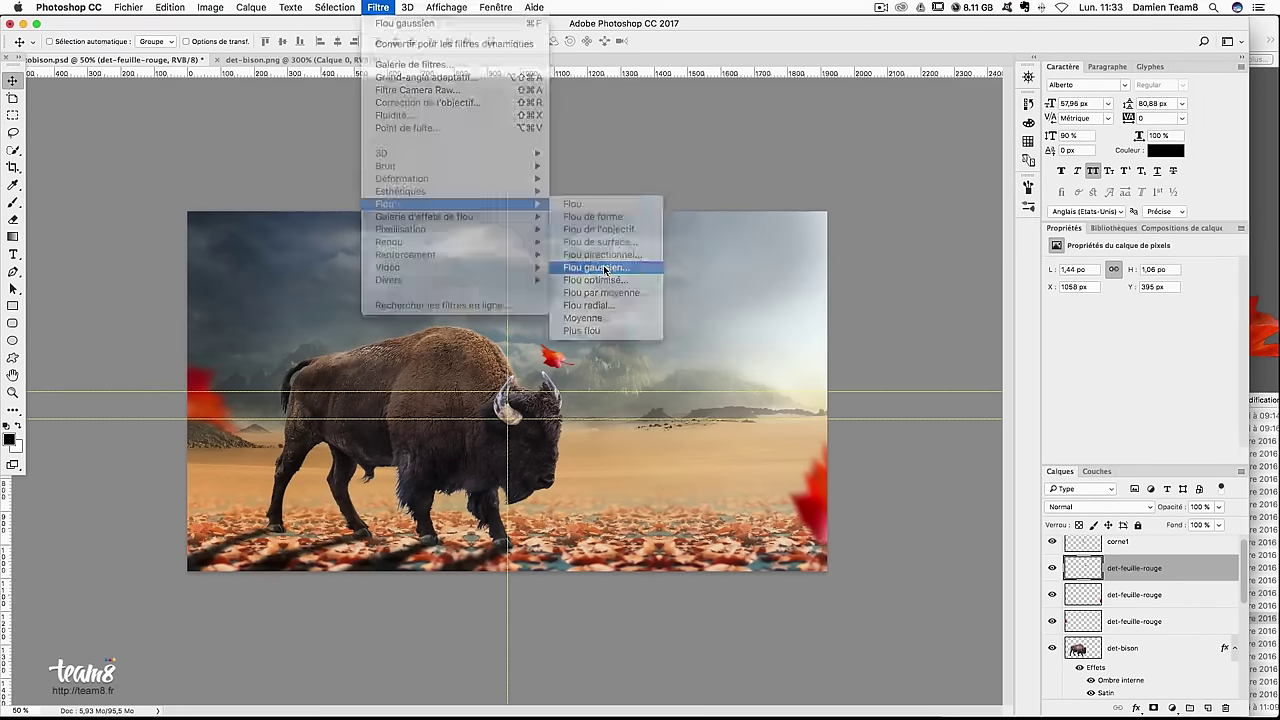
drag(955, 391, 942, 393)
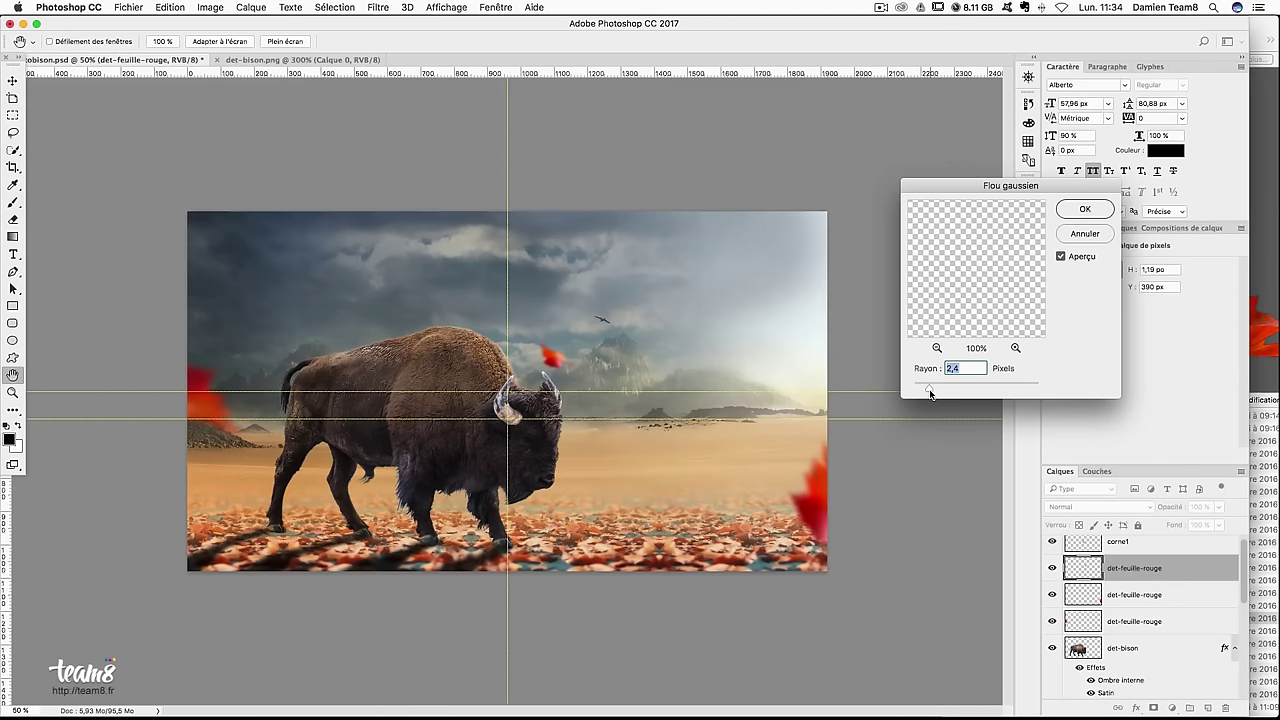
key(Return)
Add a -45° motion blur of about 27 pixels to the small leaf
click(334, 7)
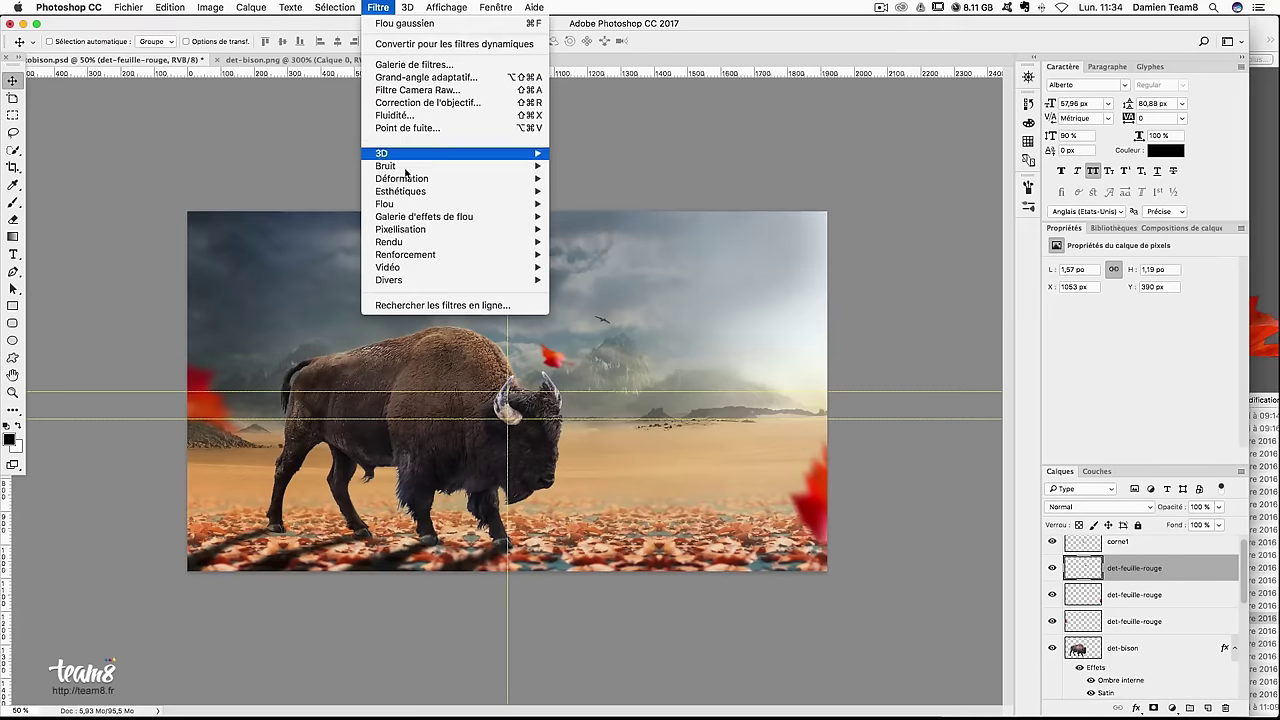
mouse_move(384, 204)
click(622, 256)
drag(180, 403, 166, 404)
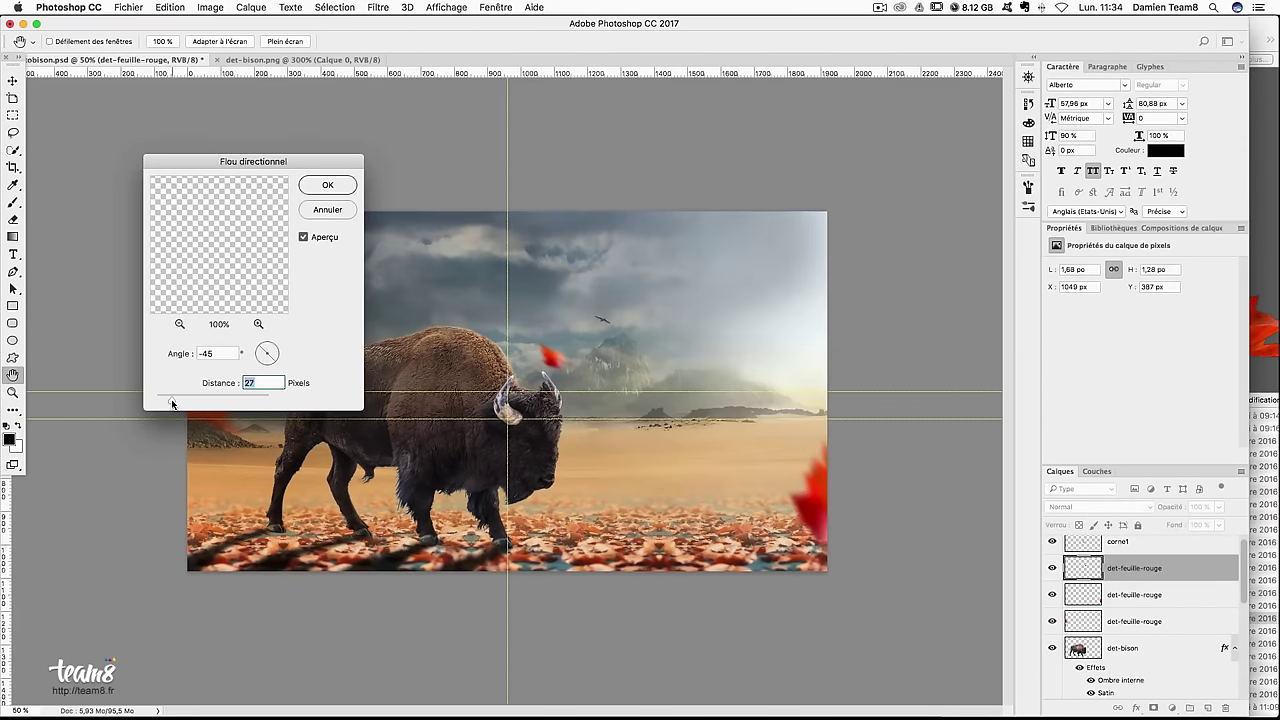
key(Return)
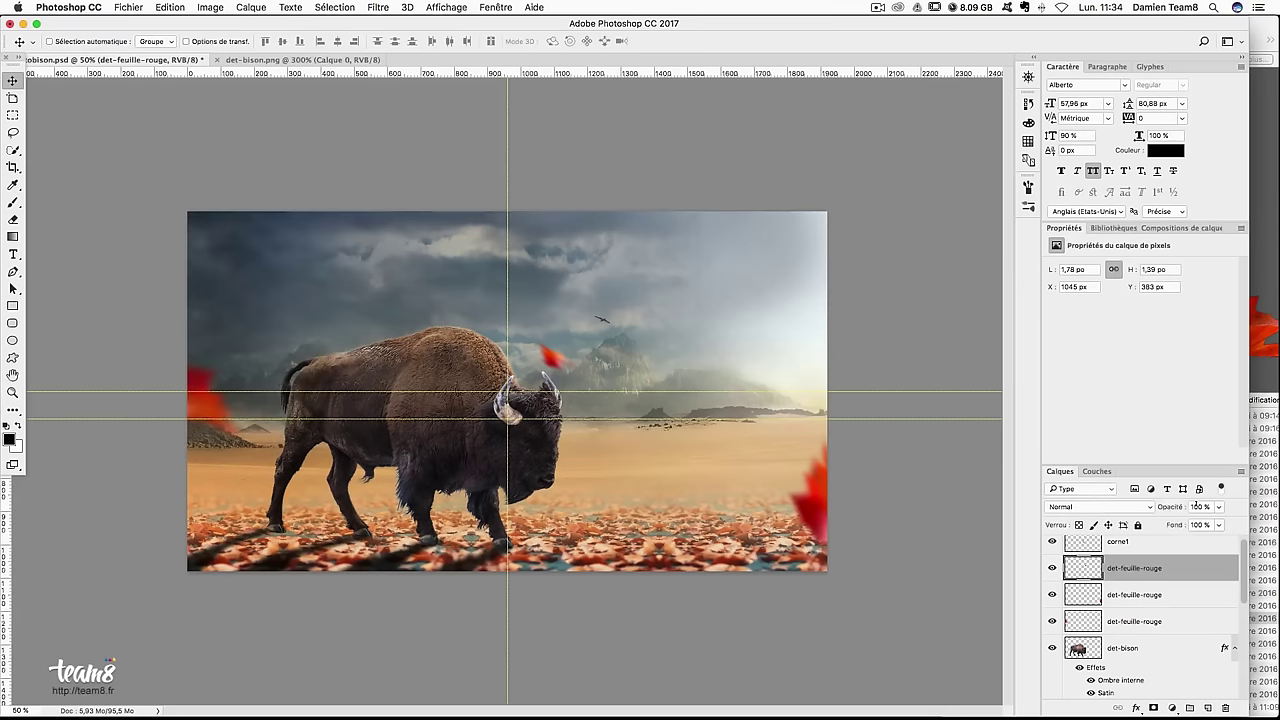
text(80)
Set the leaf layers' opacities to 80% and 90%
key(Return)
ctrl+click(822, 487)
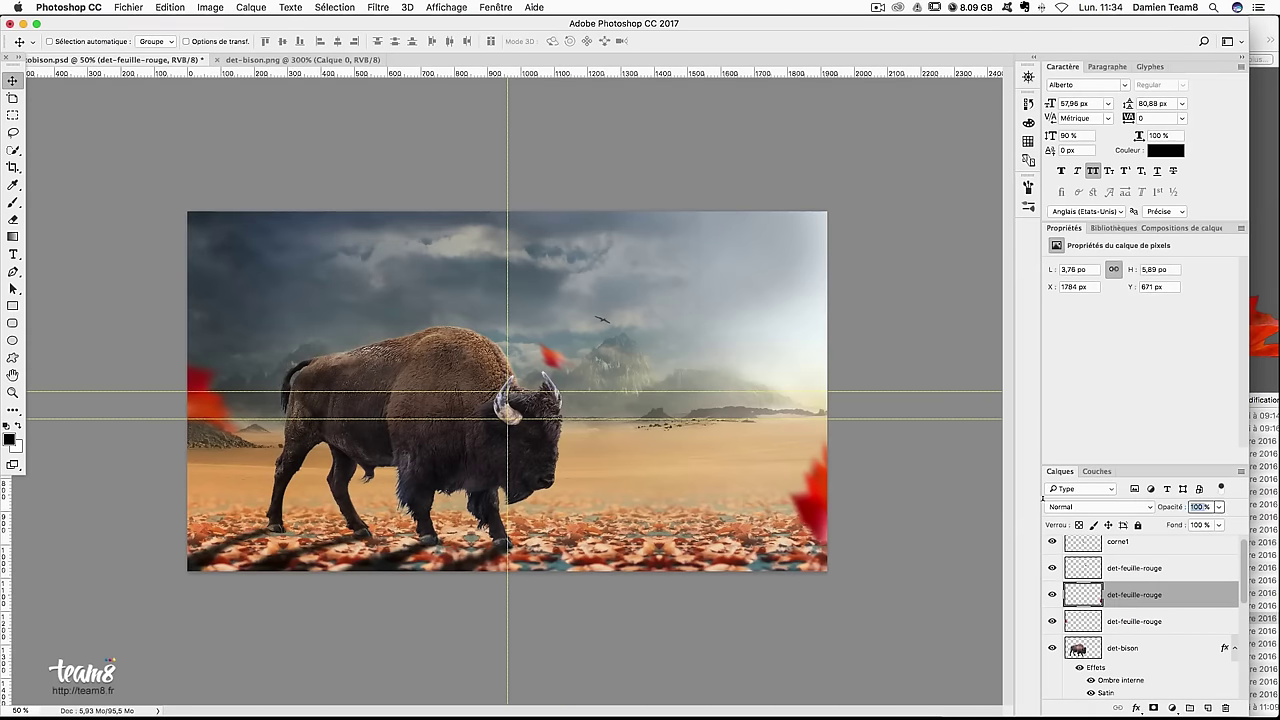
key(8)
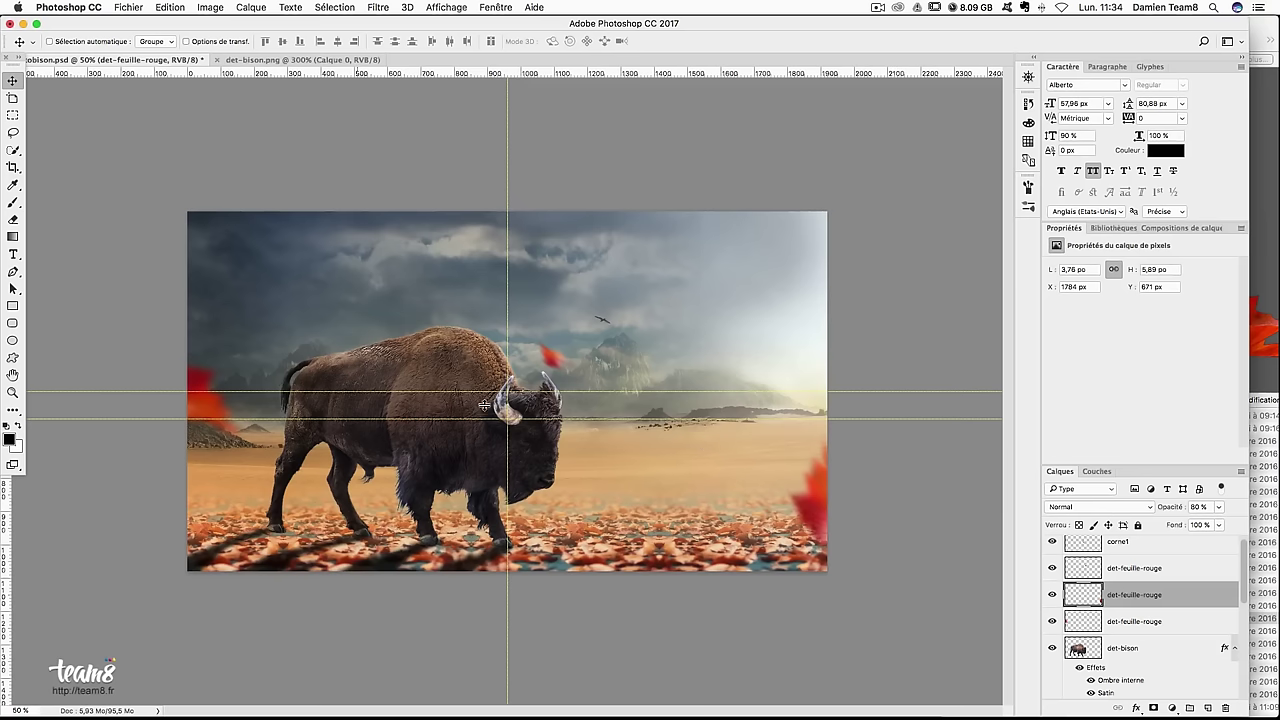
click(1198, 507)
text(90)
key(Return)
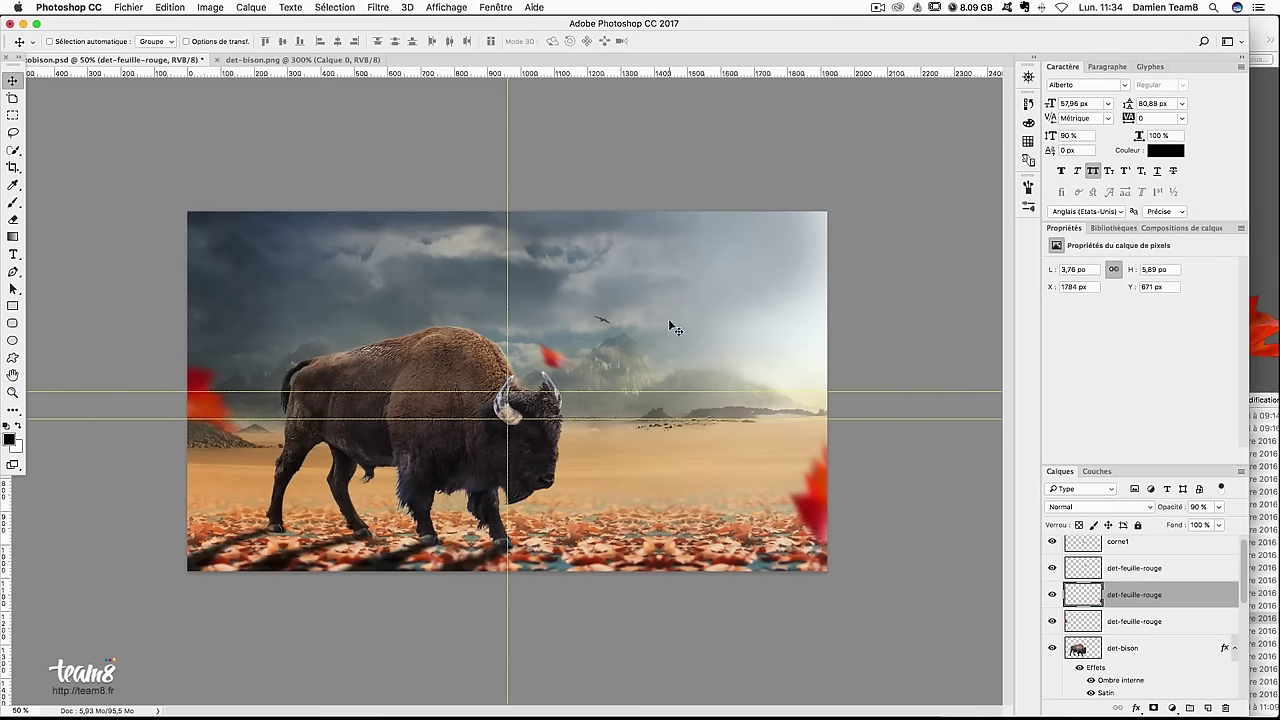
Duplicate the floating leaf into the upper-right sky at about 46%, then place det-feuille-marron.png
click(1173, 567)
key(Up)
key(Up)
key(Up)
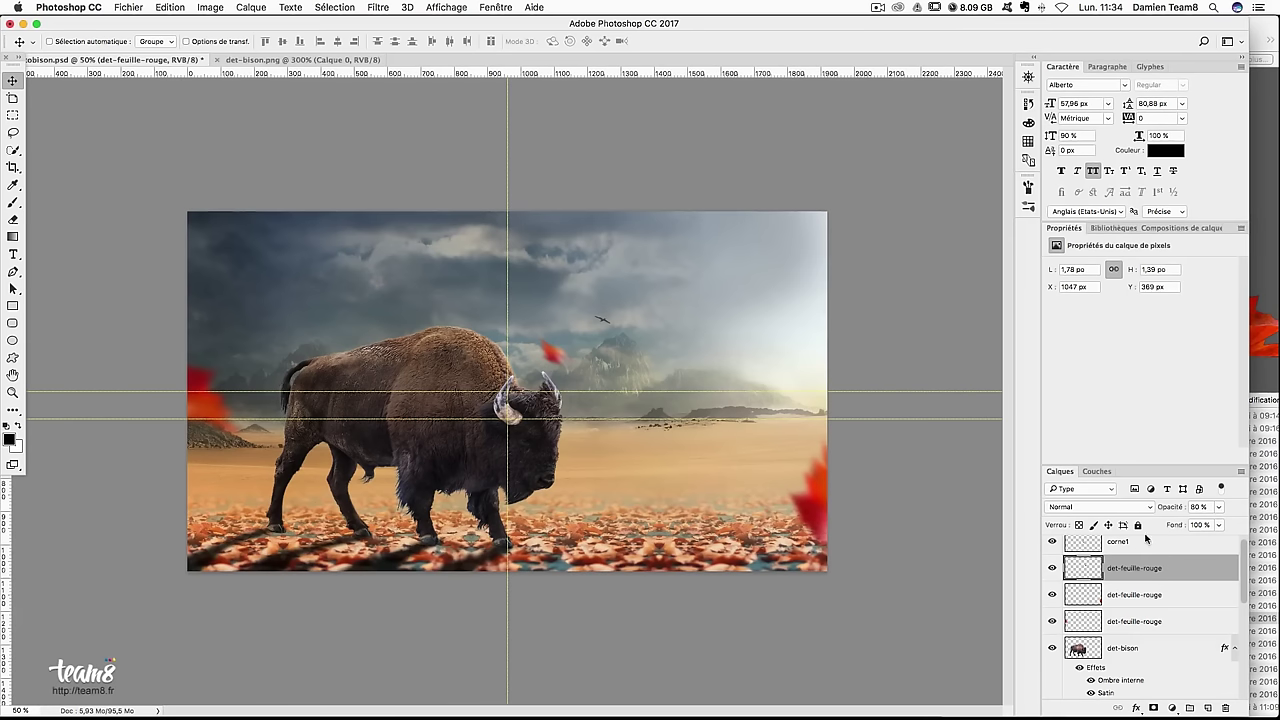
drag(592, 351, 731, 318)
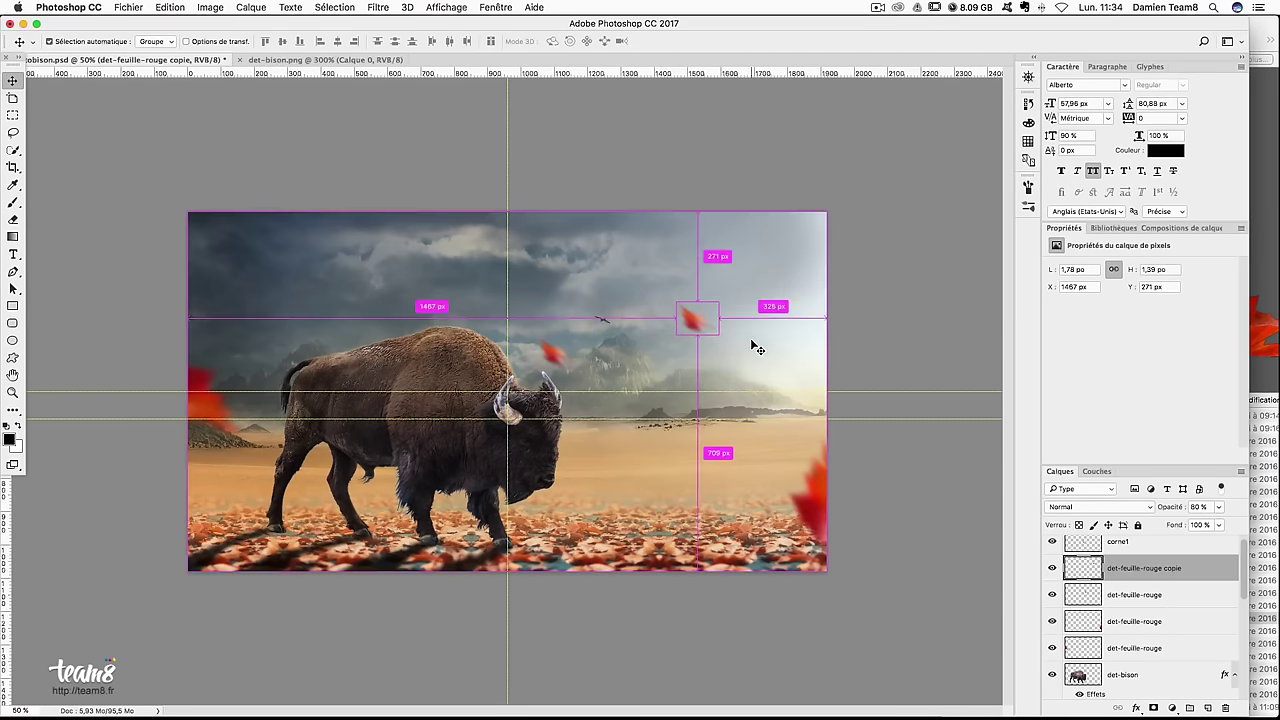
key(ctrl+t)
mouse_move(720, 298)
mouse_down()
mouse_move(697, 320)
mouse_move(688, 405)
mouse_move(729, 332)
mouse_up()
key(Return)
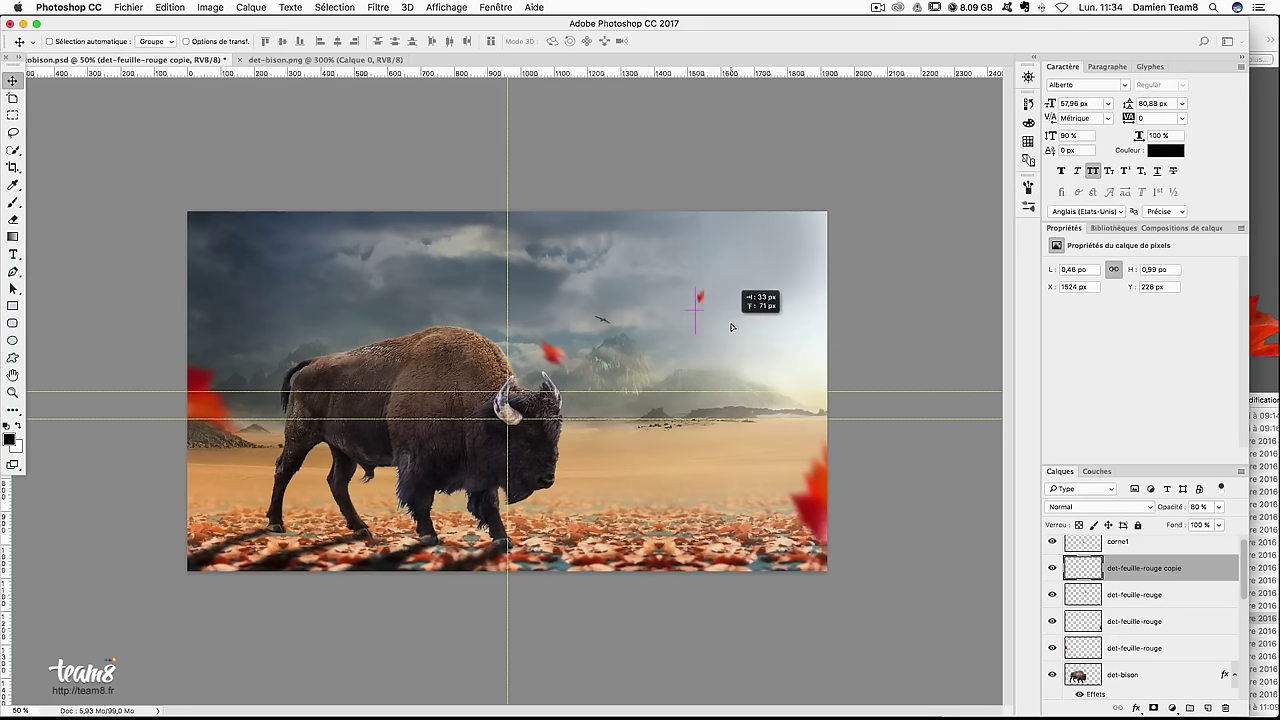
mouse_move(729, 332)
mouse_down()
mouse_move(756, 346)
mouse_move(763, 332)
mouse_up()
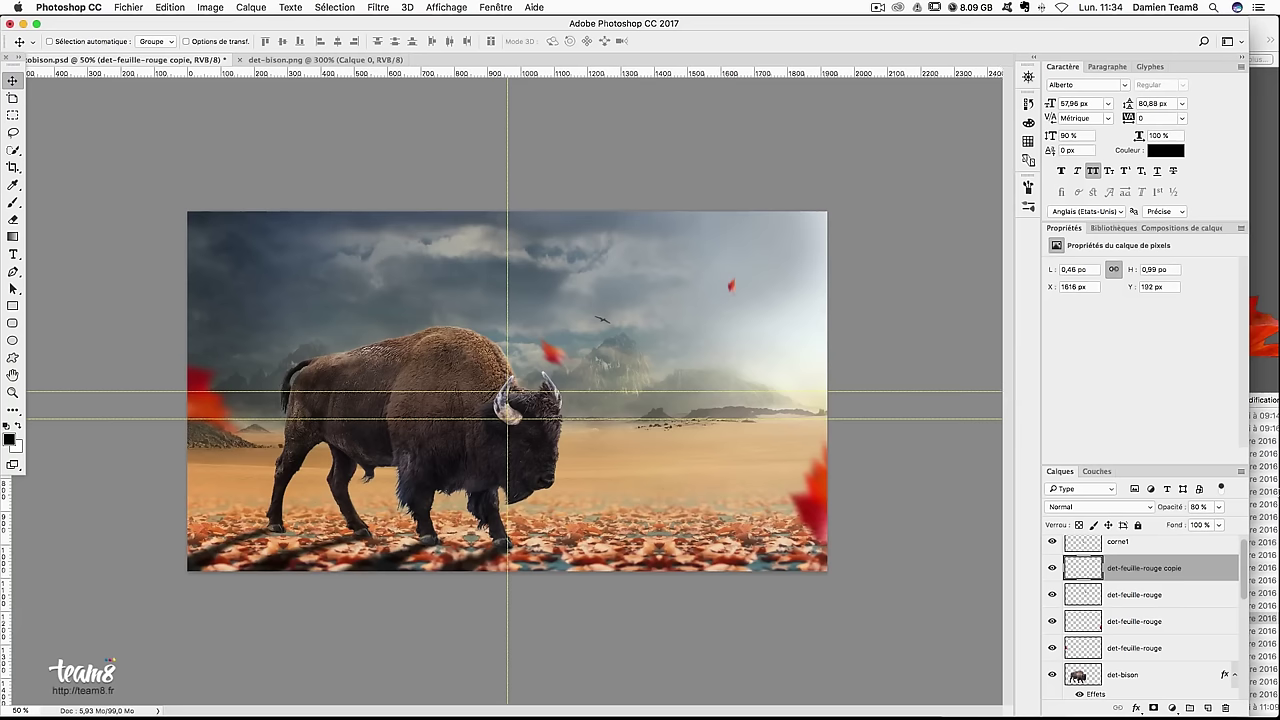
click(1262, 600)
drag(1147, 606, 585, 365)
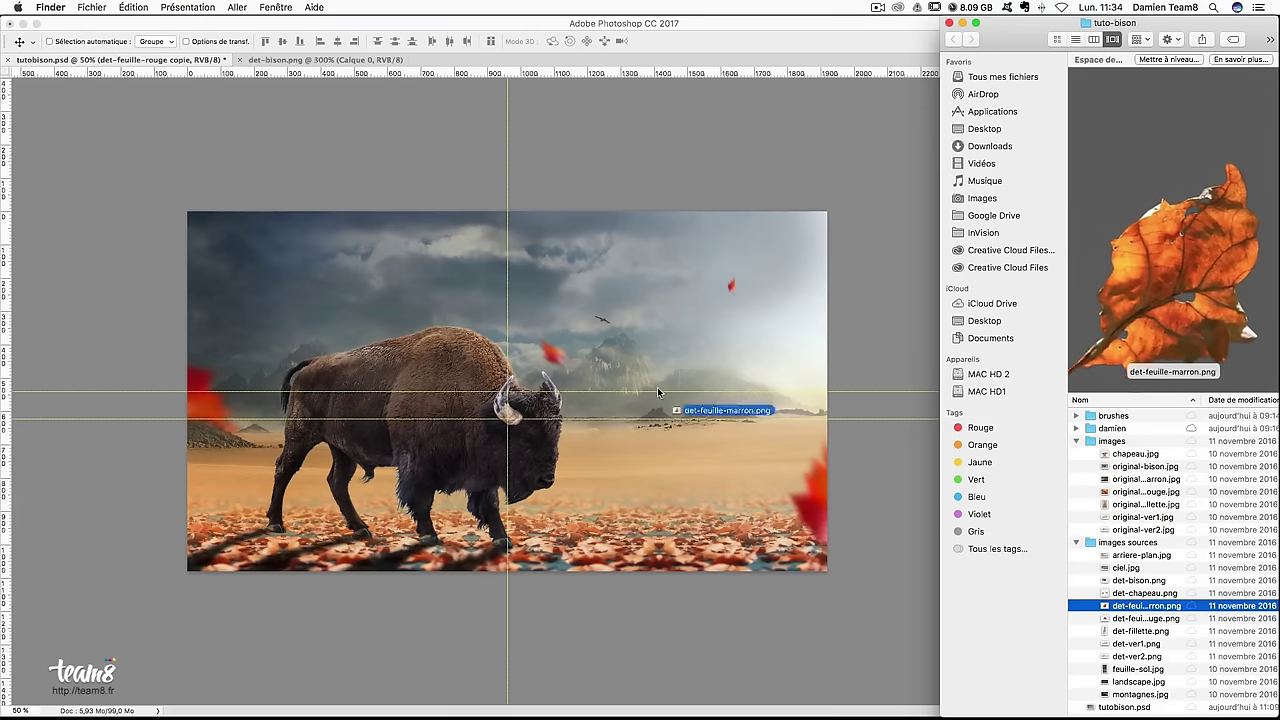
Rasterize the orange leaf, shrink it to about a third and rotate it about 22 degrees
key(Return)
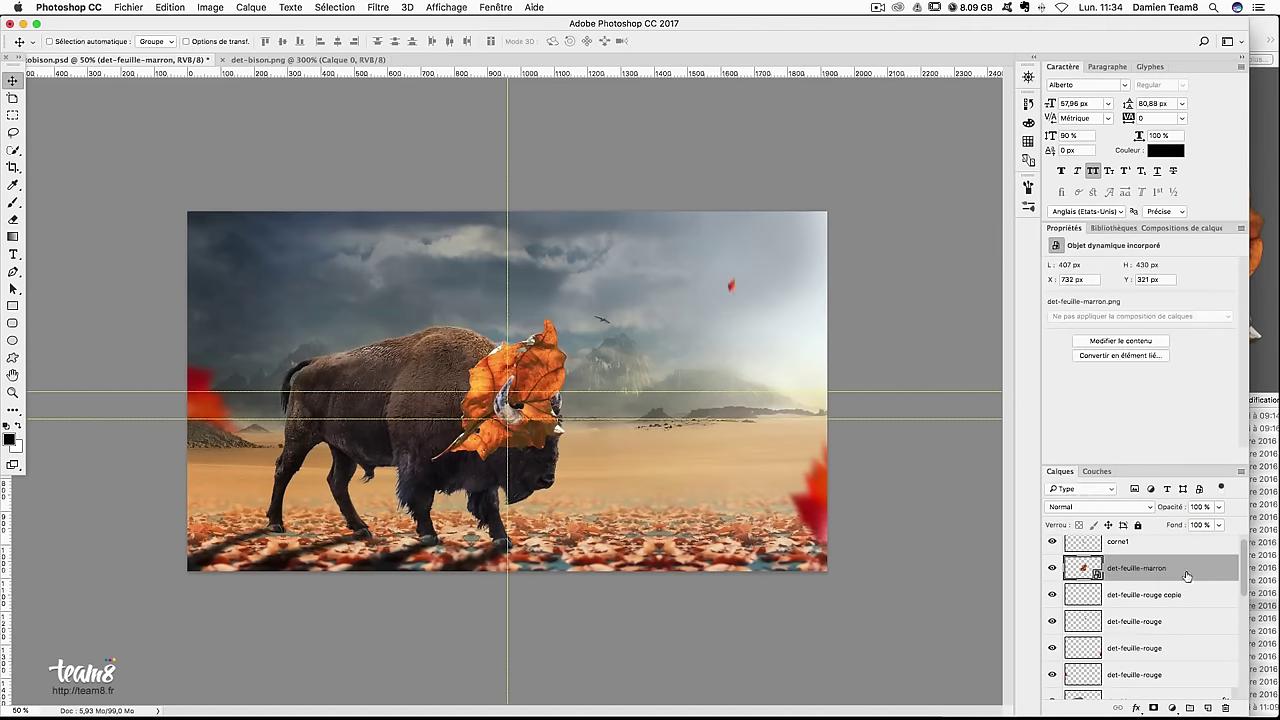
right_click(1188, 575)
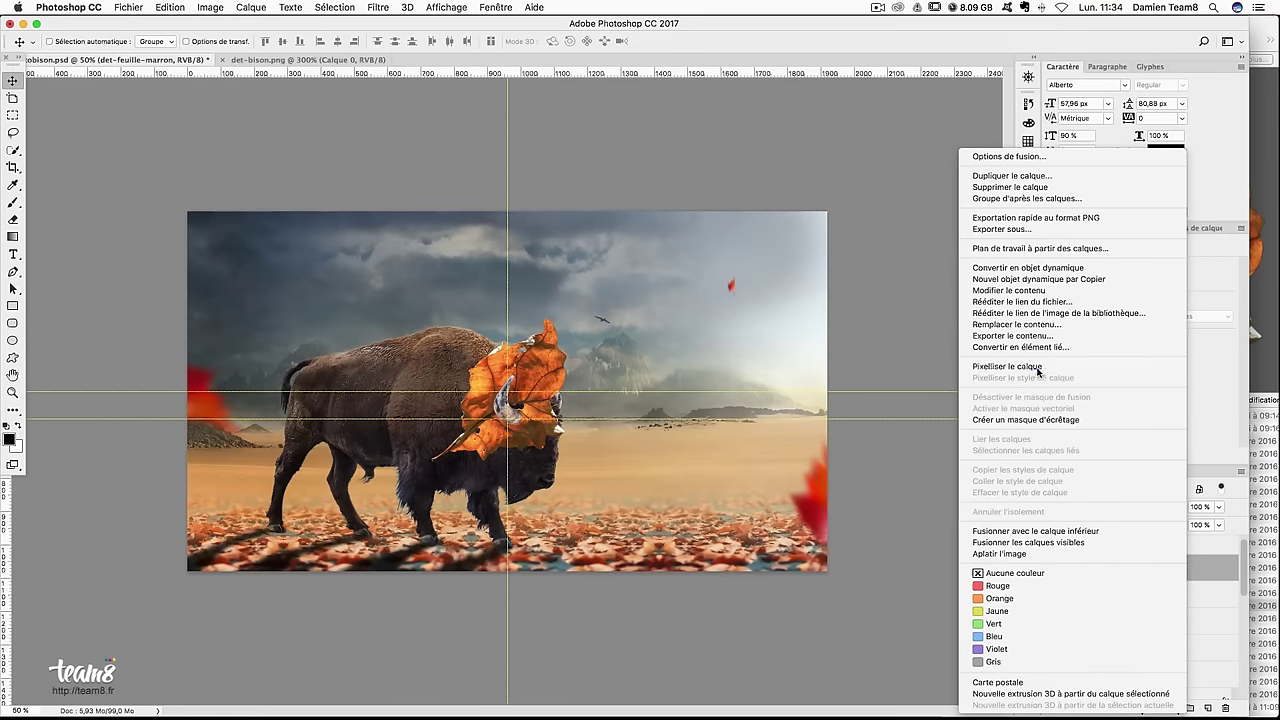
click(1010, 367)
key(ctrl+t)
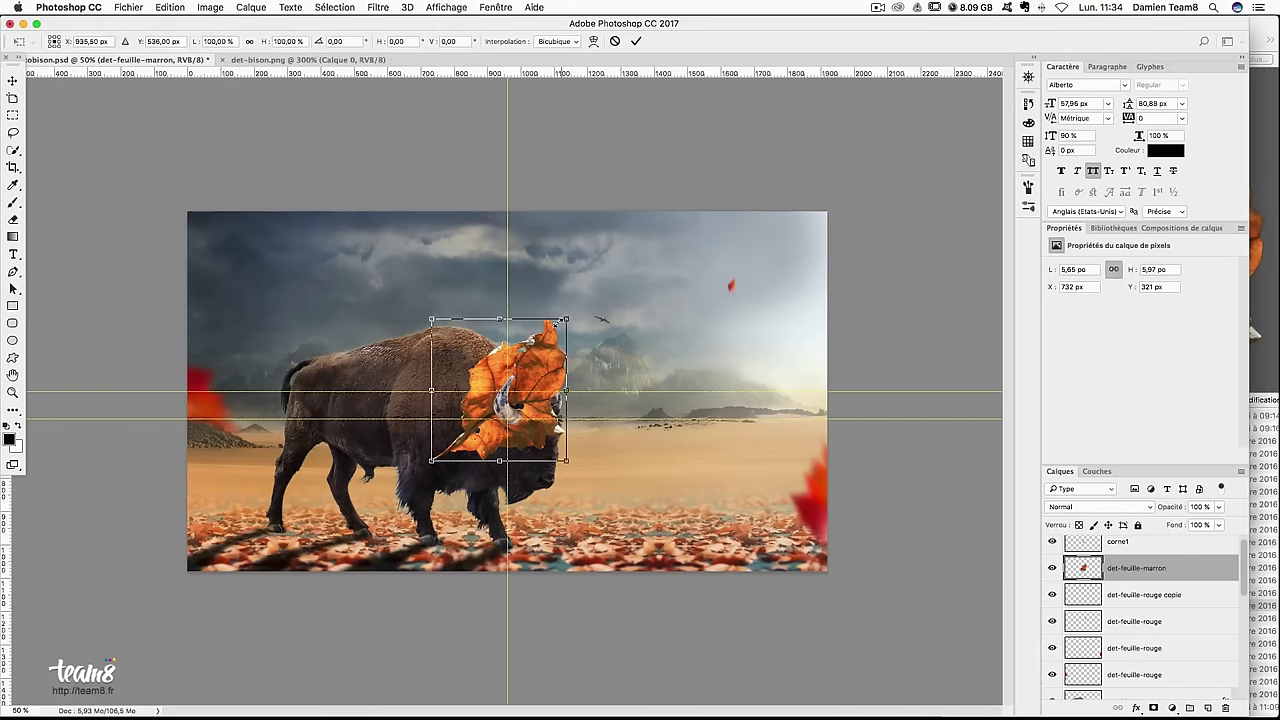
drag(555, 325, 498, 394)
mouse_move(510, 465)
mouse_down()
mouse_move(492, 487)
mouse_move(410, 470)
mouse_up()
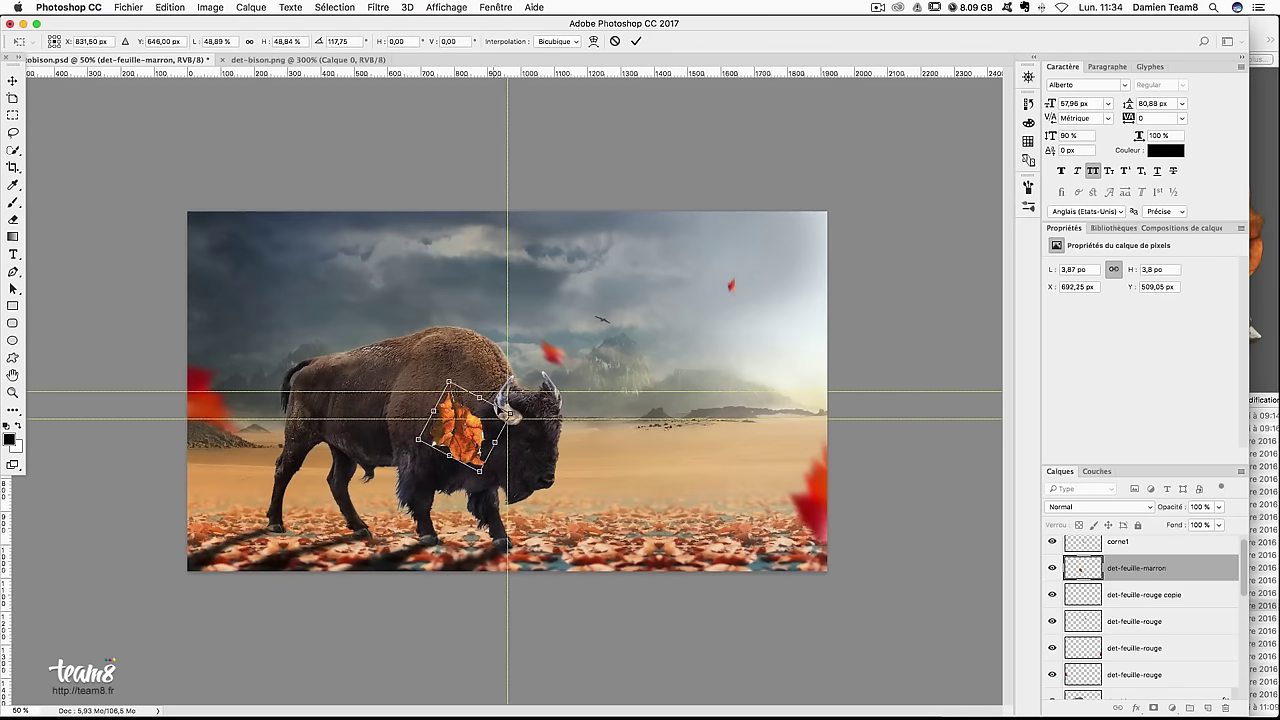
drag(447, 380, 430, 442)
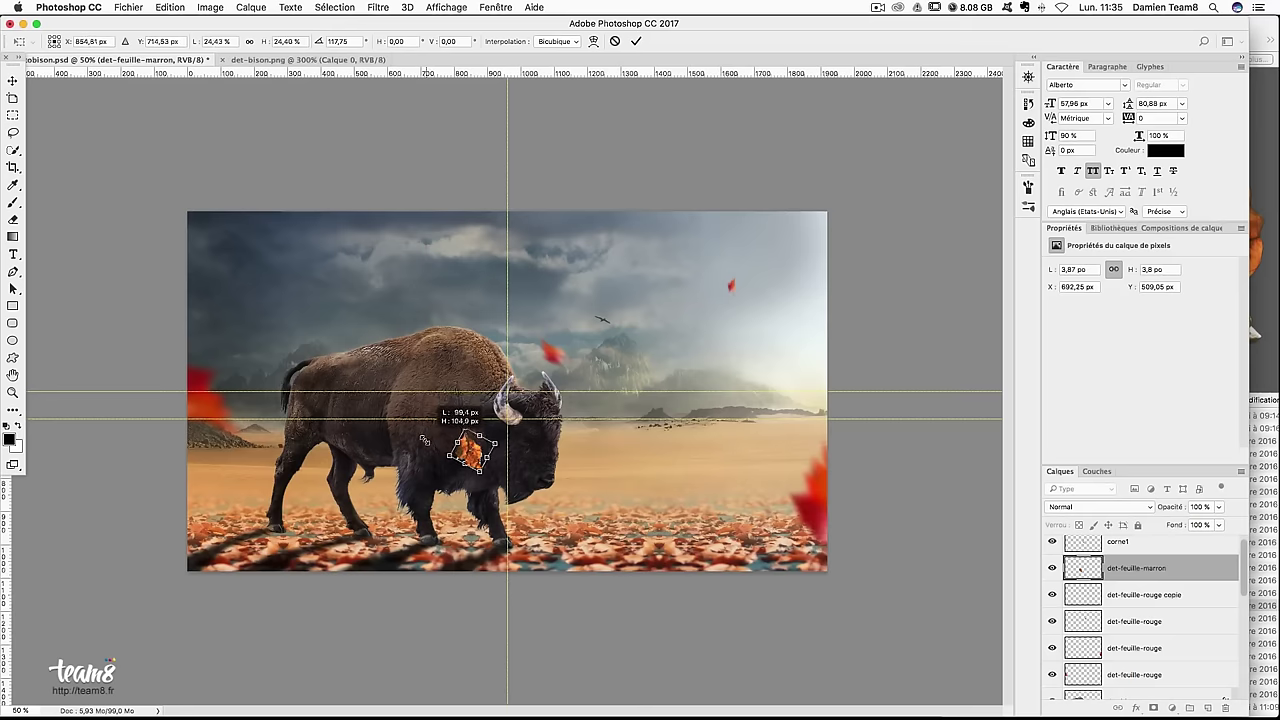
key(Return)
Move the orange leaf into the upper-left sky at 67% opacity
mouse_move(605, 469)
mouse_down()
mouse_move(455, 362)
mouse_move(405, 350)
mouse_up()
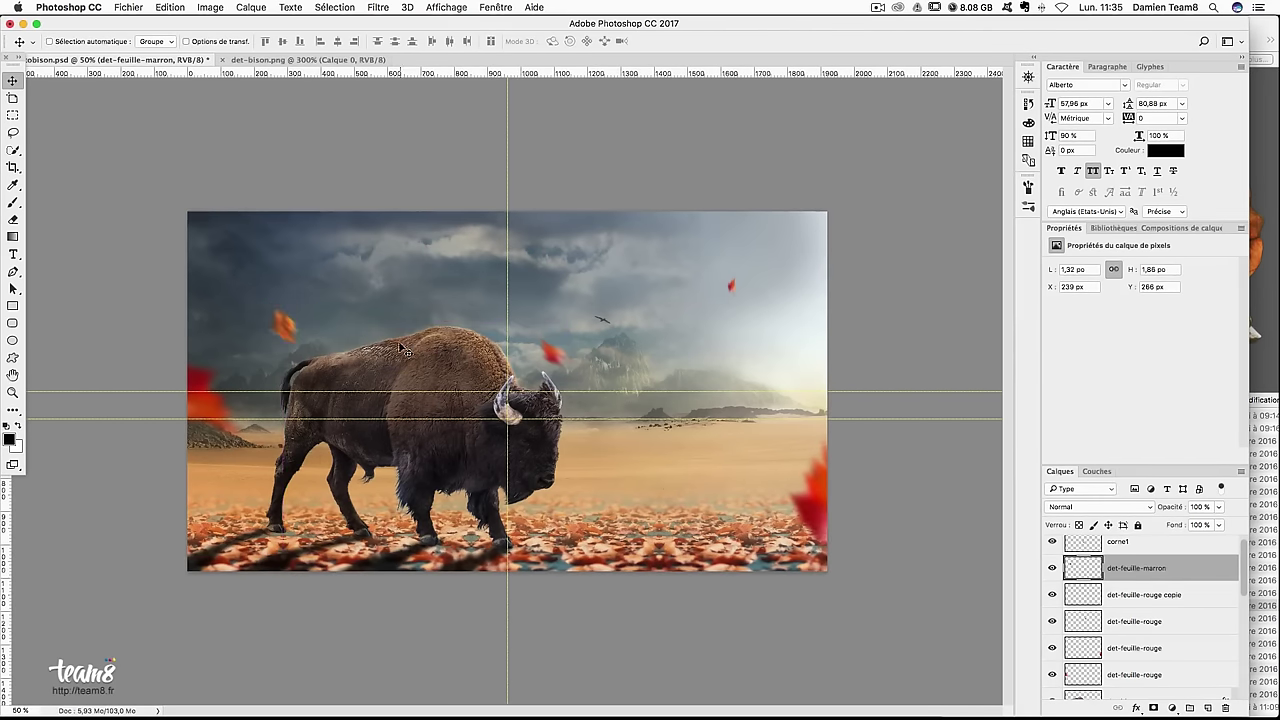
click(1220, 508)
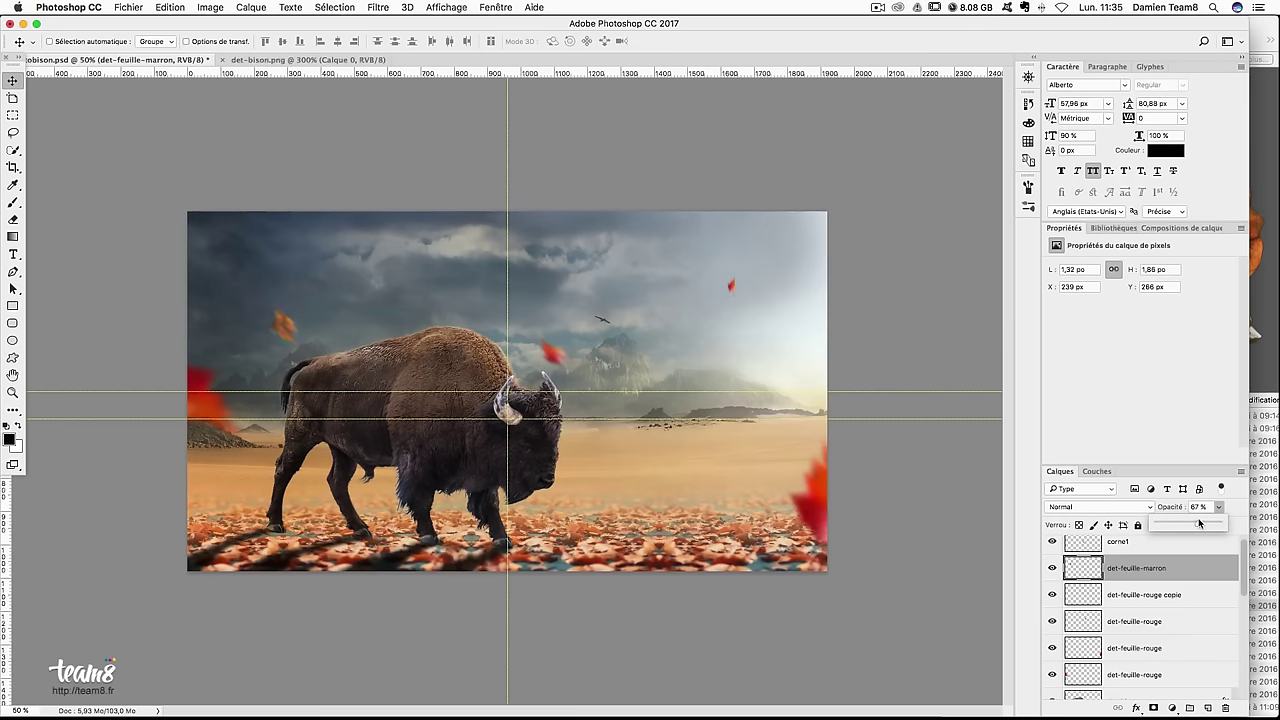
mouse_move(371, 272)
mouse_down()
mouse_move(262, 331)
mouse_move(345, 331)
mouse_up()
key(ctrl+t)
key(Return)
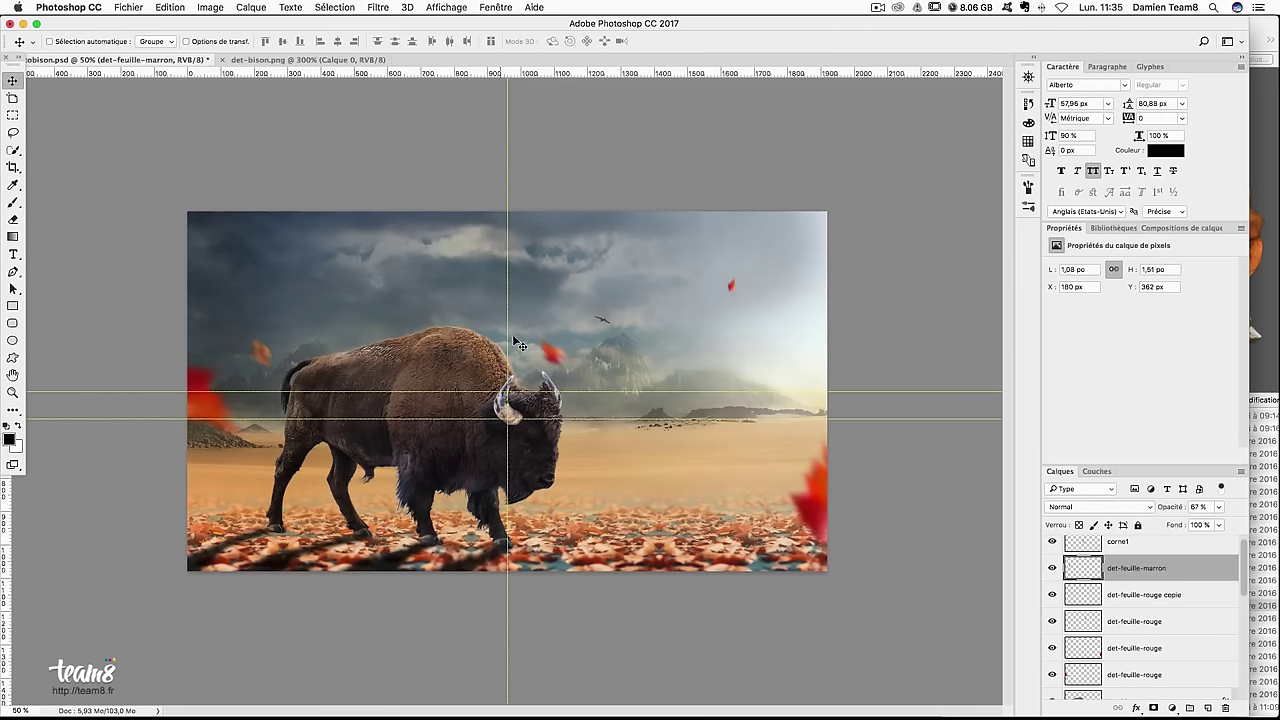
Place a second orange leaf and shrink it to about 27%
click(1262, 663)
drag(1100, 600, 397, 449)
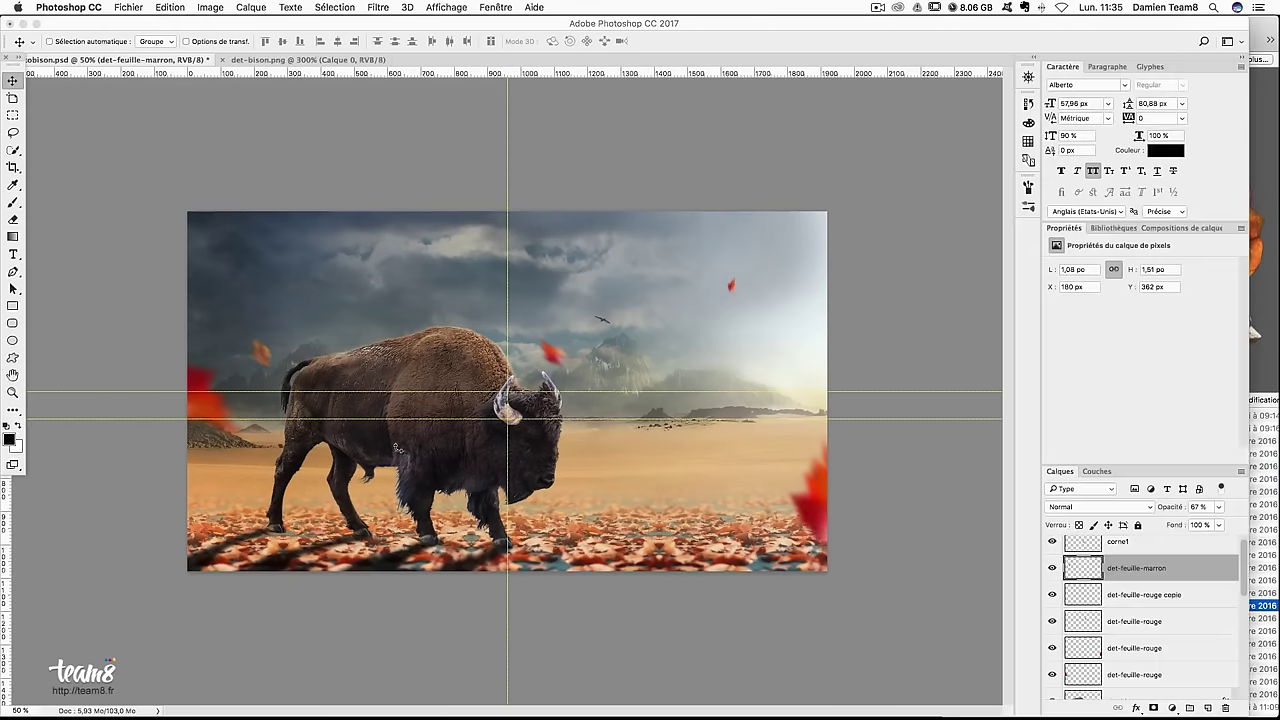
drag(604, 319, 452, 411)
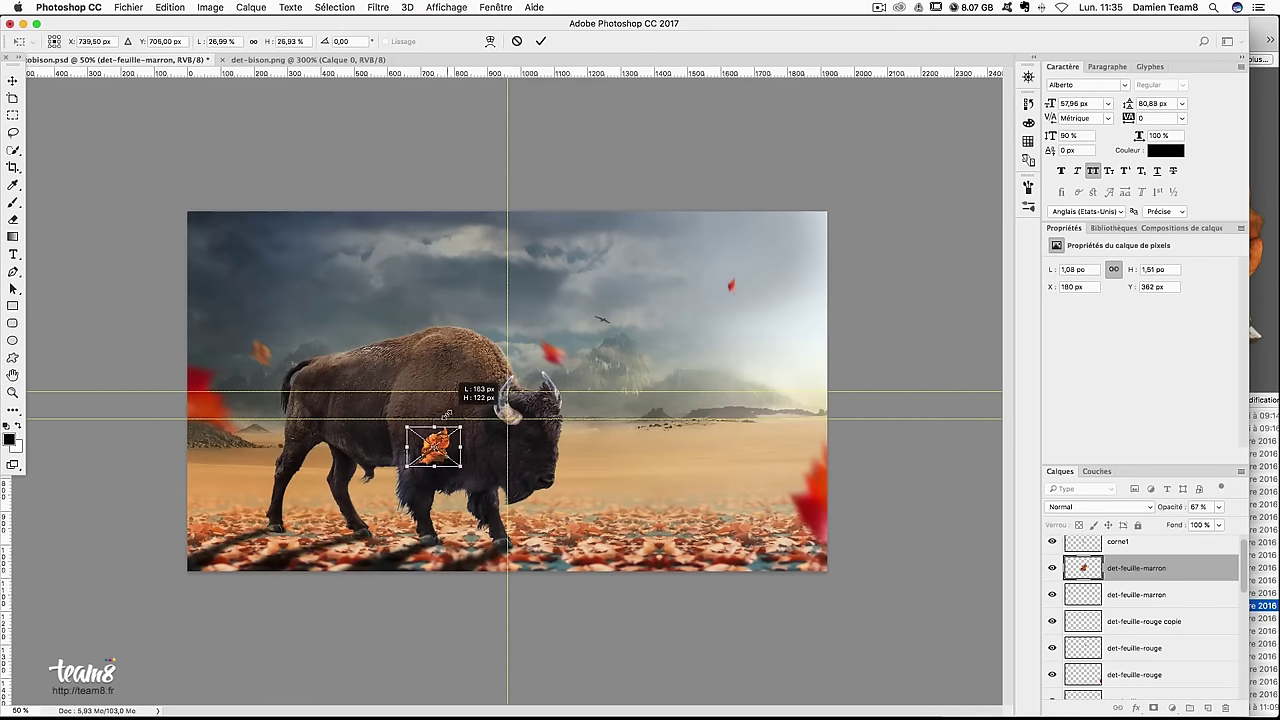
Confirm the second leaf's placement, then test a motion blur on it without applying it
key(Return)
key(ctrl+alt+f)
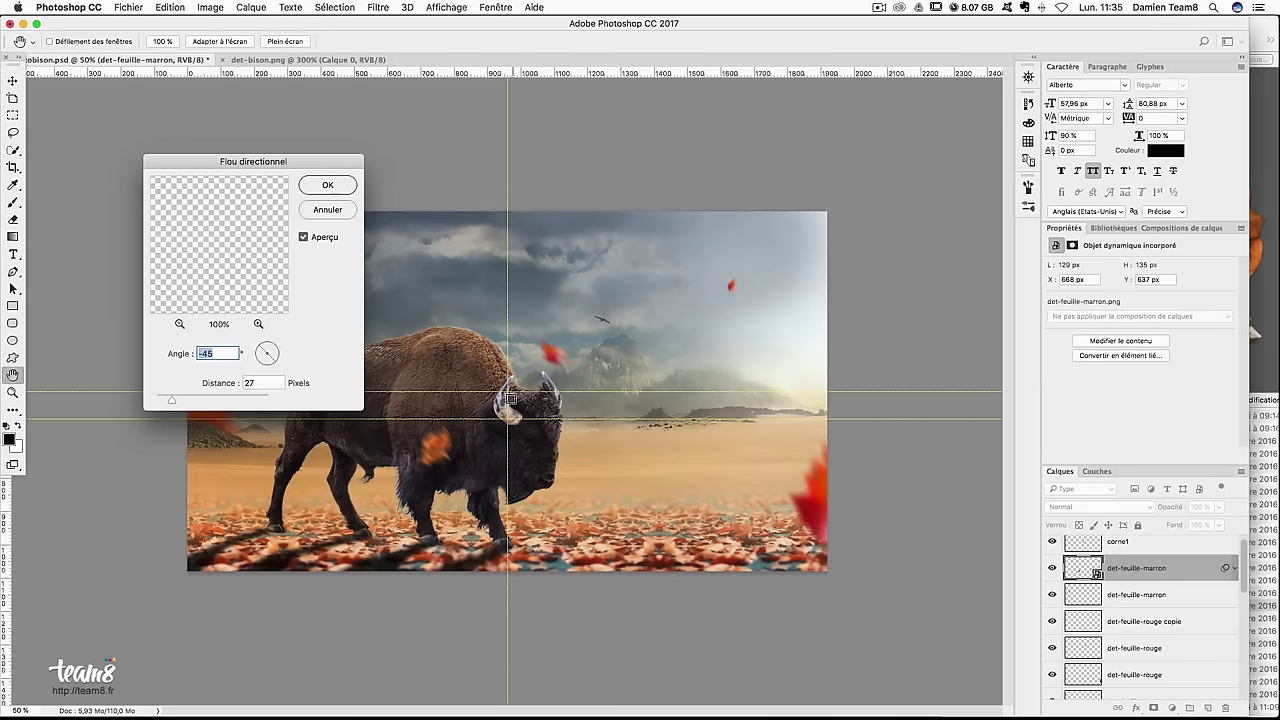
key(Escape)
click(345, 6)
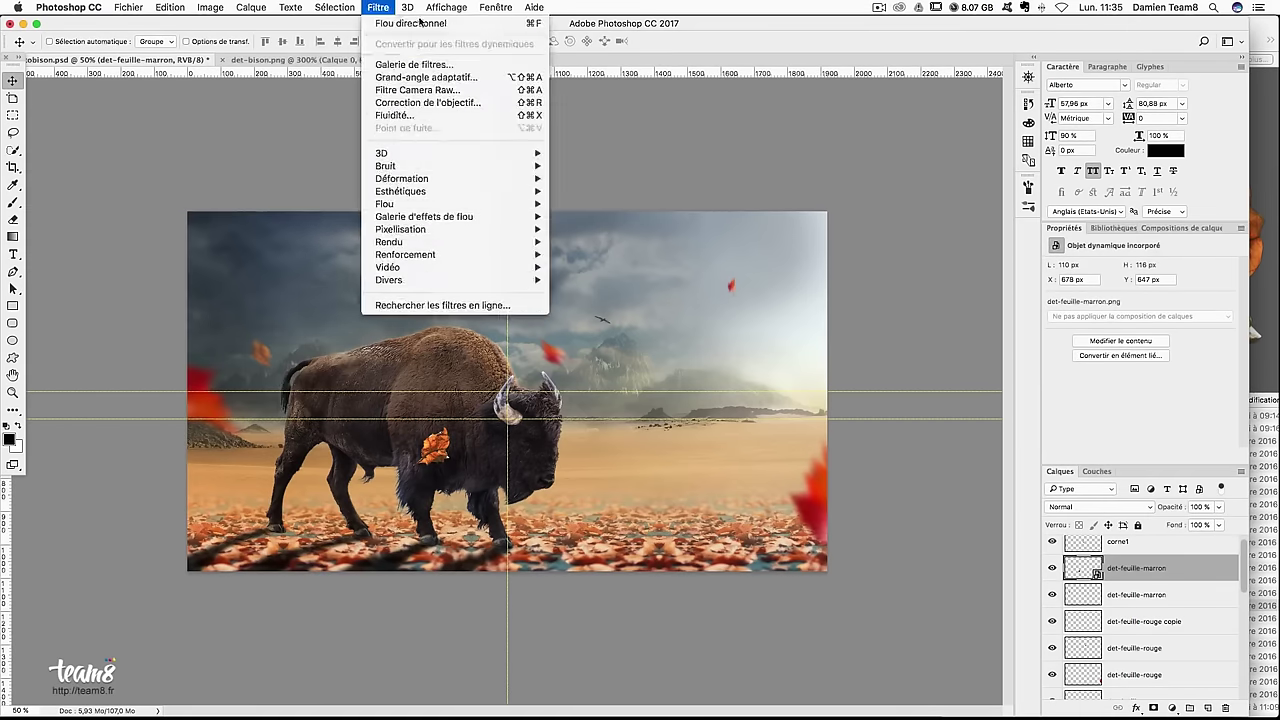
click(704, 420)
key(ctrl+alt+f)
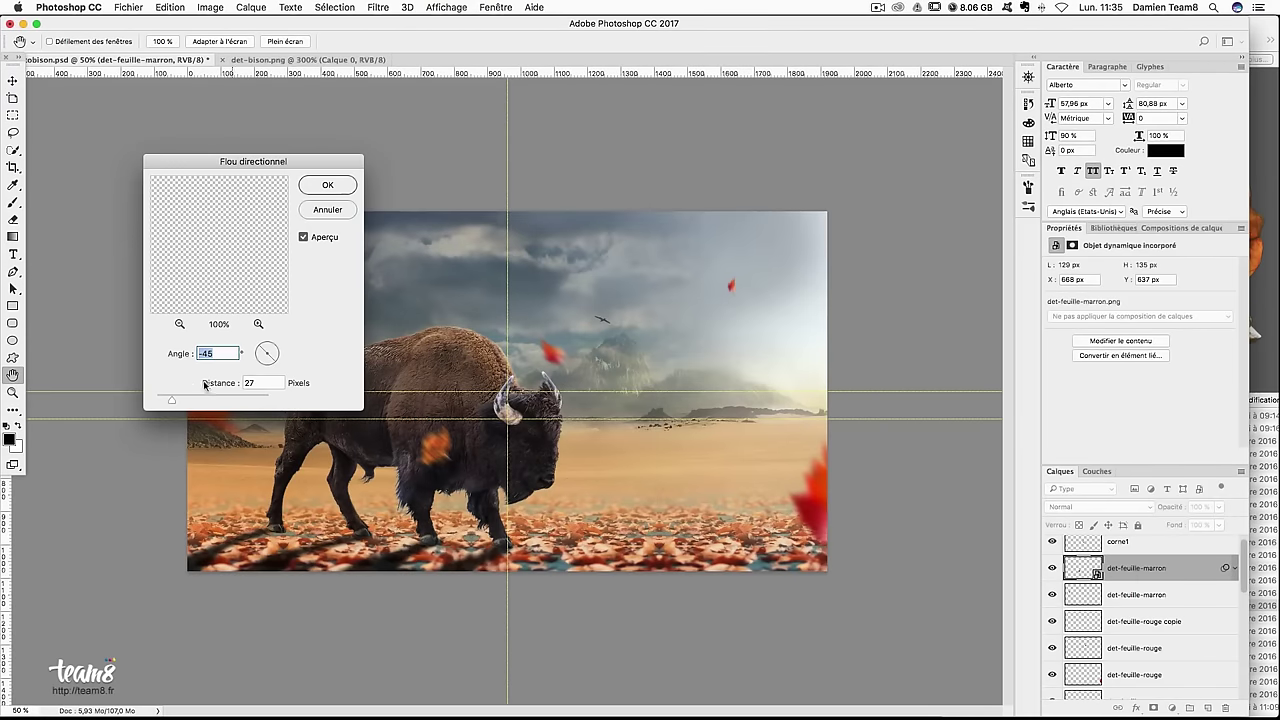
drag(166, 400, 174, 403)
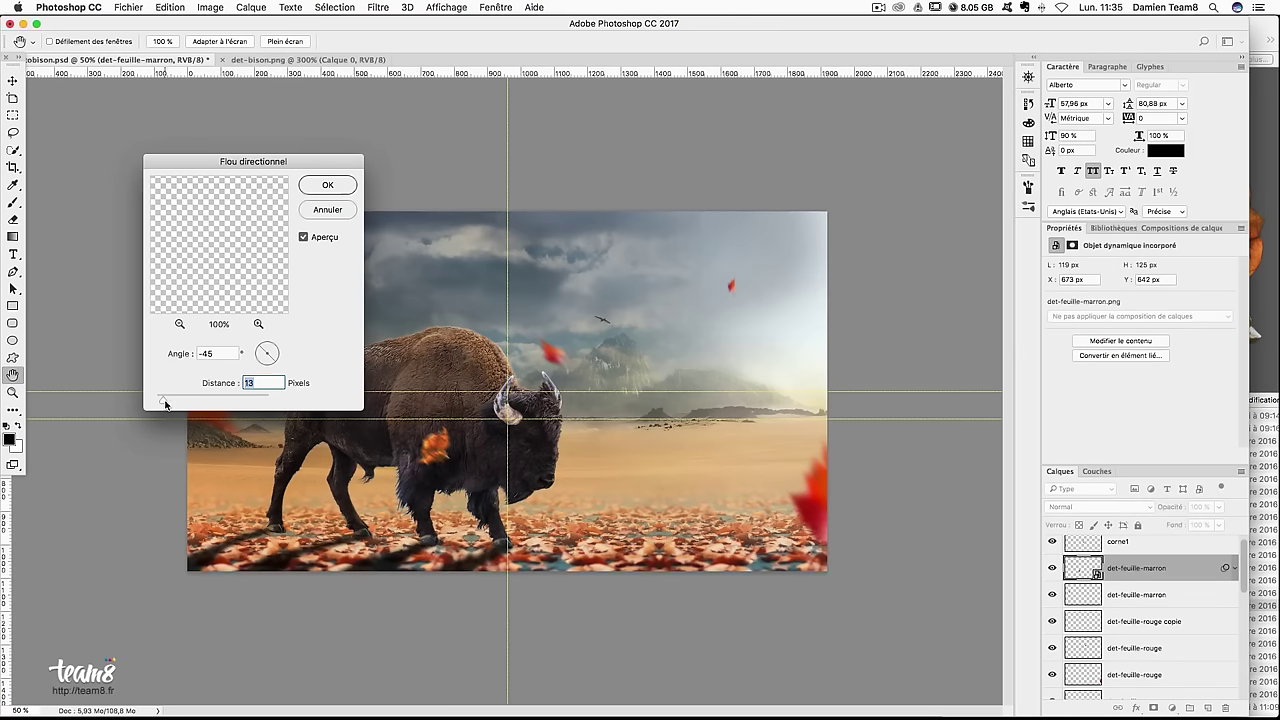
key(Escape)
Apply a Gaussian blur of about 2.5 px to the leaf and rasterize its layer
click(378, 7)
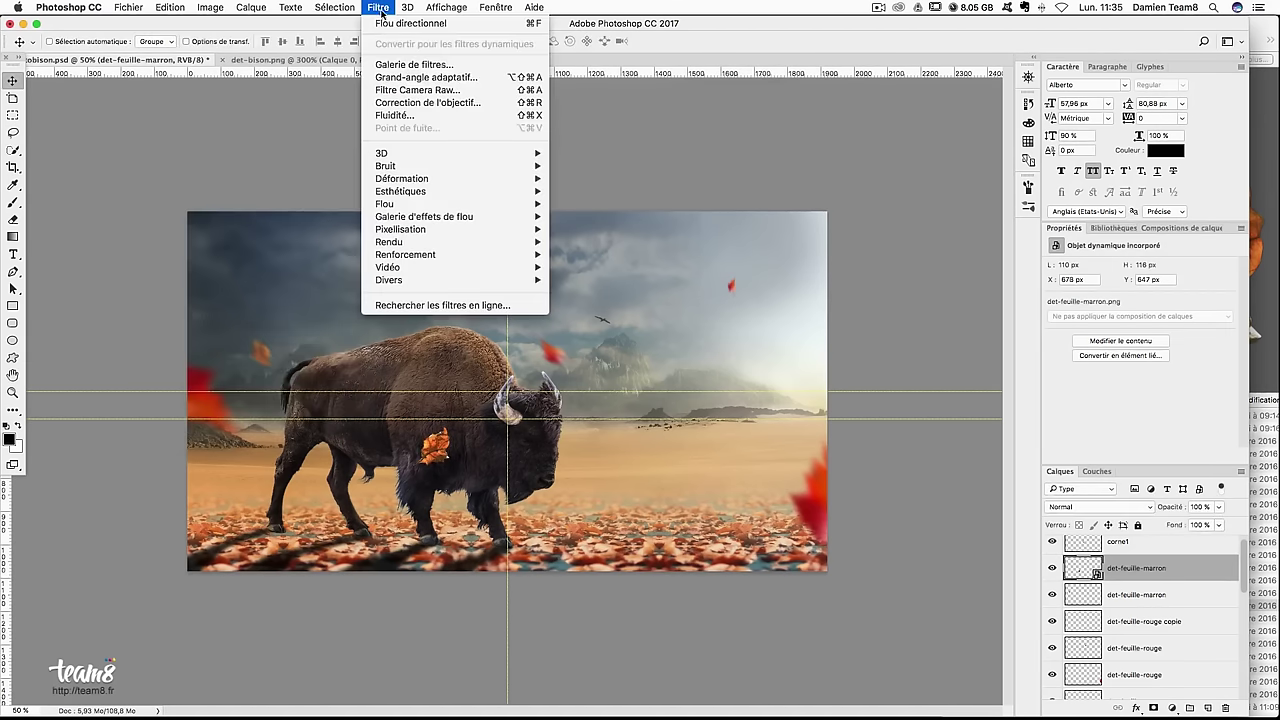
click(632, 267)
drag(929, 389, 930, 388)
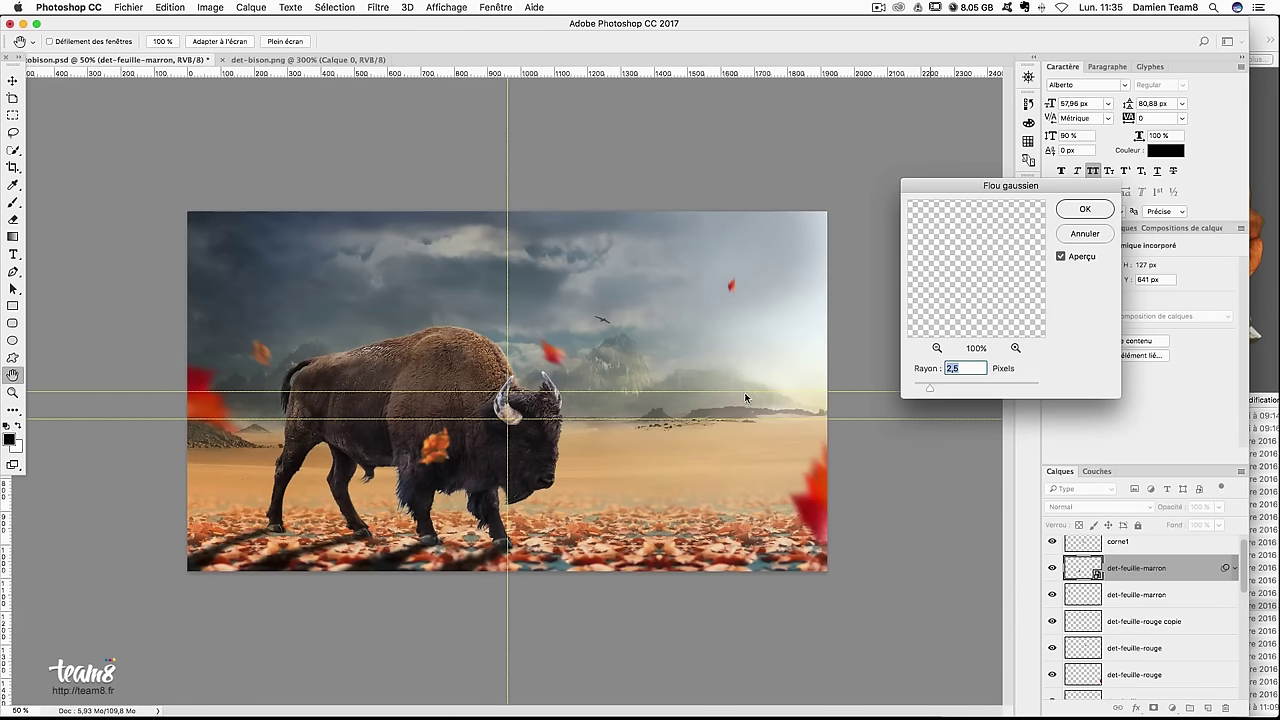
key(Return)
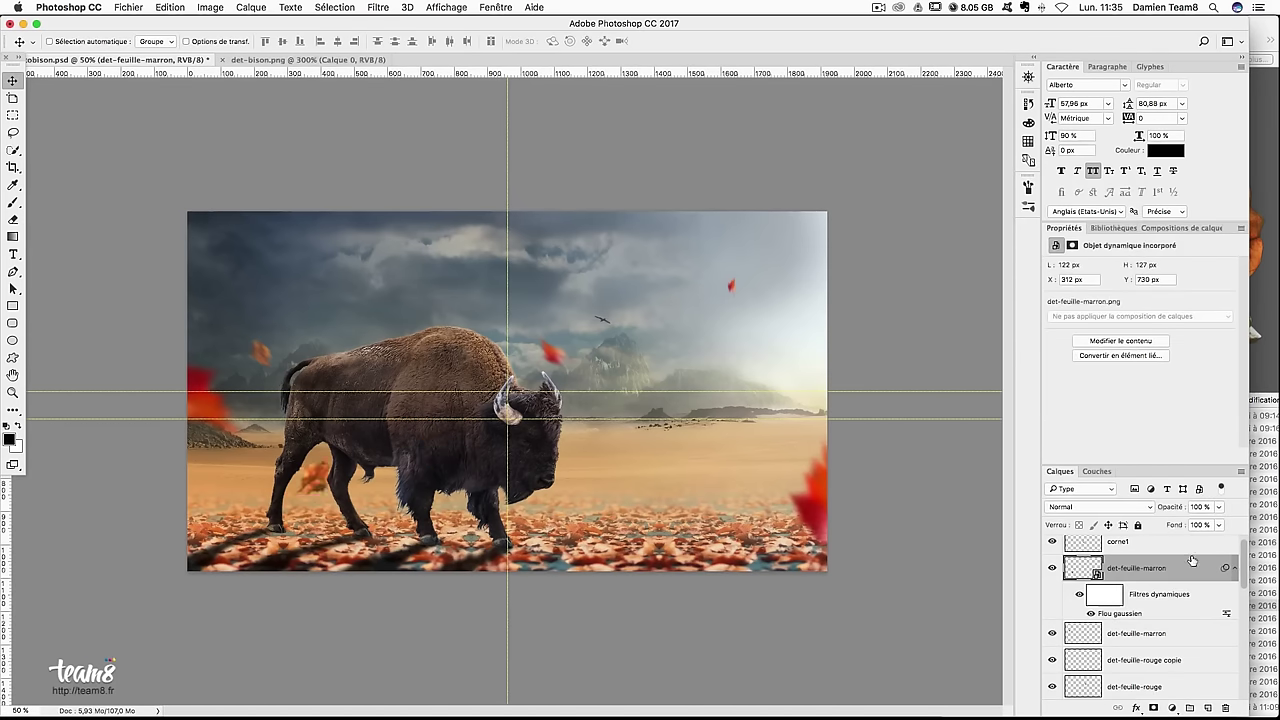
right_click(1192, 562)
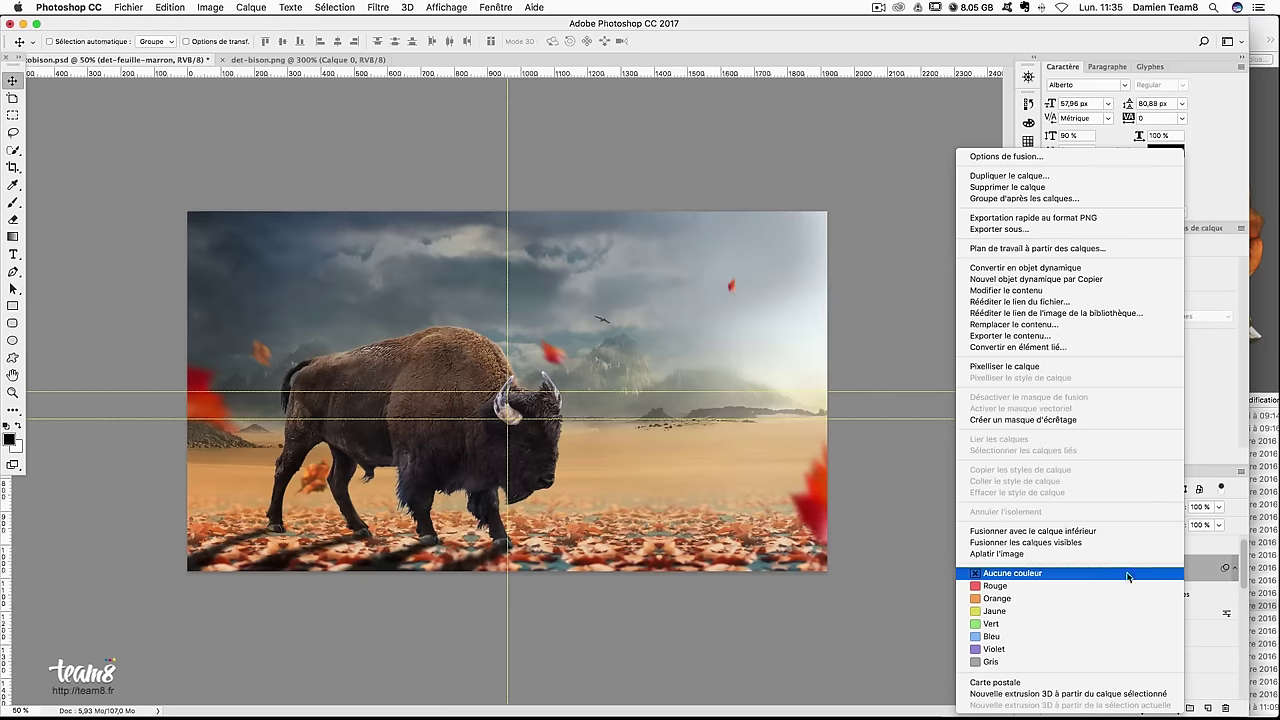
click(1050, 365)
Move the blurred leaf beside the bison's hind legs and bring the tuto-bison folder forward in Finder
mouse_move(428, 450)
mouse_down()
mouse_move(362, 458)
mouse_move(370, 482)
mouse_up()
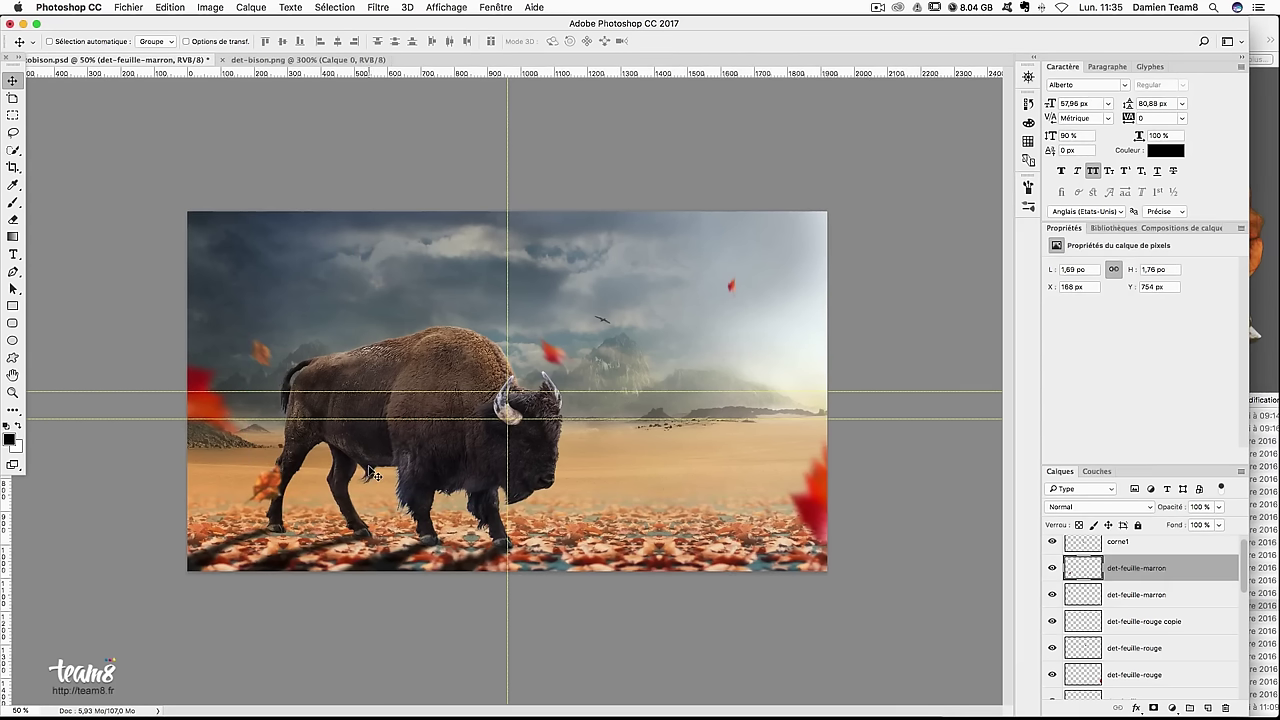
key(ctrl+t)
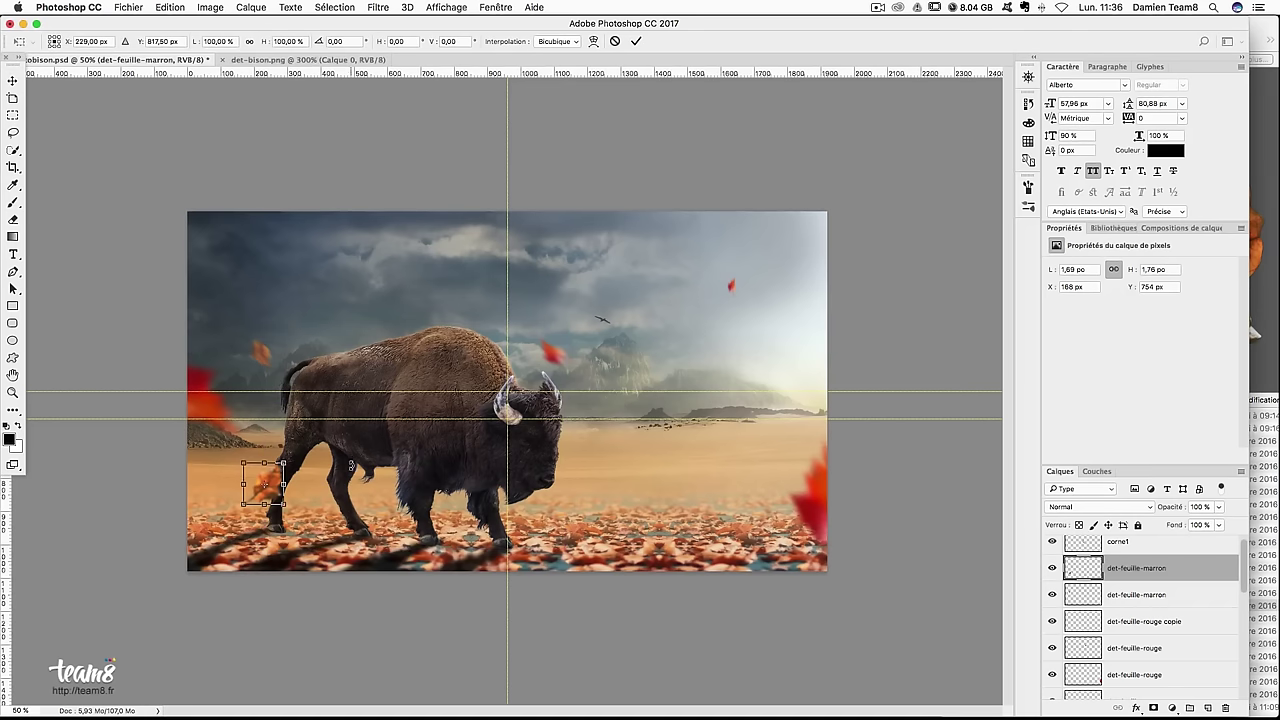
key(Return)
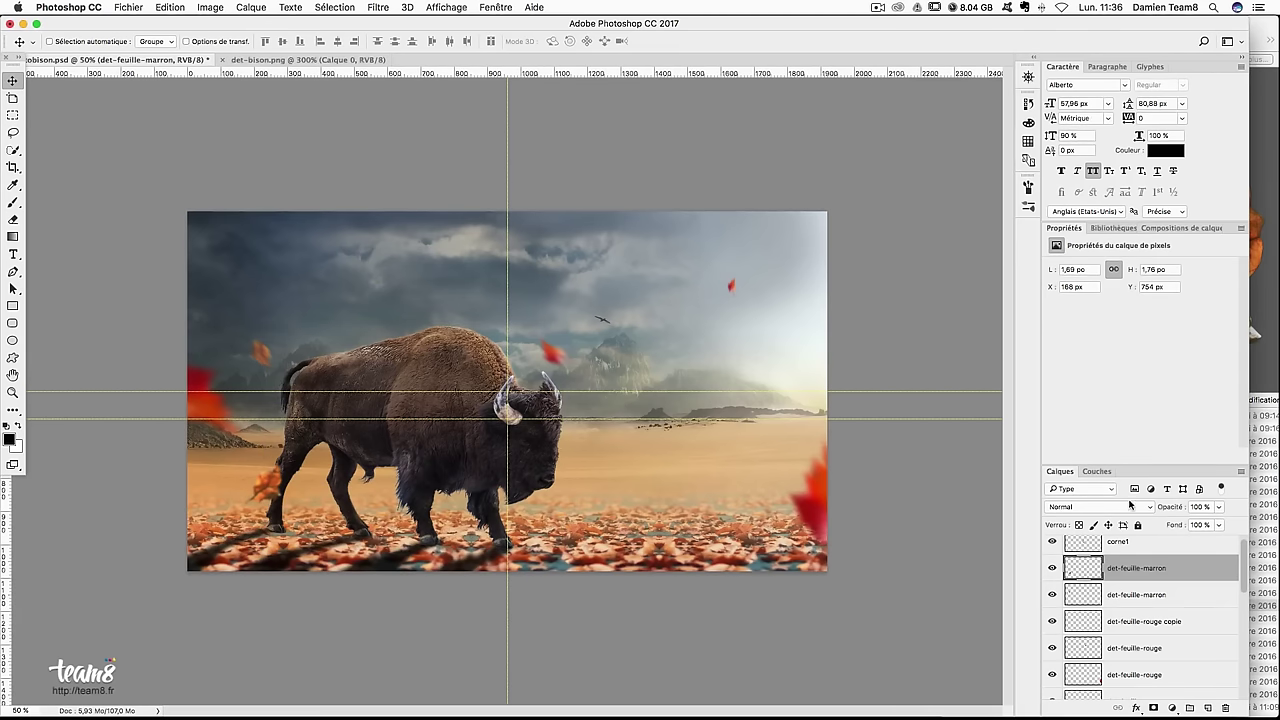
click(1277, 551)
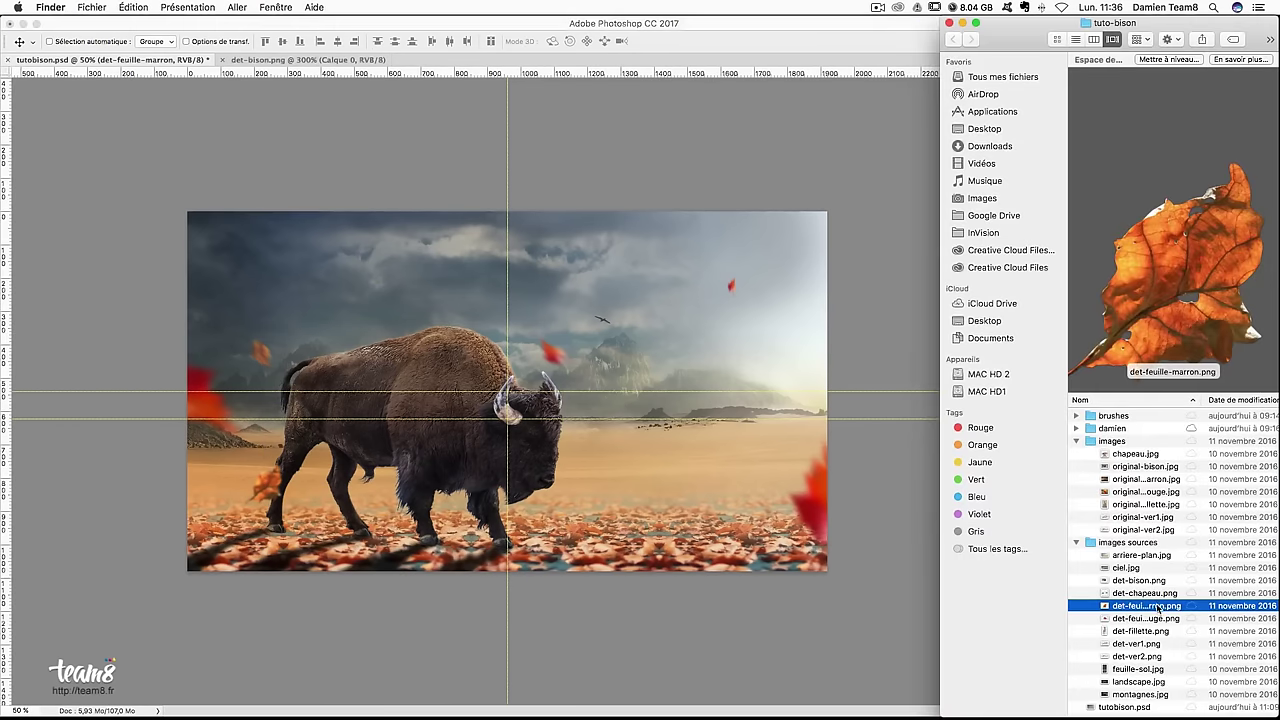
Place det-feuille-marron.png as a third, smaller leaf and flip it horizontally
drag(1160, 606, 508, 392)
mouse_move(608, 314)
mouse_down()
mouse_move(432, 437)
mouse_move(528, 328)
mouse_up()
key(Return)
key(ctrl+t)
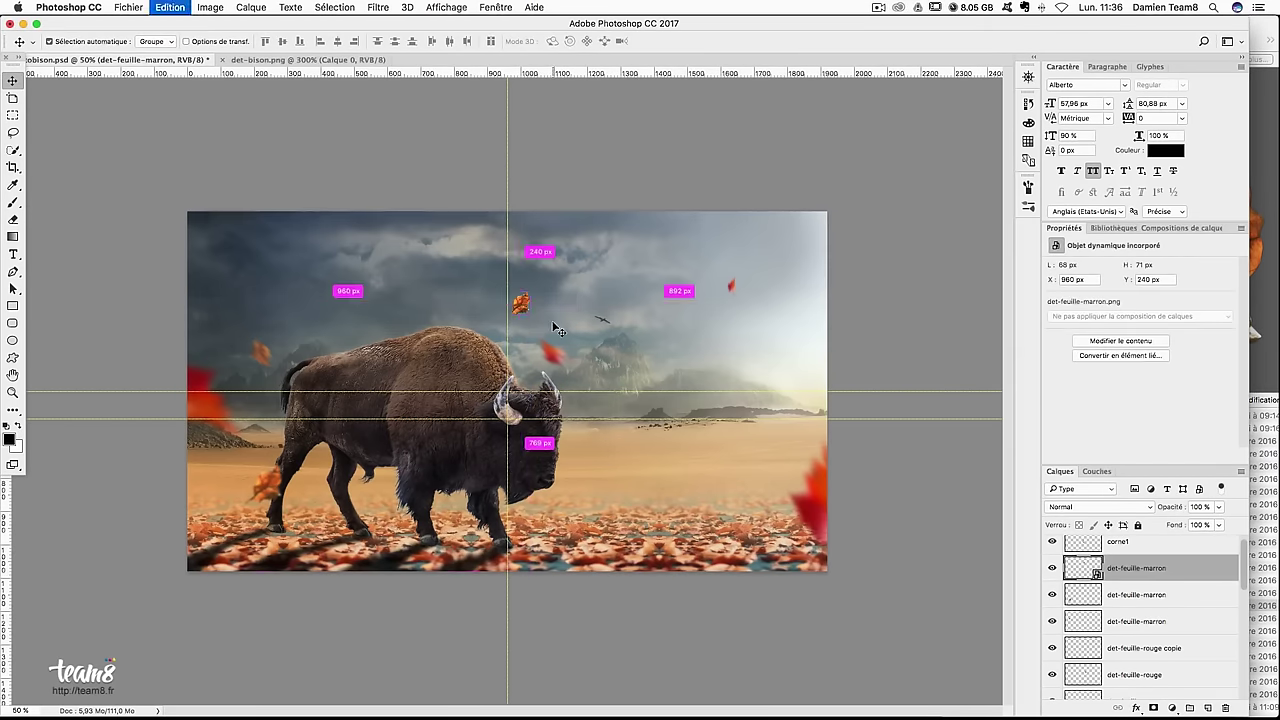
right_click(562, 304)
click(648, 460)
key(Return)
Rasterize the third leaf, move it up into the sky, and scale it to about 76%
right_click(1190, 573)
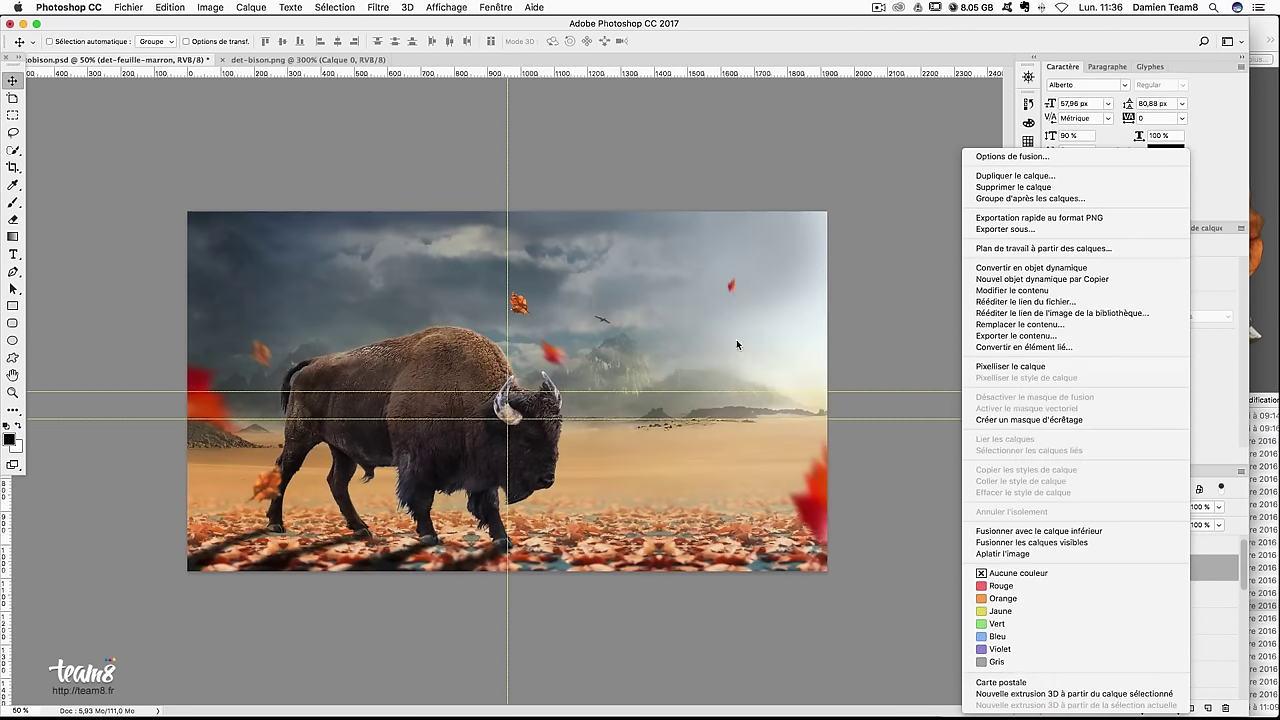
right_click(1152, 570)
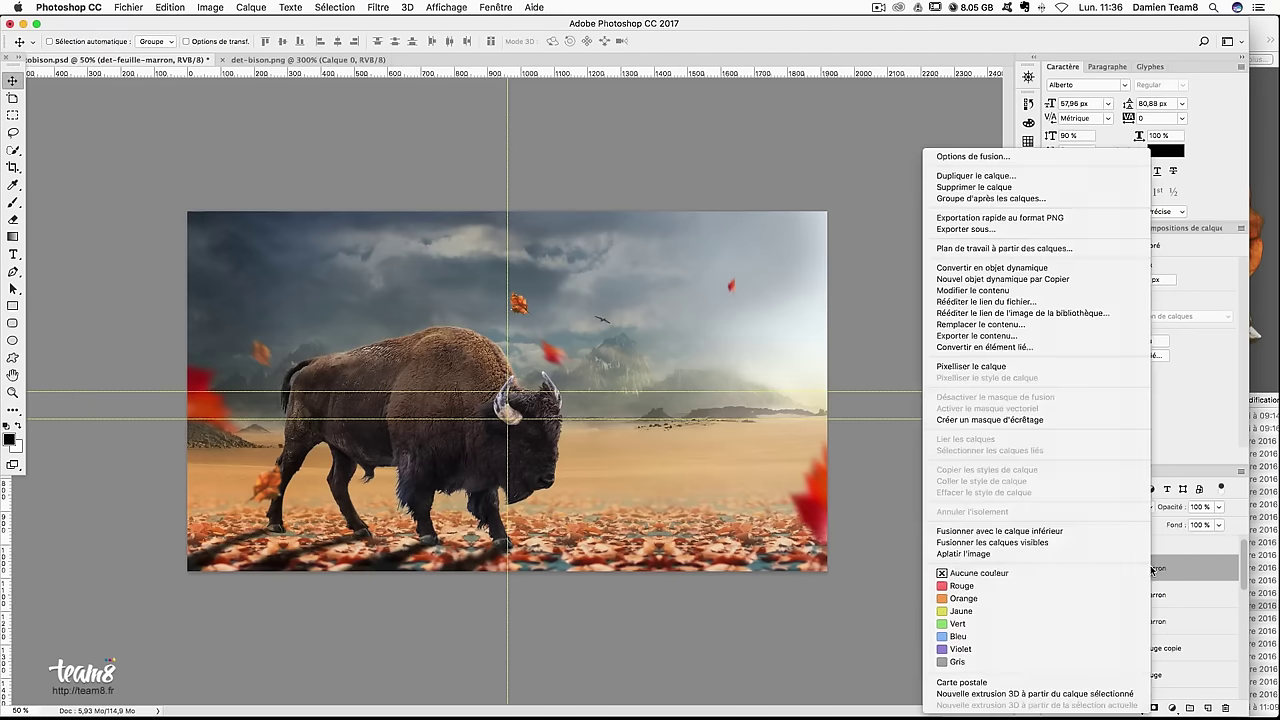
click(965, 366)
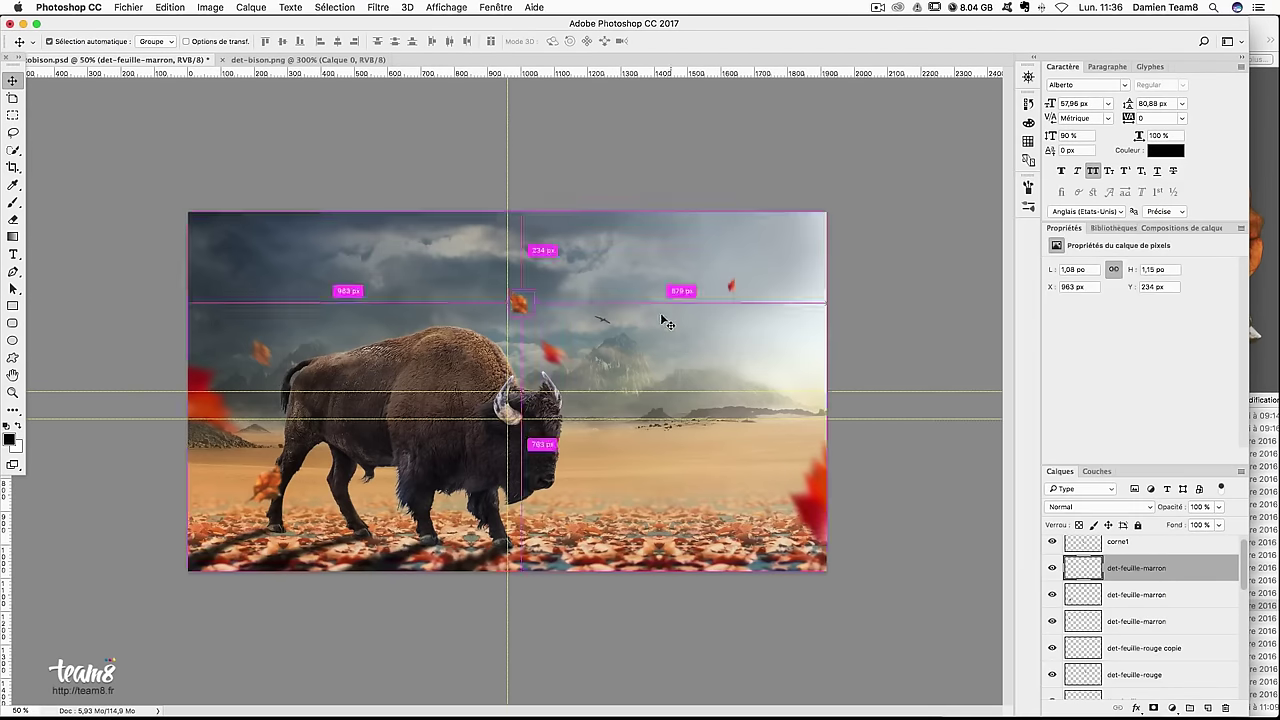
drag(668, 323, 655, 285)
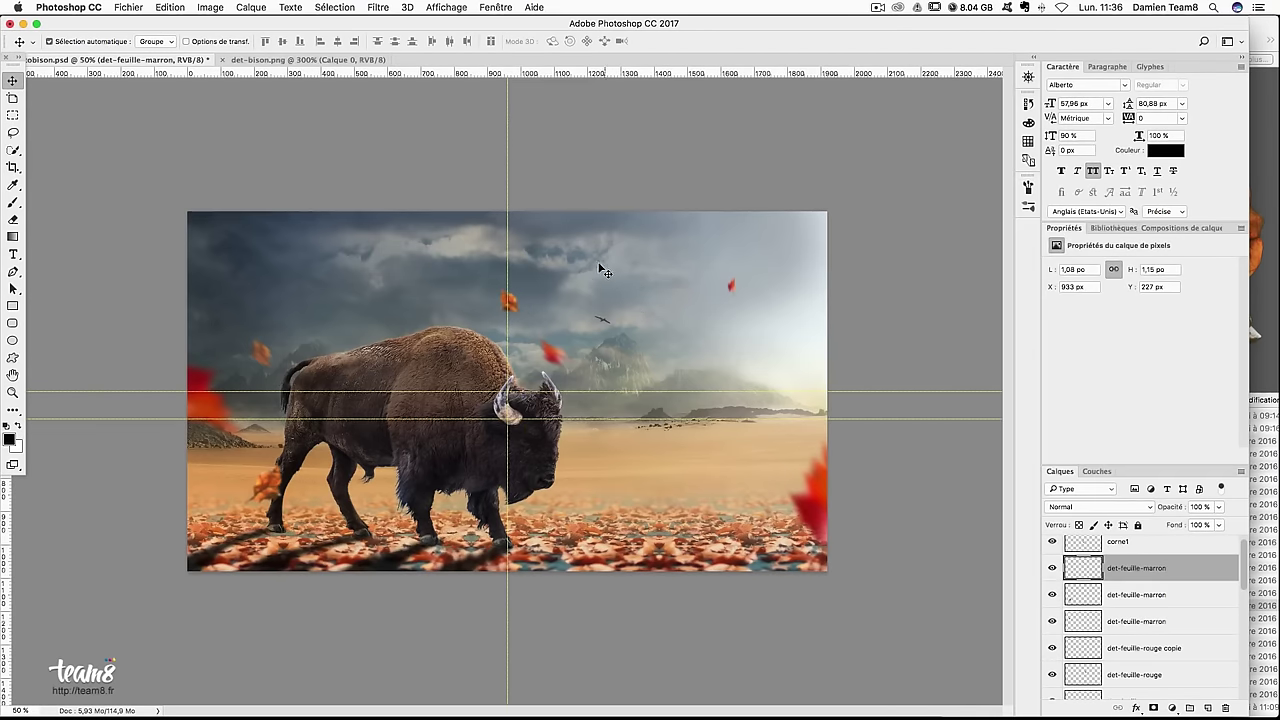
key(ctrl+t)
mouse_move(526, 278)
mouse_down()
mouse_move(519, 293)
mouse_move(566, 287)
mouse_up()
key(Return)
Lower the opacity of two det-feuille-marron leaf layers to about 78% and 90%
click(1219, 507)
drag(1216, 524, 1206, 525)
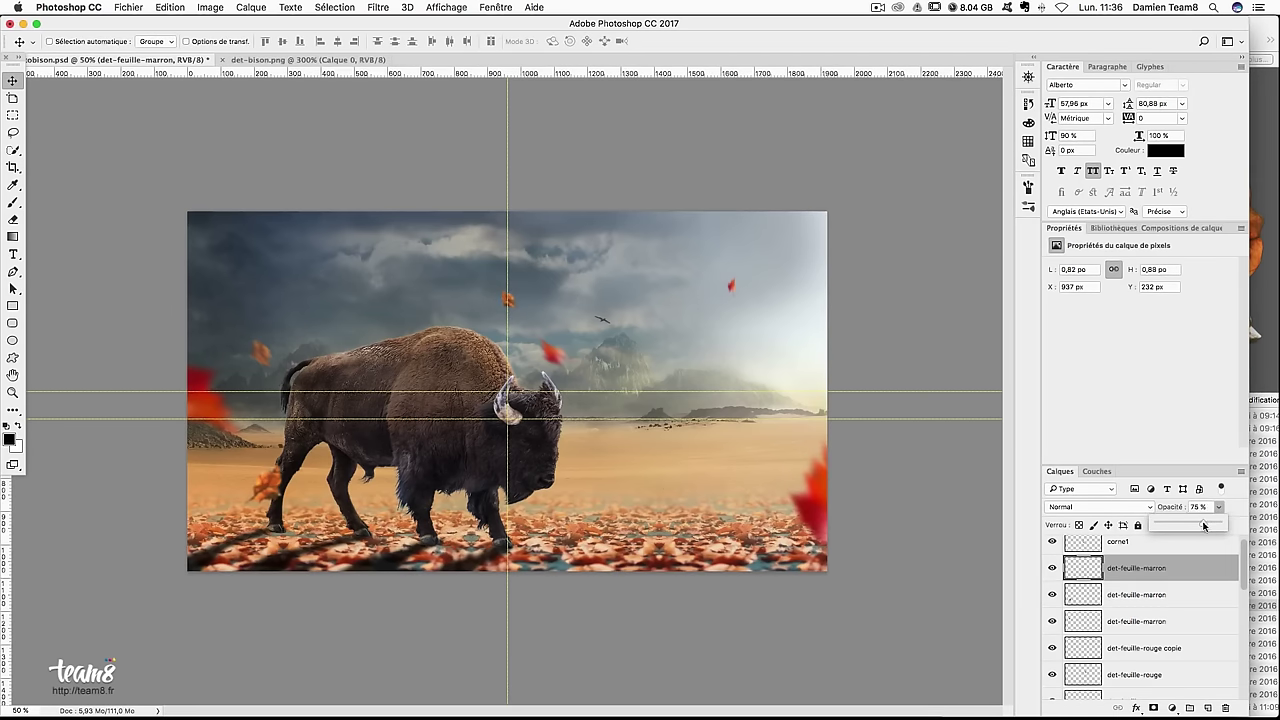
click(265, 488)
click(1217, 507)
drag(1212, 526, 1211, 526)
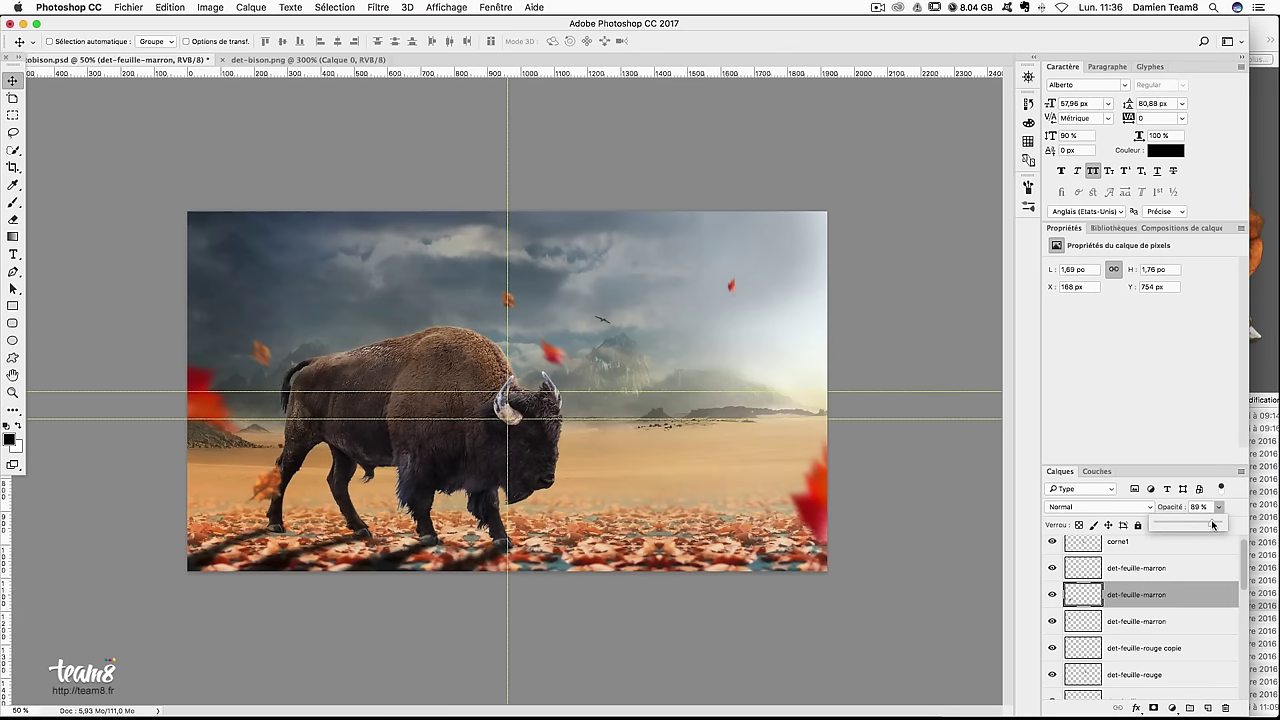
click(776, 376)
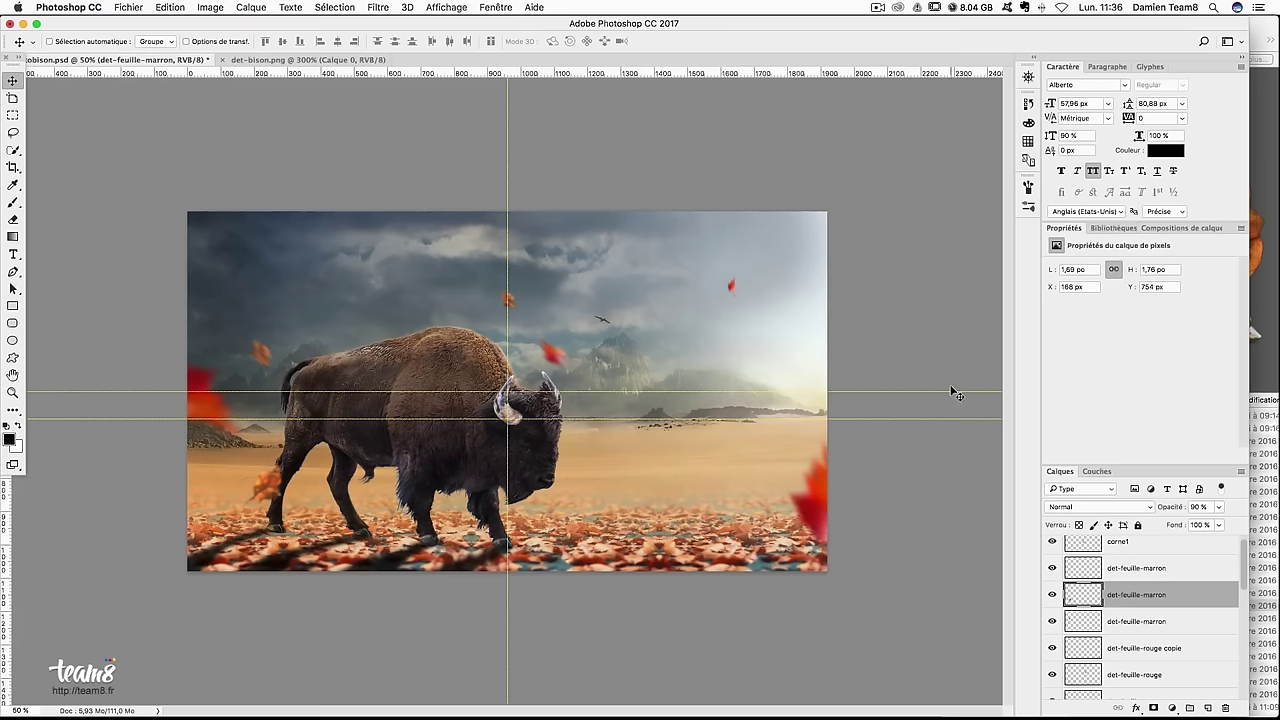
Select det-feuille-rouge, hide the guides, and bring up the source image files
click(550, 352)
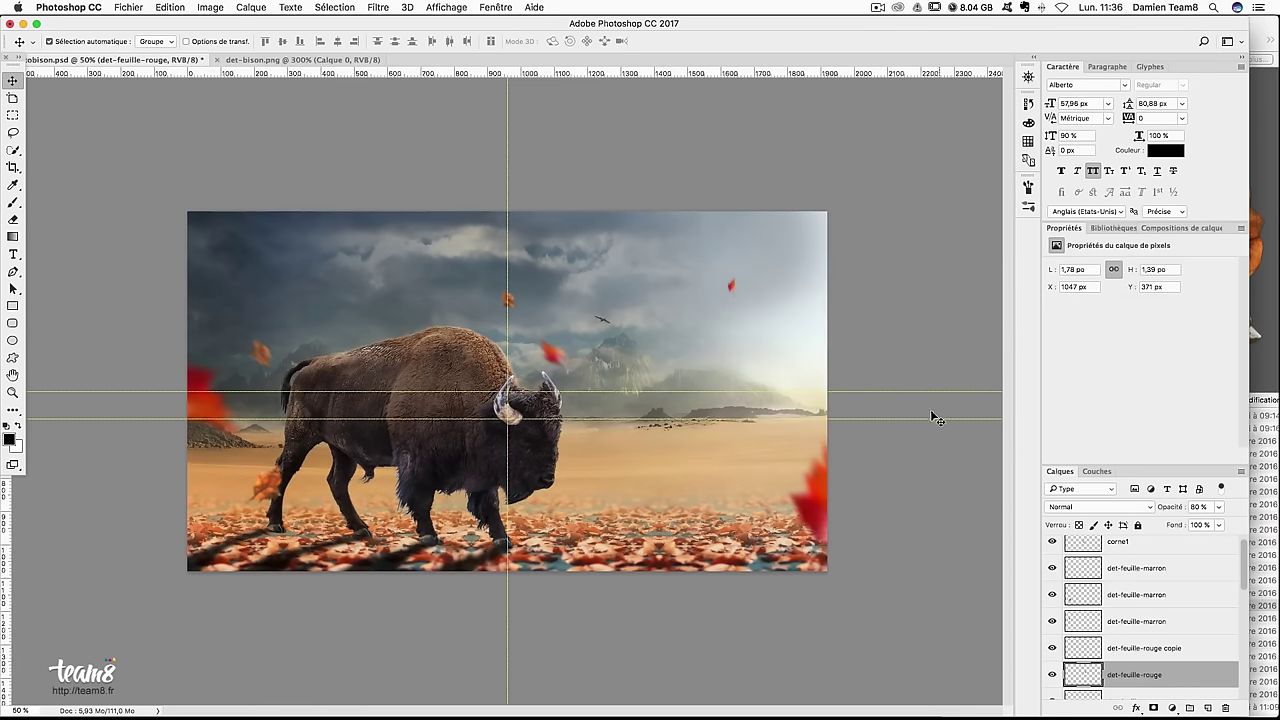
key(ctrl+semicolon)
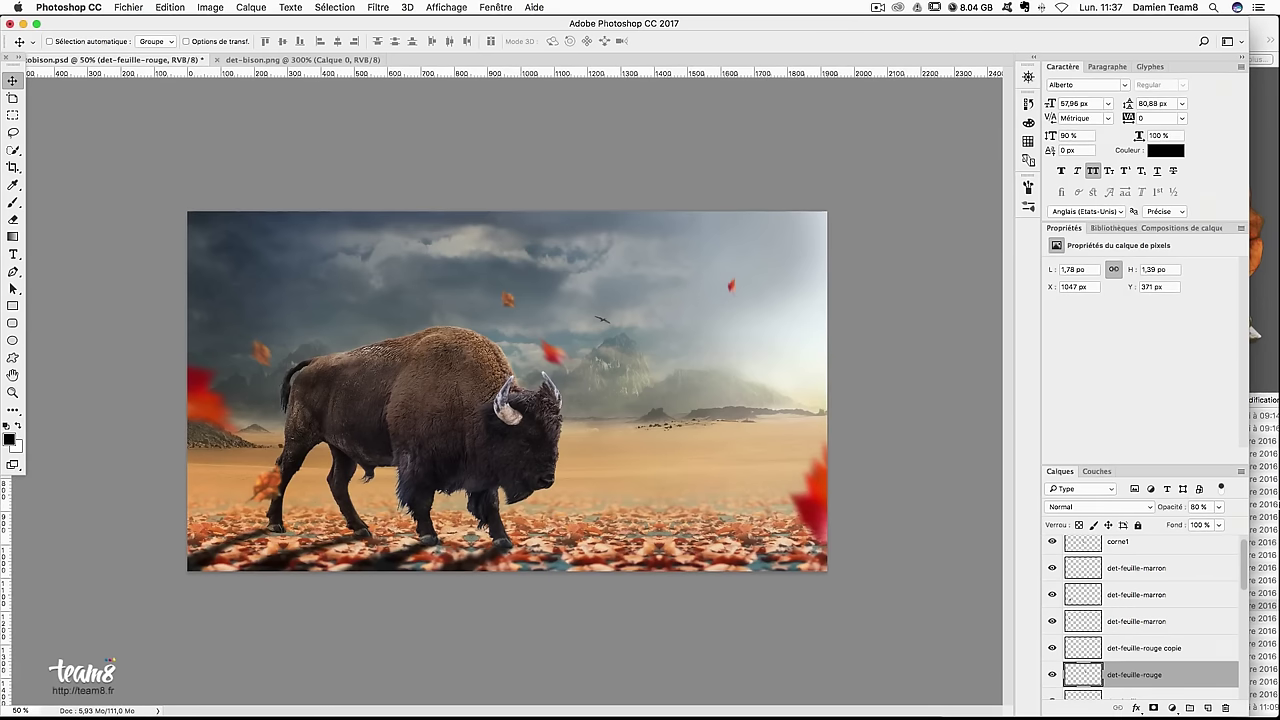
click(1262, 575)
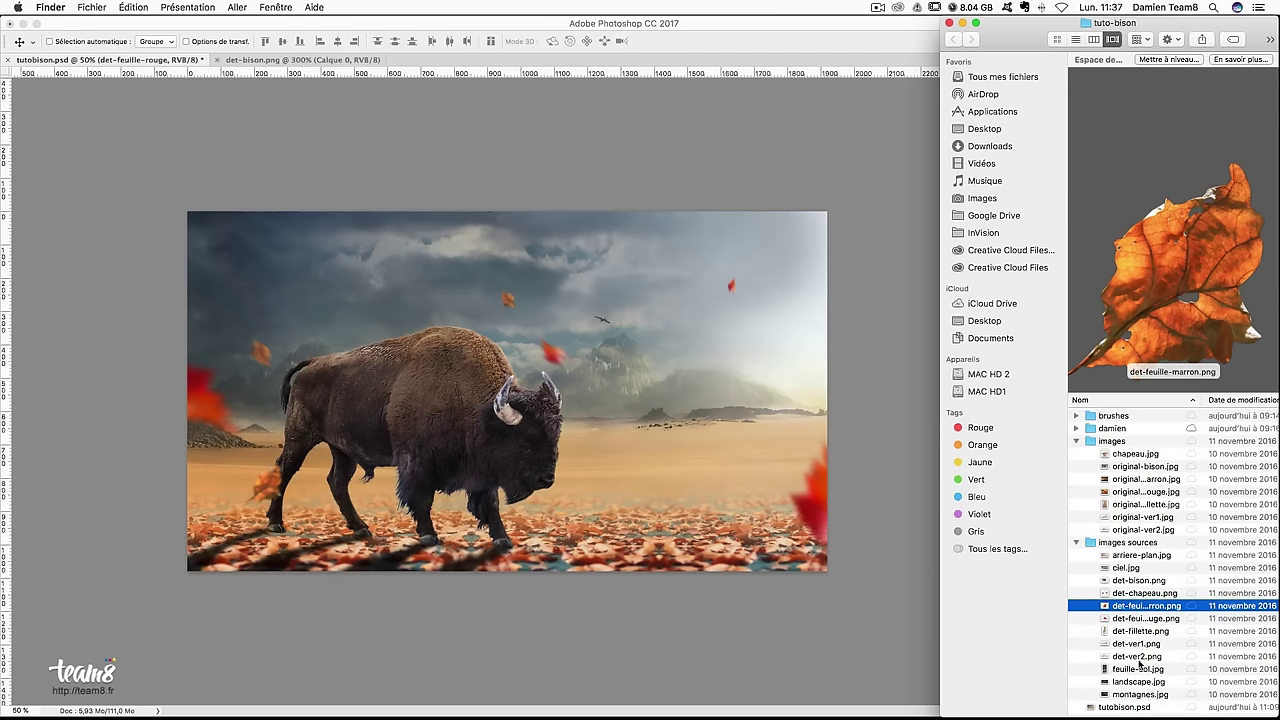
Select det-fillette.png in Finder and bring the girl image into the composite
click(1138, 668)
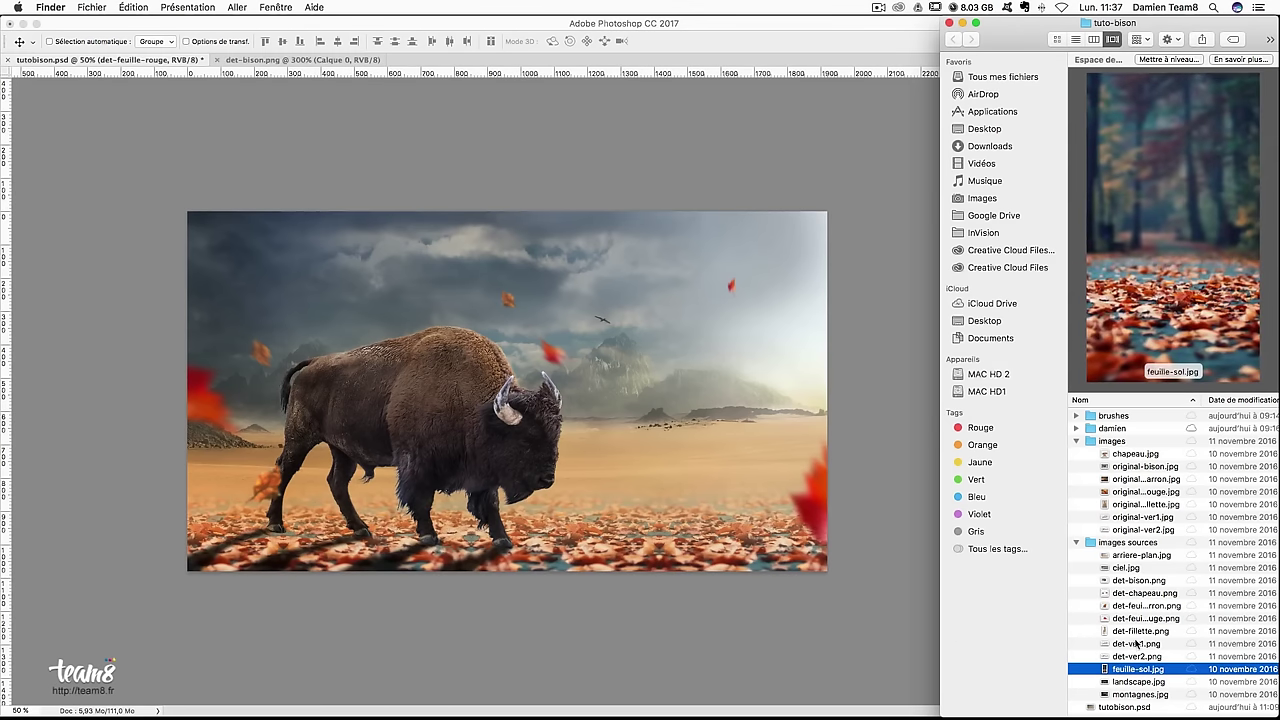
click(1143, 630)
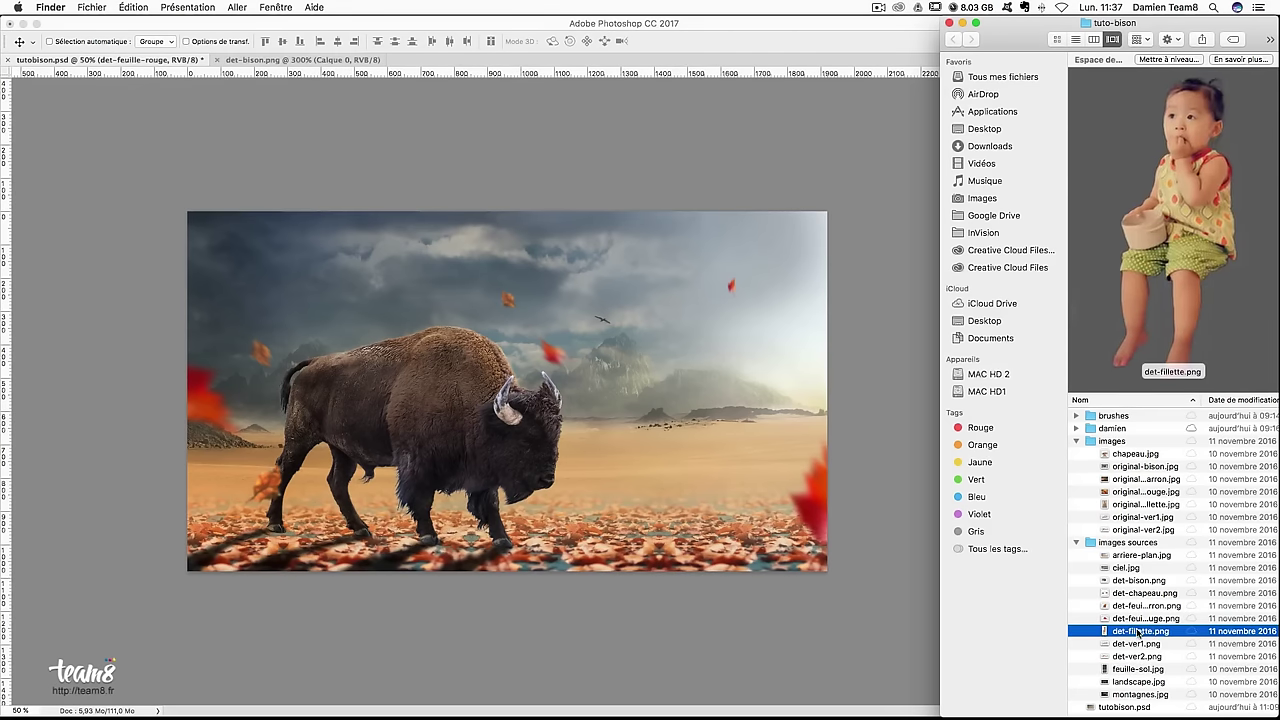
click(348, 427)
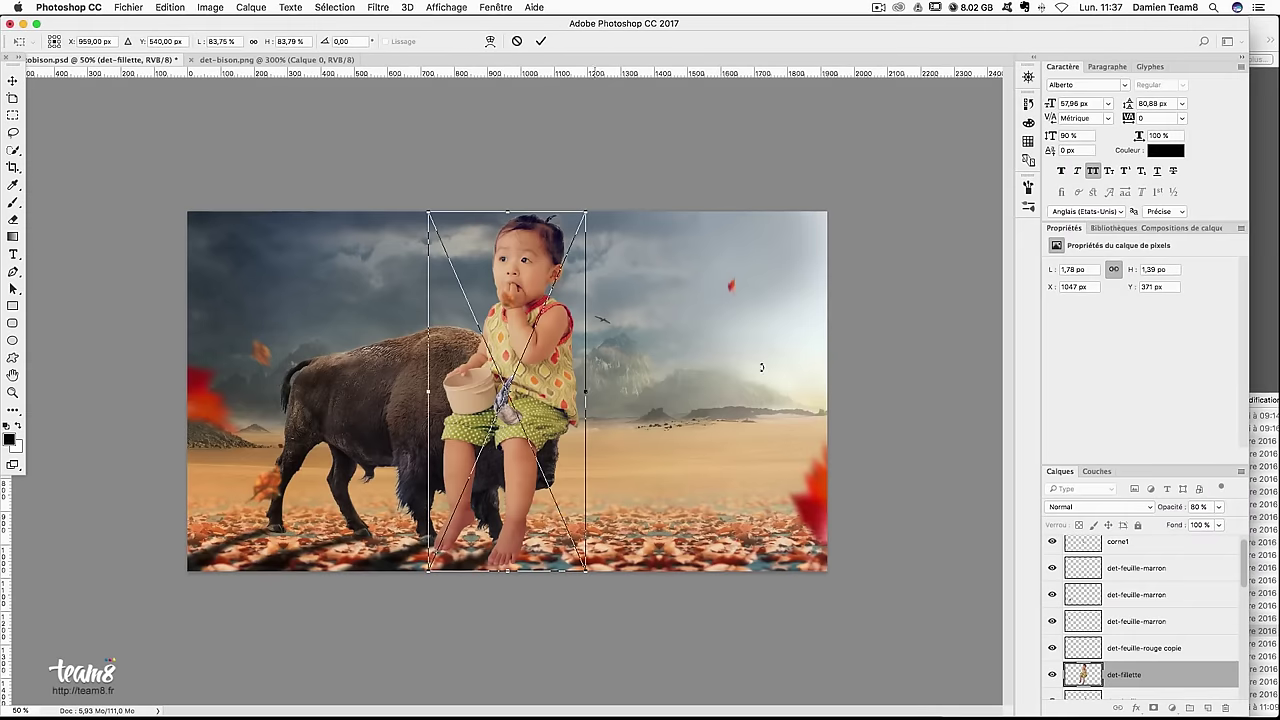
Mirror the girl horizontally, shrink her, and move her onto the bison's back
right_click(531, 350)
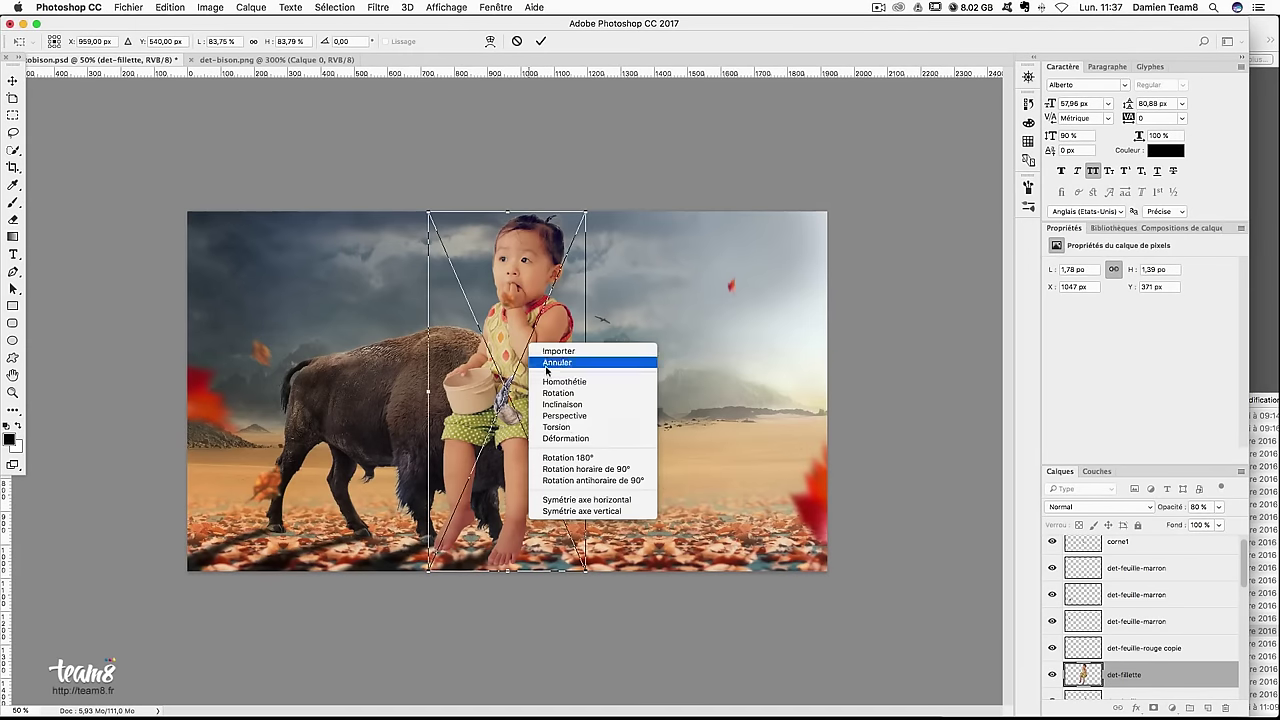
click(581, 500)
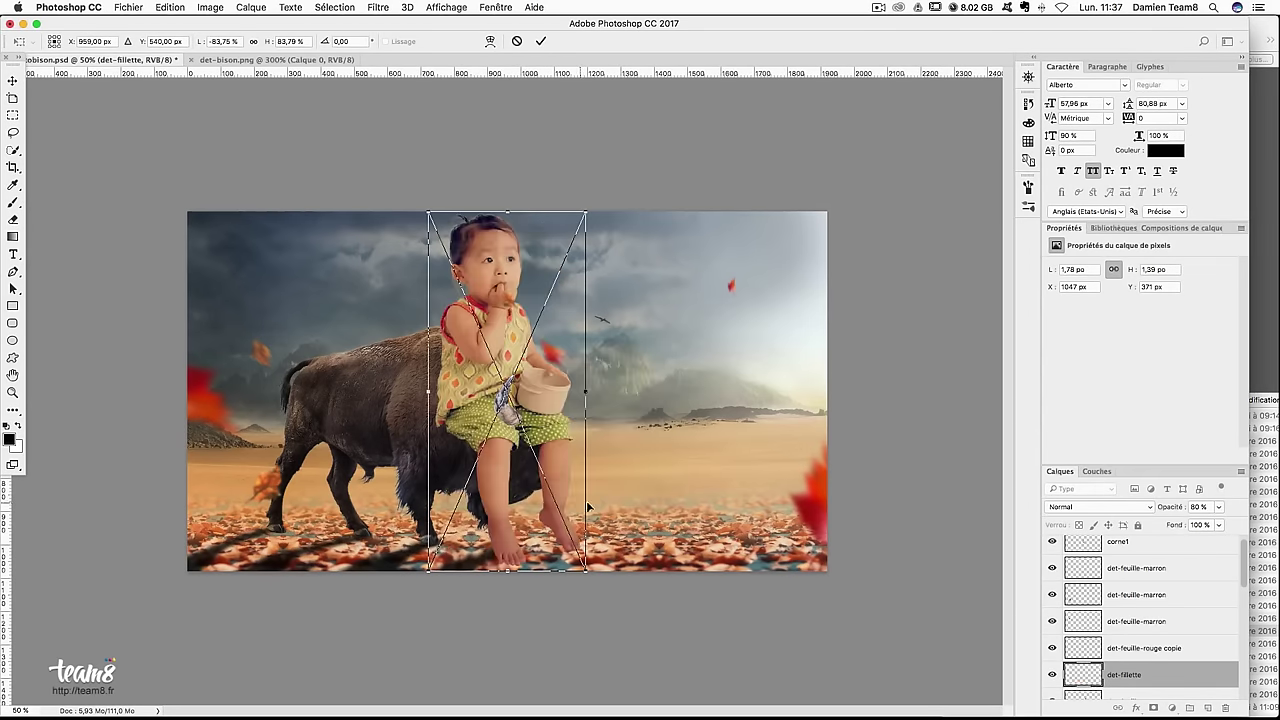
drag(585, 212, 558, 274)
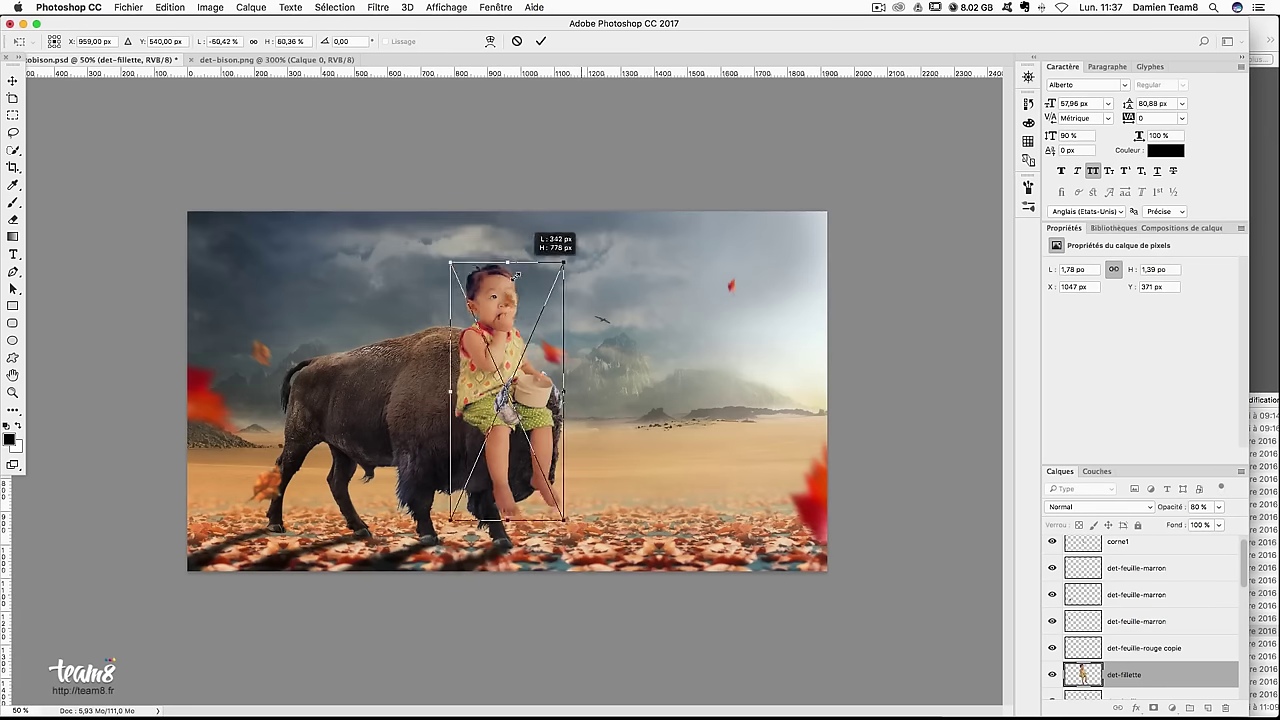
mouse_move(527, 330)
mouse_down()
mouse_move(425, 242)
mouse_move(436, 240)
mouse_up()
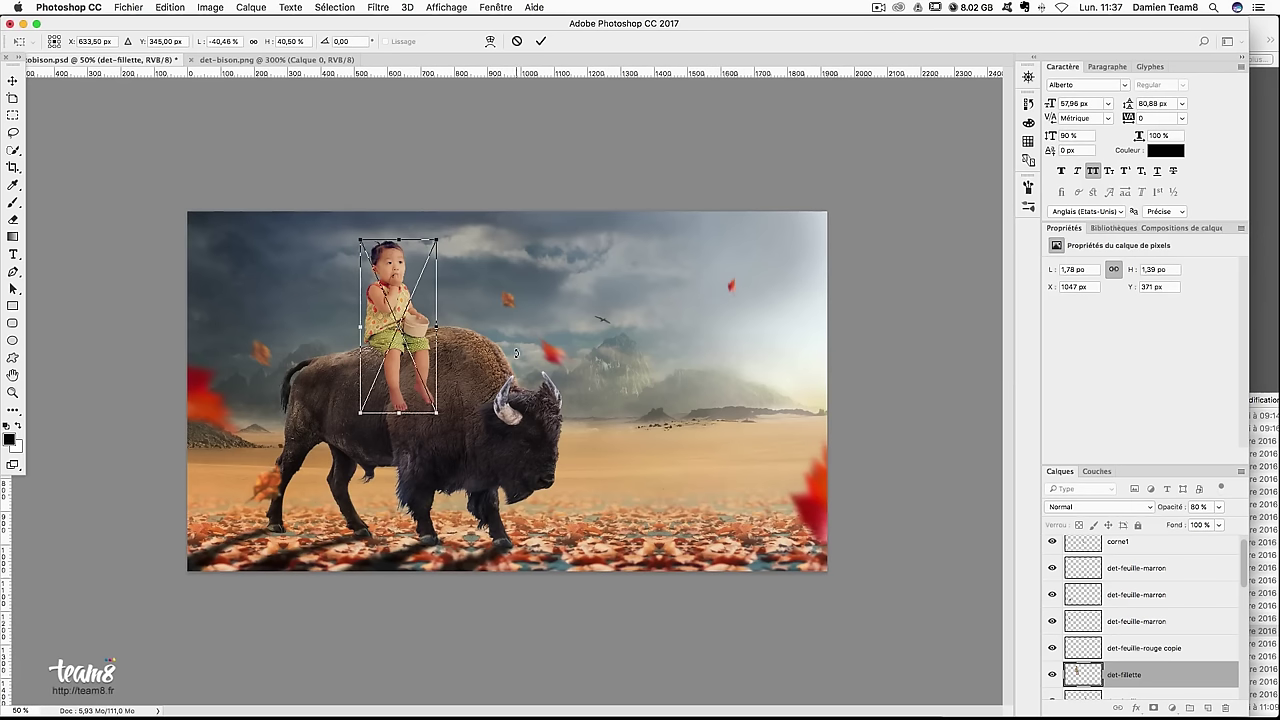
Show the guides, zoom in, and resize and reposition the girl to about 40% on the bison's back
key(ctrl+semicolon)
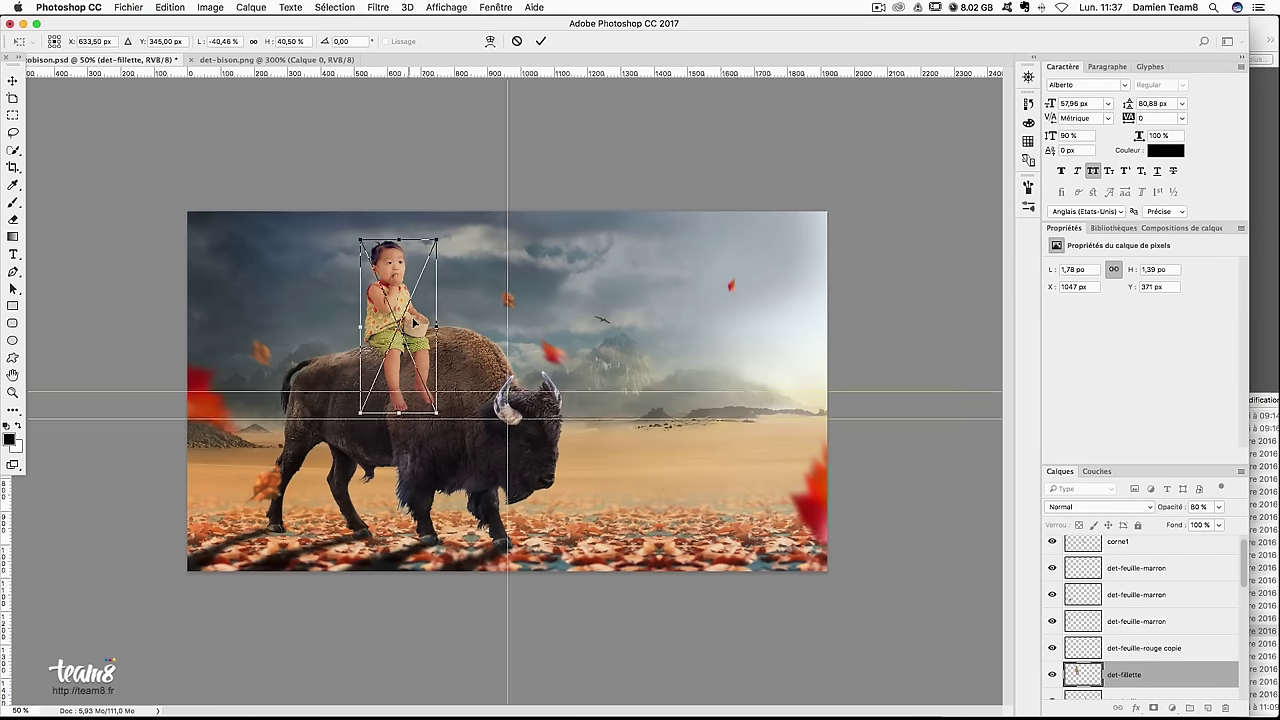
drag(409, 292, 393, 296)
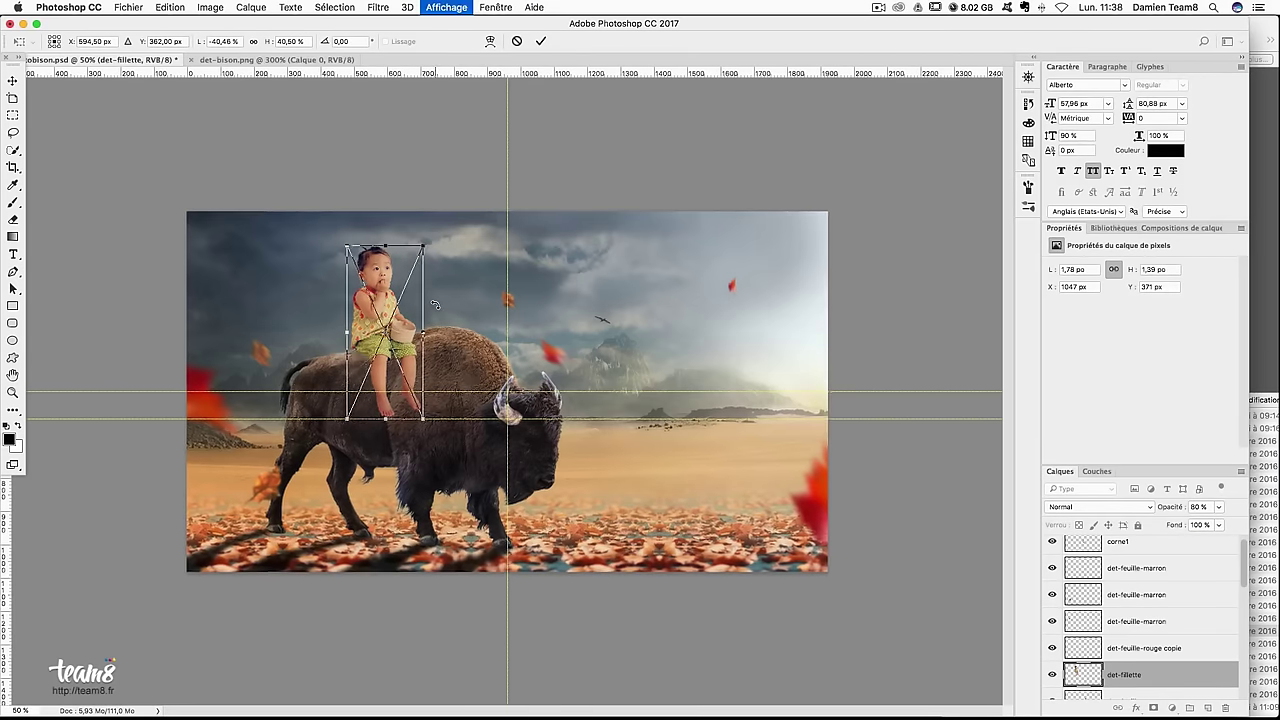
key(ctrl+plus)
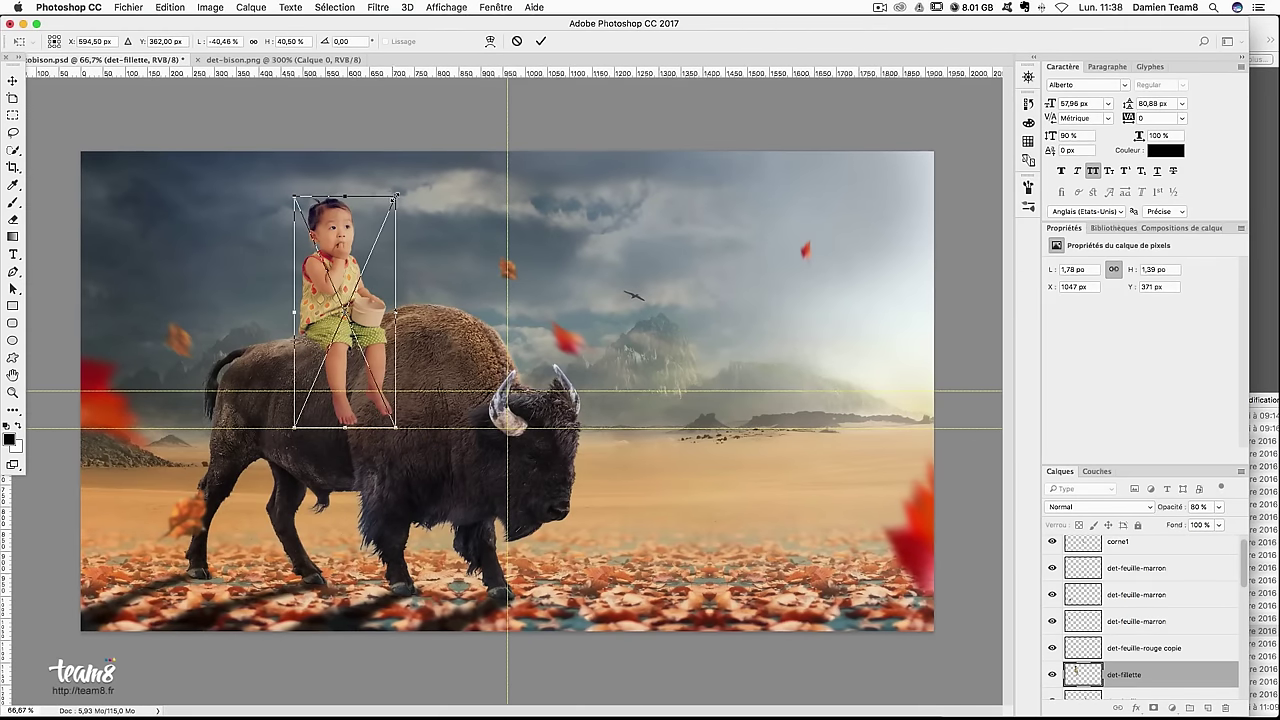
drag(396, 196, 401, 177)
drag(350, 250, 350, 266)
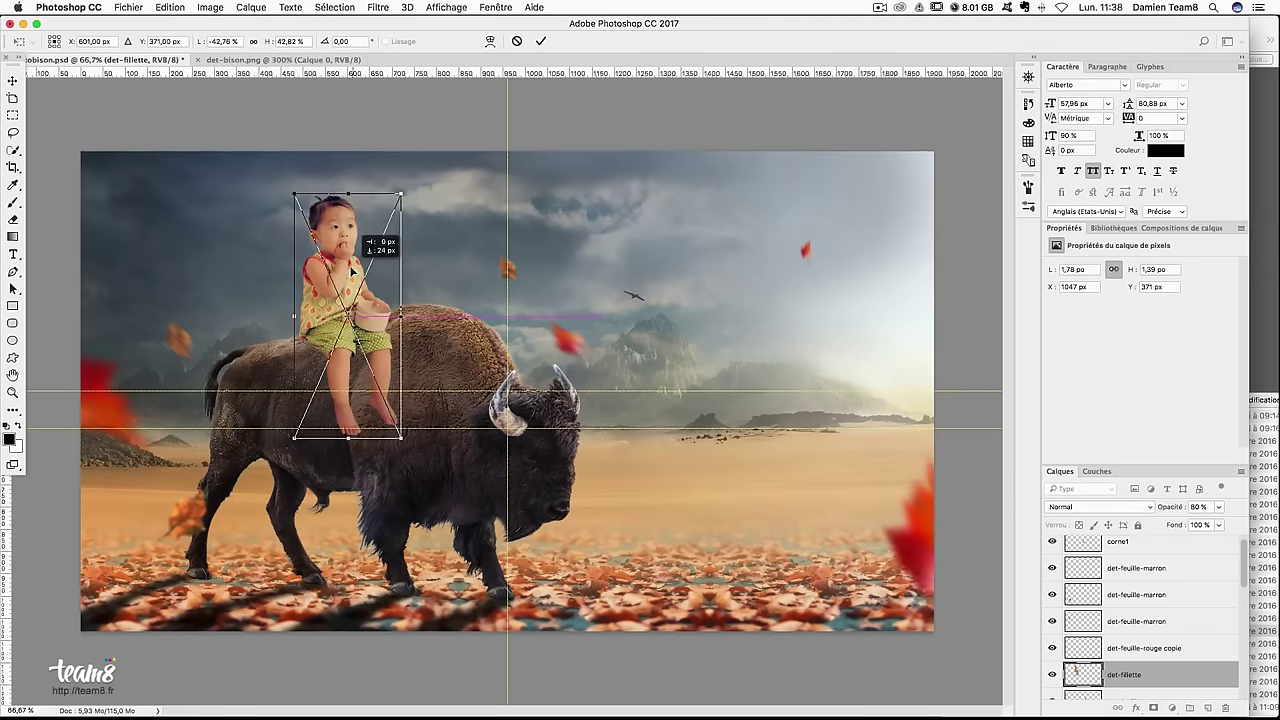
drag(401, 437, 387, 418)
drag(368, 316, 357, 311)
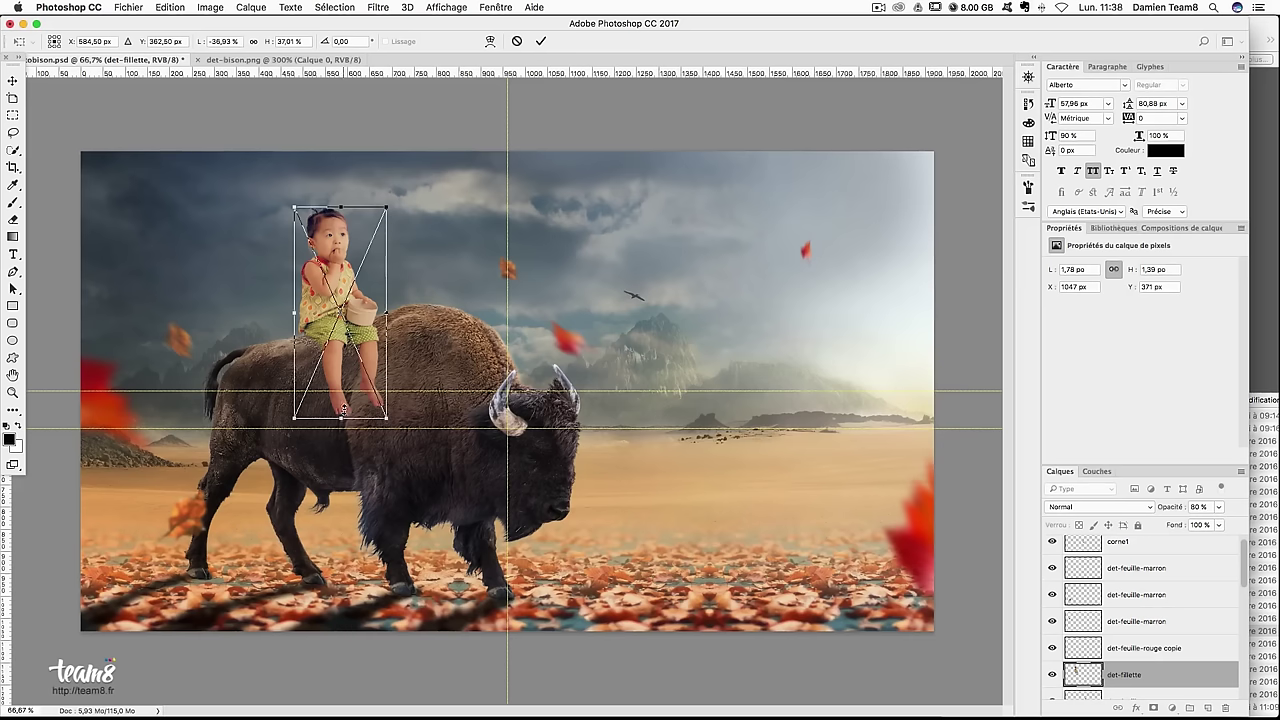
drag(344, 409, 344, 398)
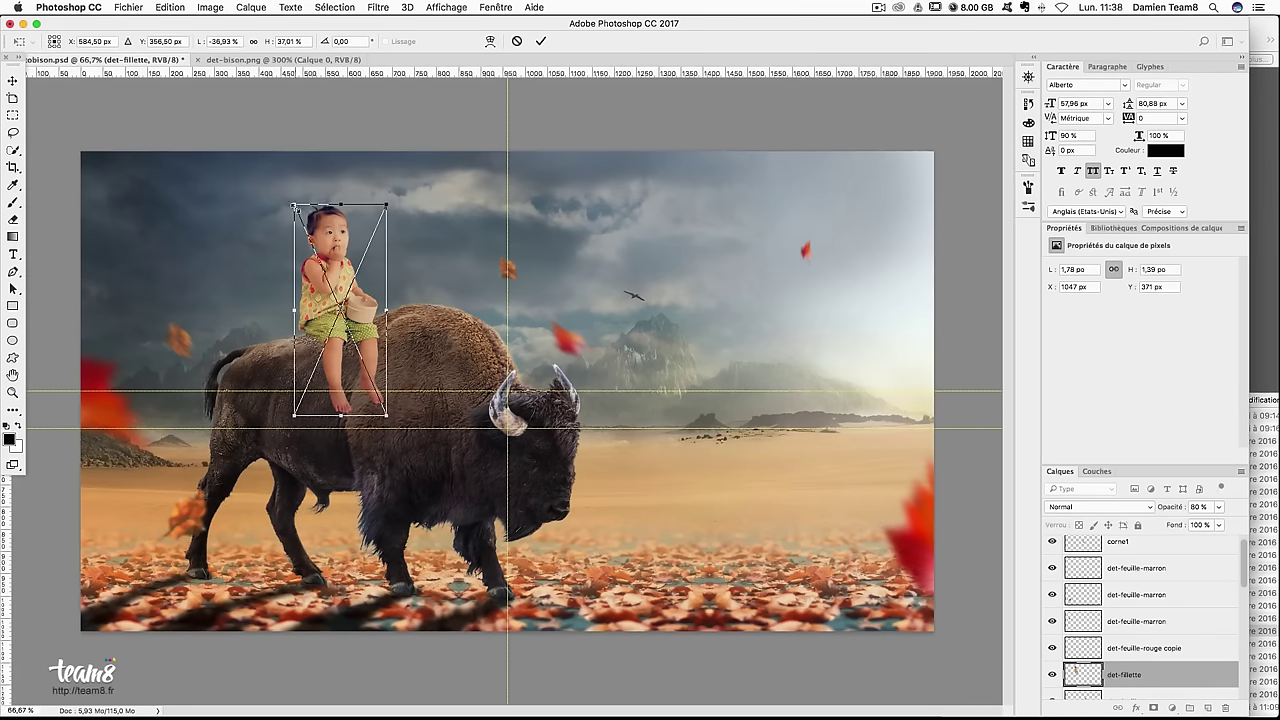
drag(294, 205, 288, 180)
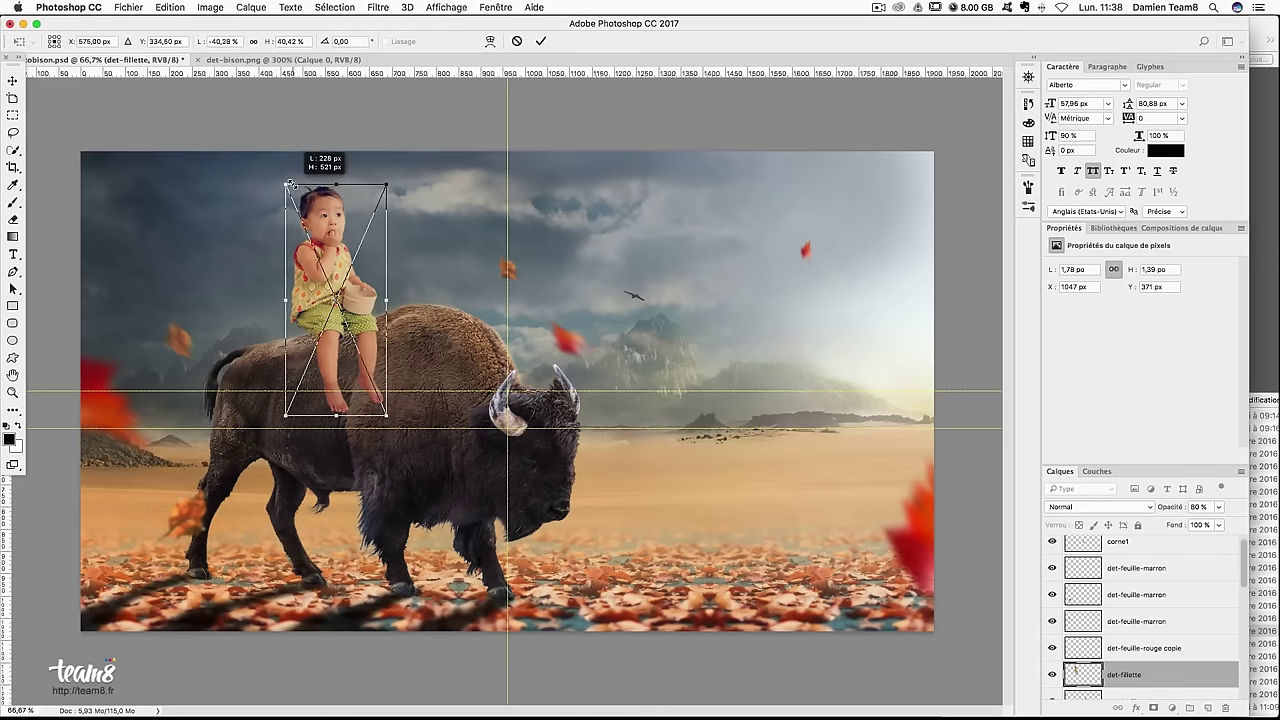
Scale the girl down slightly and shift her right and up onto the bison's hump
drag(288, 180, 284, 180)
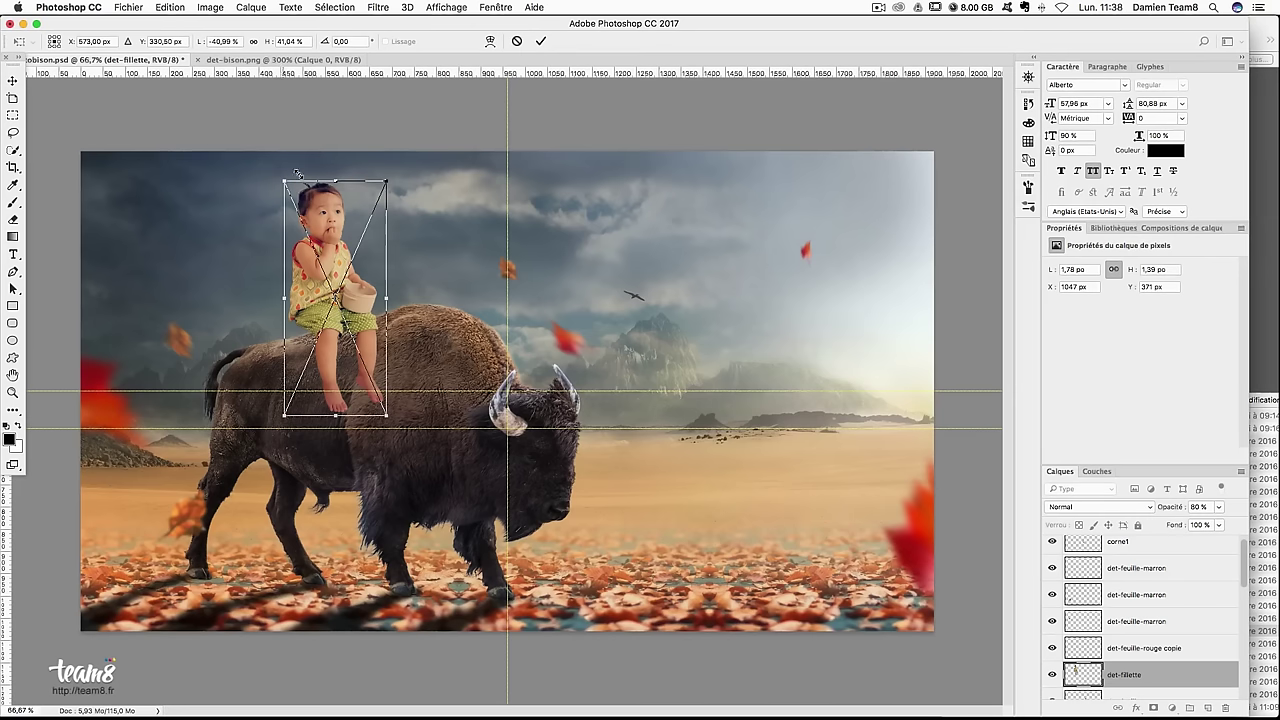
drag(337, 283, 361, 289)
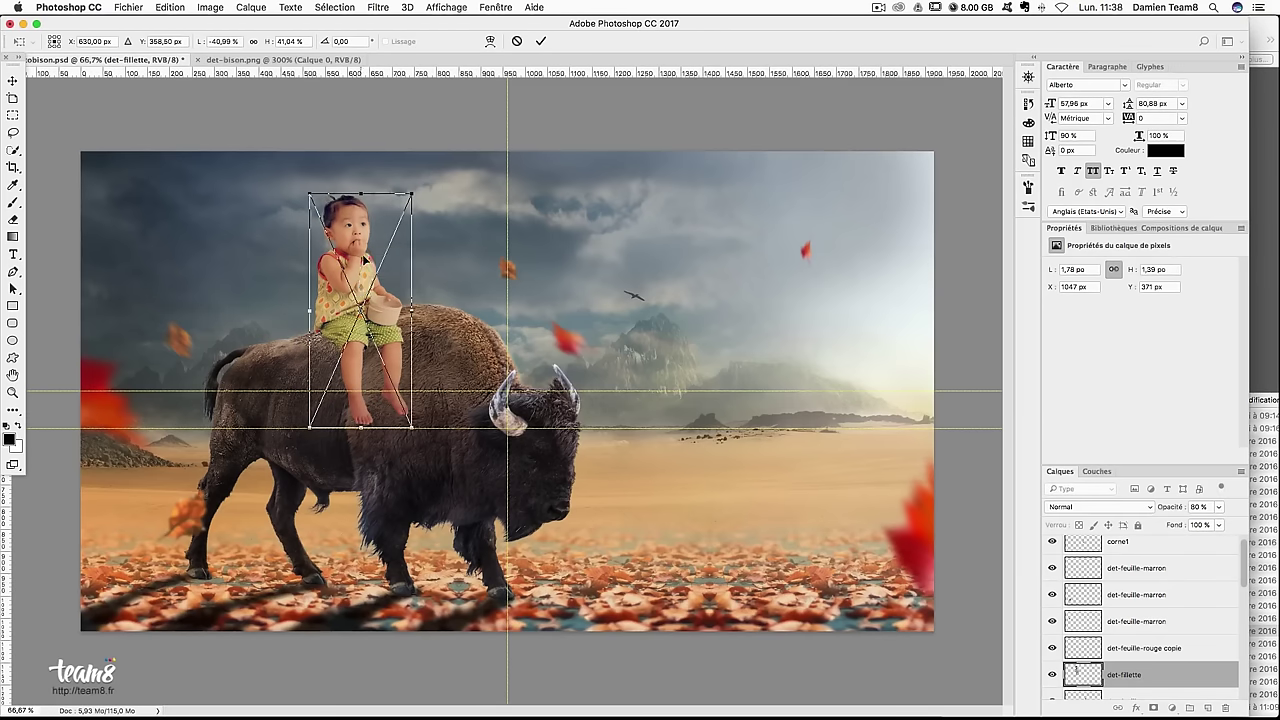
drag(406, 426, 405, 418)
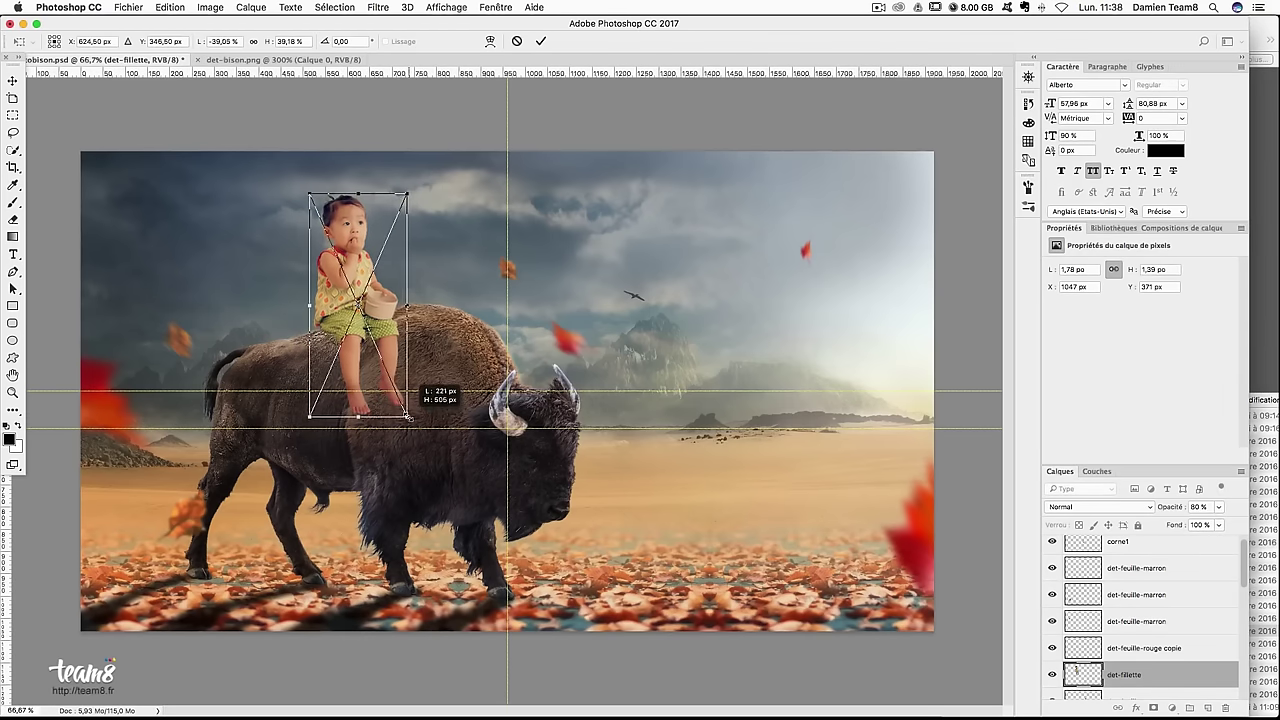
drag(366, 211, 361, 217)
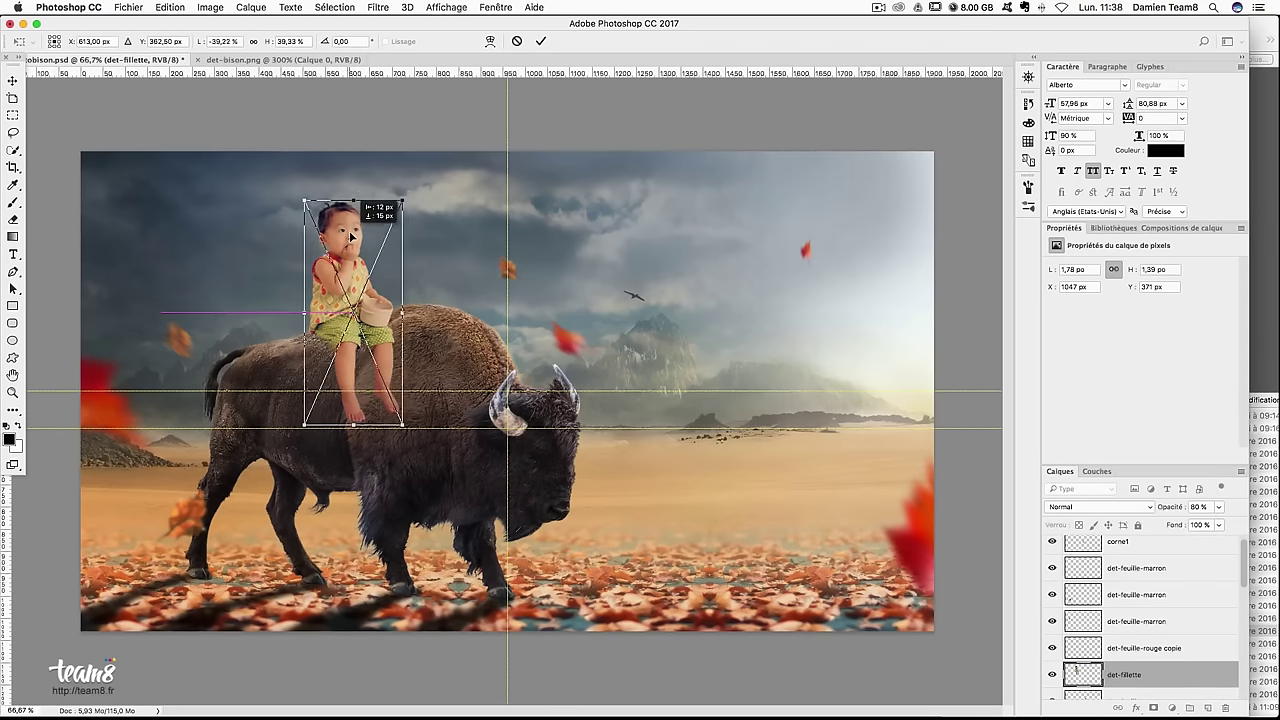
key(Left)
key(Left)
key(Left)
key(Left)
key(Left)
key(Left)
key(Left)
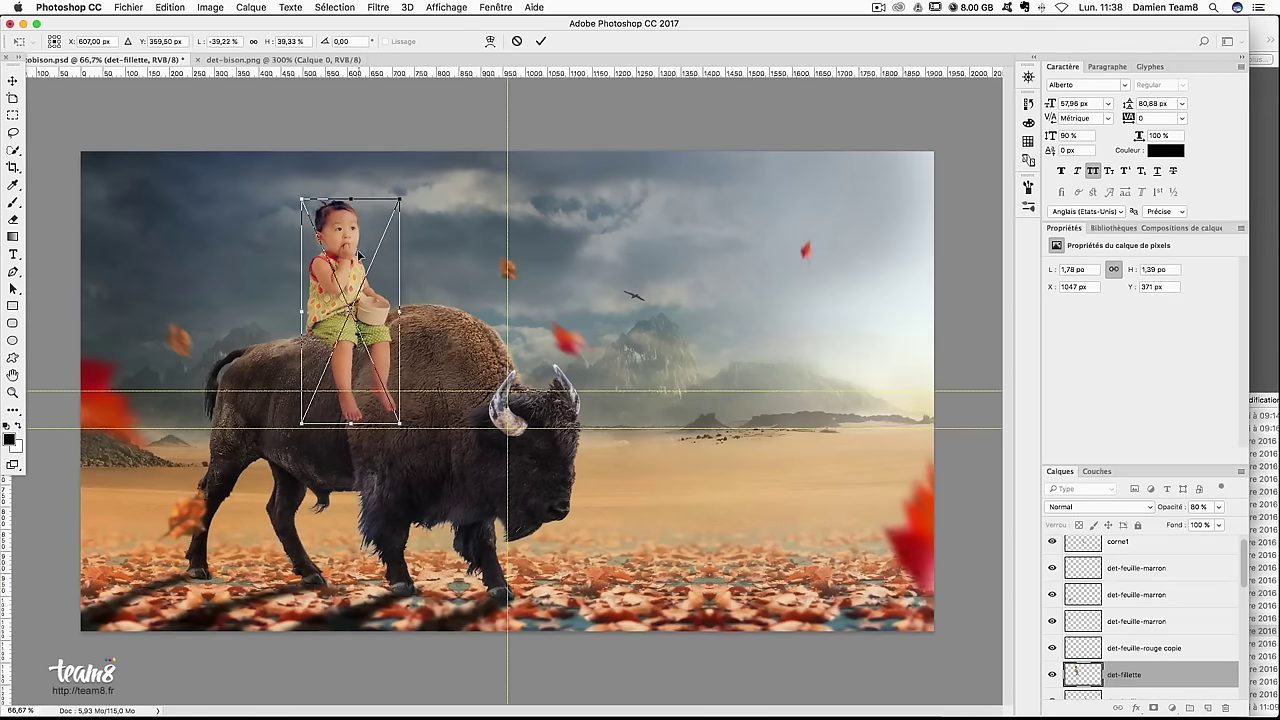
drag(359, 256, 356, 322)
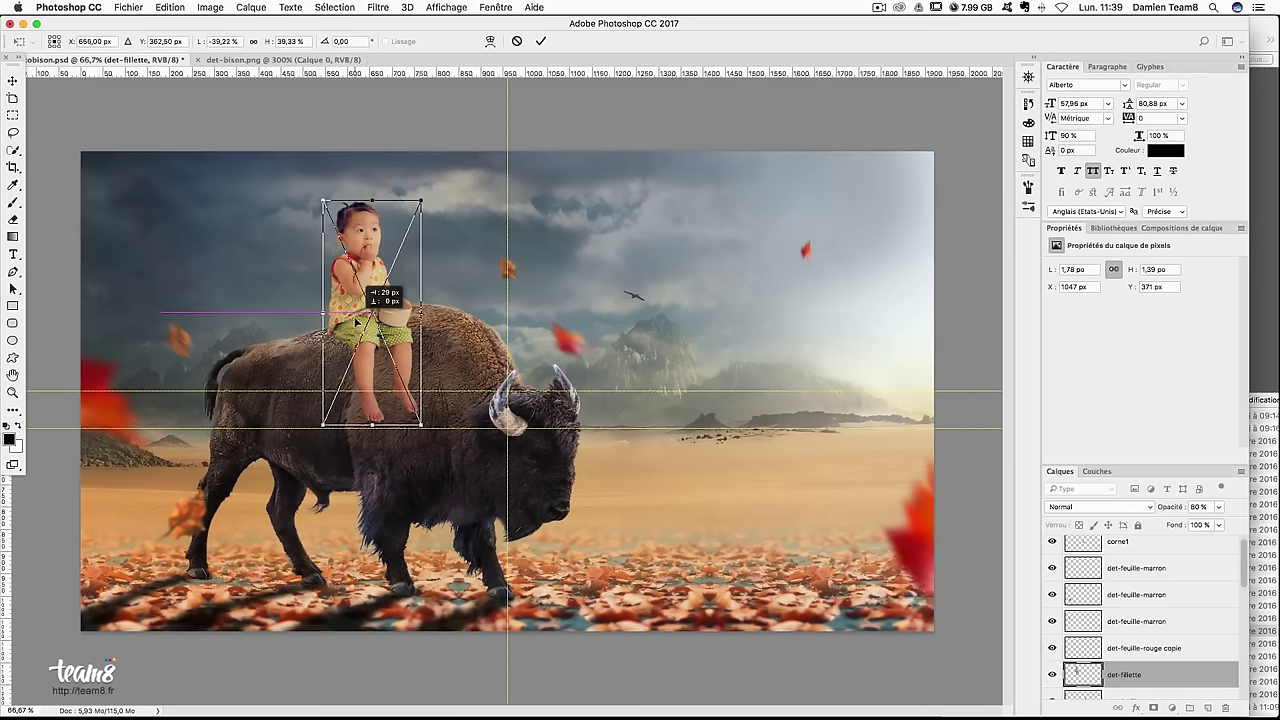
drag(356, 322, 358, 314)
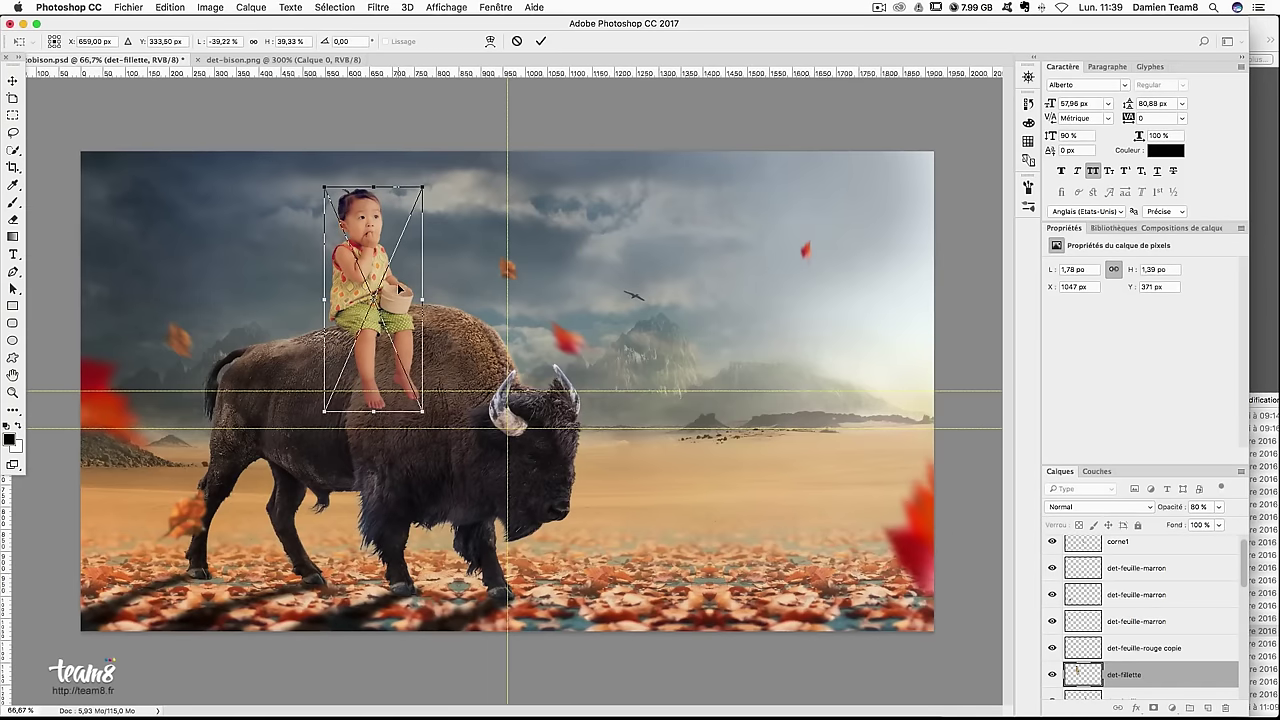
Enlarge the girl to about 41%, nudge her left and down, and view at 100% to check
drag(422, 187, 429, 177)
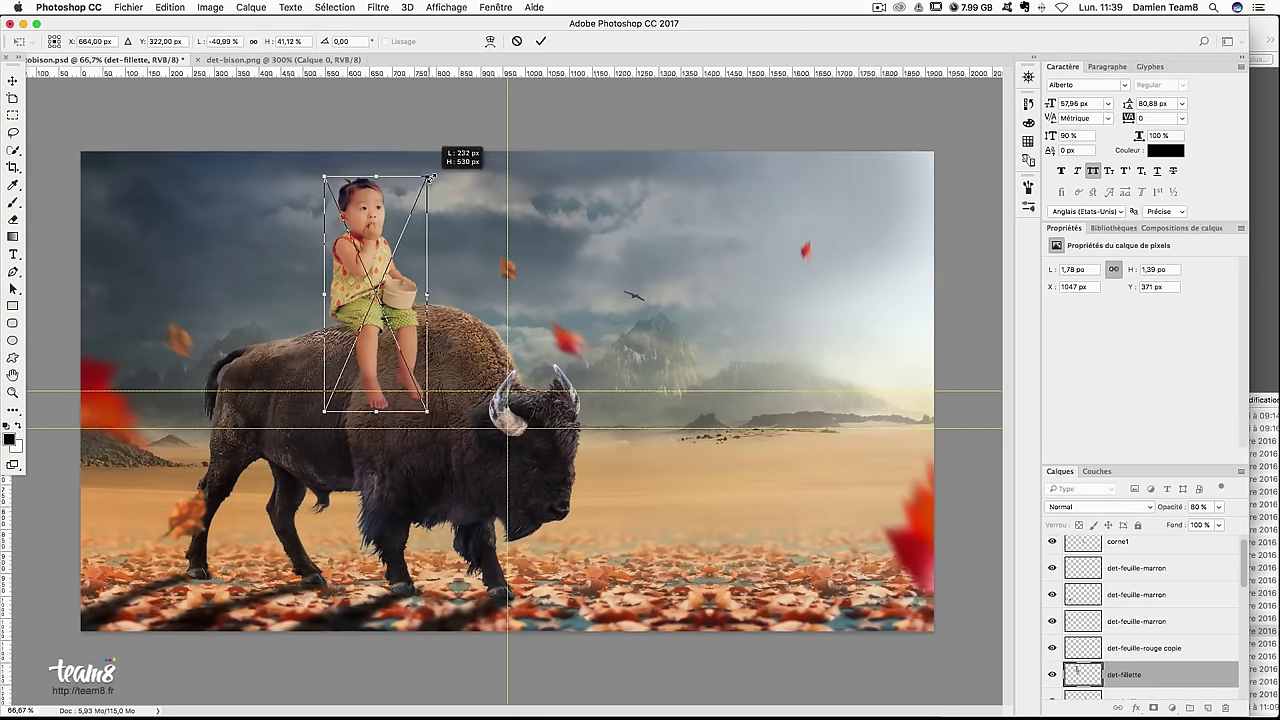
drag(391, 228, 402, 236)
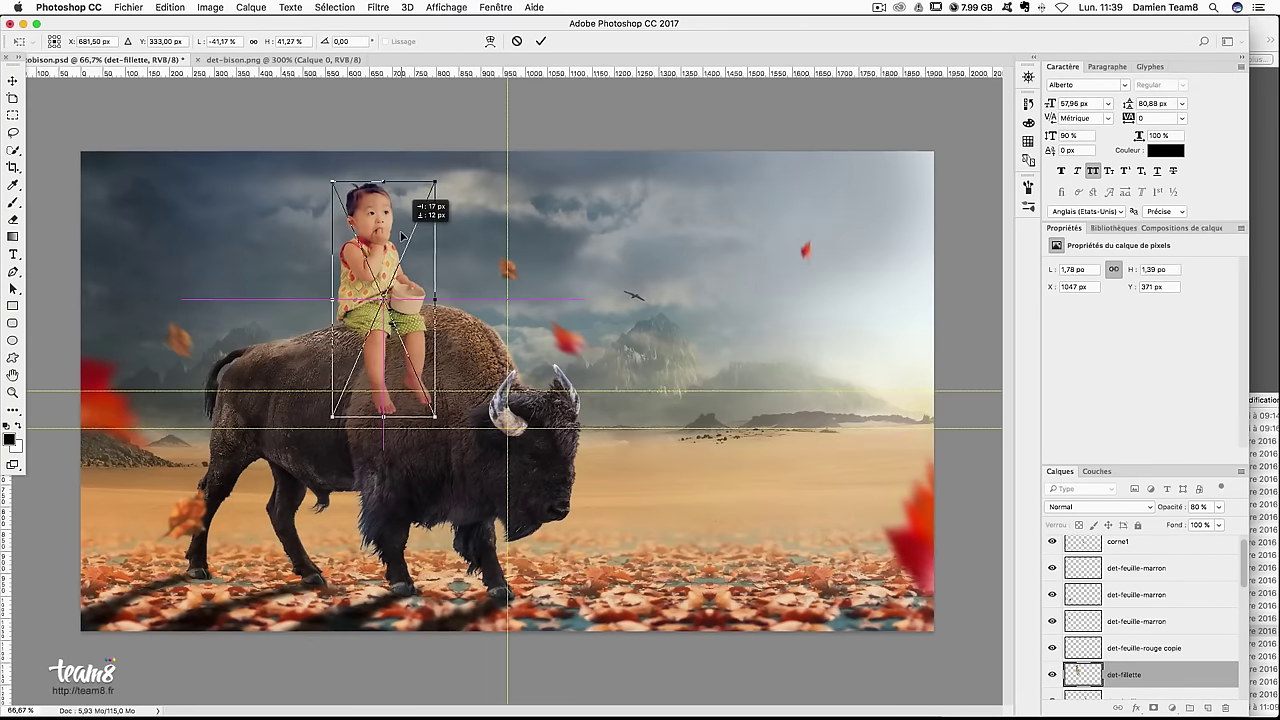
drag(401, 235, 401, 241)
key(Left)
key(Left)
key(Down)
key(Down)
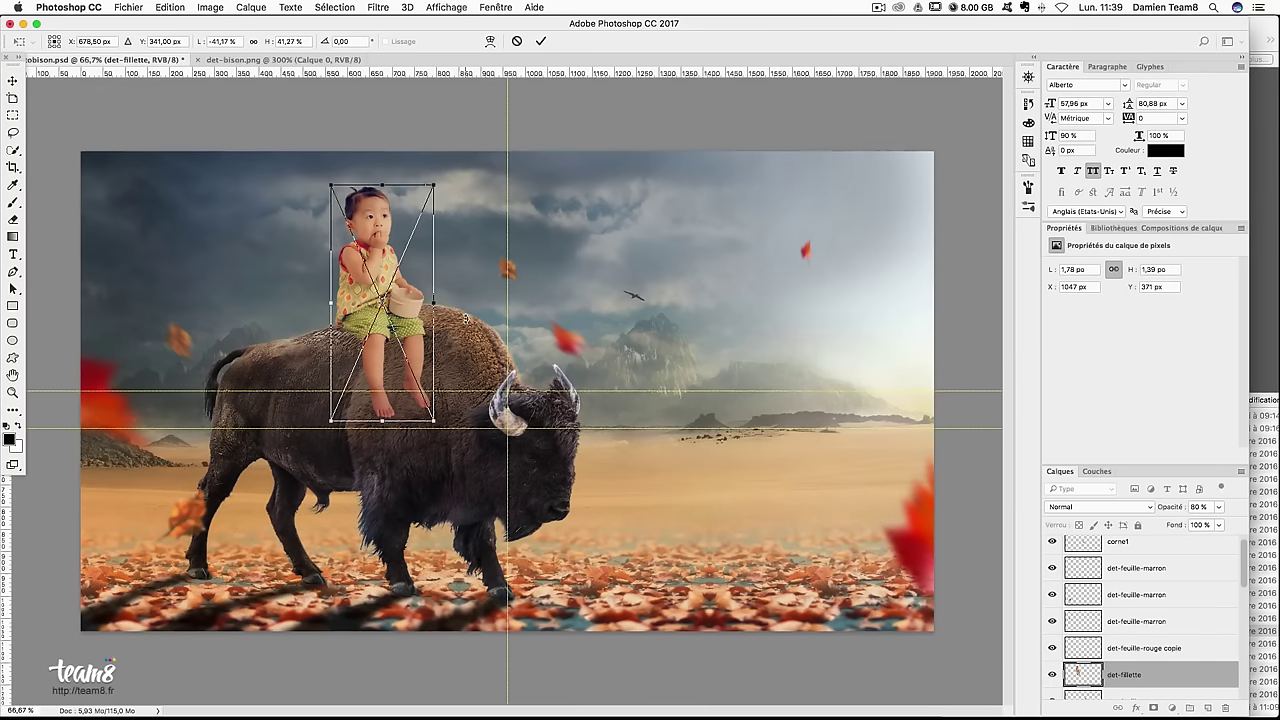
key(super+plus)
scroll(455, 329, up, 1)
Nudge the girl up 2 px and commit her transform at about 216 × 525 px
scroll(480, 333, up, 4)
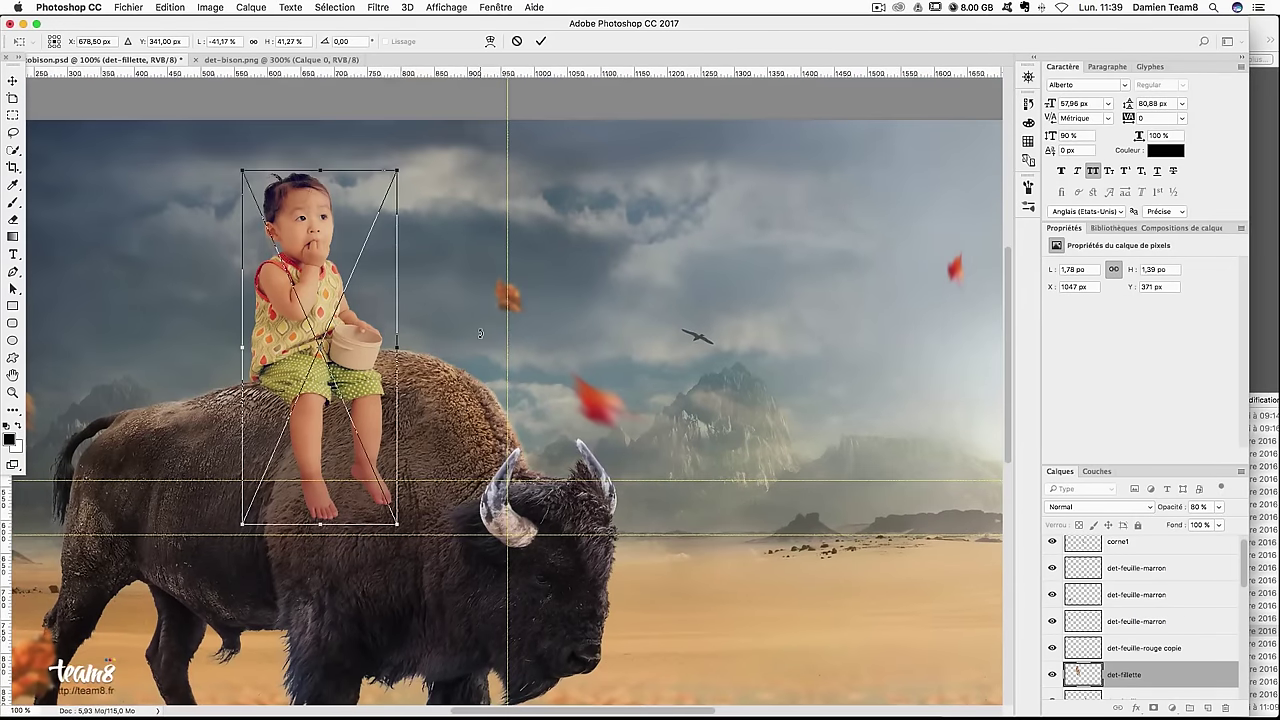
key(Up)
key(Up)
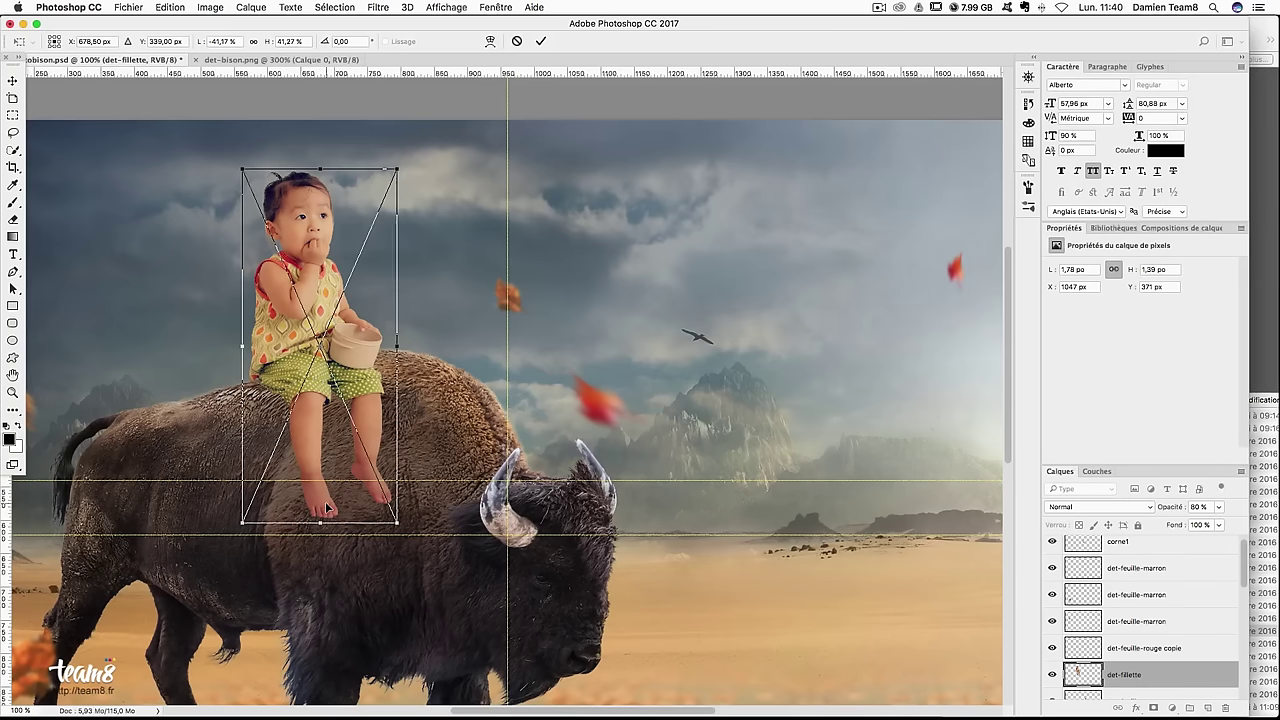
key(Return)
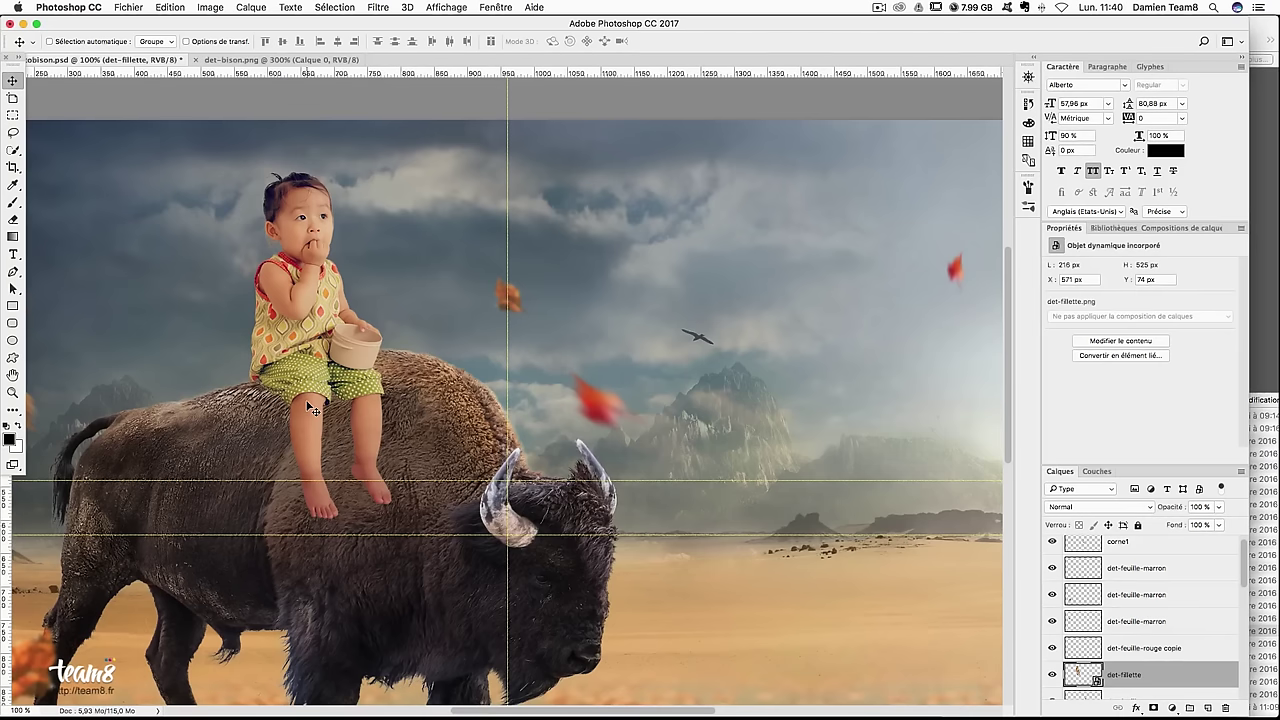
Zoom in on the girl's legs and add a white layer mask to the det-fillette layer
key(Down)
key(Up)
key(super+minus)
key(super+plus)
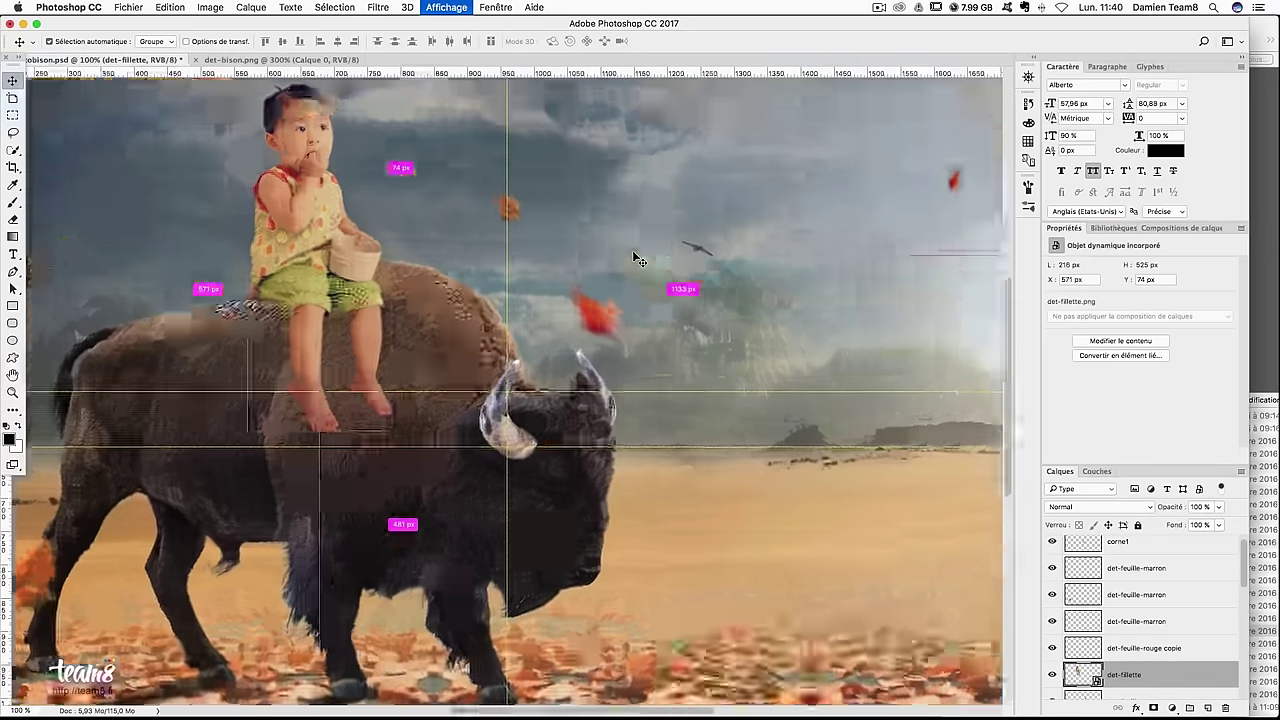
key(super+plus)
drag(632, 250, 695, 314)
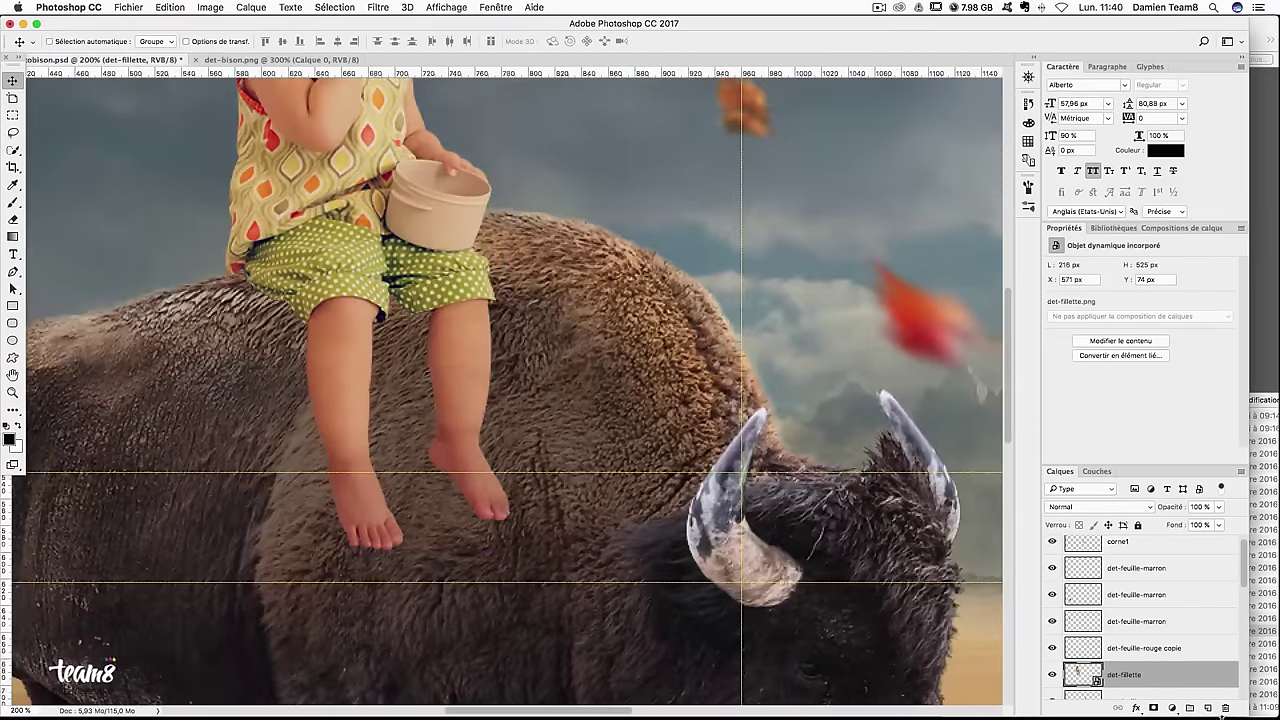
click(1151, 707)
Set a hard 28 px black brush at 100% opacity and mask out the girl's far lower leg
key(b)
scroll(429, 290, right, 2)
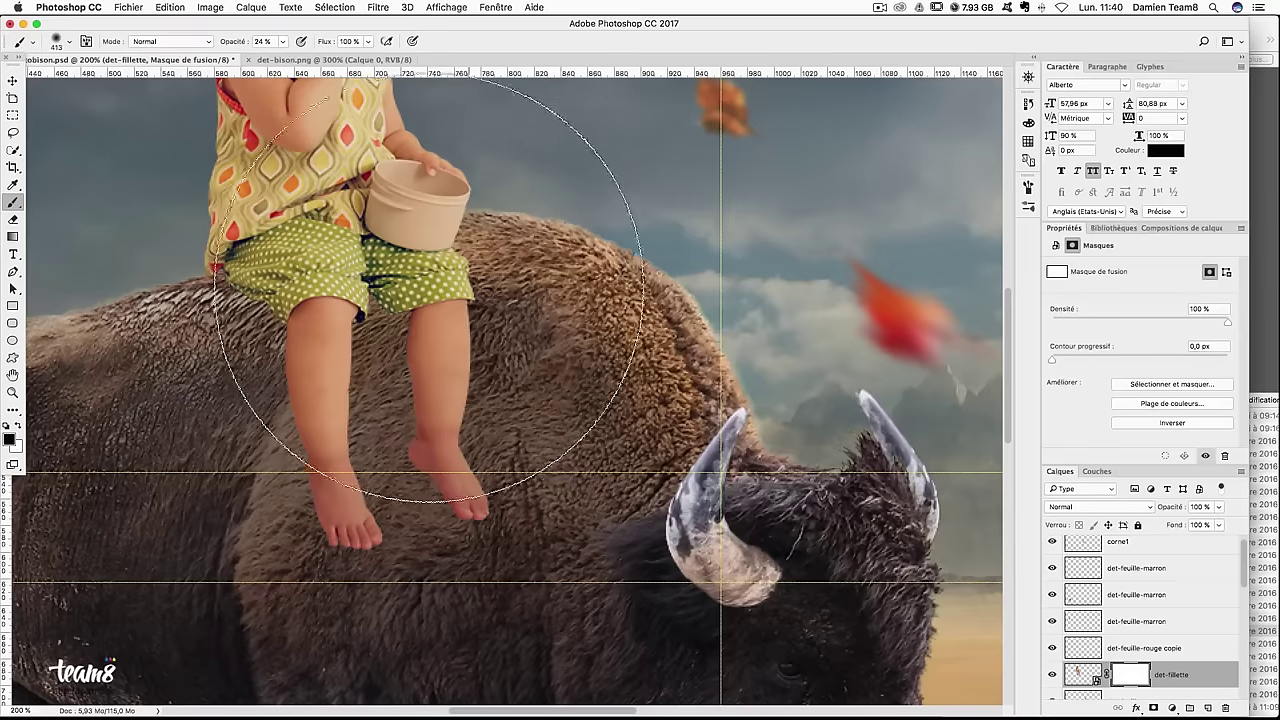
drag(429, 295, 303, 281)
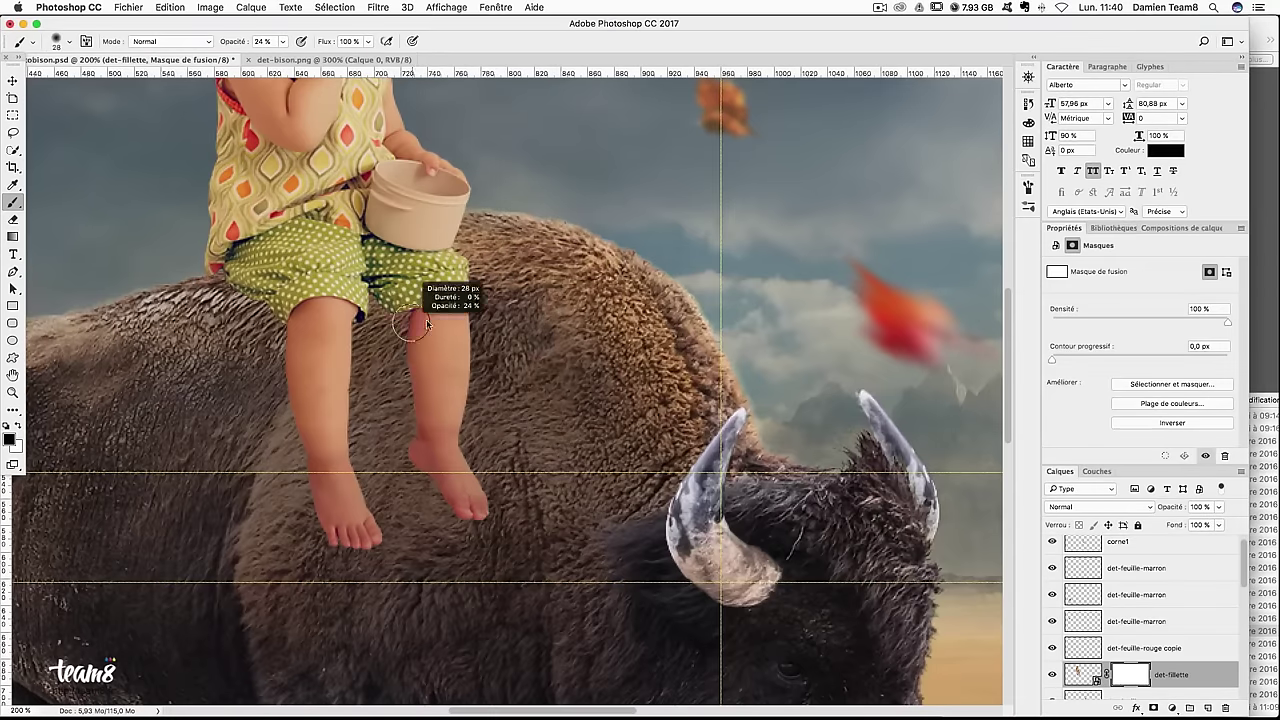
drag(343, 230, 341, 316)
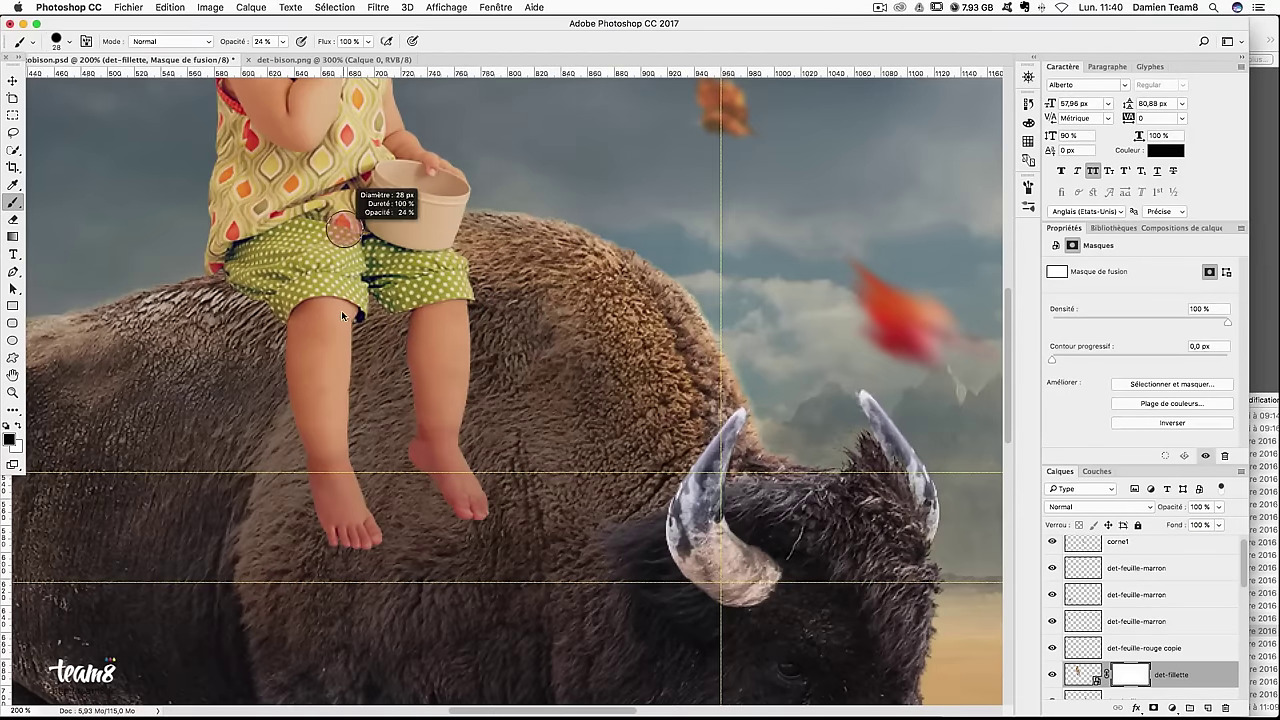
drag(283, 41, 330, 58)
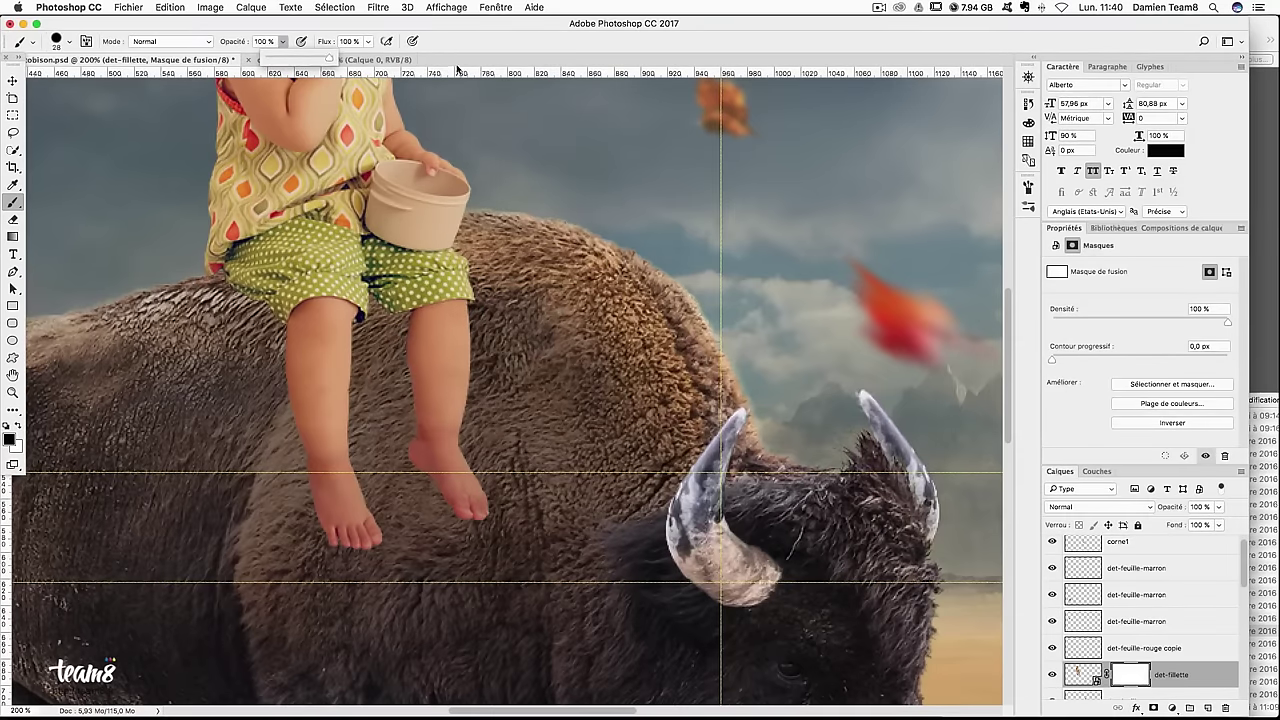
mouse_move(445, 395)
mouse_down()
mouse_move(460, 495)
mouse_move(456, 313)
mouse_move(426, 420)
mouse_move(440, 285)
mouse_move(421, 328)
mouse_up()
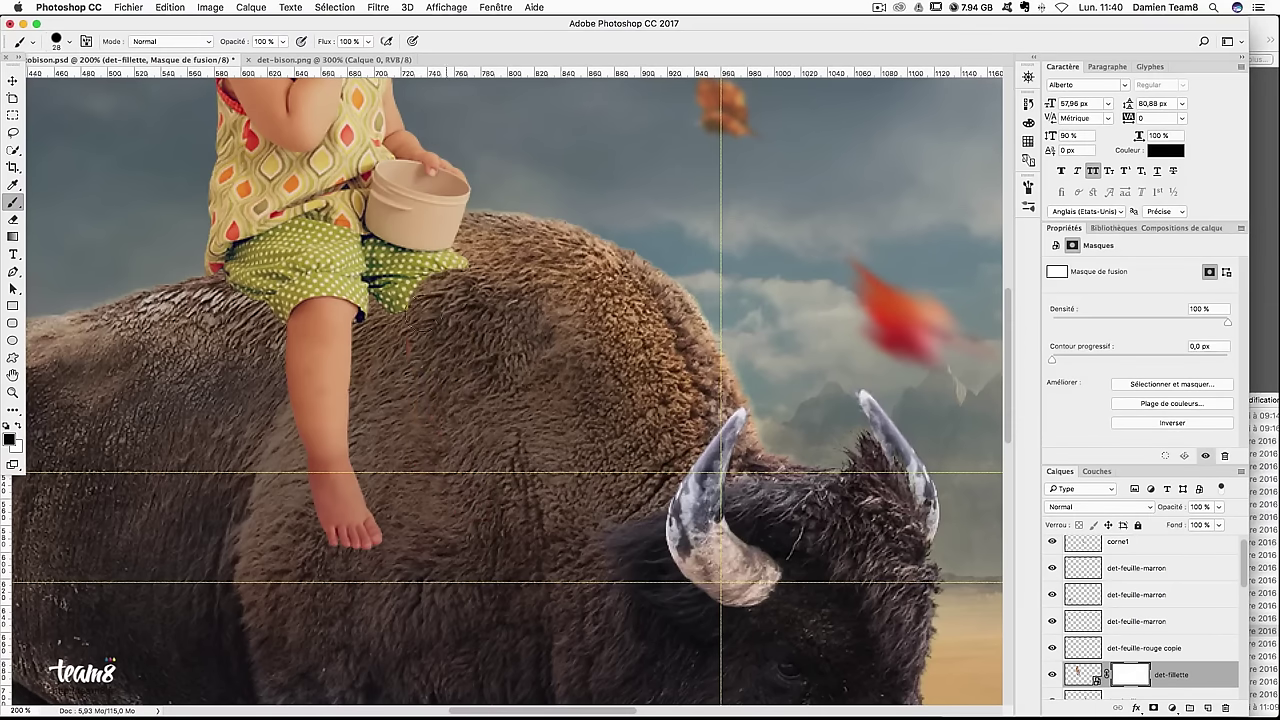
Mask out the green shorts below the bowl and the green strip along its bottom
scroll(430, 310, up, 2)
scroll(480, 420, up, 1)
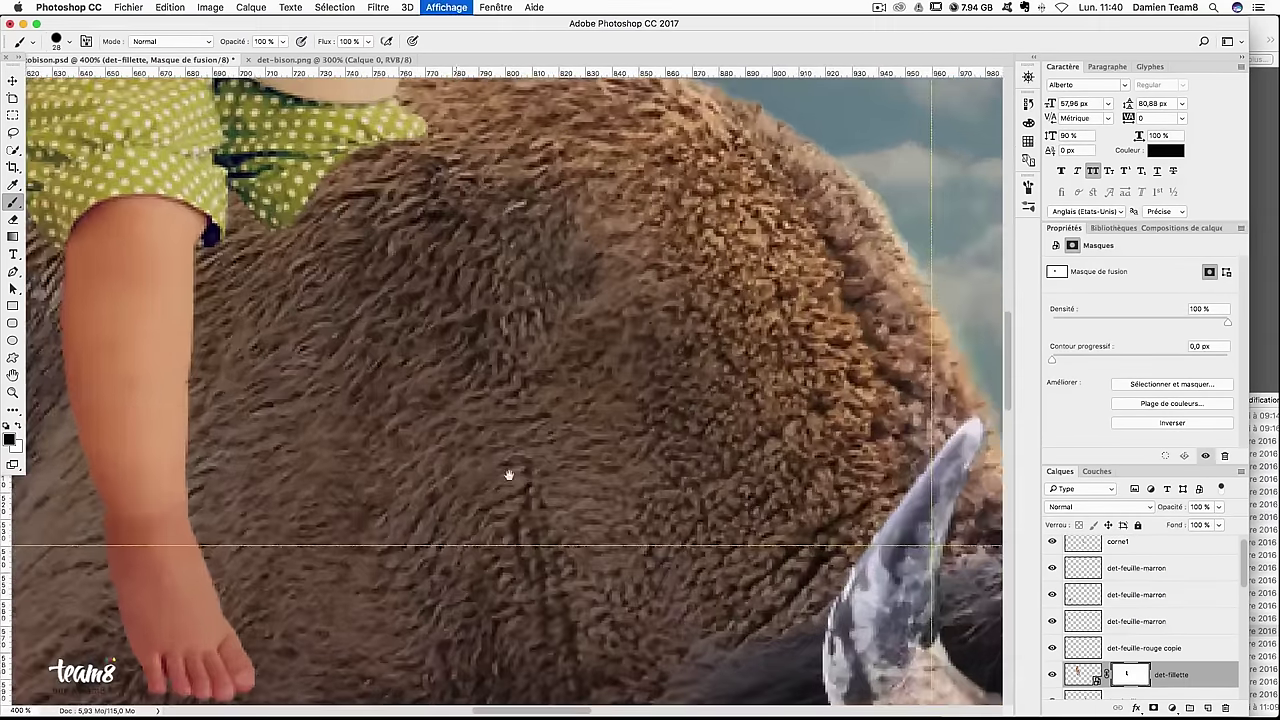
scroll(508, 471, up, 1)
mouse_move(430, 510)
mouse_down()
mouse_move(450, 470)
mouse_move(540, 425)
mouse_move(440, 420)
mouse_move(545, 442)
mouse_move(505, 442)
mouse_up()
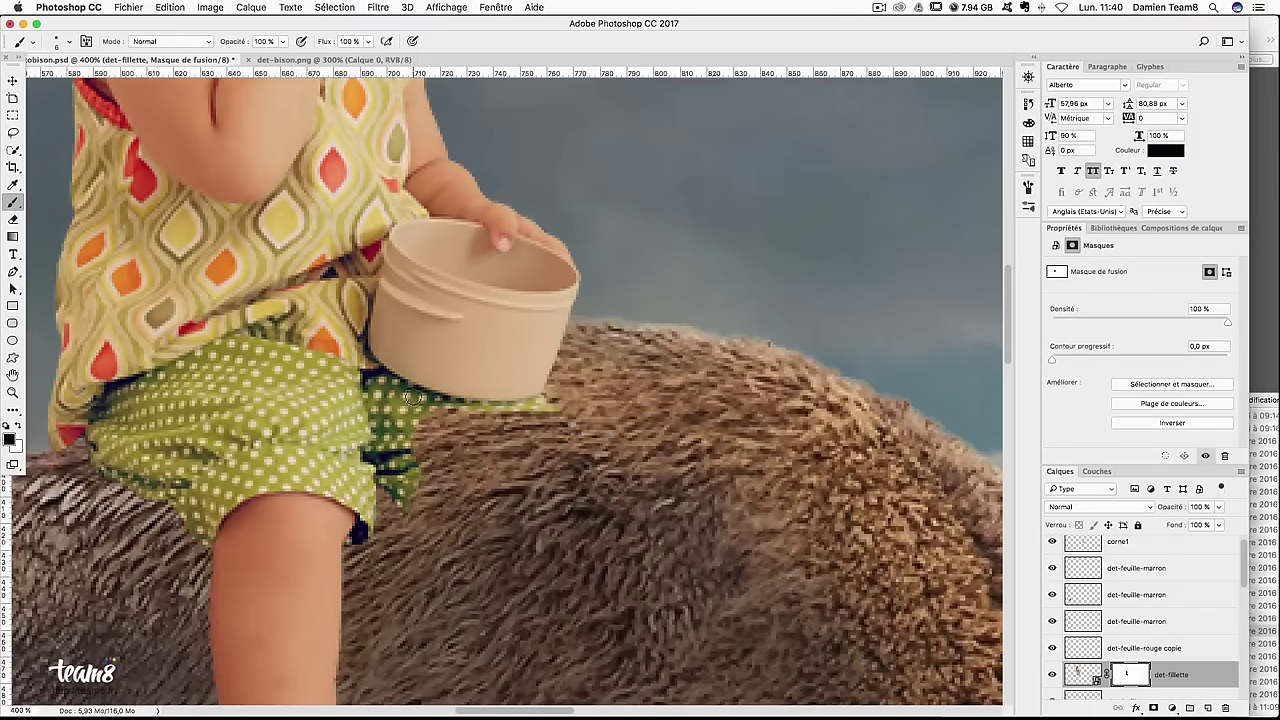
mouse_move(410, 396)
mouse_down()
mouse_move(555, 404)
mouse_move(535, 411)
mouse_up()
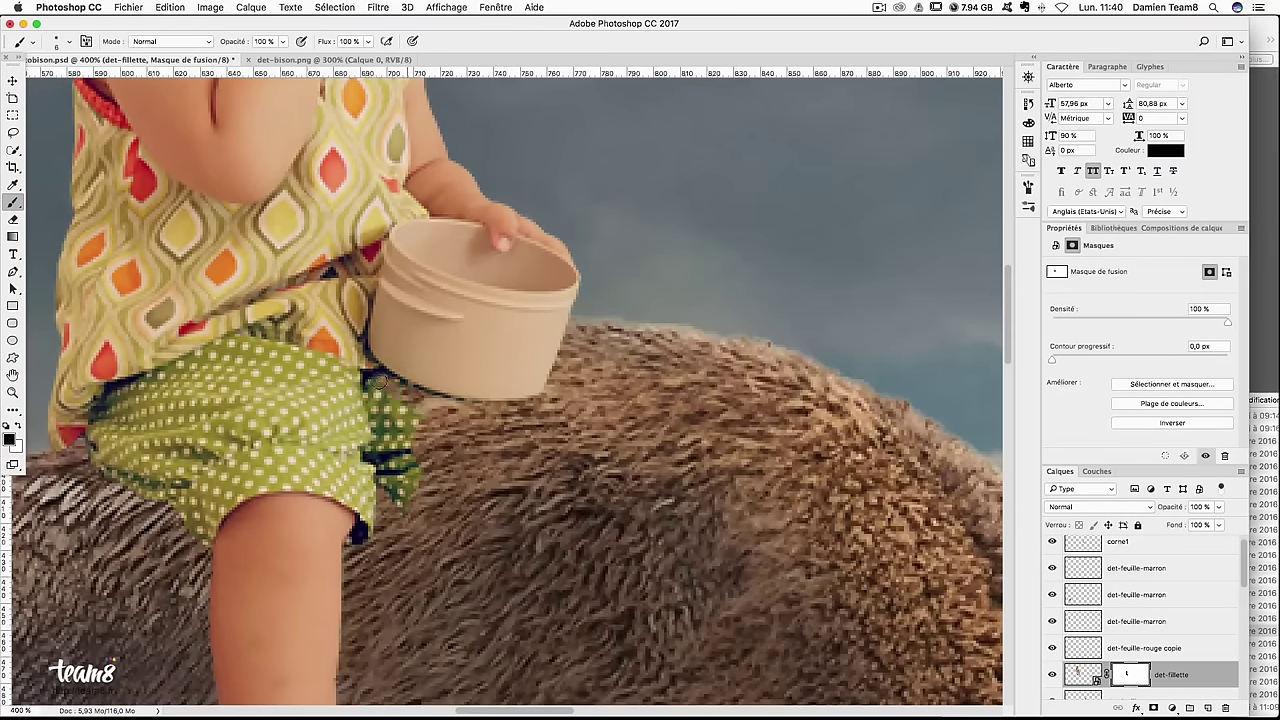
Clean the shorts' edges with 3–10 px brushes, restore with white near the bucket, and zoom out to review
ctrl+alt+click(391, 488)
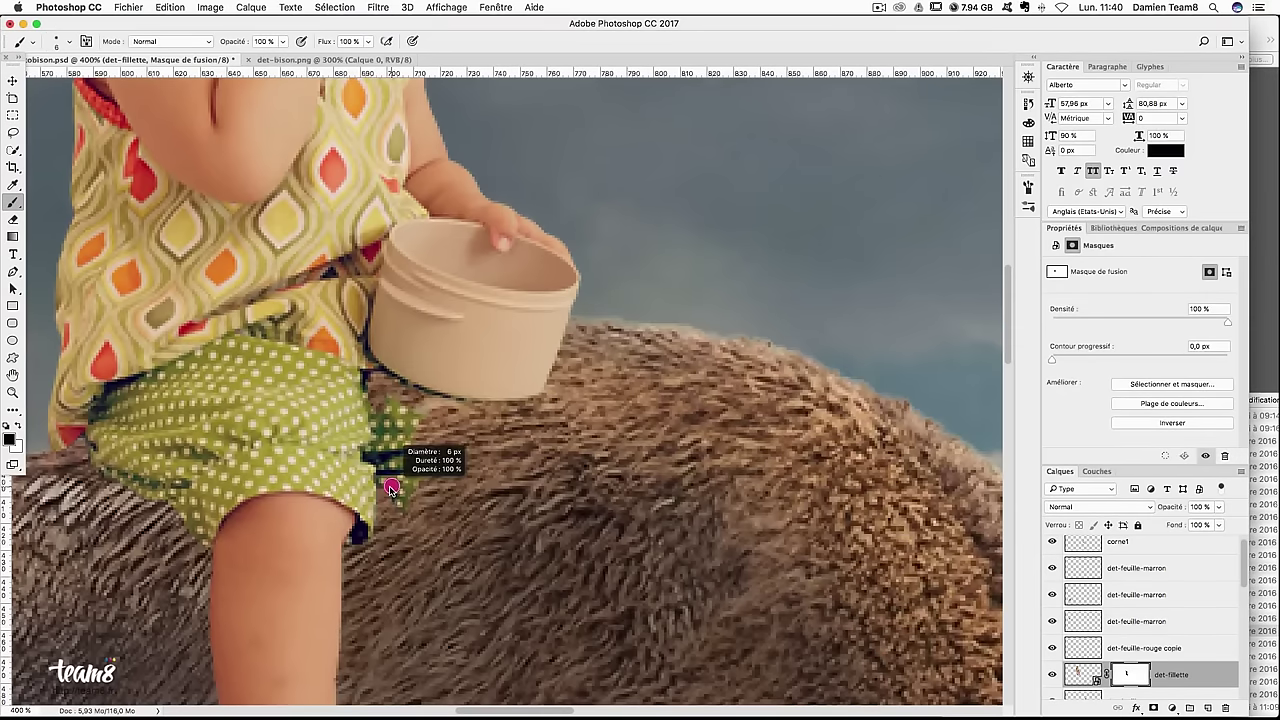
drag(391, 488, 379, 464)
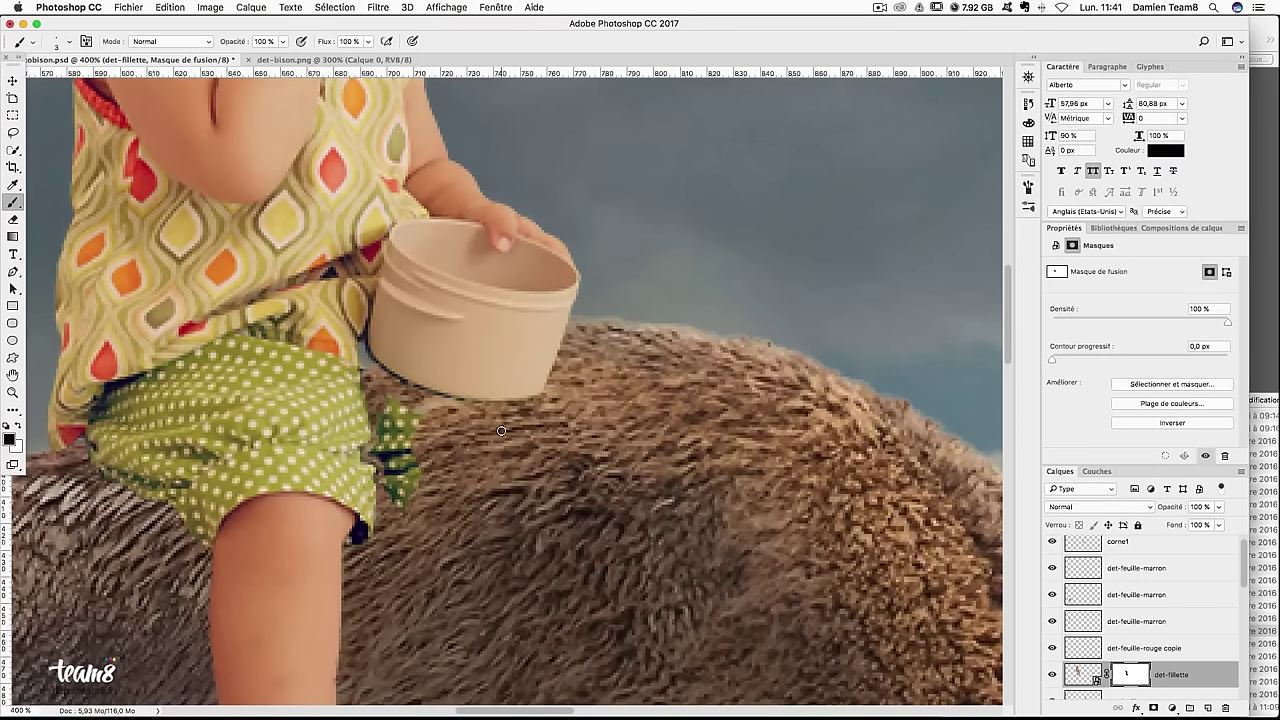
key(bracketright)
key(bracketright)
key(bracketright)
mouse_move(400, 410)
mouse_down()
mouse_move(380, 452)
mouse_move(415, 462)
mouse_move(395, 400)
mouse_up()
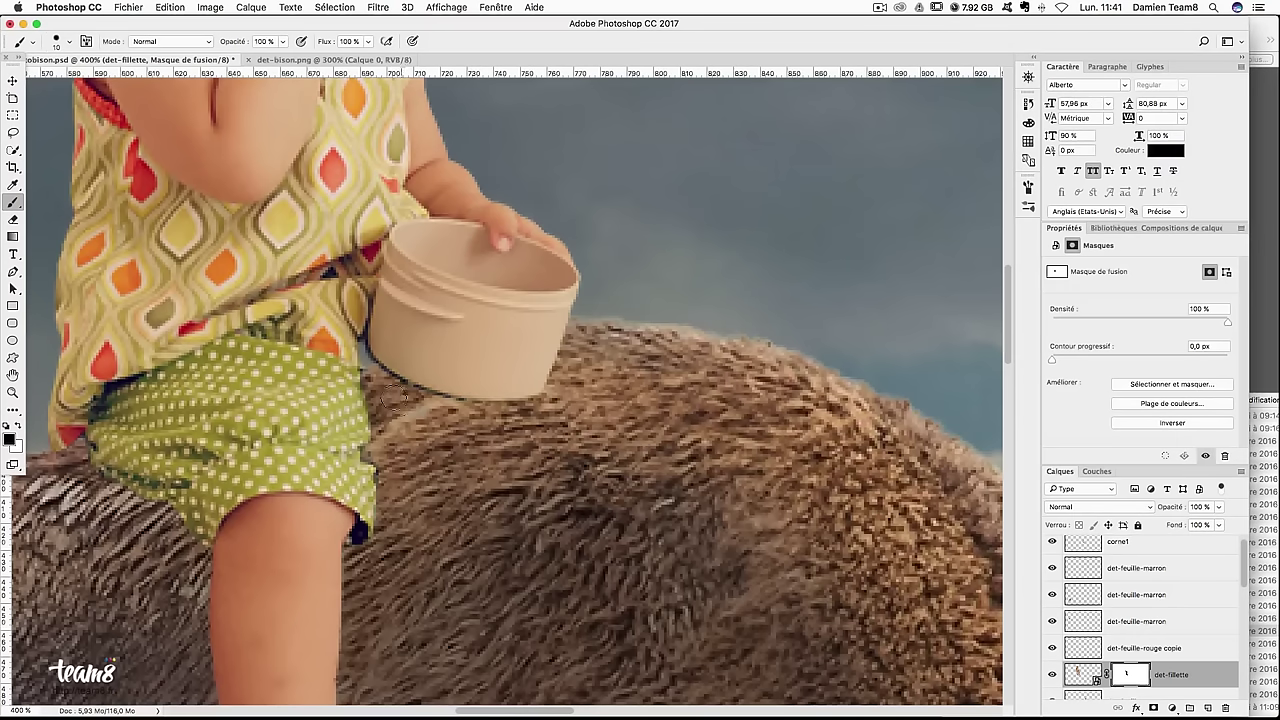
key(x)
drag(372, 356, 364, 356)
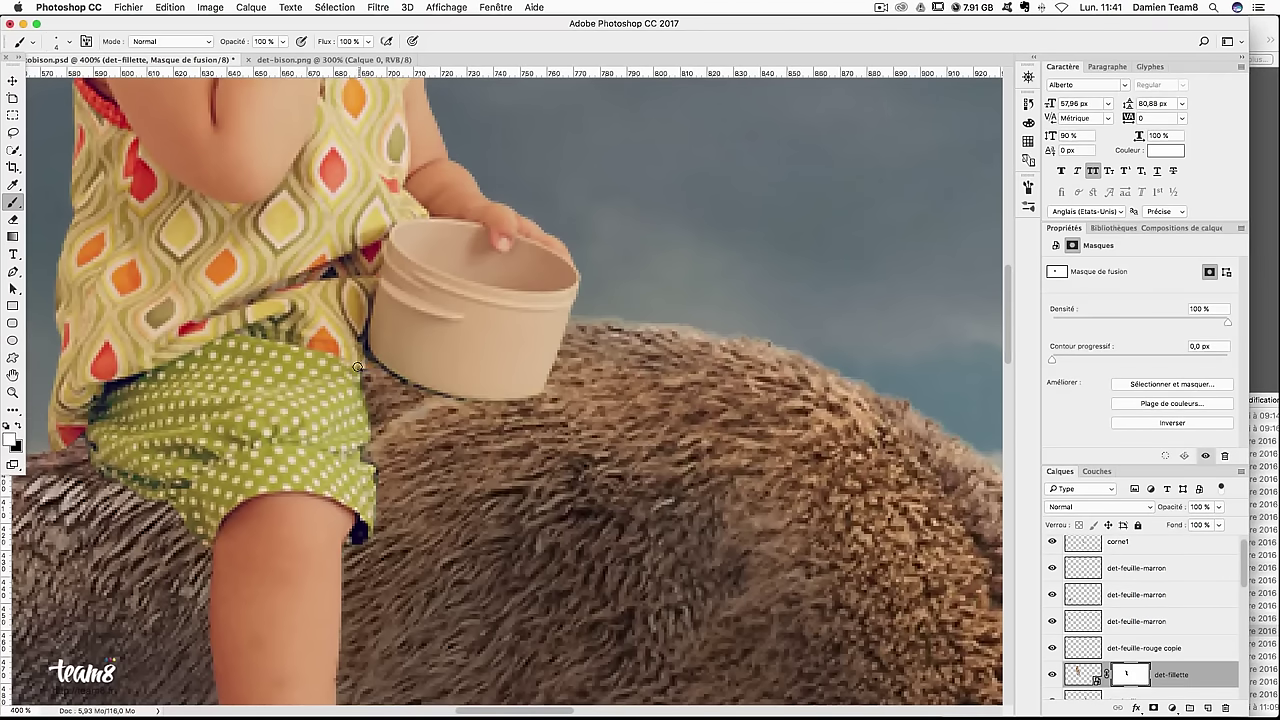
key(super+minus)
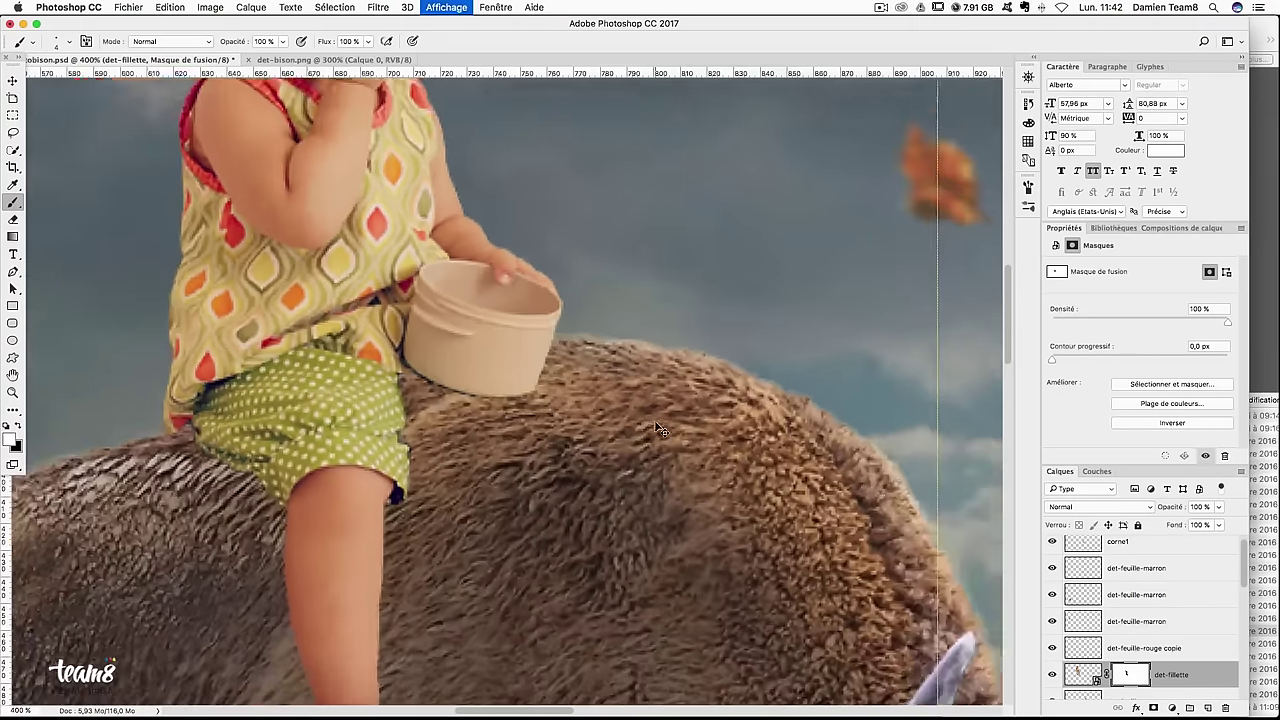
key(super+minus)
key(super+minus)
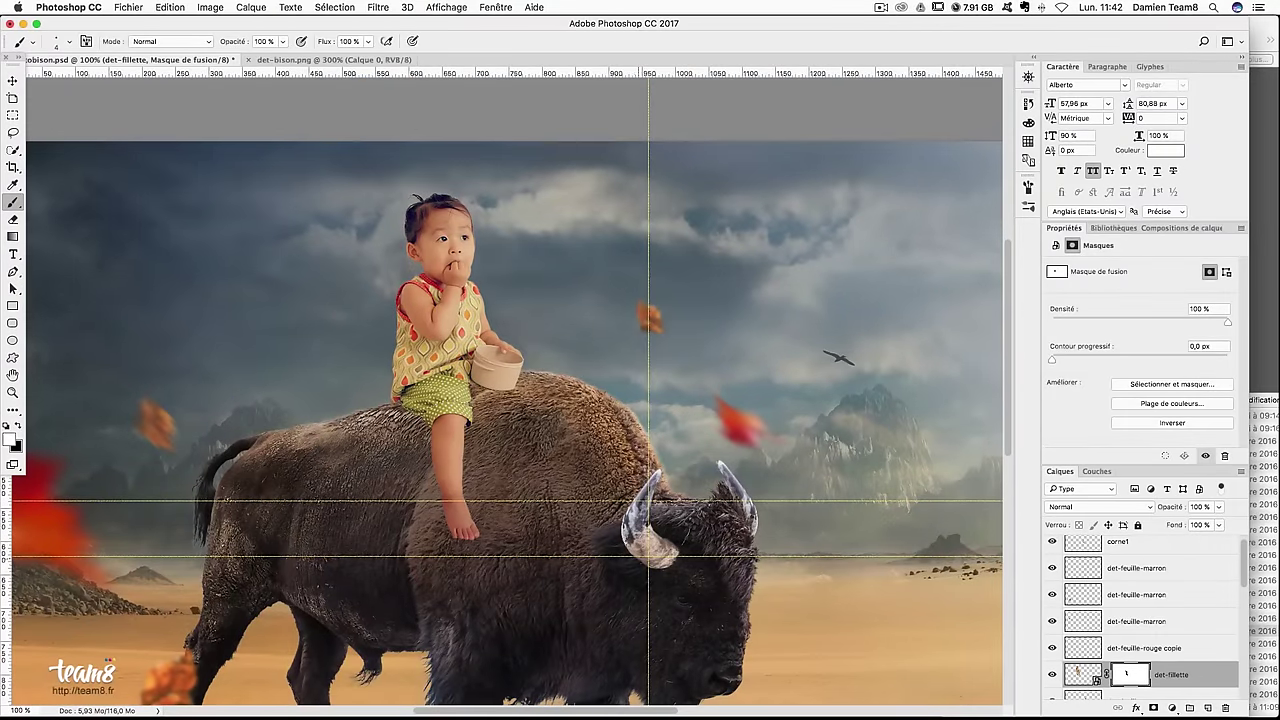
Select the det-bison layer with the Move tool and back out of a transform on it
key(v)
right_click(673, 567)
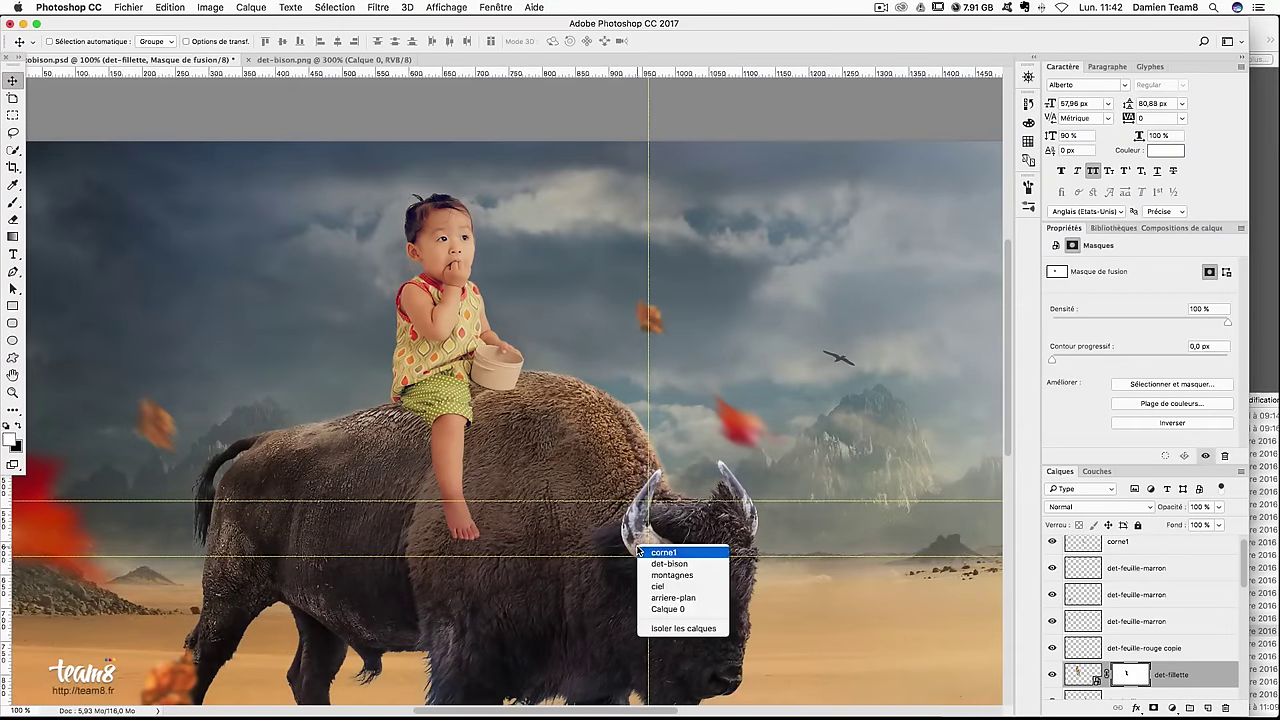
click(668, 566)
key(ctrl+t)
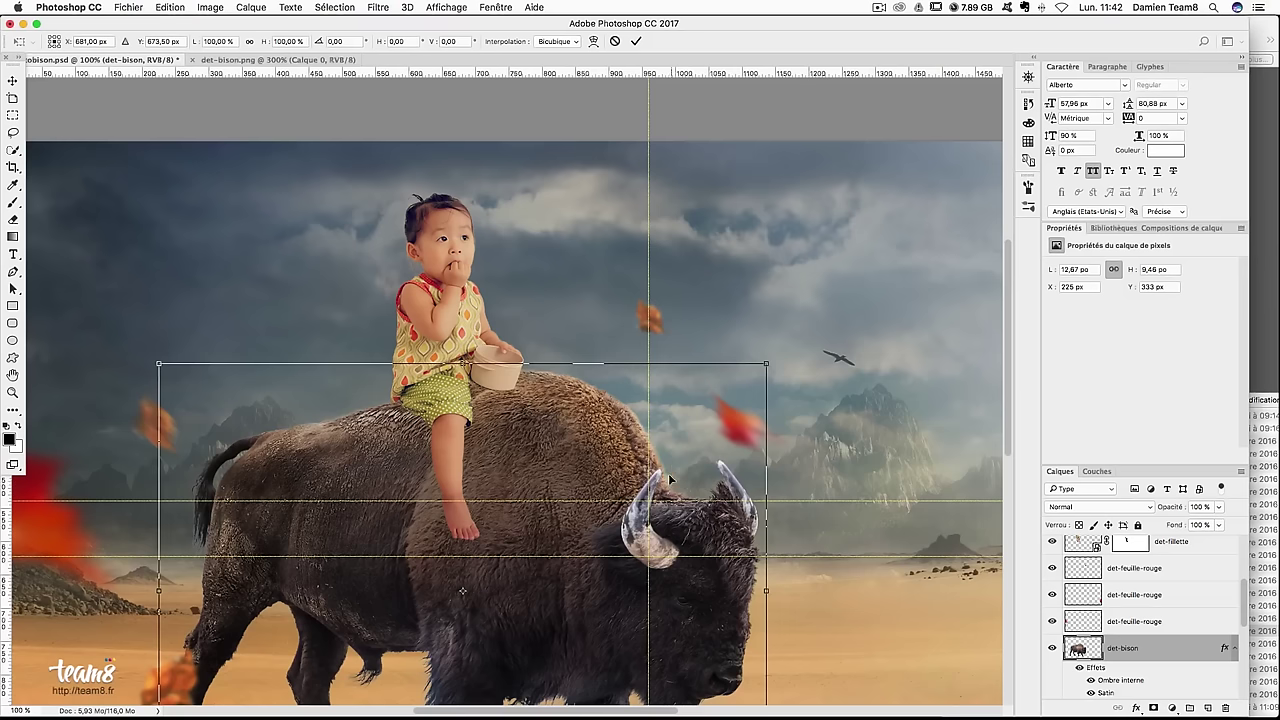
key(Return)
Select the corne1 horn layer, scale it to about 110%, and nudge it one pixel left
right_click(657, 552)
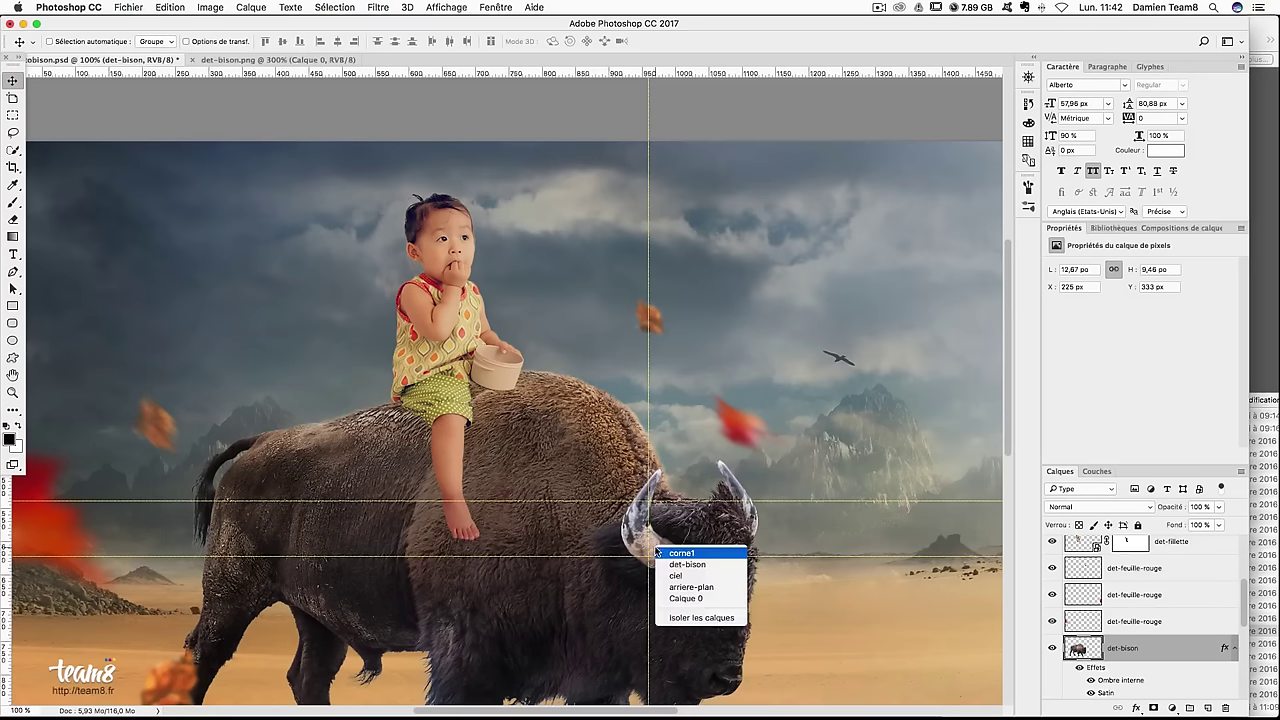
click(681, 553)
key(ctrl+t)
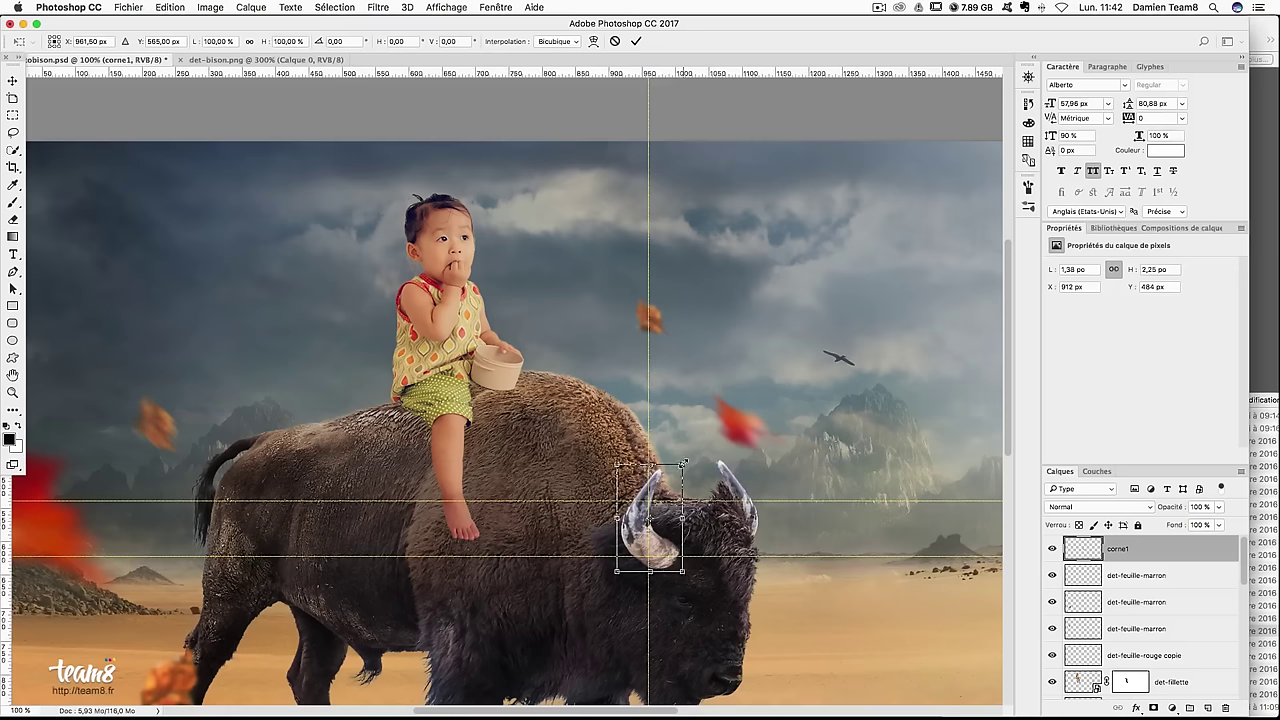
drag(683, 463, 691, 453)
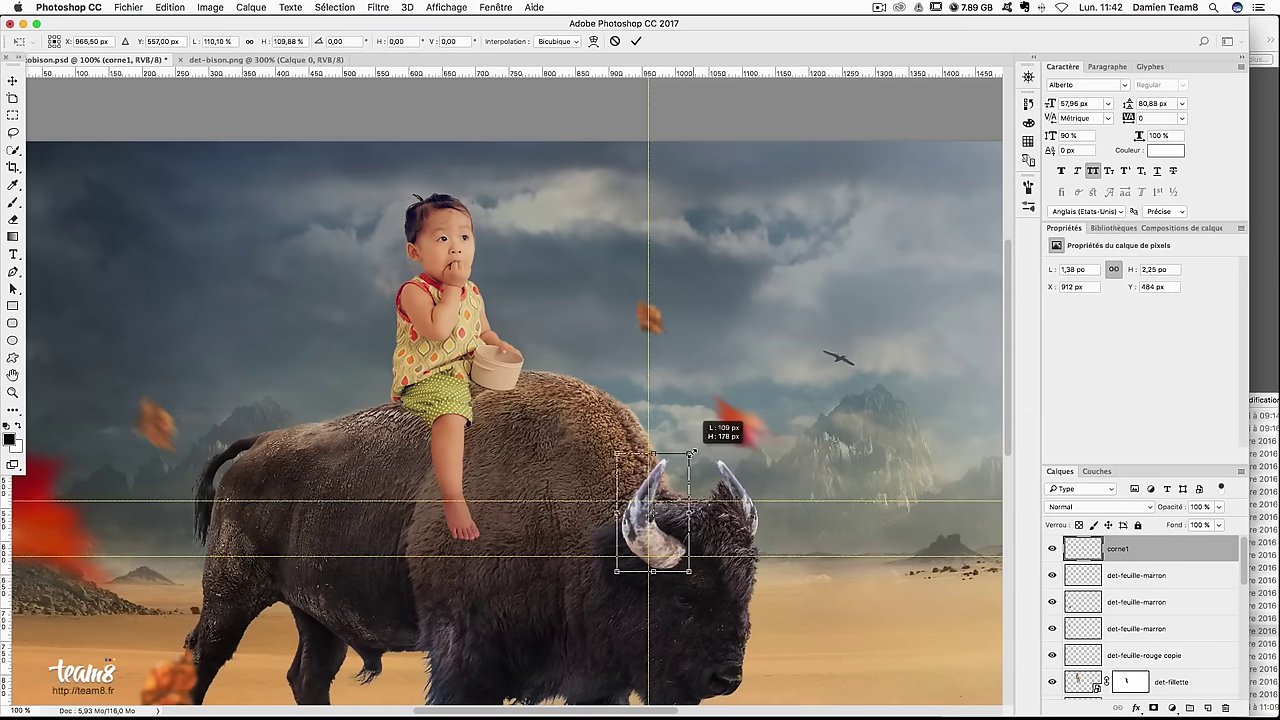
key(Left)
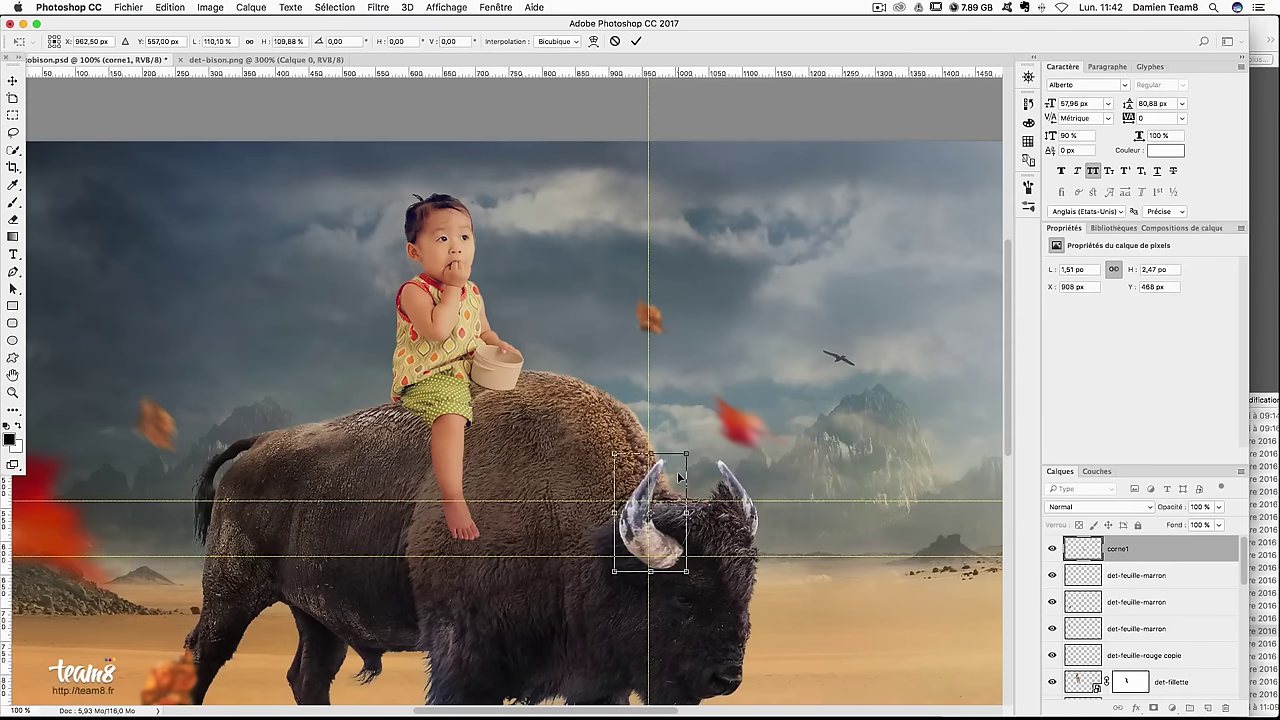
key(super+plus)
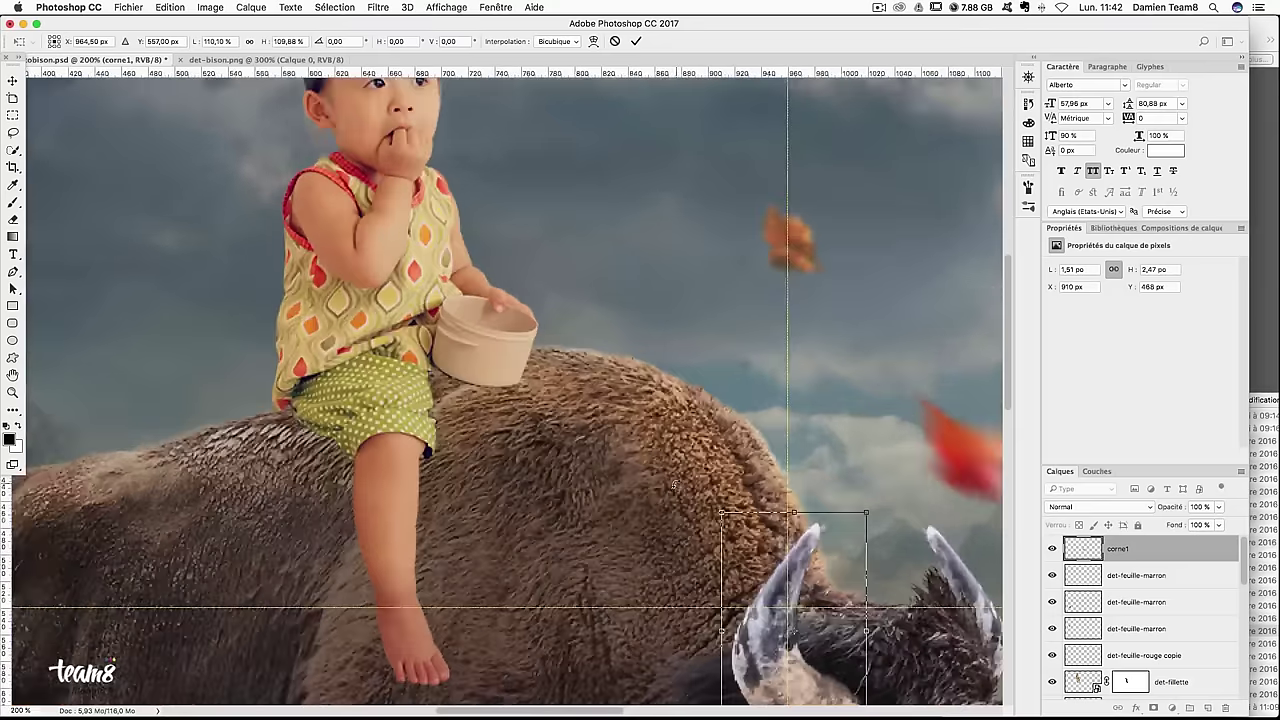
drag(676, 500, 417, 380)
Warp the horn's top, right edge, and lower curve so it bends over the head
right_click(540, 520)
click(620, 603)
drag(553, 382, 582, 378)
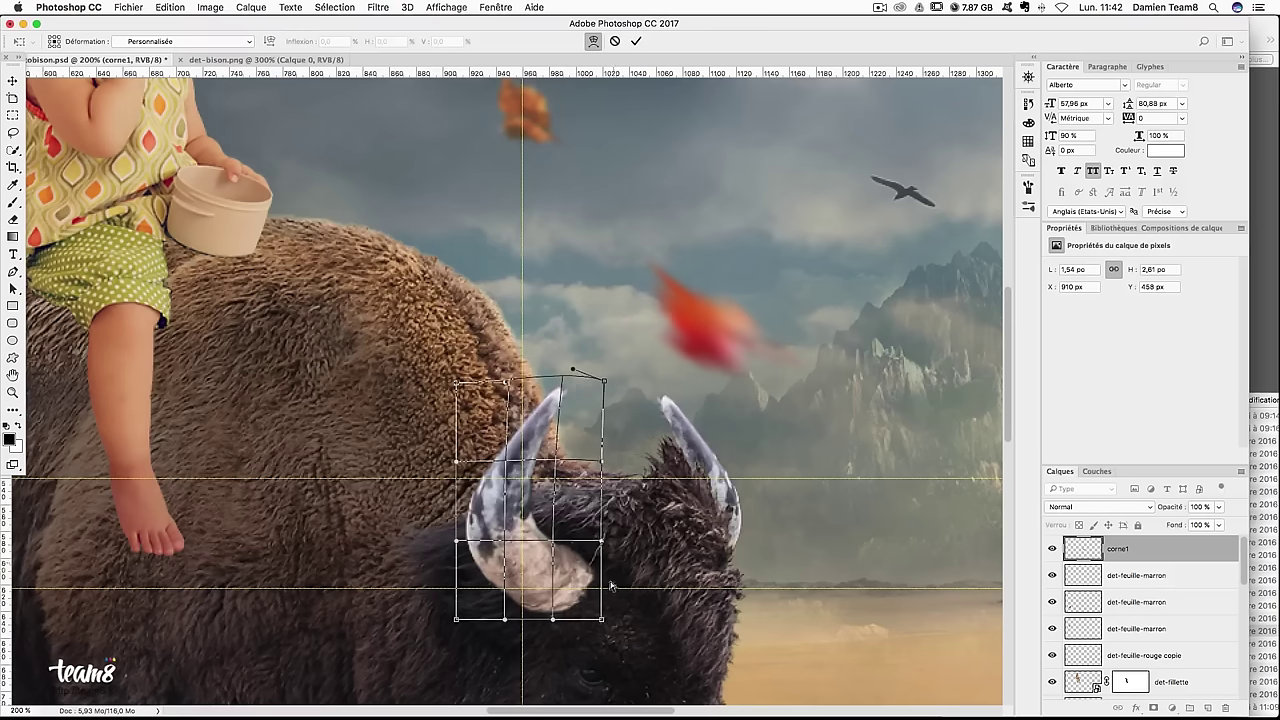
mouse_move(602, 578)
mouse_down()
mouse_move(541, 549)
mouse_move(583, 584)
mouse_up()
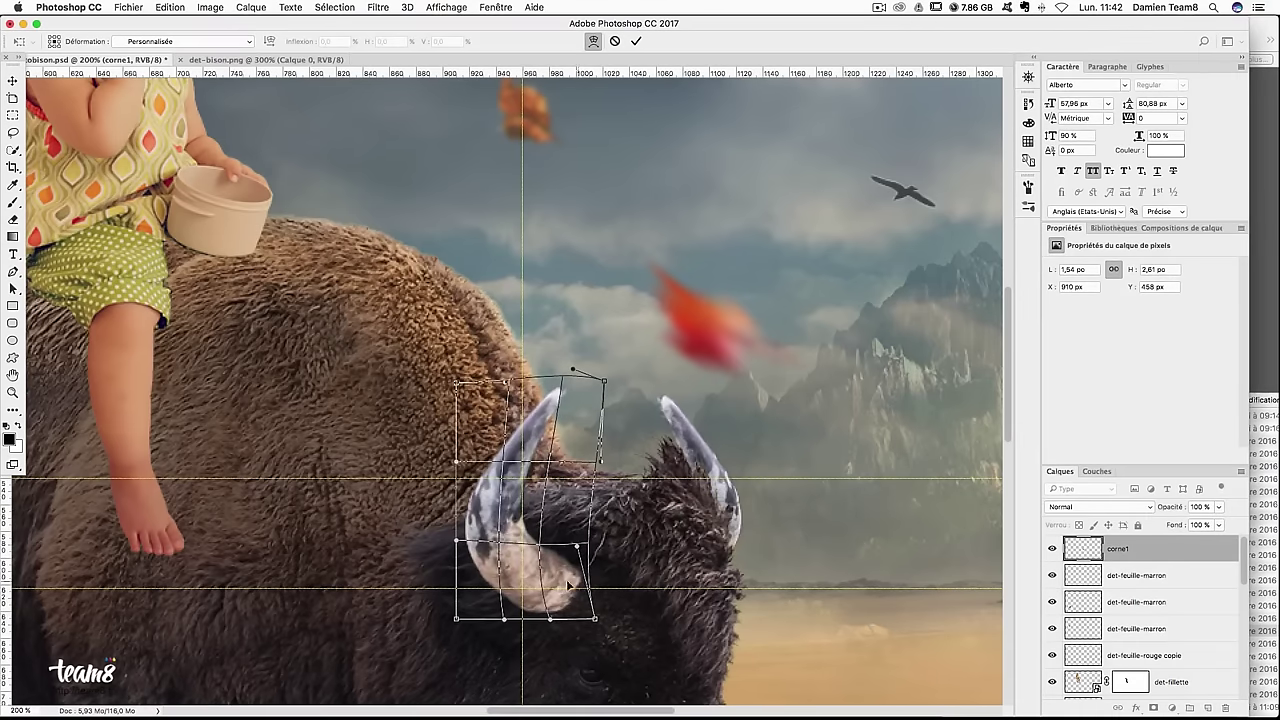
drag(527, 619, 531, 619)
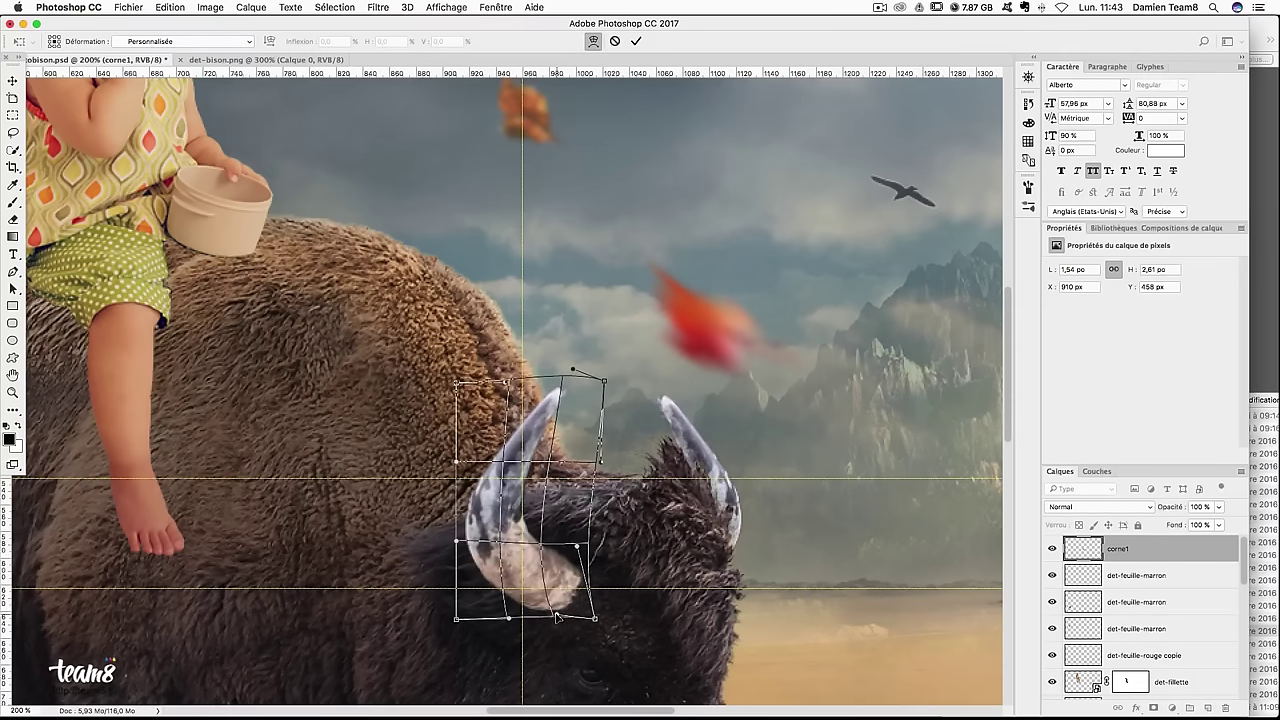
key(Return)
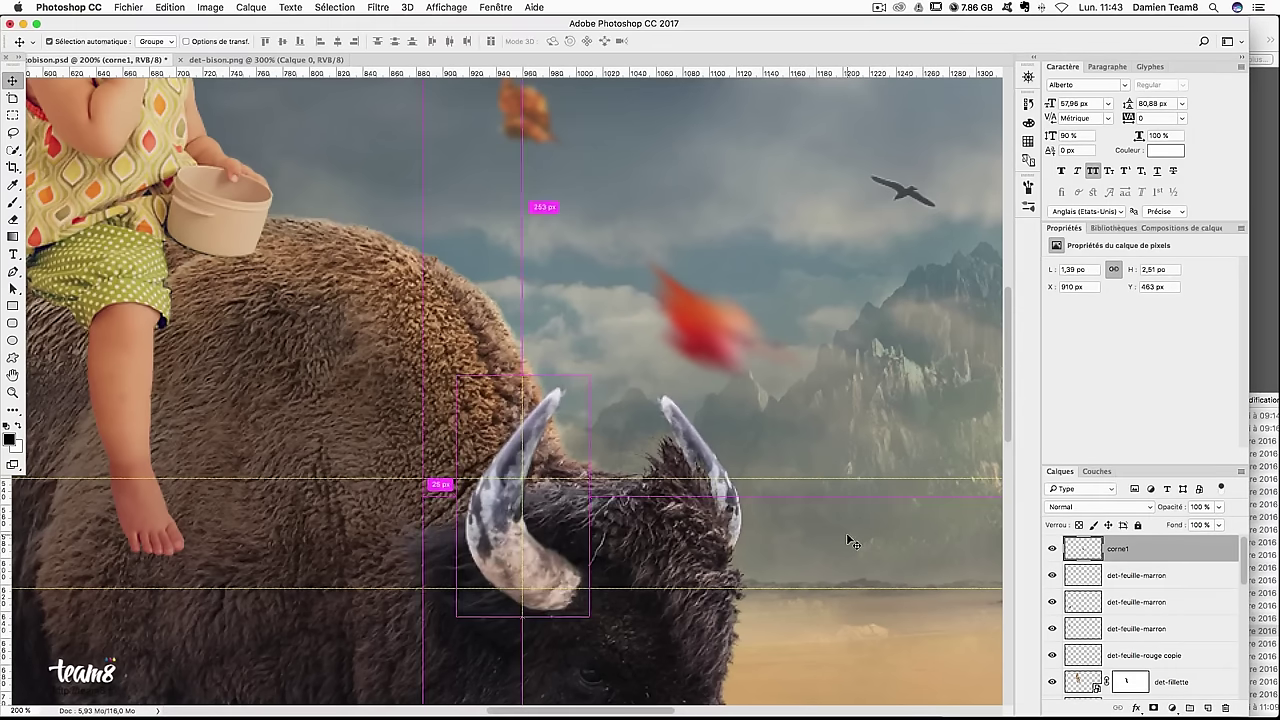
Scale the det-fillette girl layer down to about 88% and commit the transform
key(ctrl+minus)
key(ctrl+minus)
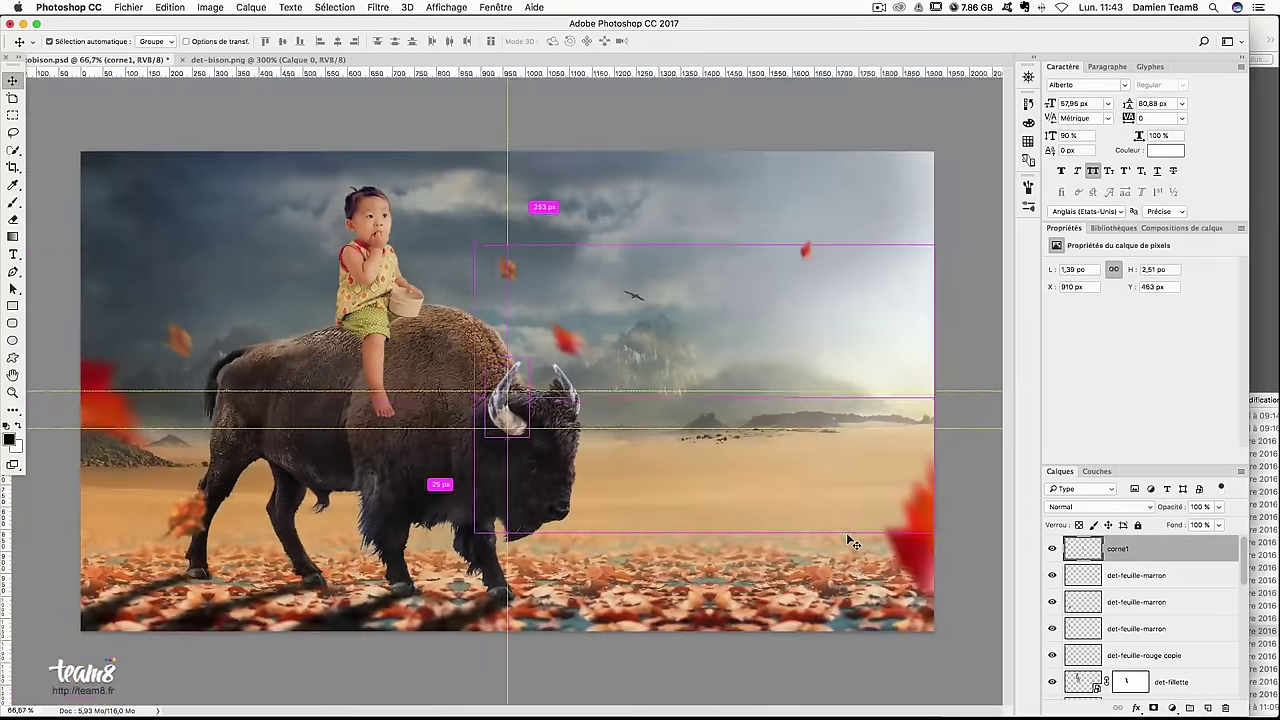
key(ctrl+plus)
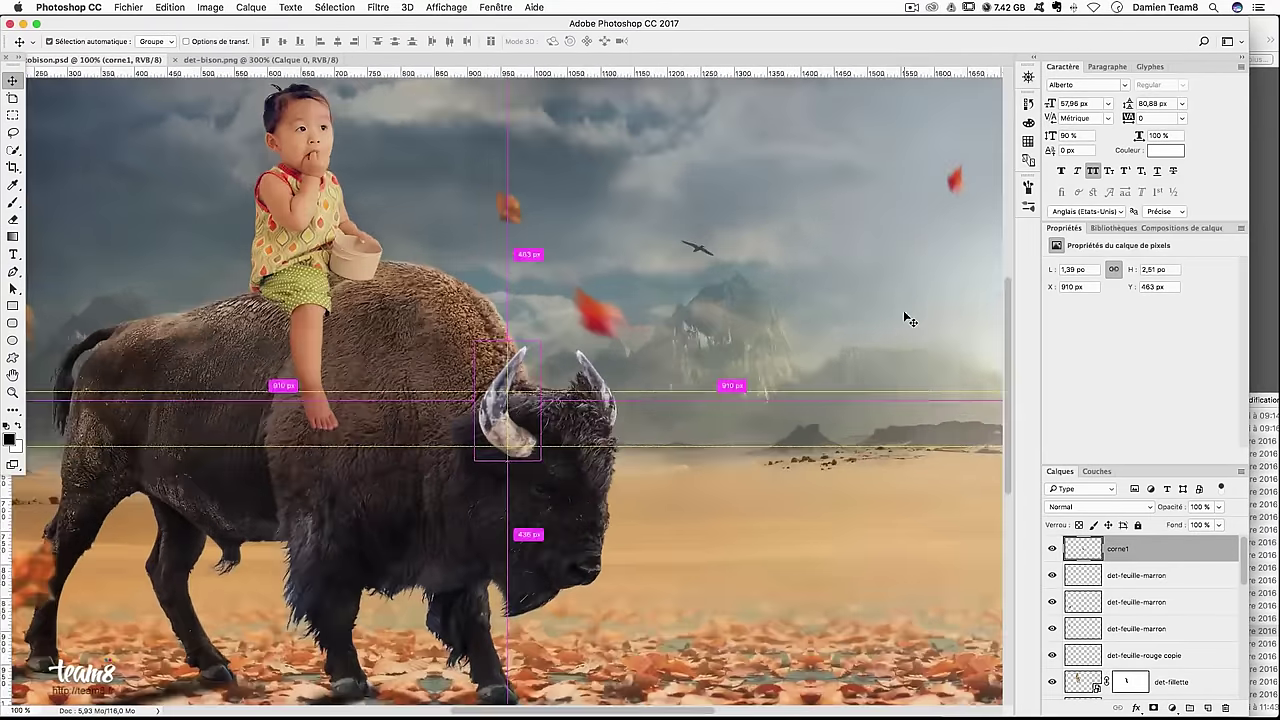
drag(179, 215, 195, 251)
right_click(341, 217)
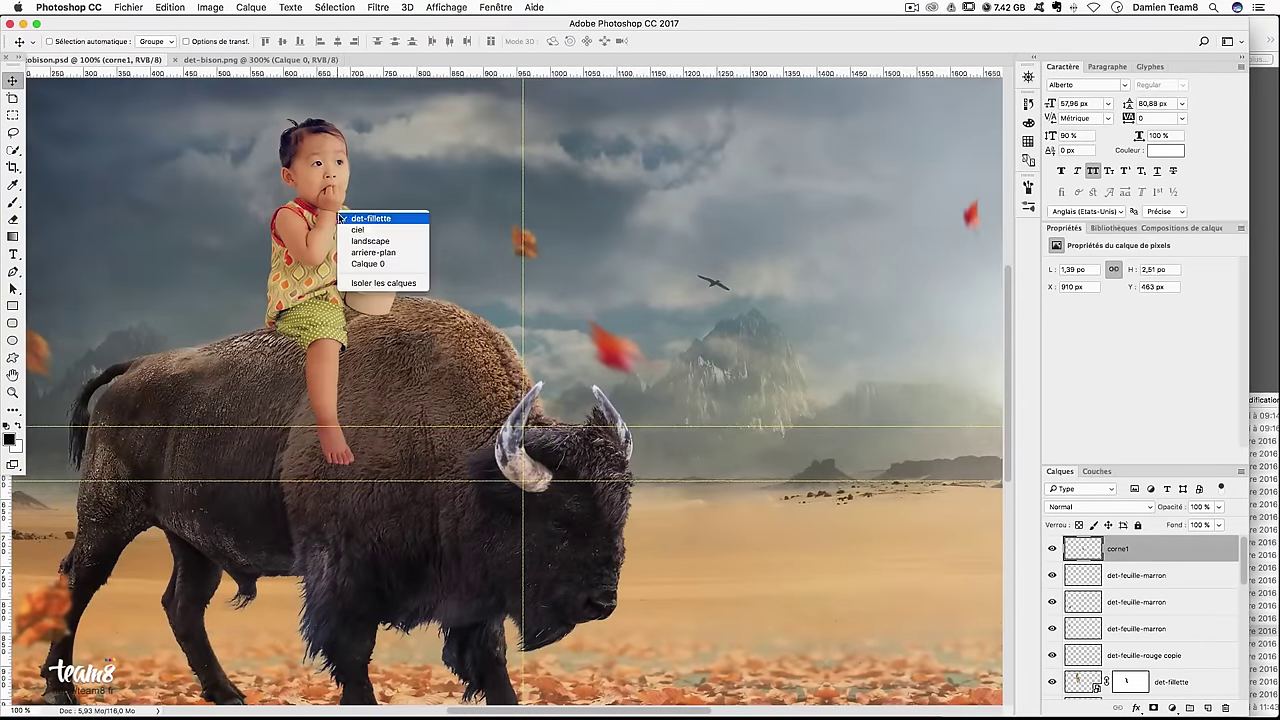
click(375, 219)
key(ctrl+t)
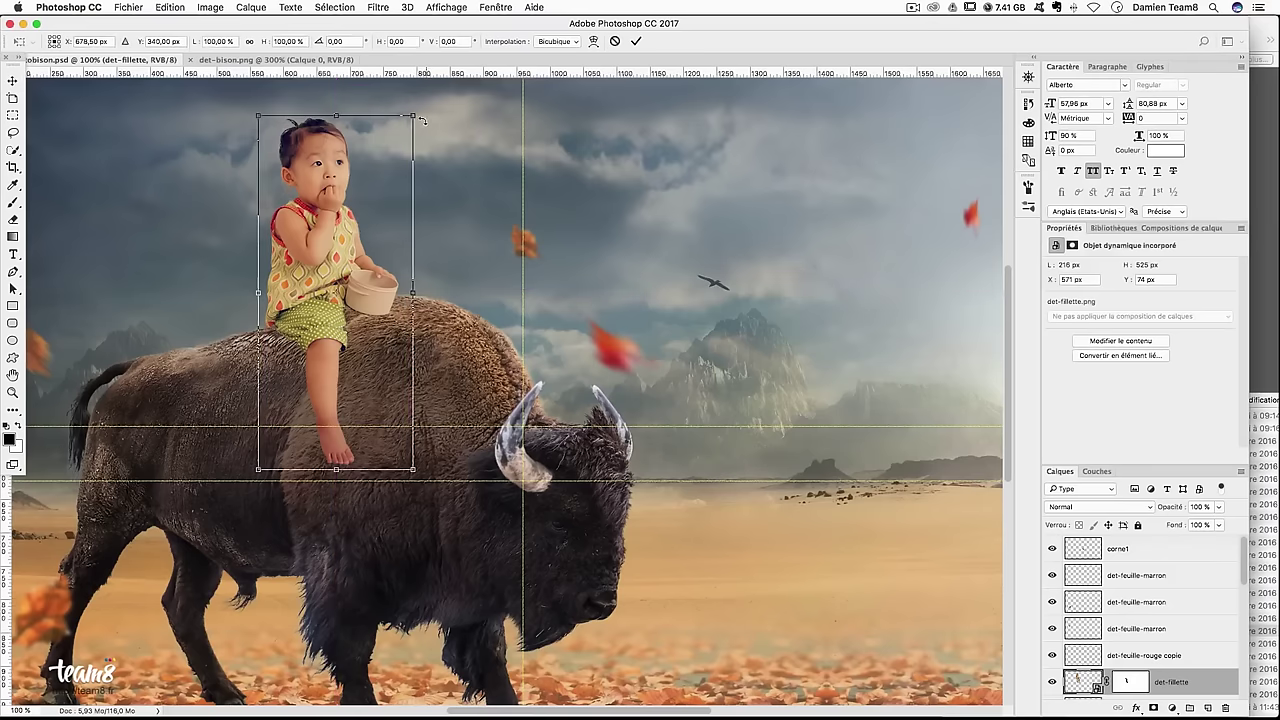
drag(410, 114, 398, 128)
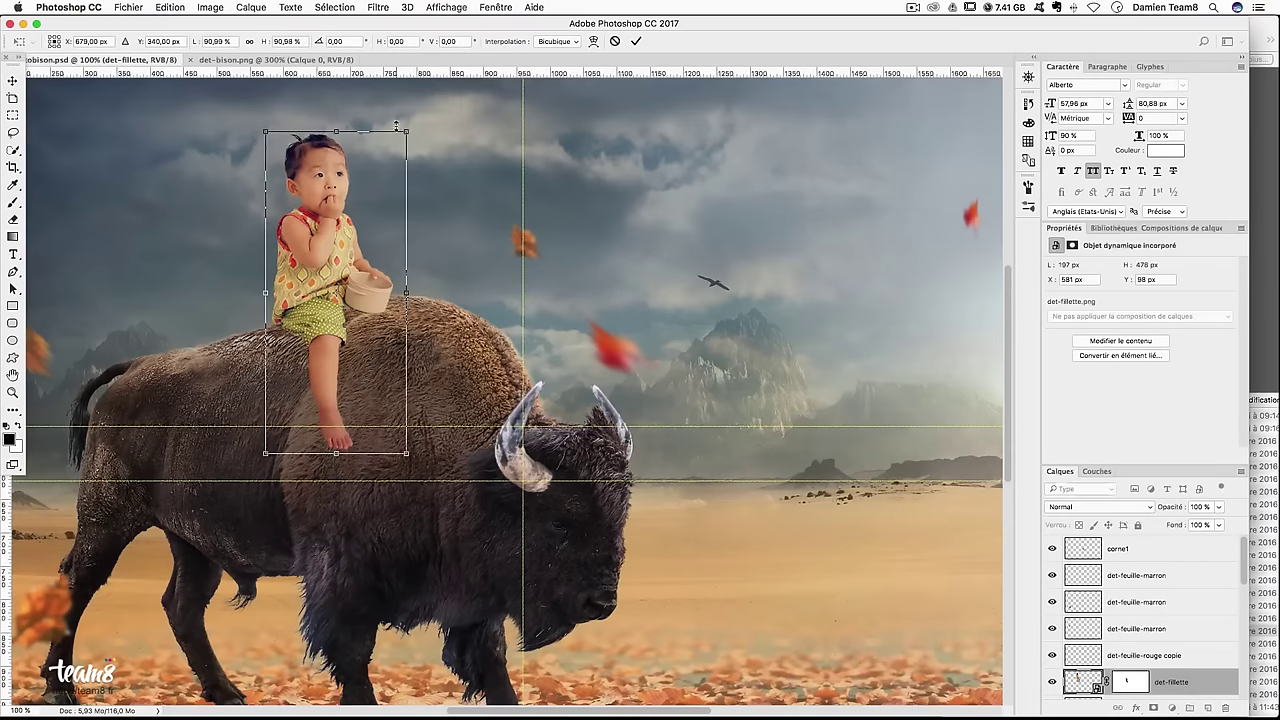
key(ctrl+minus)
key(ctrl+minus)
drag(431, 194, 427, 198)
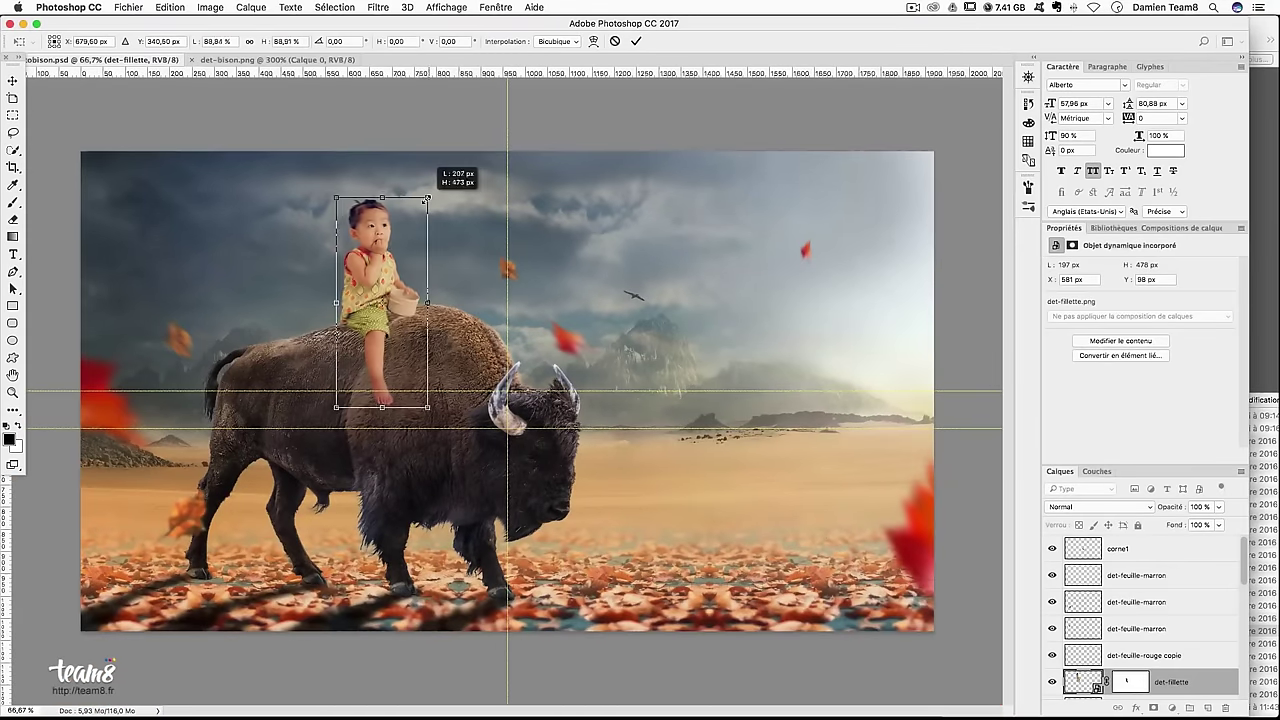
key(Return)
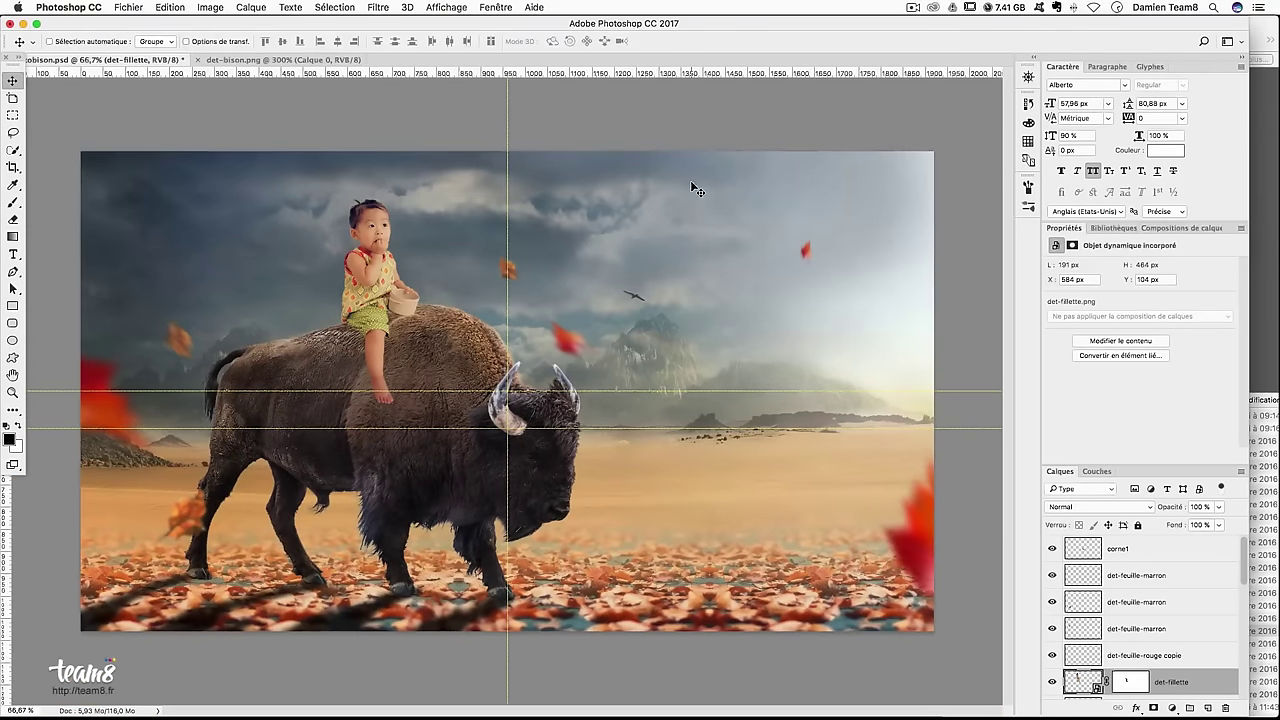
Nudge the girl down and one pixel left so she sits on the bison's back
key(ctrl+plus)
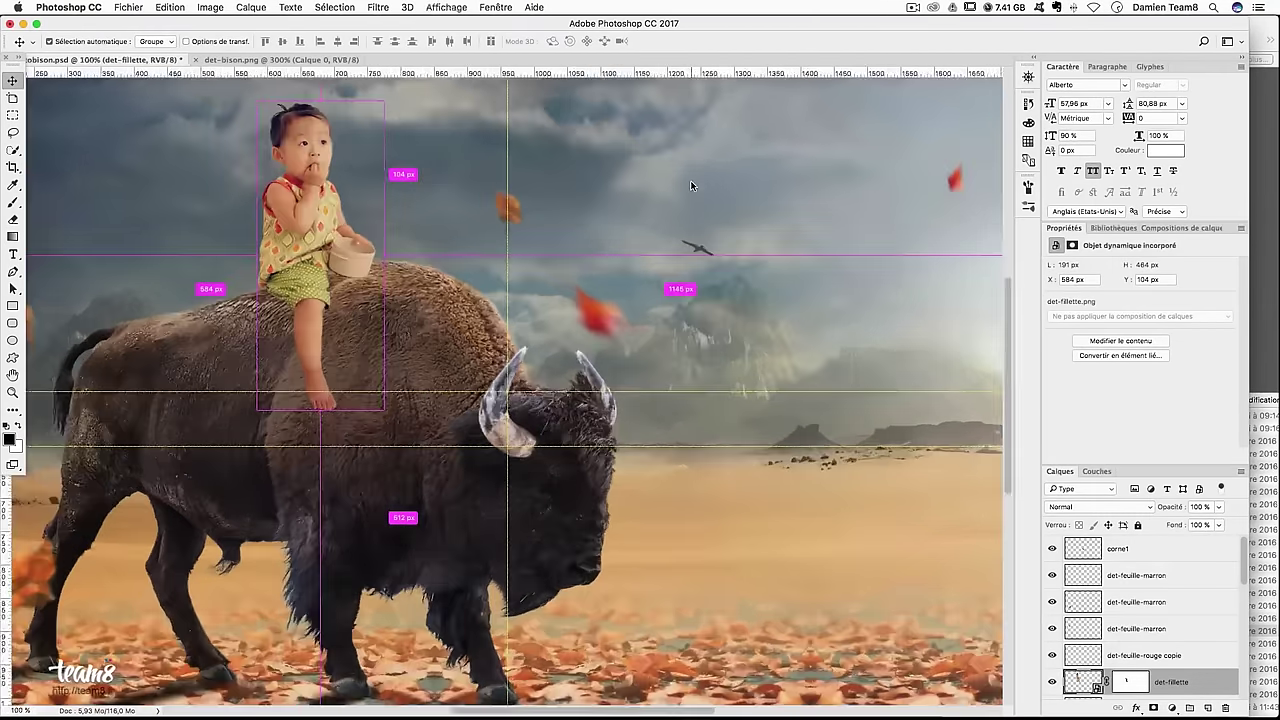
key(ctrl+plus)
drag(633, 262, 673, 278)
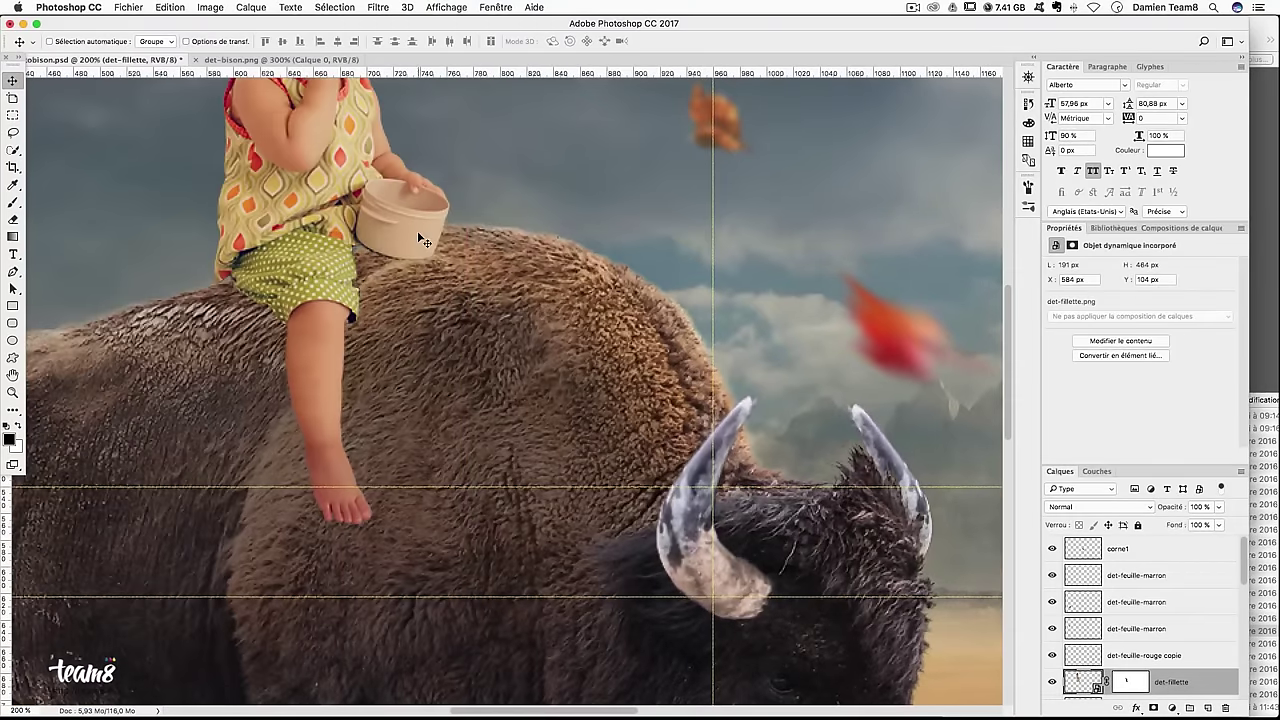
key(Down)
key(Down)
key(Down)
key(Down)
key(Down)
key(Left)
Zoom out and back in to check the girl's placement on the bison
key(ctrl+minus)
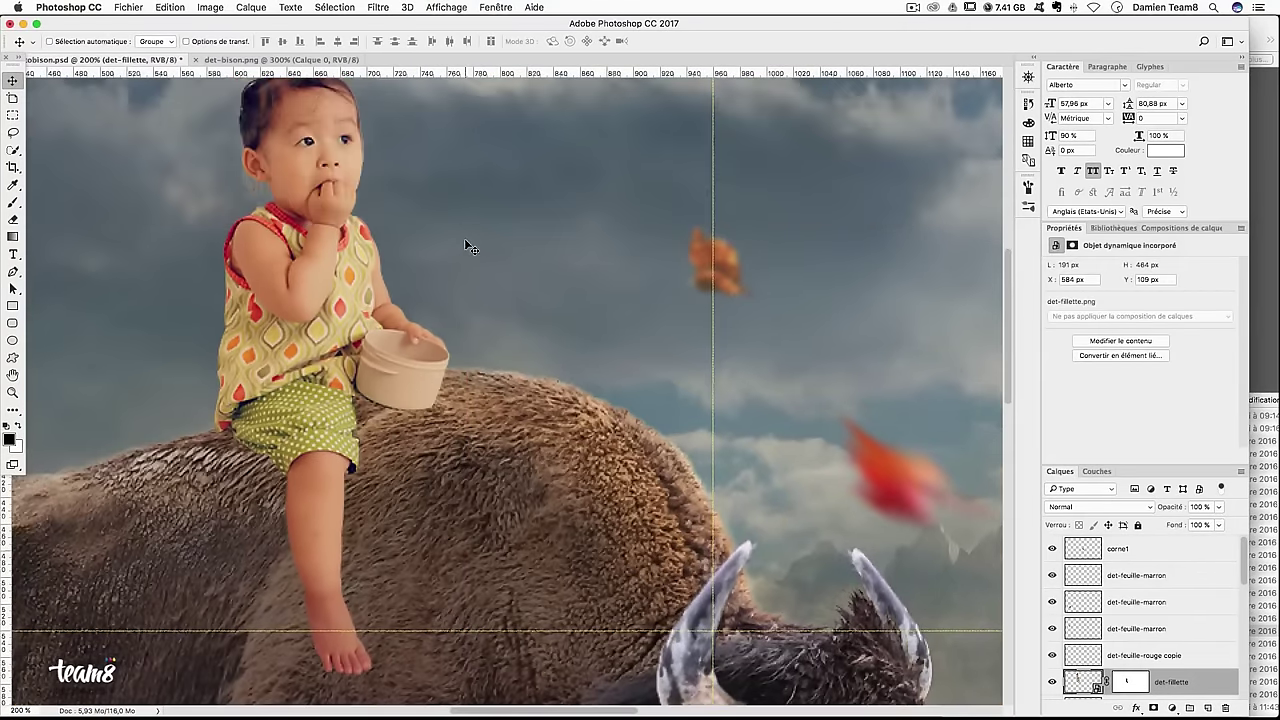
key(ctrl+minus)
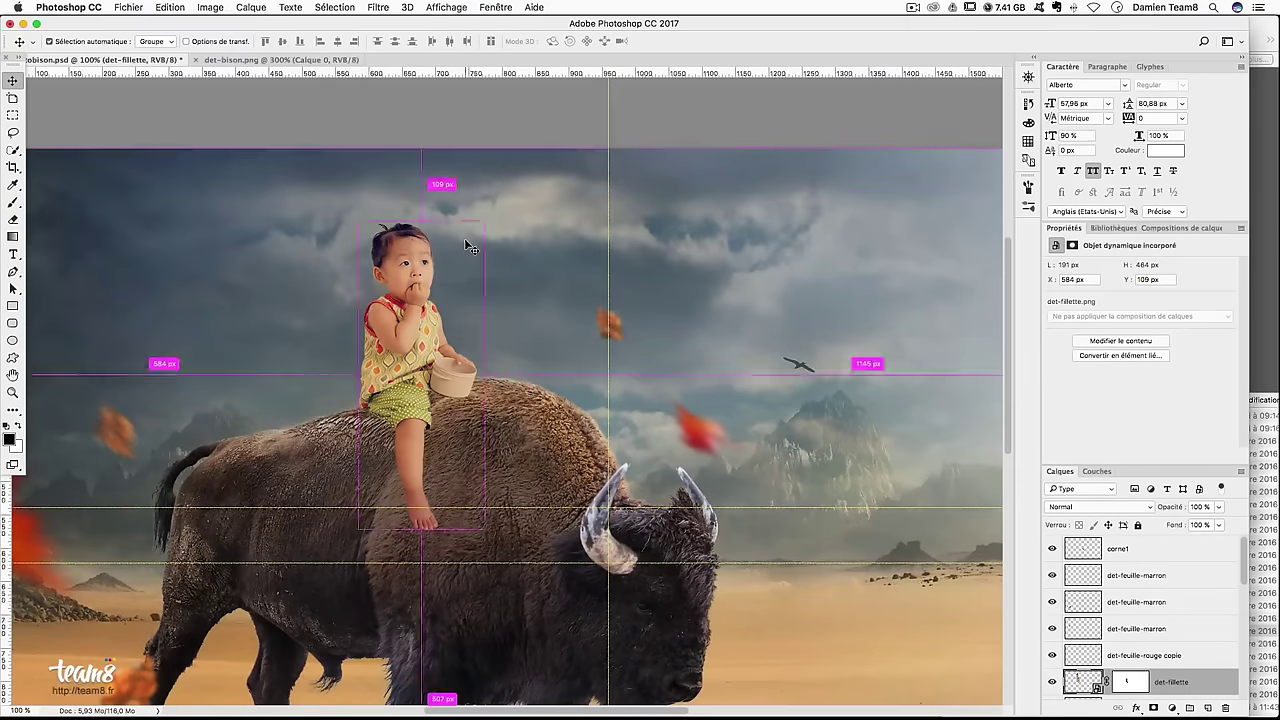
key(ctrl+minus)
key(ctrl+minus)
key(ctrl+plus)
key(ctrl+plus)
key(ctrl+minus)
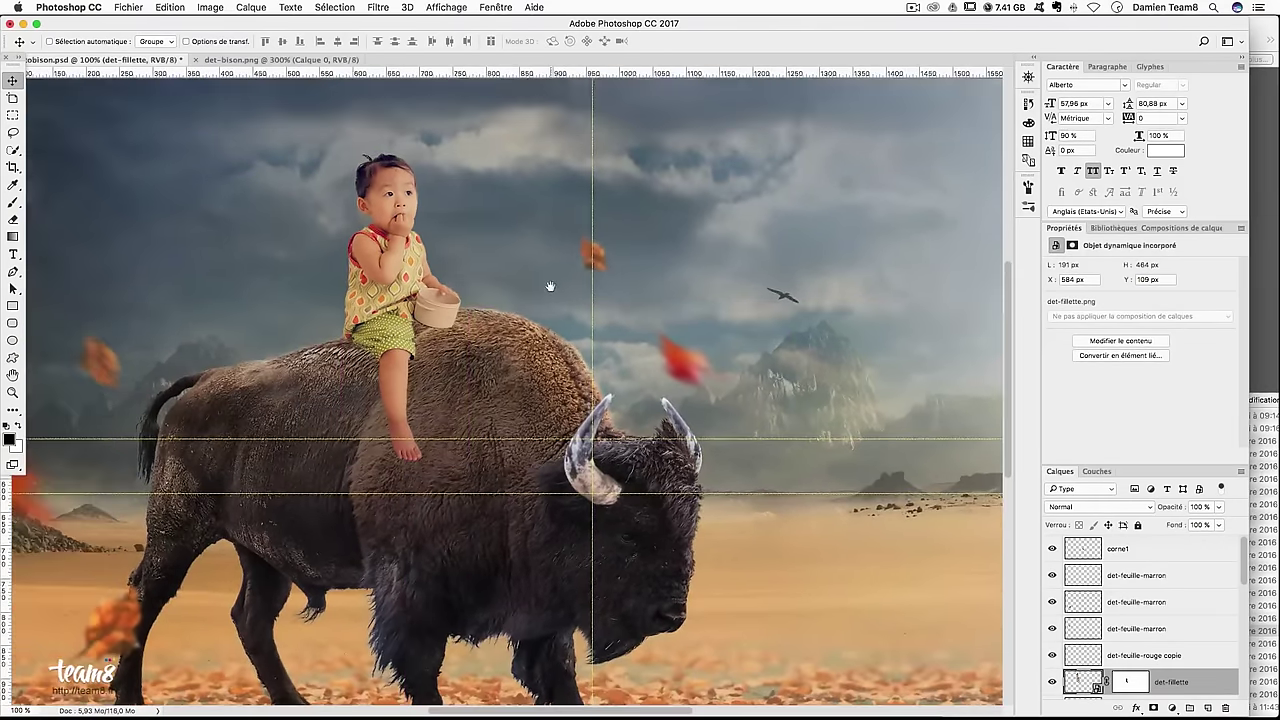
key(ctrl+backslash)
key(ctrl+plus)
key(ctrl+plus)
key(b)
key(ctrl+minus)
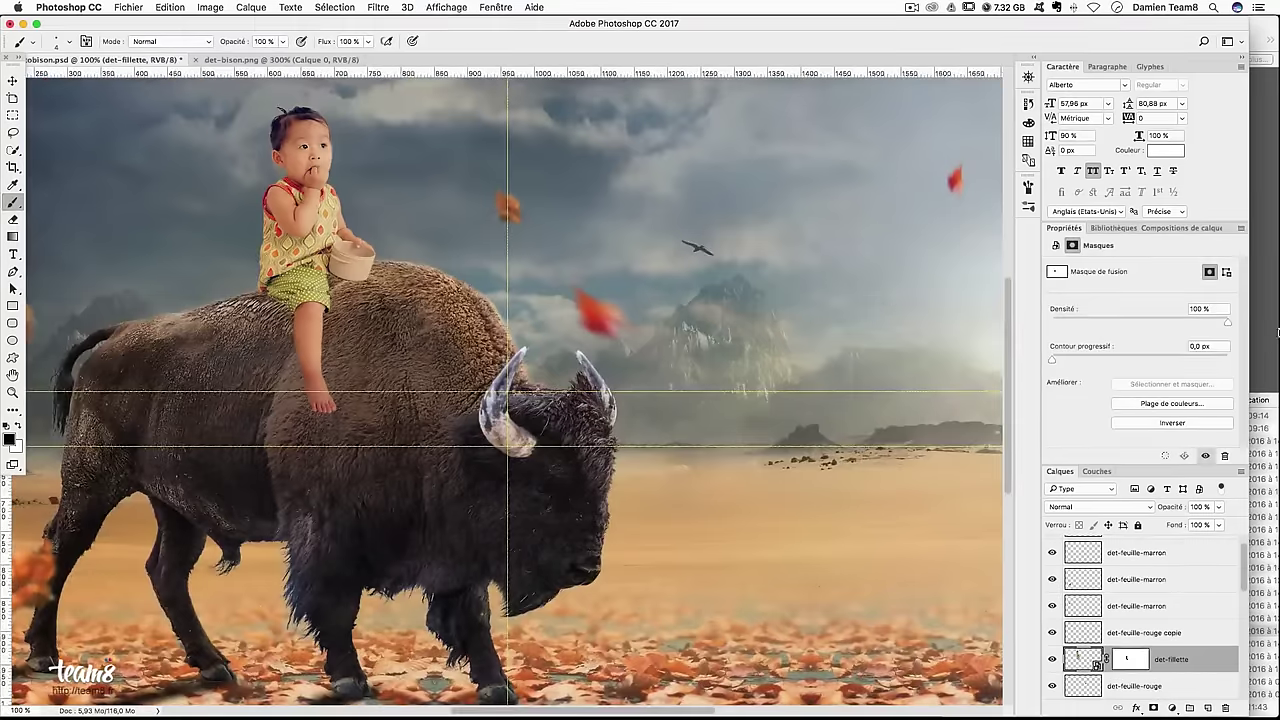
Drag det-chapeau.png from the source folder onto the canvas
click(1275, 397)
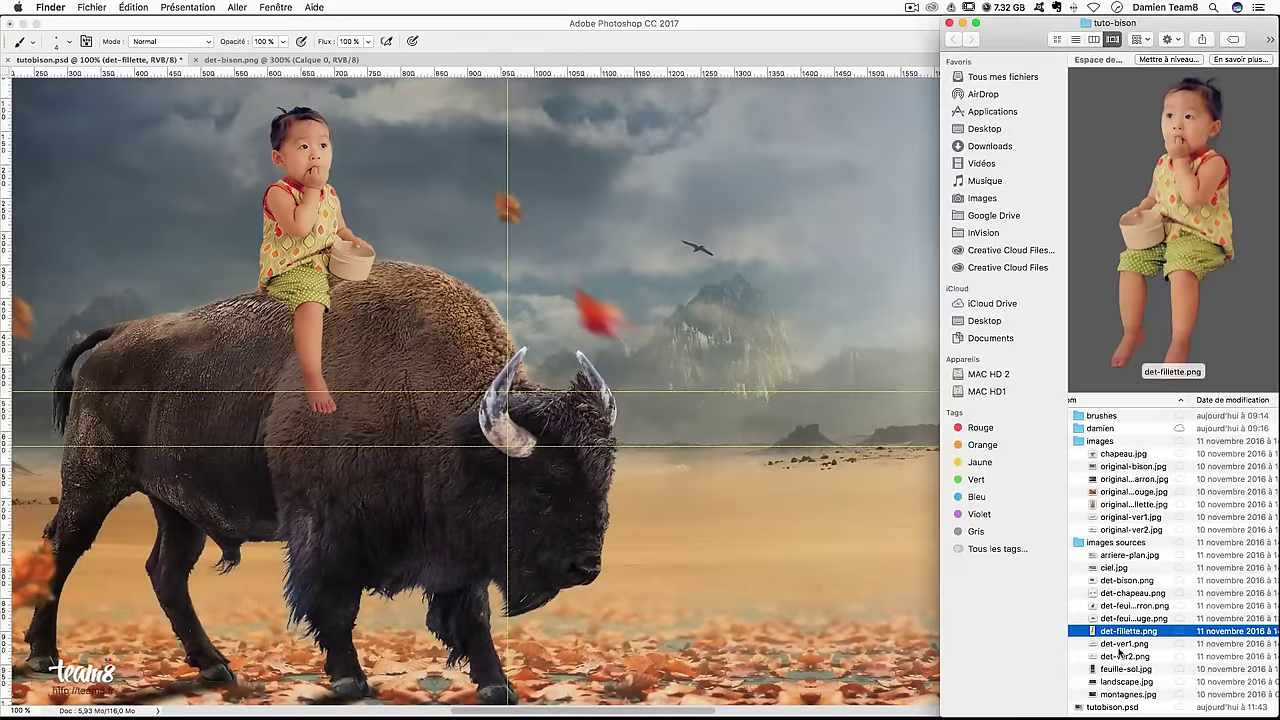
click(1122, 619)
click(1142, 606)
click(1138, 596)
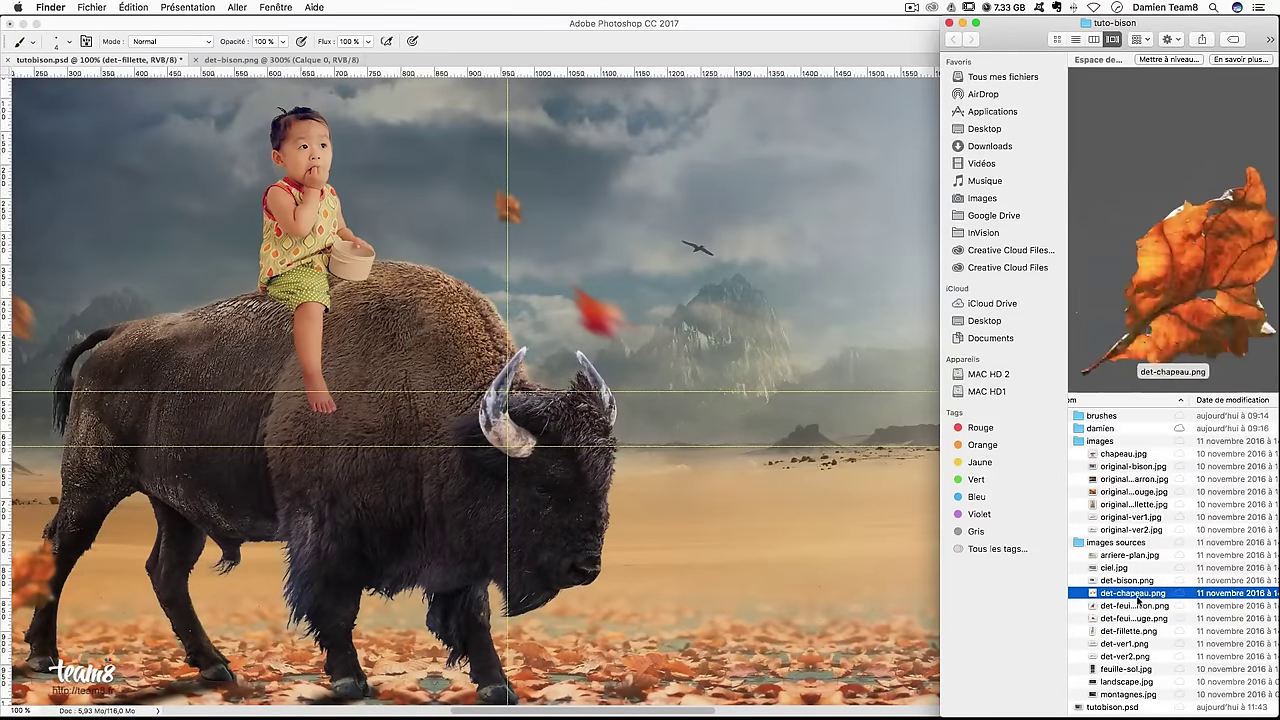
drag(1138, 594, 274, 135)
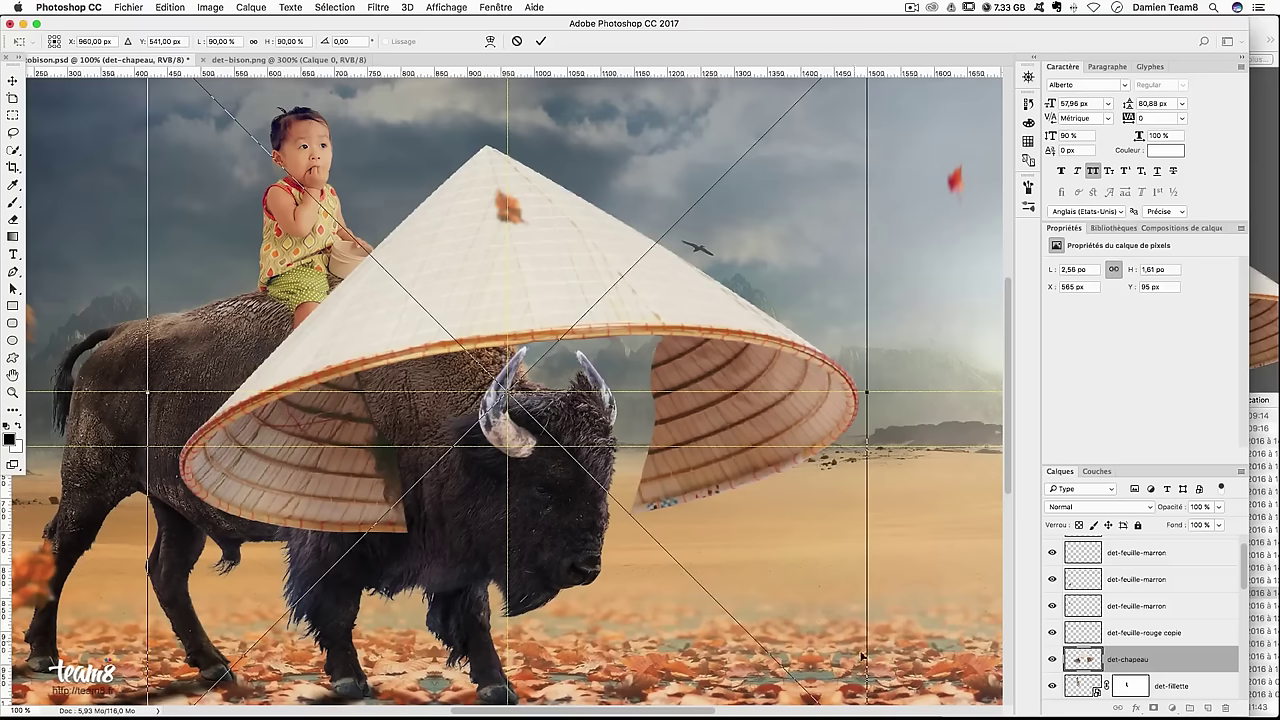
Shrink the conical hat to roughly 17% and move it onto the girl's head
scroll(595, 286, up, 5)
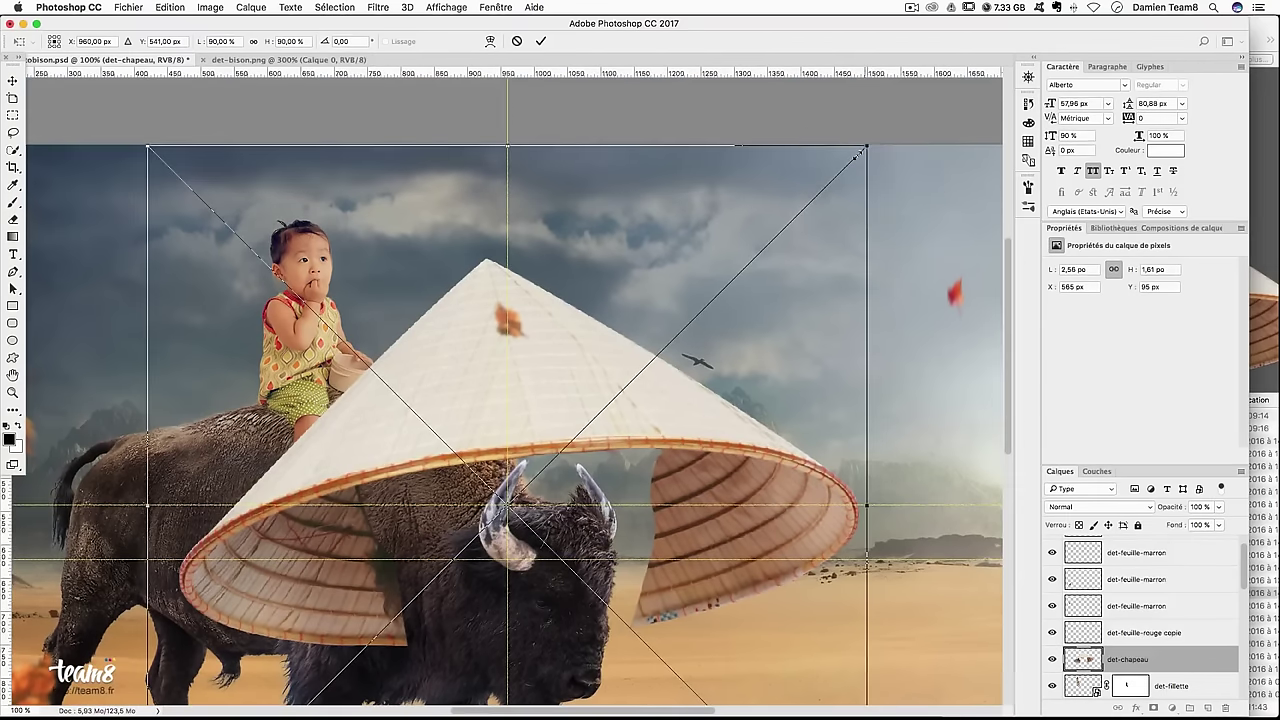
drag(858, 153, 497, 360)
drag(450, 400, 301, 245)
mouse_move(357, 191)
mouse_down()
mouse_move(378, 170)
mouse_move(374, 180)
mouse_up()
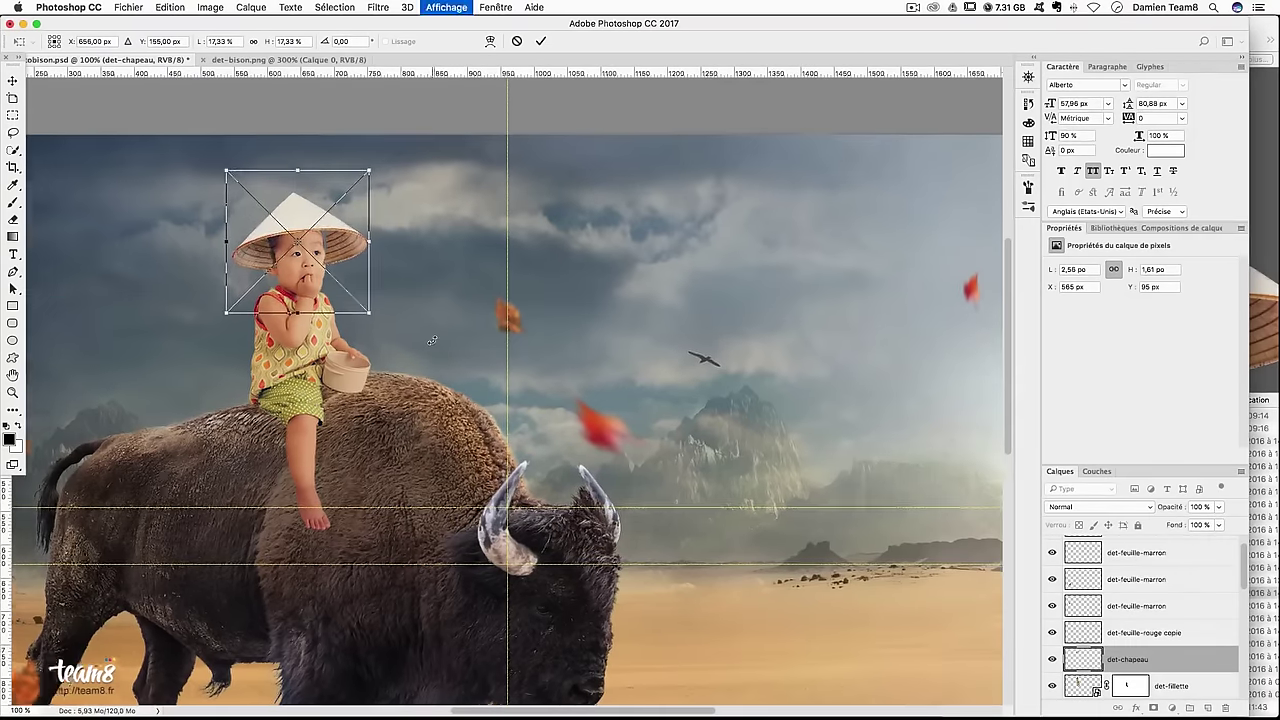
scroll(432, 348, up, 2)
scroll(280, 132, up, 3)
mouse_move(278, 126)
mouse_down()
mouse_move(263, 154)
mouse_move(271, 145)
mouse_up()
scroll(310, 190, up, 3)
drag(283, 220, 282, 201)
Tilt the hat about -3.7° and fine-tune its size and position with nudges
drag(475, 575, 483, 569)
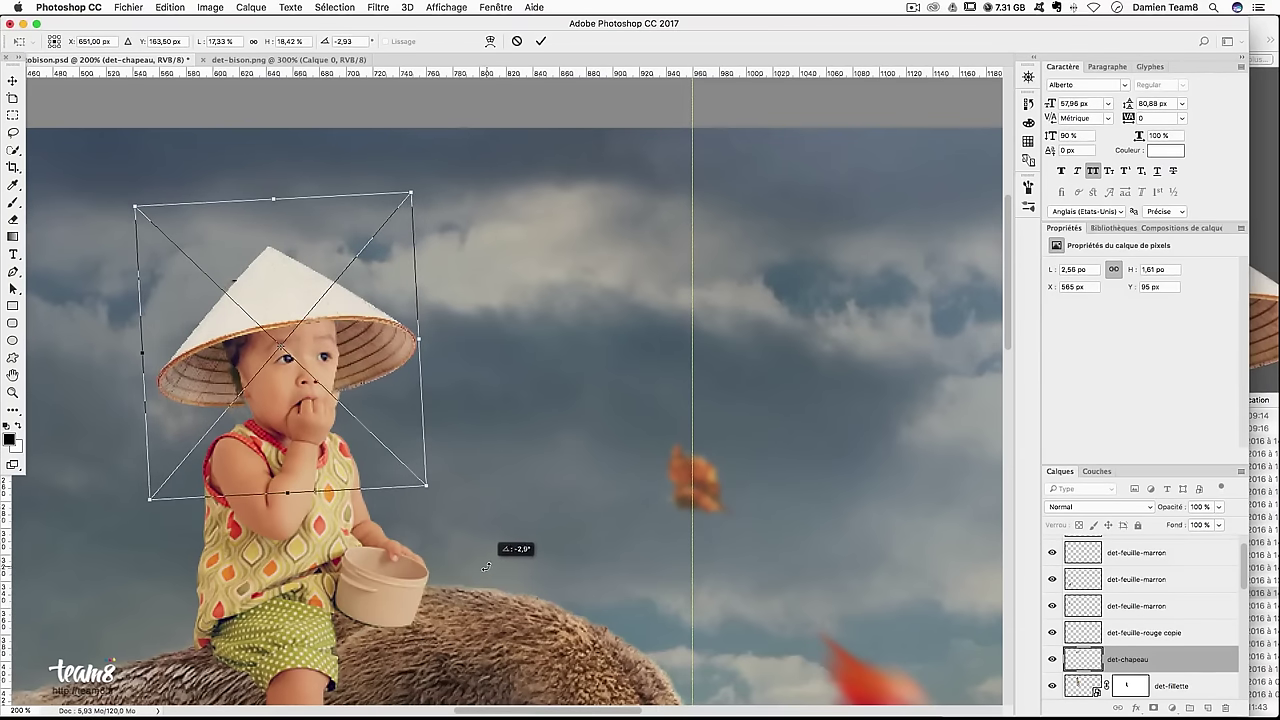
drag(300, 340, 300, 356)
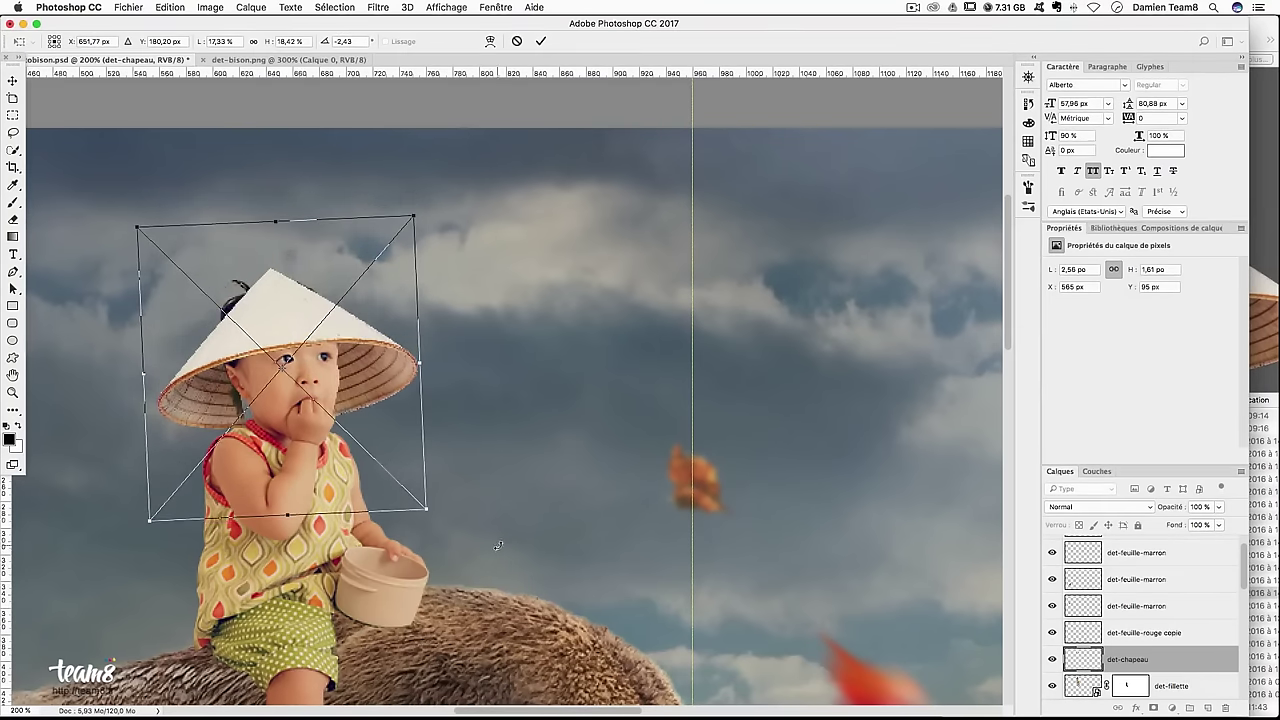
drag(502, 546, 495, 536)
drag(300, 284, 298, 271)
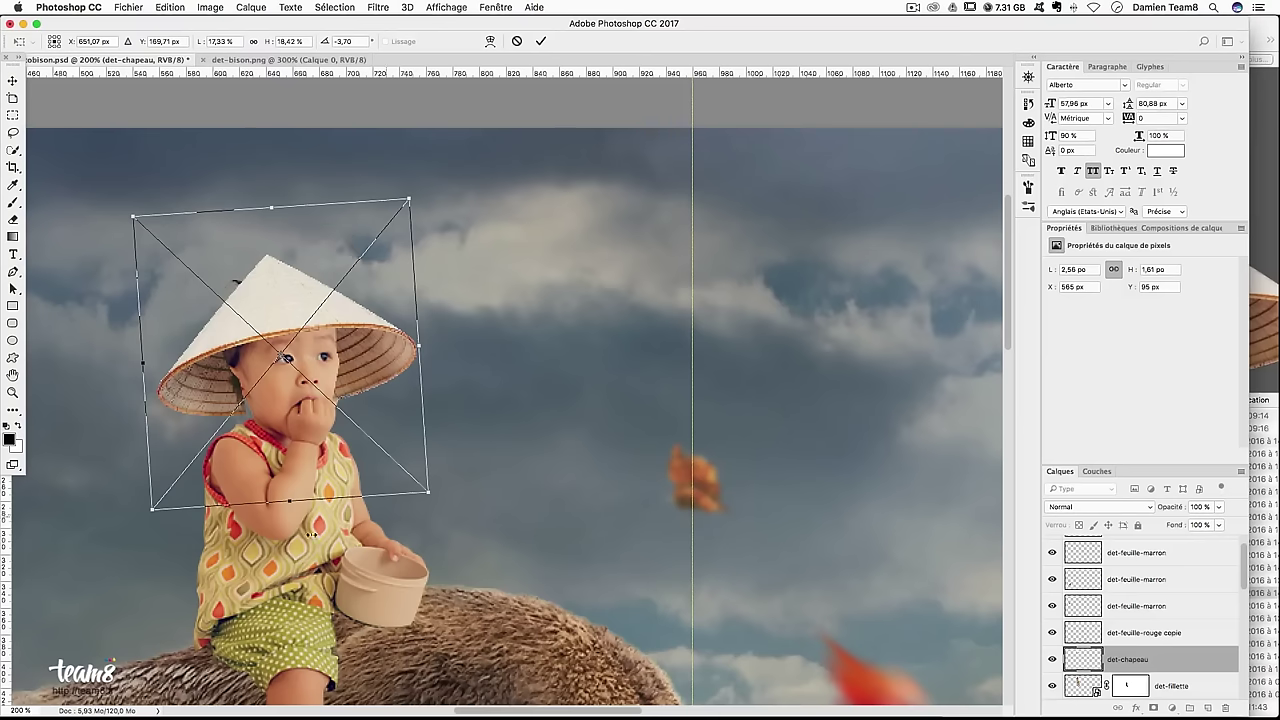
drag(152, 507, 156, 503)
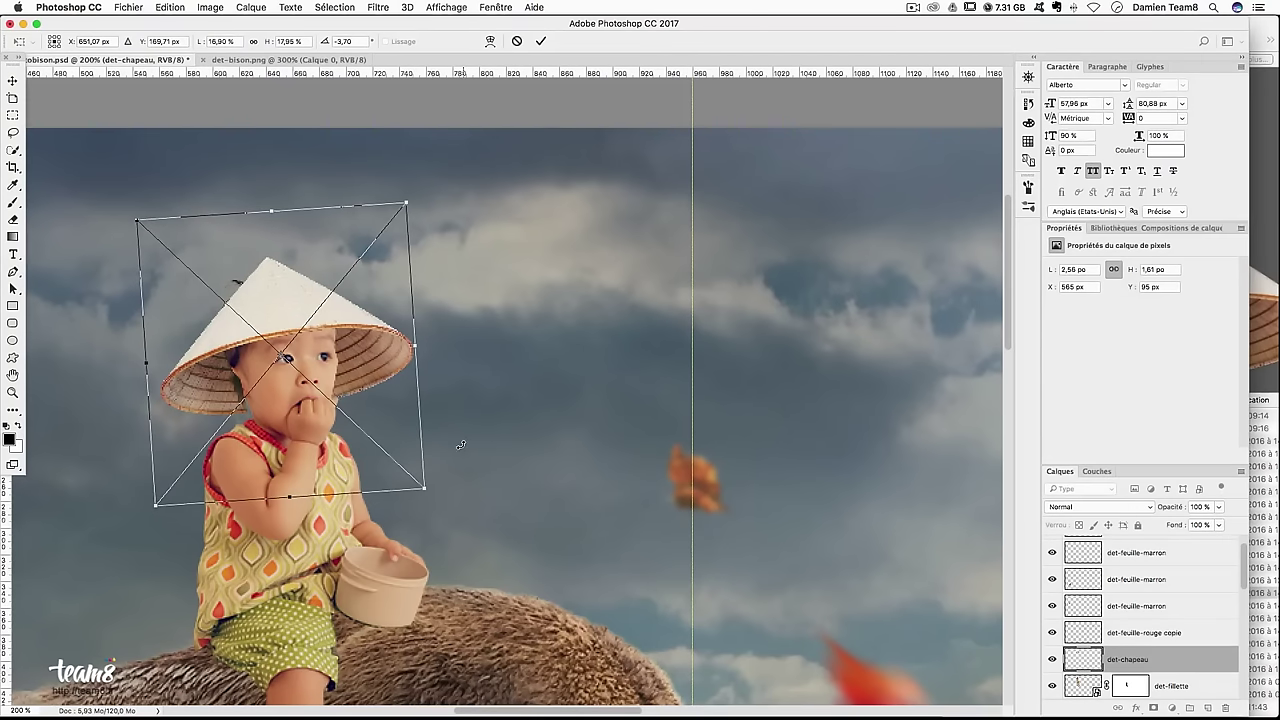
key(Right)
key(Up)
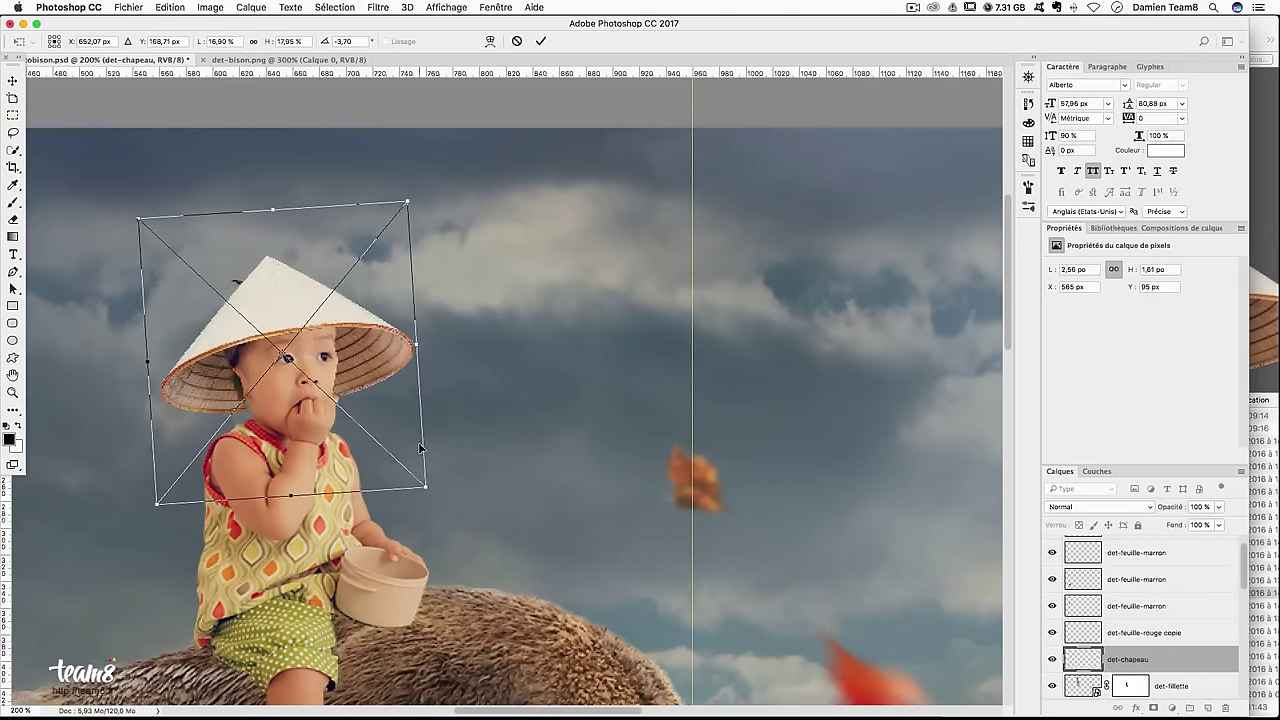
drag(158, 506, 162, 500)
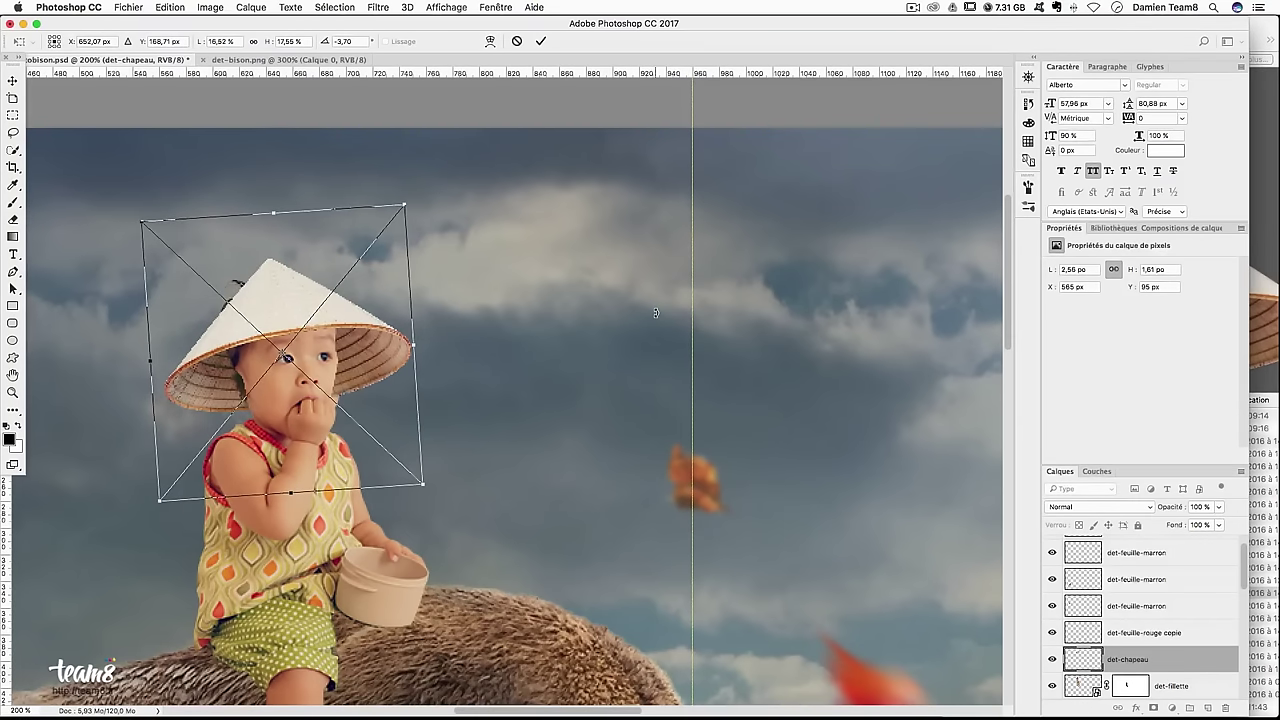
key(Down)
key(Down)
key(Down)
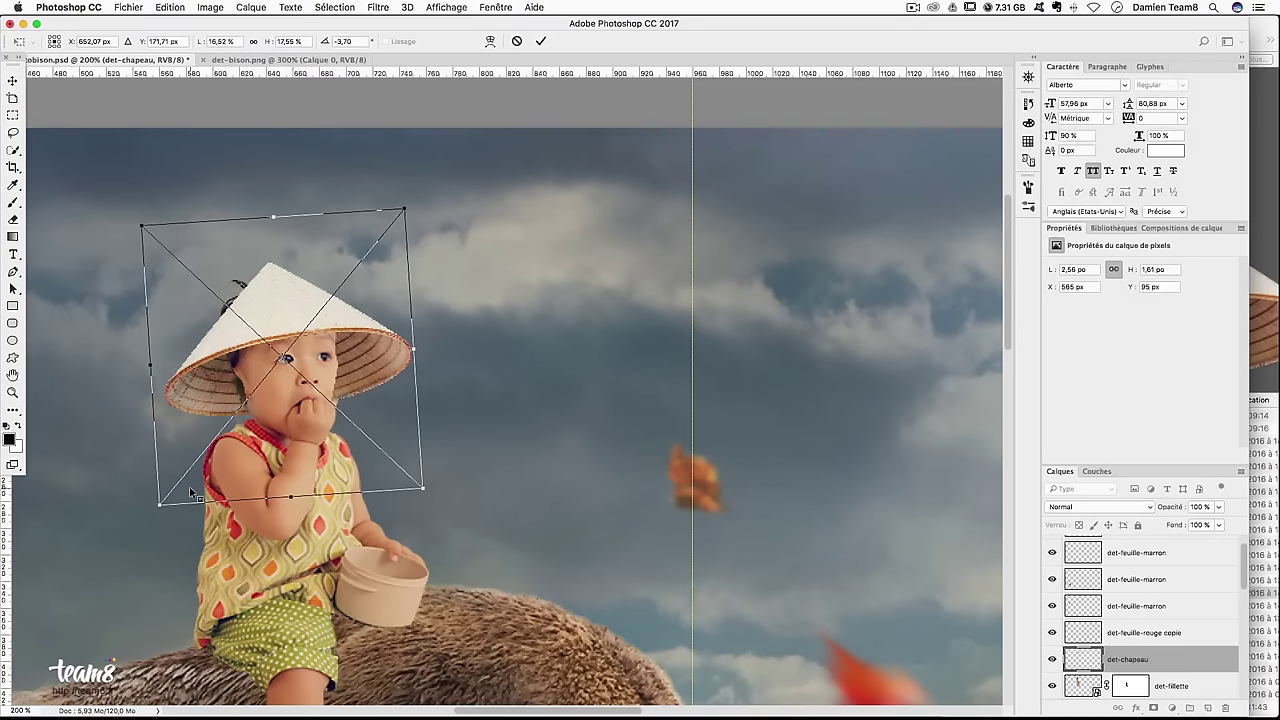
Warp the hat's shape to fit her head and commit the transform
right_click(311, 325)
click(340, 428)
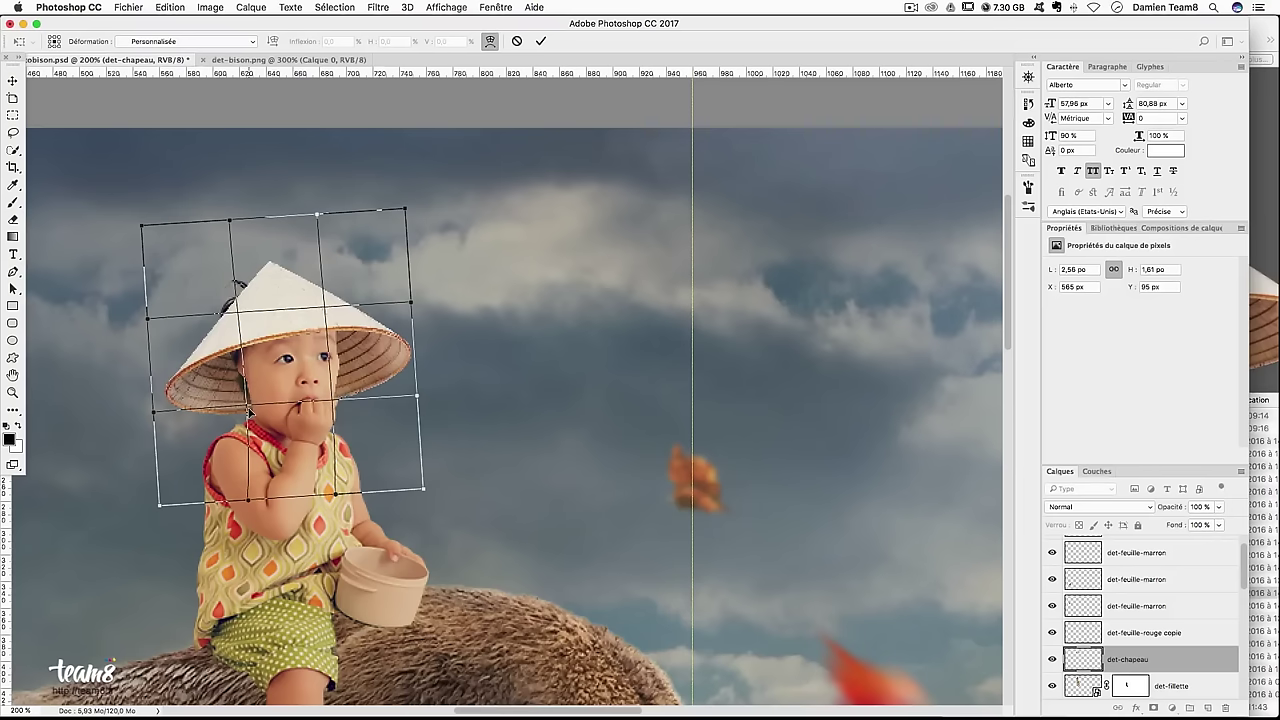
key(Return)
Rasterize the det-chapeau hat layer and add a layer mask to it
key(b)
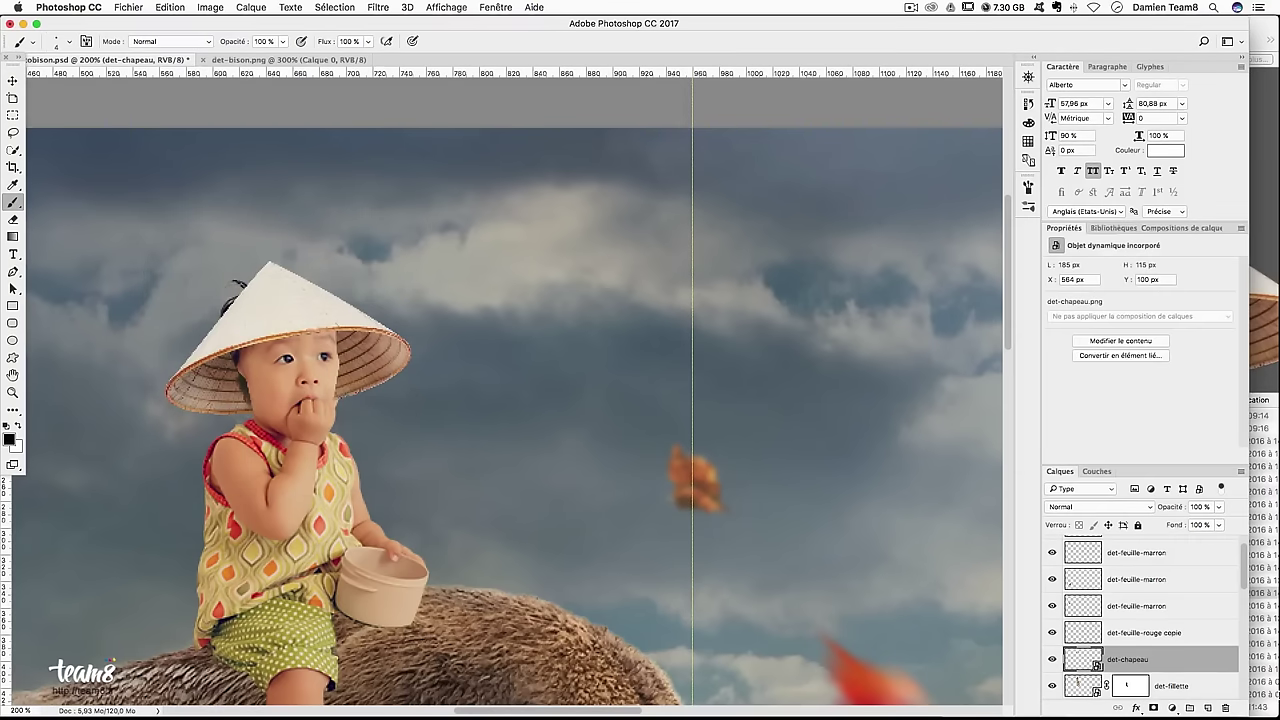
right_click(1144, 670)
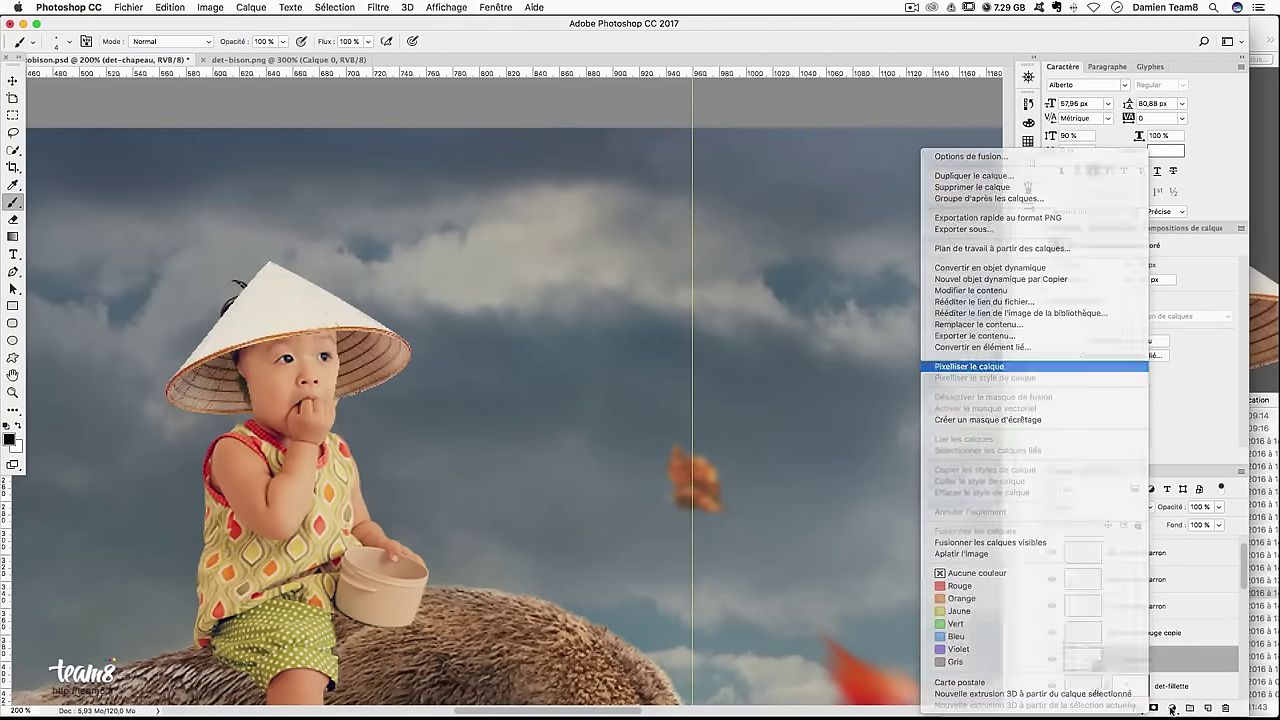
click(1040, 366)
click(1153, 708)
Paint black on the hat mask to hide the brim over the ear and hair
scroll(443, 283, up, 2)
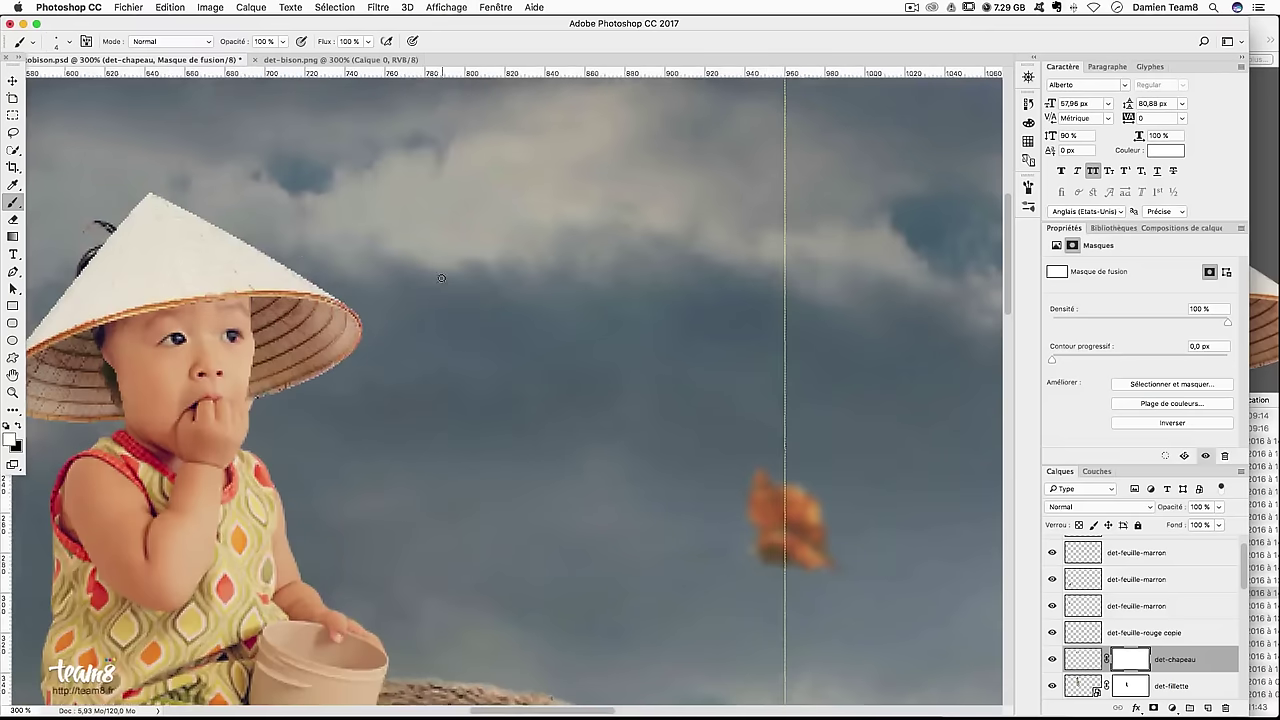
scroll(560, 272, up, 1)
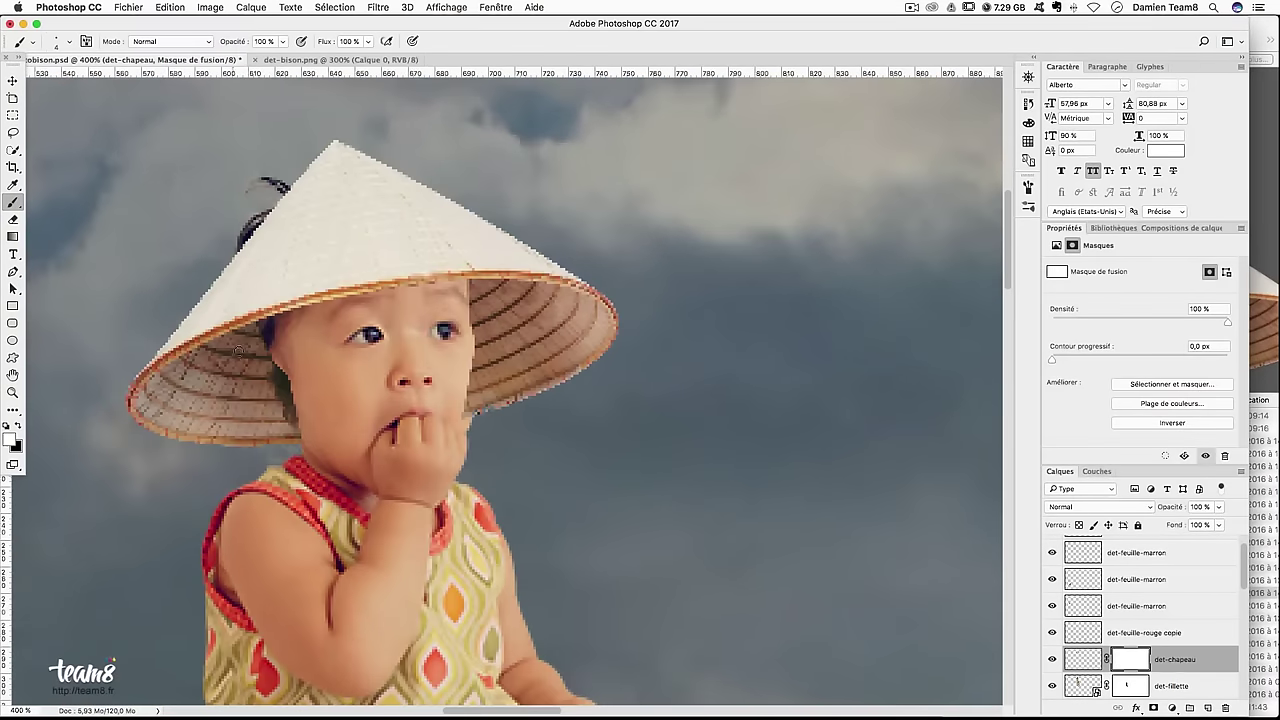
drag(388, 350, 410, 350)
key(x)
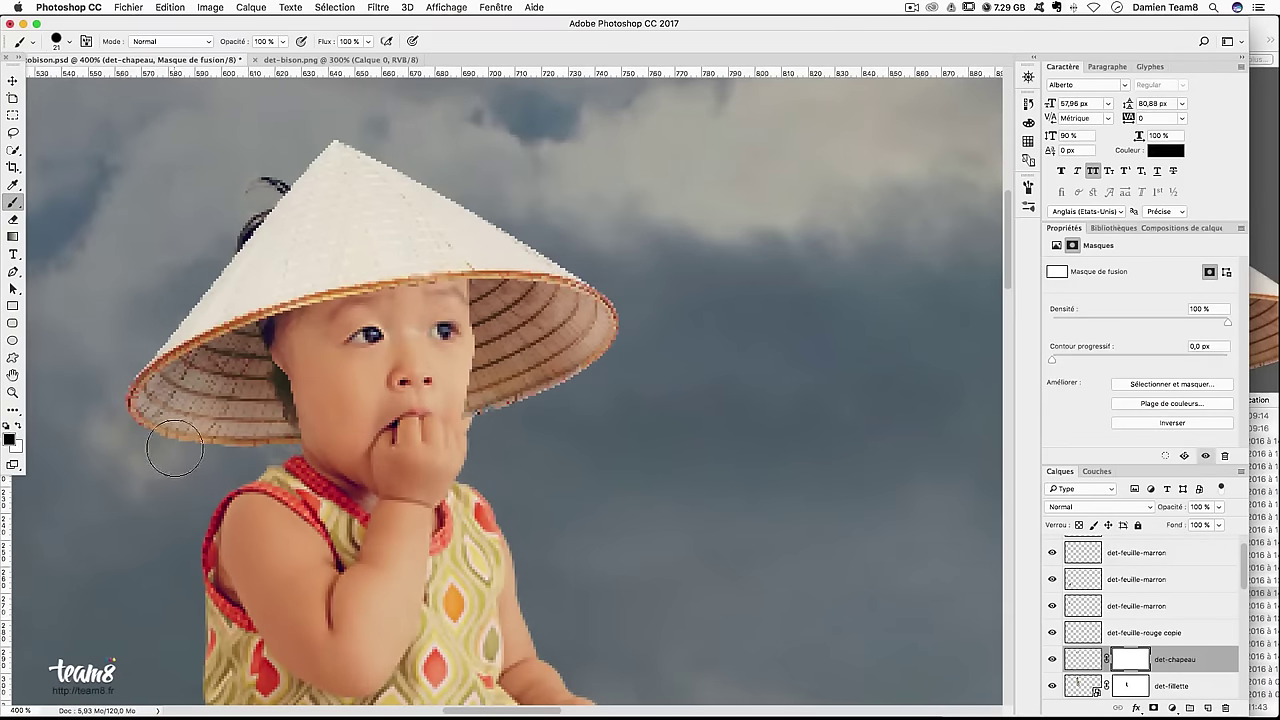
mouse_move(286, 331)
mouse_down()
mouse_move(285, 370)
mouse_move(314, 424)
mouse_up()
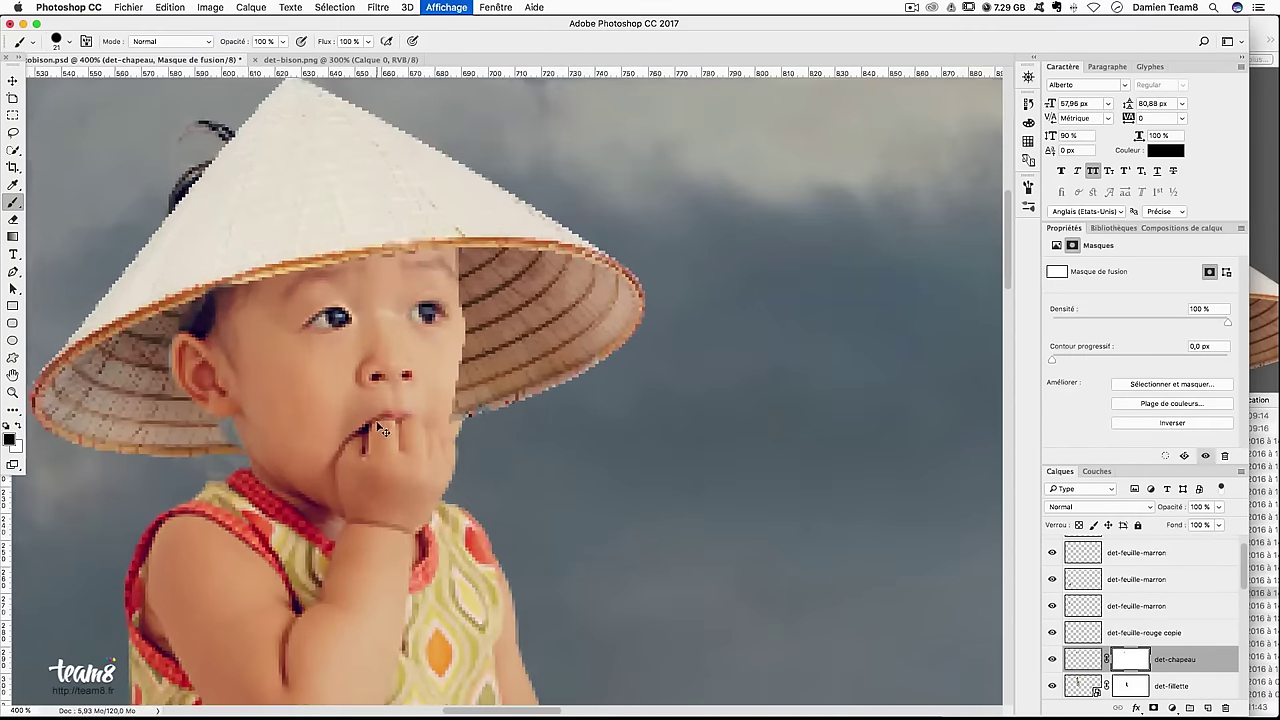
key(ctrl+plus)
ctrl+alt+click(325, 357)
drag(325, 357, 300, 357)
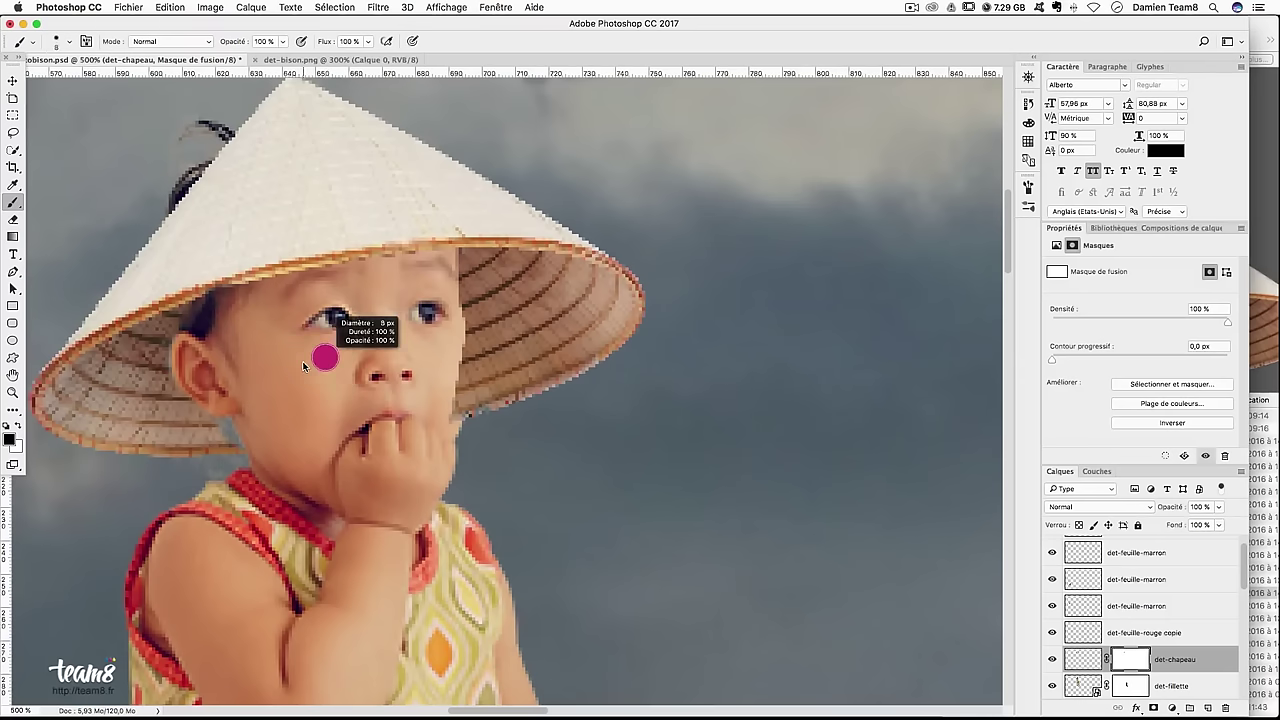
click(177, 315)
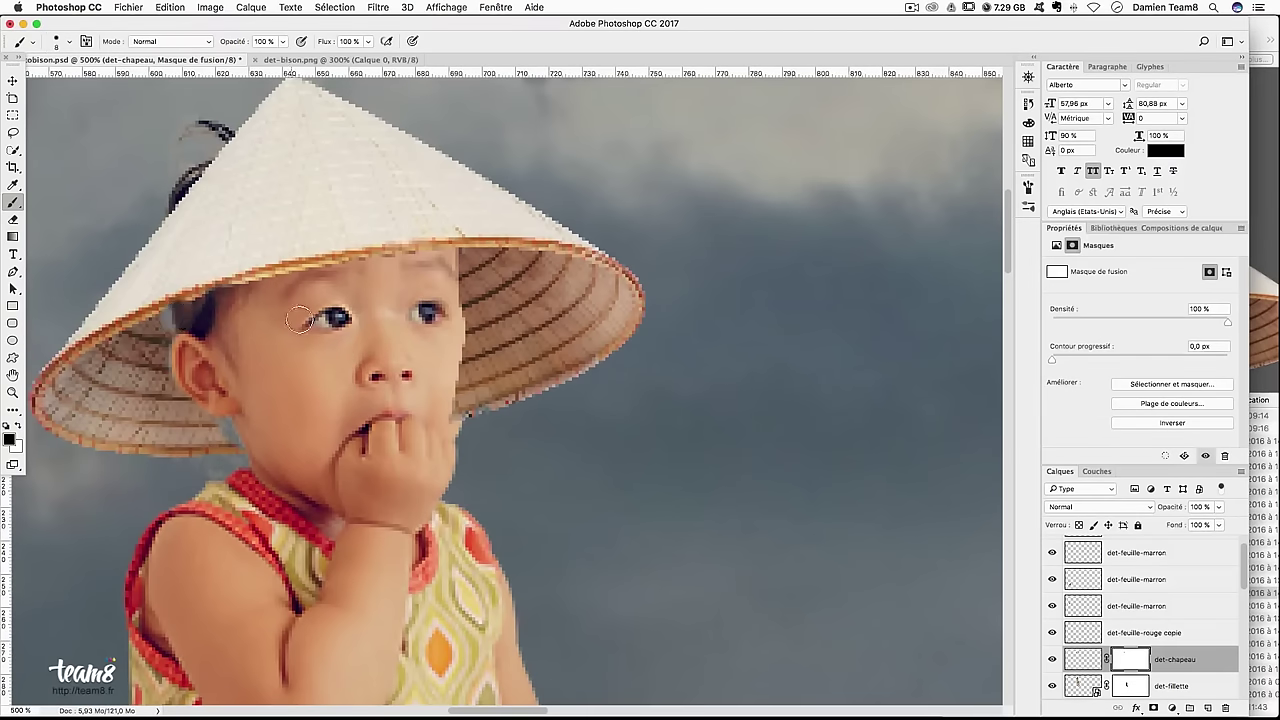
drag(190, 388, 193, 393)
Refine the brim edge beside the ear and face, alternating white and black with a 4 px brush
key(x)
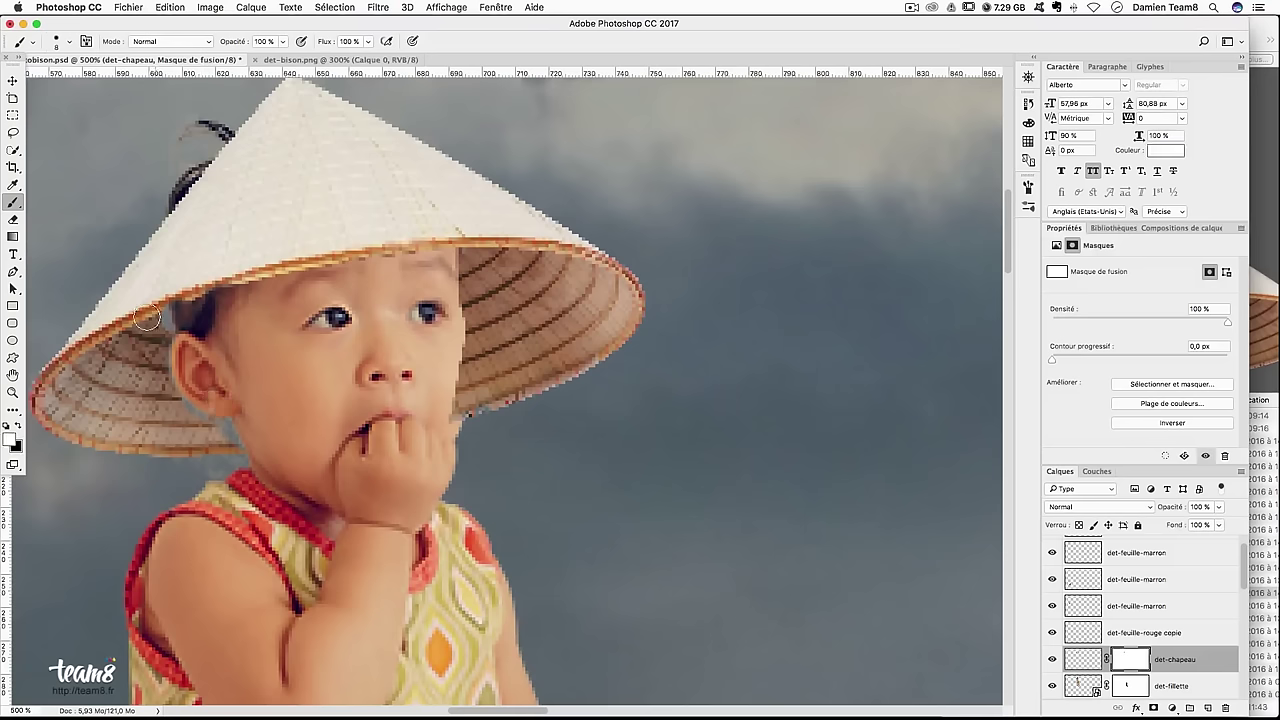
mouse_move(158, 333)
mouse_down()
mouse_move(157, 366)
mouse_move(220, 433)
mouse_move(160, 398)
mouse_move(240, 444)
mouse_up()
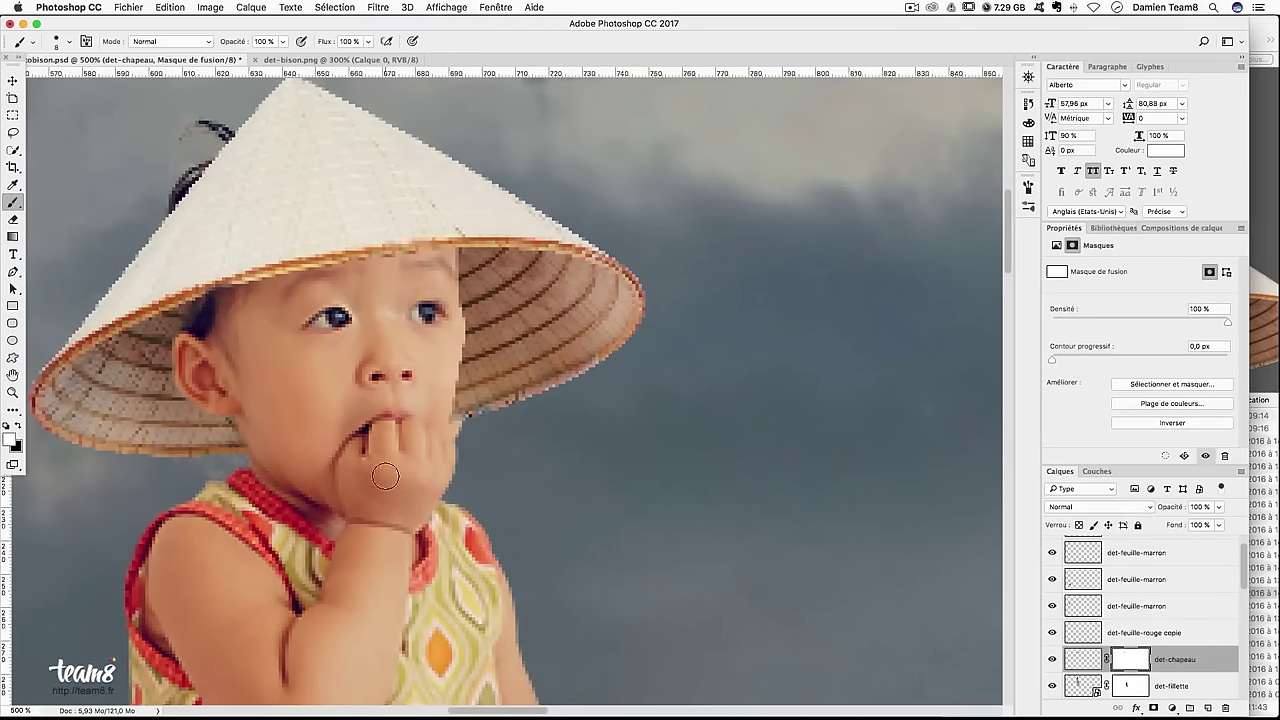
key(x)
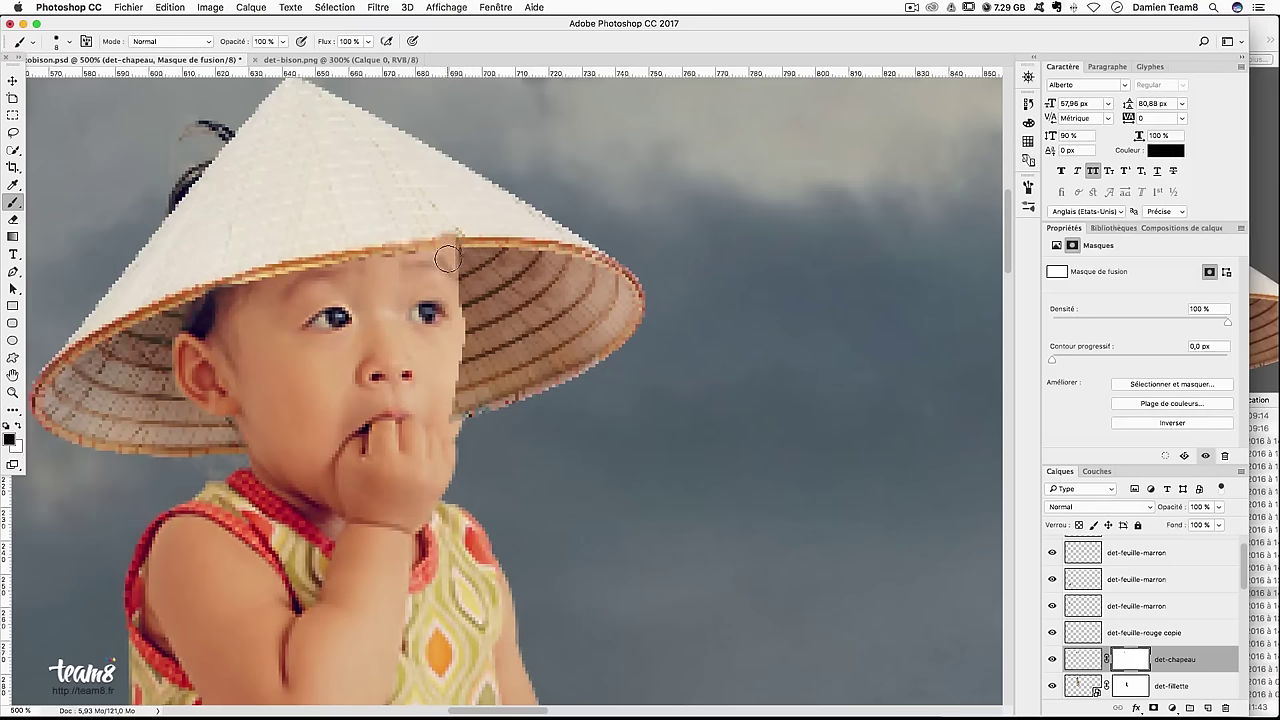
drag(455, 270, 465, 412)
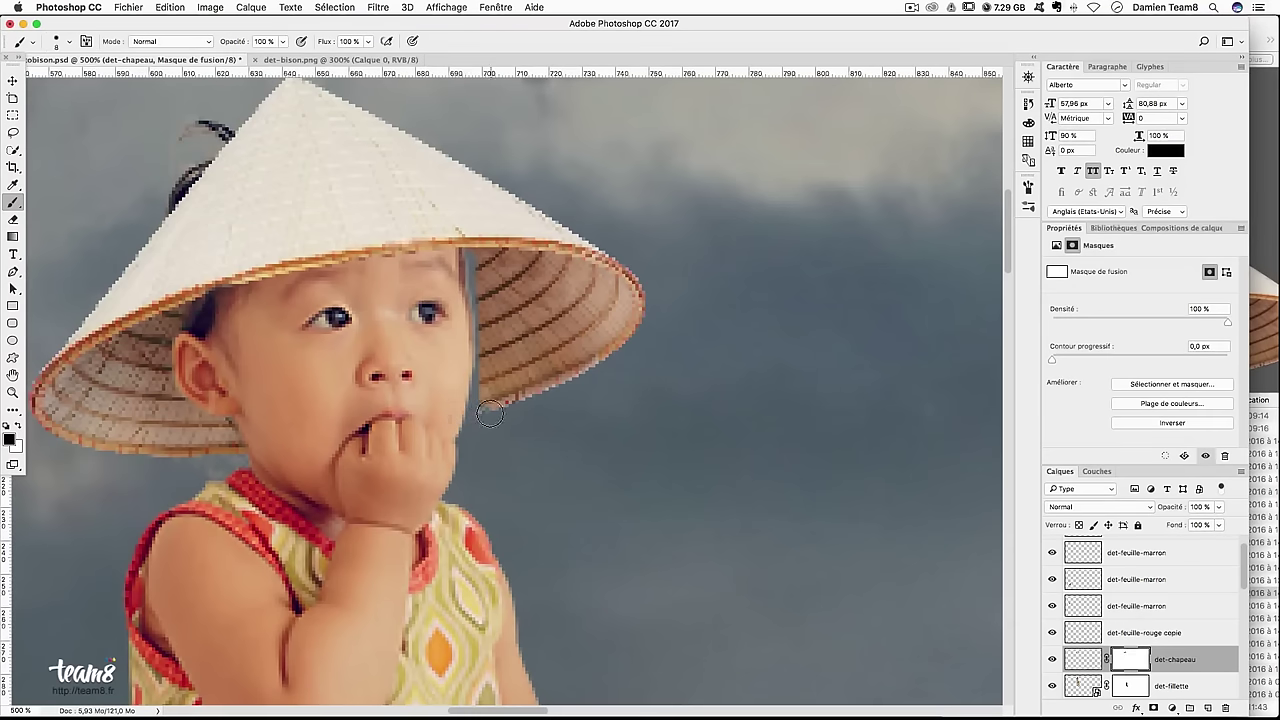
key(x)
drag(490, 408, 473, 413)
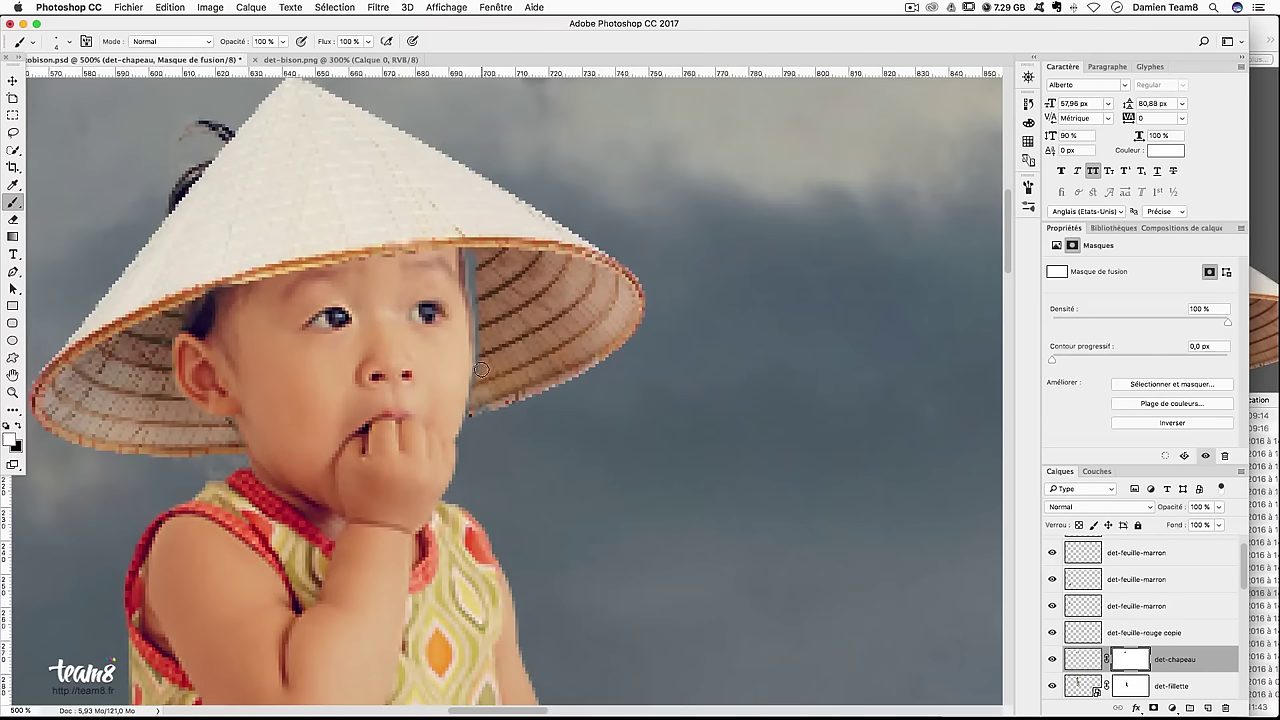
drag(478, 380, 480, 347)
key(super+d)
key(super+z)
key(super+z)
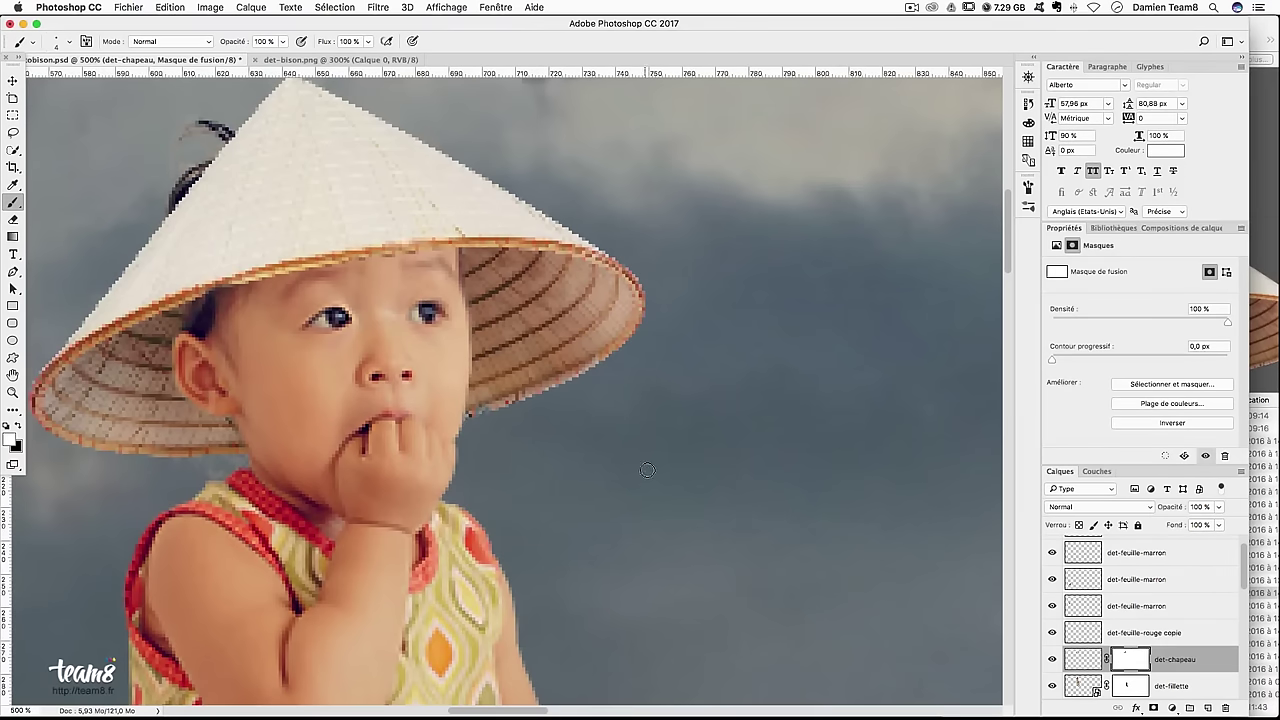
Zoom out to review the composite, then zoom to 400% on the child and hat
key(super+minus)
key(super+minus)
key(super+minus)
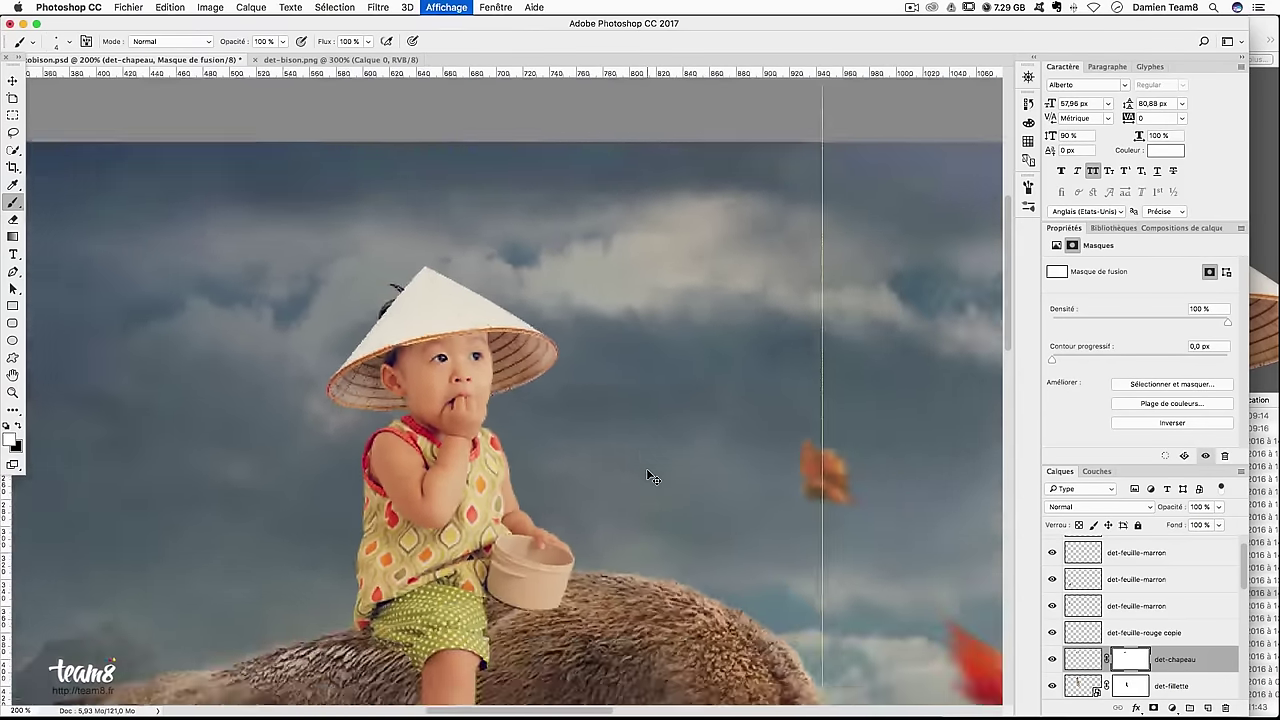
key(super+minus)
key(super+plus)
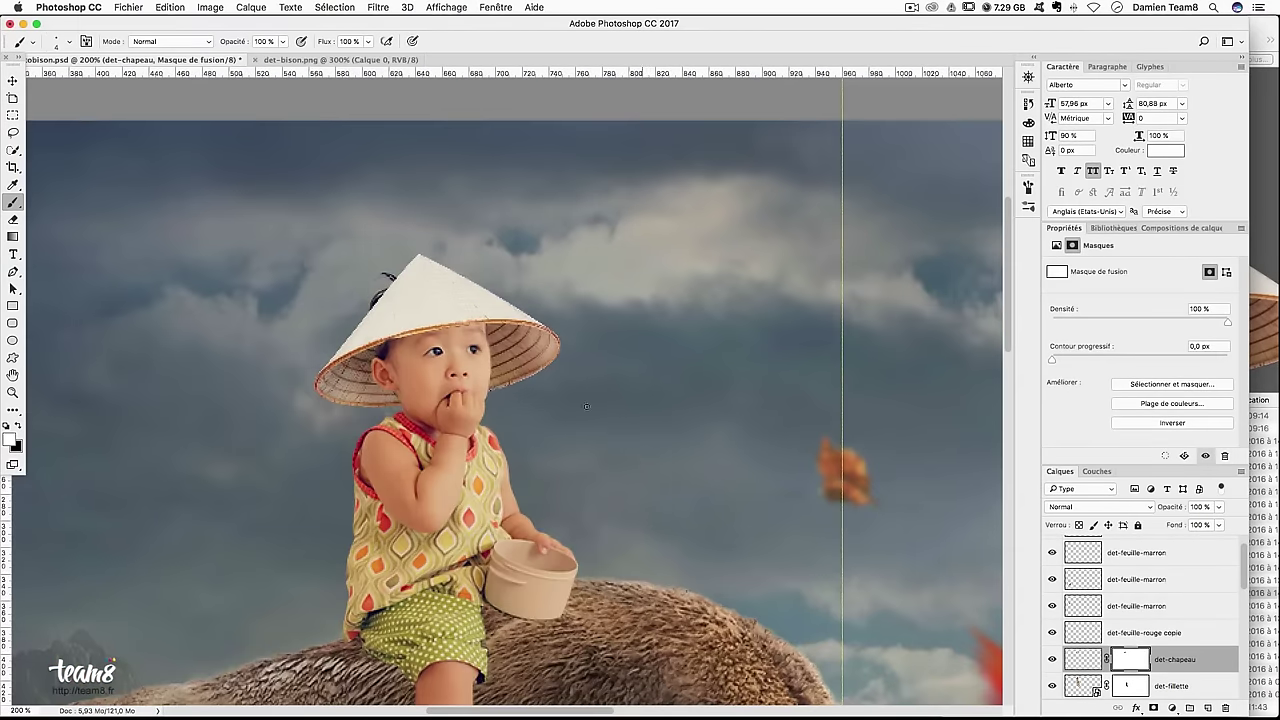
drag(583, 331, 559, 296)
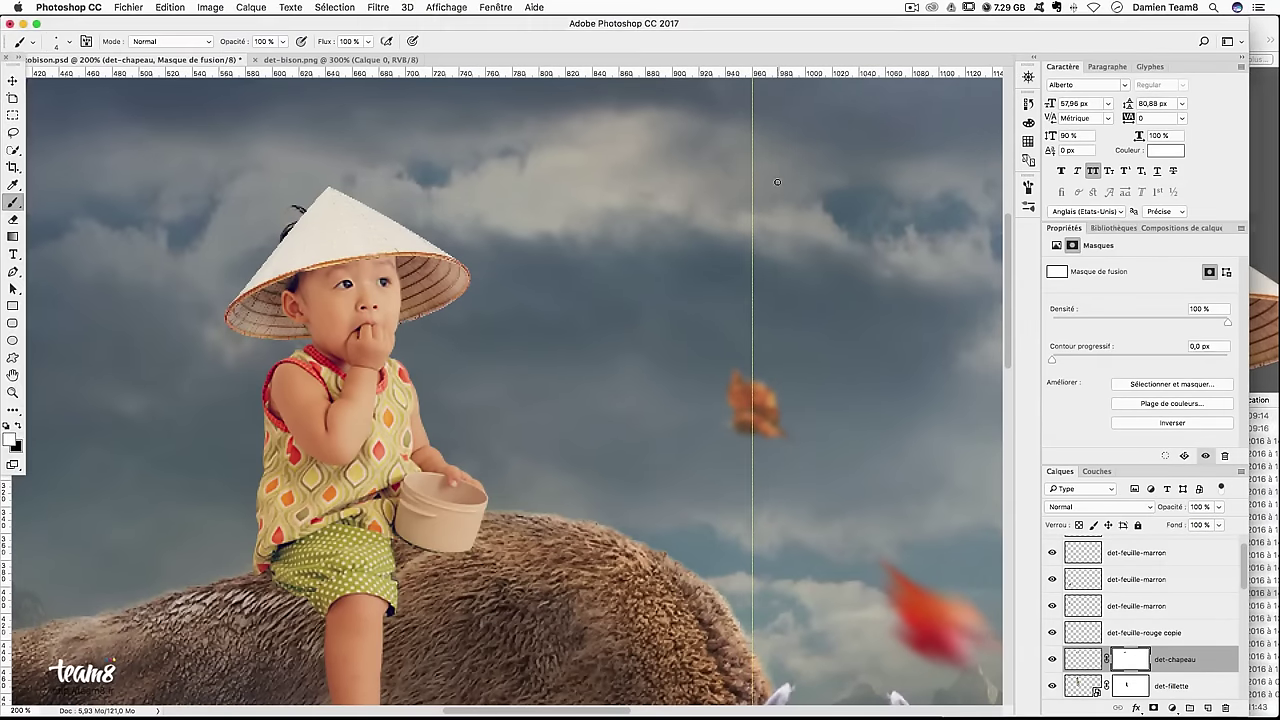
key(super+plus)
key(super+plus)
drag(255, 259, 255, 287)
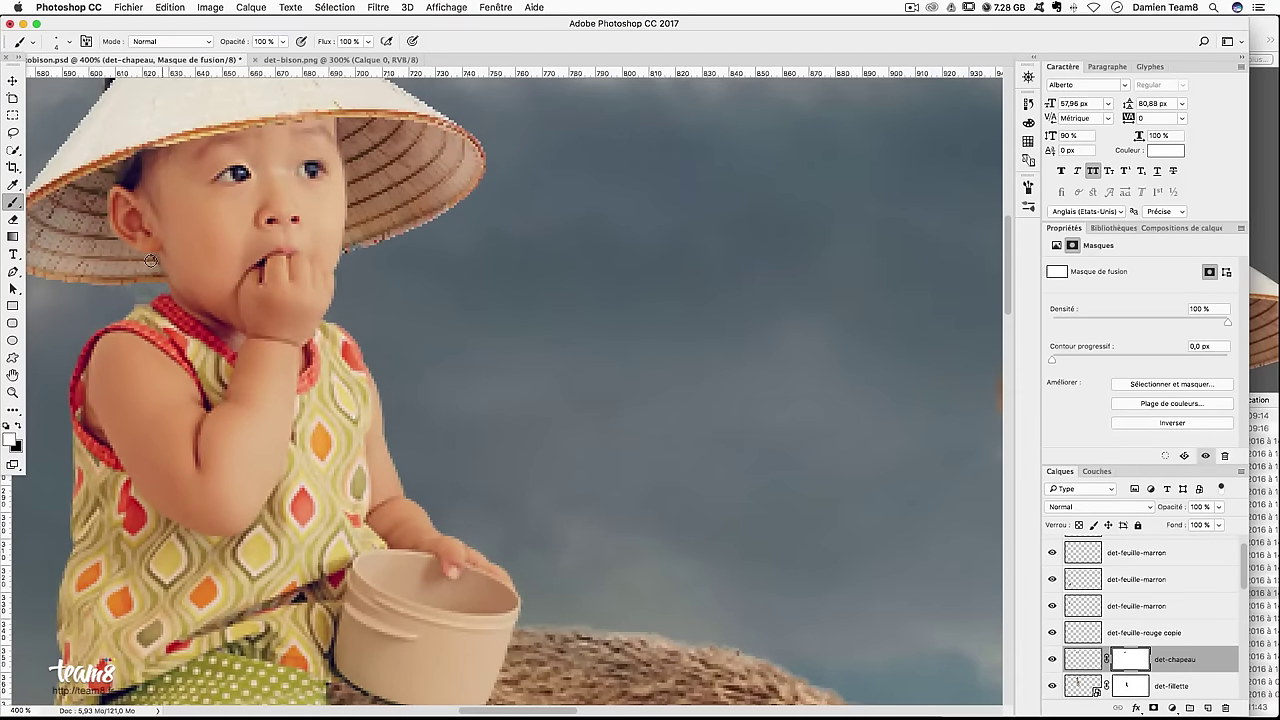
key(x)
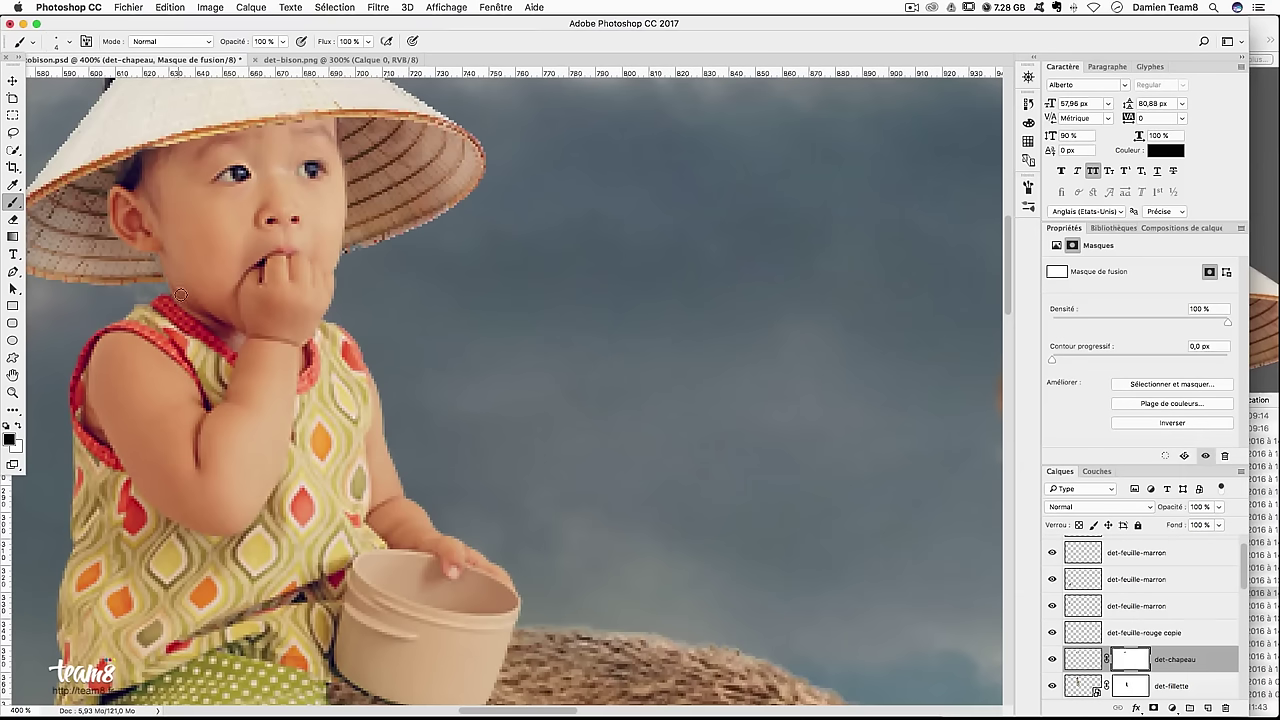
key(x)
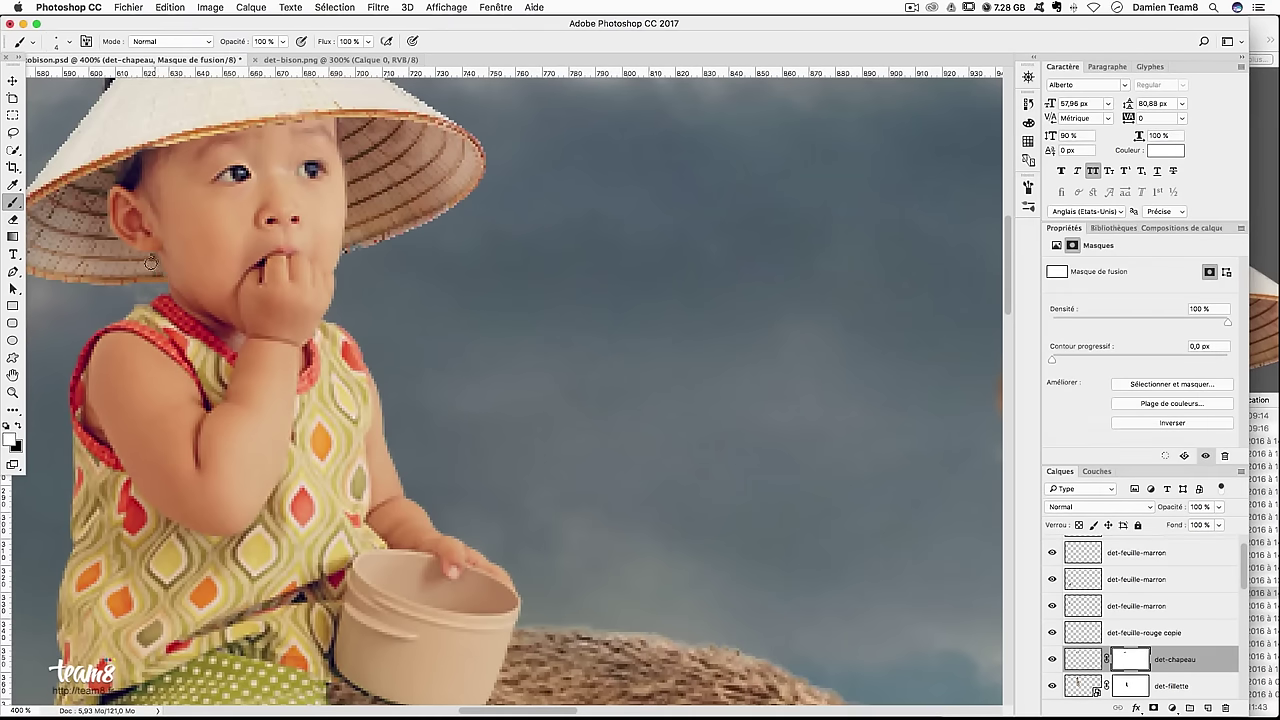
drag(430, 310, 458, 358)
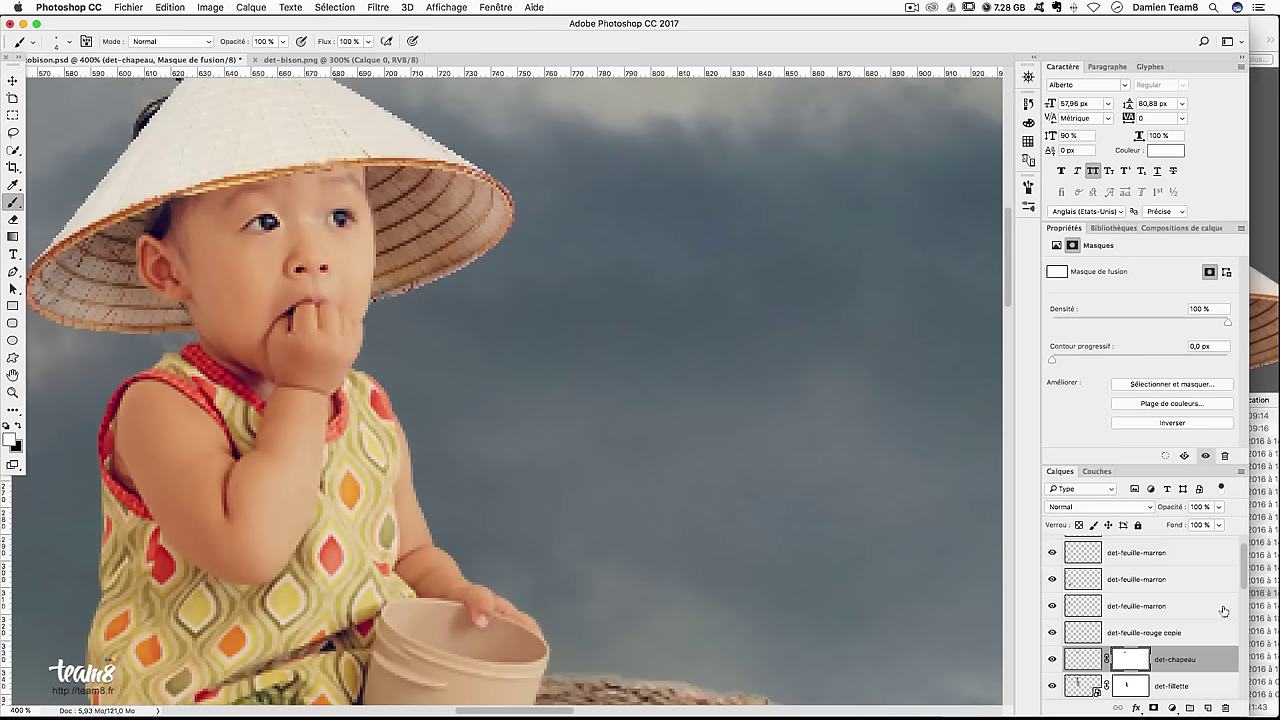
scroll(1135, 636, down, 3)
click(1130, 603)
Paint black on the det-fillette mask over the stray dark hair by the hat tip
drag(168, 343, 263, 438)
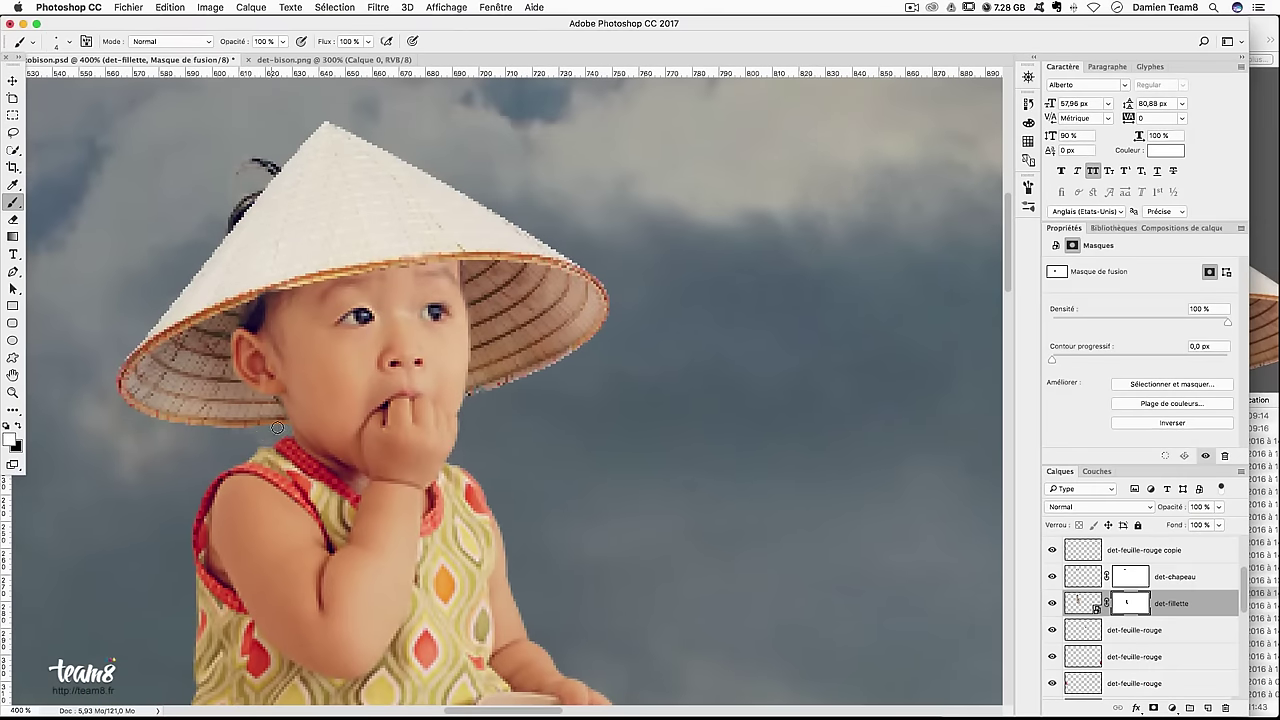
key(x)
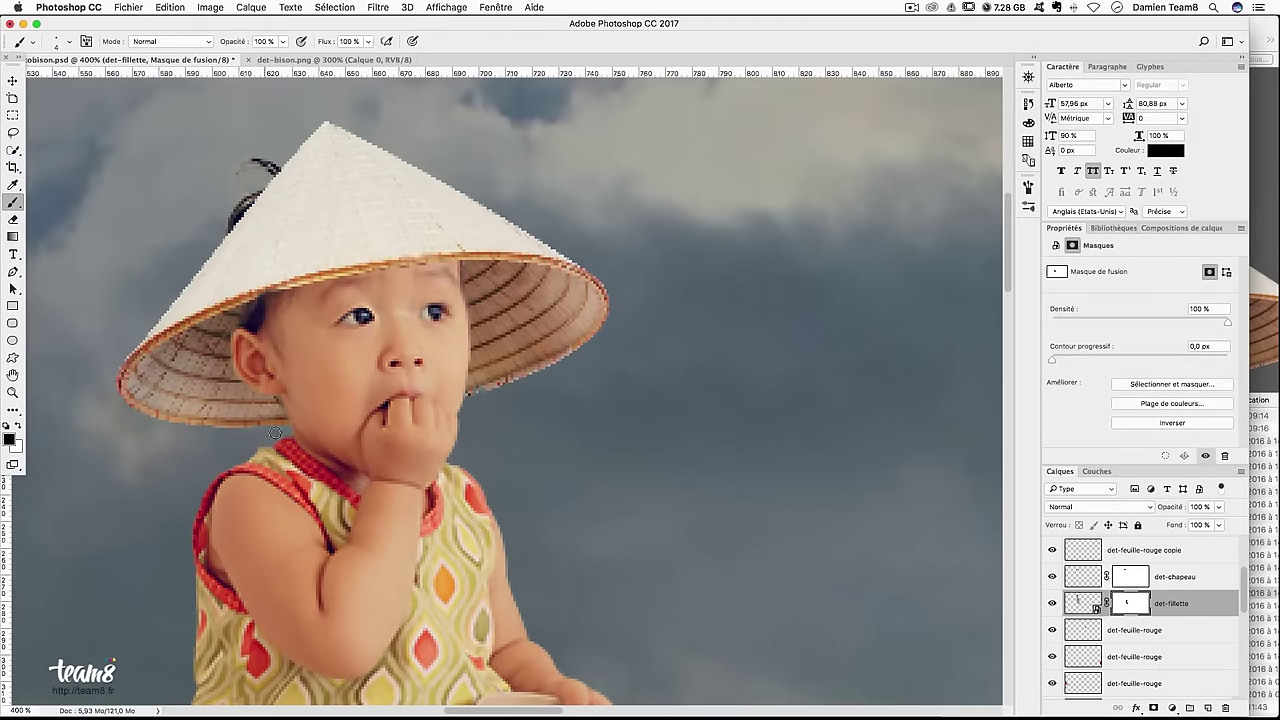
drag(216, 195, 268, 163)
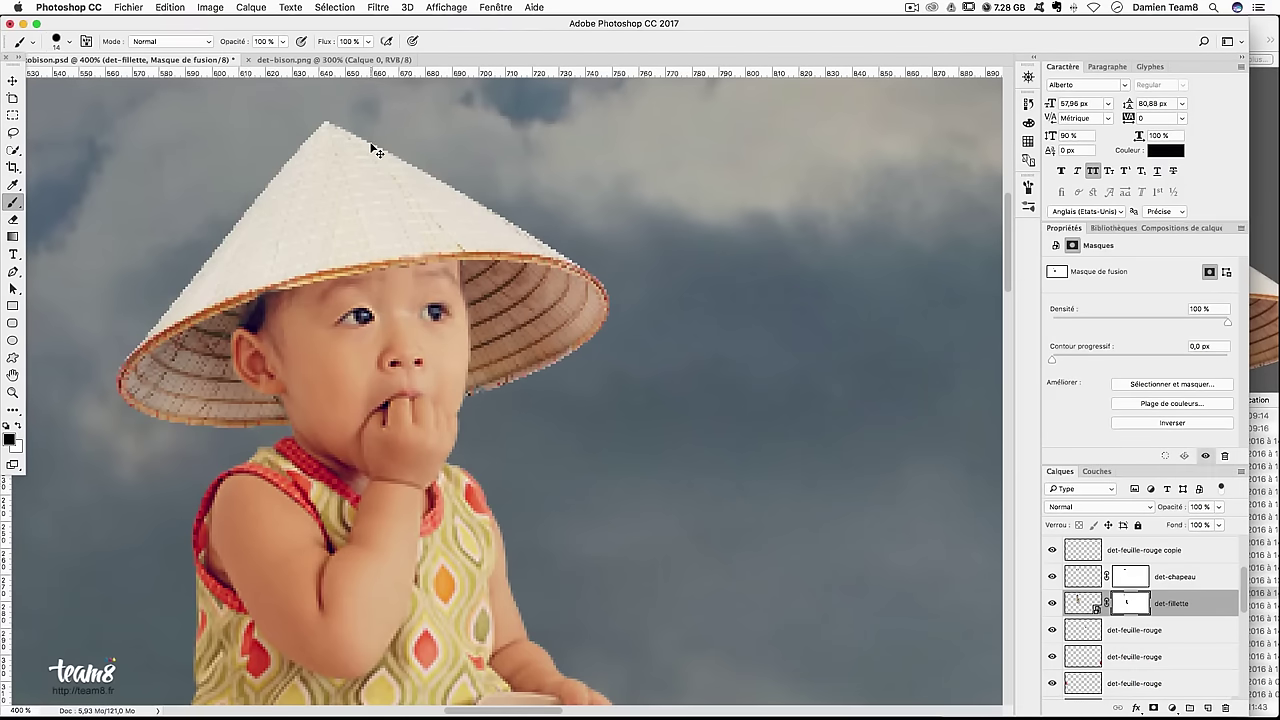
Zoom out to view the whole scene, then back to 200% around the girl
key(super+minus)
key(super+minus)
key(super+minus)
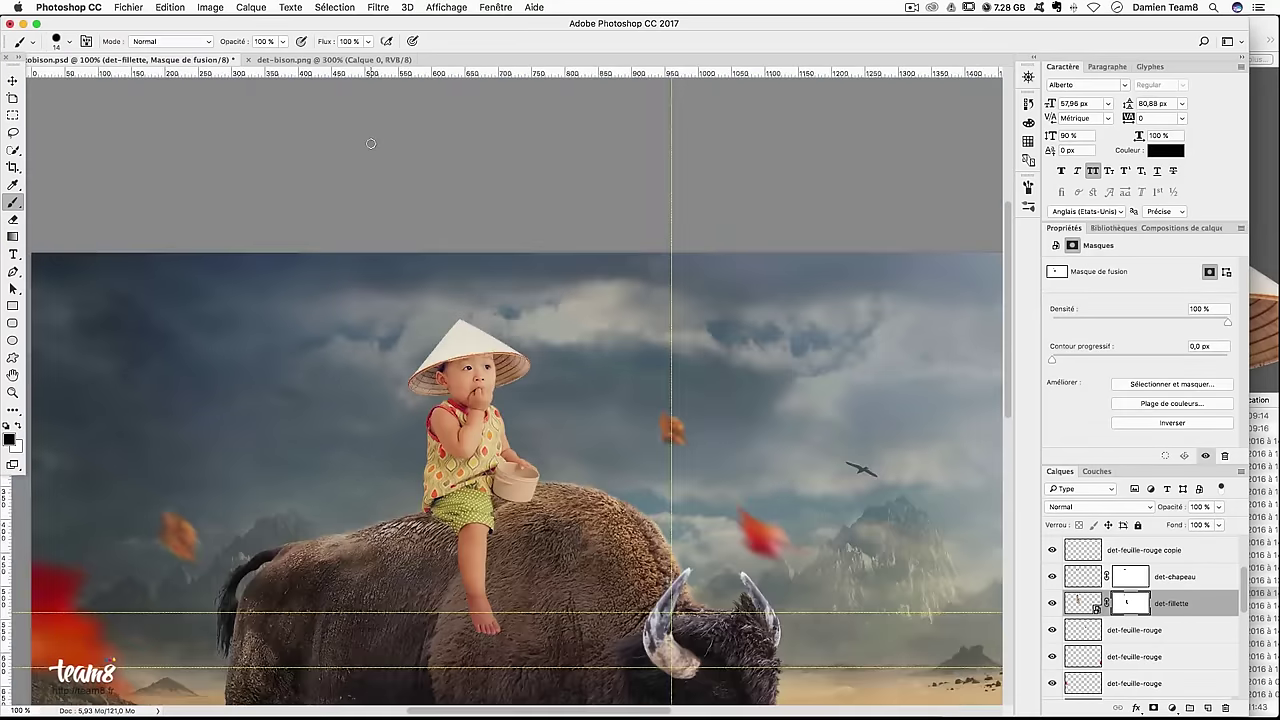
scroll(480, 277, down, 5)
scroll(480, 277, right, 3)
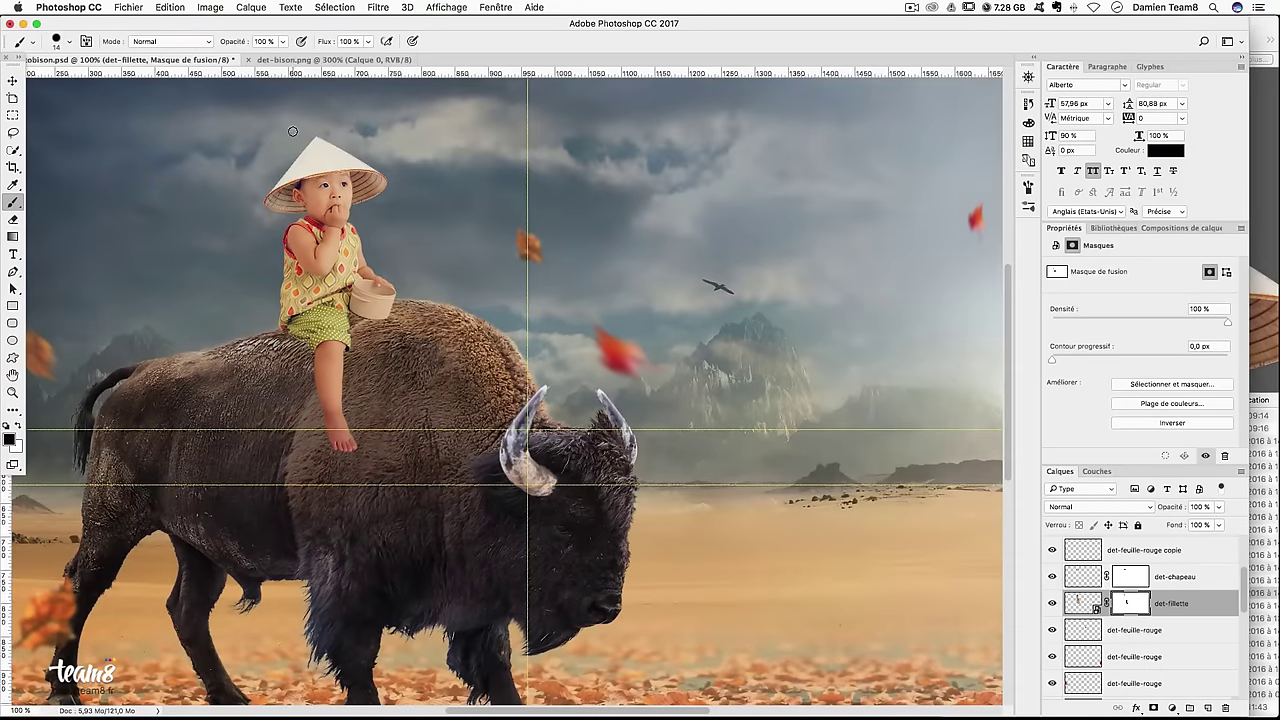
key(super+plus)
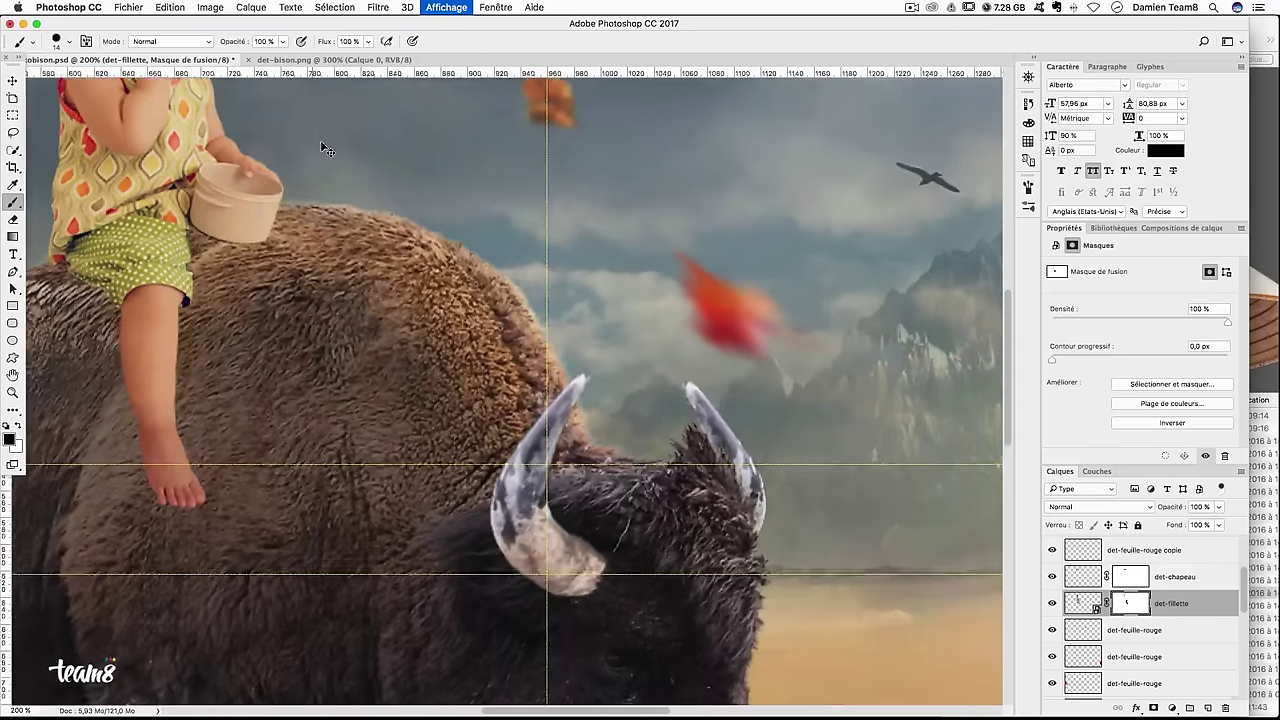
scroll(465, 363, up, 5)
scroll(465, 363, left, 3)
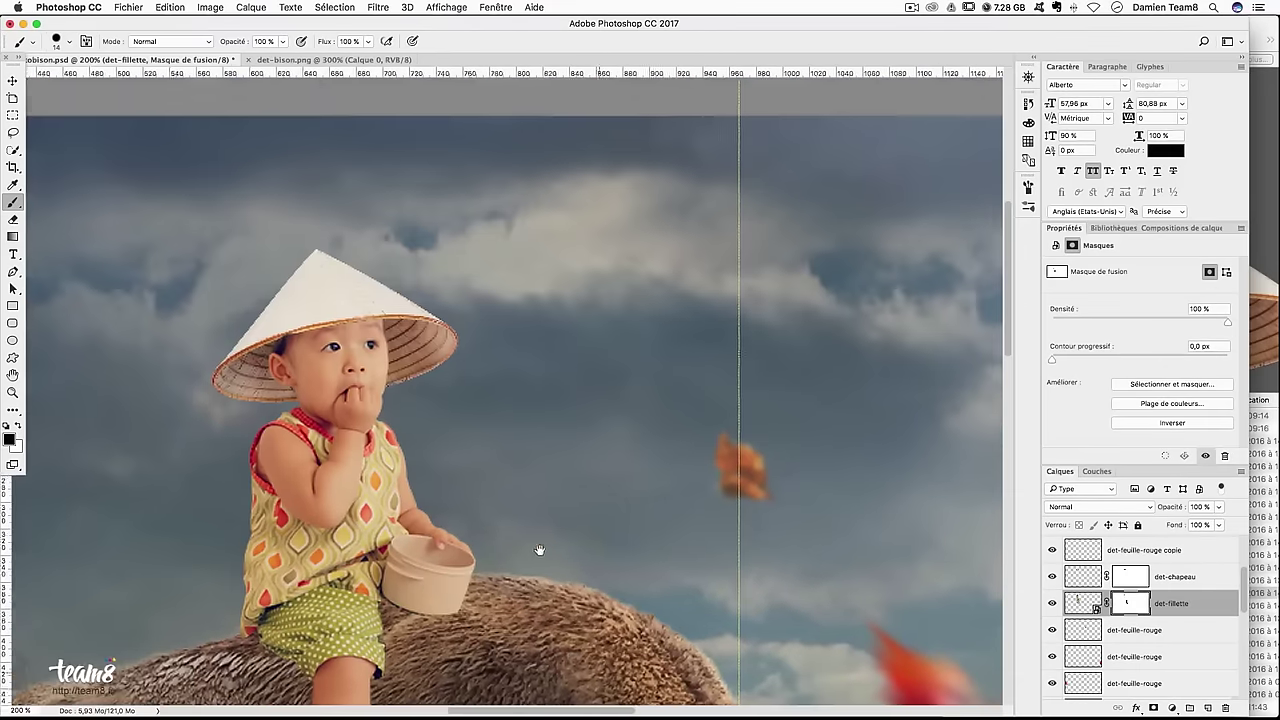
click(1174, 577)
key(super+t)
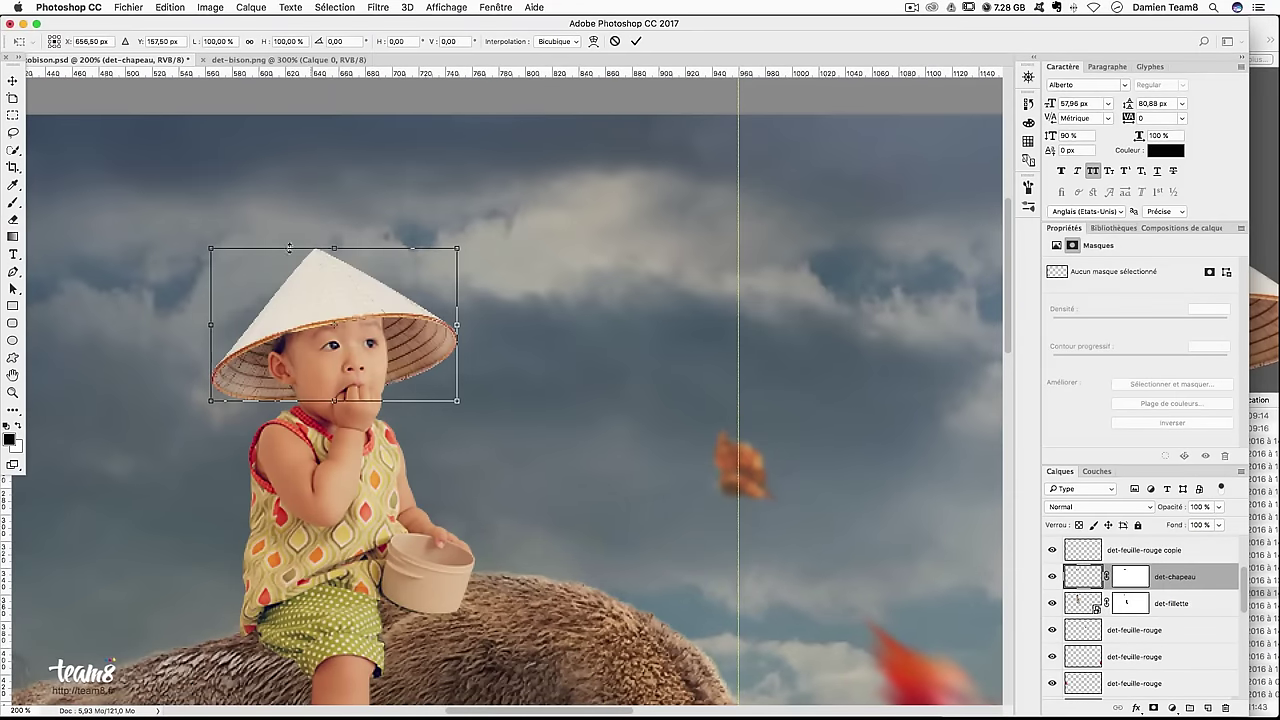
Narrow the hat to about 95% width, shift it one pixel right, and commit
drag(458, 324, 446, 328)
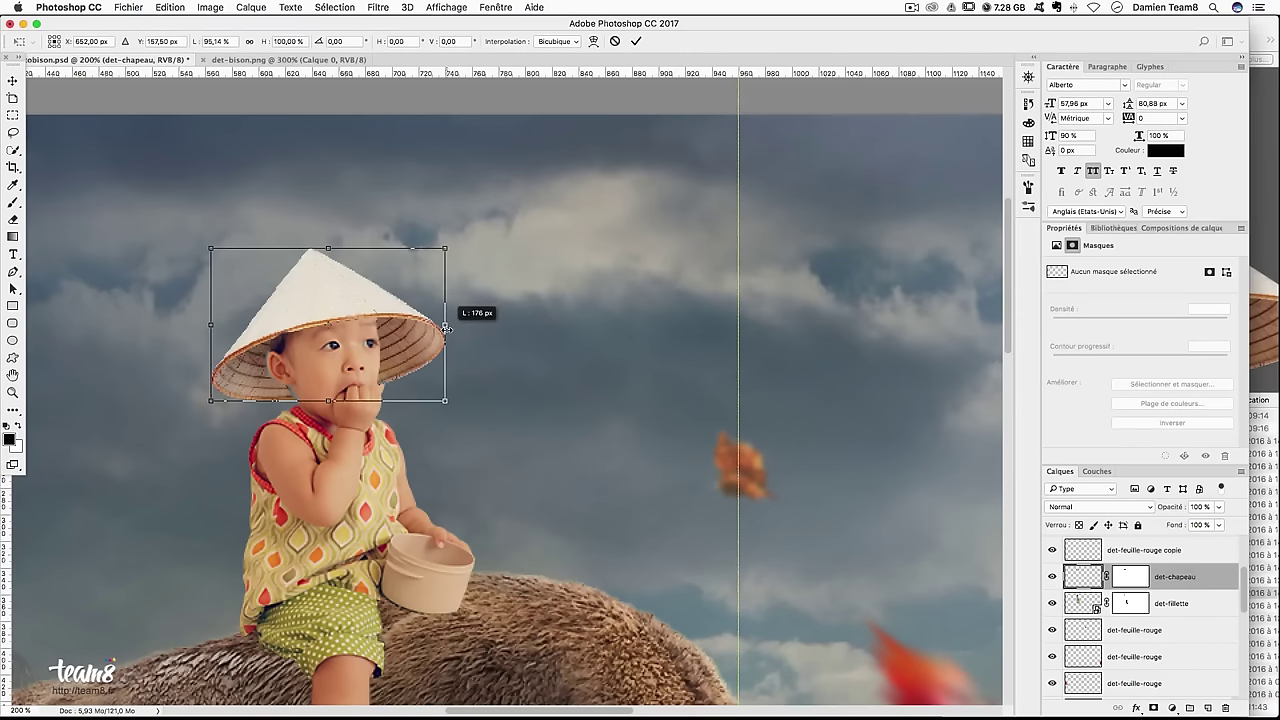
drag(447, 328, 448, 330)
key(Right)
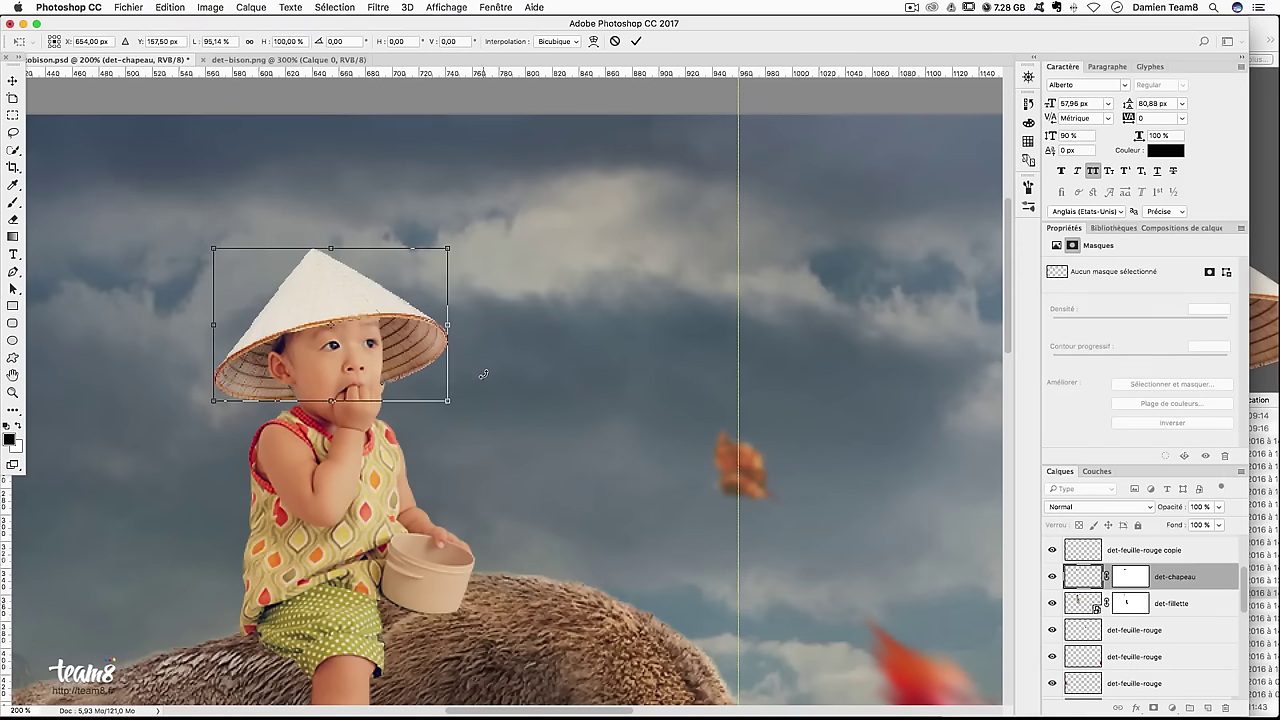
key(Return)
key(b)
key(ctrl+plus)
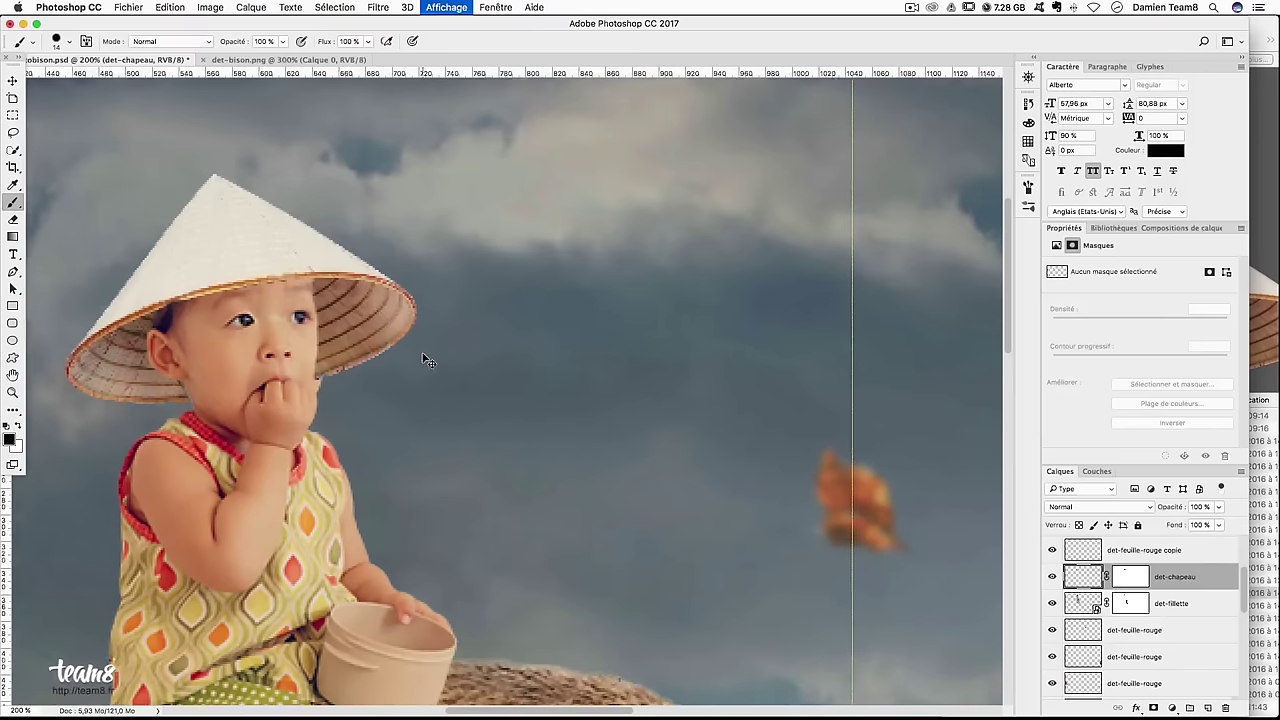
drag(310, 280, 316, 360)
key(ctrl+z)
click(1125, 576)
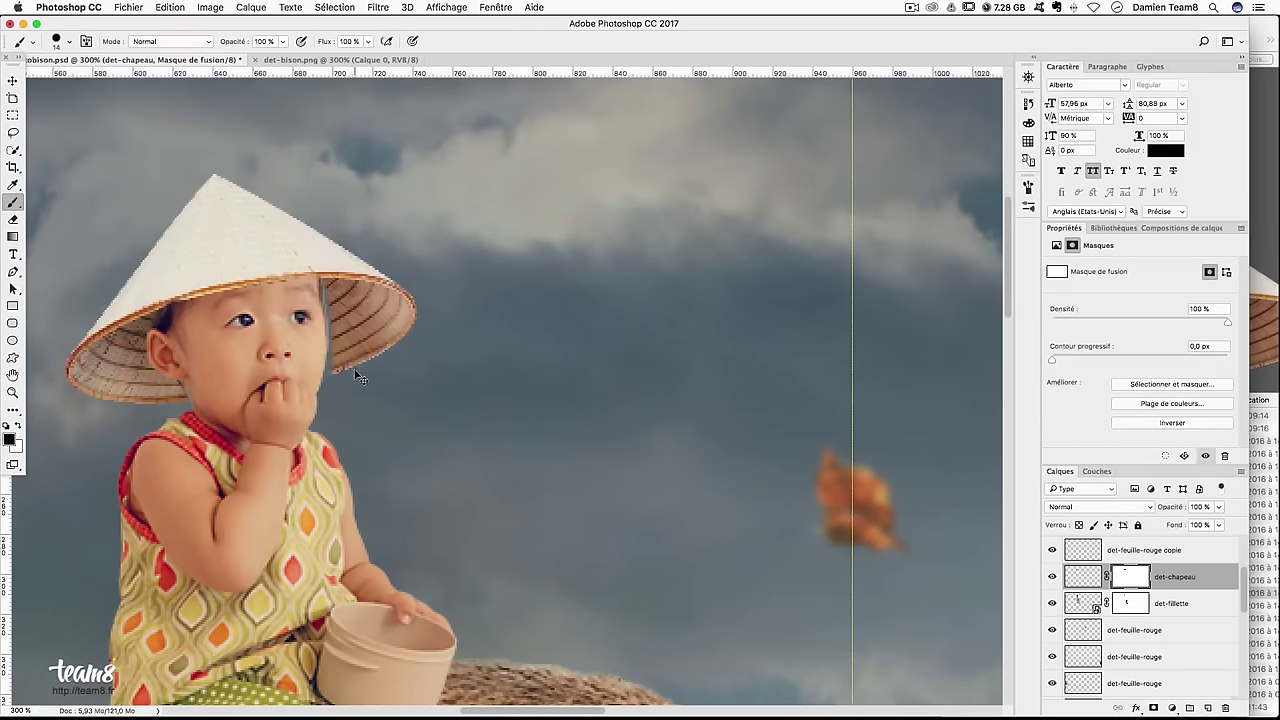
At 400%, touch up the brim edge on the hat mask with a 9 px then 4 px brush
key(ctrl+plus)
mouse_move(354, 371)
mouse_down()
mouse_move(303, 371)
mouse_move(268, 248)
mouse_up()
key(x)
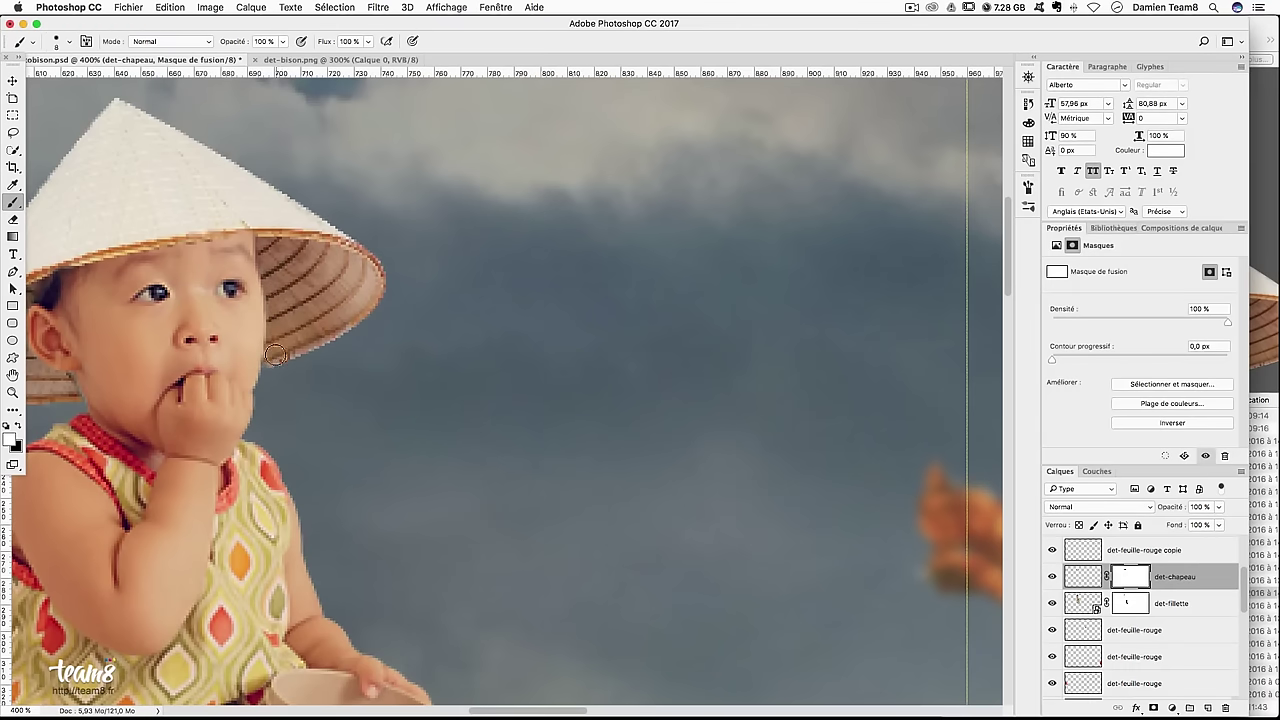
drag(337, 393, 427, 400)
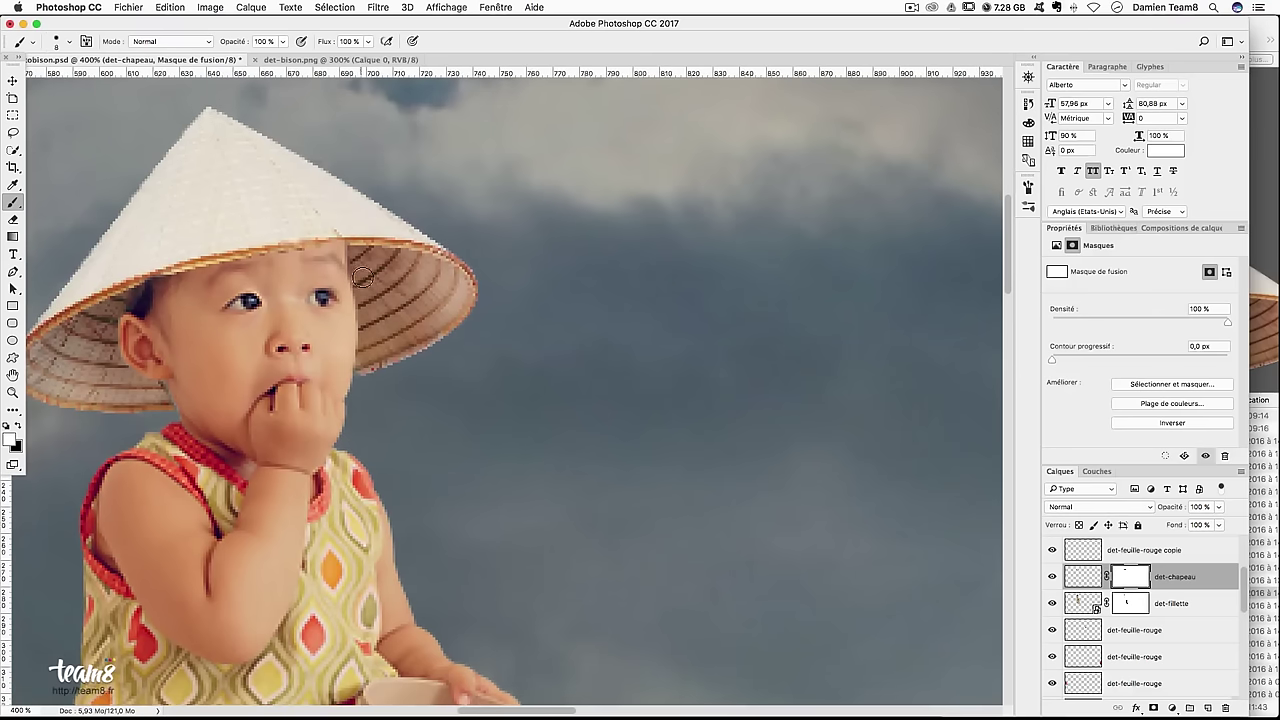
key(x)
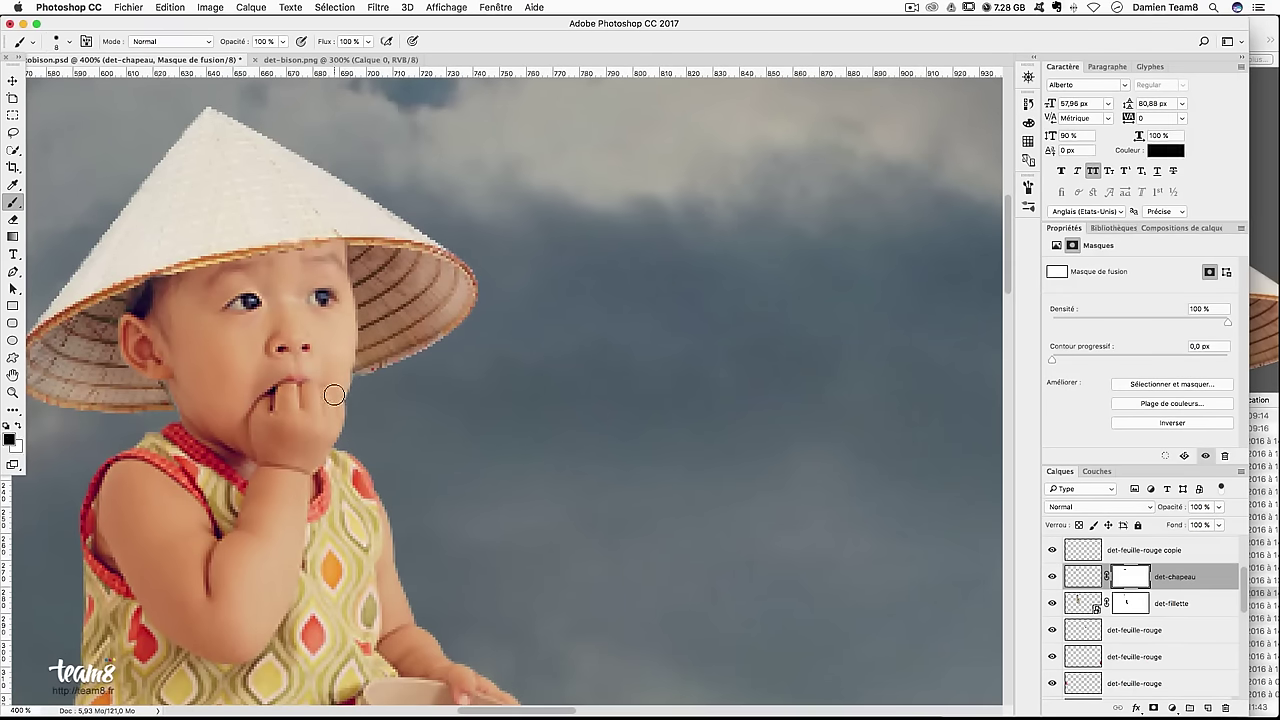
drag(430, 392, 414, 393)
key(x)
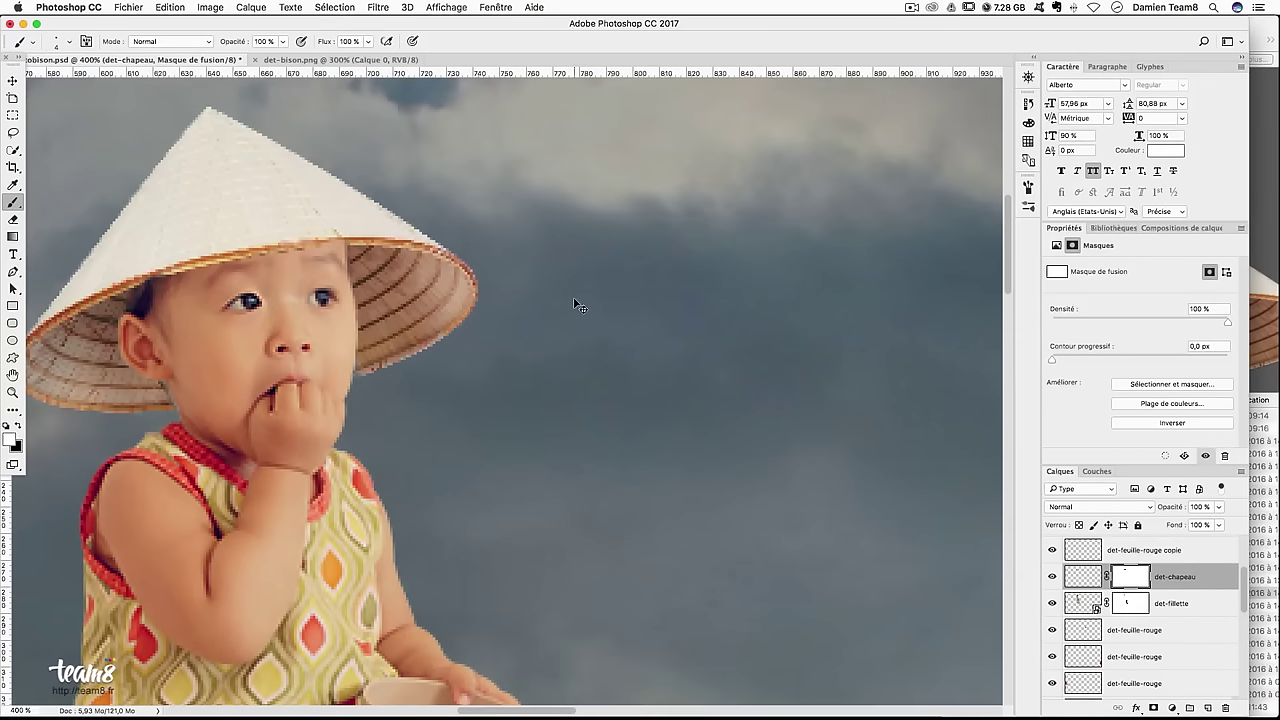
Zoom to 500% and pan along the brim to continue masking it in white
key(super+minus)
key(super+minus)
key(super+minus)
key(super+plus)
key(super+plus)
key(super+plus)
key(super+plus)
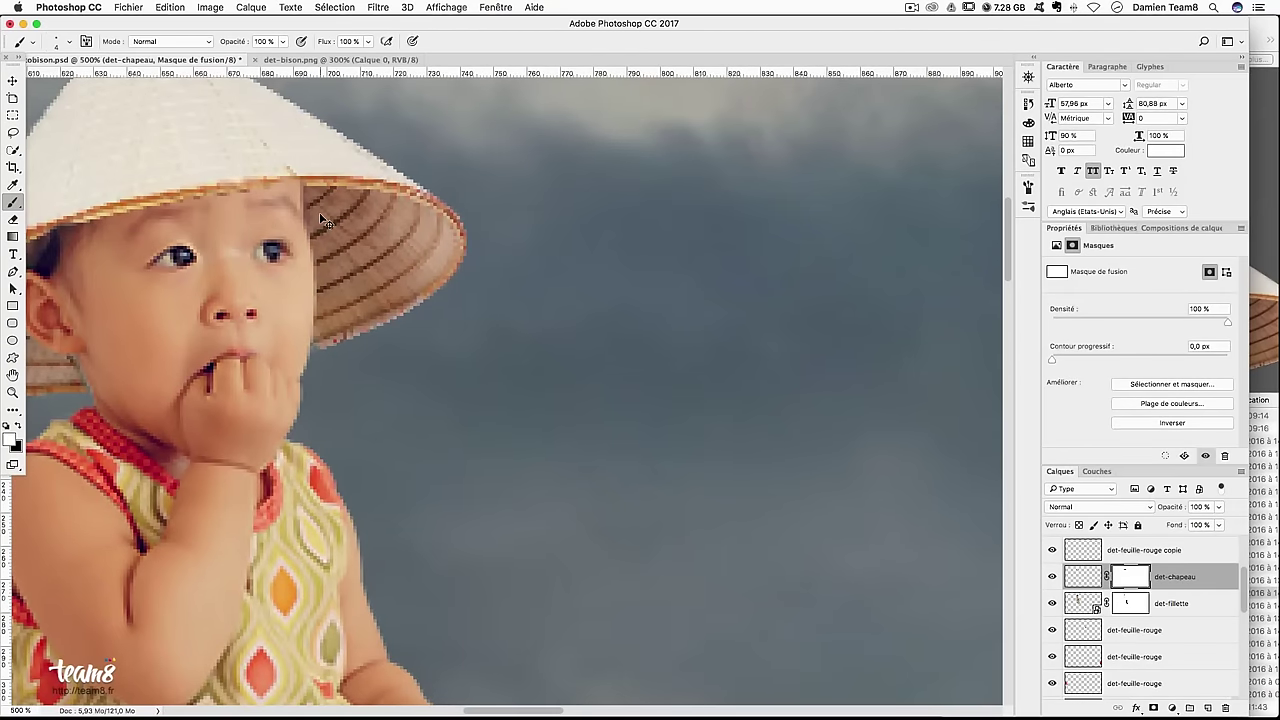
drag(179, 374, 317, 374)
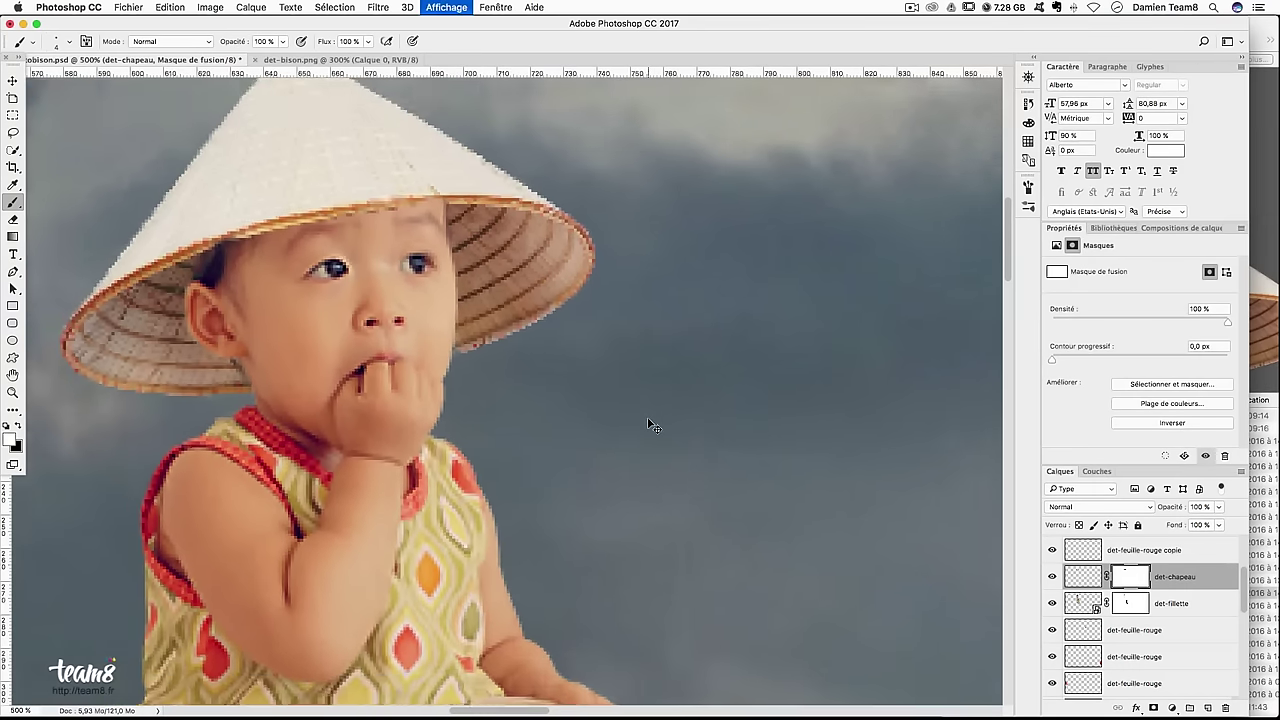
drag(648, 425, 712, 450)
key(s)
scroll(712, 450, left, 10)
scroll(690, 445, up, 3)
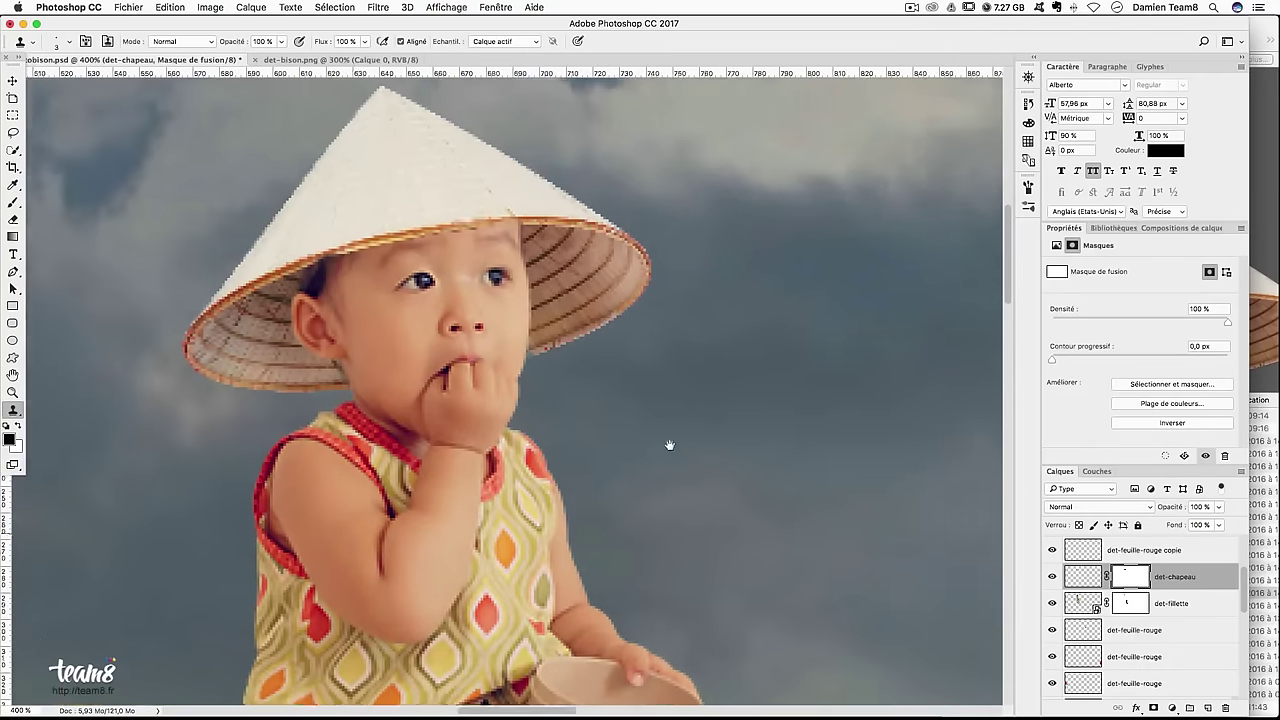
key(b)
key(super+plus)
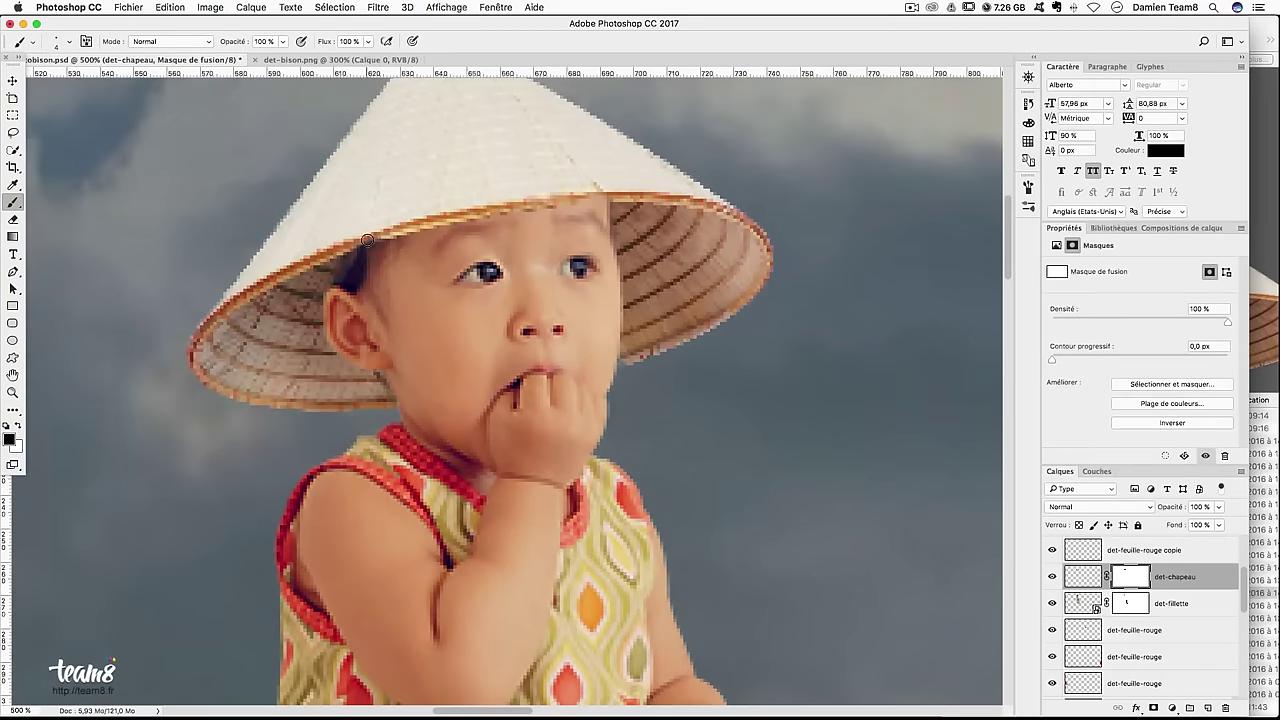
key(x)
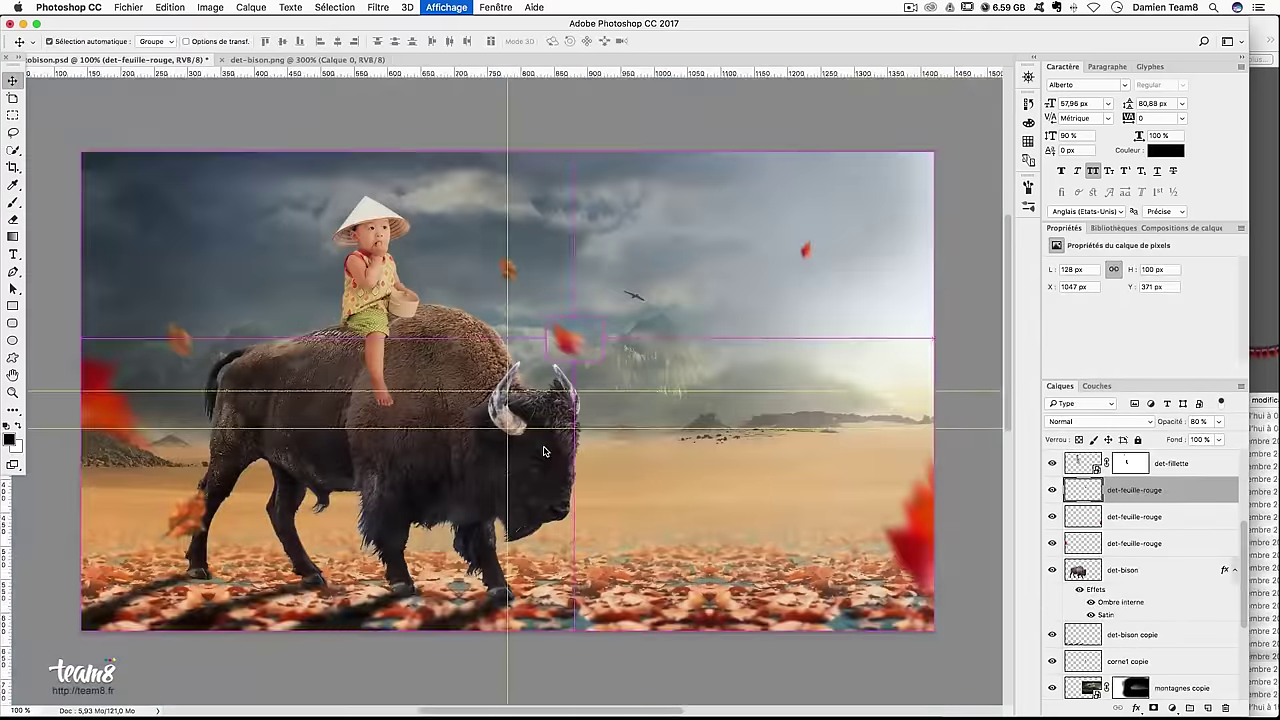
Place det-ver1.png from the source folder into the composite
key(super+Tab)
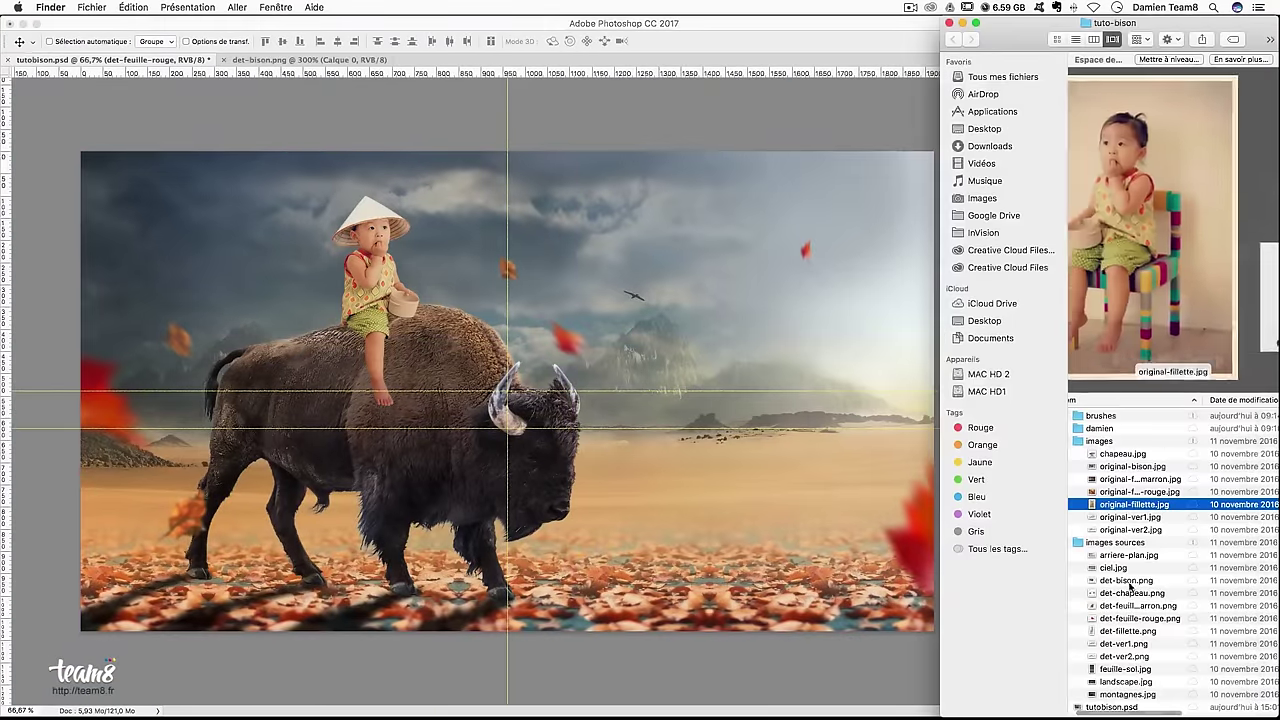
click(1127, 571)
scroll(1141, 605, up, 1)
click(1141, 605)
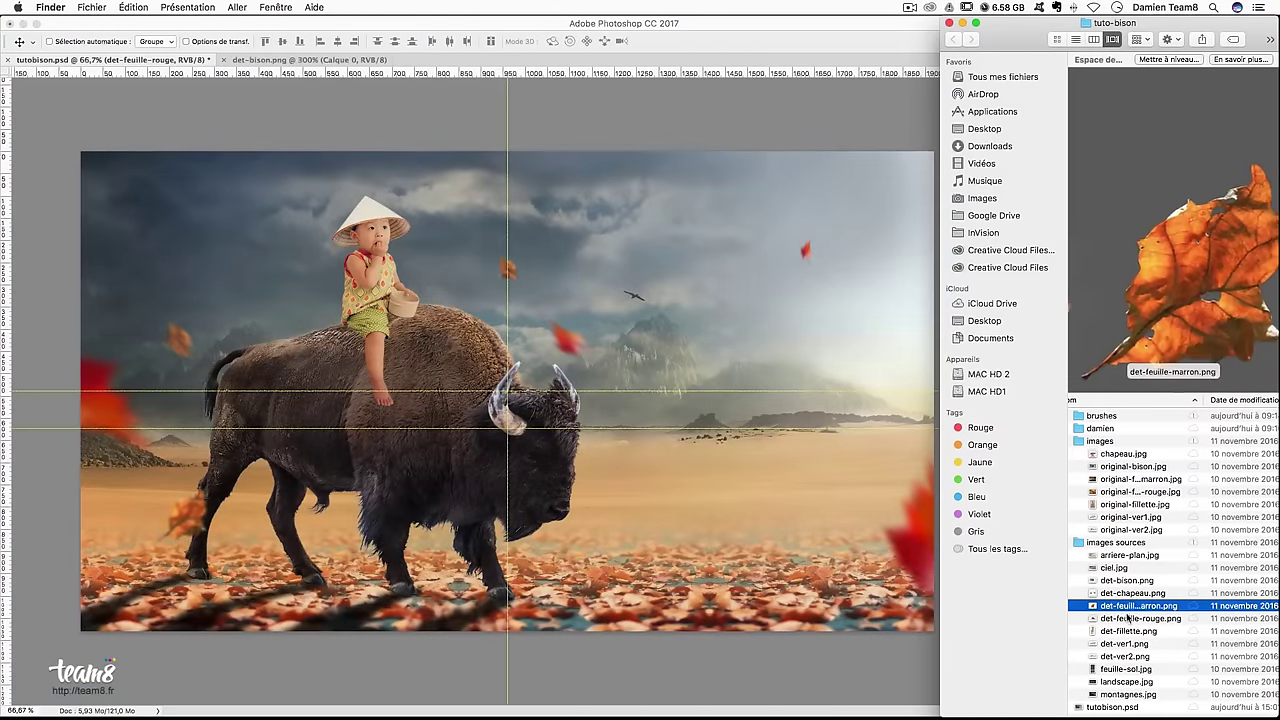
click(1138, 618)
key(Down)
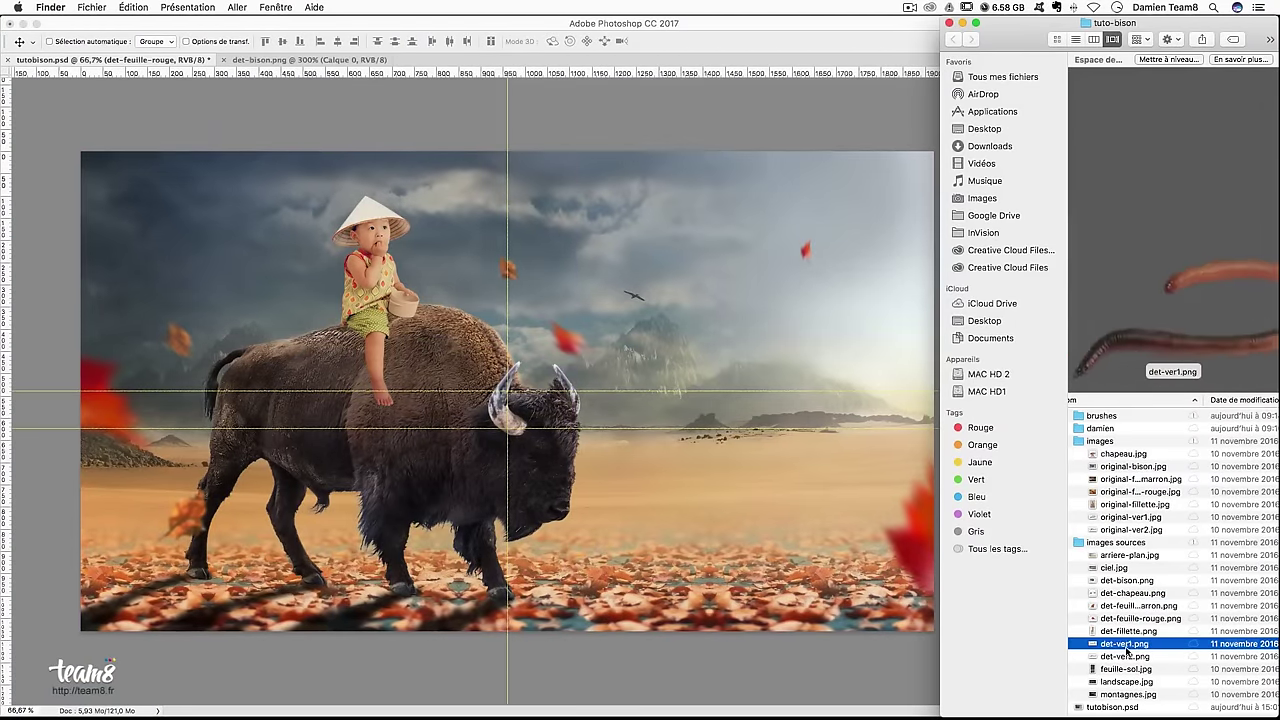
drag(1125, 643, 565, 362)
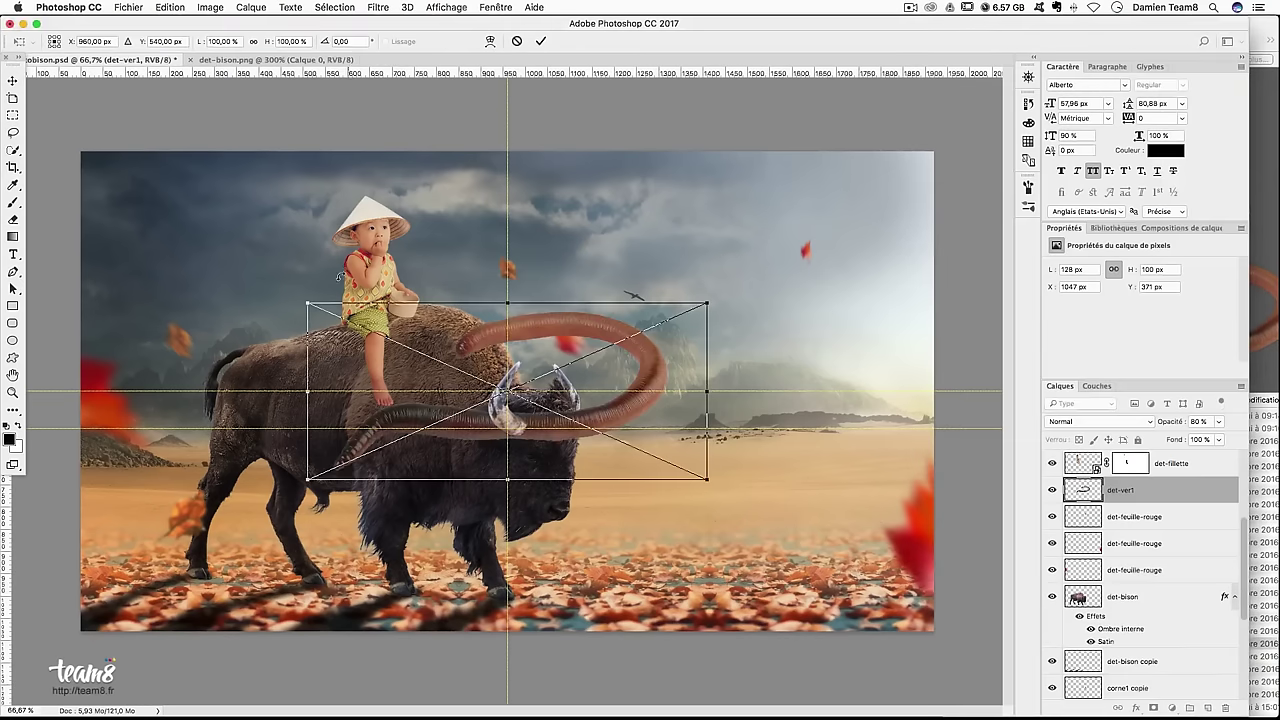
Shrink and rotate the worm about -80°, hang it from the girl's bucket, and commit
drag(306, 300, 418, 340)
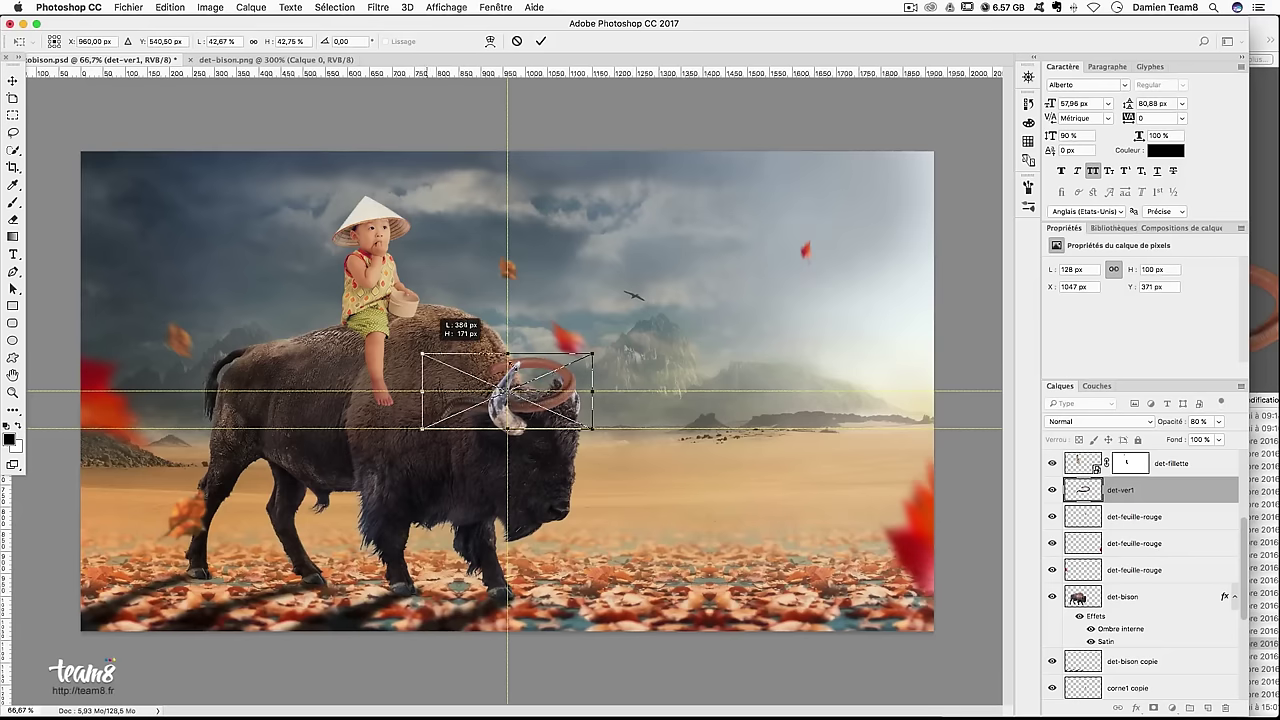
drag(600, 310, 507, 262)
drag(558, 316, 529, 357)
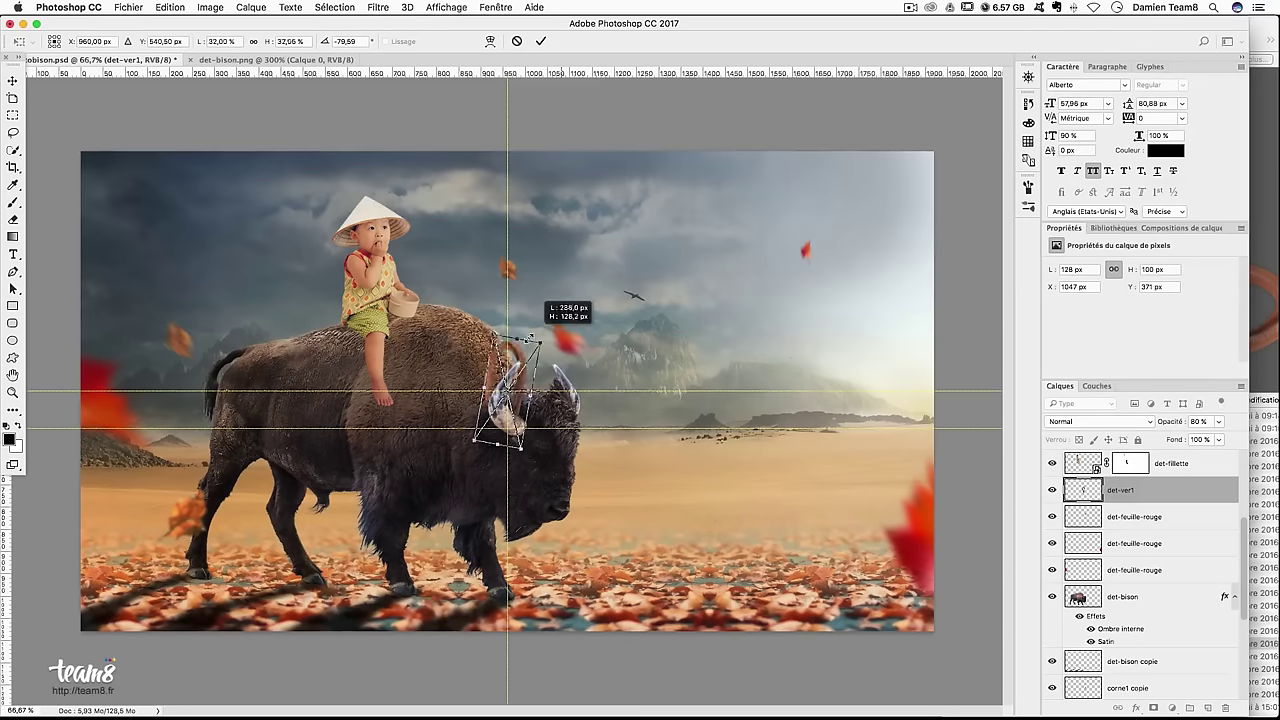
mouse_move(510, 400)
mouse_down()
mouse_move(437, 318)
mouse_move(671, 521)
mouse_up()
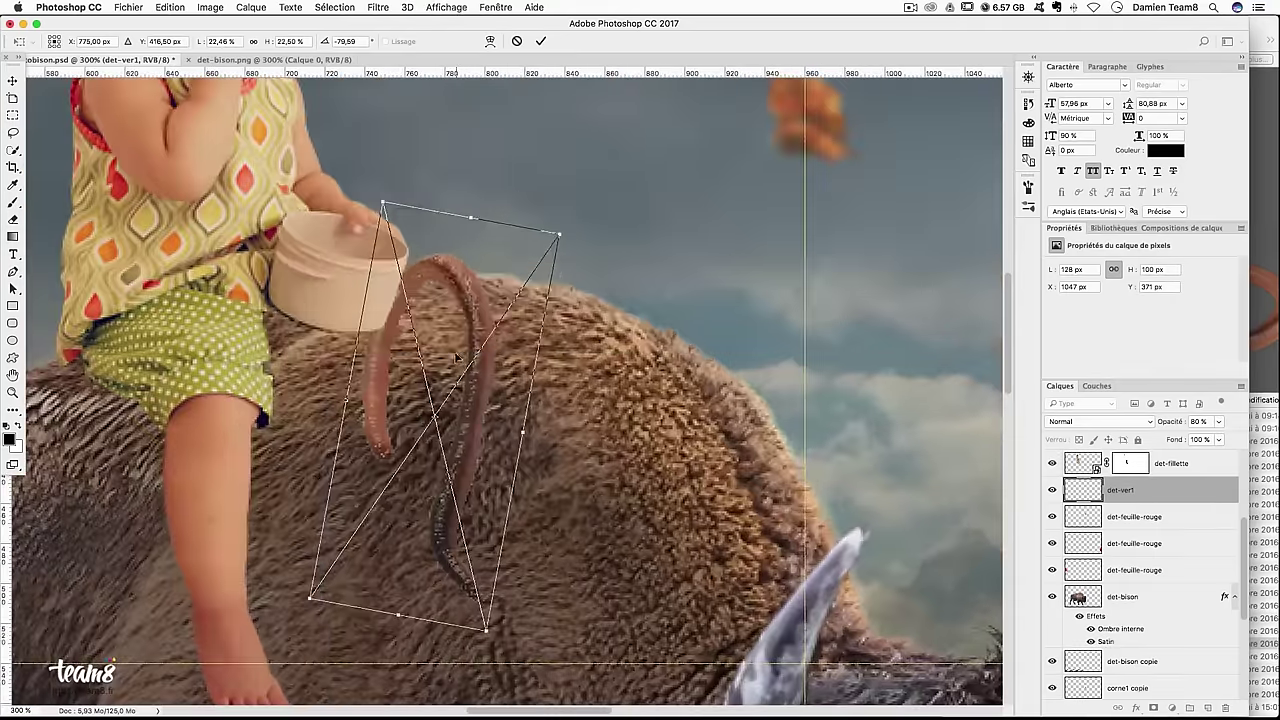
drag(456, 360, 412, 321)
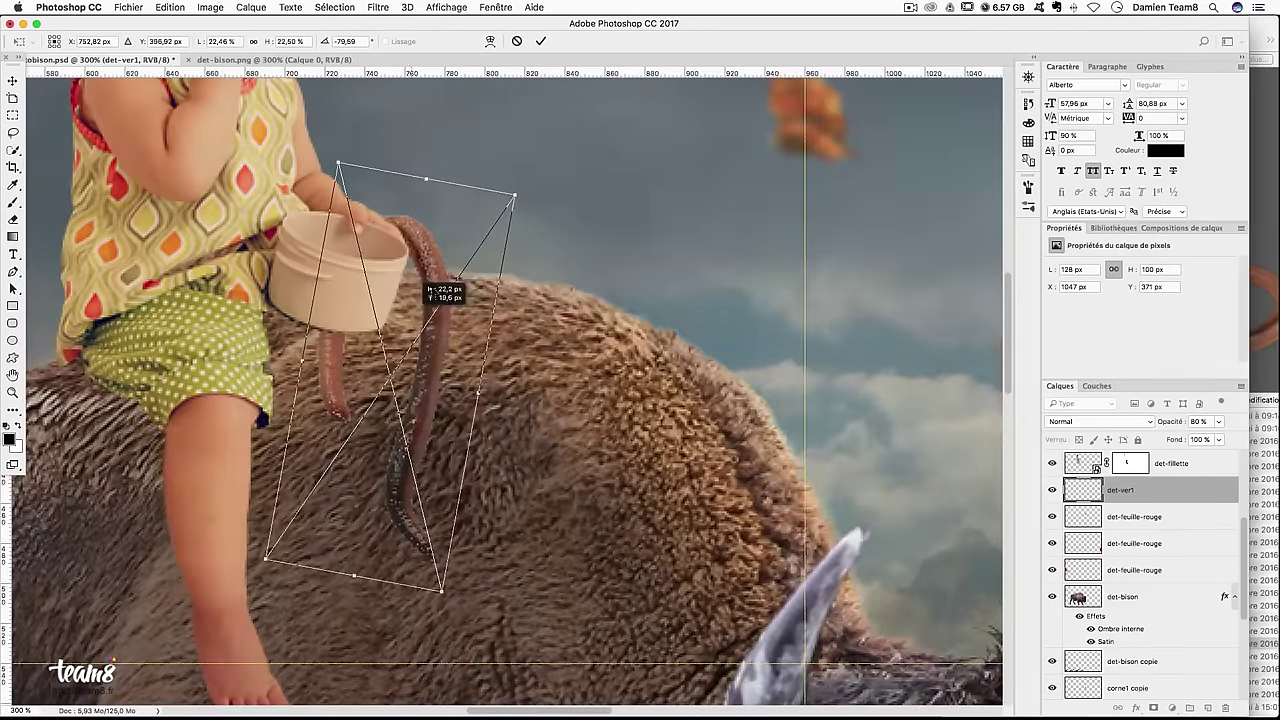
key(Return)
Stack det-ver1 above det-fillette and scale the worm to about 11%, hooked over the bucket rim
scroll(1180, 540, up, 3)
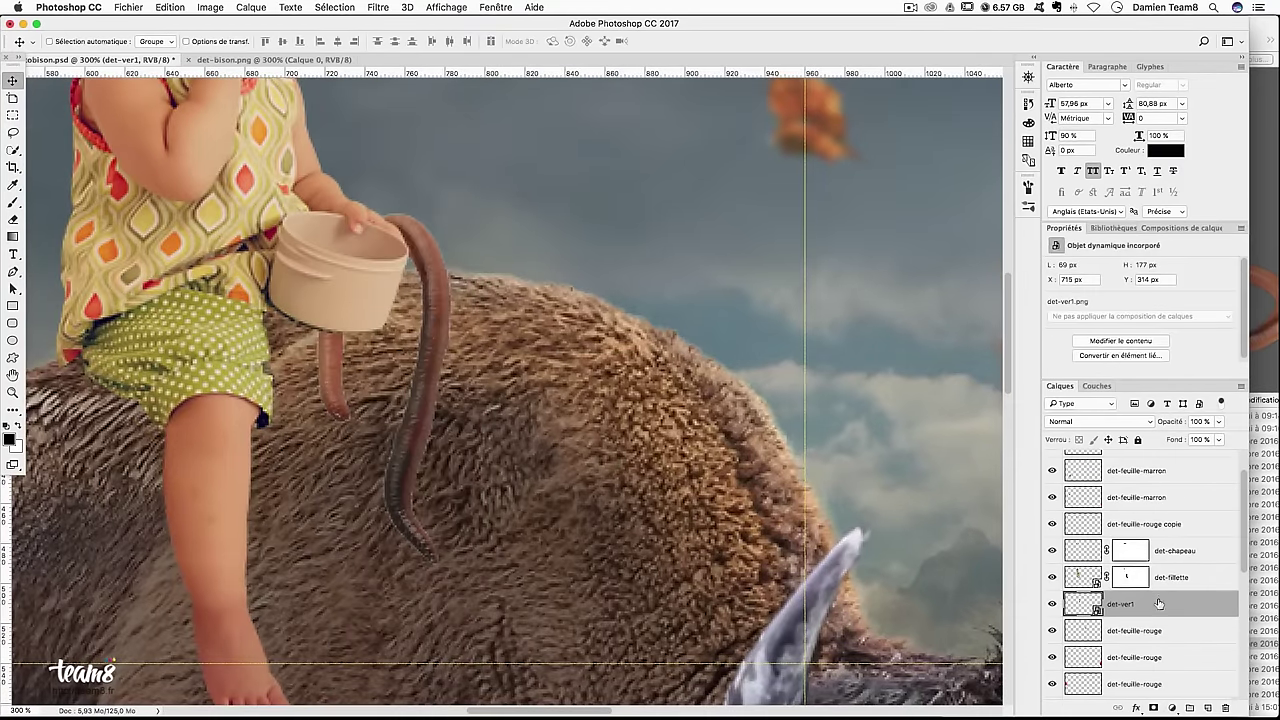
drag(1158, 605, 1164, 561)
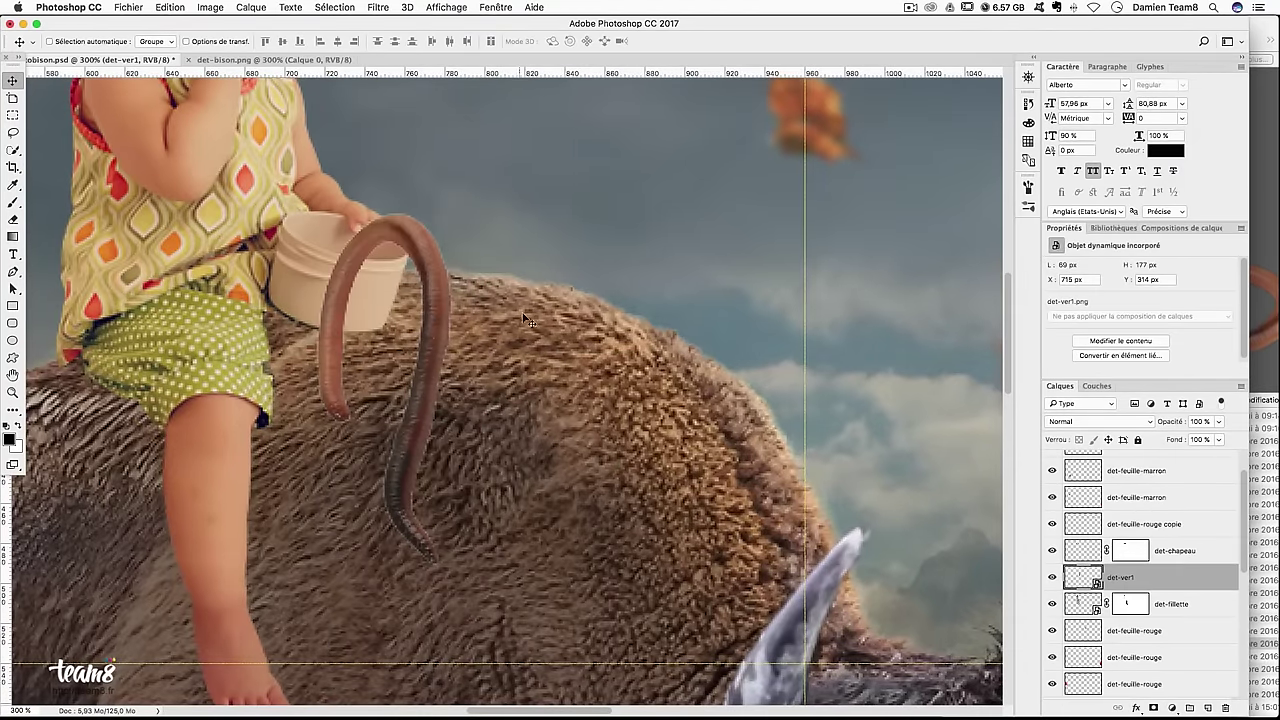
key(ctrl+t)
drag(443, 590, 422, 508)
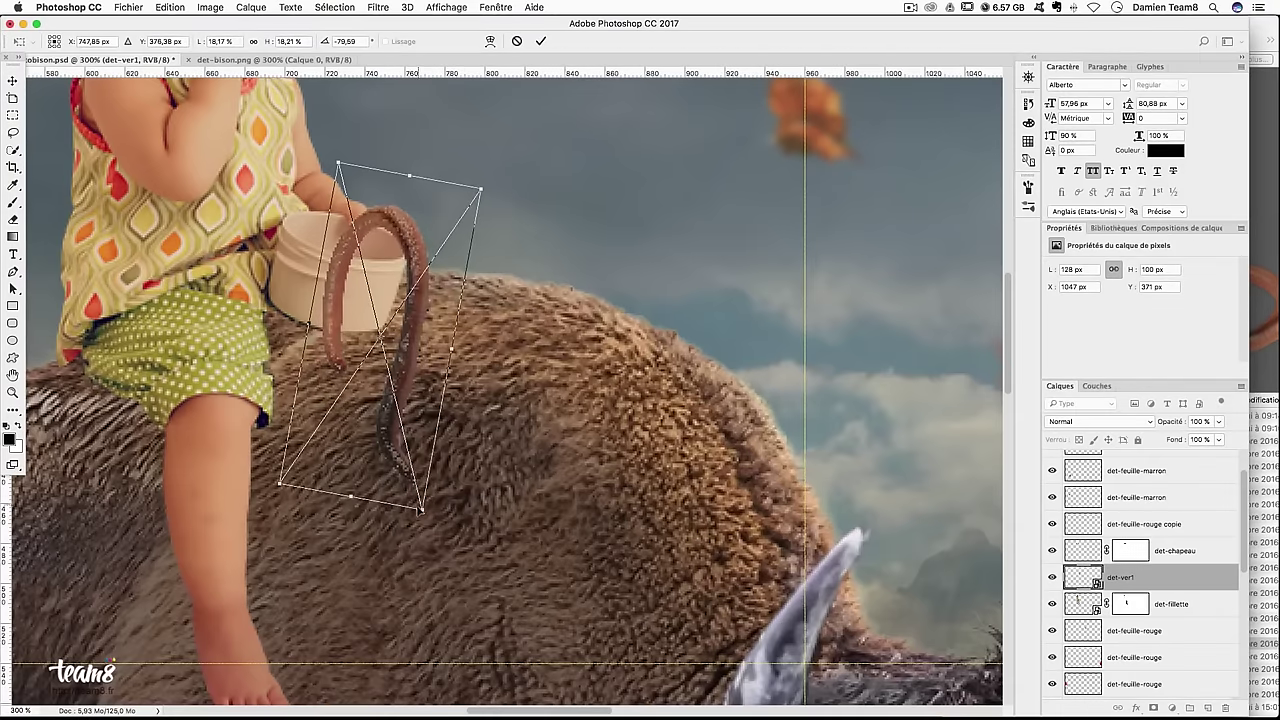
mouse_move(424, 512)
mouse_down()
mouse_move(417, 421)
mouse_move(527, 447)
mouse_up()
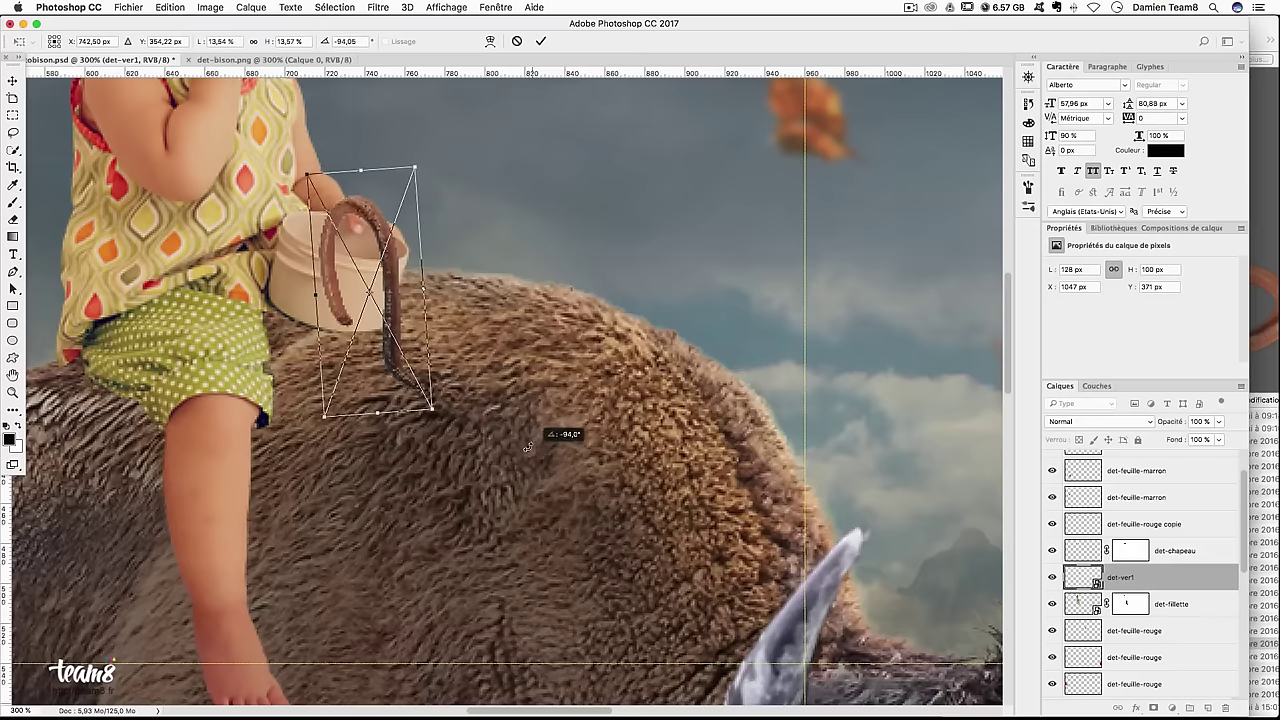
drag(386, 241, 378, 277)
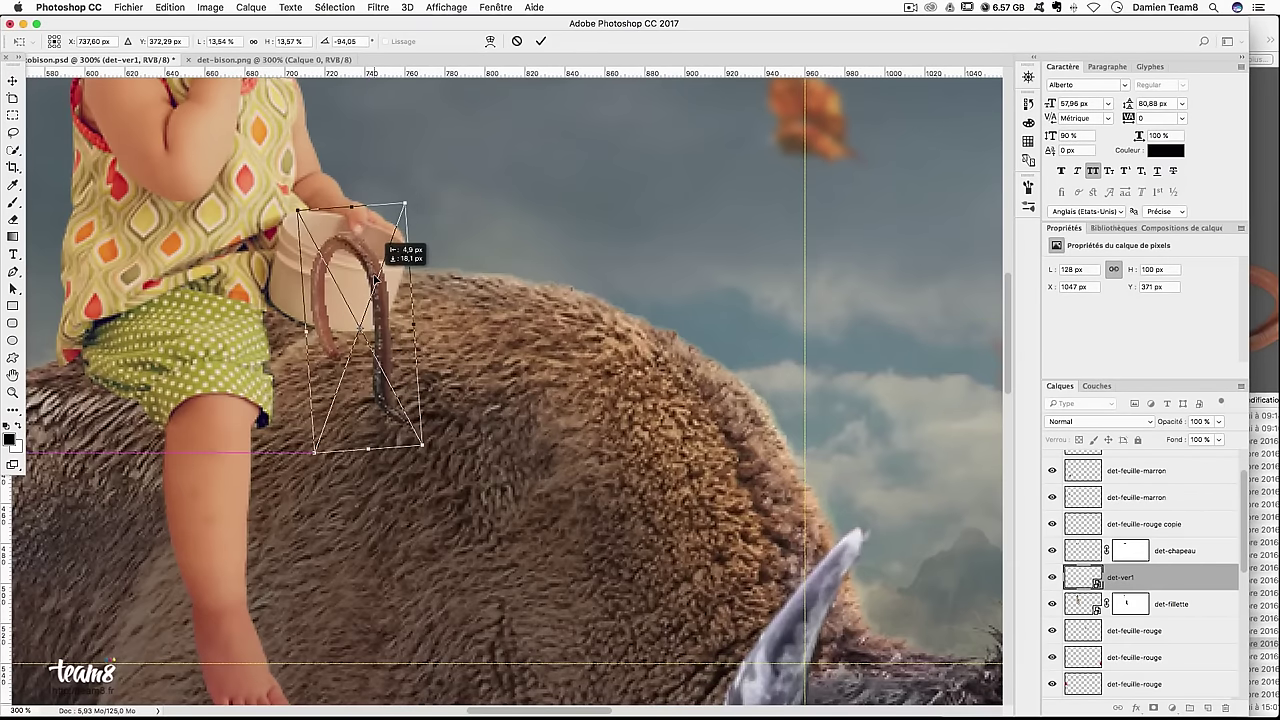
drag(425, 448, 402, 404)
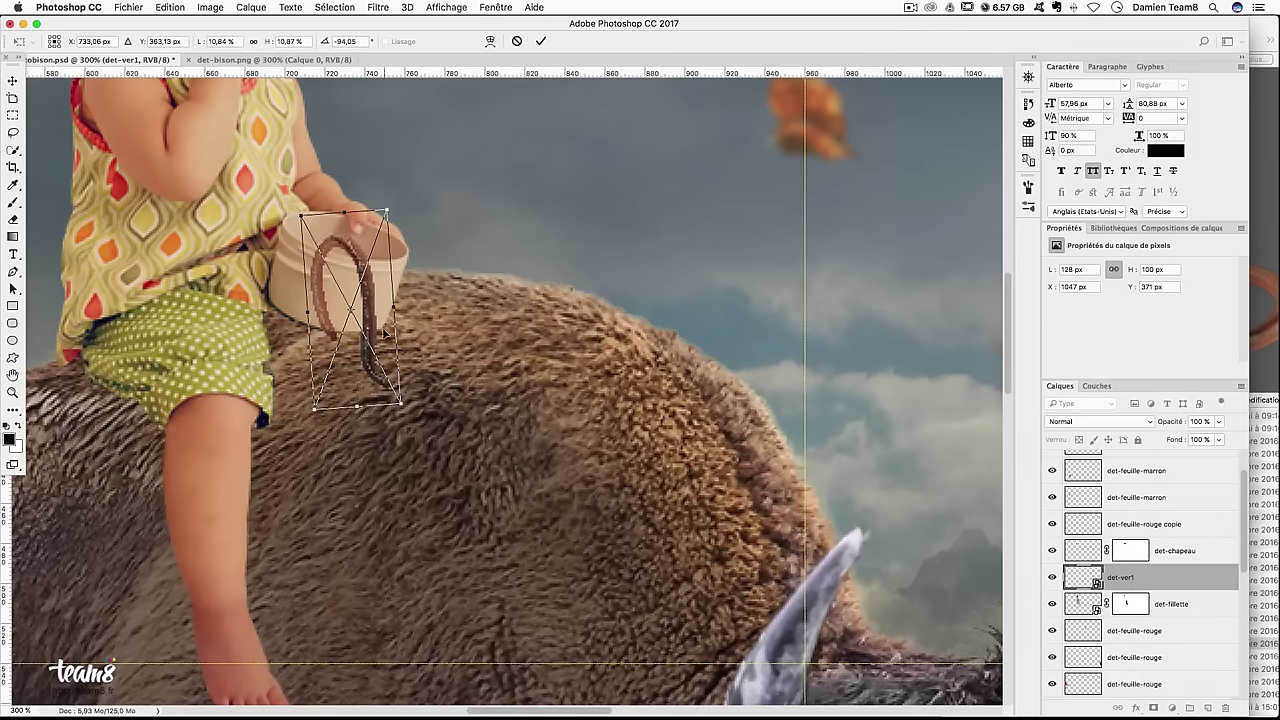
key(Return)
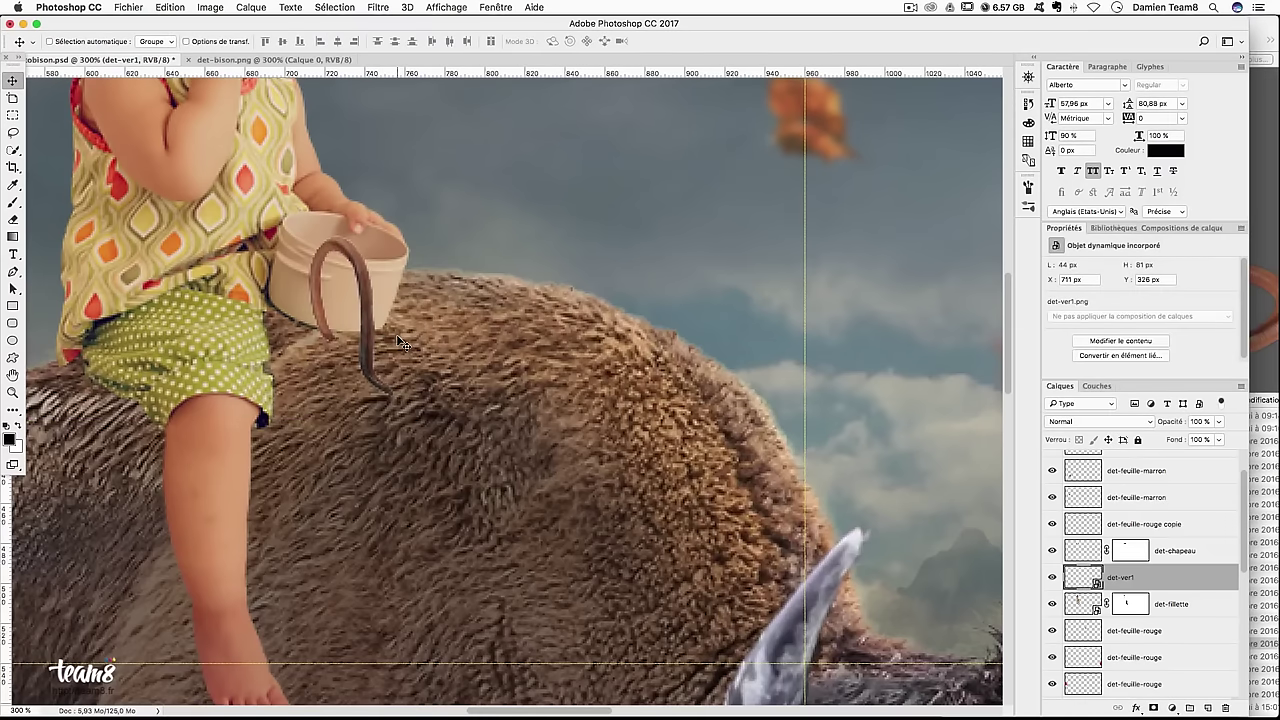
key(super+plus)
Rasterize the det-ver1 worm layer with Pixelliser le calque and add a layer mask
key(b)
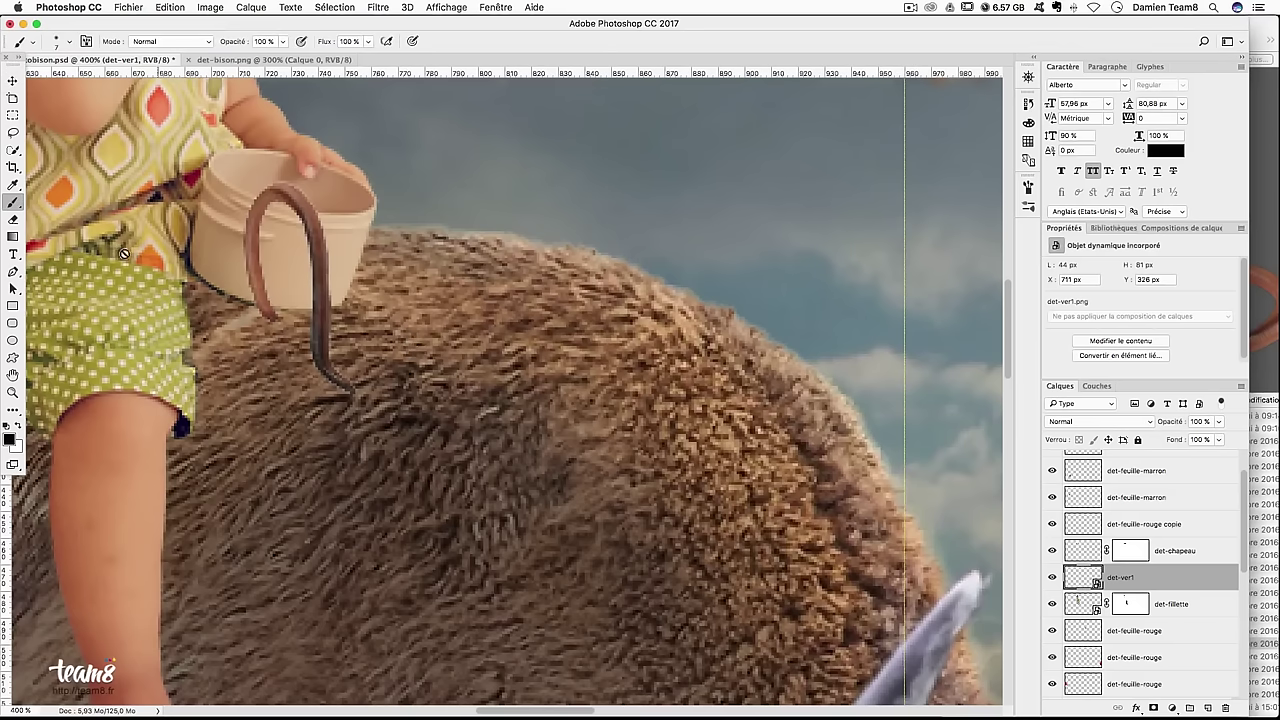
right_click(1146, 597)
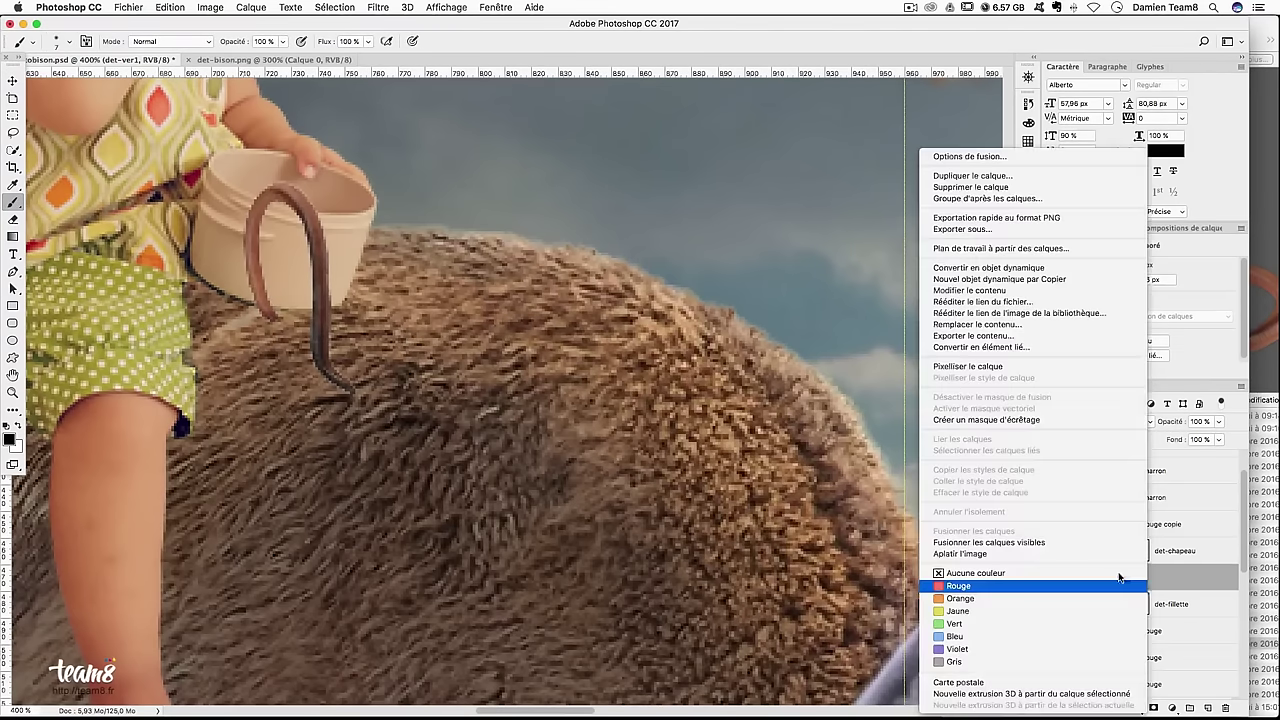
click(1045, 369)
click(1151, 706)
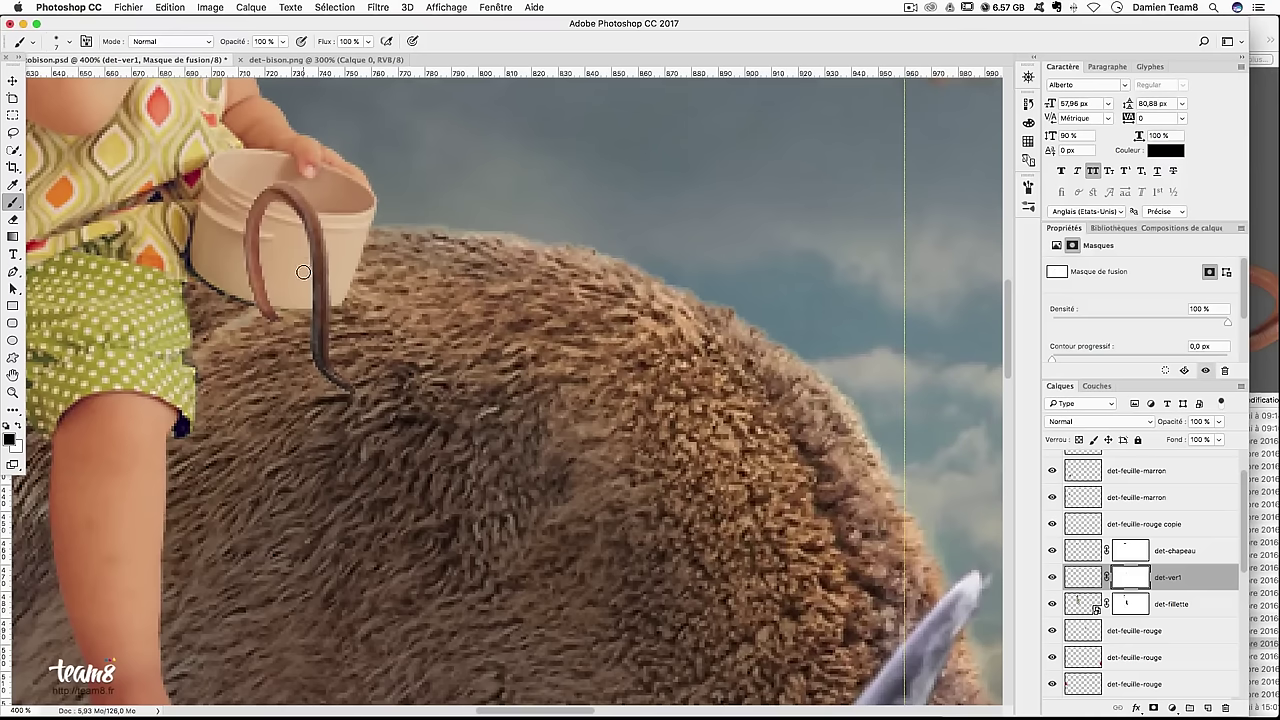
Paint black on the mask to hide the worm's arc inside the bucket
drag(323, 275, 288, 290)
mouse_move(241, 214)
mouse_down()
mouse_move(225, 214)
mouse_move(277, 193)
mouse_up()
key(x)
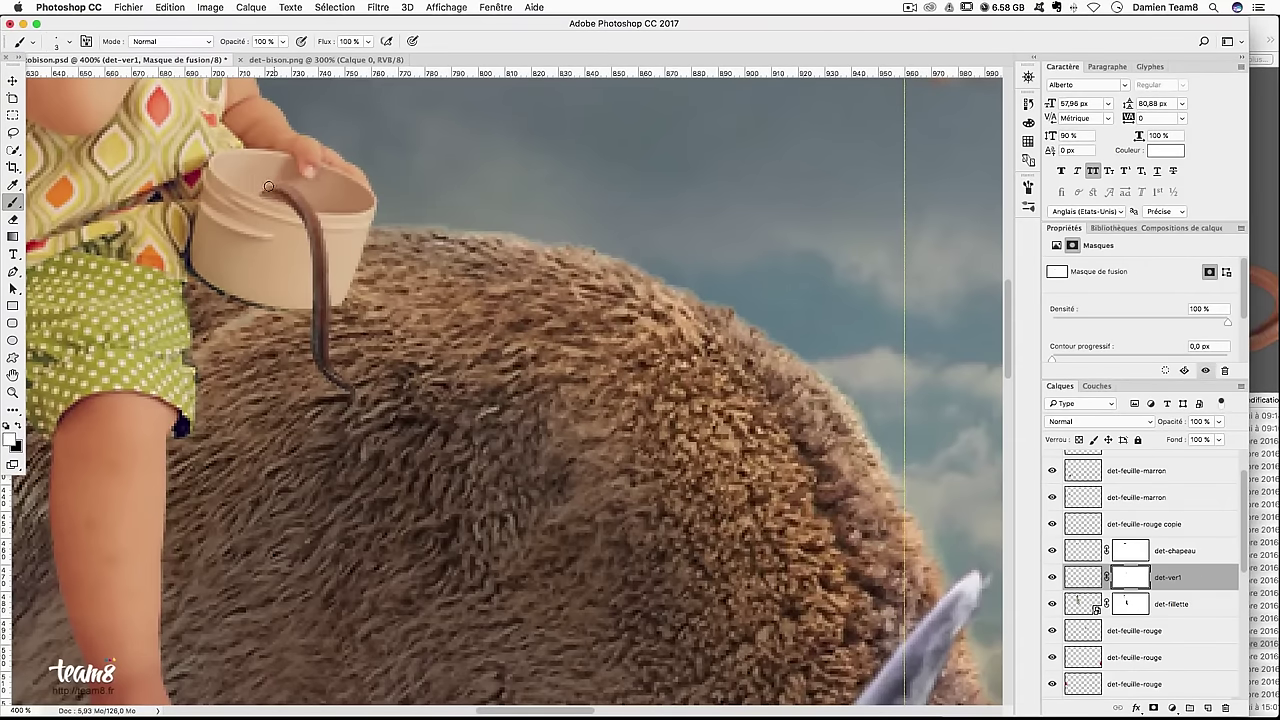
key(super+minus)
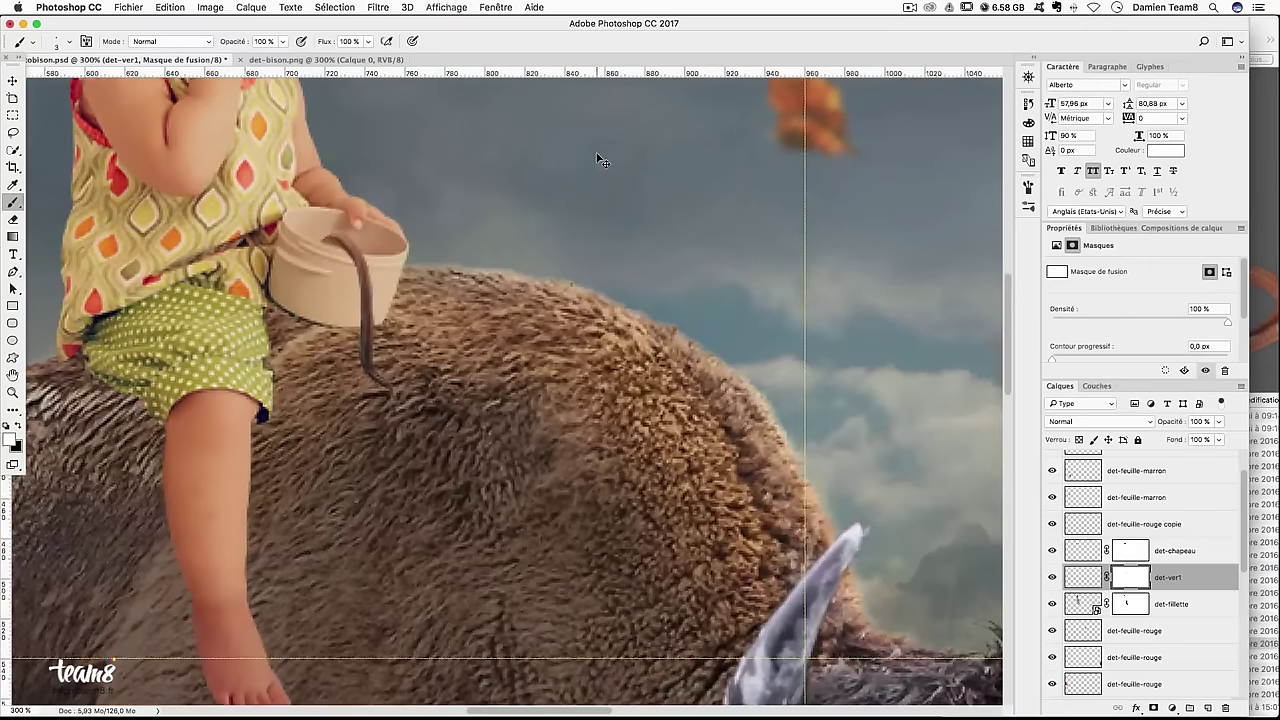
key(super+minus)
key(super+minus)
key(super+plus)
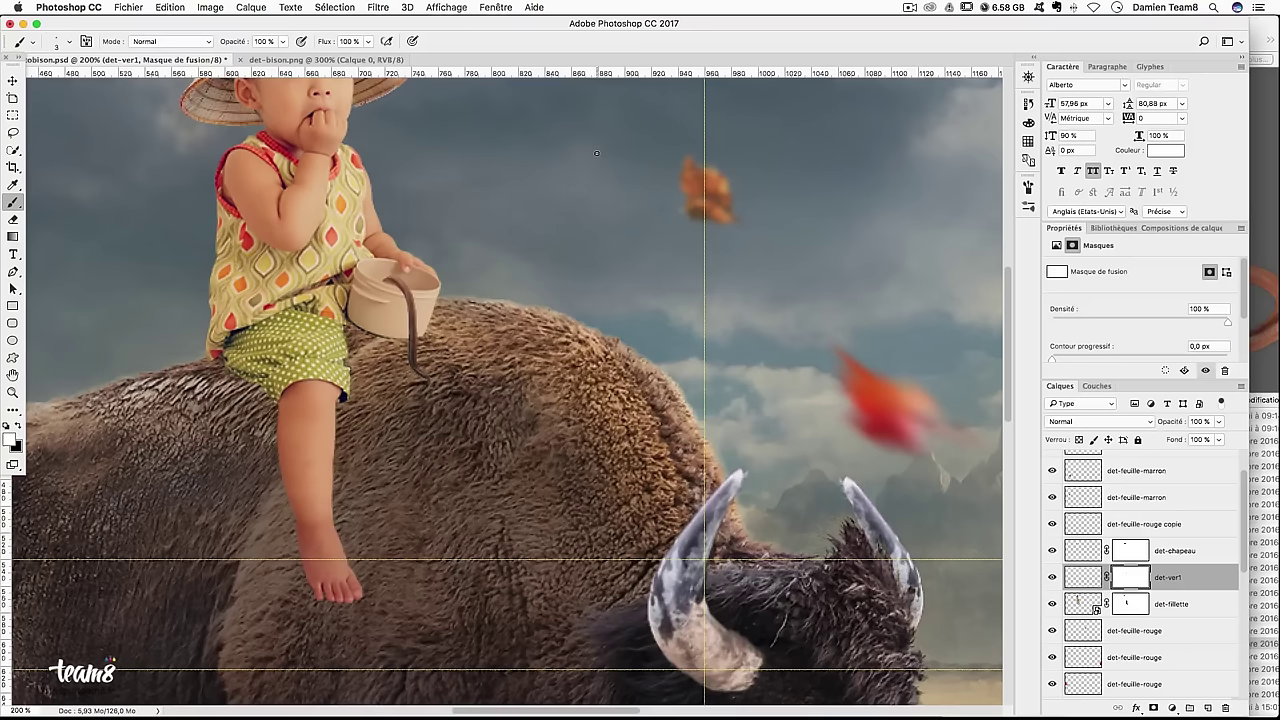
Duplicate the worm, place the copy beneath the original, and offset it so two strands show
click(14, 82)
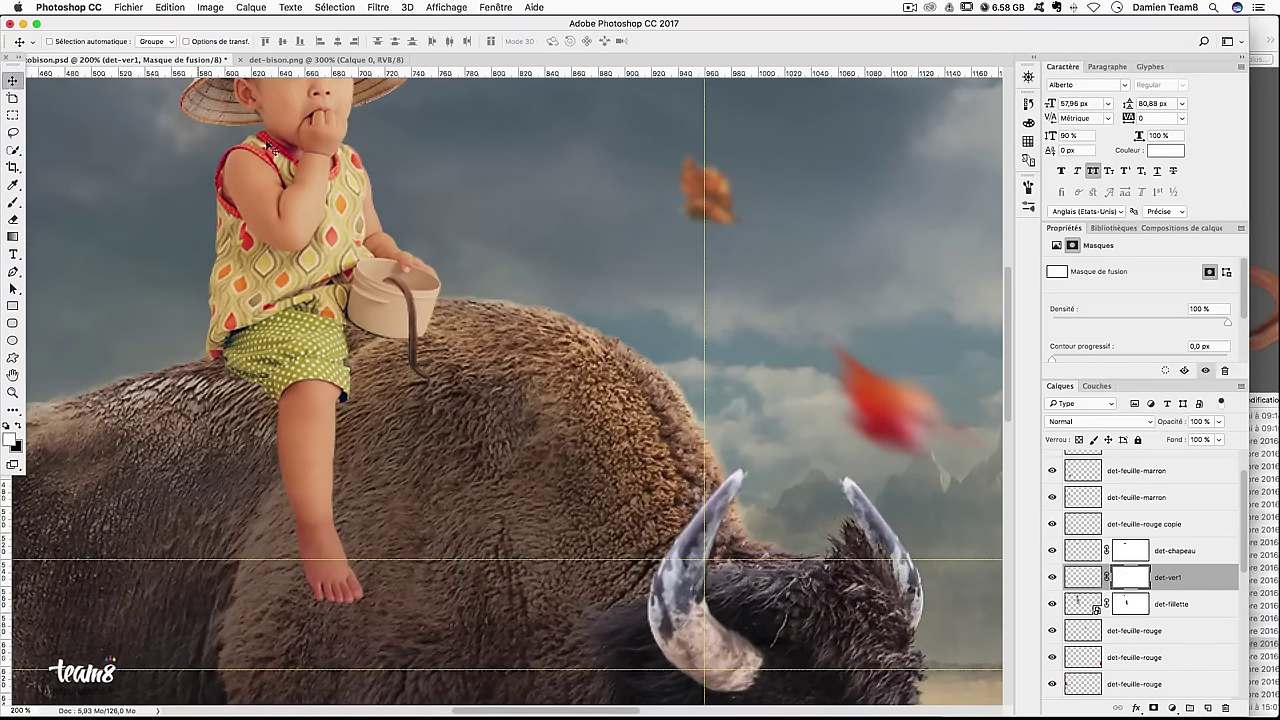
key(super+plus)
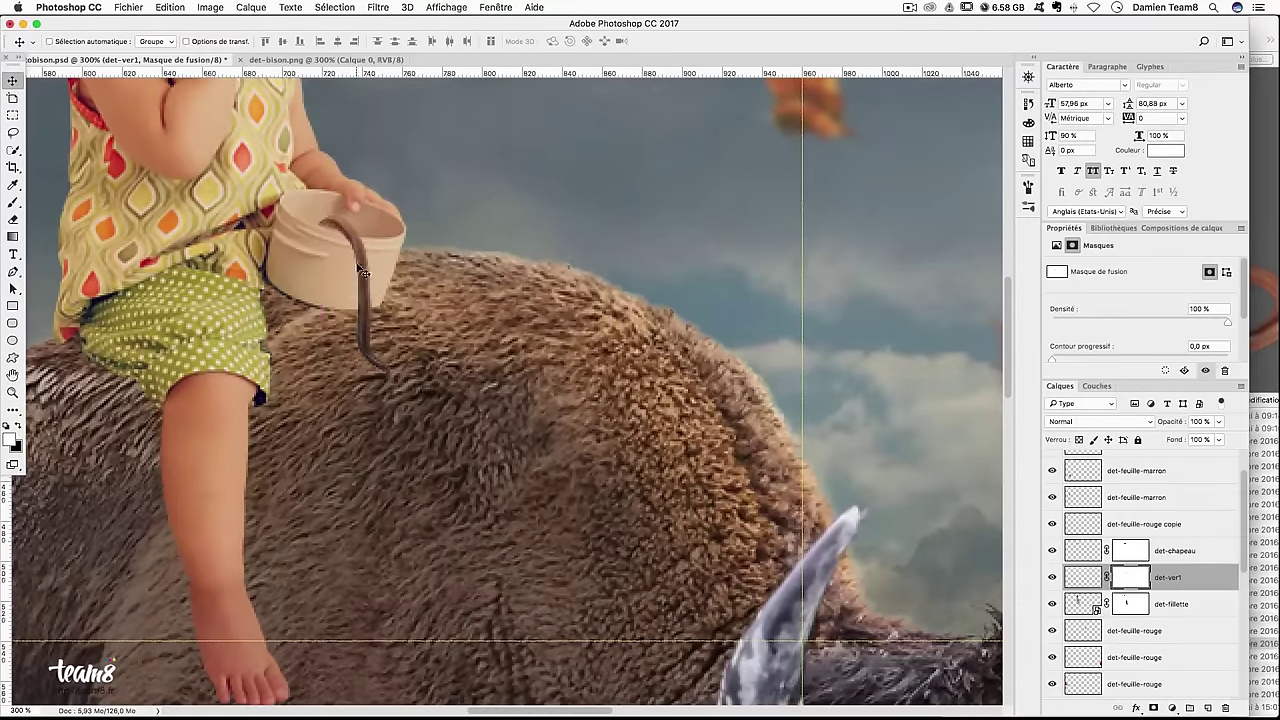
drag(363, 272, 381, 274)
drag(1177, 590, 1176, 612)
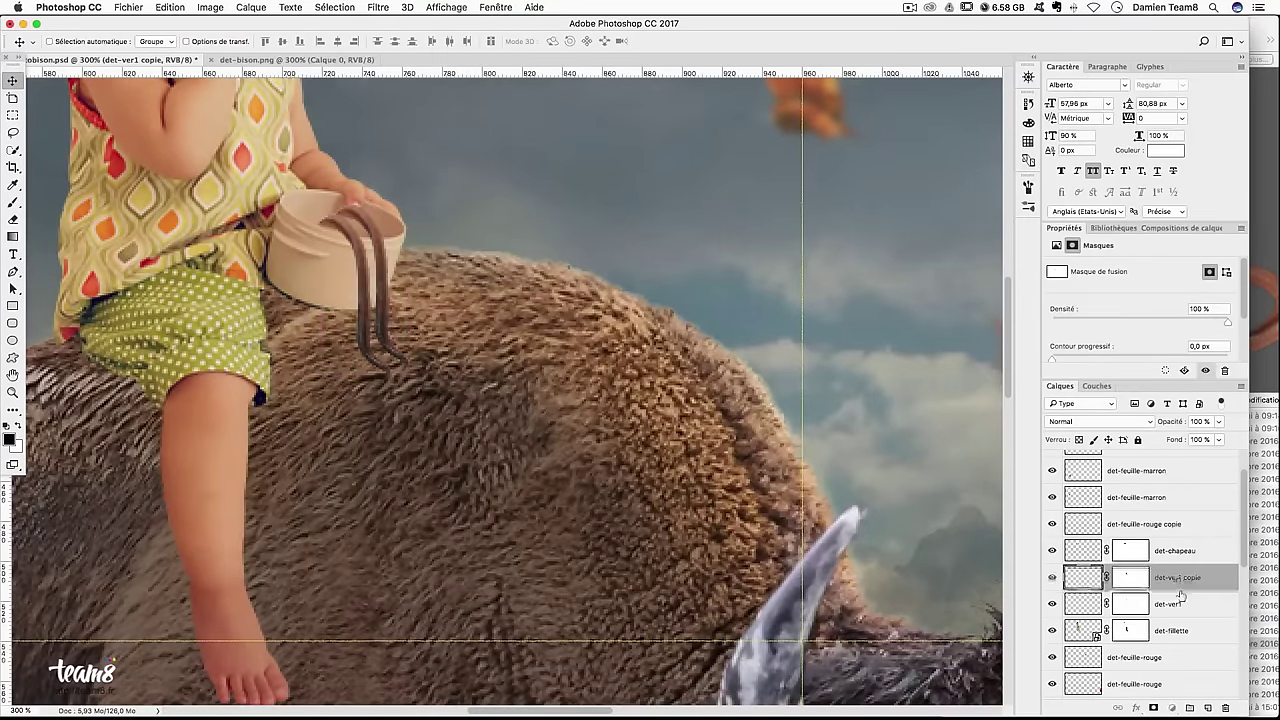
mouse_move(517, 295)
mouse_down()
mouse_move(517, 310)
mouse_move(508, 300)
mouse_up()
key(Right)
key(Right)
key(Right)
key(Right)
key(Right)
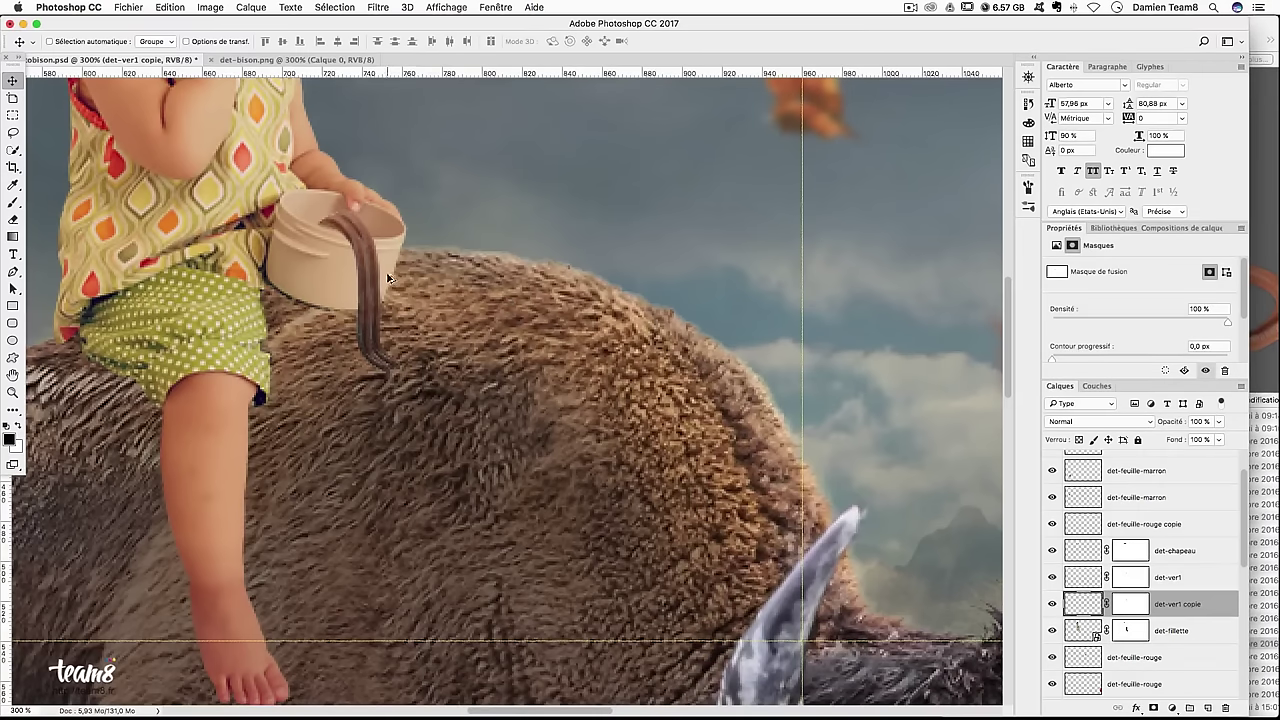
Create a third worm strand offset to the right and reorder it in the layer stack
drag(389, 278, 436, 289)
mouse_move(1168, 607)
mouse_down()
mouse_move(1168, 668)
mouse_move(1180, 642)
mouse_up()
key(ctrl)
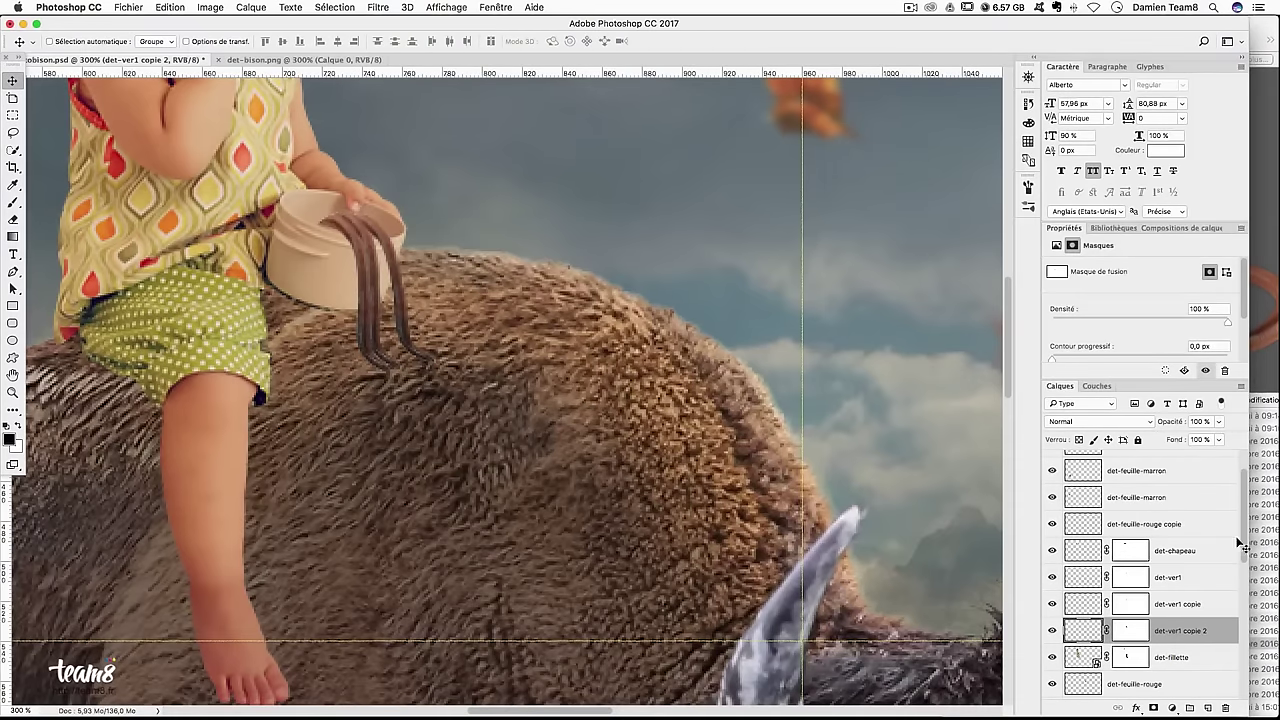
Place the second worm image over the bucket rim and move its layer above the other worms
key(super+Tab)
click(1128, 657)
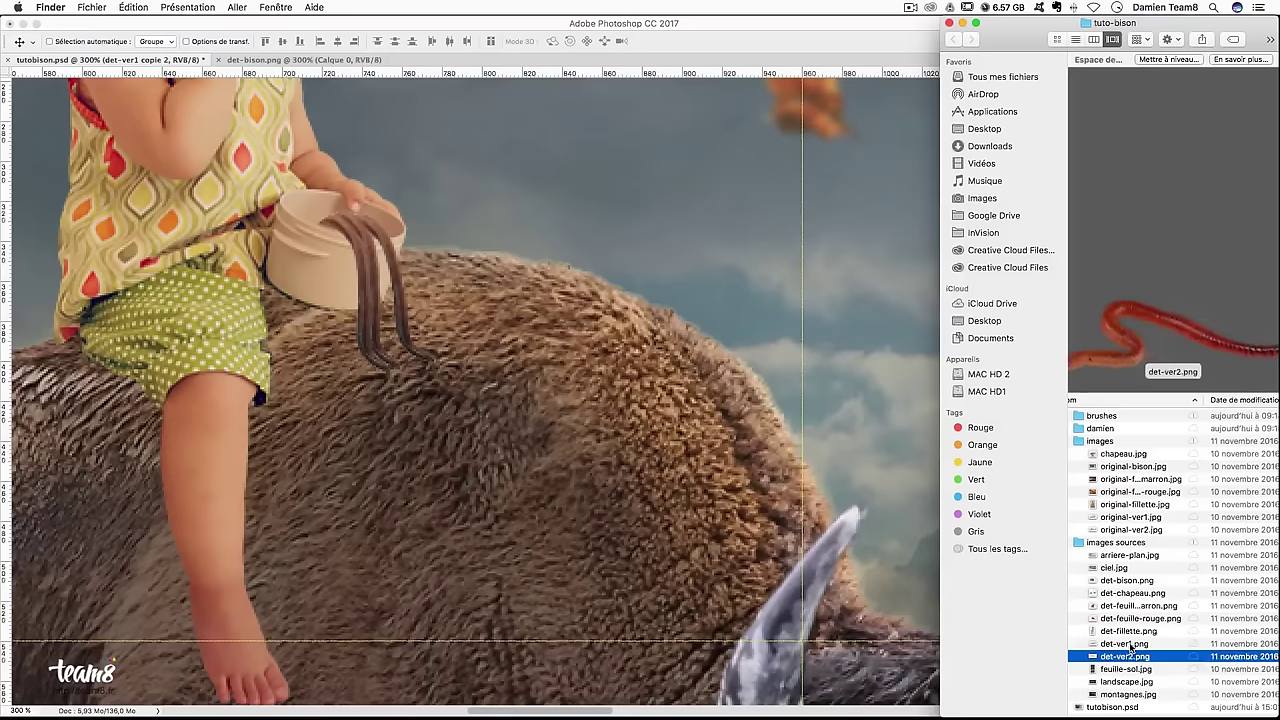
click(621, 347)
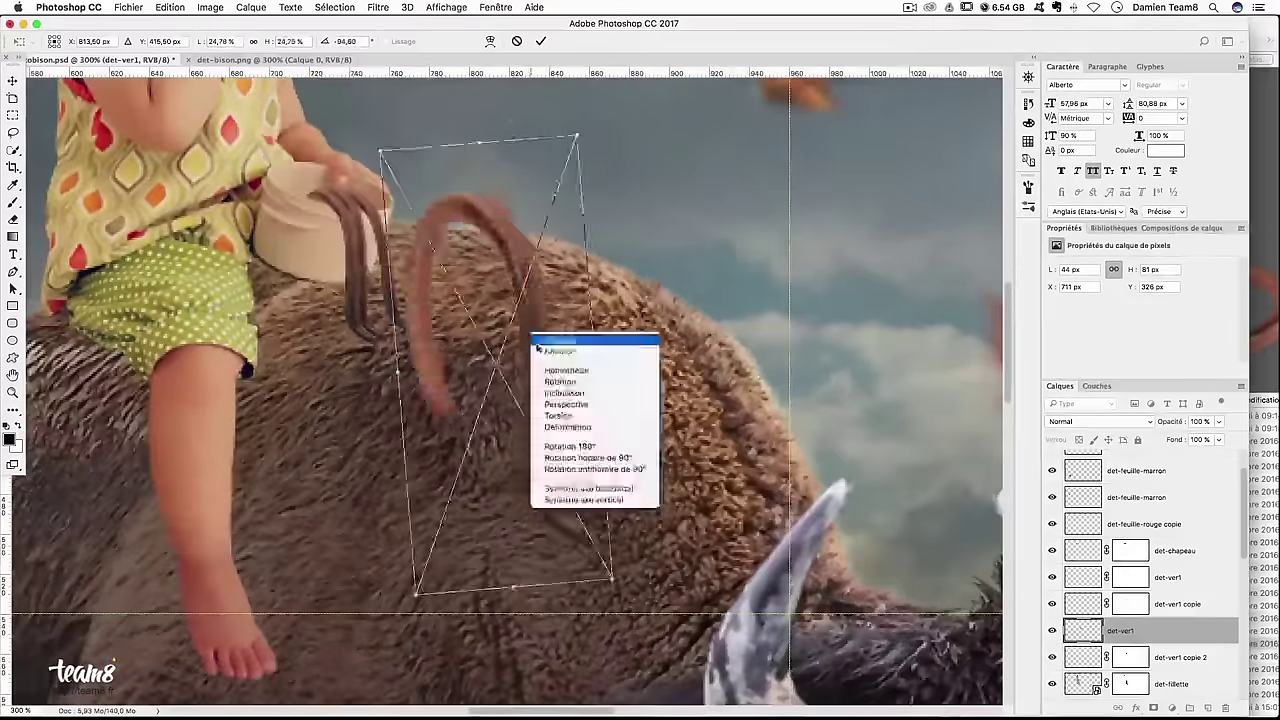
key(Return)
key(ctrl+bracketright)
key(ctrl+bracketright)
key(b)
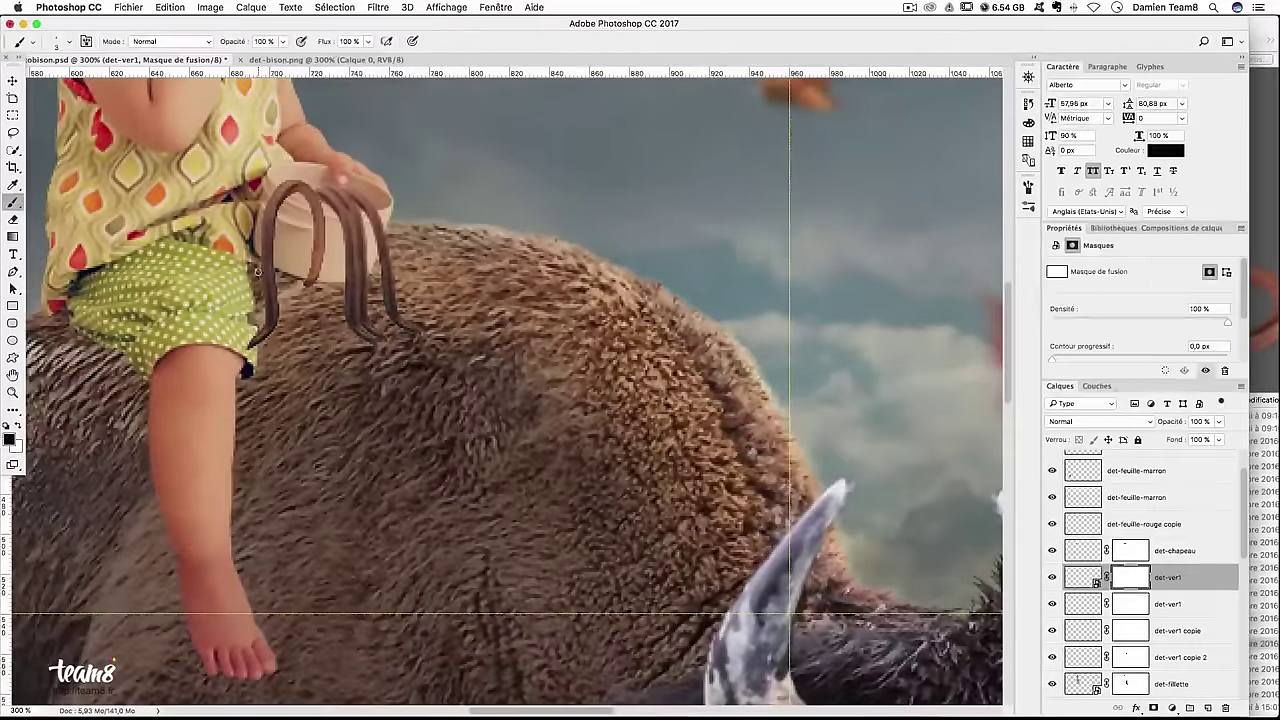
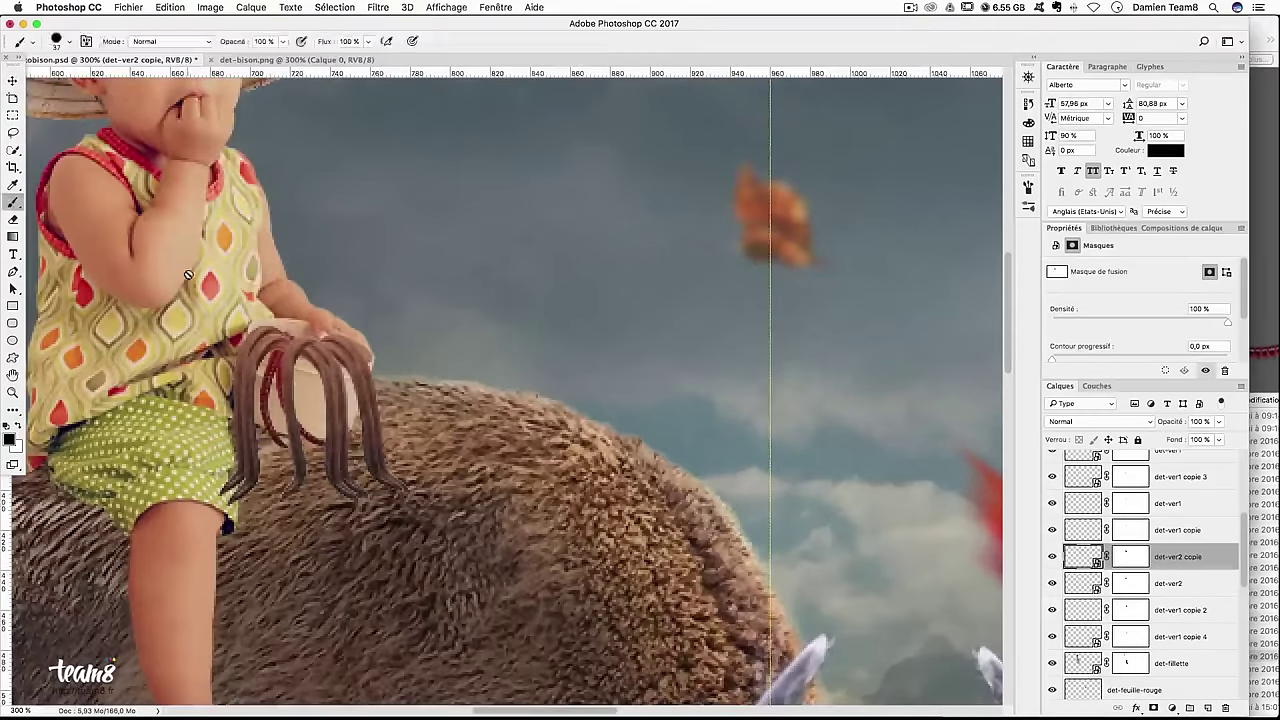
Warp the det-ver1 fur strand and position it on the bison's back
key(ctrl+t)
right_click(310, 300)
click(355, 393)
key(Return)
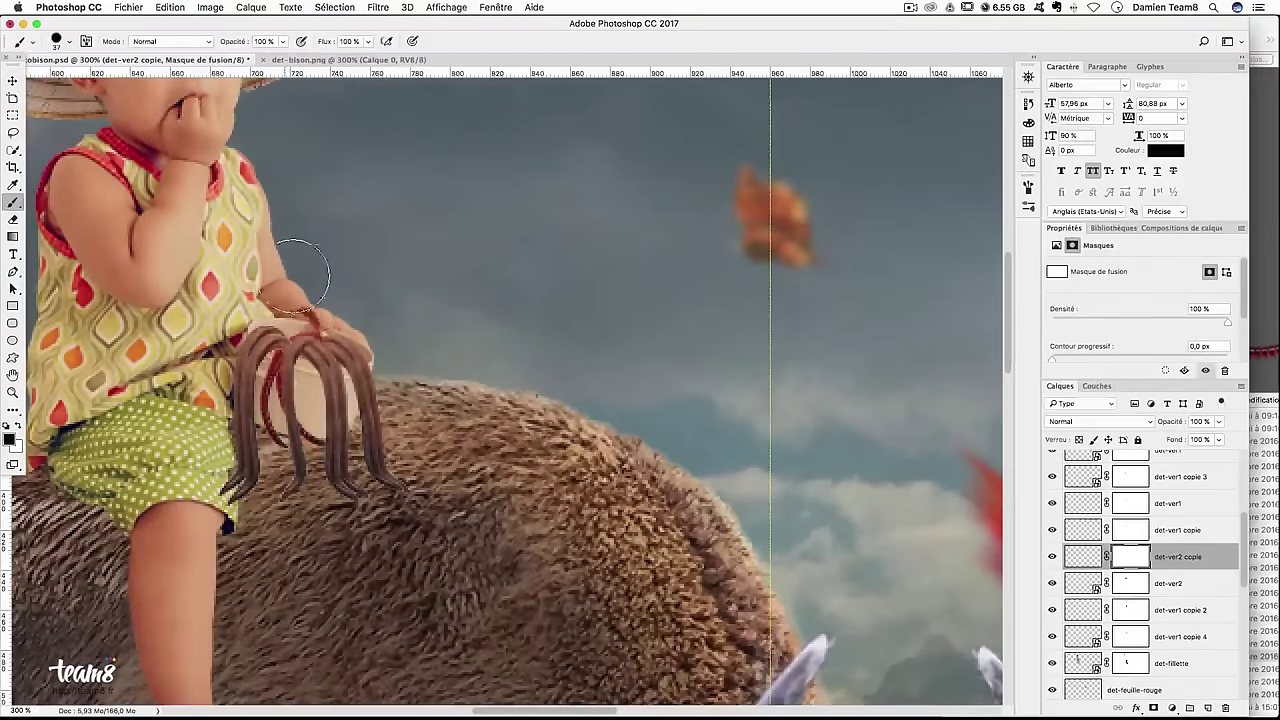
click(1180, 663)
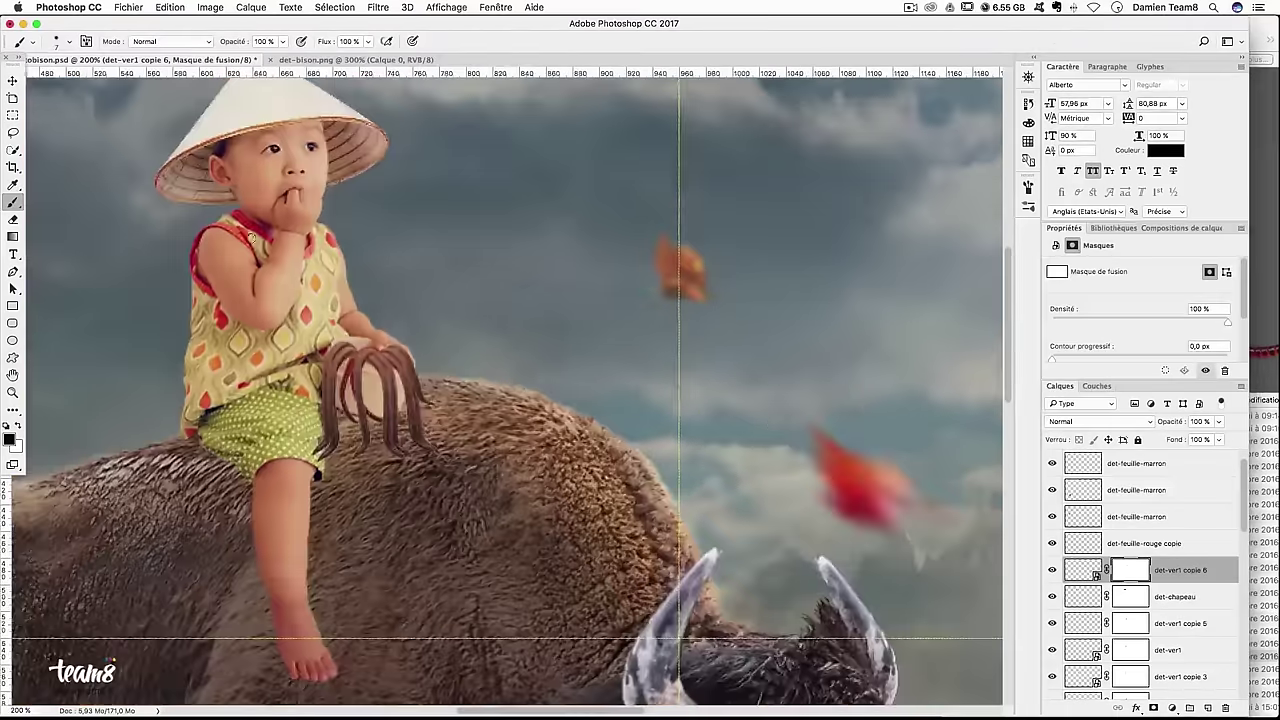
Make two more strand copies with Cmd+J, transforming each into place
key(ctrl+j)
key(ctrl+t)
key(Return)
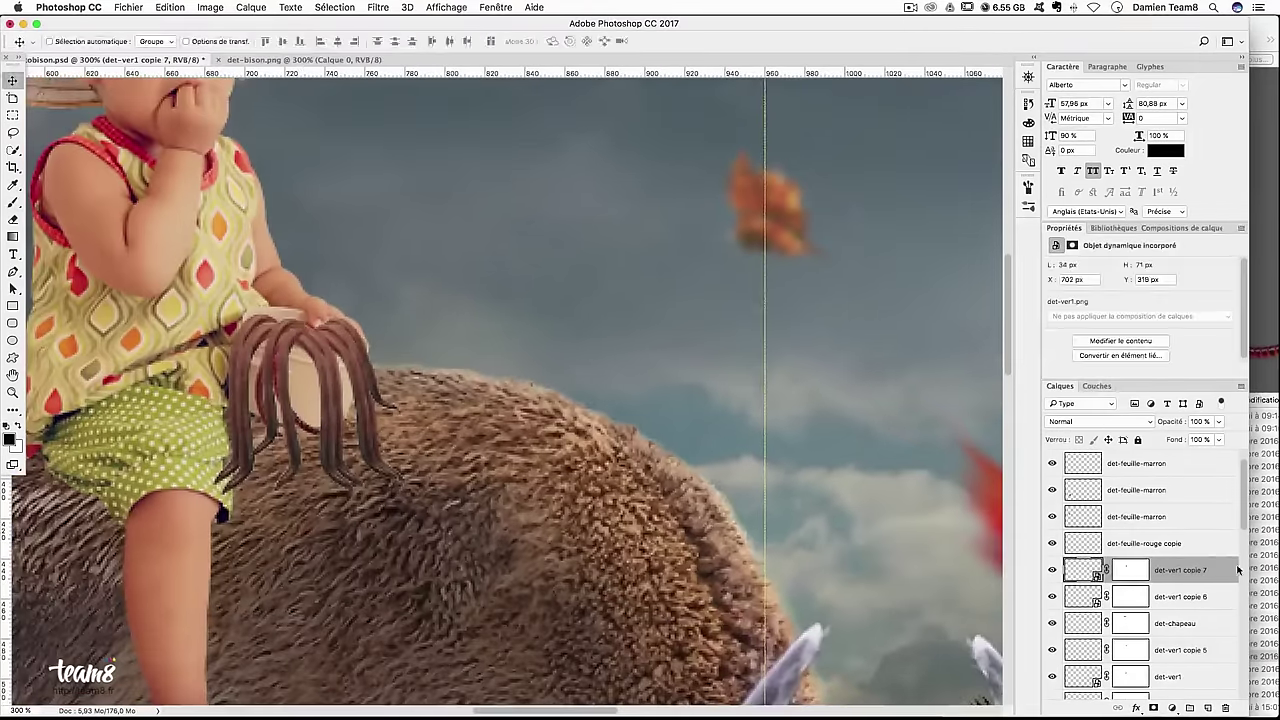
key(ctrl+j)
key(ctrl+t)
key(Return)
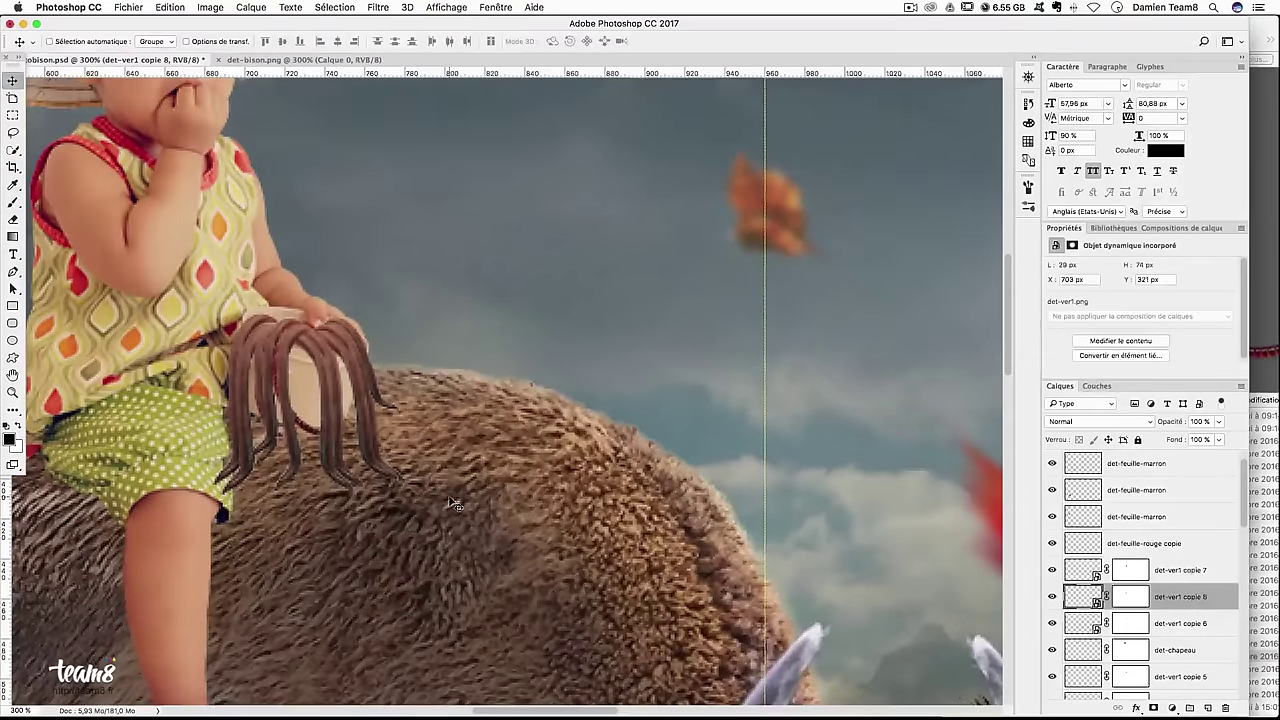
right_click(312, 326)
click(335, 330)
Add two further strand copies, rotated and bent to dangle from the child's hand
key(ctrl+j)
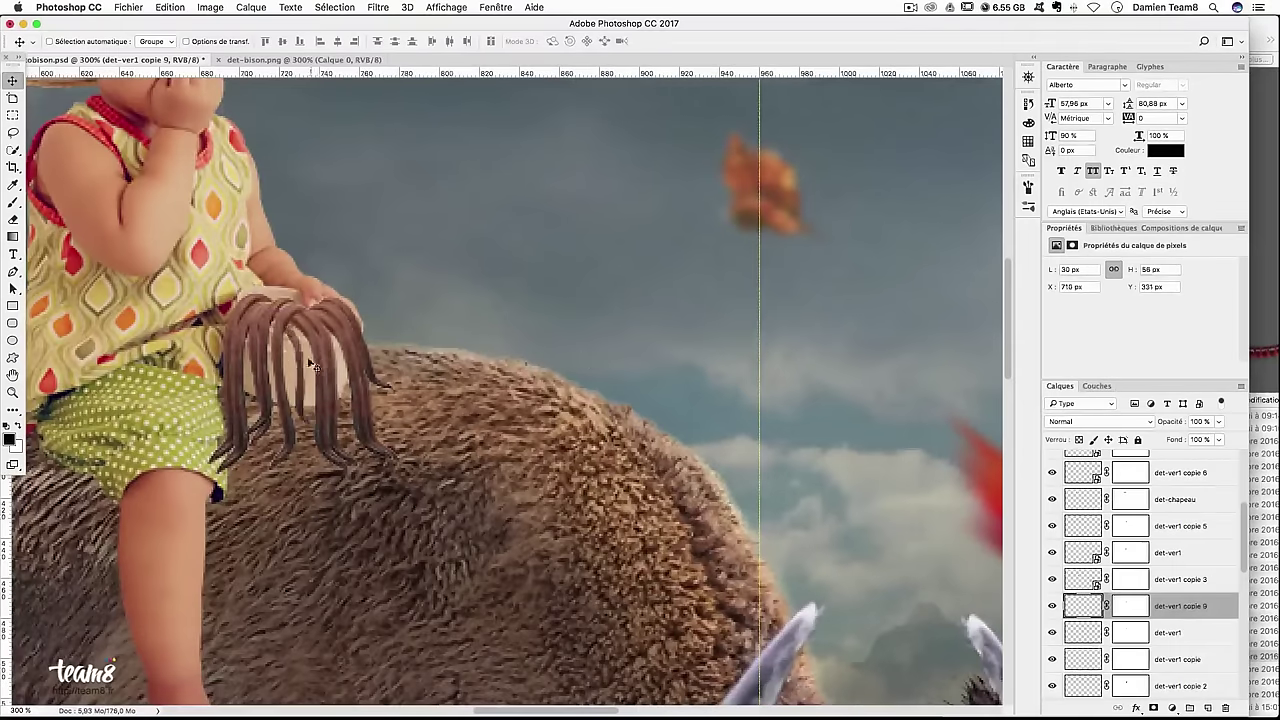
key(b)
key(ctrl+minus)
key(ctrl+t)
drag(366, 277, 438, 488)
key(Return)
key(ctrl+j)
key(ctrl+t)
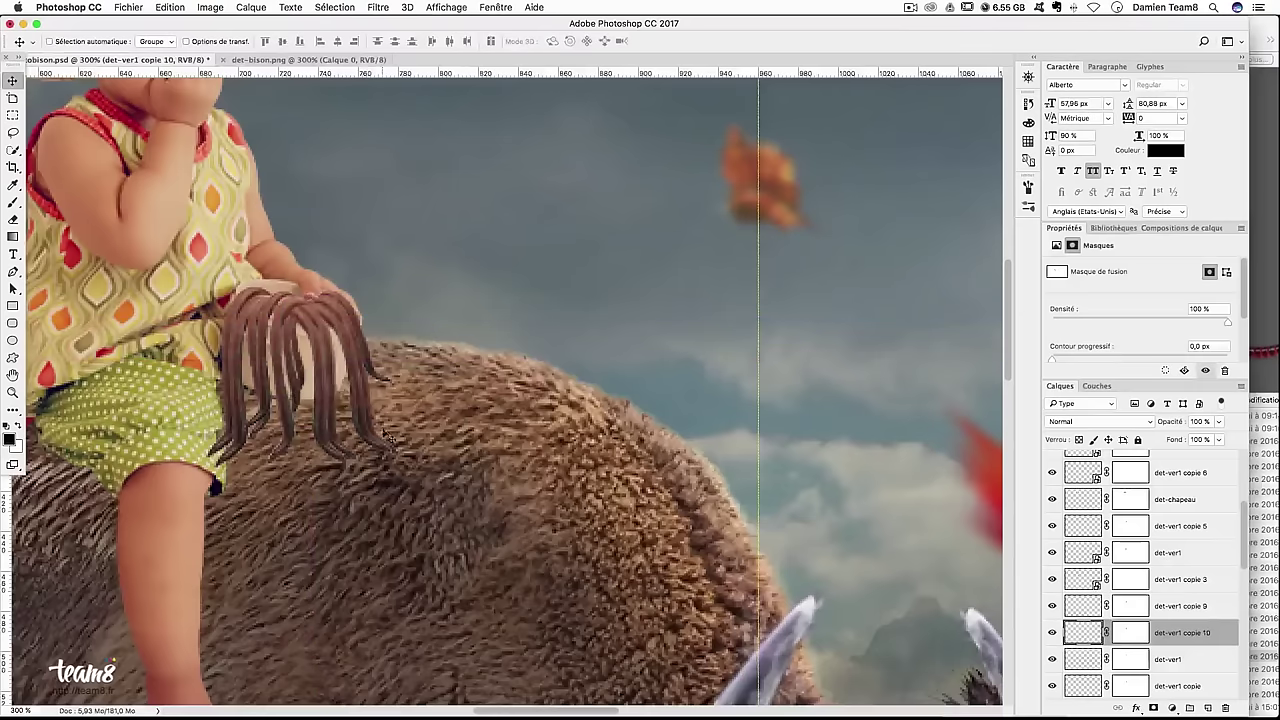
key(Return)
key(v)
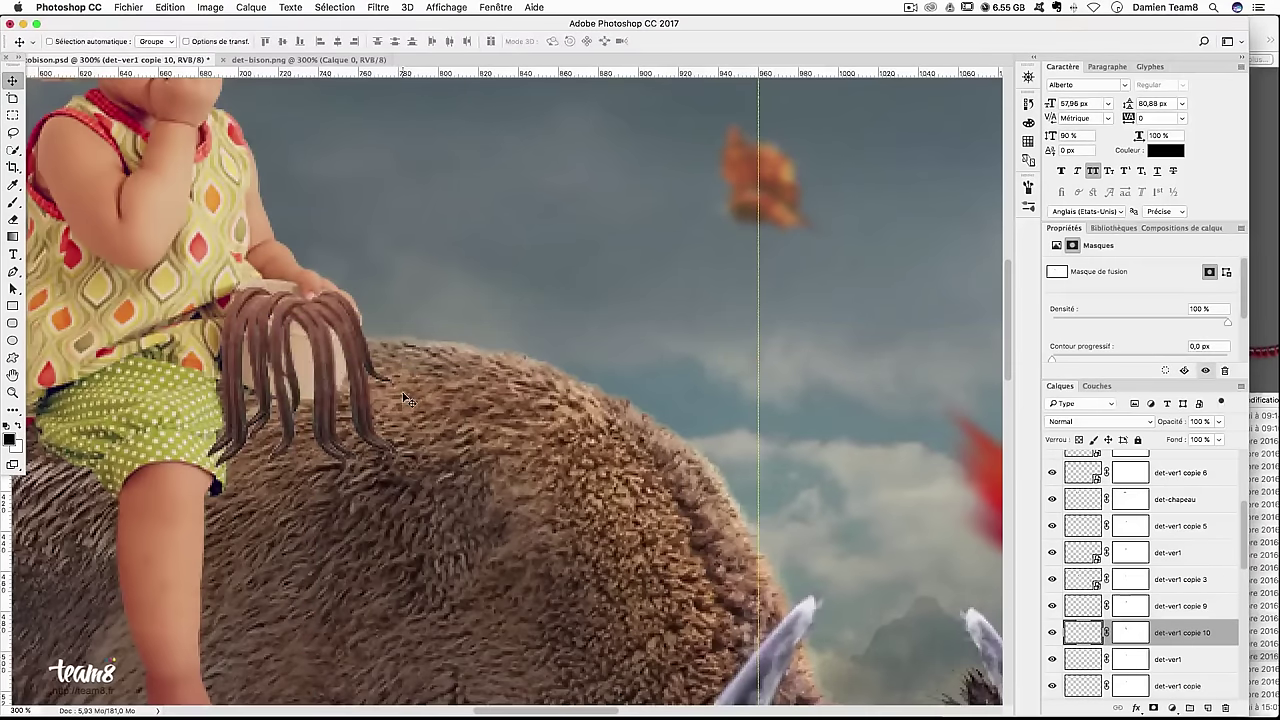
Target the newest strand's mask, zoom out to the whole rider, and pick the top strand layer
click(1130, 632)
key(b)
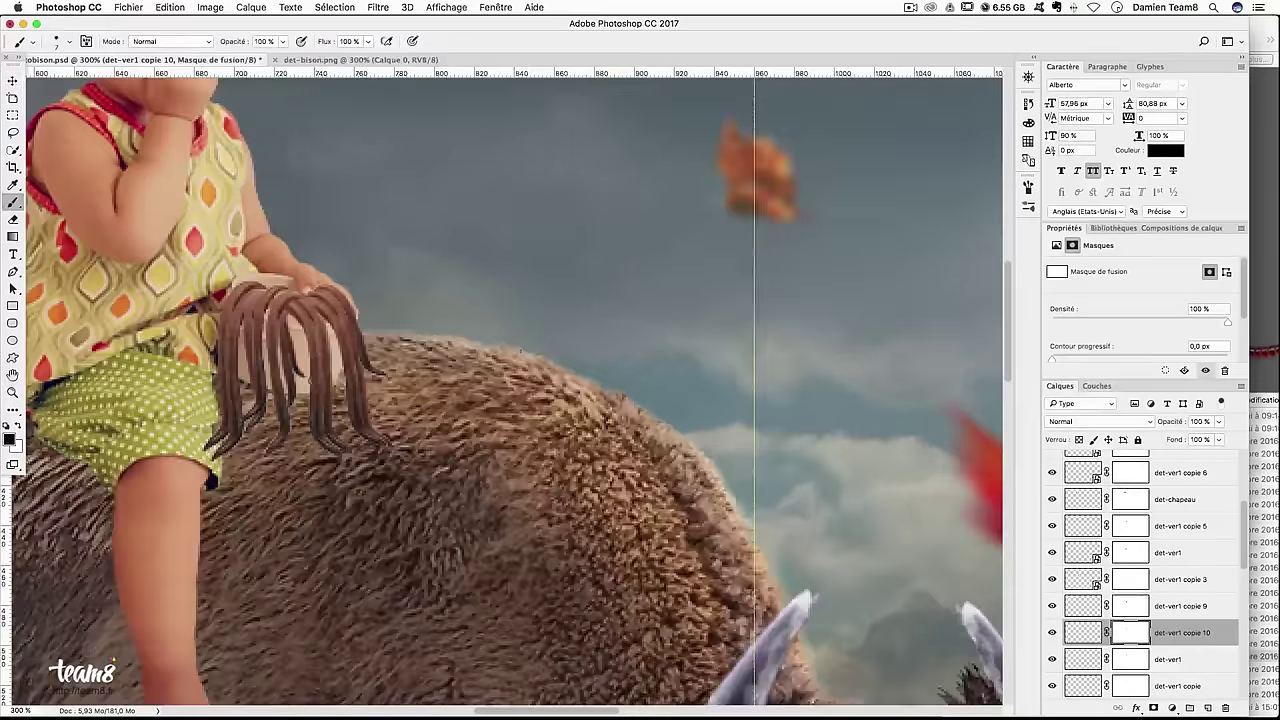
key(ctrl+minus)
scroll(1150, 600, down, 5)
click(1184, 574)
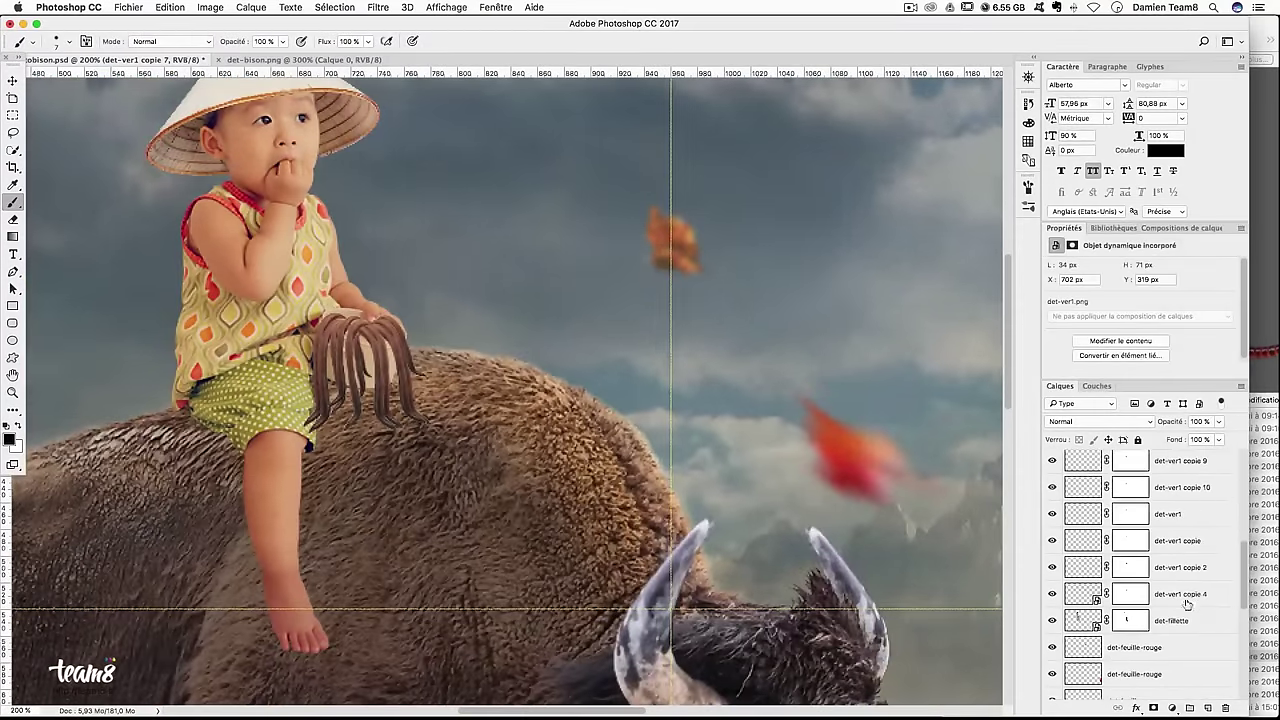
Group the strand layers through det-fillette into Groupe 1 and give the group a mask
shift+click(1184, 621)
scroll(1206, 622, up, 5)
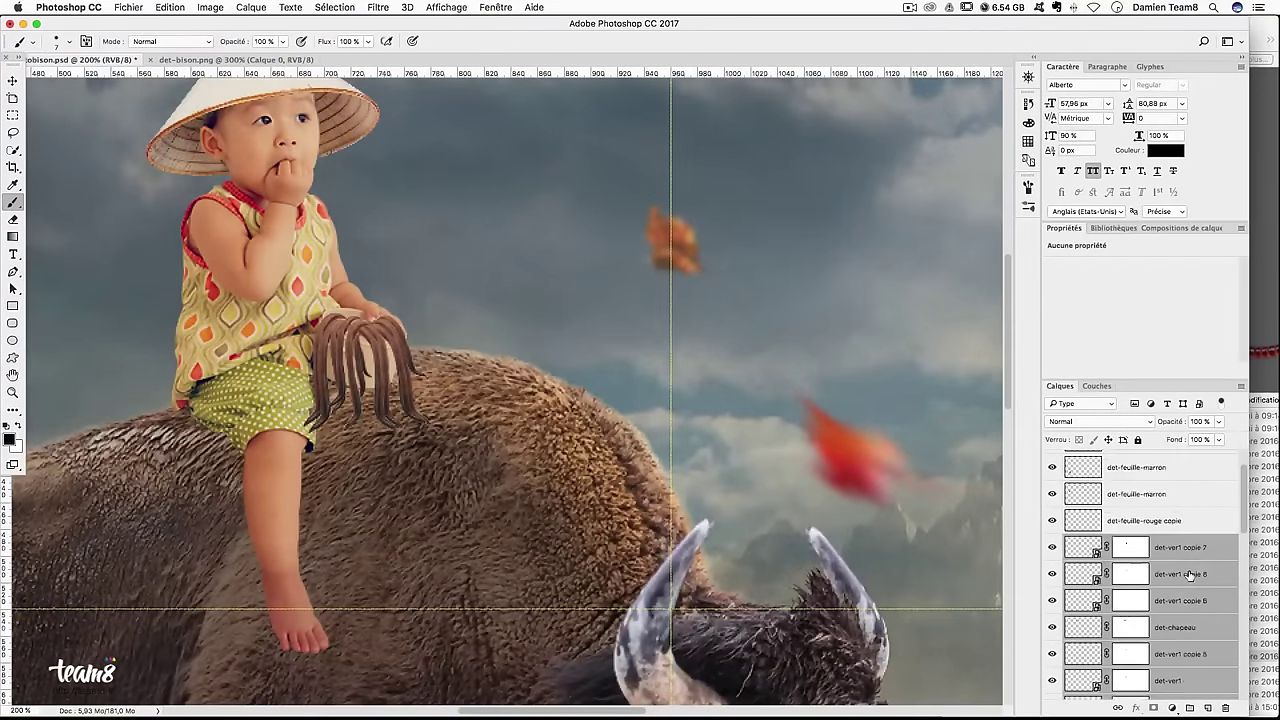
scroll(1183, 516, down, 3)
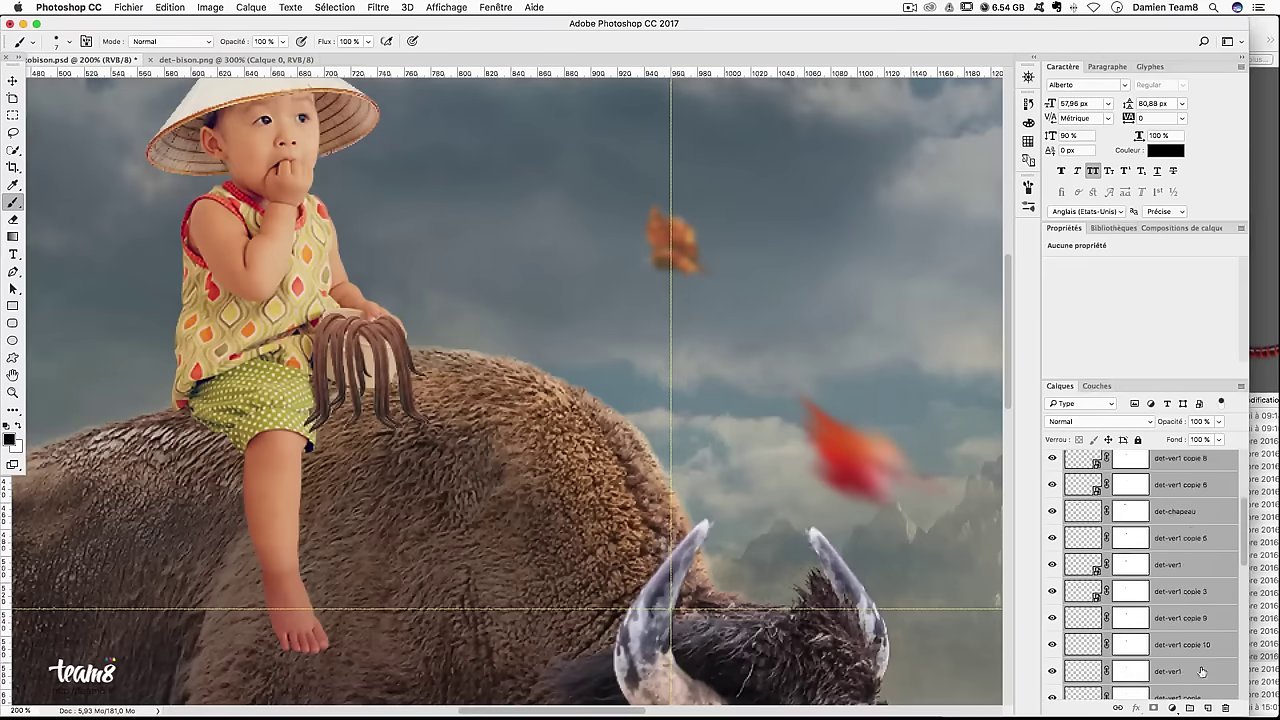
click(1189, 708)
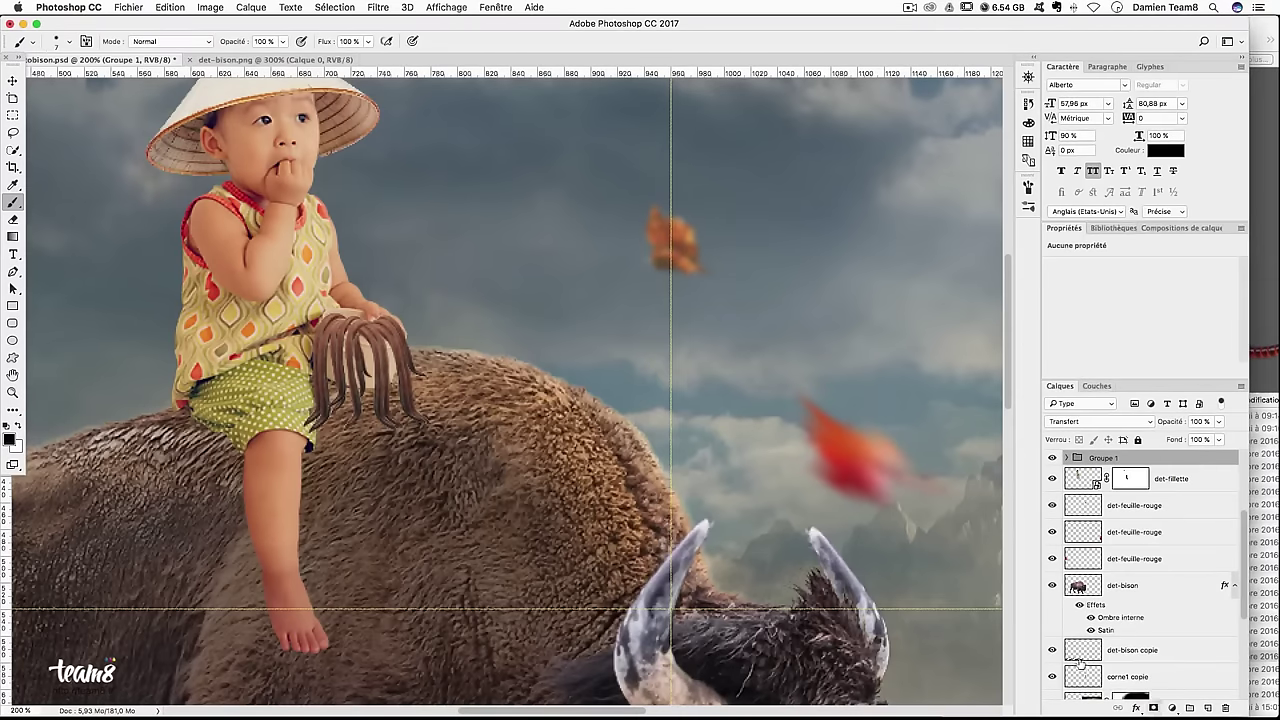
click(1153, 708)
Mask out the strands over the child's fingertips, then settle the view at 200%
key(super+plus)
key(super+plus)
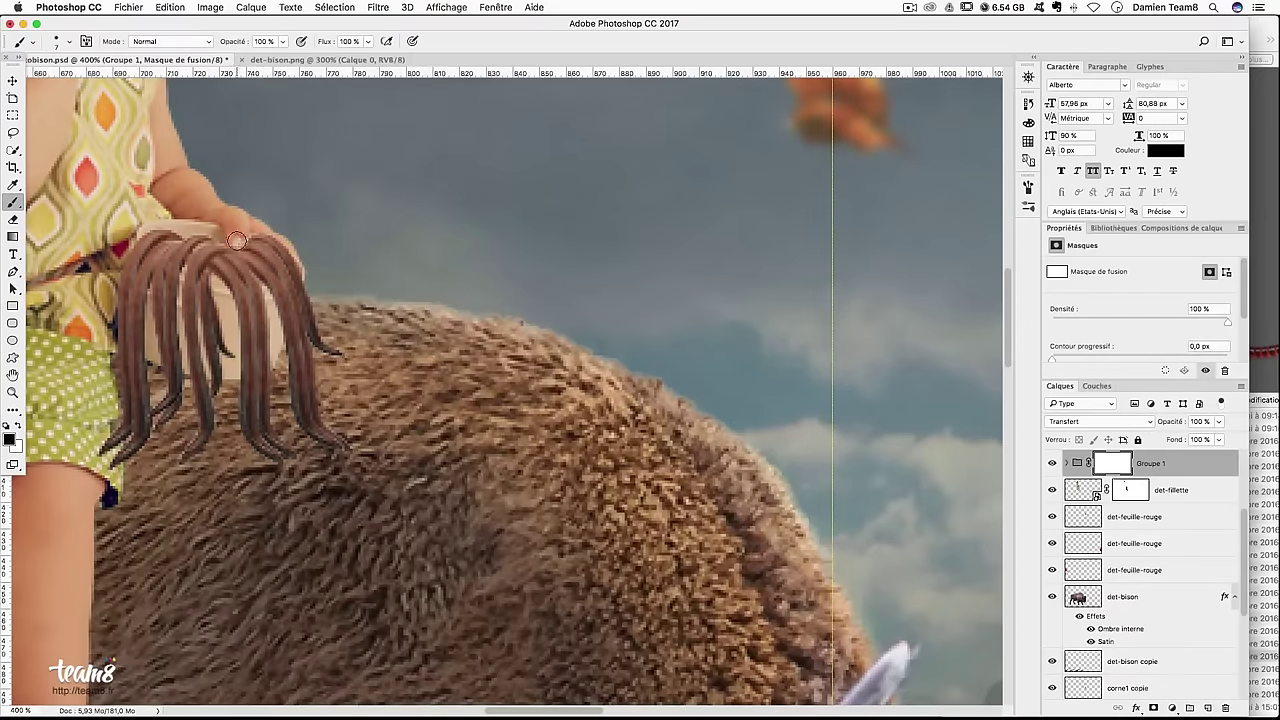
drag(236, 236, 239, 240)
scroll(308, 183, left, 5)
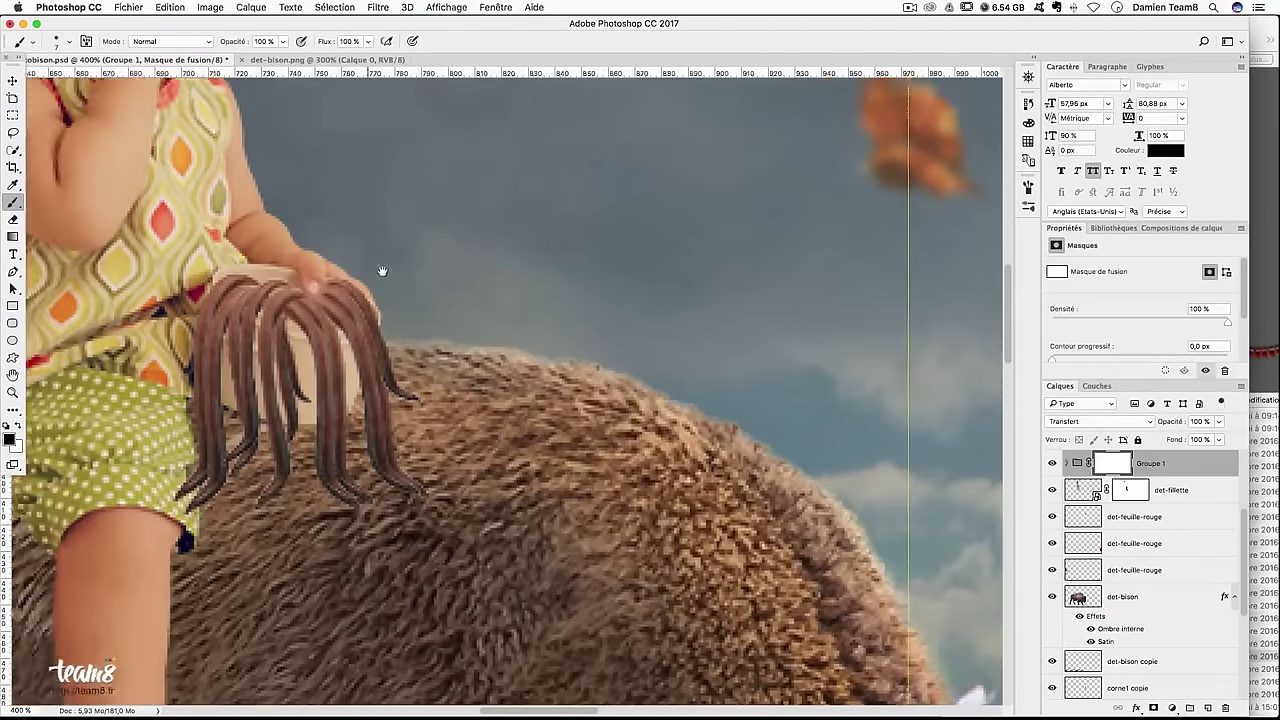
scroll(380, 271, up, 3)
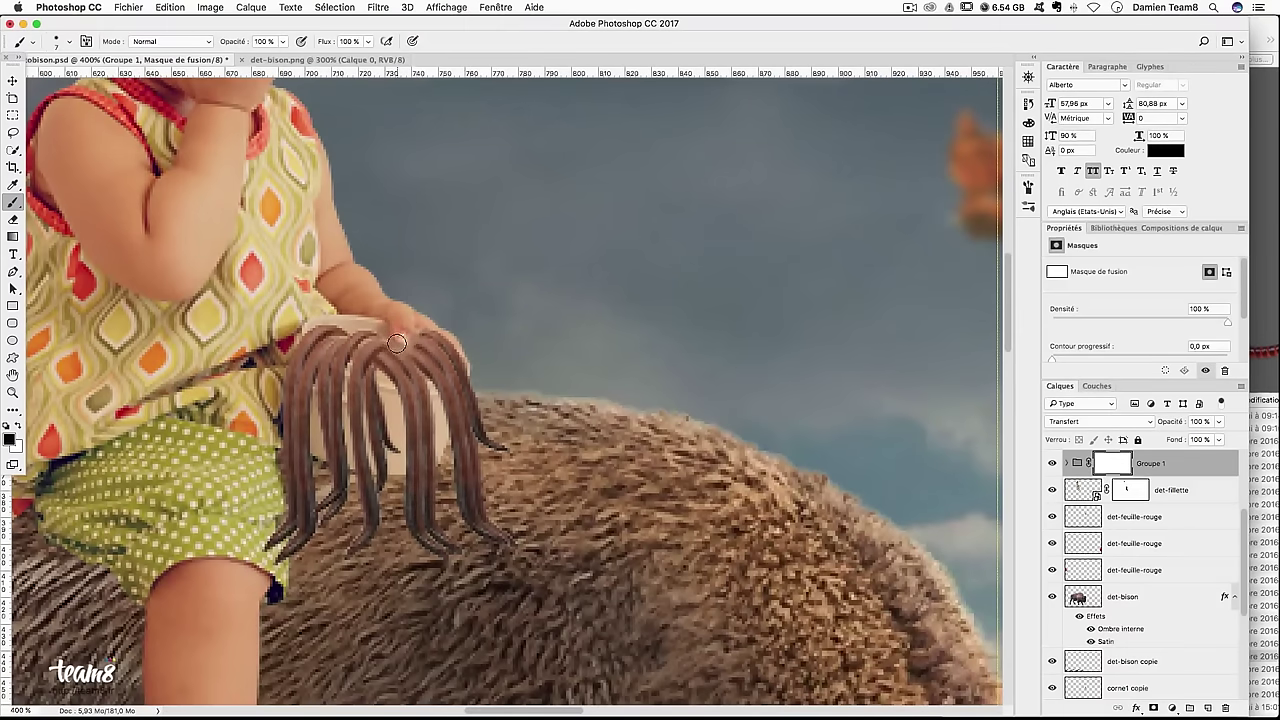
drag(410, 328, 400, 340)
key(ctrl+minus)
key(ctrl+plus)
key(ctrl+minus)
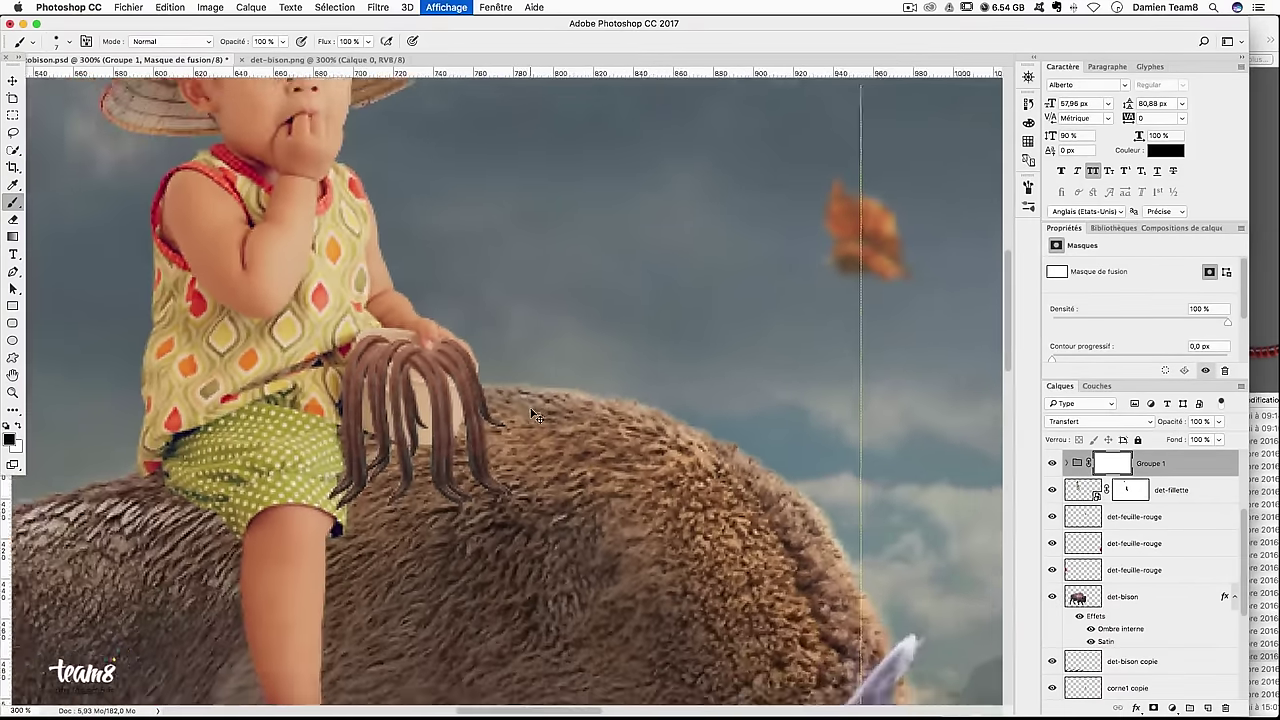
key(ctrl+minus)
key(ctrl+minus)
key(ctrl+plus)
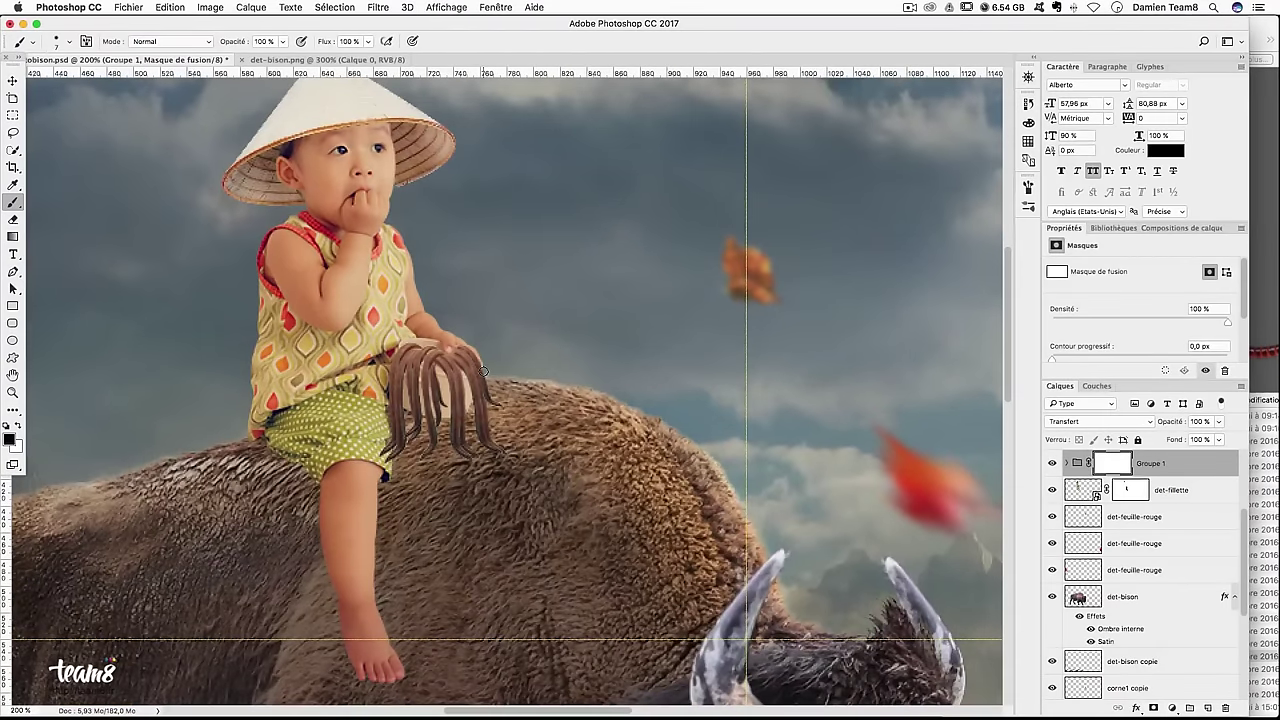
Create a new layer above the leaves named 'ombre fille'
click(1163, 524)
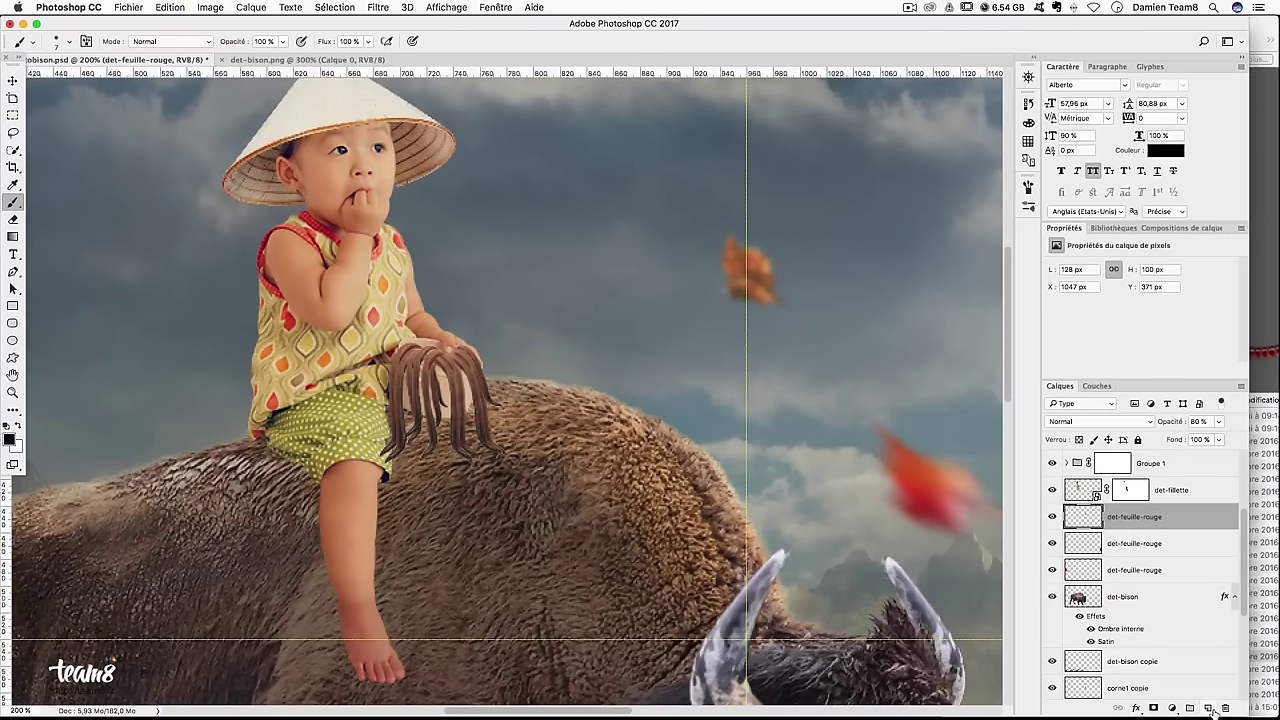
drag(1128, 490, 1196, 710)
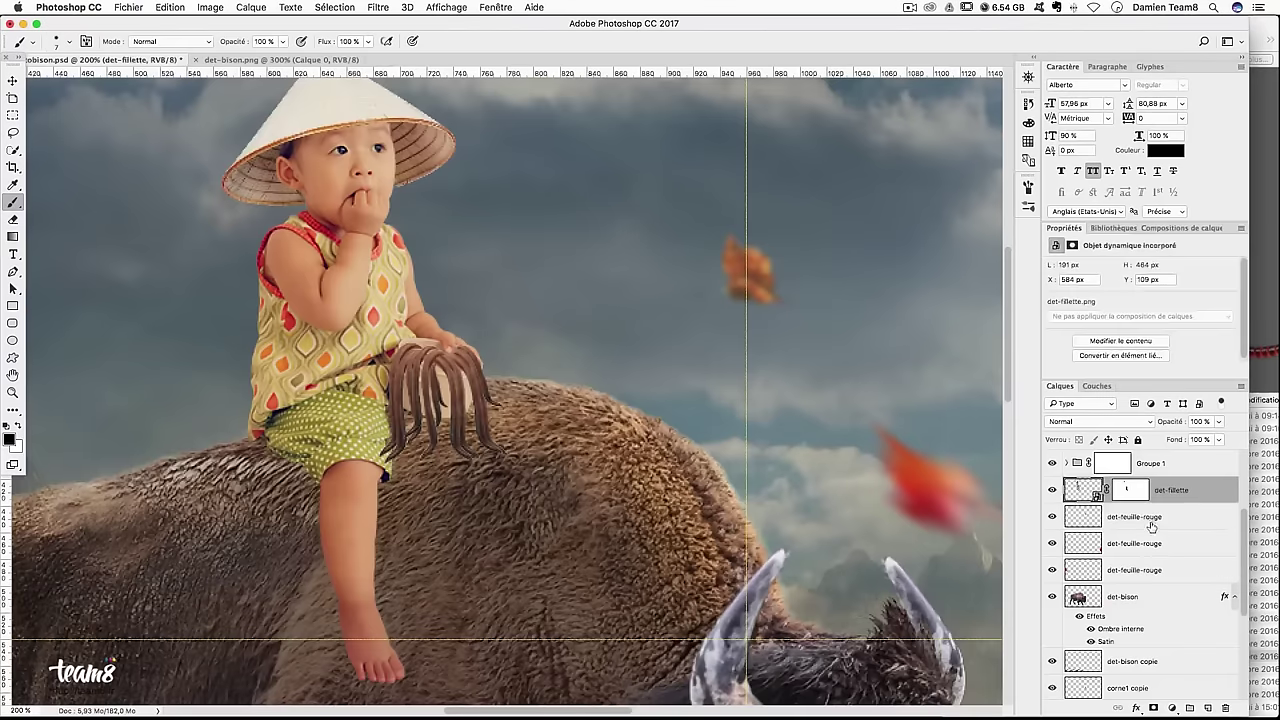
click(1209, 707)
double_click(1121, 516)
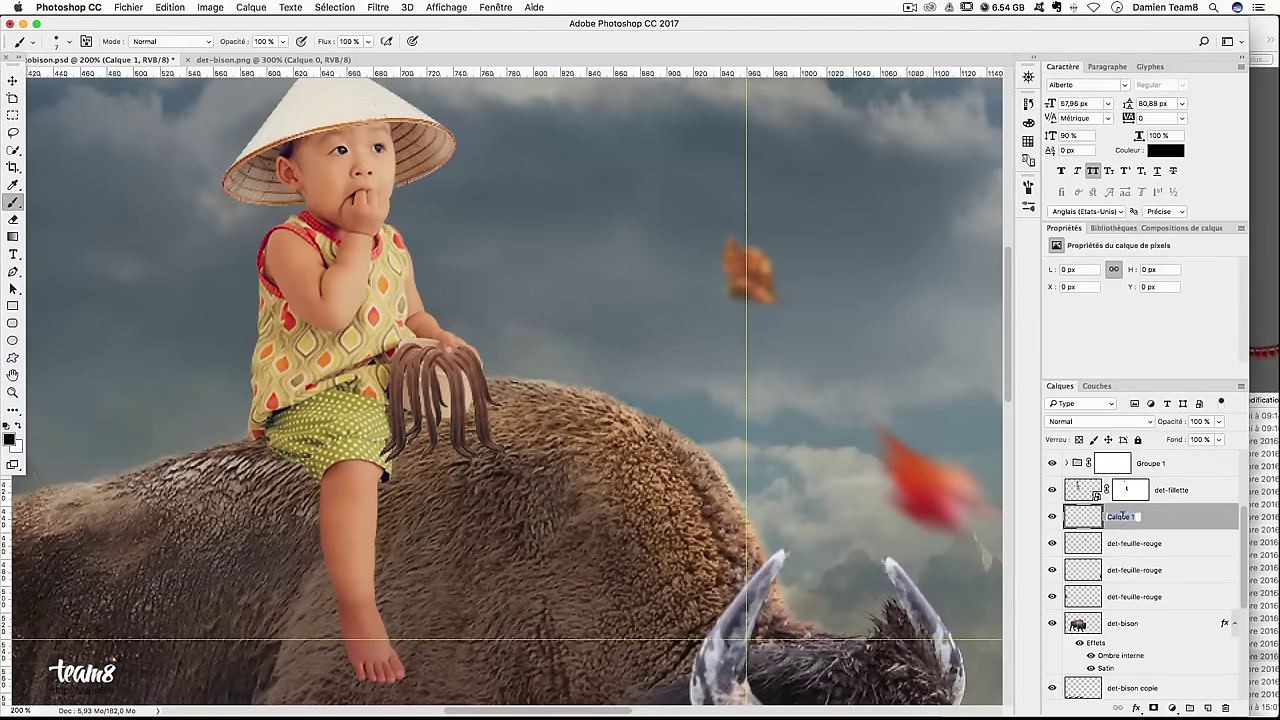
text(lle)
key(Return)
Set the brush to about 64 px at 24% opacity
drag(556, 457, 566, 424)
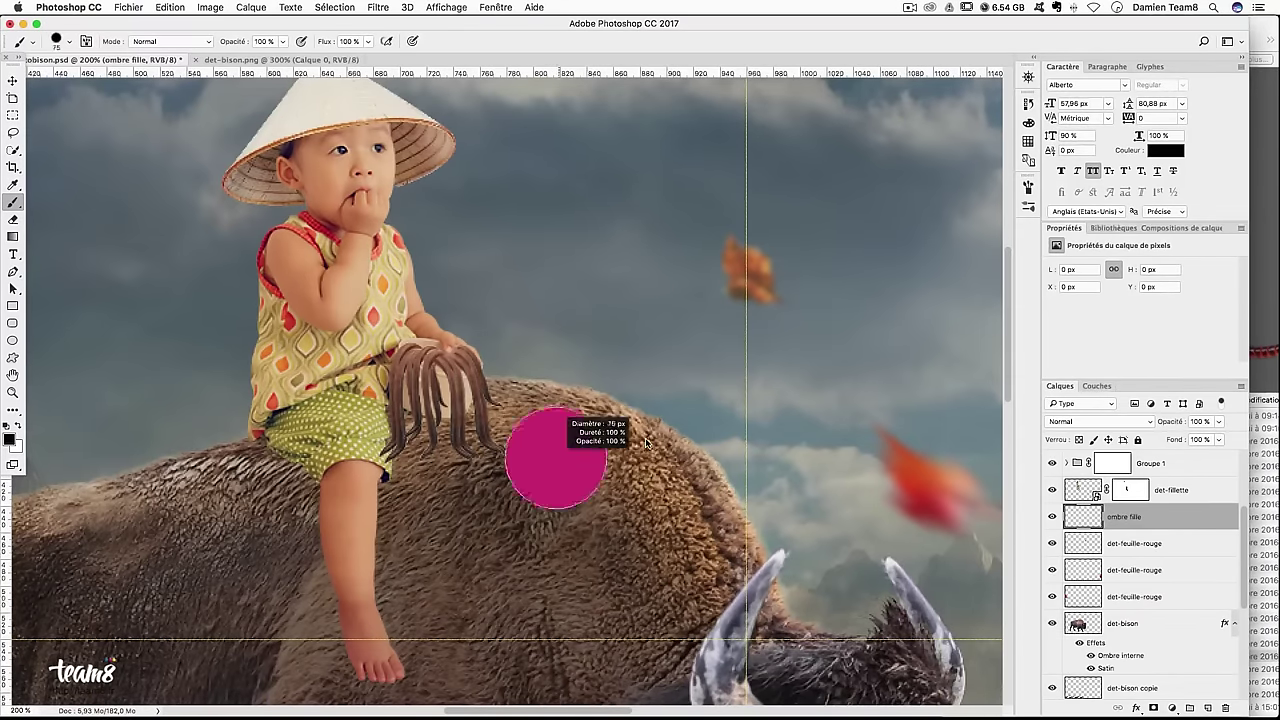
drag(452, 5, 404, 5)
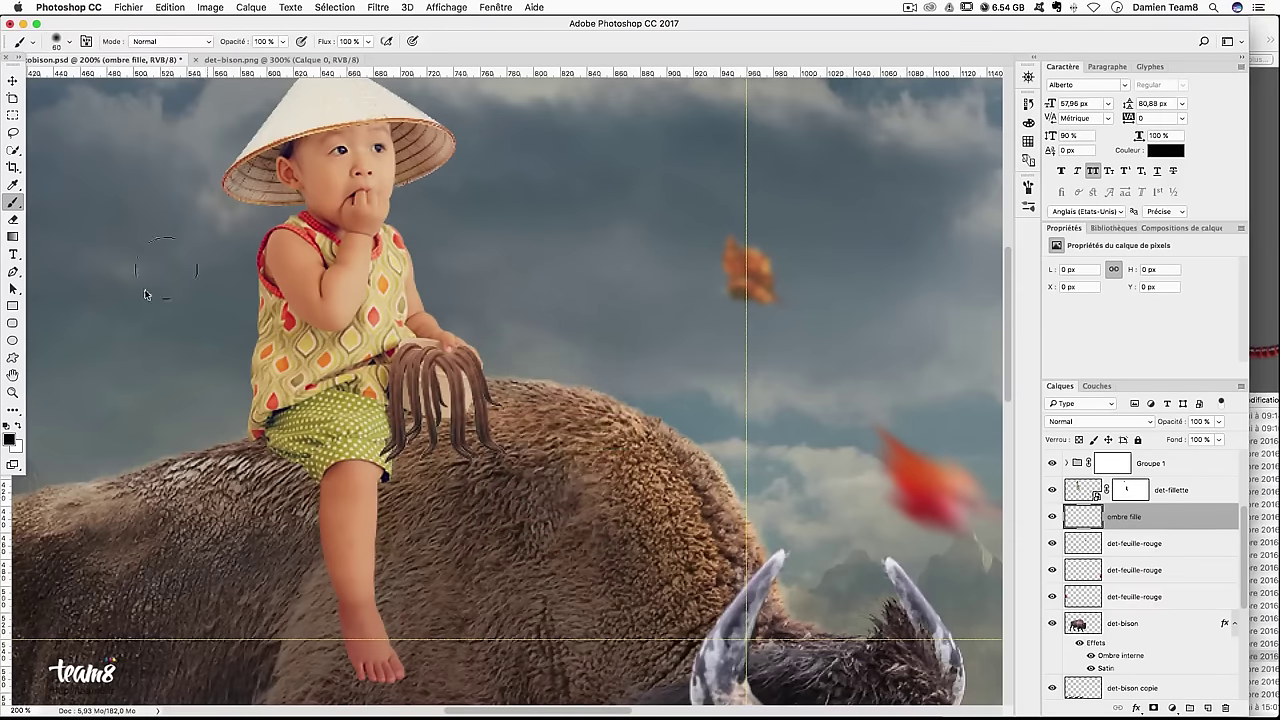
click(282, 41)
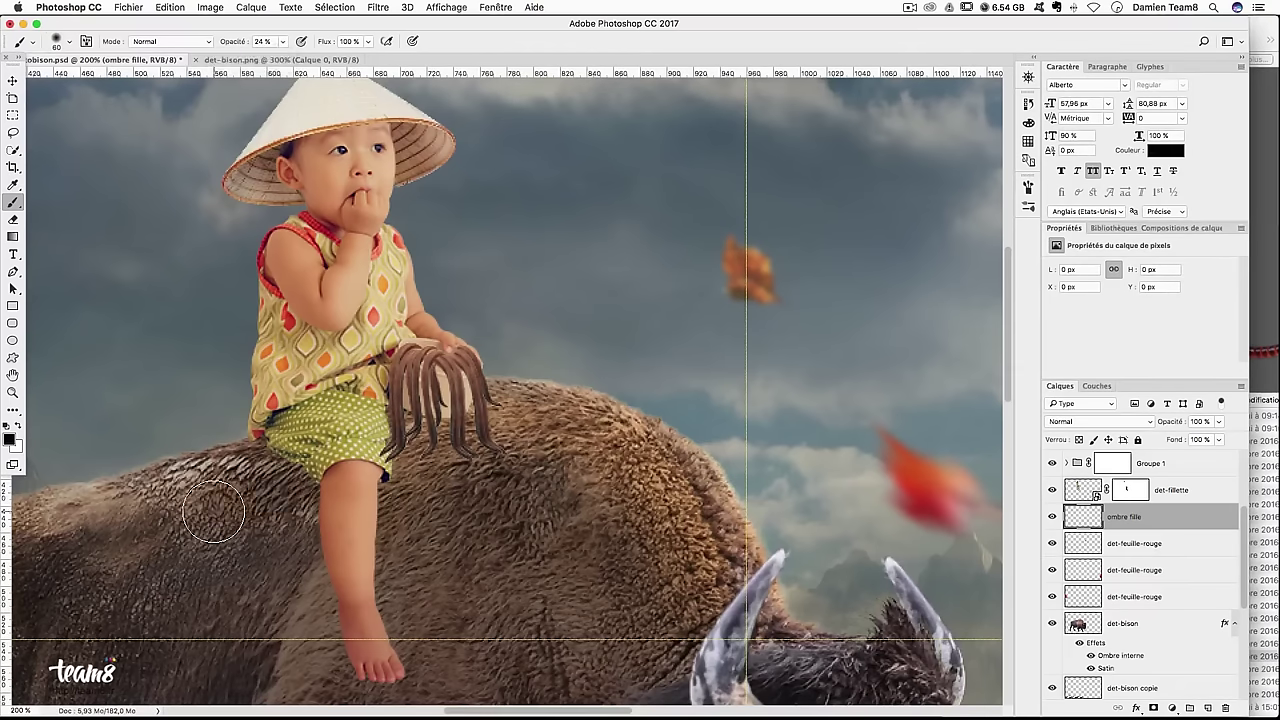
key(ctrl+minus)
Paint a soft shadow on the bison's back under the child's leg and foot
drag(330, 450, 400, 420)
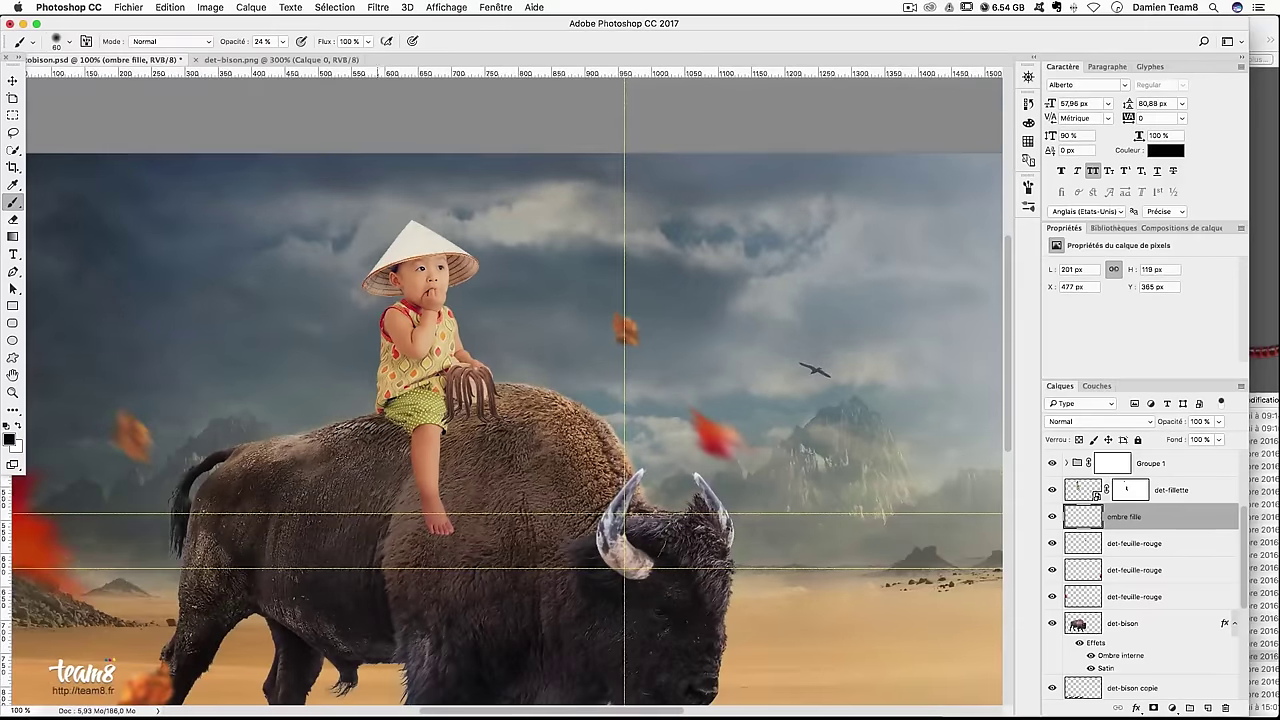
mouse_move(290, 470)
mouse_down()
mouse_move(415, 414)
mouse_move(295, 480)
mouse_up()
drag(430, 462, 335, 520)
drag(440, 486, 375, 530)
drag(445, 510, 388, 566)
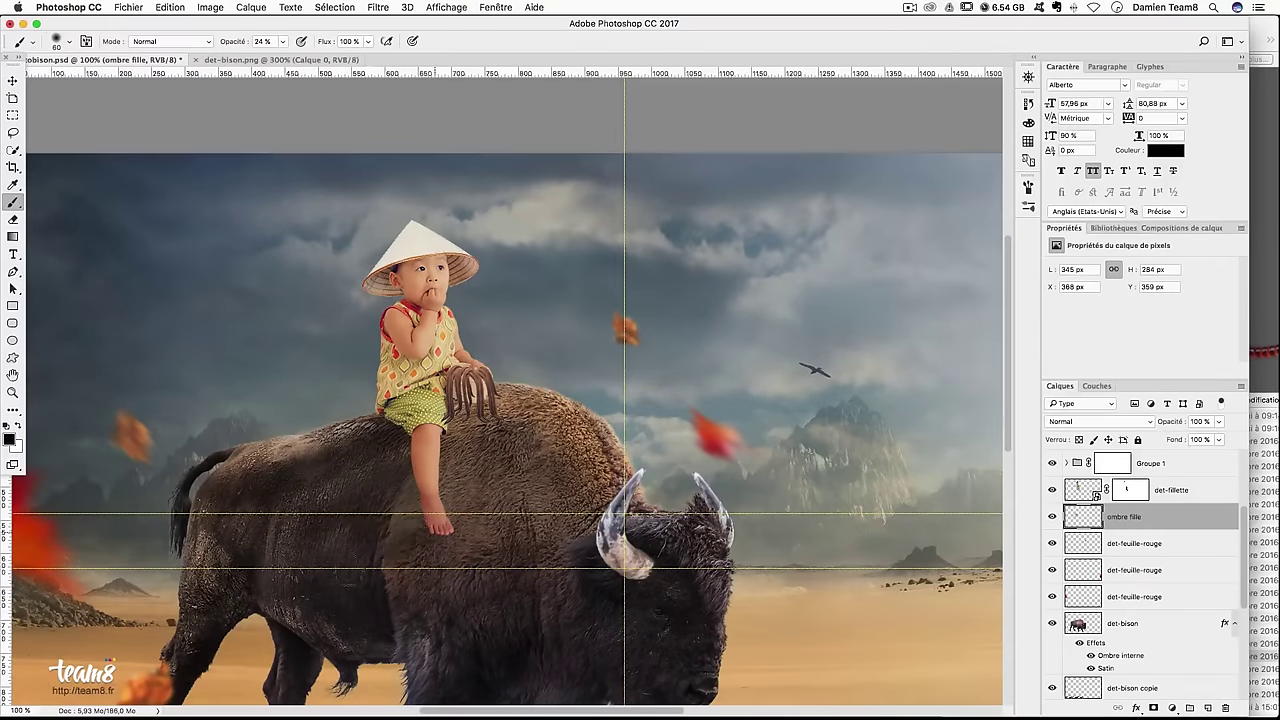
drag(434, 496, 394, 532)
drag(405, 414, 235, 455)
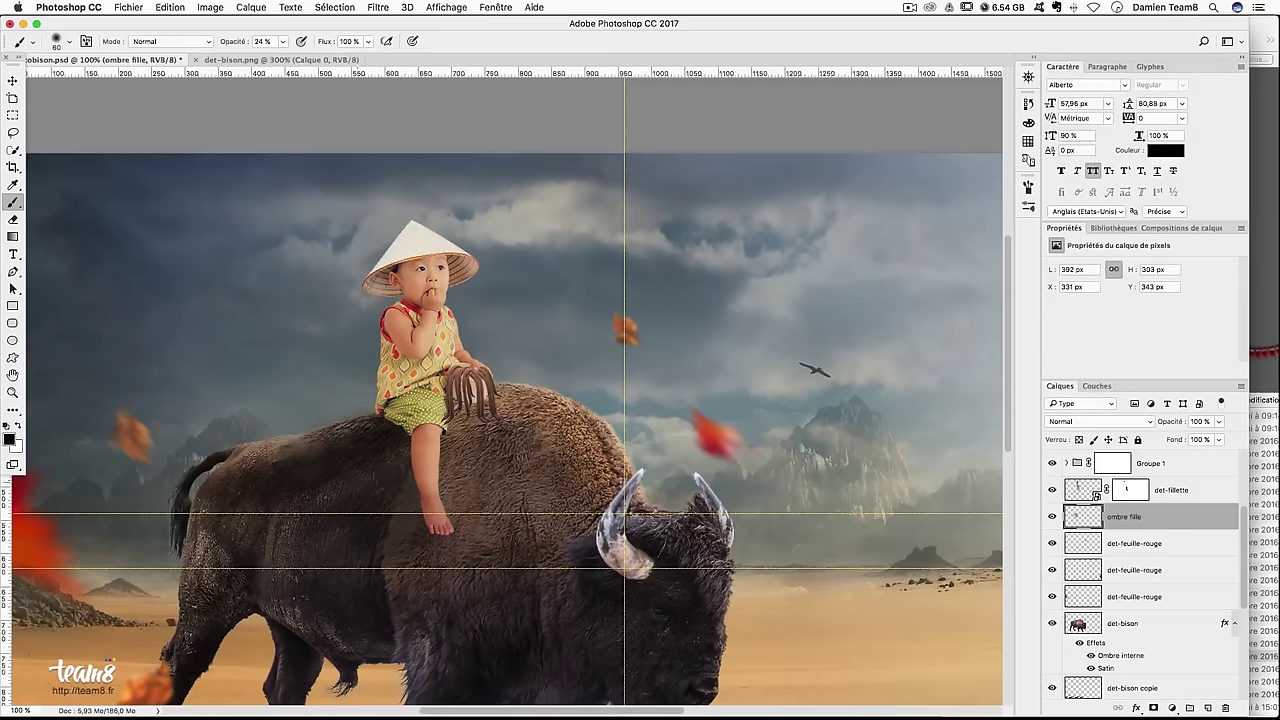
drag(413, 505, 413, 466)
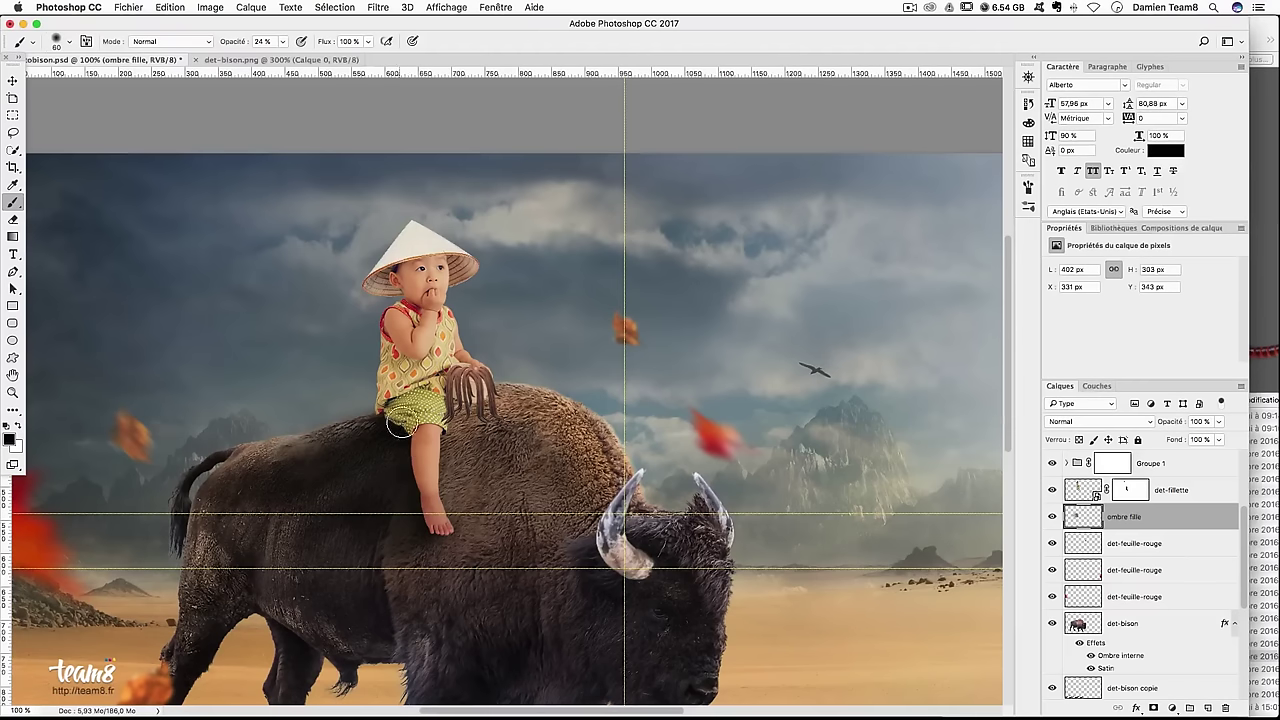
Hide guides and, with a 21 px brush, shade the back beneath the child's leg
key(ctrl+semicolon)
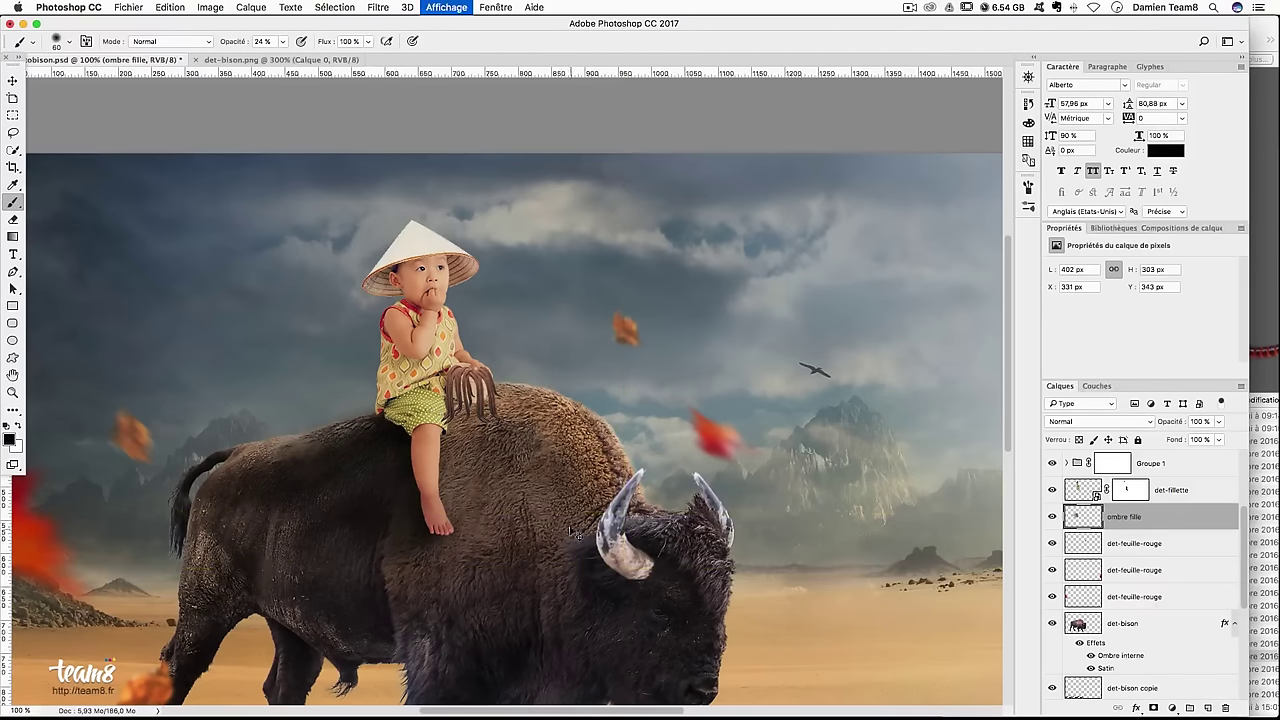
key(ctrl+plus)
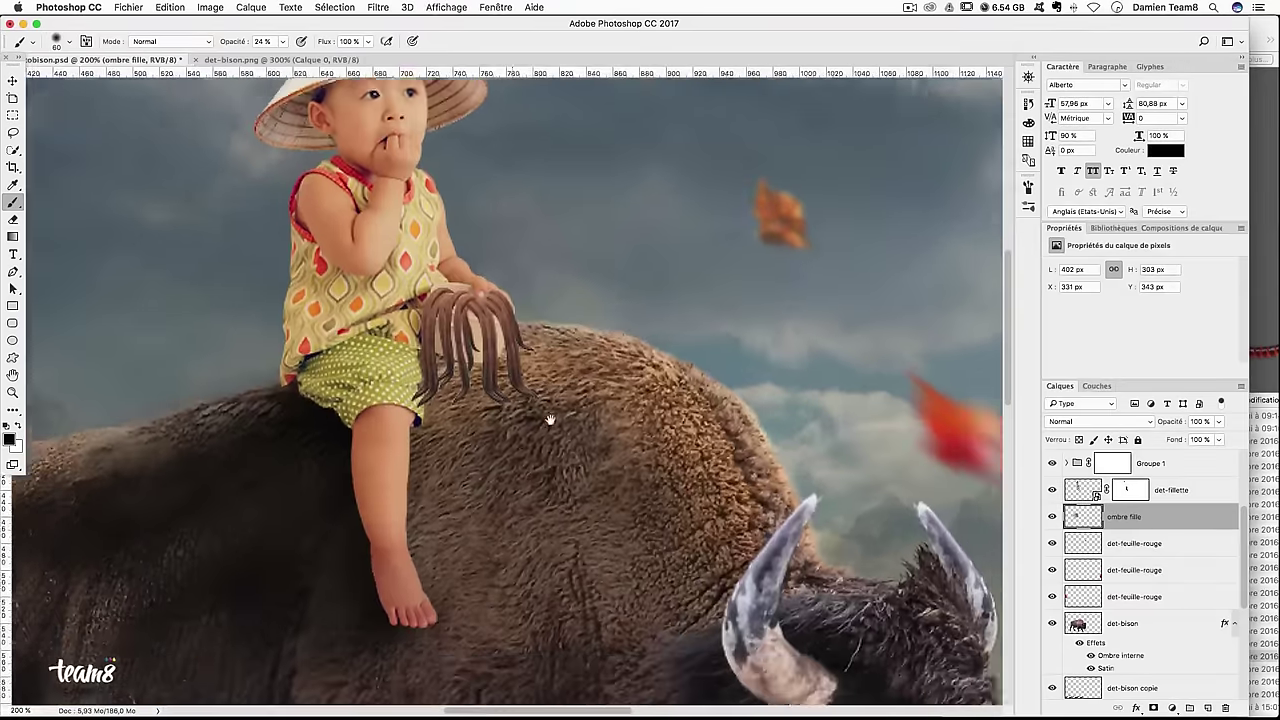
drag(214, 535, 311, 389)
ctrl+alt+drag(430, 335, 395, 335)
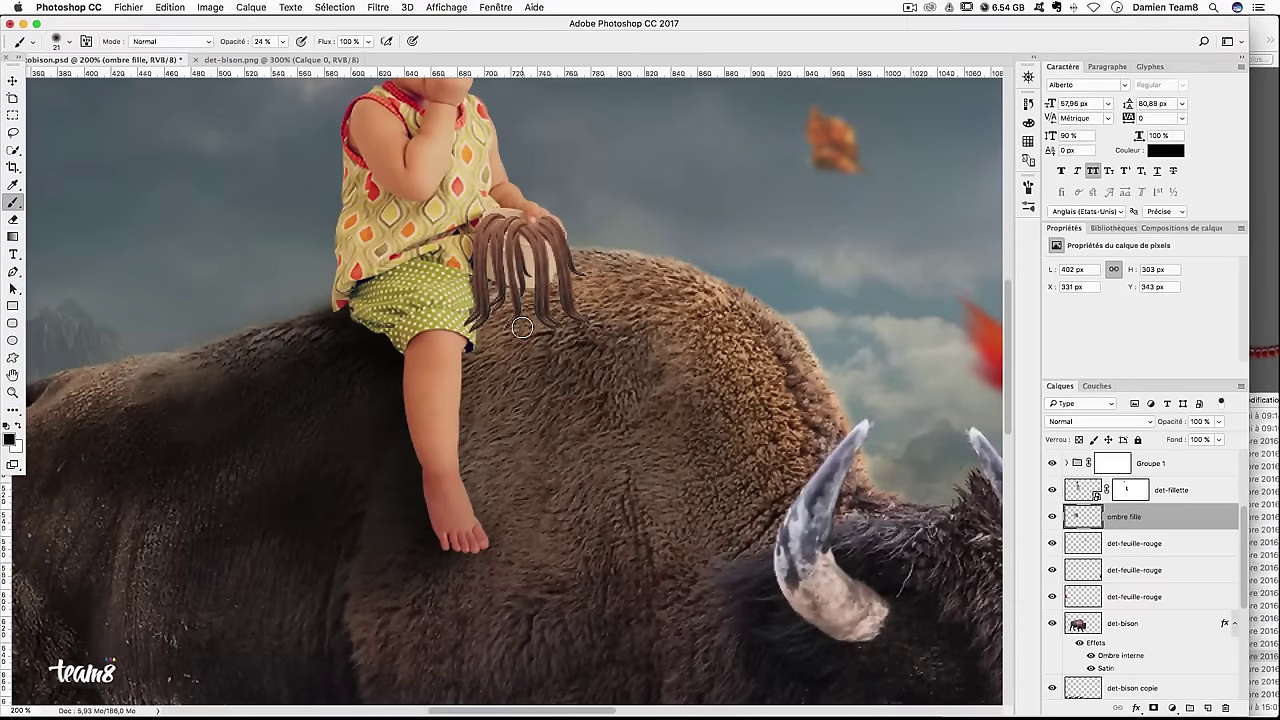
drag(349, 303, 76, 376)
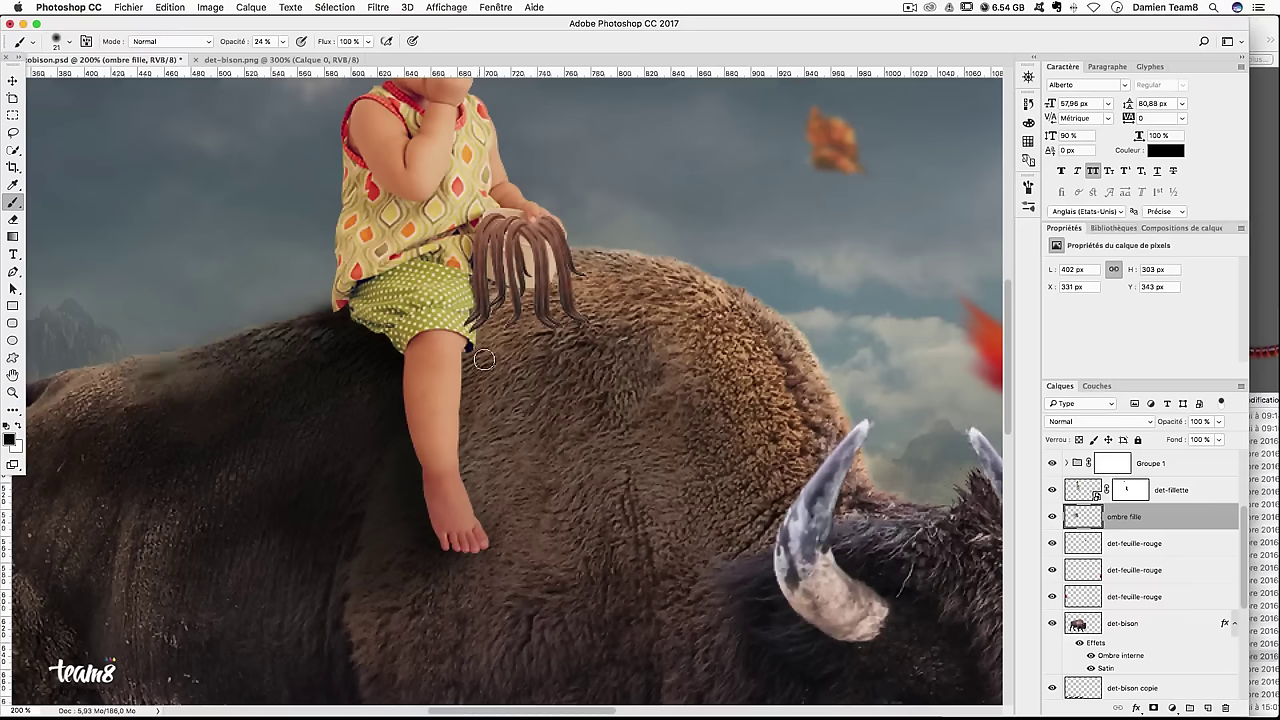
mouse_move(478, 285)
ctrl+alt+mouse_down()
mouse_move(498, 283)
mouse_move(440, 358)
ctrl+alt+mouse_up()
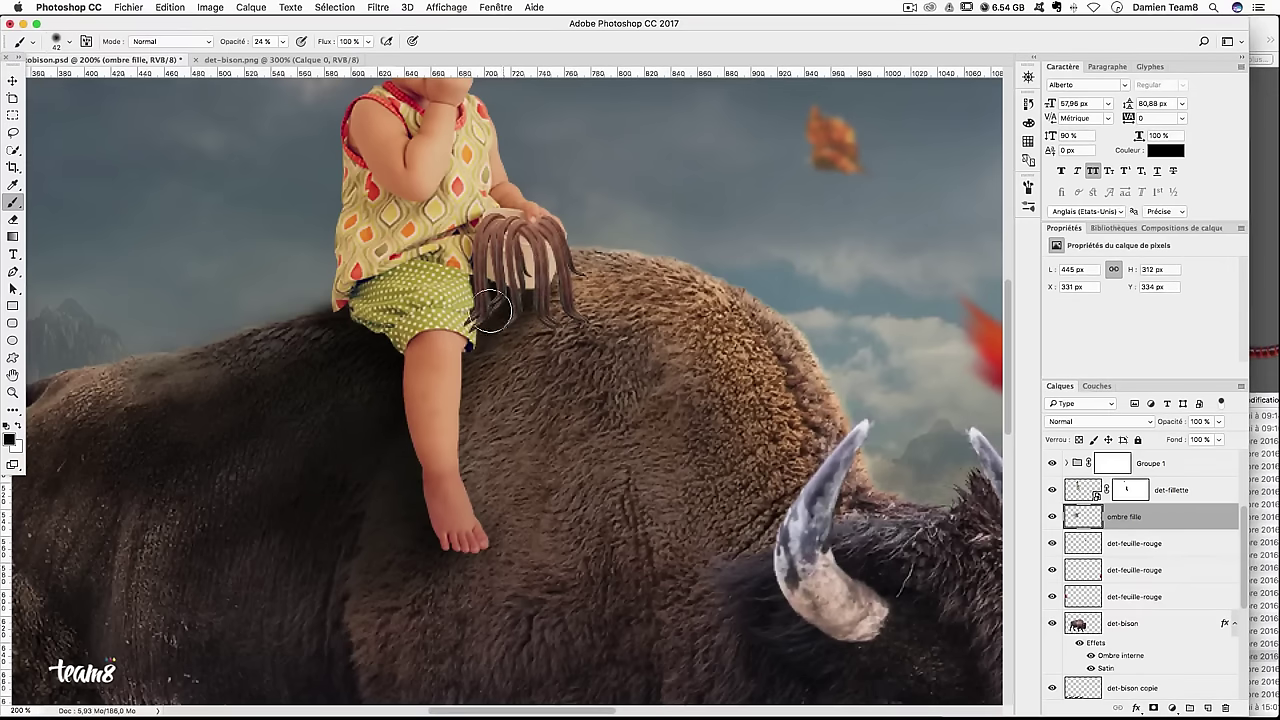
Fit the whole composite in the window and greatly enlarge the brush
key(super+0)
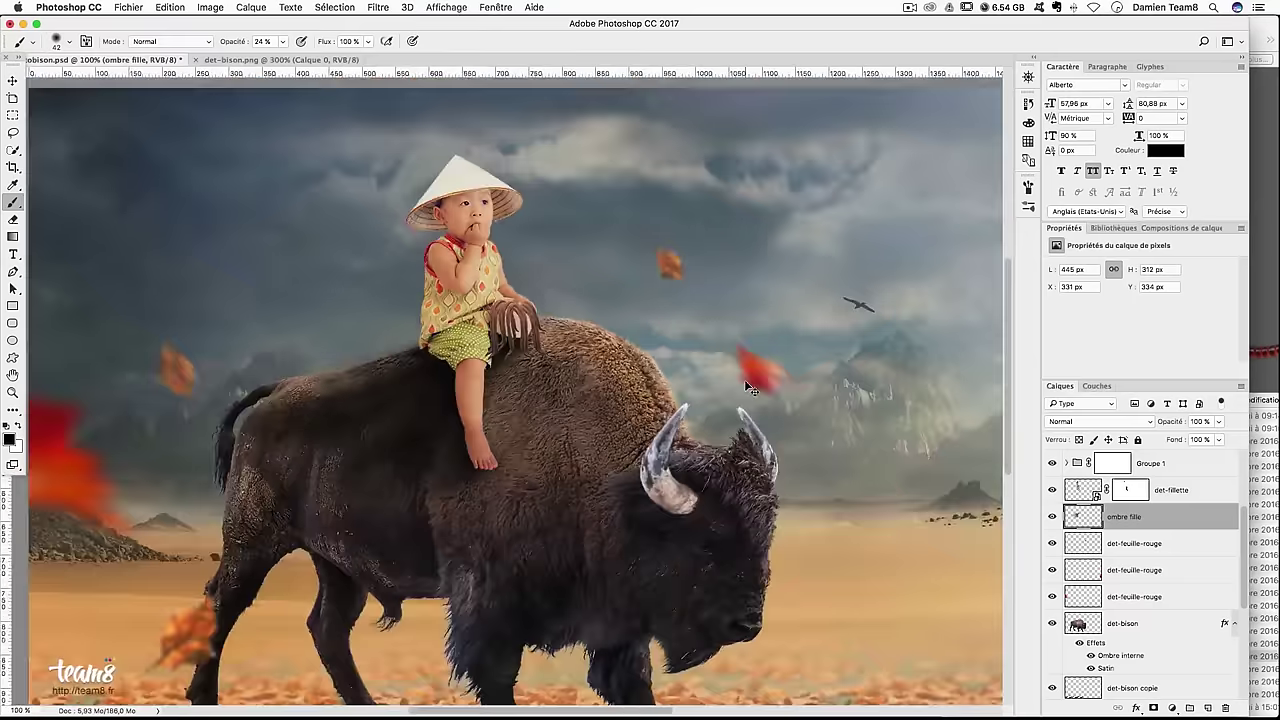
key(super+1)
key(super+minus)
drag(400, 340, 440, 340)
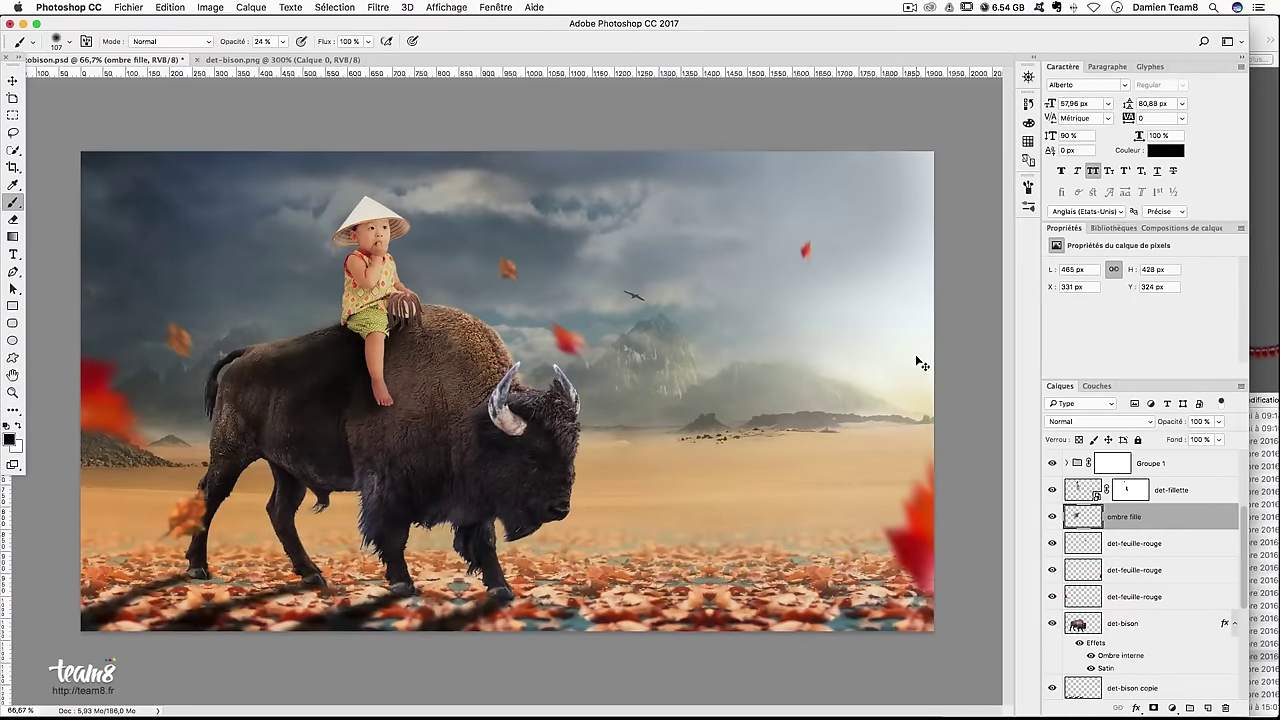
Bring the child on the bison into view and add a layer mask to ombre fille
key(ctrl+minus)
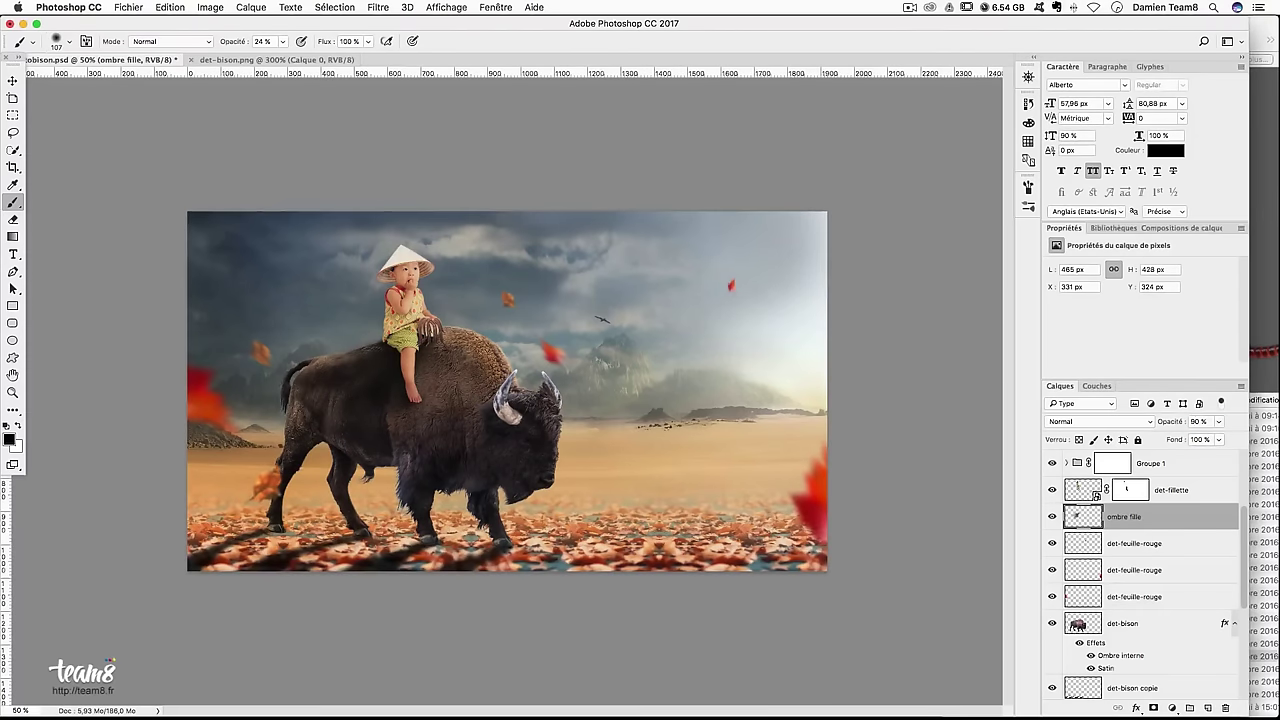
key(ctrl+plus)
key(ctrl+plus)
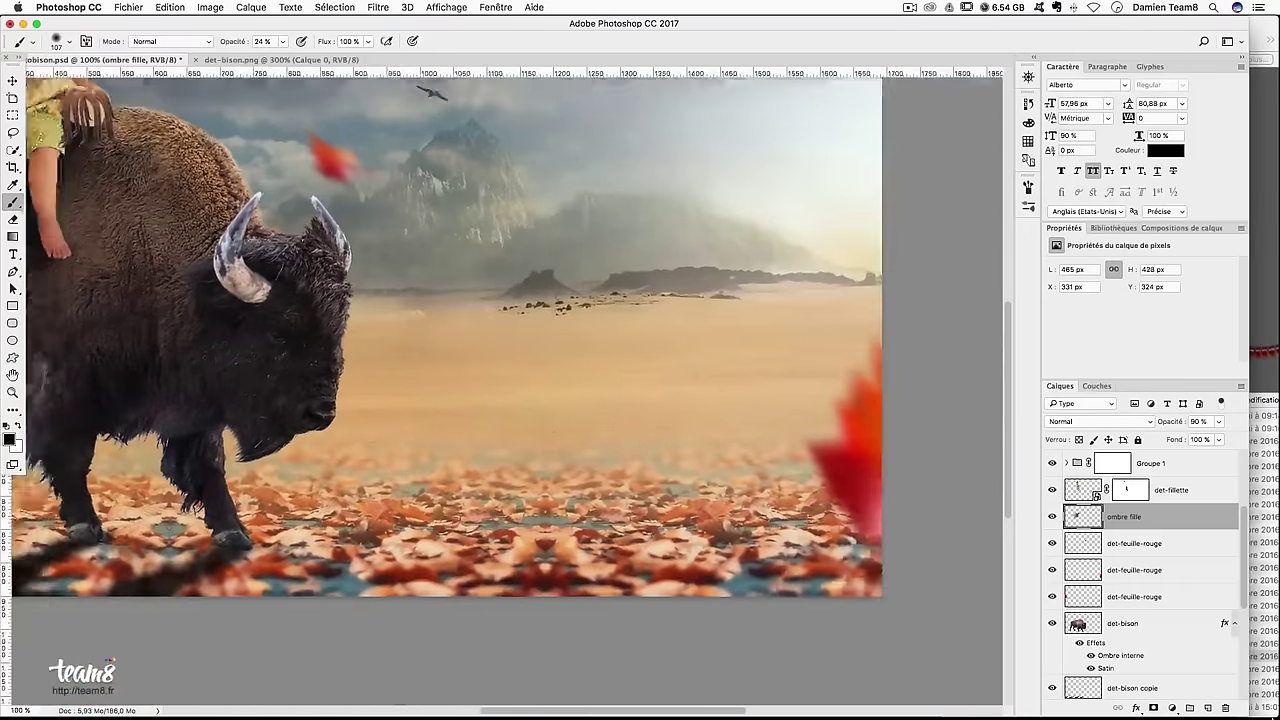
scroll(217, 236, right, 8)
scroll(217, 236, down, 3)
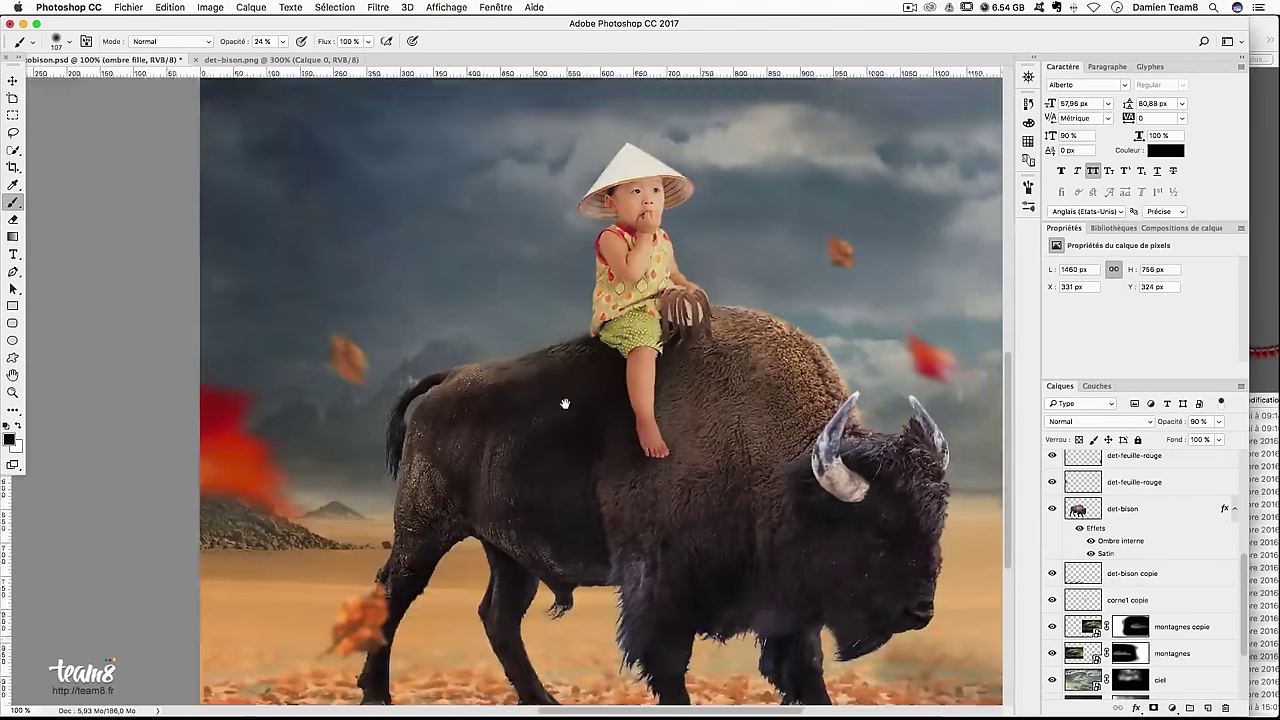
drag(566, 406, 351, 323)
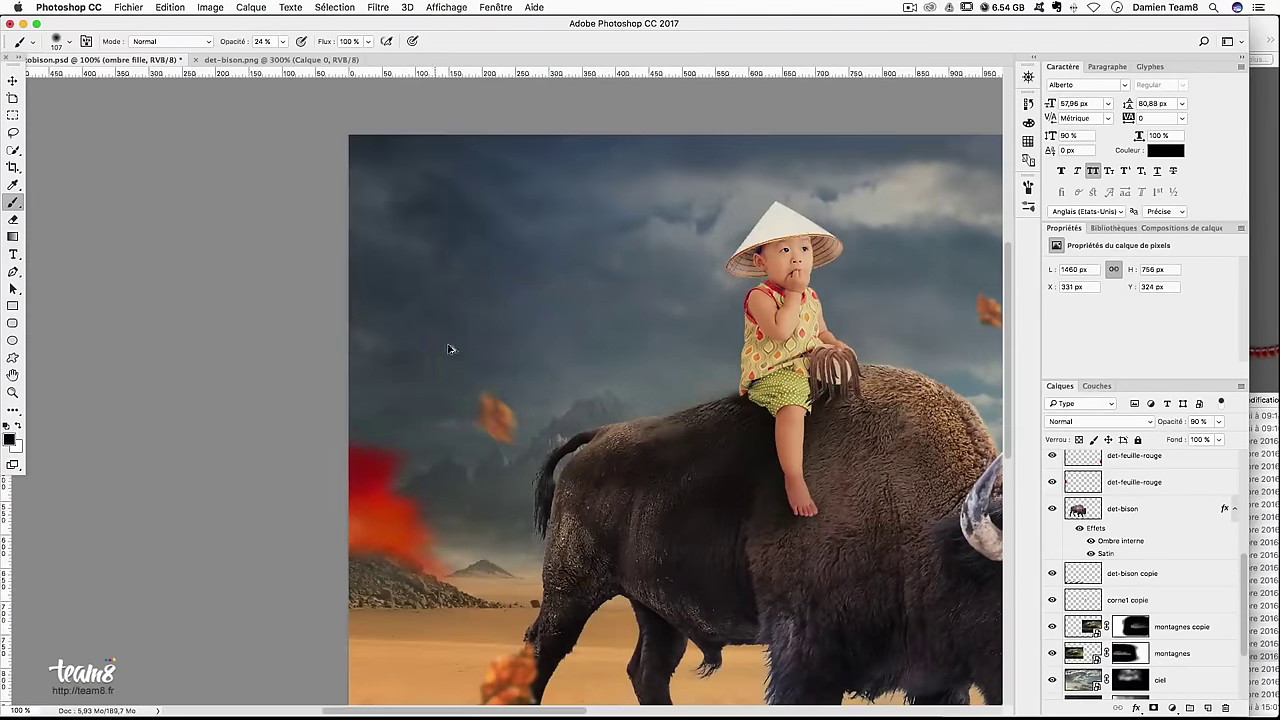
key(ctrl+z)
drag(686, 409, 417, 326)
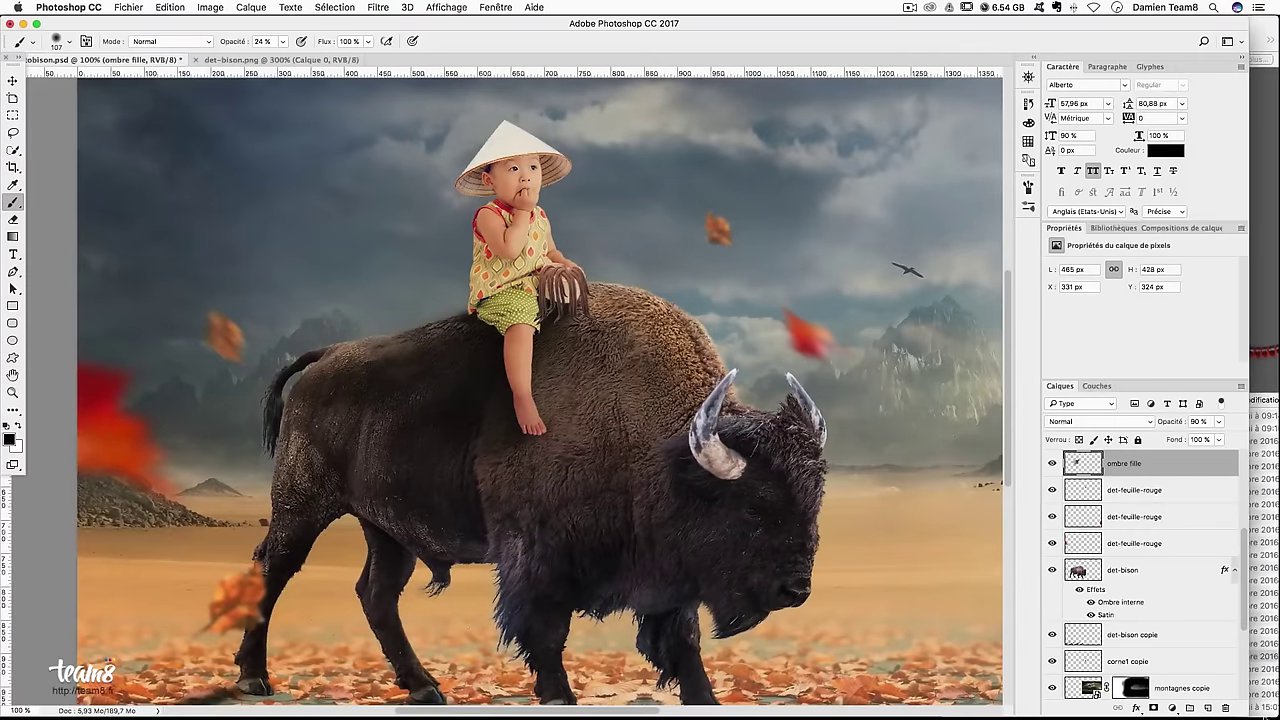
click(1153, 708)
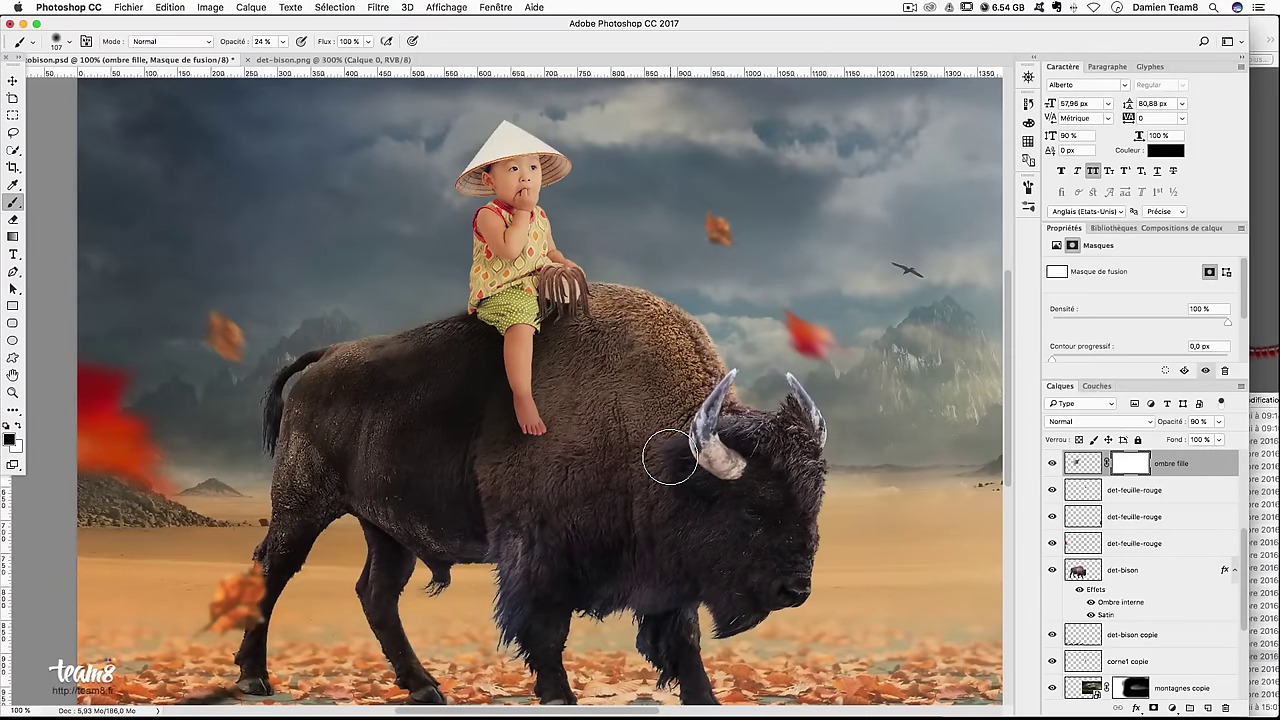
Shrink the brush to about 60 px, inspect the child up to the hat, and select det-fillette
drag(475, 297, 452, 298)
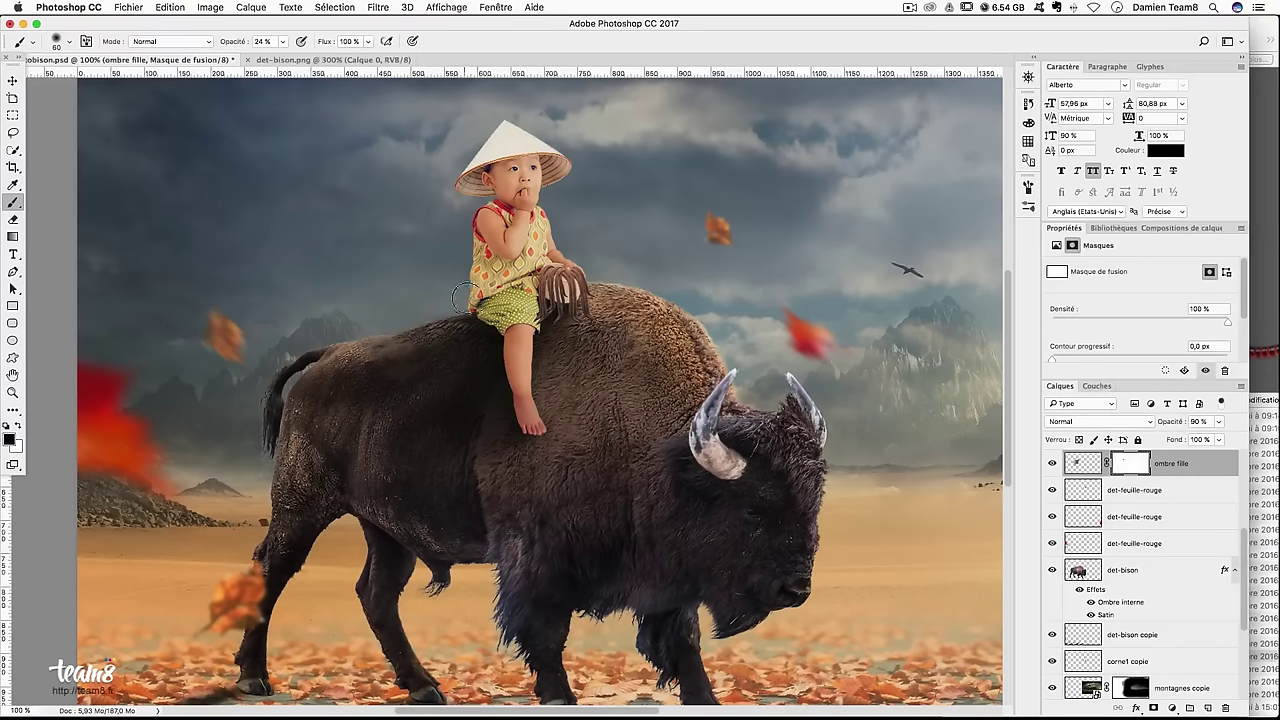
scroll(520, 295, up, 5)
scroll(523, 294, up, 3)
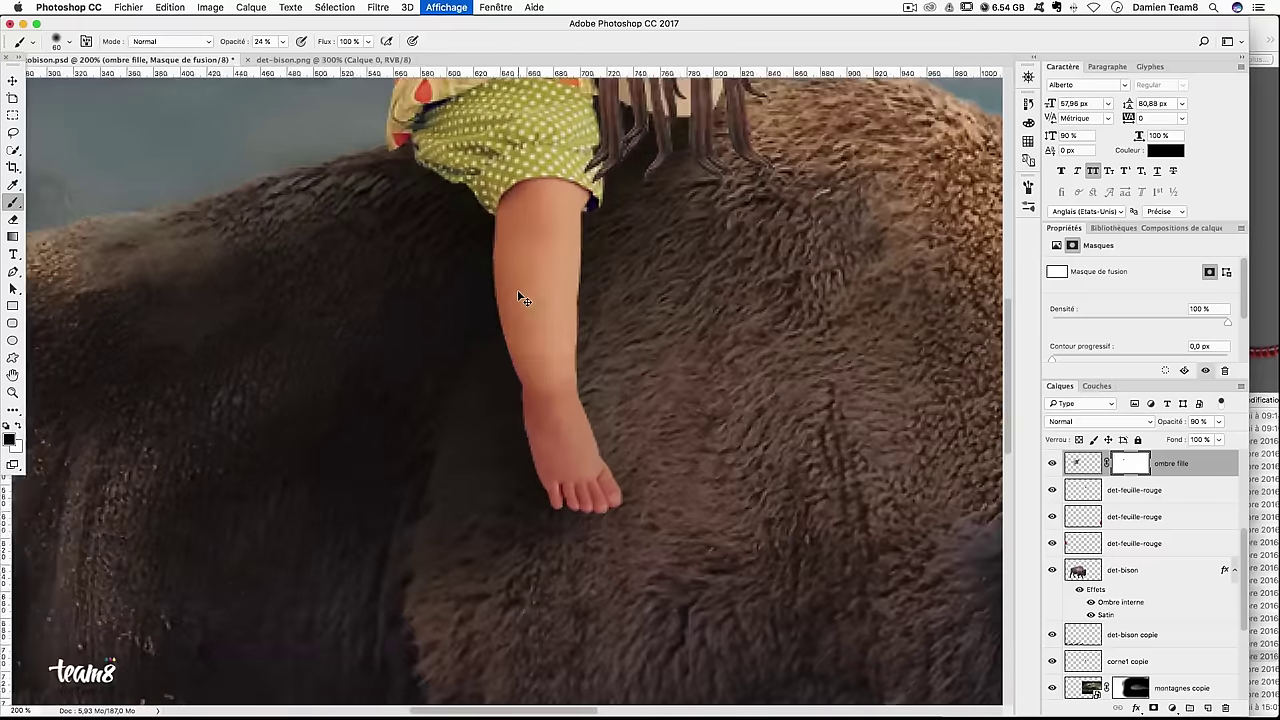
scroll(499, 349, up, 3)
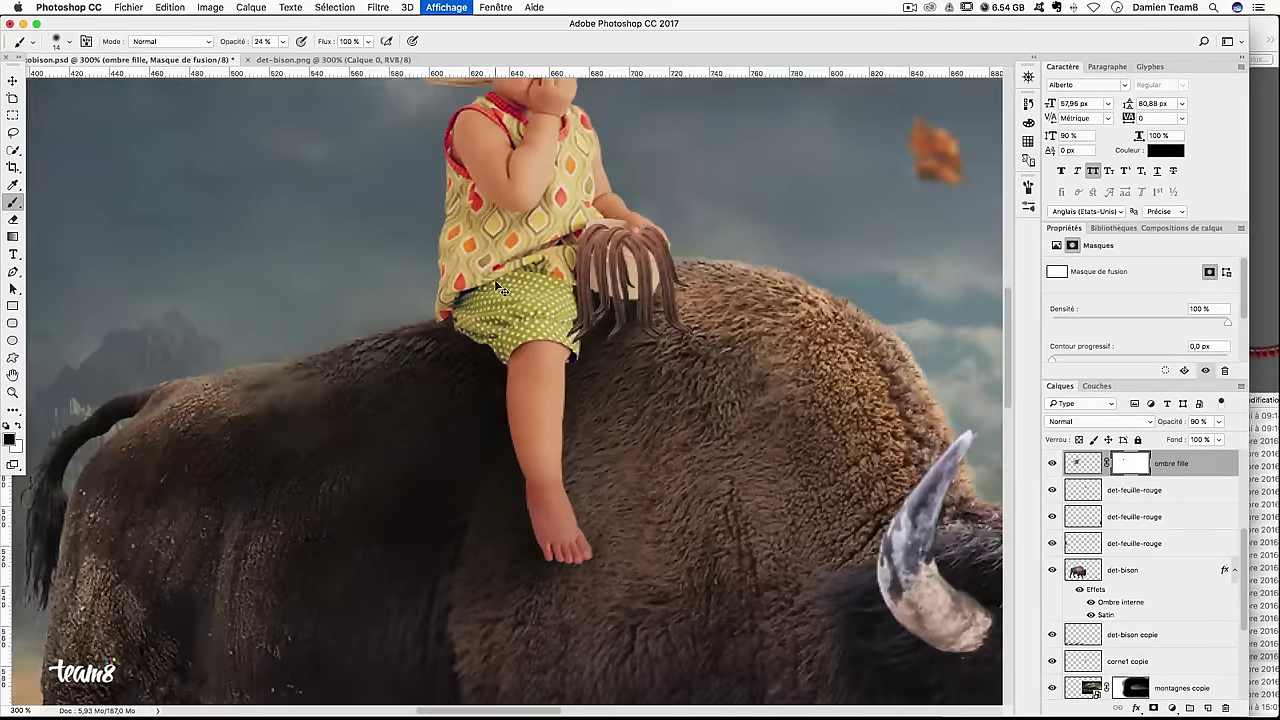
drag(496, 282, 525, 312)
drag(637, 423, 611, 367)
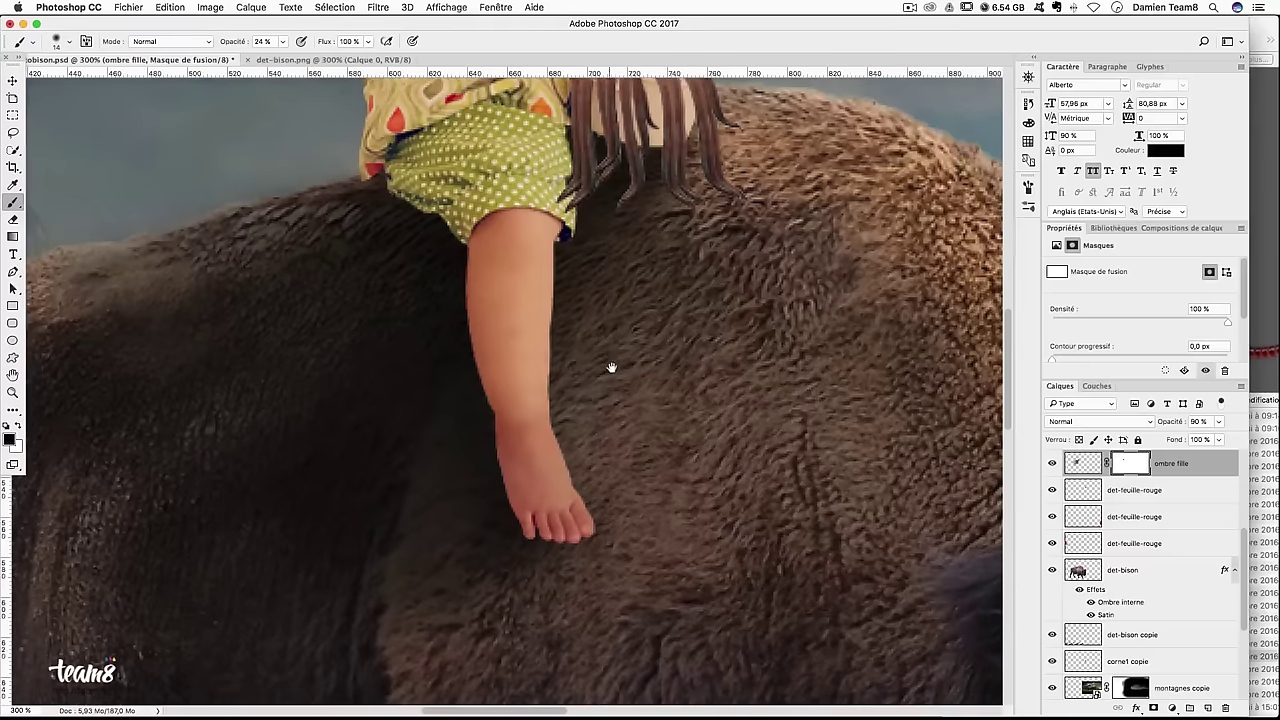
scroll(617, 375, down, 3)
scroll(614, 371, down, 3)
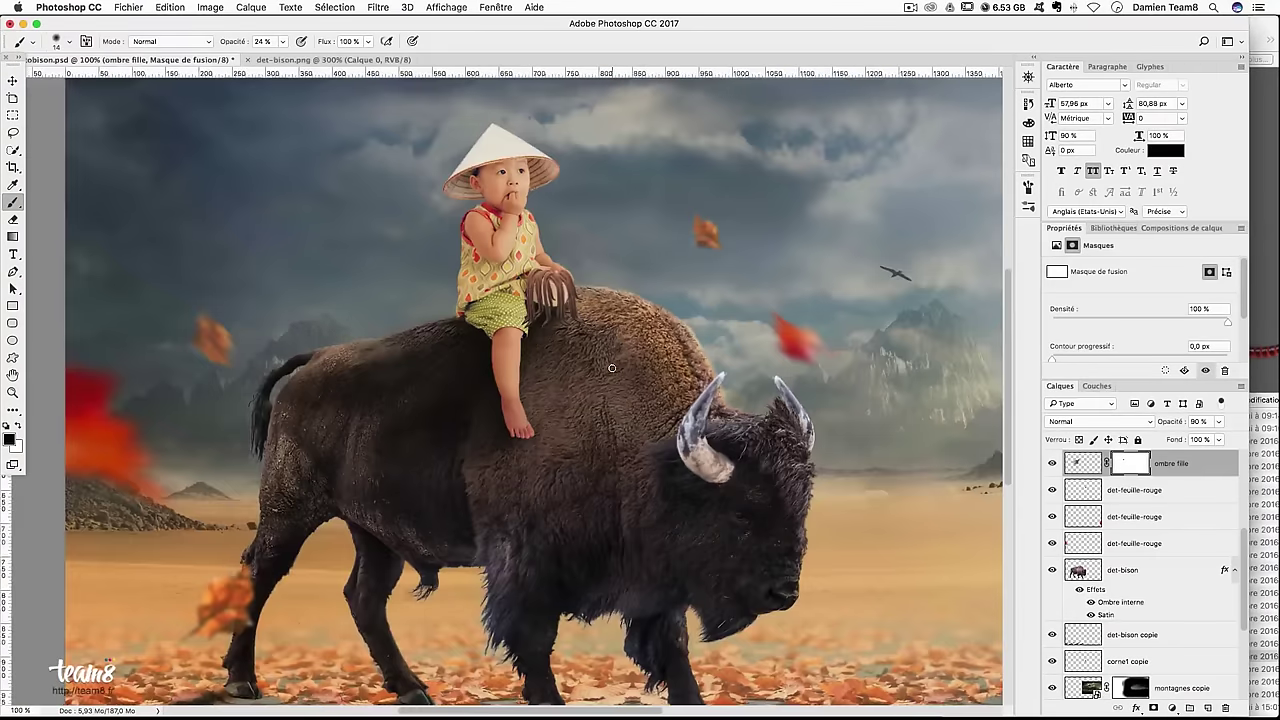
scroll(625, 366, up, 1)
scroll(500, 457, up, 1)
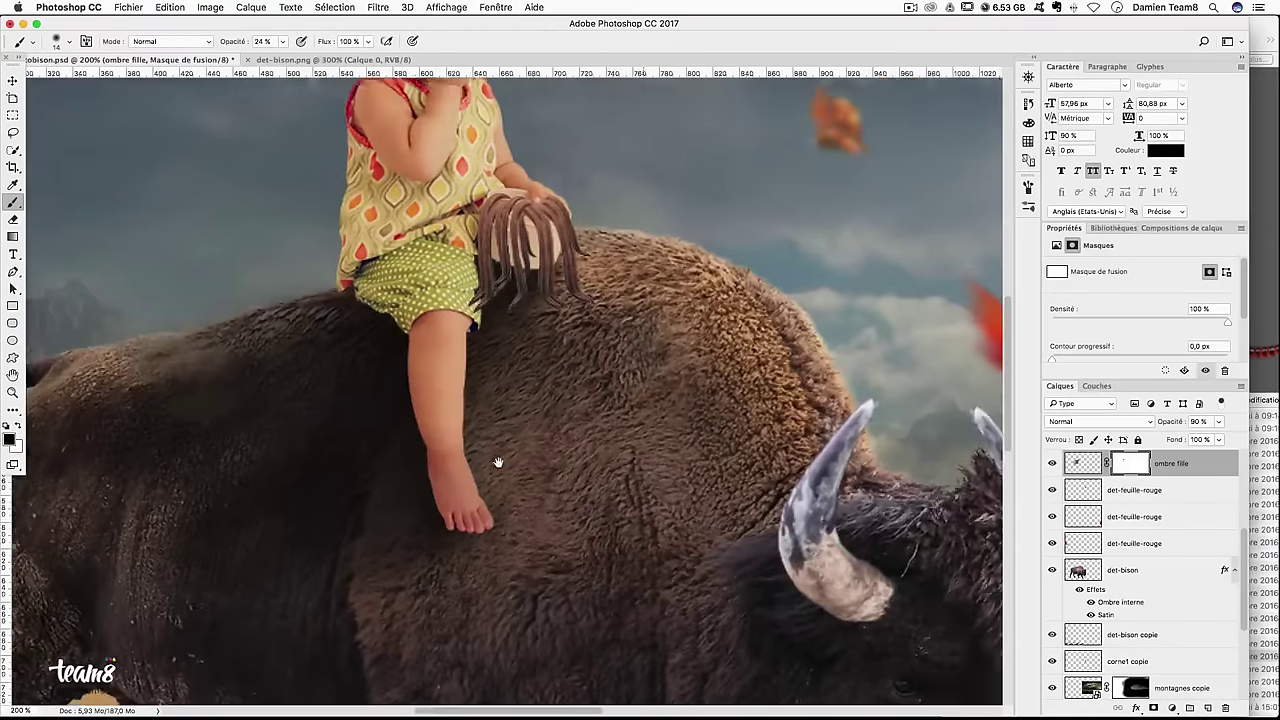
drag(497, 469, 508, 543)
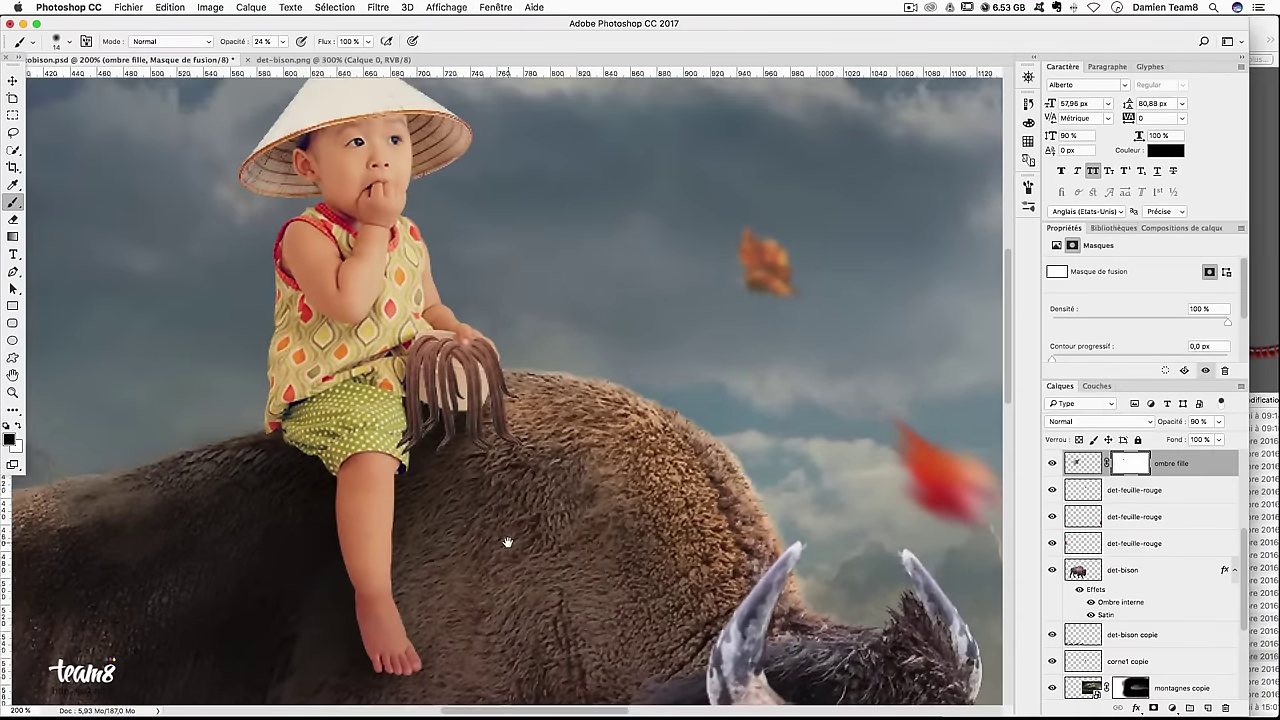
drag(482, 275, 531, 331)
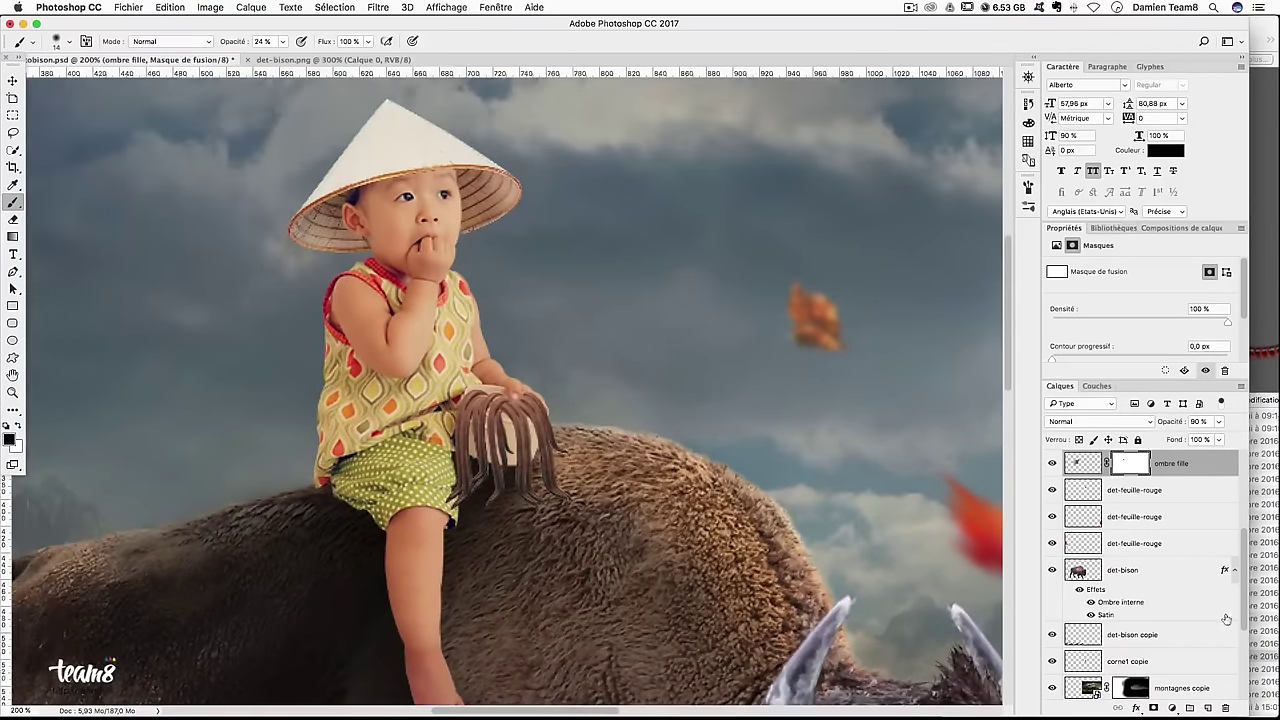
key(alt+bracketright)
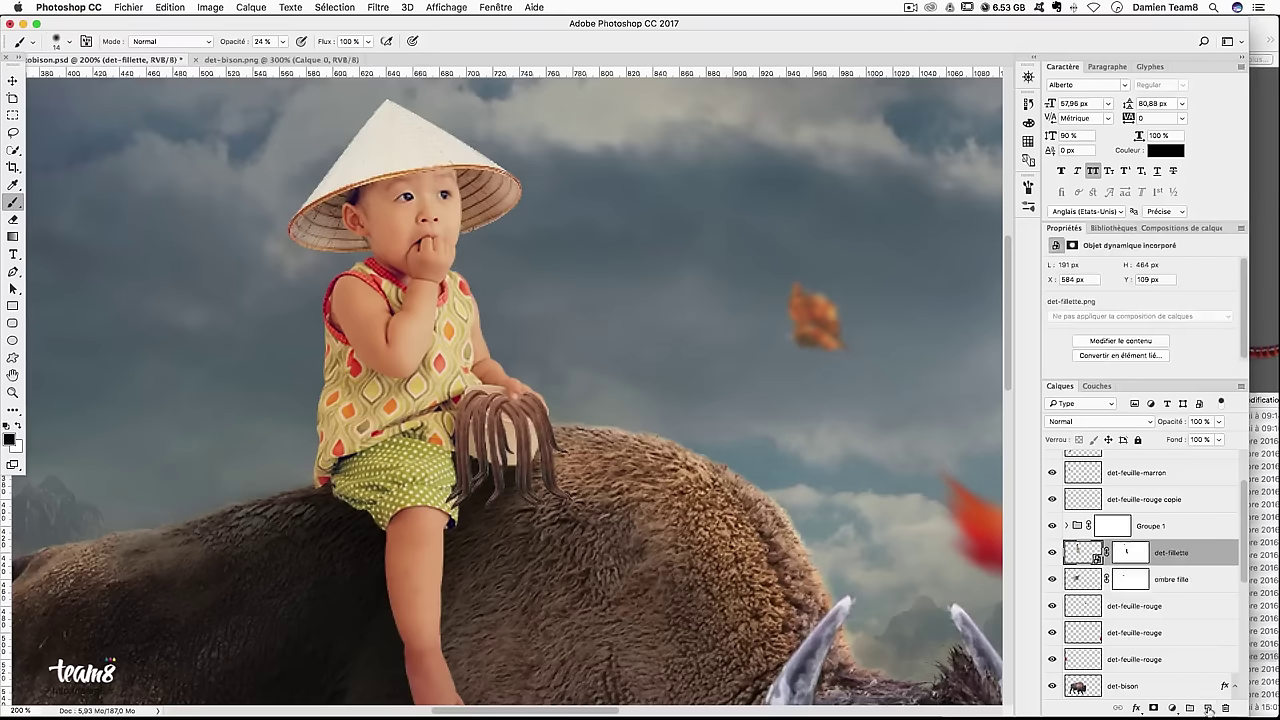
Create a new 'ombre vers' layer and start shading the dangling strands at 400%
click(1207, 707)
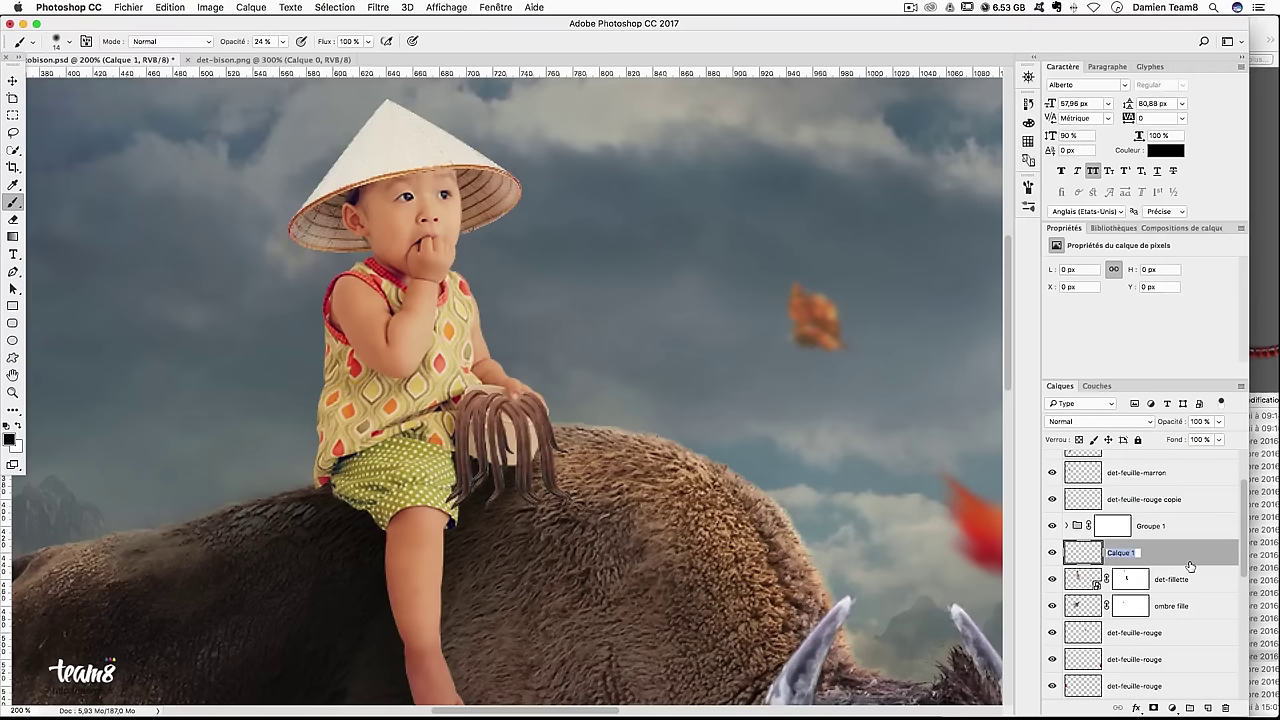
text(ombre ven)
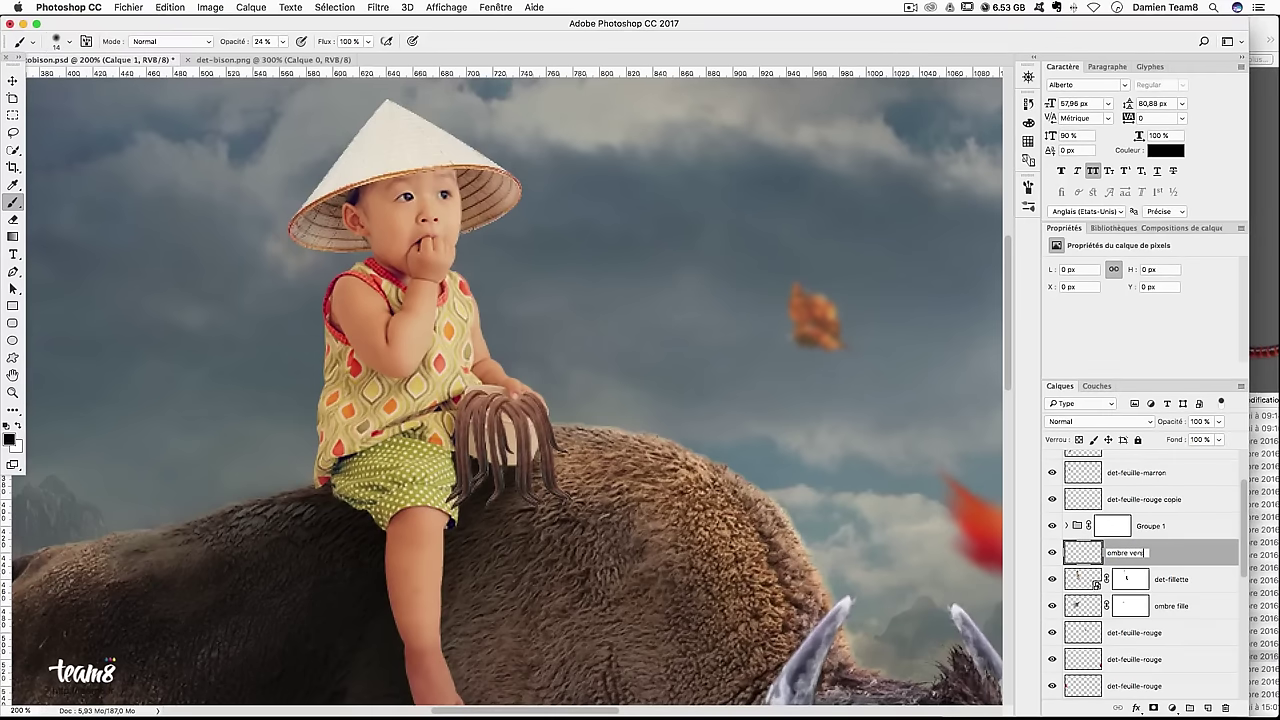
key(Return)
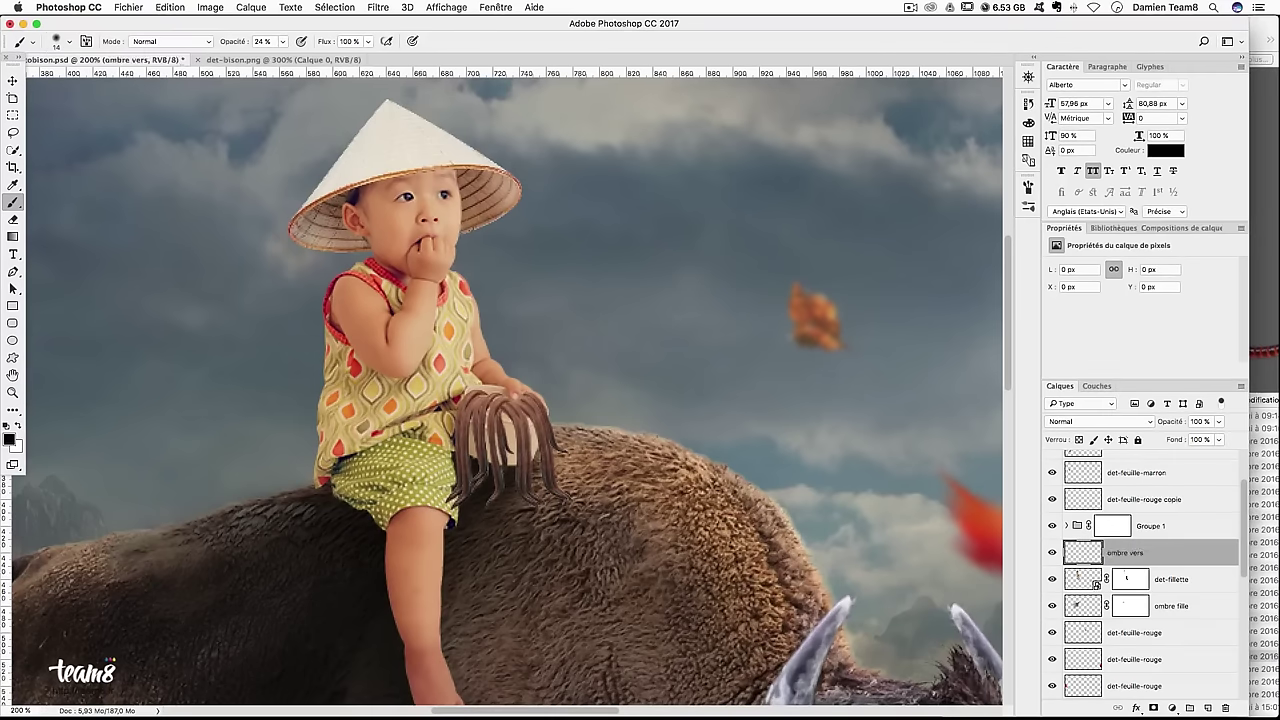
key(super+plus)
key(super+plus)
drag(453, 440, 433, 526)
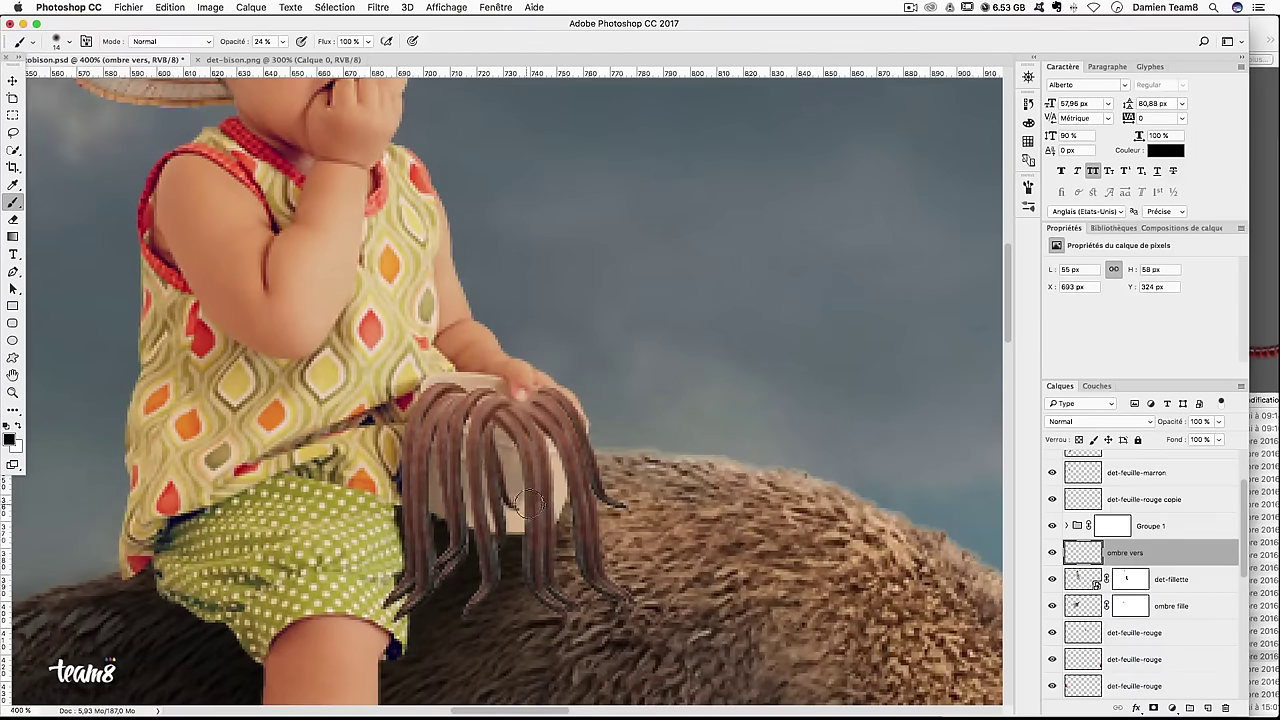
drag(520, 497, 530, 495)
Darken the dangling strands where they meet the shorts and fur, then shrink the brush to 17 px
drag(470, 425, 515, 525)
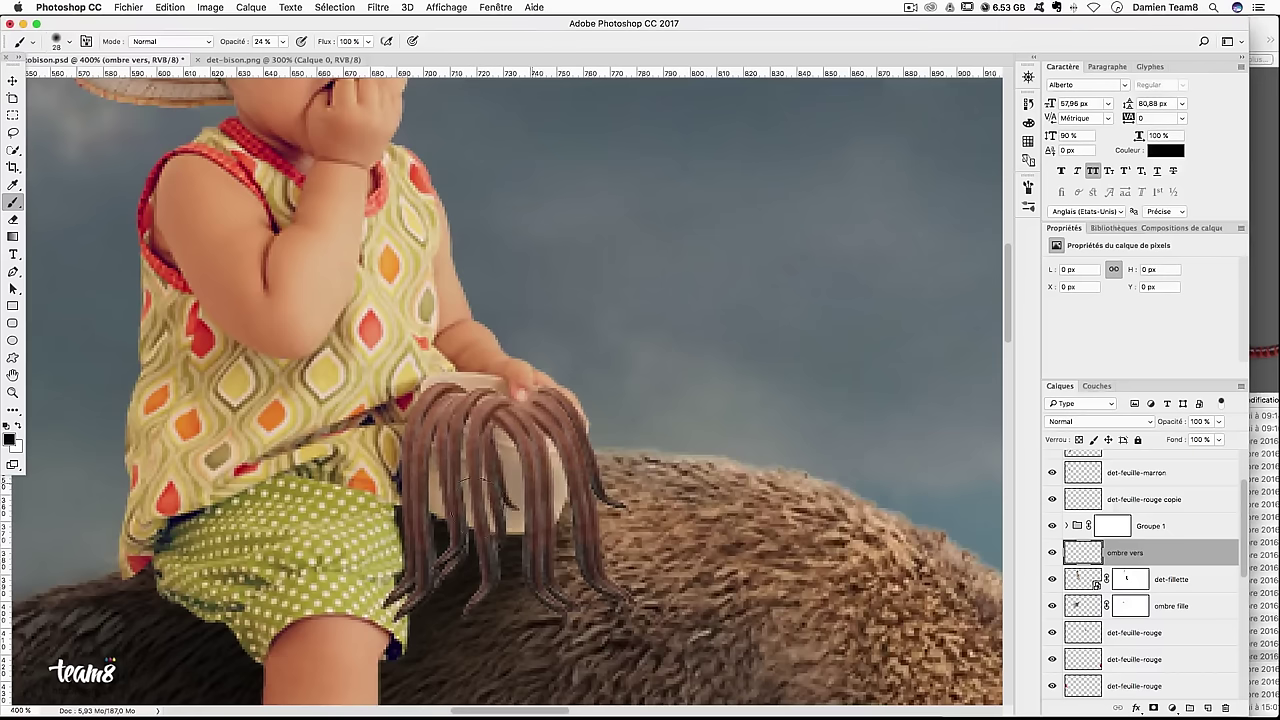
drag(555, 465, 605, 530)
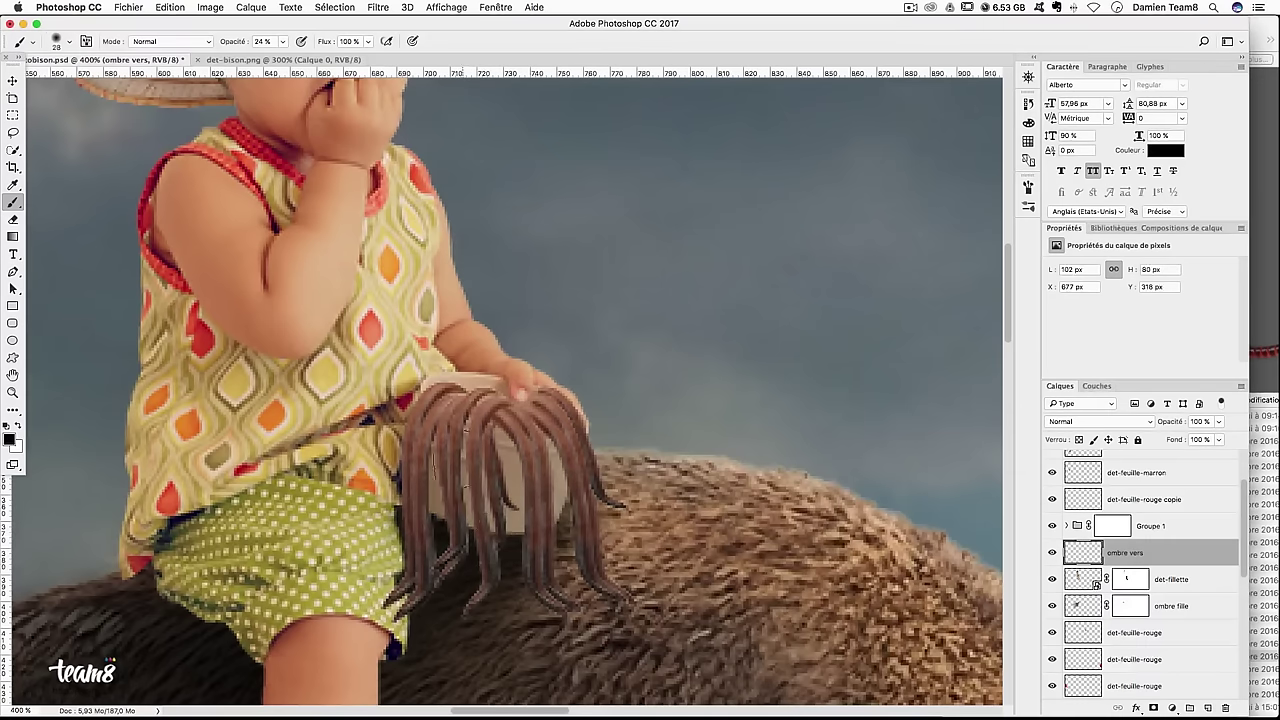
mouse_move(392, 570)
mouse_down()
mouse_move(383, 450)
mouse_move(438, 410)
mouse_move(559, 427)
mouse_move(452, 415)
mouse_up()
mouse_move(516, 474)
mouse_down()
mouse_move(480, 440)
mouse_move(518, 420)
mouse_move(475, 410)
mouse_up()
drag(540, 434, 574, 457)
drag(388, 500, 380, 515)
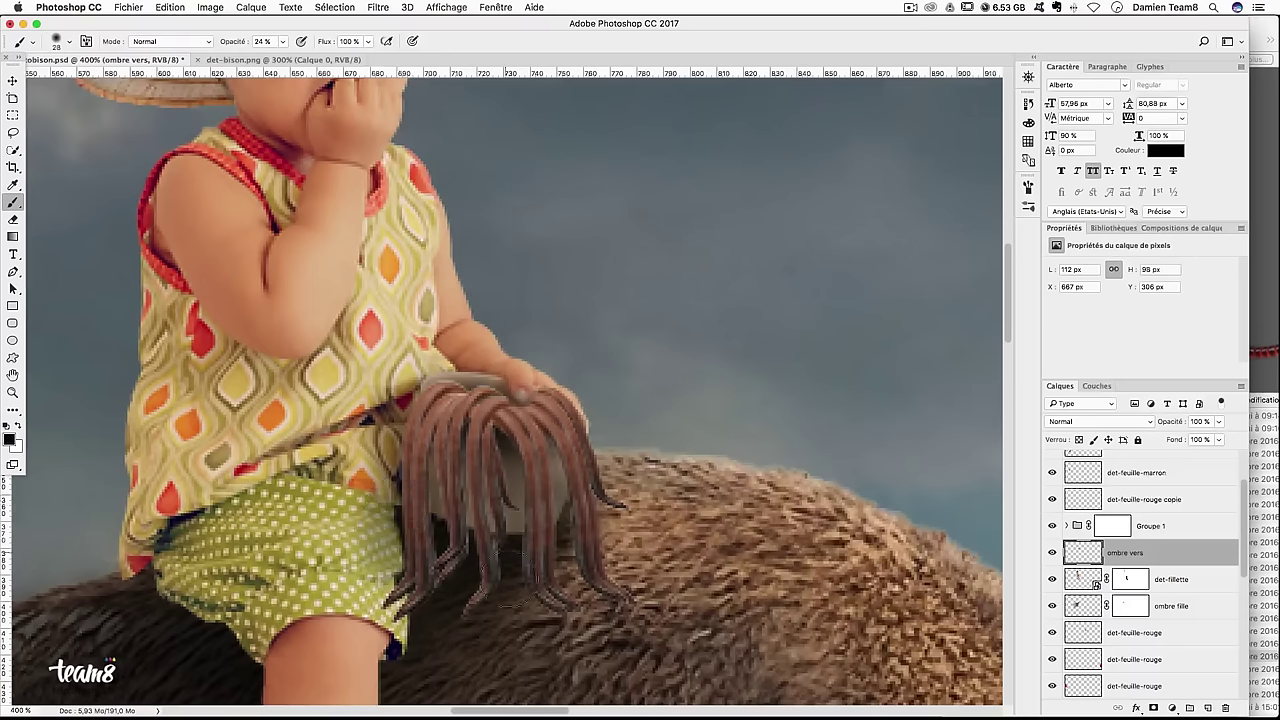
drag(440, 466, 526, 543)
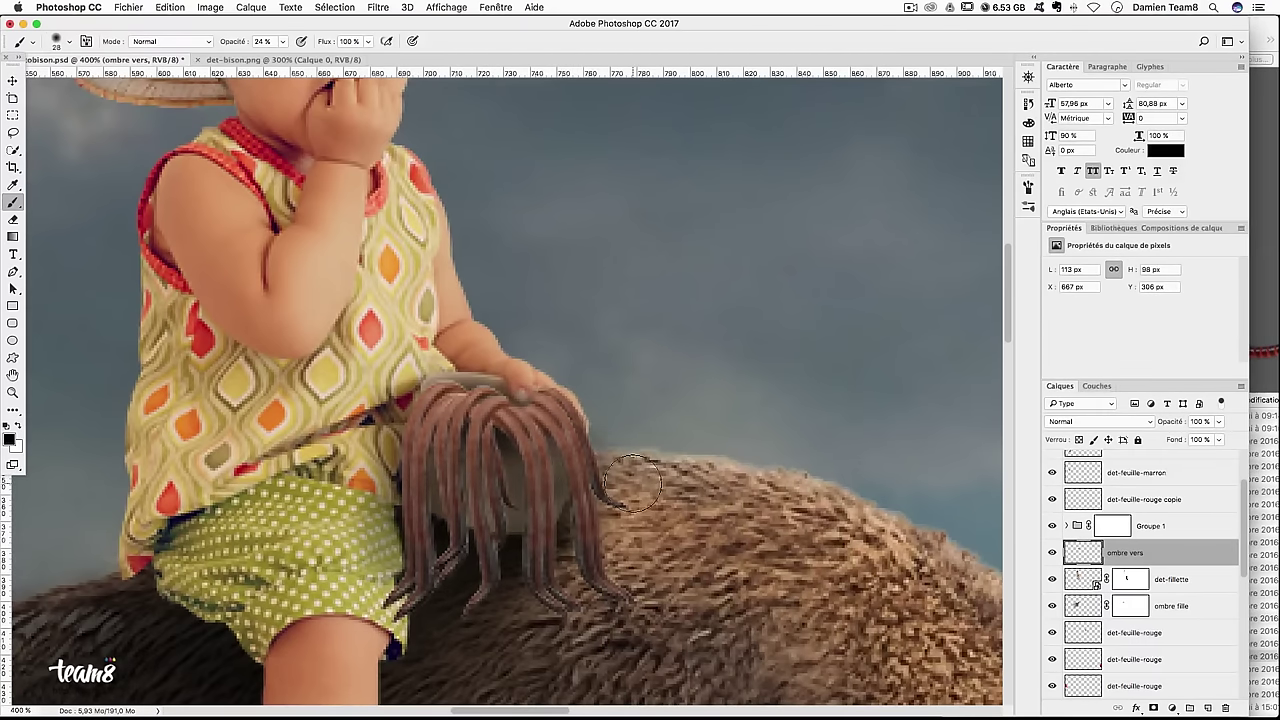
mouse_move(630, 469)
mouse_down()
mouse_move(548, 426)
mouse_move(556, 440)
mouse_up()
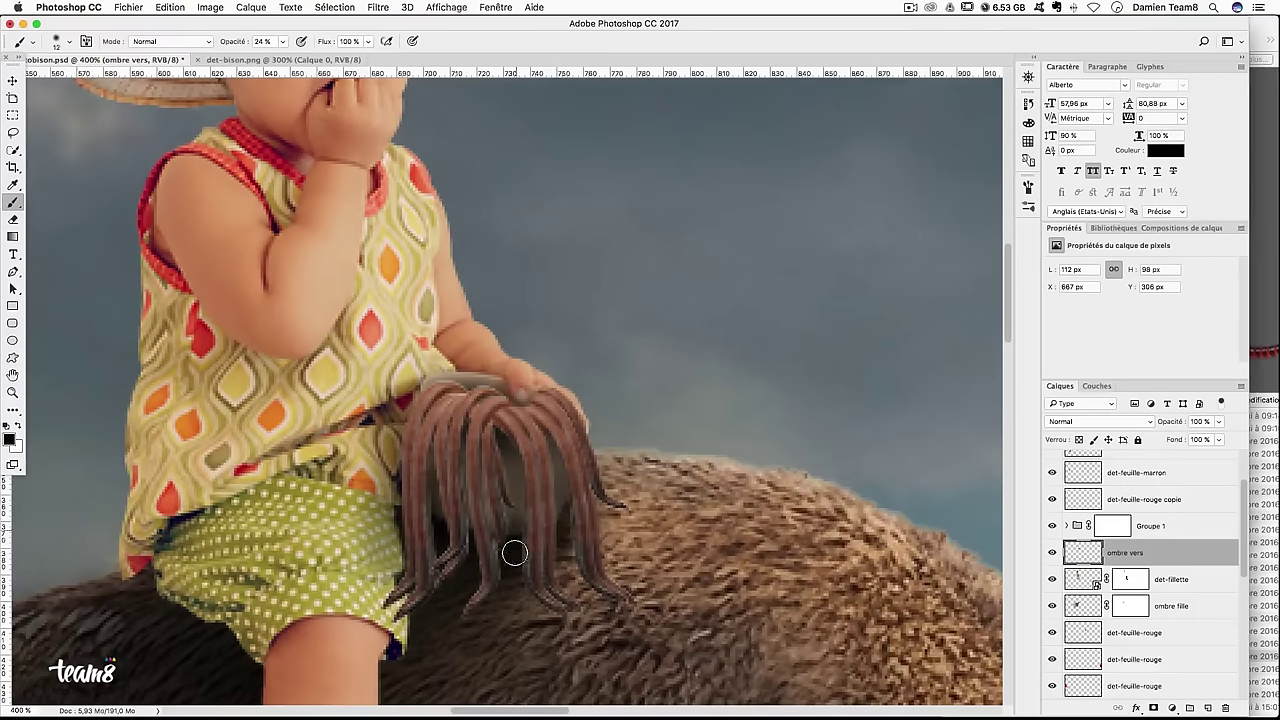
Undo a stray stroke and paint extra shadow around the child's waist
key(ctrl+0)
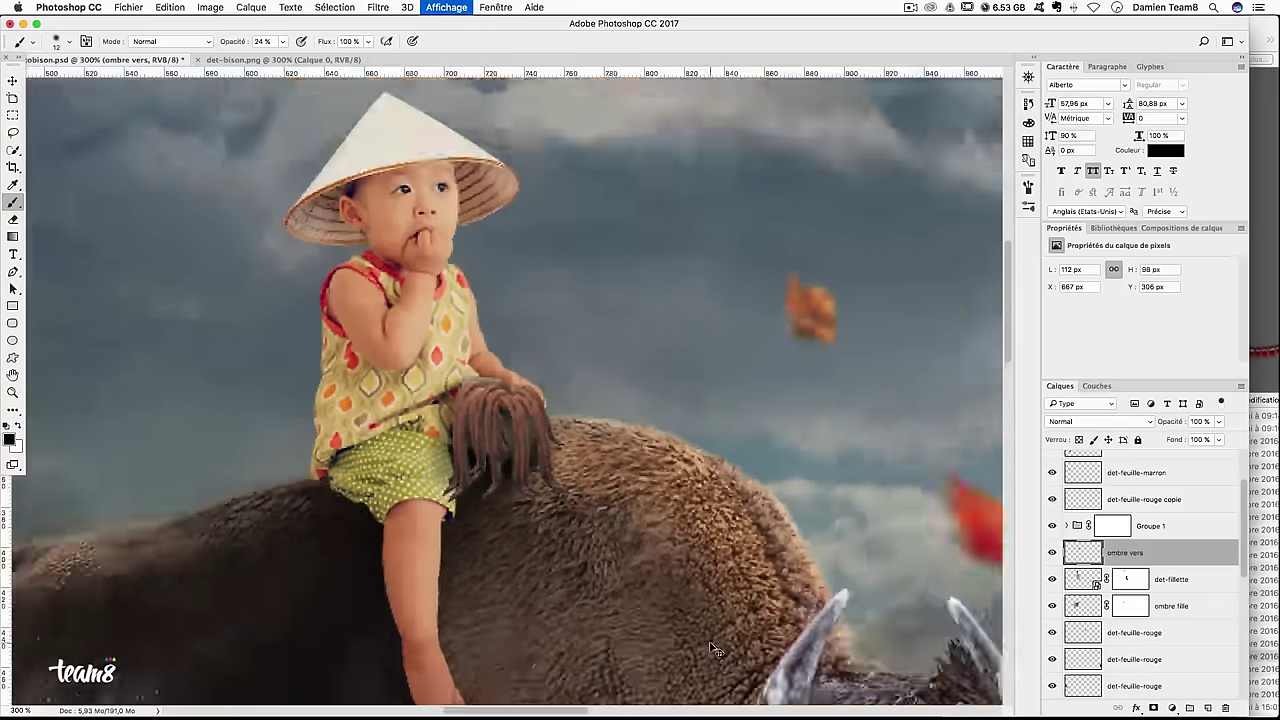
key(ctrl+1)
key(ctrl+plus)
key(ctrl+plus)
key(ctrl+plus)
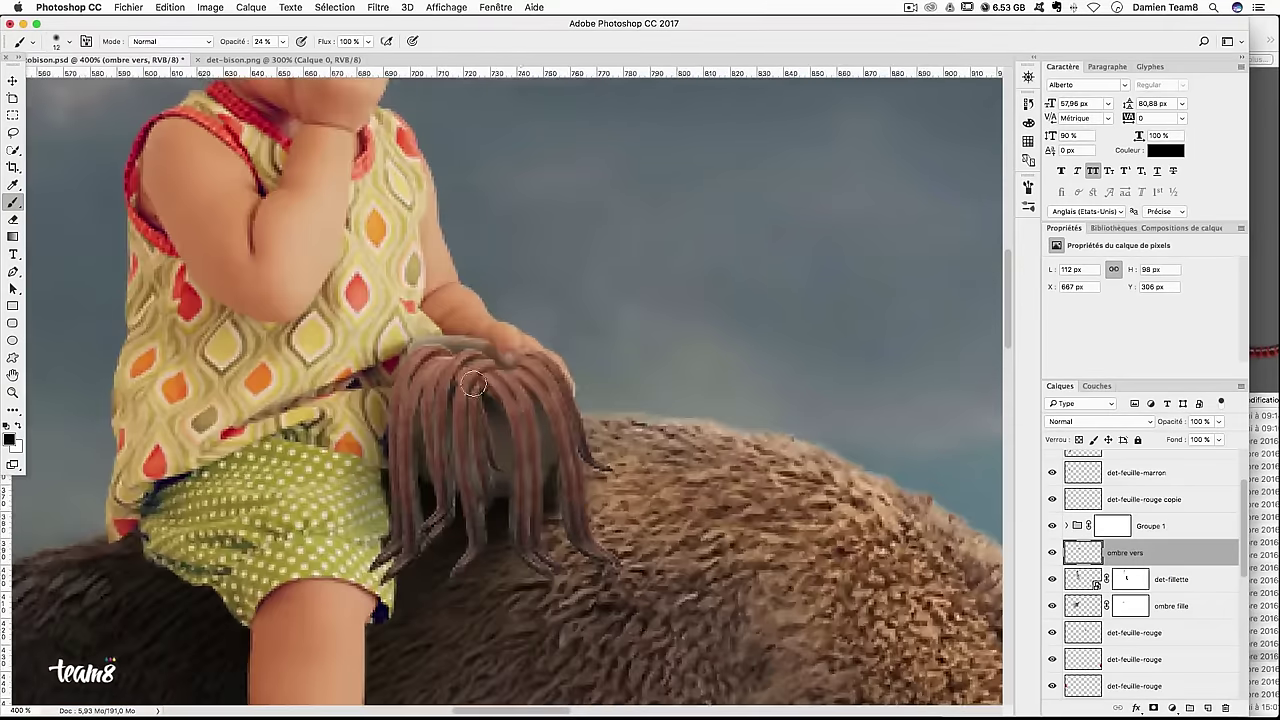
key(ctrl+z)
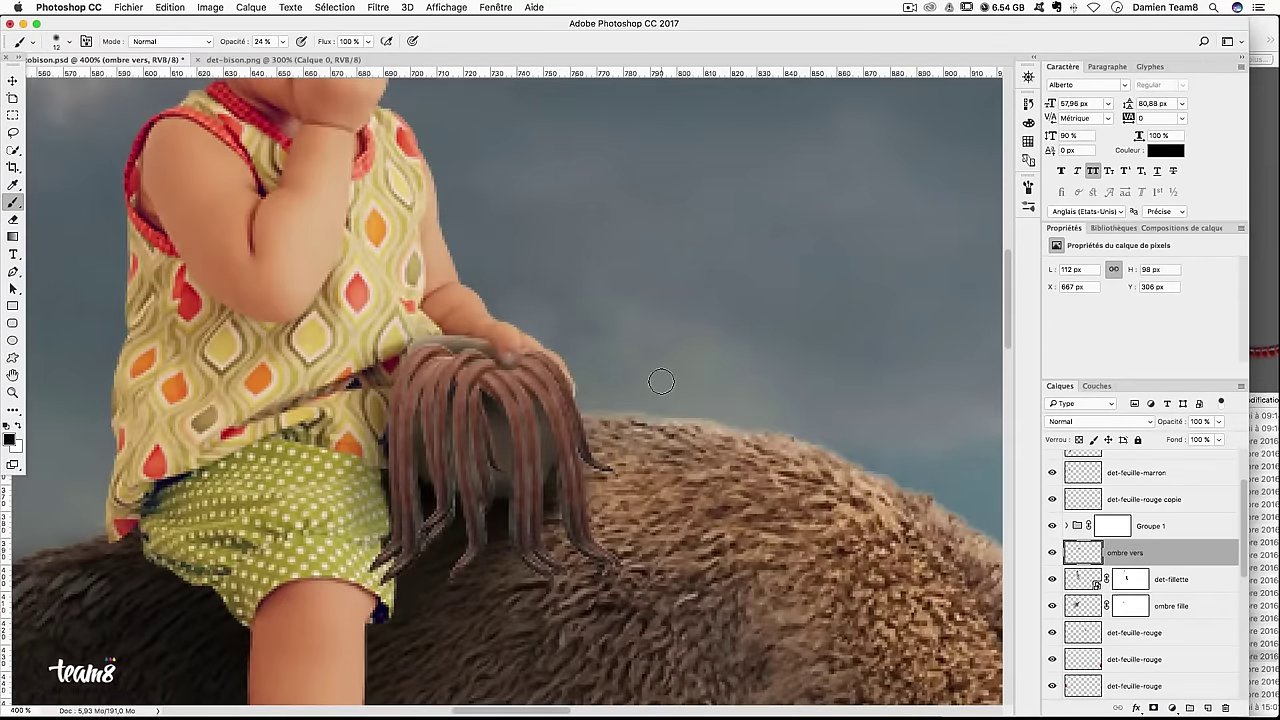
key(ctrl+minus)
key(ctrl+minus)
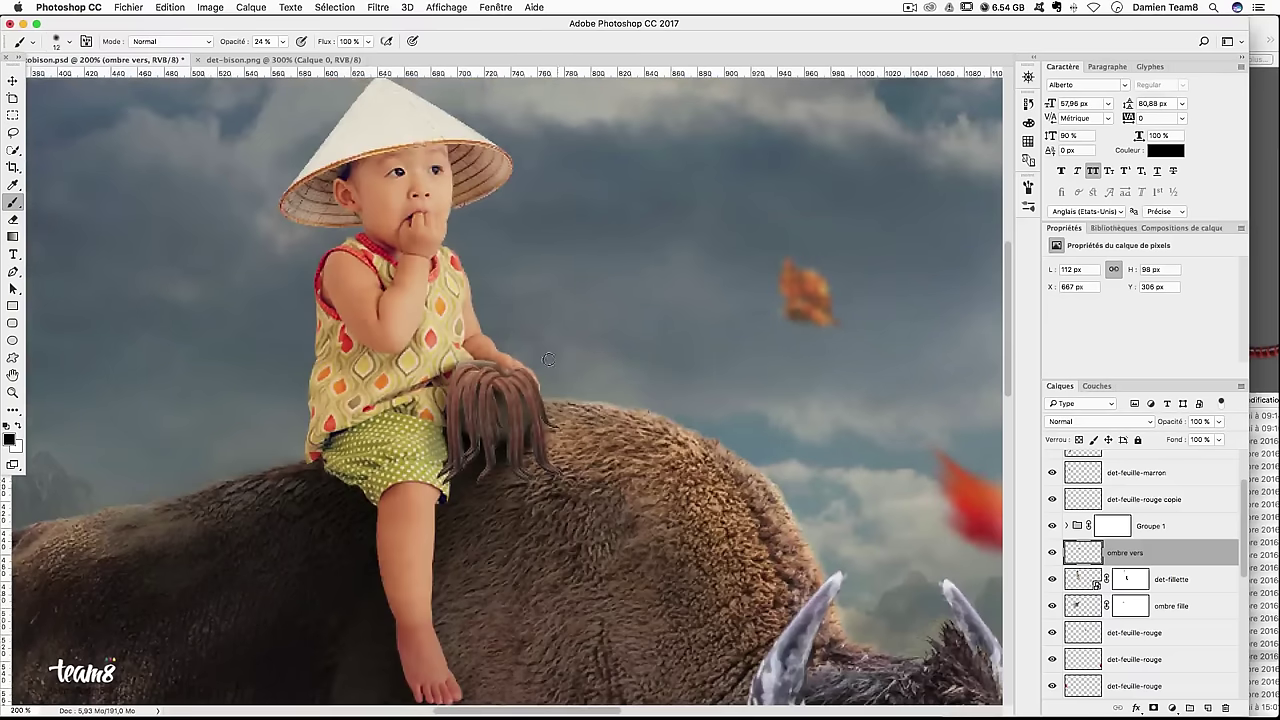
mouse_move(459, 355)
mouse_down()
mouse_move(420, 372)
mouse_move(410, 395)
mouse_move(440, 440)
mouse_up()
scroll(420, 385, left, 1)
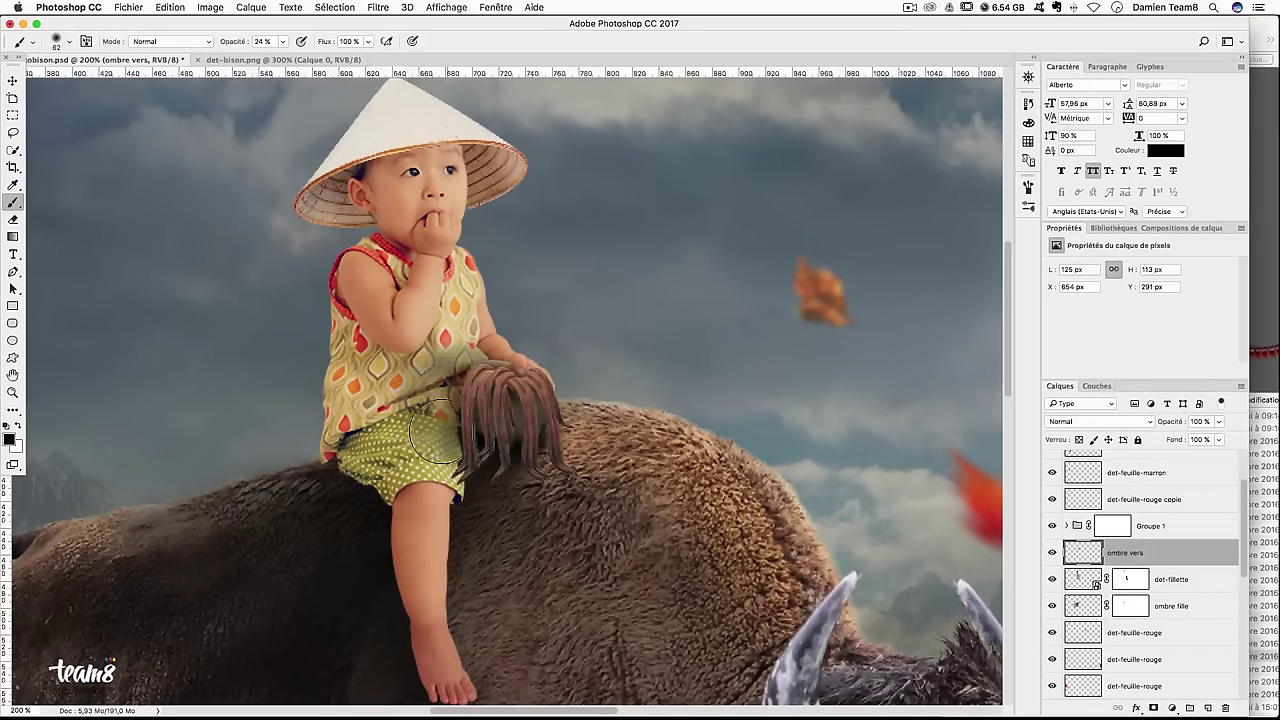
drag(440, 375, 495, 345)
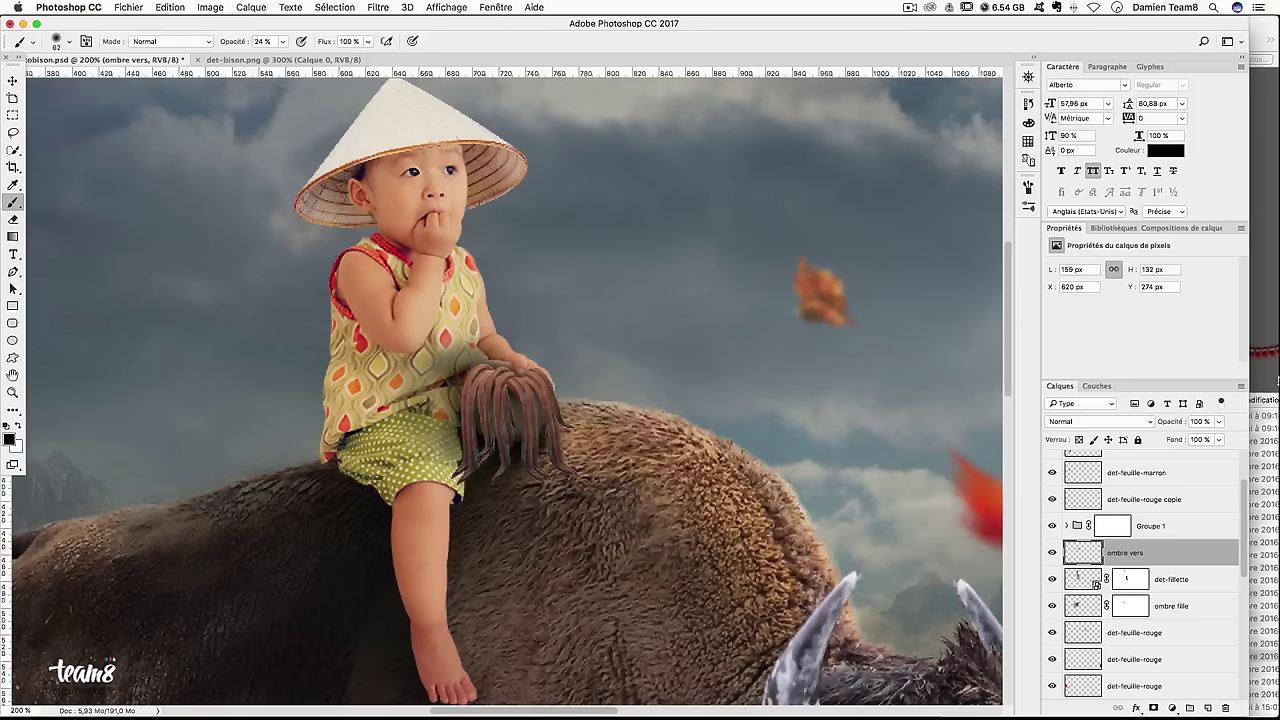
Set ombre vers to 90% opacity and add a layer mask to it
drag(1156, 422, 1056, 422)
key(Return)
key(Return)
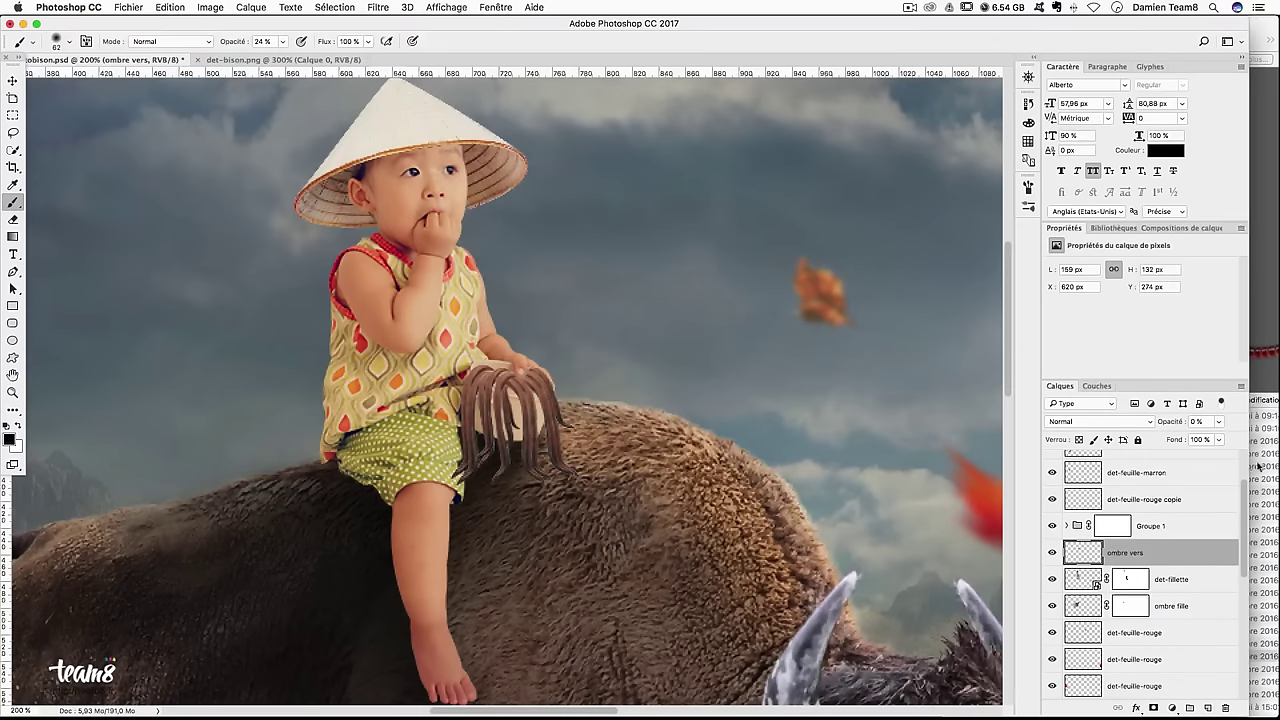
text(90)
key(Return)
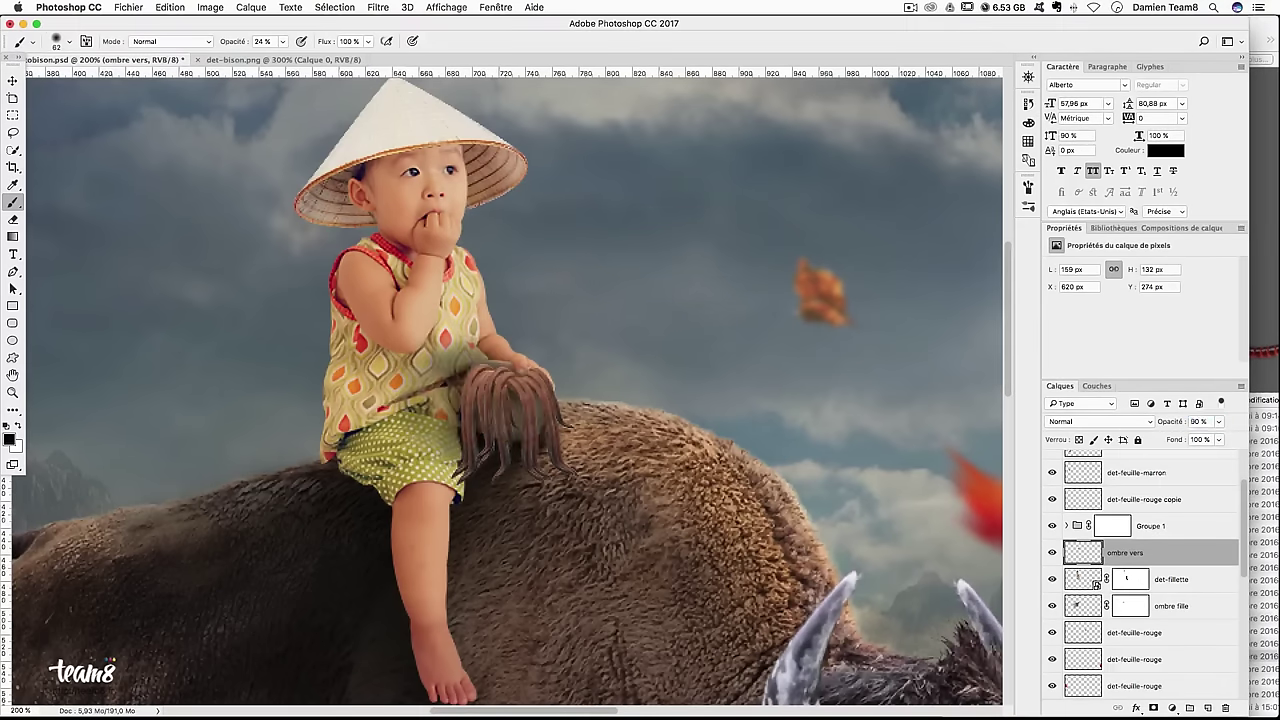
click(1156, 706)
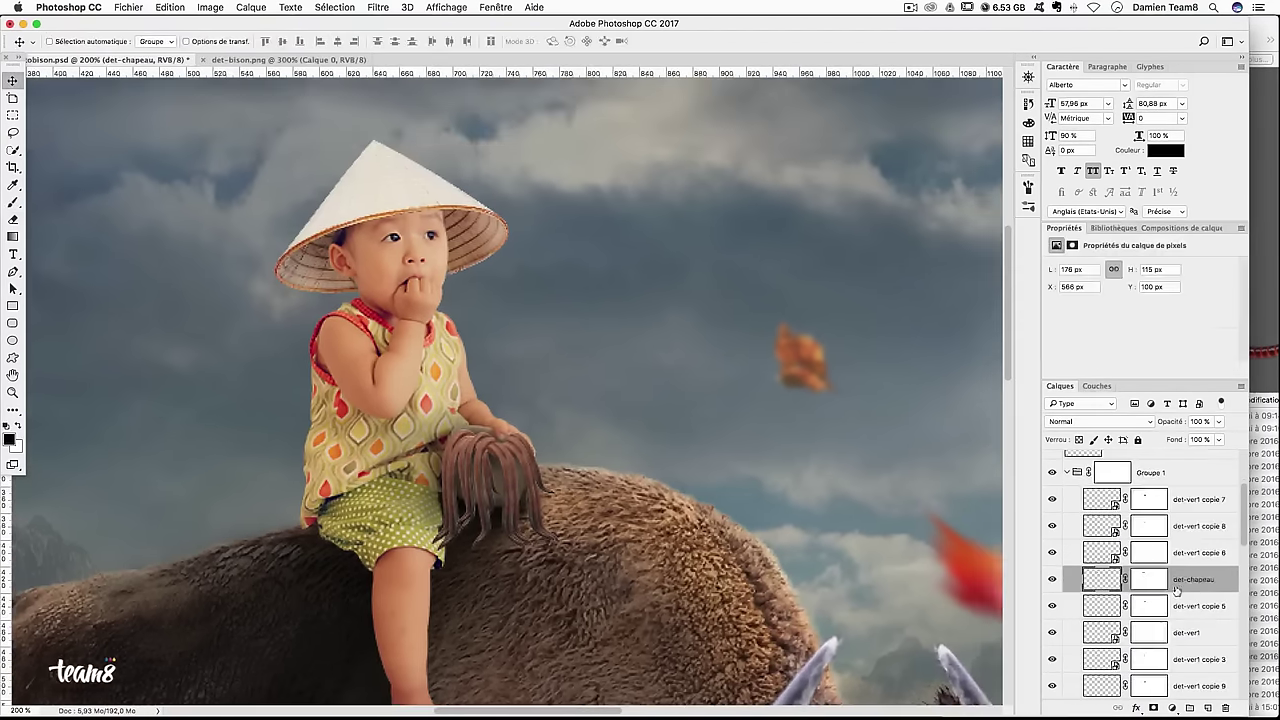
Move the det-chapeau hat layer above Groupe 1 and collapse the group
double_click(1176, 590)
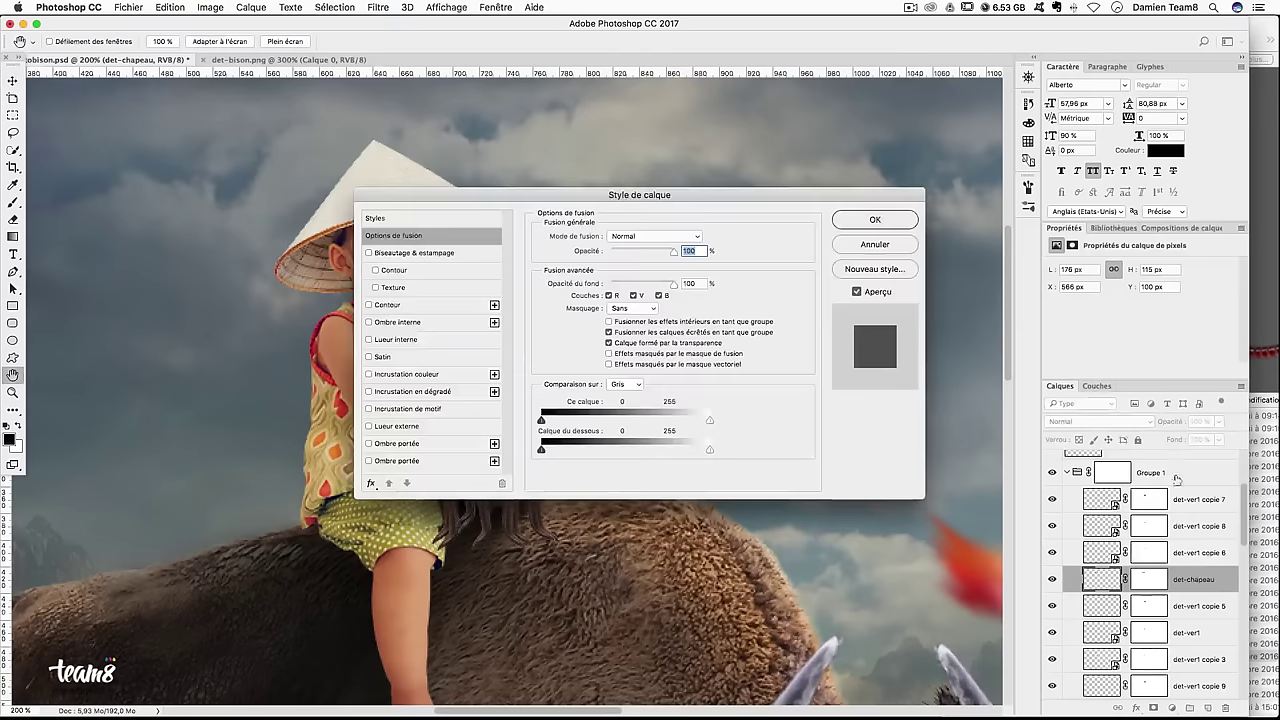
key(Escape)
drag(1188, 585, 1143, 505)
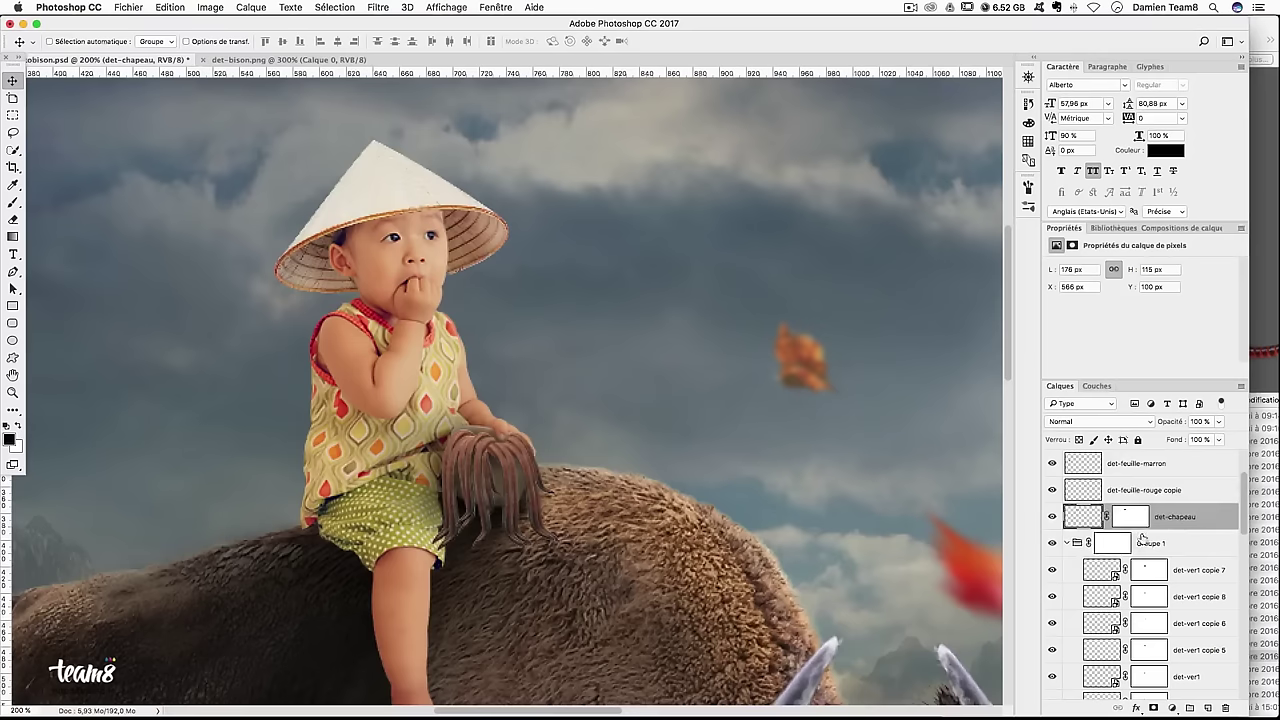
click(1069, 543)
Rename Groupe 1 to 'vers', then select det-chapeau and zoom in on the child and hat
double_click(1148, 543)
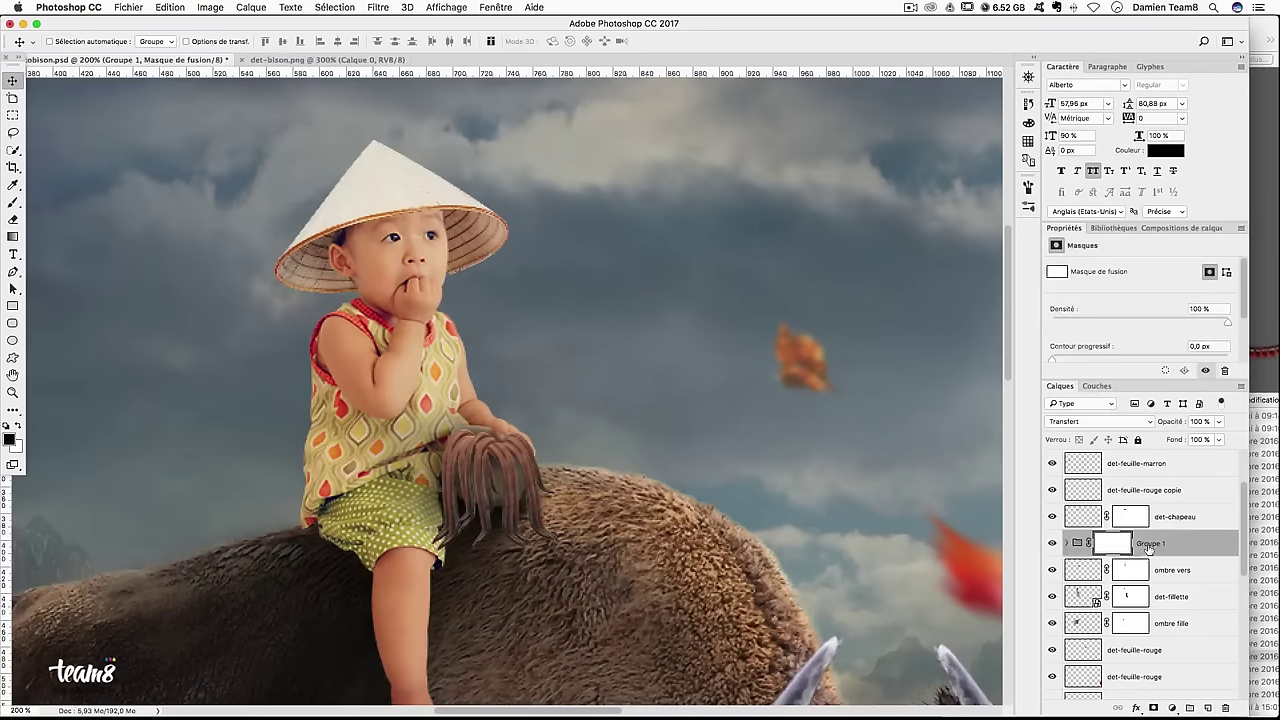
text(vers)
key(Return)
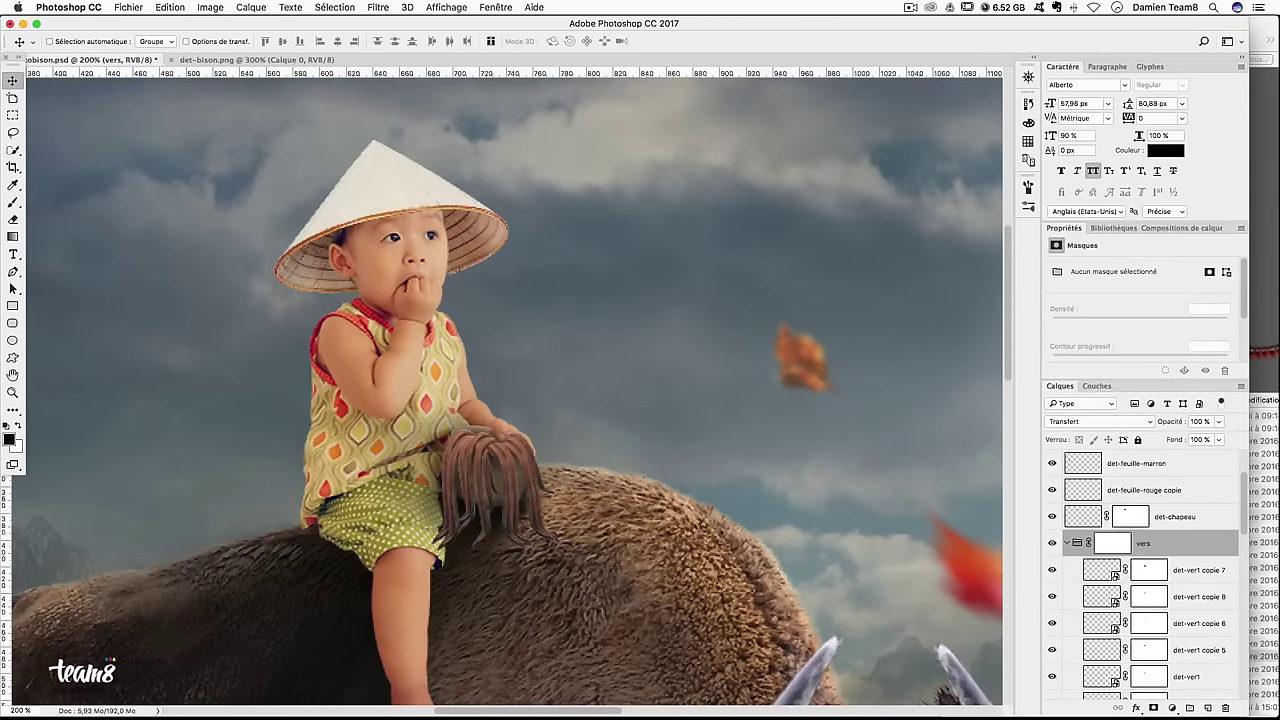
click(1160, 516)
key(super+plus)
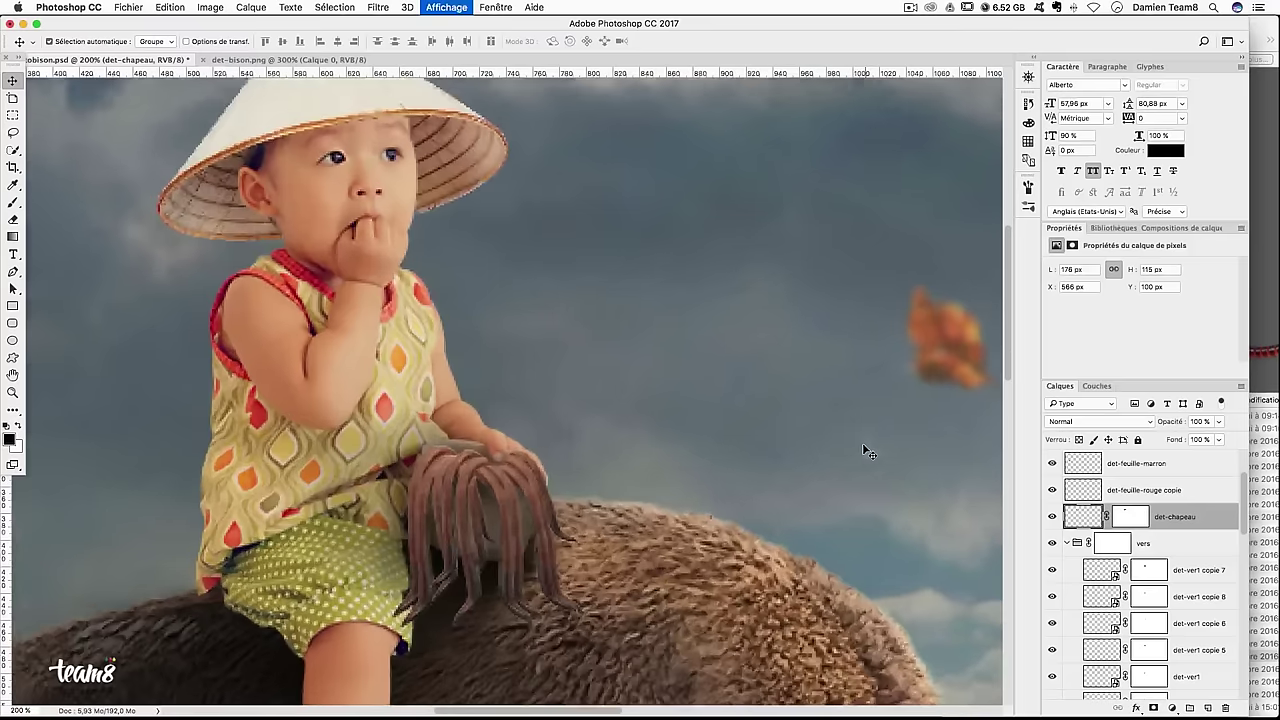
click(14, 412)
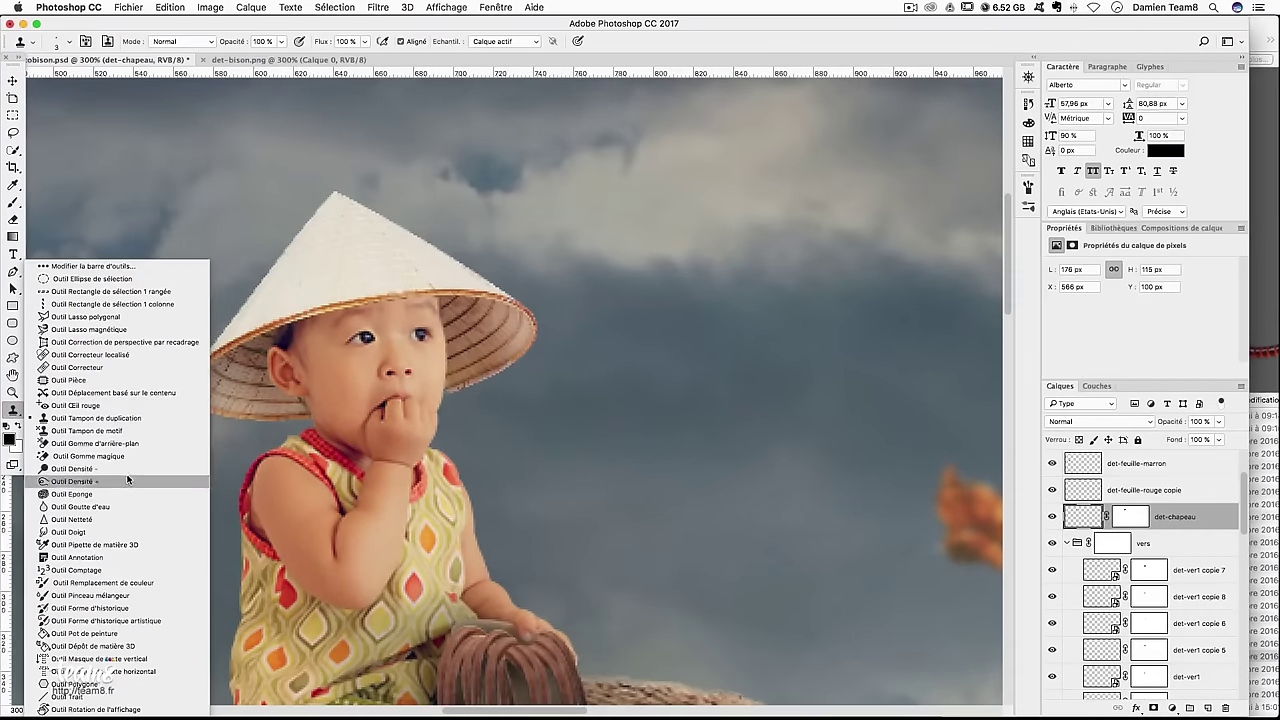
Tone down the hat's bright white top in Highlights range with a 72 px brush
click(127, 469)
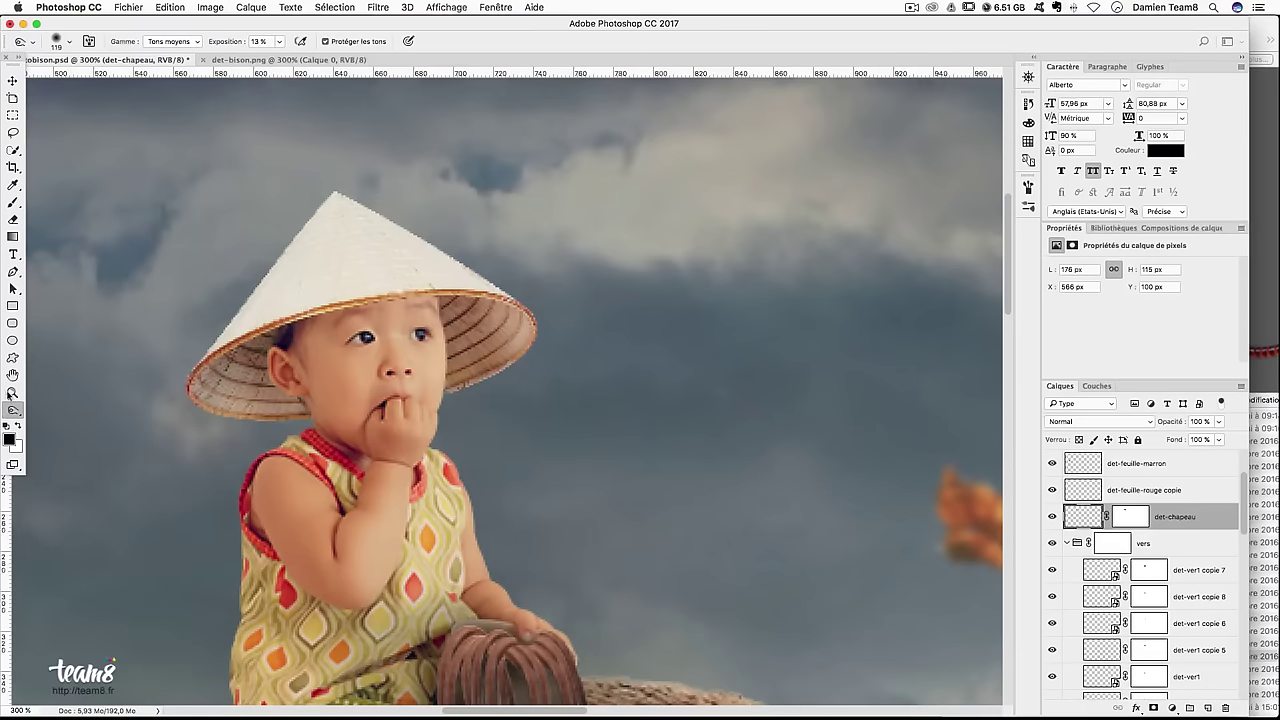
click(14, 410)
click(90, 469)
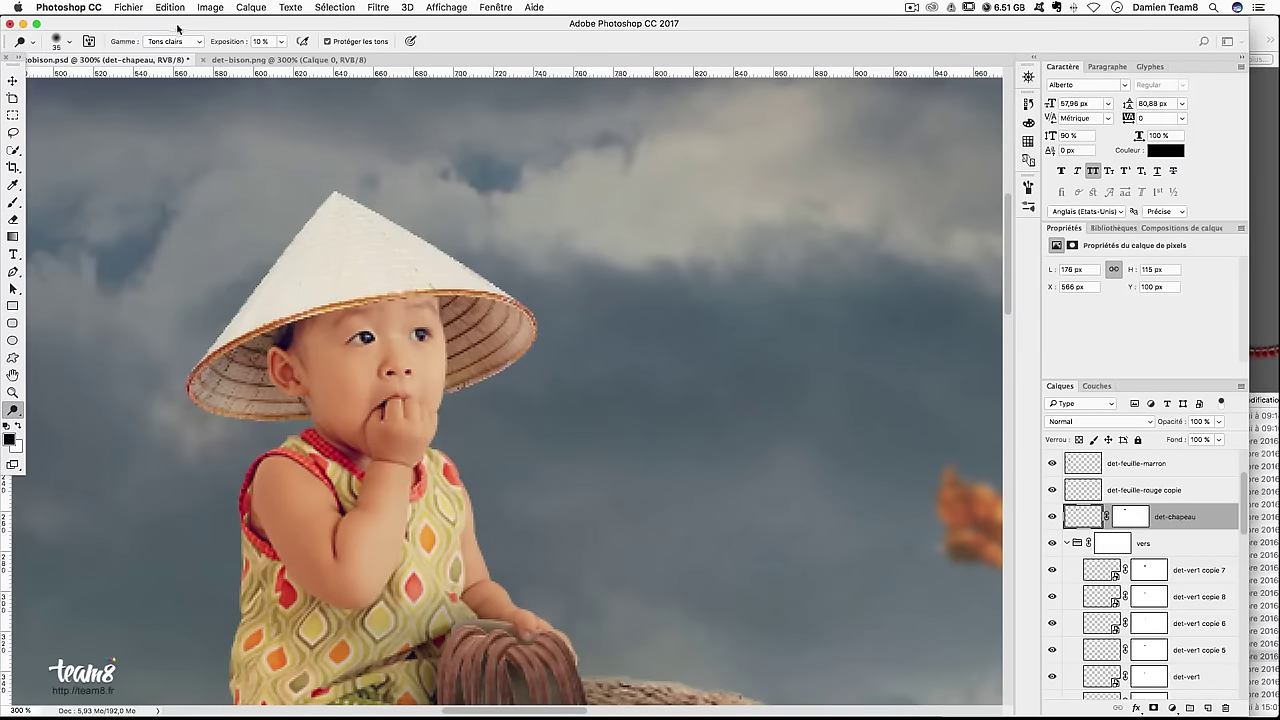
click(14, 410)
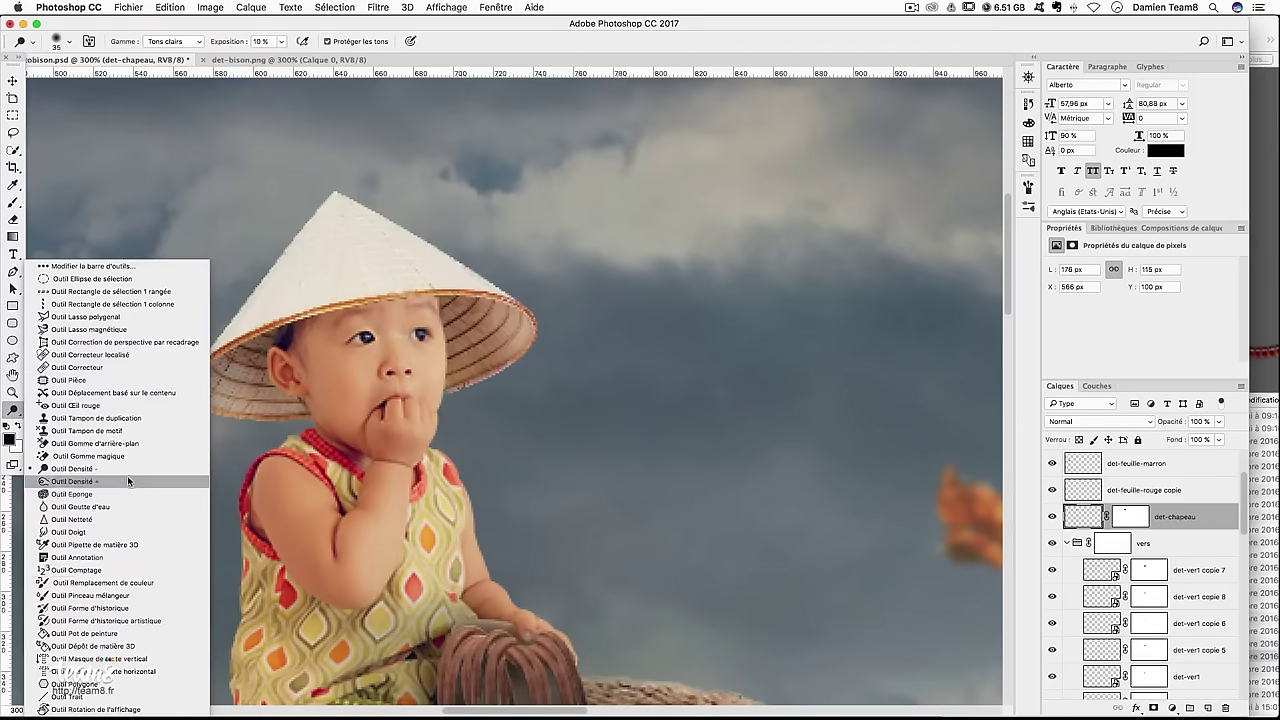
click(90, 481)
click(170, 41)
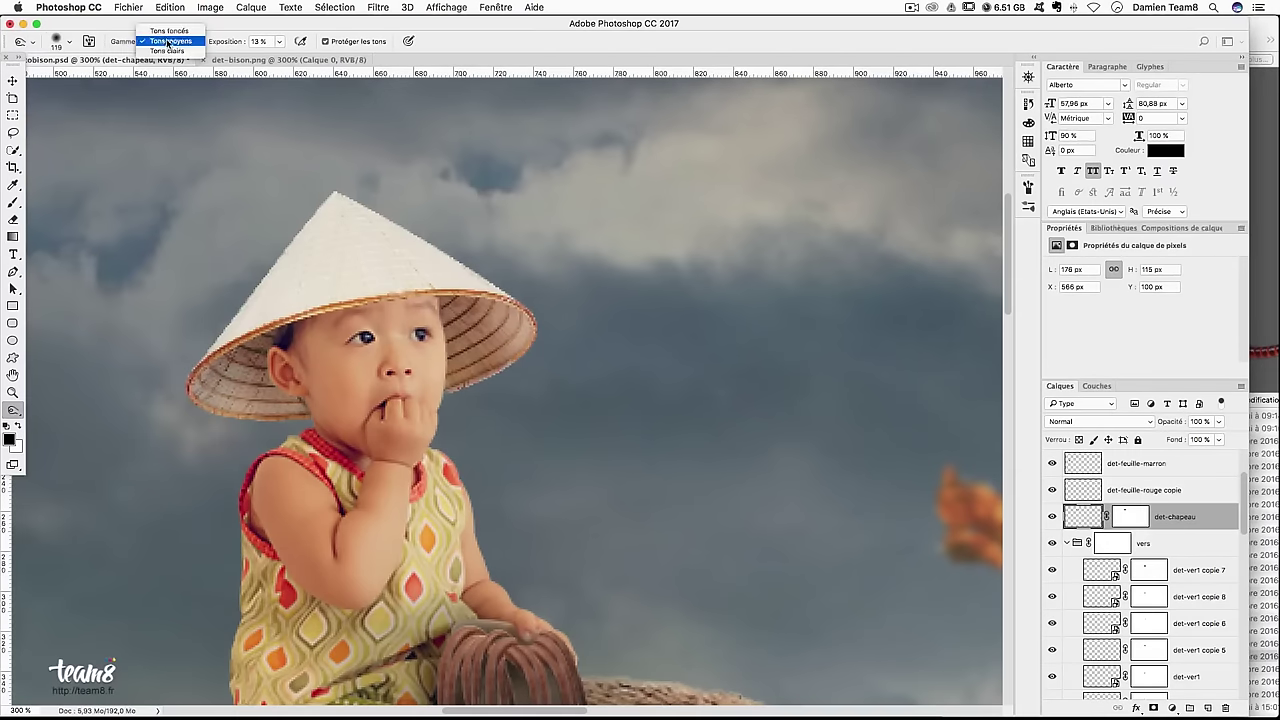
click(170, 50)
drag(329, 229, 300, 229)
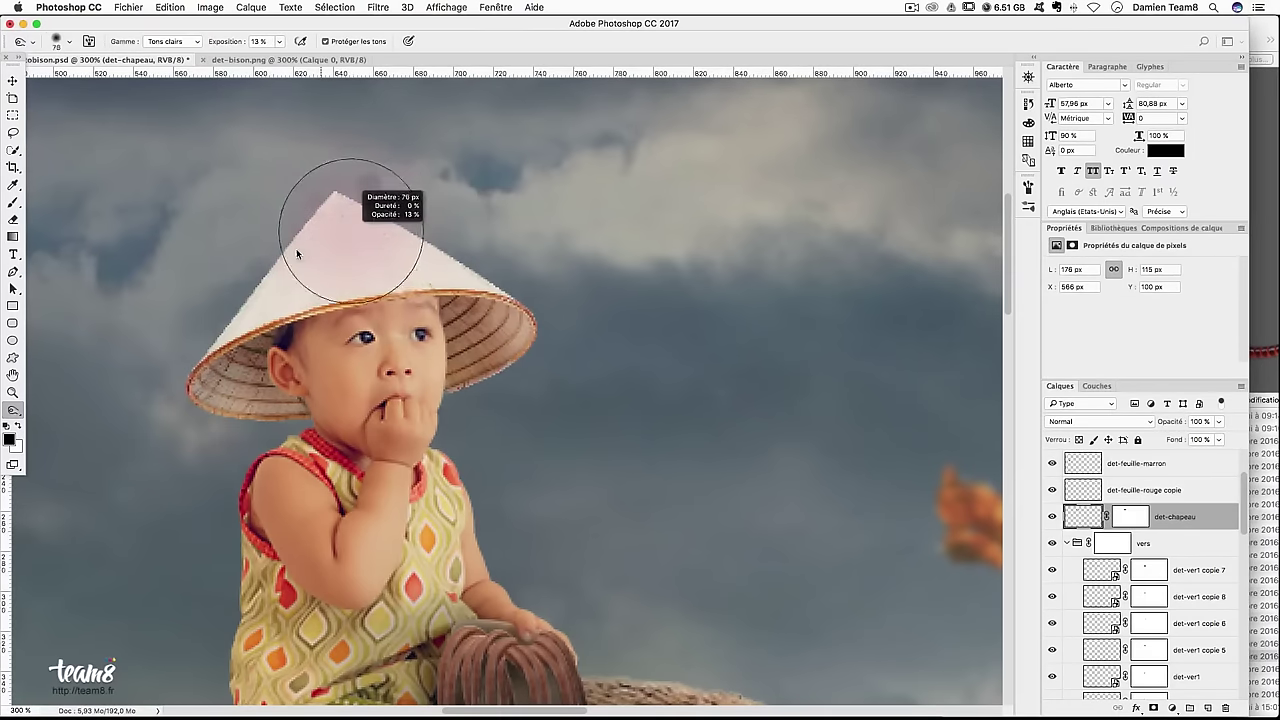
mouse_move(215, 297)
mouse_down()
mouse_move(177, 337)
mouse_move(251, 271)
mouse_move(357, 129)
mouse_move(199, 321)
mouse_up()
mouse_move(306, 134)
mouse_down()
mouse_move(322, 270)
mouse_move(257, 220)
mouse_move(528, 271)
mouse_move(357, 237)
mouse_move(254, 252)
mouse_up()
Switch the range to Midtones and shade the hat's left slope and brim
click(170, 41)
click(170, 41)
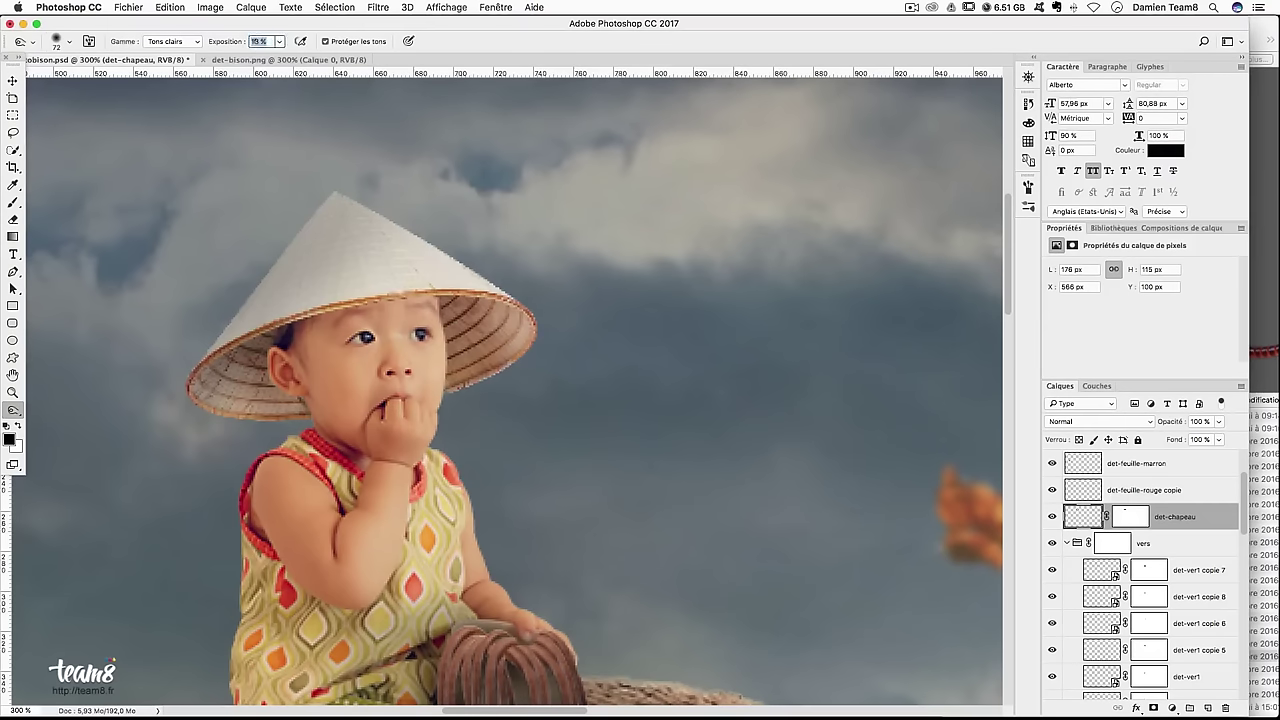
text(13)
click(185, 43)
click(172, 28)
mouse_move(214, 268)
mouse_down()
mouse_move(286, 214)
mouse_move(186, 337)
mouse_move(263, 313)
mouse_move(200, 400)
mouse_move(343, 271)
mouse_move(204, 394)
mouse_move(330, 288)
mouse_move(330, 335)
mouse_move(343, 309)
mouse_move(256, 403)
mouse_move(300, 400)
mouse_move(414, 337)
mouse_move(420, 395)
mouse_move(265, 401)
mouse_move(326, 398)
mouse_move(174, 370)
mouse_move(321, 285)
mouse_up()
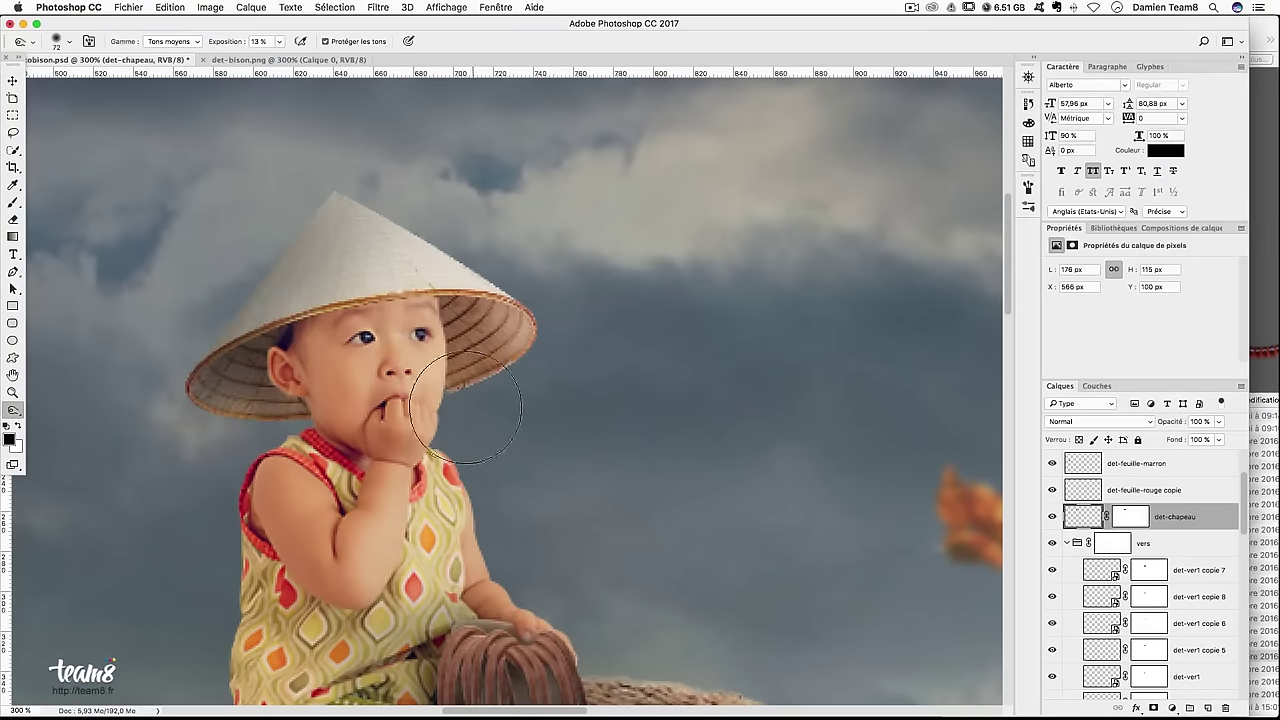
Adjust the shadows along the hat brim using the Shadows range
click(171, 42)
click(169, 31)
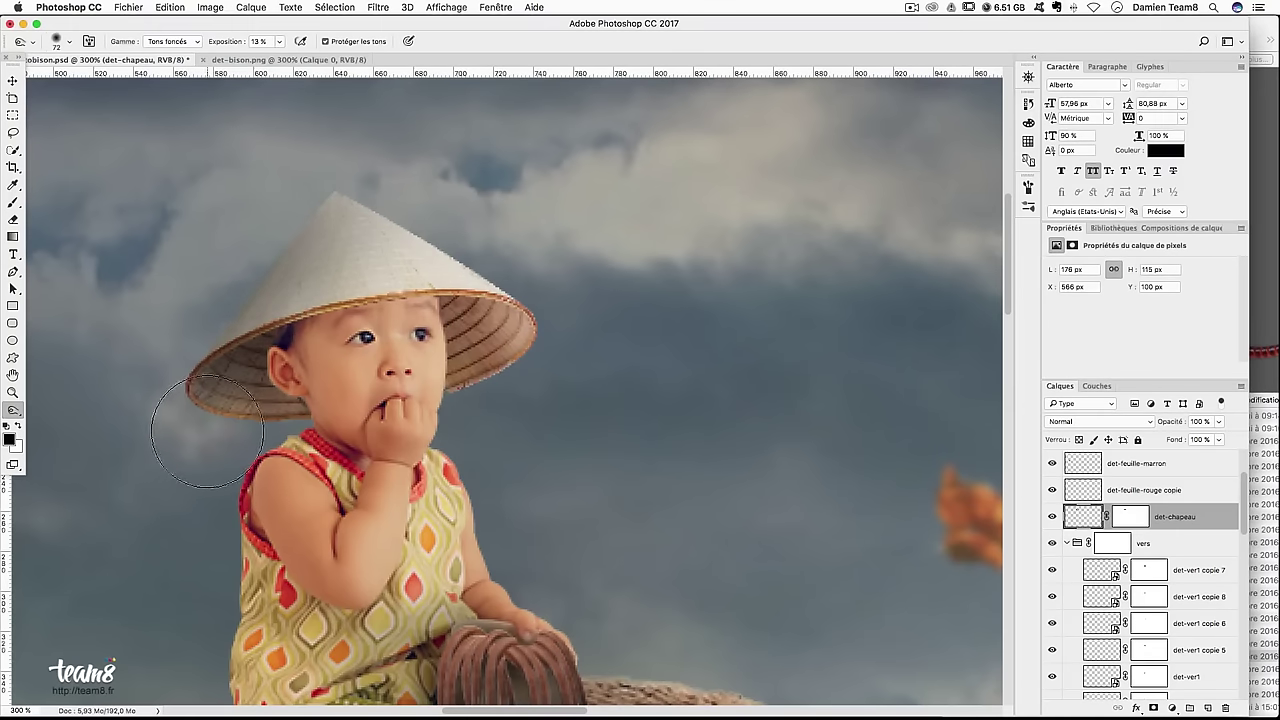
drag(215, 405, 270, 440)
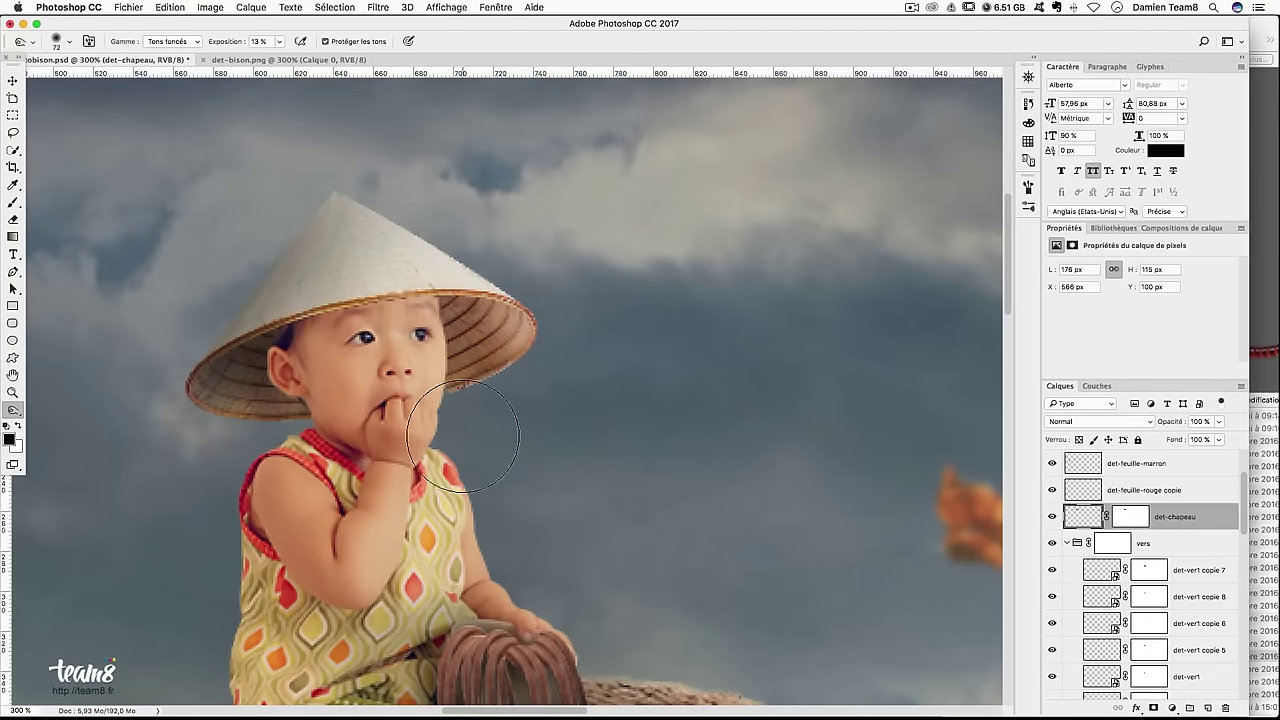
key(super+minus)
key(super+plus)
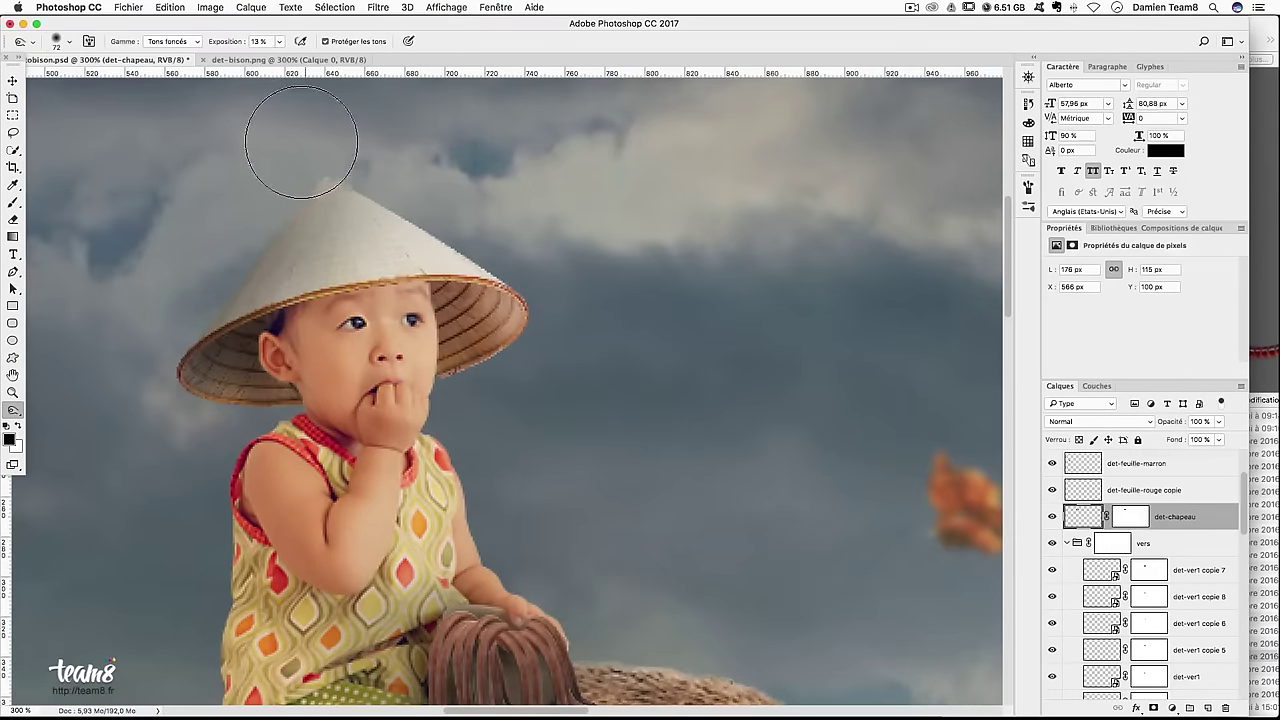
Return to Midtones with a 29 px brush and work along the brim's edge
click(172, 41)
click(171, 50)
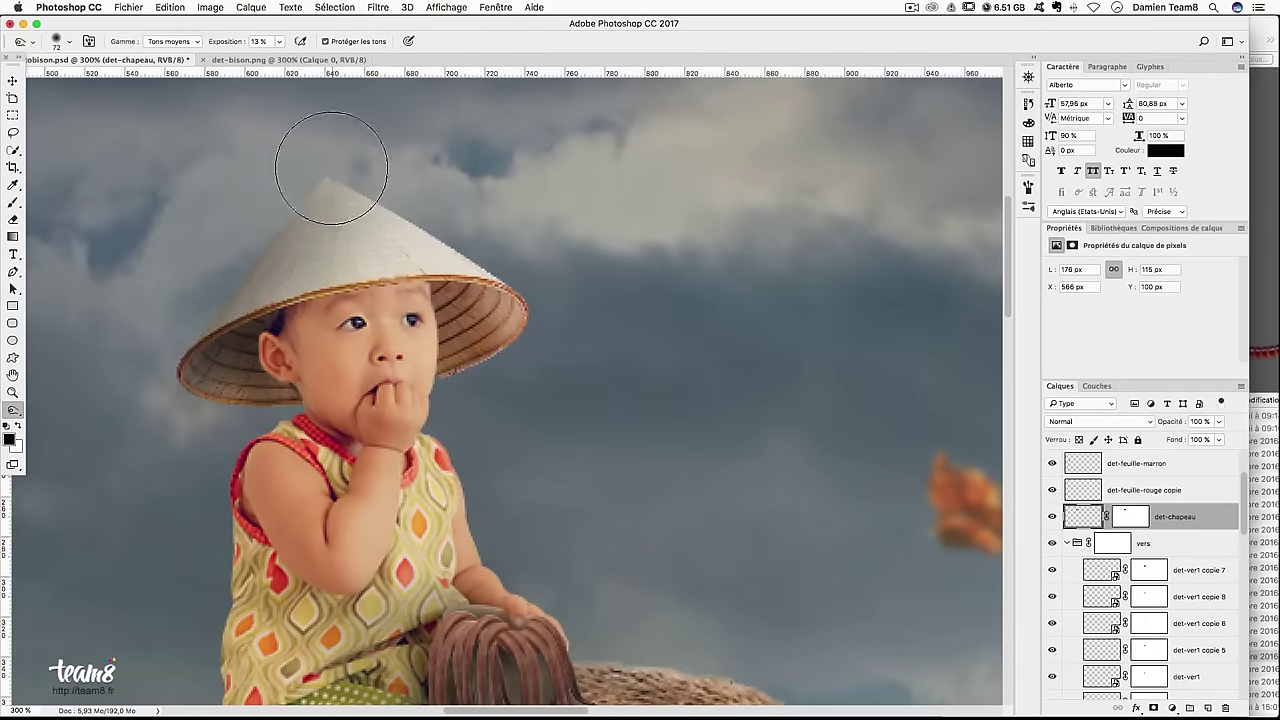
drag(301, 140, 280, 140)
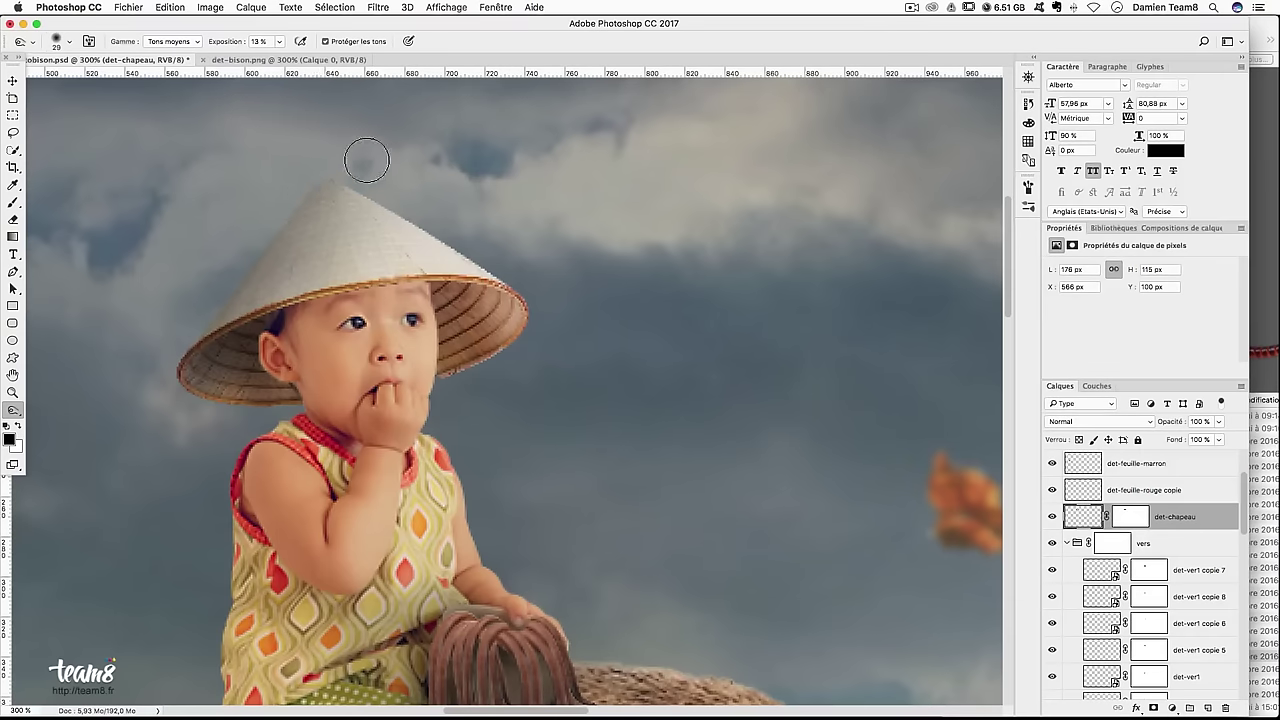
drag(340, 300, 170, 390)
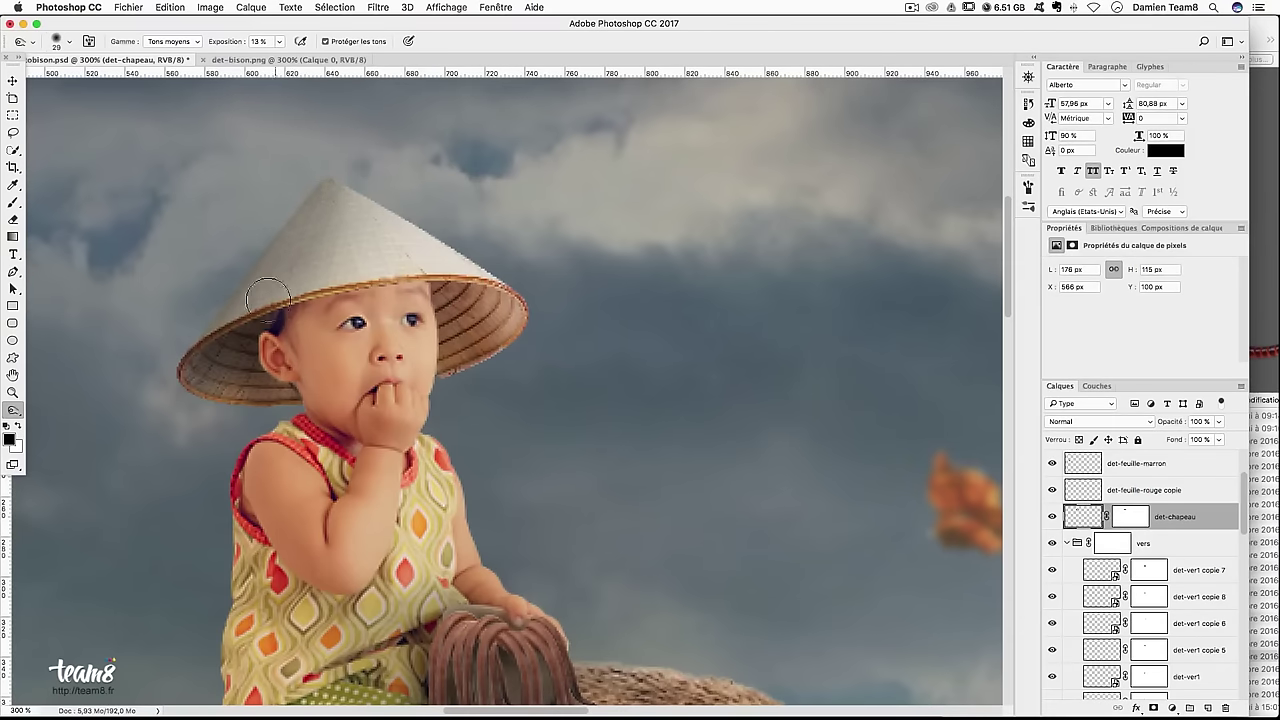
key(ctrl+minus)
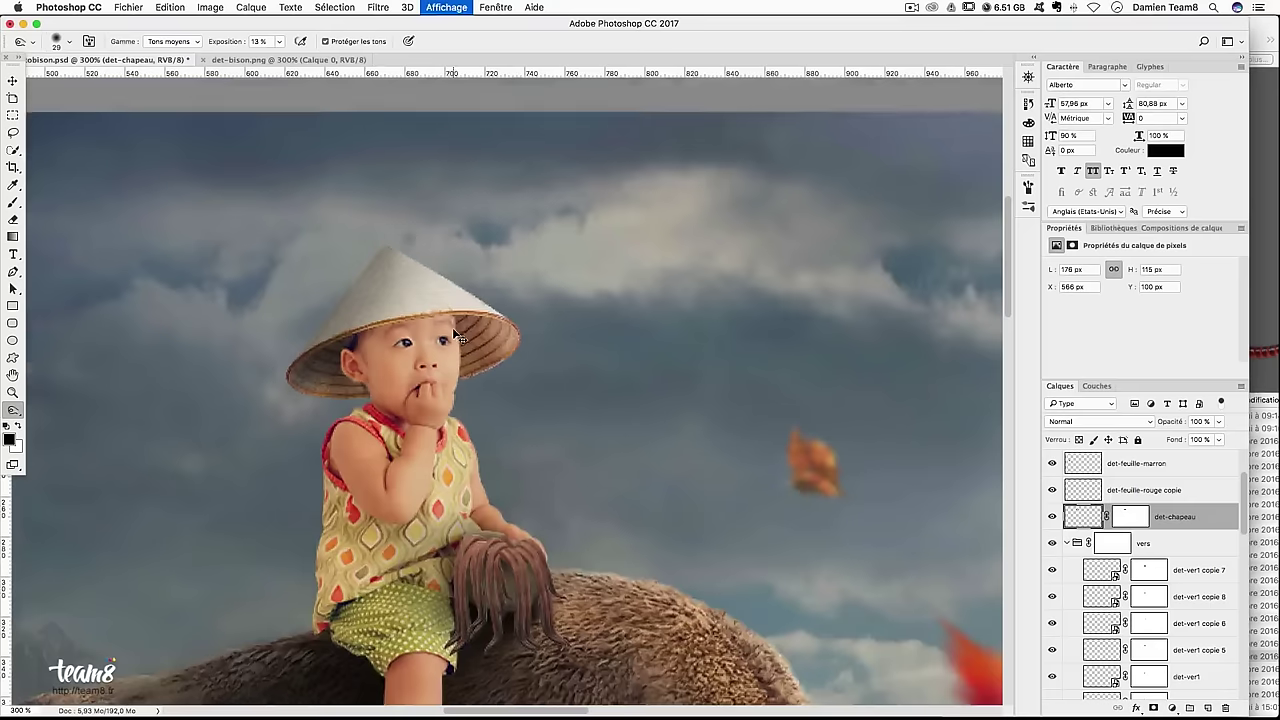
key(ctrl+minus)
key(ctrl+plus)
key(ctrl+plus)
drag(450, 330, 462, 330)
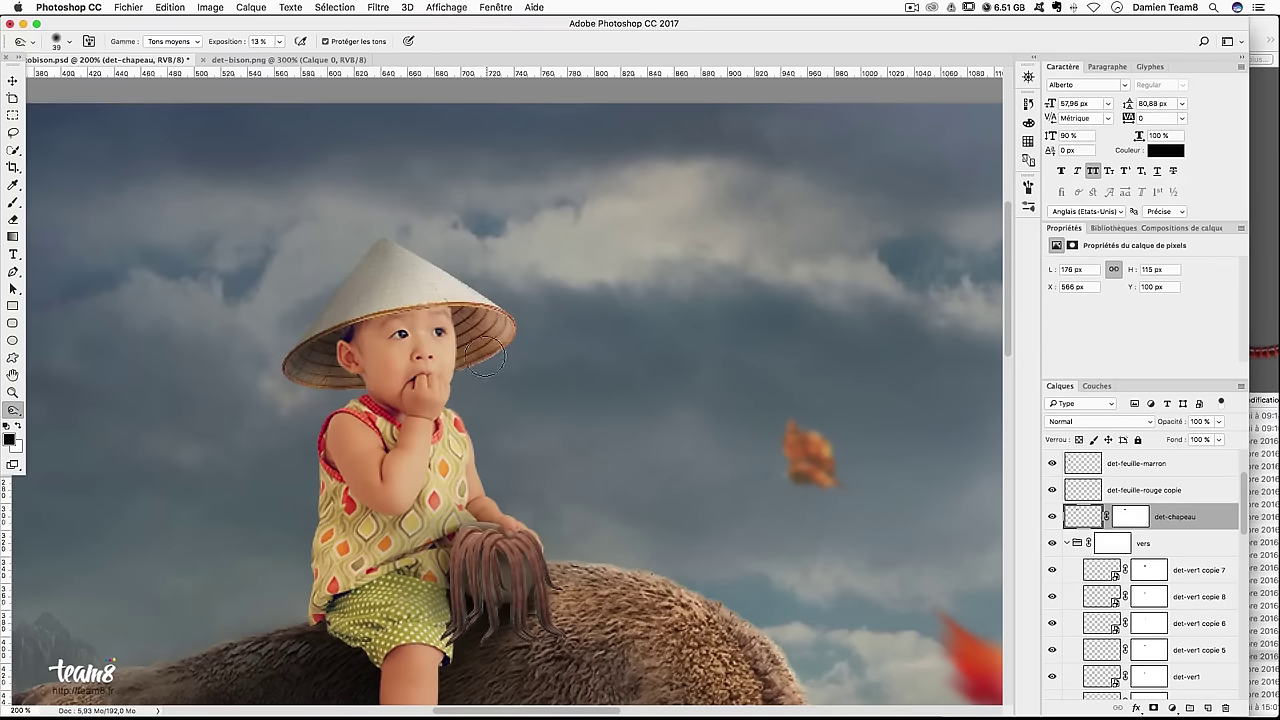
Create an 'ombre chapeau' layer below det-chapeau and ready a 31 px brush
click(1208, 708)
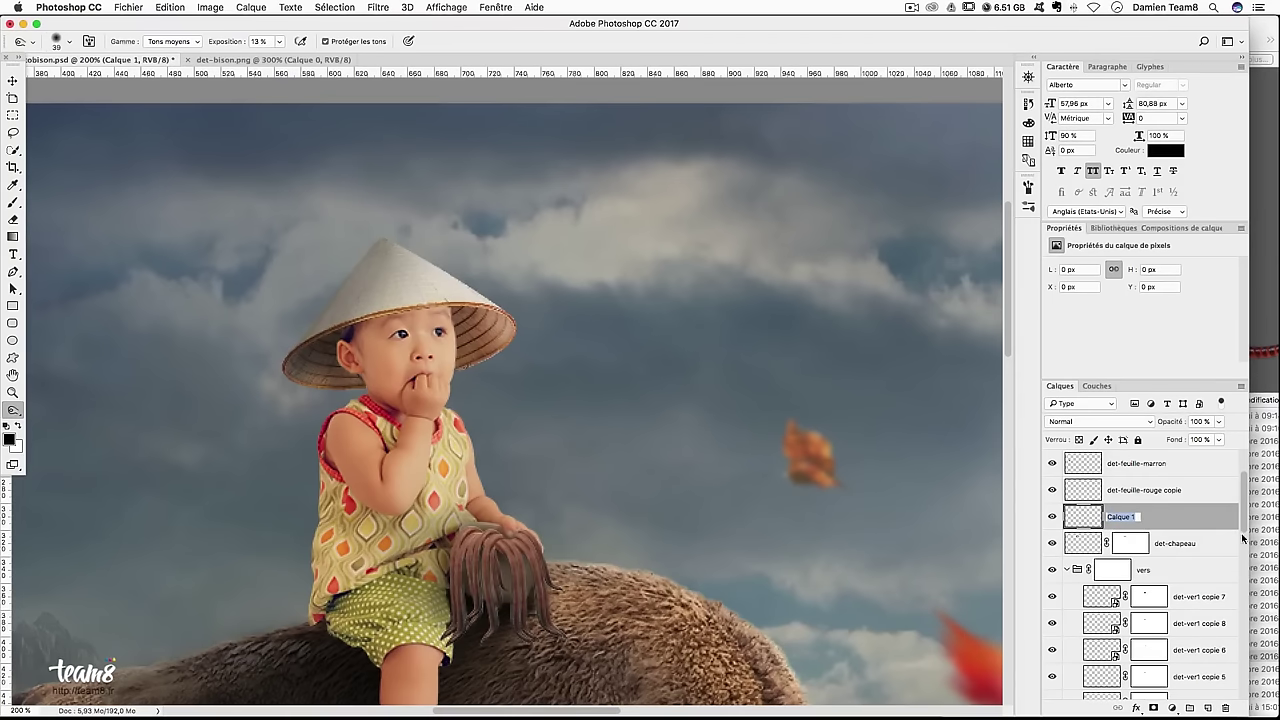
text(ombre d)
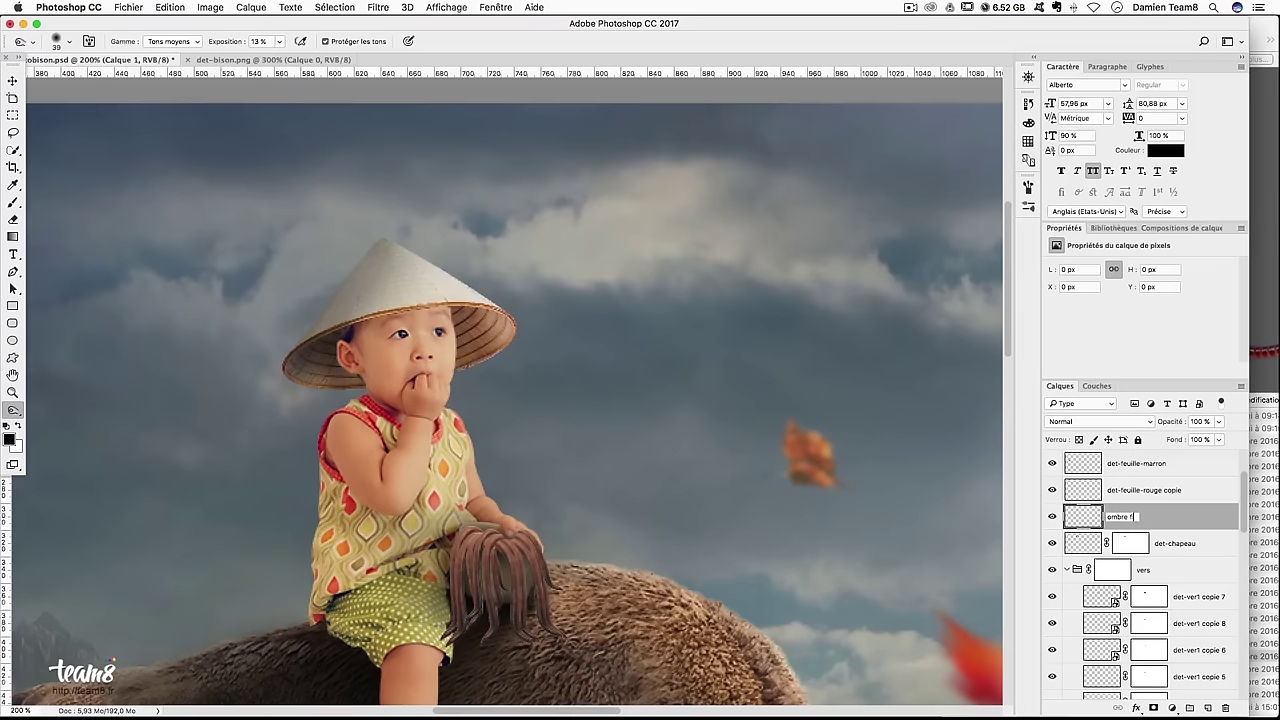
text(p)
key(Return)
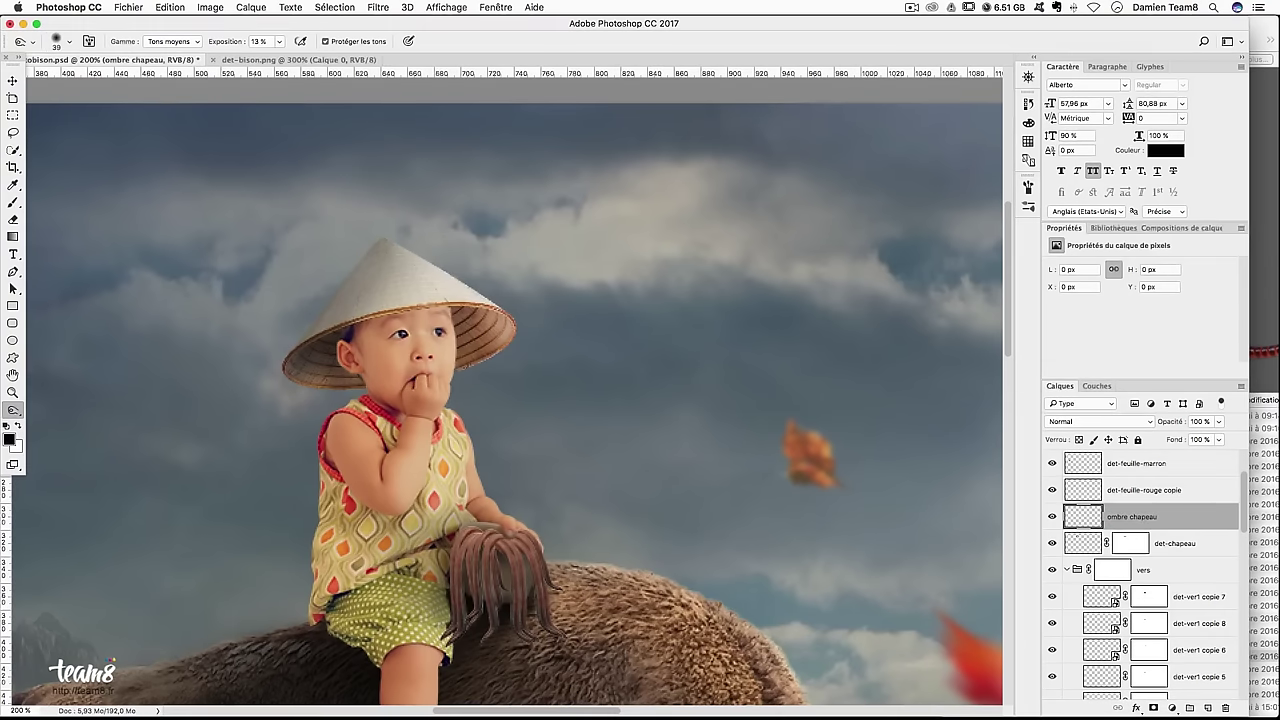
key(super+plus)
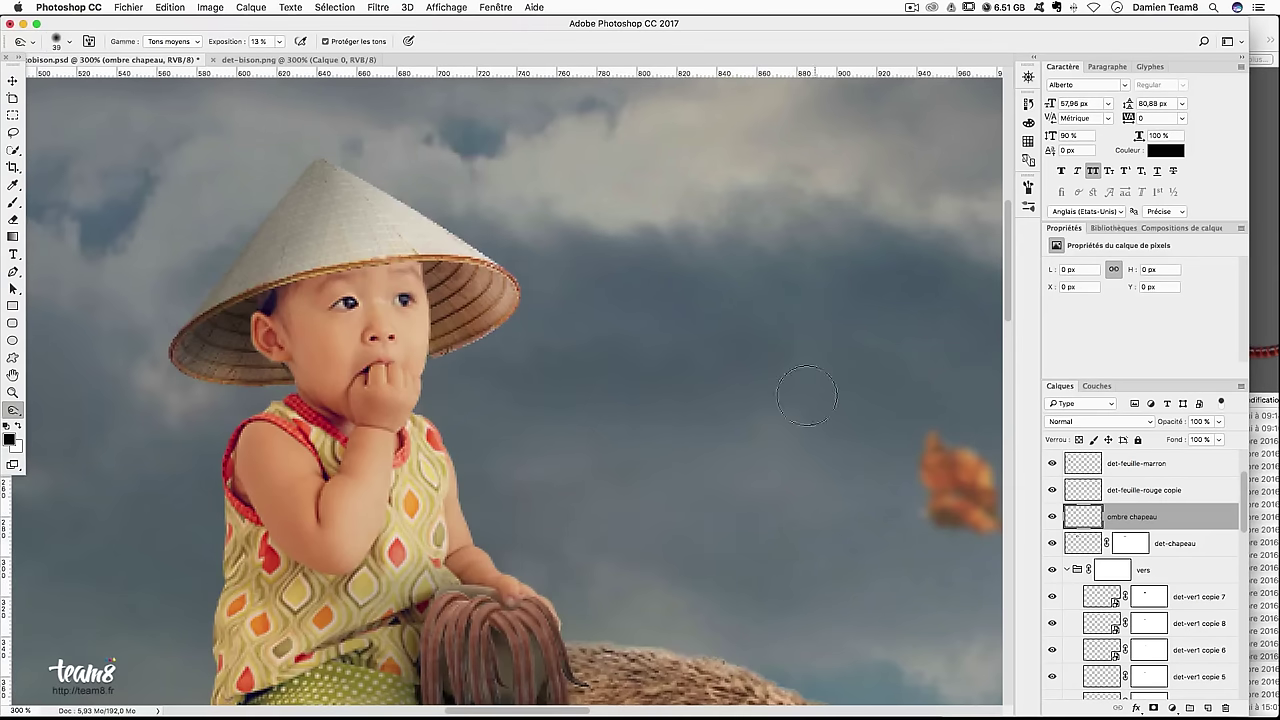
key(b)
scroll(500, 320, left, 2)
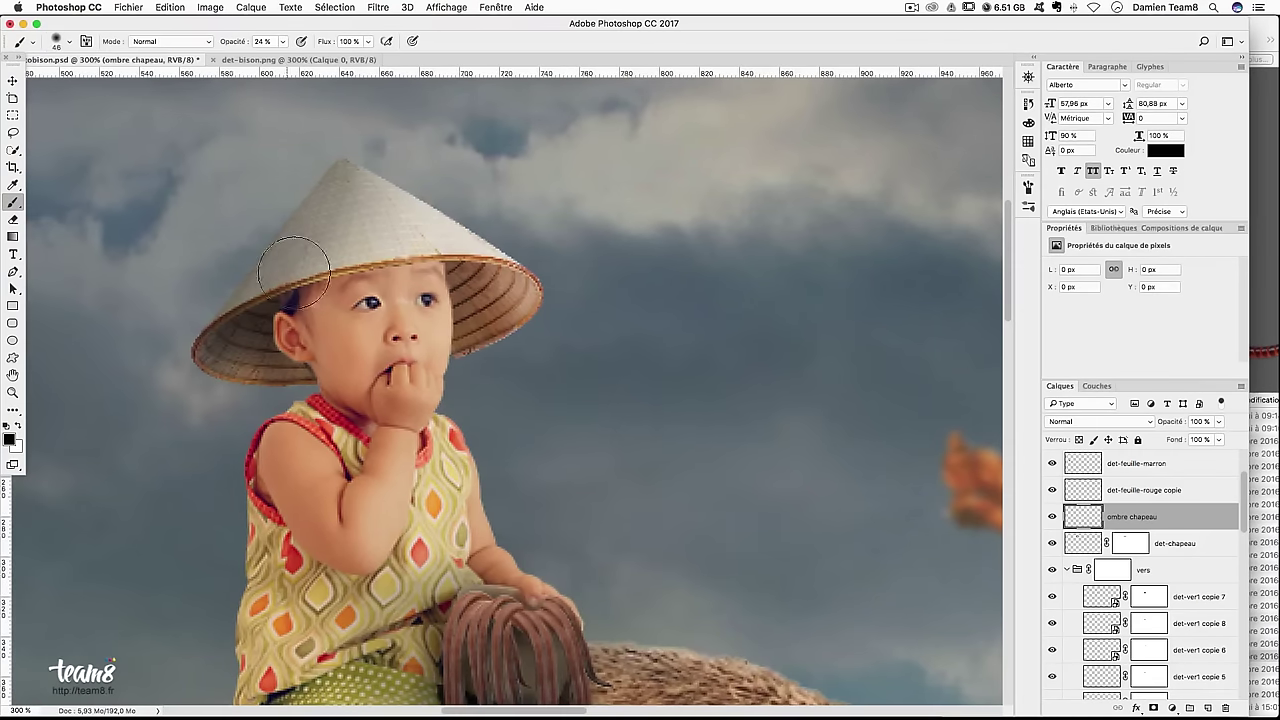
drag(368, 290, 351, 290)
drag(1190, 516, 1188, 553)
Paint the brim shadow onto the forehead and face near the ear, undoing poor strokes
mouse_move(340, 320)
mouse_down()
mouse_move(300, 275)
mouse_move(378, 262)
mouse_move(325, 285)
mouse_up()
key(ctrl+z)
key(ctrl+z)
mouse_move(390, 244)
mouse_down()
mouse_move(308, 268)
mouse_move(486, 286)
mouse_up()
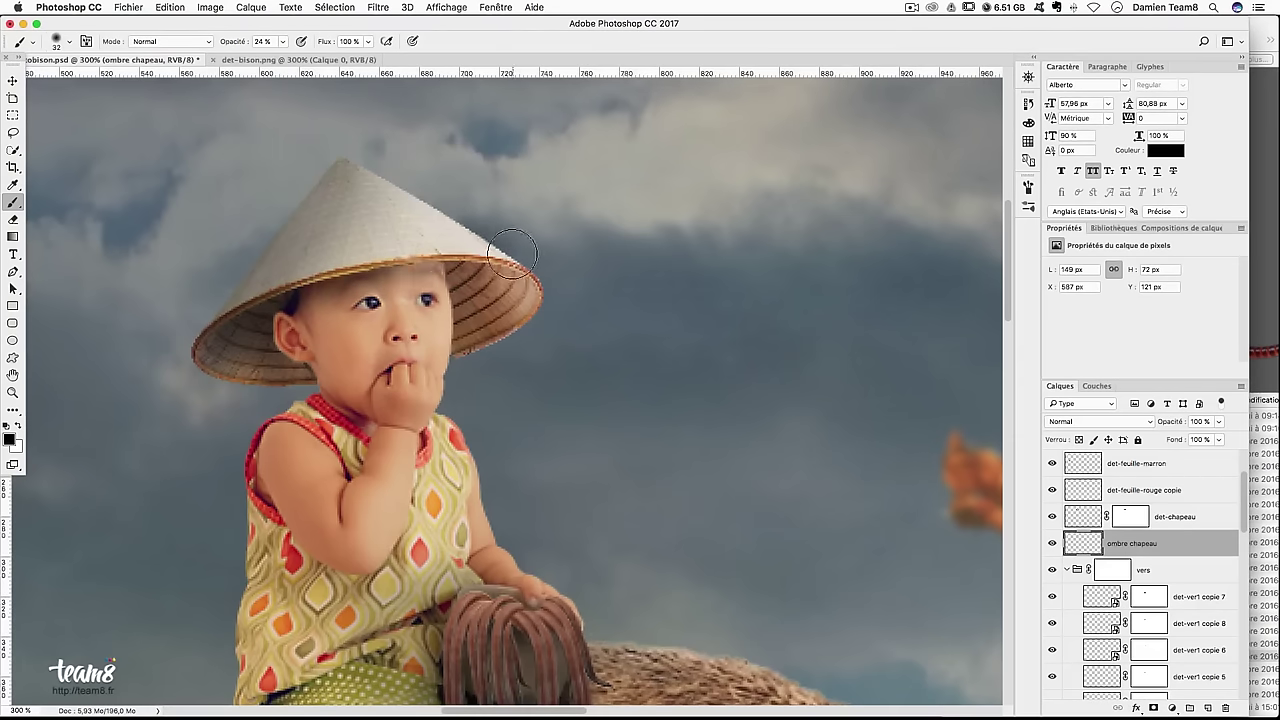
key(ctrl+z)
drag(427, 262, 445, 262)
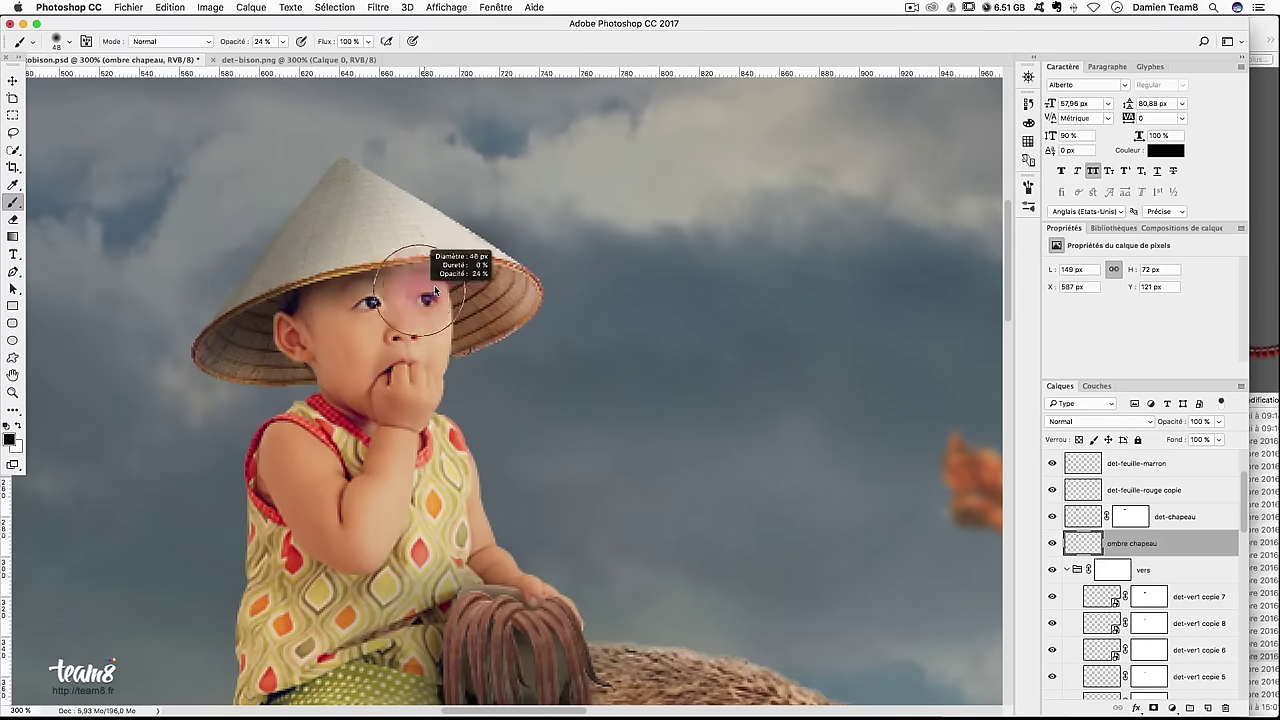
mouse_move(300, 265)
mouse_down()
mouse_move(277, 345)
mouse_move(300, 300)
mouse_up()
drag(397, 283, 369, 283)
key(ctrl+z)
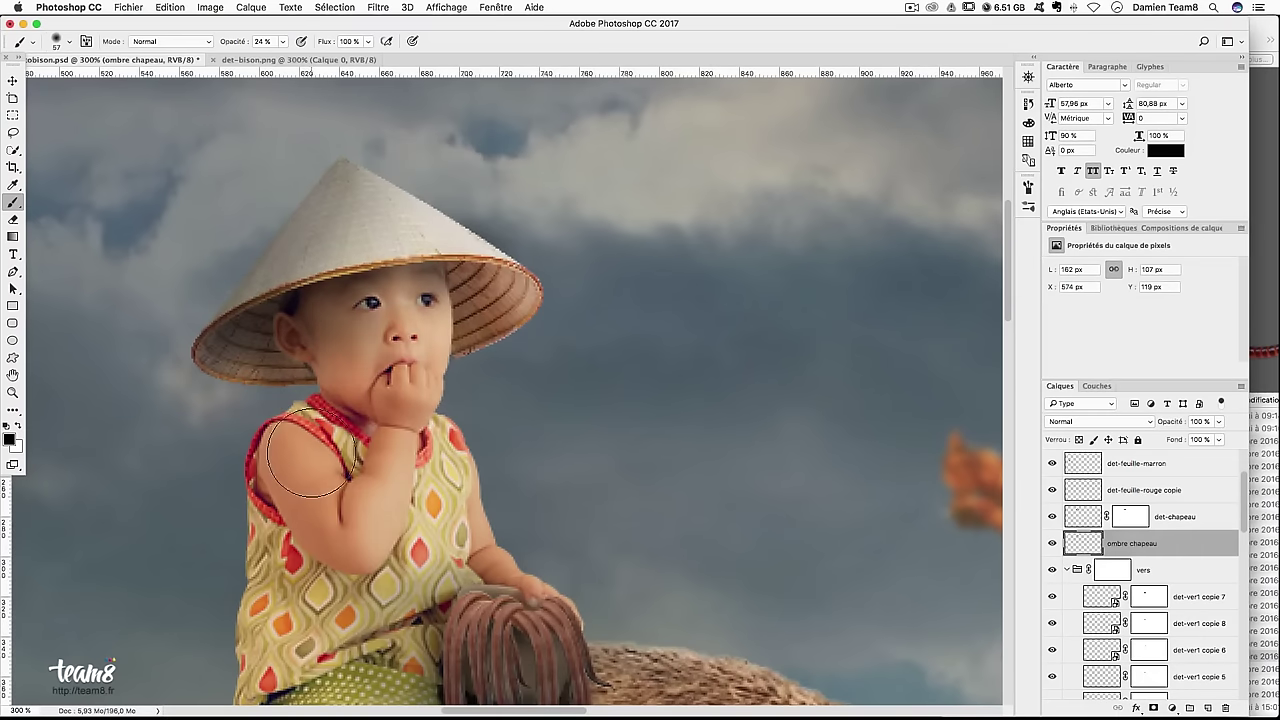
mouse_move(385, 335)
mouse_down()
mouse_move(350, 300)
mouse_move(277, 291)
mouse_up()
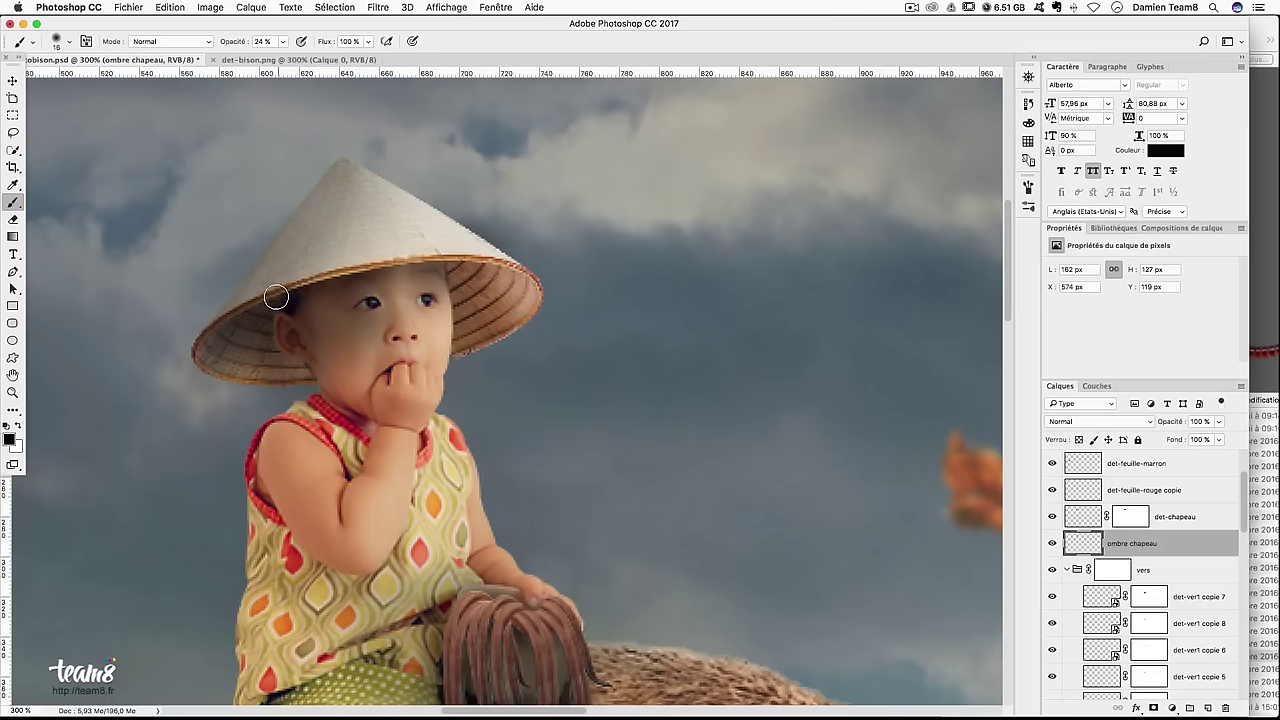
mouse_move(270, 302)
mouse_down()
mouse_move(287, 297)
mouse_move(306, 343)
mouse_up()
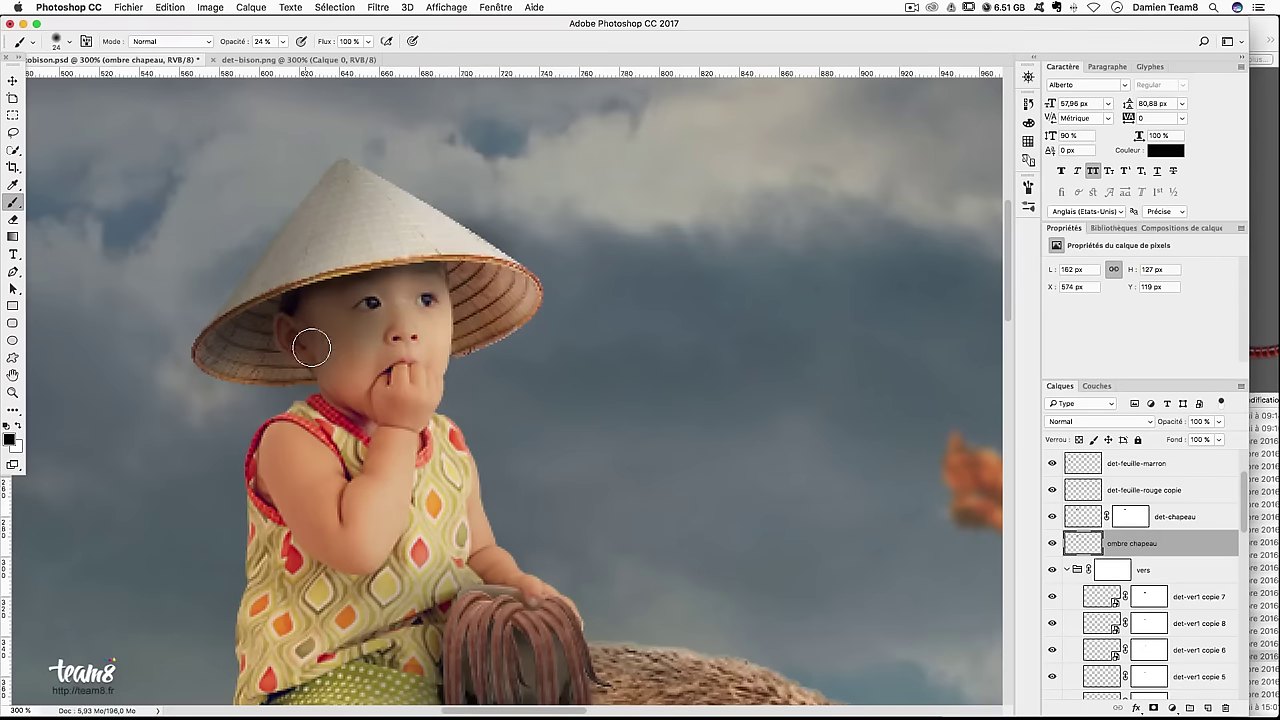
click(1201, 421)
Extend the shadow over the child's cheek and upper face under the brim
text(9080)
drag(414, 314, 420, 320)
drag(320, 303, 368, 302)
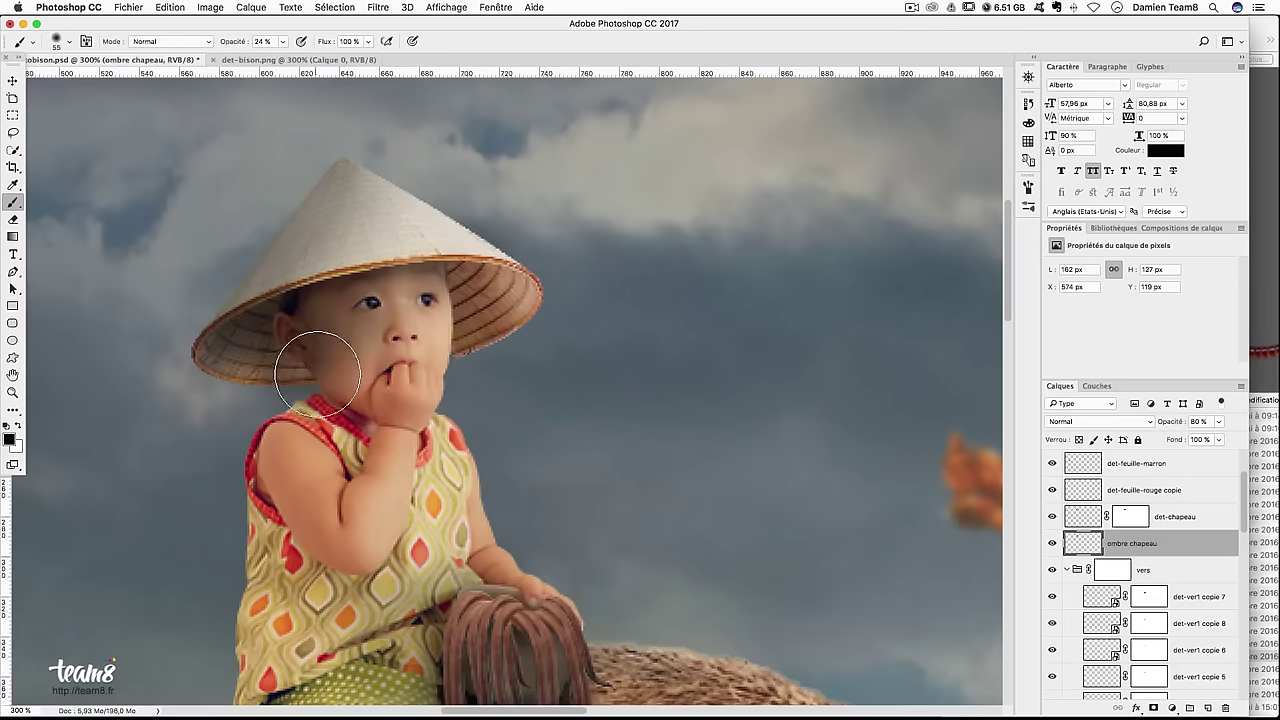
mouse_move(315, 357)
mouse_down()
mouse_move(349, 338)
mouse_move(329, 363)
mouse_move(343, 365)
mouse_move(334, 306)
mouse_move(261, 325)
mouse_move(303, 309)
mouse_move(245, 352)
mouse_up()
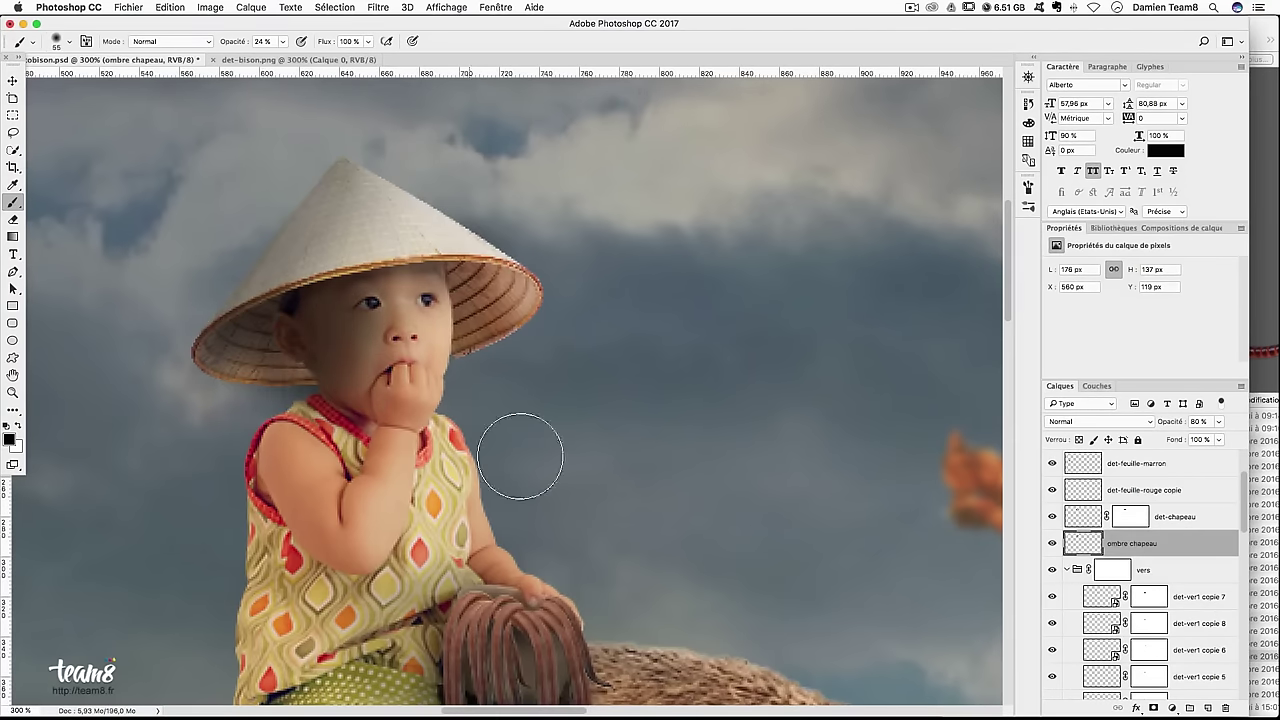
mouse_move(314, 314)
mouse_down()
mouse_move(433, 296)
mouse_move(354, 296)
mouse_move(417, 271)
mouse_move(337, 320)
mouse_move(343, 309)
mouse_up()
Set the ombre chapeau layer to 60% opacity and add a layer mask
key(ctrl+minus)
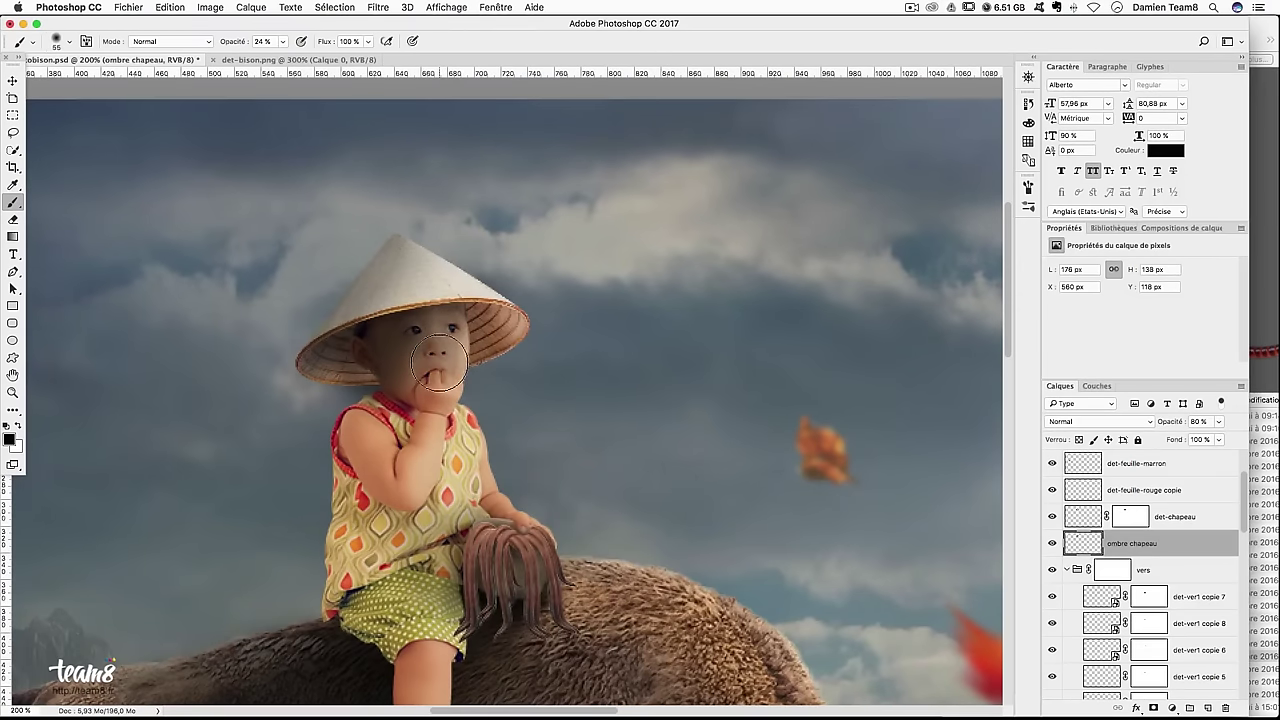
key(ctrl+0)
key(ctrl+plus)
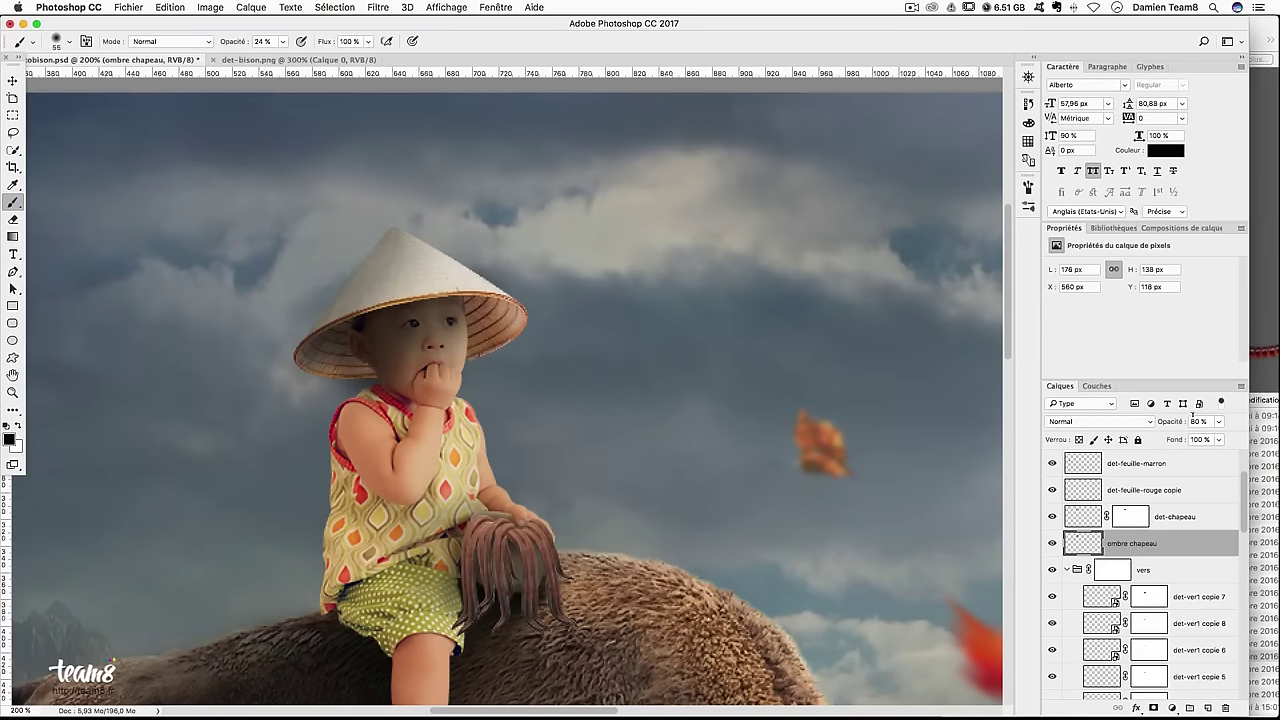
text(40)
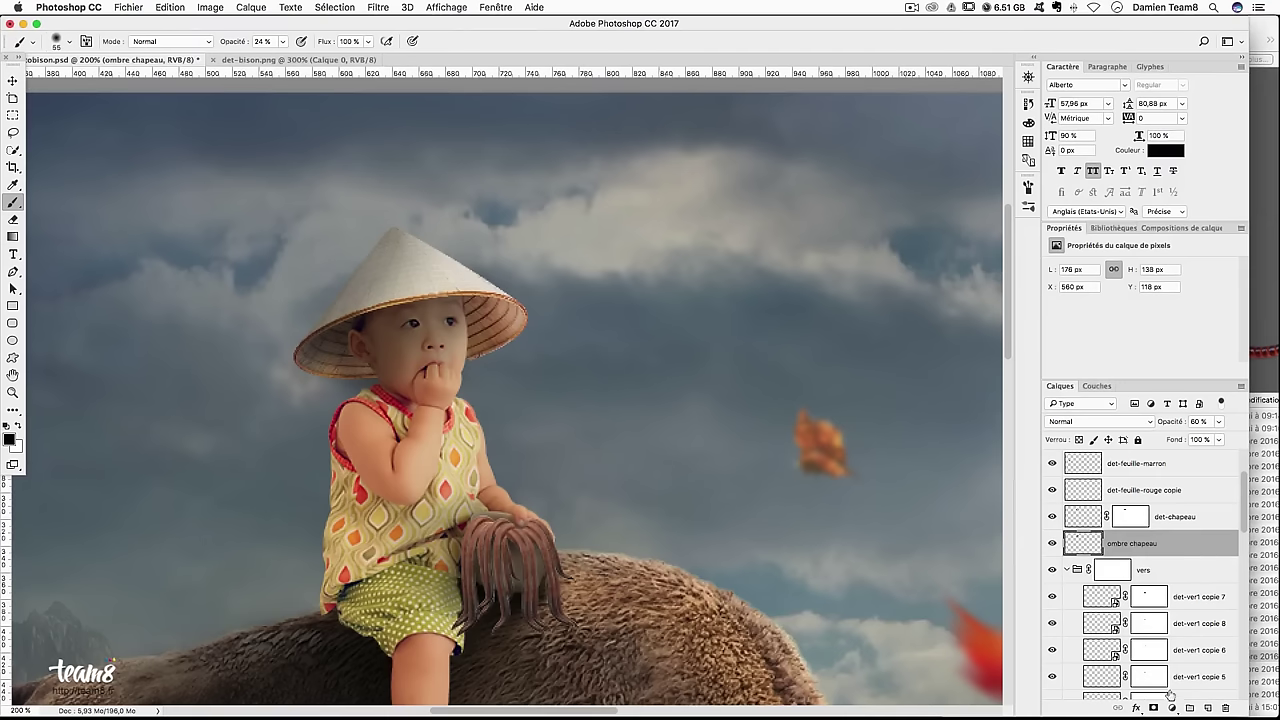
click(1153, 707)
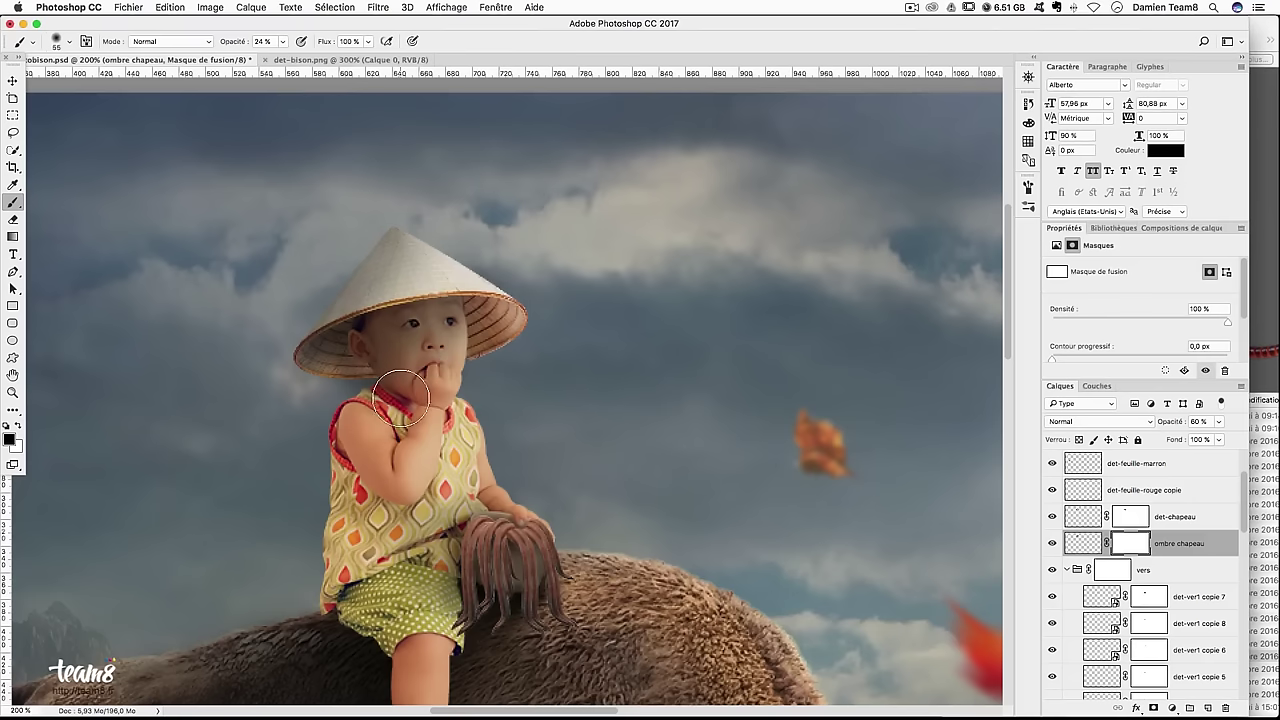
scroll(347, 400, down, 1)
drag(369, 371, 342, 371)
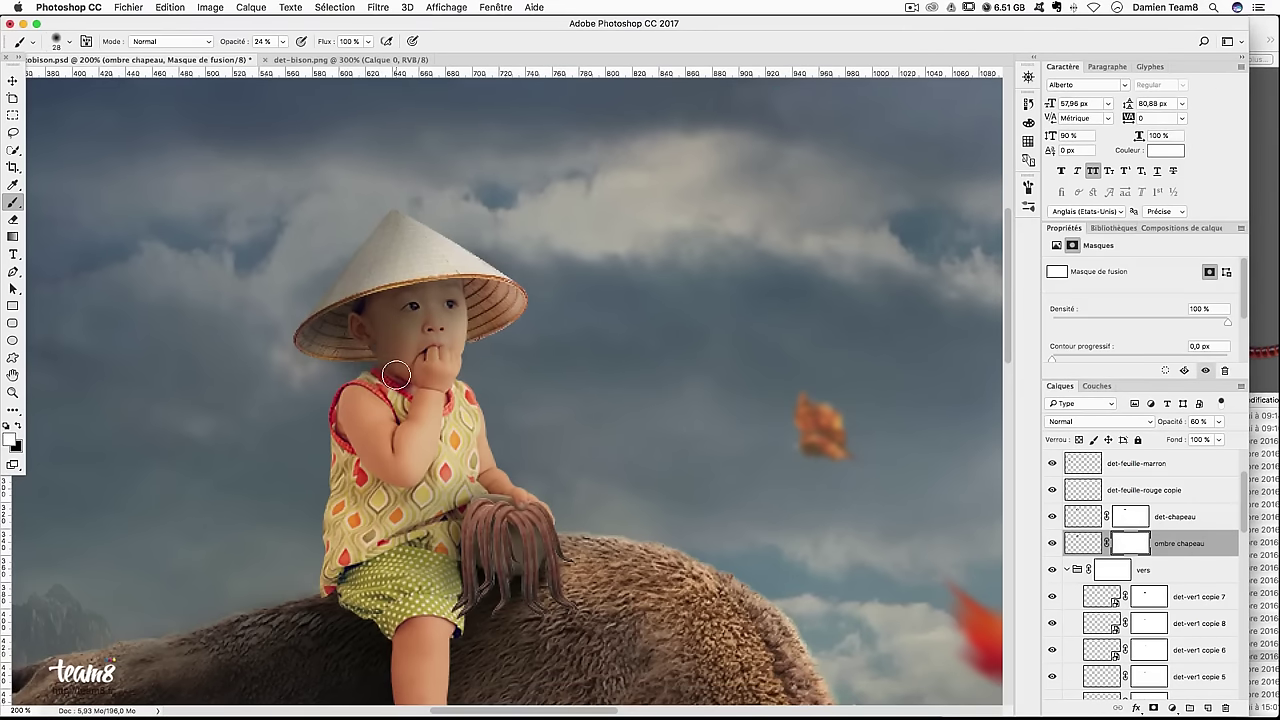
key(x)
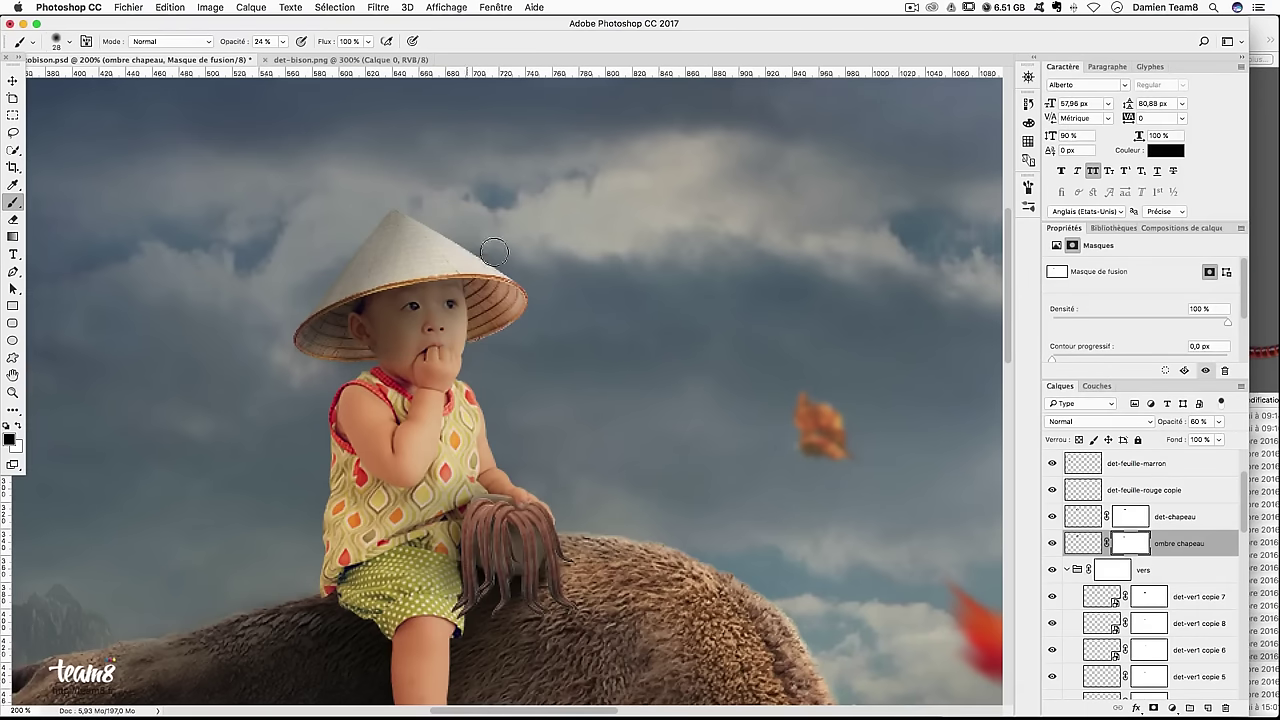
click(1051, 543)
click(1051, 543)
click(1051, 543)
click(1051, 543)
Toggle the hat shadow to compare the face, then view the composite at 100%
click(1052, 543)
click(1052, 543)
click(1052, 543)
click(1052, 543)
key(super+0)
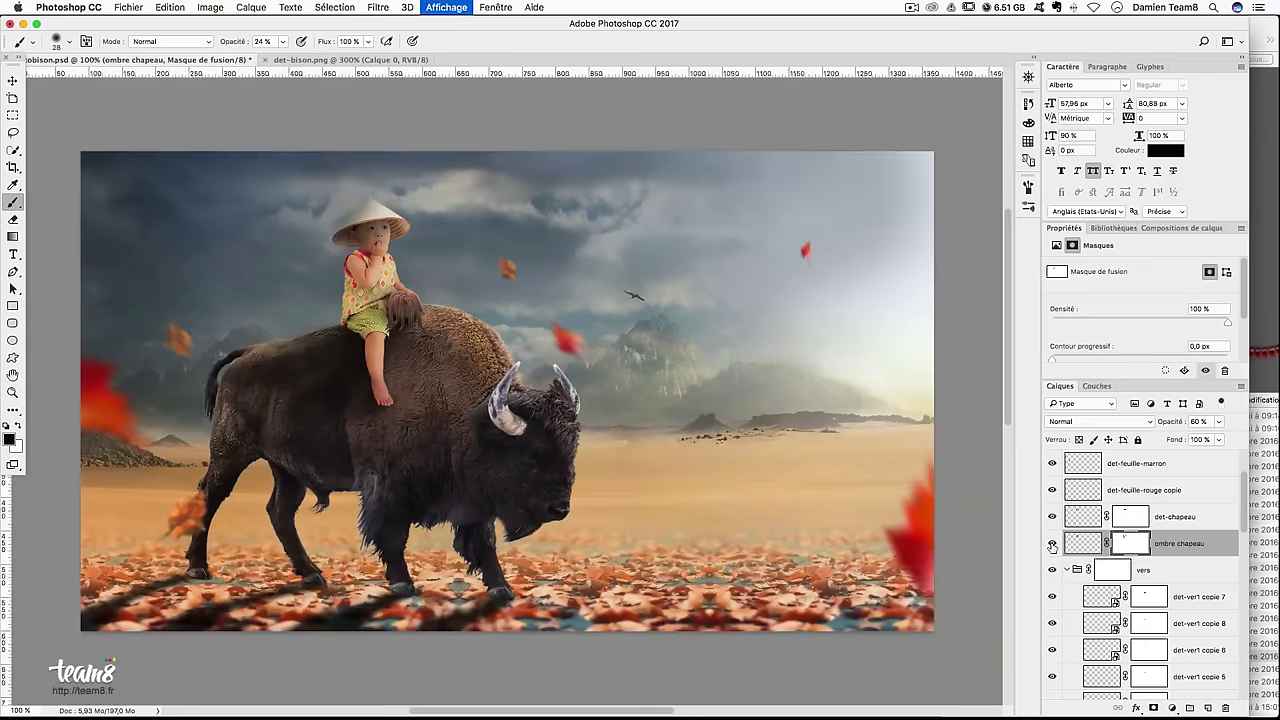
key(super+1)
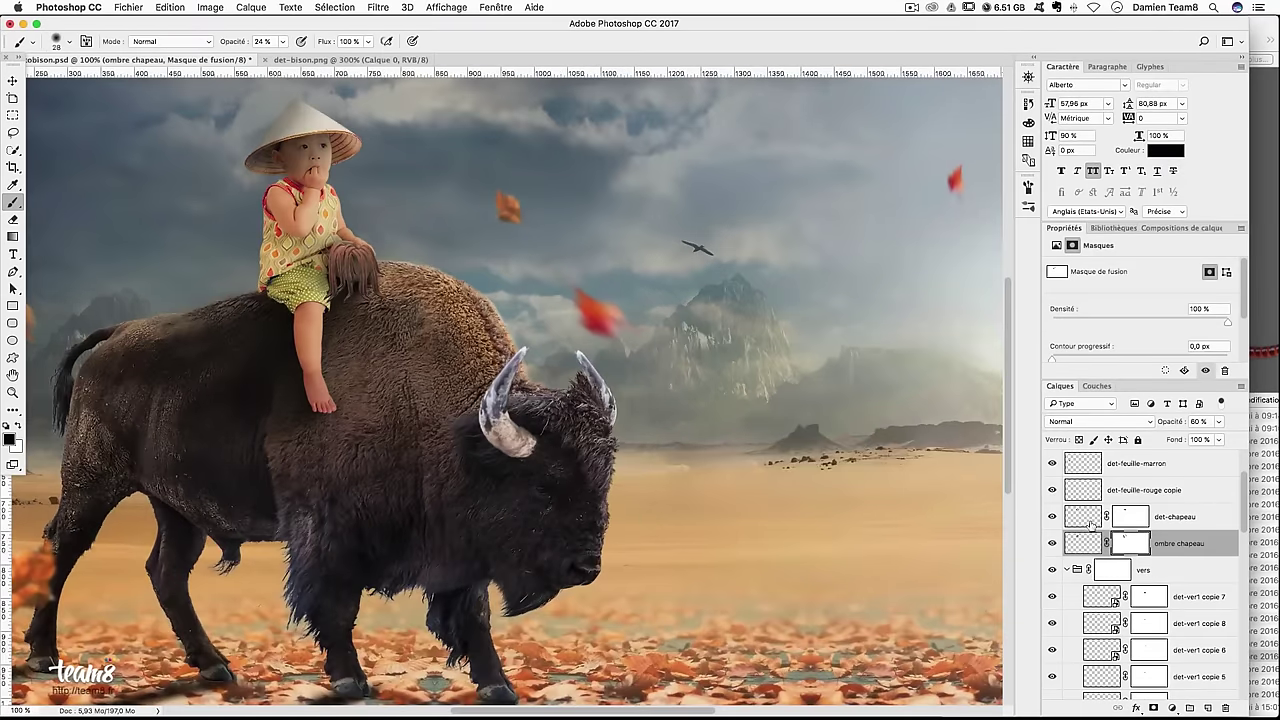
On det-chapeau, lightly brush along the left hat brim at 8% brush opacity
click(1090, 516)
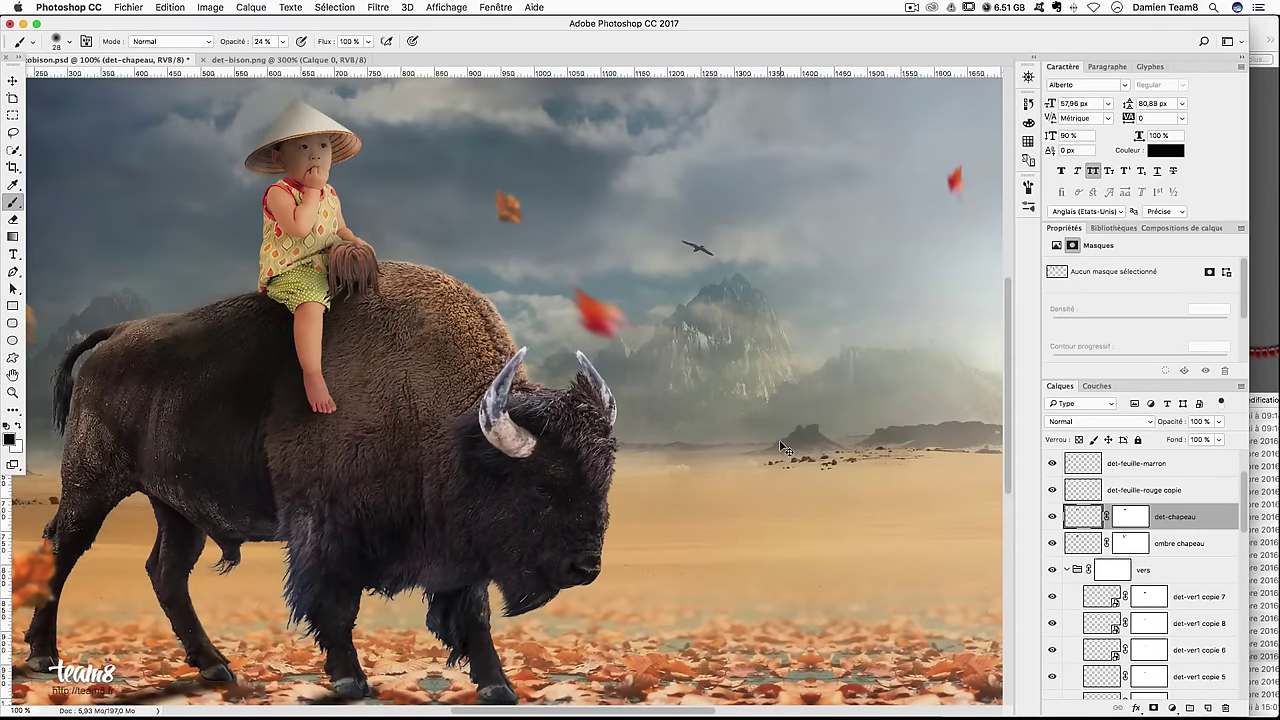
key(super+plus)
drag(511, 262, 833, 593)
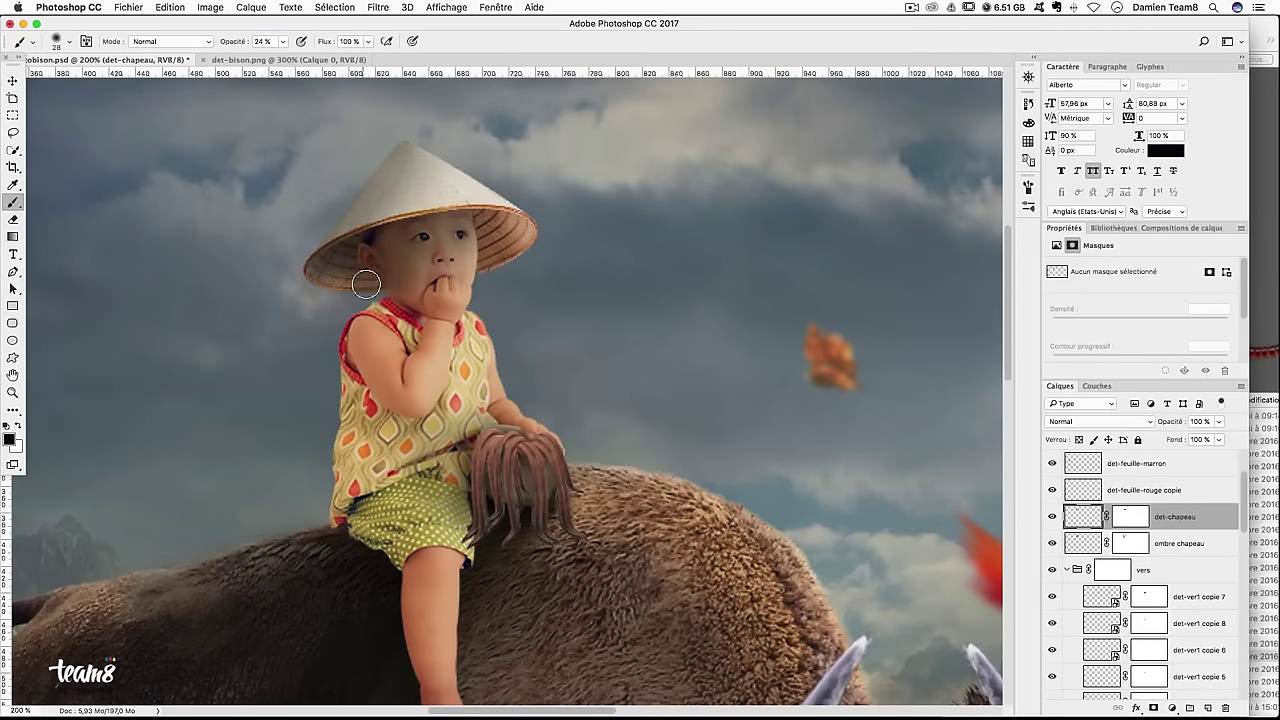
click(284, 42)
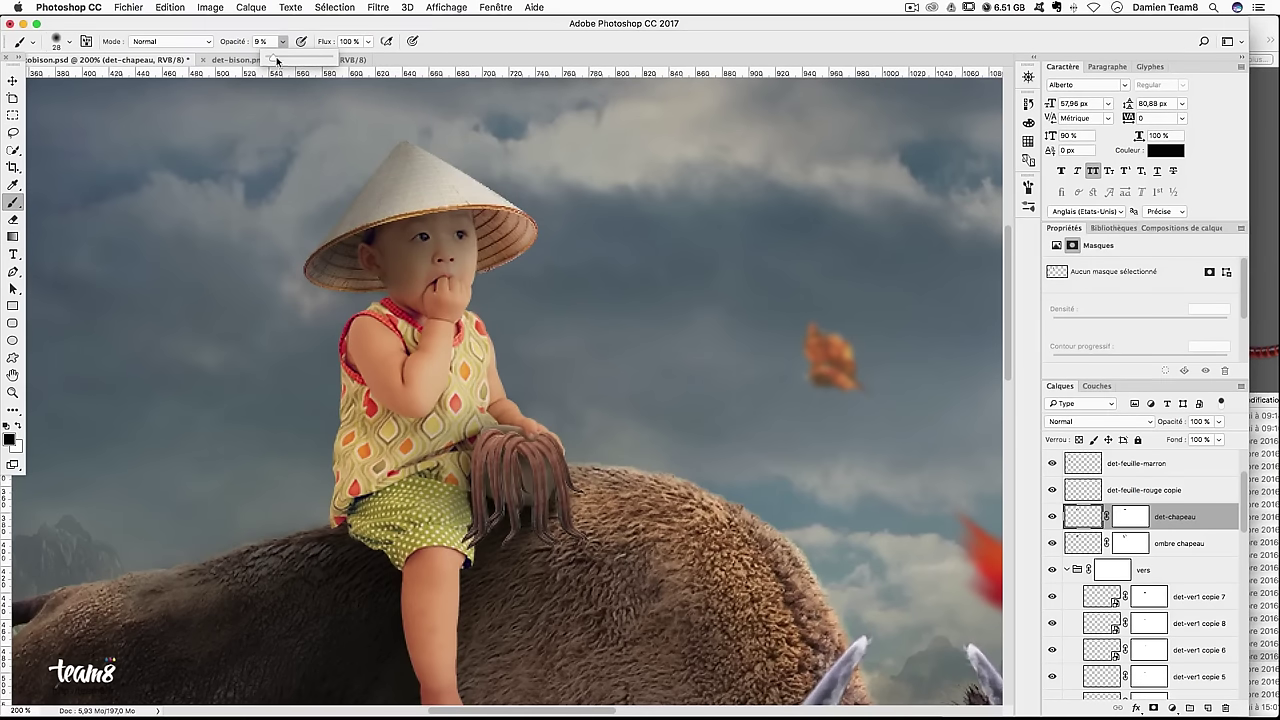
click(340, 270)
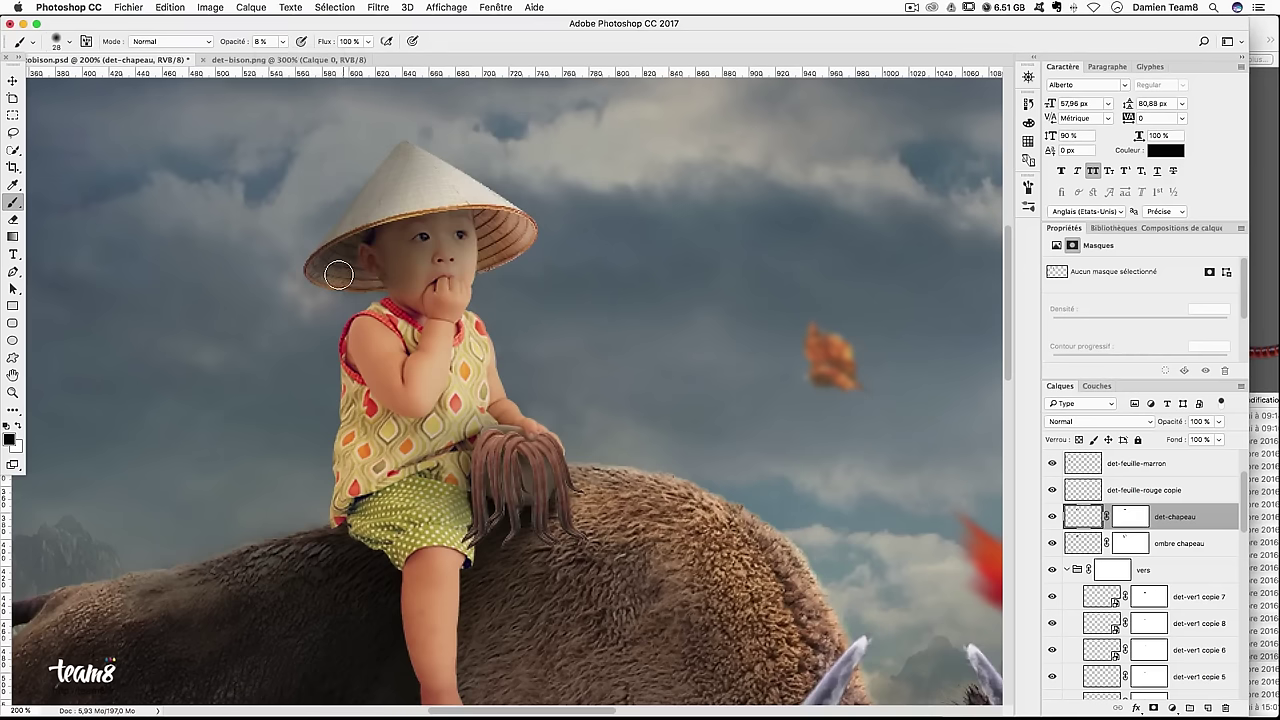
drag(344, 274, 370, 282)
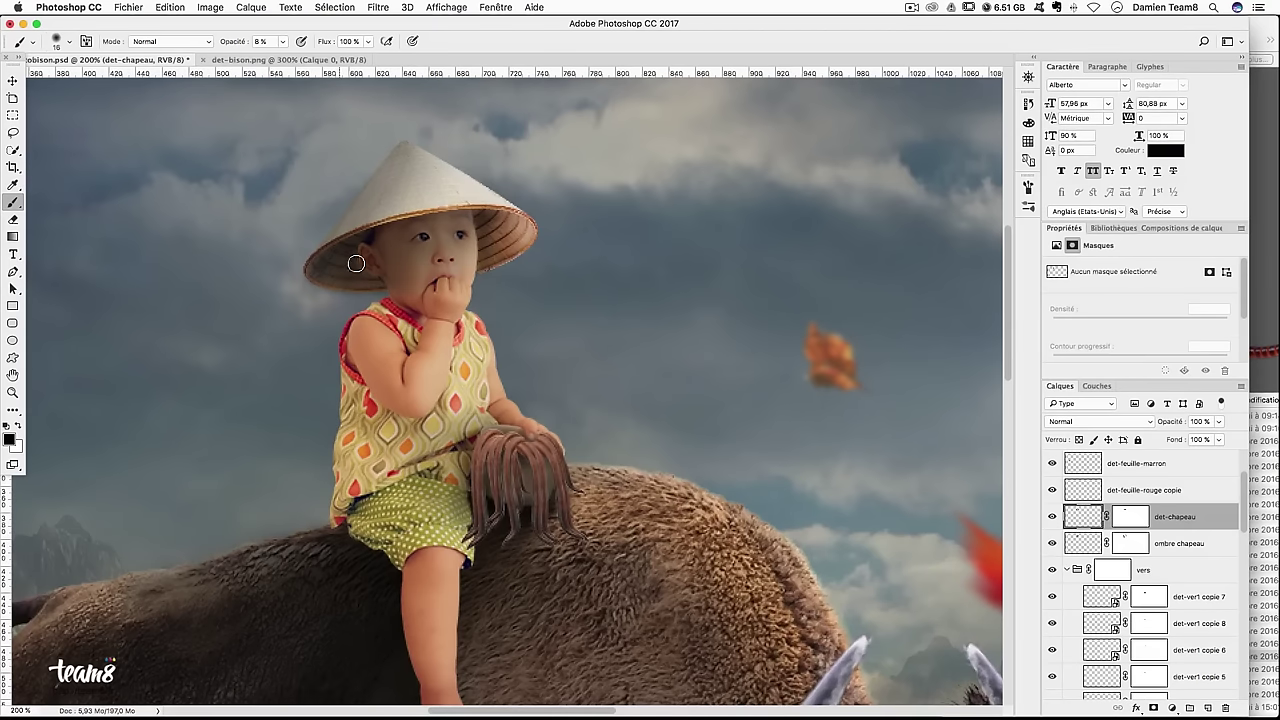
Toggle the hat layer to compare, zoom to 300% on the child, and set a 9 px brush
key(super+0)
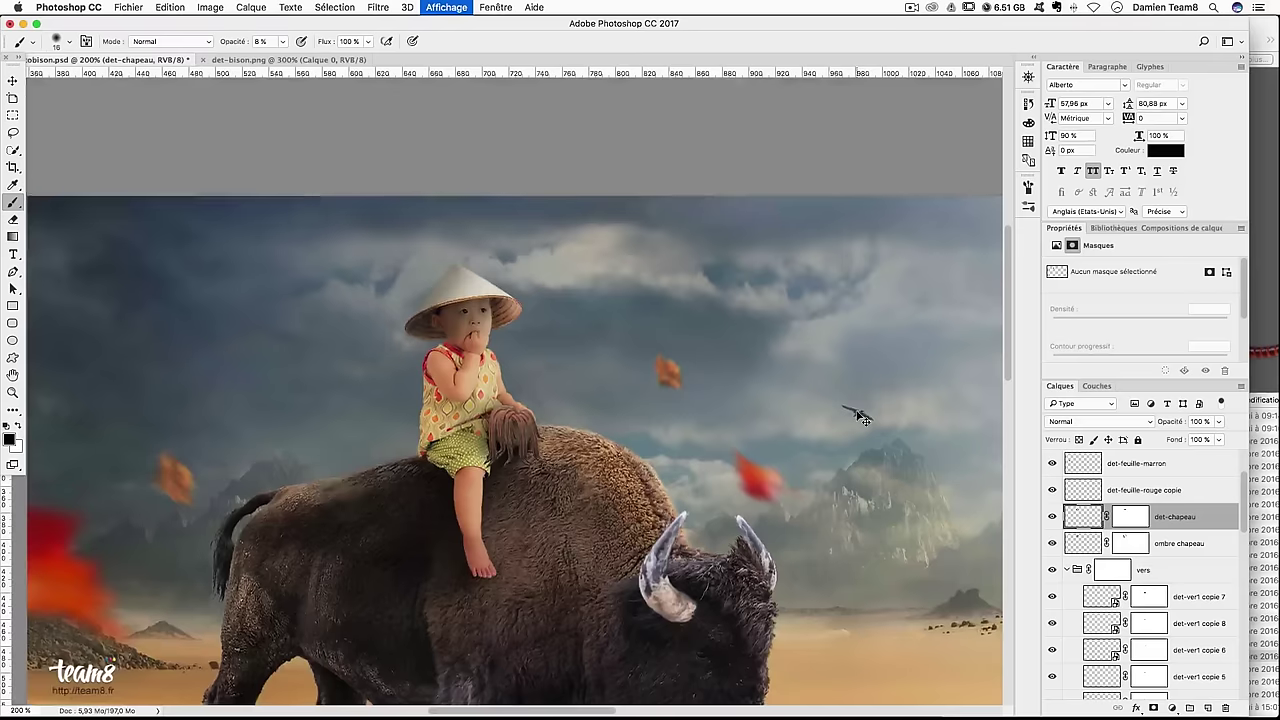
key(super+1)
click(1051, 516)
click(1051, 516)
click(1051, 516)
click(1051, 516)
drag(654, 285, 654, 357)
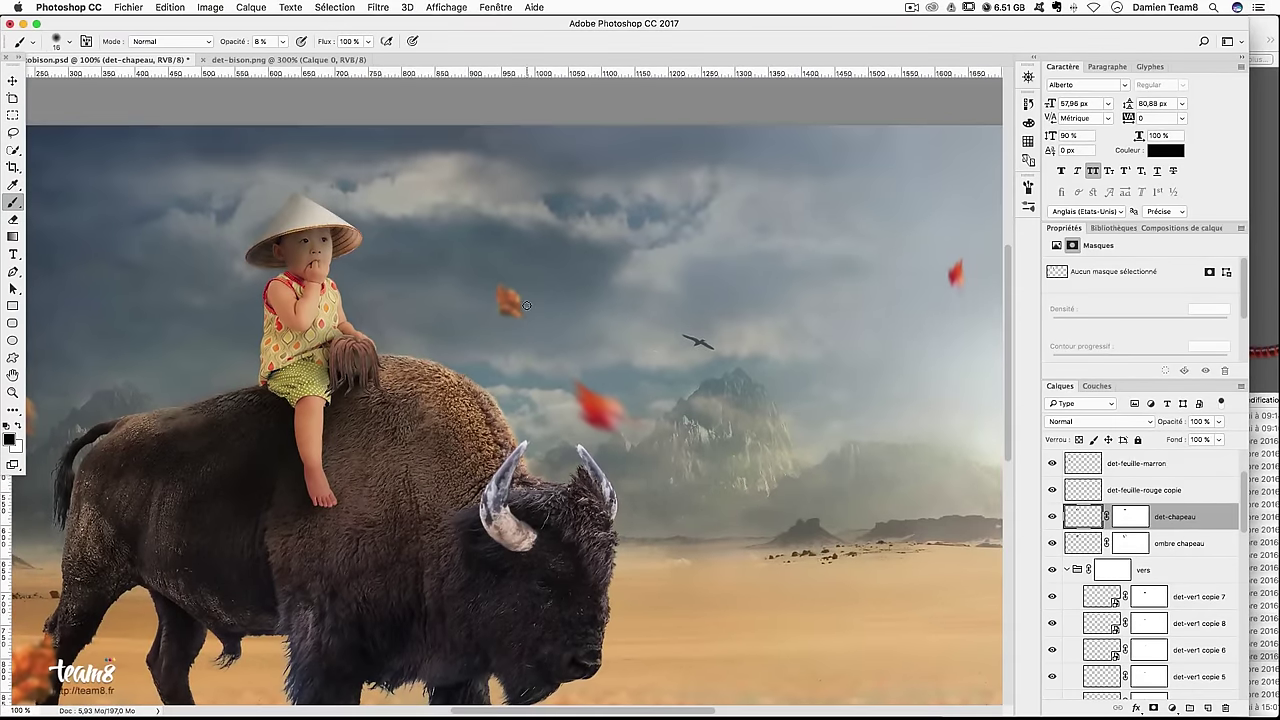
key(super+plus)
key(super+plus)
scroll(236, 281, left, 5)
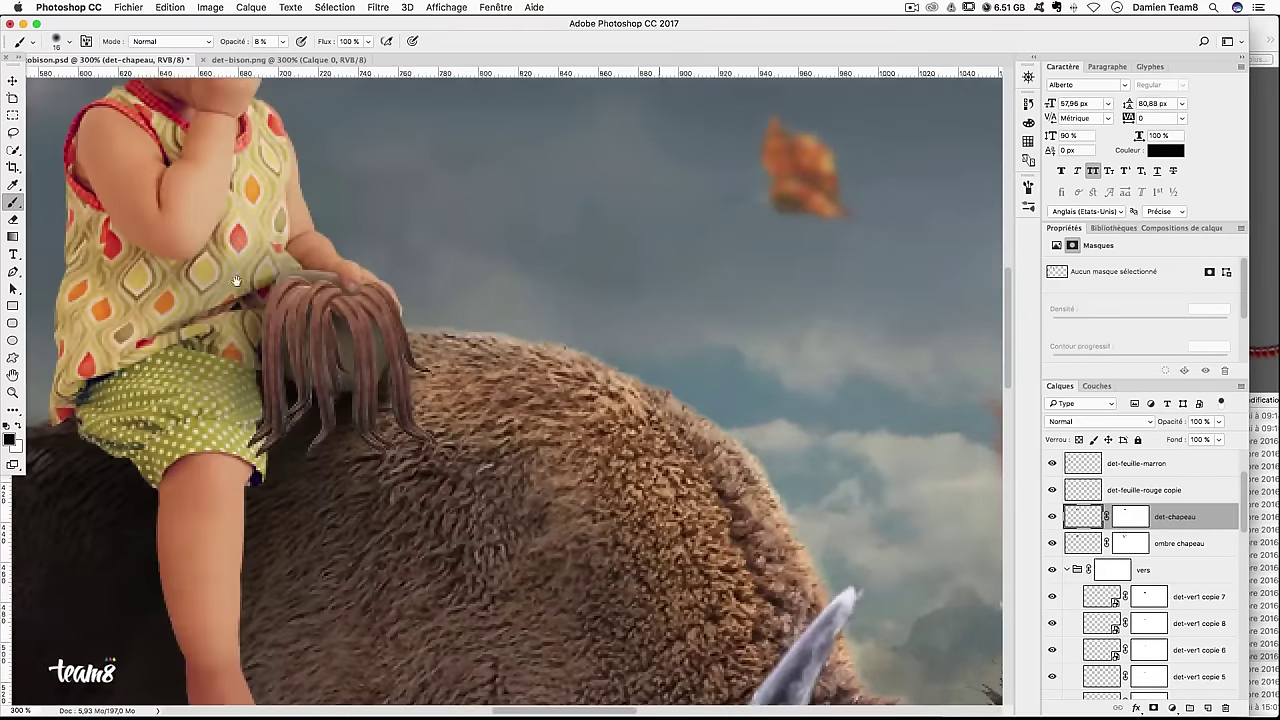
drag(236, 281, 546, 516)
drag(381, 299, 353, 293)
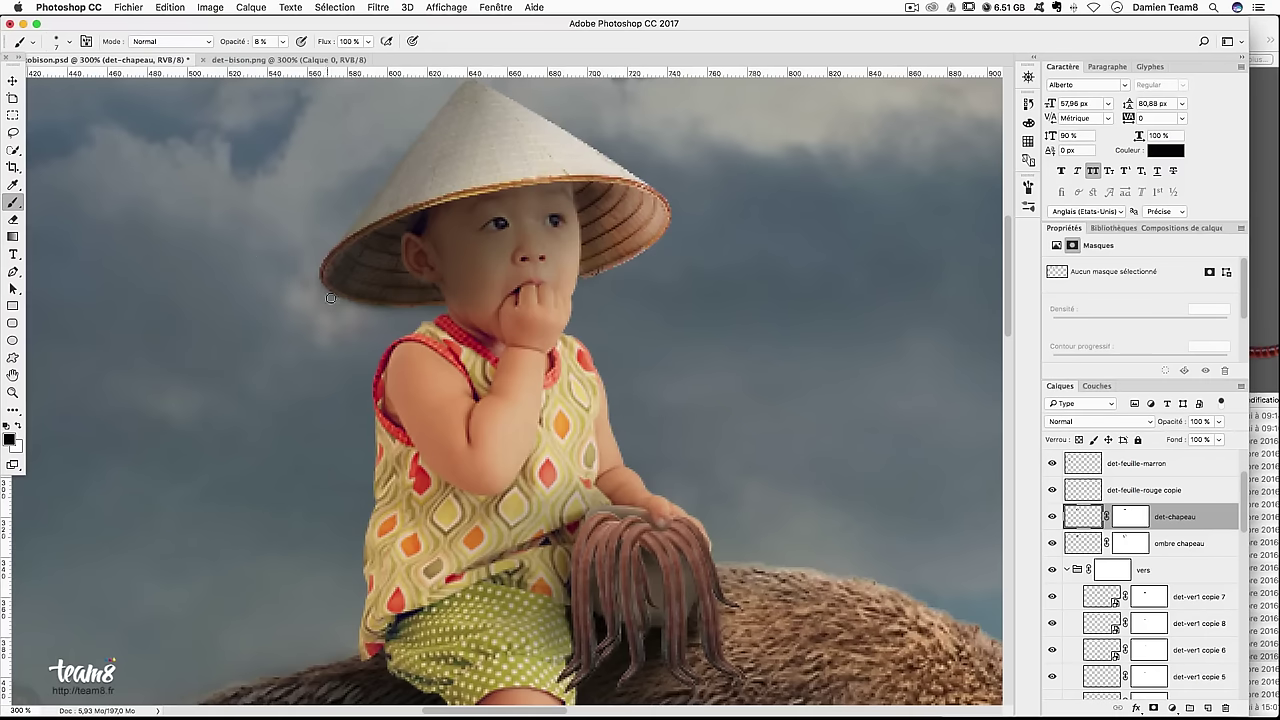
Switch to the Eraser, frame the bison's hump at 200%, and target the vers group mask
key(e)
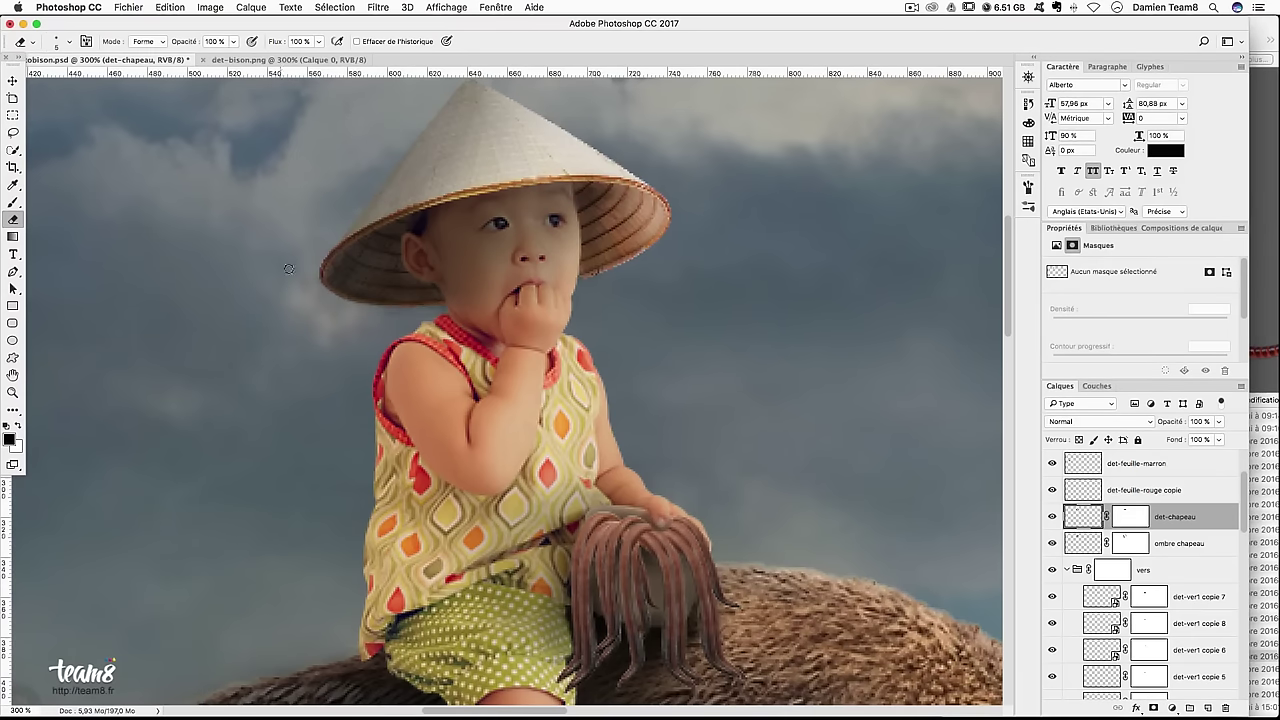
key(ctrl+1)
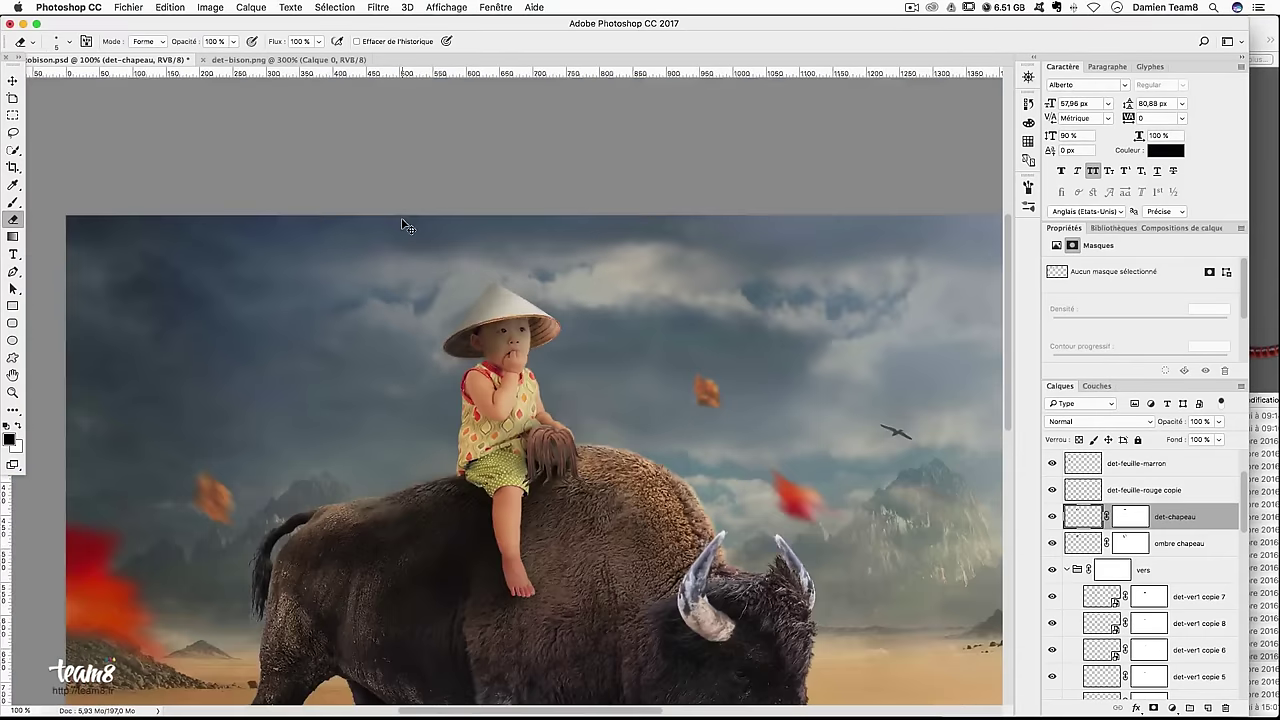
scroll(401, 217, up, 3)
scroll(401, 217, down, 3)
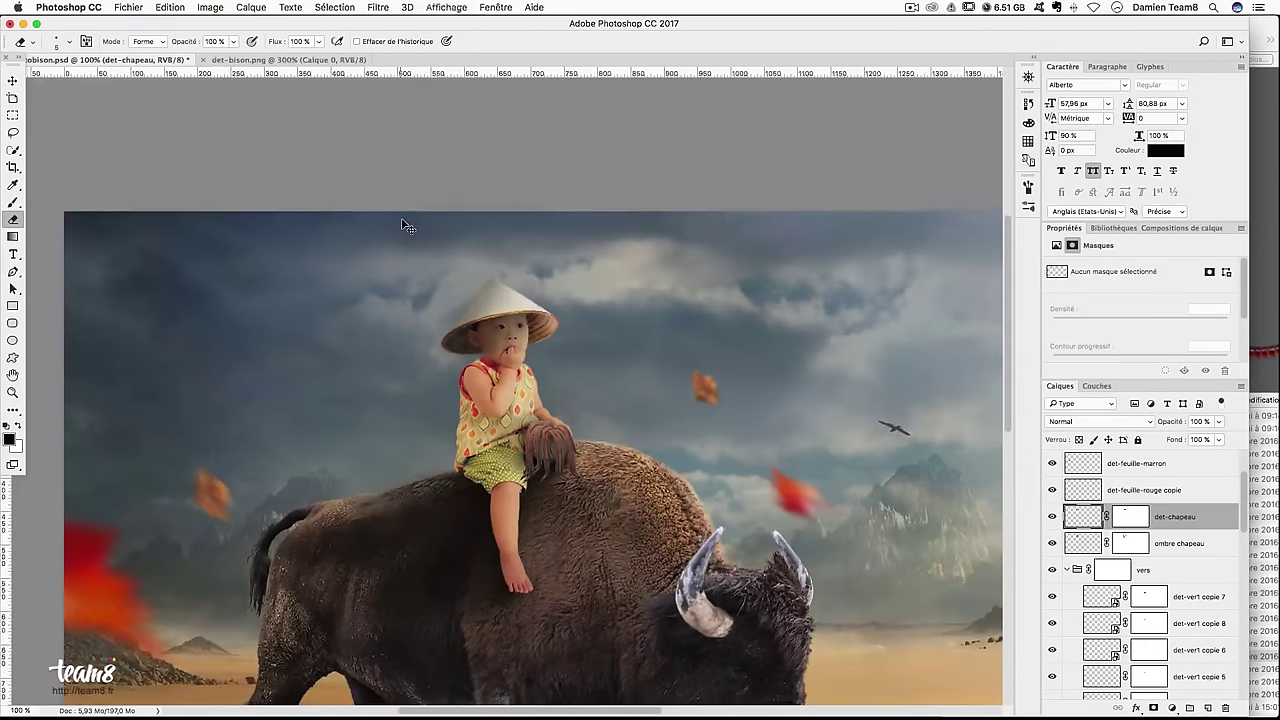
scroll(401, 217, down, 2)
scroll(401, 217, up, 3)
drag(530, 283, 594, 341)
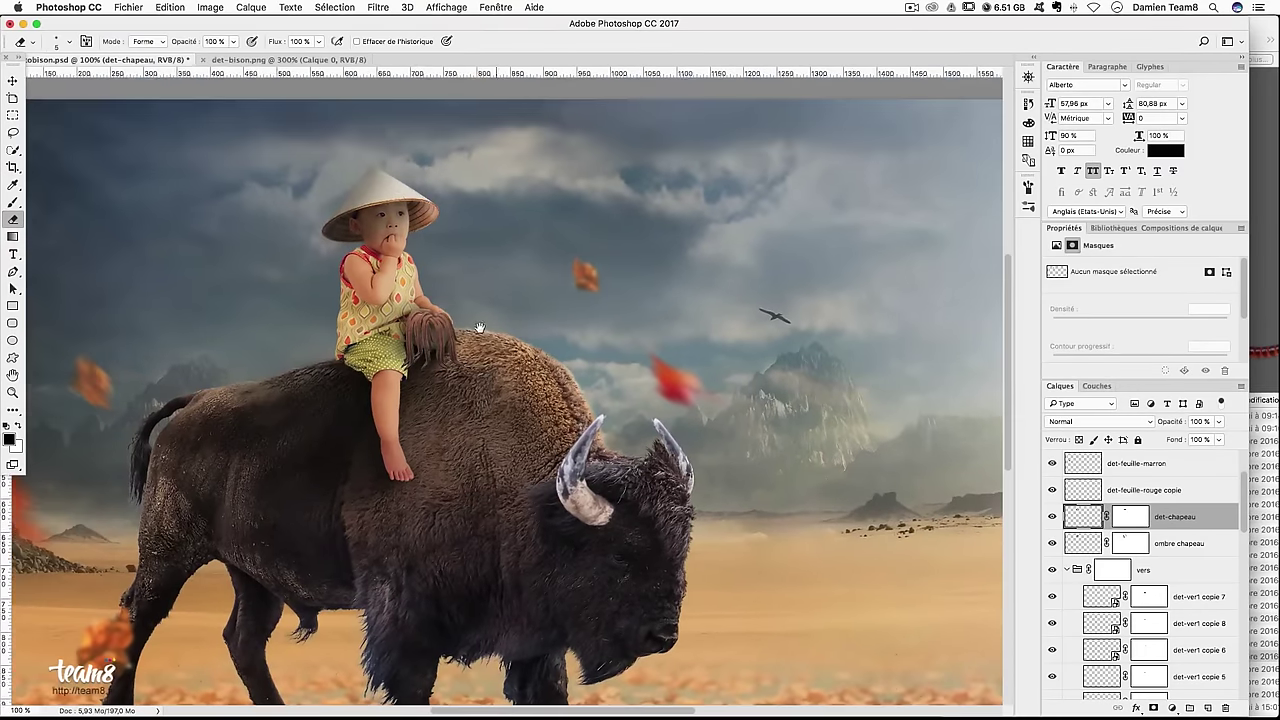
key(ctrl+plus)
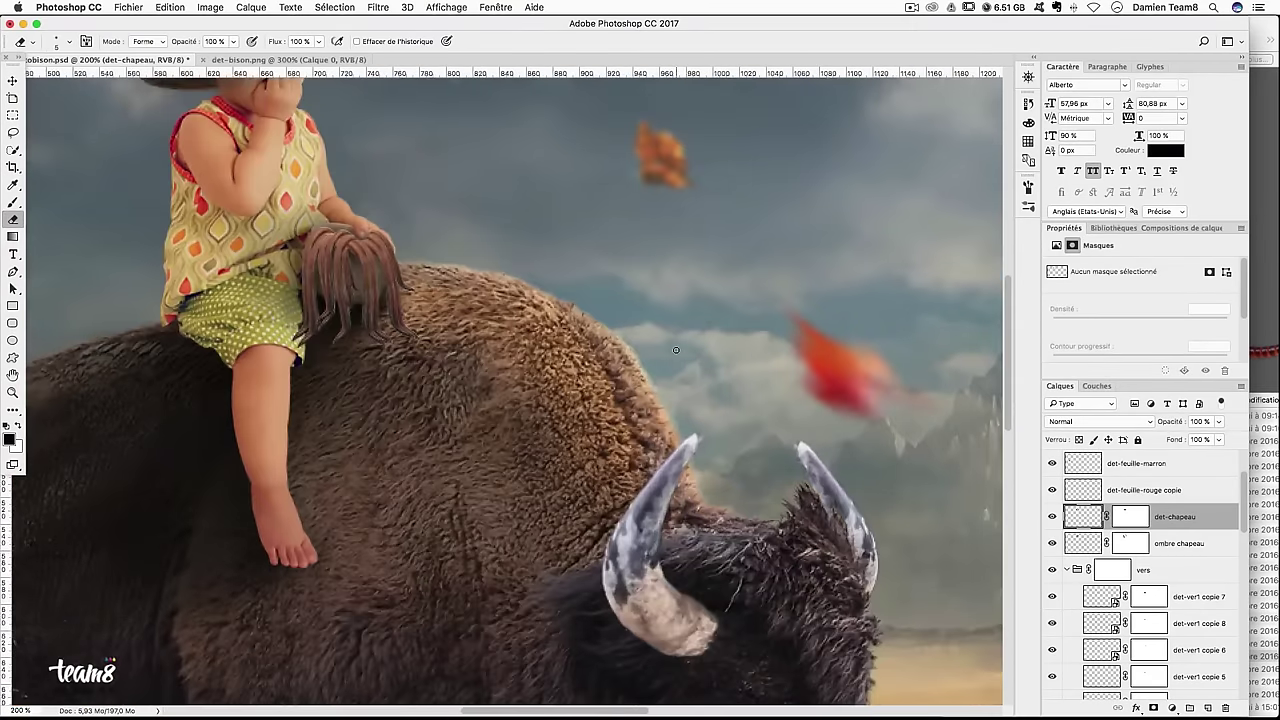
drag(500, 360, 593, 437)
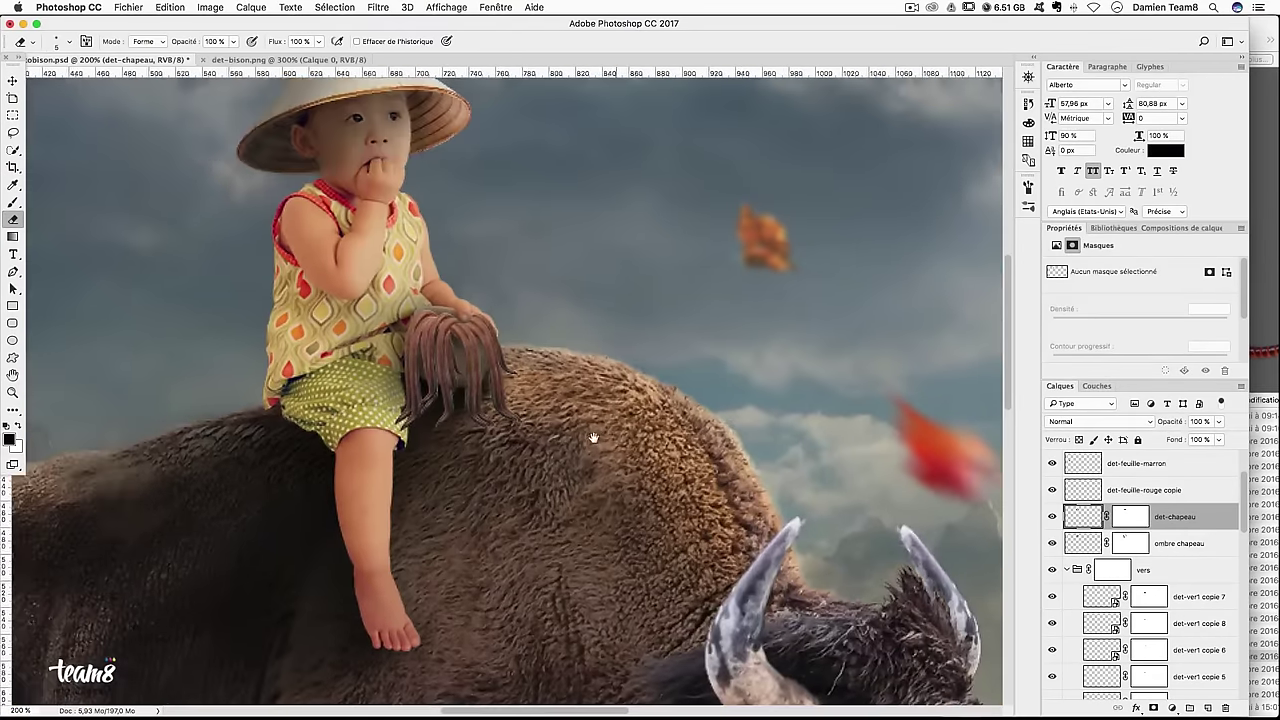
click(1128, 571)
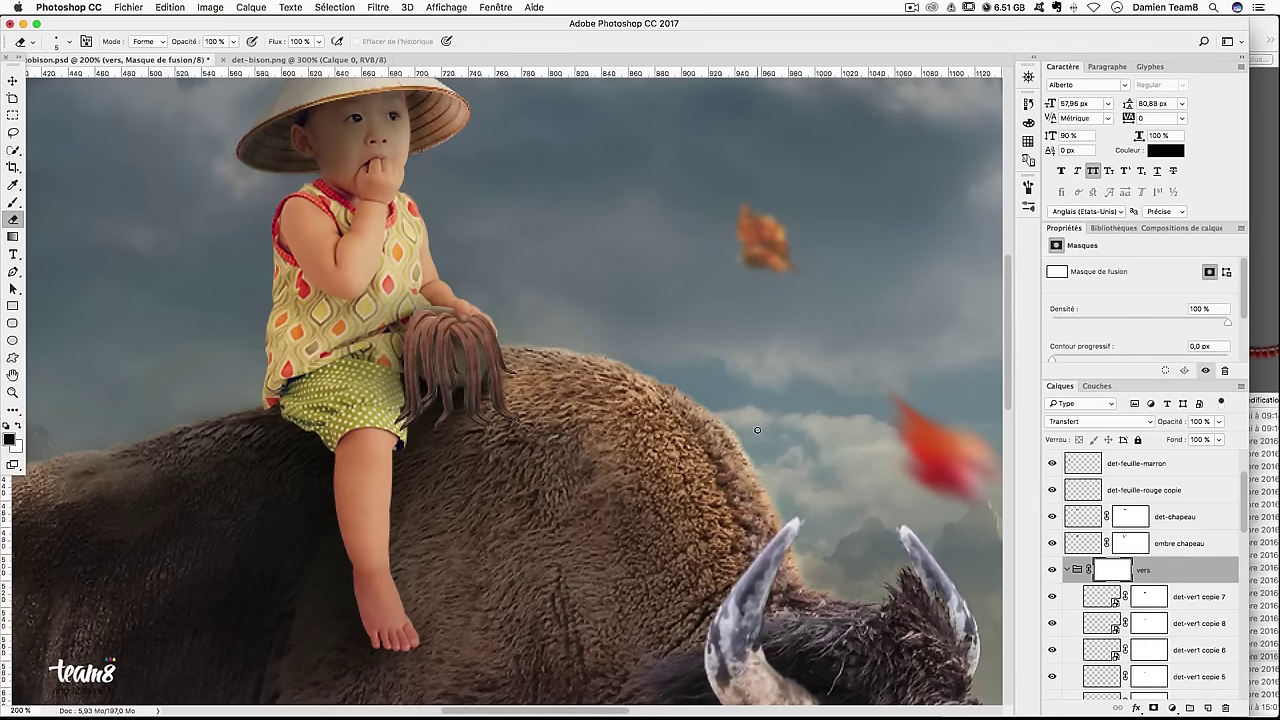
Add a new layer above det-ver1 copie 7 and paint dark shading over the hair tufts
key(ctrl+plus)
key(o)
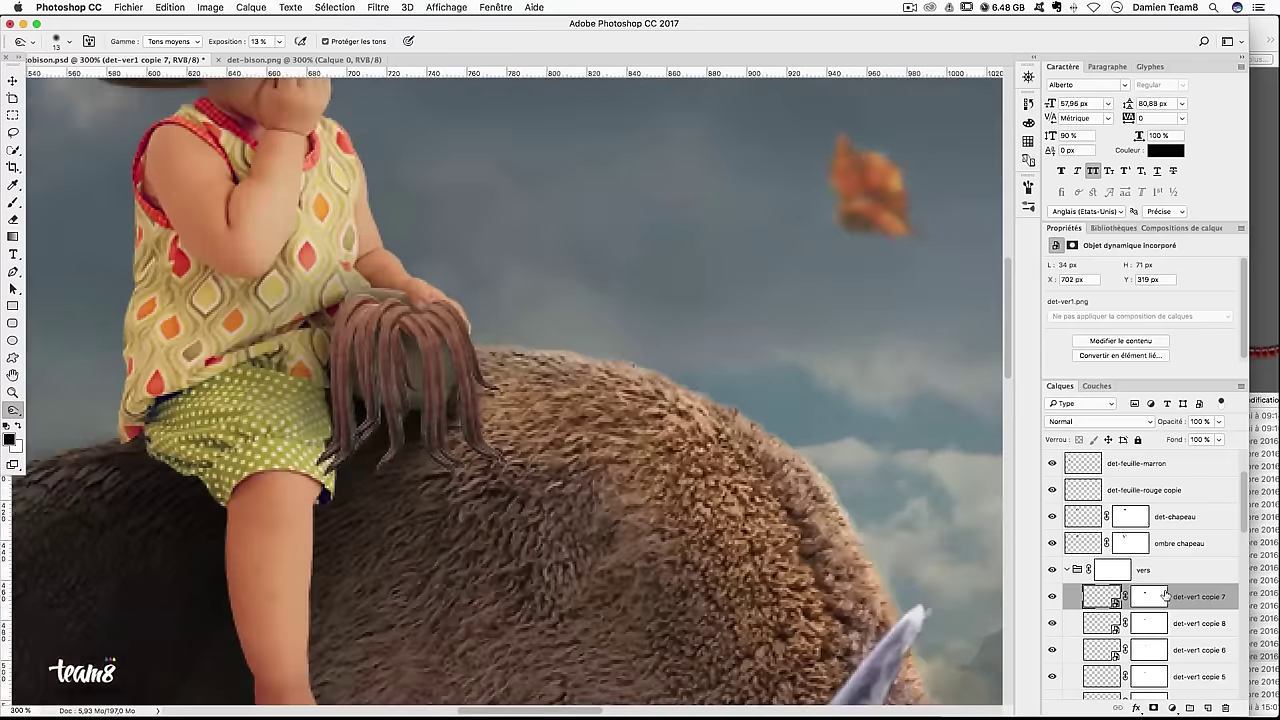
click(1113, 600)
click(1198, 597)
click(1208, 707)
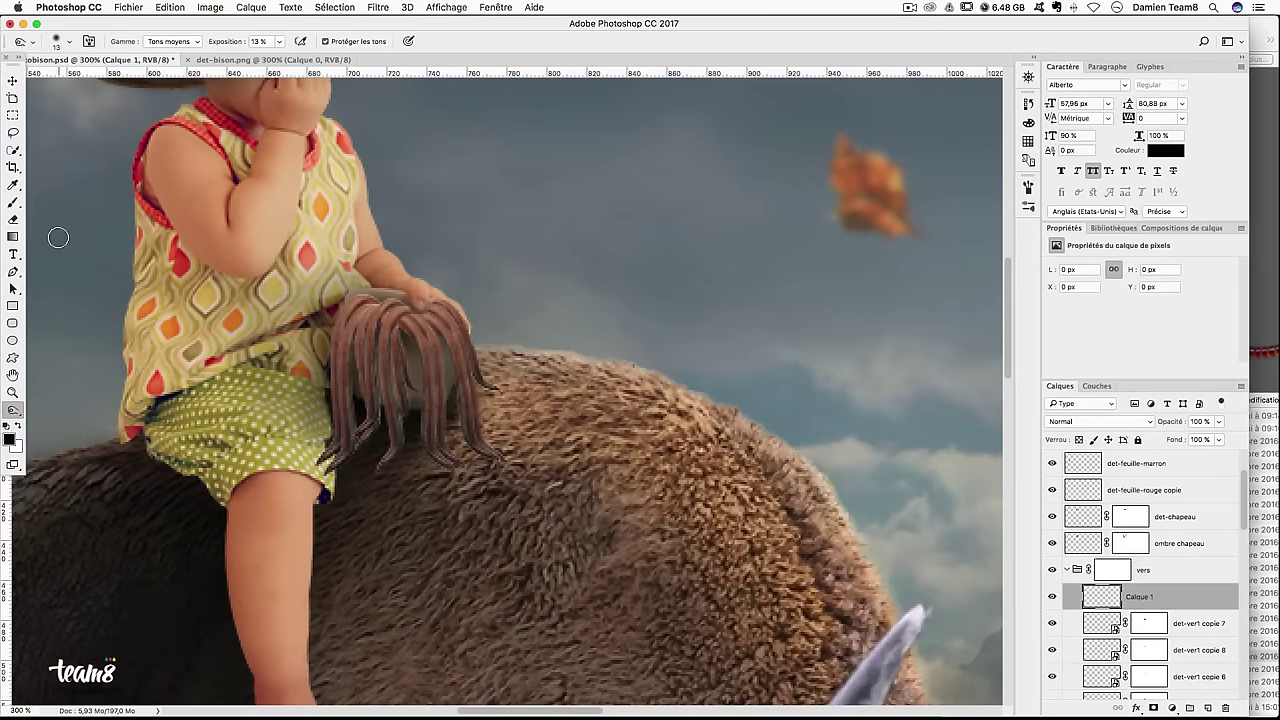
key(b)
mouse_move(400, 366)
mouse_down()
mouse_move(350, 360)
mouse_move(334, 457)
mouse_move(400, 408)
mouse_move(457, 420)
mouse_move(443, 372)
mouse_move(395, 305)
mouse_up()
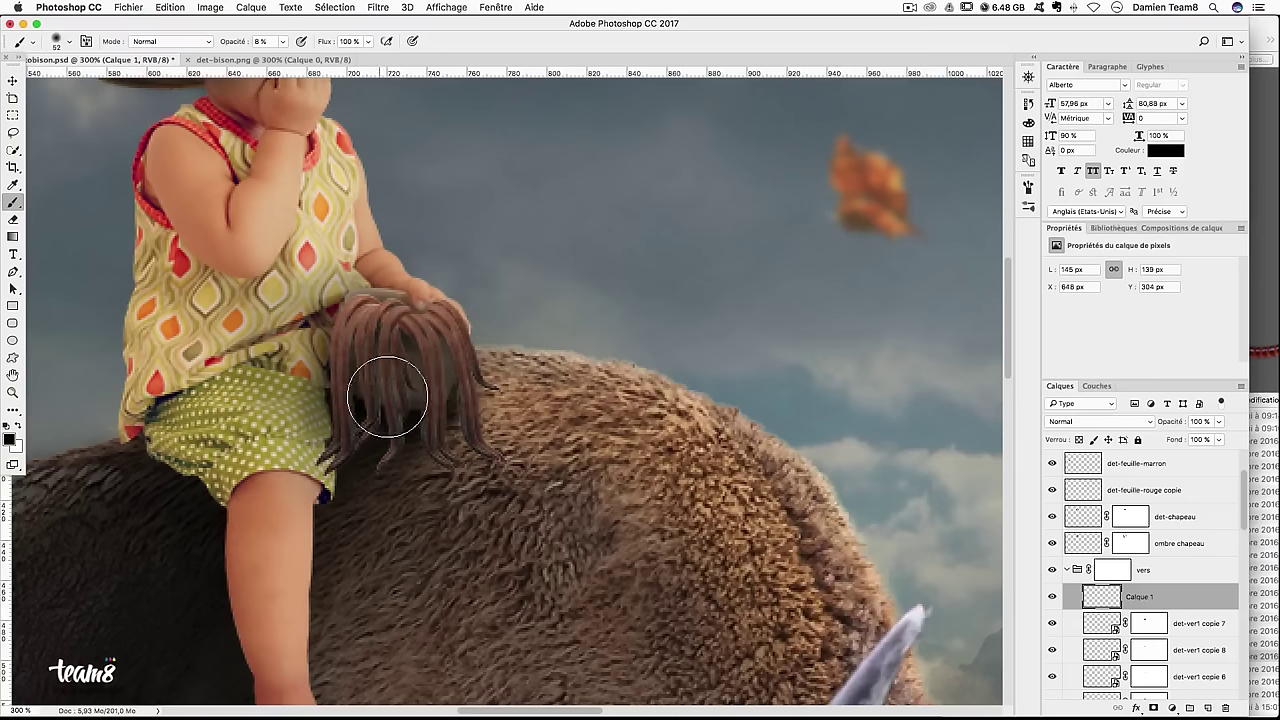
mouse_move(352, 380)
mouse_down()
mouse_move(486, 410)
mouse_move(488, 436)
mouse_move(324, 450)
mouse_move(470, 455)
mouse_up()
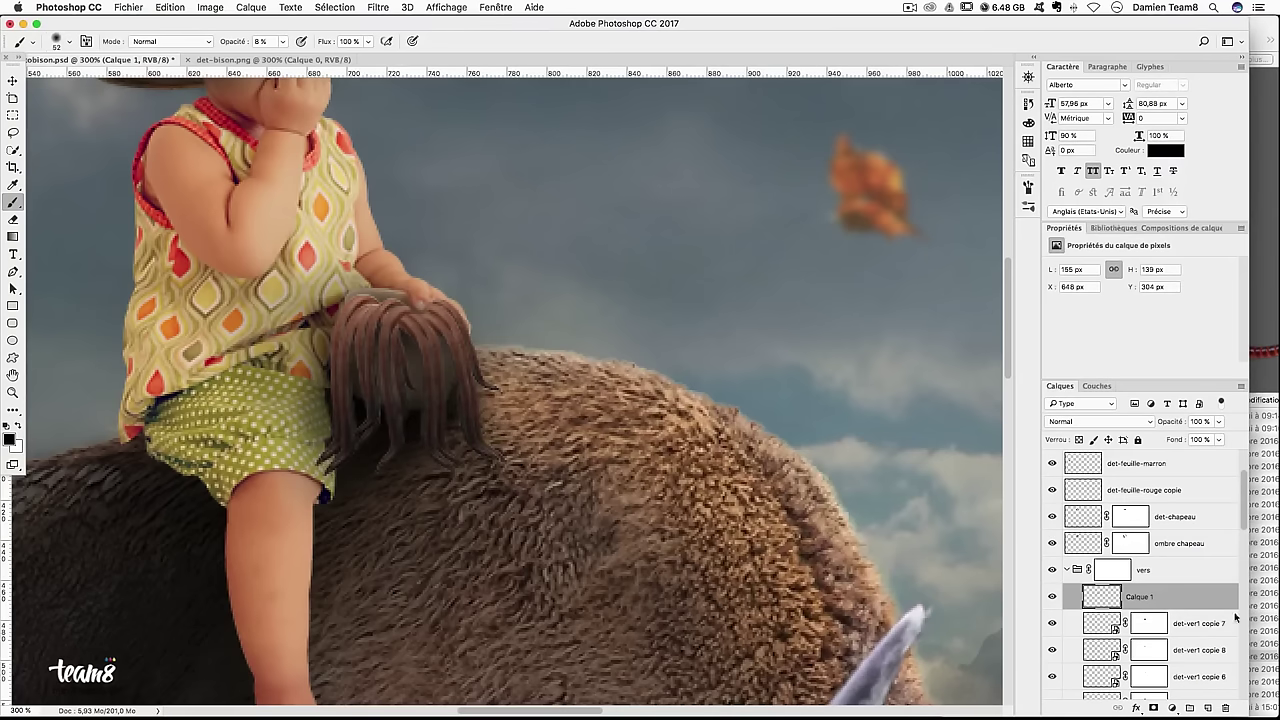
Target the vers group mask, zoom on the fingertip, and set a small black brush at 100% opacity
click(1066, 572)
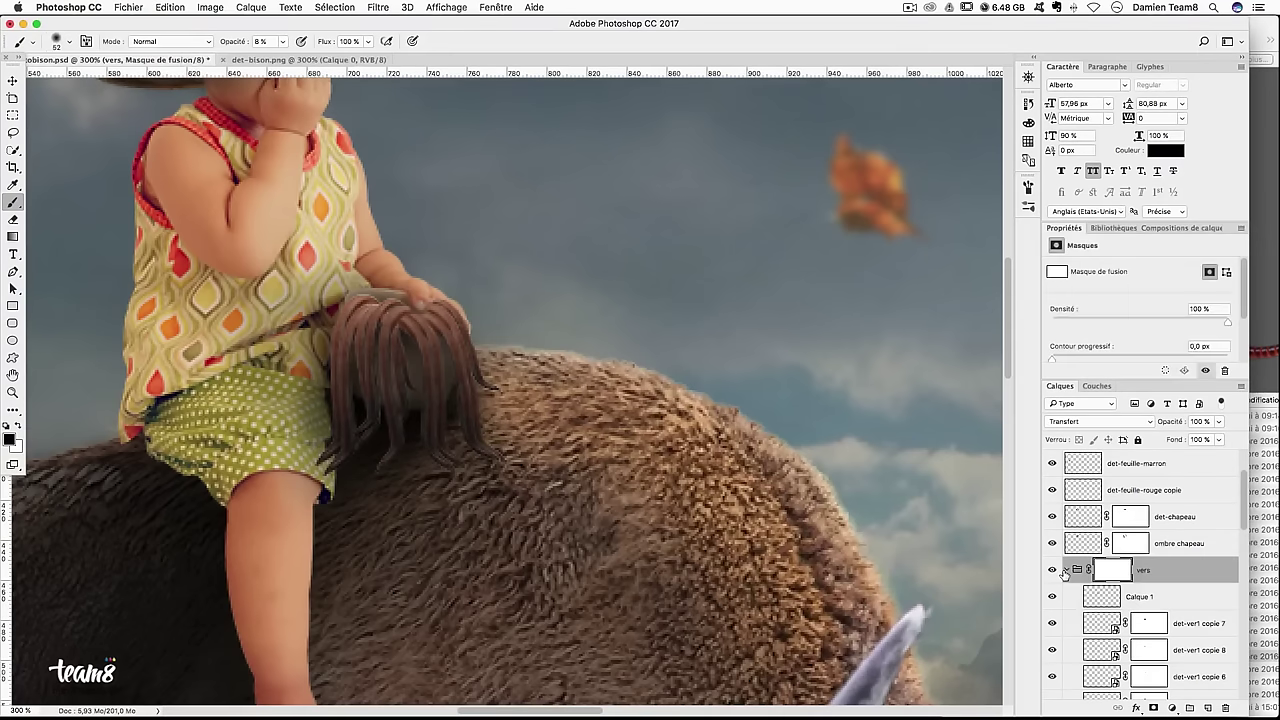
key(ctrl+plus)
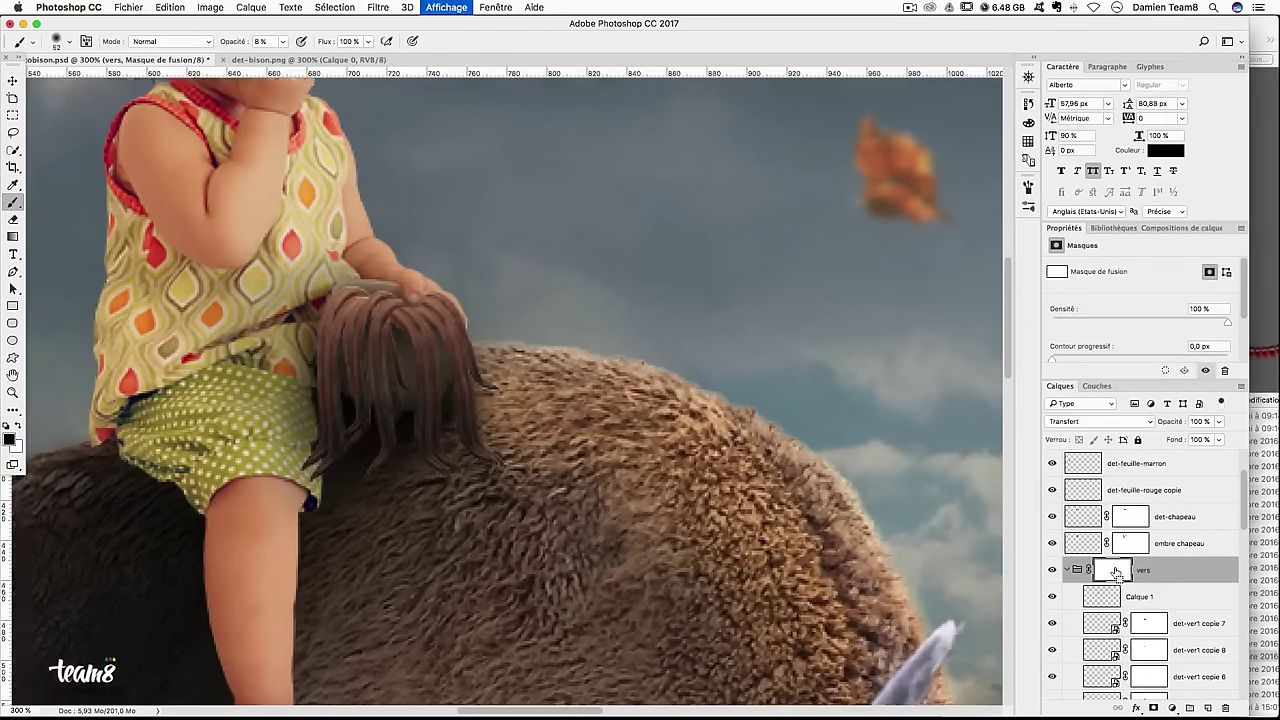
key(ctrl+plus)
drag(485, 275, 407, 280)
key(x)
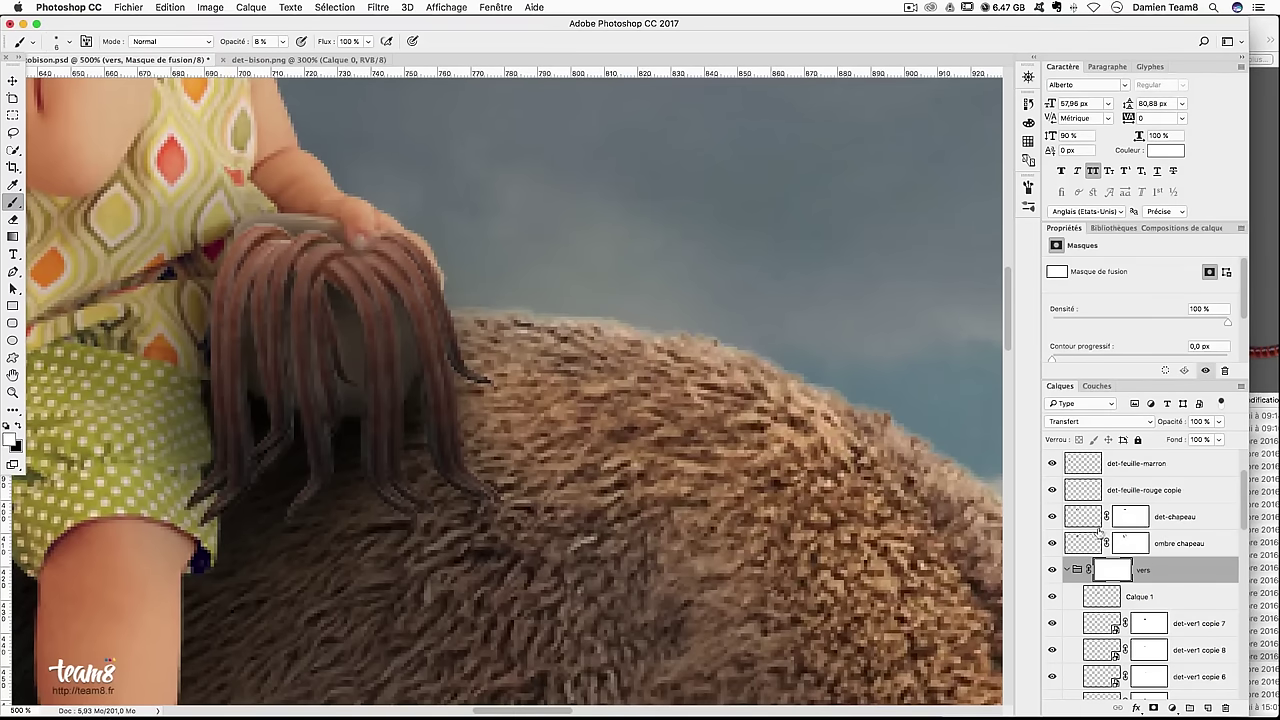
click(1051, 569)
click(1051, 569)
key(x)
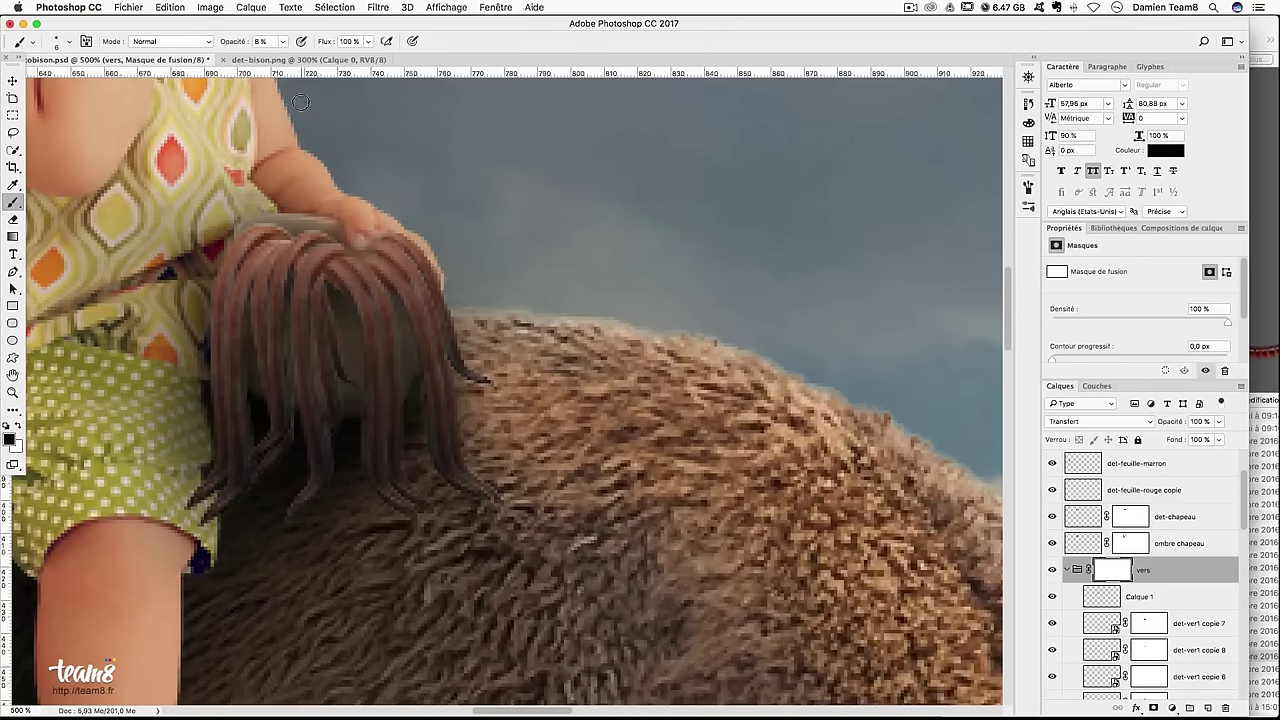
drag(291, 42, 390, 233)
Mask out hair over the fingertip, undoing and swapping between black and white
drag(362, 246, 335, 252)
key(super+z)
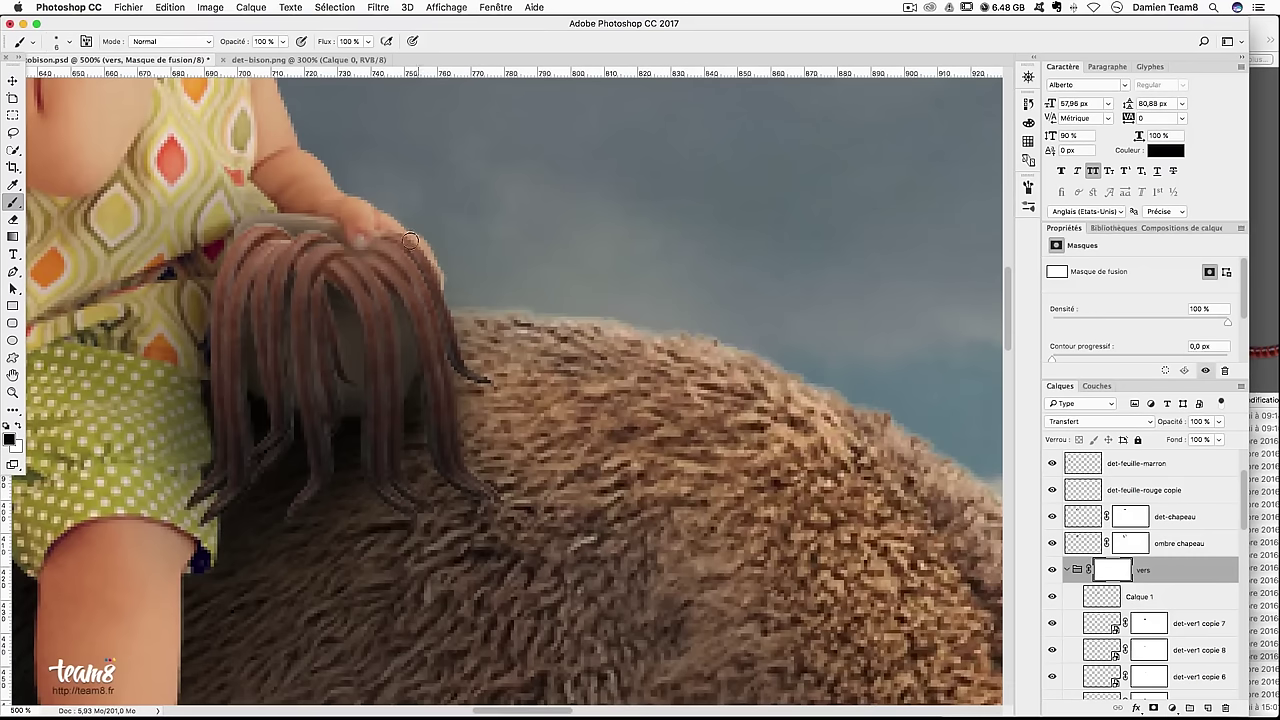
key(x)
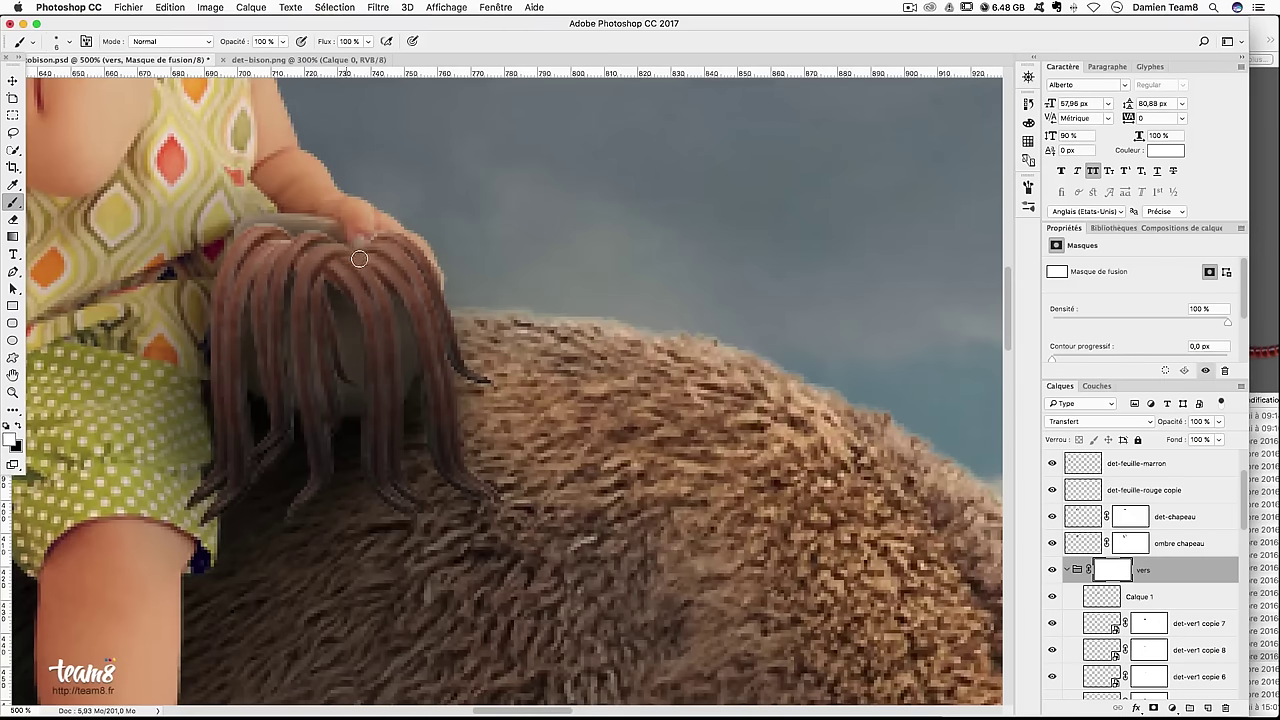
key(x)
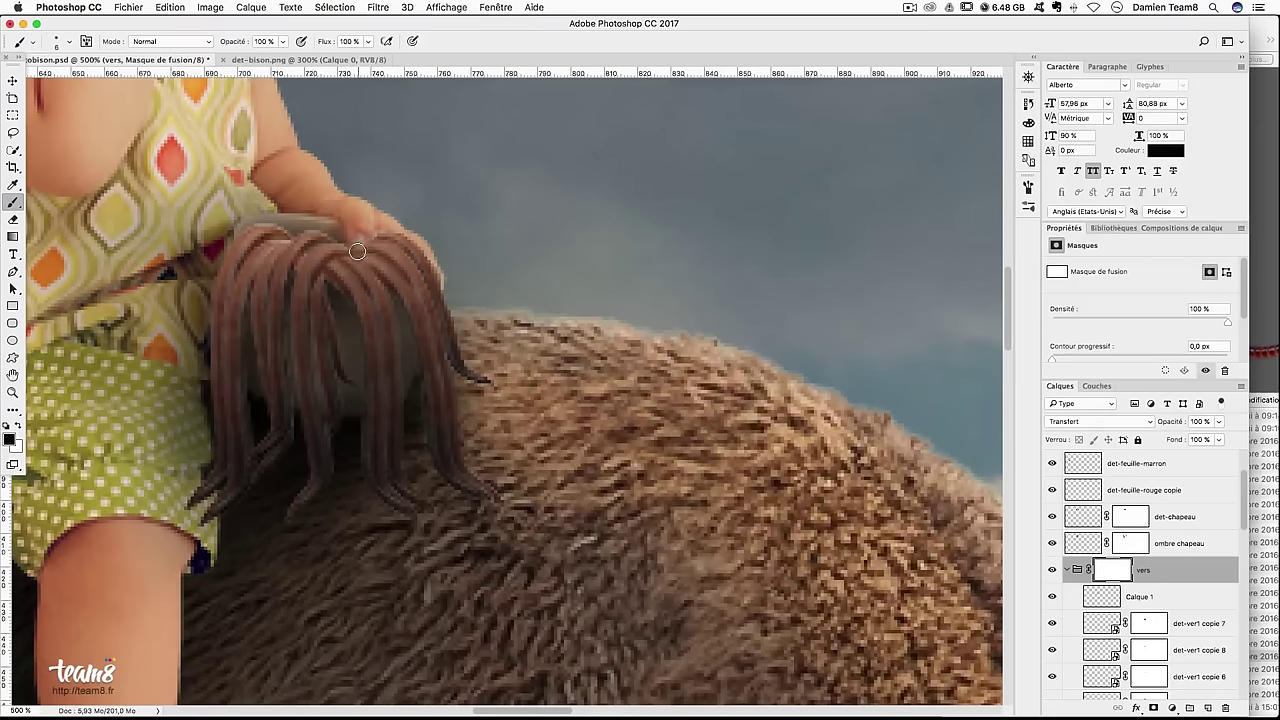
key(x)
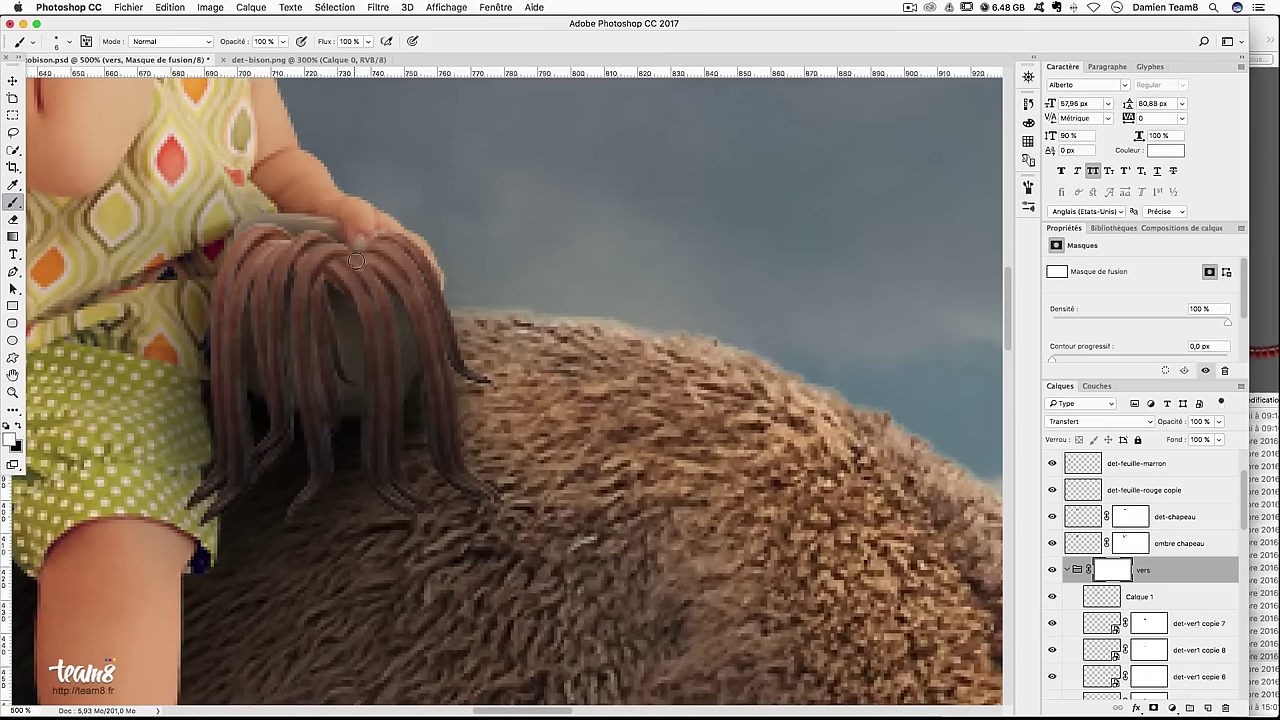
key(x)
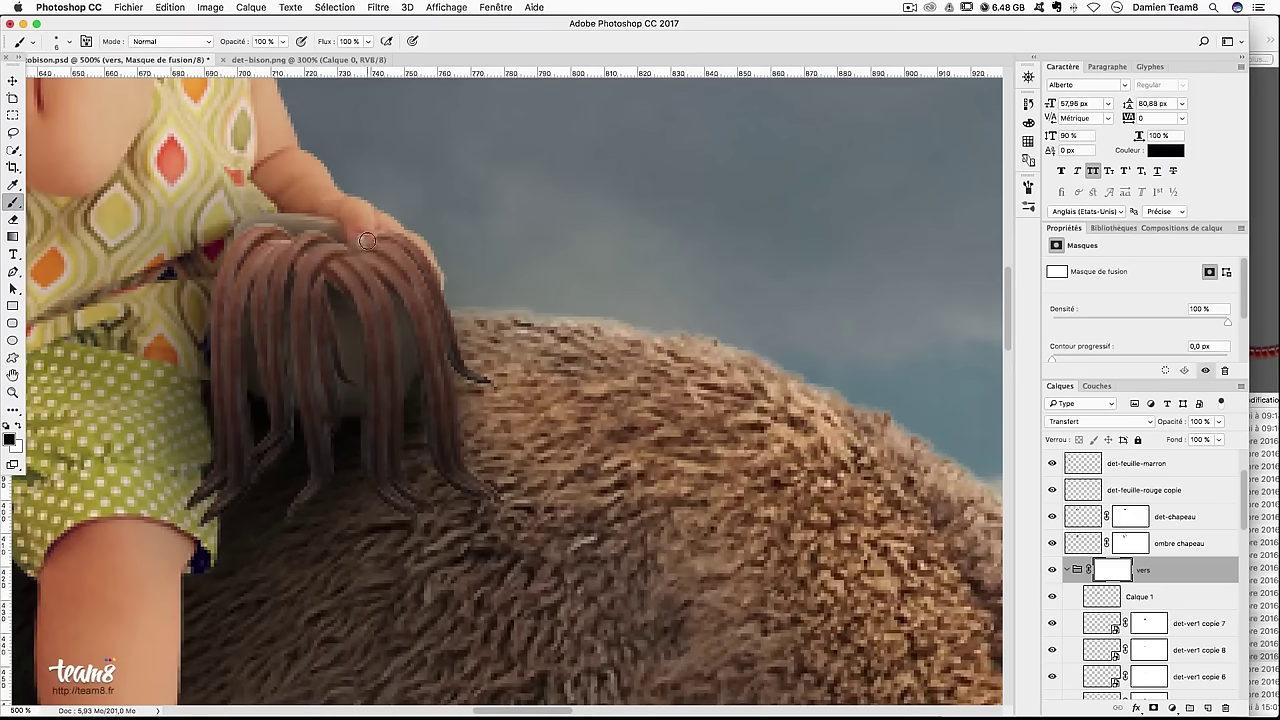
key(x)
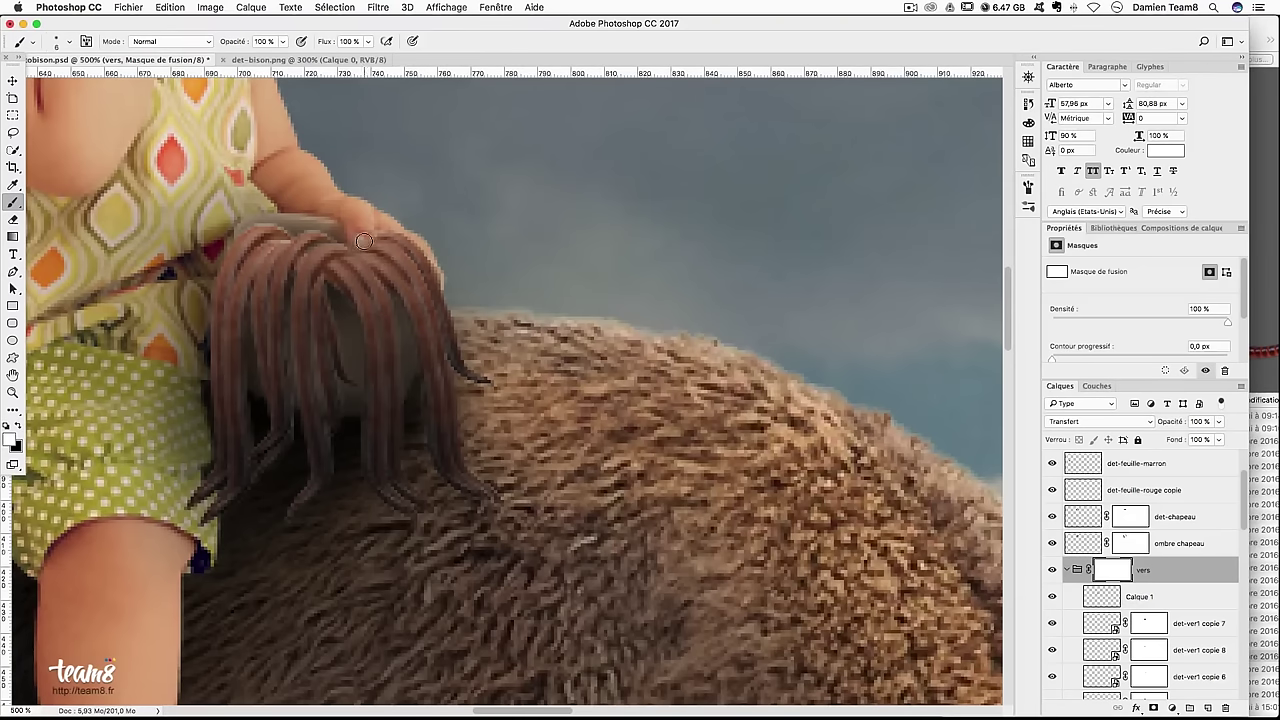
Mask a patch of hair over the fingertip and toggle the vers group to compare
key(x)
click(365, 243)
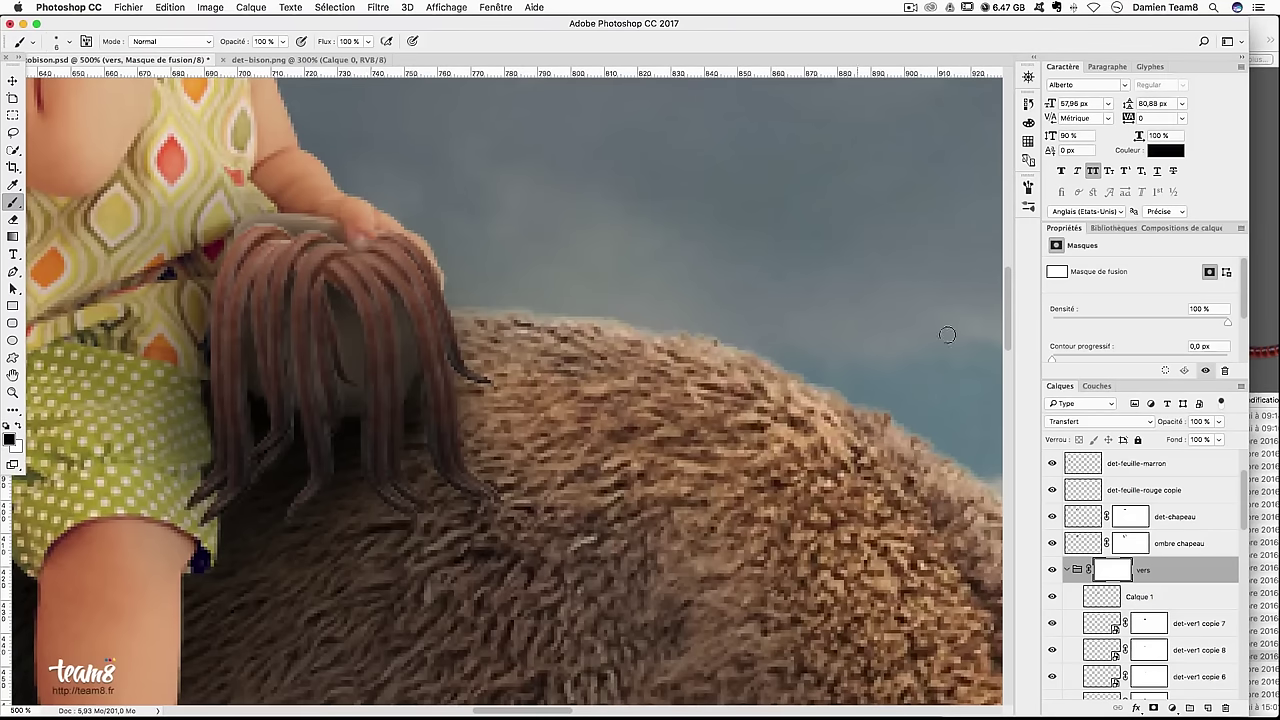
click(1051, 570)
click(1052, 570)
click(1066, 569)
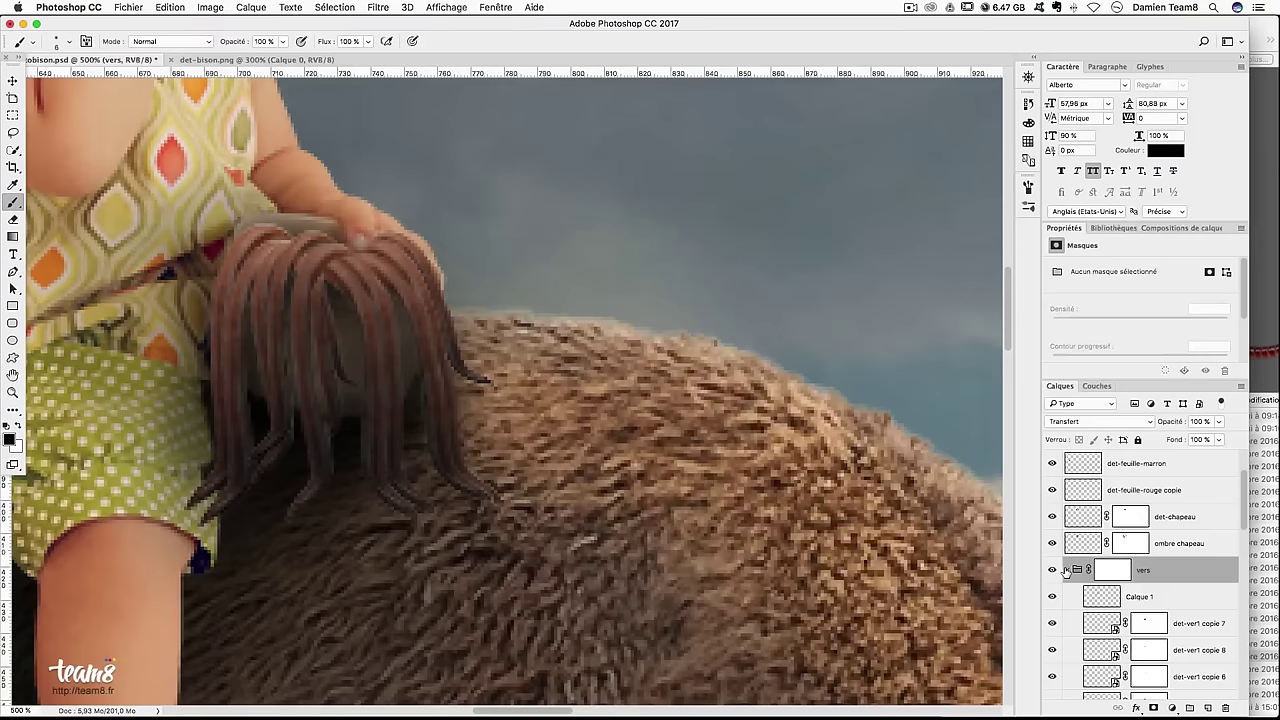
Duplicate the collapsed vers group, hide the original, and merge the copy into Calque 2
key(ctrl+j)
click(1115, 575)
key(ctrl+z)
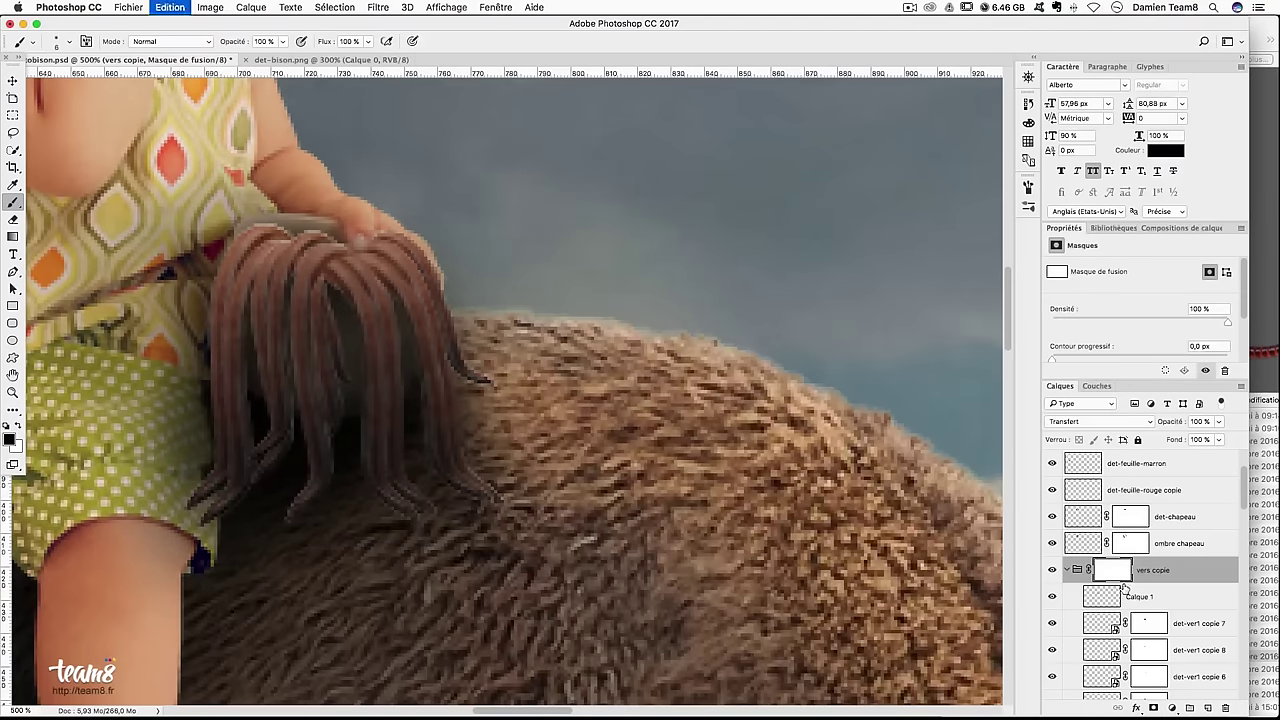
click(1068, 570)
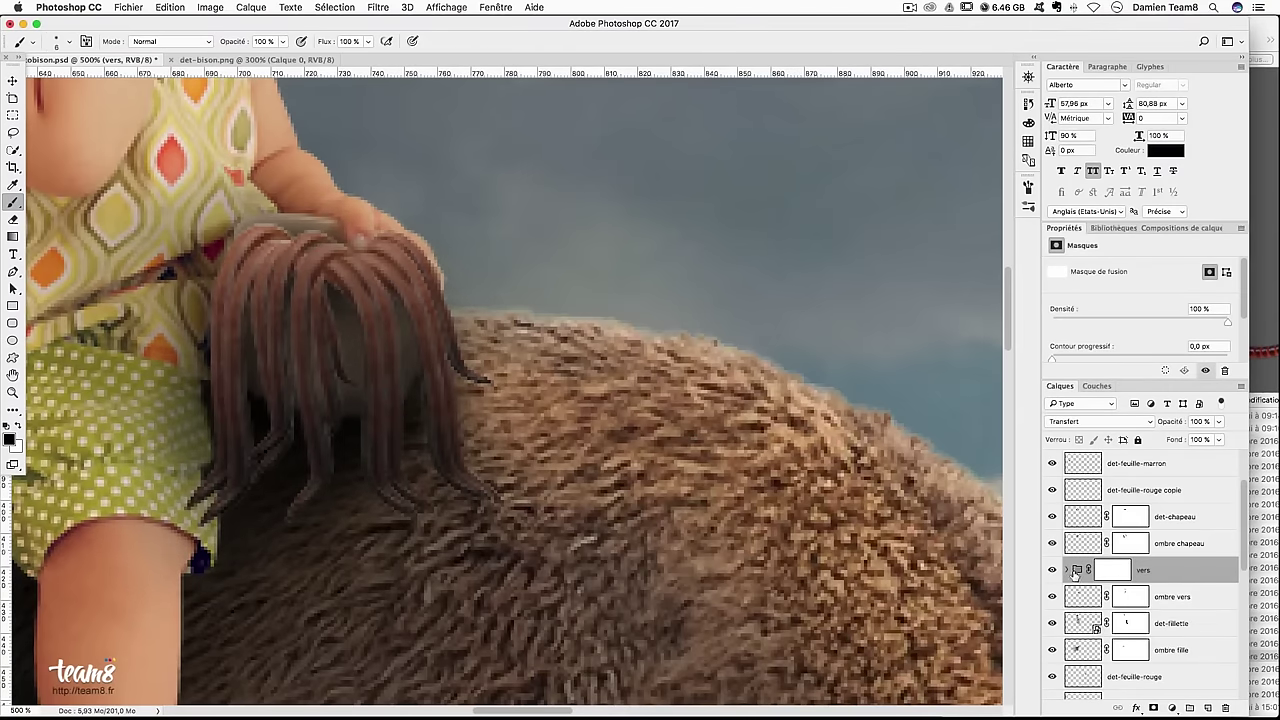
key(ctrl+j)
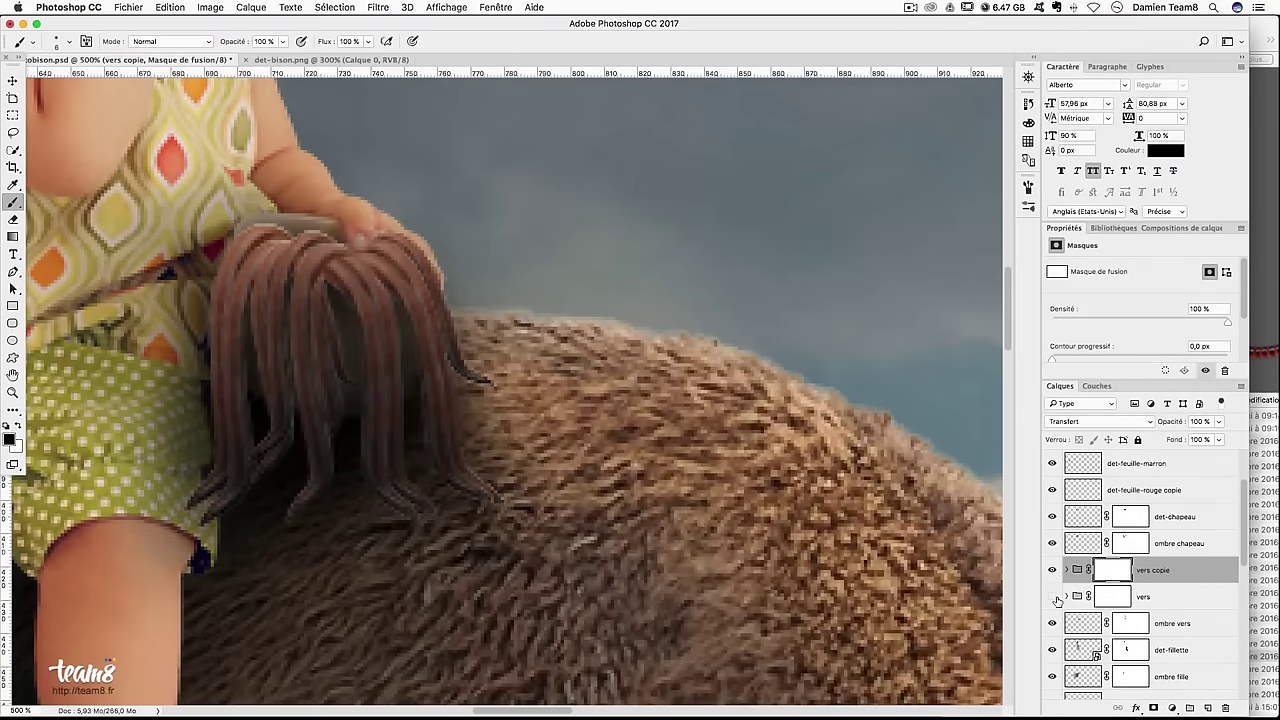
click(1051, 596)
right_click(1168, 578)
click(1100, 482)
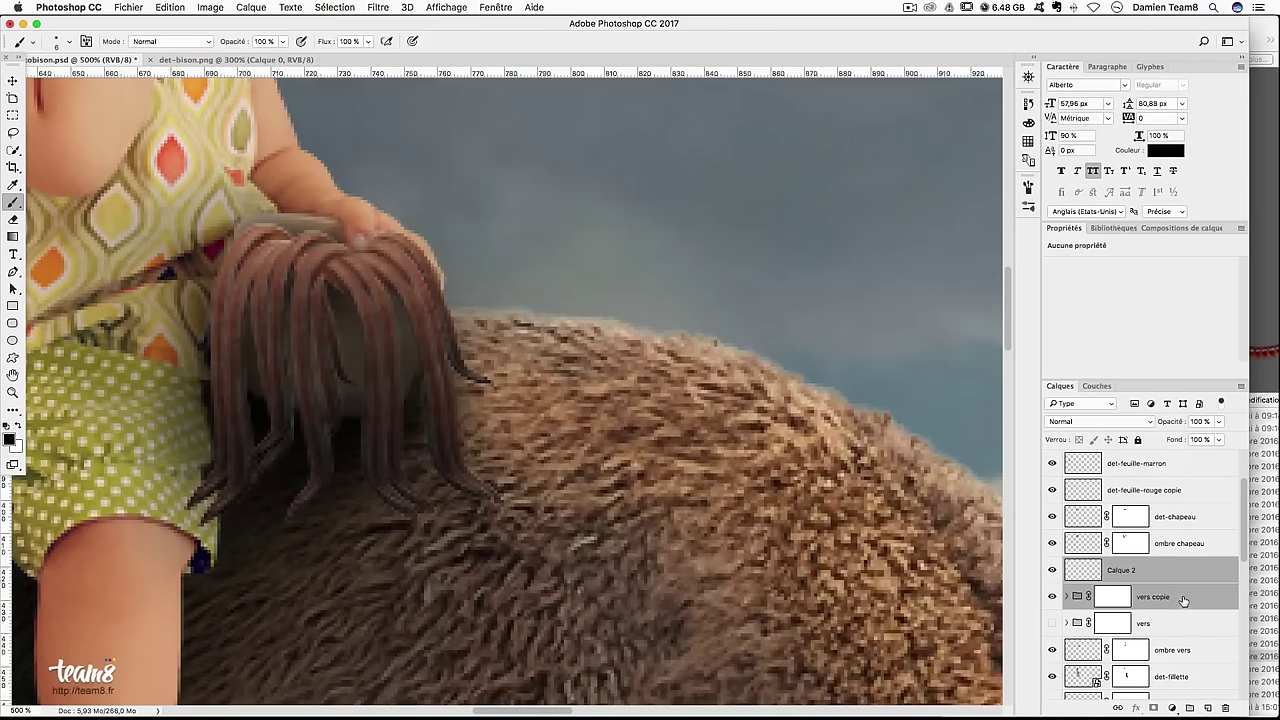
right_click(1183, 600)
click(1075, 596)
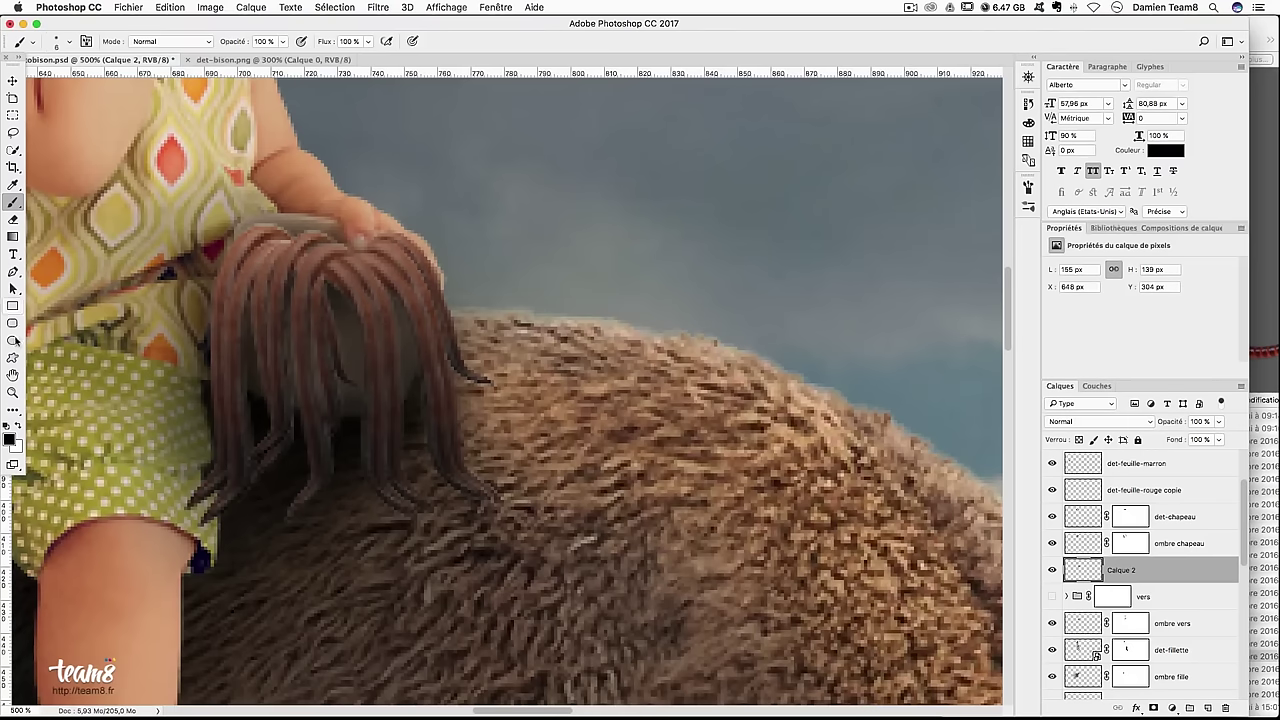
Burn the hair strands' left edges in Tons foncés range with a 6 px brush
click(12, 402)
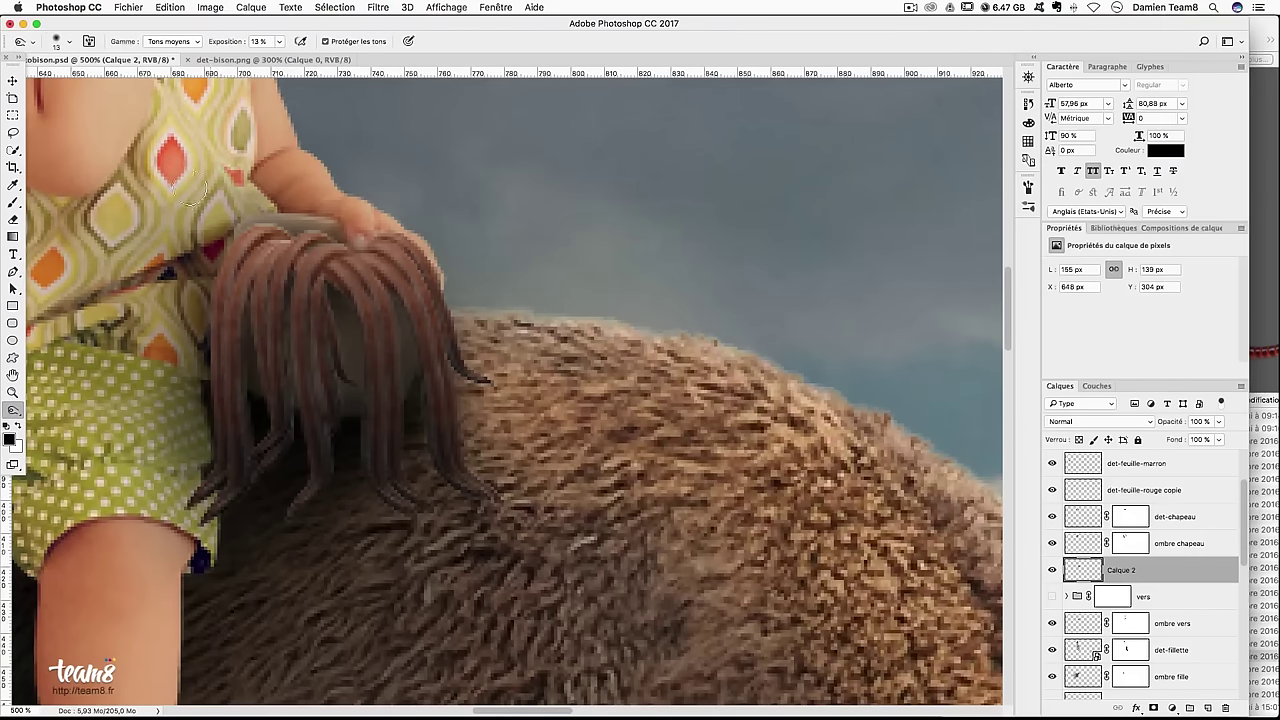
drag(300, 212, 285, 213)
scroll(290, 208, up, 2)
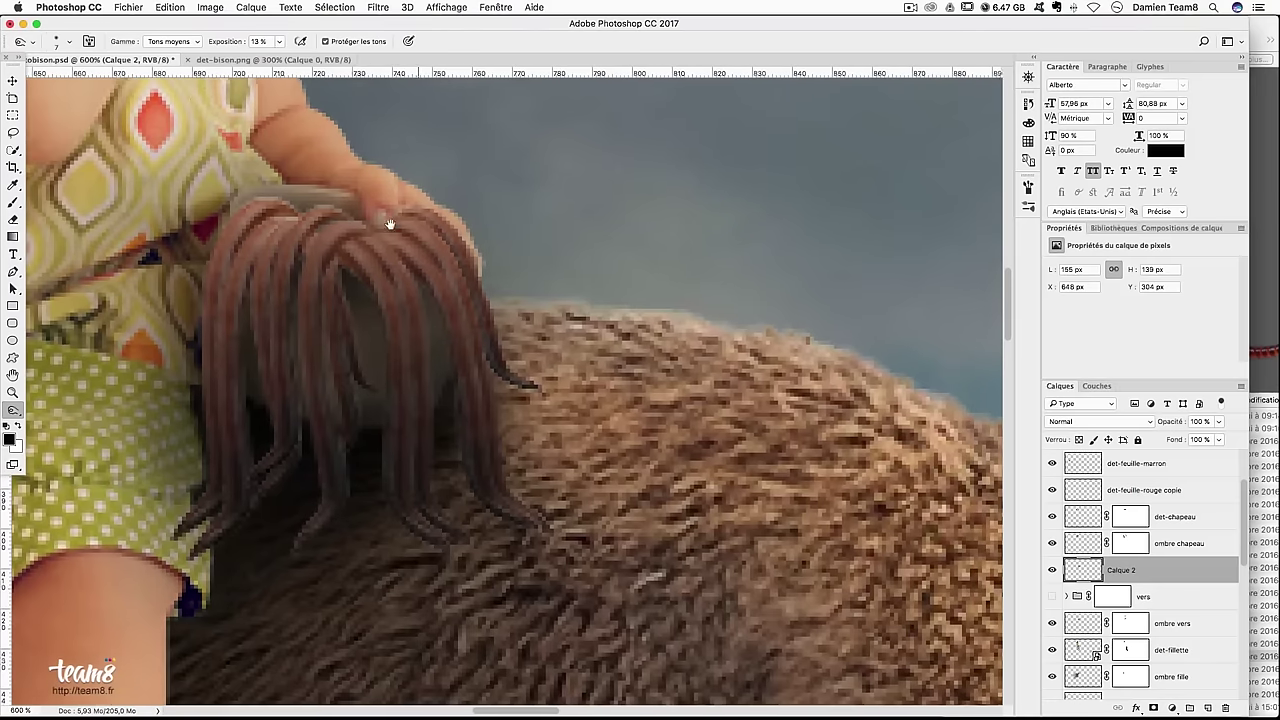
click(160, 44)
click(165, 41)
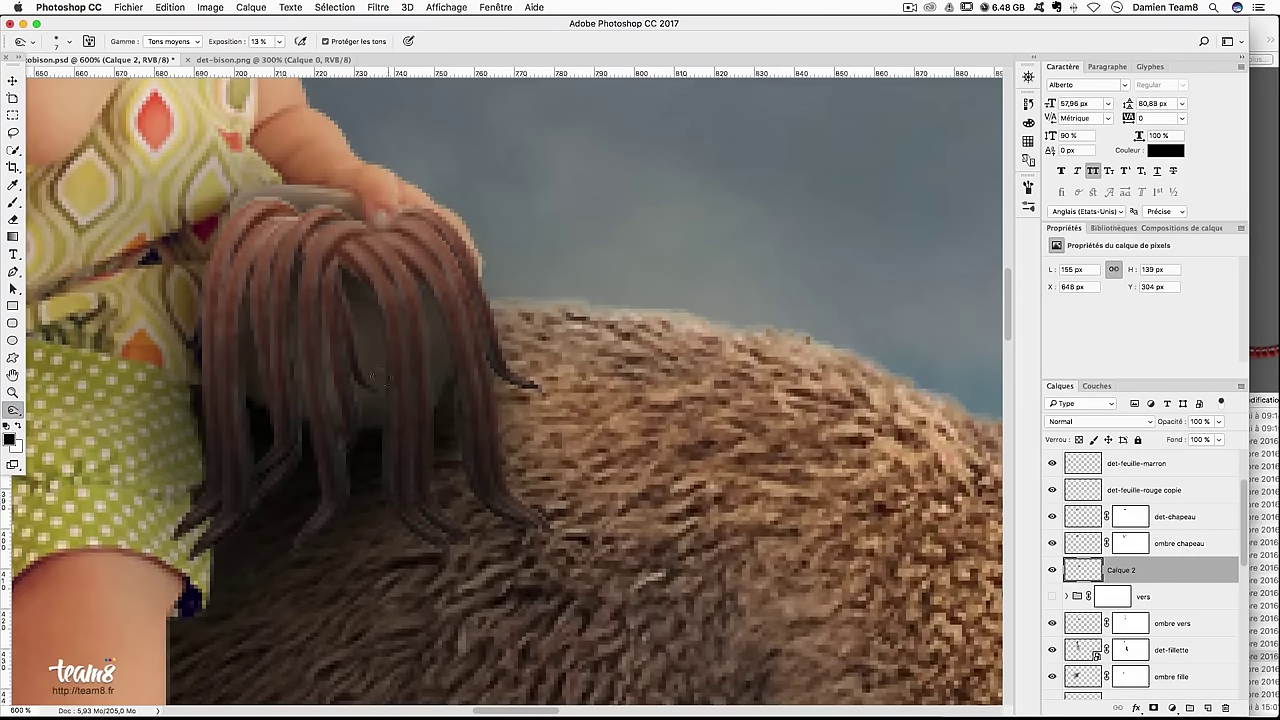
click(170, 41)
click(172, 28)
drag(277, 232, 266, 235)
mouse_move(211, 415)
mouse_down()
mouse_move(213, 318)
mouse_move(256, 318)
mouse_move(260, 363)
mouse_move(291, 274)
mouse_move(267, 399)
mouse_move(337, 260)
mouse_move(354, 363)
mouse_move(351, 252)
mouse_move(340, 233)
mouse_move(315, 245)
mouse_move(357, 250)
mouse_move(367, 289)
mouse_up()
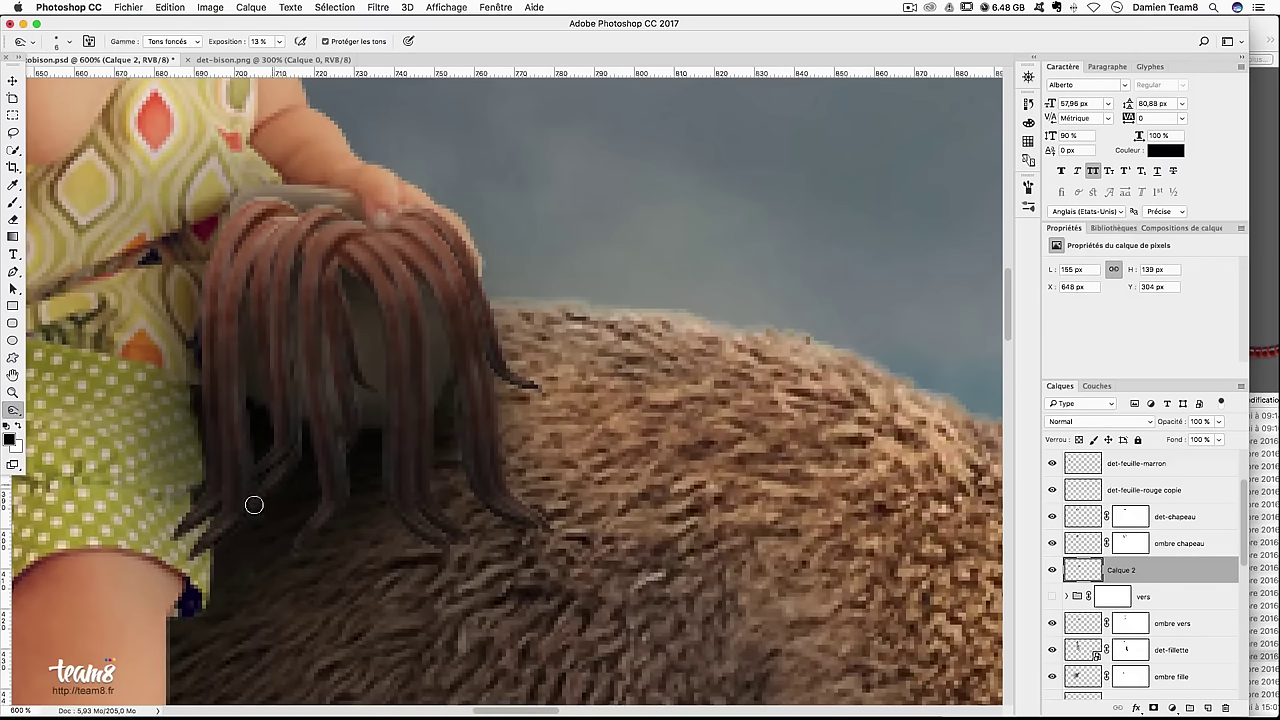
Set the range back to midtones and enlarge the brush to about 11 px
click(172, 41)
click(172, 58)
click(176, 42)
click(180, 57)
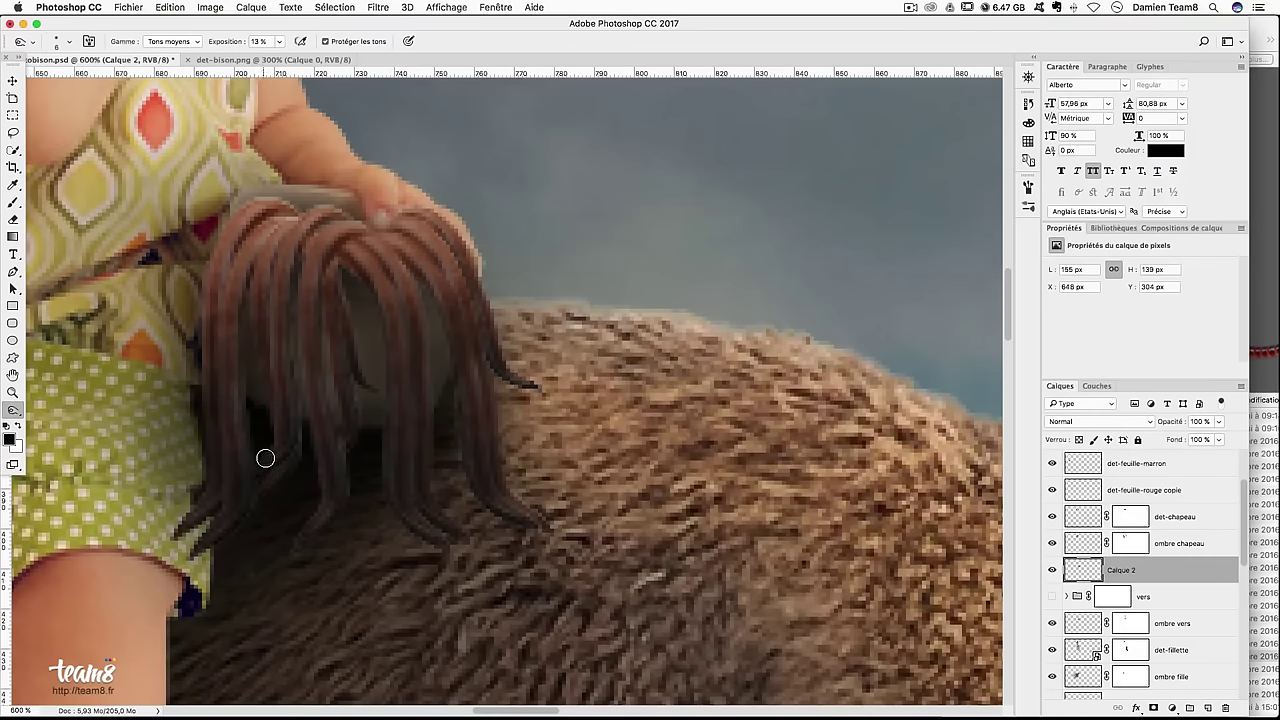
key(bracketright)
key(bracketright)
key(bracketright)
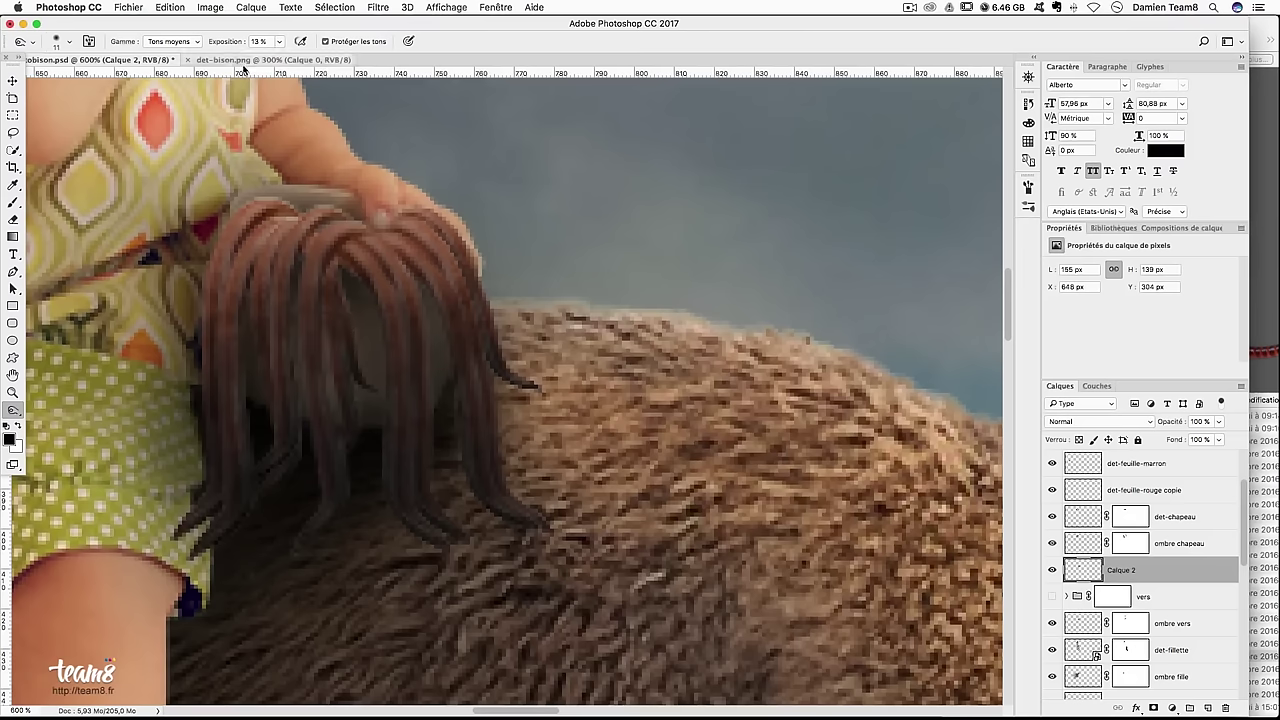
Switch to the Dodge tool and lighten the left hair strands on Calque 2
right_click(20, 412)
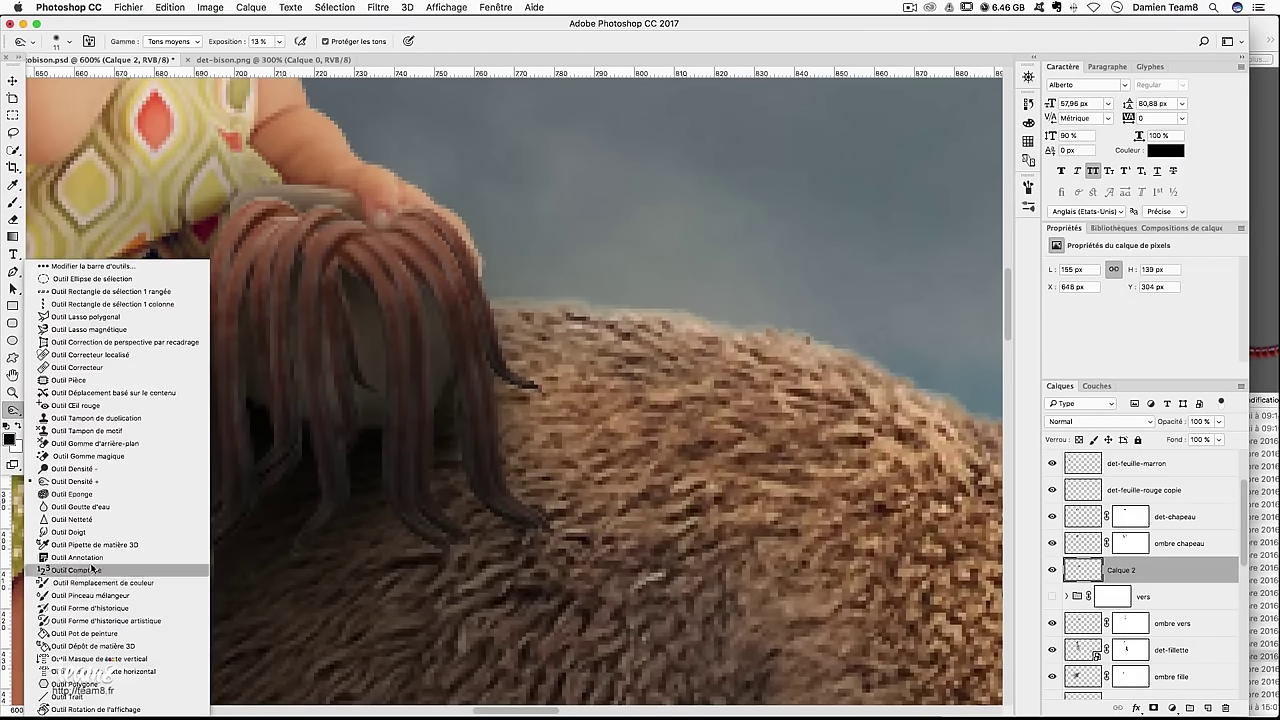
click(95, 468)
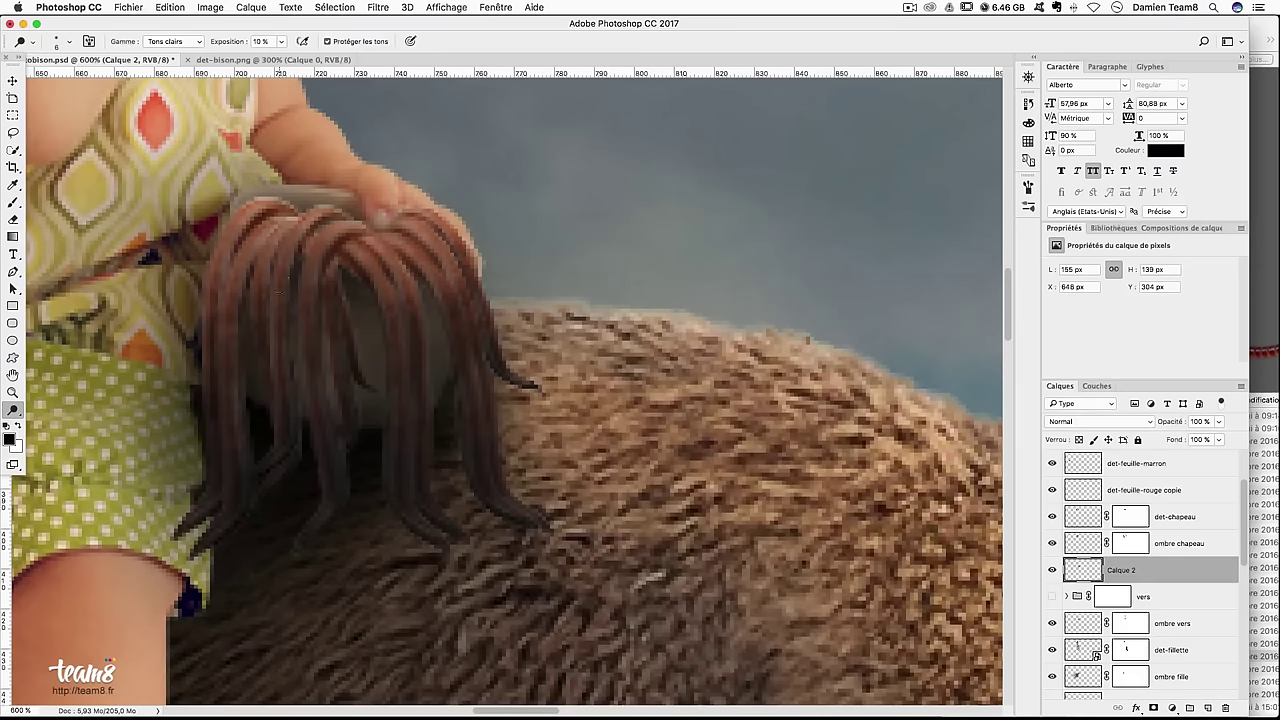
mouse_move(276, 251)
mouse_down()
mouse_move(223, 257)
mouse_move(192, 336)
mouse_up()
Zoom out, then back in to a close-up of the hair tuft on the bison's back
key(super+minus)
key(super+minus)
key(super+minus)
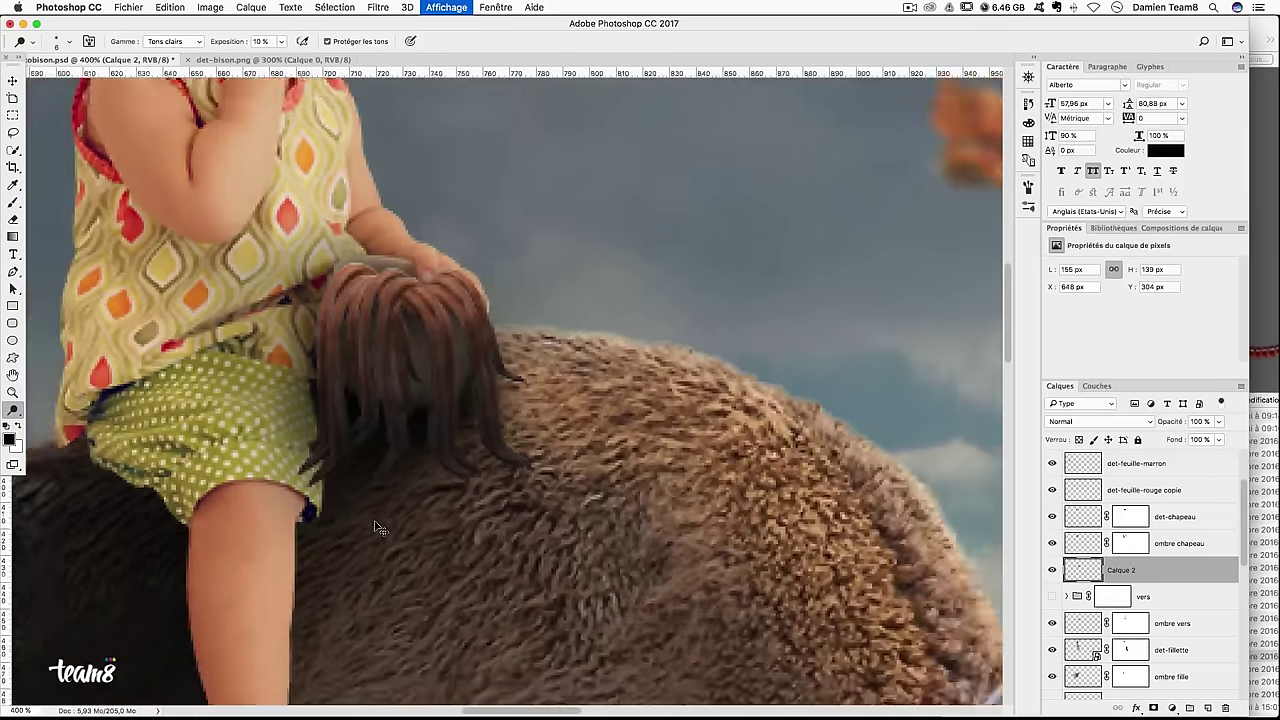
key(super+minus)
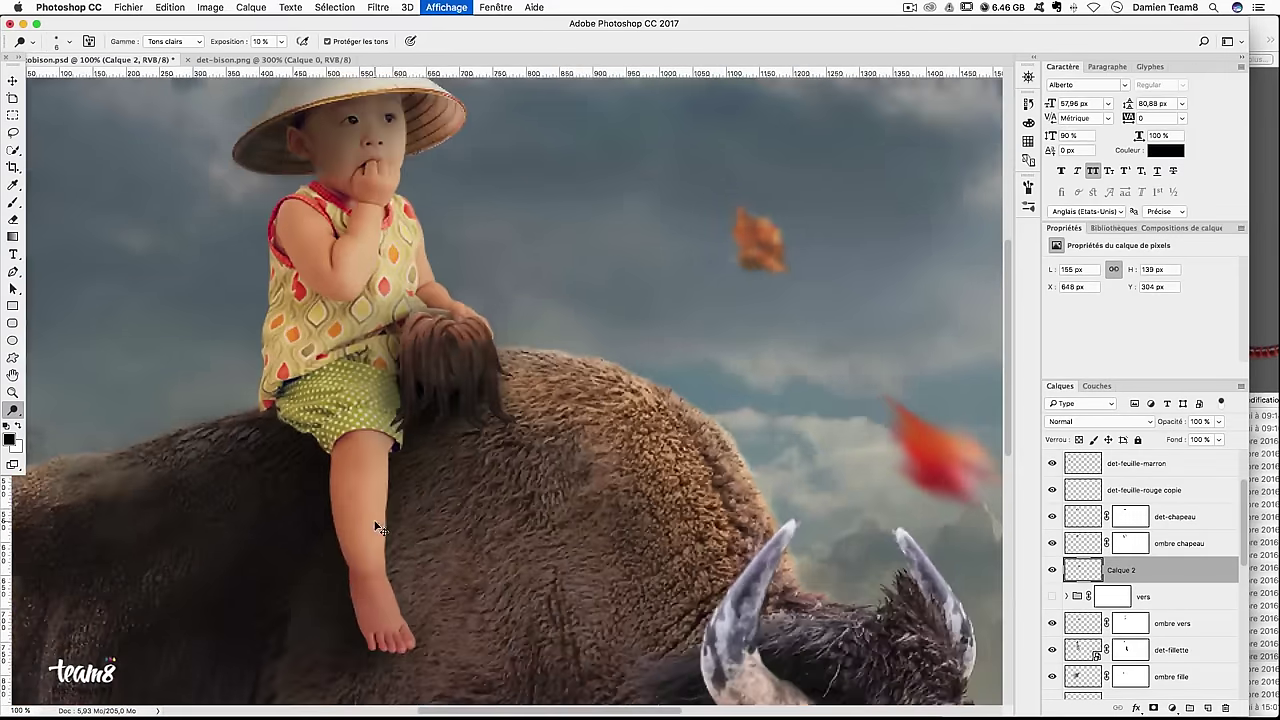
key(super+plus)
key(super+minus)
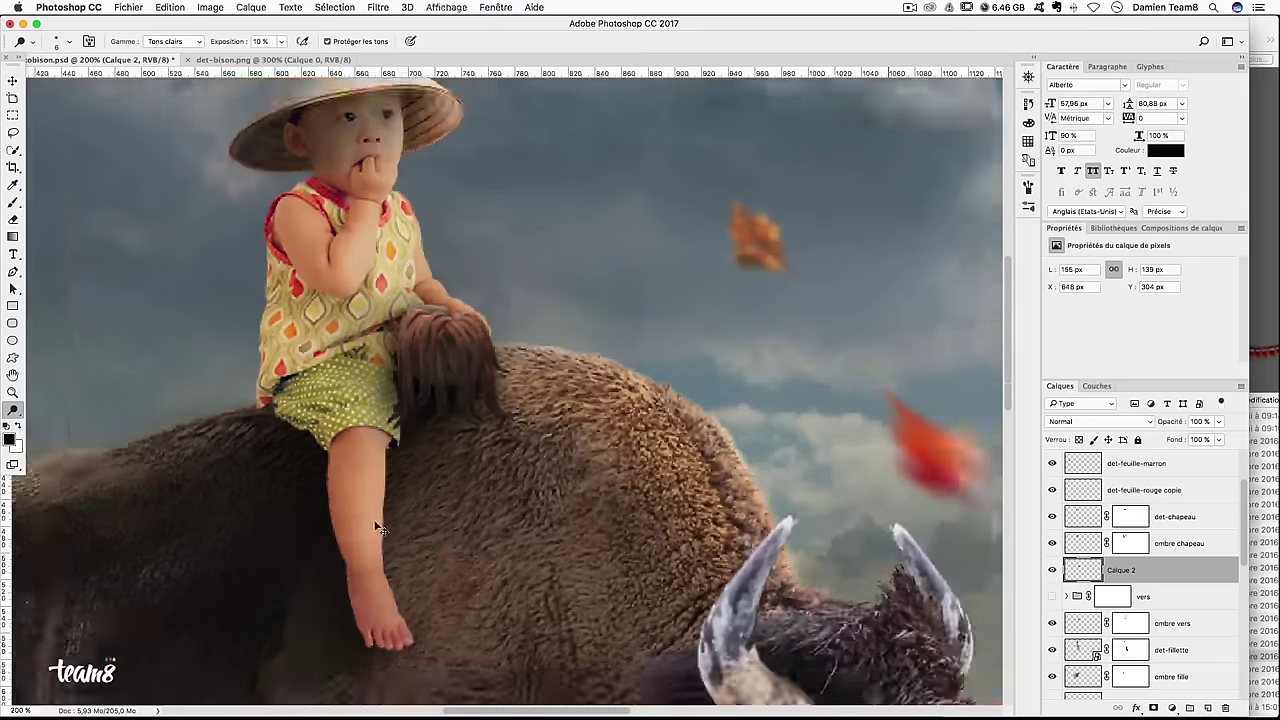
key(super+plus)
key(super+plus)
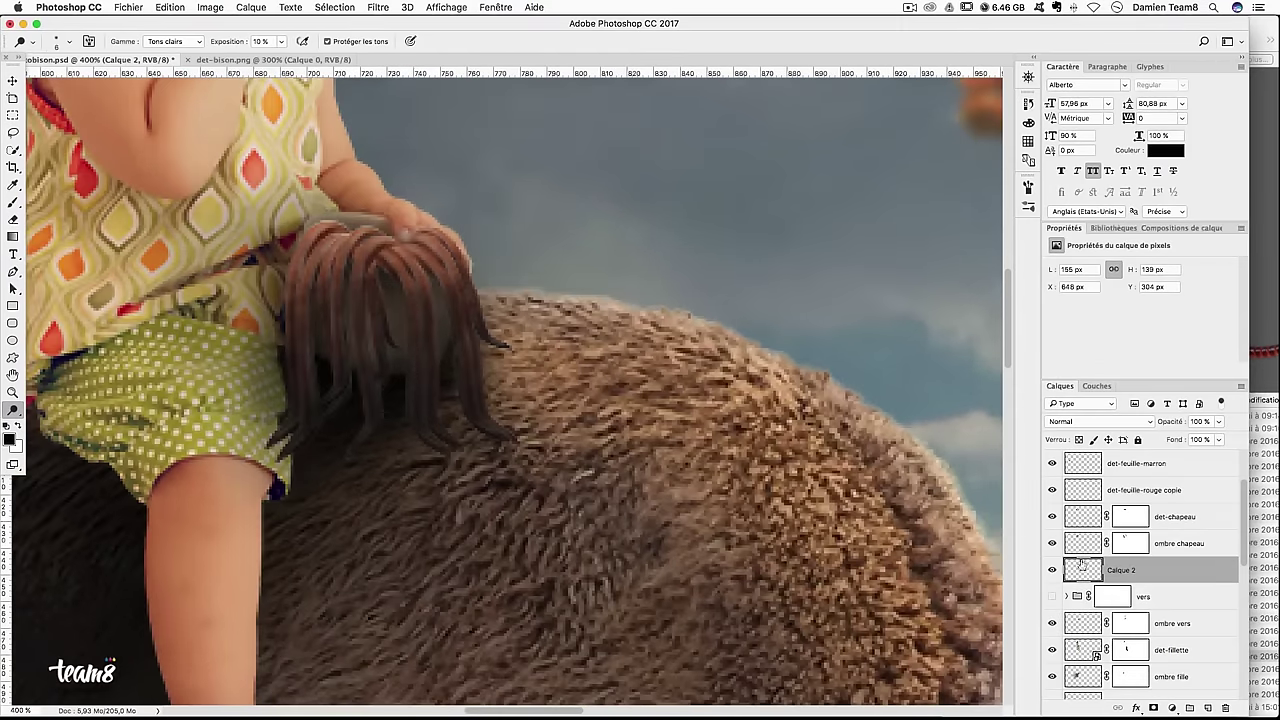
Toggle the hair tuft and the child's shadow layers on and off to compare them
click(1051, 572)
click(1051, 572)
click(1051, 572)
click(1051, 572)
click(1051, 572)
click(1051, 572)
click(1052, 677)
click(1052, 677)
scroll(1120, 569, down, 1)
scroll(1120, 569, down, 1)
scroll(1120, 569, down, 1)
scroll(1121, 570, down, 1)
scroll(1121, 570, down, 1)
scroll(1121, 570, down, 1)
scroll(1130, 572, up, 3)
scroll(1145, 575, up, 1)
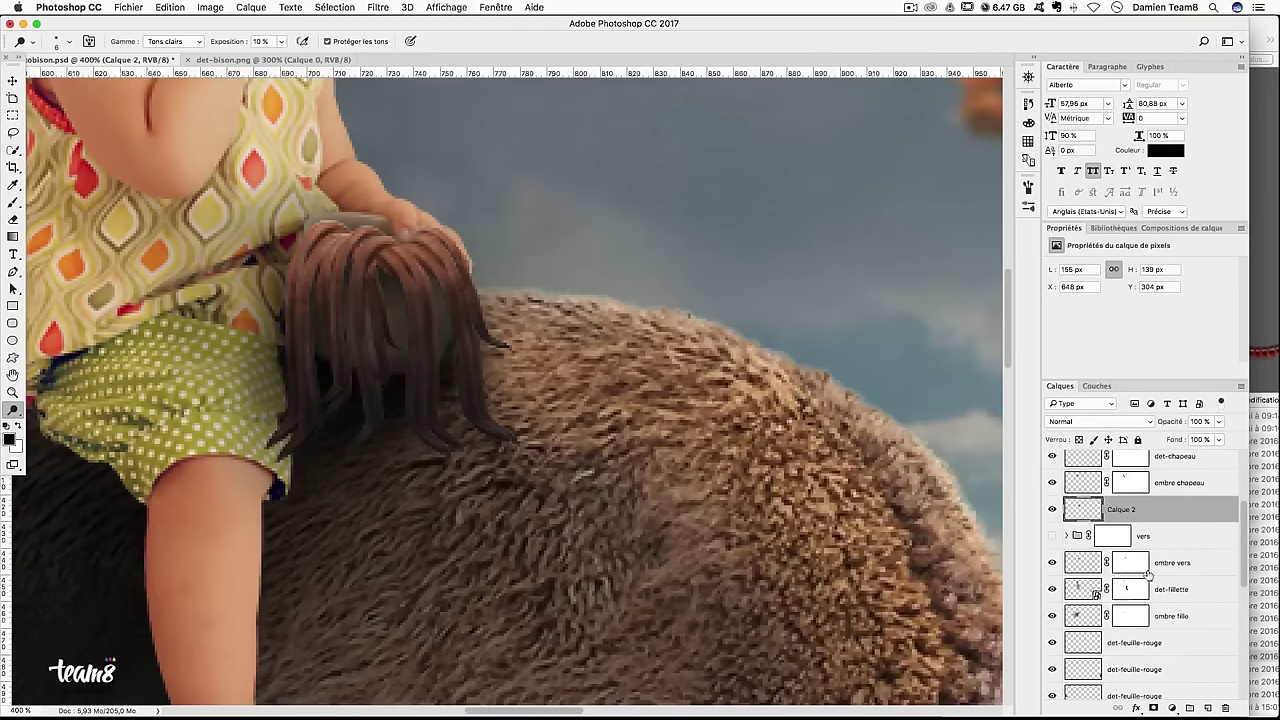
scroll(1120, 575, up, 1)
Select the ombre vers layer, compare it on and off, and target its pixels
click(1087, 580)
click(1053, 577)
click(1053, 577)
click(1053, 577)
click(1053, 577)
click(1122, 584)
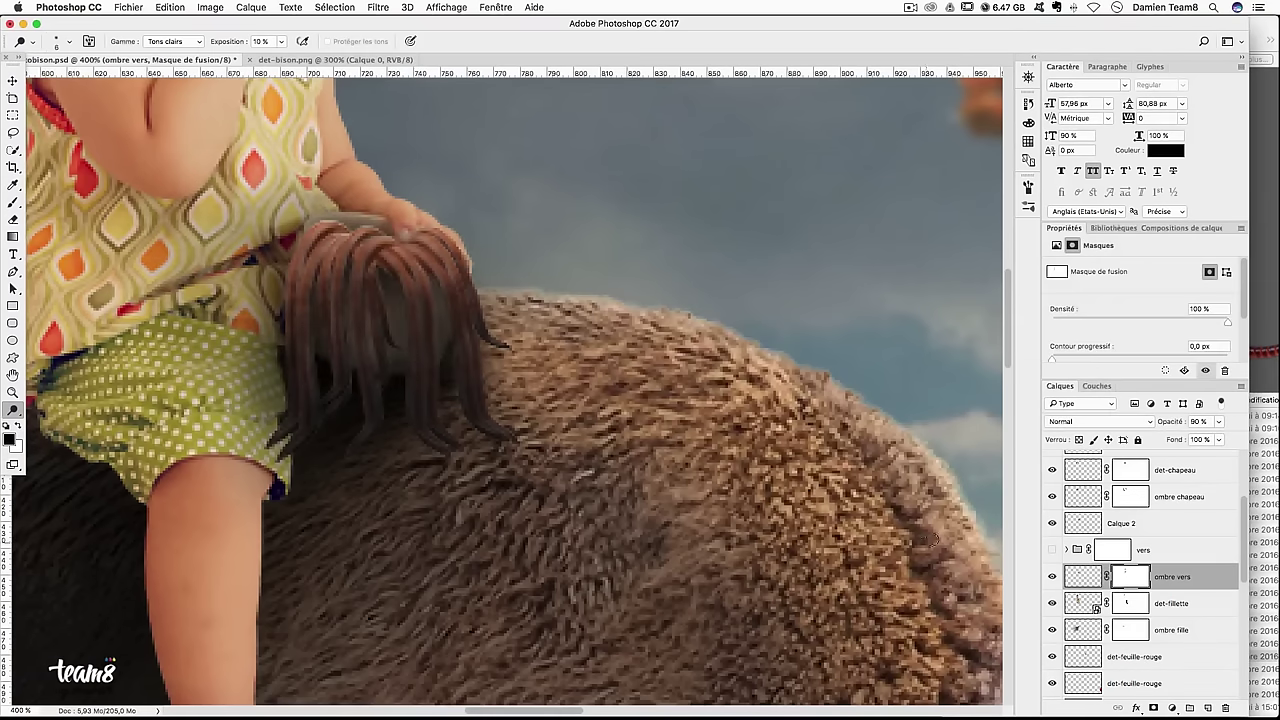
click(1075, 576)
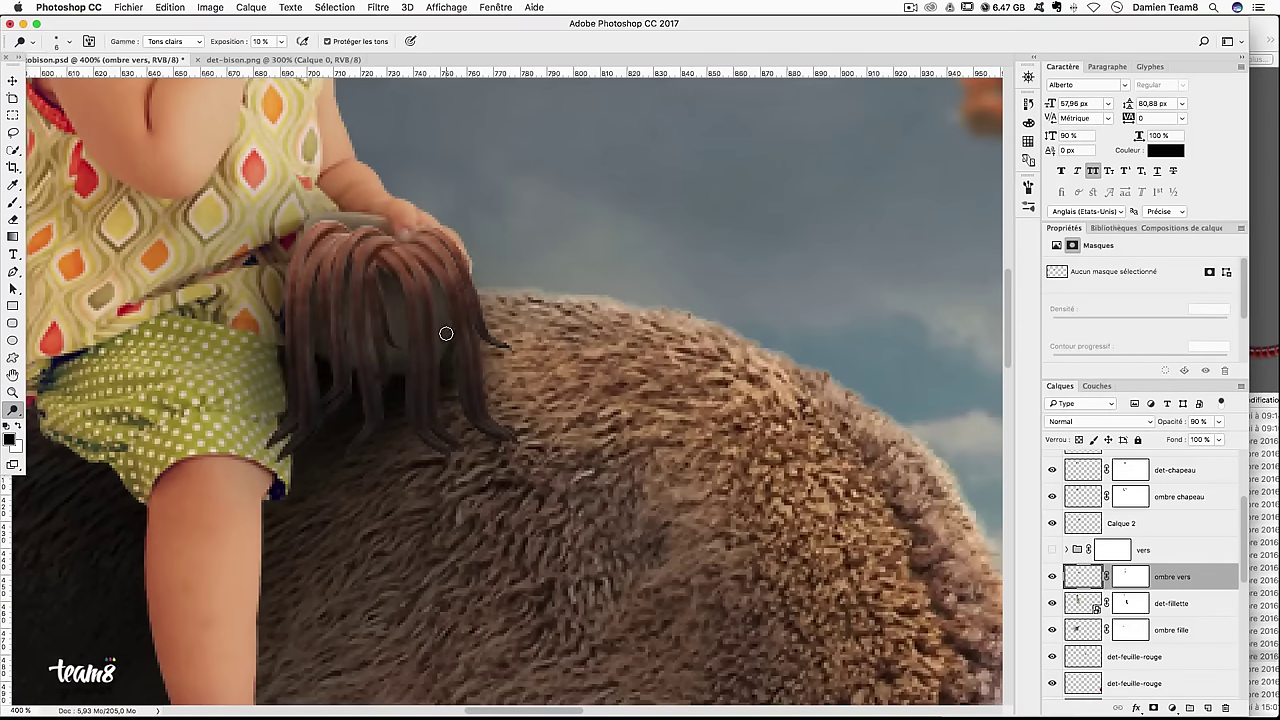
Brush the ombre vers shadow under the hair at about 58% opacity, then zoom out
key(b)
key(ctrl+plus)
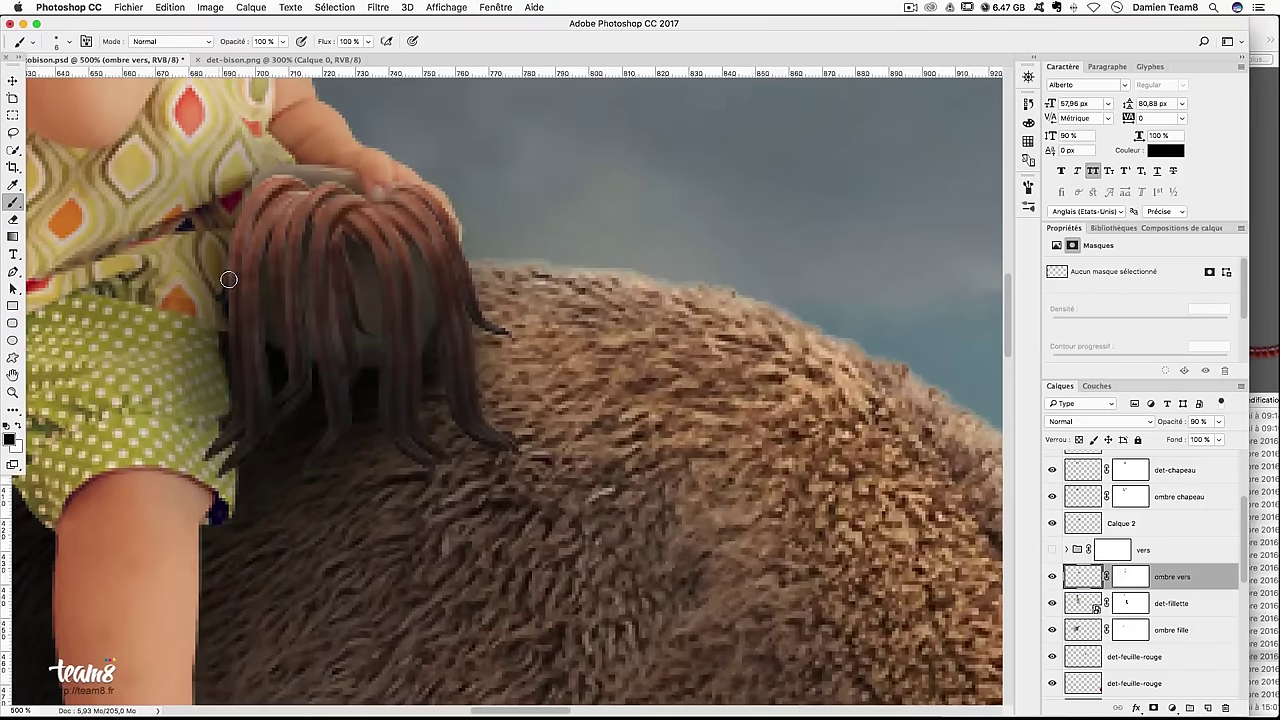
key(ctrl+z)
click(285, 46)
drag(289, 60, 263, 62)
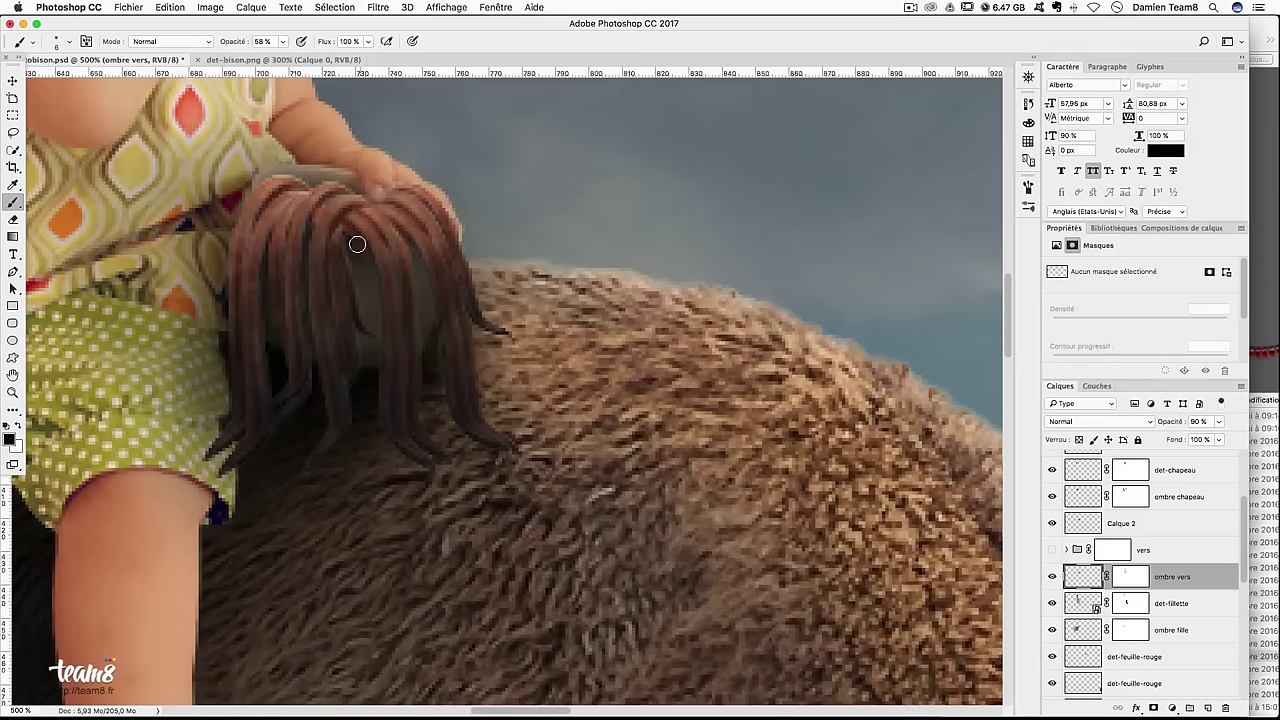
key(ctrl+z)
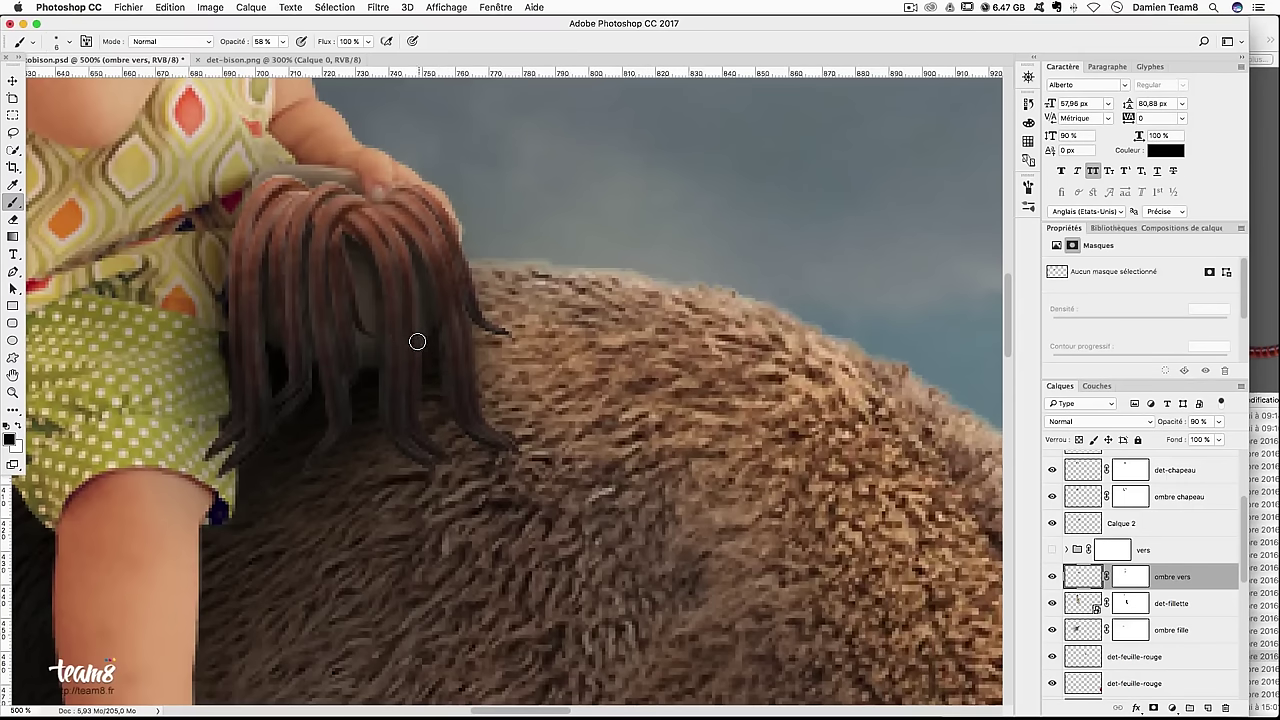
key(ctrl+z)
key(ctrl+z)
key(ctrl+z)
key(bracketright)
key(ctrl+minus)
key(ctrl+minus)
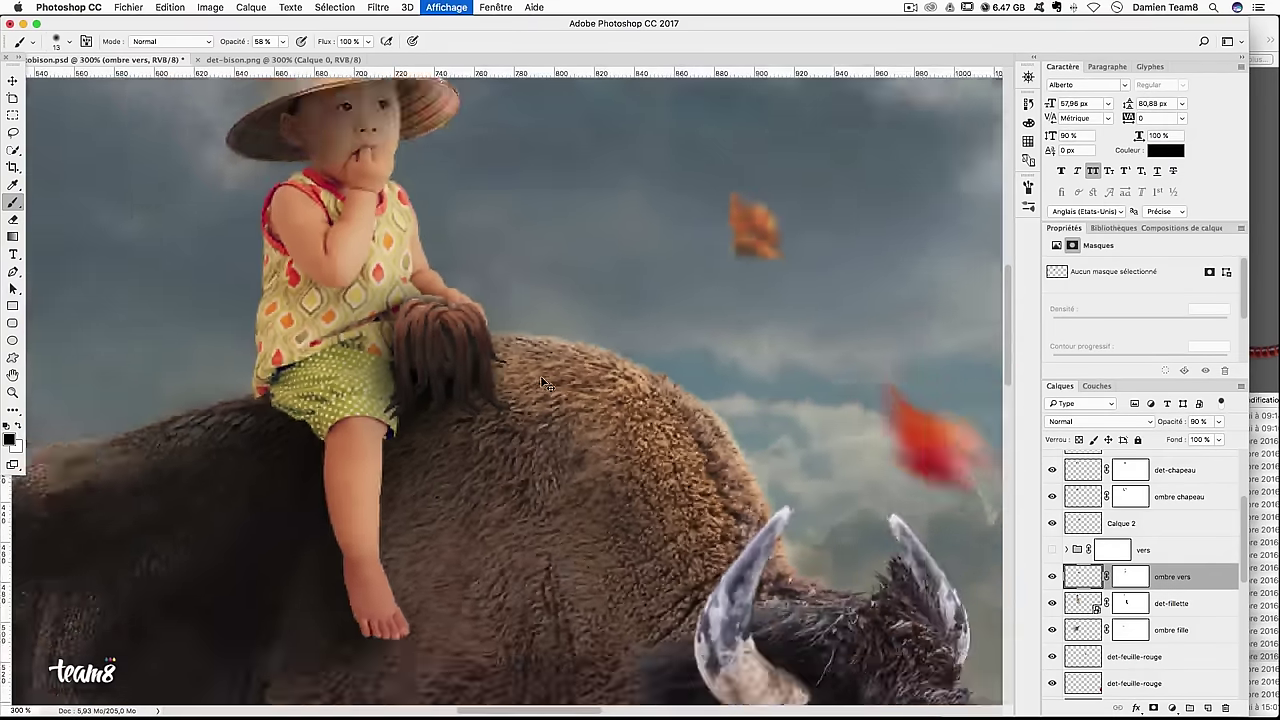
key(ctrl+minus)
key(ctrl+minus)
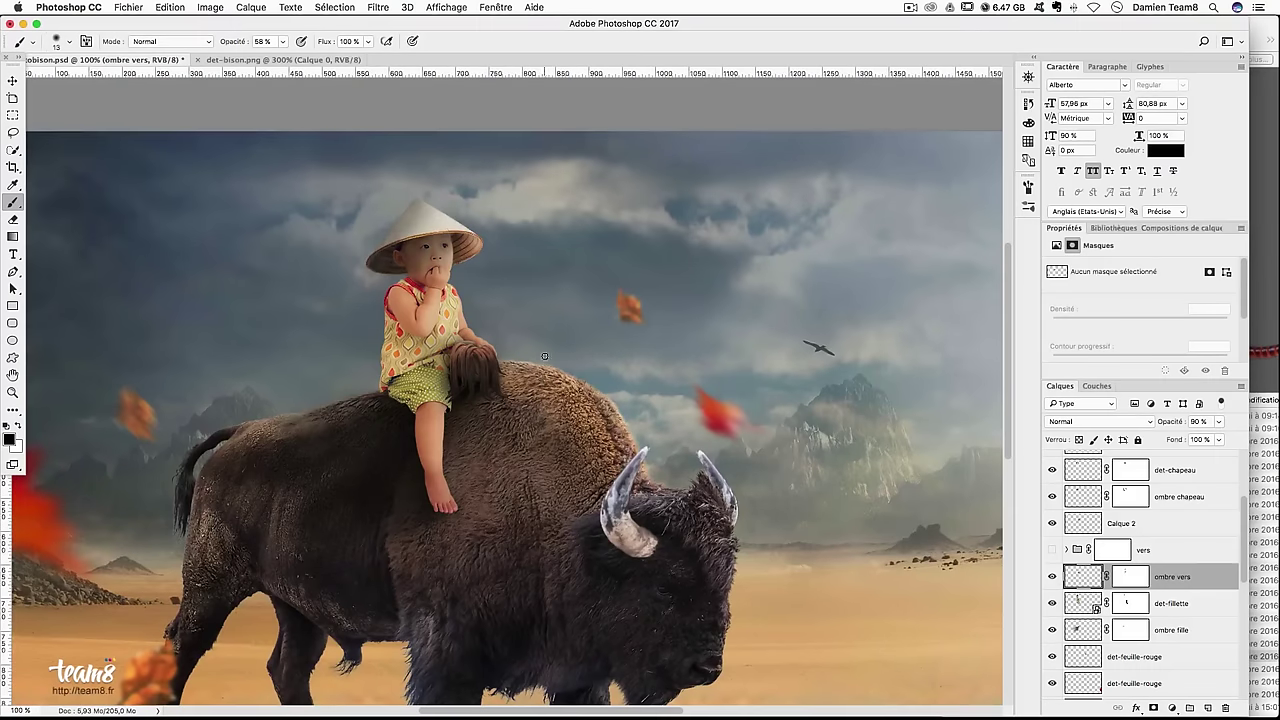
Rename the Calque 2 layer to vers and make it visible
click(1097, 526)
click(1053, 523)
text(vers)
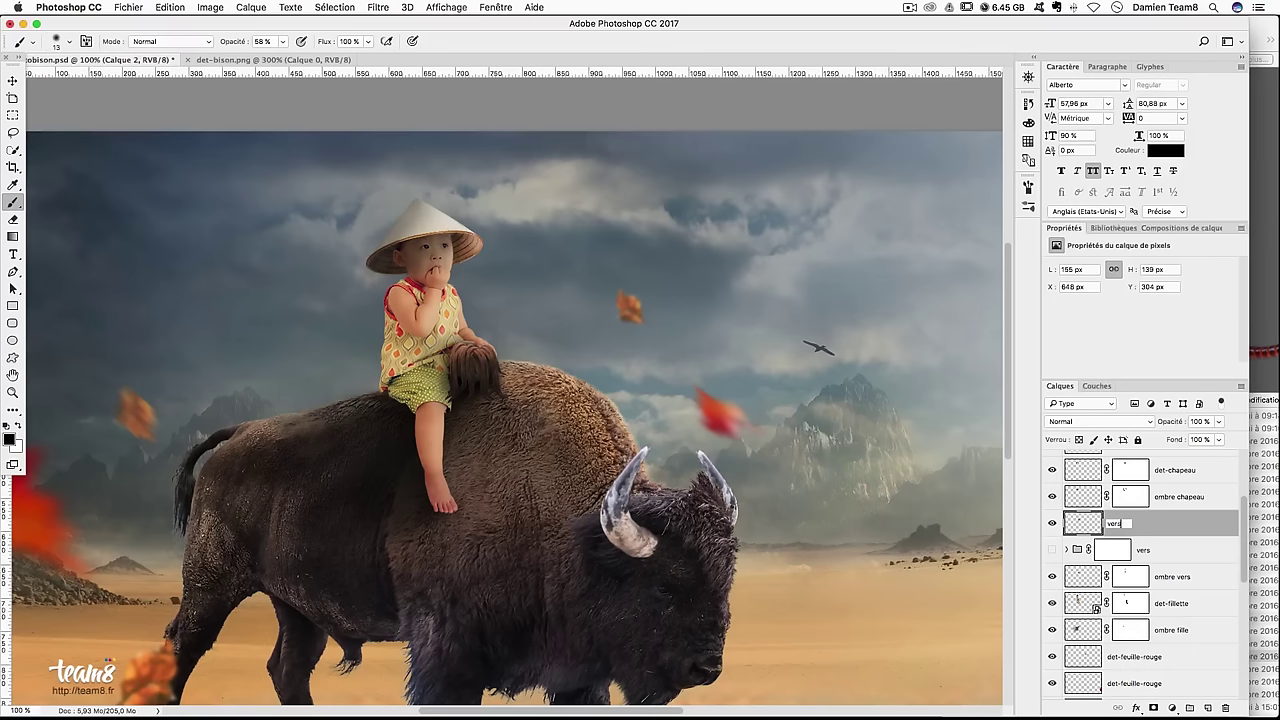
key(Return)
On det-fillette at 300% zoom, undo the recent lightening strokes on the child's arm
click(1082, 605)
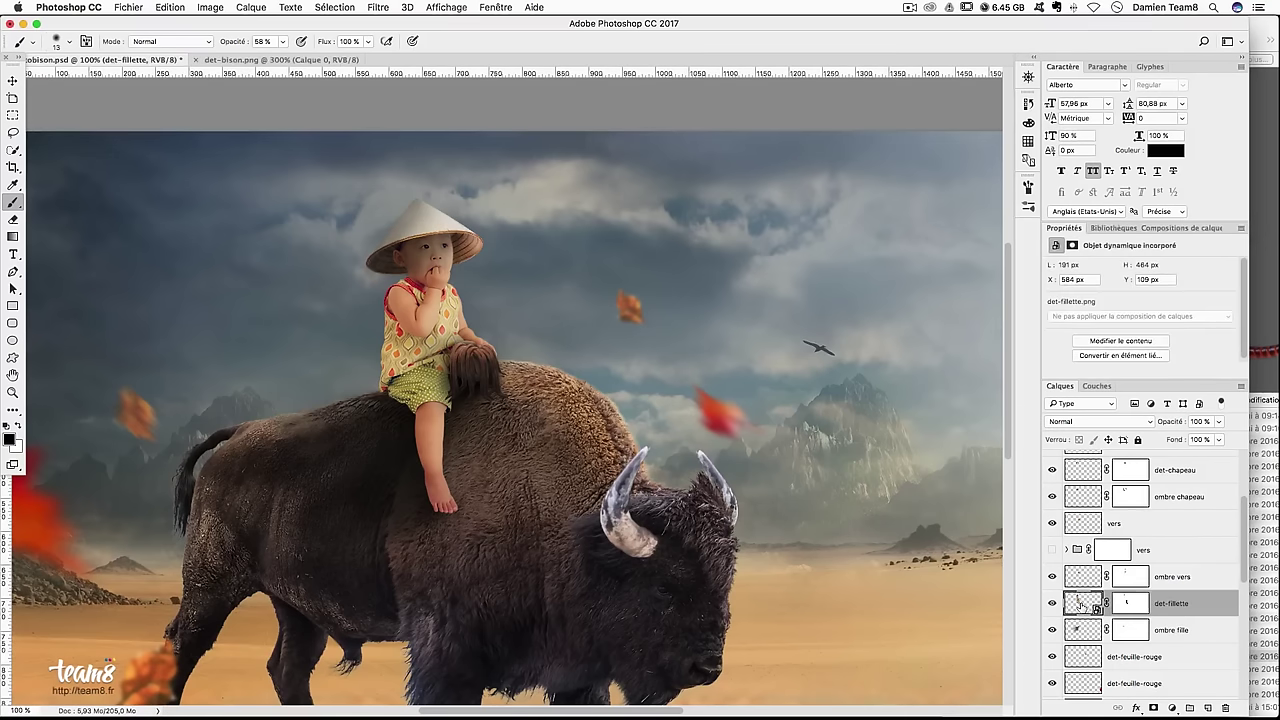
key(ctrl+plus)
key(ctrl+plus)
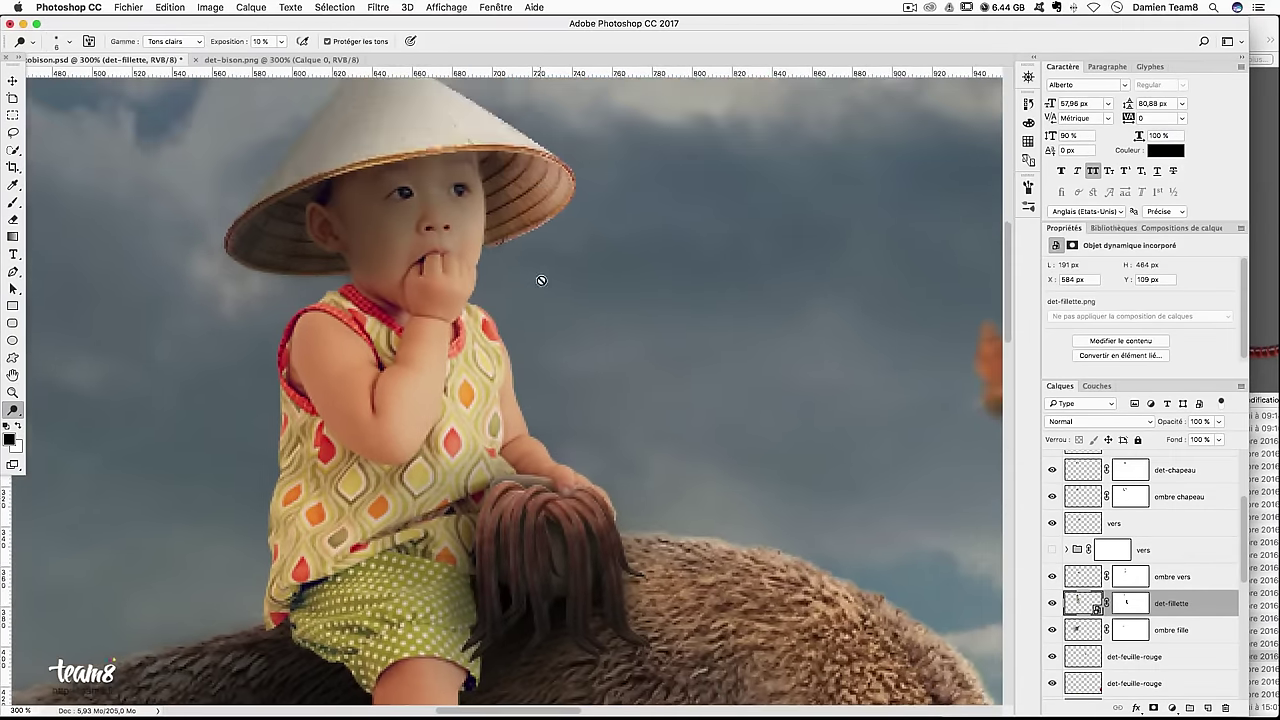
right_click(1078, 601)
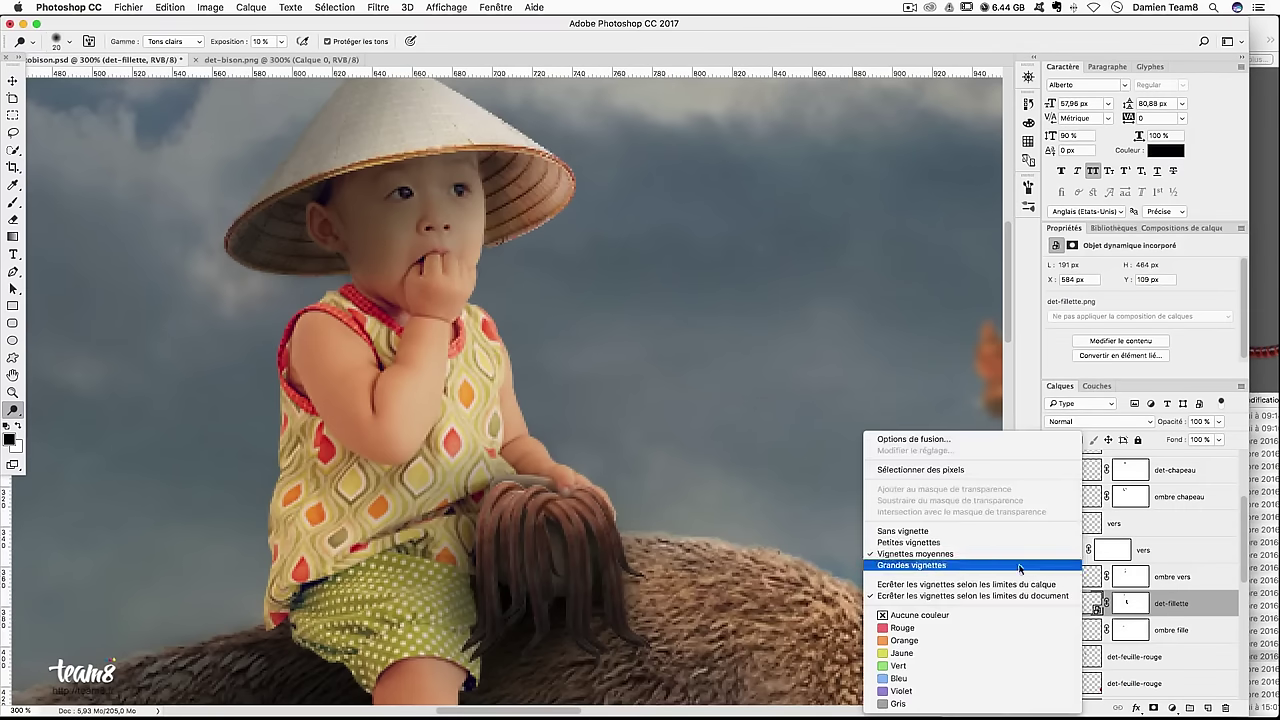
right_click(1205, 612)
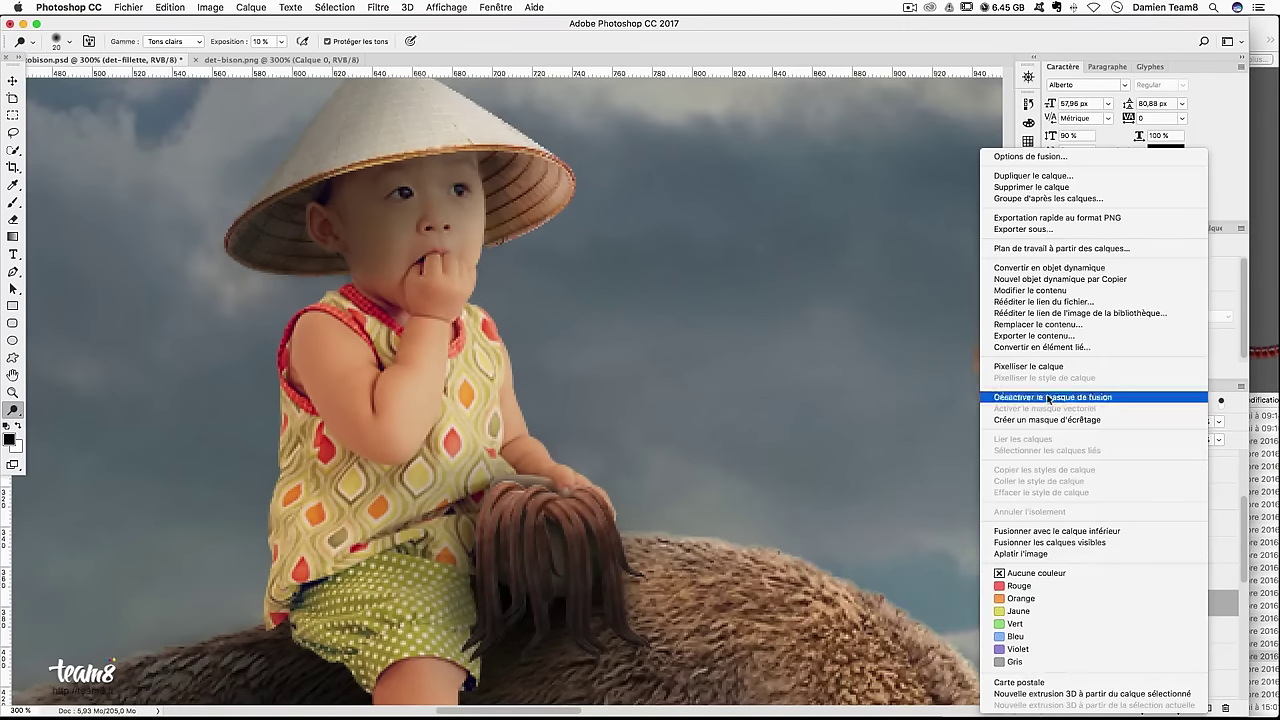
click(960, 360)
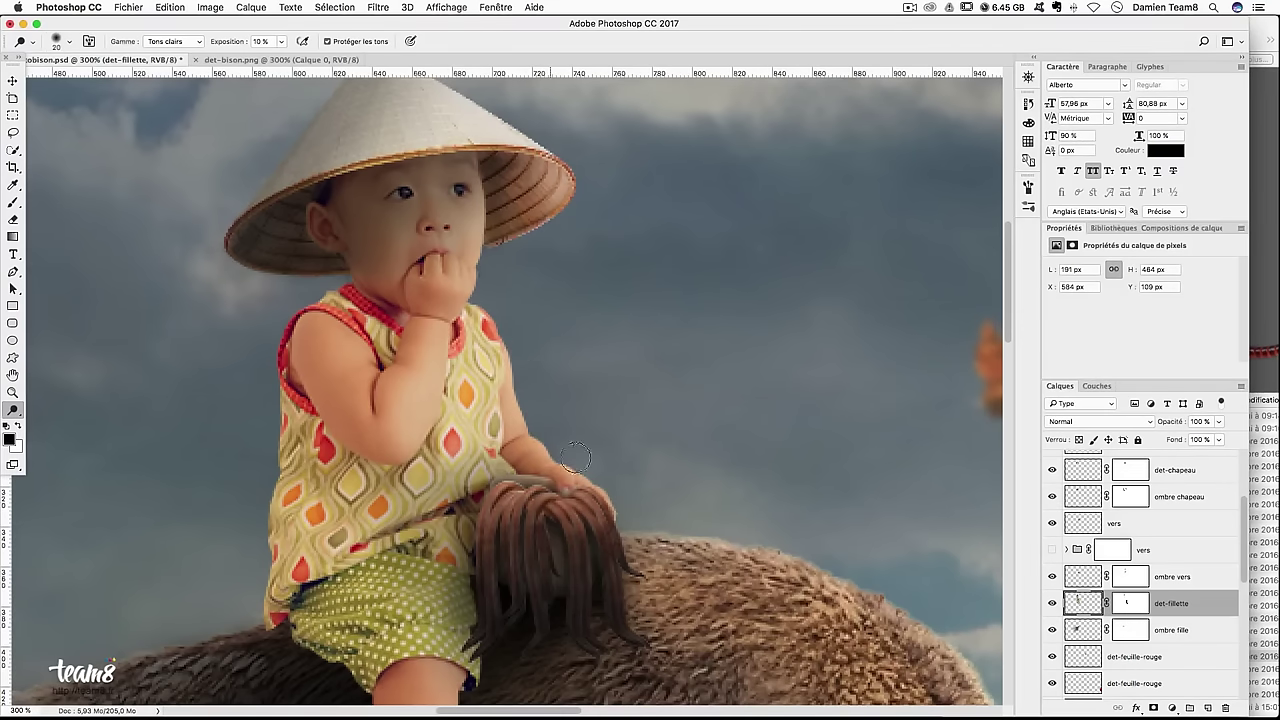
key(ctrl+alt+z)
key(ctrl+alt+z)
key(ctrl+alt+z)
scroll(571, 363, up, 3)
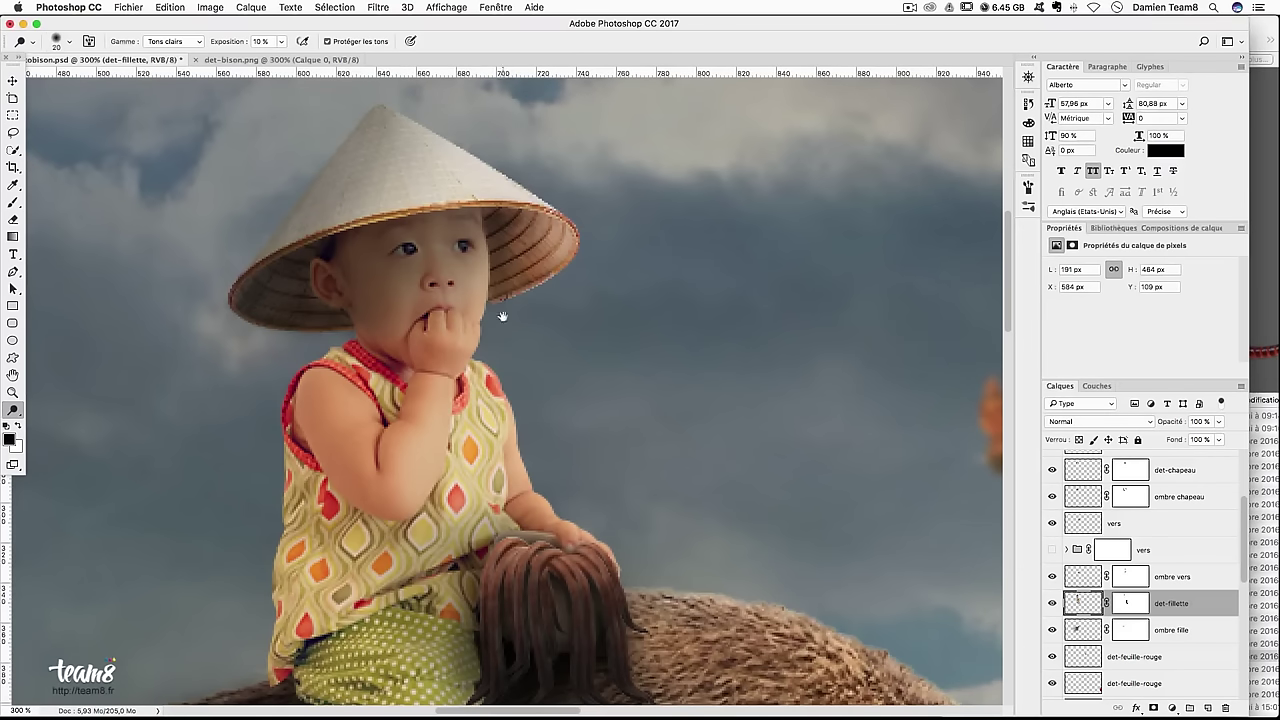
drag(503, 316, 500, 286)
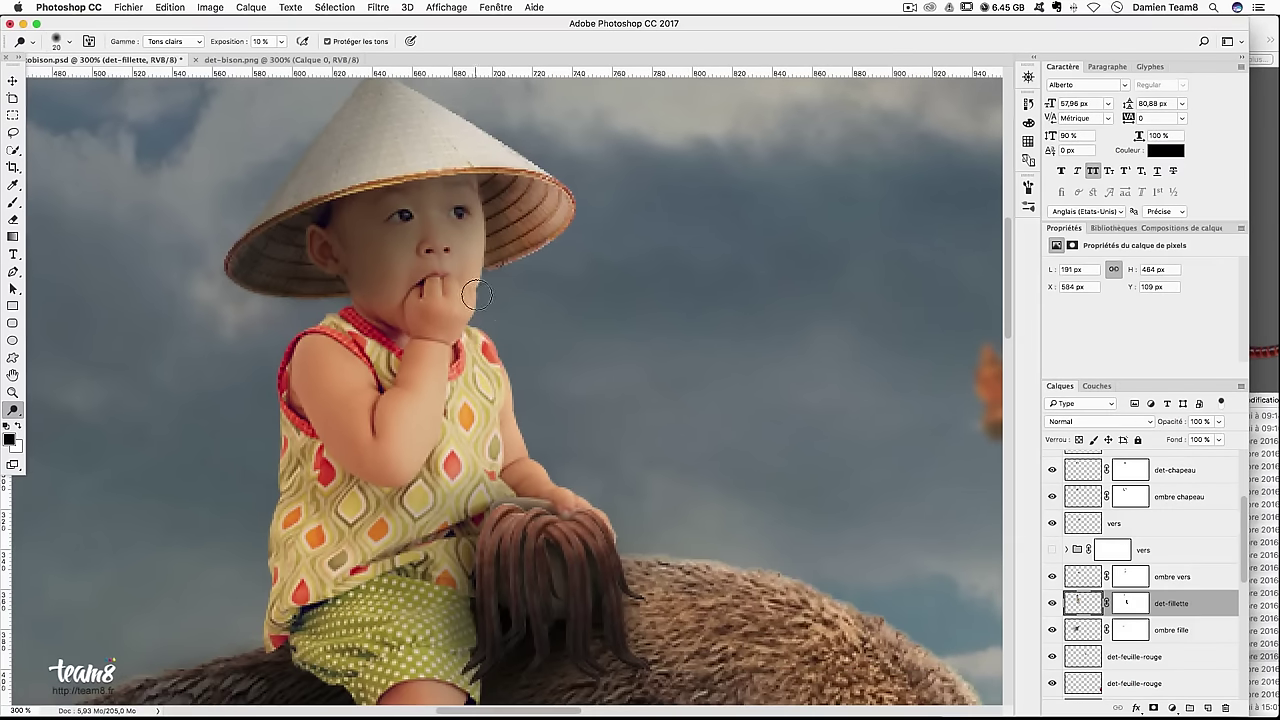
Dodge the forearm and elbow with a smaller brush, then set Range to Midtones
drag(465, 318, 459, 333)
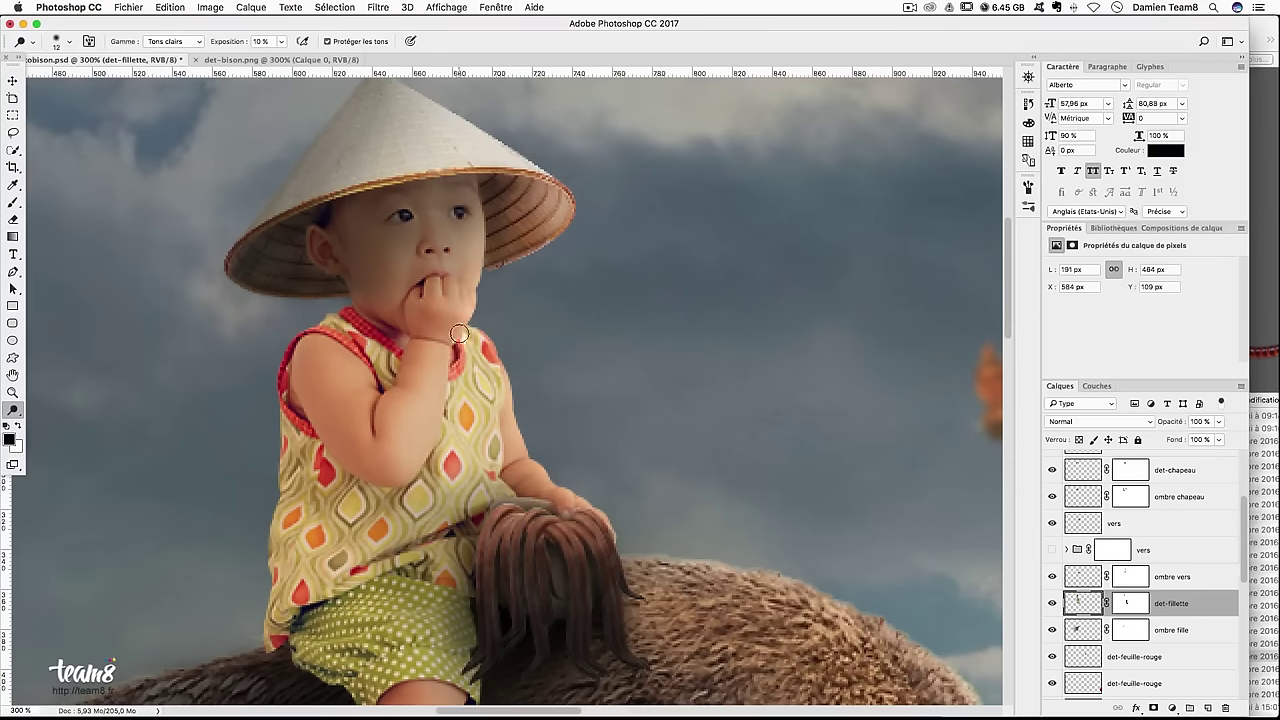
mouse_move(445, 391)
mouse_down()
mouse_move(442, 361)
mouse_move(424, 457)
mouse_up()
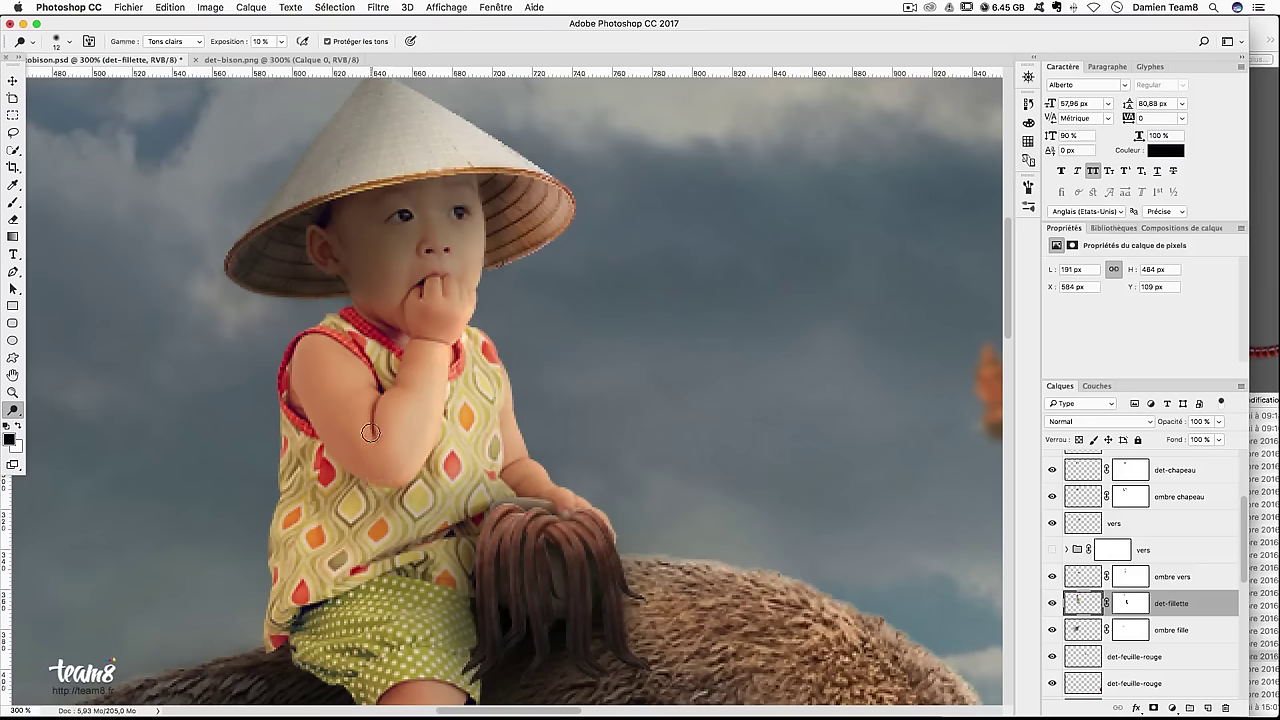
mouse_move(399, 401)
mouse_down()
mouse_move(416, 379)
mouse_move(416, 408)
mouse_move(427, 382)
mouse_move(394, 409)
mouse_move(408, 383)
mouse_up()
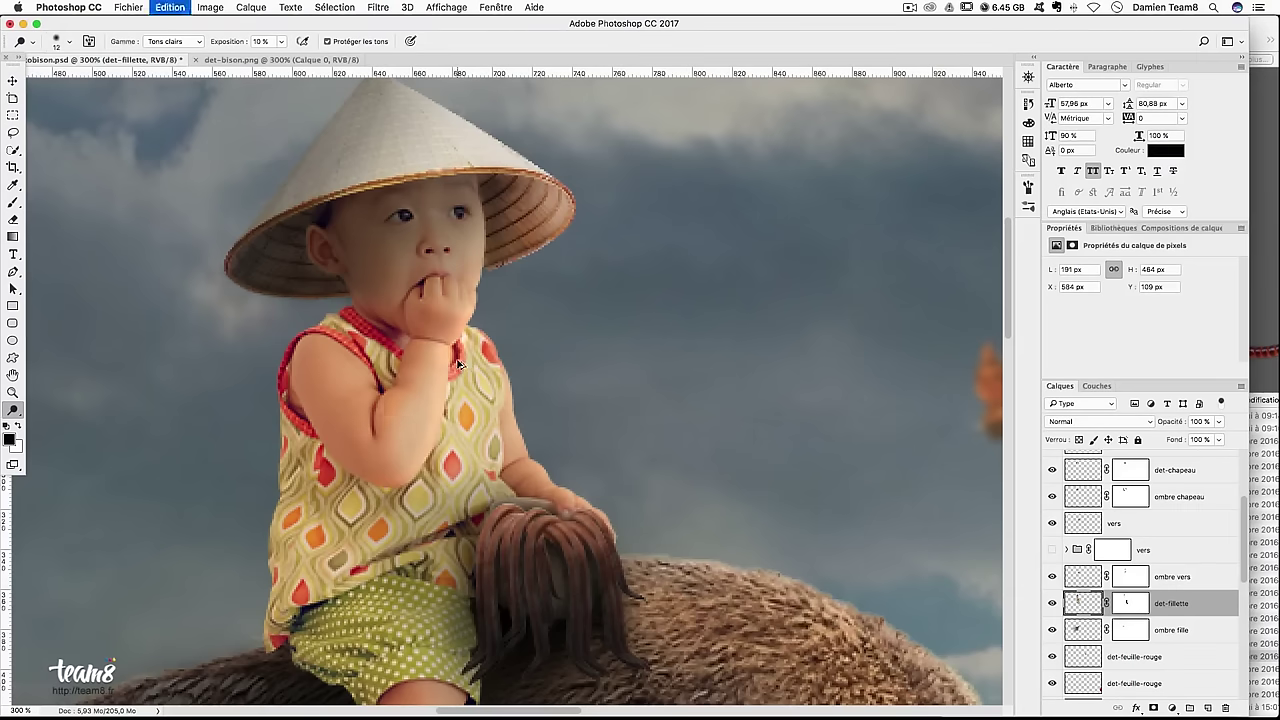
click(172, 41)
click(170, 31)
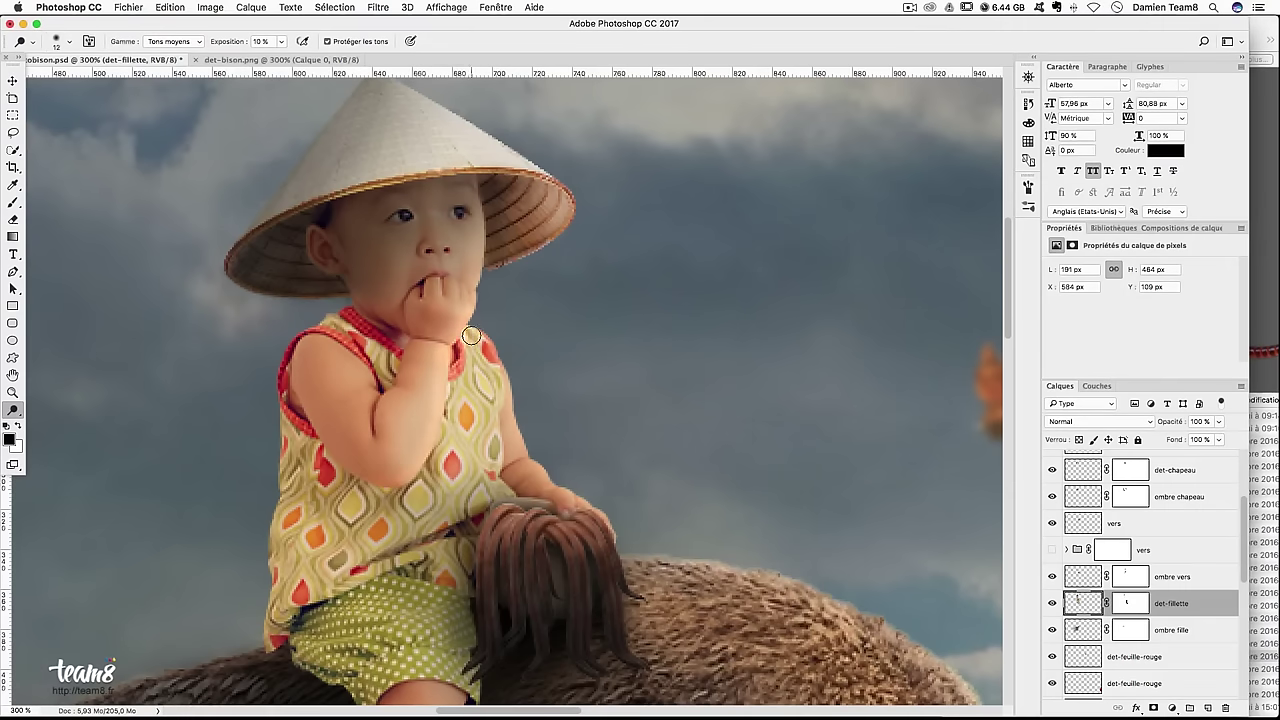
At 200% zoom, dodge the shin, ankle and foot with Range set to Highlights
scroll(458, 331, down, 2)
scroll(458, 331, down, 3)
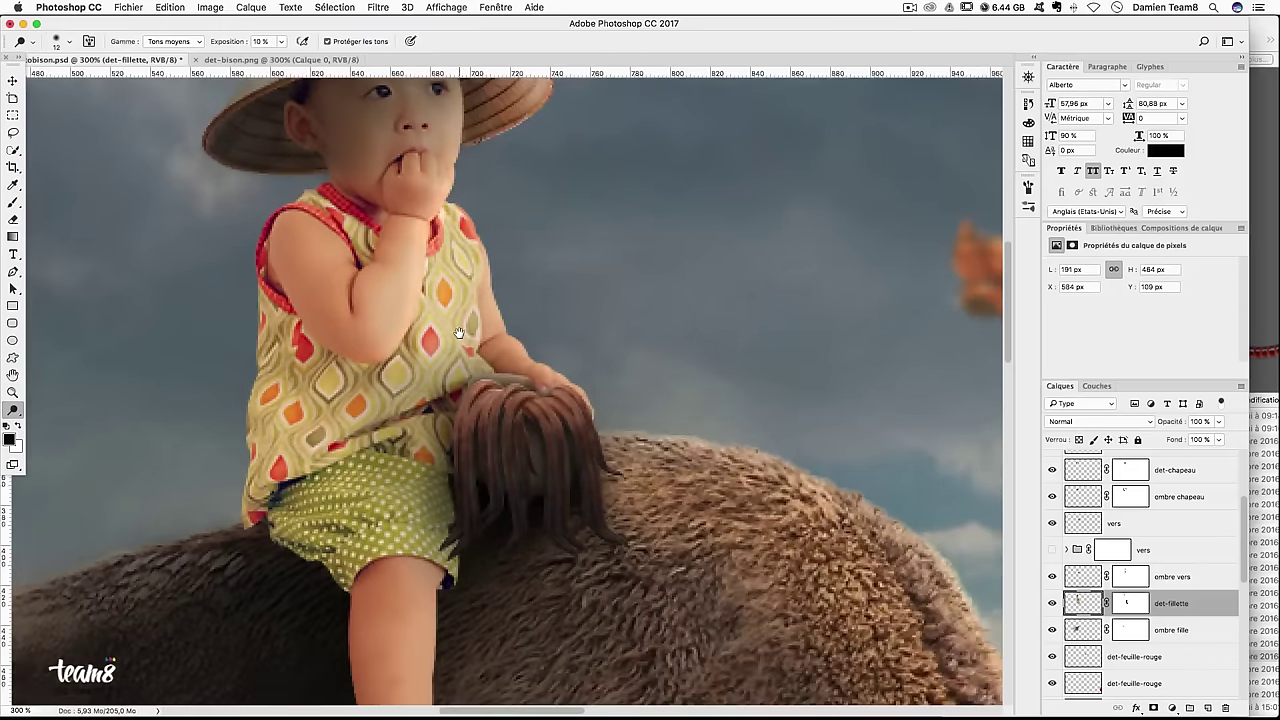
key(super+minus)
scroll(416, 548, down, 3)
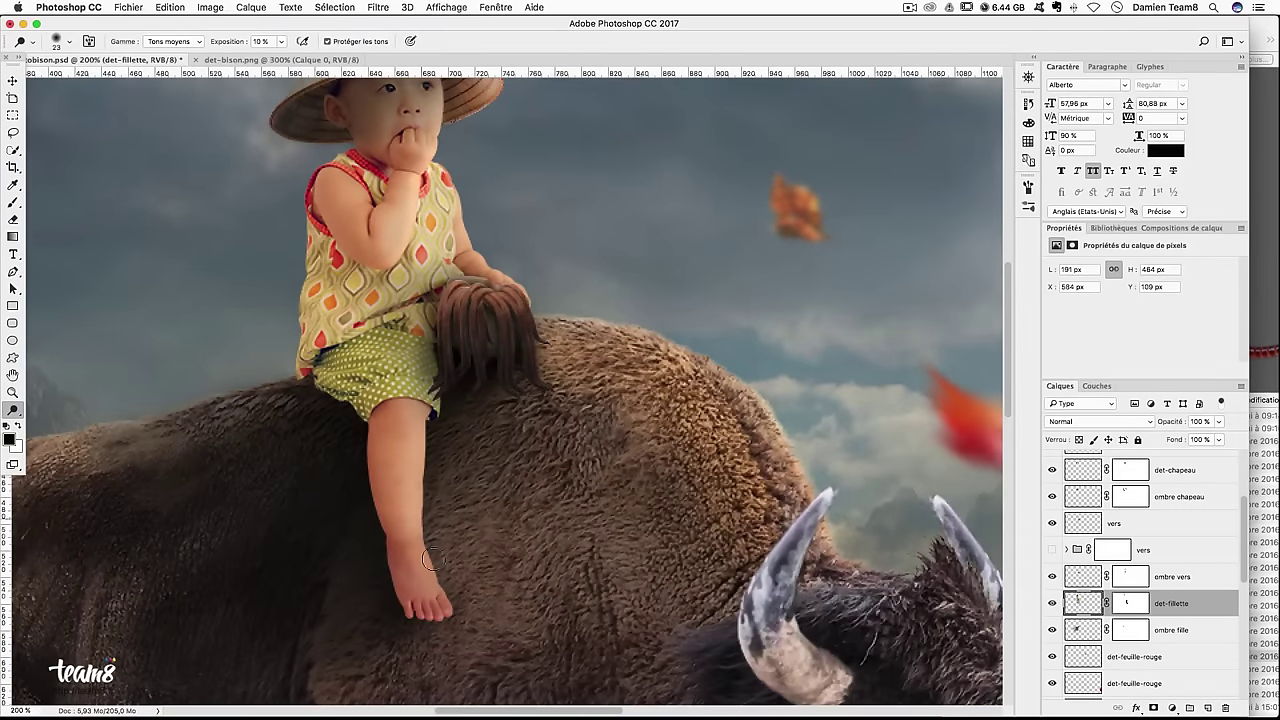
click(153, 38)
click(175, 50)
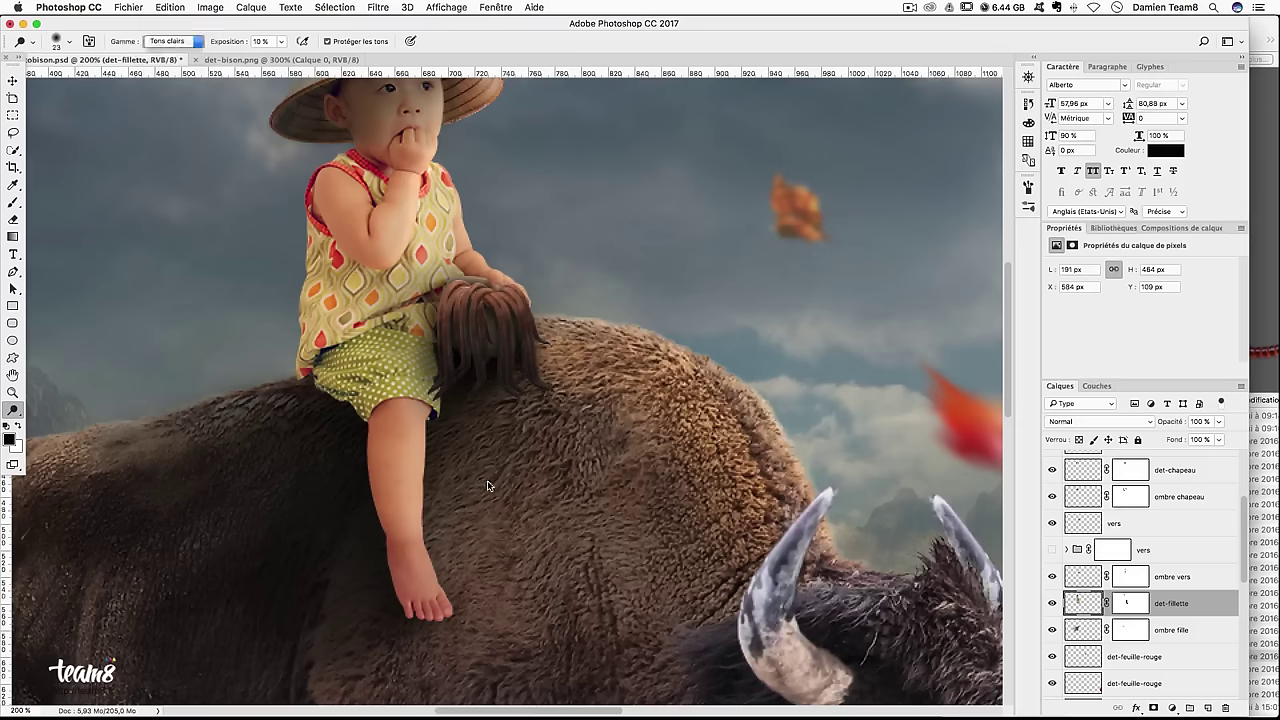
drag(430, 560, 447, 604)
mouse_move(446, 538)
mouse_down()
mouse_move(430, 603)
mouse_move(442, 618)
mouse_move(406, 453)
mouse_up()
drag(438, 521, 446, 604)
key(ctrl+z)
Set the Dodge tool's range back to Midtones
key(alt+shift+m)
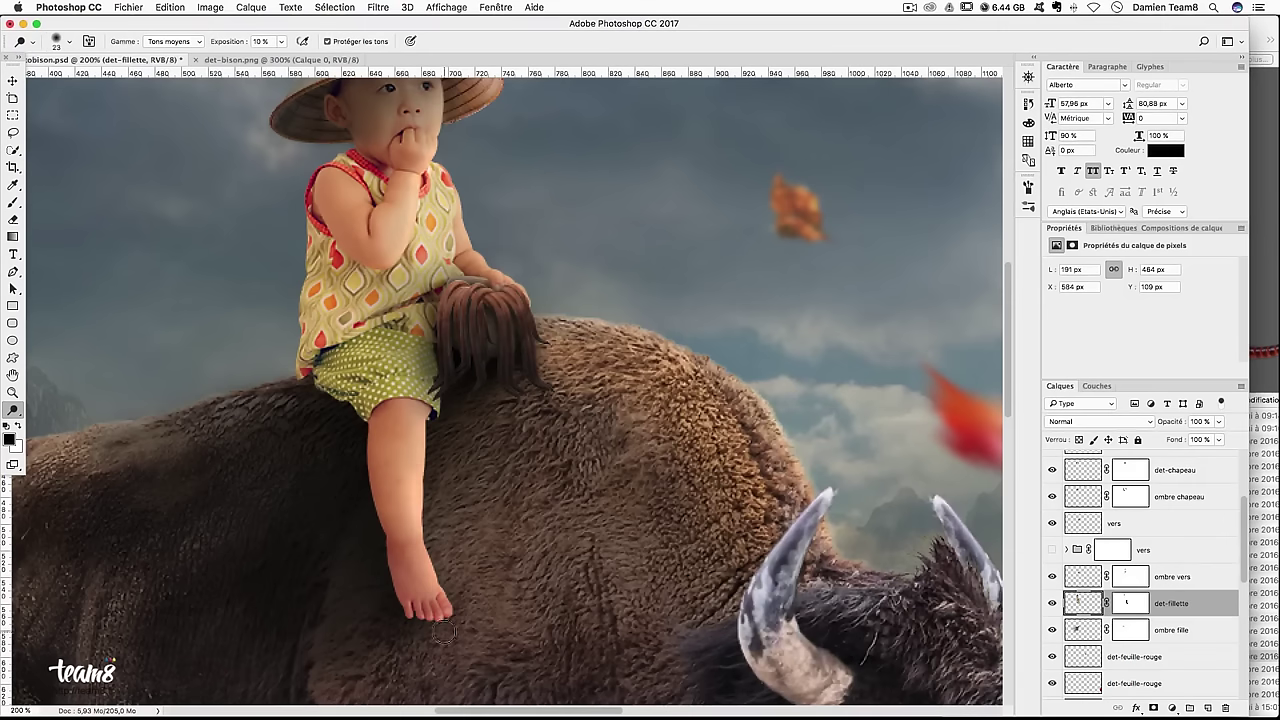
scroll(445, 450, up, 5)
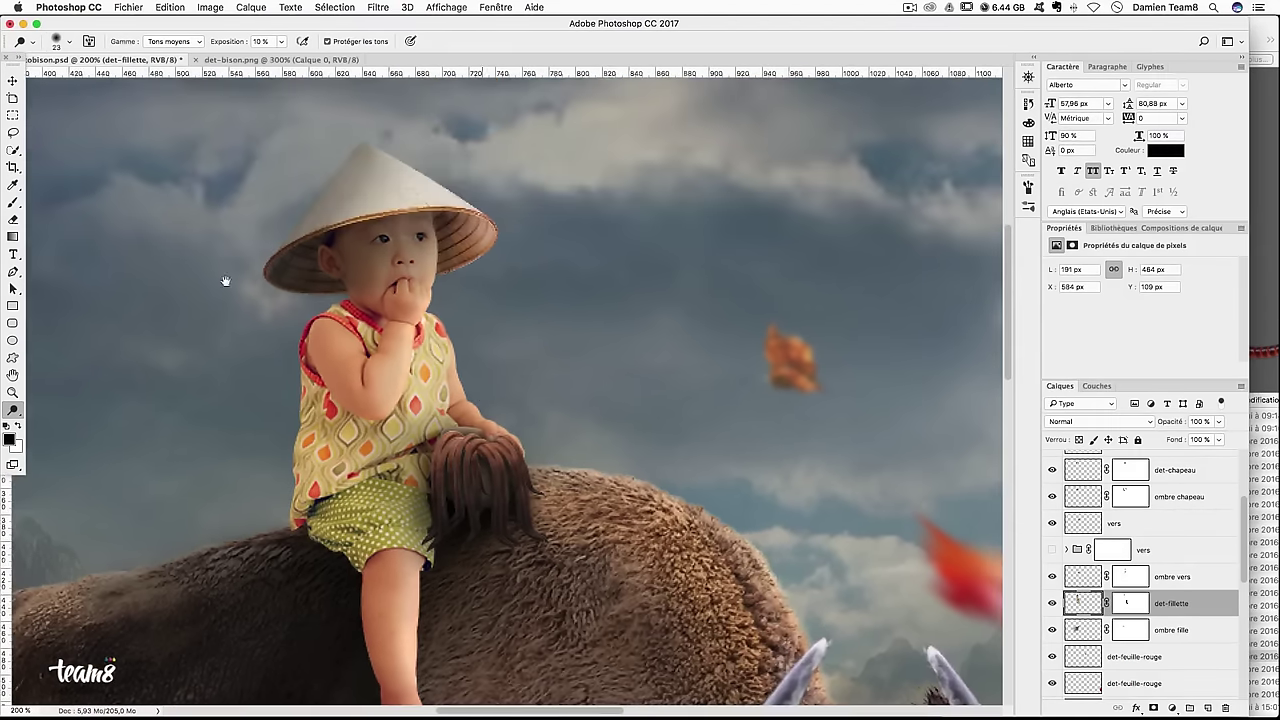
right_click(9, 411)
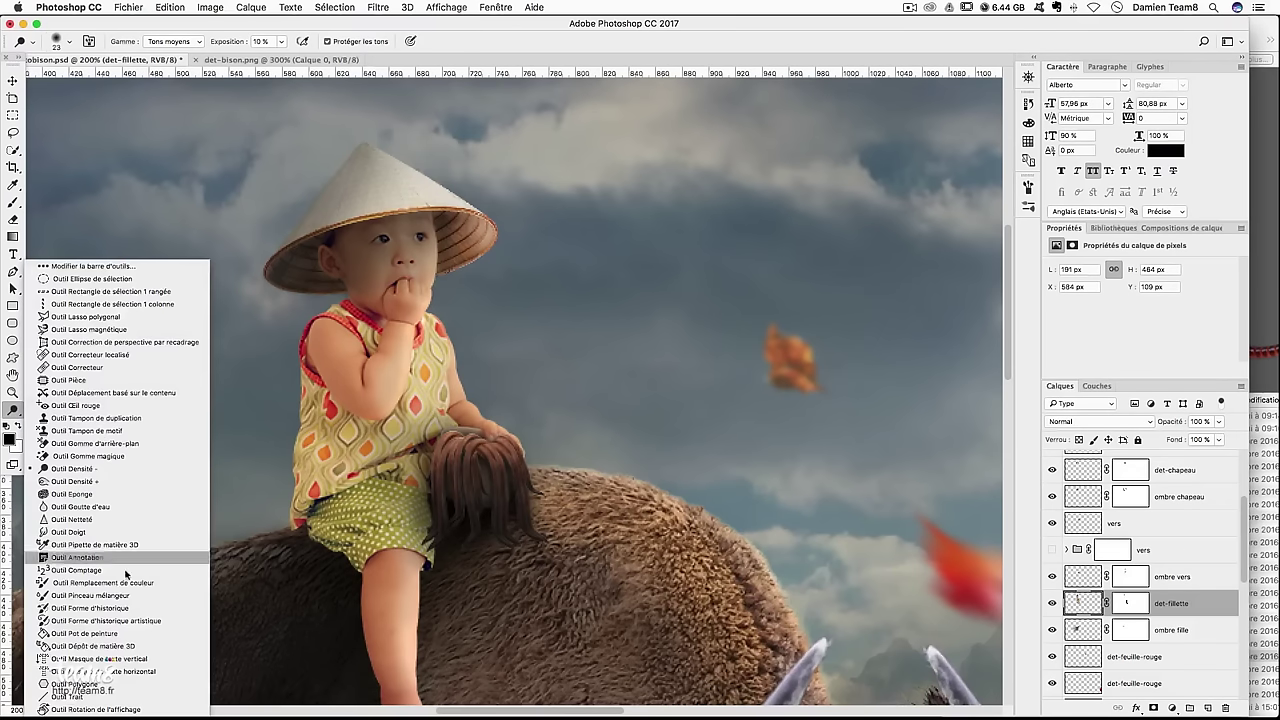
Burn around the mouth, fingers and upper arm with a 20 px brush on Shadows
click(97, 481)
key(ctrl+plus)
drag(338, 246, 358, 235)
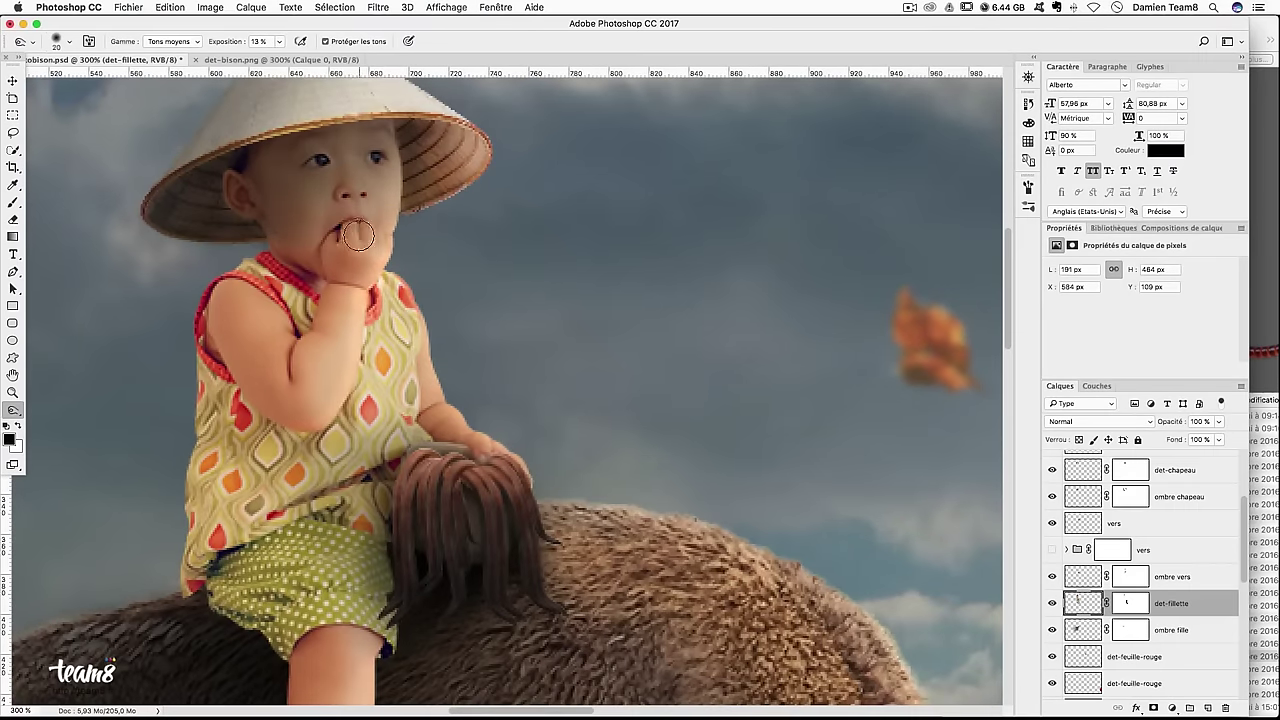
click(172, 41)
click(170, 27)
mouse_move(362, 209)
mouse_down()
mouse_move(326, 247)
mouse_move(390, 300)
mouse_up()
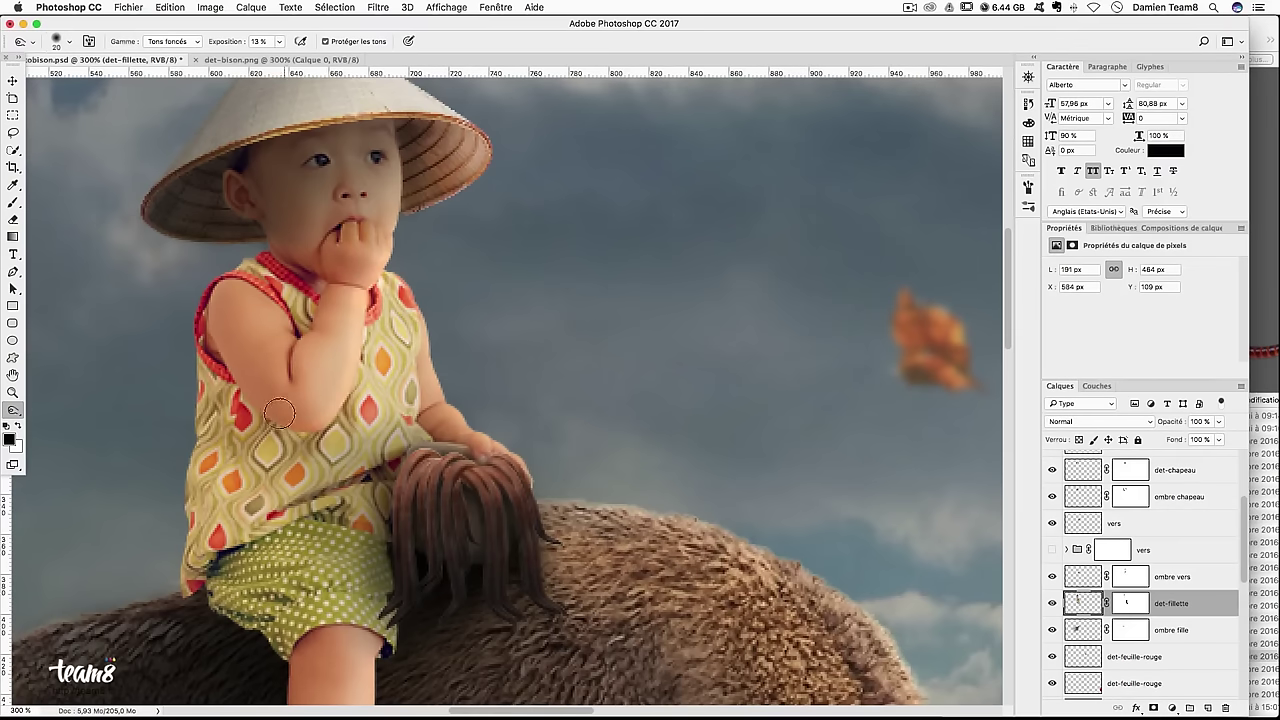
scroll(385, 300, left, 1)
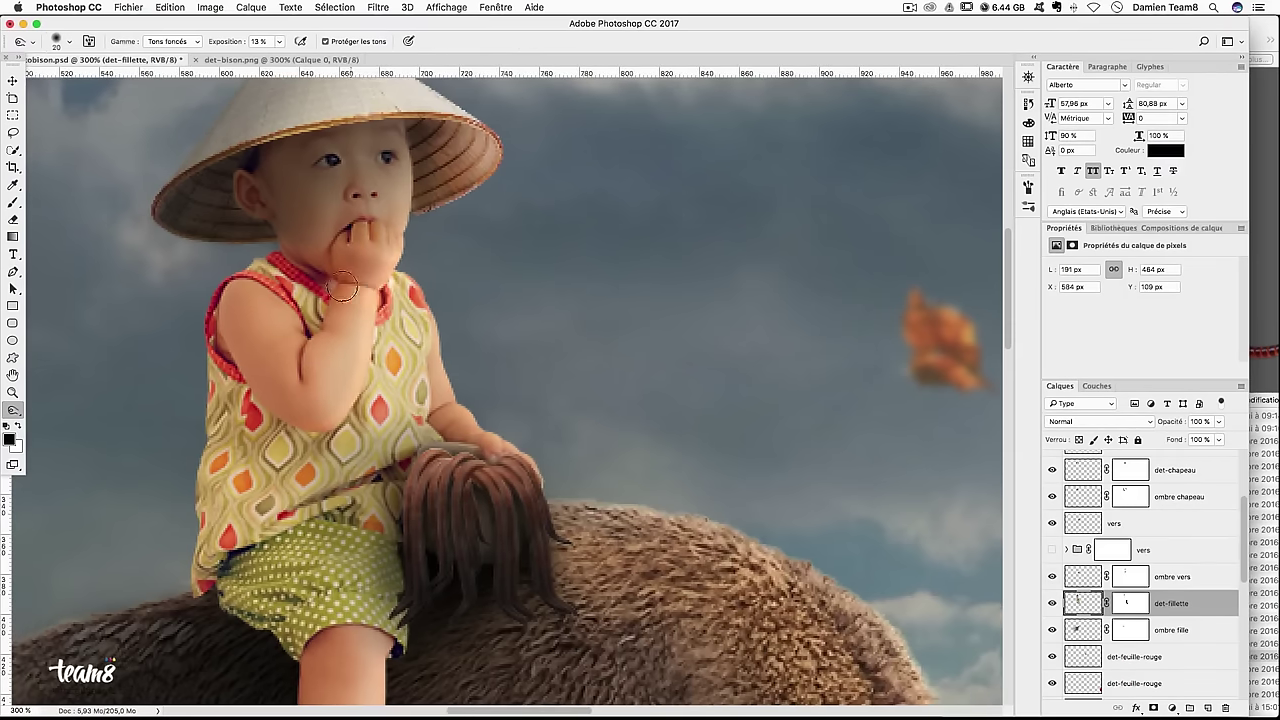
mouse_move(318, 390)
mouse_down()
mouse_move(303, 363)
mouse_move(236, 340)
mouse_up()
With Burn range on Midtones, darken the inner arm, shirt edge and forearm contours
click(190, 40)
click(170, 55)
drag(301, 389, 238, 378)
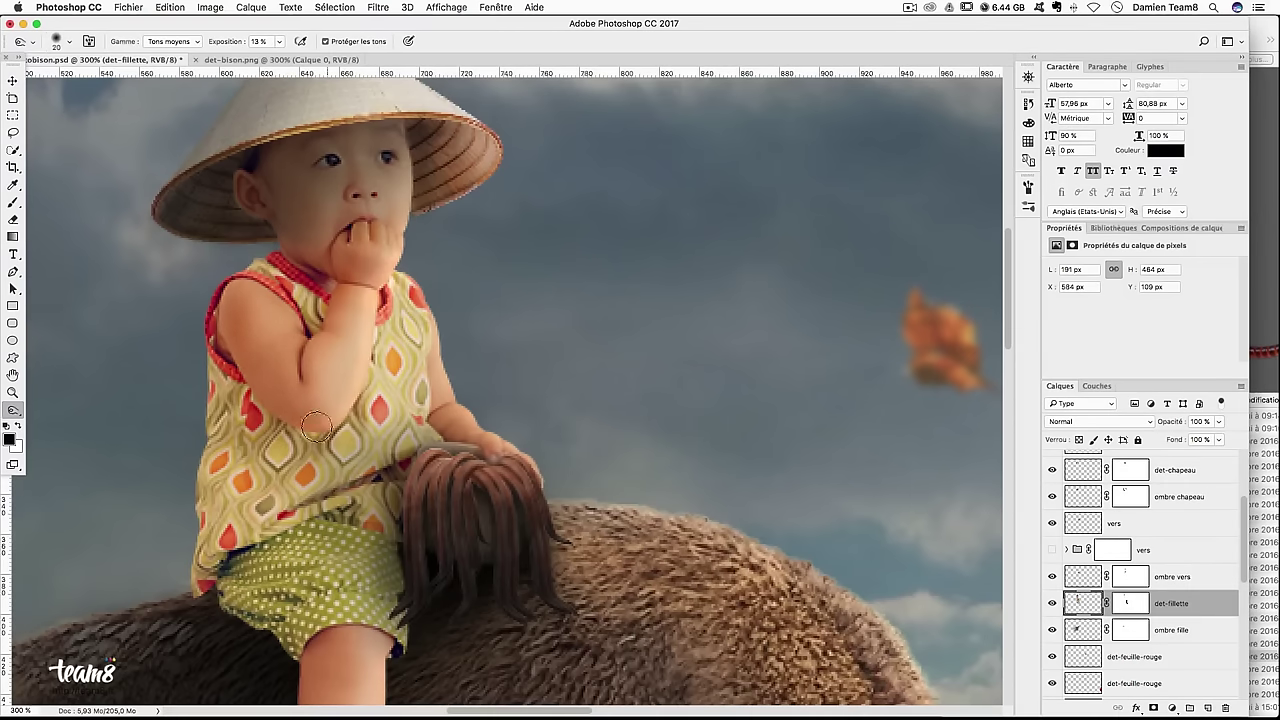
key(bracketright)
key(bracketright)
drag(243, 397, 270, 527)
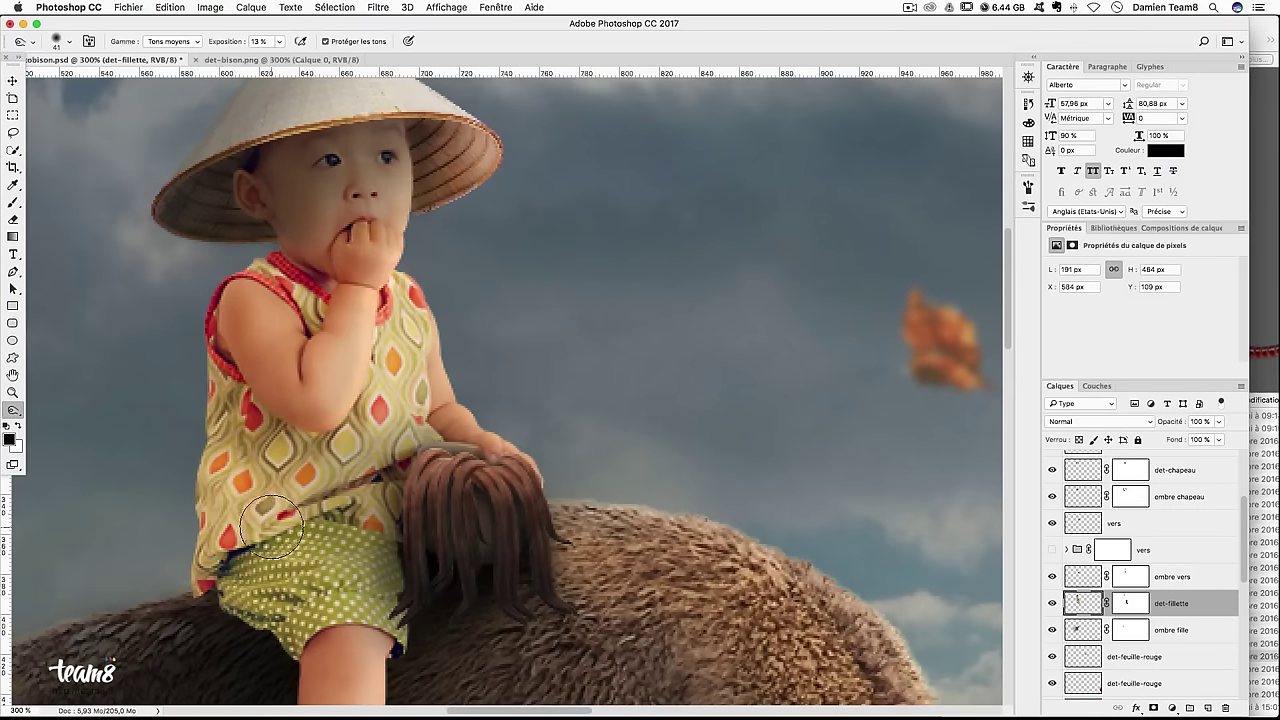
drag(445, 412, 427, 429)
drag(478, 464, 430, 395)
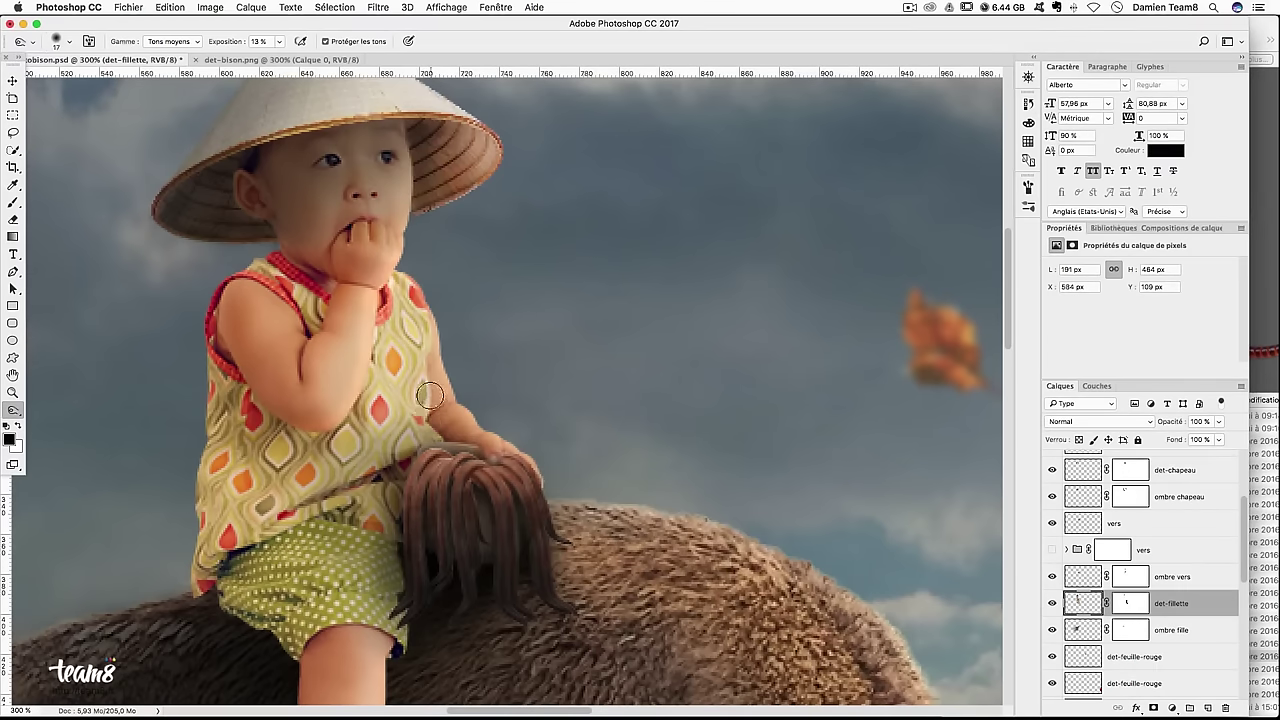
drag(407, 418, 427, 418)
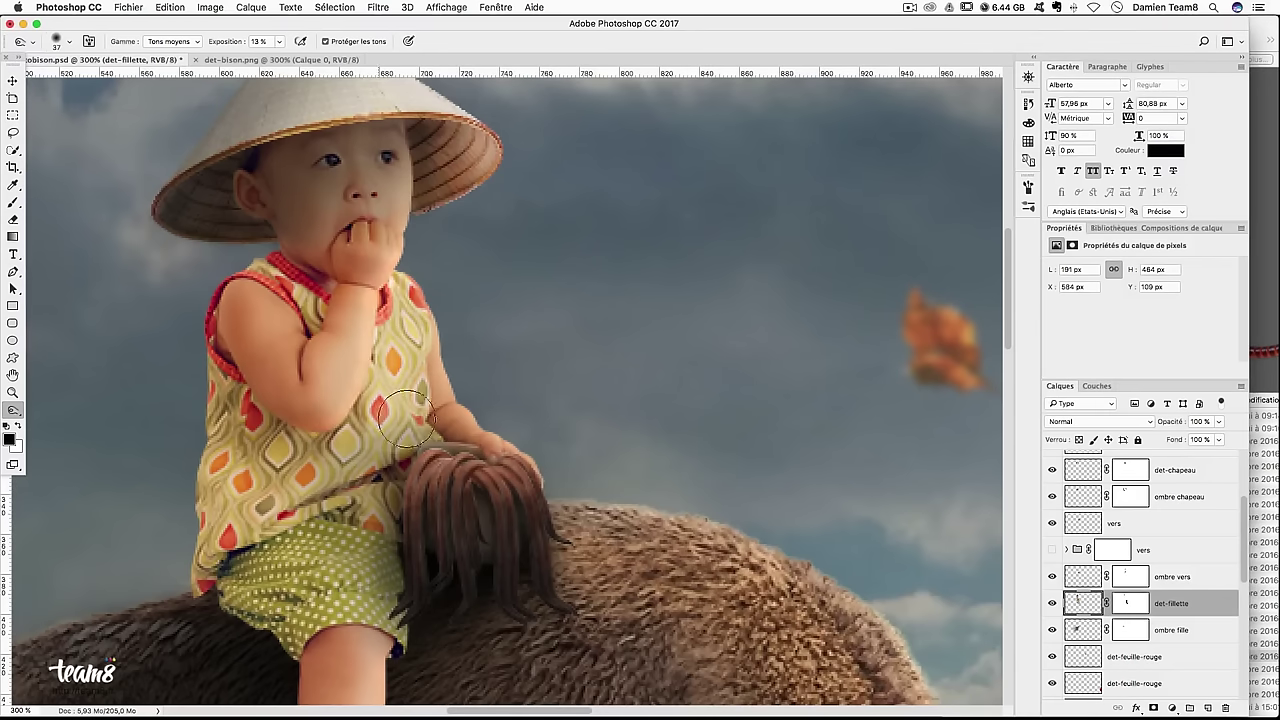
drag(334, 307, 306, 308)
drag(398, 146, 412, 146)
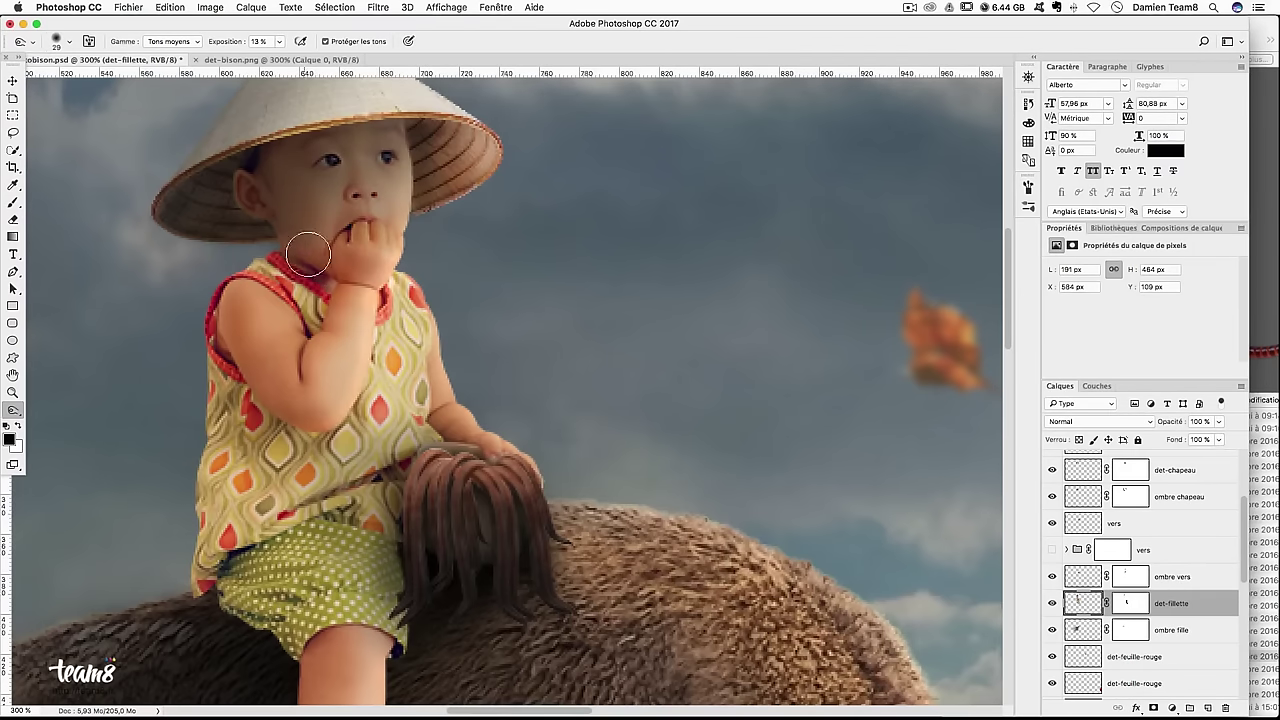
drag(349, 234, 343, 202)
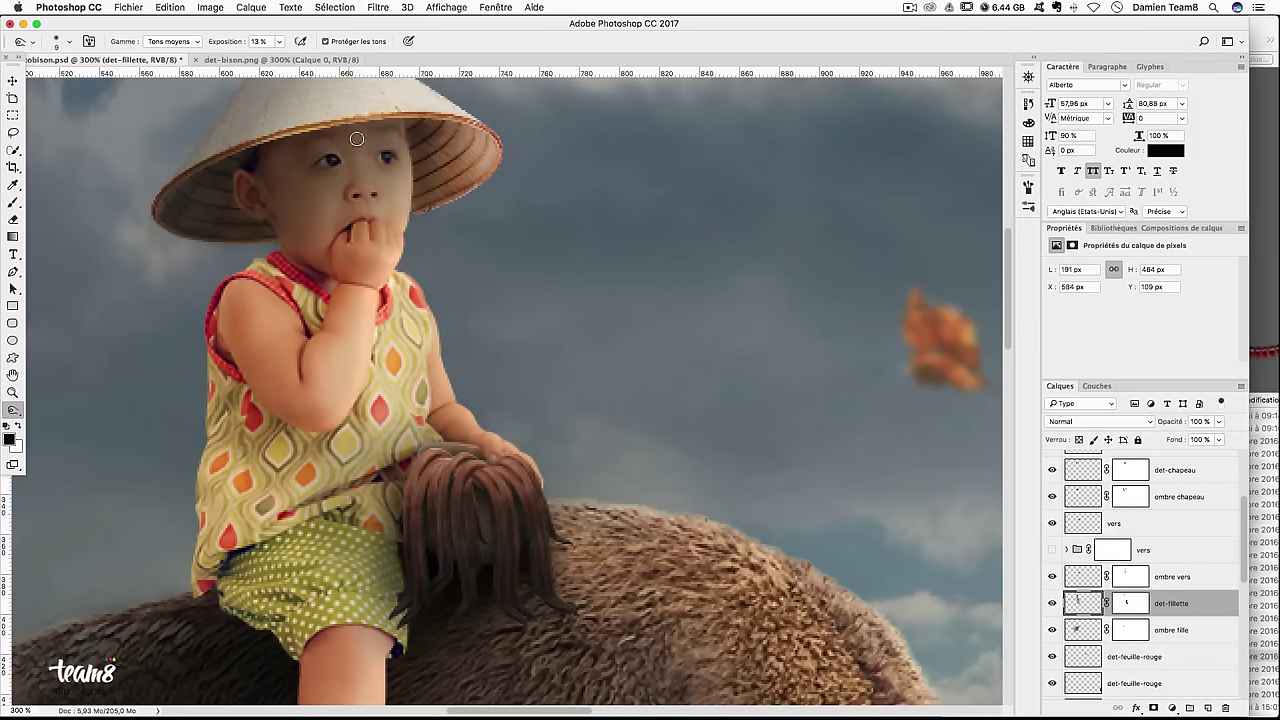
Zoom out to view the whole composition, then return to 300% on the girl
drag(337, 289, 347, 273)
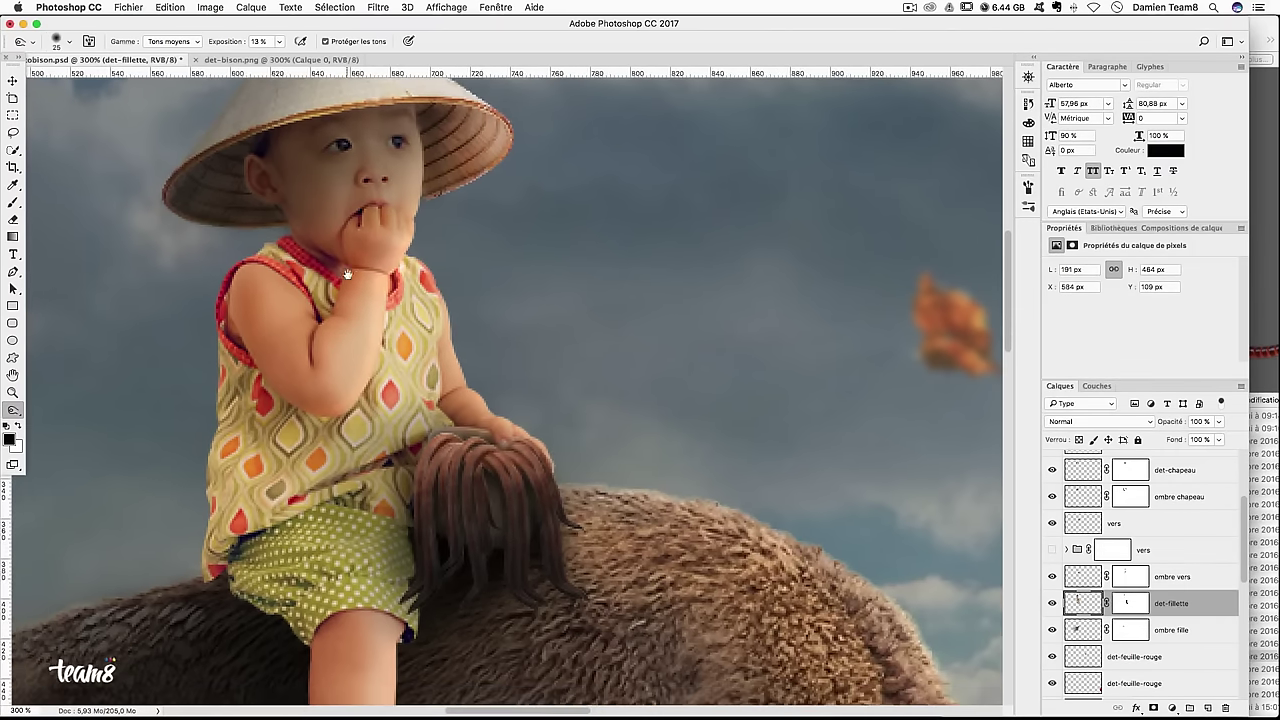
key(ctrl+0)
key(ctrl+1)
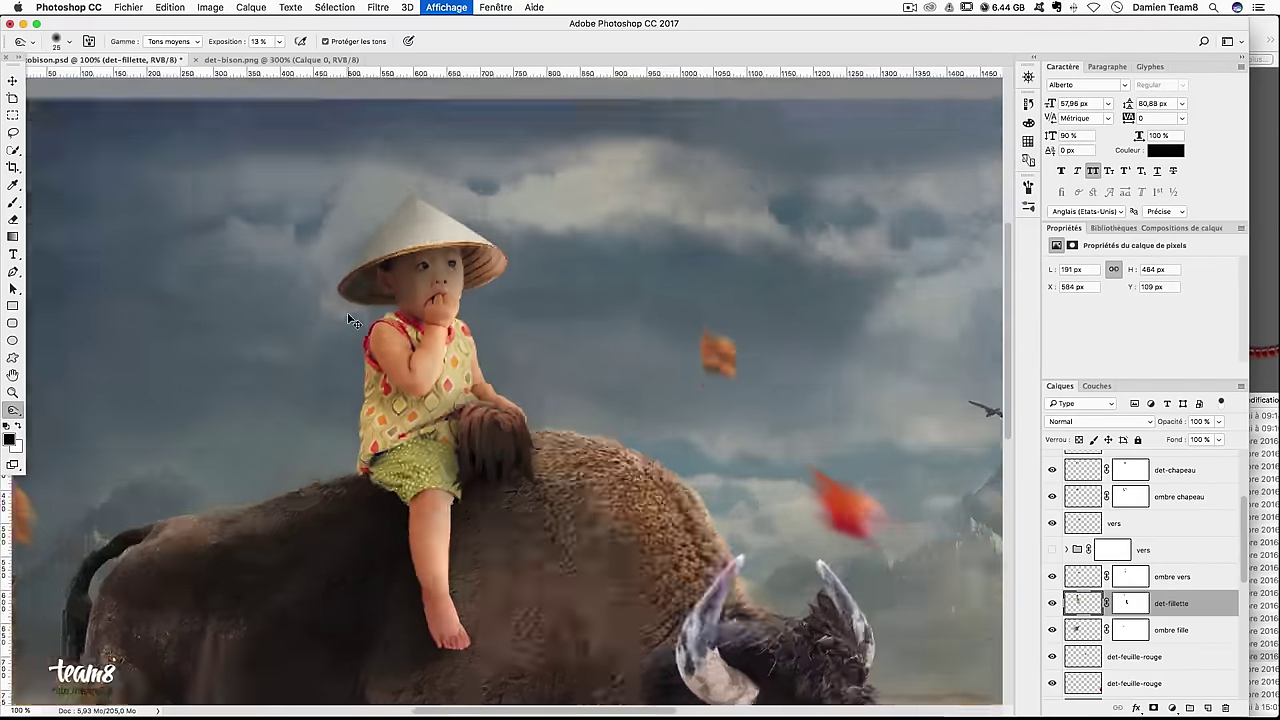
key(ctrl+plus)
key(ctrl+plus)
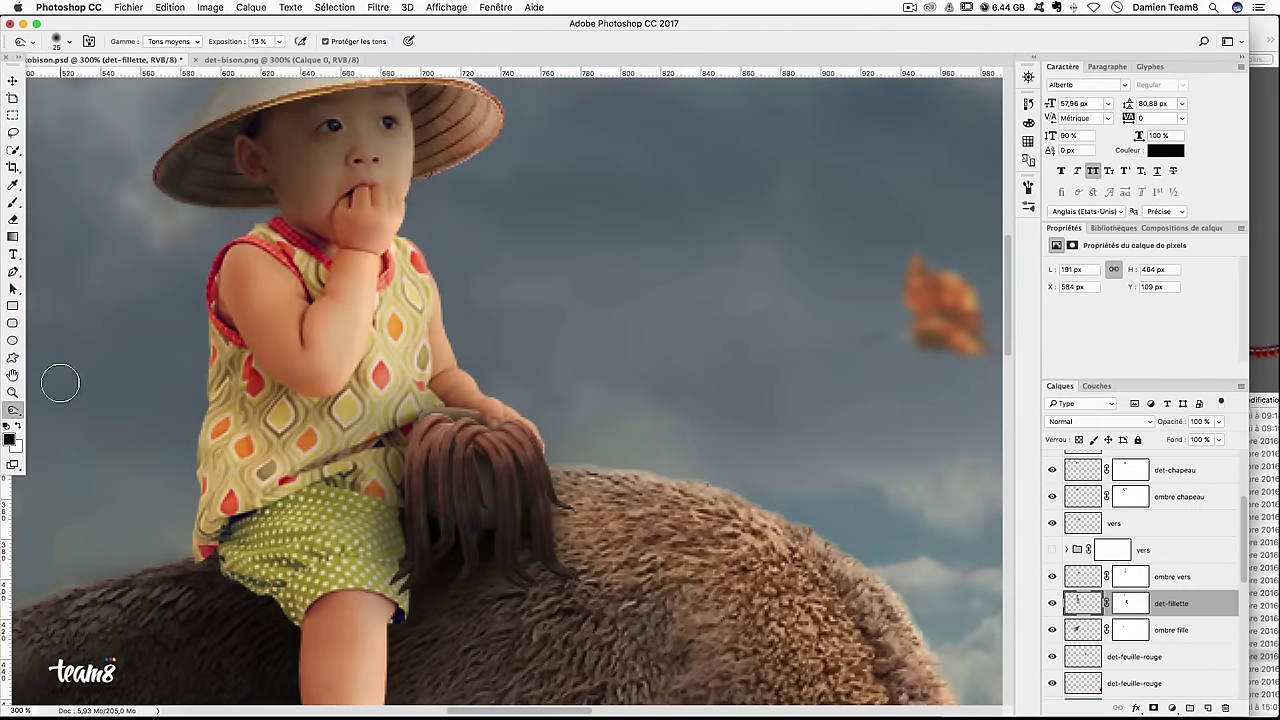
click(13, 409)
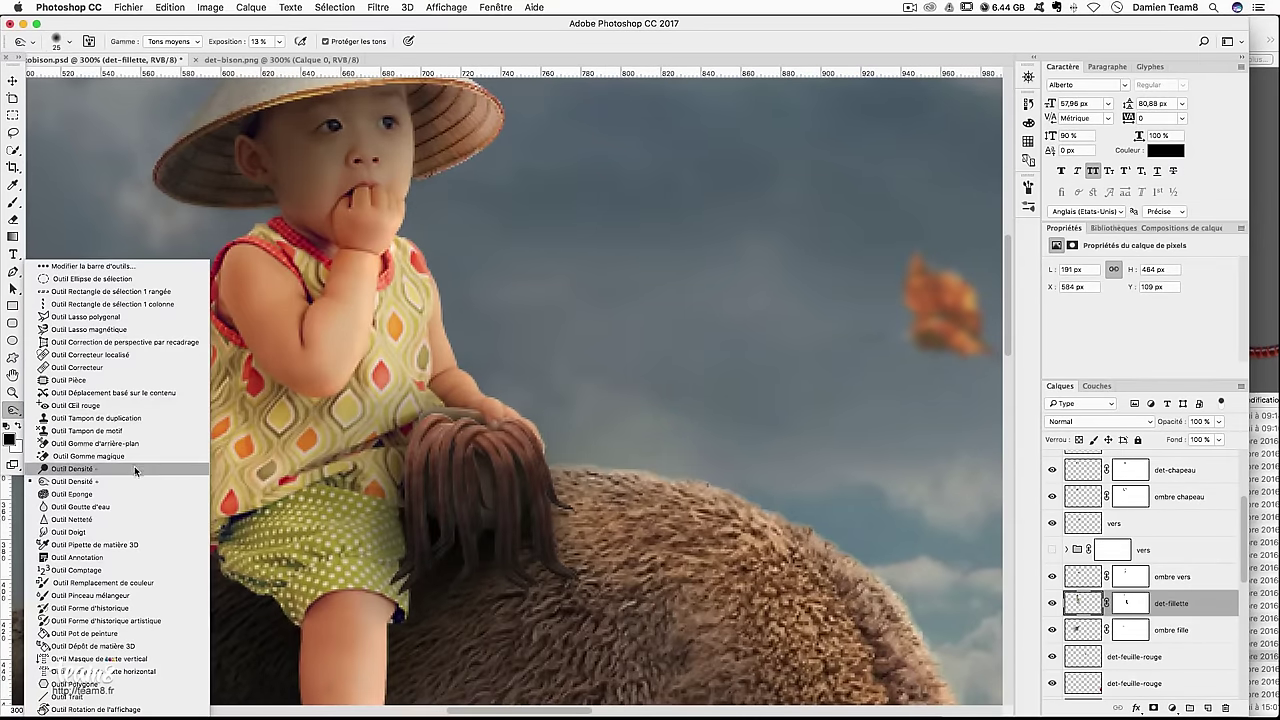
Smudge the red armhole trim and shirt edge into the arm at 18% strength
click(124, 532)
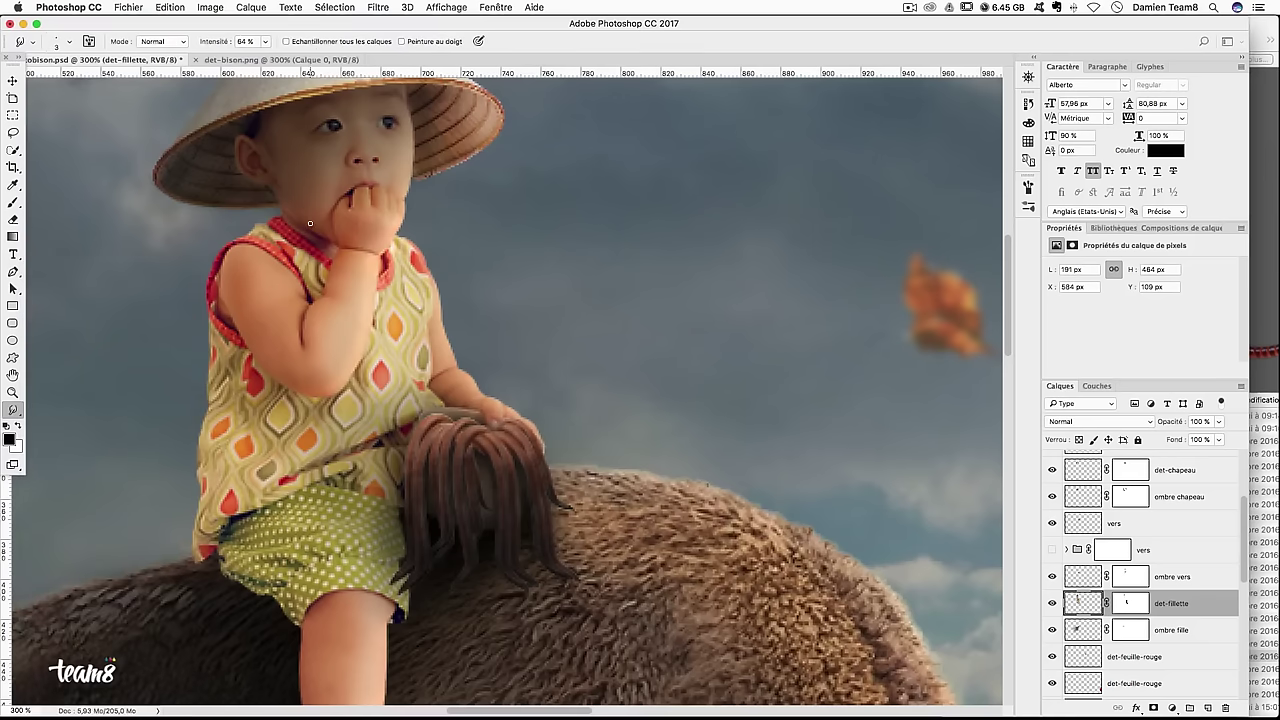
key(bracketright)
key(bracketright)
key(bracketright)
mouse_move(242, 285)
mouse_down()
mouse_move(315, 397)
mouse_move(360, 403)
mouse_up()
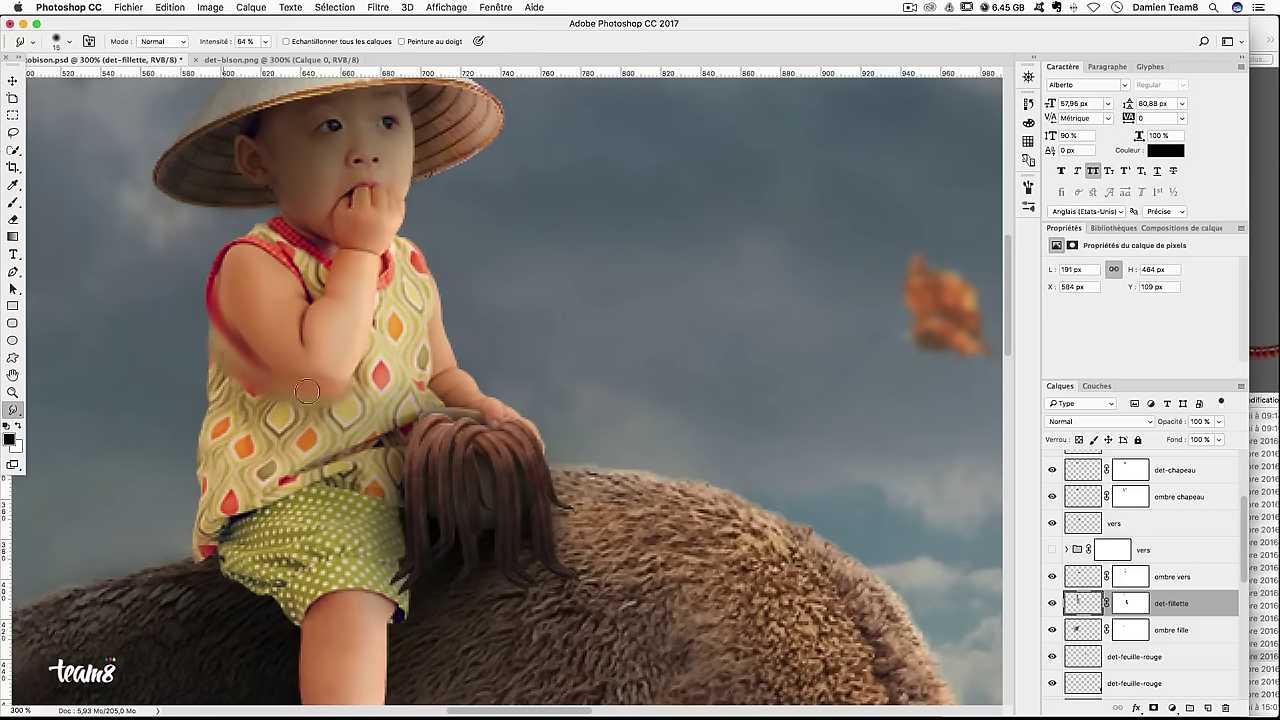
scroll(413, 340, up, 5)
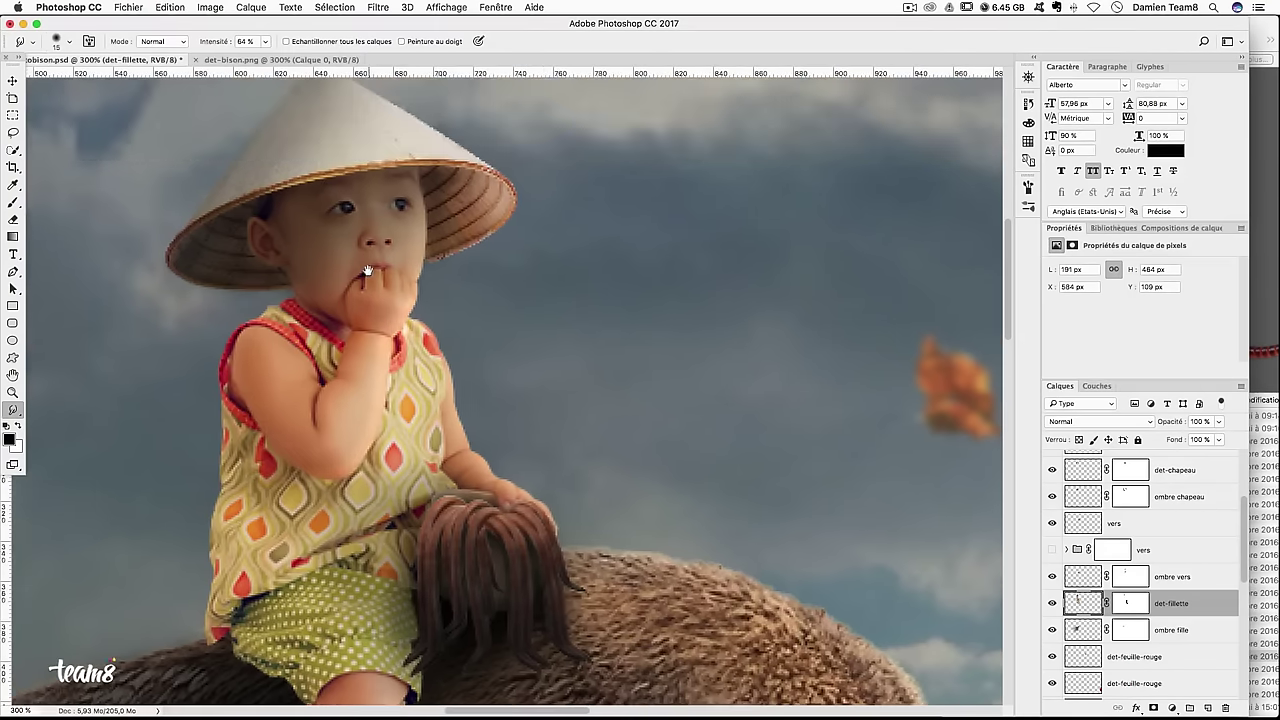
drag(237, 62, 238, 62)
click(274, 398)
drag(304, 462, 298, 472)
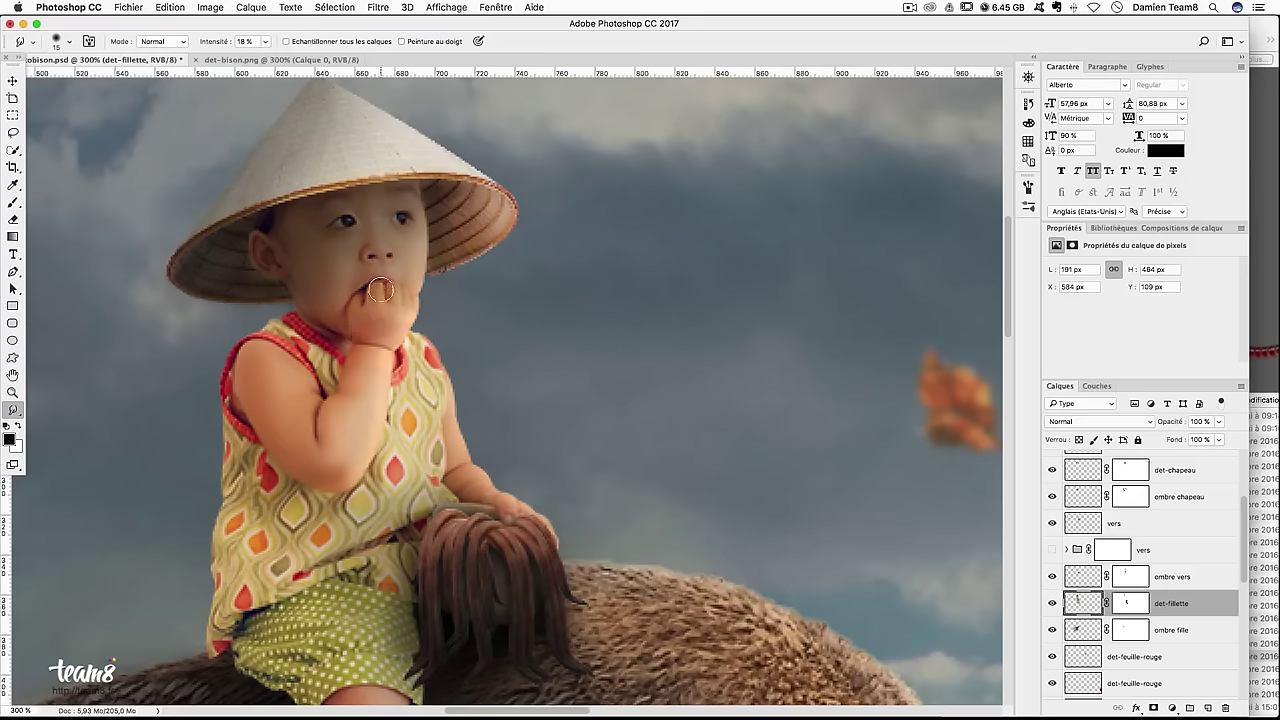
key(ctrl+z)
Pan down to the girl's leg and foot and shrink the smudge brush to 20 px
drag(445, 456, 437, 418)
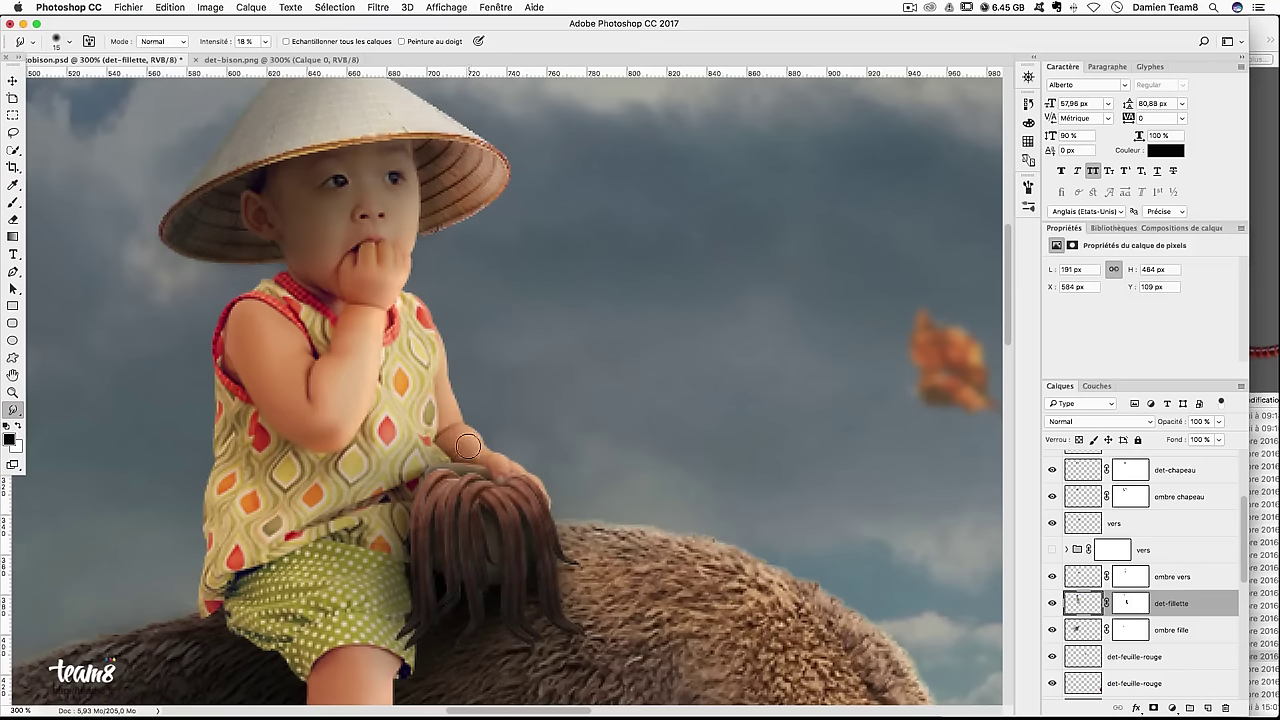
mouse_move(354, 666)
mouse_down()
mouse_move(329, 386)
mouse_move(336, 403)
mouse_up()
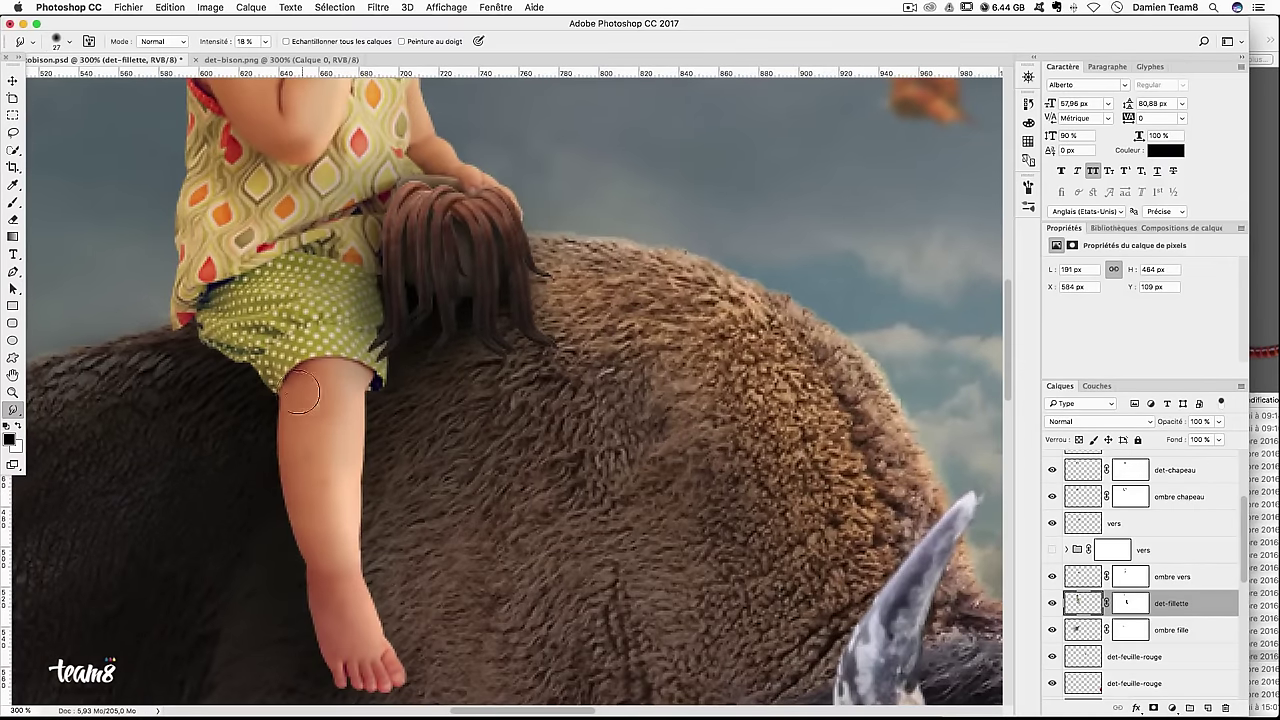
drag(333, 514, 323, 294)
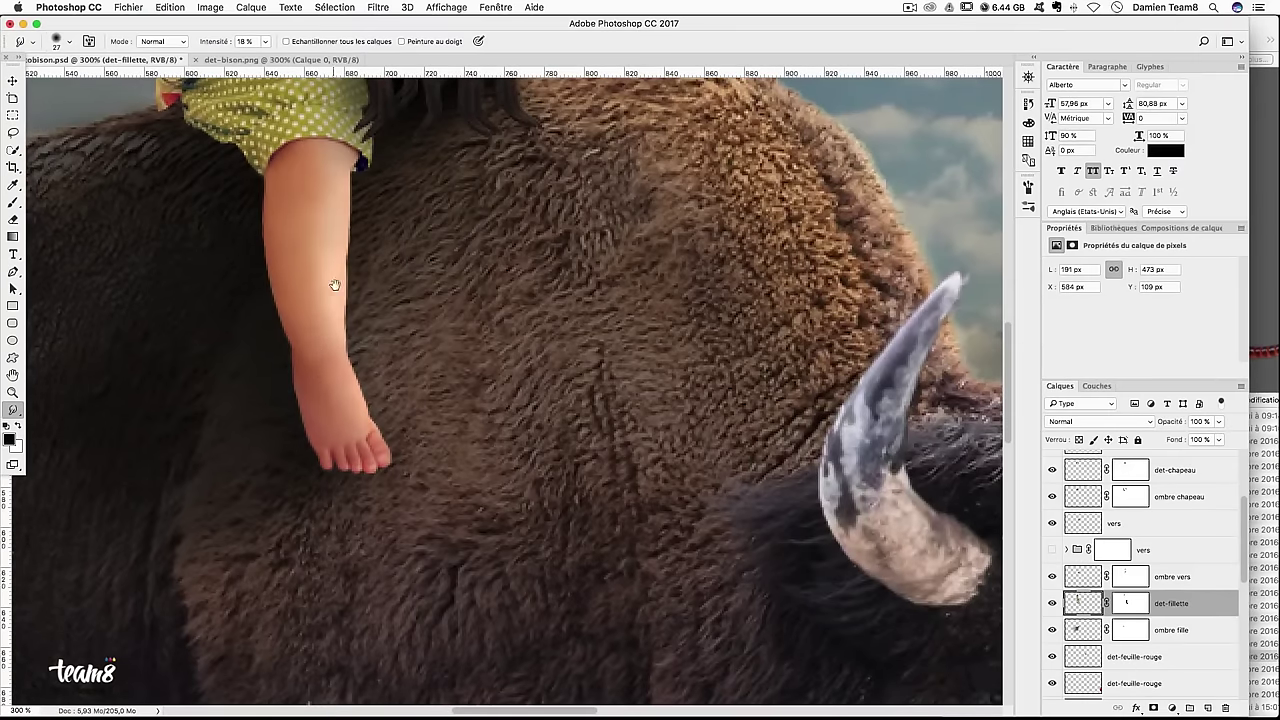
scroll(337, 286, up, 3)
drag(323, 294, 316, 294)
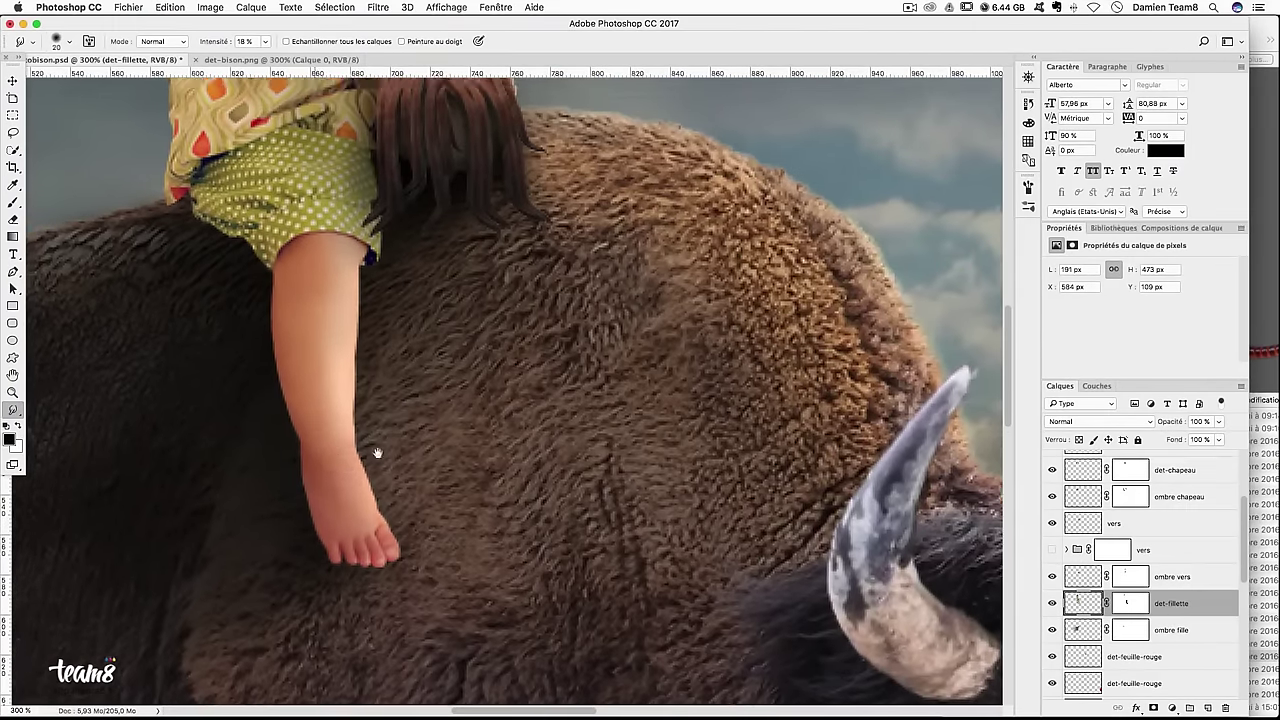
scroll(374, 451, up, 5)
scroll(374, 451, left, 3)
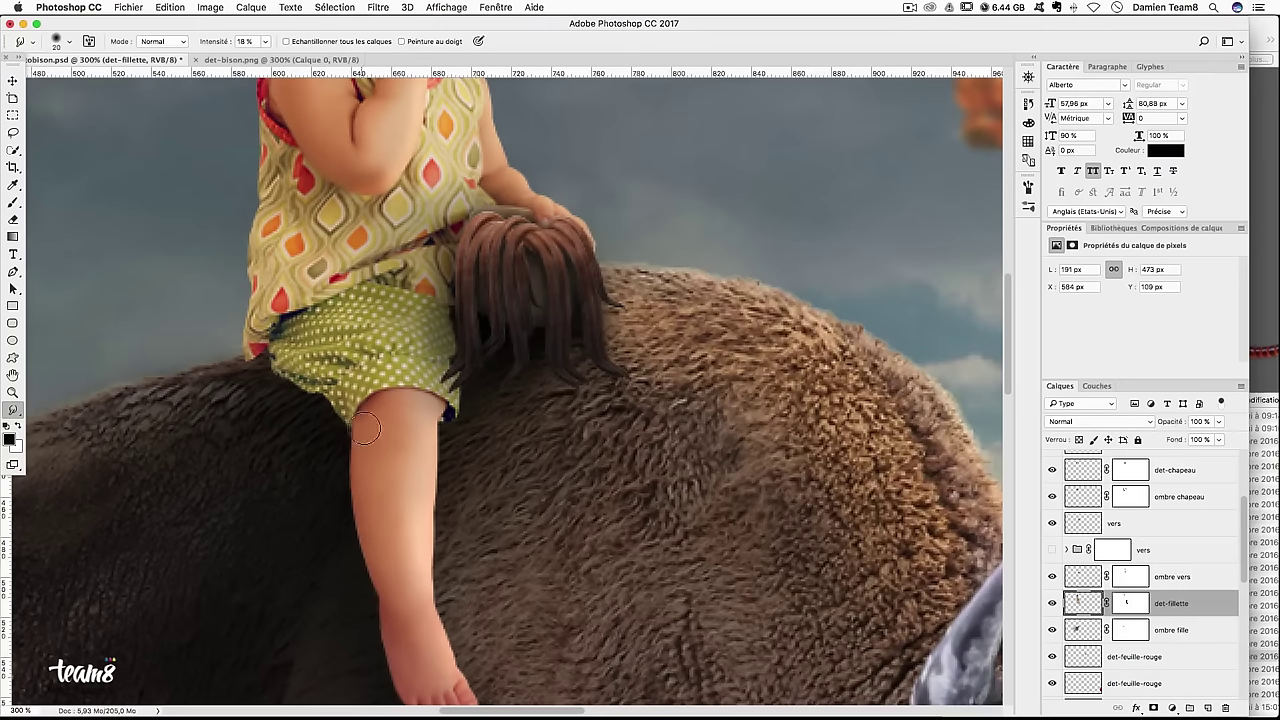
scroll(438, 253, up, 4)
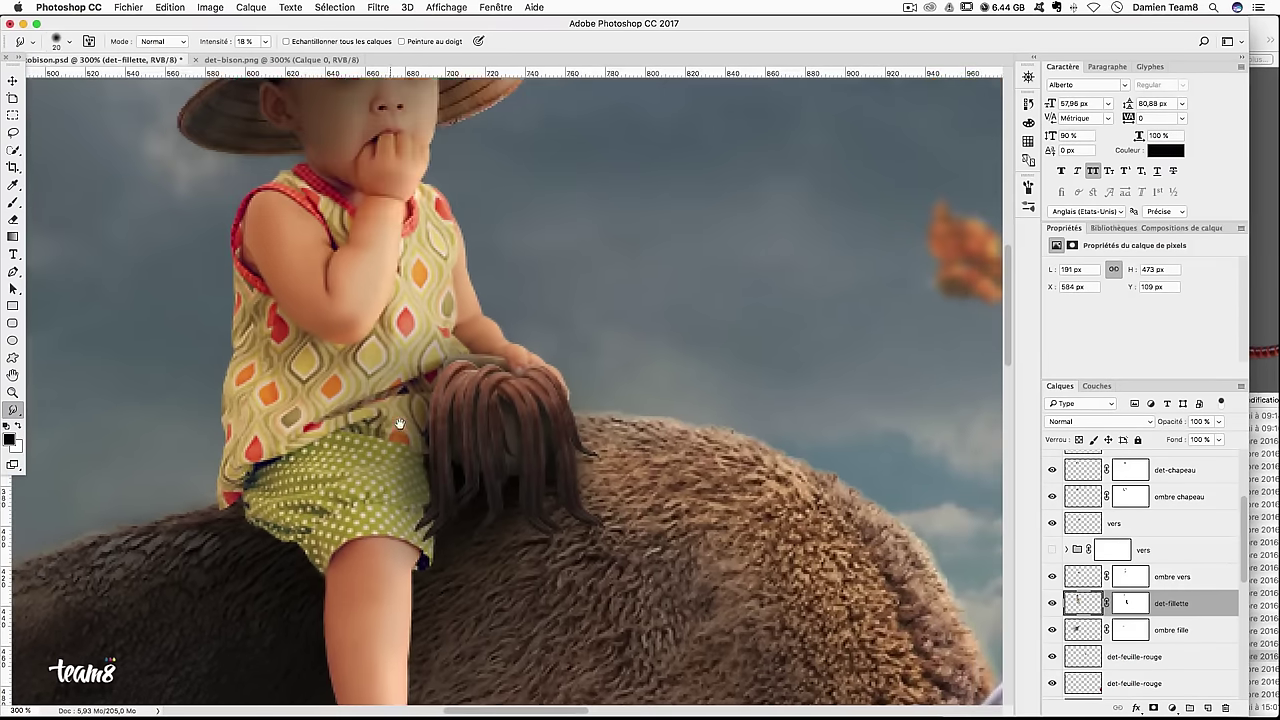
scroll(400, 270, up, 2)
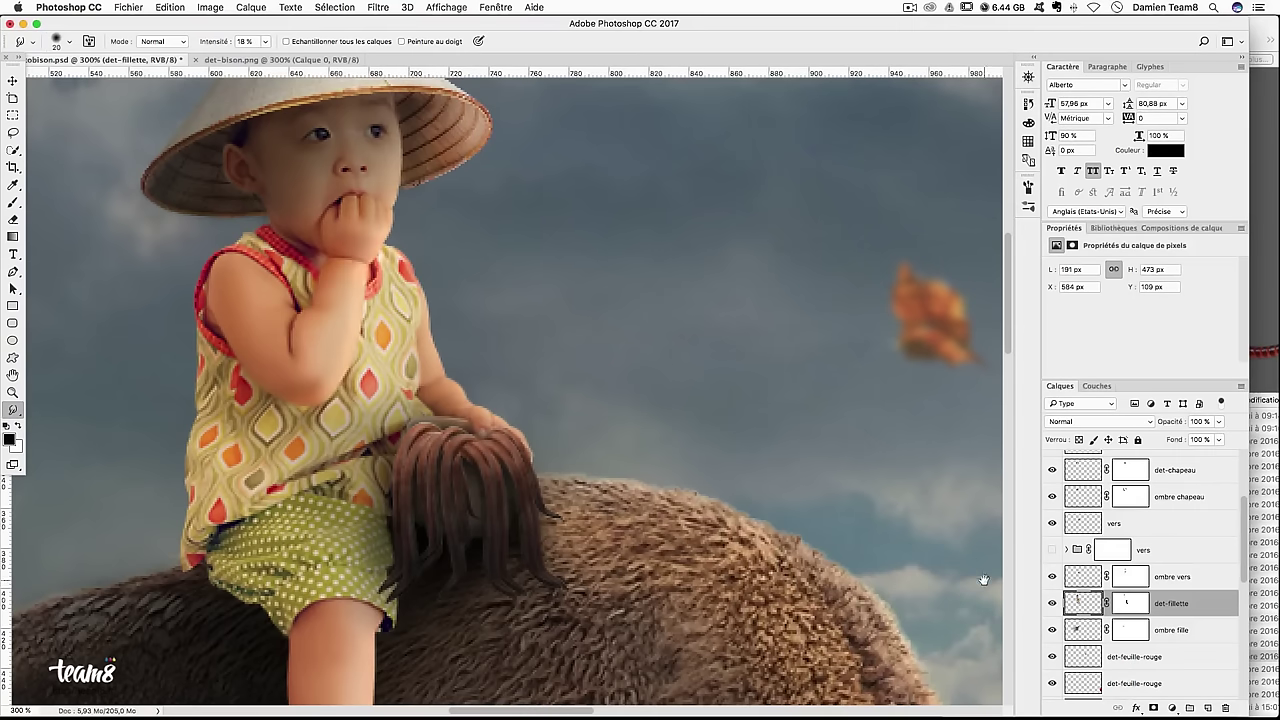
scroll(1140, 580, down, 2)
On det-bison, raise Smudge strength to 76% and set a 2 px brush near the head
scroll(1140, 580, down, 3)
click(1088, 598)
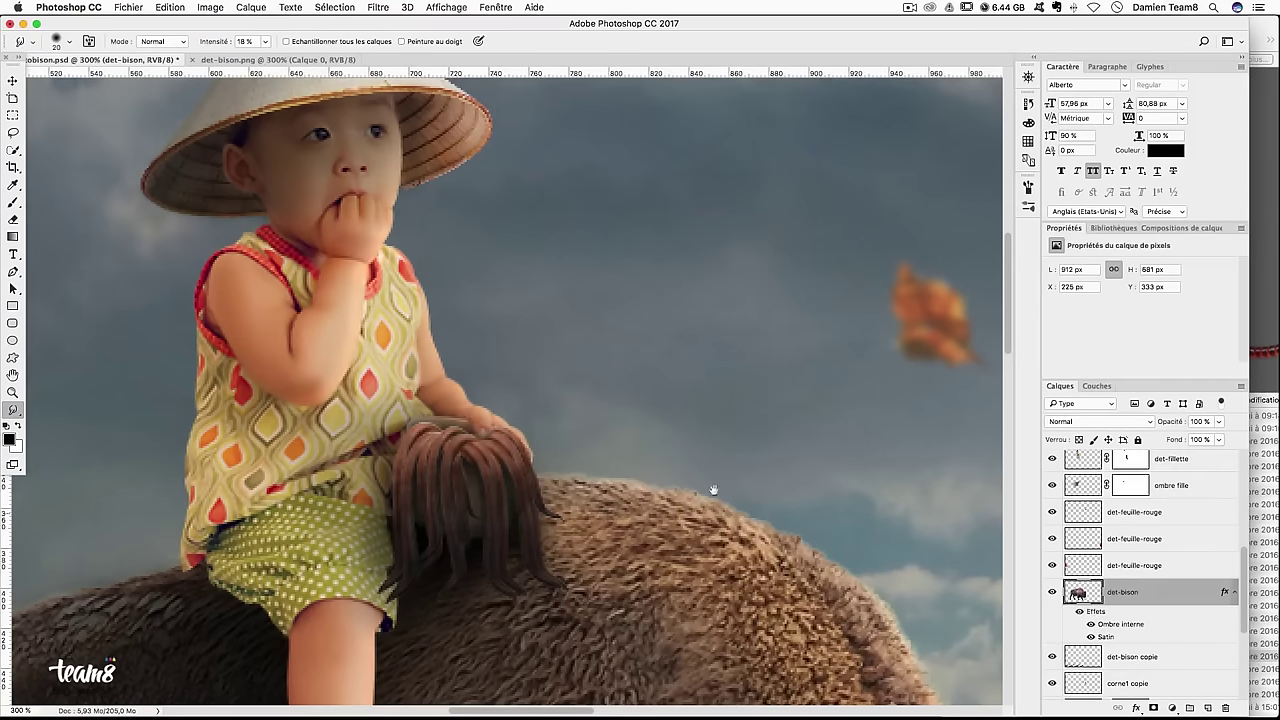
drag(714, 490, 494, 385)
drag(655, 455, 622, 459)
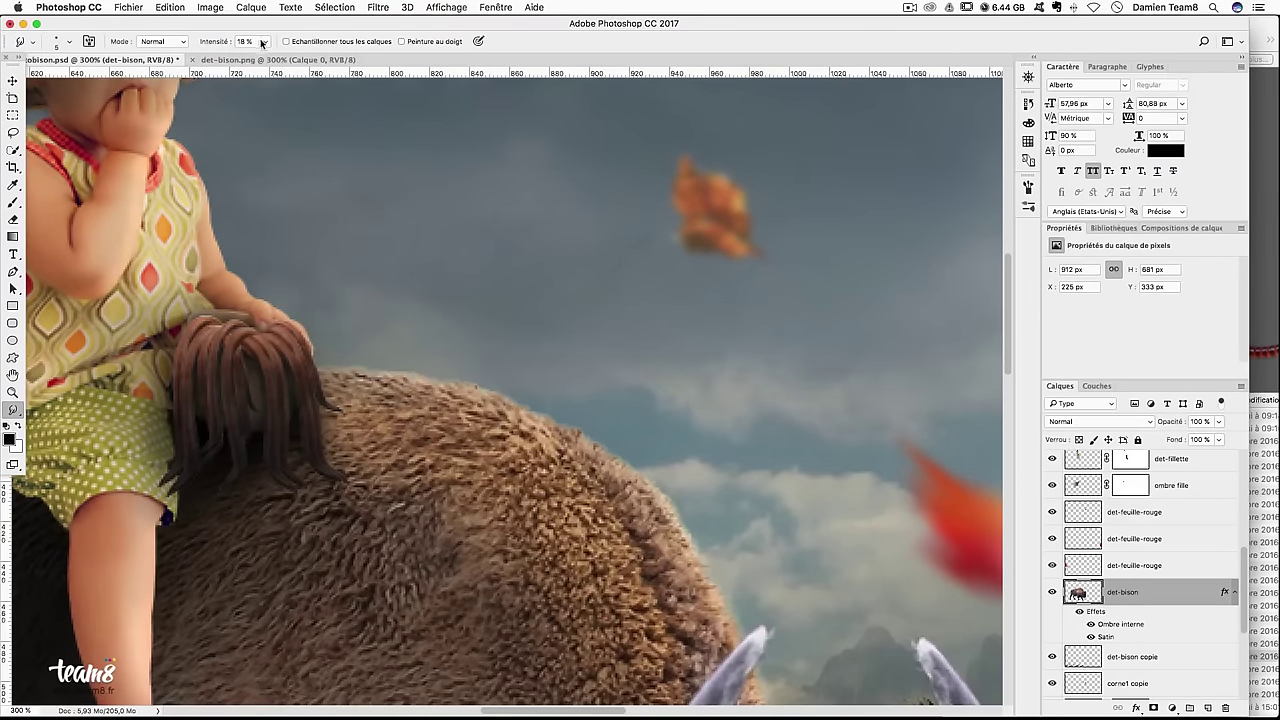
drag(262, 43, 279, 58)
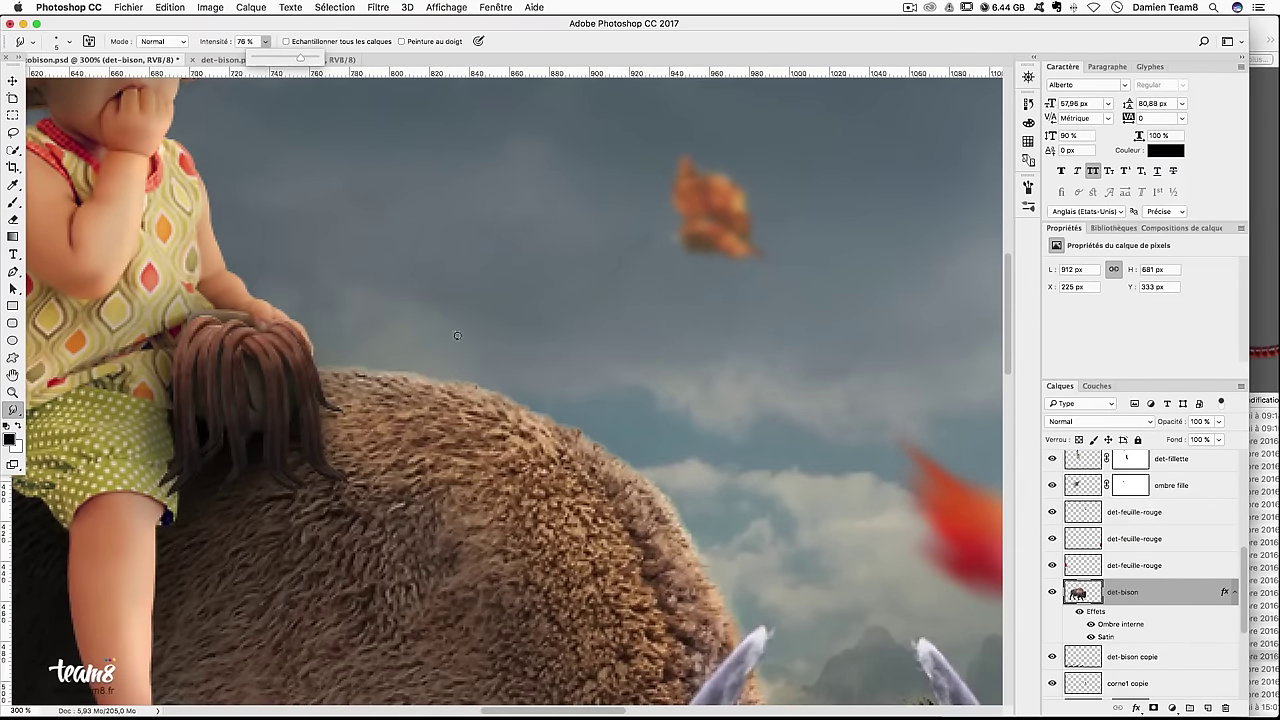
drag(477, 359, 478, 535)
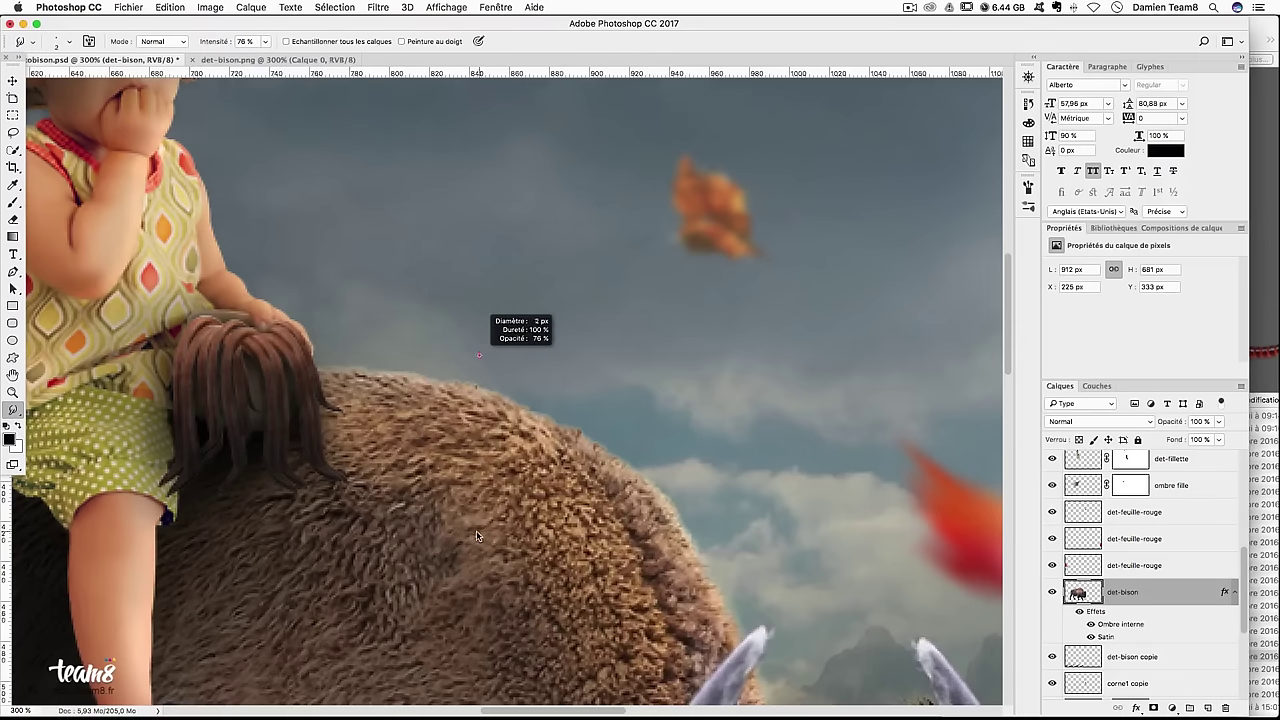
mouse_move(477, 536)
mouse_down()
mouse_move(600, 505)
mouse_move(631, 480)
mouse_move(704, 272)
mouse_move(451, 171)
mouse_up()
drag(500, 263, 446, 260)
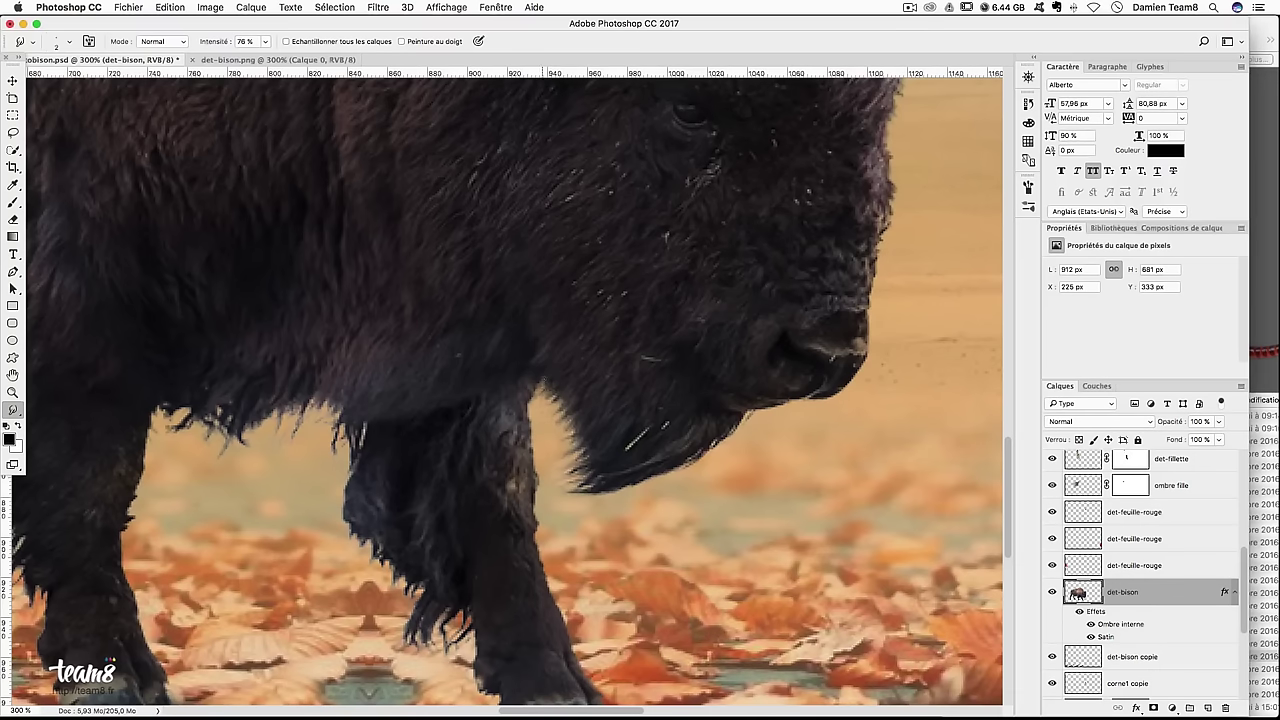
drag(624, 401, 622, 404)
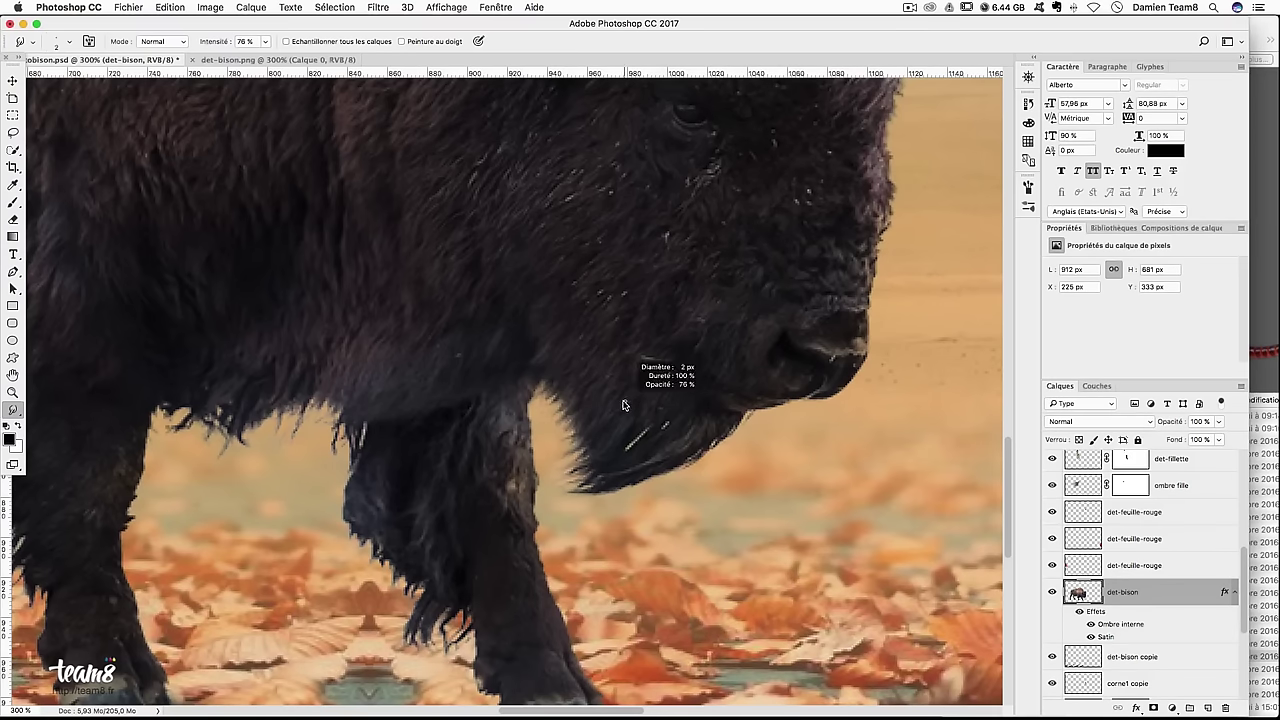
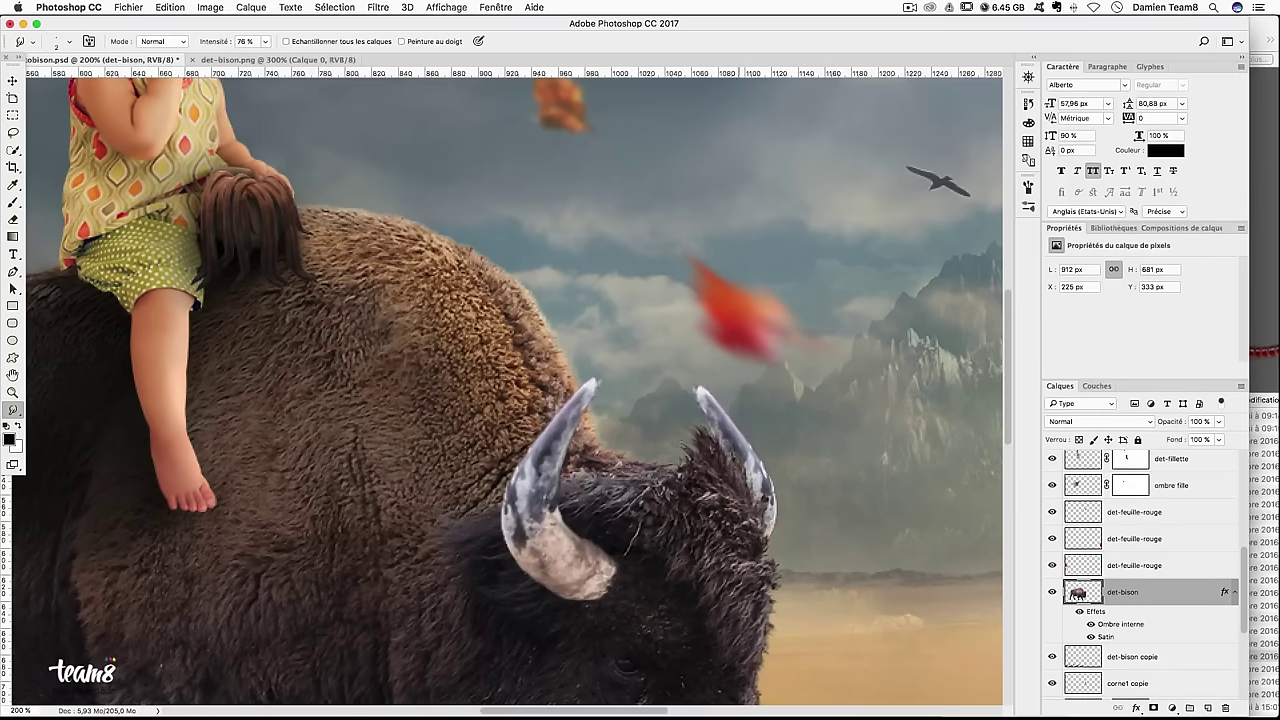
On the det-fillette layer, smudge the girl's ear edge with an enlarged brush at 5 % strength
key(super+minus)
key(super+plus)
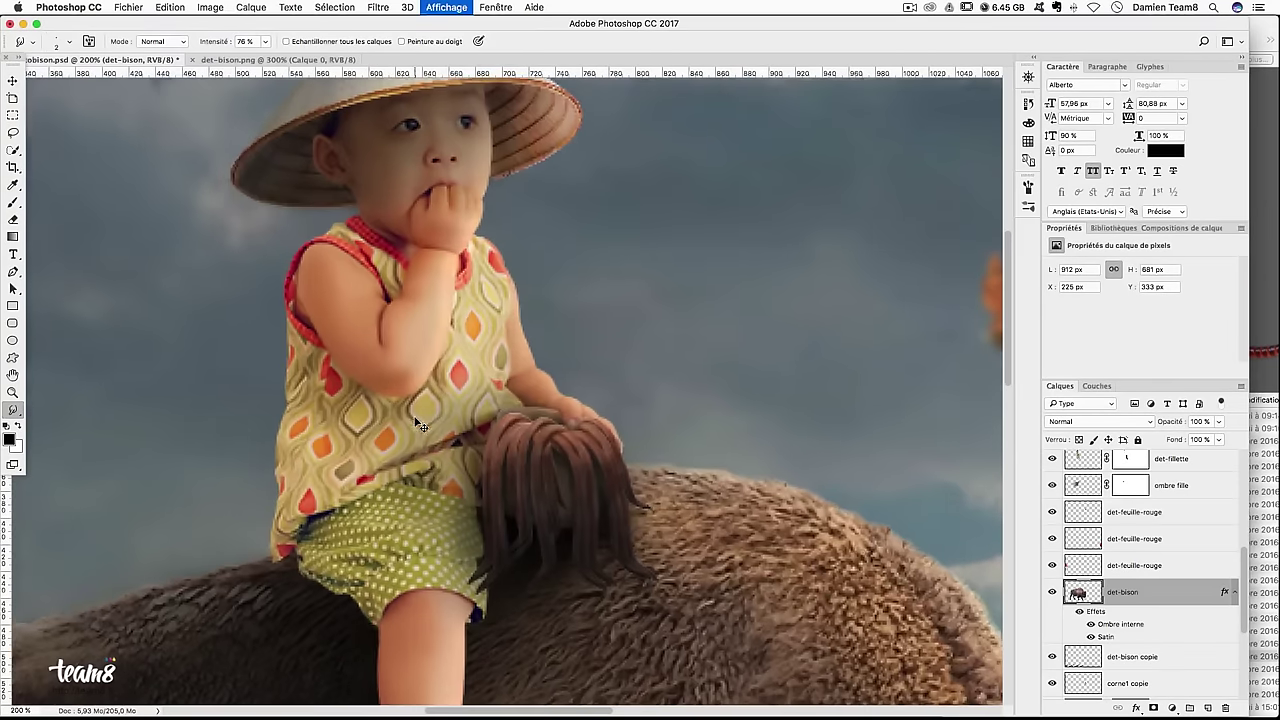
scroll(1134, 487, up, 1)
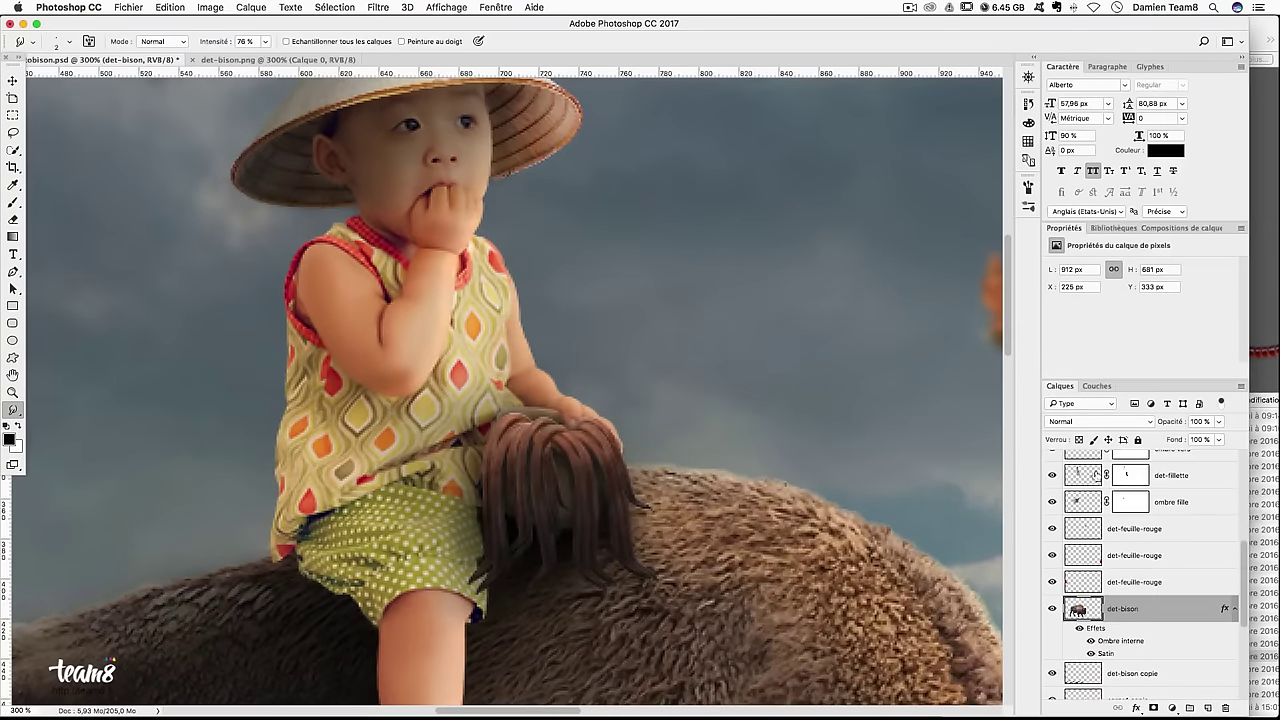
click(1134, 480)
key(super+plus)
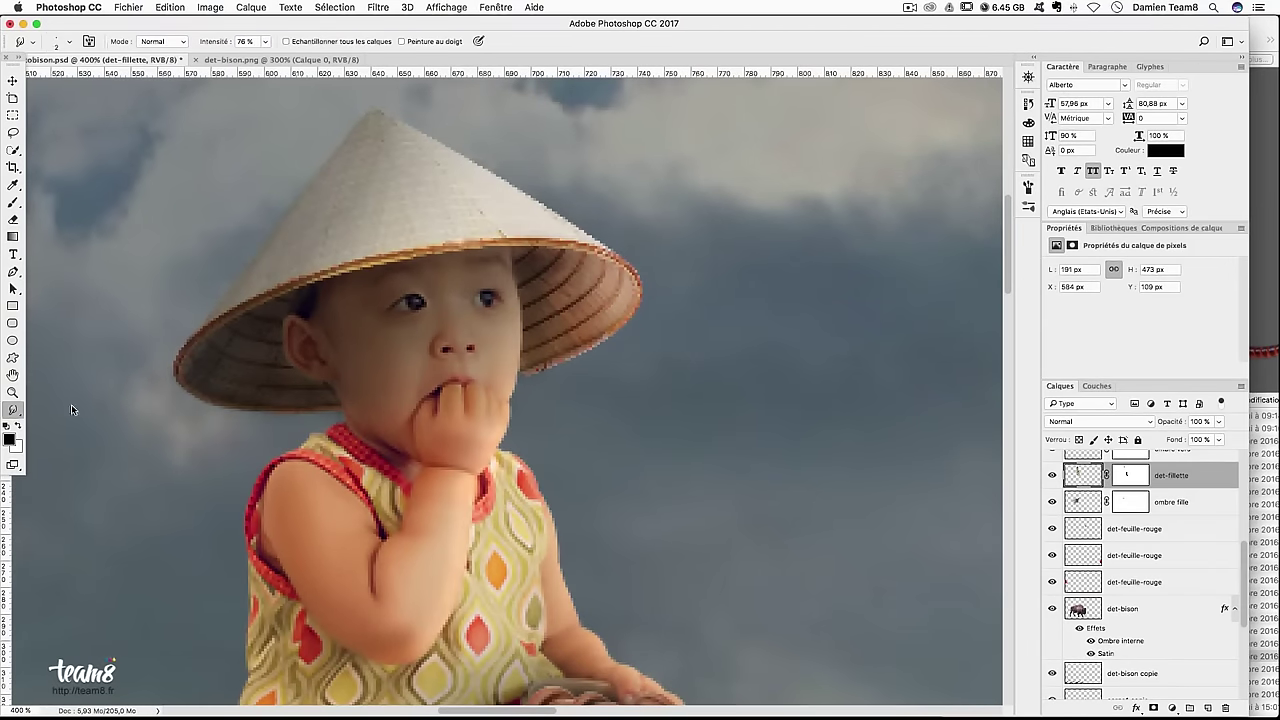
drag(415, 355, 445, 355)
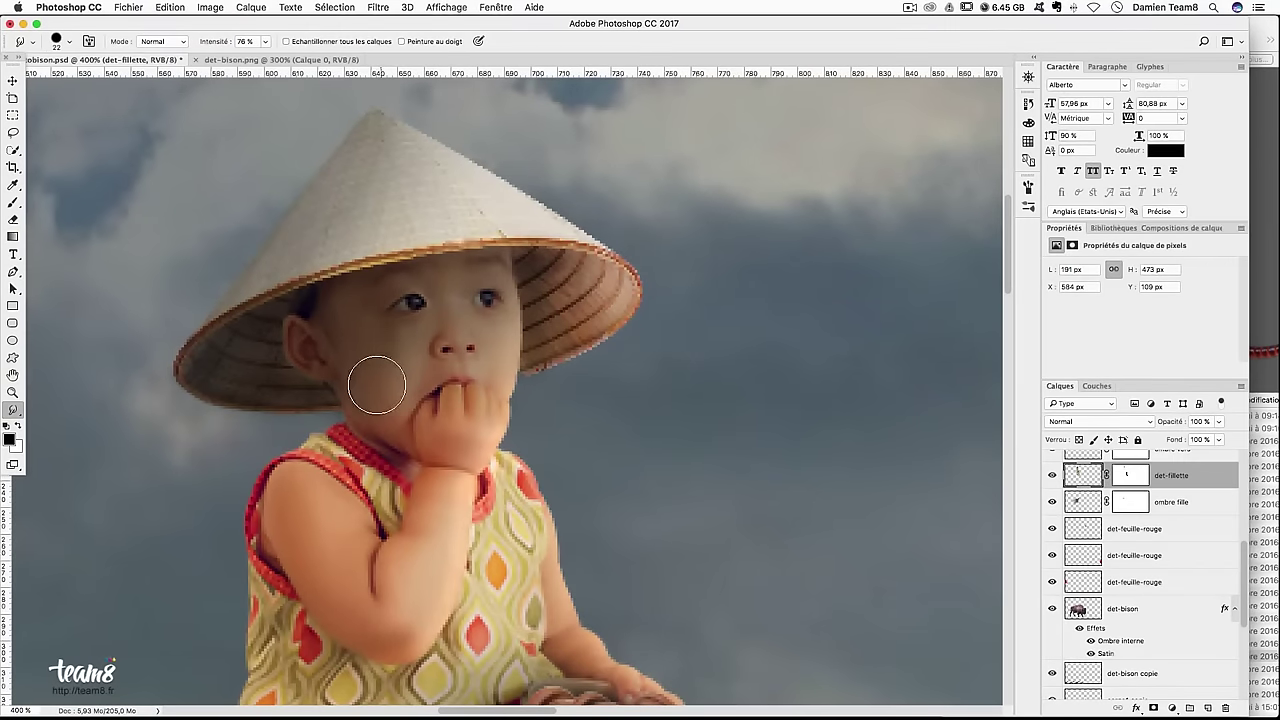
click(265, 41)
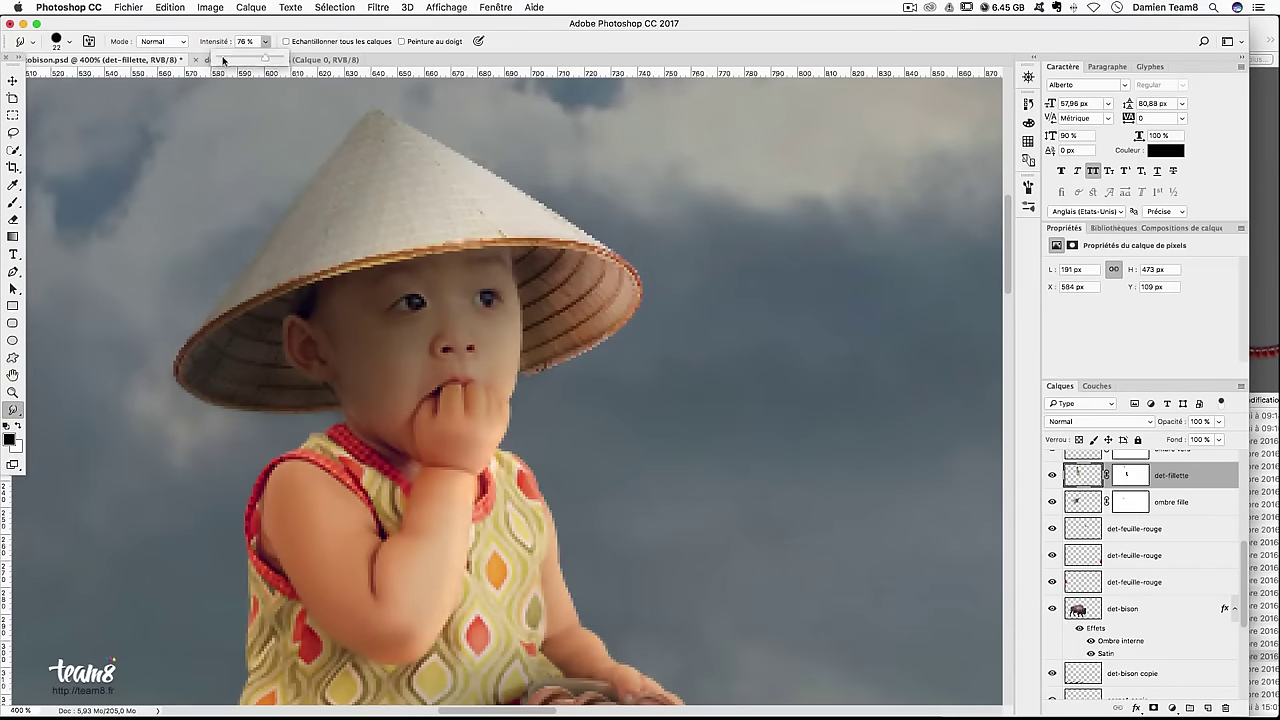
click(375, 420)
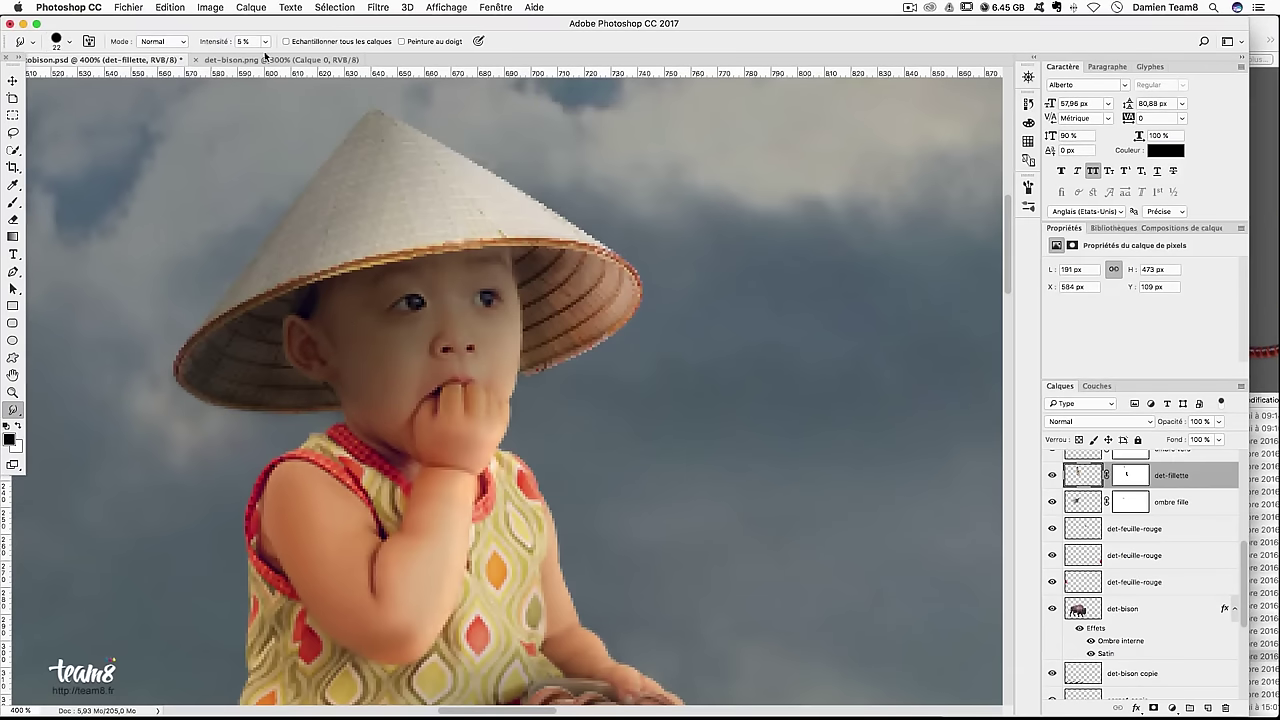
drag(300, 314, 297, 331)
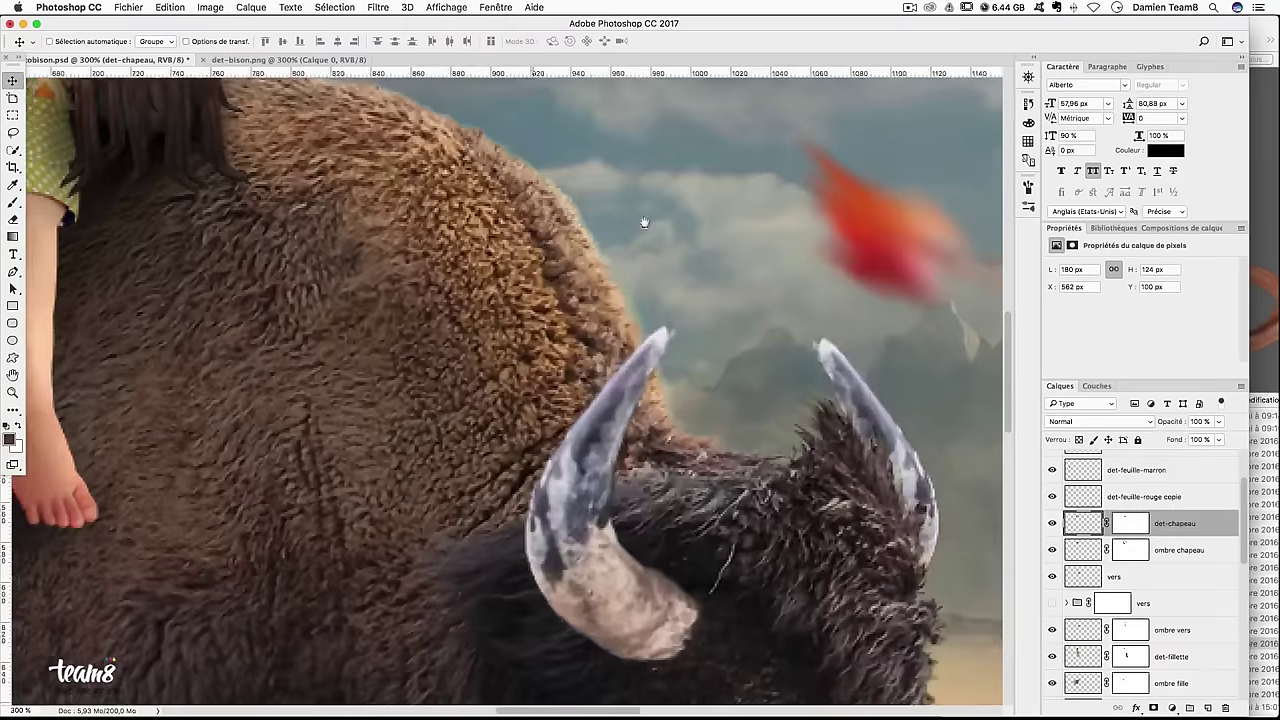
Burn the bright right edge of the girl's arm with a 41 px brush limited to highlights
scroll(222, 280, up, 2)
click(170, 280)
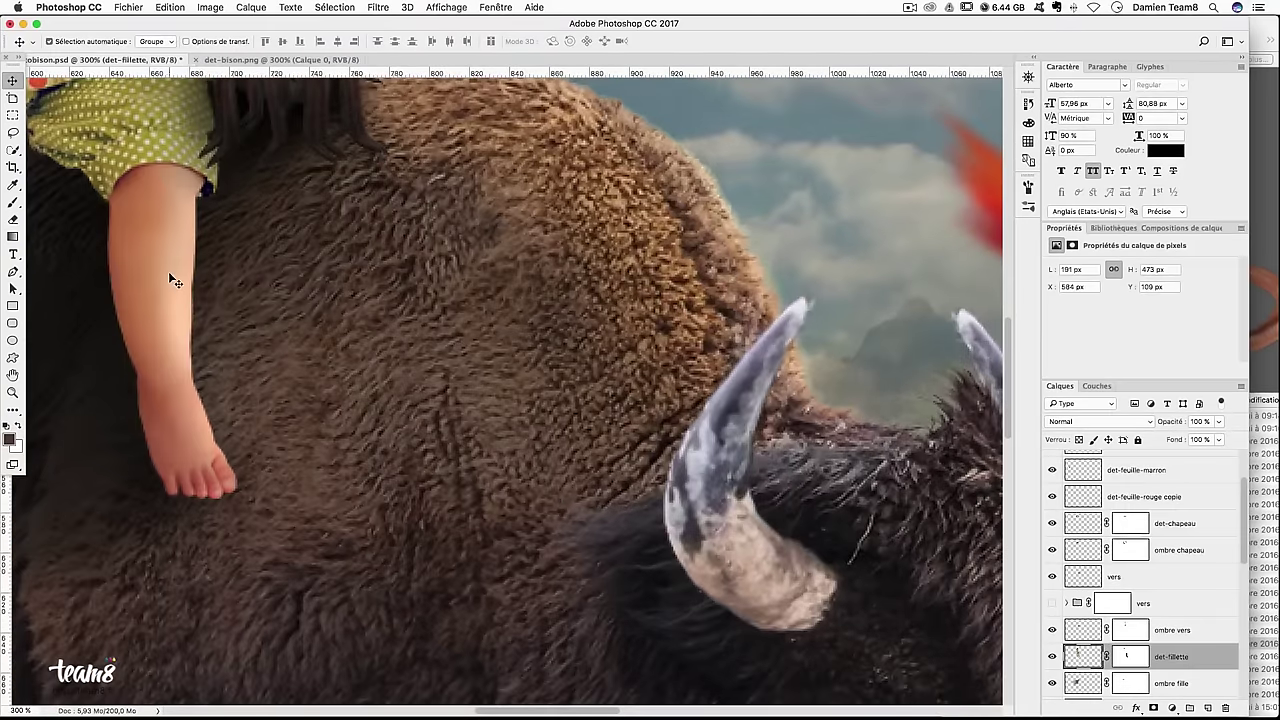
key(b)
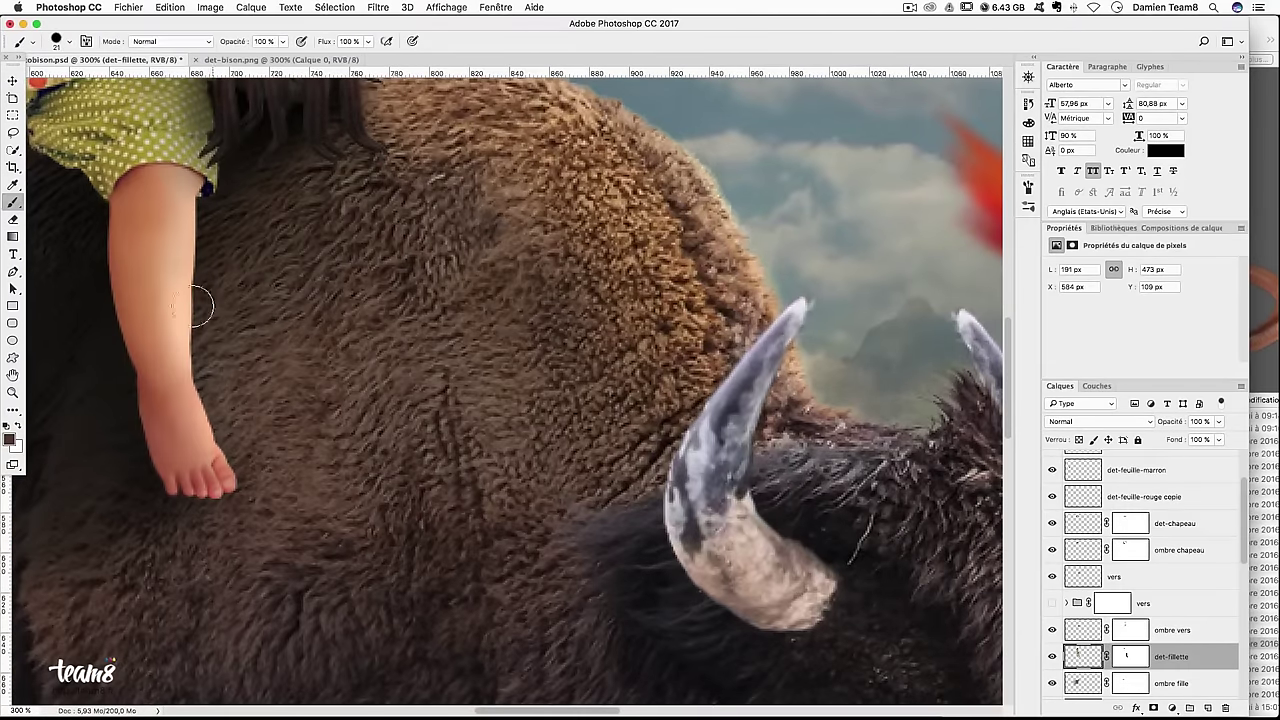
click(11, 411)
drag(184, 282, 230, 282)
click(170, 41)
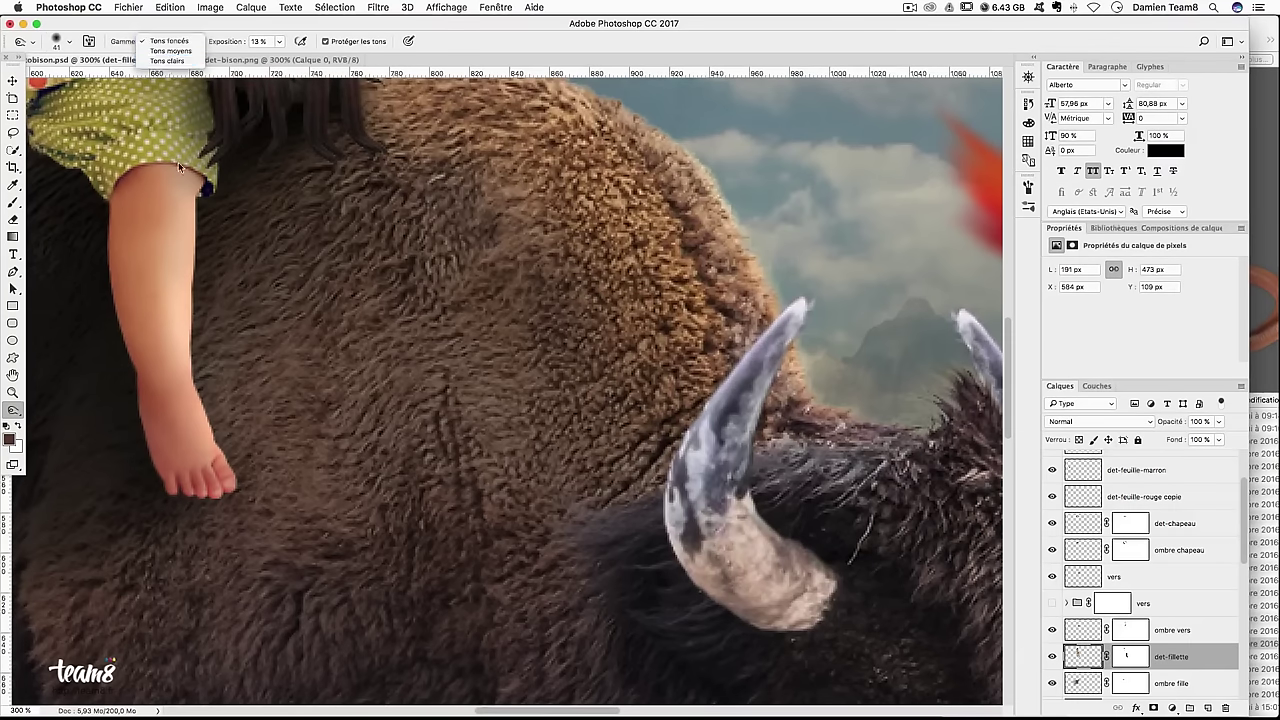
click(167, 61)
drag(175, 192, 172, 365)
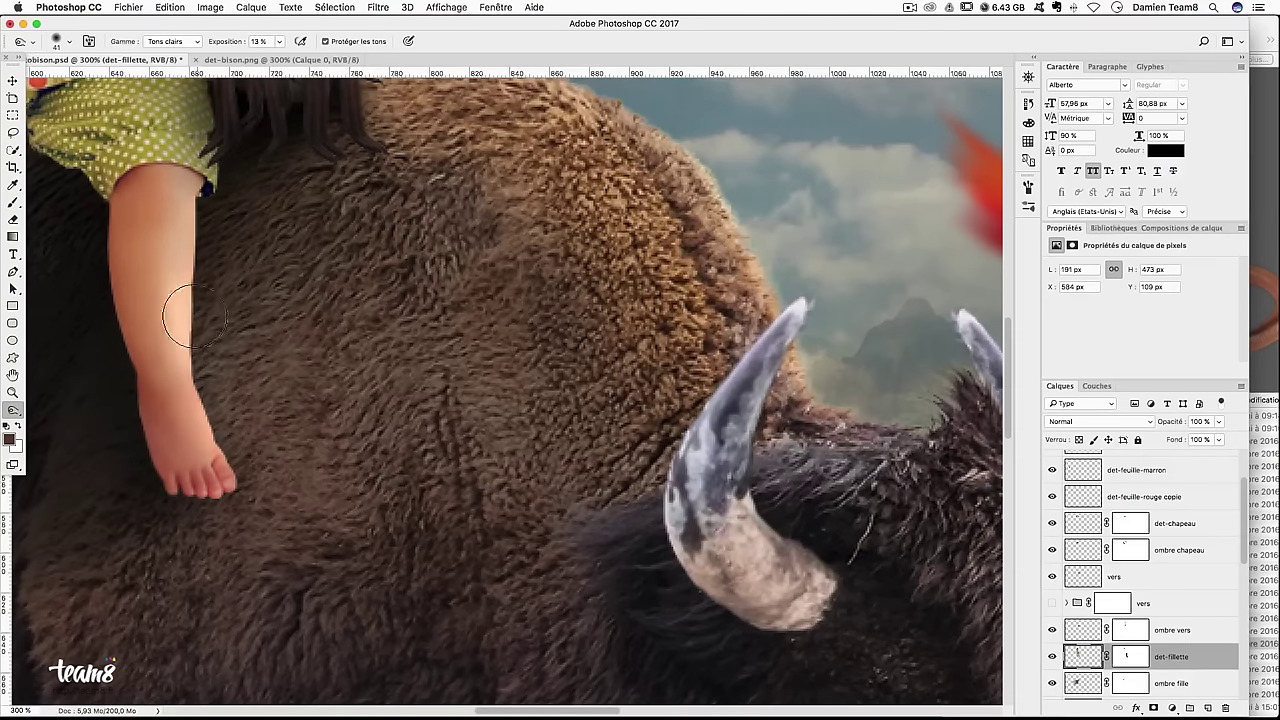
drag(170, 220, 150, 340)
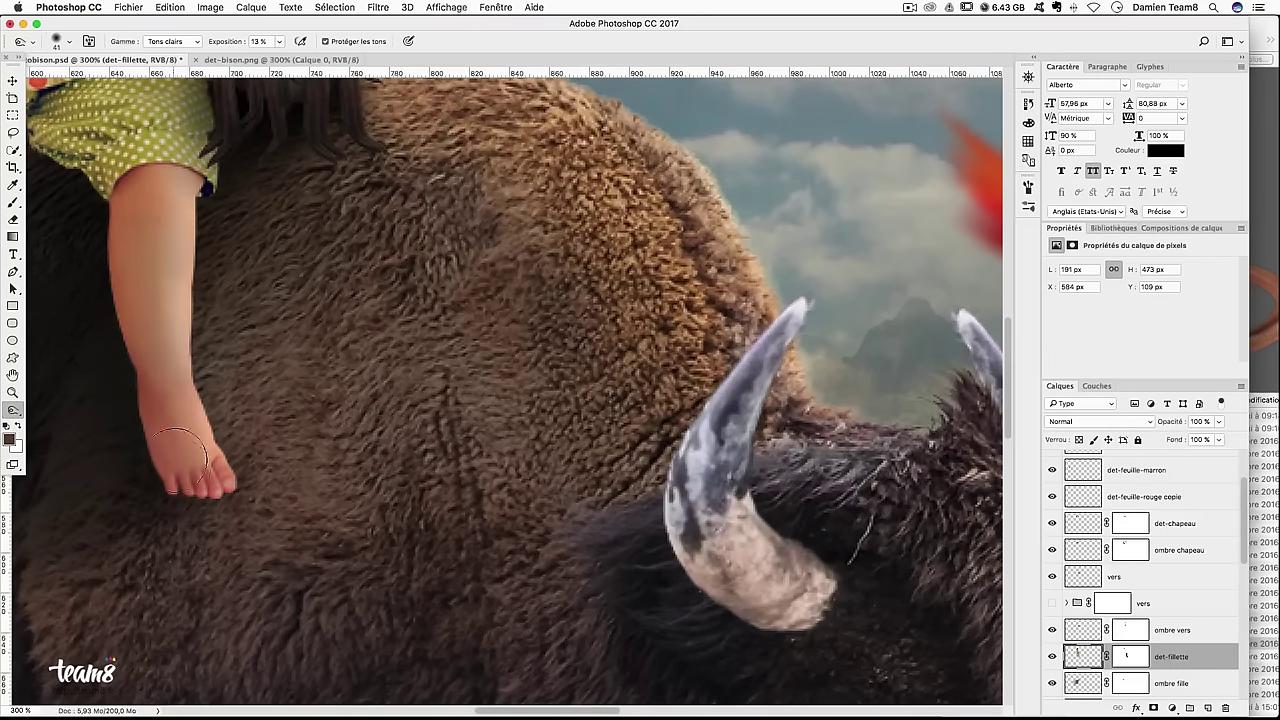
key(super+z)
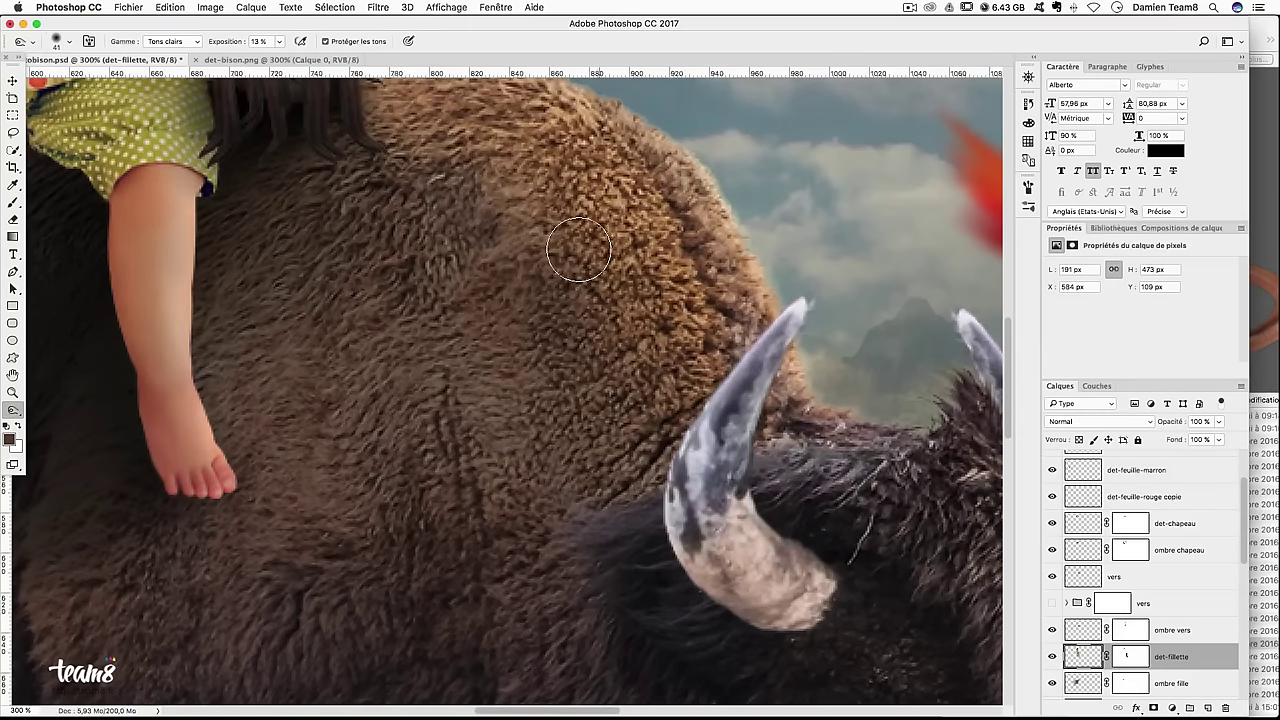
Zoom out to show the whole composite
key(super+minus)
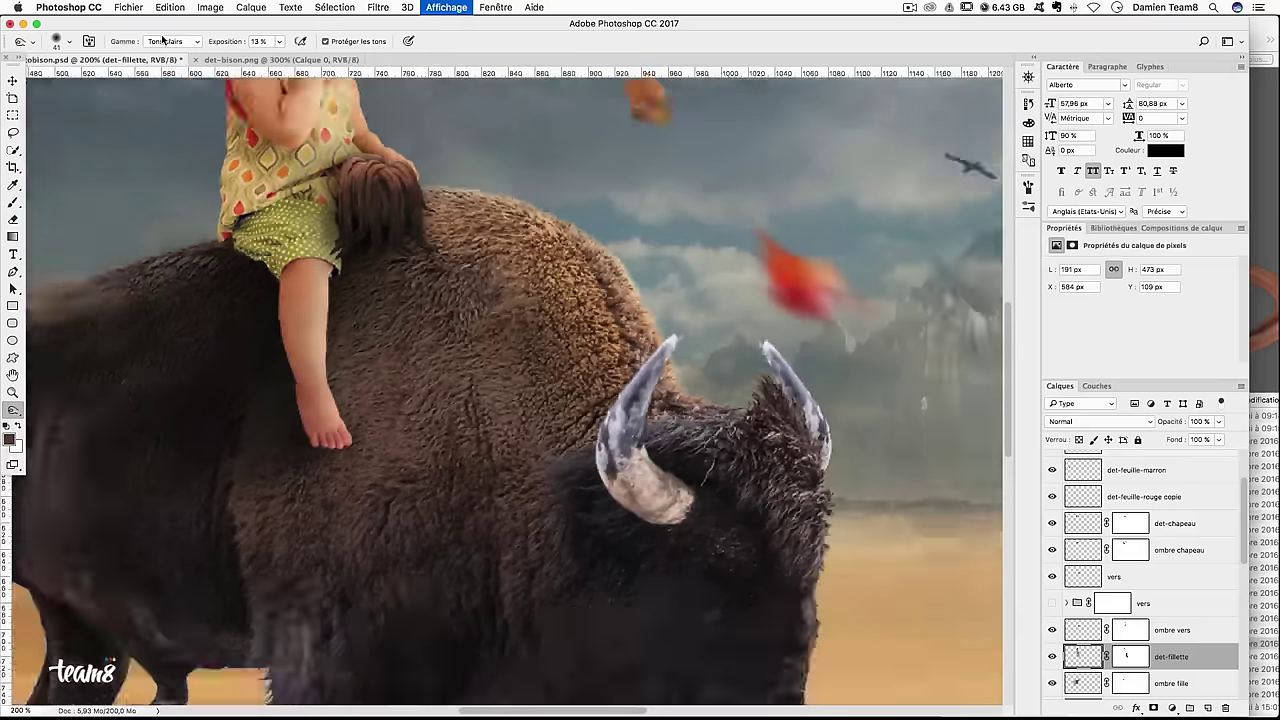
key(super+minus)
key(super+minus)
key(super+plus)
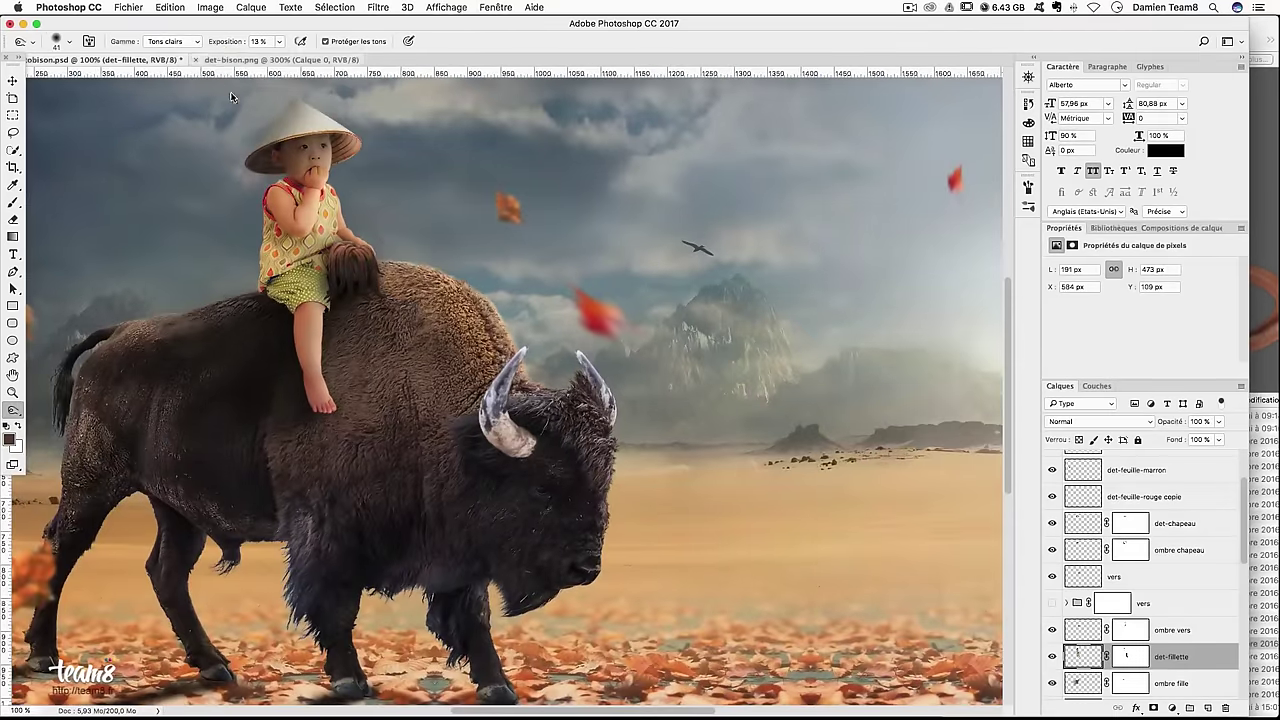
key(super+minus)
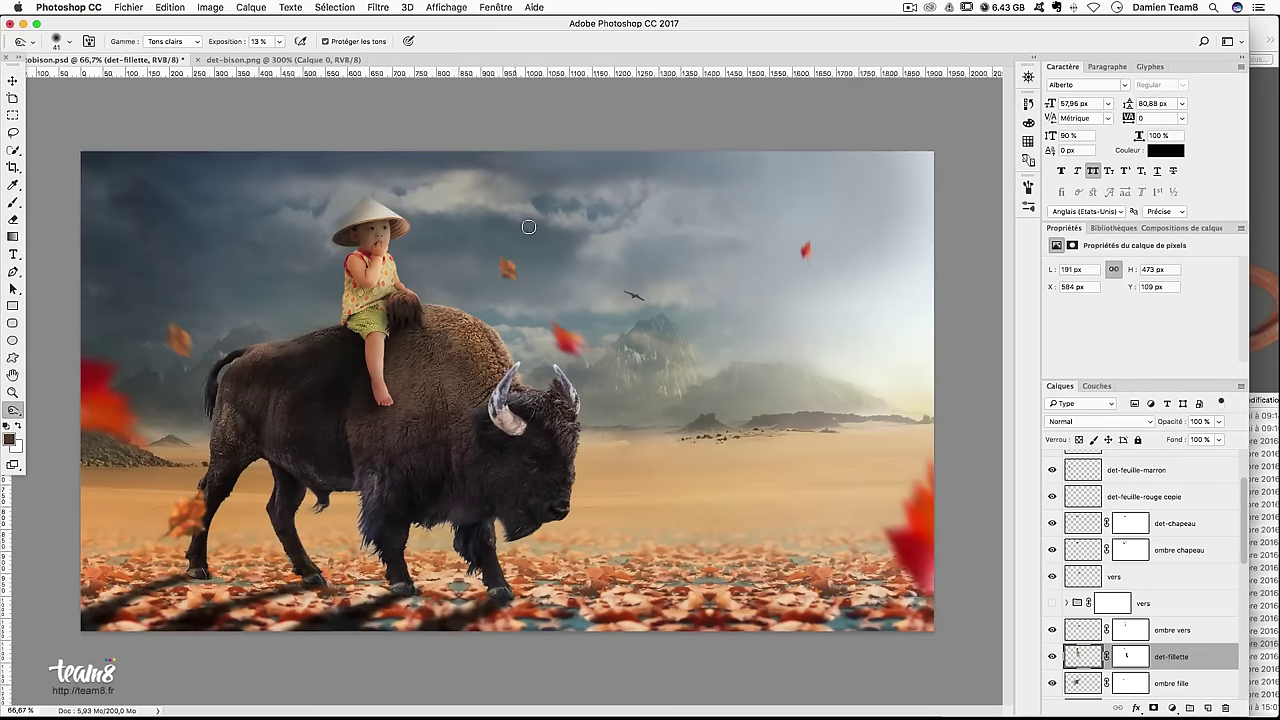
Locate ms69_smoken.abr and Rays of Light.abr in the project's brushes folder in Finder
click(1277, 375)
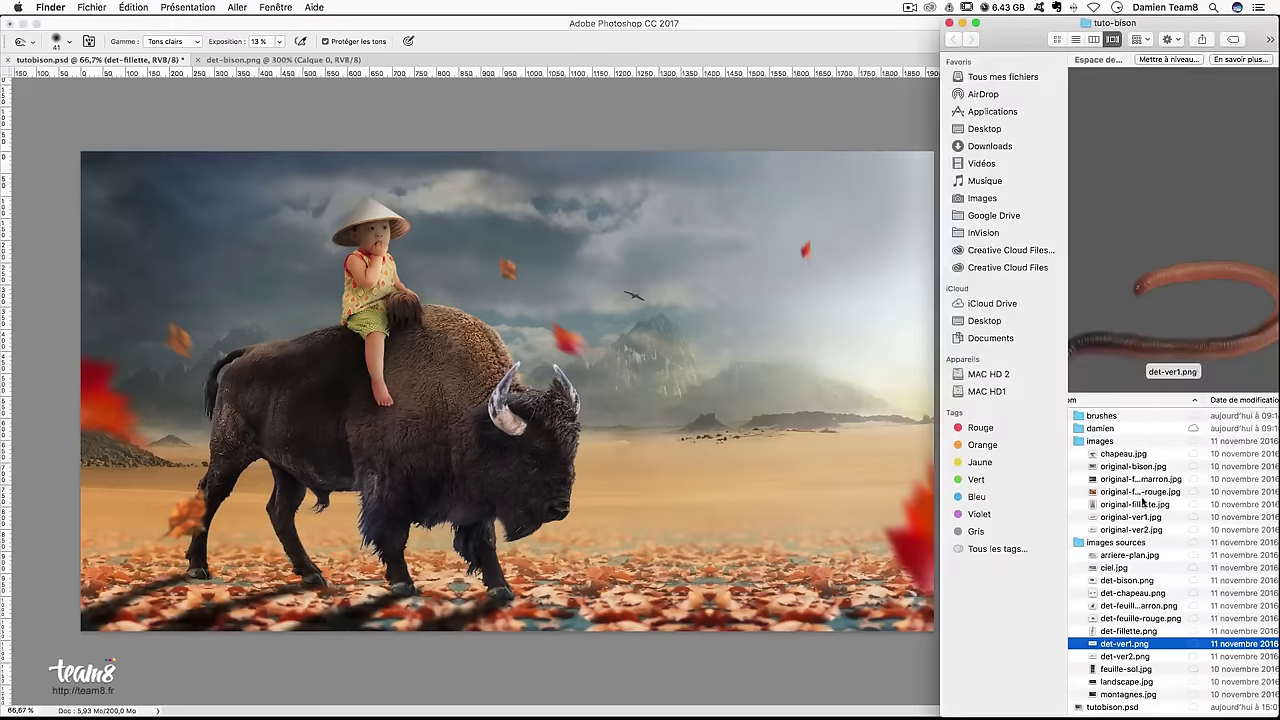
scroll(1079, 426, left, 1)
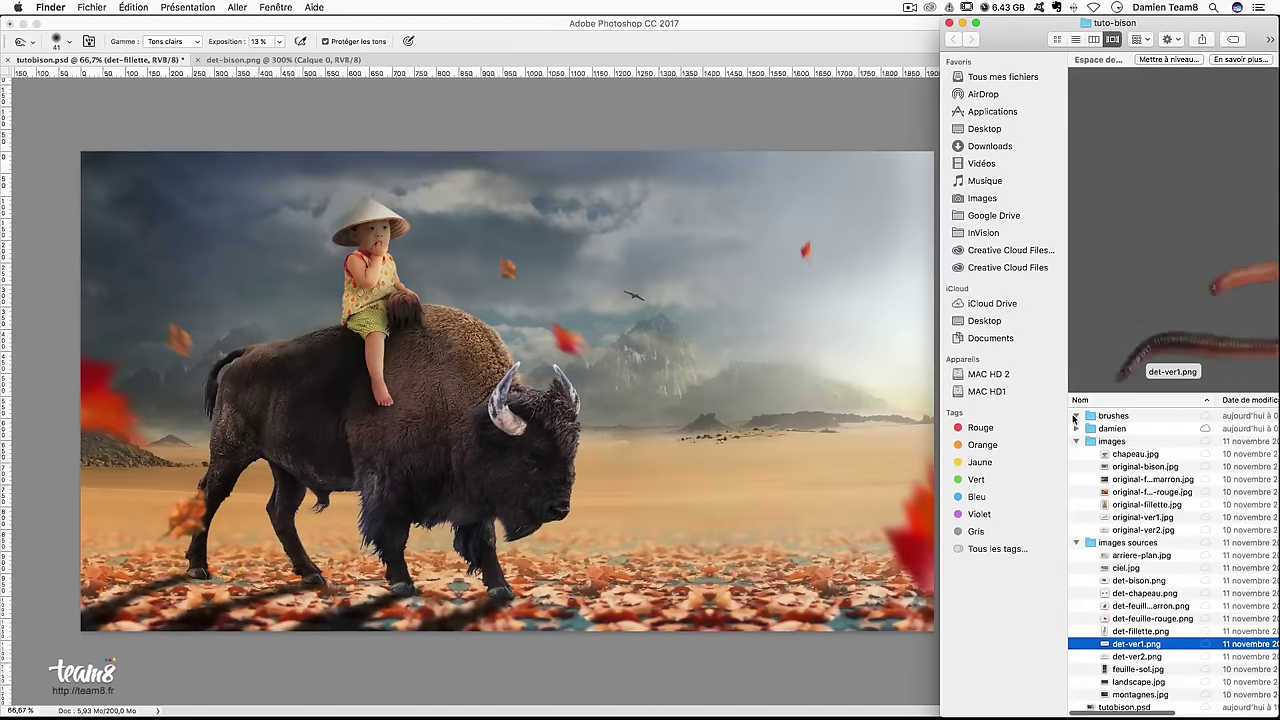
click(1076, 415)
click(1121, 428)
click(1138, 441)
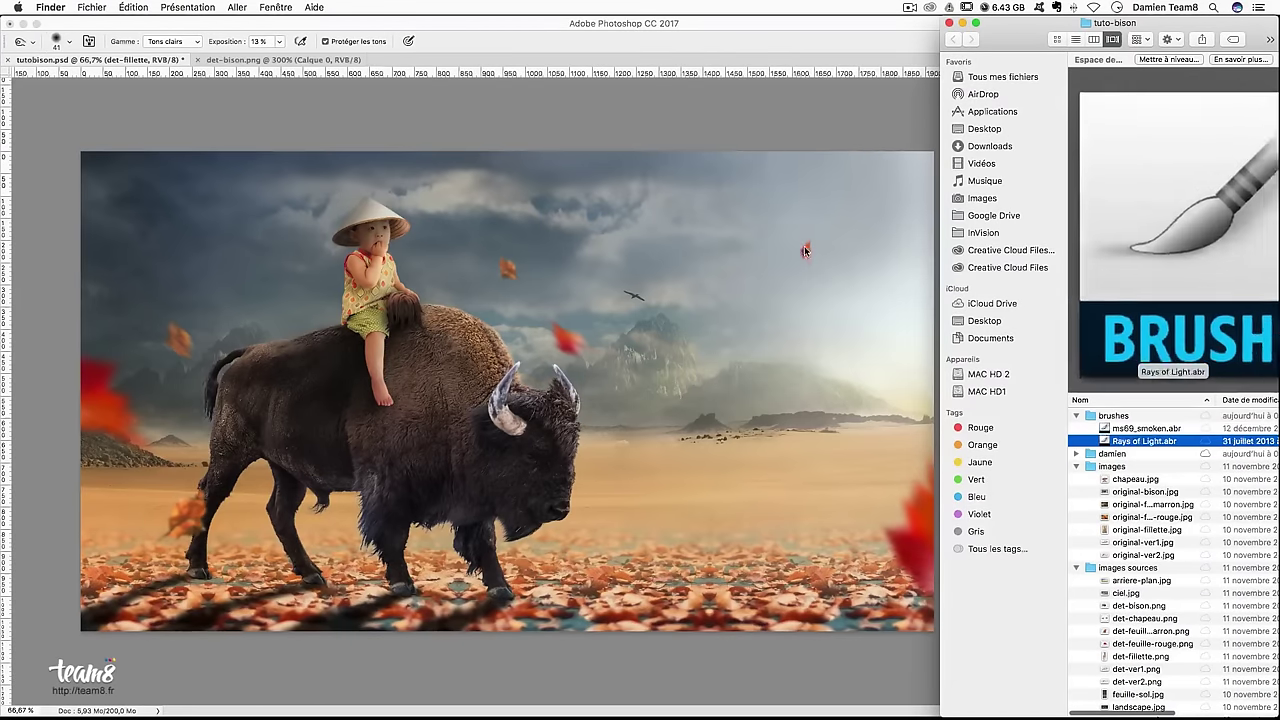
click(520, 151)
Load the Rays of Light.abr and ms69_smoken.abr brush files into the brush presets
key(b)
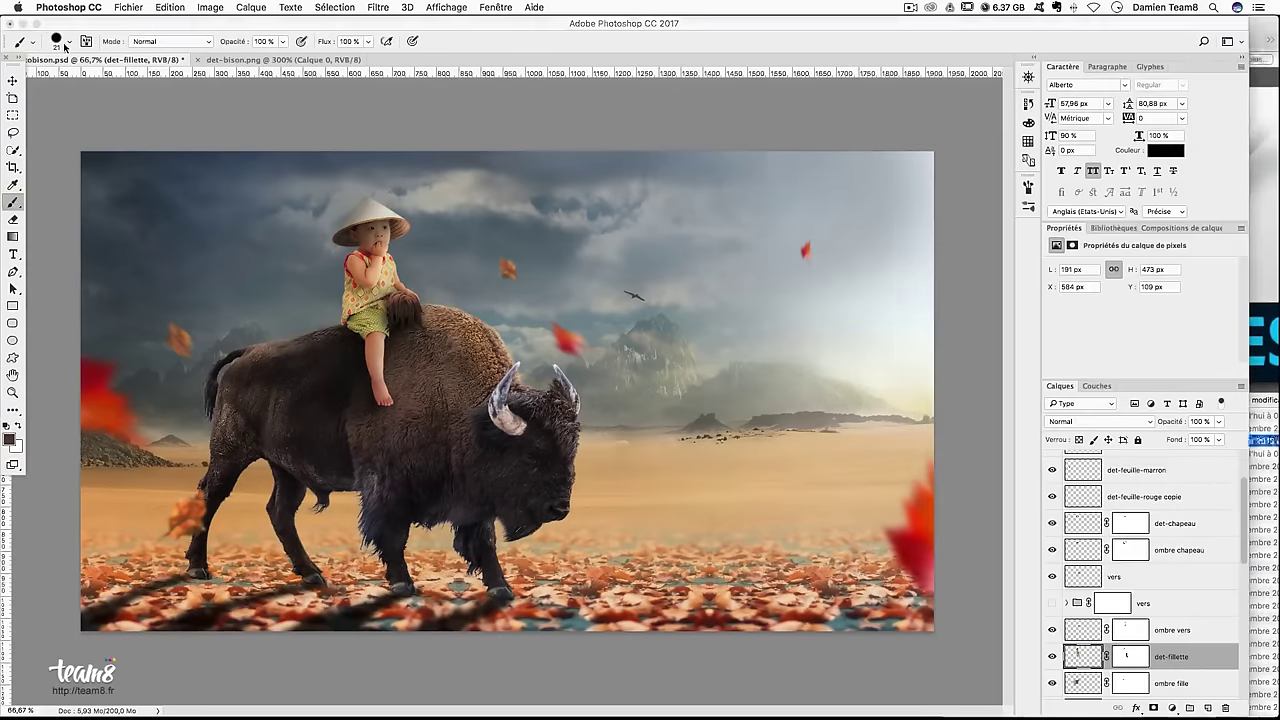
click(68, 41)
click(197, 66)
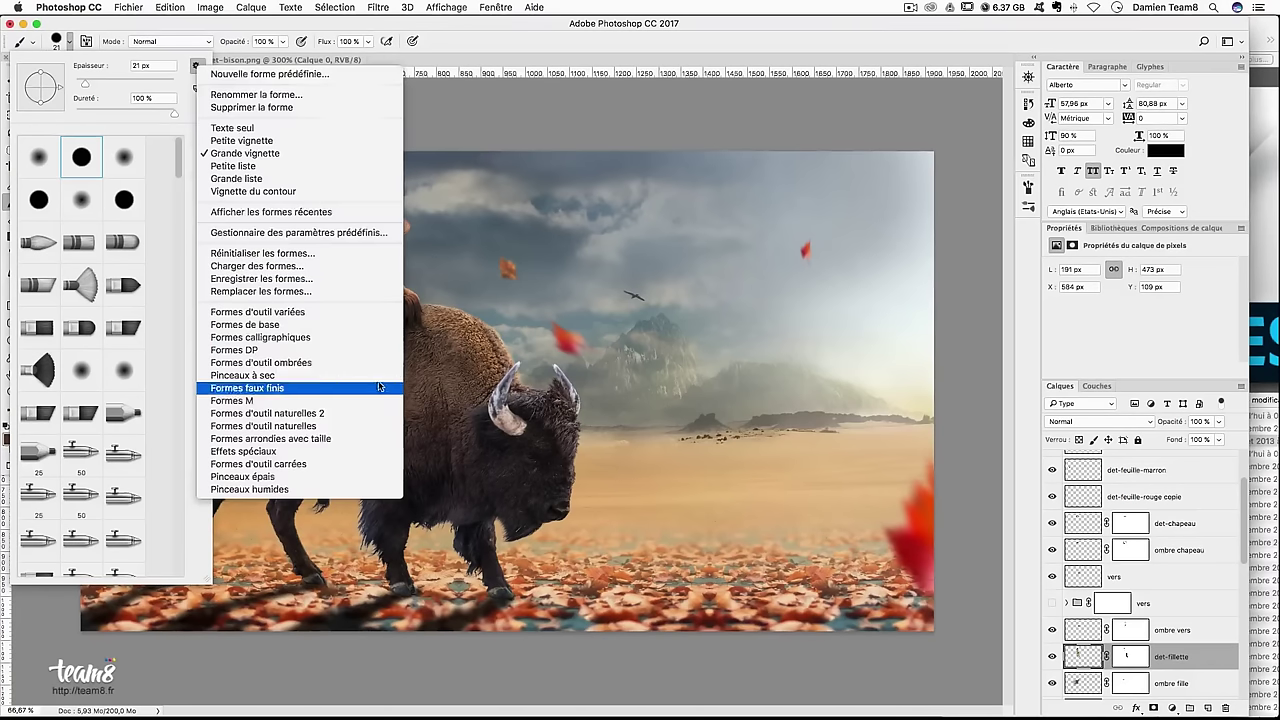
click(320, 266)
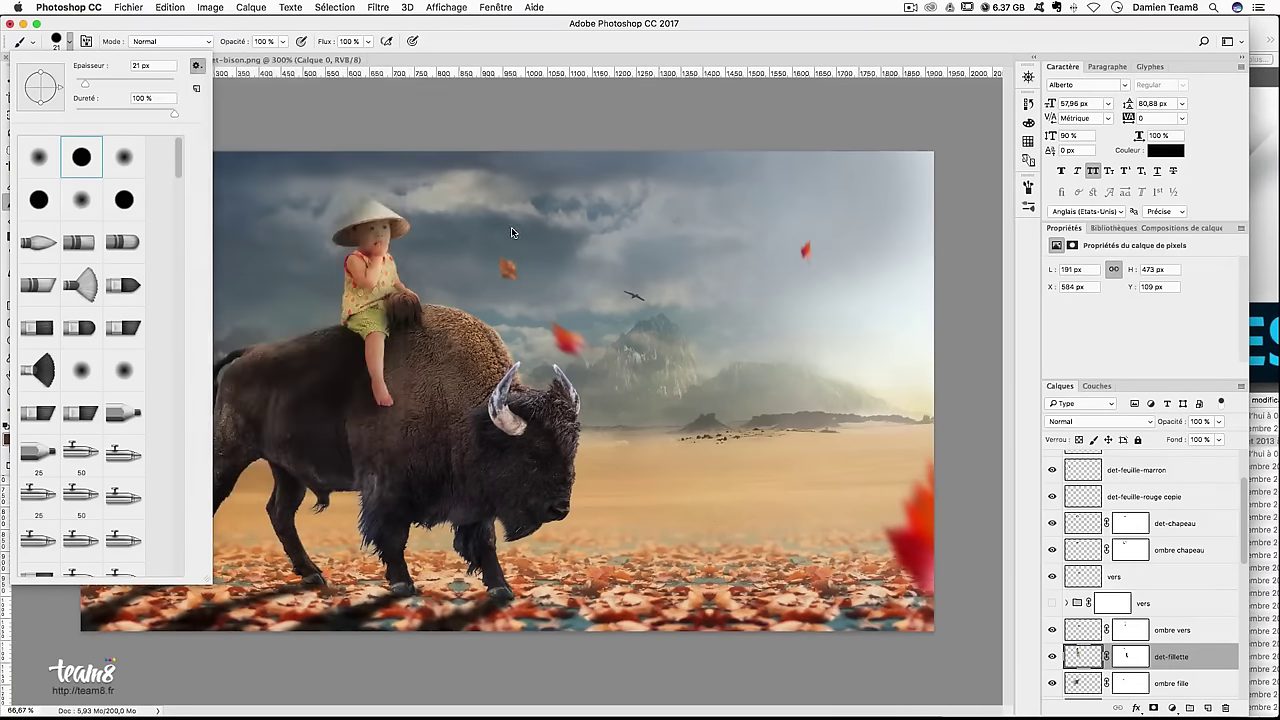
click(582, 120)
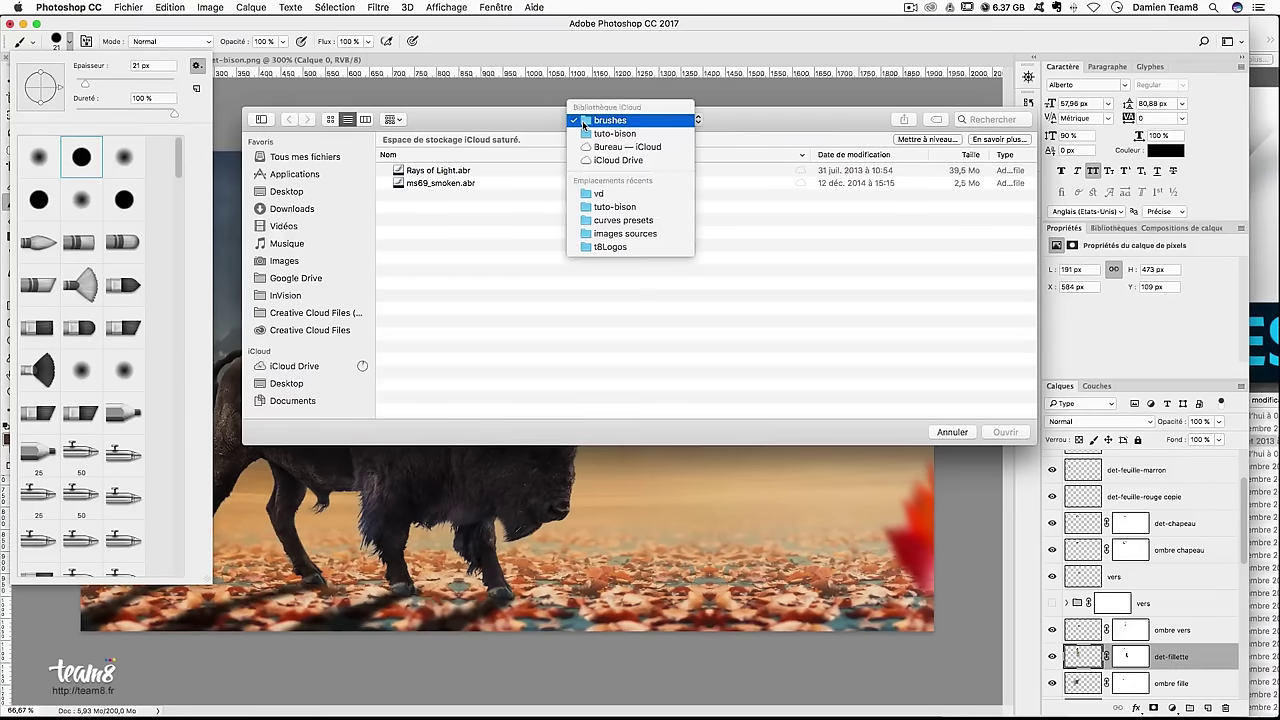
click(582, 120)
click(440, 172)
click(443, 184)
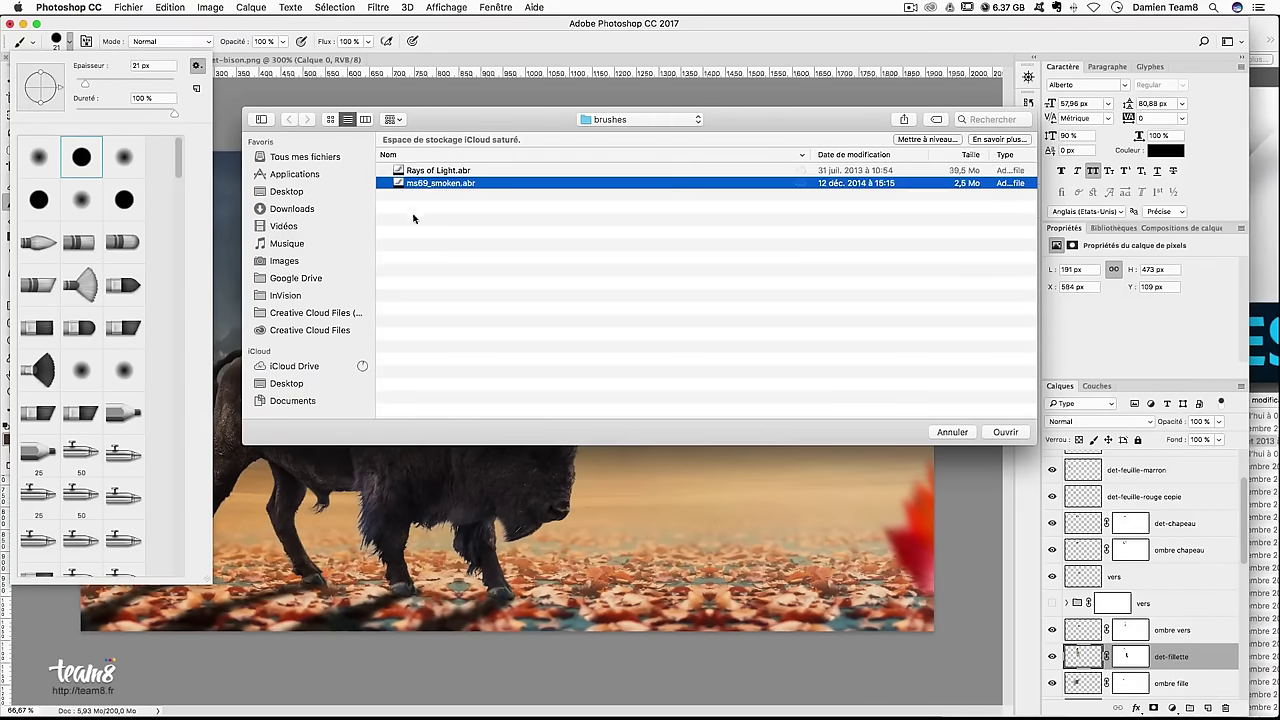
click(432, 175)
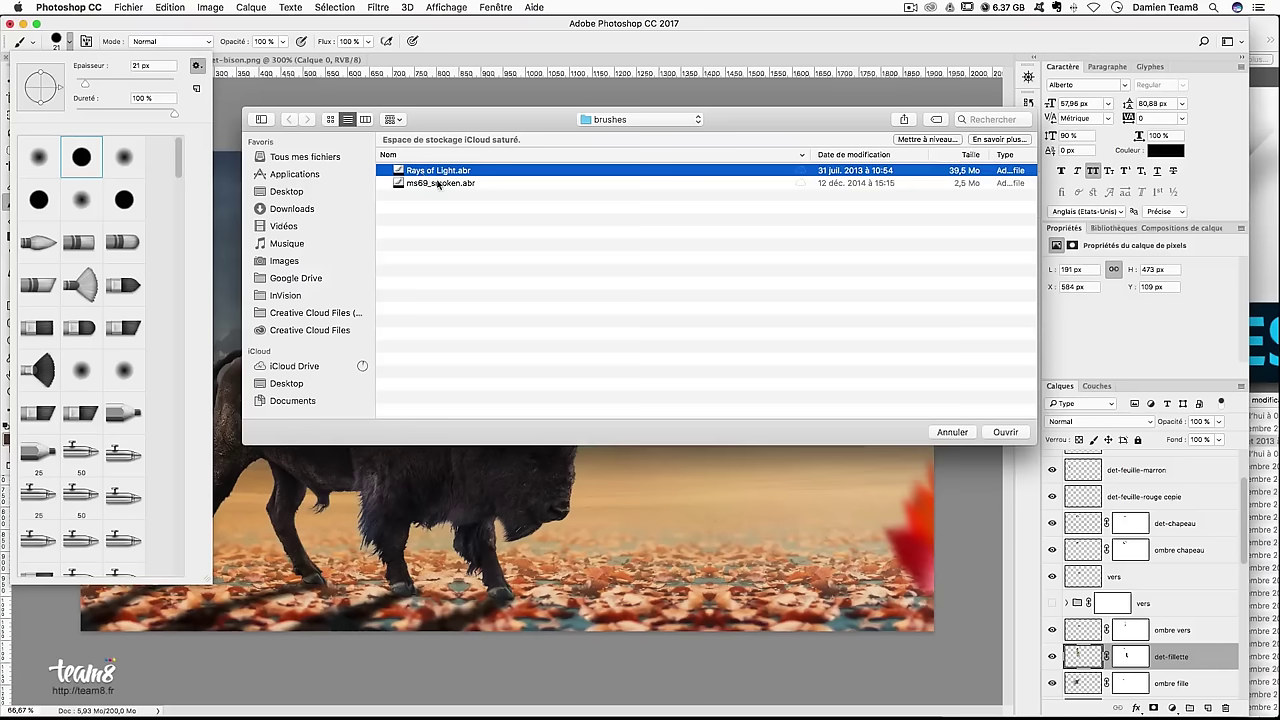
shift+click(438, 184)
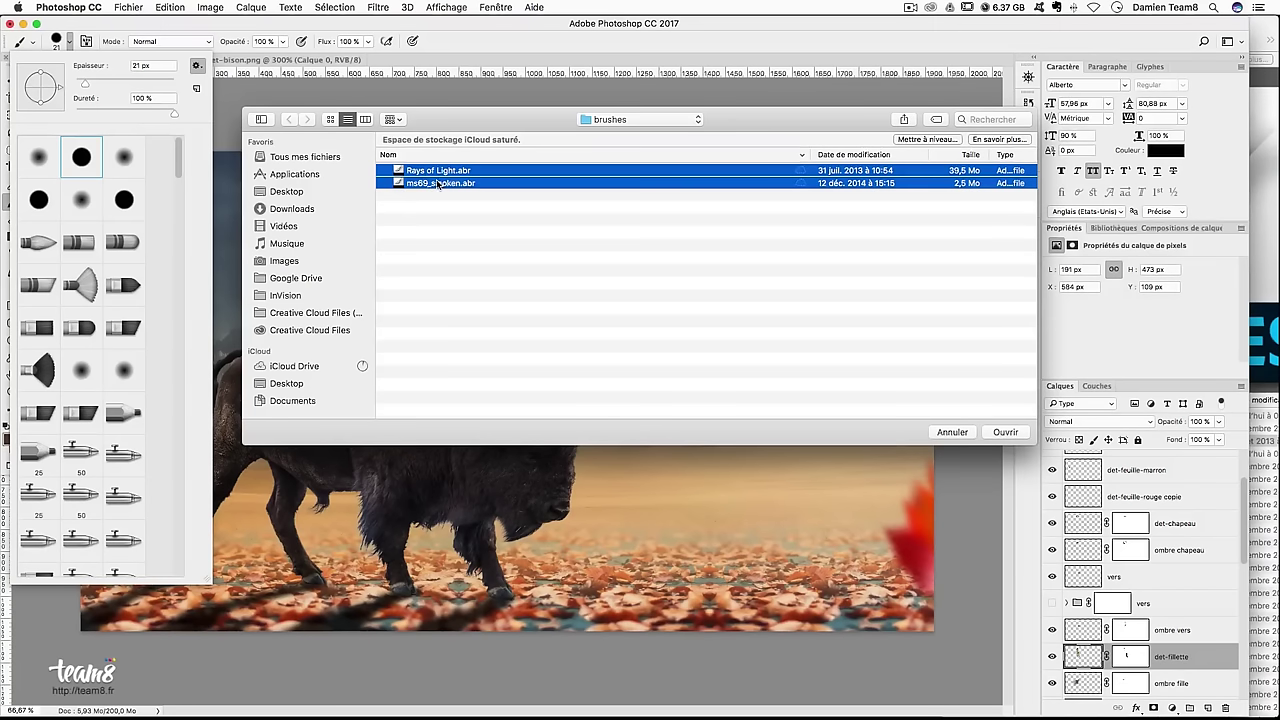
click(958, 432)
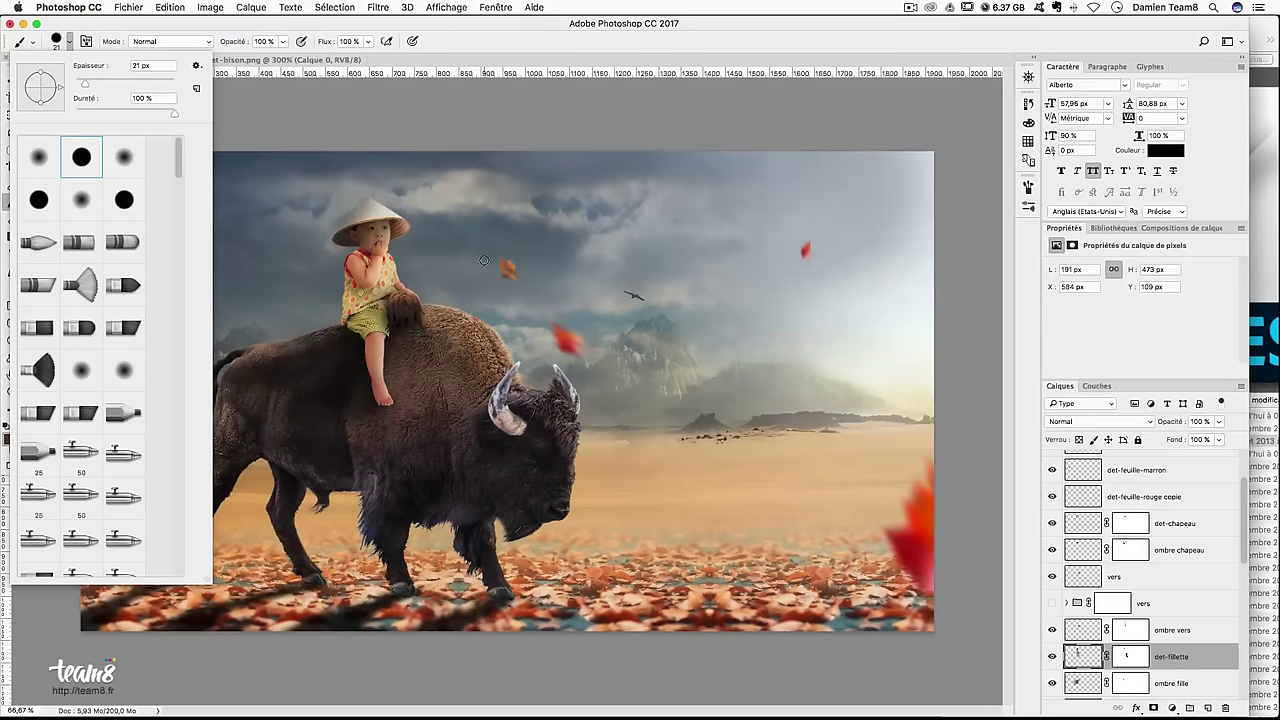
Scroll through the newly loaded brush presets, then select the corne1 layer
scroll(110, 300, down, 10)
scroll(150, 360, down, 10)
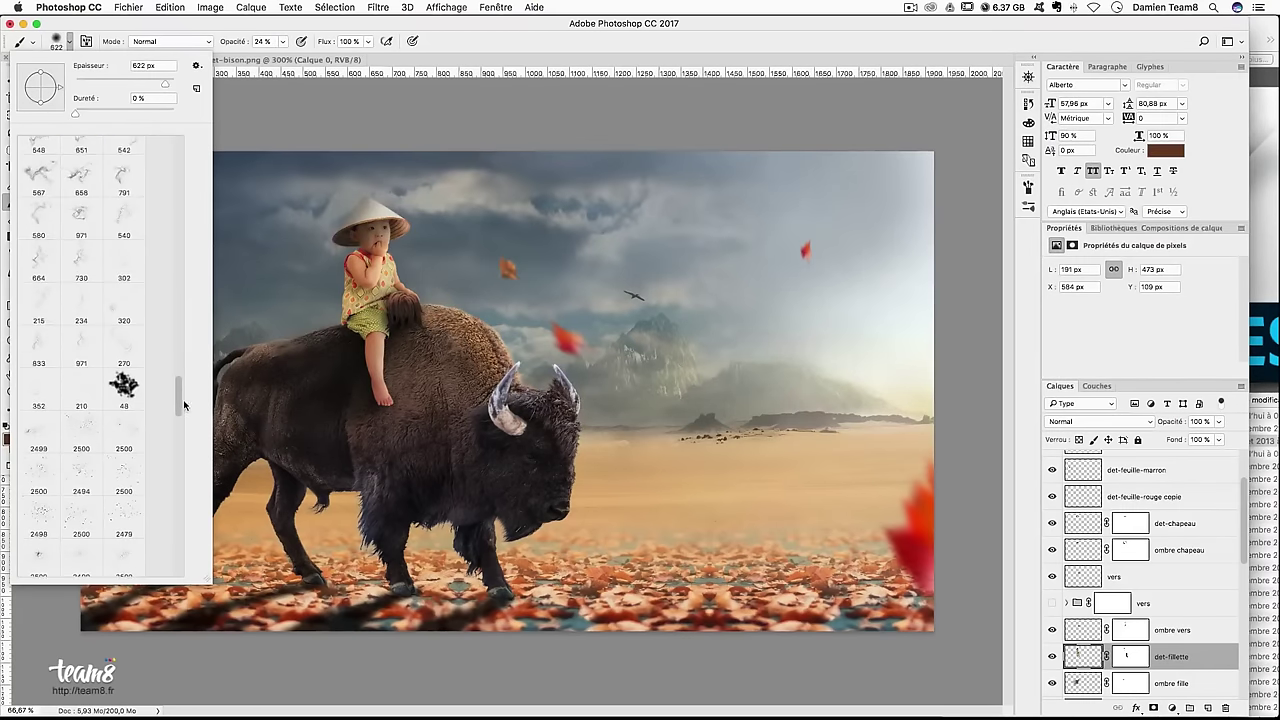
scroll(156, 432, down, 2)
scroll(152, 445, down, 3)
scroll(150, 455, down, 3)
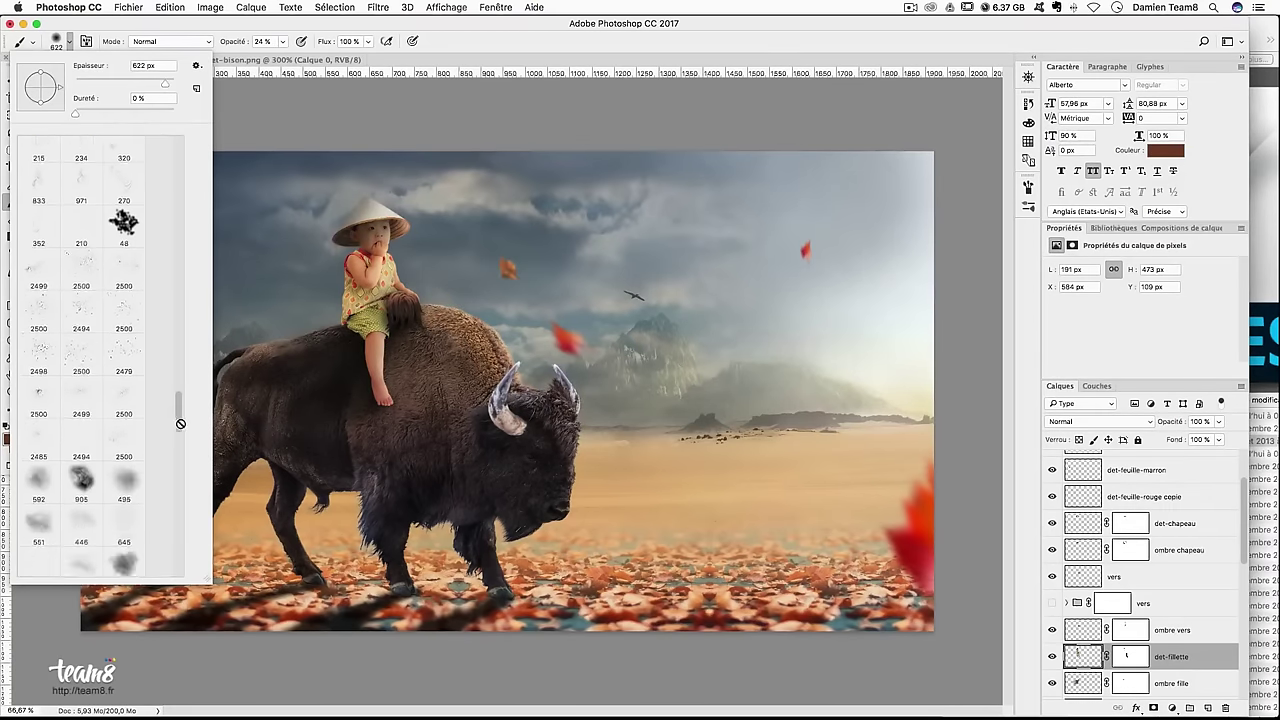
scroll(145, 473, down, 3)
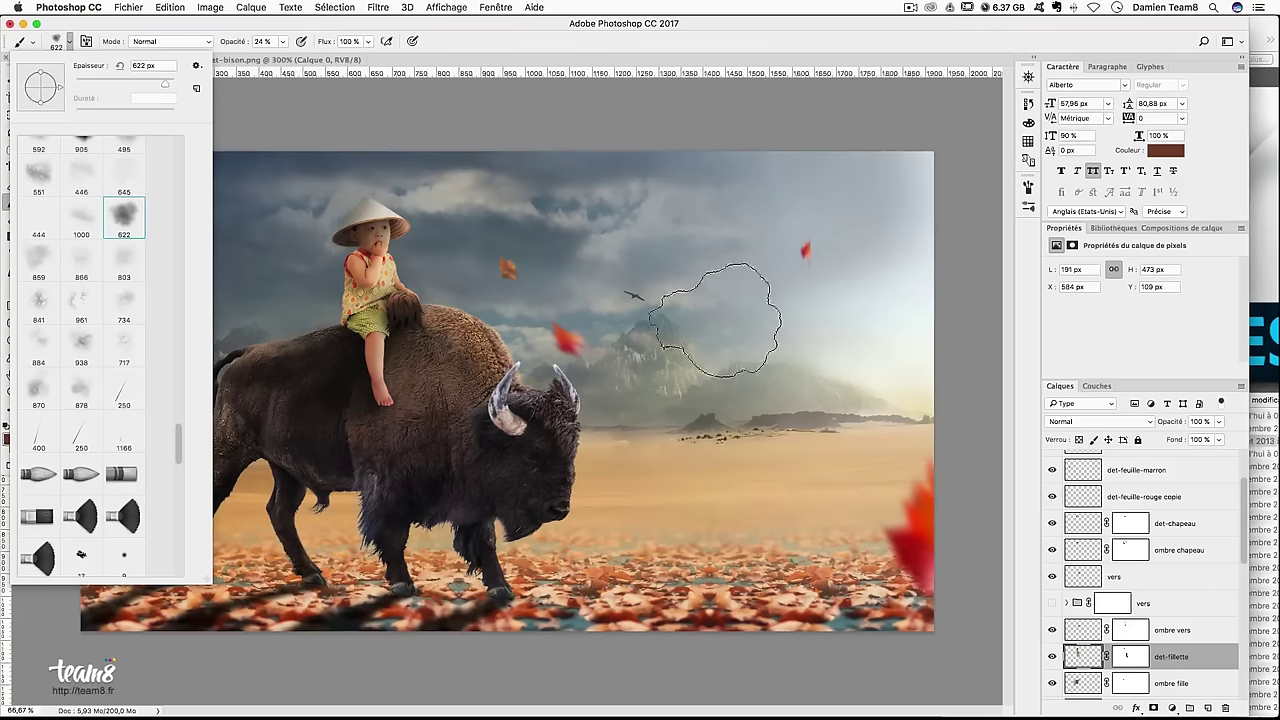
click(1185, 655)
scroll(1185, 640, up, 2)
scroll(1185, 625, up, 1)
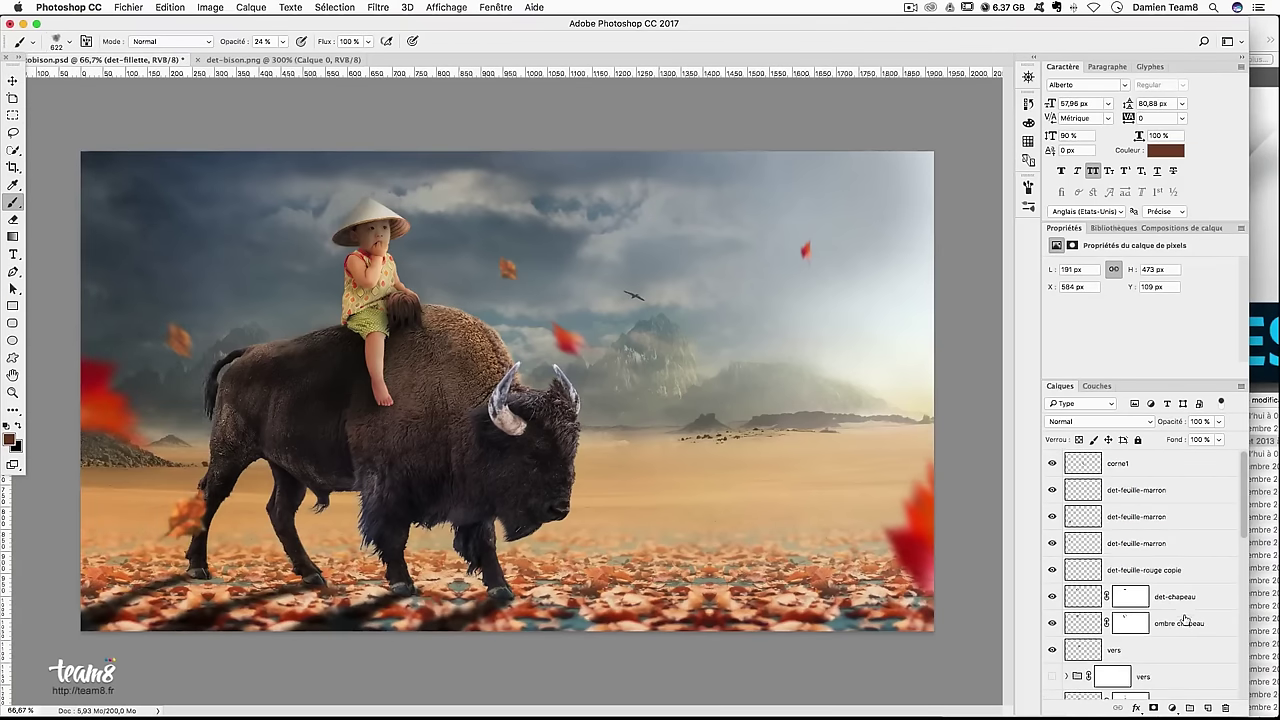
click(1150, 466)
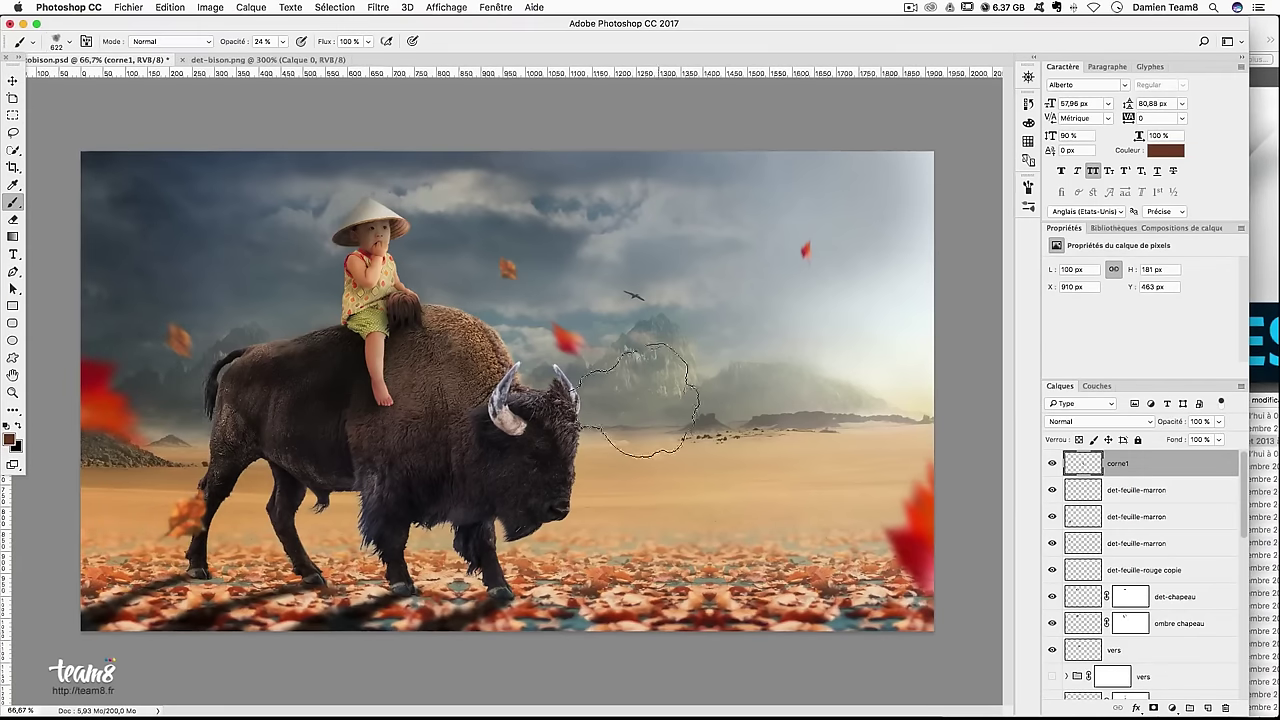
Add a layer above corne1, paint dark tones over the ground, and set a 734 px brush at 75 % opacity
click(1208, 708)
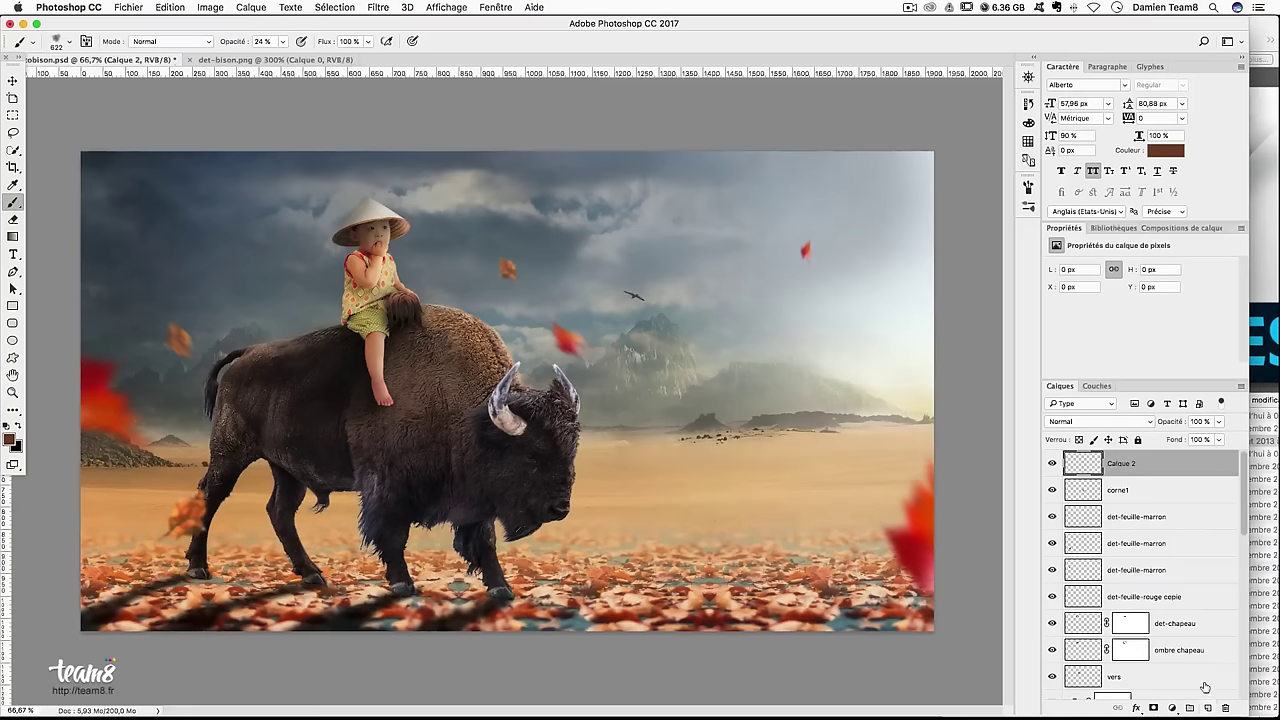
drag(190, 600, 630, 605)
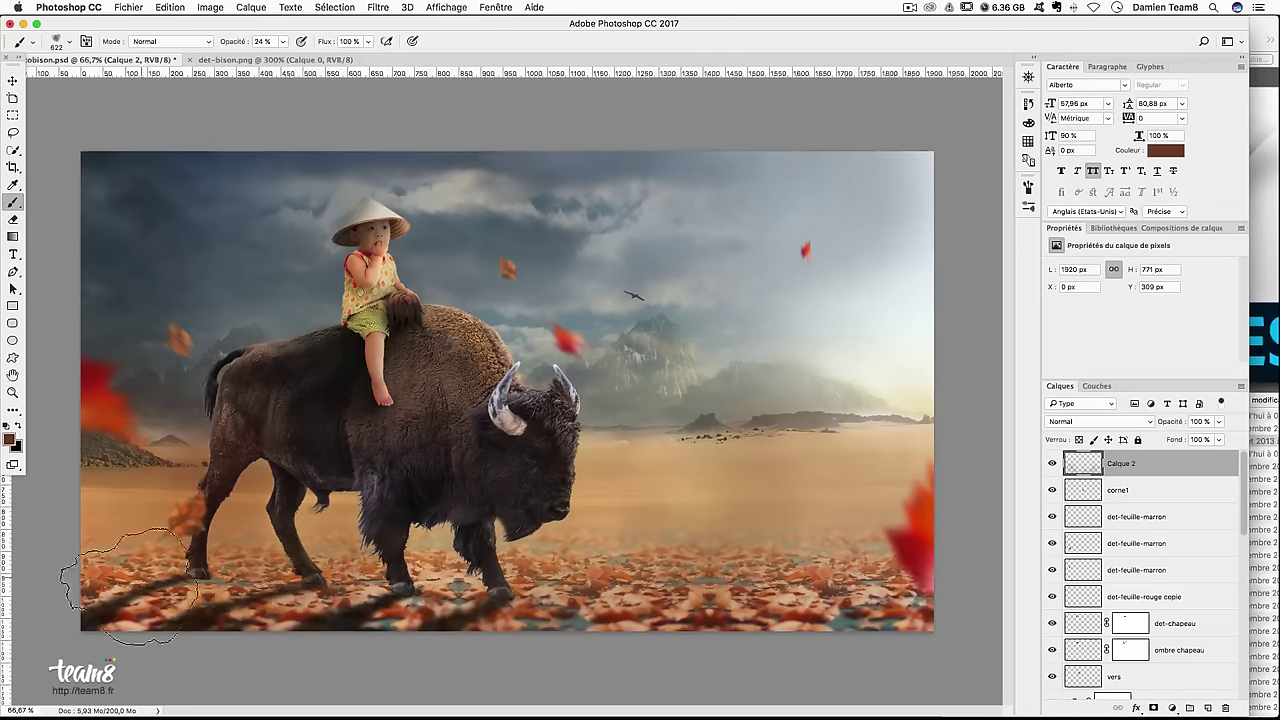
drag(630, 605, 855, 612)
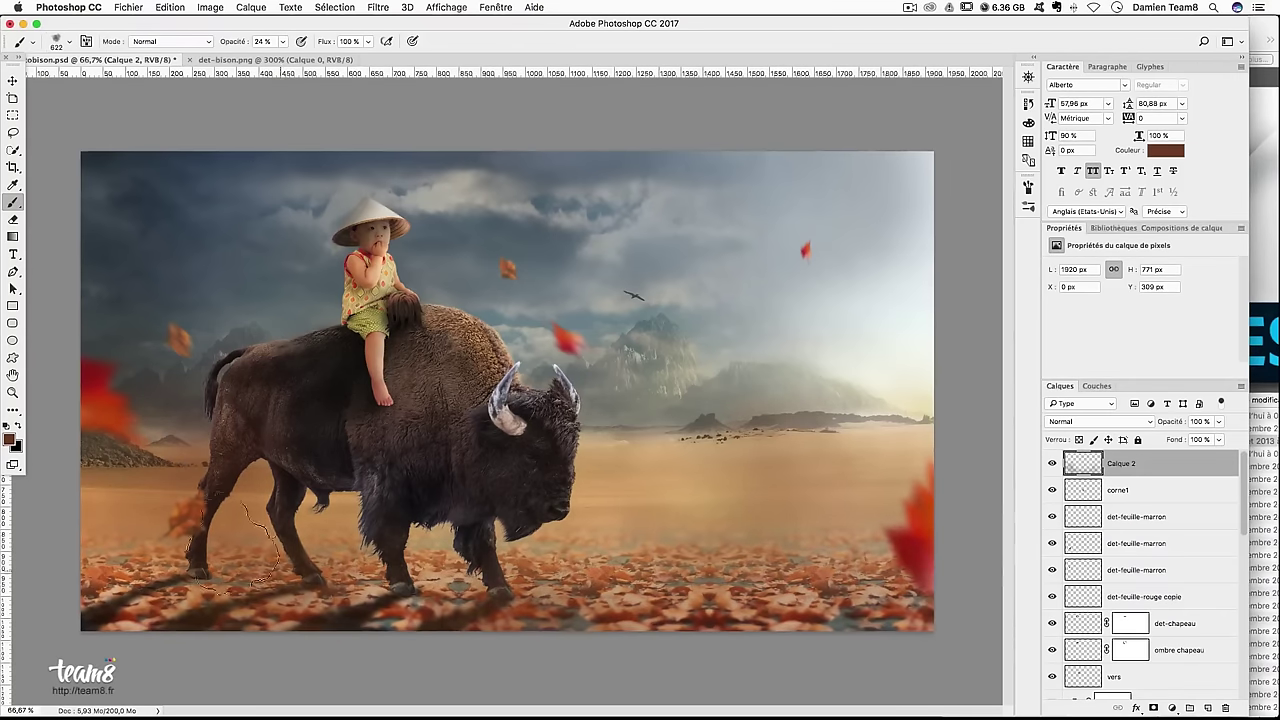
click(57, 40)
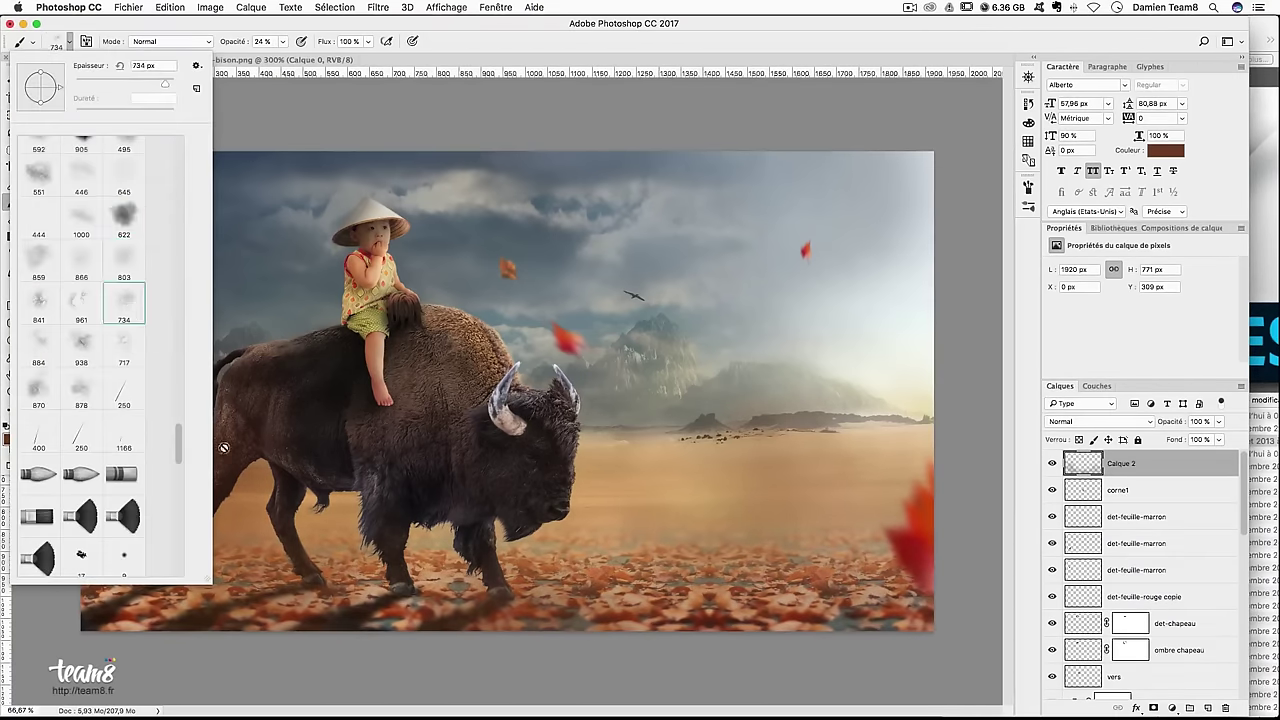
key(Return)
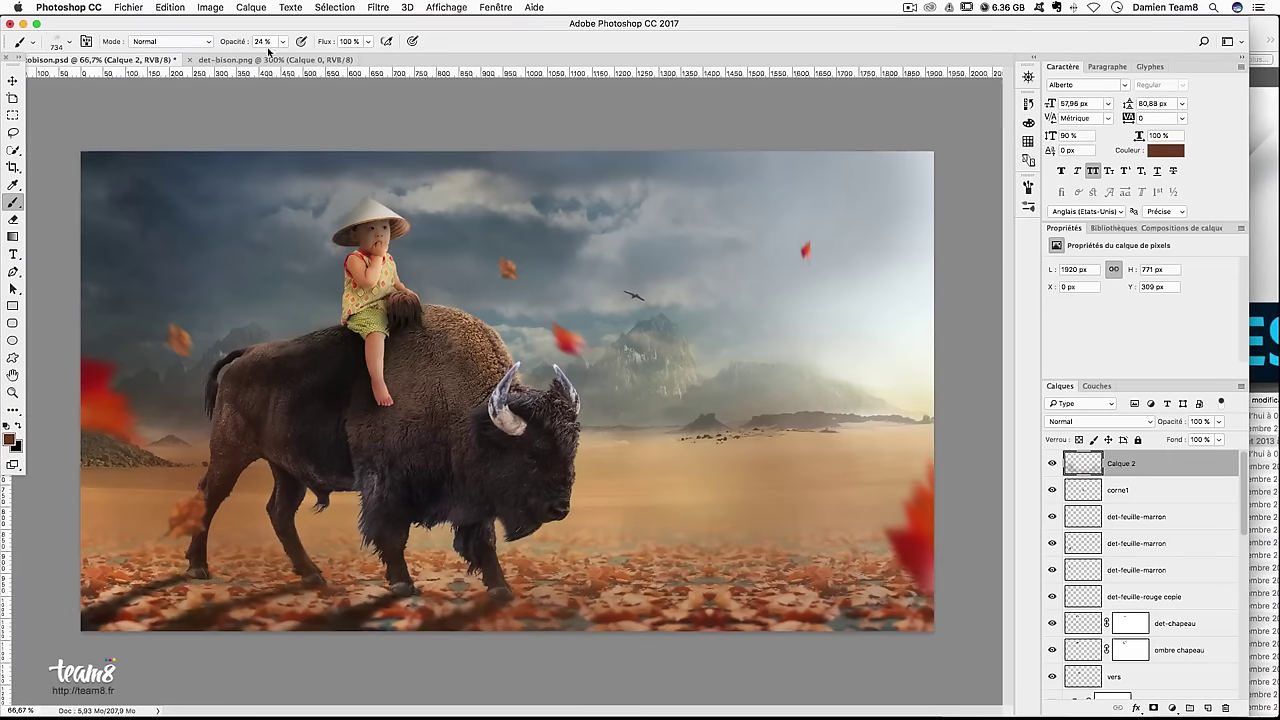
click(284, 45)
click(215, 461)
Try 841 px soft haze on the left edge and lower-right ground, then undo both strokes
click(56, 46)
double_click(38, 300)
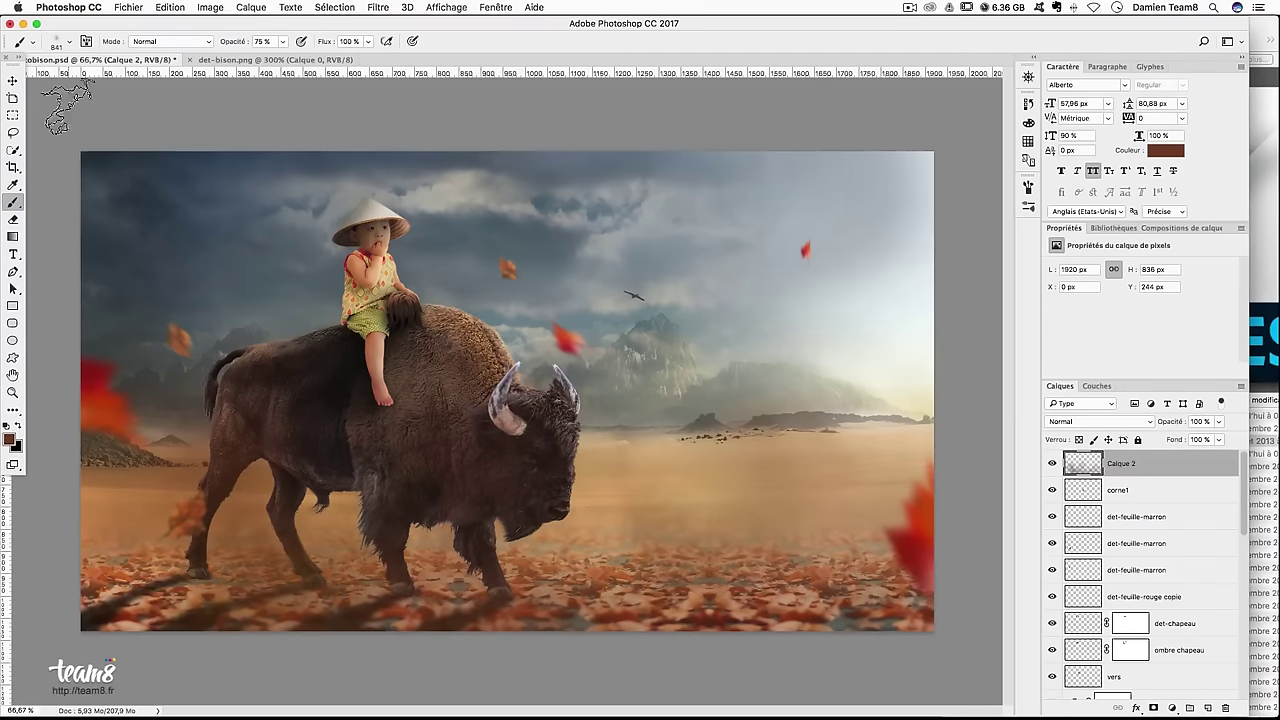
click(116, 405)
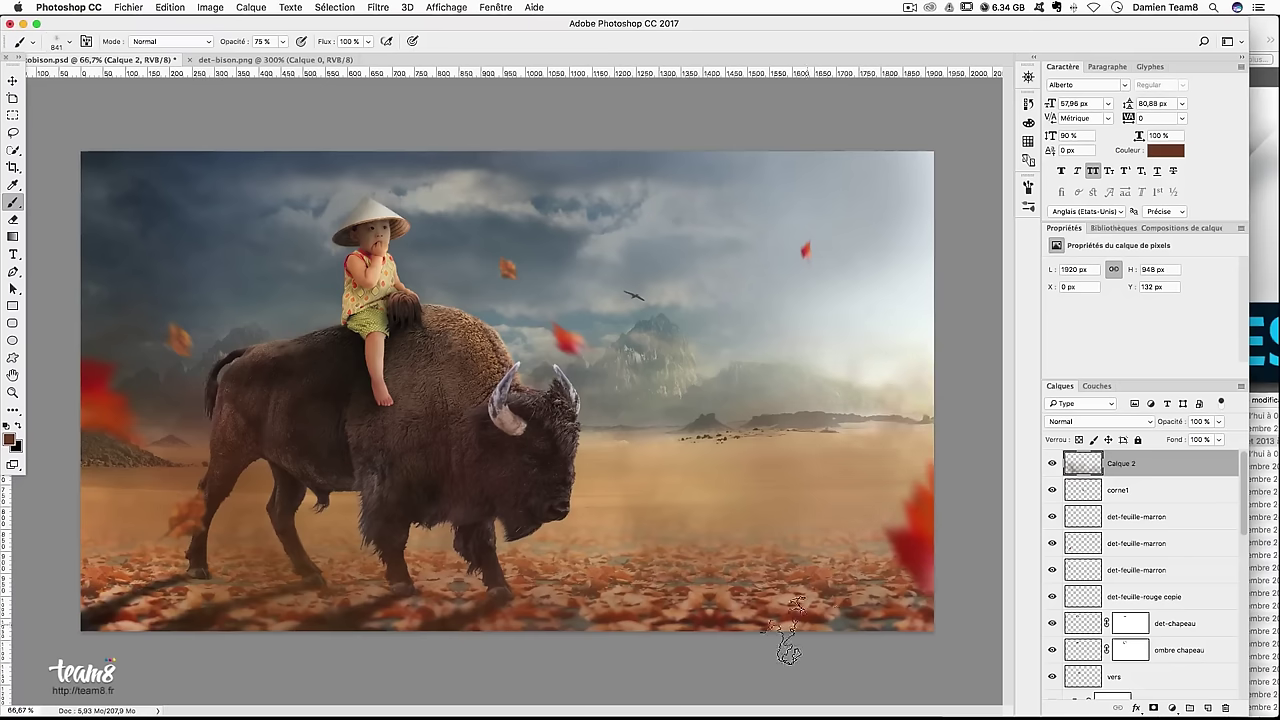
drag(788, 628, 700, 588)
key(ctrl+alt+z)
key(ctrl+alt+z)
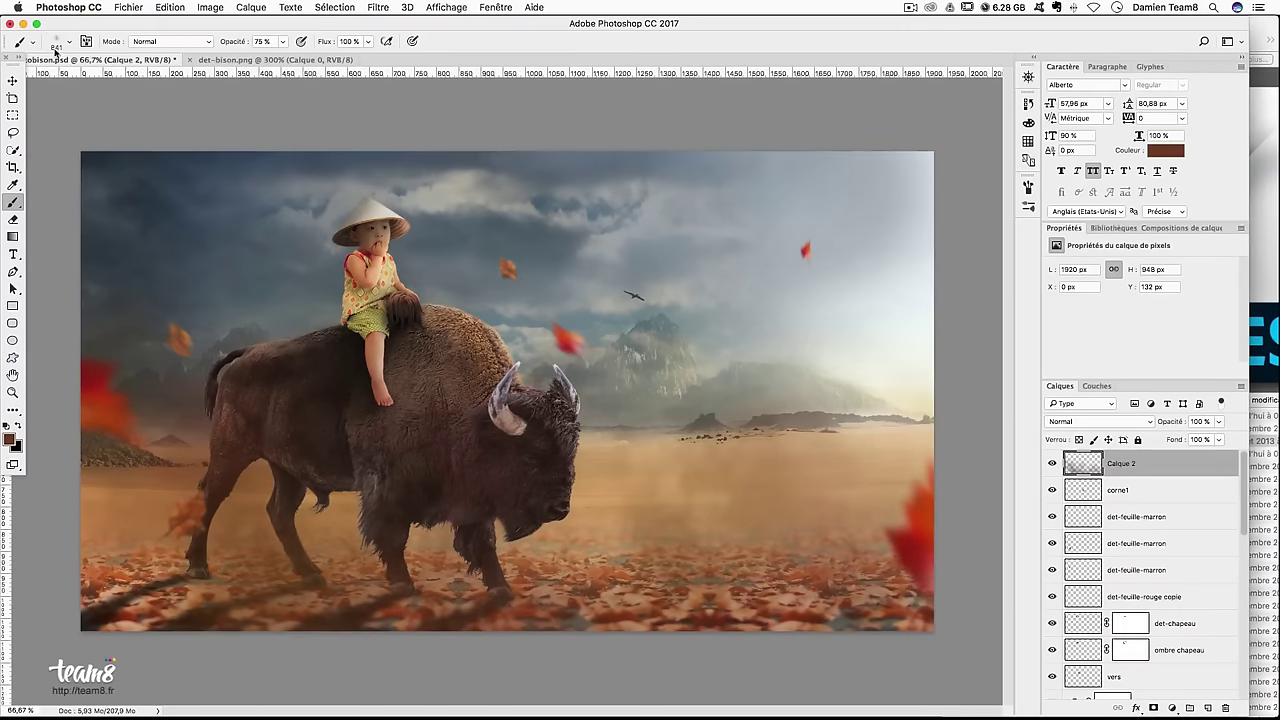
Paint white haze over the bison and ground with an 870 px soft brush, then undo it
click(7, 426)
click(18, 425)
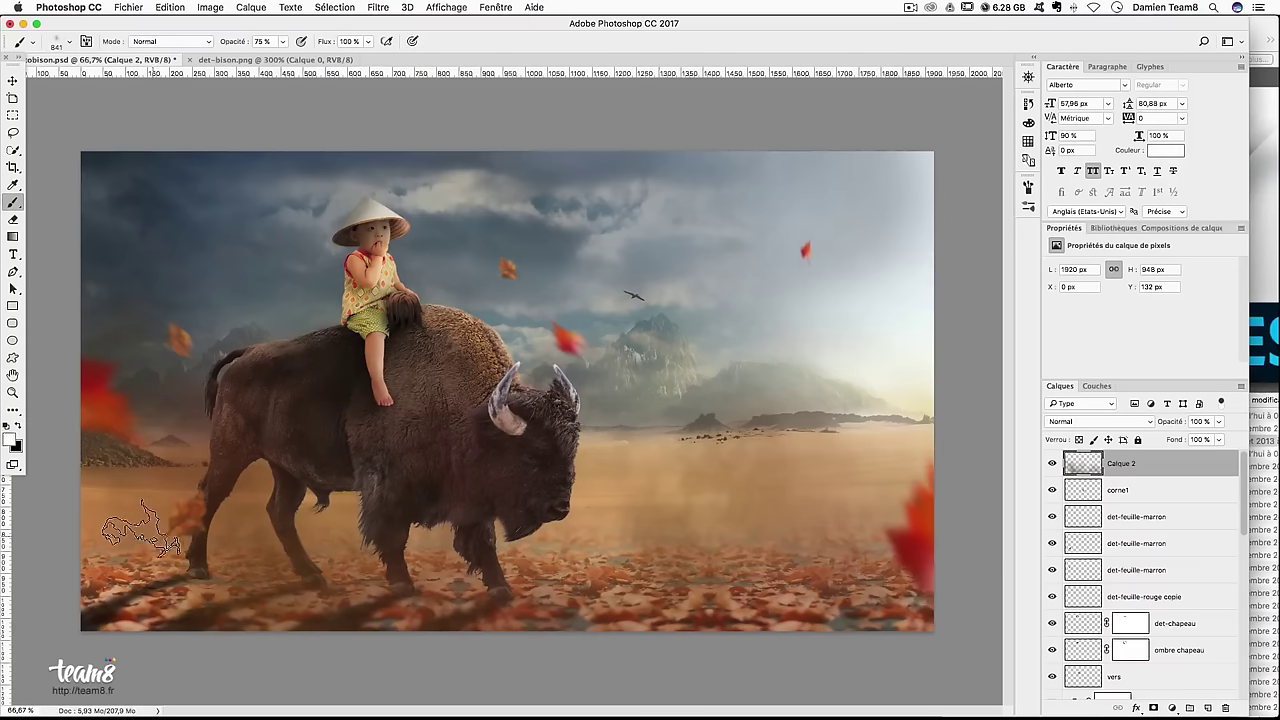
click(58, 44)
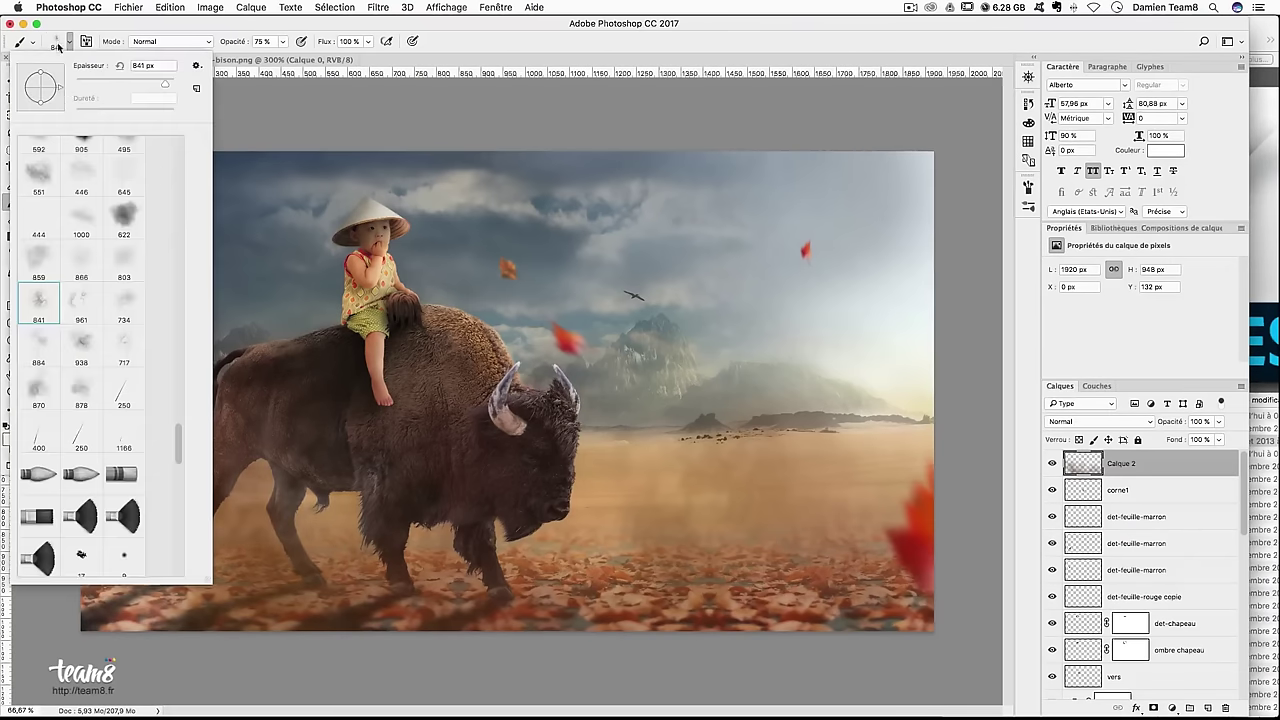
double_click(38, 385)
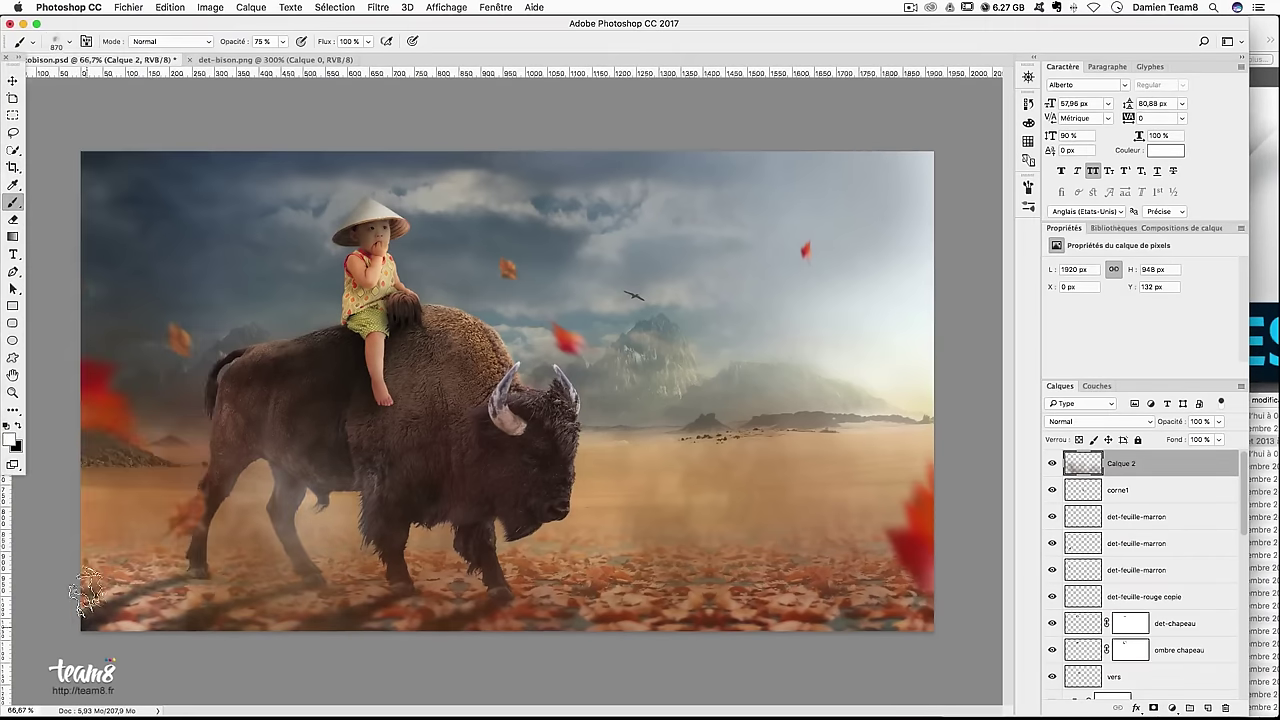
drag(333, 540, 520, 470)
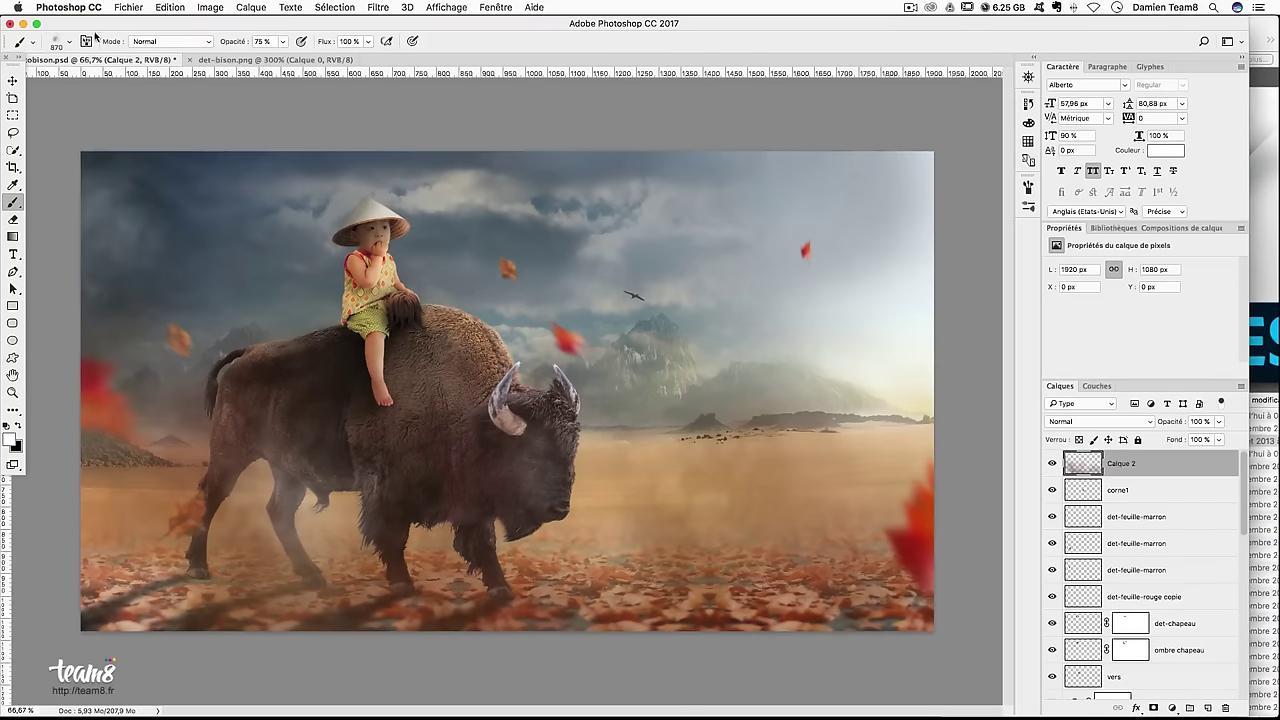
click(58, 46)
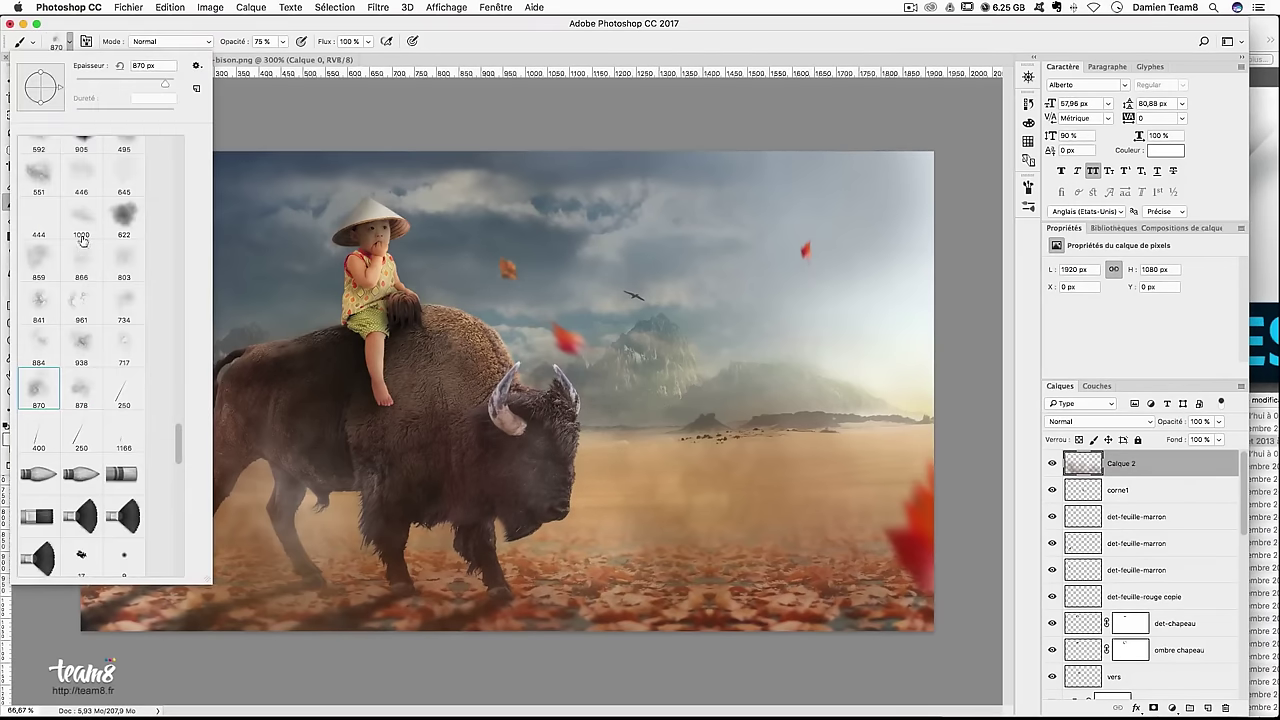
double_click(82, 240)
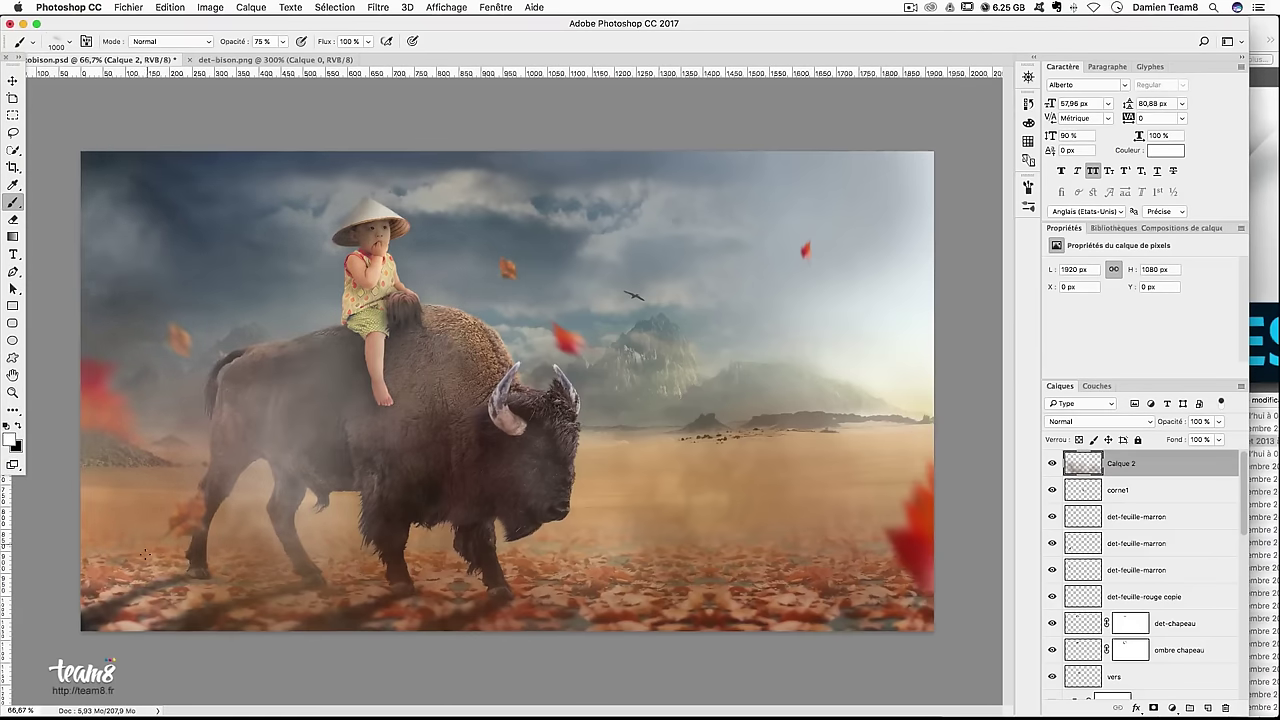
key(ctrl+z)
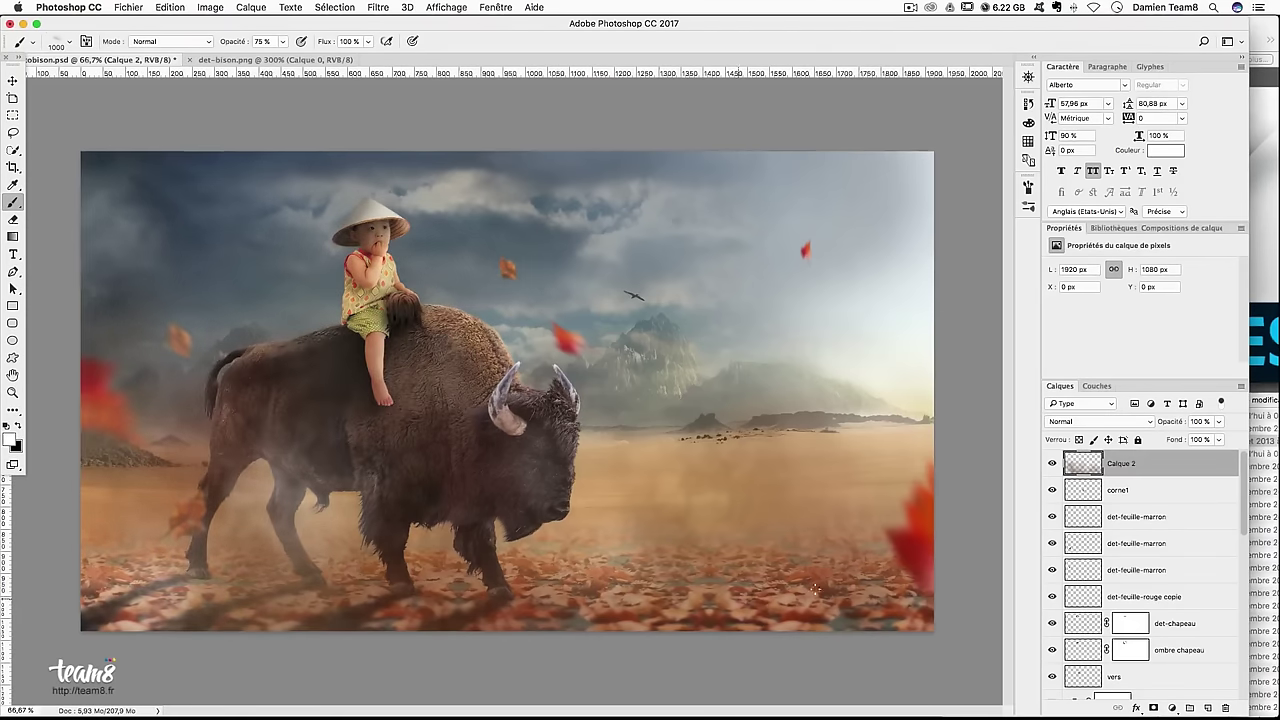
Darken the haze over the upper-left sky and mountains in black, switching to the 803 px cloud tip
key(x)
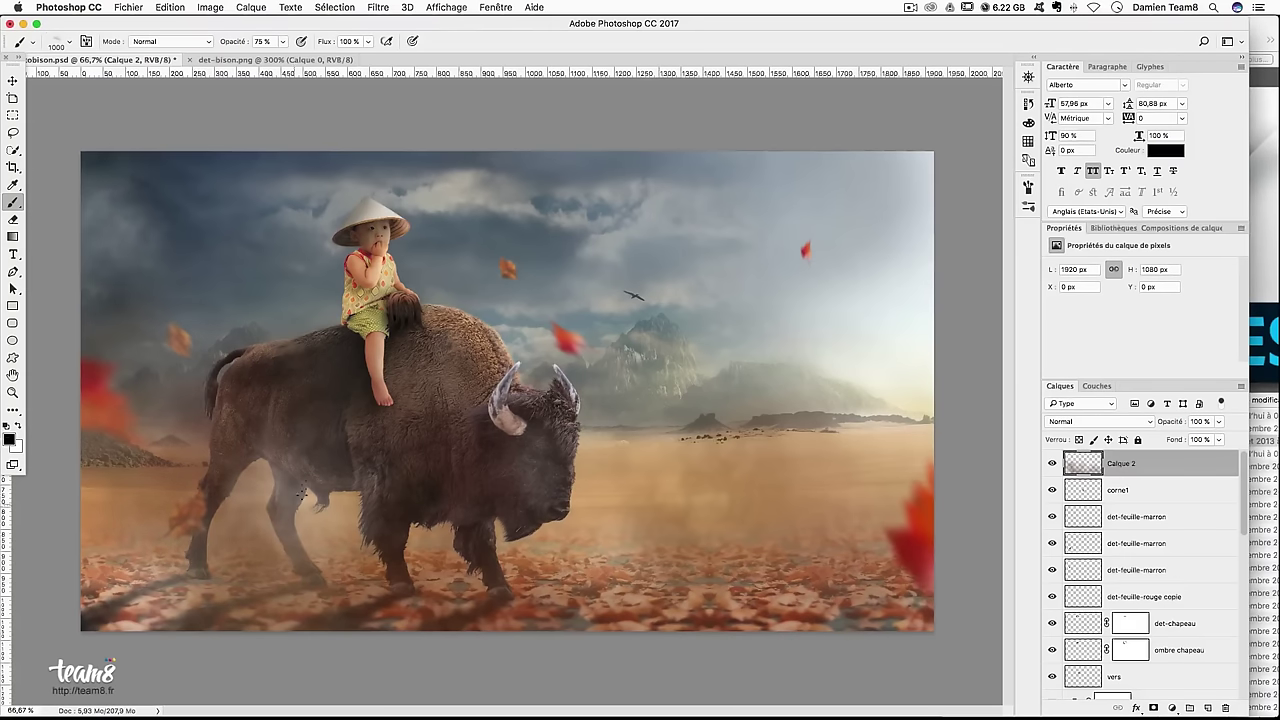
mouse_move(323, 495)
mouse_down()
mouse_move(245, 497)
mouse_move(241, 553)
mouse_move(924, 619)
mouse_up()
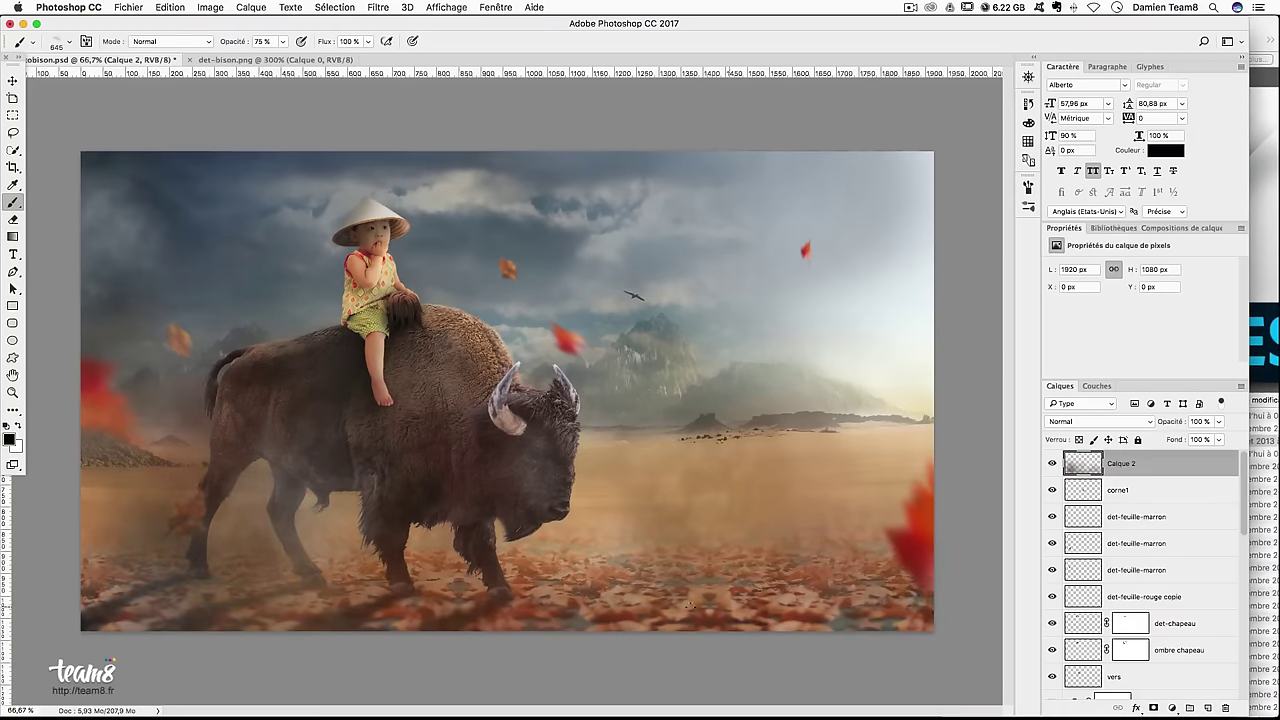
drag(113, 253, 140, 487)
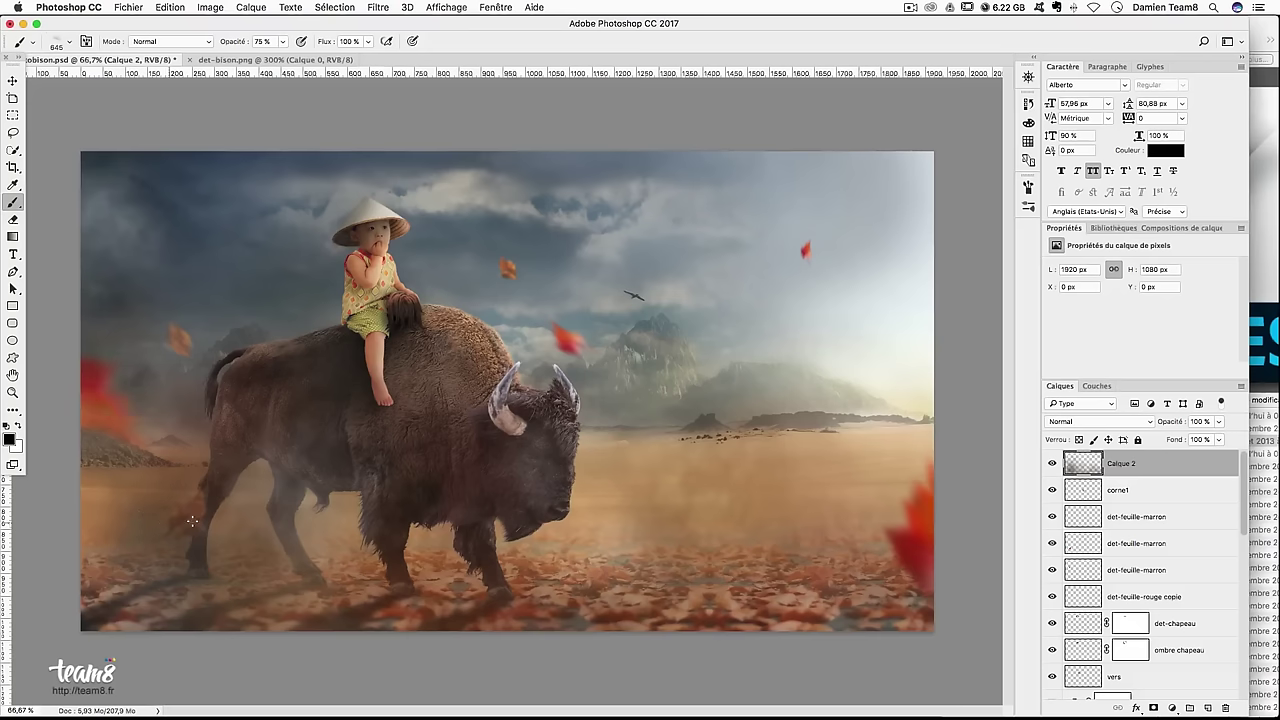
click(68, 46)
click(123, 268)
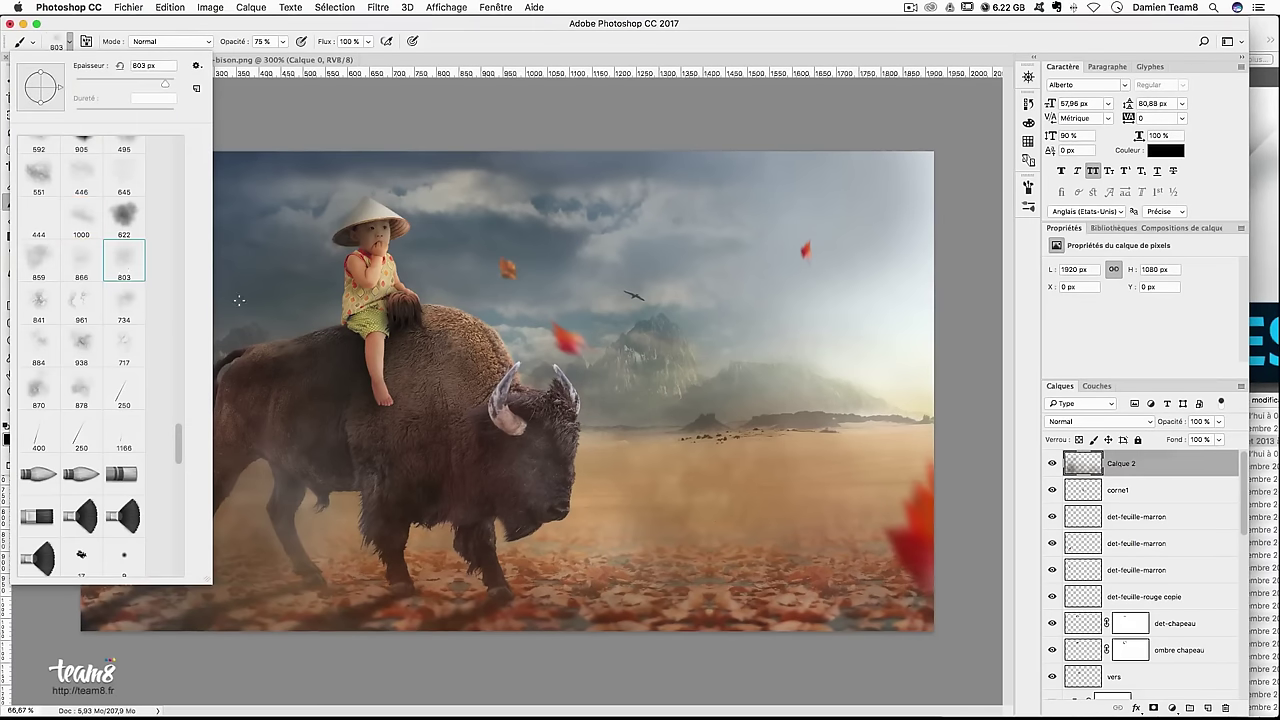
key(Return)
Brighten the haze in white over the upper-left sky, around the child, and the lower ground
click(17, 424)
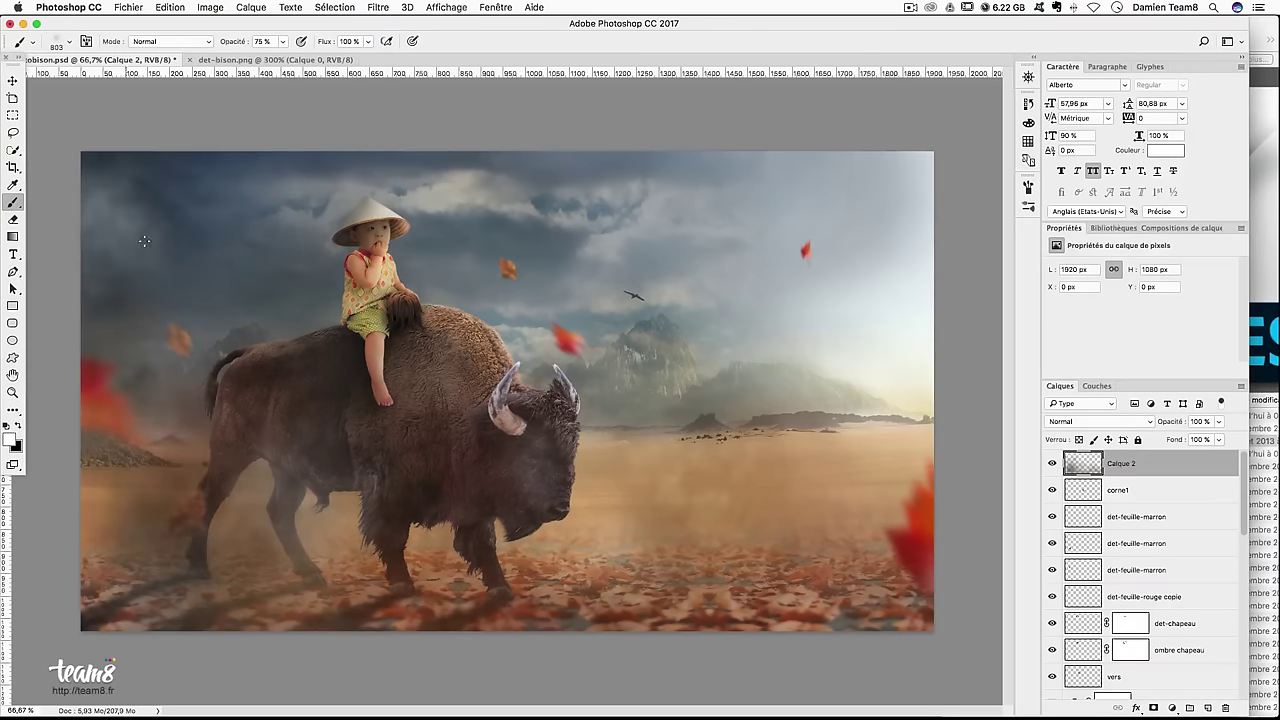
drag(140, 240, 460, 300)
drag(400, 360, 180, 330)
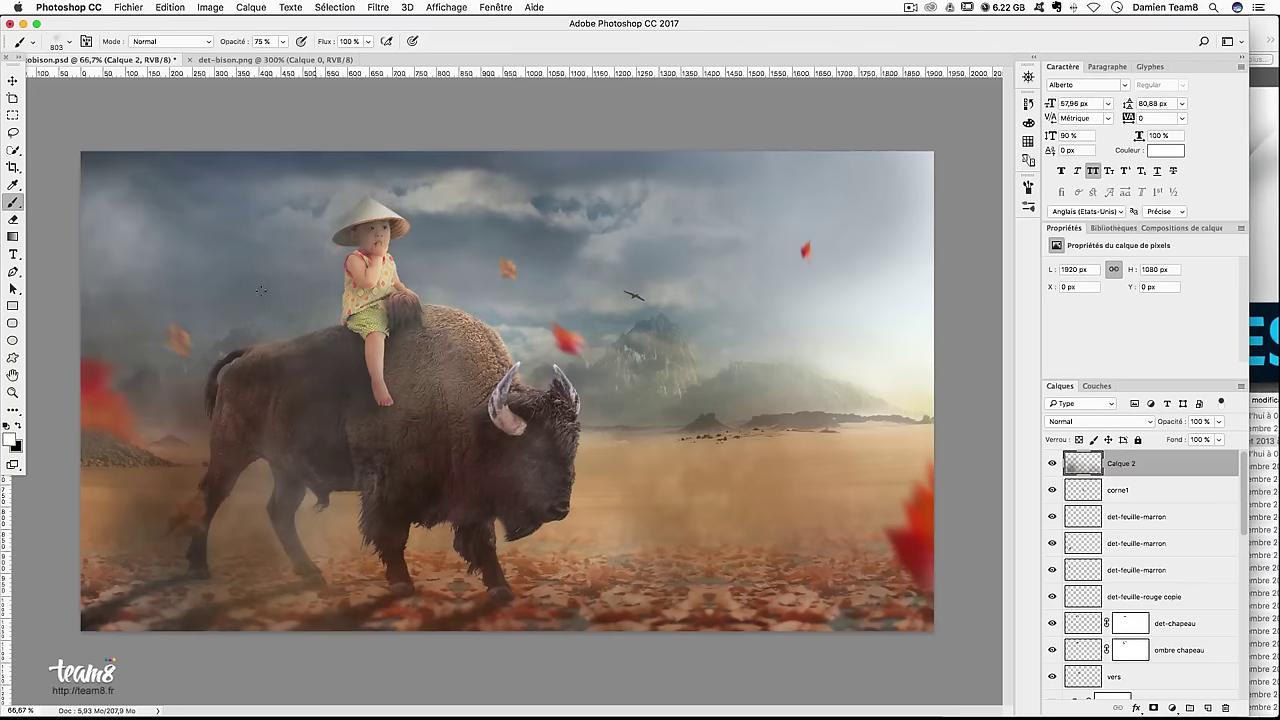
drag(340, 320, 370, 300)
mouse_move(240, 190)
mouse_down()
mouse_move(160, 175)
mouse_move(118, 230)
mouse_up()
mouse_move(143, 454)
mouse_down()
mouse_move(200, 485)
mouse_move(255, 560)
mouse_up()
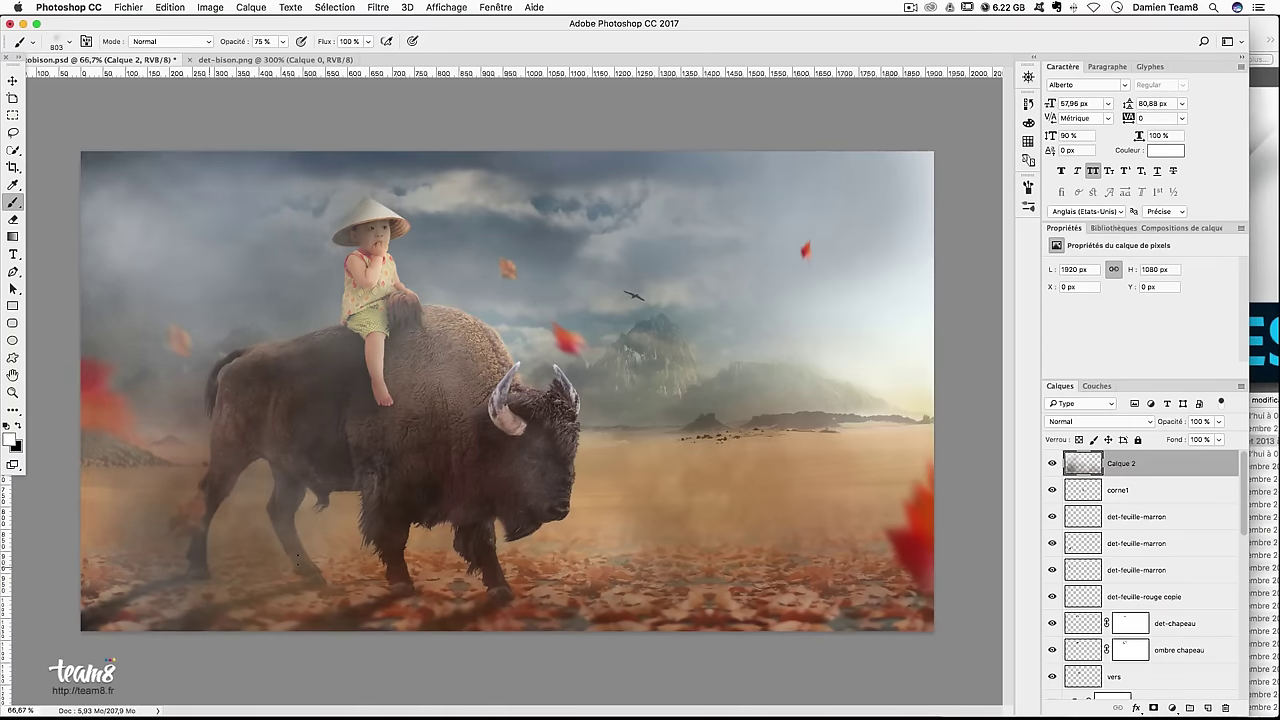
drag(525, 590, 440, 600)
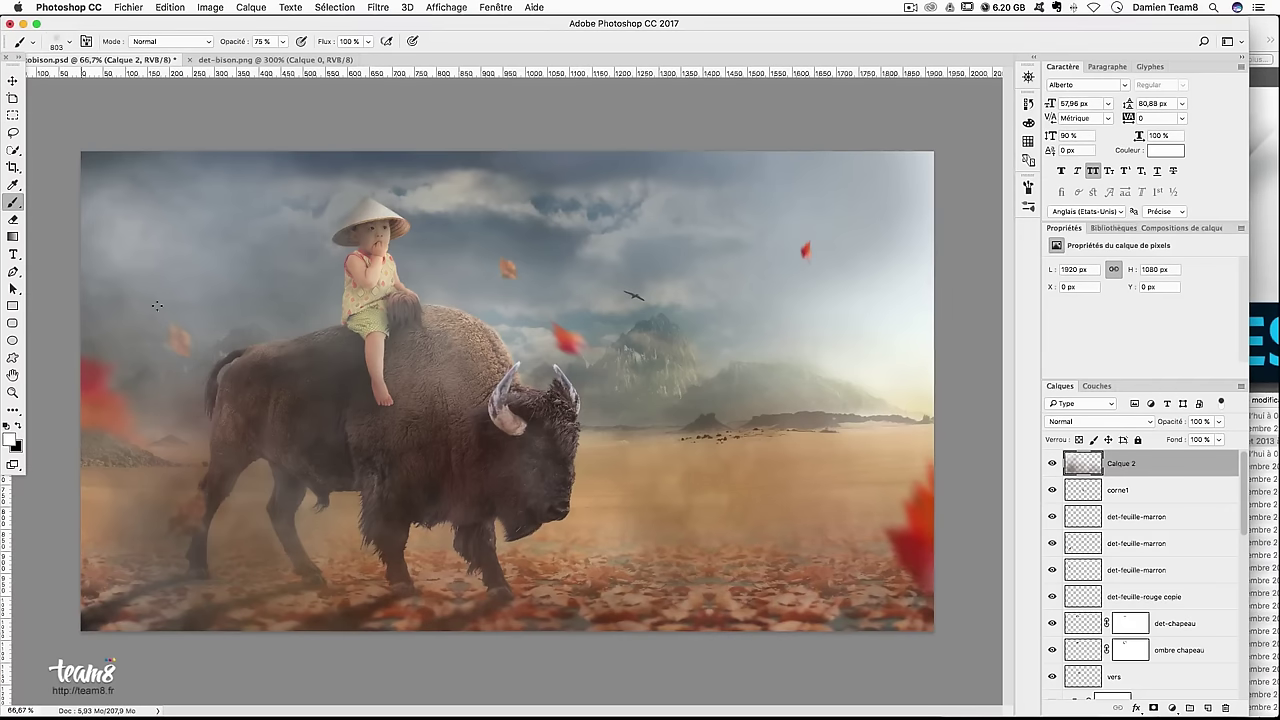
Darken the haze around the bison's hind legs in black with an 859 px brush tip
key(x)
click(69, 42)
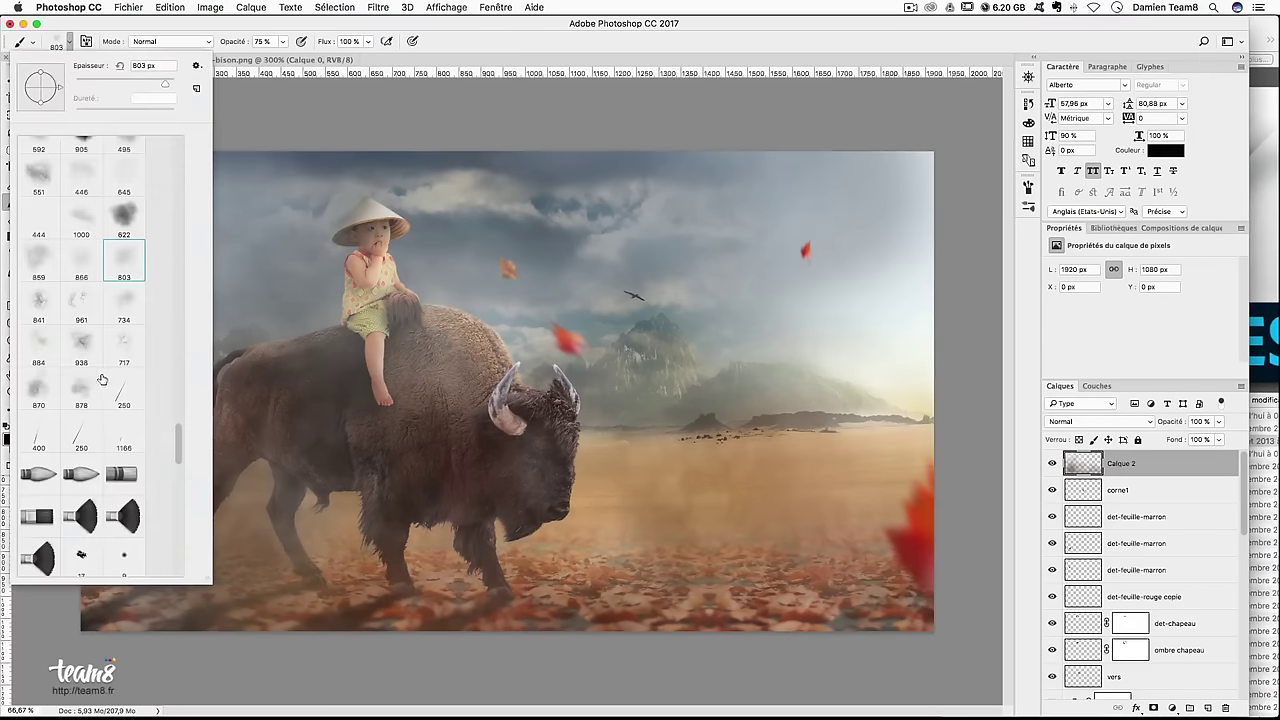
click(39, 300)
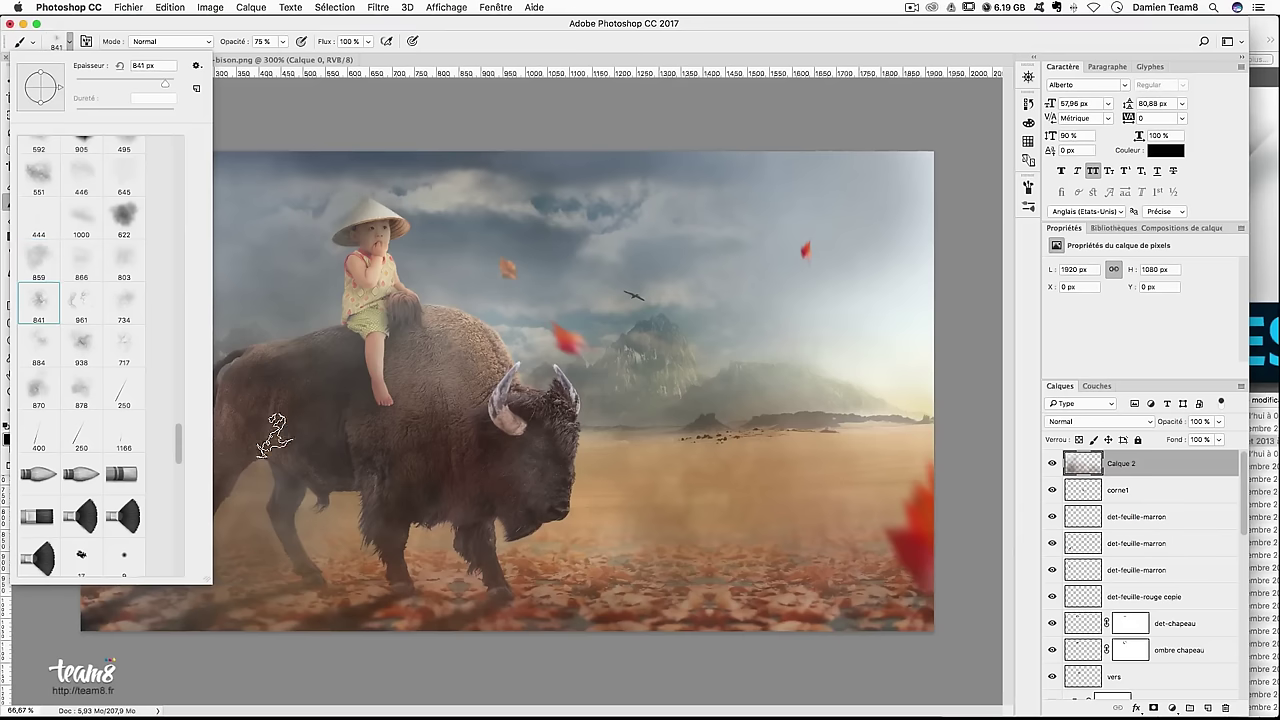
click(274, 429)
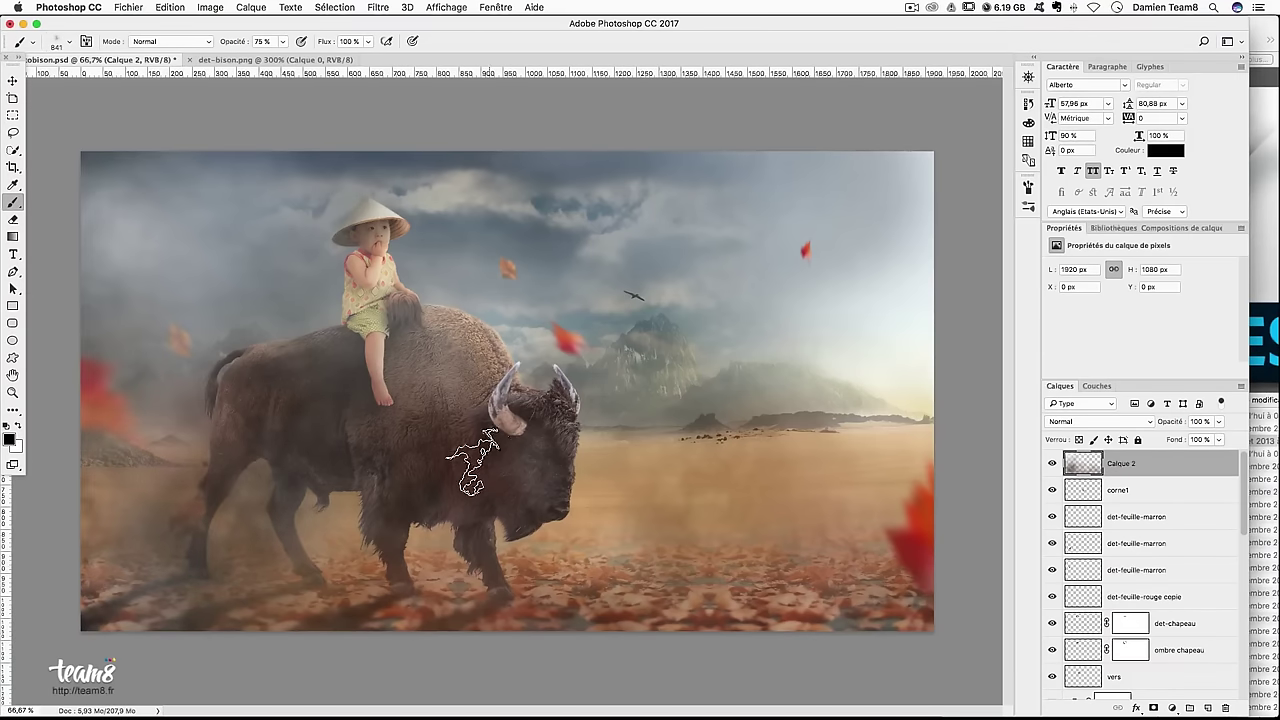
click(58, 42)
click(44, 260)
click(329, 628)
drag(329, 628, 131, 517)
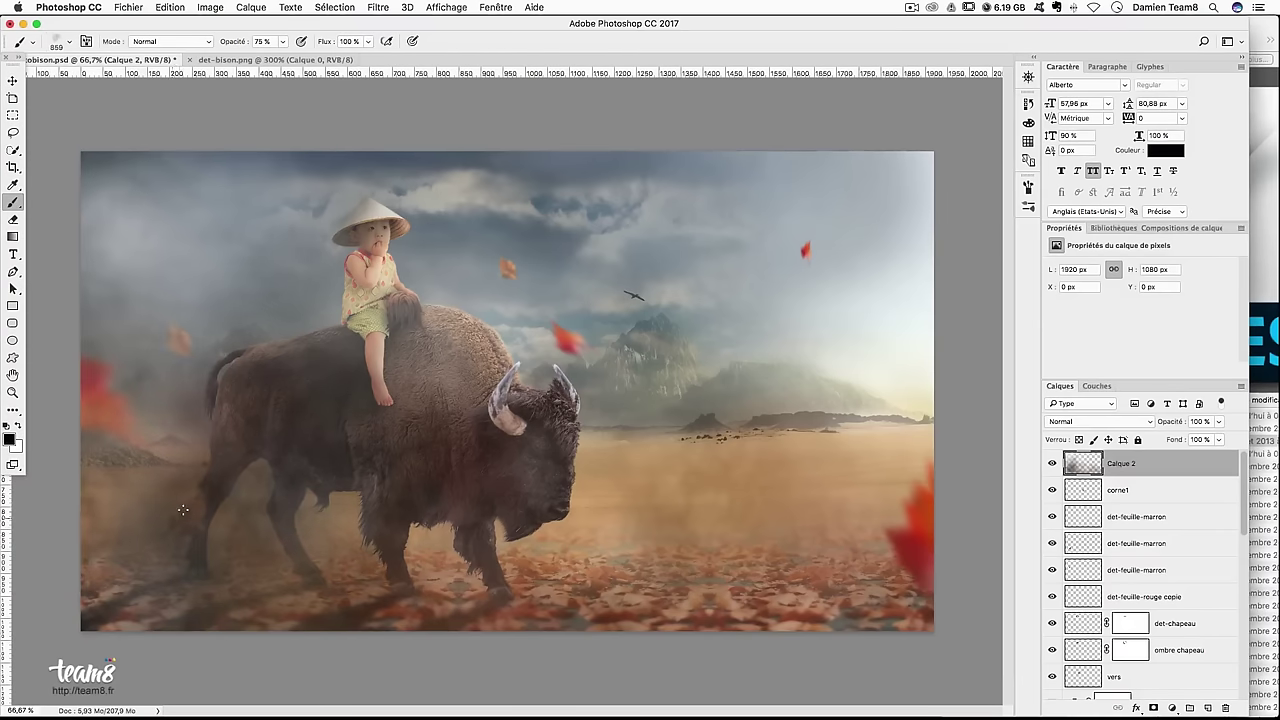
Add white mist around the hind legs, lower-right leaves, the mountain, and the ground under the bison
key(x)
drag(250, 581, 535, 573)
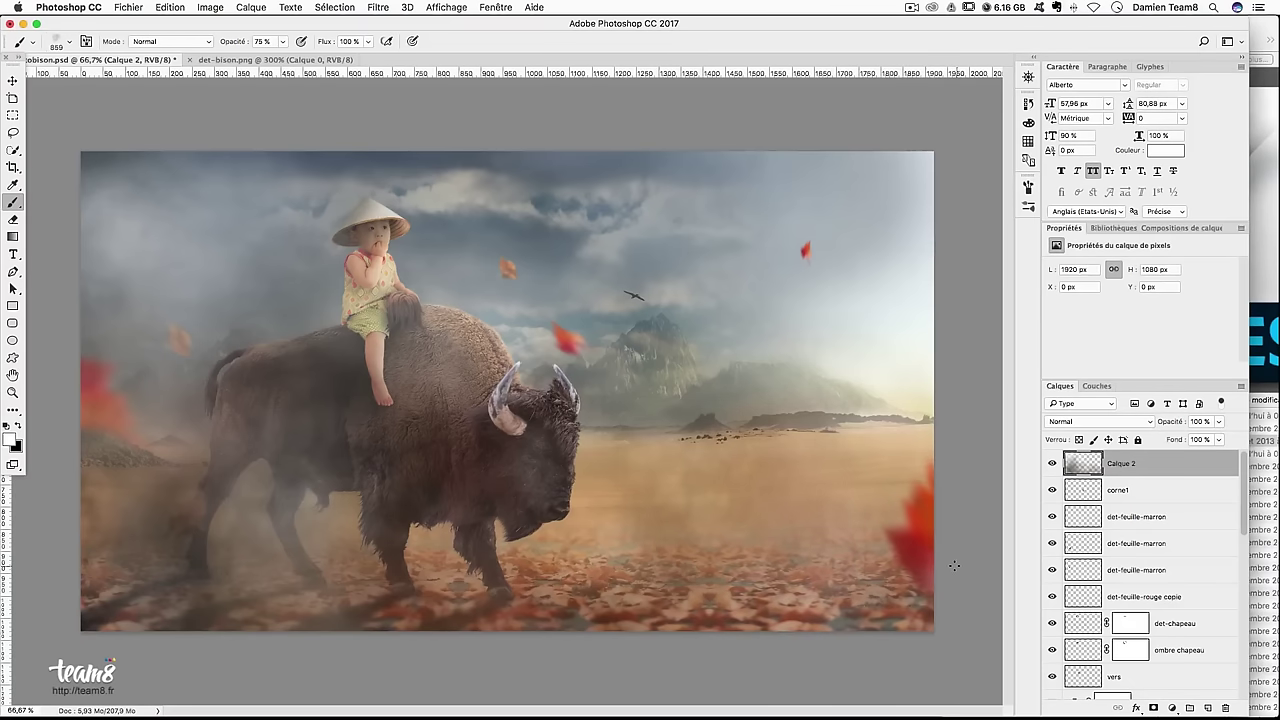
drag(876, 582, 771, 617)
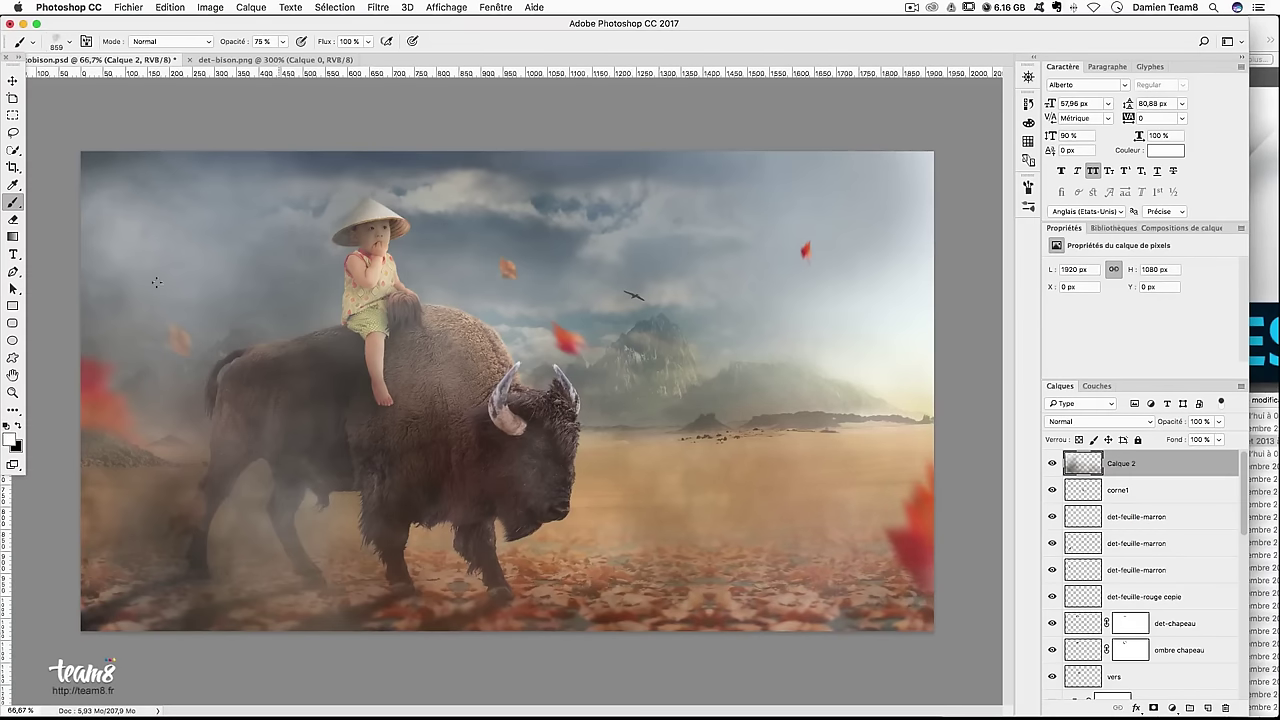
drag(600, 250, 620, 320)
drag(700, 540, 560, 420)
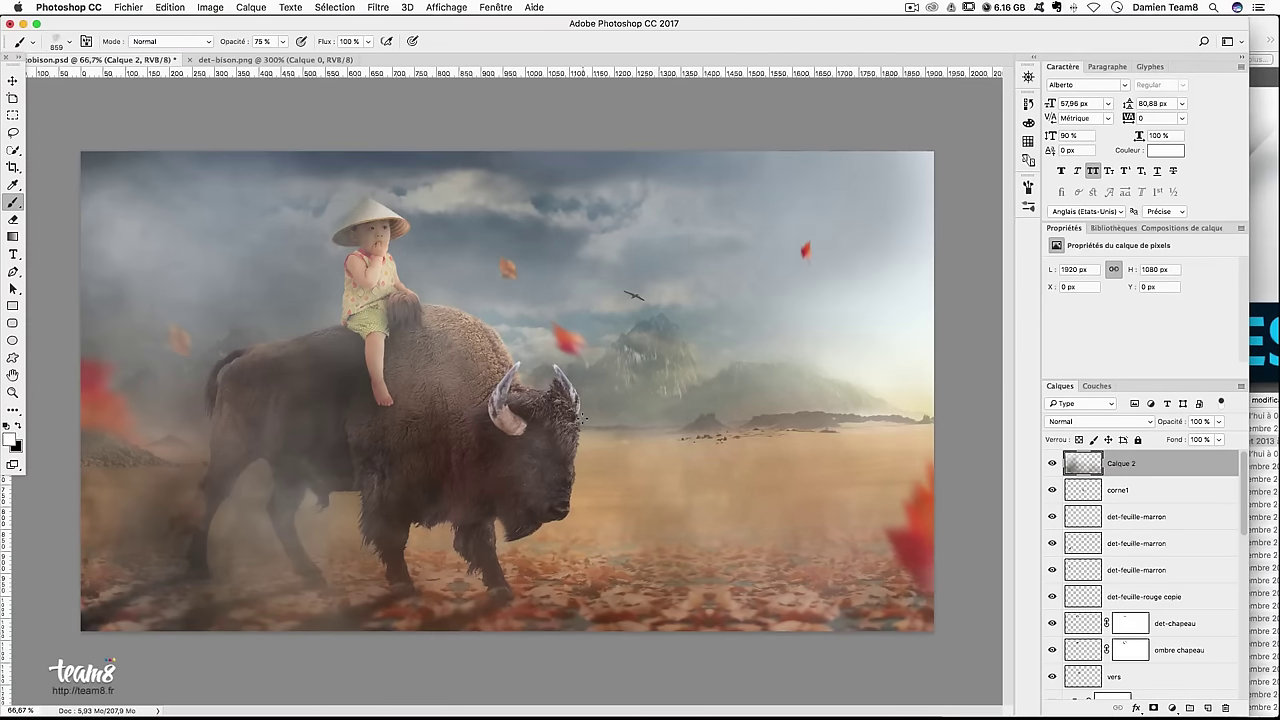
drag(540, 560, 646, 391)
mouse_move(681, 519)
mouse_down()
mouse_move(440, 560)
mouse_move(349, 485)
mouse_up()
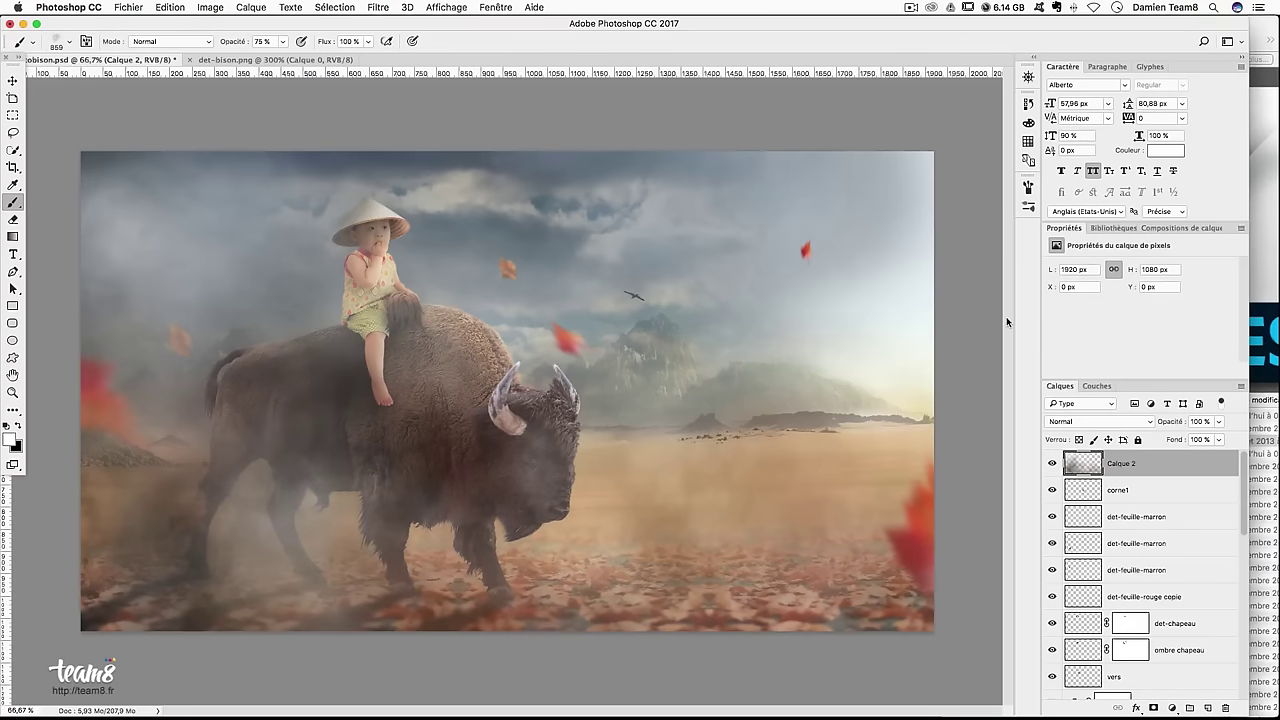
Sample dark brown from the bison's fur and paint haze over the left sky, legs and ground
click(12, 440)
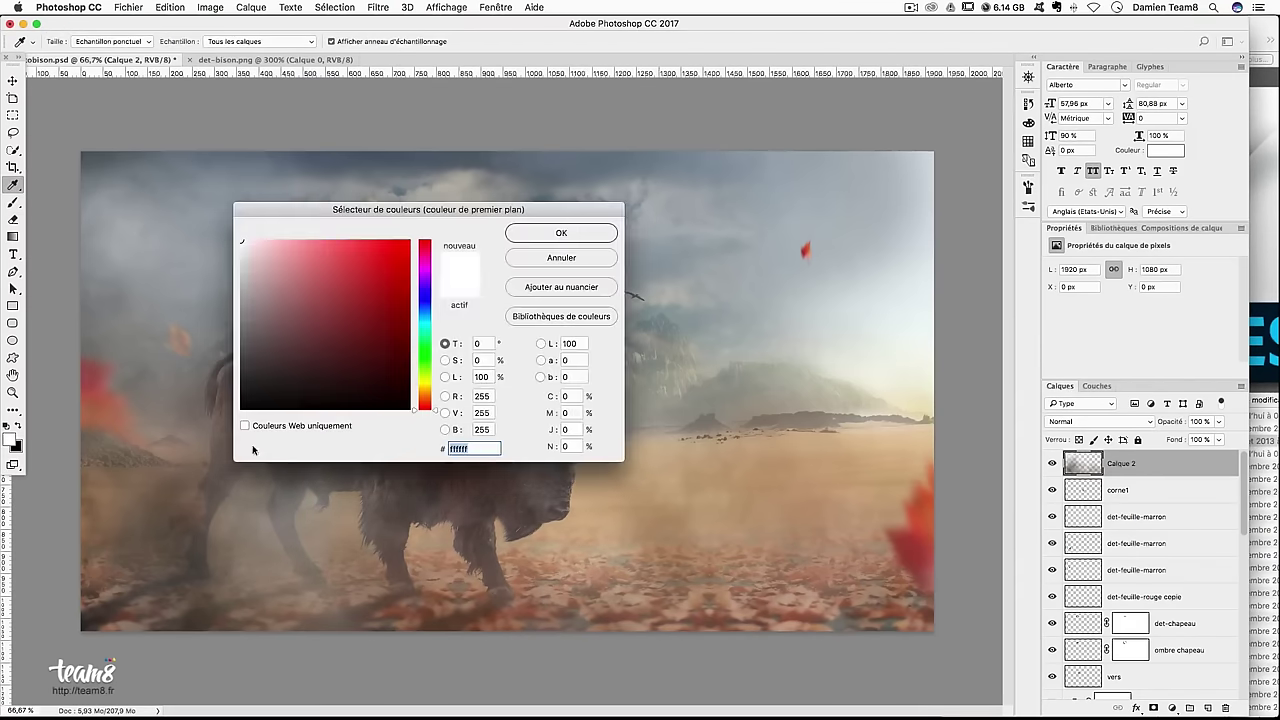
click(454, 500)
key(Return)
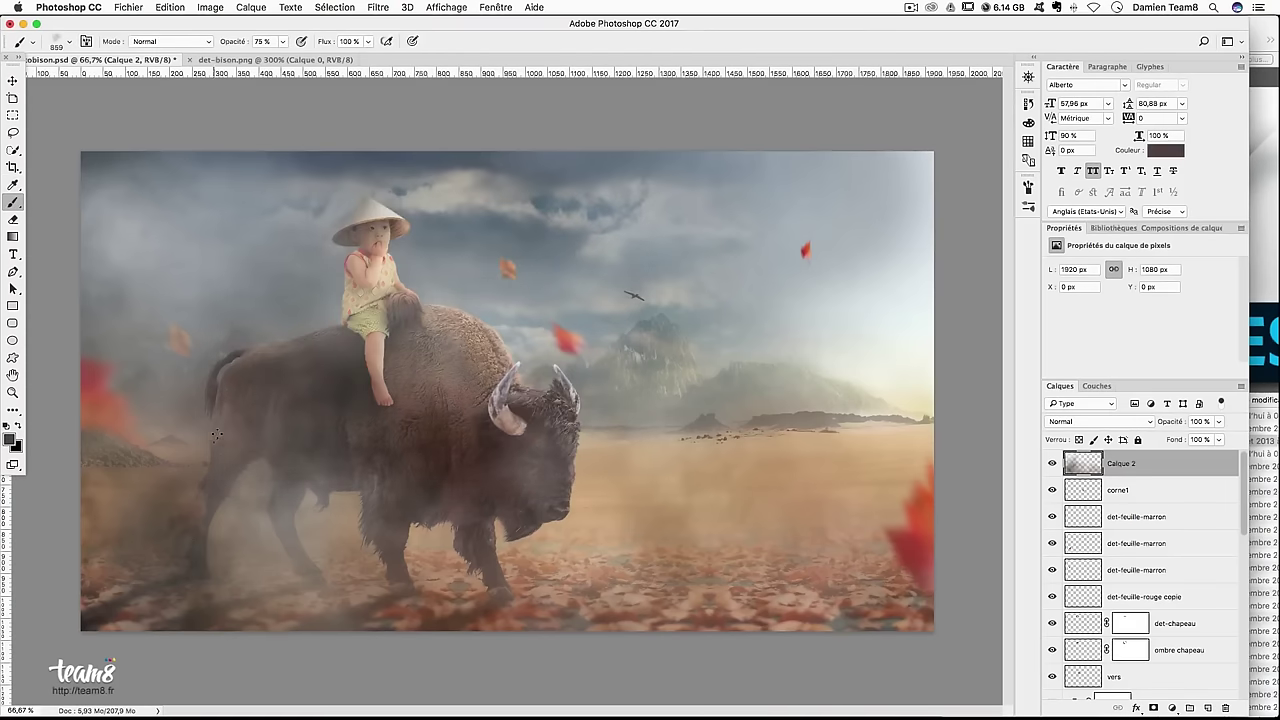
mouse_move(175, 410)
mouse_down()
mouse_move(195, 300)
mouse_move(100, 230)
mouse_up()
mouse_move(260, 495)
mouse_down()
mouse_move(350, 550)
mouse_move(536, 593)
mouse_up()
drag(620, 450, 780, 540)
drag(460, 570, 180, 560)
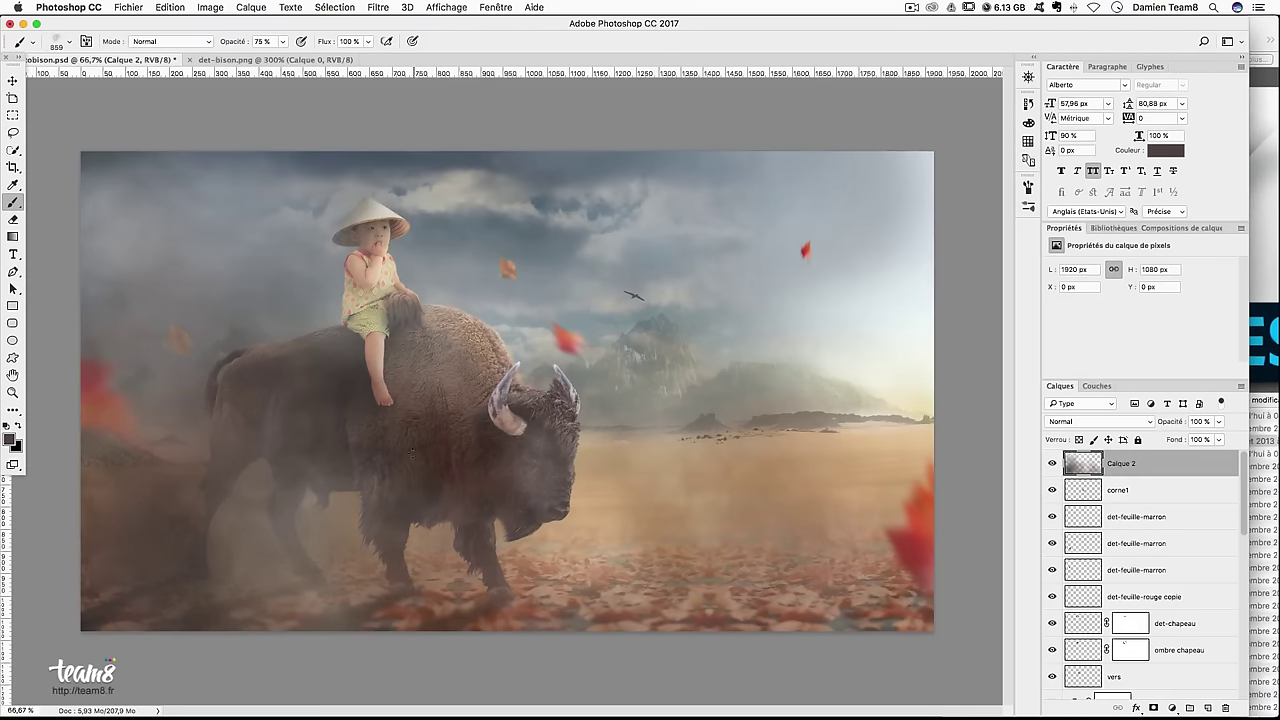
Try the 961, 717 and 734 presets and paint black haze along the bottom of the image
click(57, 45)
double_click(81, 298)
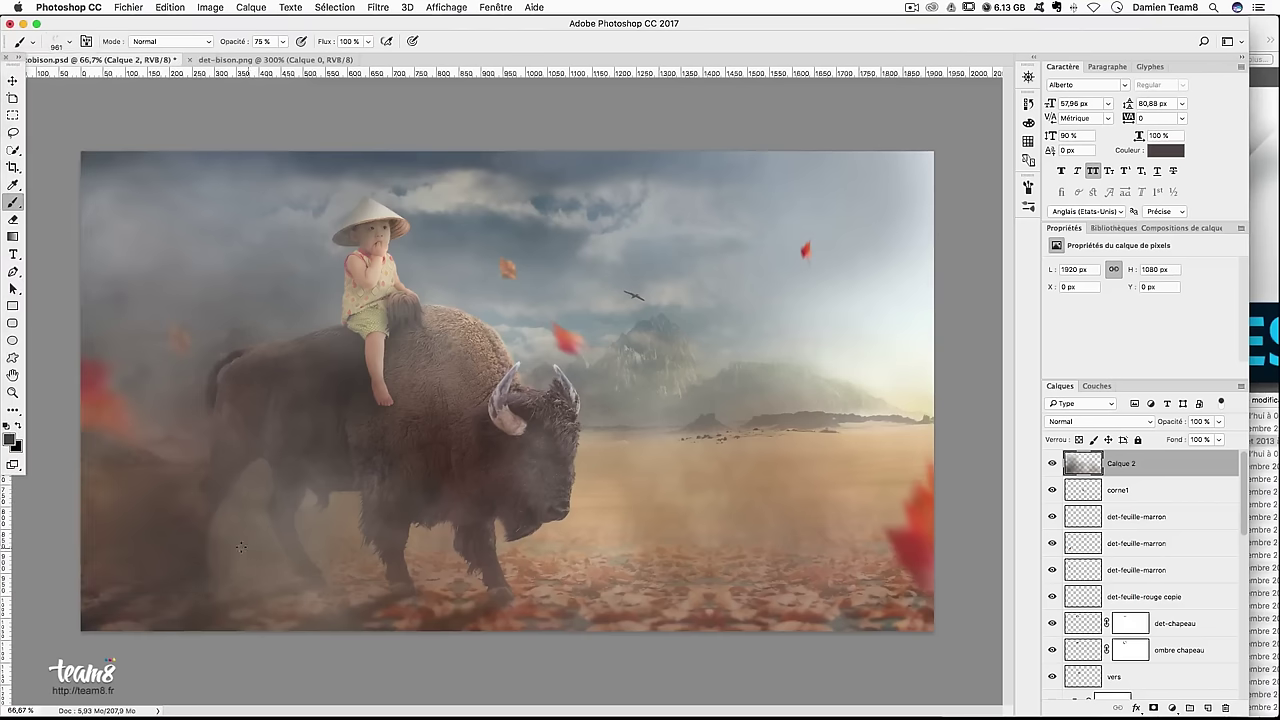
click(57, 45)
double_click(136, 358)
click(57, 45)
double_click(130, 309)
key(d)
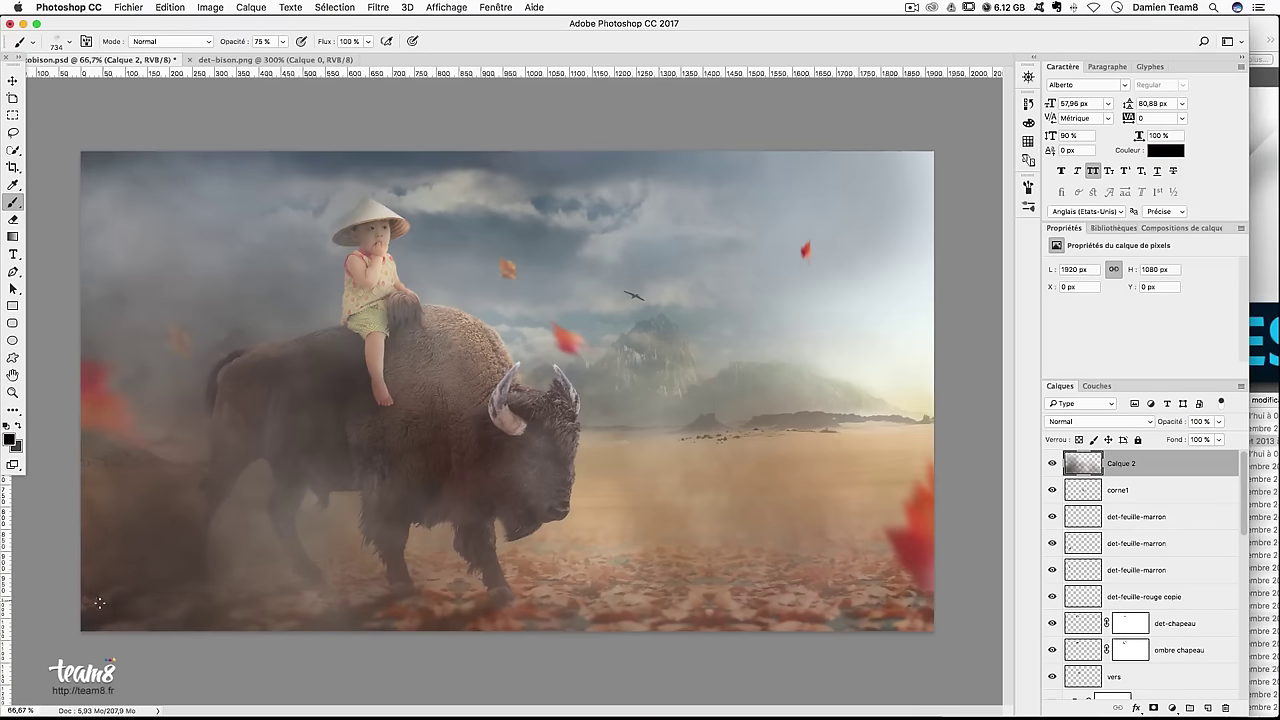
drag(617, 626, 170, 578)
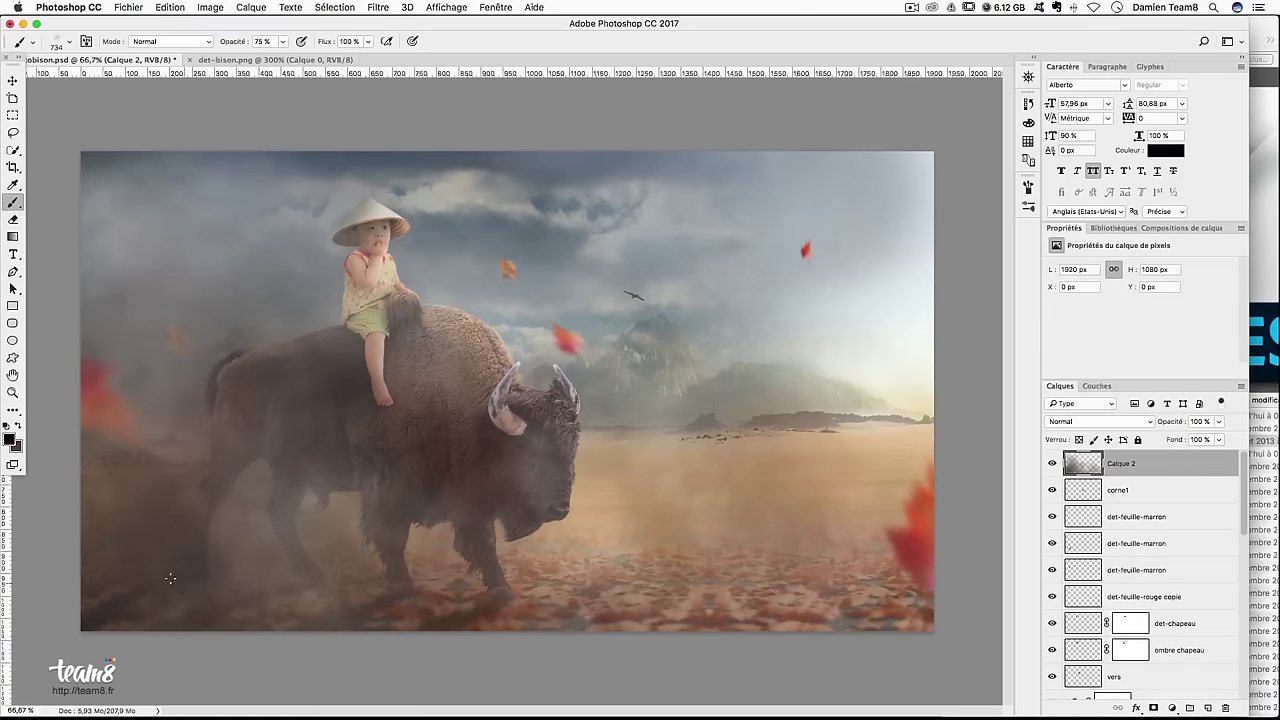
Set the 905 px cloudy preset to 23 % opacity, undo a bottom-left stroke, and make white the painting colour
click(61, 38)
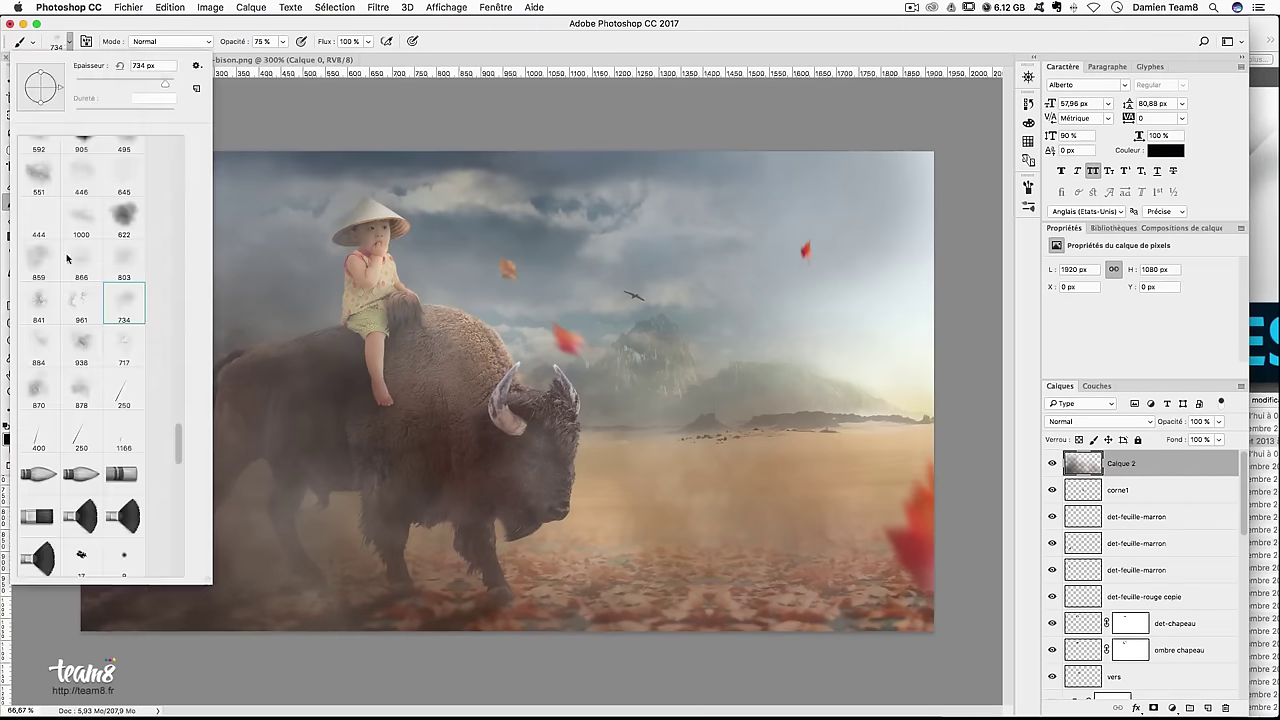
click(81, 140)
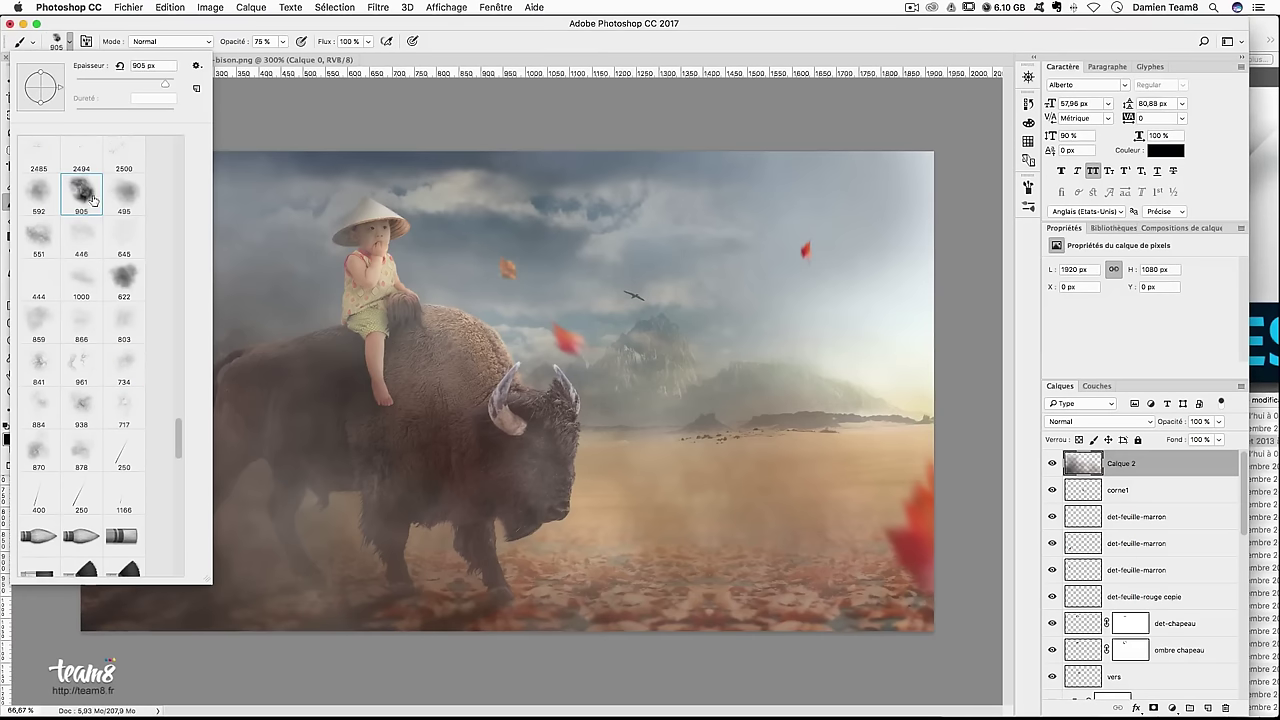
key(Return)
click(175, 507)
key(ctrl+z)
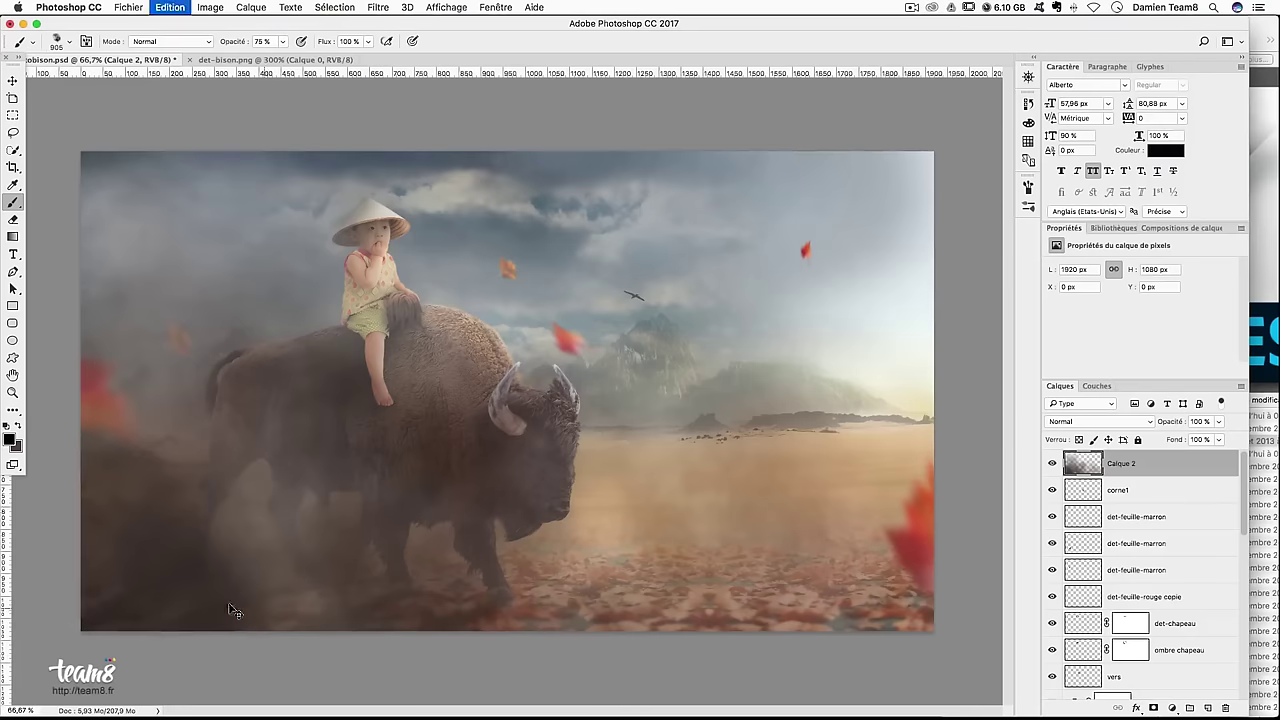
key(2)
key(3)
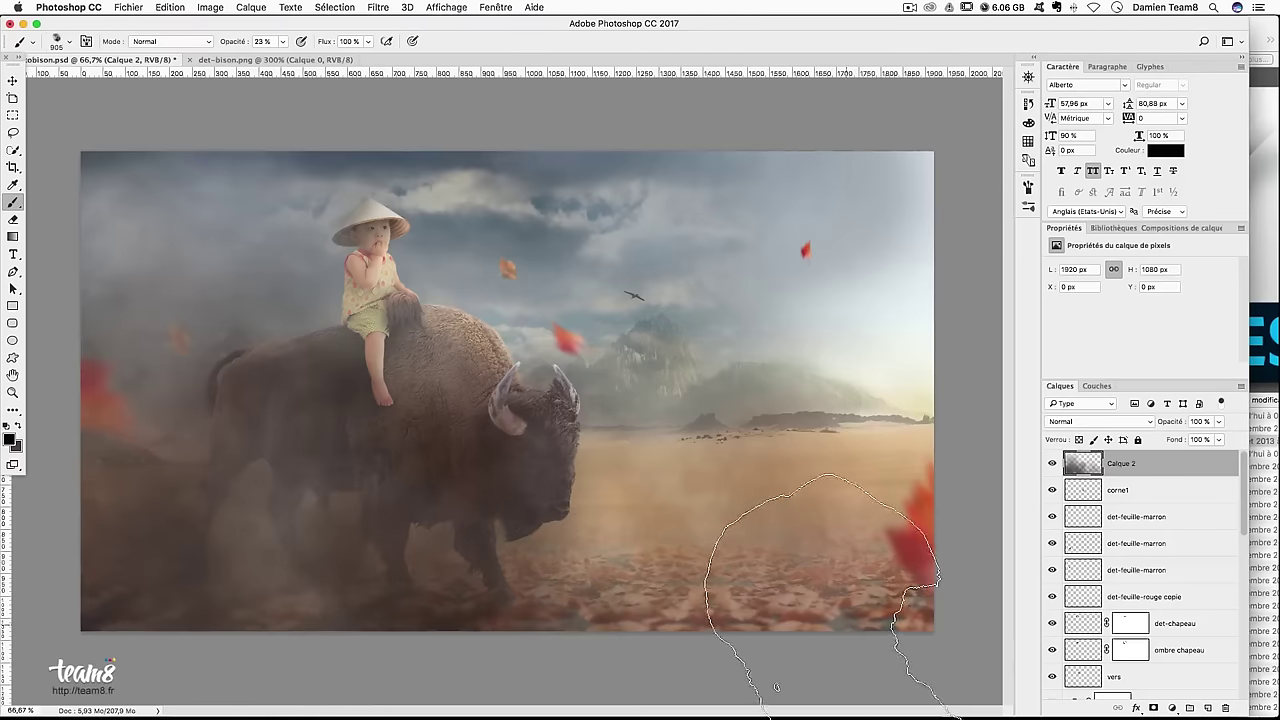
alt+click(257, 564)
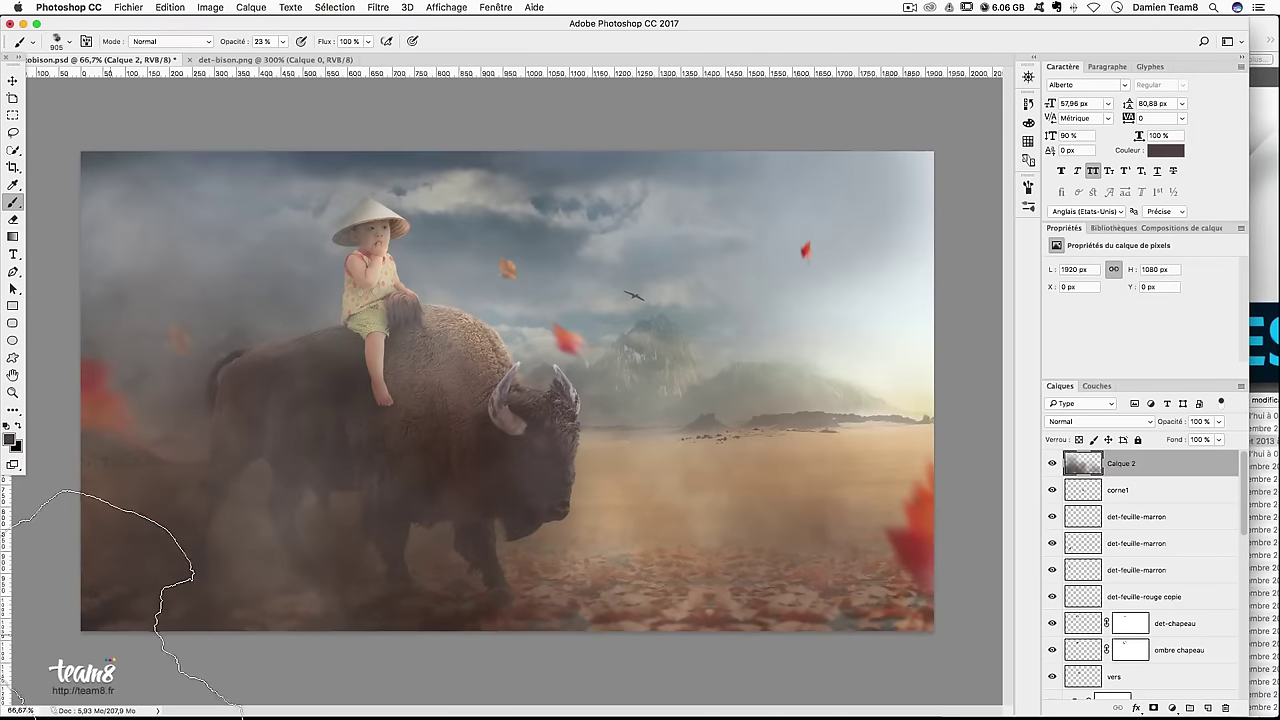
click(7, 425)
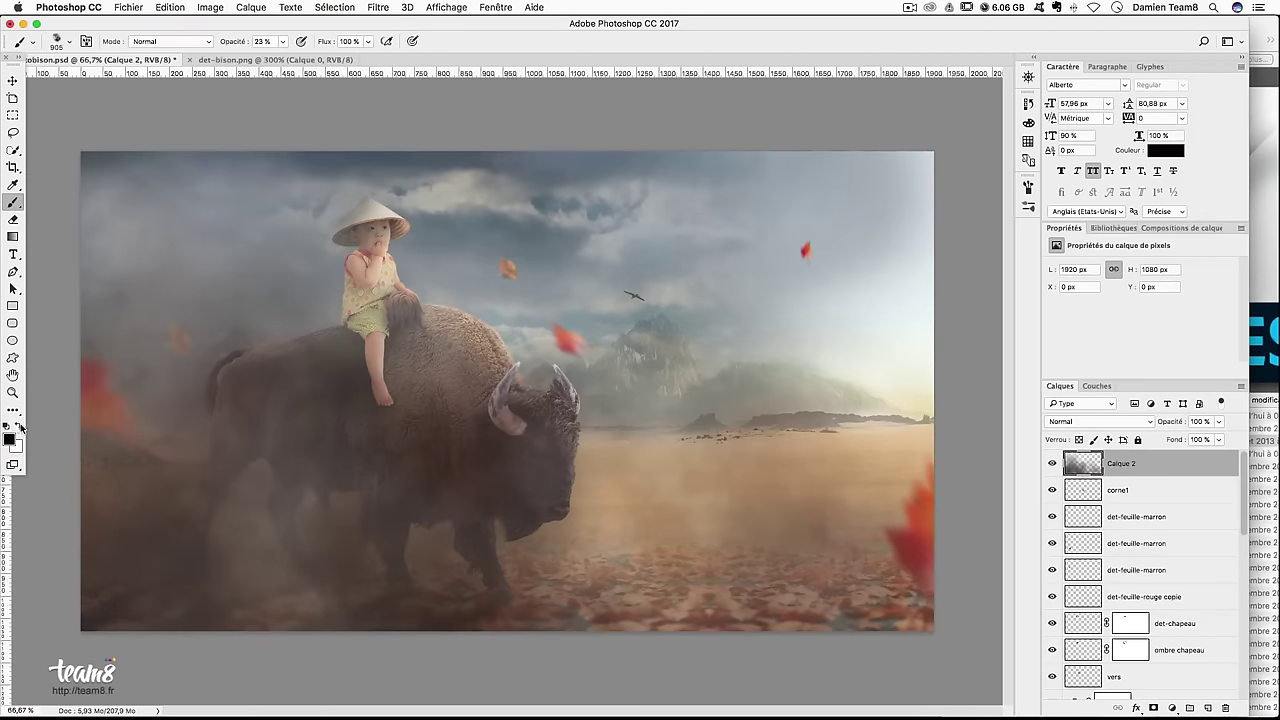
click(20, 428)
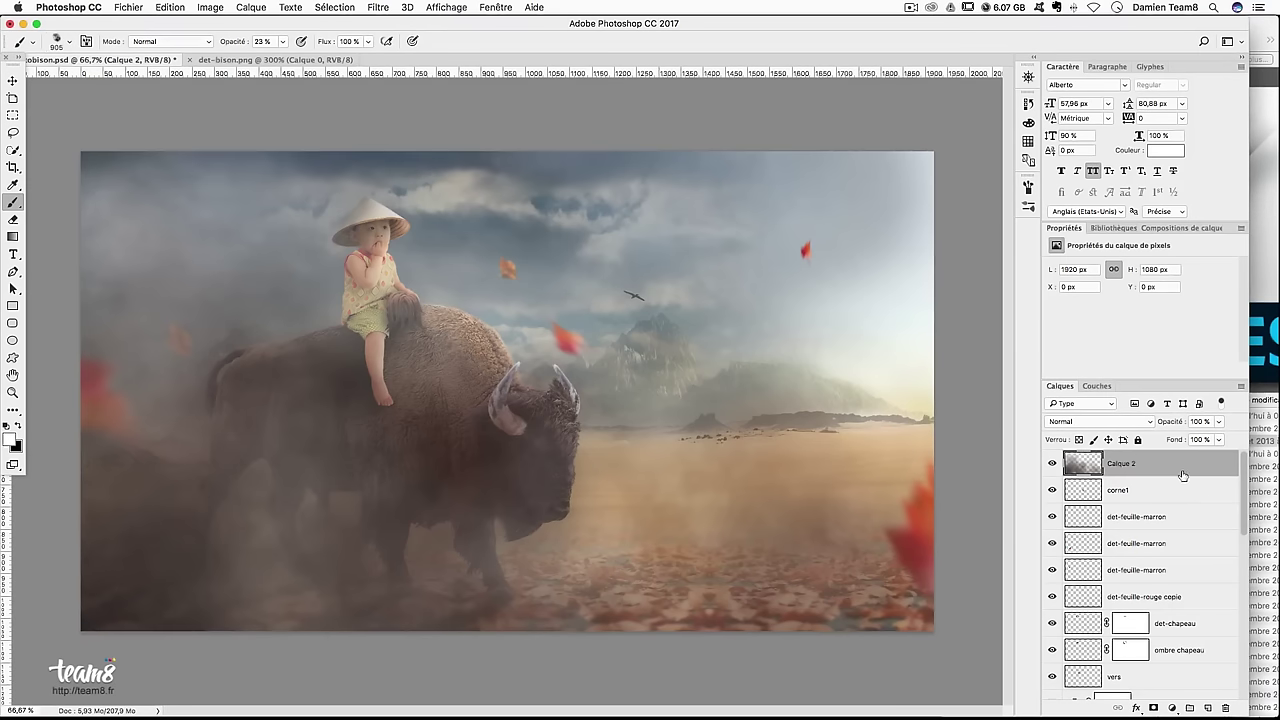
Name the fog layer 'brume', add a layer mask to it, and give it 95 % opacity
key(ctrl+minus)
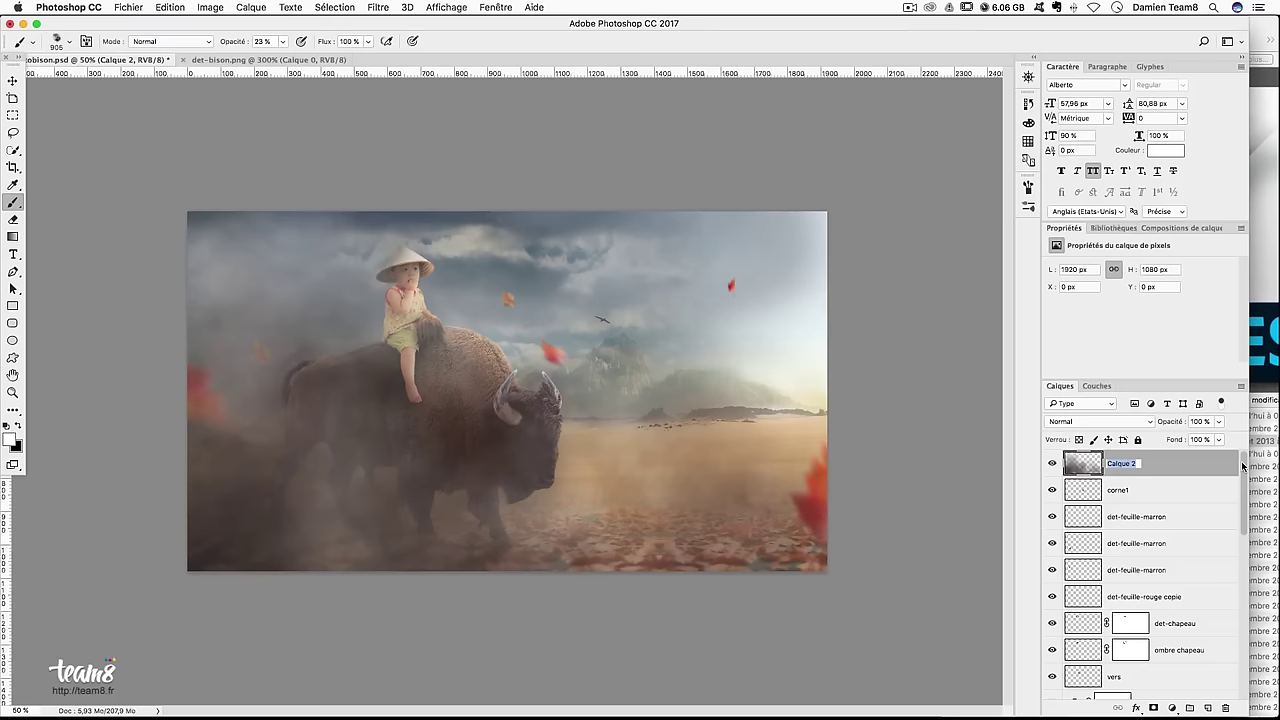
text(brume)
key(Return)
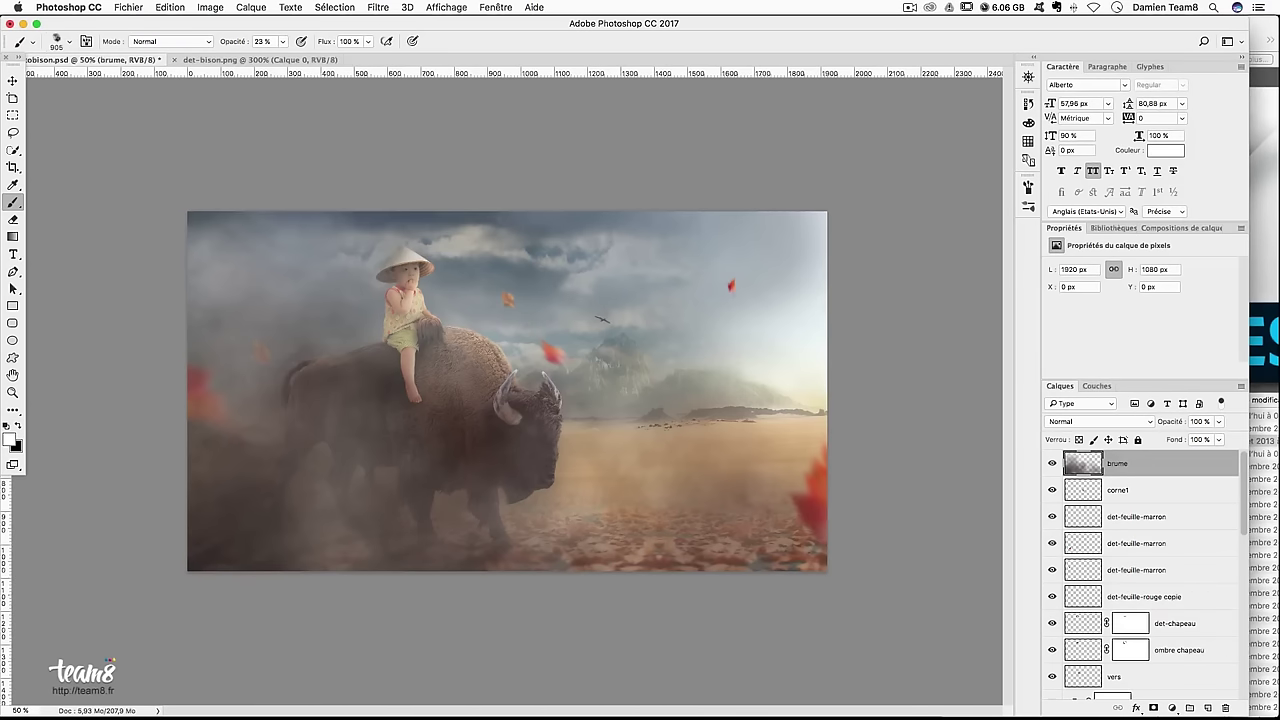
click(1153, 707)
key(ctrl+plus)
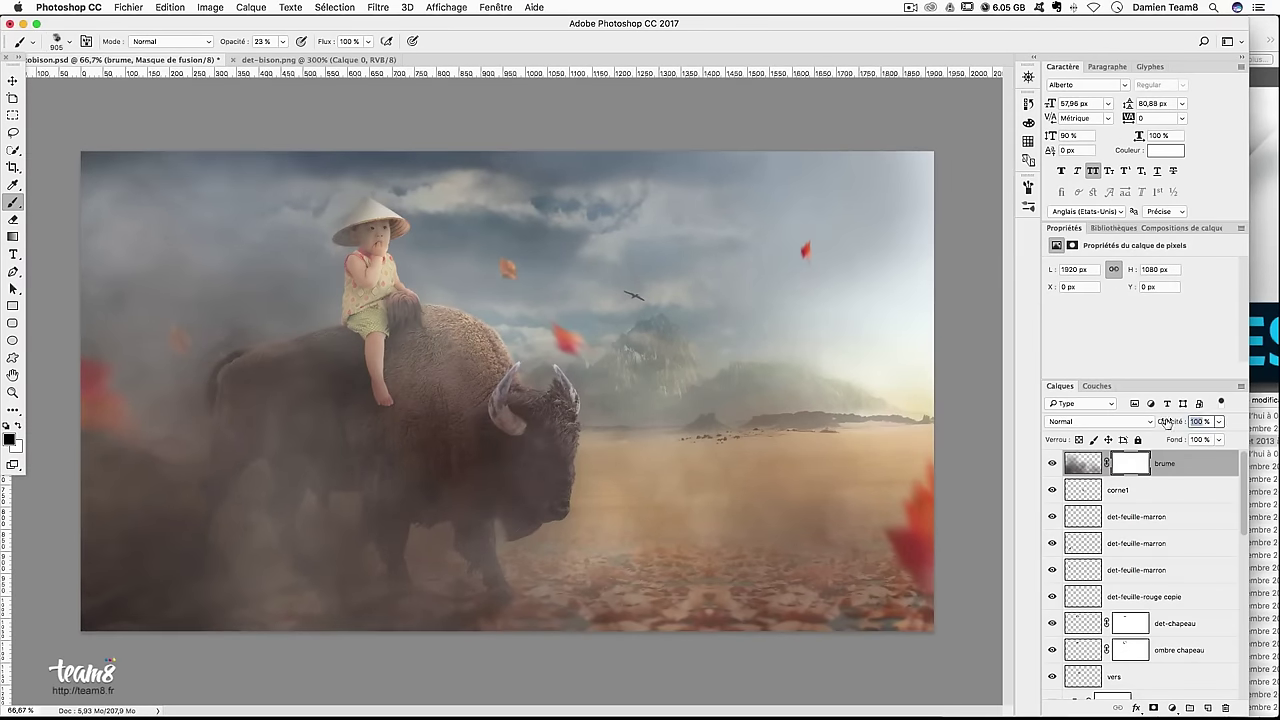
text(90)
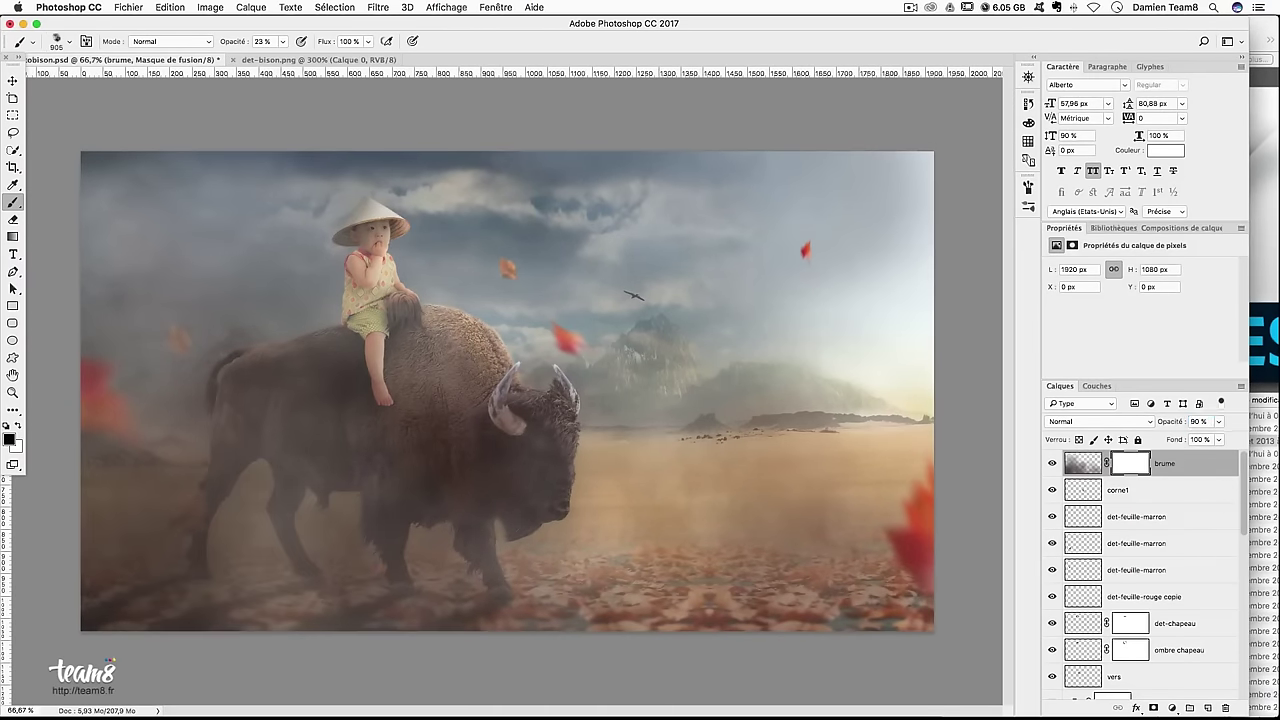
text(95)
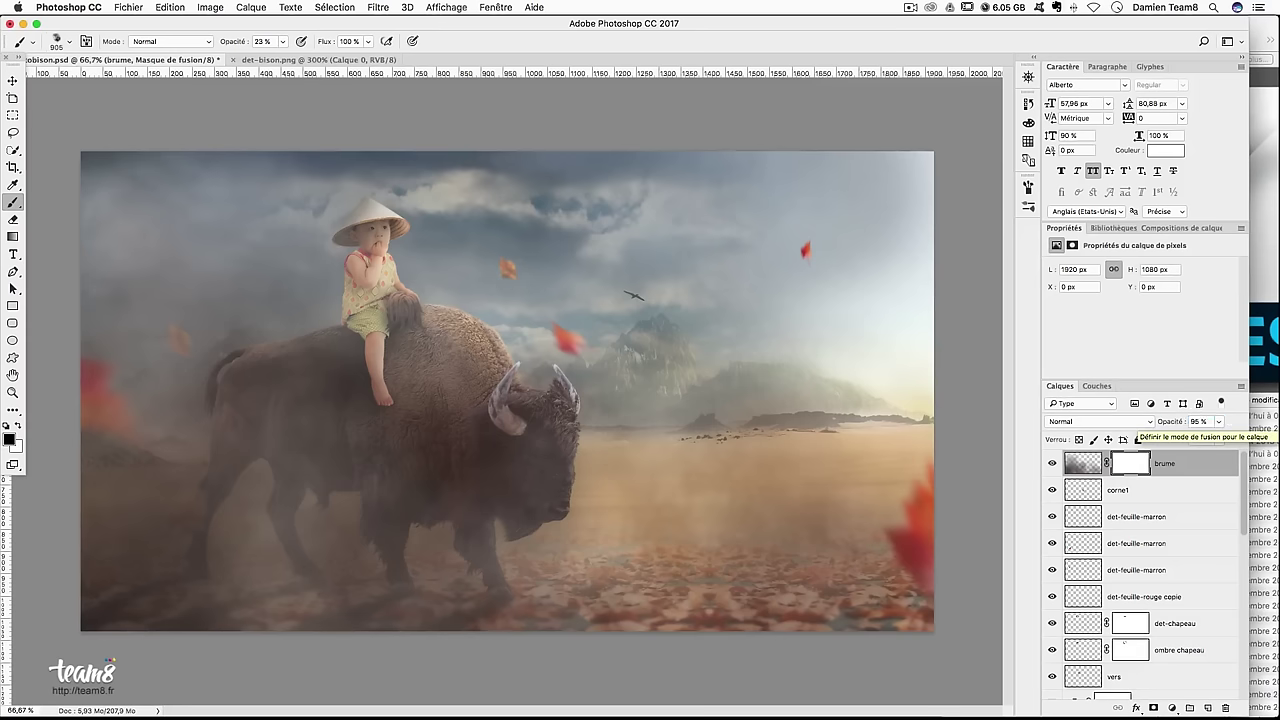
key(ctrl+z)
key(ctrl+z)
key(ctrl+z)
key(ctrl+z)
key(ctrl+z)
key(ctrl+z)
Choose the 622 px soft smoke brush preset
click(68, 44)
click(124, 285)
click(710, 40)
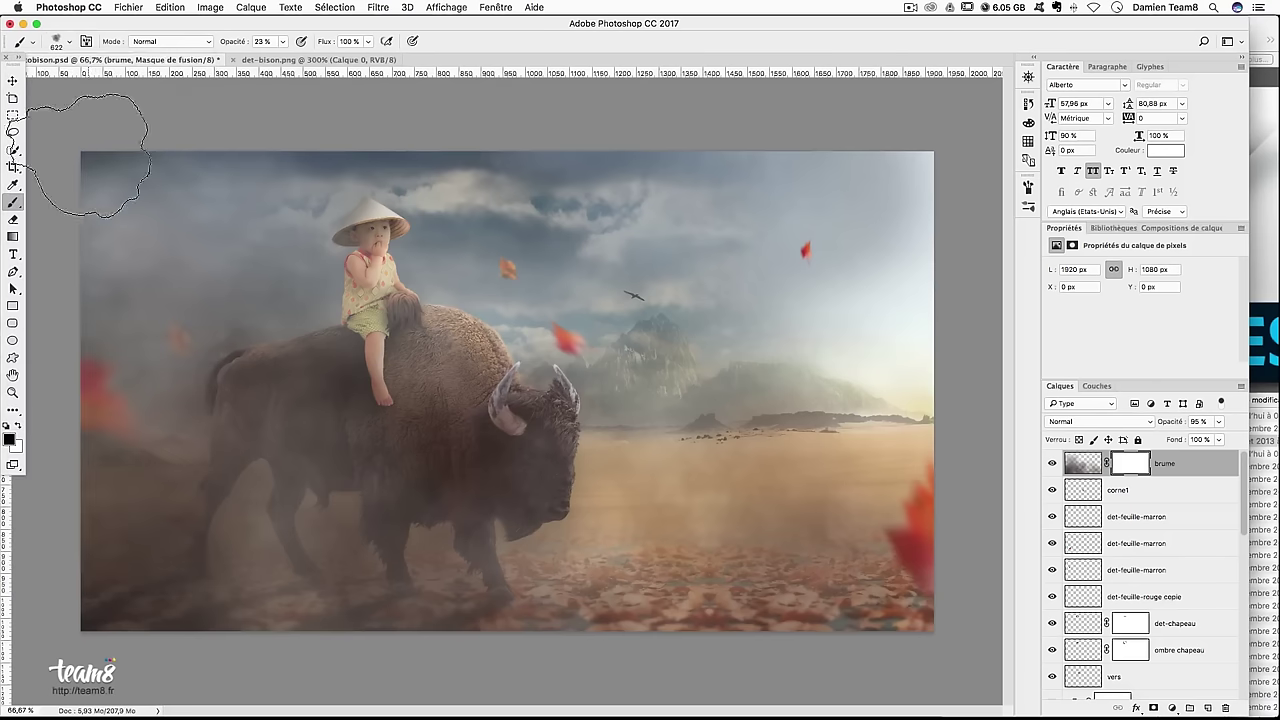
Target the brume layer mask and try test fog strokes, undoing both
click(1130, 463)
mouse_move(538, 460)
mouse_down()
mouse_move(286, 406)
mouse_move(177, 234)
mouse_move(100, 256)
mouse_up()
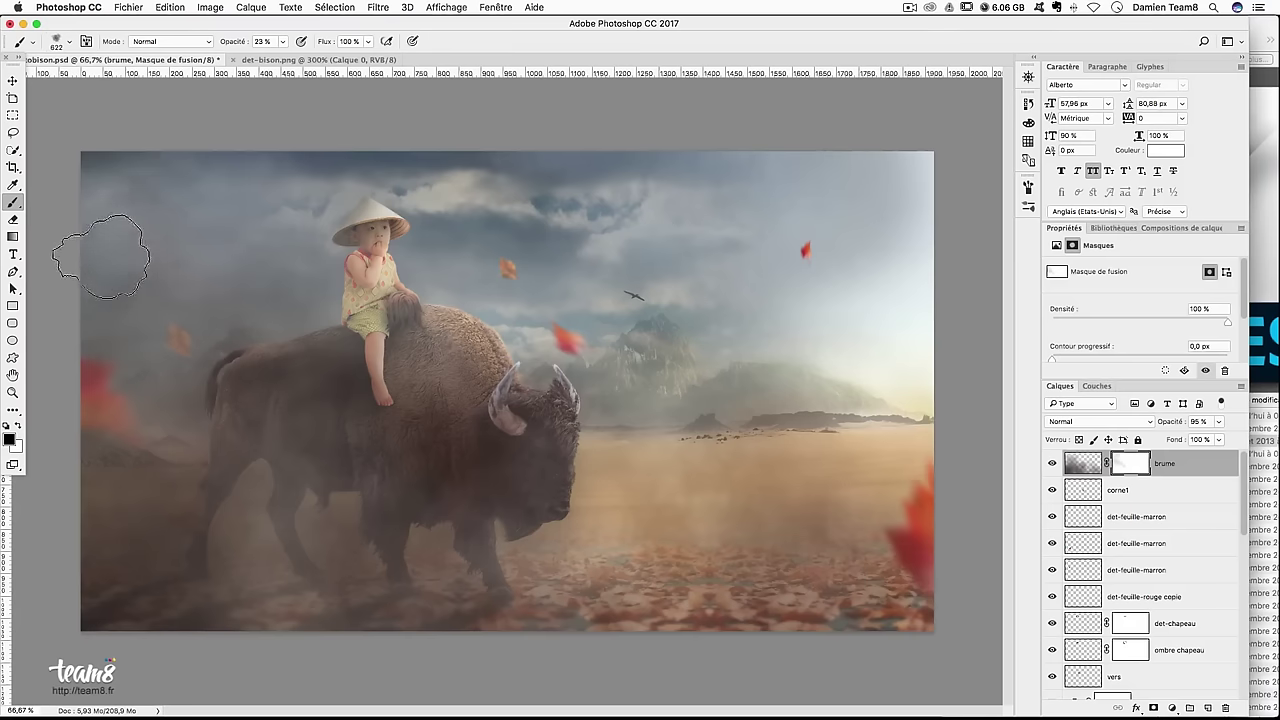
key(super+z)
key(super+z)
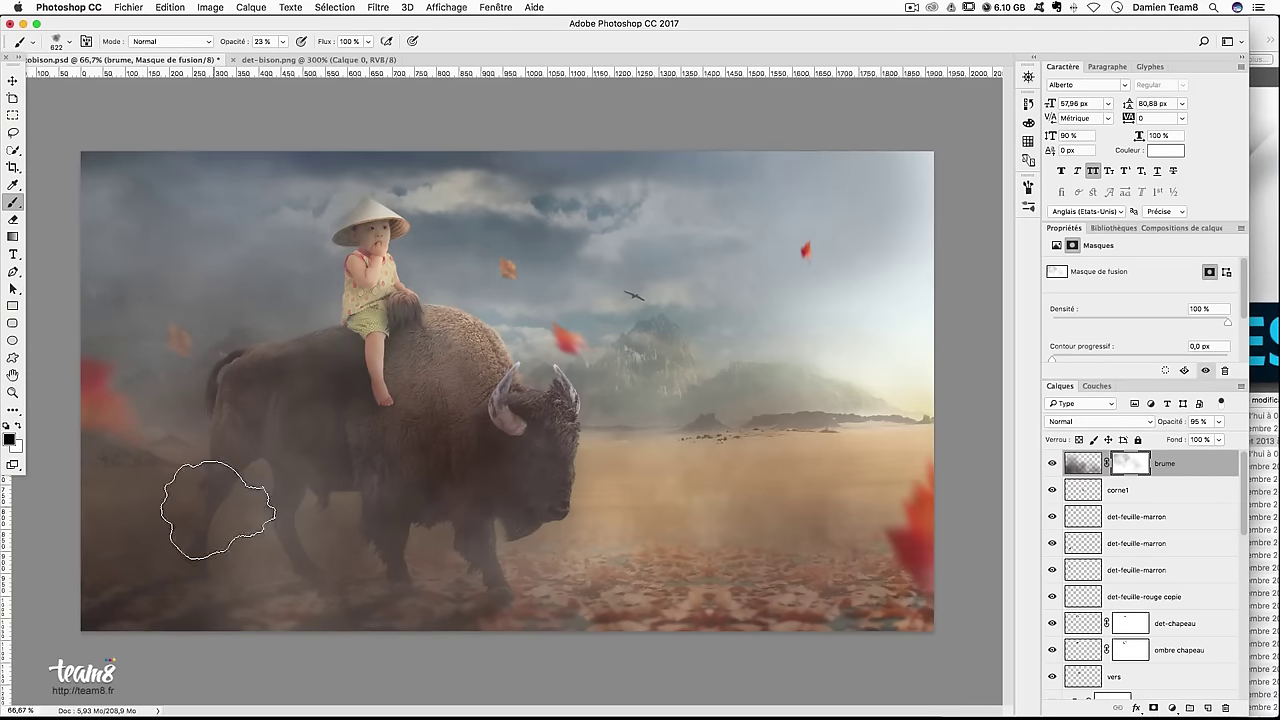
drag(218, 510, 186, 500)
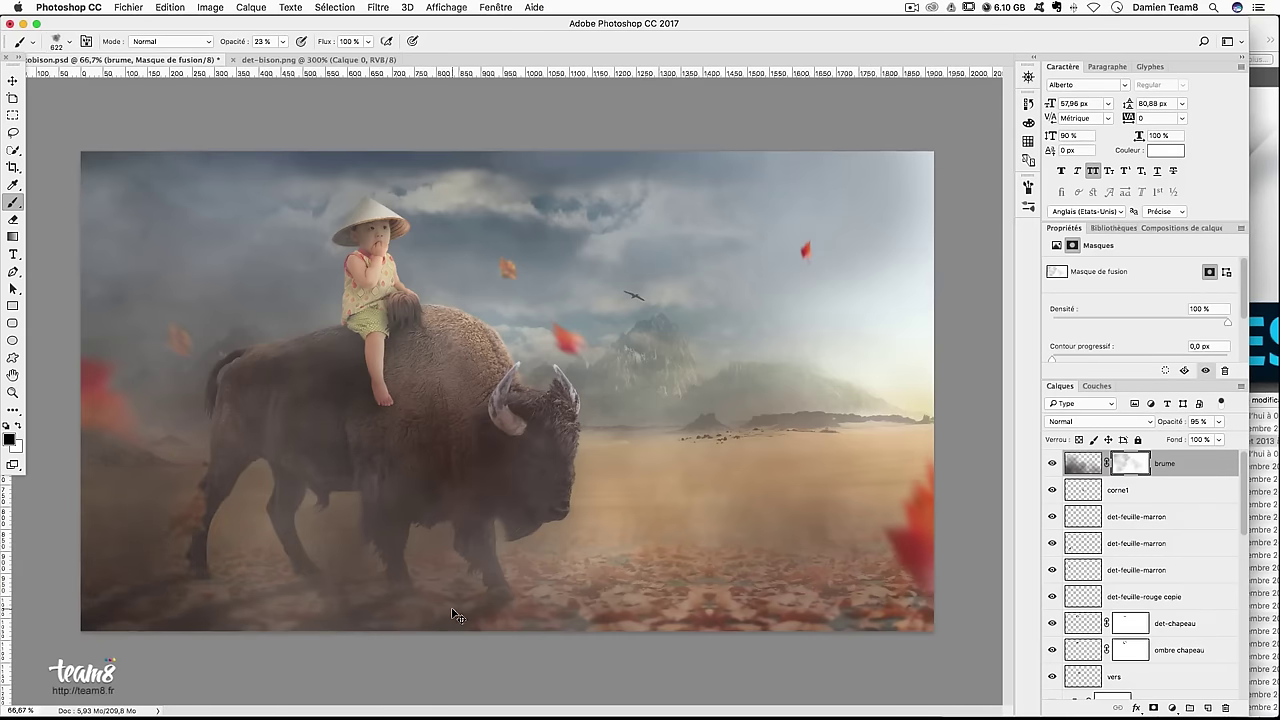
key(super+z)
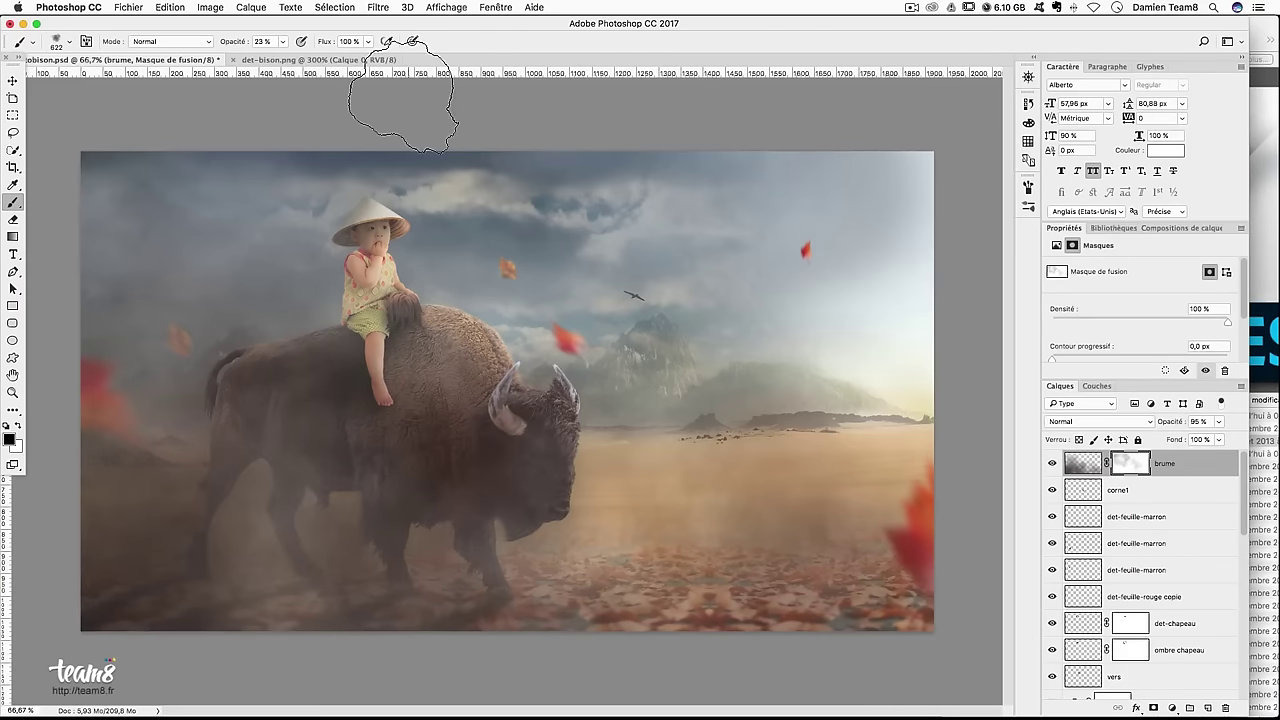
With a 250 px soft round brush, paint the mist off the bison's back and head
click(56, 42)
scroll(72, 183, up, 10)
scroll(72, 183, up, 10)
click(50, 165)
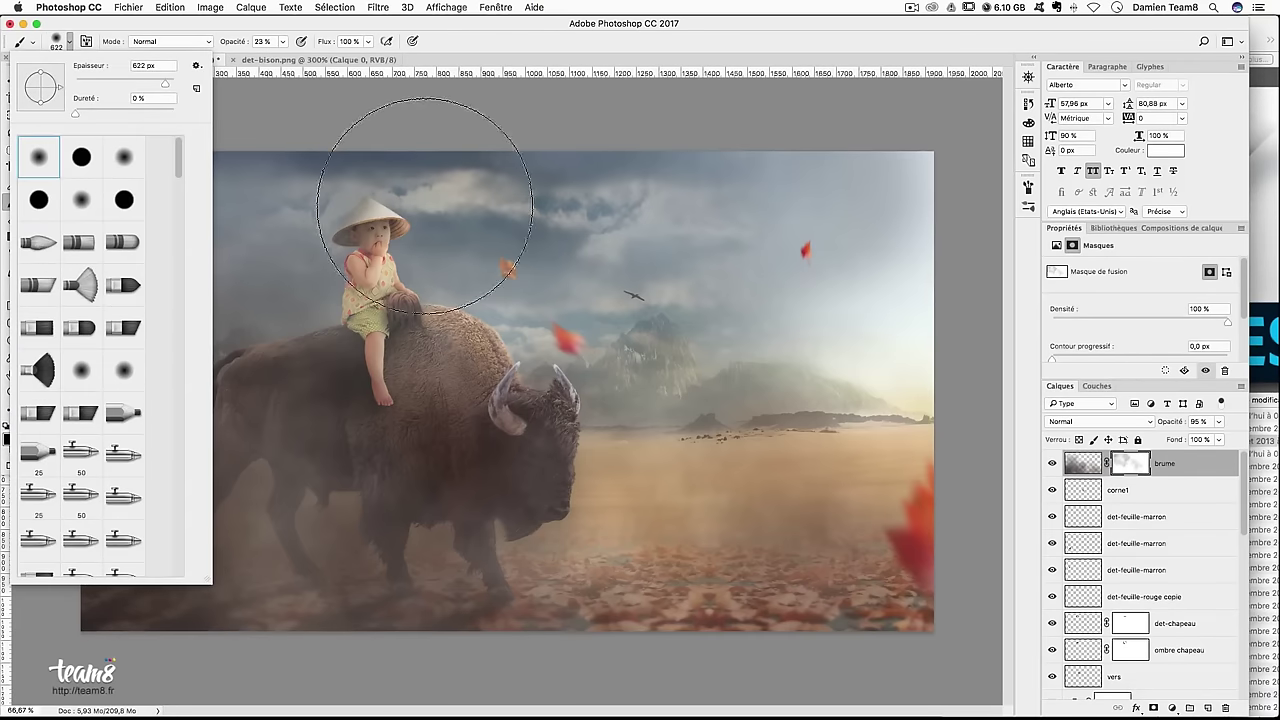
drag(563, 170, 500, 170)
drag(335, 345, 380, 434)
mouse_move(518, 445)
mouse_down()
mouse_move(500, 477)
mouse_move(508, 414)
mouse_move(508, 488)
mouse_move(565, 535)
mouse_move(486, 428)
mouse_up()
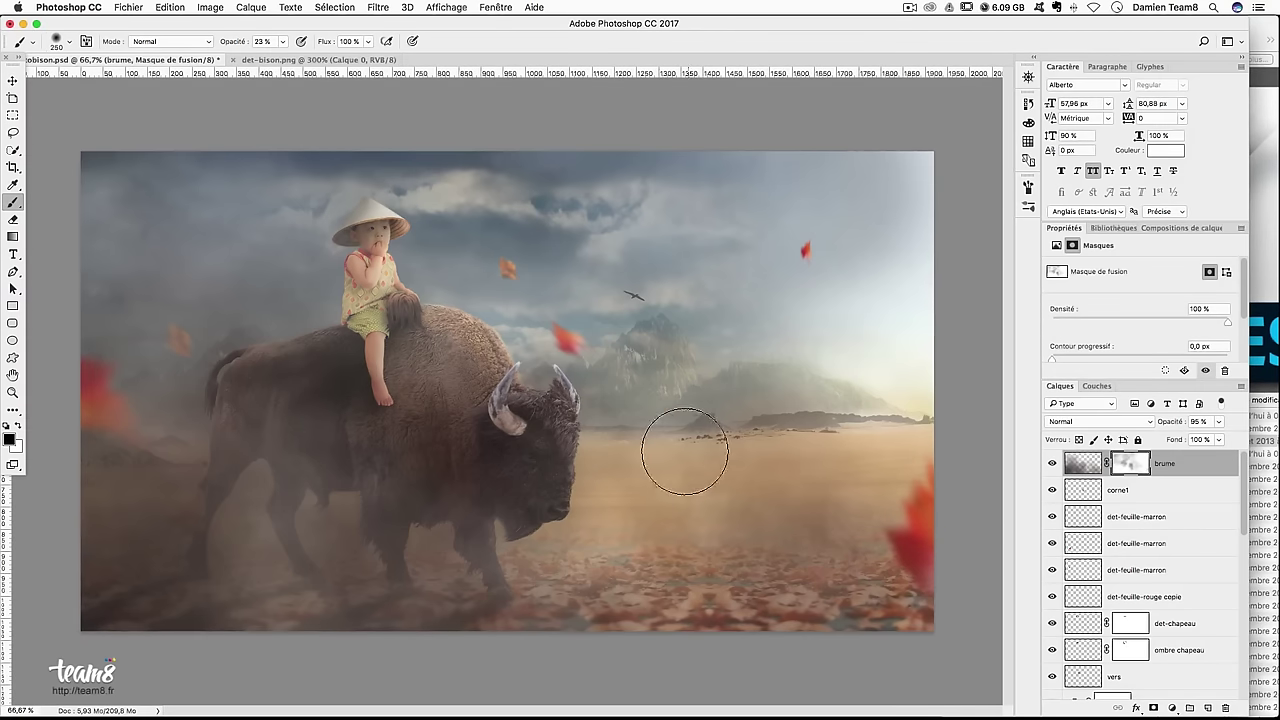
Add a new layer named 'ombre bison' above the det-bison copie layer
key(ctrl+plus)
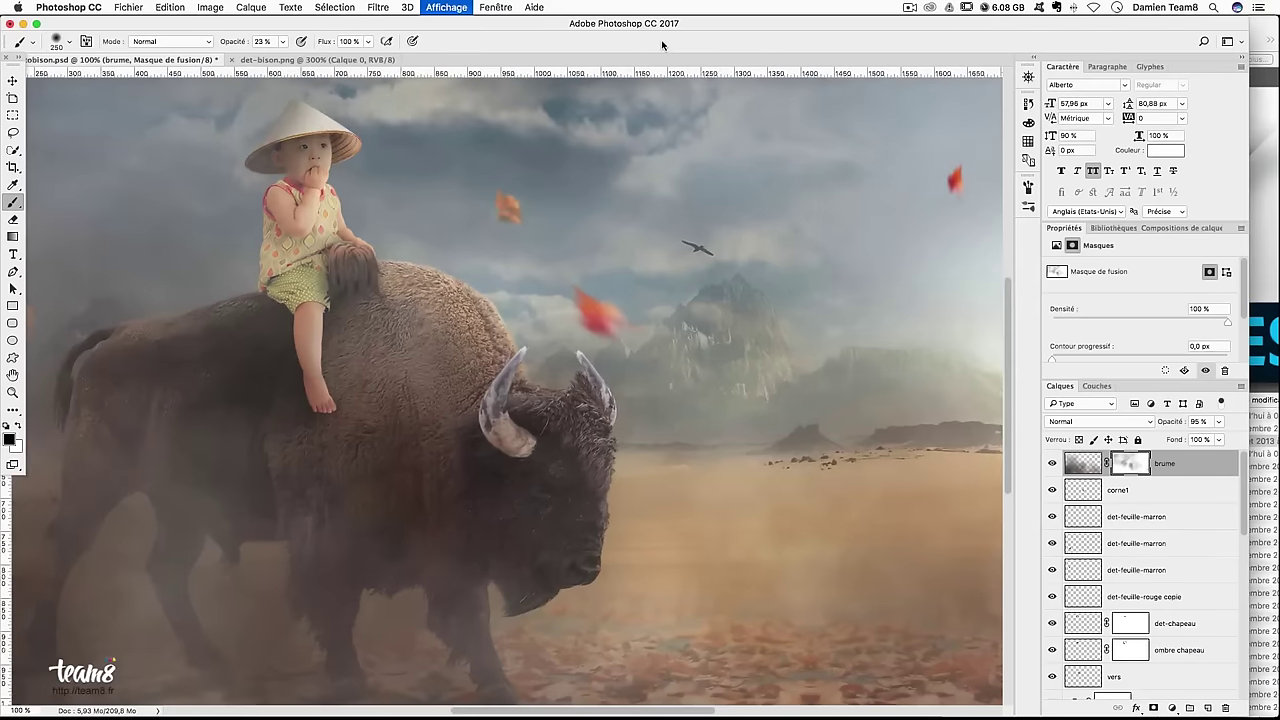
scroll(454, 269, down, 5)
scroll(1211, 677, down, 5)
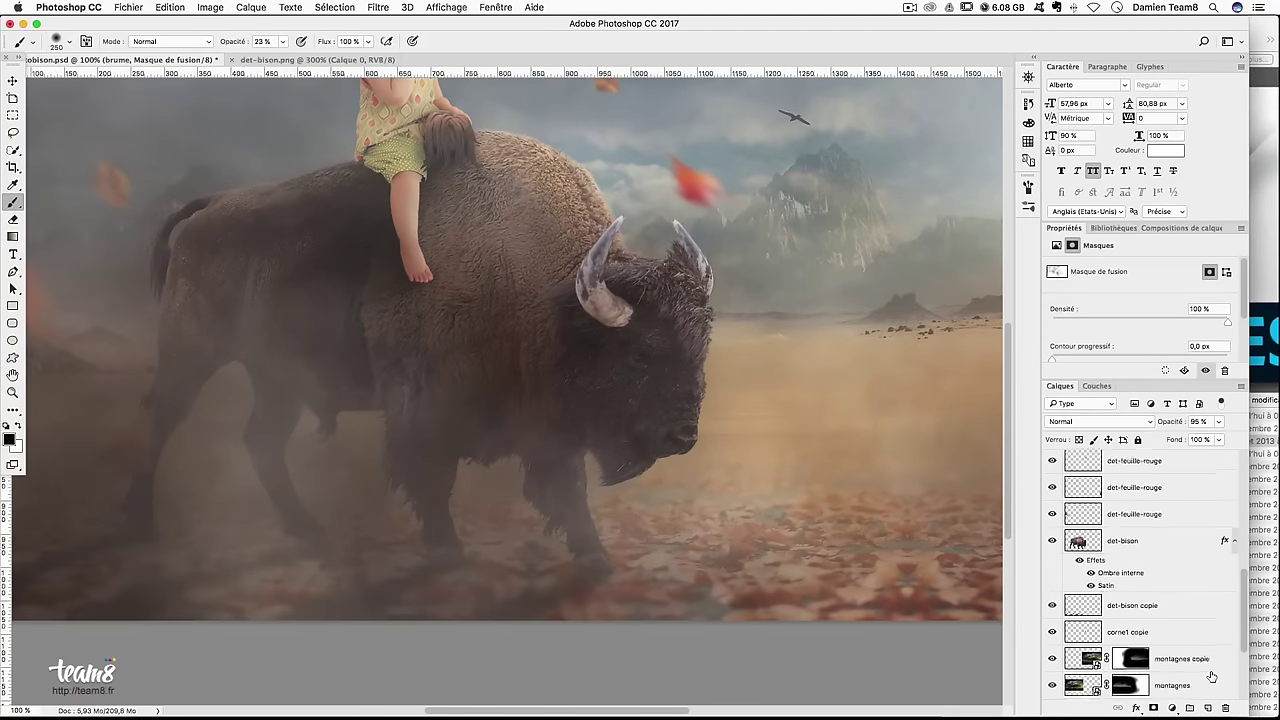
scroll(1211, 677, down, 2)
click(1140, 572)
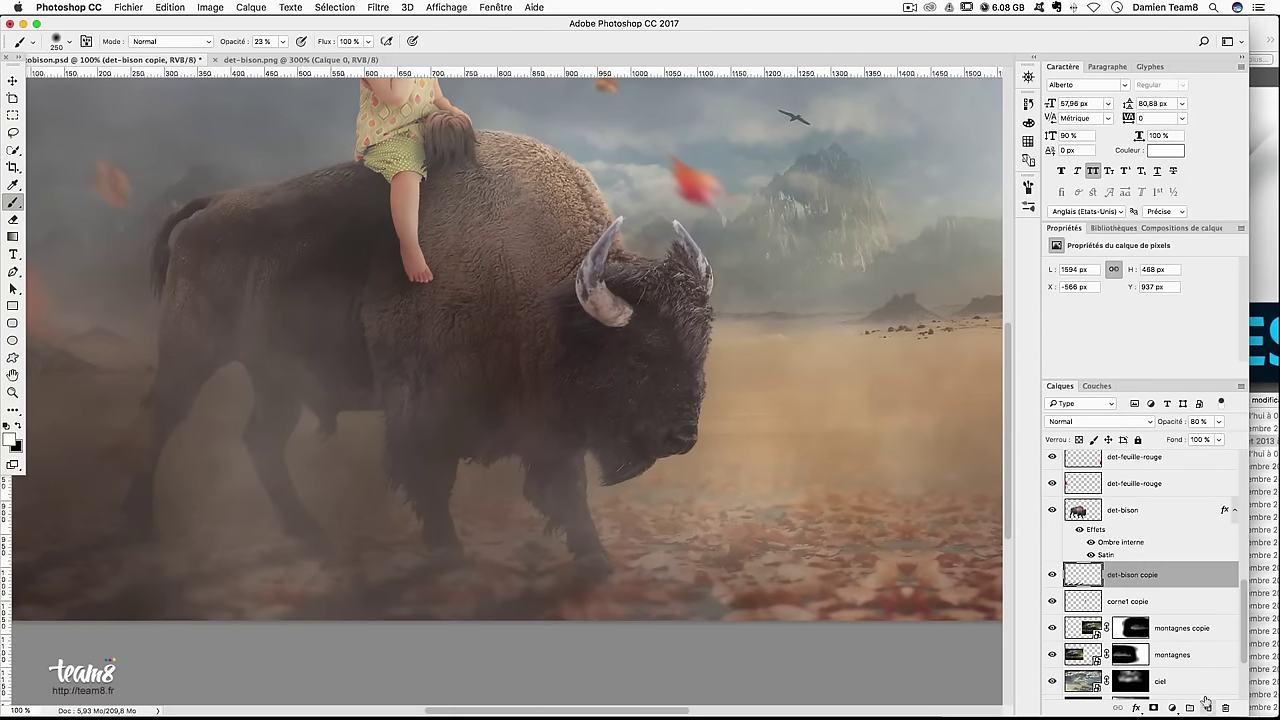
click(1206, 705)
double_click(1132, 577)
key(Escape)
text(ombre bsison)
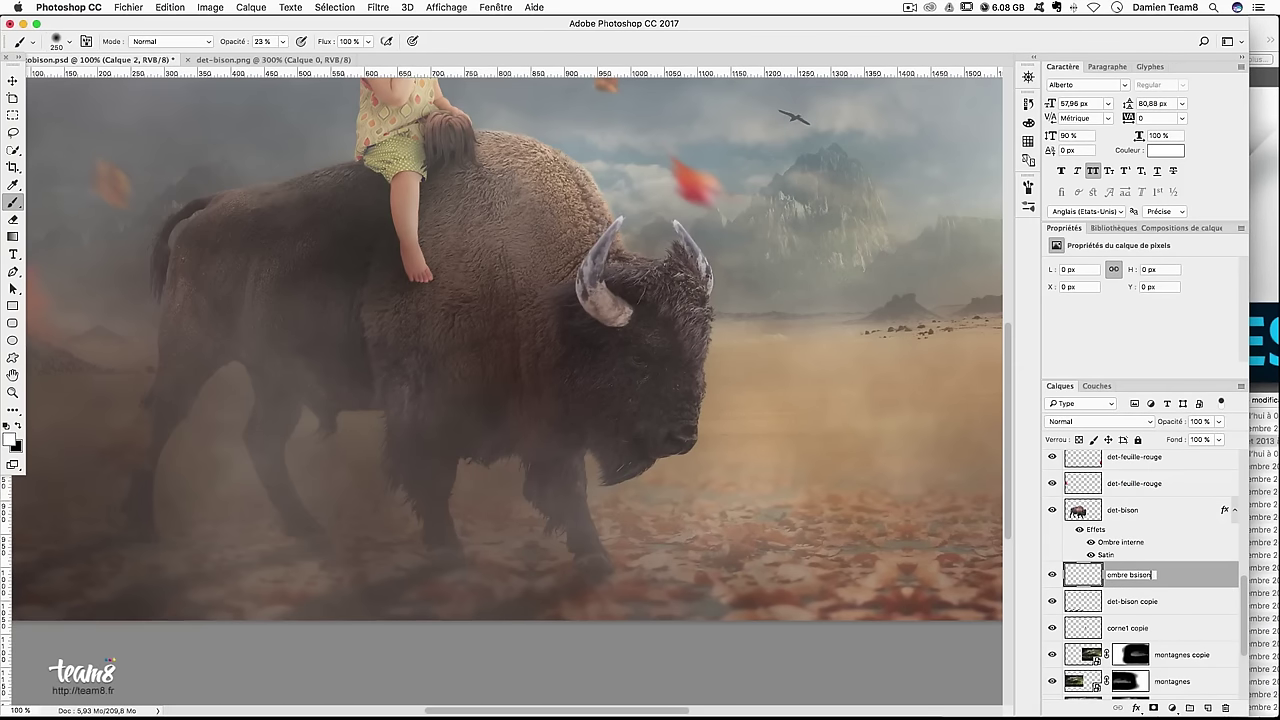
key(Return)
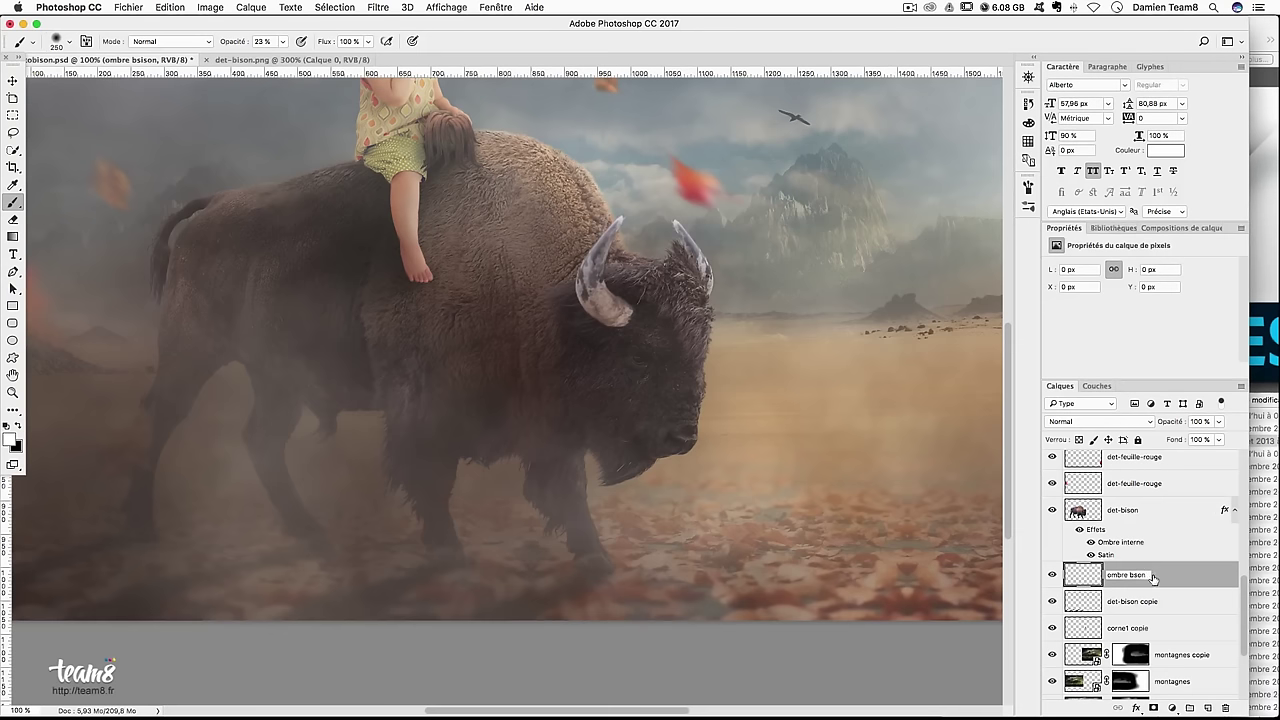
key(Return)
Paint a soft black shadow on the ground beneath the bison
key(x)
drag(340, 475, 275, 482)
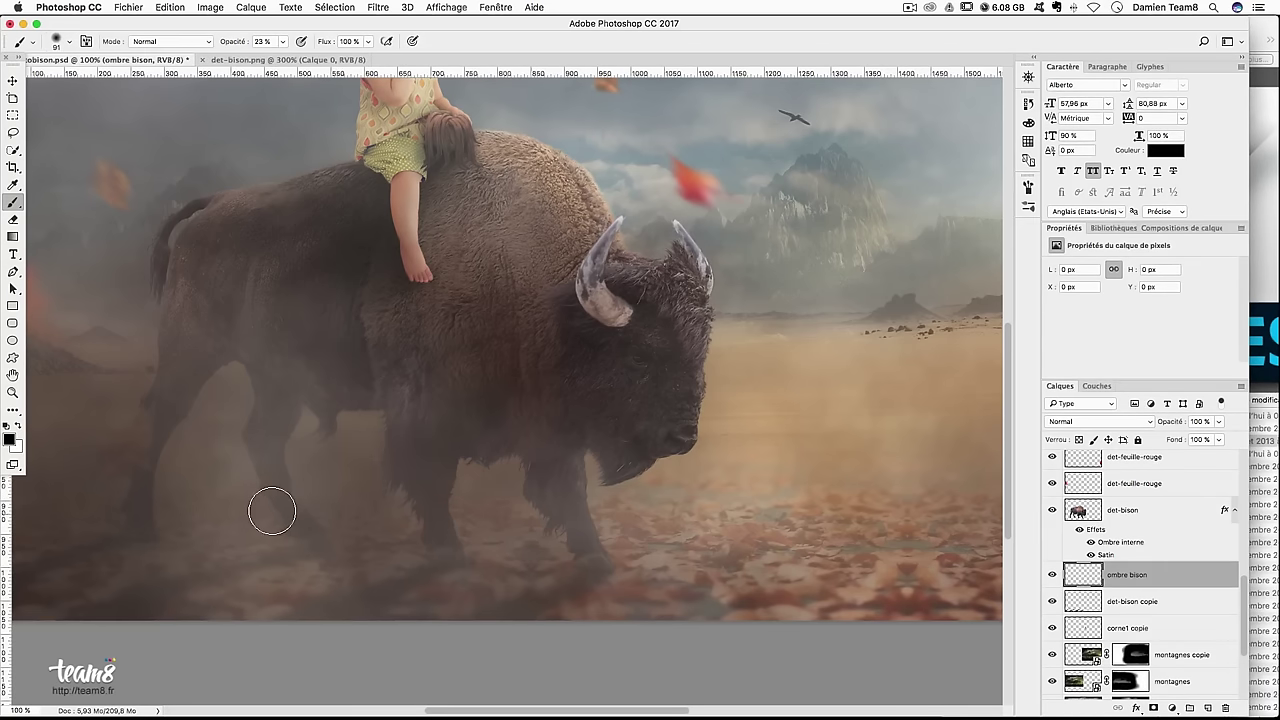
key(super+minus)
key(bracketright)
key(bracketright)
key(bracketright)
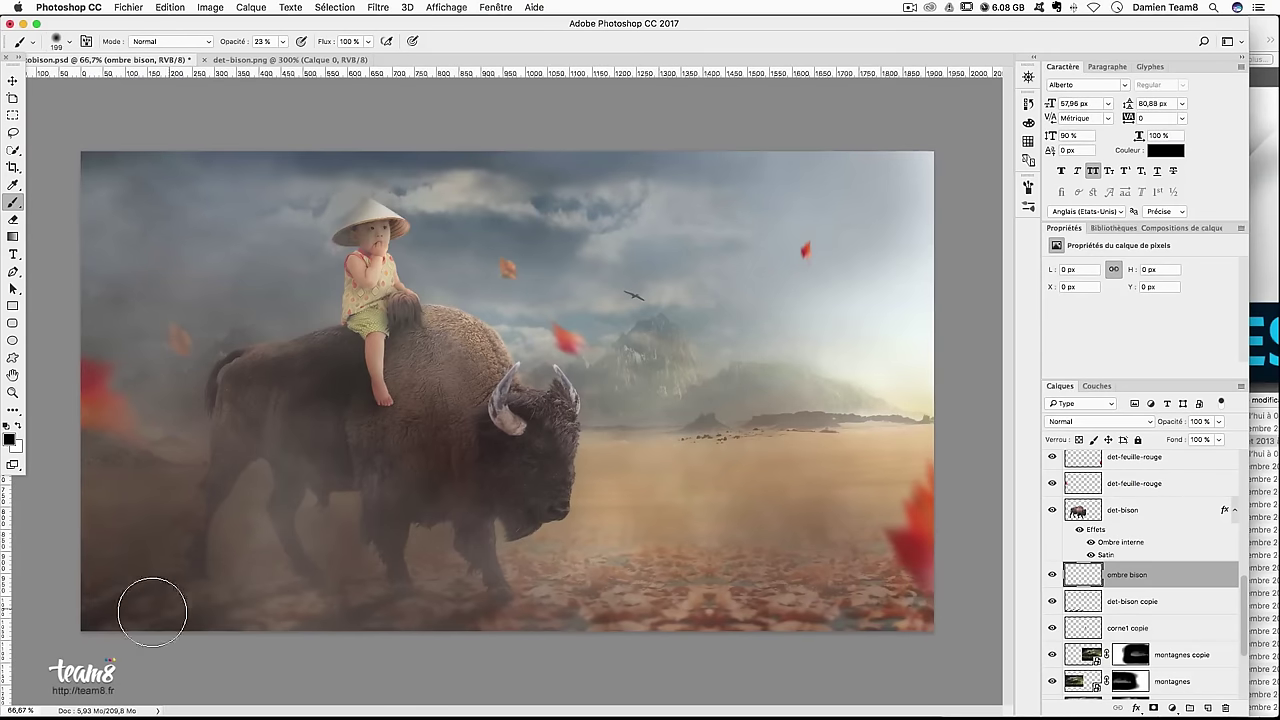
mouse_move(149, 606)
mouse_down()
mouse_move(216, 603)
mouse_move(291, 583)
mouse_move(286, 571)
mouse_up()
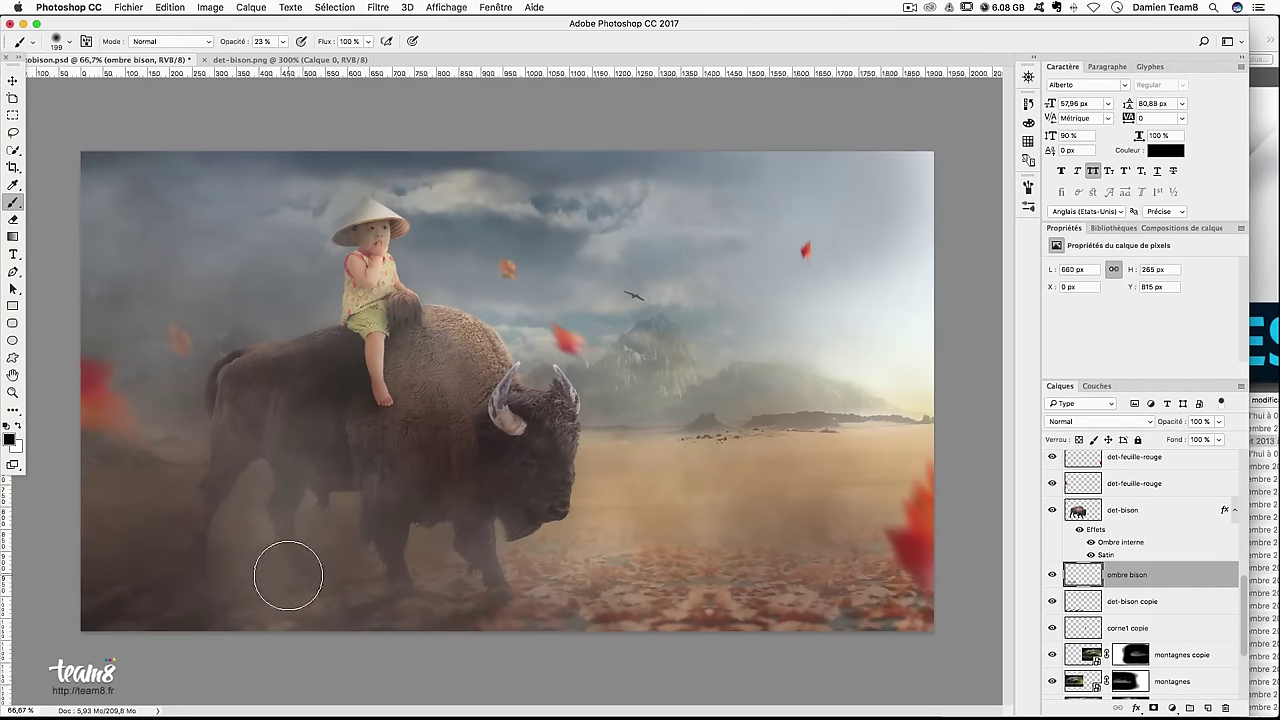
click(1051, 575)
click(1051, 575)
mouse_move(357, 600)
mouse_down()
mouse_move(294, 600)
mouse_move(422, 593)
mouse_move(85, 603)
mouse_up()
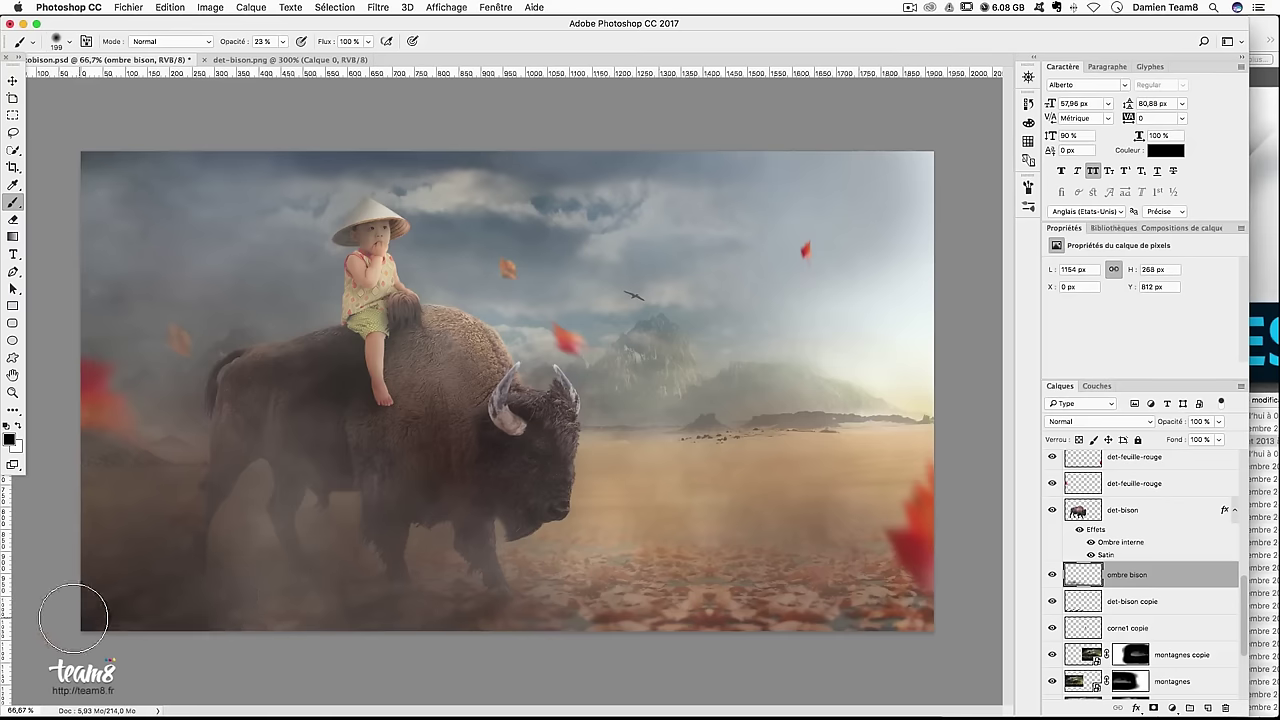
Paint a darker shadow near the front legs with a ~193 px full-opacity brush
click(284, 42)
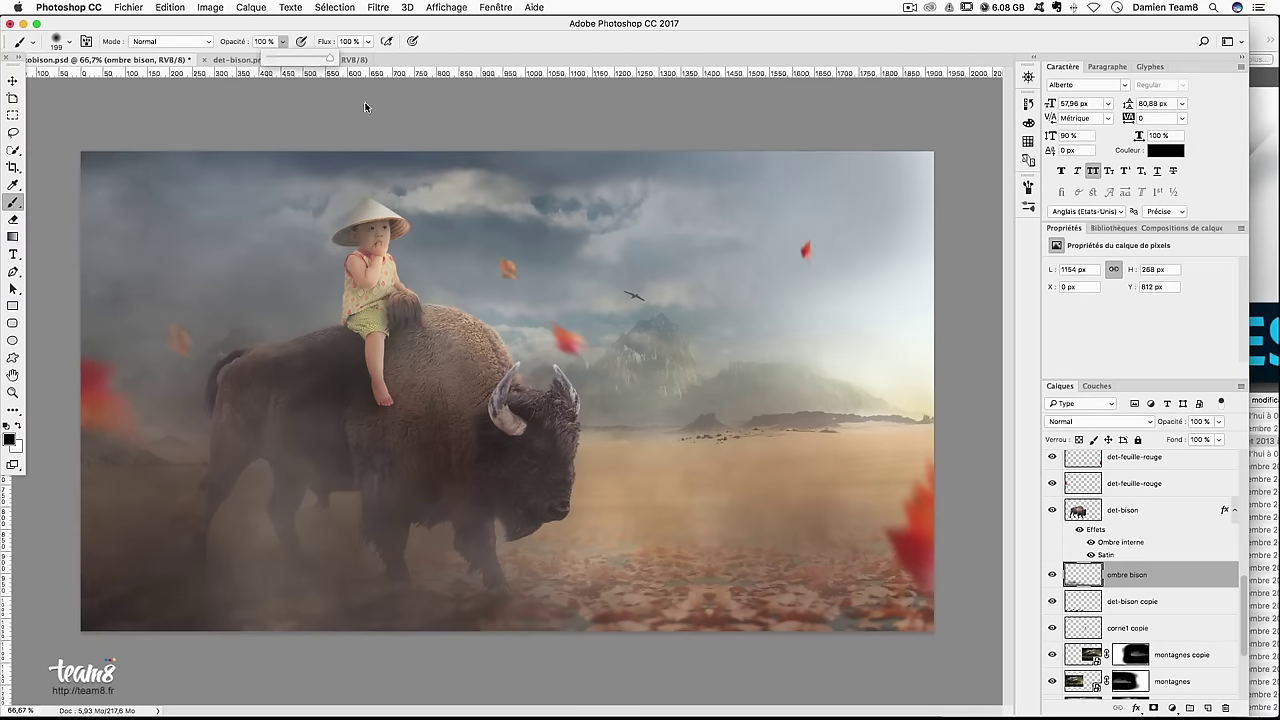
key(Return)
drag(258, 570, 205, 574)
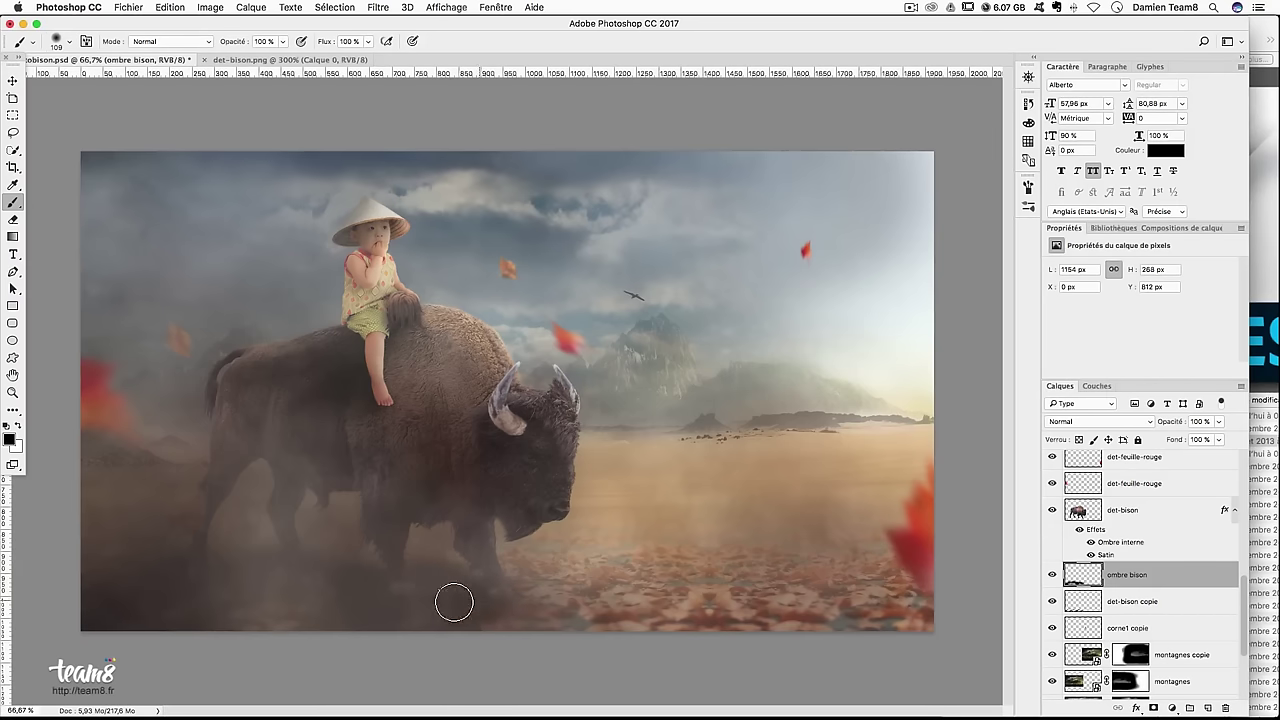
key(bracketright)
key(bracketright)
key(bracketright)
drag(549, 626, 594, 643)
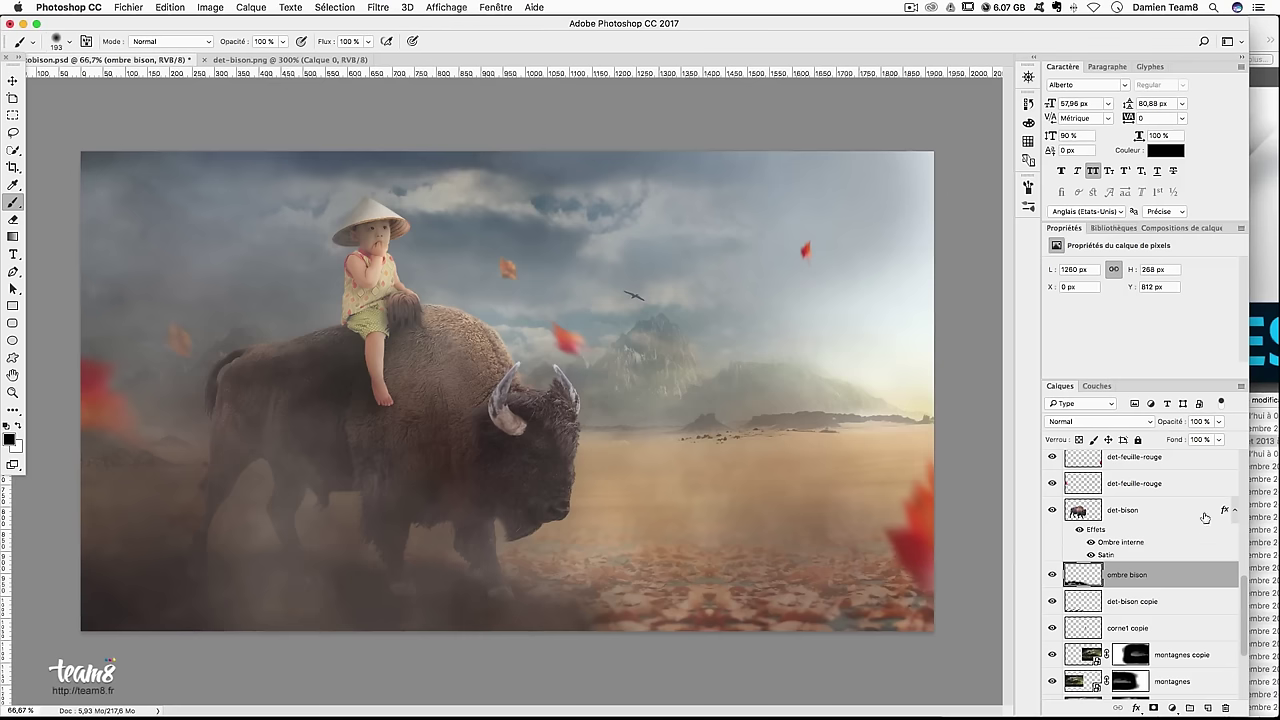
text(5)
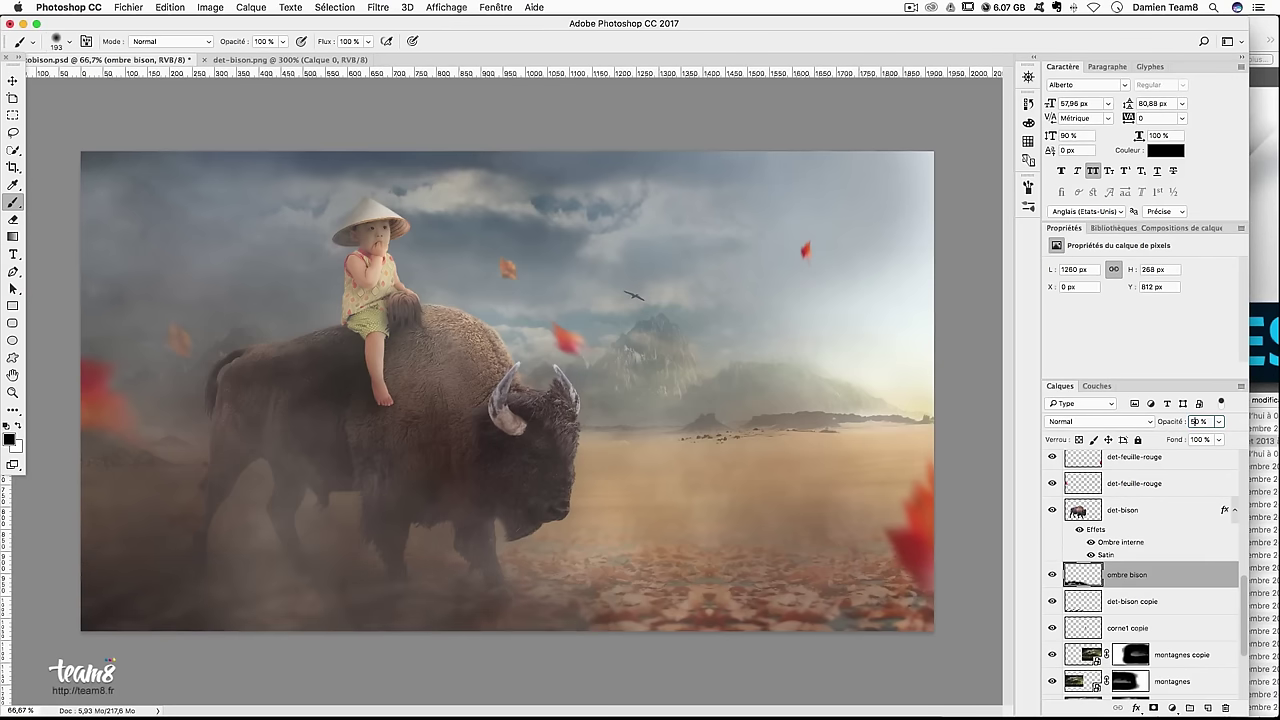
text(0)
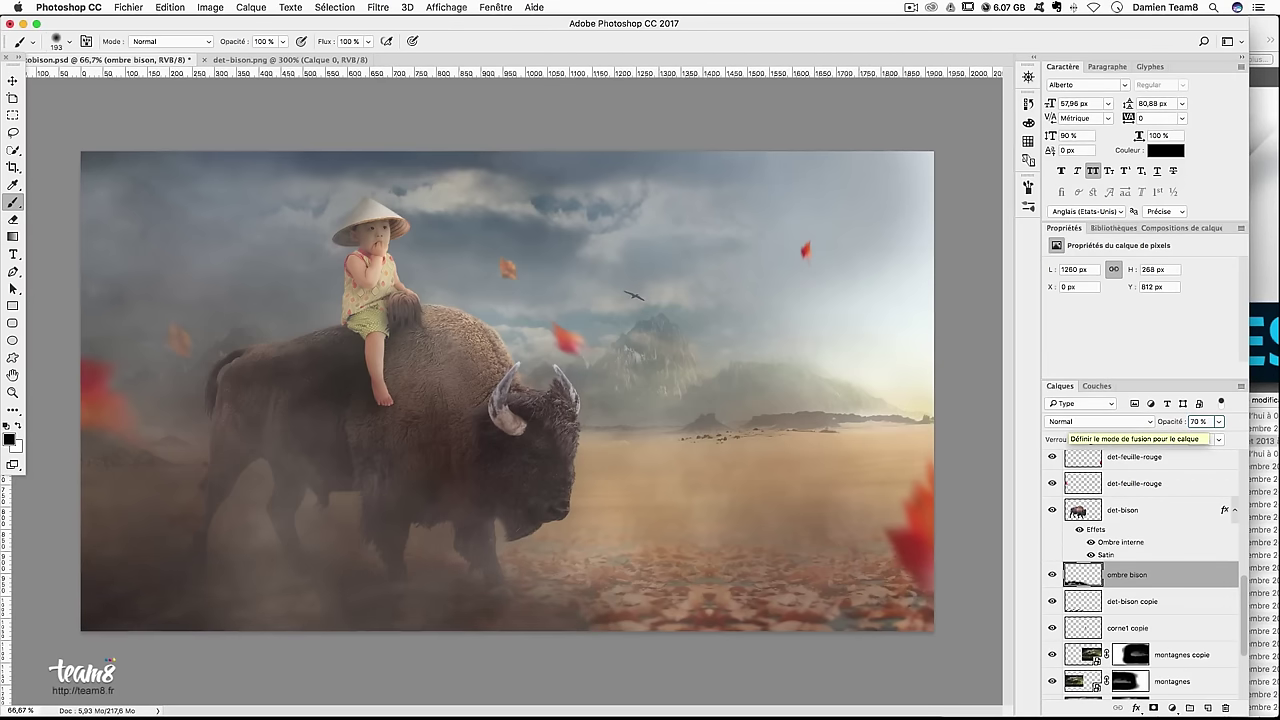
text(12)
Select the corne1 horn layer and open its Layer Style dialog
key(ctrl+plus)
key(ctrl+plus)
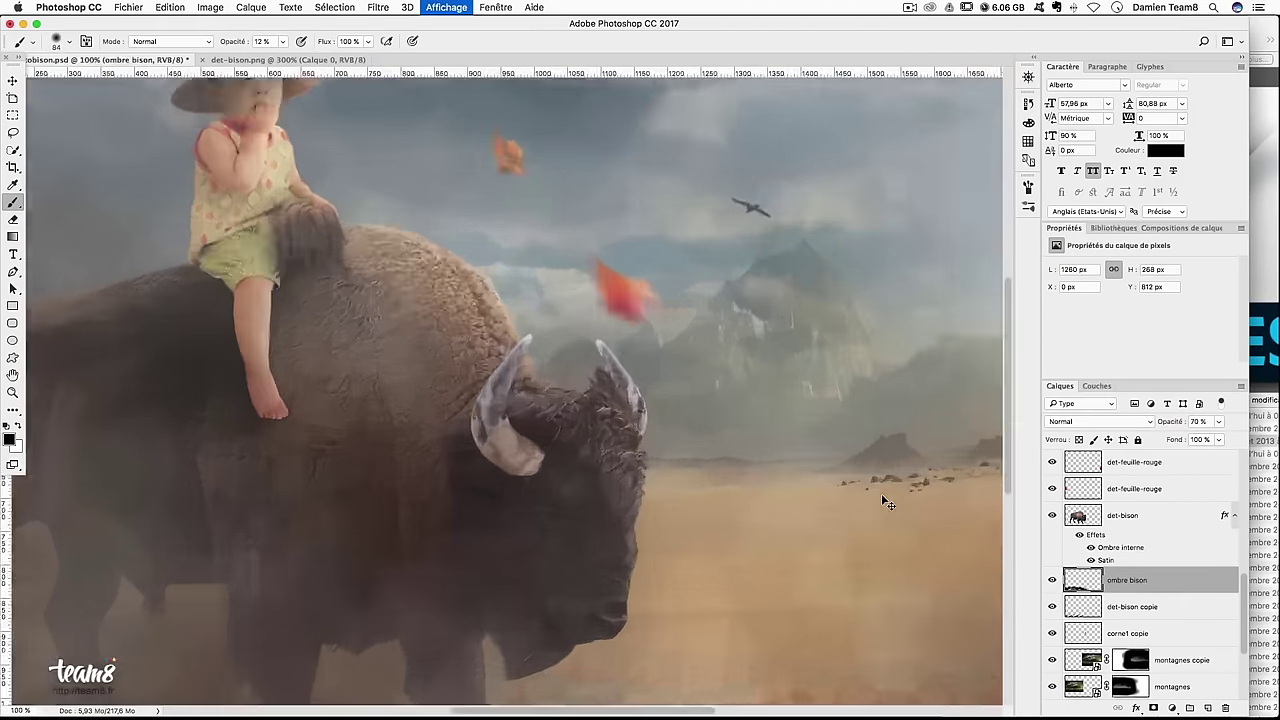
key(v)
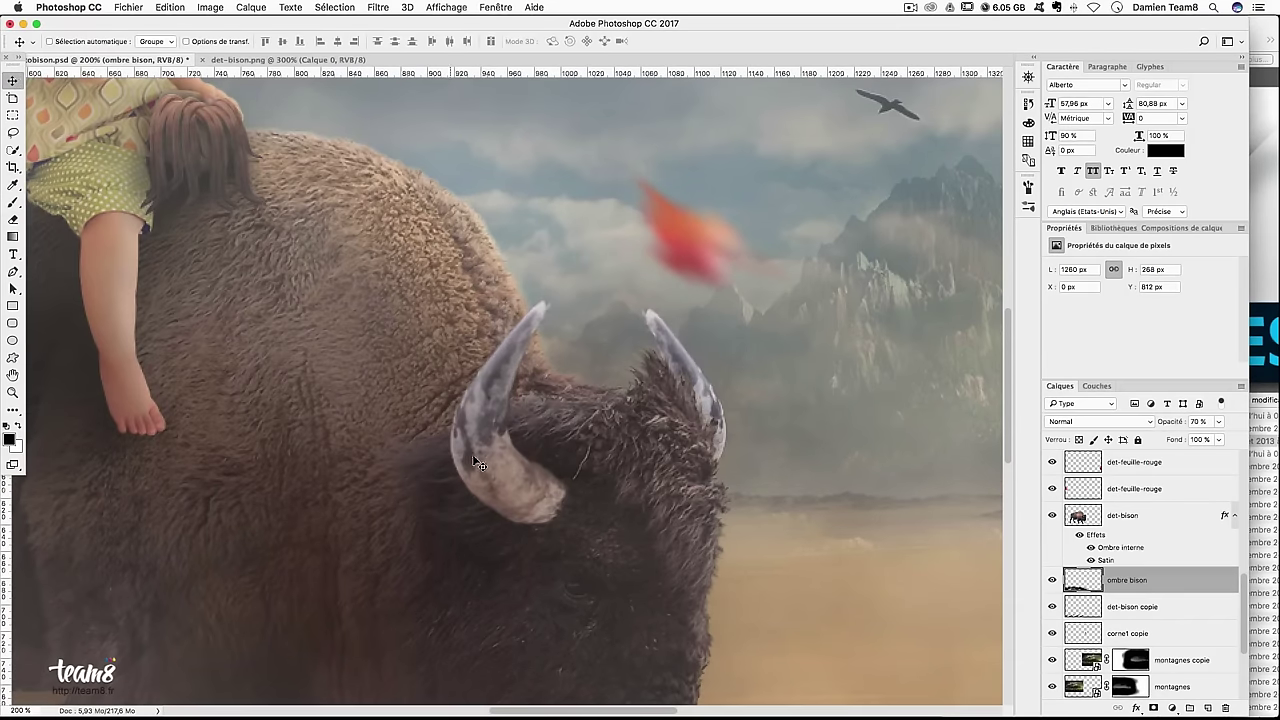
right_click(499, 483)
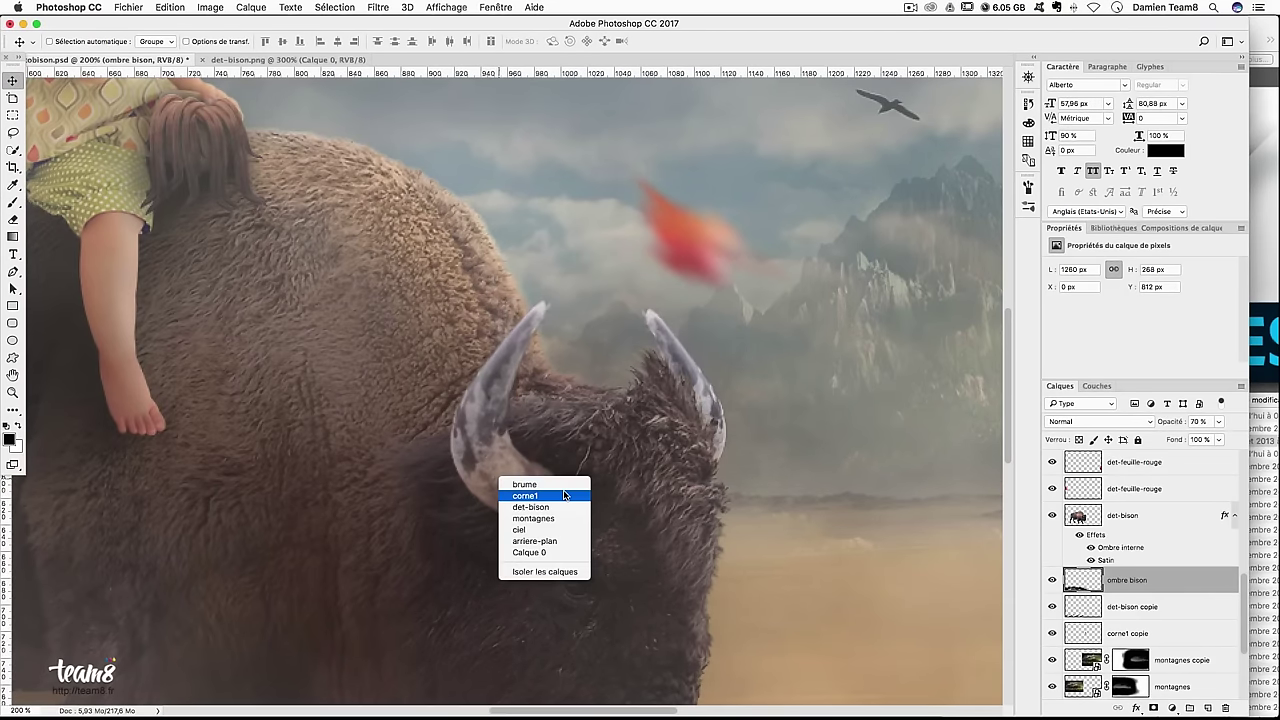
click(565, 495)
double_click(1196, 468)
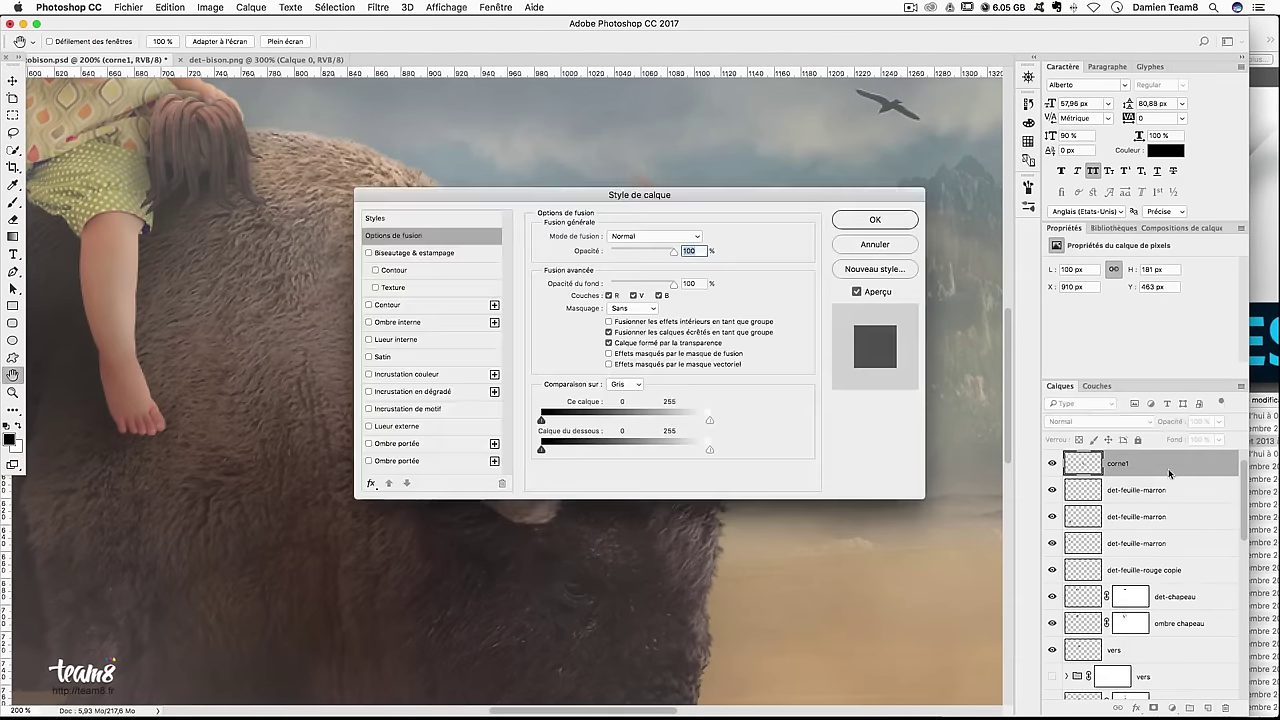
drag(640, 191, 1052, 185)
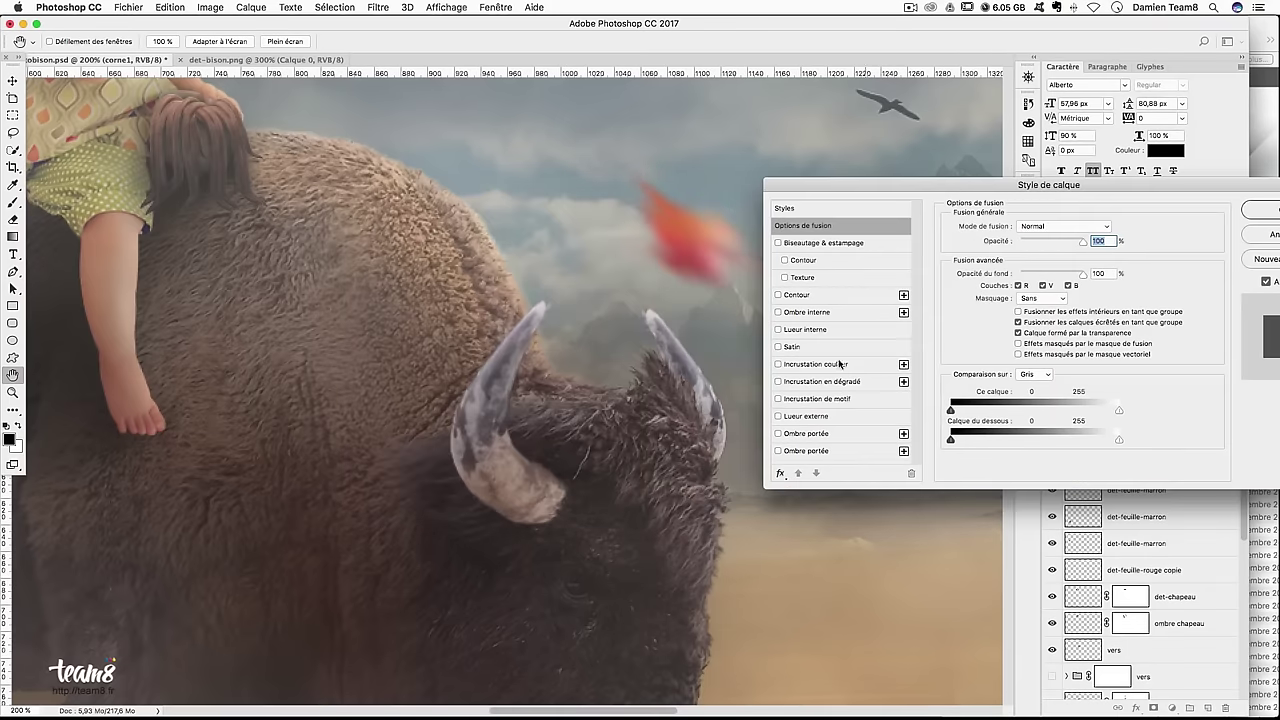
Enable a black Normal-mode inner shadow at 64% opacity with 0 distance
click(806, 312)
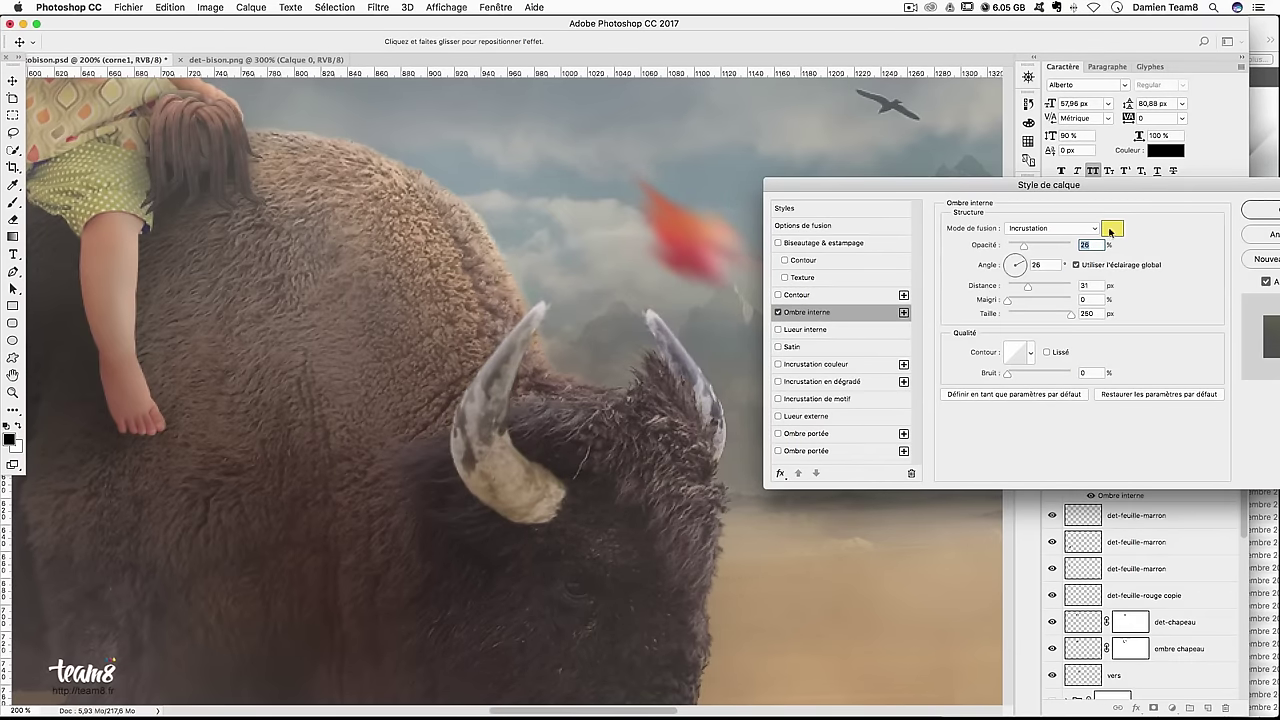
click(1110, 231)
click(250, 405)
key(Return)
drag(1034, 247, 1049, 248)
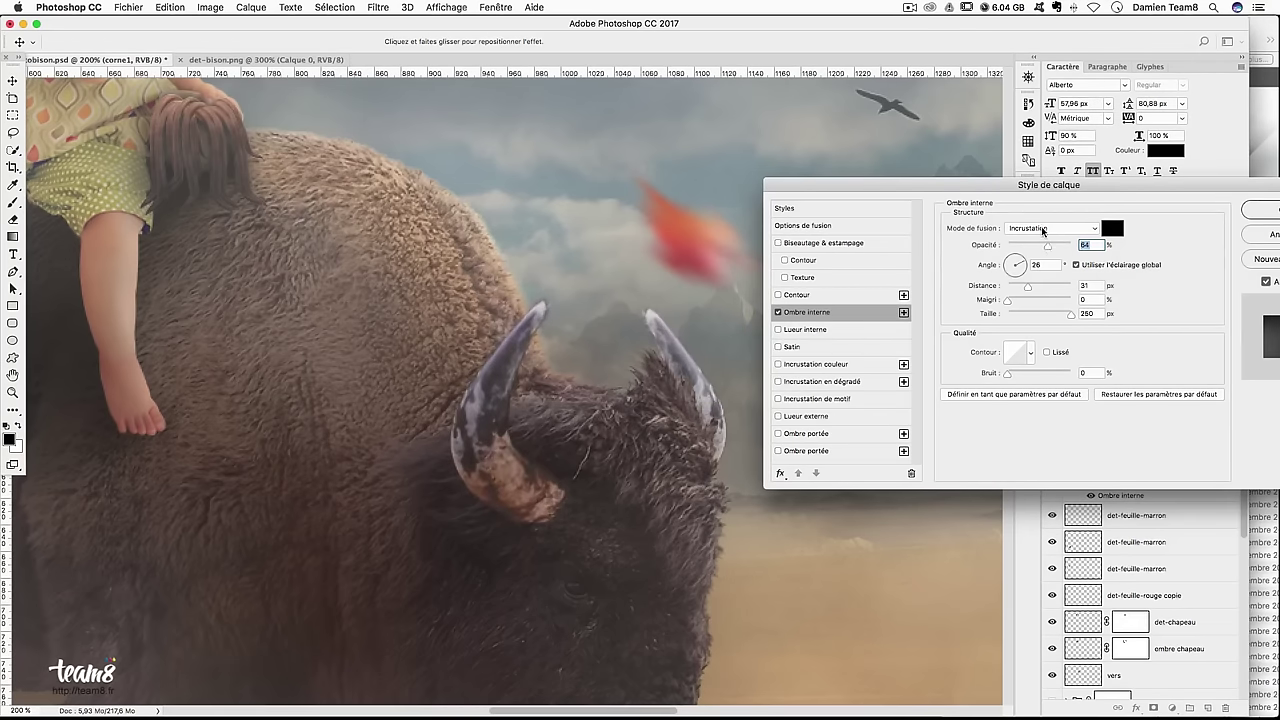
click(1050, 228)
click(1041, 105)
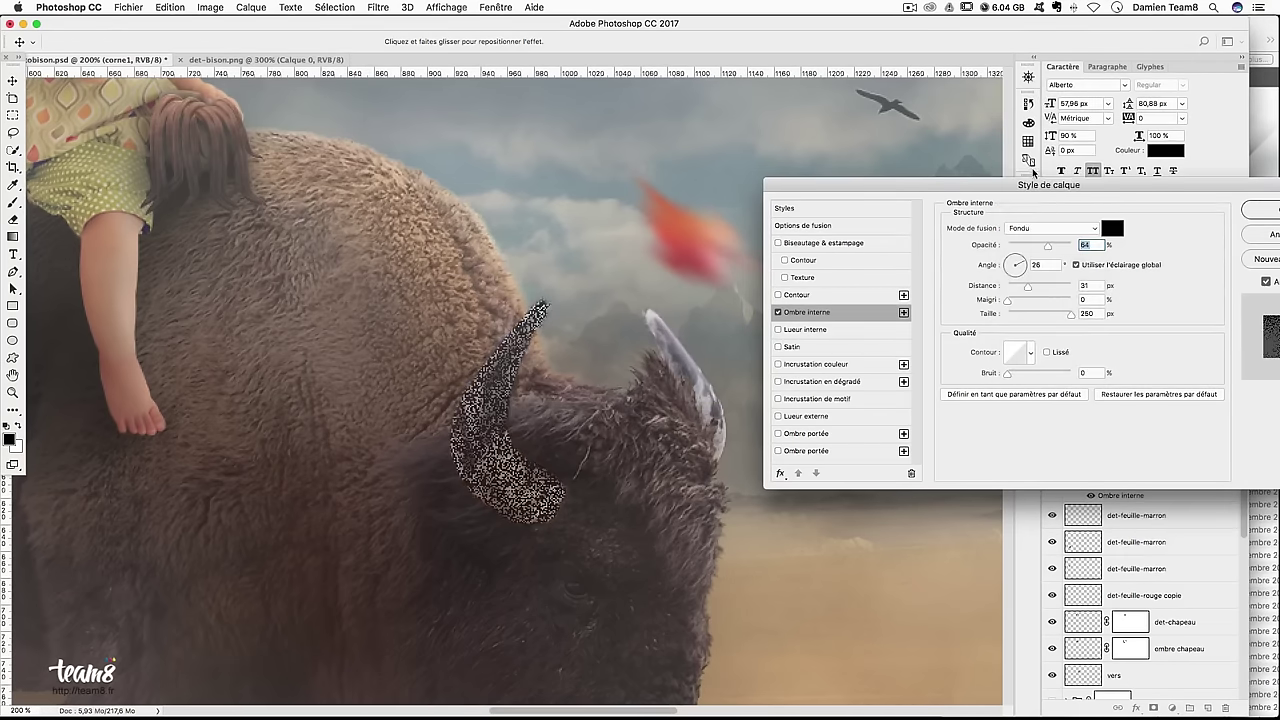
click(1050, 228)
click(1040, 216)
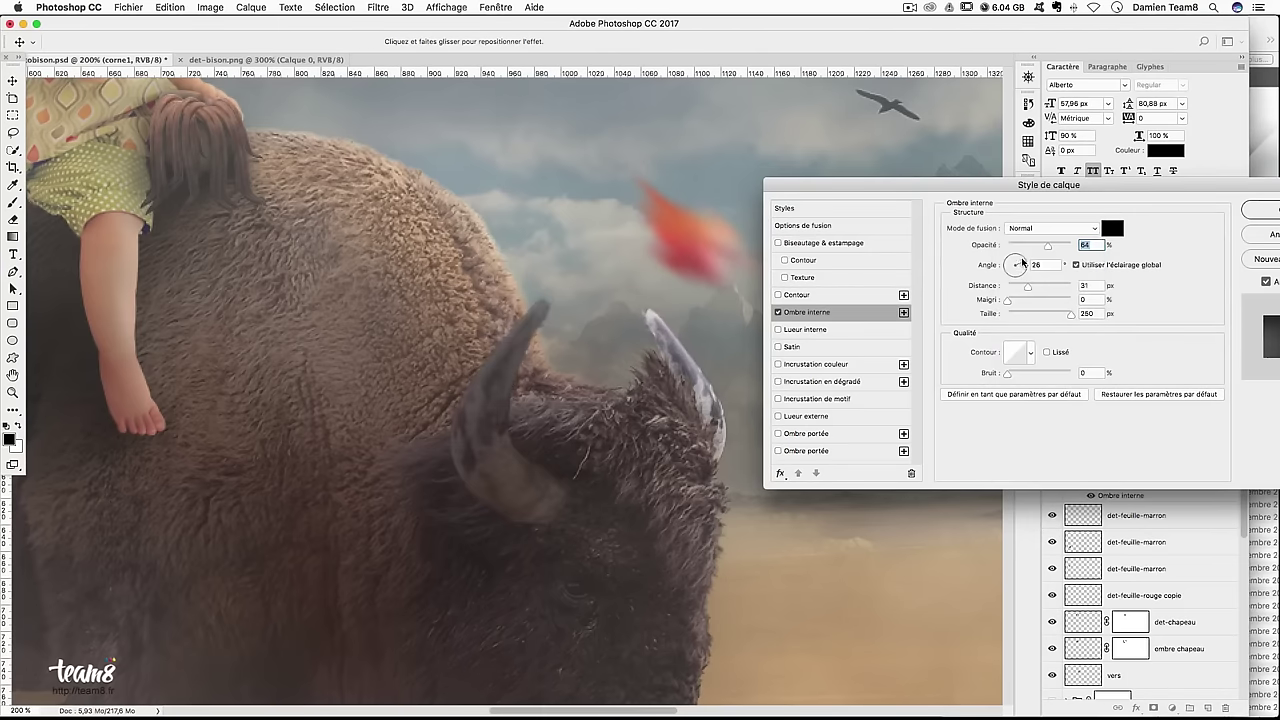
mouse_move(1028, 288)
mouse_down()
mouse_move(1010, 290)
mouse_move(1009, 318)
mouse_move(1043, 289)
mouse_move(1019, 315)
mouse_move(998, 291)
mouse_move(1018, 315)
mouse_up()
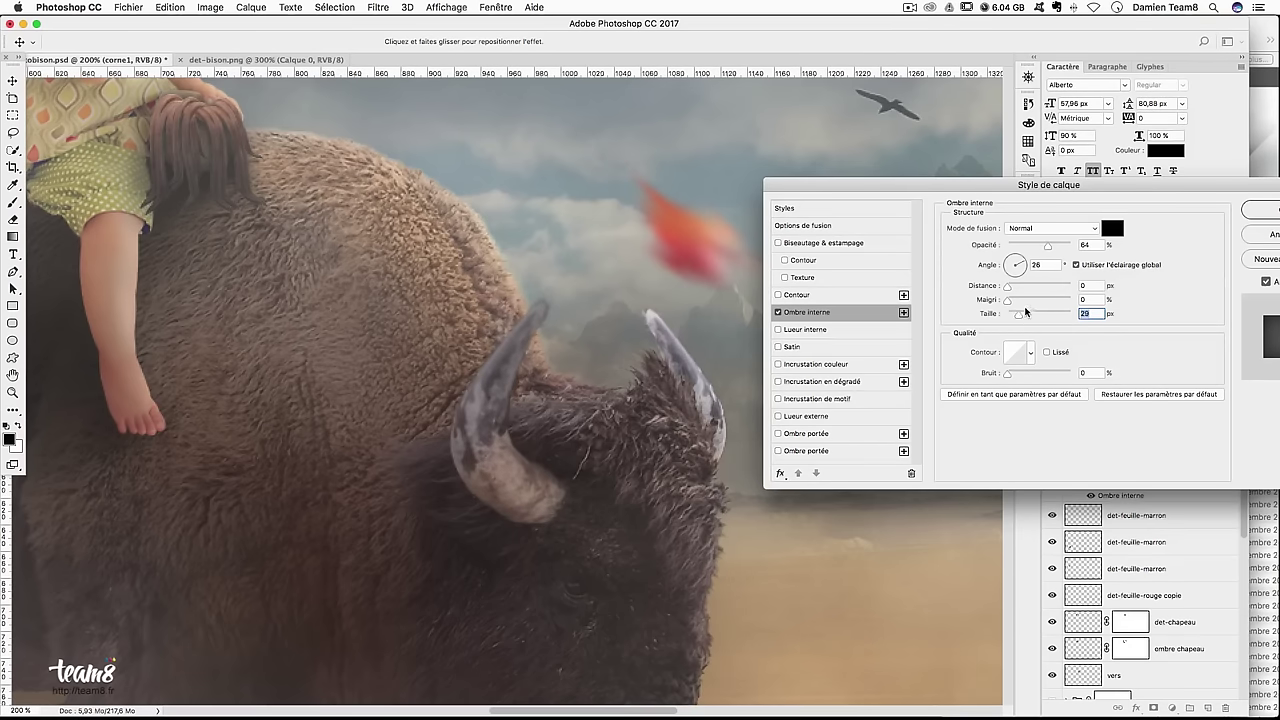
Apply the corne1 inner shadow and zoom in on the horns
key(Return)
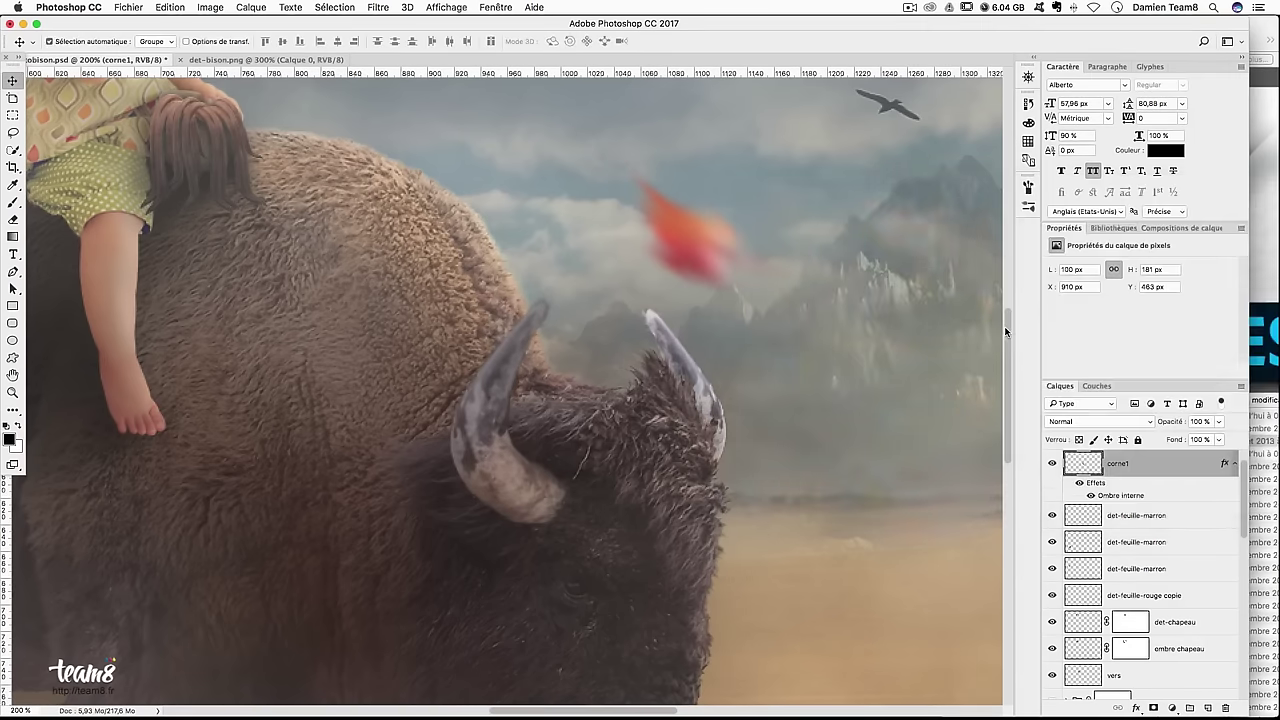
key(ctrl+minus)
key(ctrl+minus)
key(ctrl+plus)
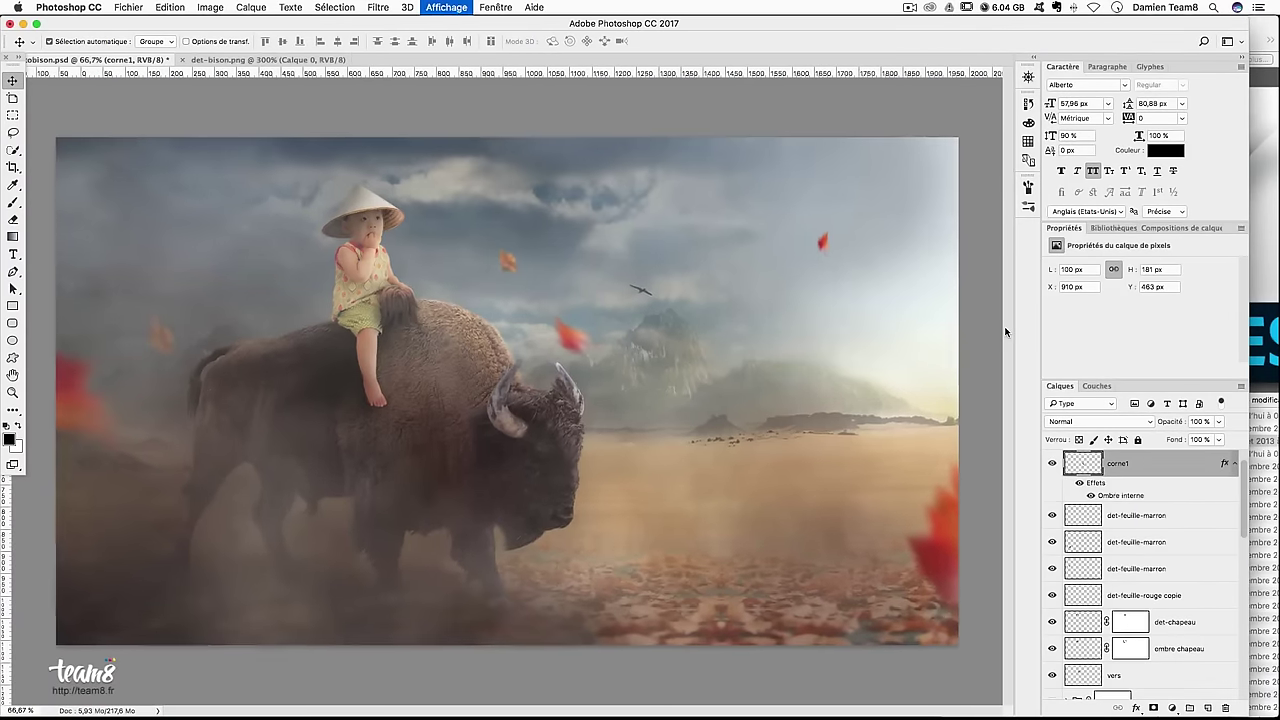
key(ctrl+plus)
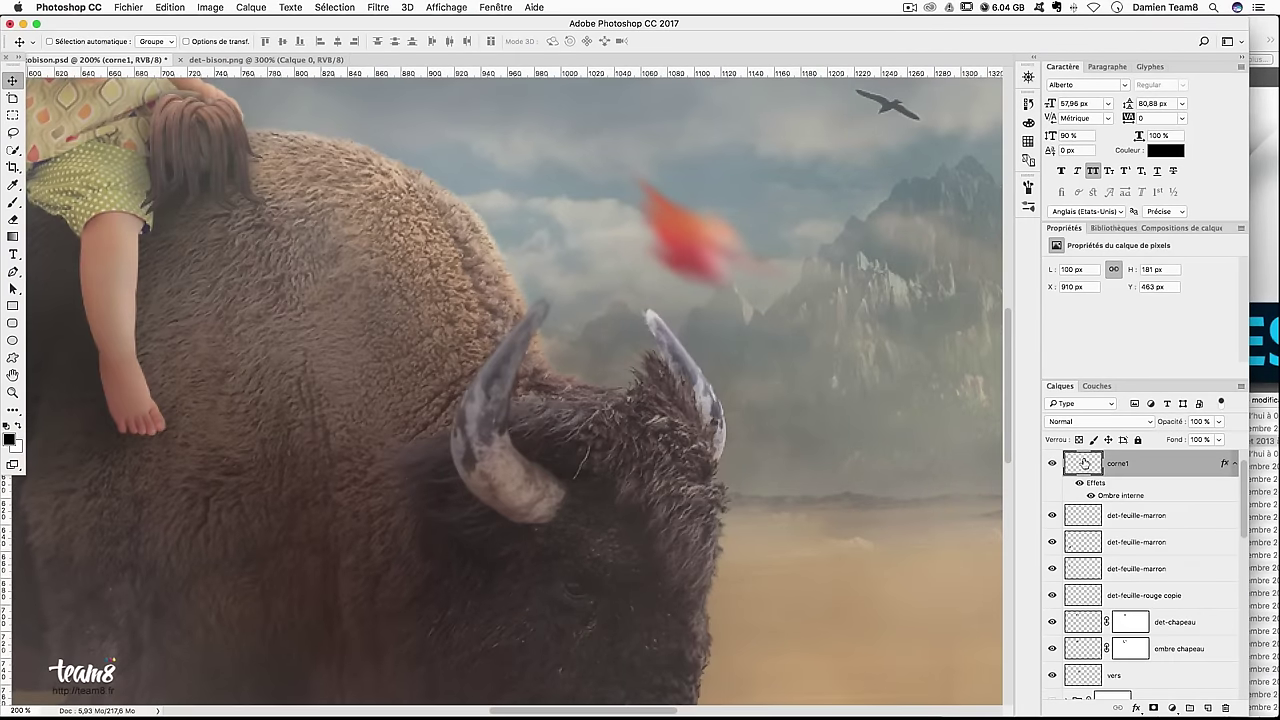
Dodge the horn's lower part, tip and base using Shadows then Highlights range at 28% exposure
click(13, 409)
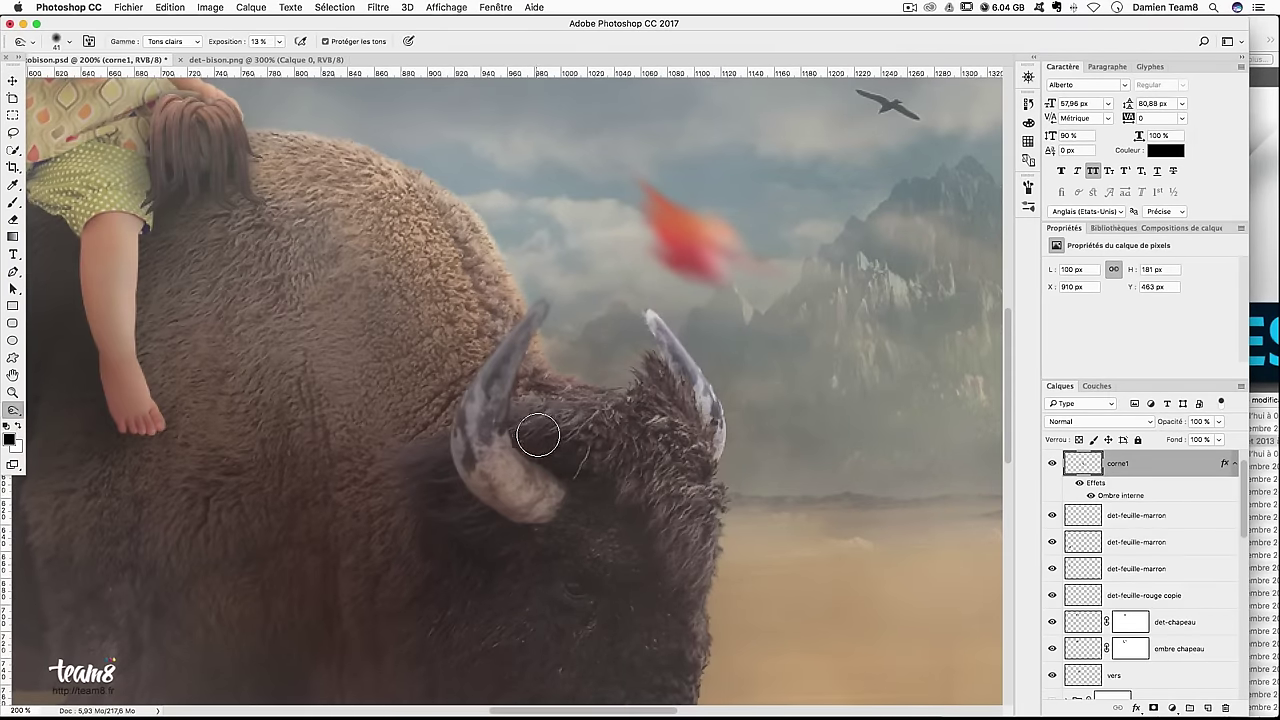
click(172, 41)
click(165, 19)
mouse_move(444, 455)
mouse_down()
mouse_move(554, 522)
mouse_move(515, 505)
mouse_up()
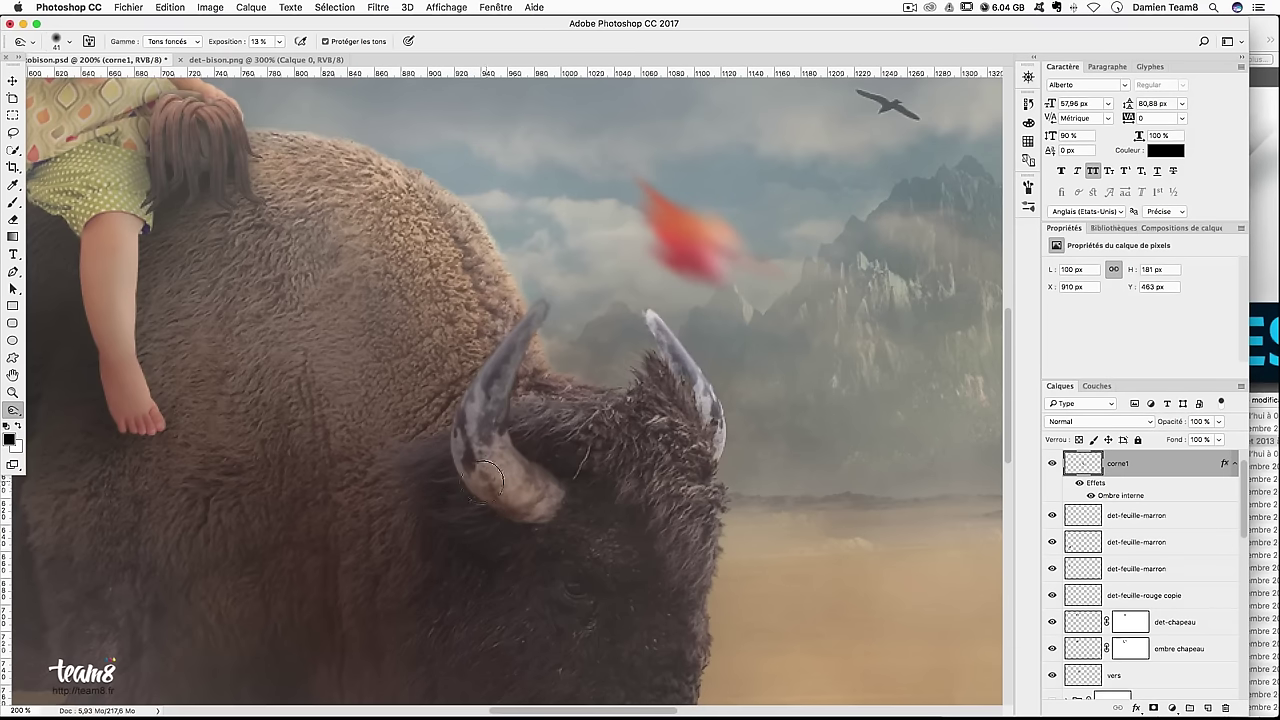
click(160, 44)
click(165, 65)
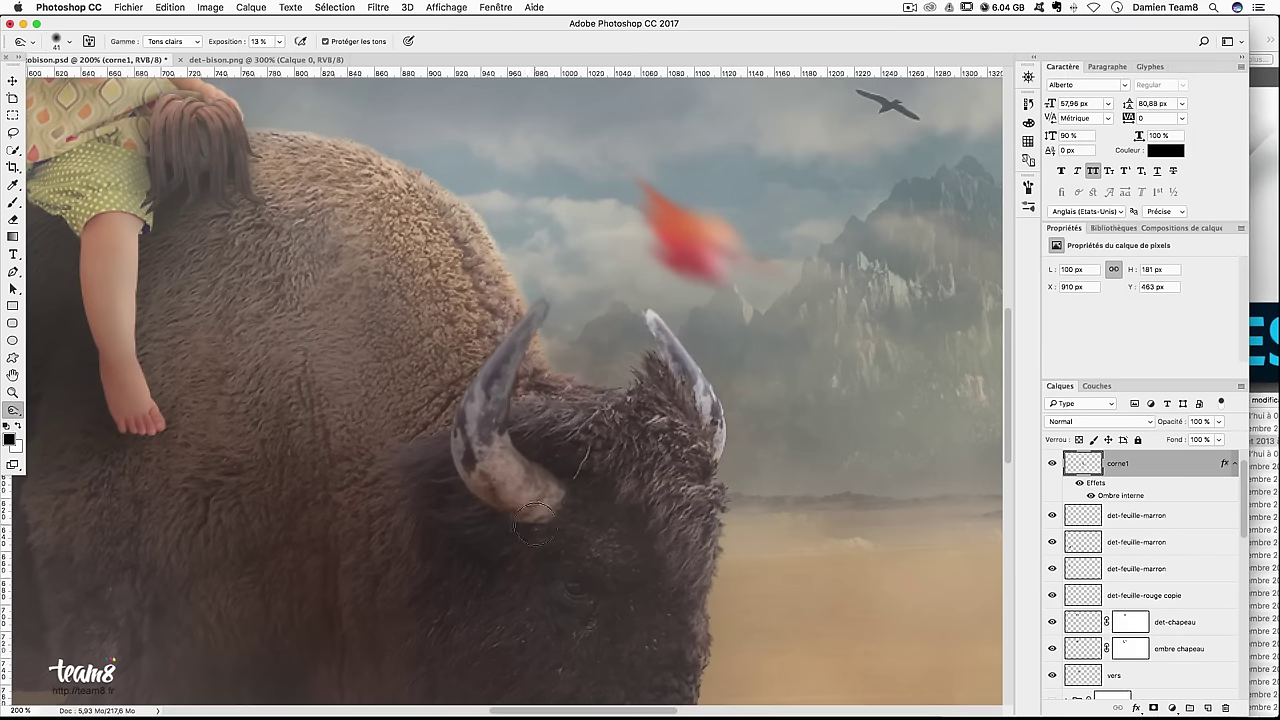
drag(556, 537, 543, 520)
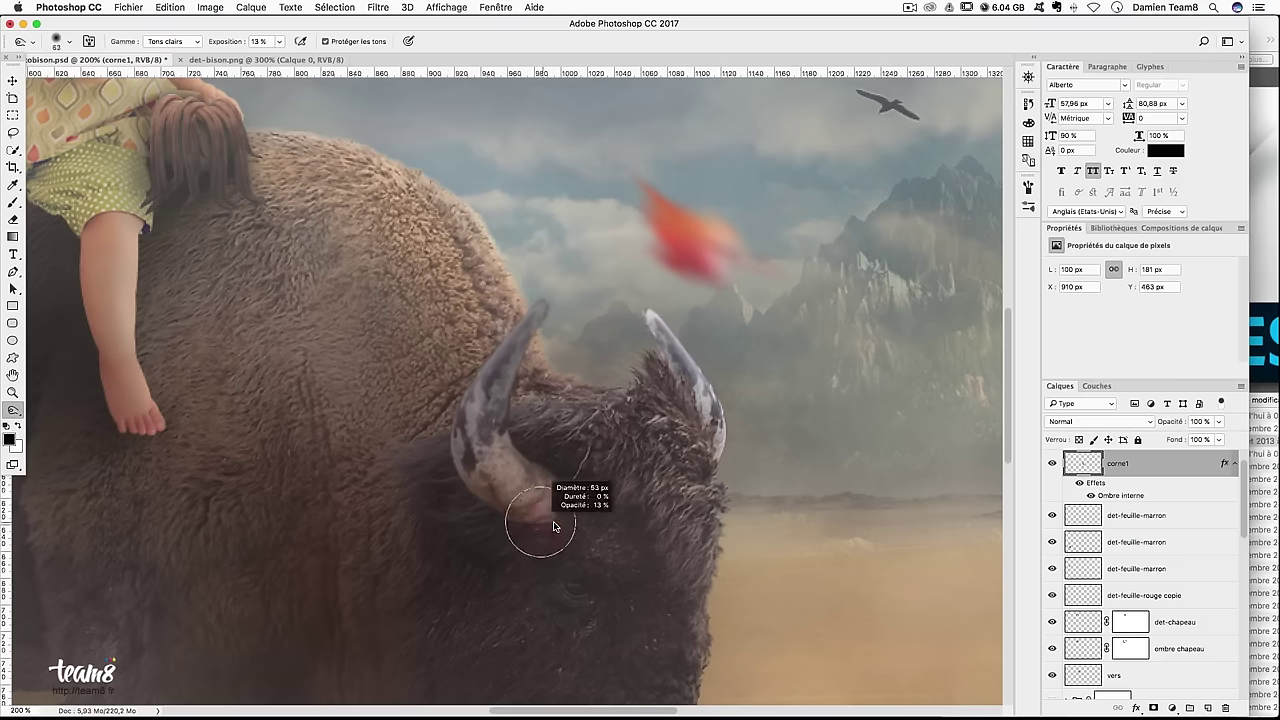
click(281, 42)
drag(279, 60, 292, 60)
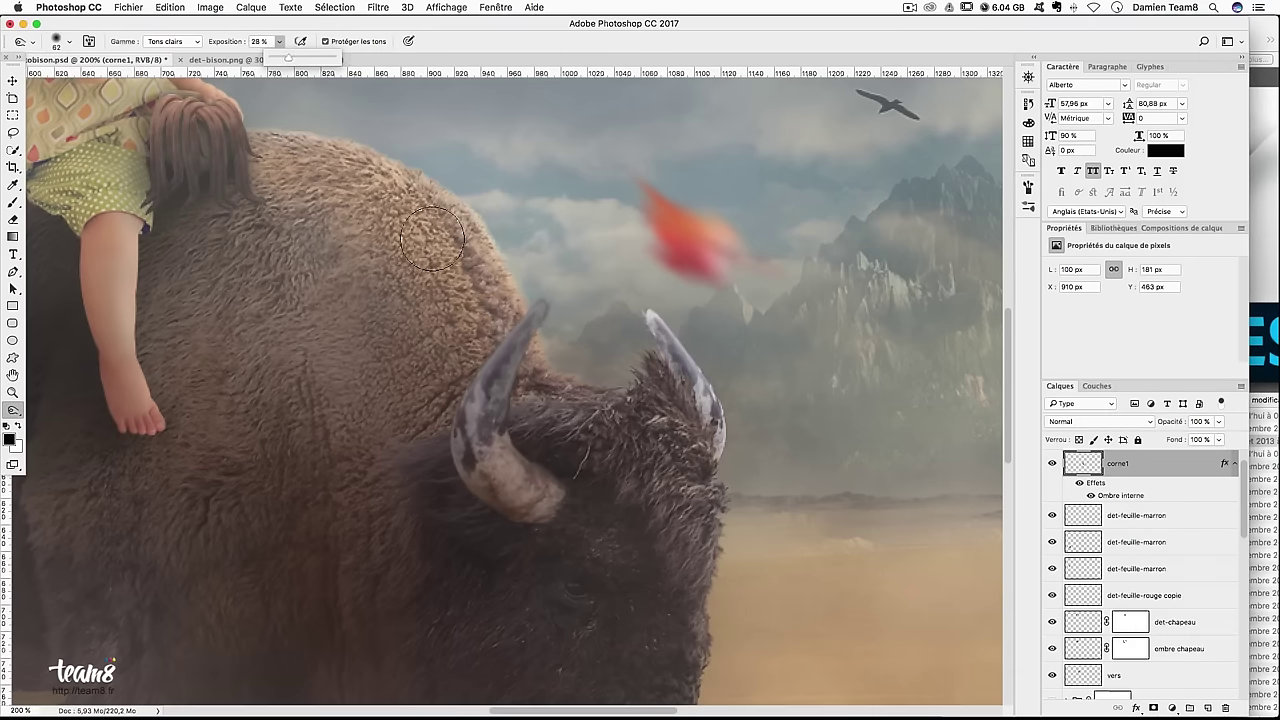
drag(441, 428, 498, 330)
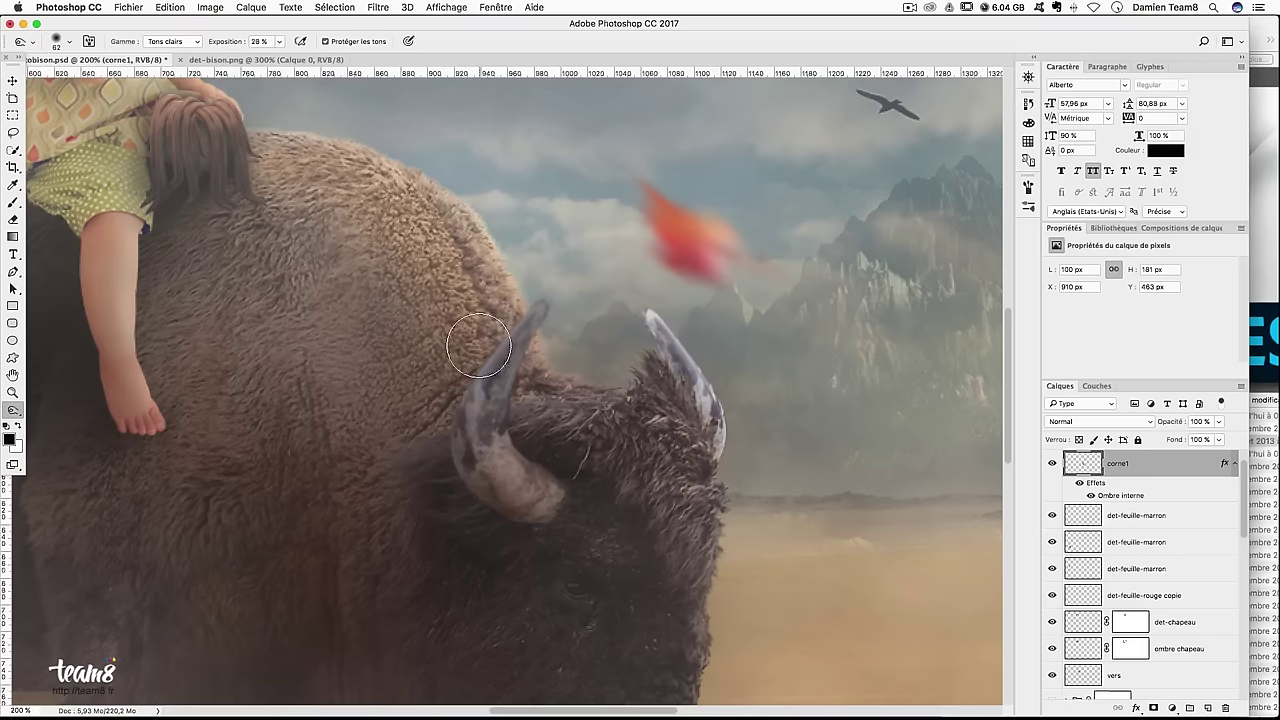
drag(470, 501, 543, 523)
Compare with the original photo, then work the horn base in Midtones and Shadows ranges
click(255, 59)
click(172, 41)
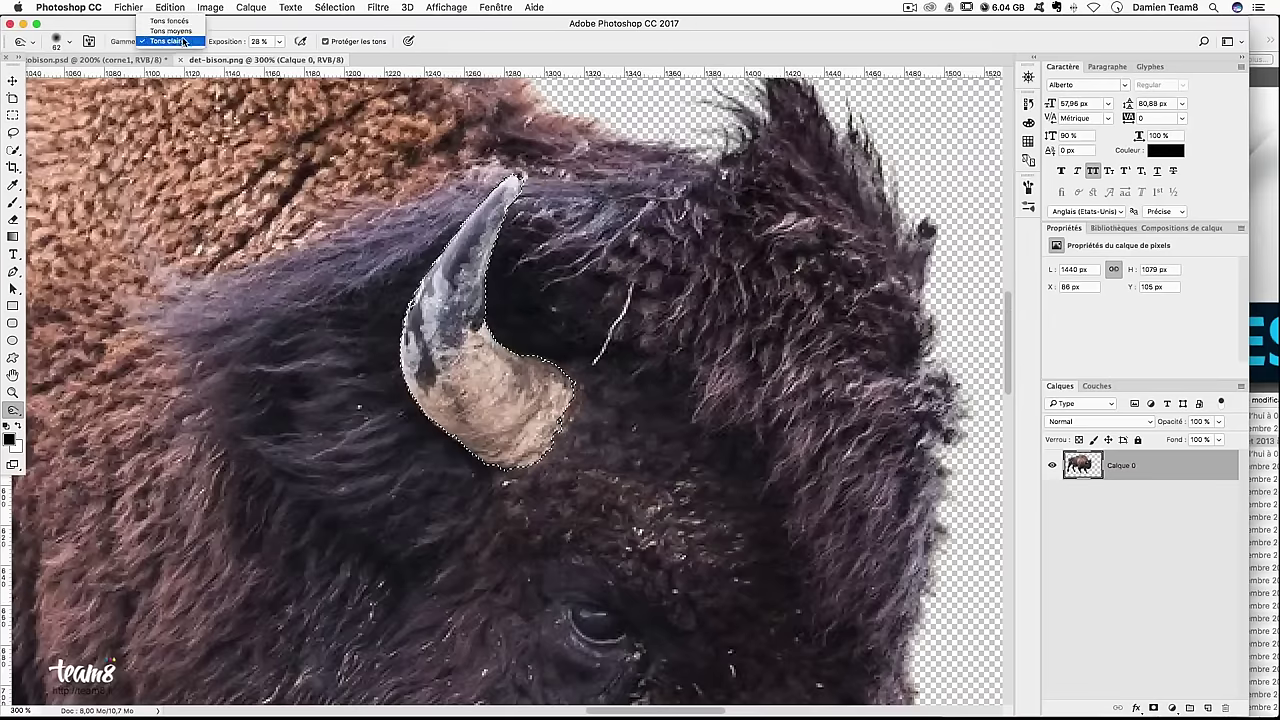
click(170, 22)
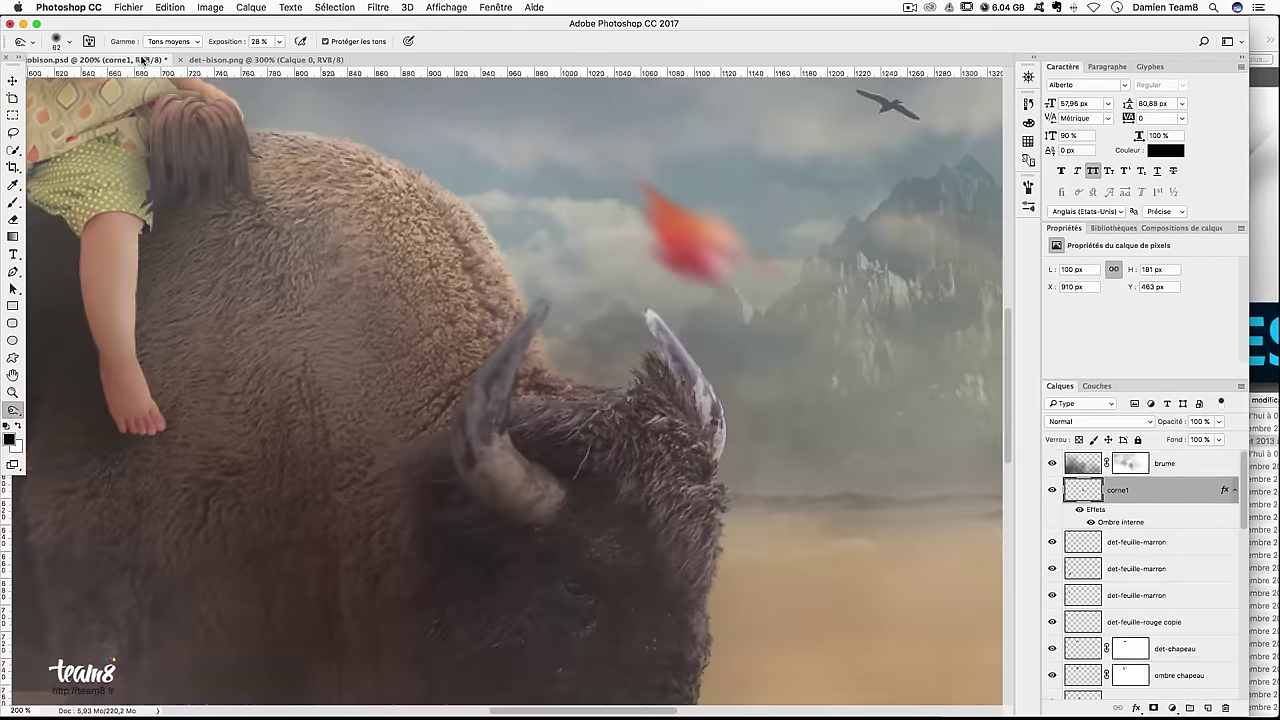
click(142, 59)
drag(441, 478, 541, 518)
click(172, 41)
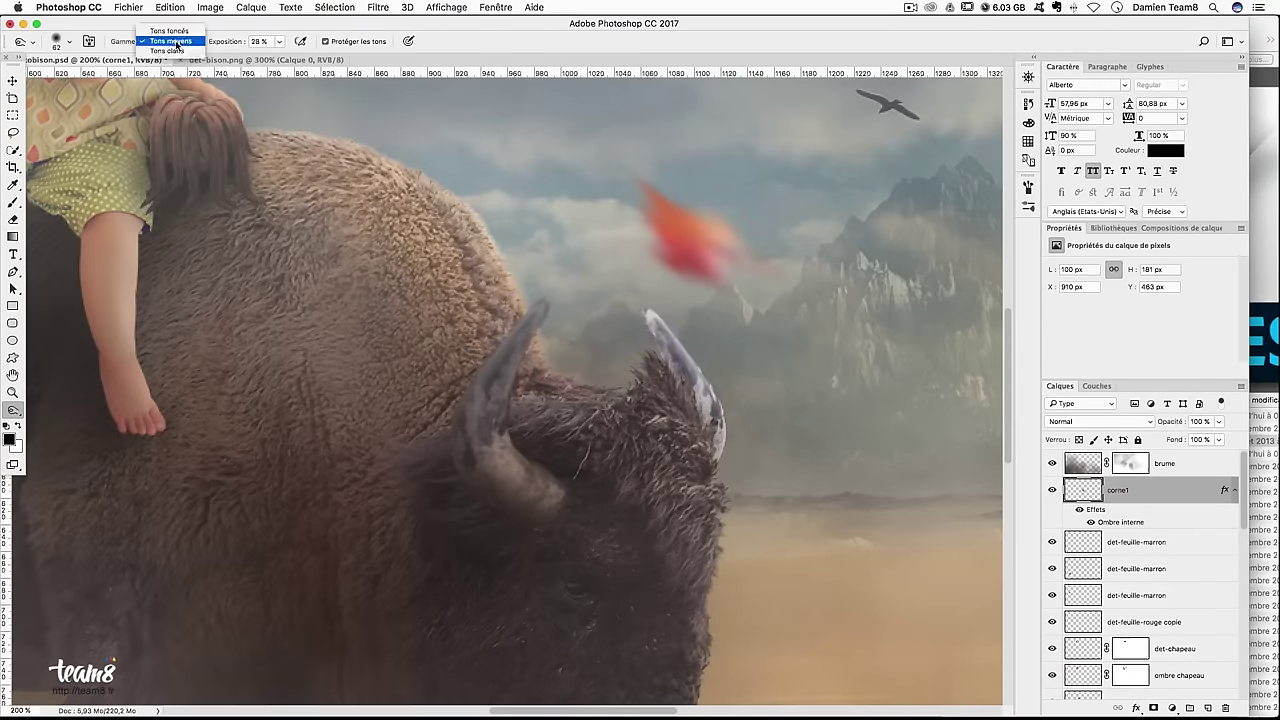
click(172, 56)
mouse_move(440, 456)
mouse_down()
mouse_move(560, 537)
mouse_move(610, 530)
mouse_up()
key(ctrl+z)
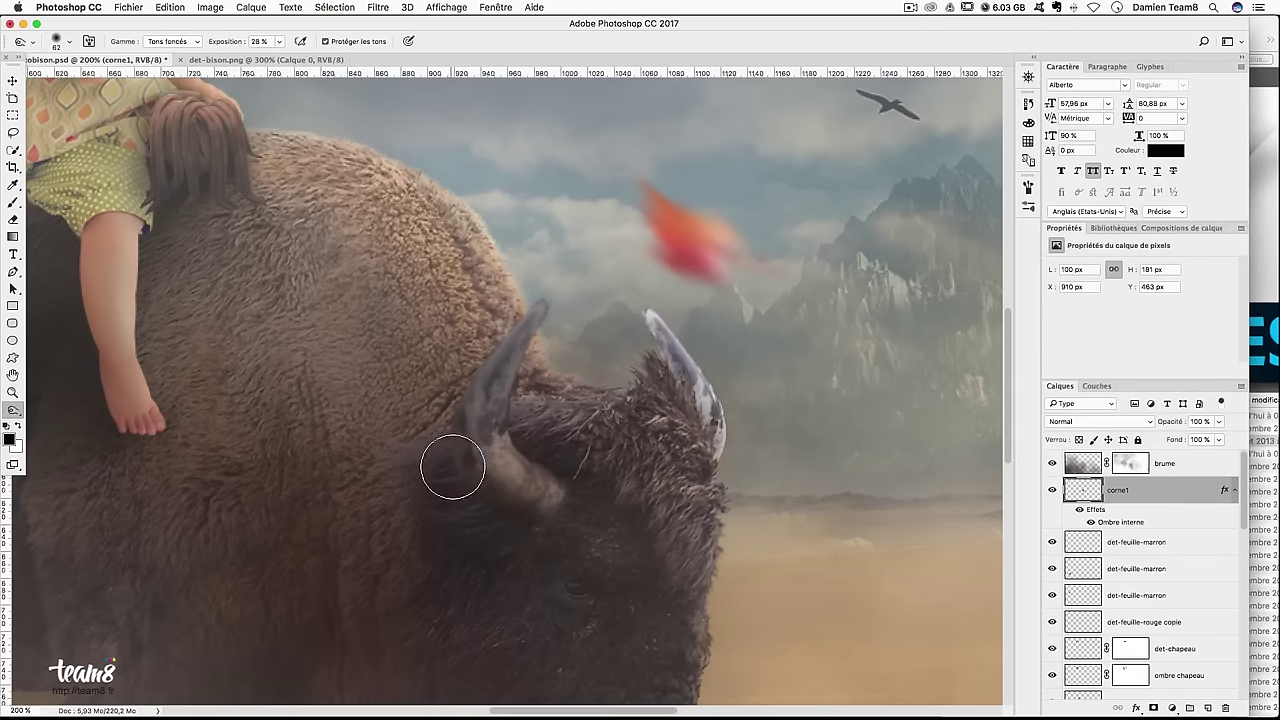
Retouch the left horn's edge with a 29 px brush in Shadows range
drag(584, 463, 580, 417)
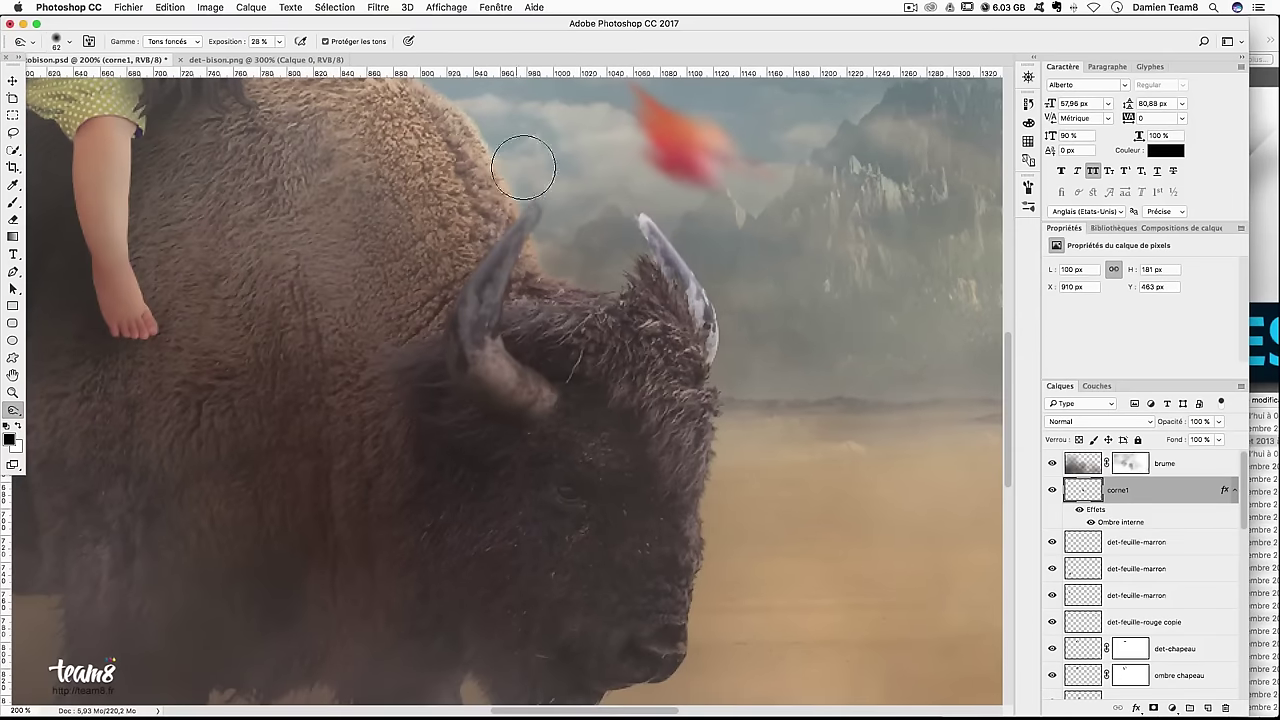
click(183, 41)
click(170, 69)
drag(540, 212, 508, 212)
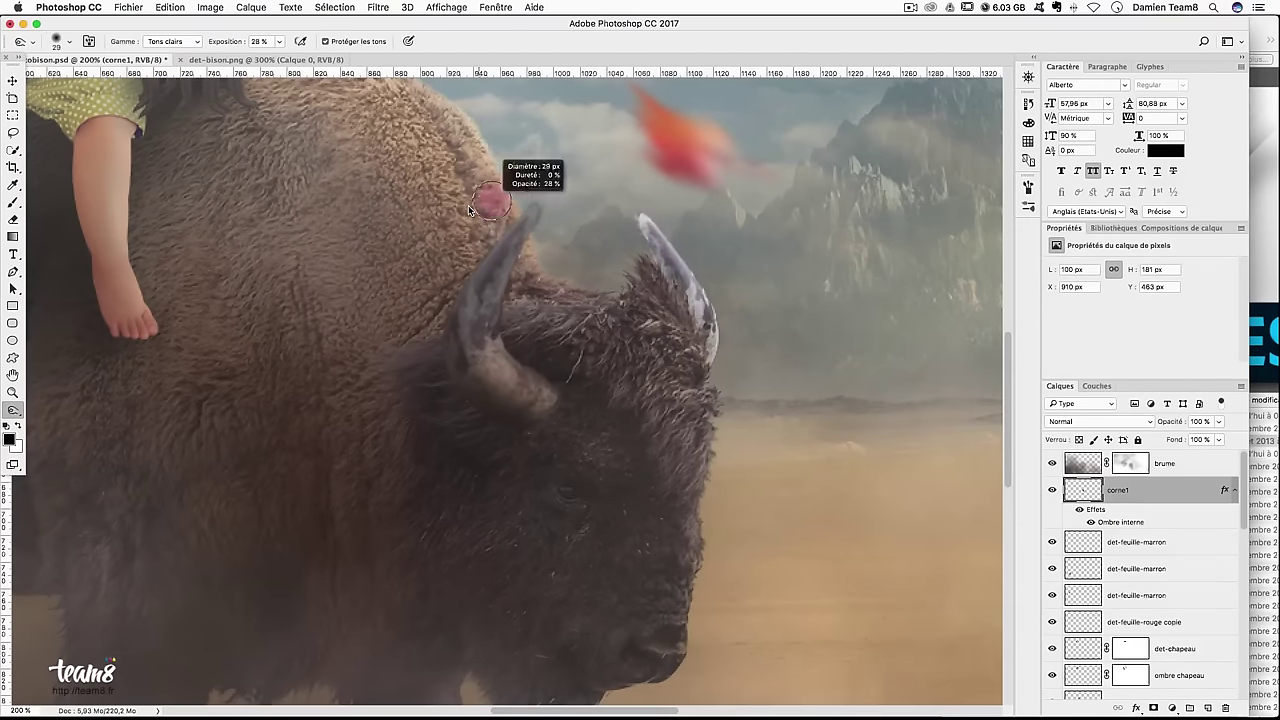
click(172, 41)
key(Up)
key(Return)
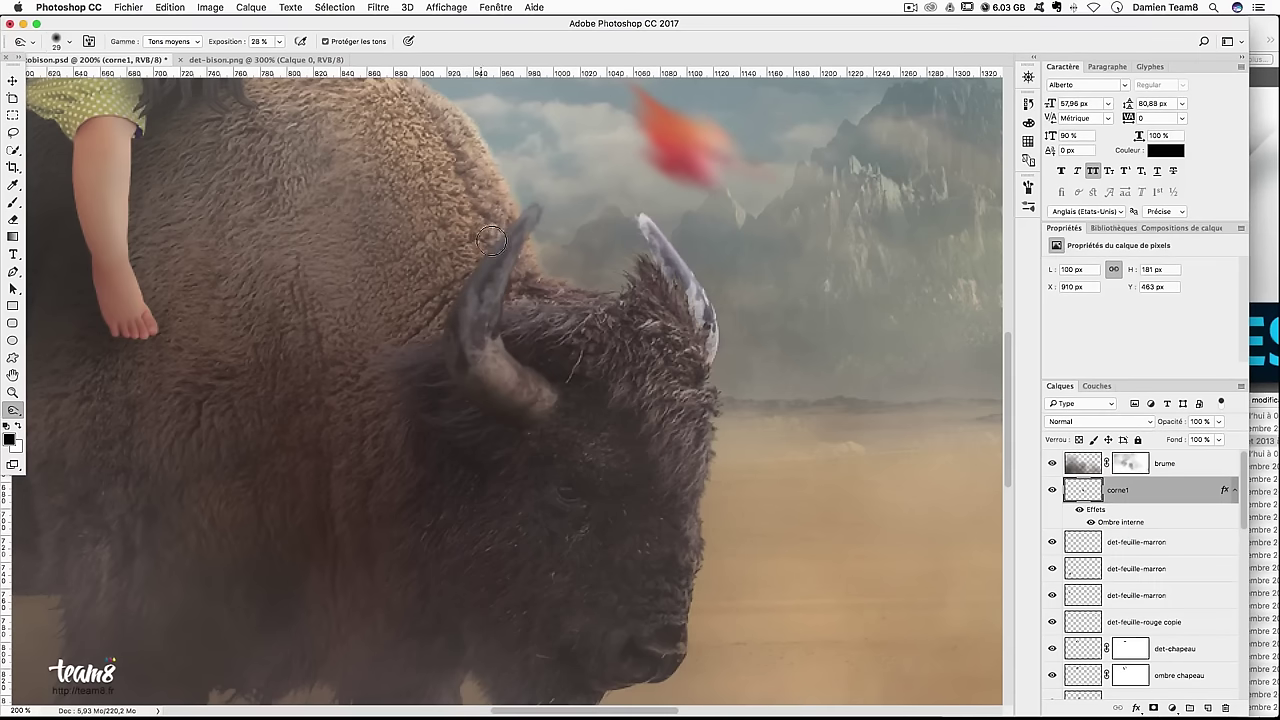
click(181, 42)
click(170, 58)
click(183, 41)
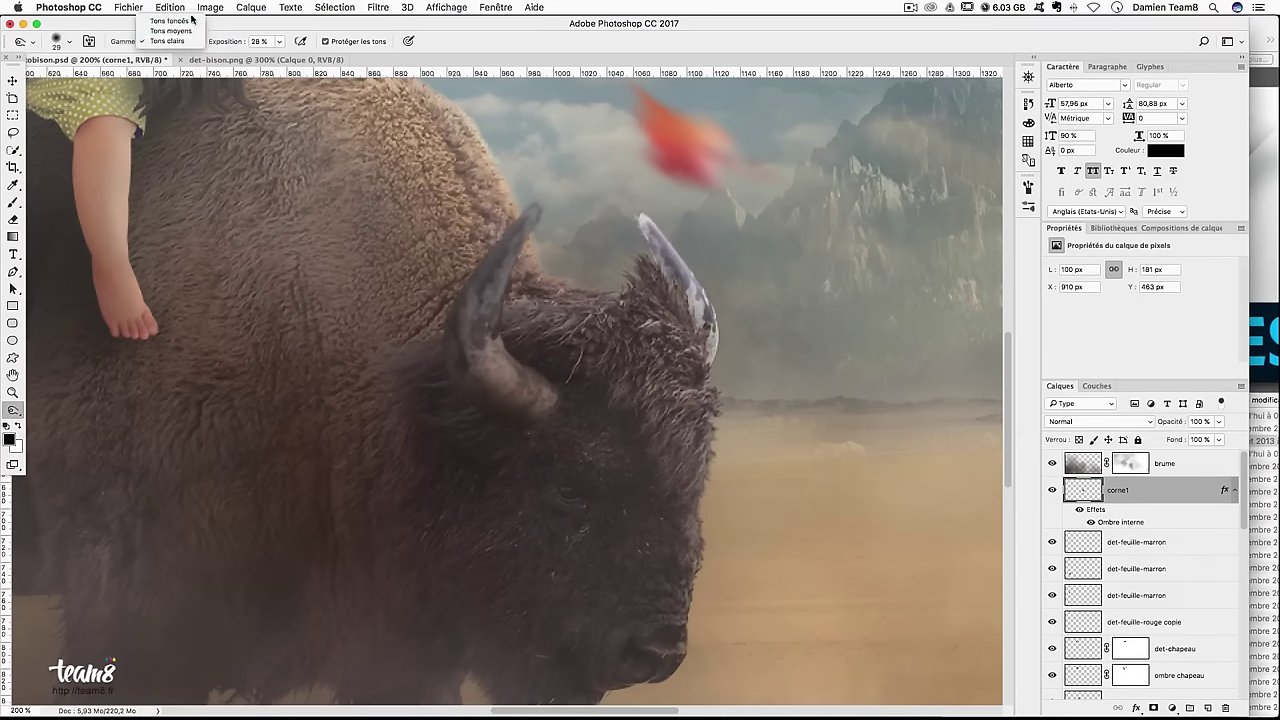
click(175, 18)
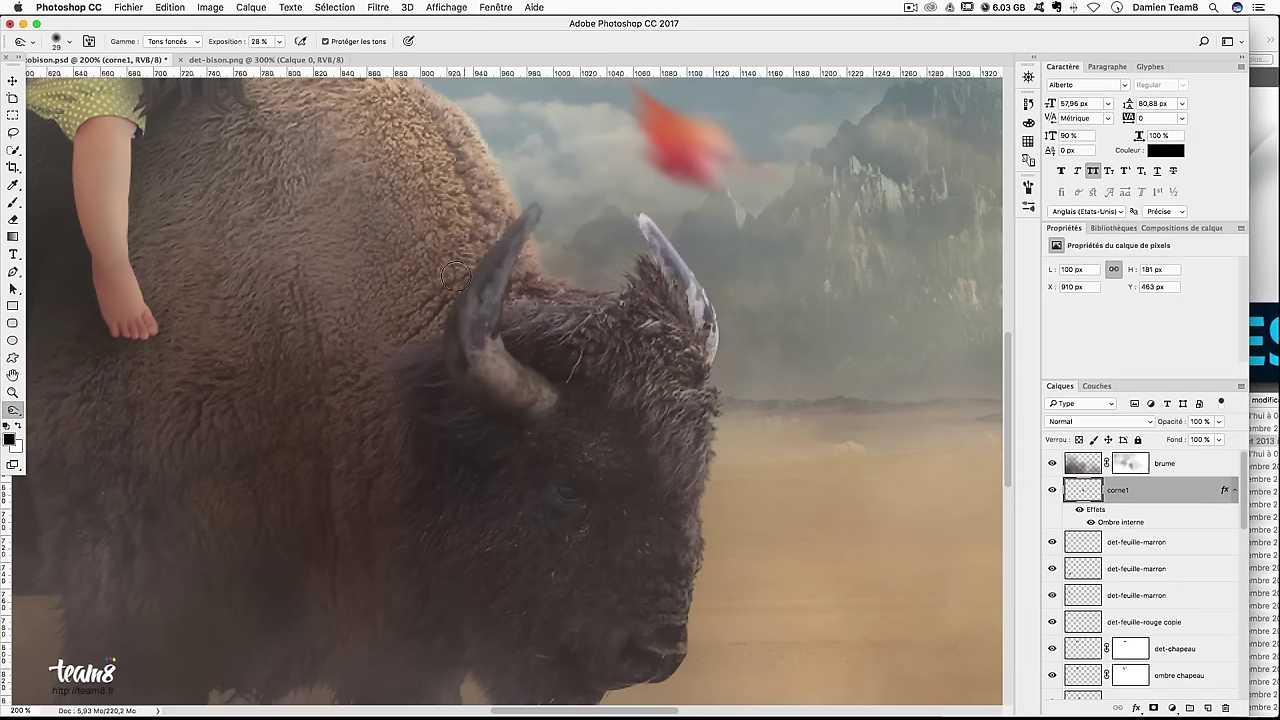
drag(437, 326, 460, 385)
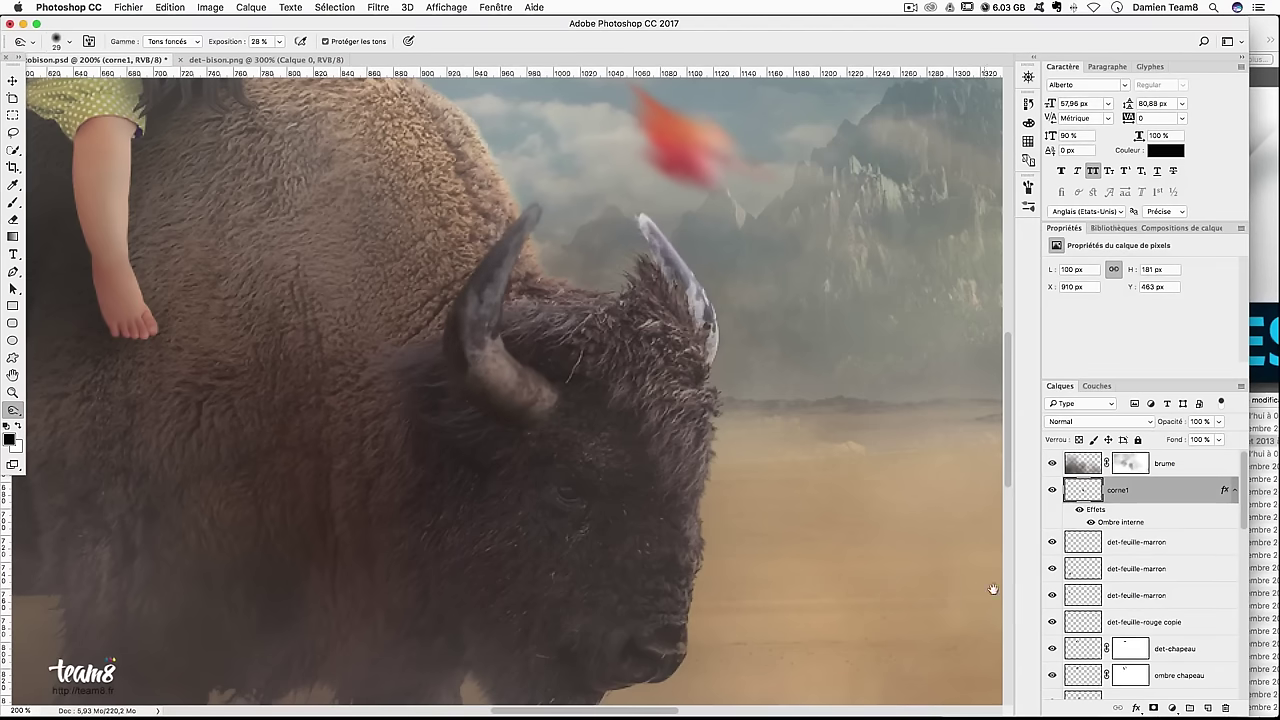
Select the det-bison layer for the head fur and set the range to Midtones
scroll(1139, 527, down, 3)
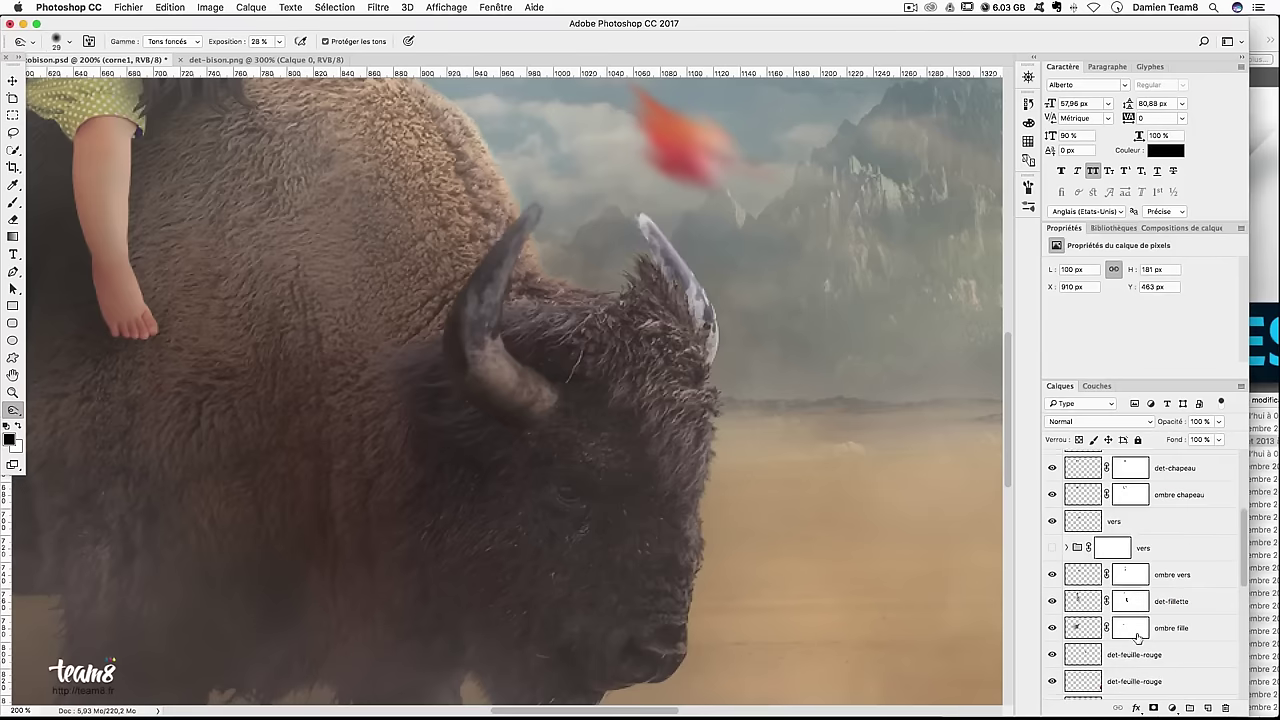
scroll(1140, 636, down, 3)
click(1077, 592)
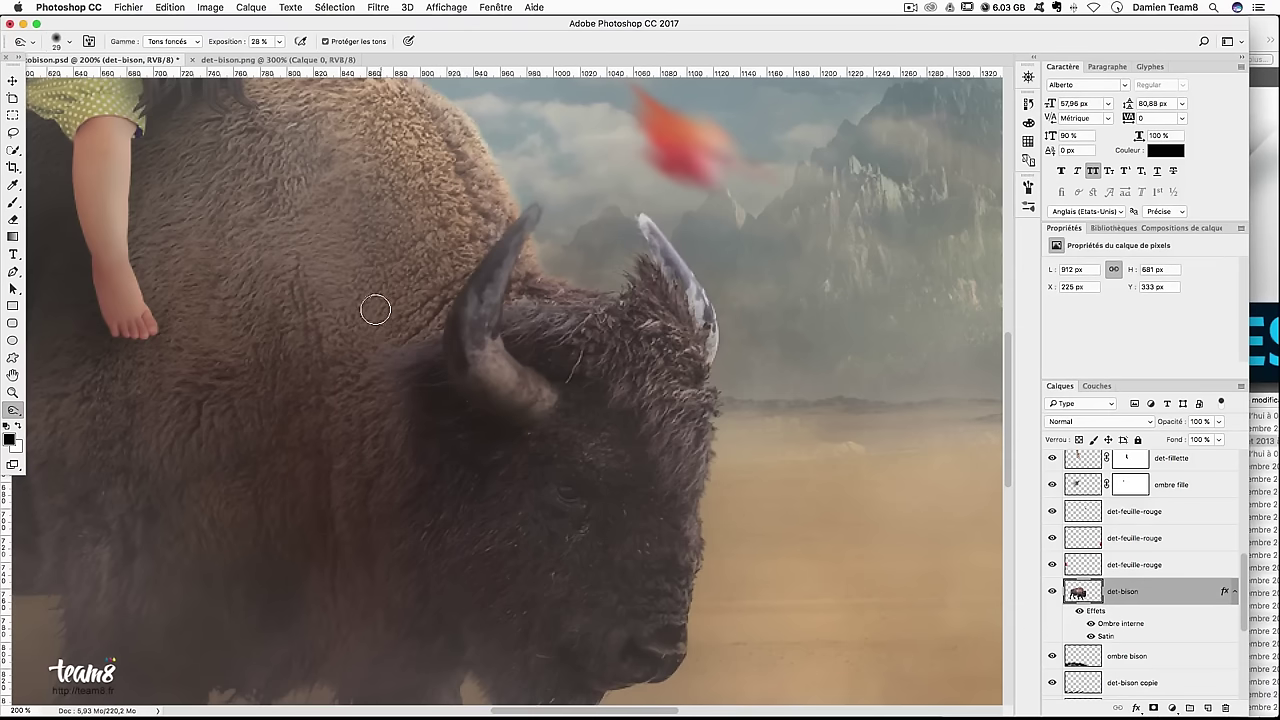
click(170, 43)
click(170, 70)
scroll(514, 472, down, 3)
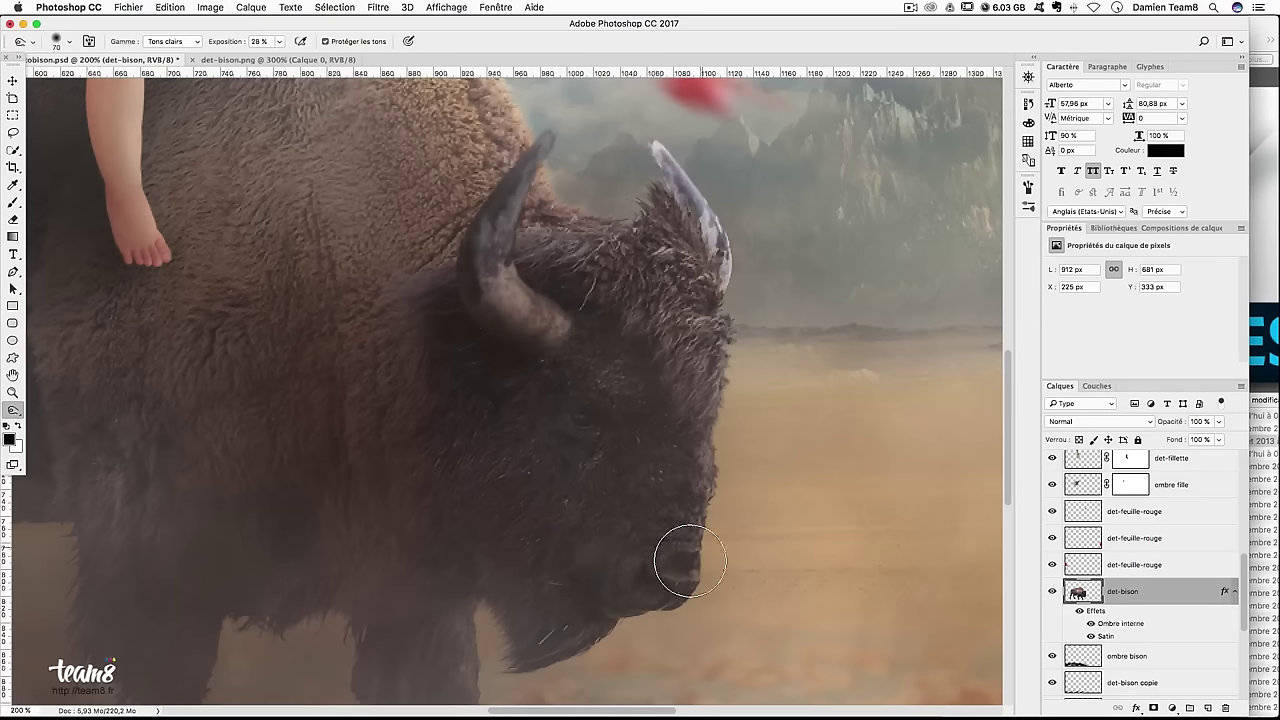
click(172, 41)
key(Return)
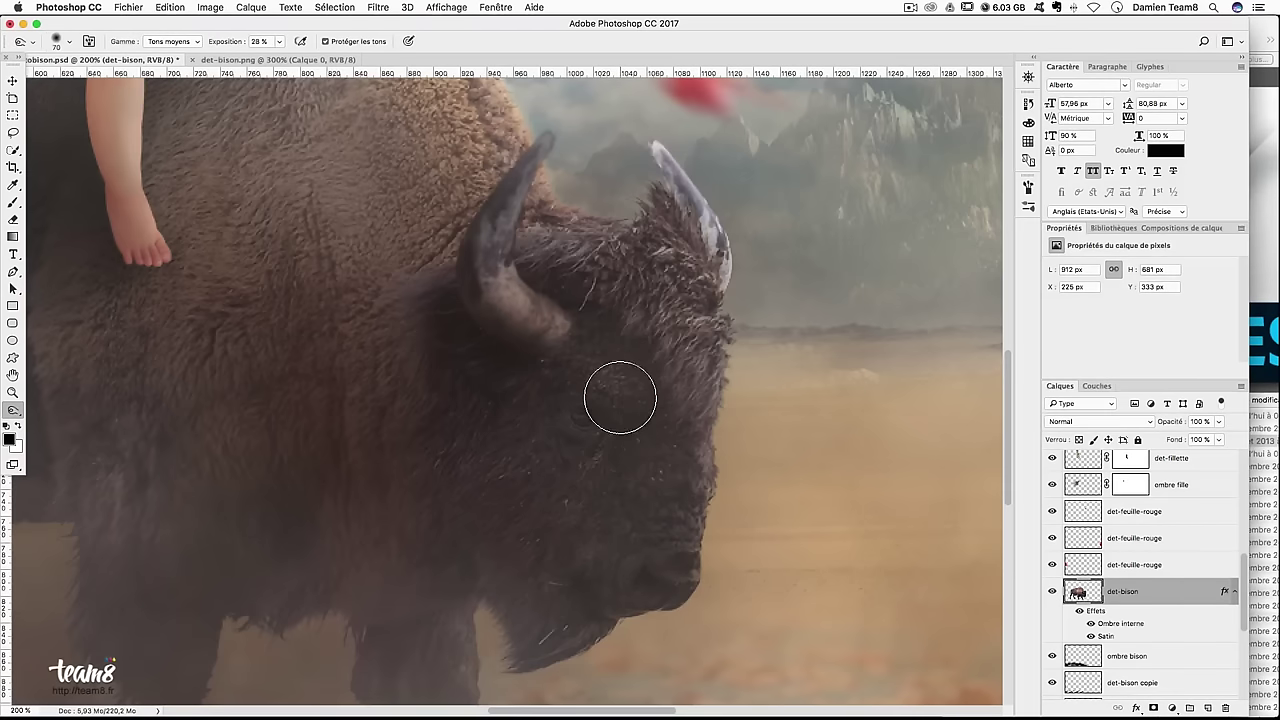
key(super+minus)
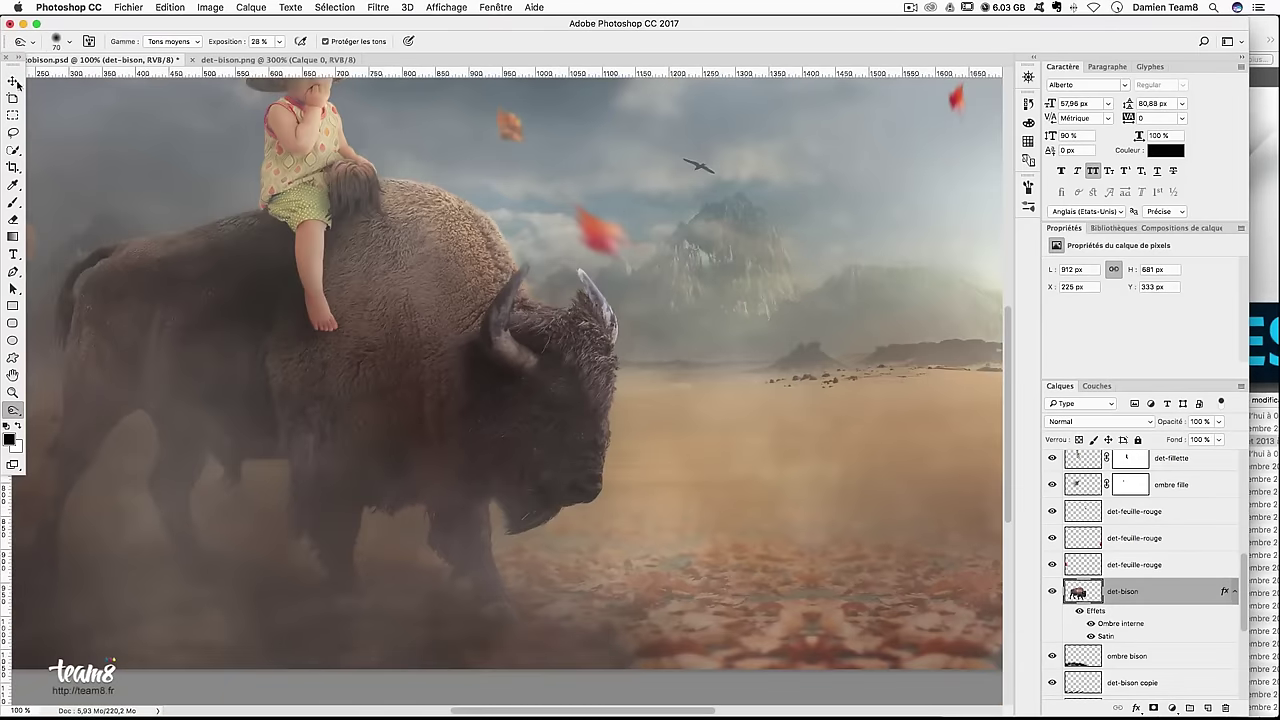
Pick corne1 copie from the horn and add an inner shadow at 81 opacity, 32 px size
click(12, 80)
right_click(612, 322)
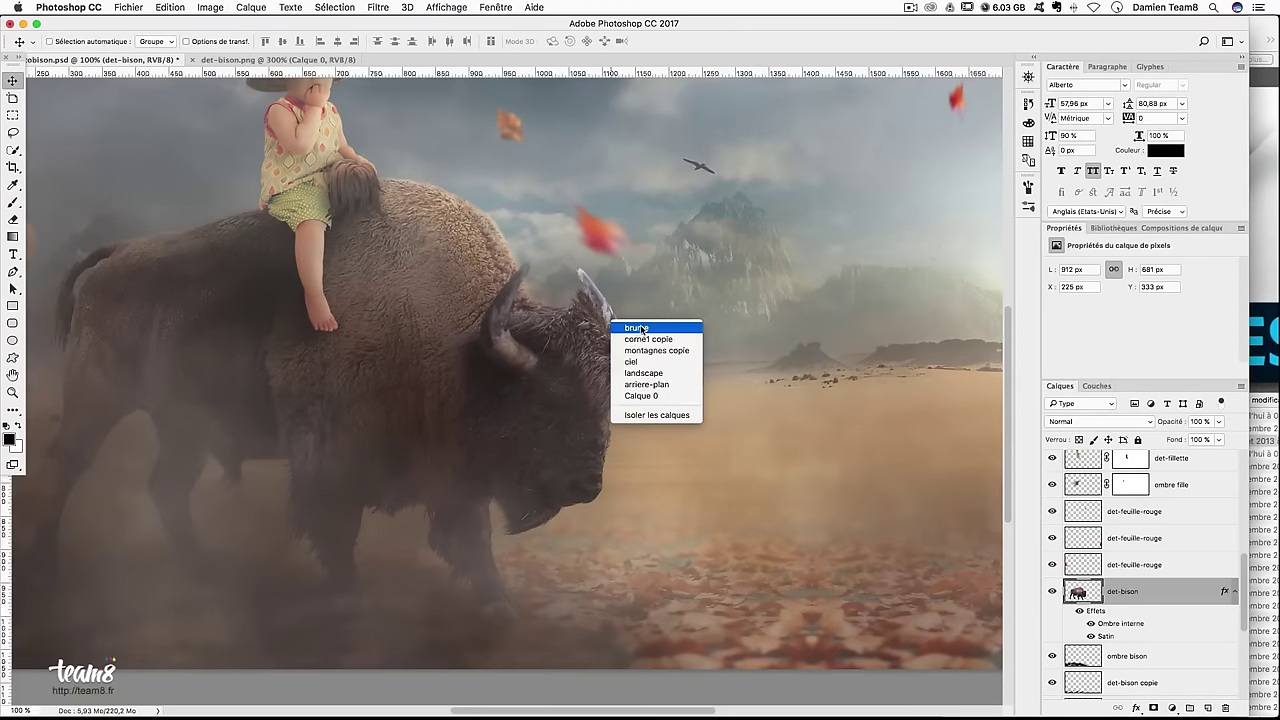
click(648, 339)
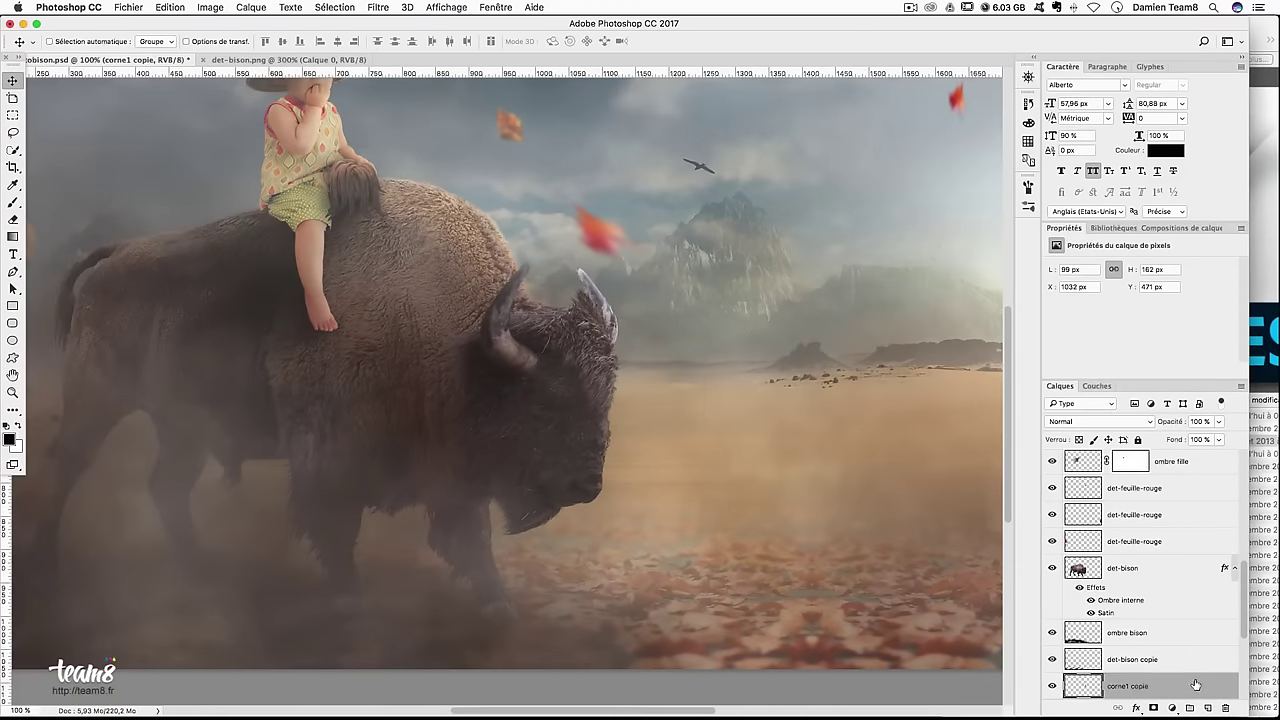
double_click(1195, 684)
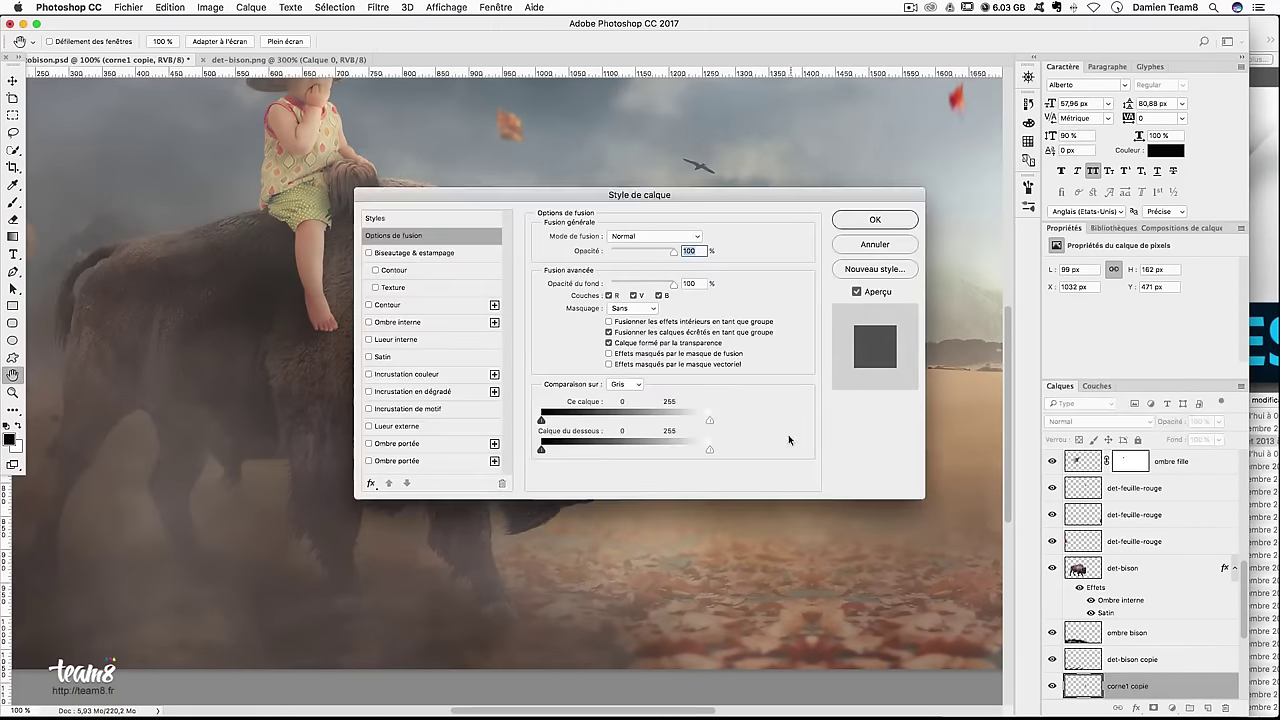
click(400, 322)
drag(700, 217, 1016, 225)
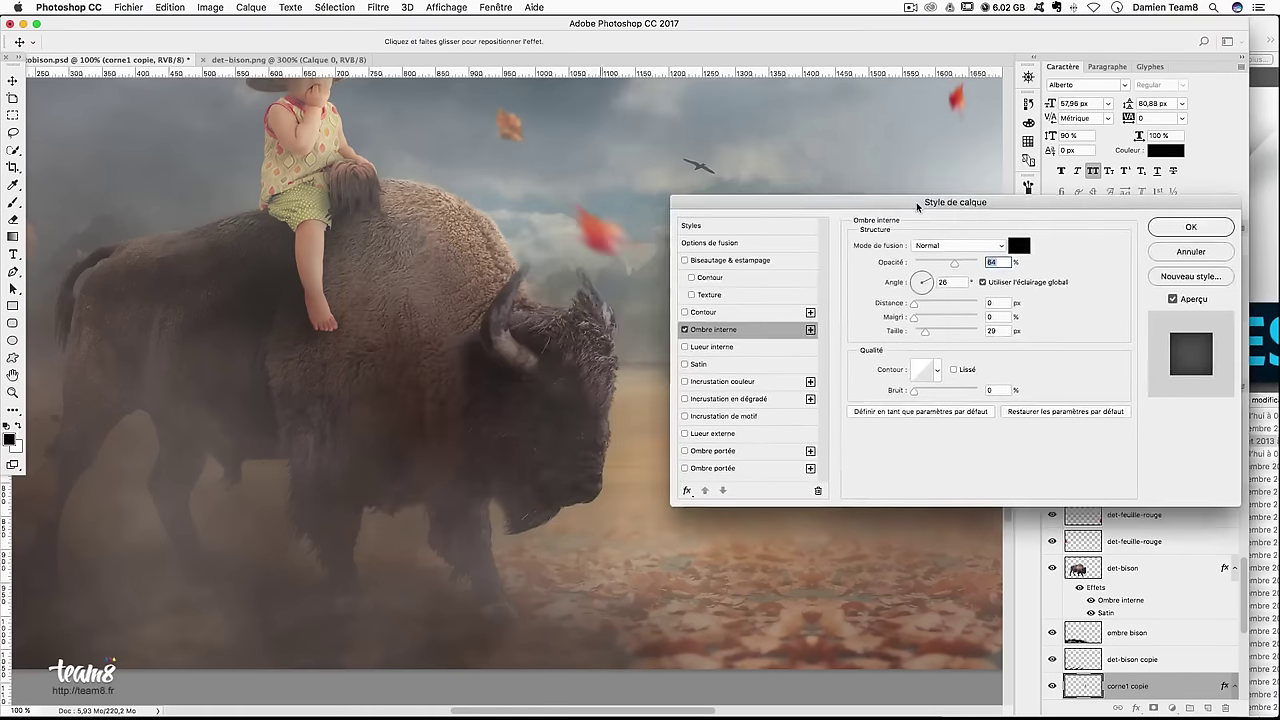
click(911, 307)
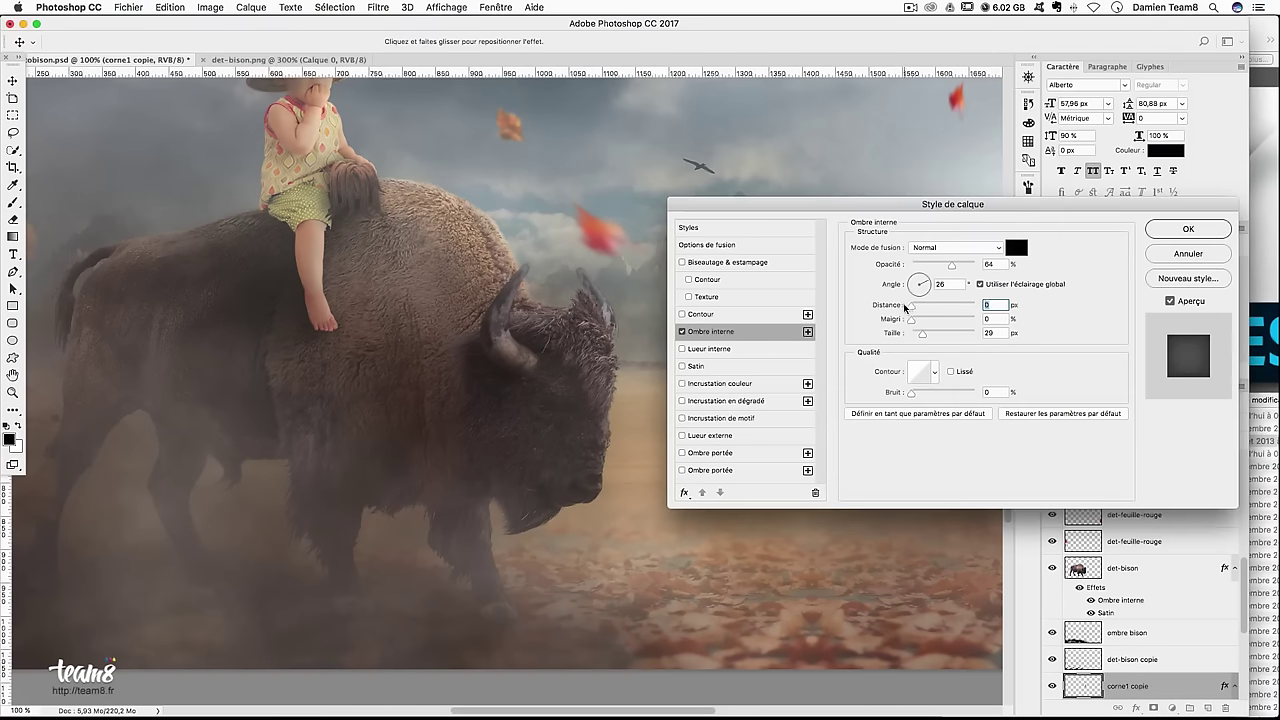
drag(952, 267, 957, 267)
drag(920, 334, 923, 337)
key(Return)
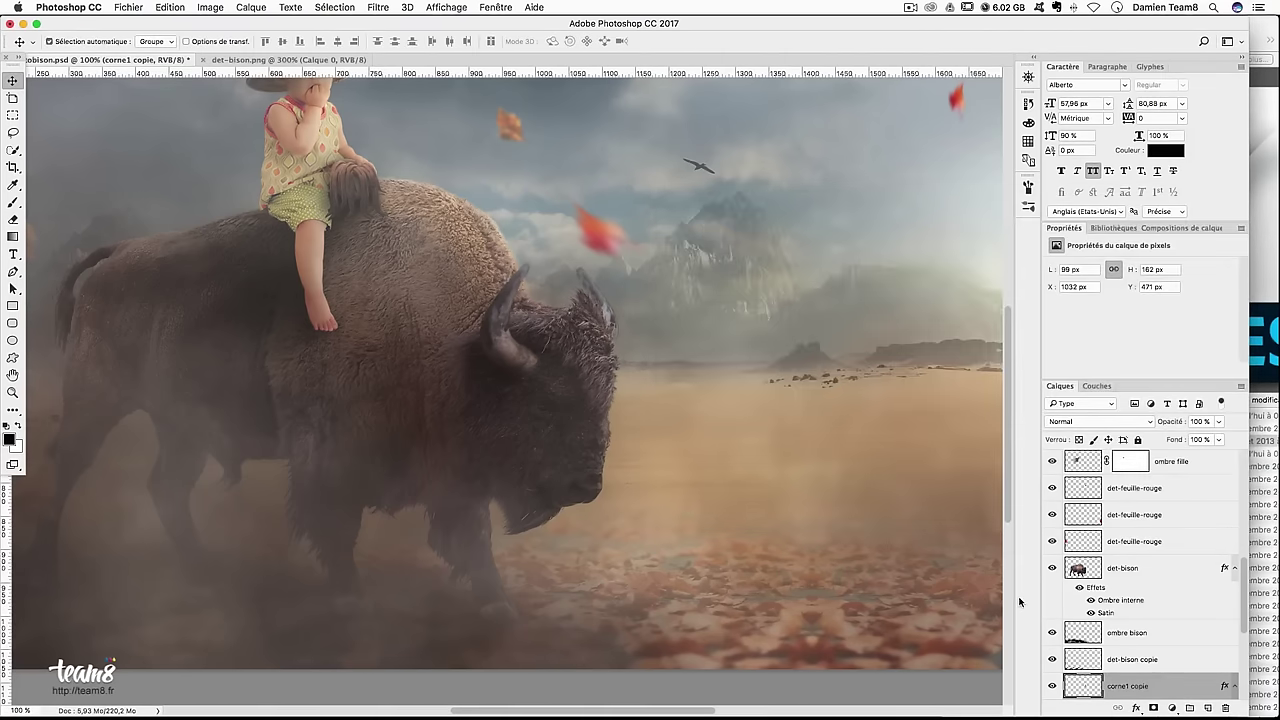
key(super+plus)
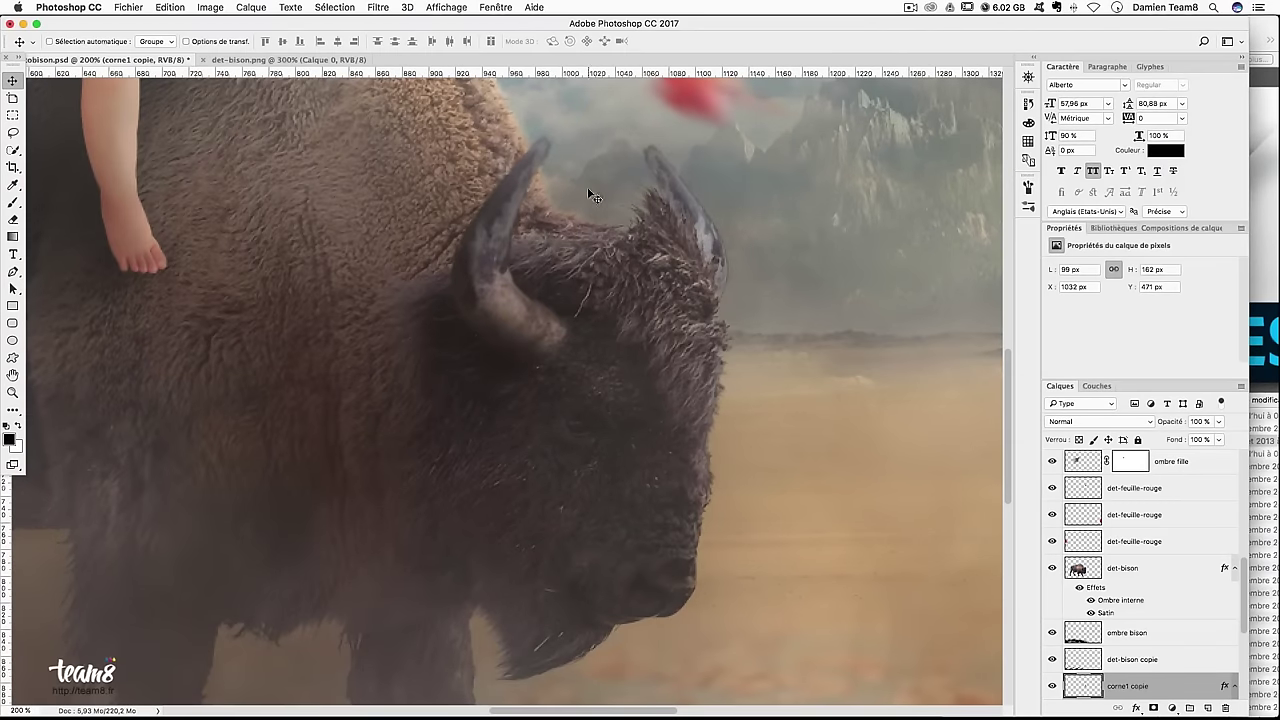
Burn the right horn's tip with the range limited to Shadows
key(b)
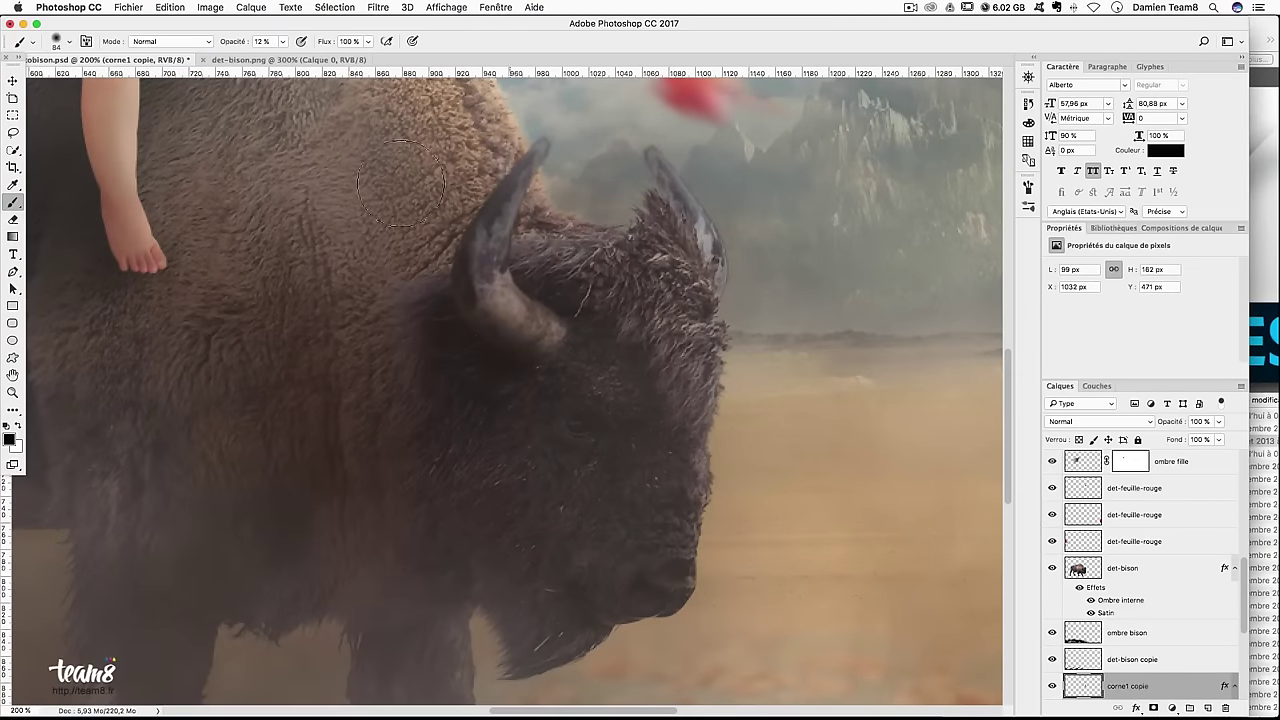
click(15, 407)
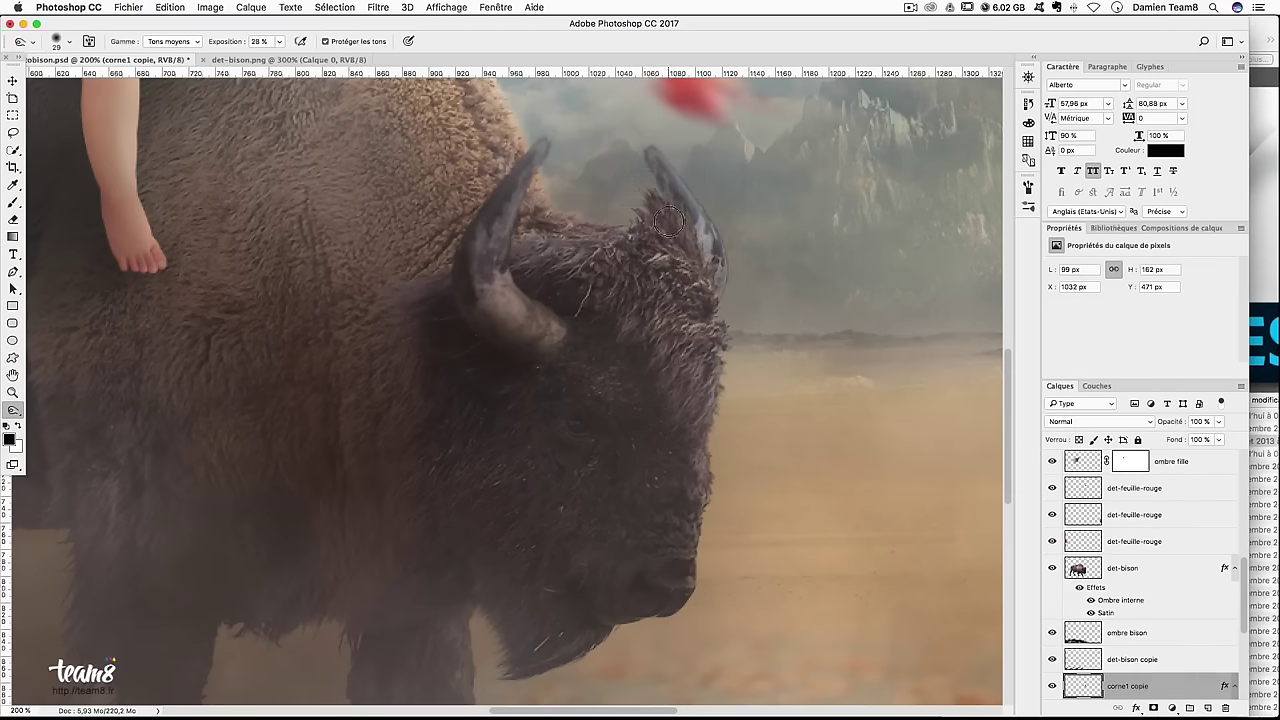
drag(643, 179, 656, 187)
click(169, 31)
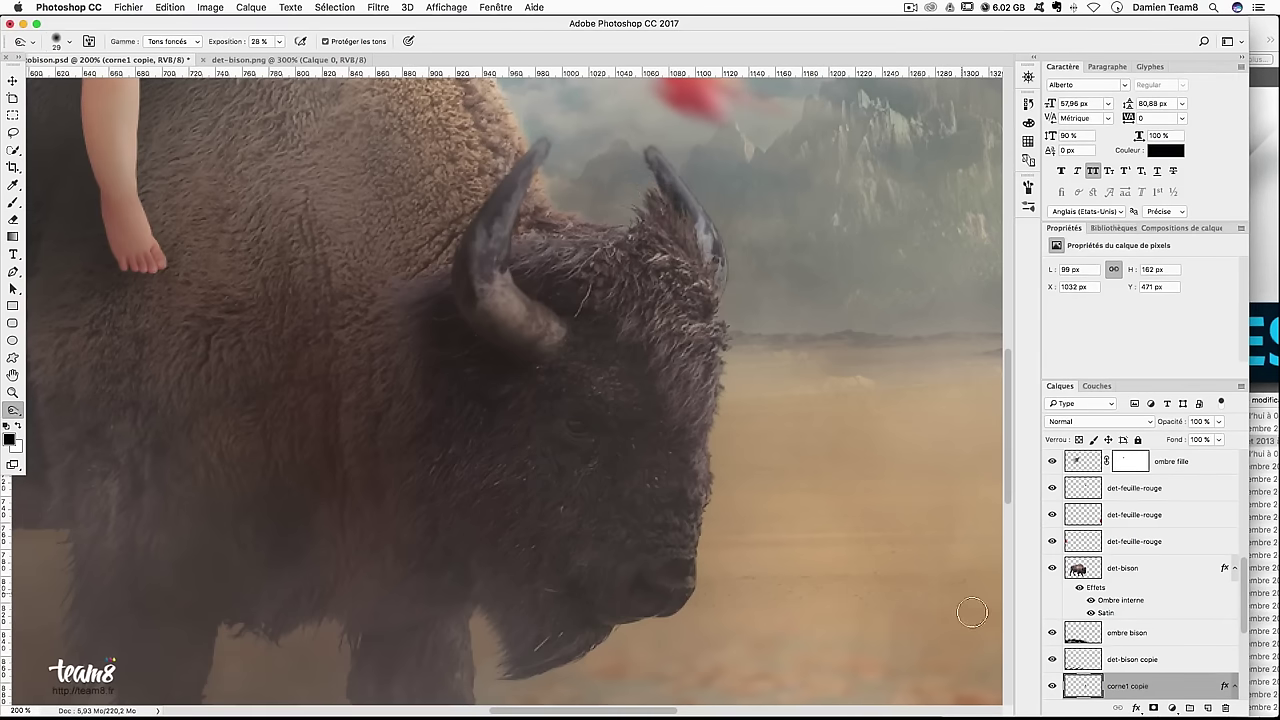
Add a layer mask to corne1 copie and set a 13 px brush at 62% opacity
click(1153, 707)
key(b)
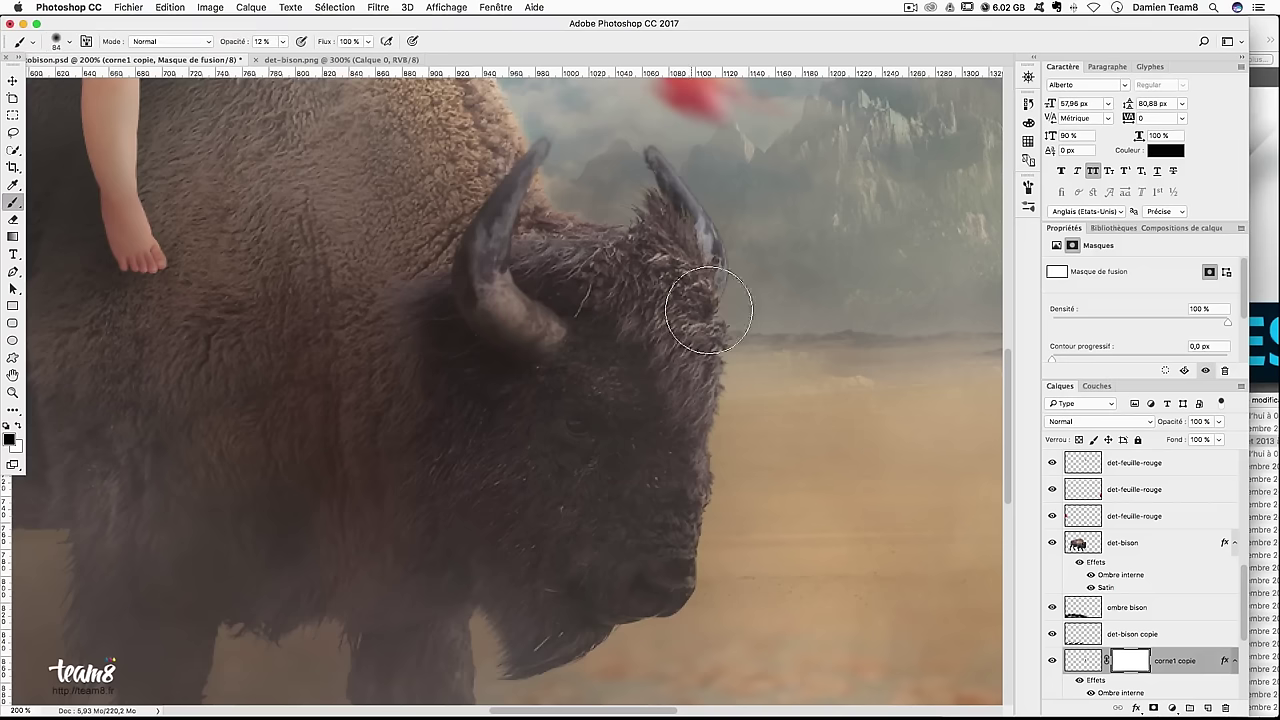
drag(282, 42, 371, 69)
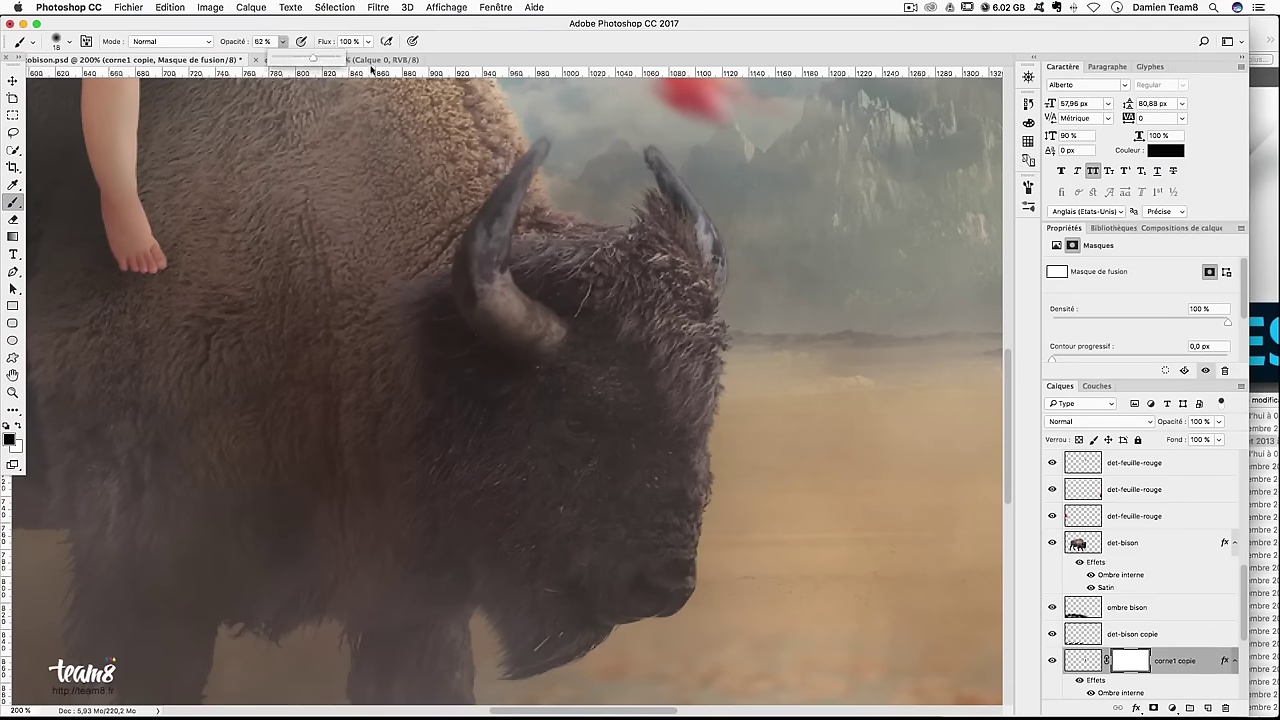
drag(660, 164, 657, 167)
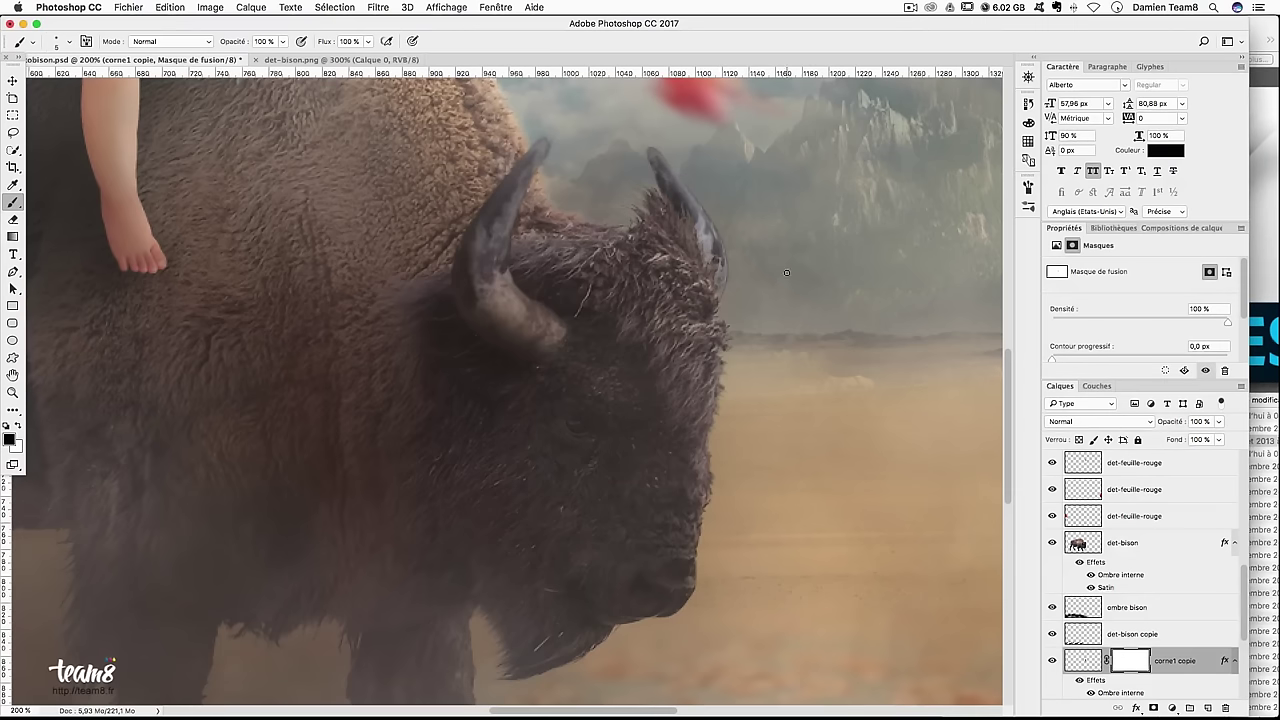
key(ctrl+minus)
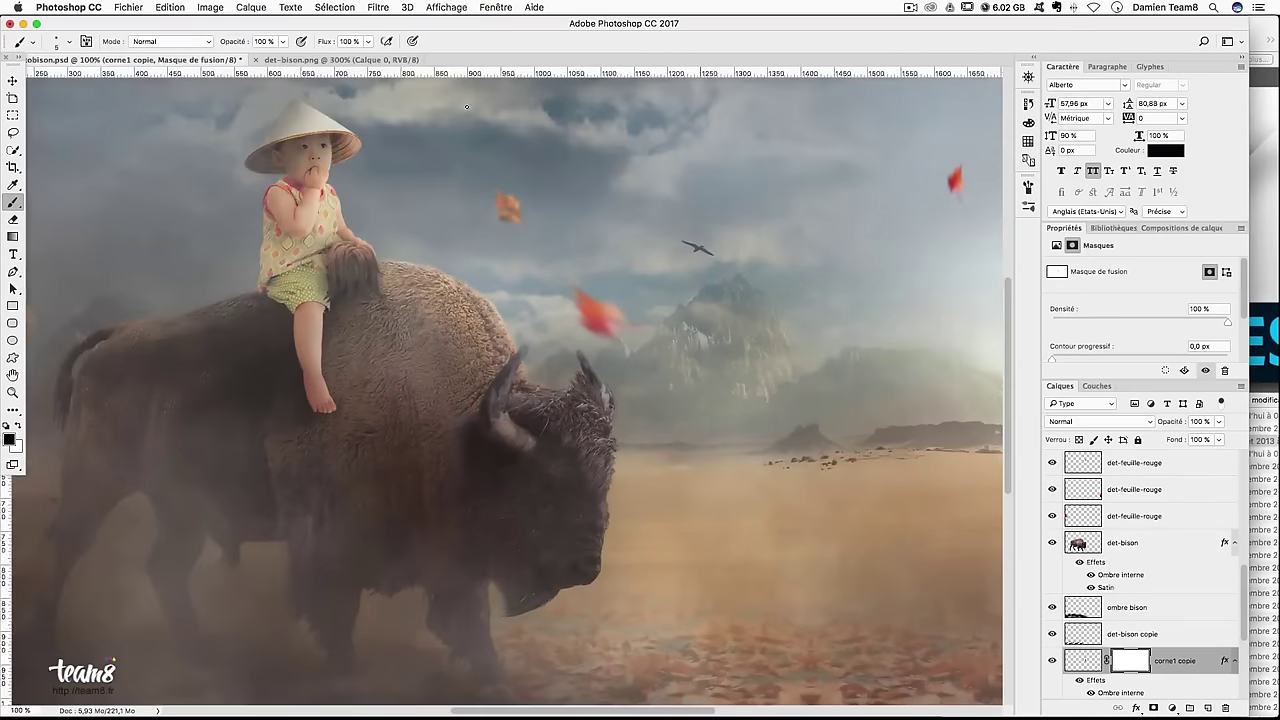
Set up the Burn tool with a 49 px brush and Highlights range at 200% zoom
key(o)
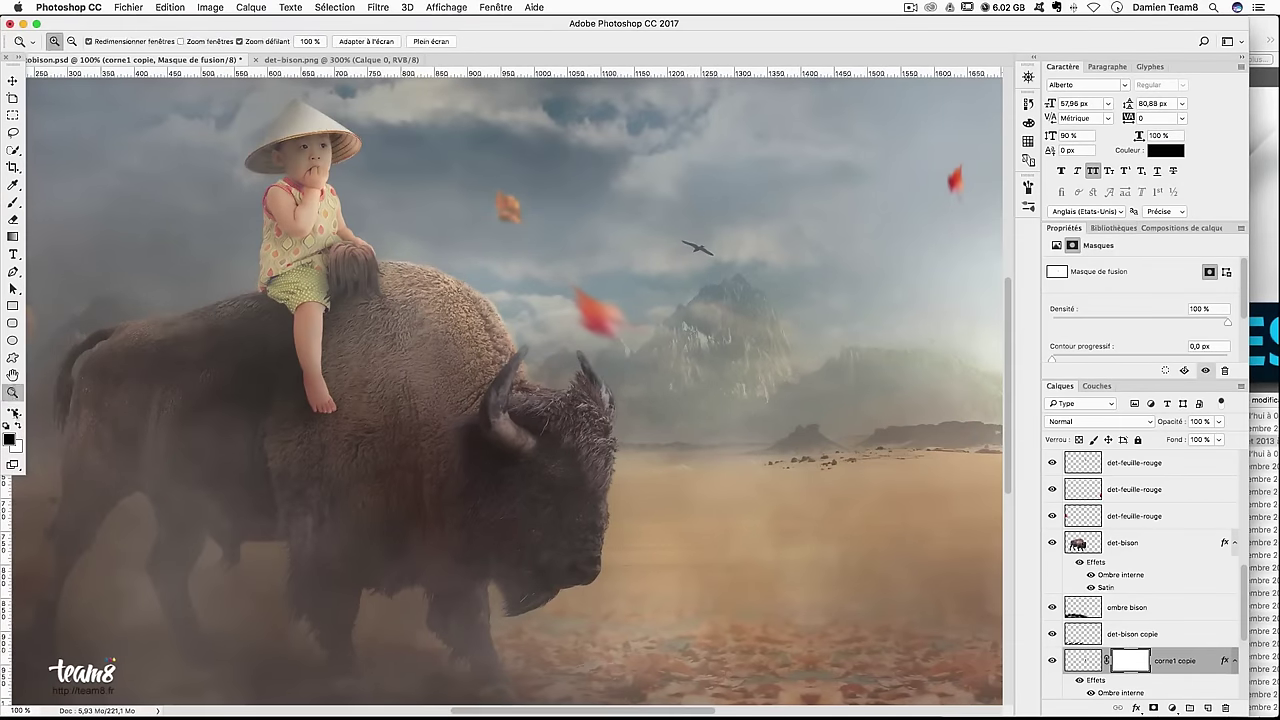
click(12, 410)
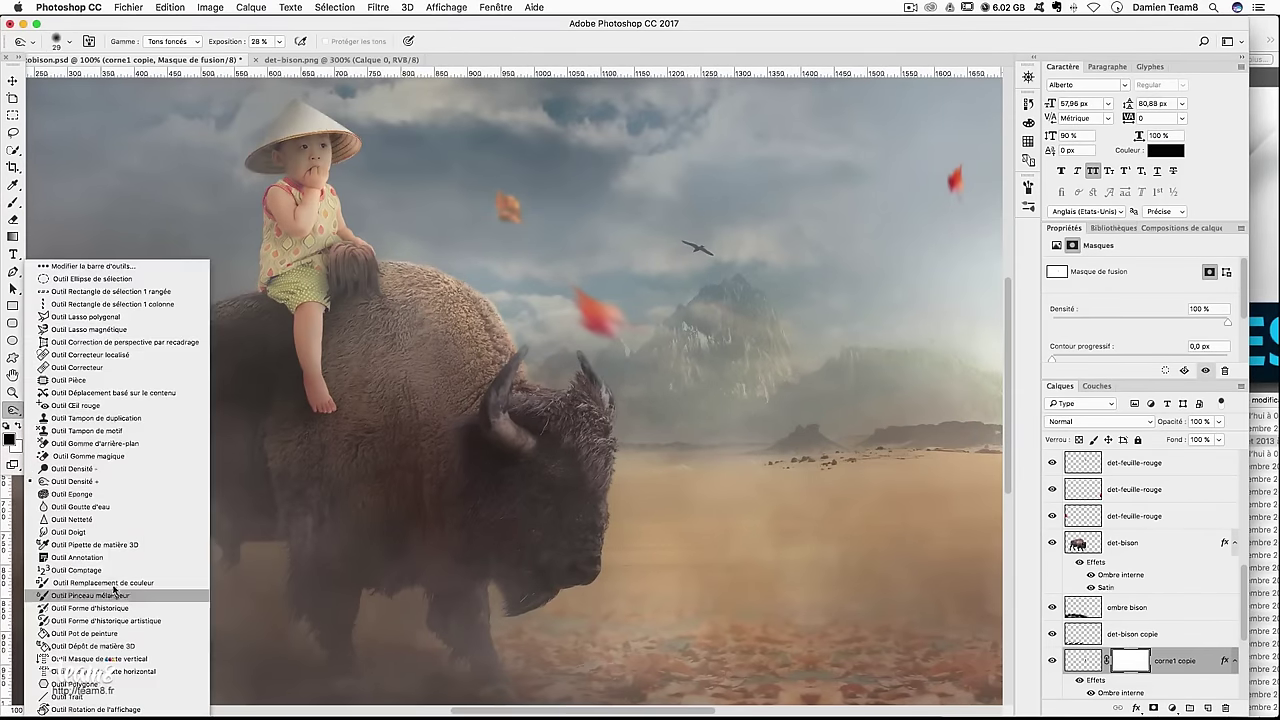
click(103, 482)
mouse_move(645, 390)
mouse_down()
mouse_move(670, 388)
mouse_move(662, 360)
mouse_up()
key(ctrl+plus)
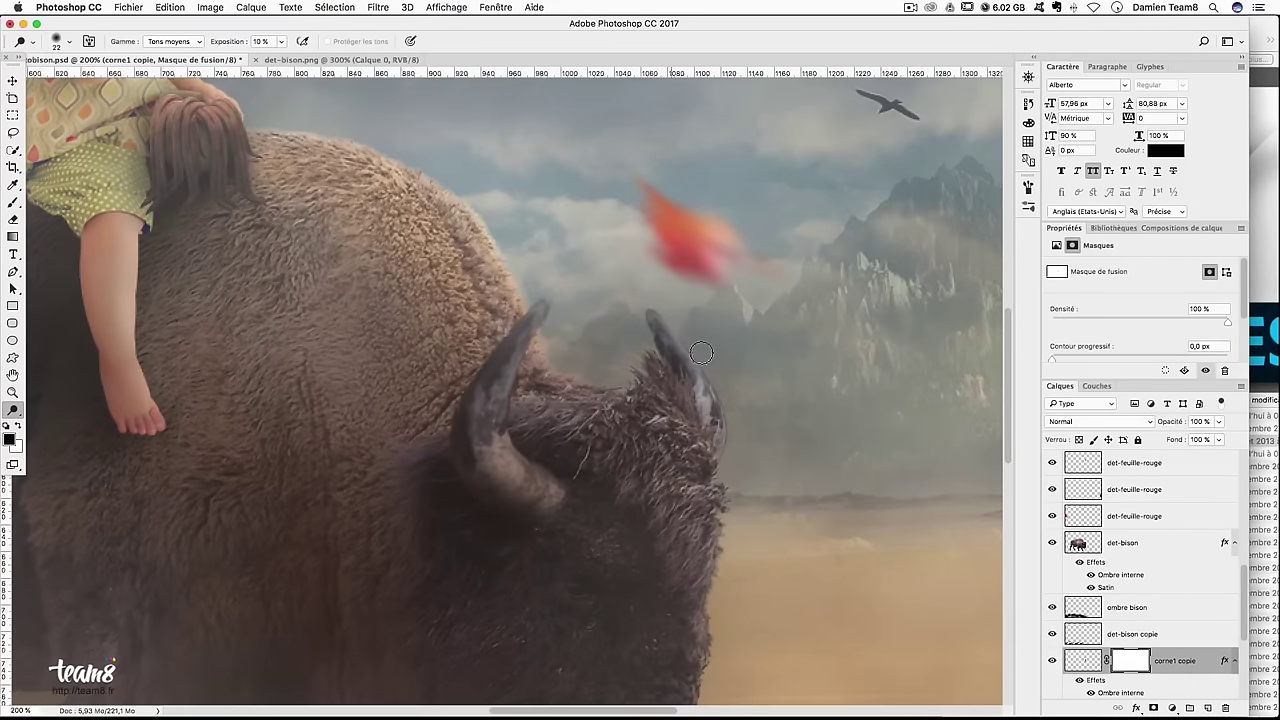
click(165, 41)
click(165, 58)
scroll(1140, 667, down, 2)
Select the corne1 layer under the left horn, then zoom in and out to review it
right_click(476, 420)
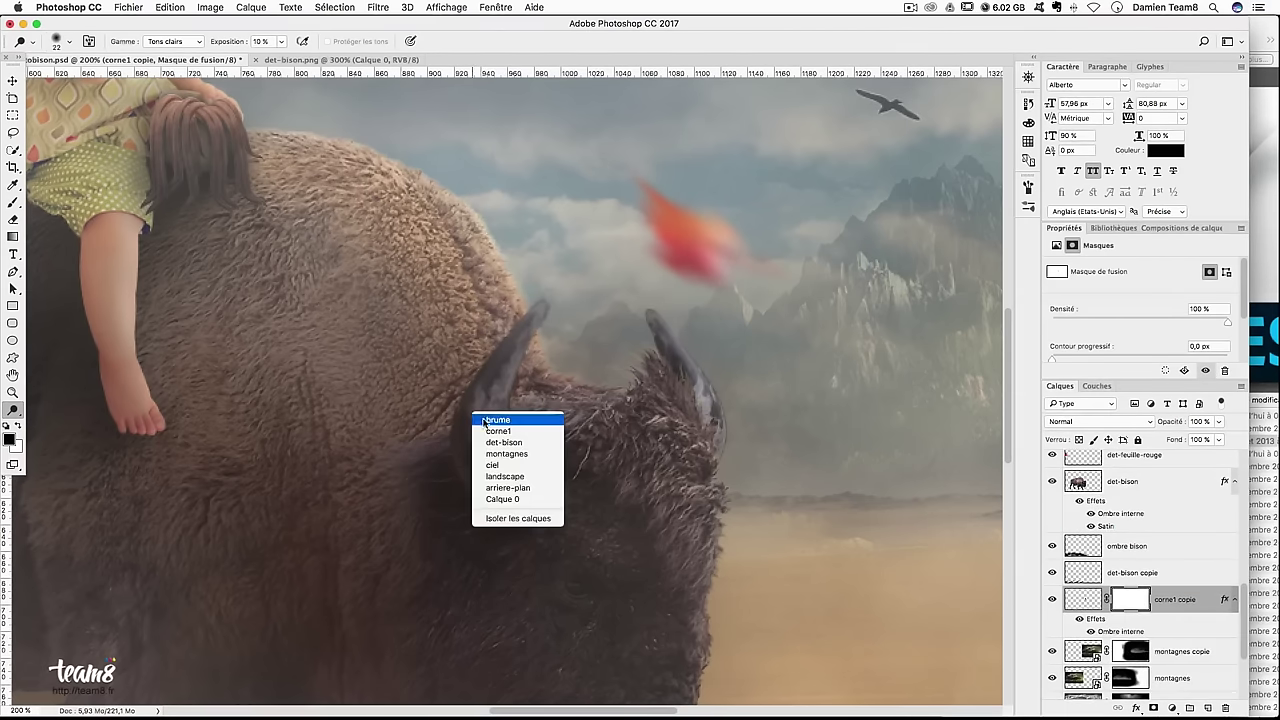
click(490, 417)
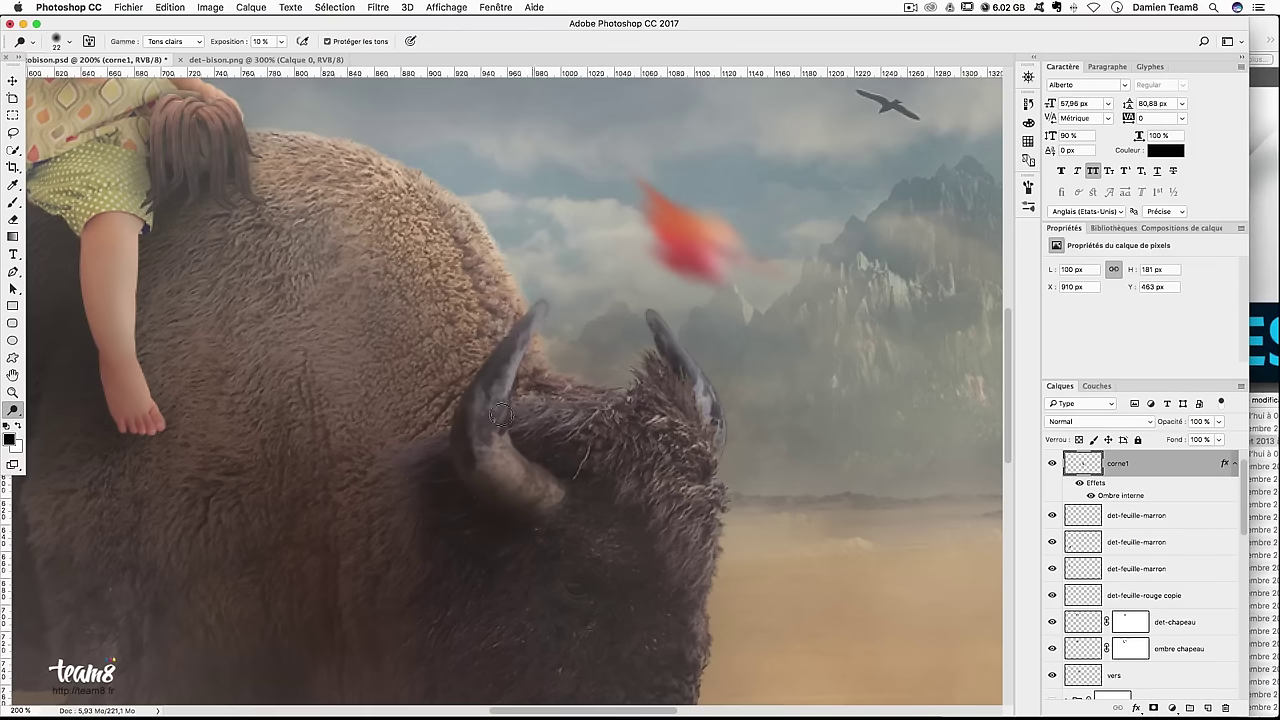
key(super+0)
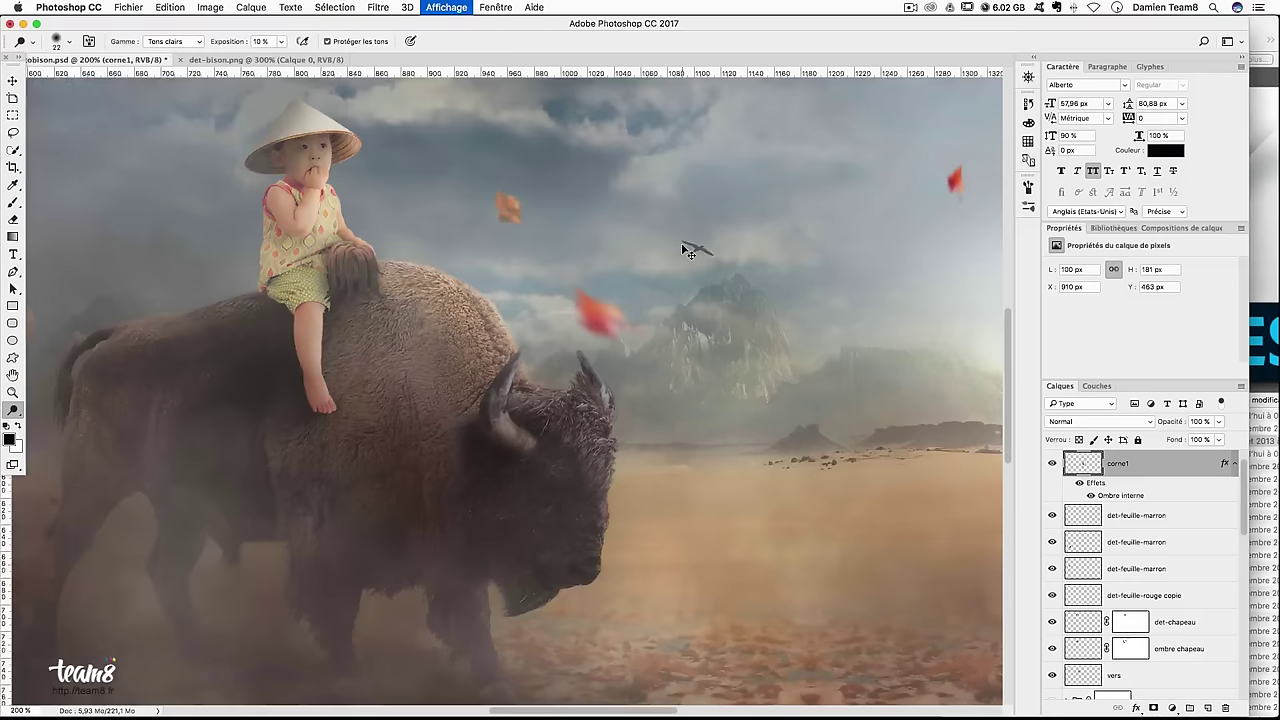
key(super+1)
key(super+plus)
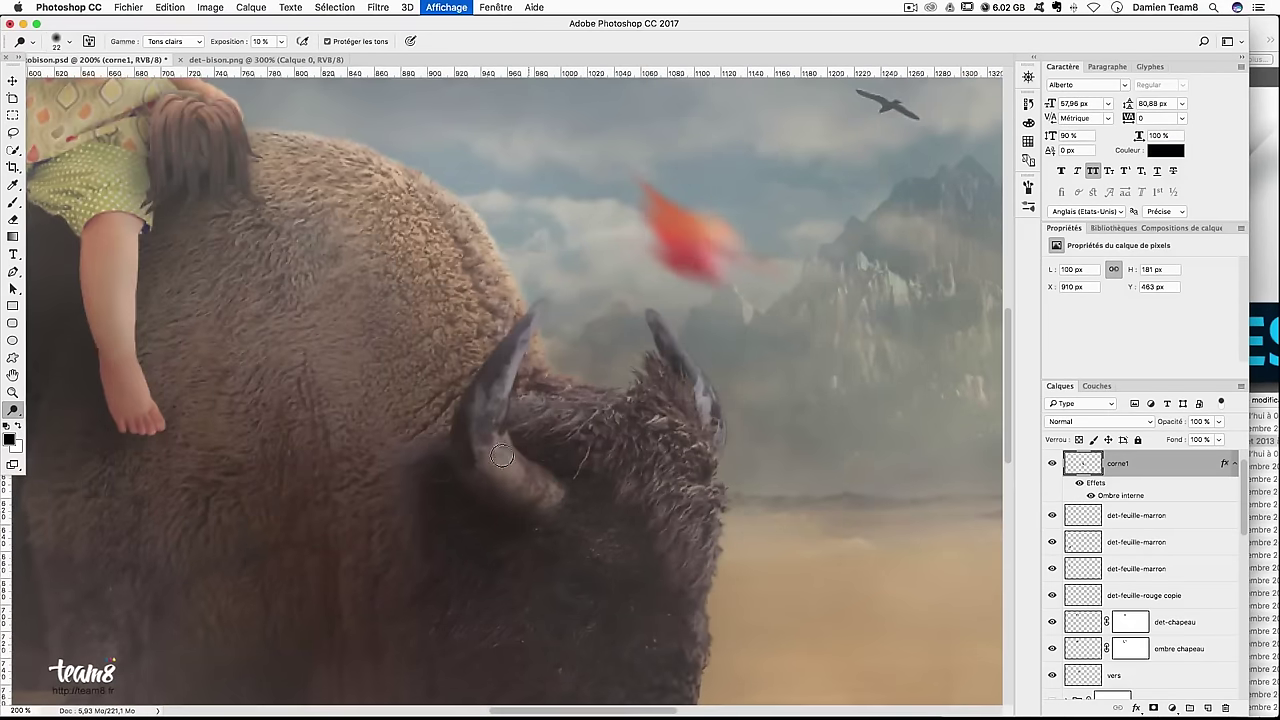
key(super+0)
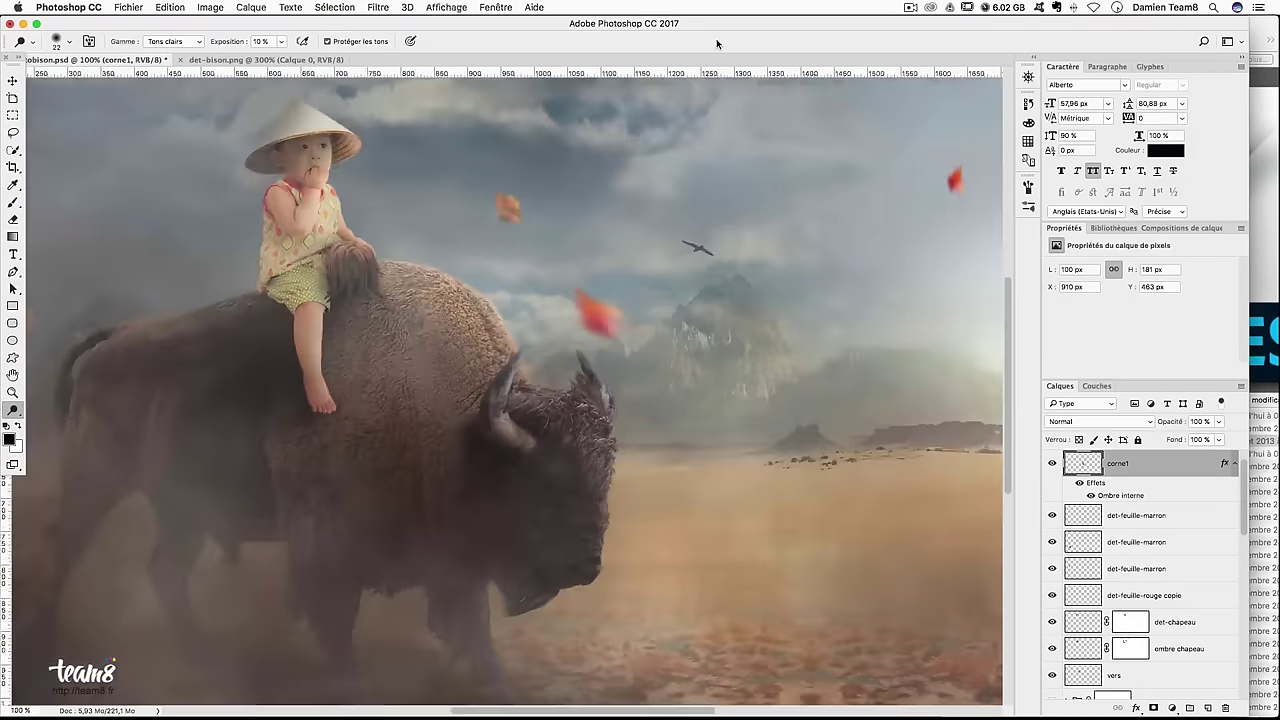
key(super+minus)
key(super+plus)
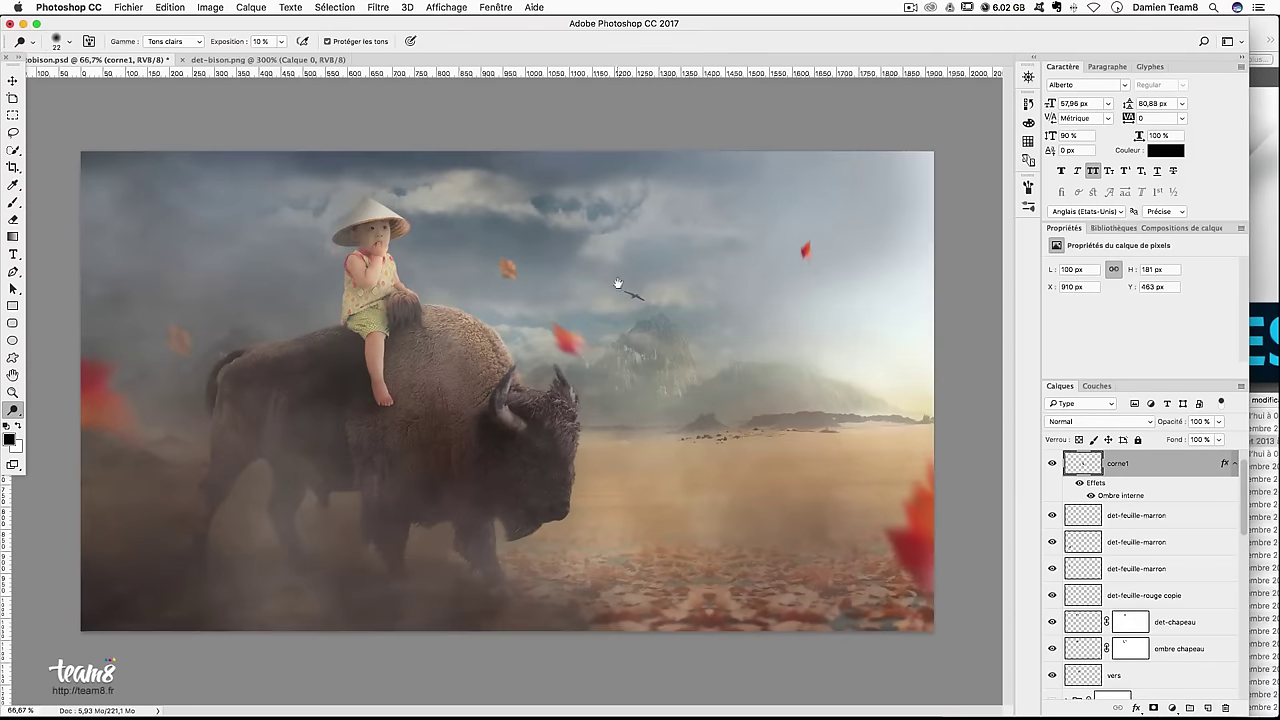
Select the det-bison layer and set a Burn tool preset to 122 px, Midtones range
super+right_click(299, 406)
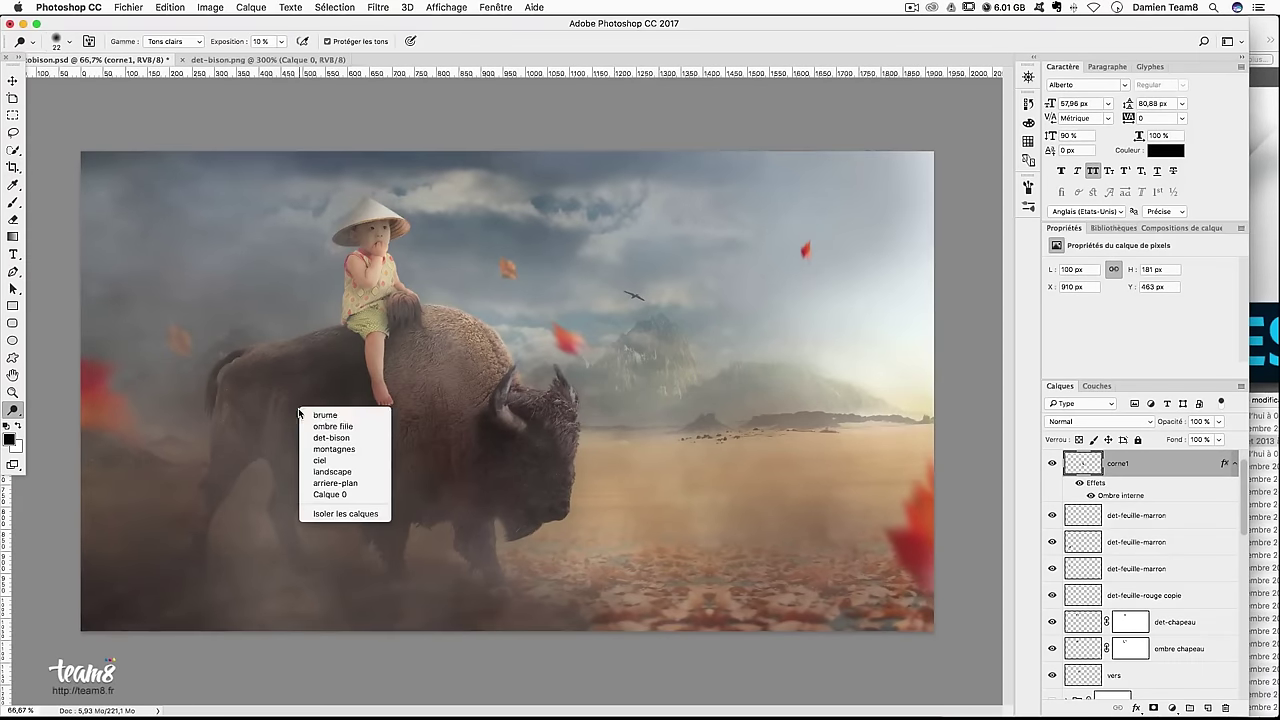
click(380, 438)
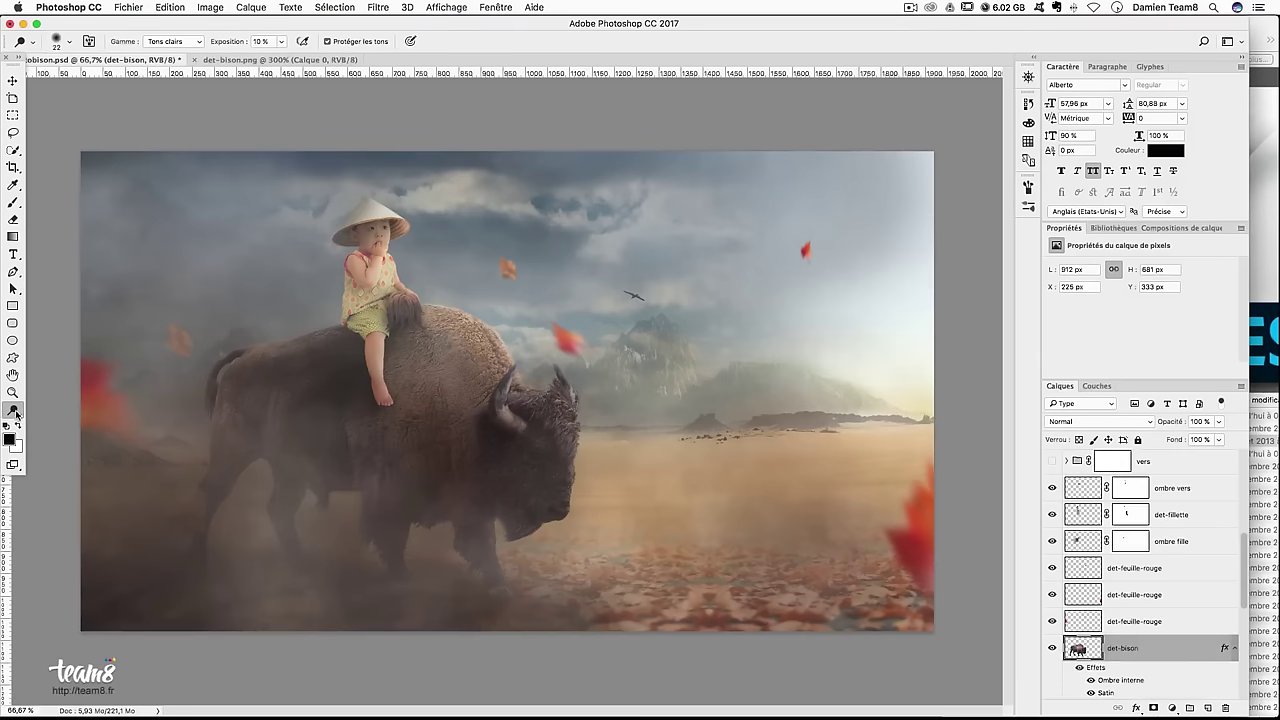
right_click(16, 413)
click(121, 475)
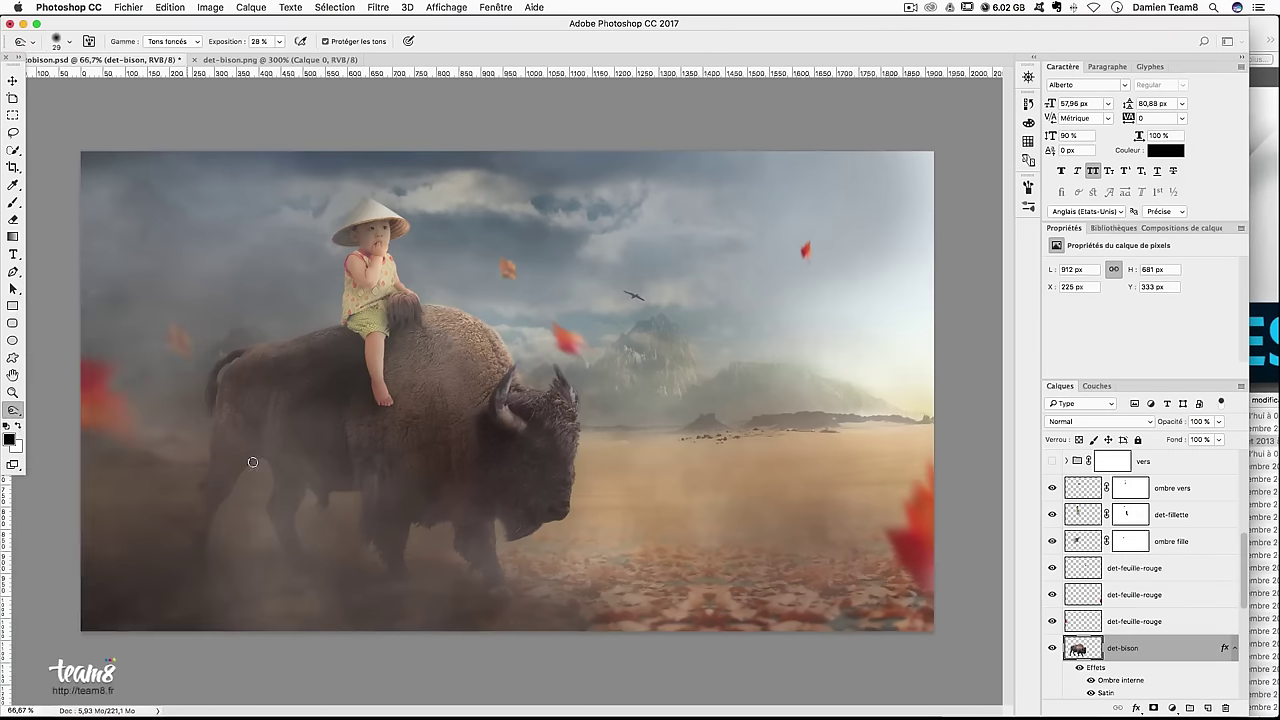
drag(340, 463, 395, 460)
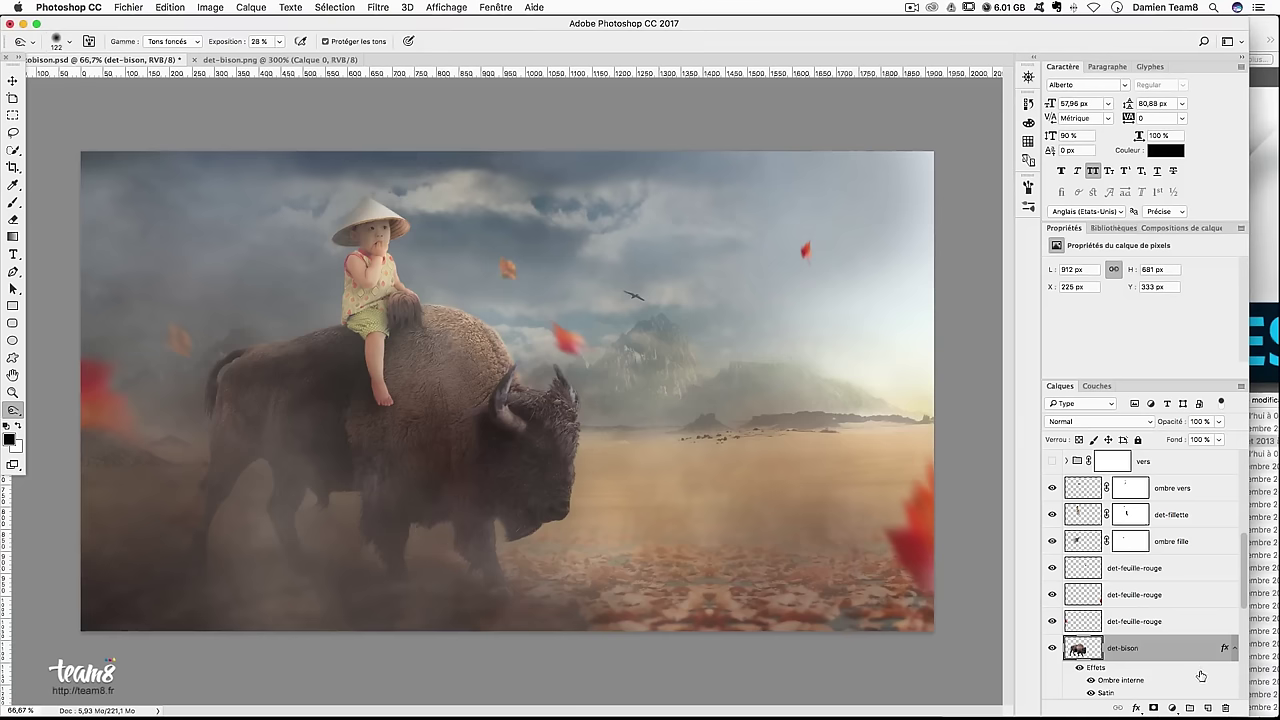
click(170, 41)
click(168, 55)
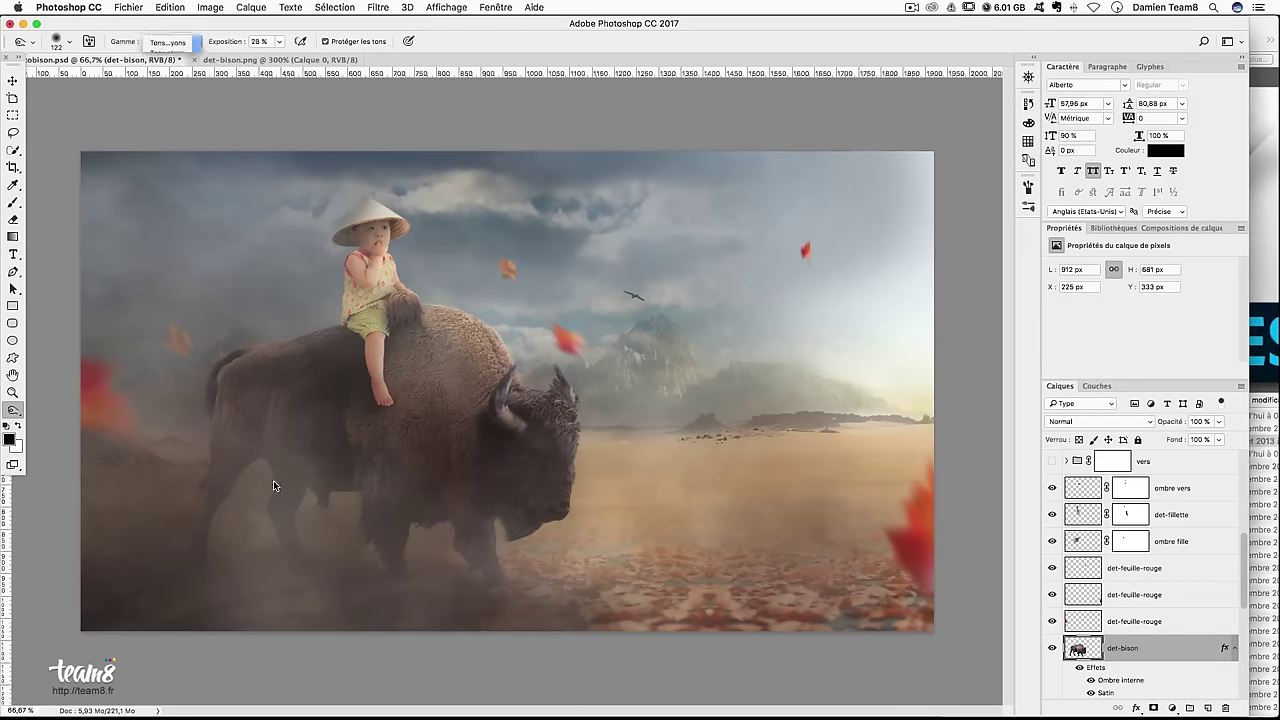
Burn around the bison's legs, then at 55% exposure in Shadows darken its head, horn and rump
drag(255, 456, 251, 451)
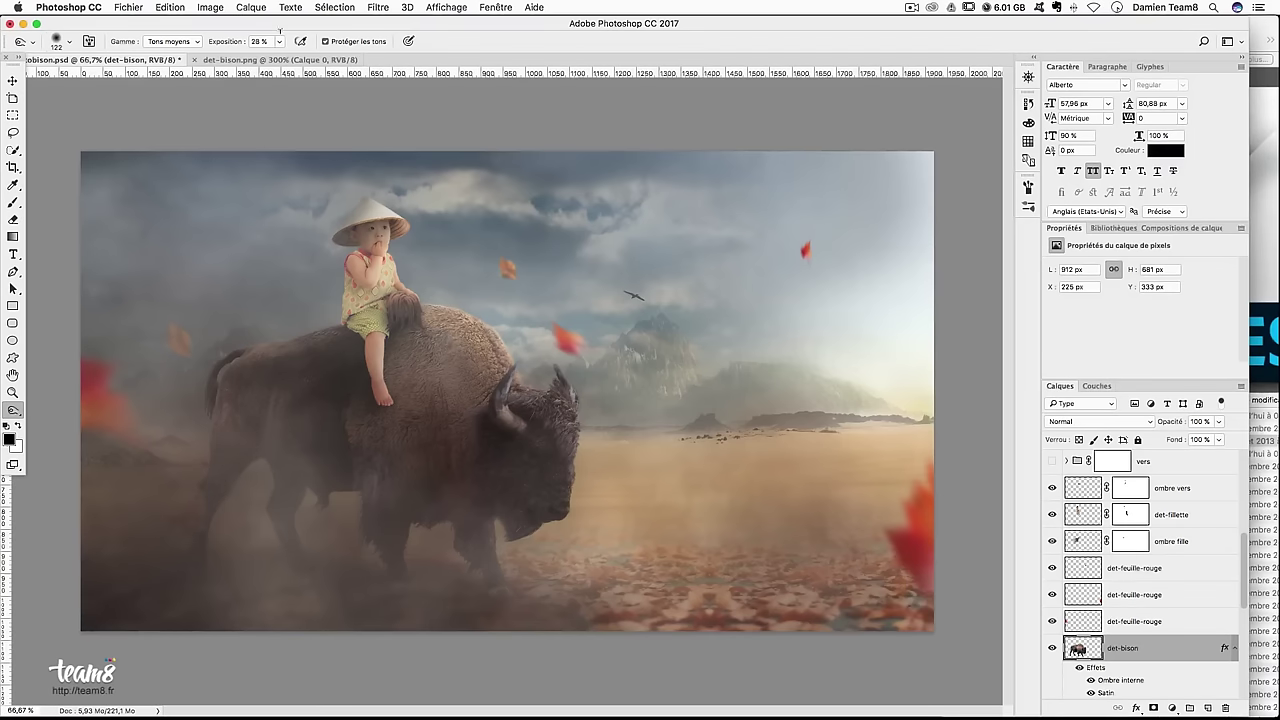
click(279, 41)
drag(286, 57, 300, 57)
click(170, 41)
click(183, 32)
drag(510, 432, 555, 410)
drag(186, 410, 229, 357)
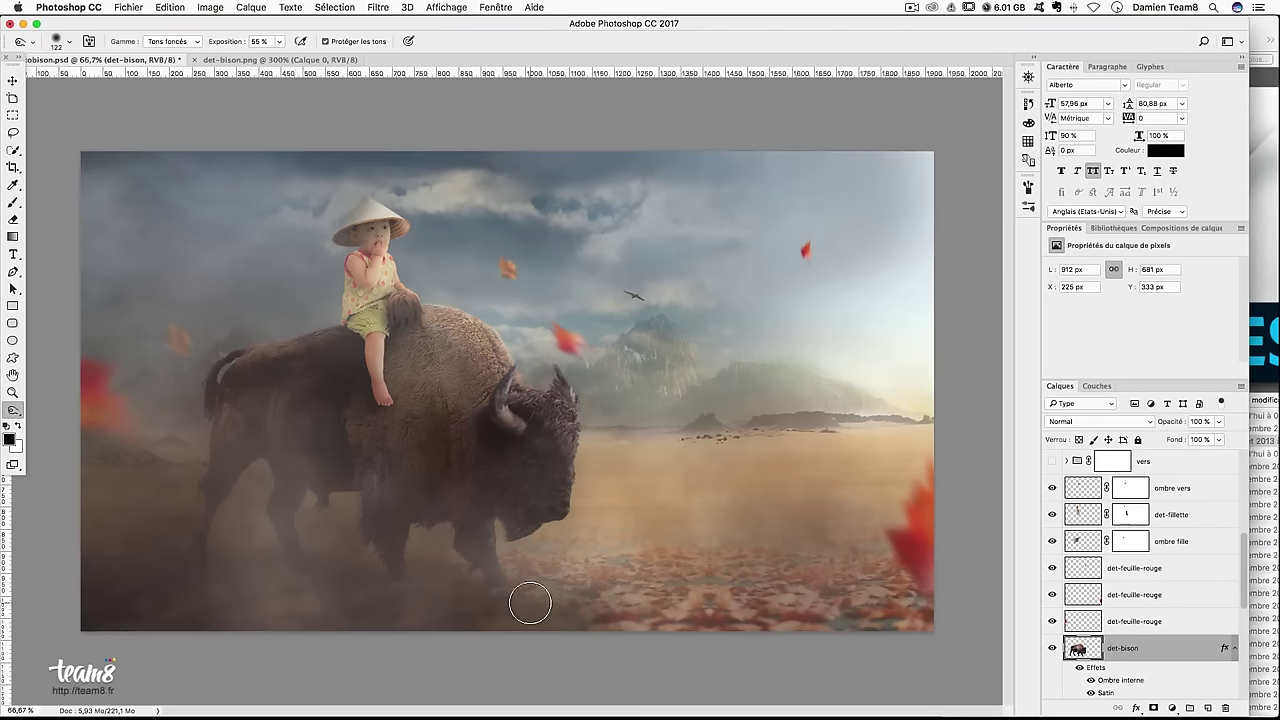
key(super+z)
Select the ombre chapeau layer with the Move tool
click(12, 83)
right_click(380, 218)
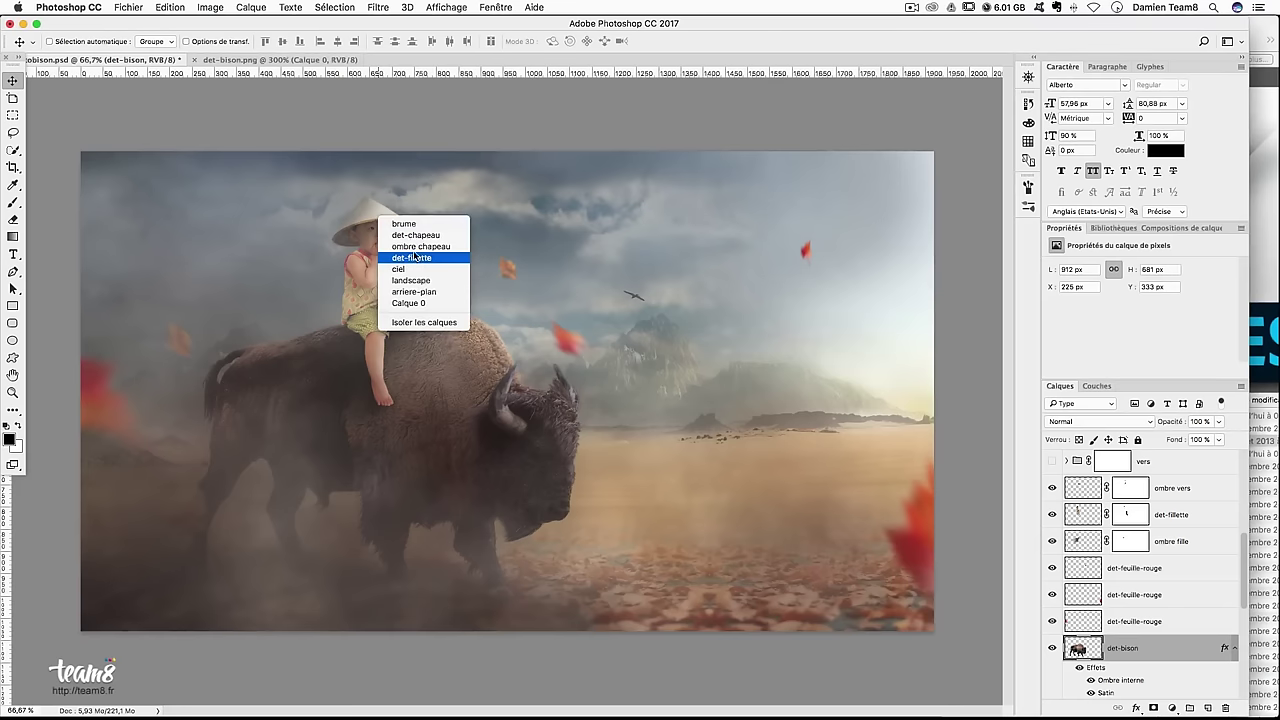
click(420, 246)
Zoom in on the girl and burn the hat's underside on the det-chapeau layer
key(super+plus)
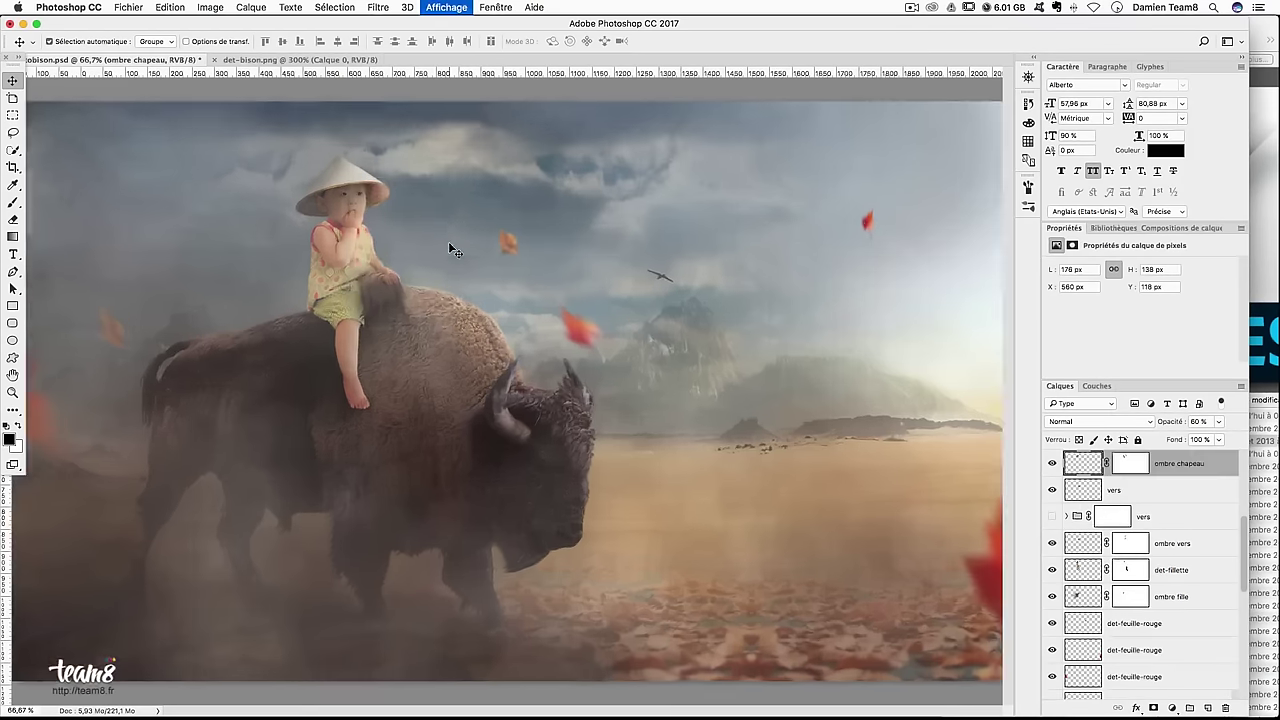
scroll(338, 240, up, 5)
key(super+plus)
right_click(413, 272)
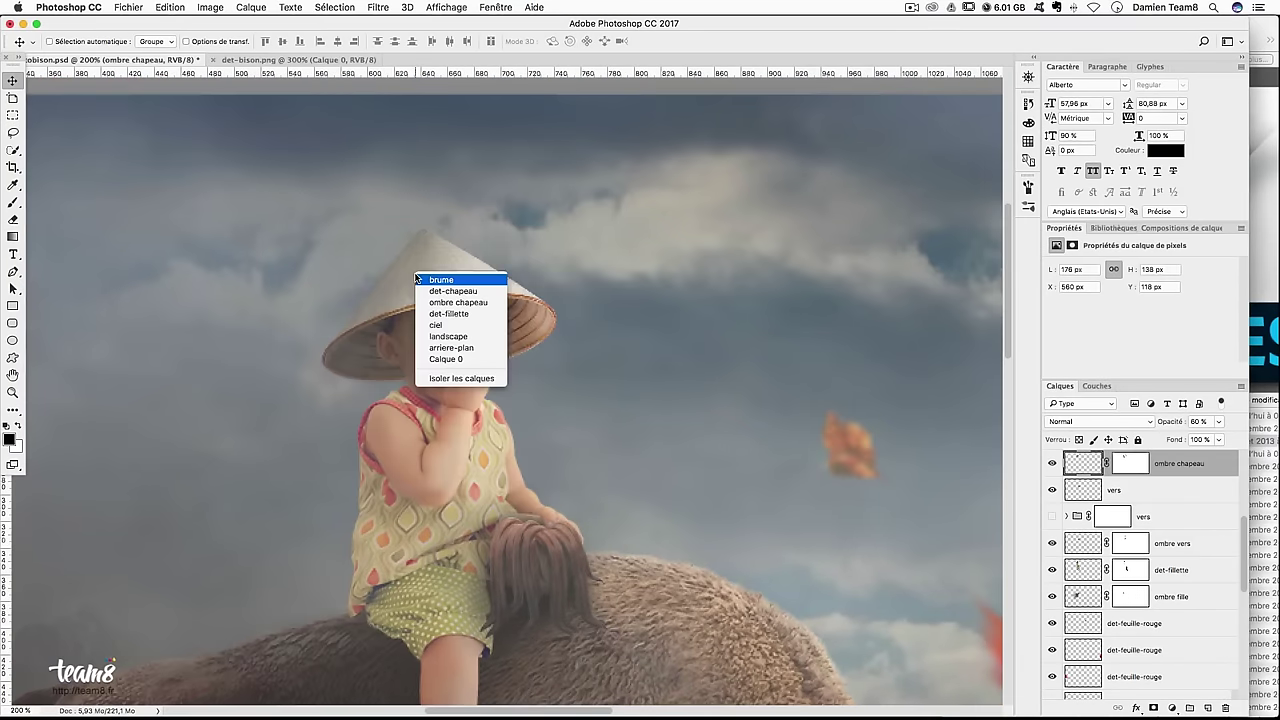
click(450, 290)
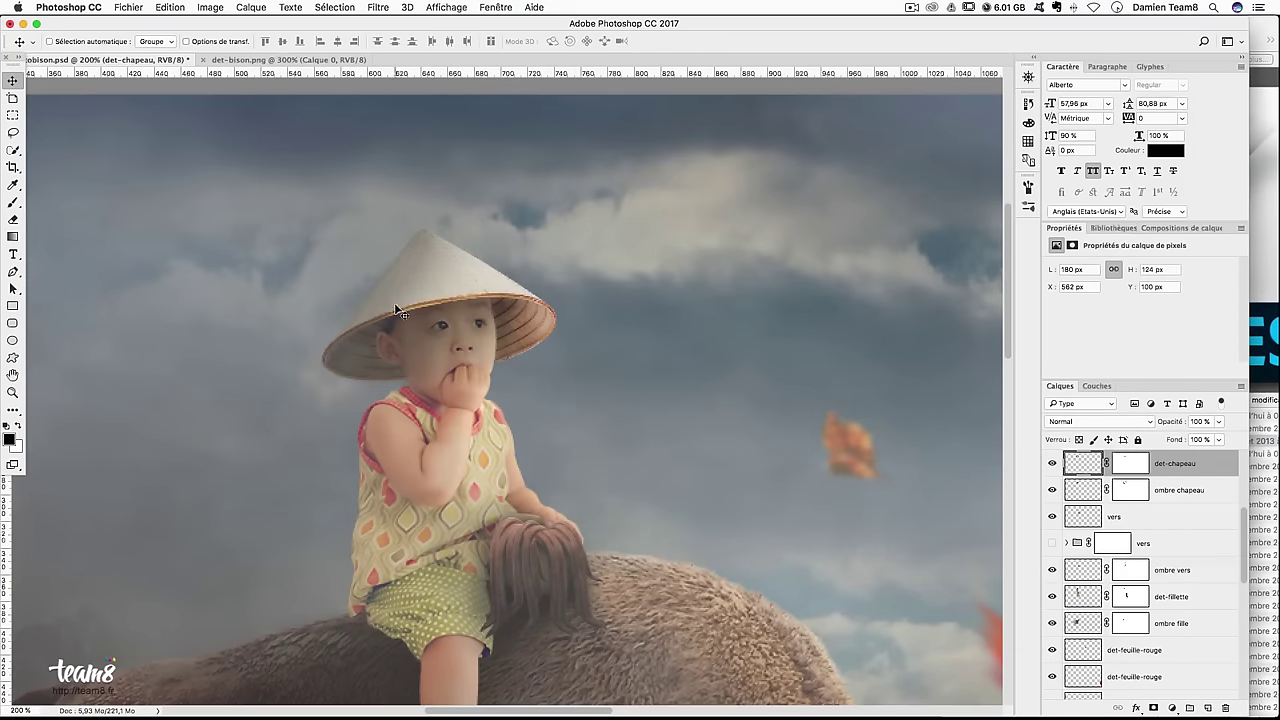
click(13, 409)
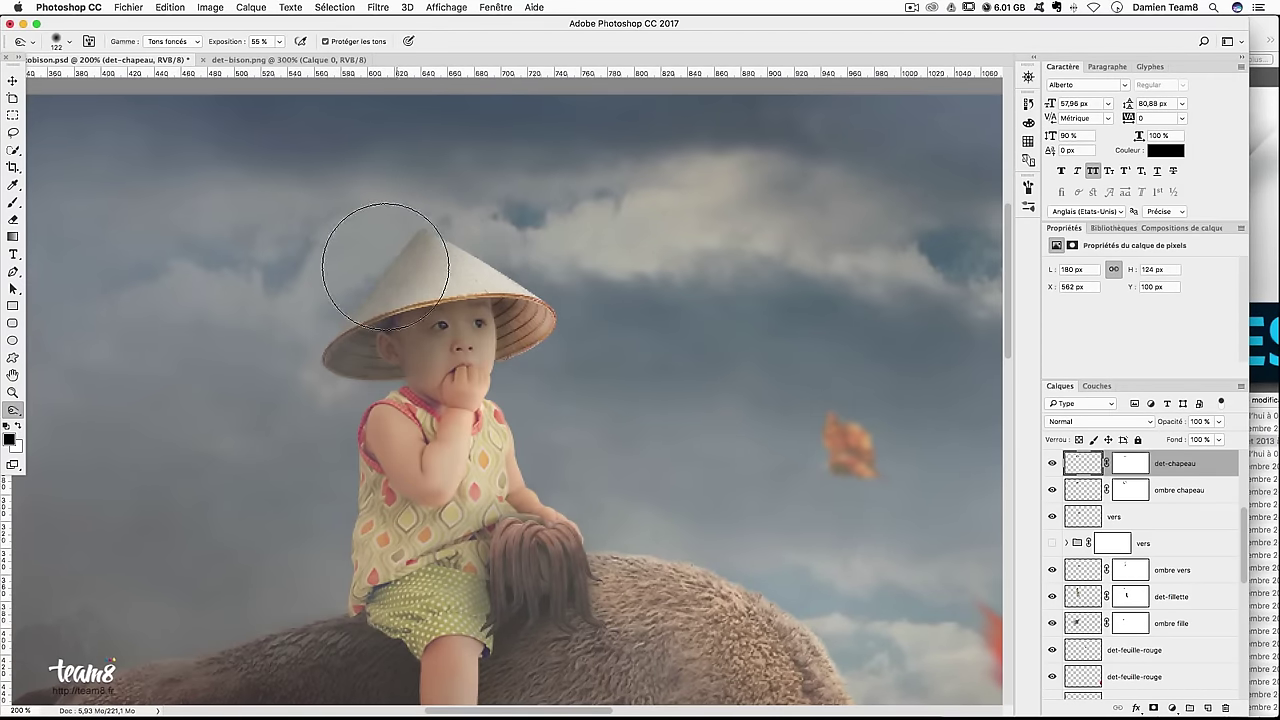
drag(331, 316, 355, 397)
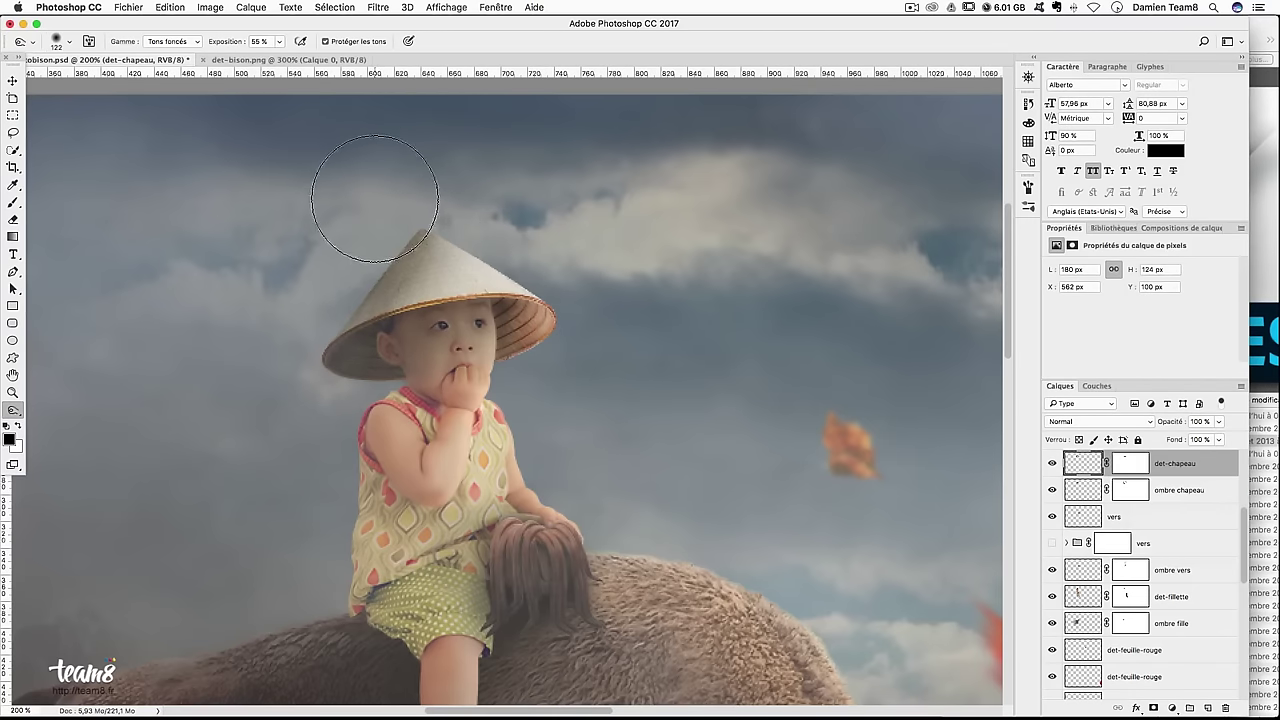
On the det-fillette layer, darken the girl's face near her ear
scroll(1133, 505, up, 2)
scroll(1141, 531, down, 1)
click(1087, 612)
drag(420, 328, 372, 337)
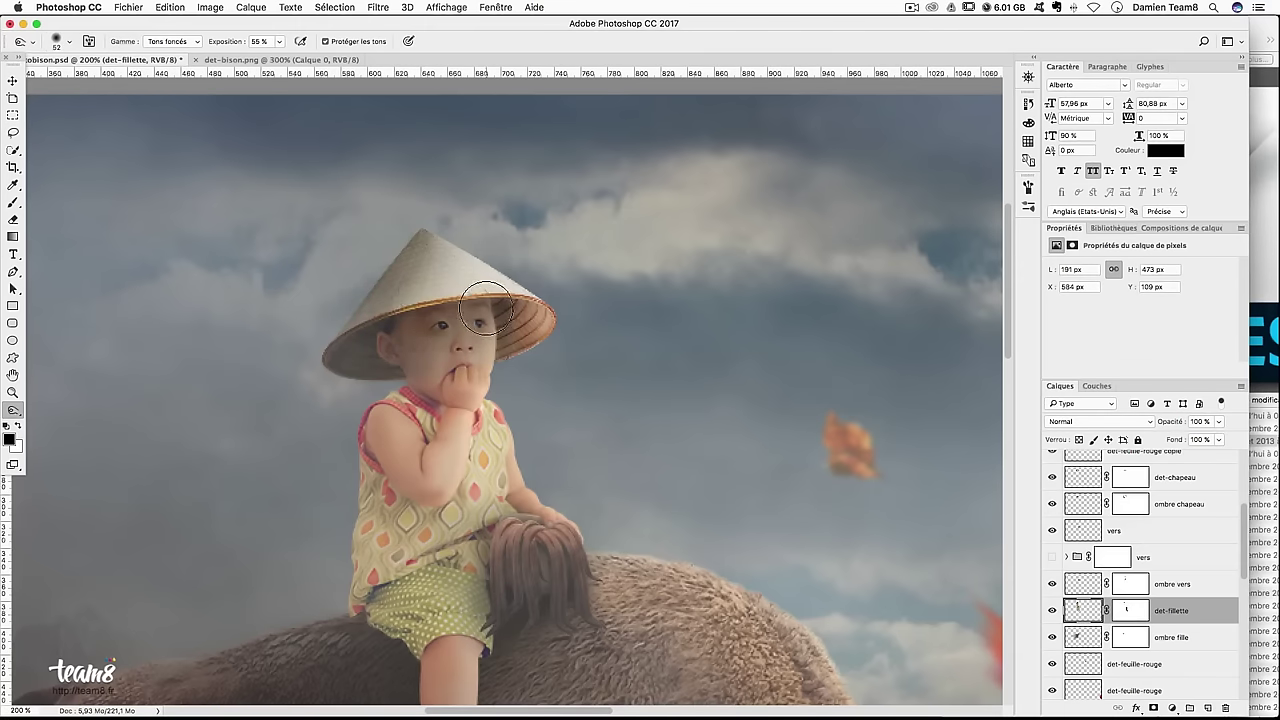
mouse_move(371, 329)
mouse_down()
mouse_move(382, 345)
mouse_move(396, 339)
mouse_up()
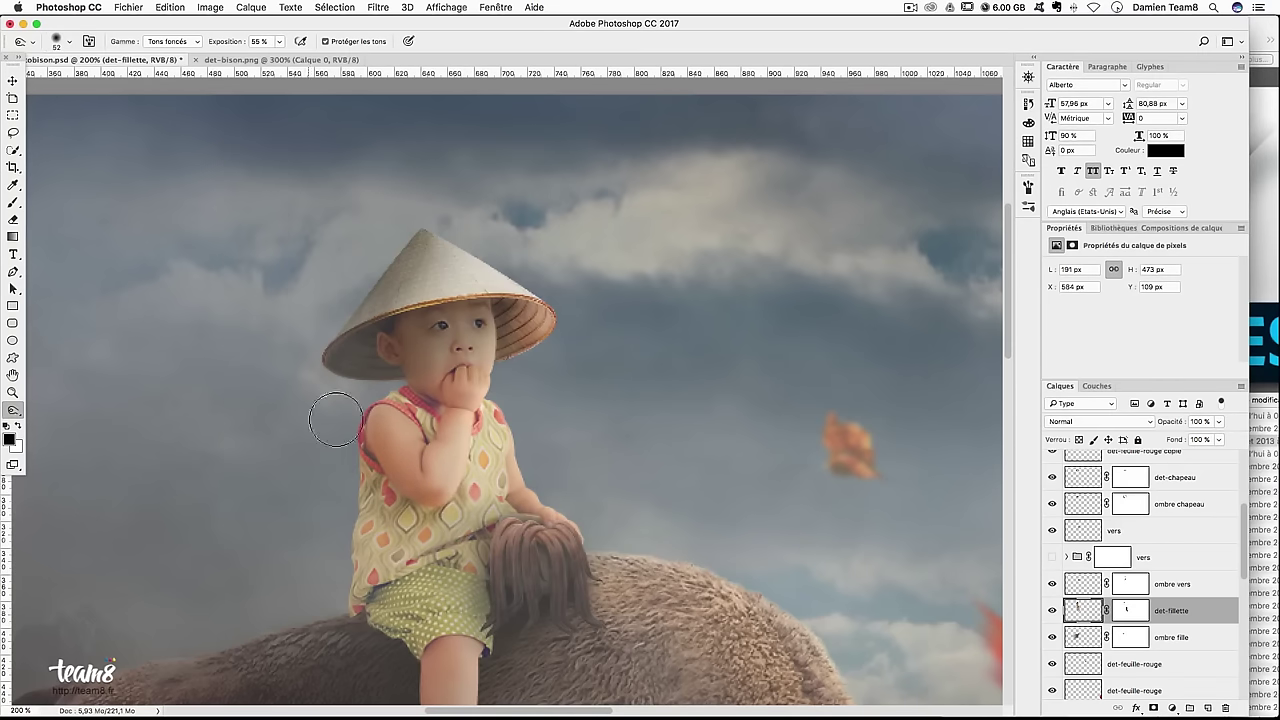
With a 30 px brush in Midtones, darken the girl's shin down toward her foot
drag(530, 478, 524, 311)
drag(475, 485, 455, 485)
key(ctrl+z)
click(172, 41)
click(172, 55)
mouse_move(426, 616)
mouse_down()
mouse_move(420, 477)
mouse_move(427, 614)
mouse_move(420, 478)
mouse_move(465, 470)
mouse_move(433, 527)
mouse_move(441, 672)
mouse_up()
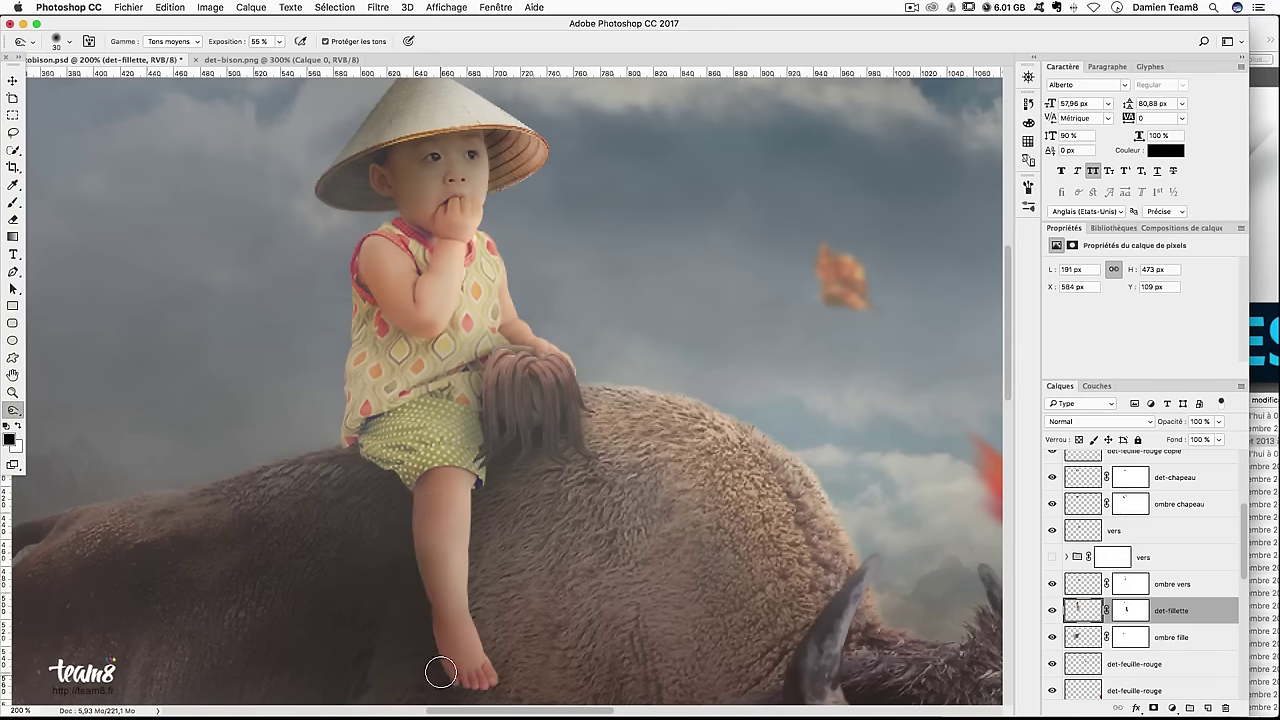
scroll(491, 543, down, 3)
scroll(491, 543, down, 2)
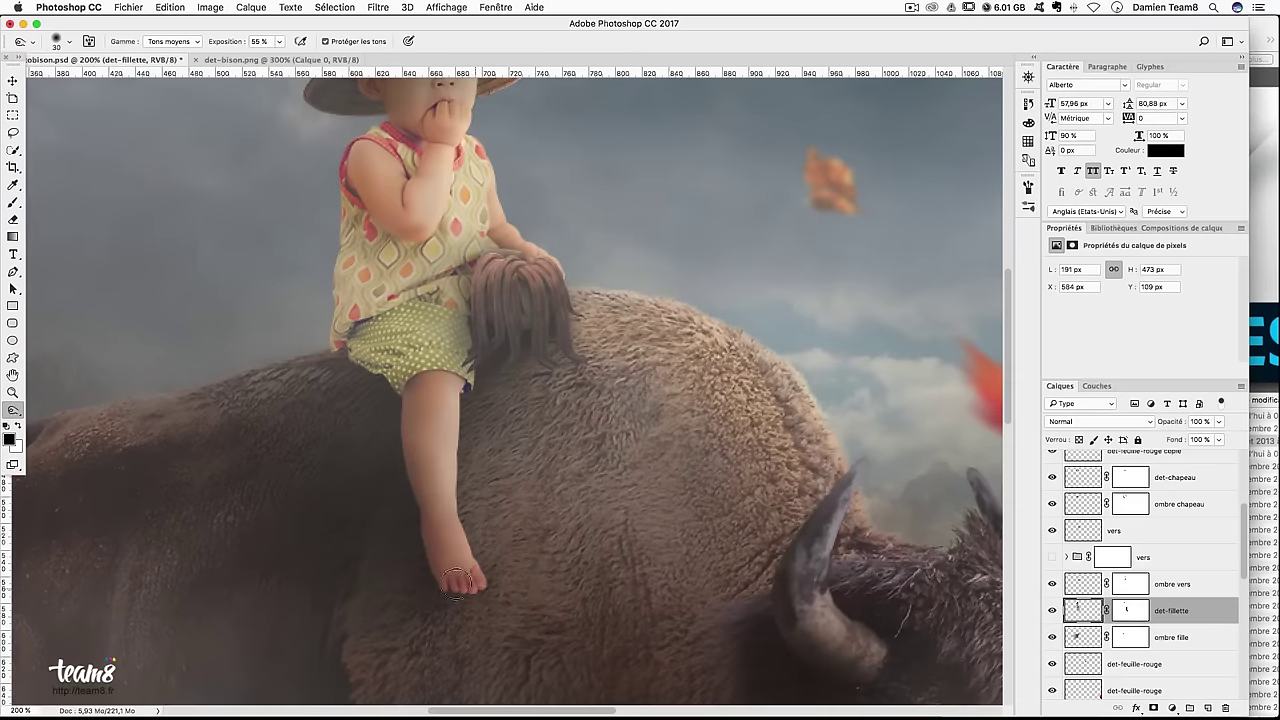
drag(421, 536, 446, 594)
drag(446, 594, 408, 503)
key(ctrl+0)
Zoom in and burn the girl's shoulder edge and the red trim of her top
key(ctrl+plus)
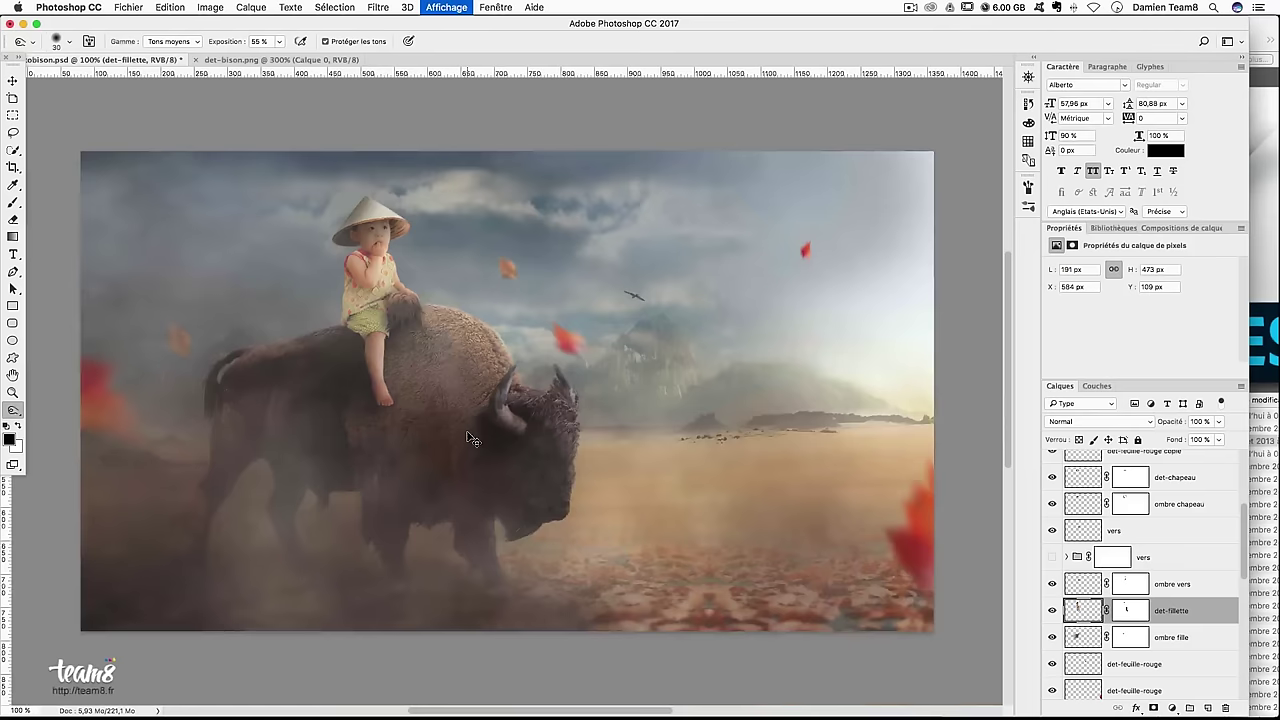
key(ctrl+plus)
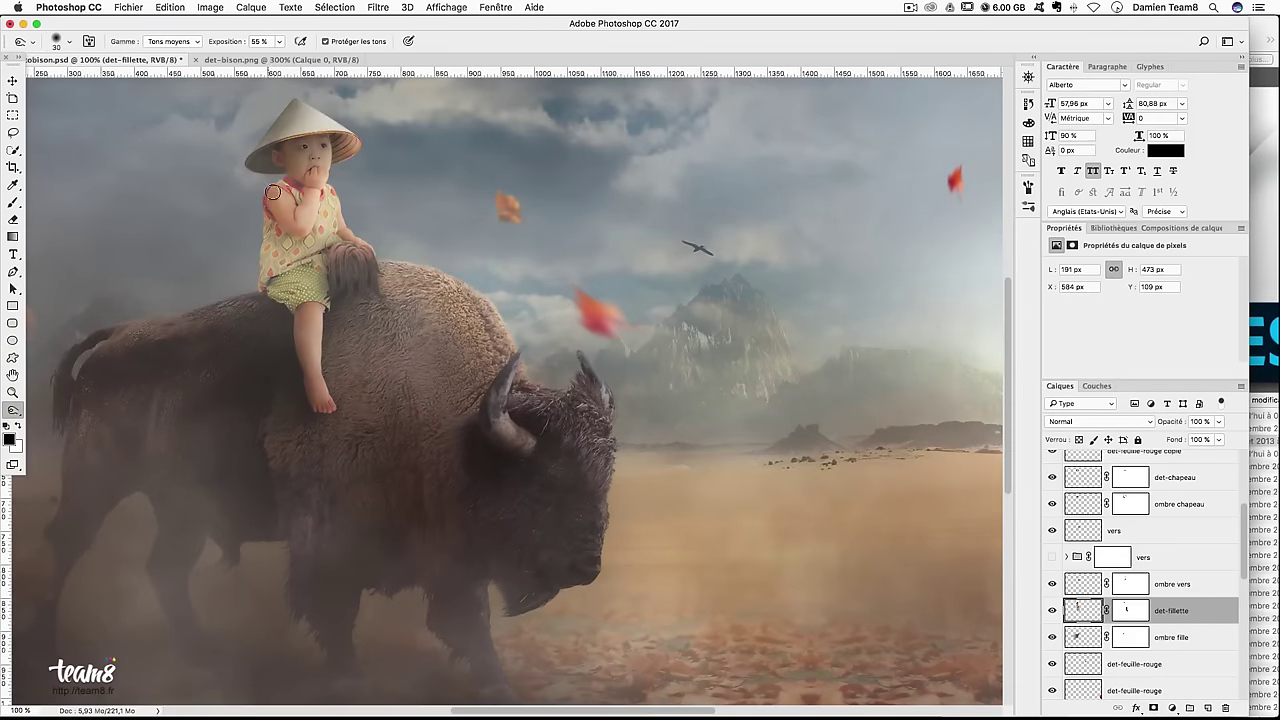
key(ctrl+plus)
key(ctrl+plus)
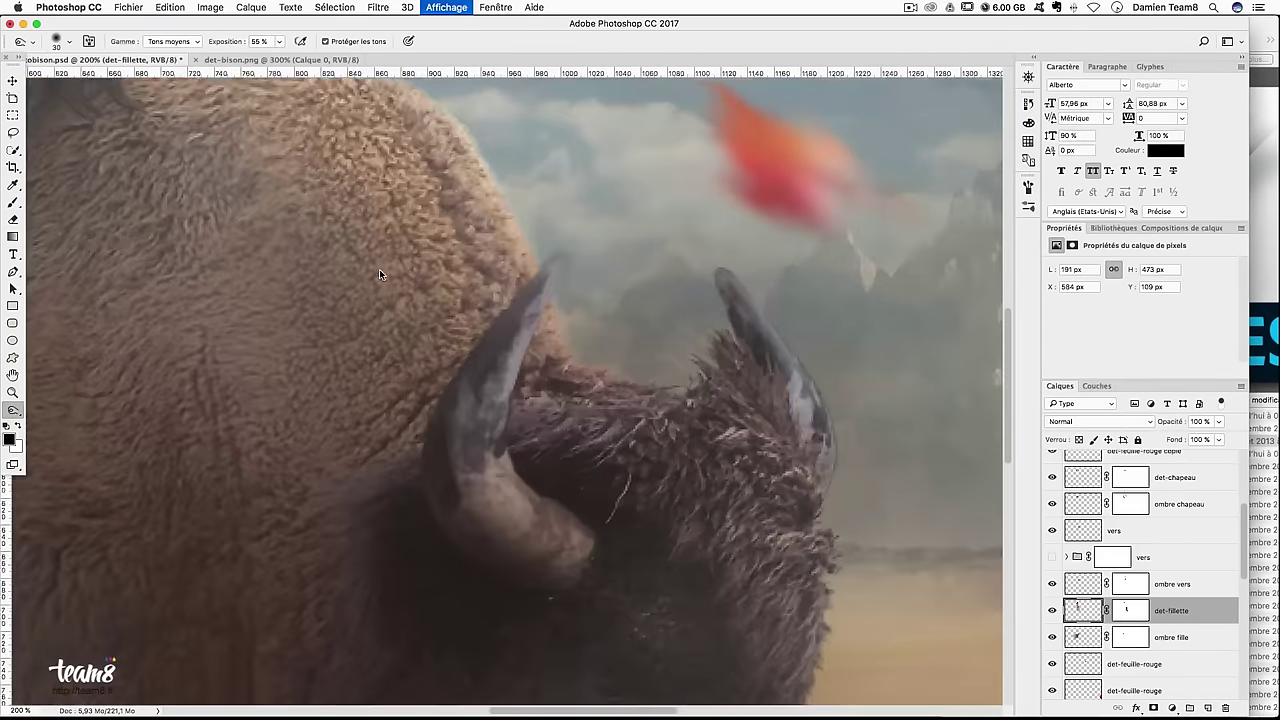
scroll(379, 269, up, 10)
mouse_move(375, 205)
mouse_down()
mouse_move(358, 452)
mouse_move(377, 306)
mouse_move(361, 367)
mouse_move(366, 440)
mouse_up()
Set the Burn range back to Shadows and zoom out to review the whole composite
click(172, 41)
click(165, 29)
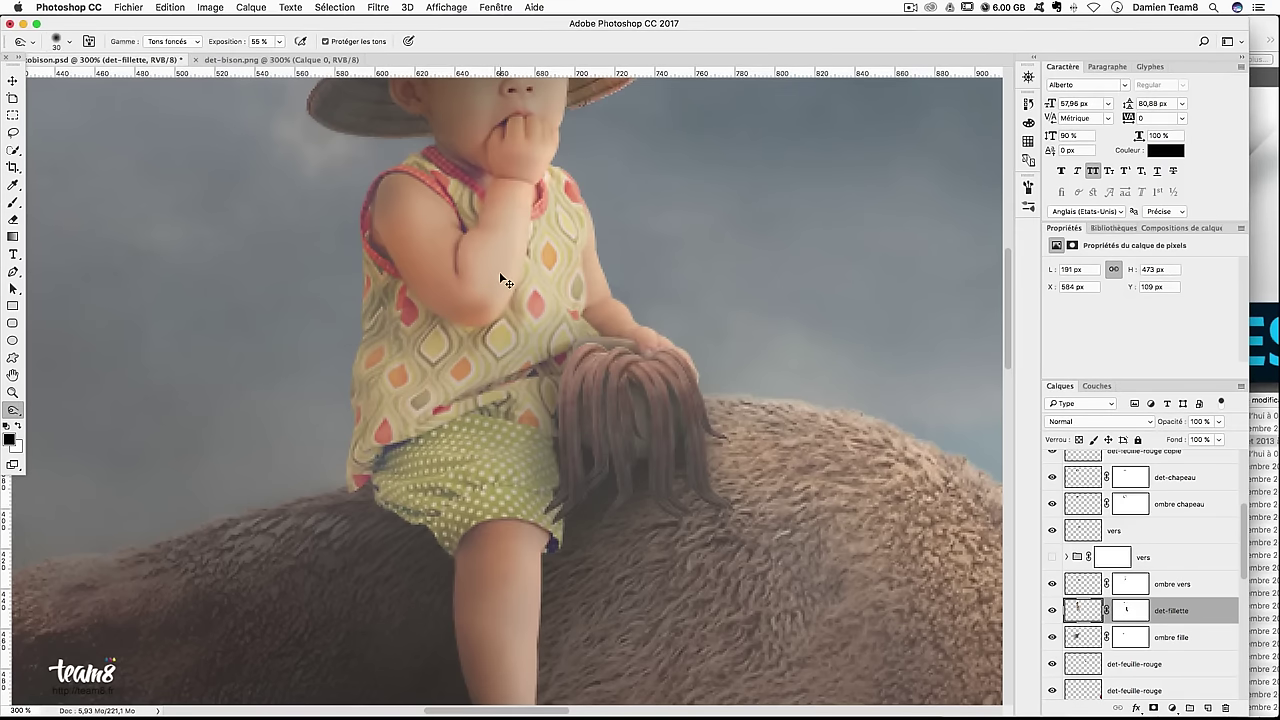
key(super+minus)
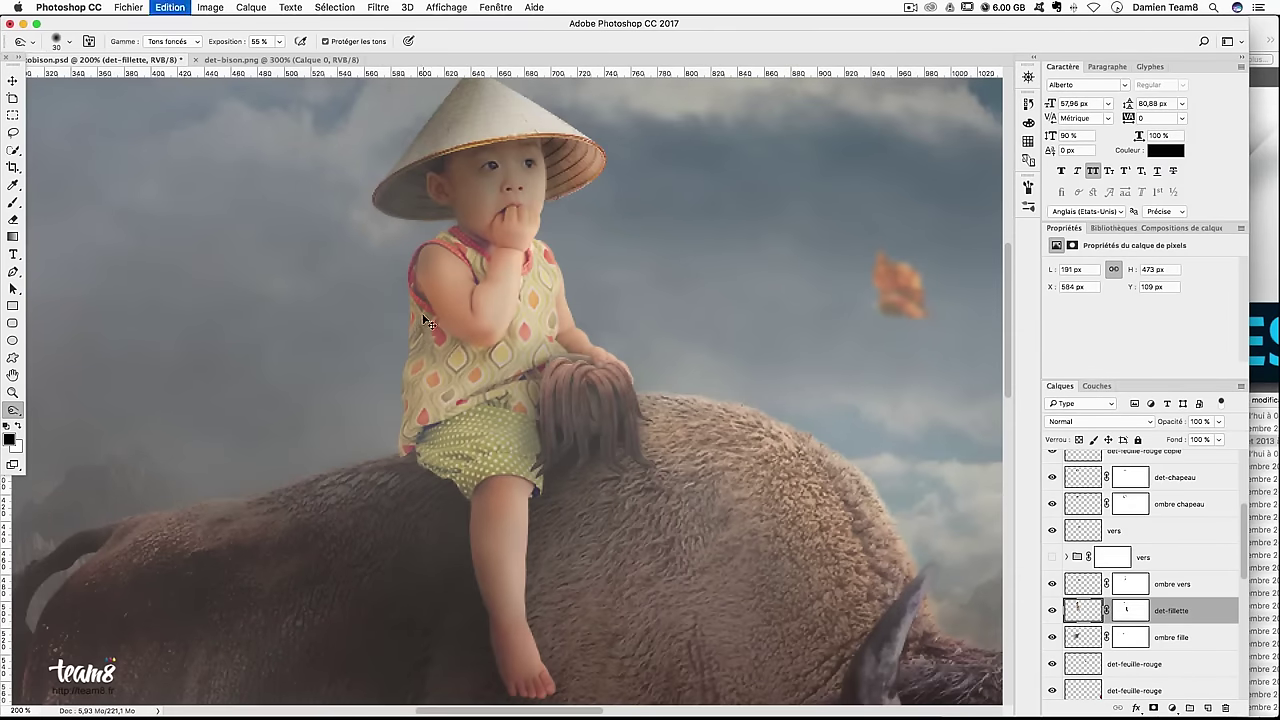
key(super+minus)
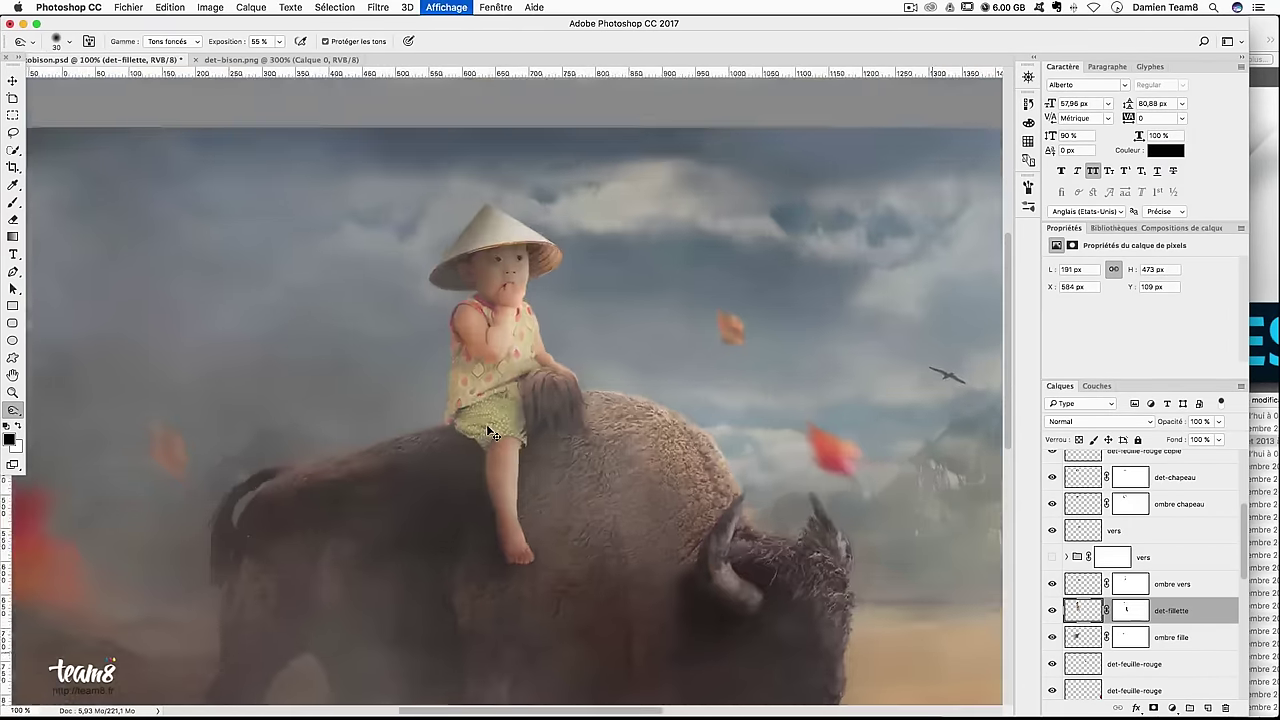
key(super+minus)
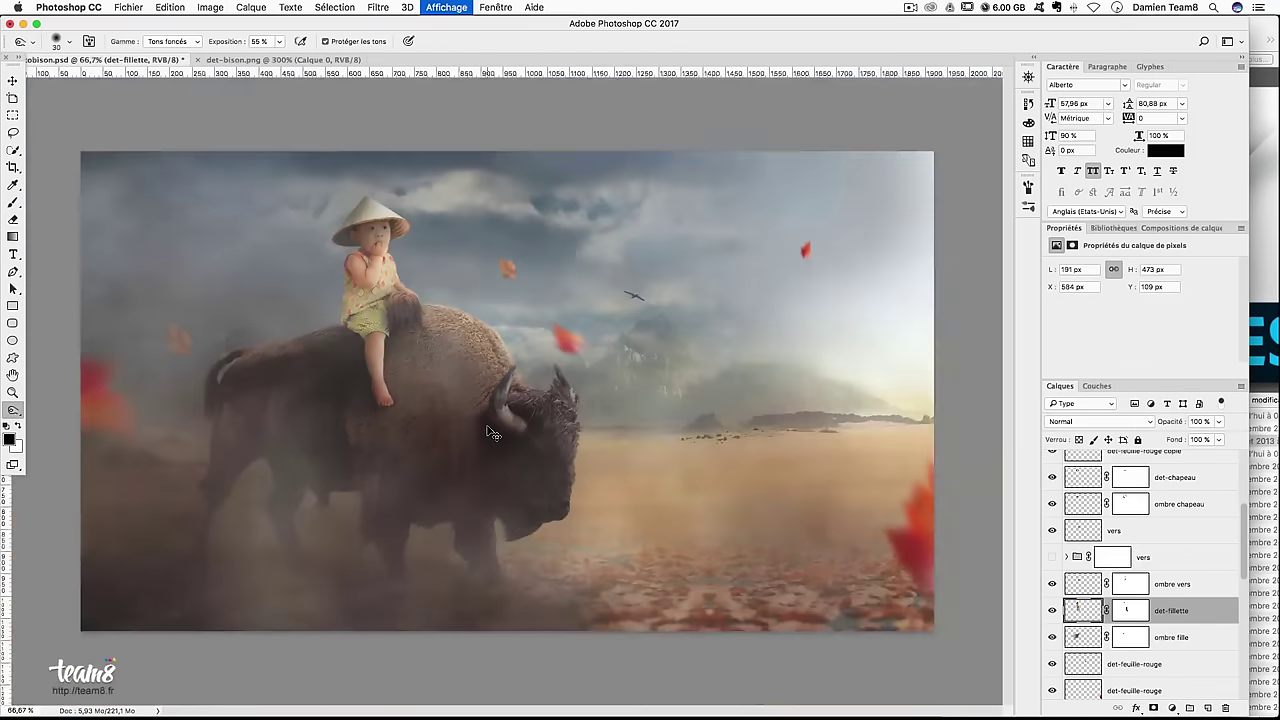
key(super+plus)
mouse_move(408, 298)
mouse_down()
mouse_move(514, 329)
mouse_move(571, 300)
mouse_move(575, 314)
mouse_move(614, 280)
mouse_move(591, 320)
mouse_up()
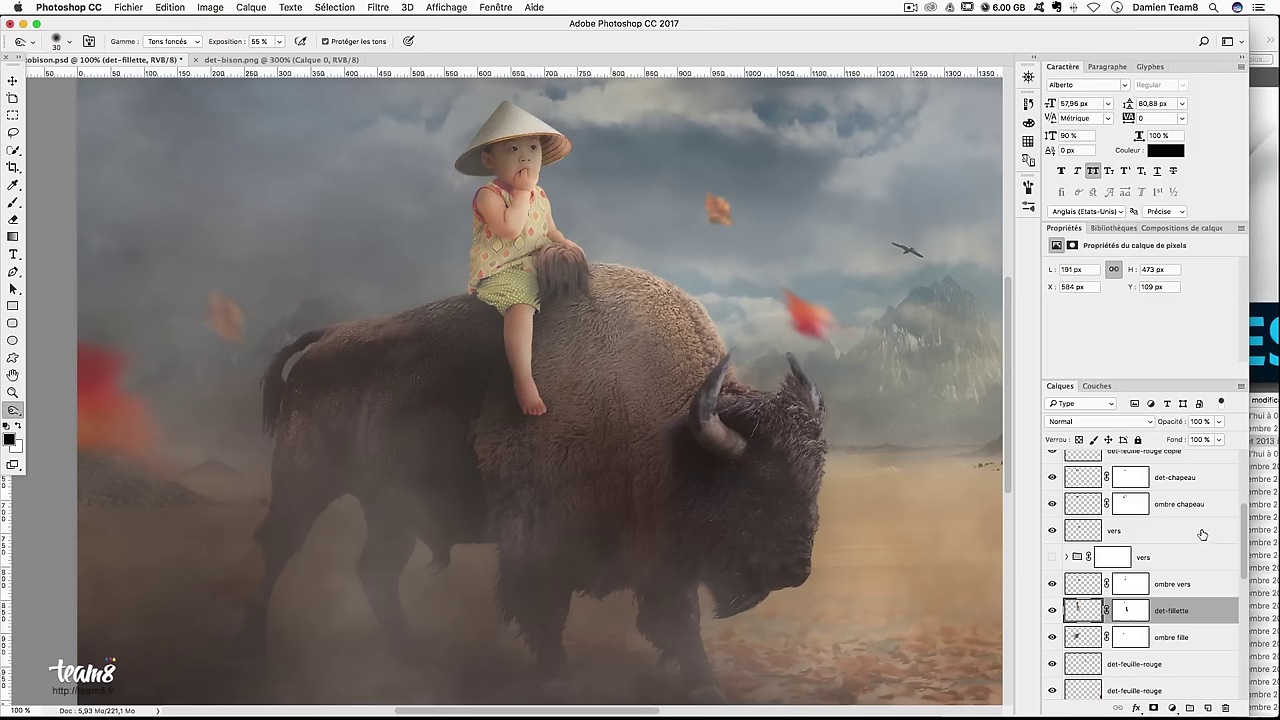
scroll(1199, 535, up, 5)
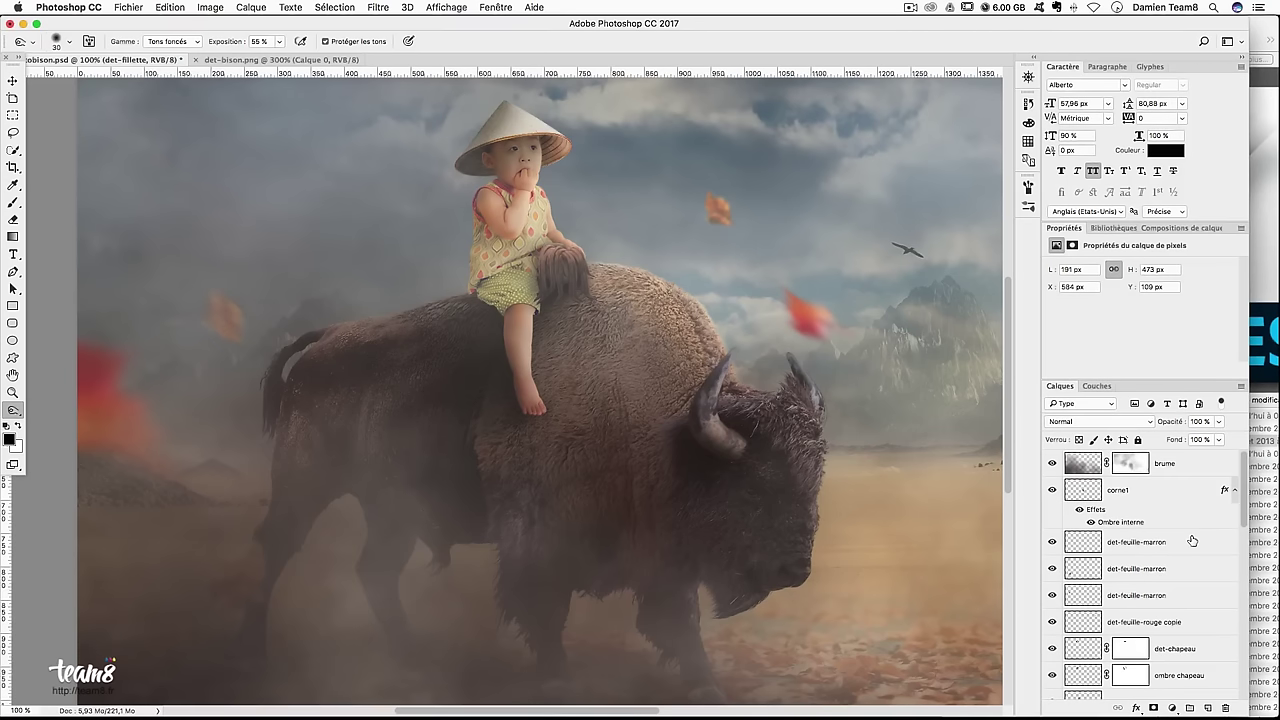
key(ctrl+minus)
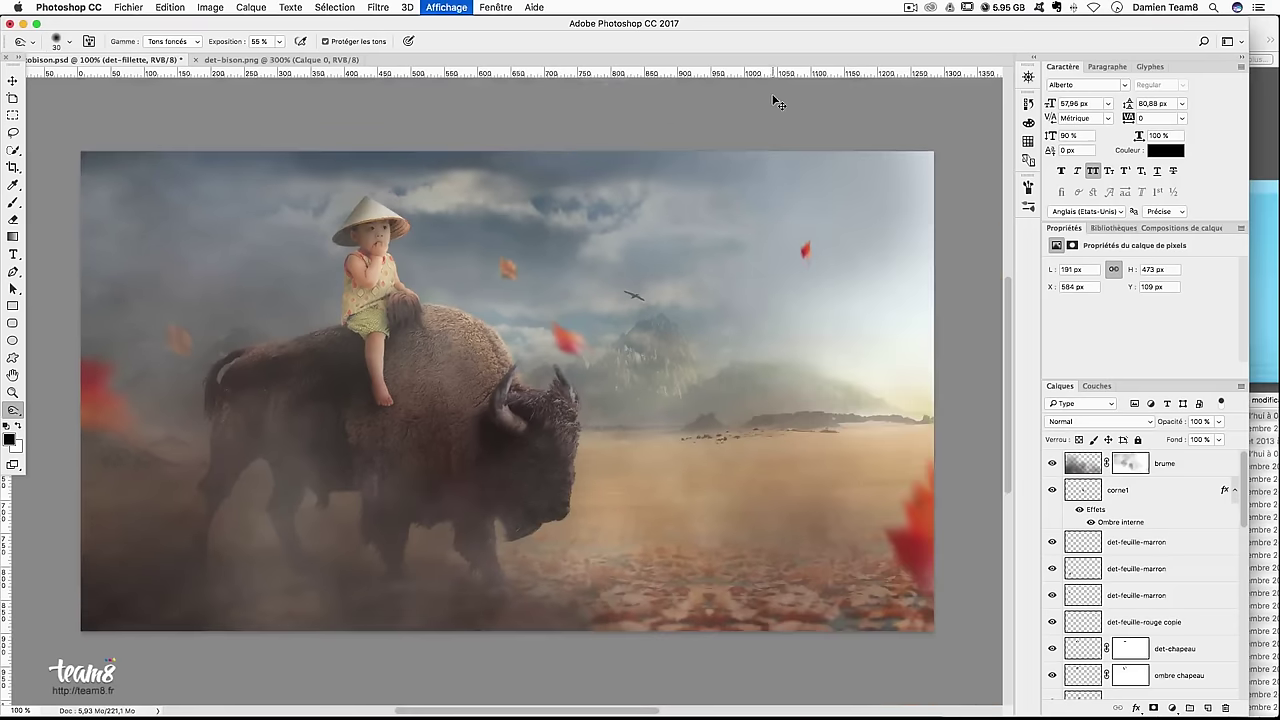
click(1196, 490)
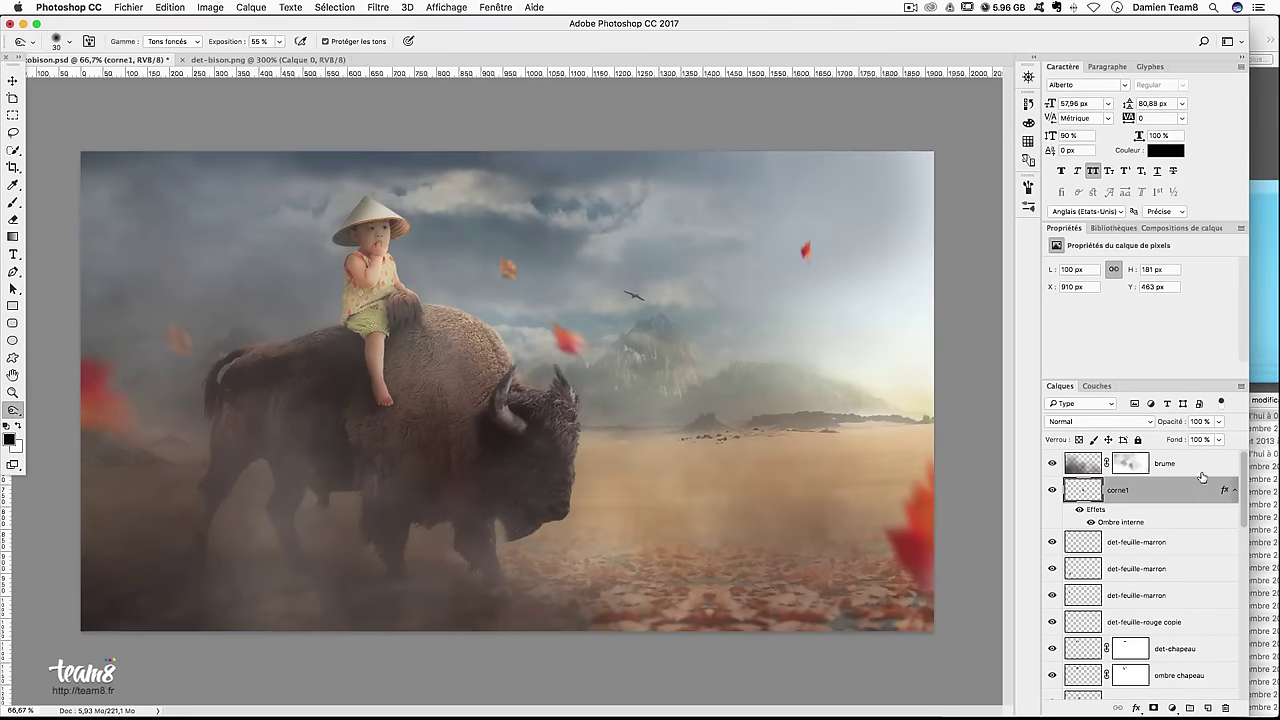
Add a Teinte/Saturation layer above brume set to hue -8, saturation -22, lightness -4
click(1201, 472)
click(1172, 710)
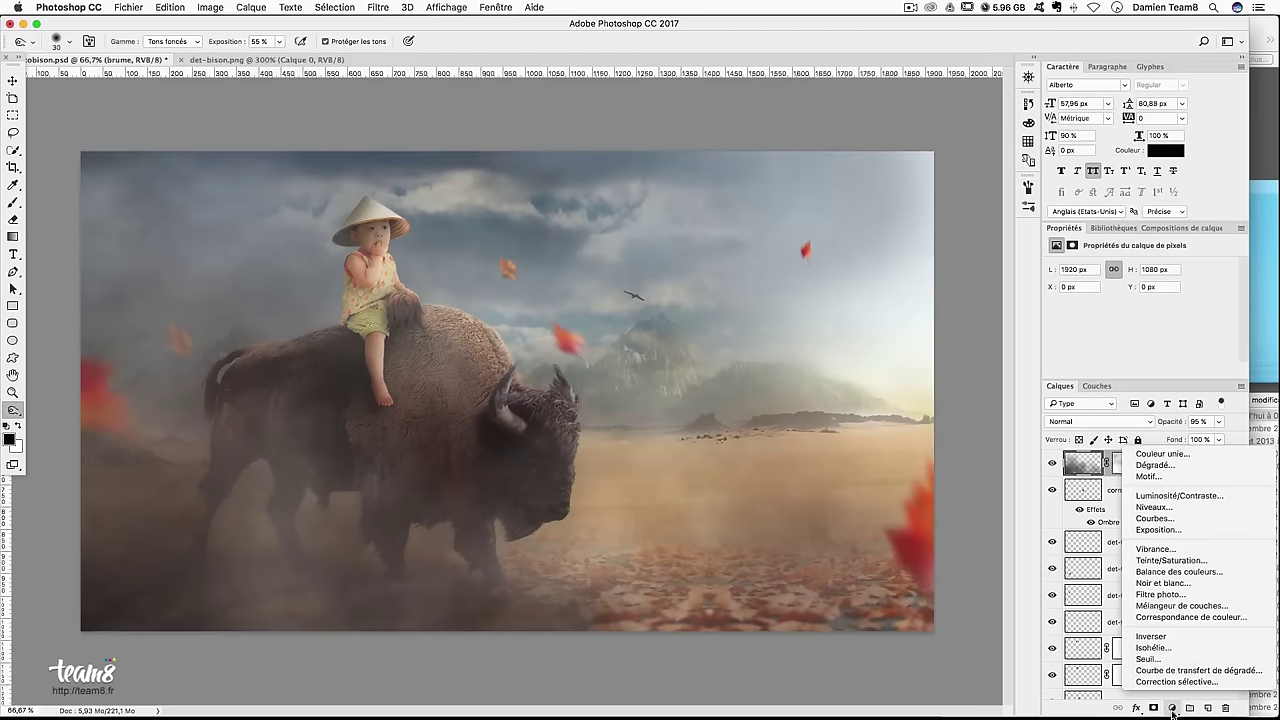
click(1202, 563)
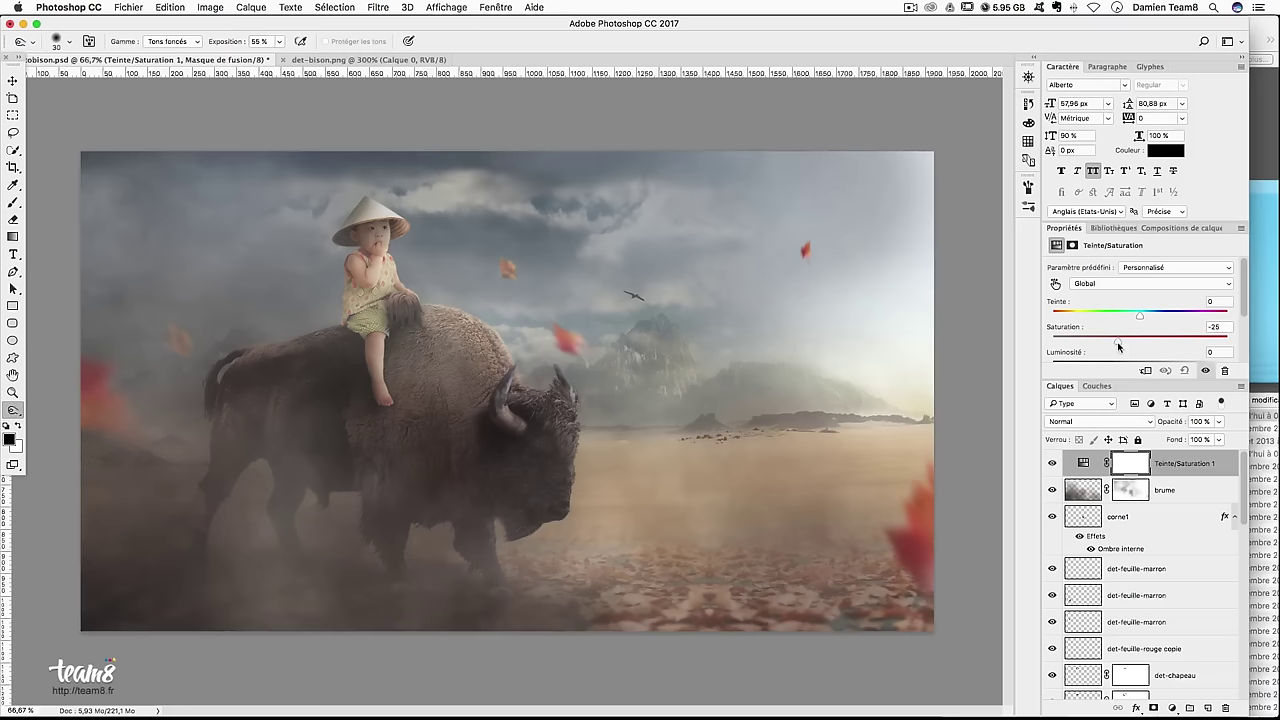
drag(1133, 318, 1140, 318)
drag(1155, 317, 1108, 319)
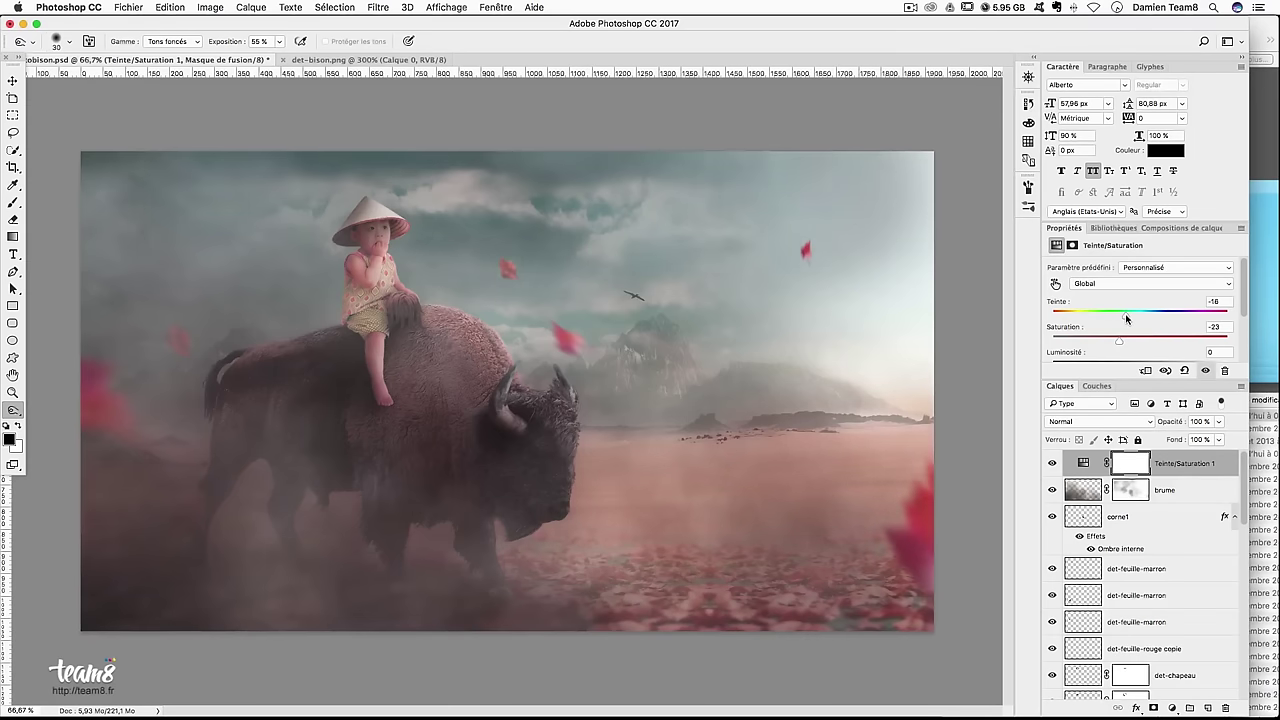
mouse_move(1133, 318)
mouse_down()
mouse_move(1234, 318)
mouse_move(1104, 318)
mouse_move(1133, 318)
mouse_up()
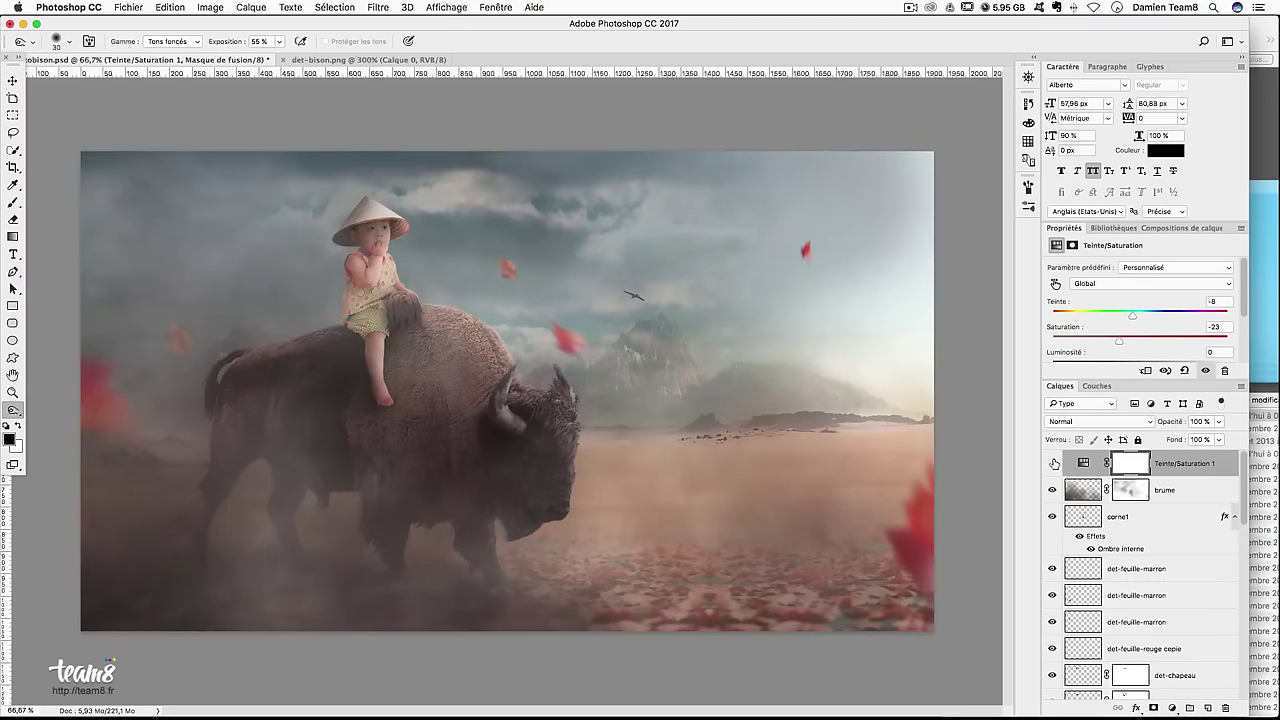
click(1054, 463)
scroll(1121, 343, down, 3)
drag(1139, 290, 1137, 292)
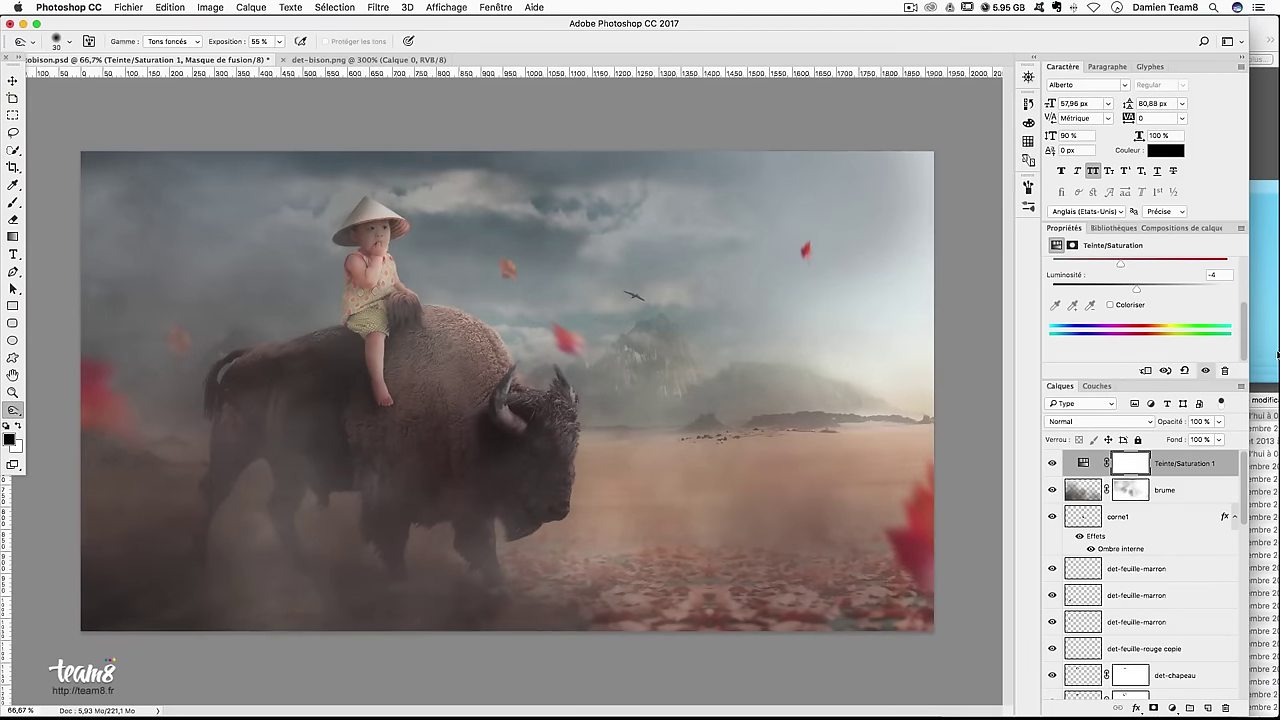
Add a Courbes adjustment layer, close the layer comps panel and float the curves properties
click(1180, 710)
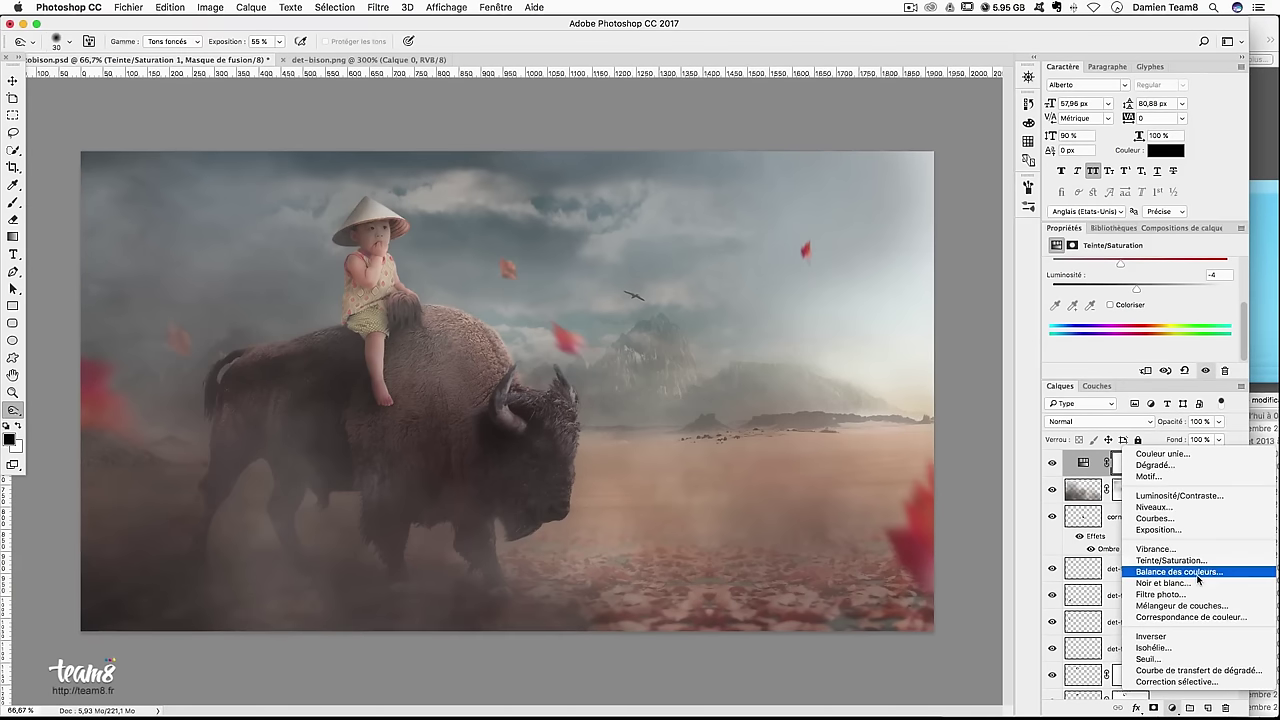
click(1190, 518)
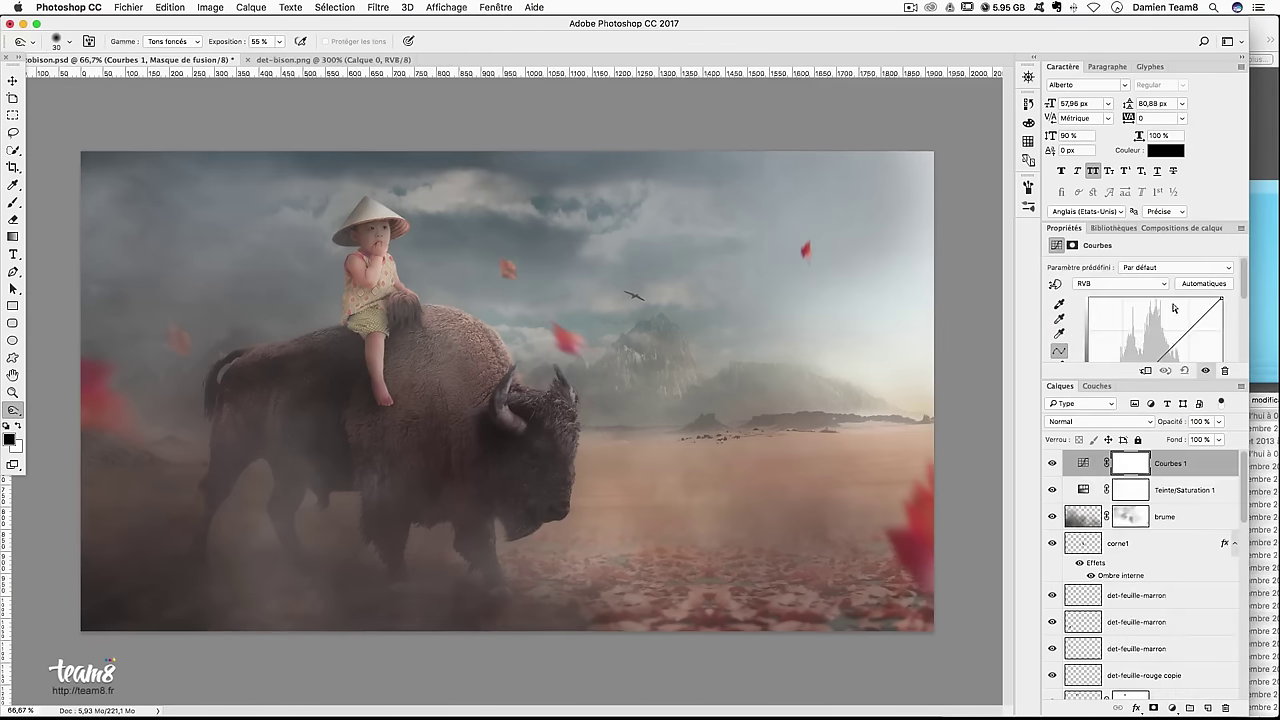
scroll(1180, 320, down, 3)
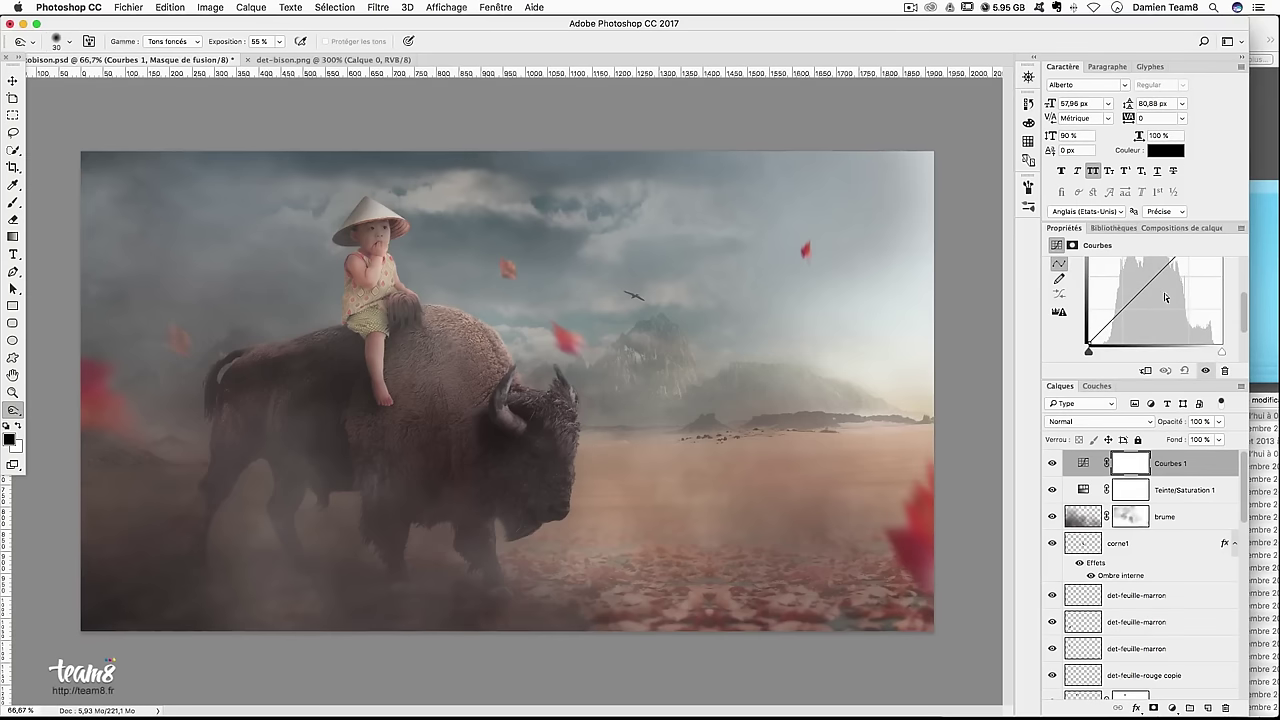
scroll(1165, 297, up, 1)
scroll(1163, 302, up, 1)
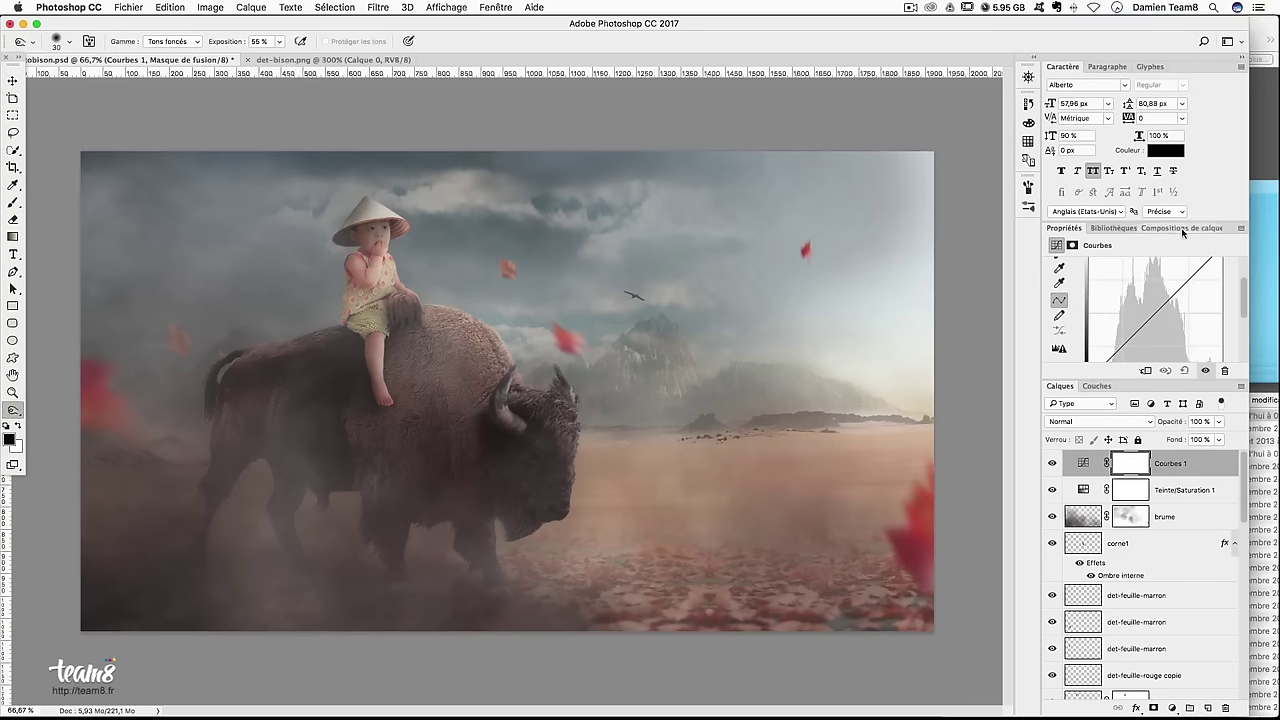
mouse_move(1182, 228)
mouse_down()
mouse_move(975, 213)
mouse_move(1153, 243)
mouse_up()
click(1111, 270)
mouse_move(1077, 231)
mouse_down()
mouse_move(983, 230)
mouse_move(909, 168)
mouse_up()
Test curve adjustments and leave the RGB curve nearly straight with one midtone point
mouse_move(999, 249)
mouse_down()
mouse_move(988, 252)
mouse_move(1004, 248)
mouse_up()
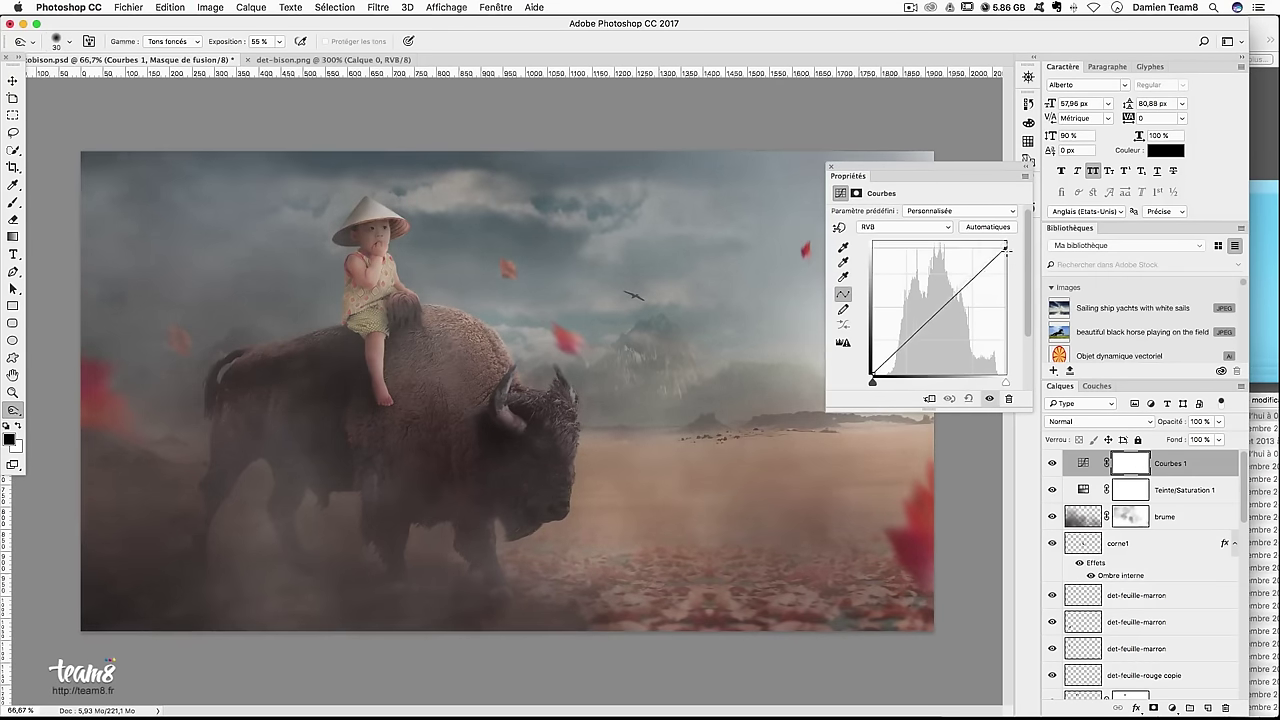
drag(1005, 248, 1005, 245)
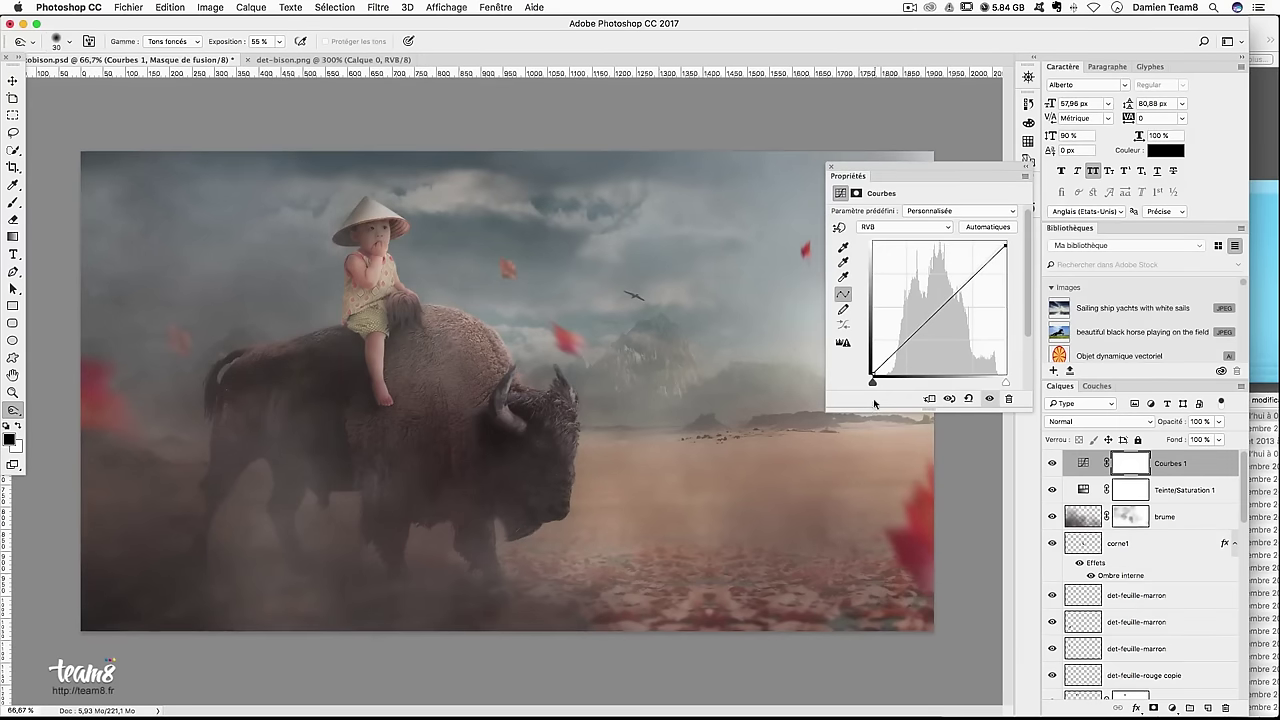
drag(872, 372, 871, 365)
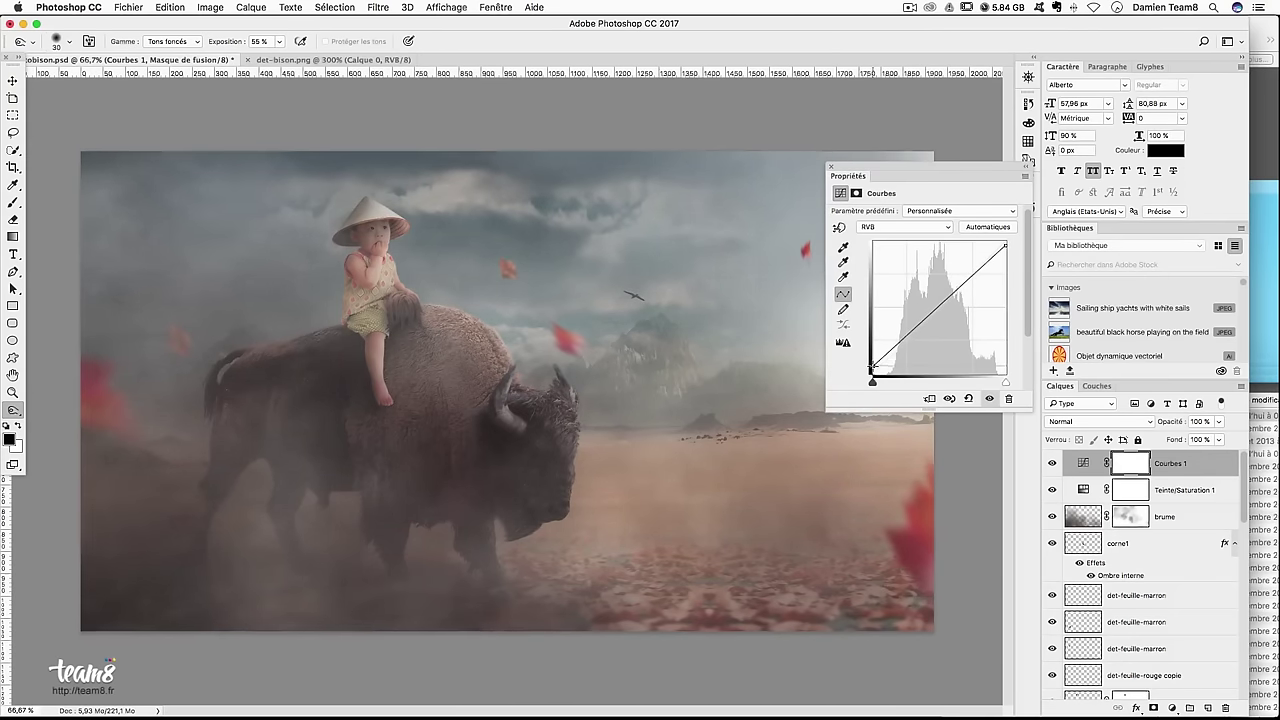
drag(871, 365, 872, 372)
drag(932, 311, 936, 304)
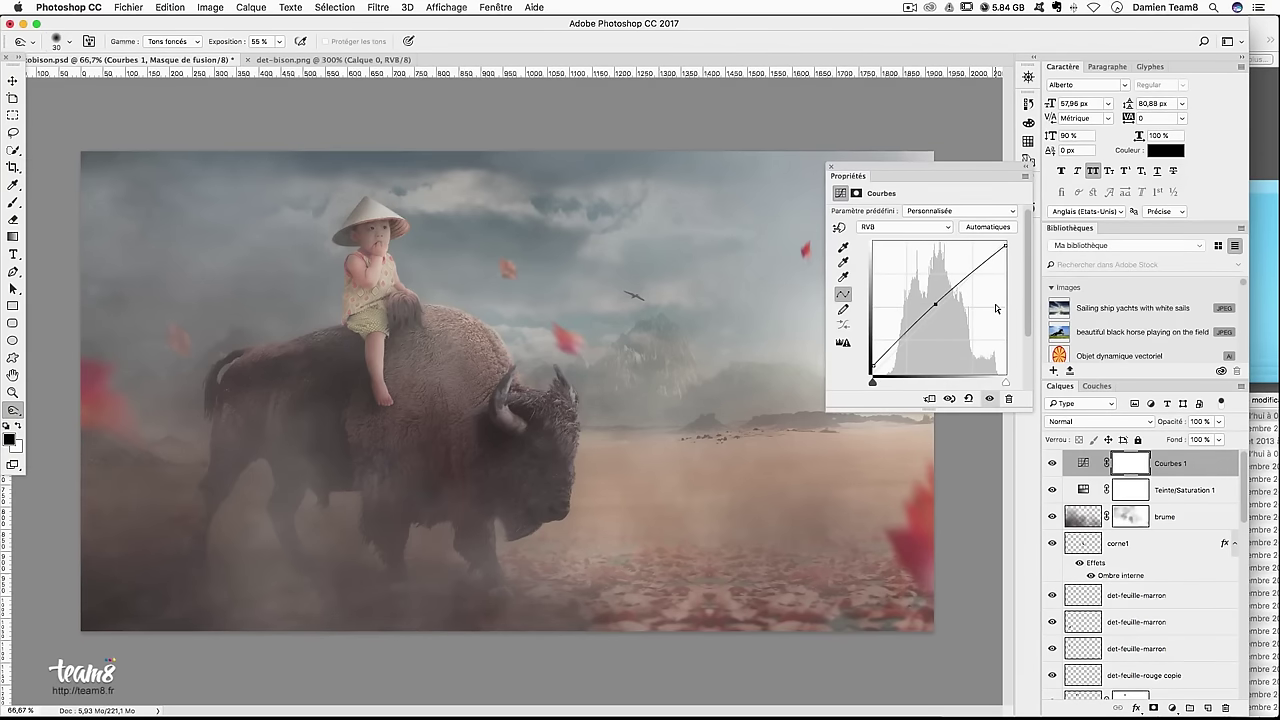
drag(892, 168, 896, 64)
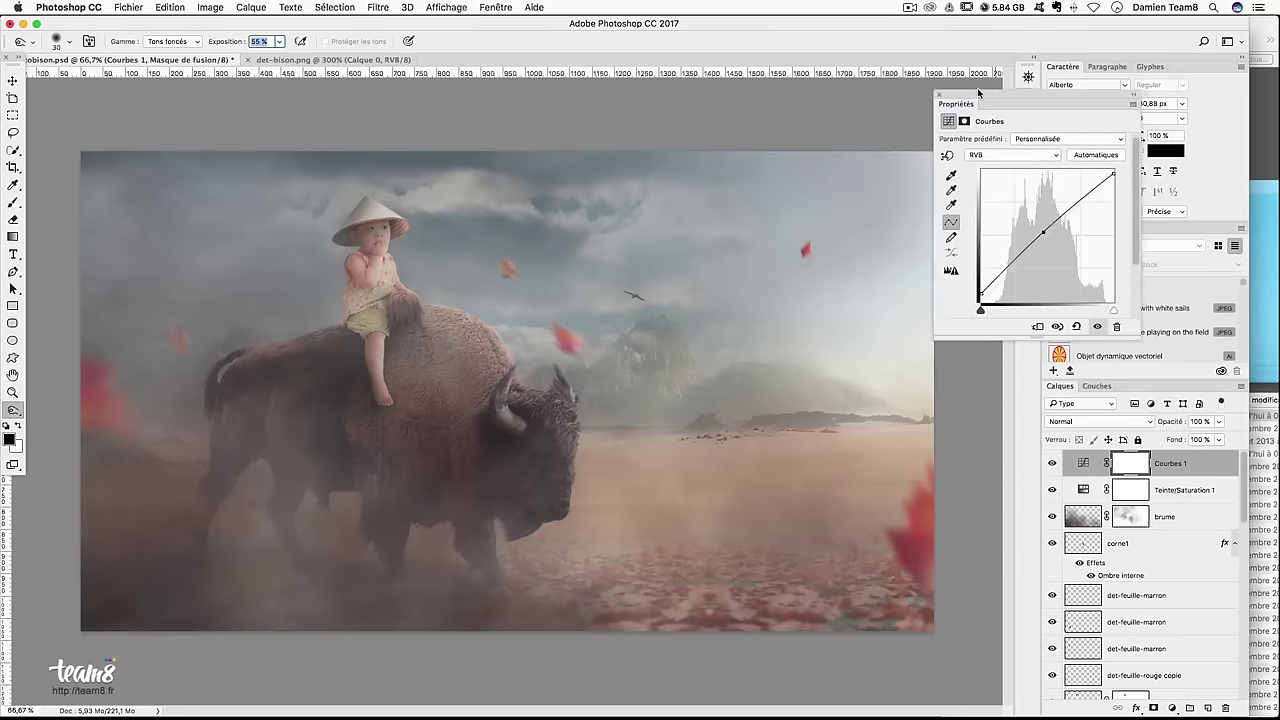
Add a new layer above brume and test the 2472 light-ray brush, then undo it
click(1024, 61)
key(b)
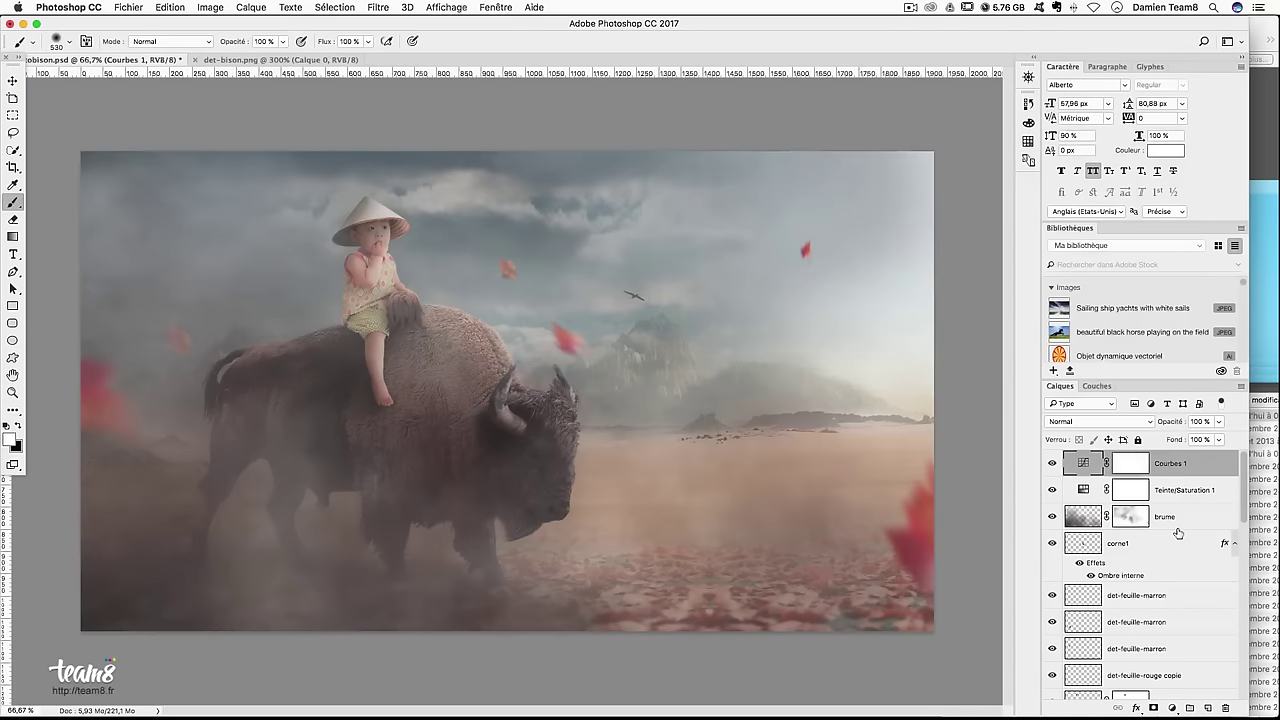
click(1165, 516)
click(1207, 708)
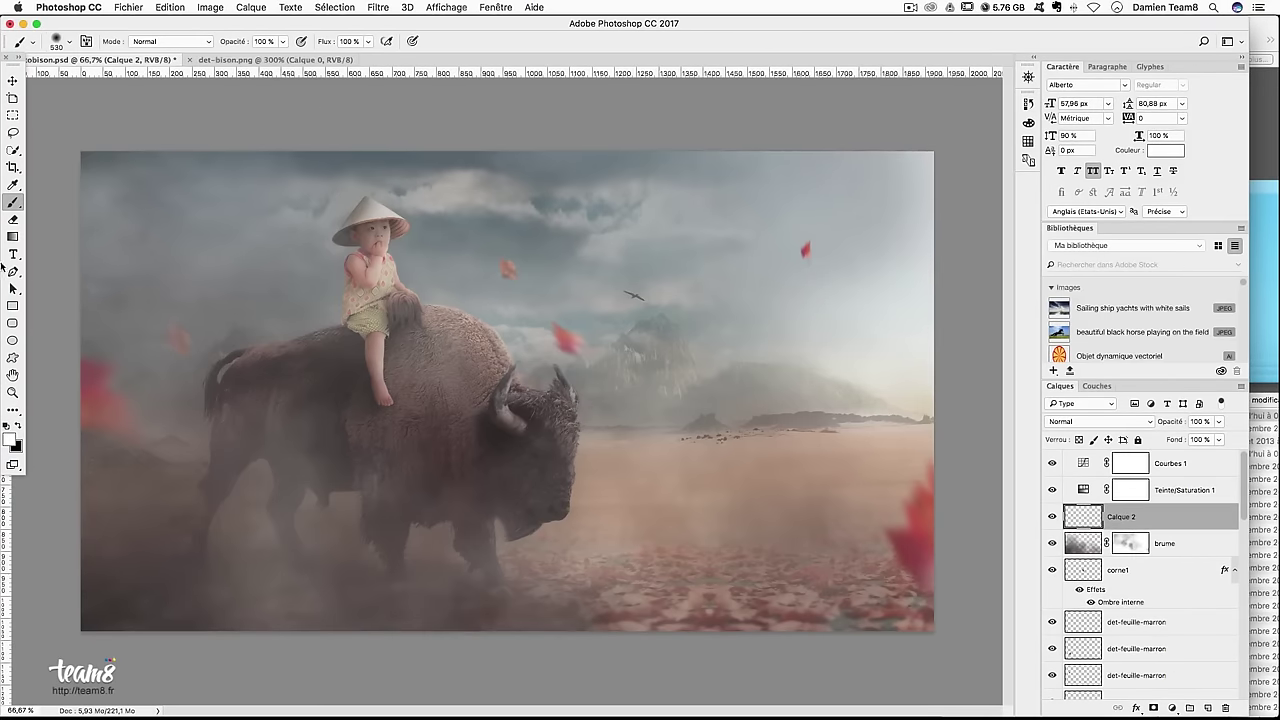
click(60, 41)
scroll(100, 300, down, 5)
scroll(110, 295, down, 5)
scroll(128, 290, down, 5)
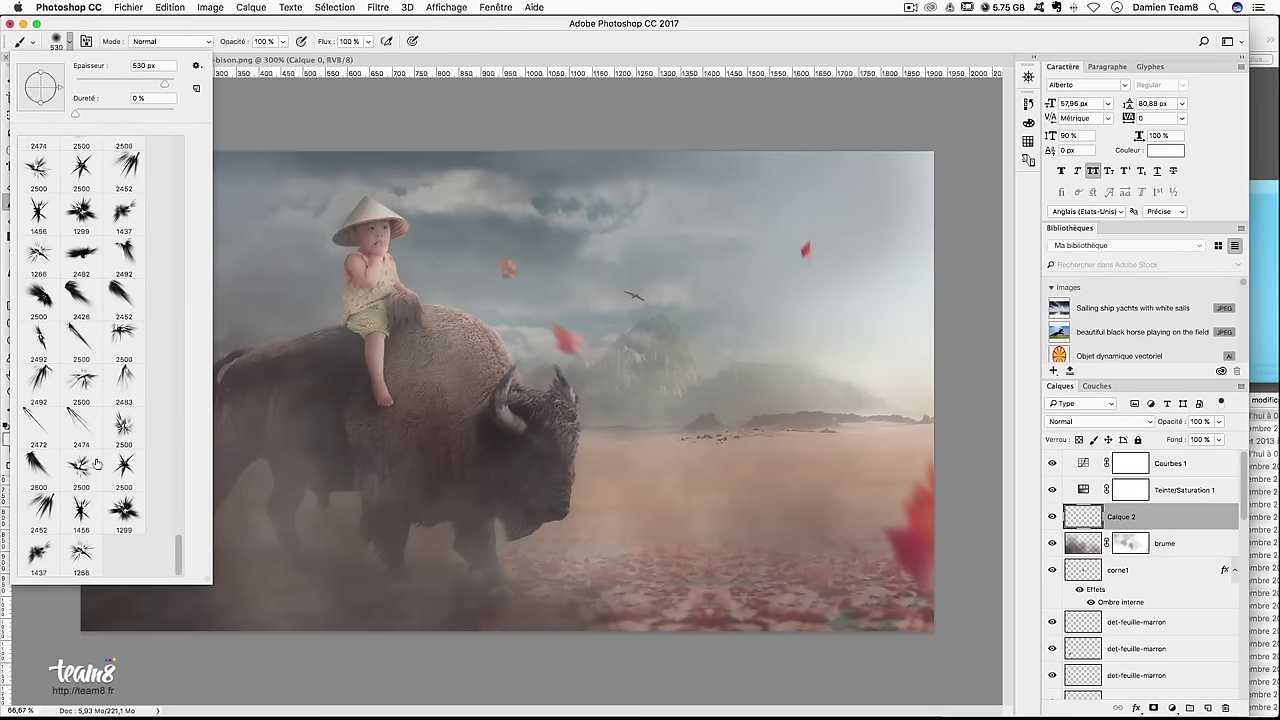
double_click(38, 425)
click(362, 390)
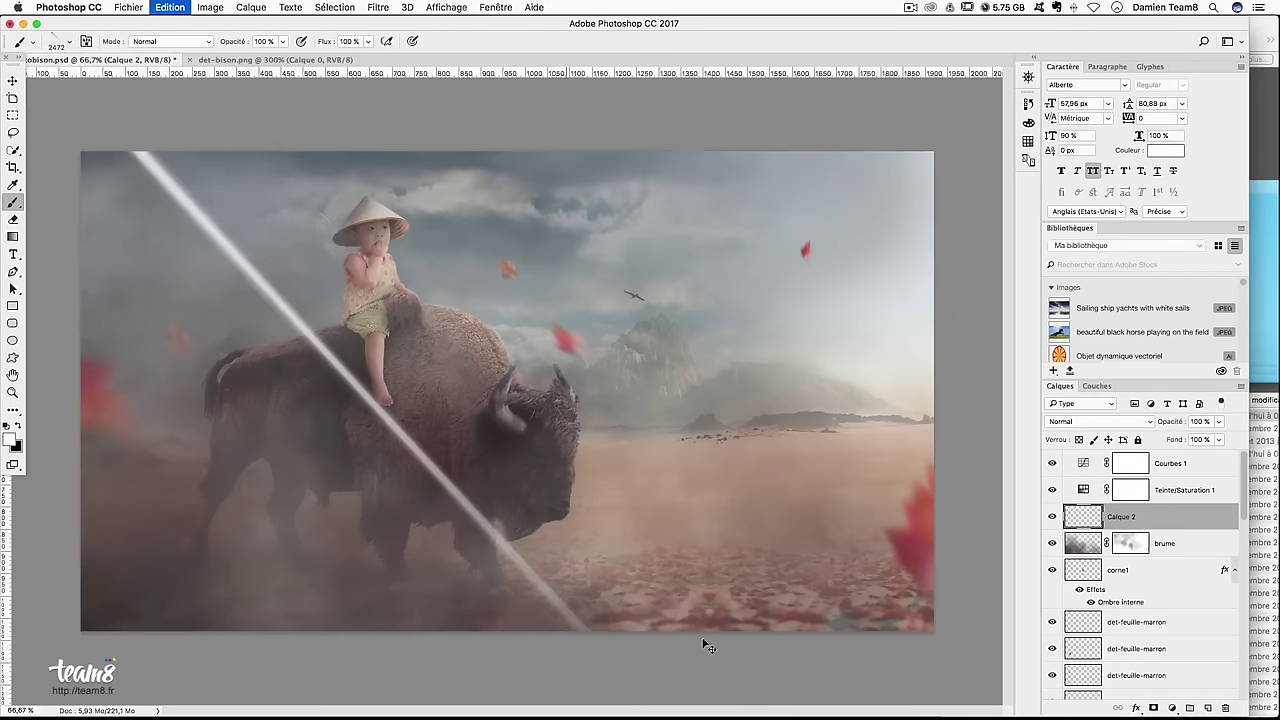
key(super+z)
Stamp white rays with the 2452 light-ray brush in the upper-right sky, settling on the final set
click(61, 50)
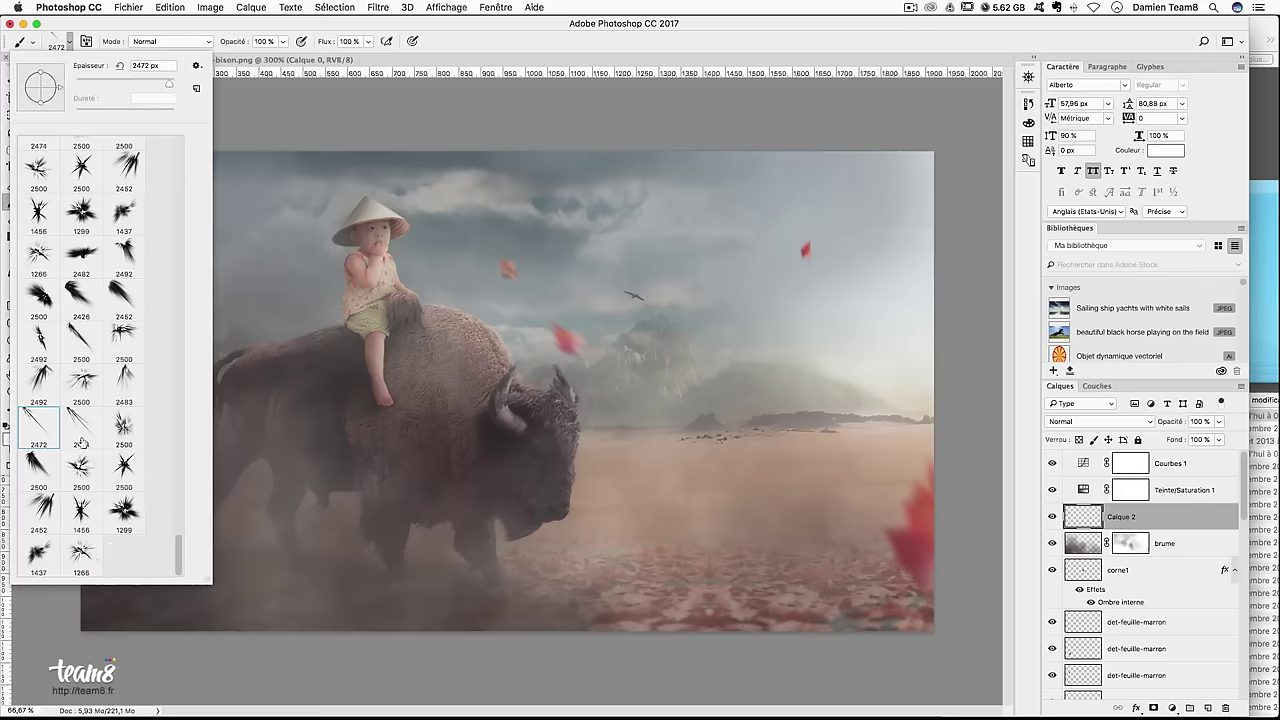
double_click(38, 512)
click(700, 350)
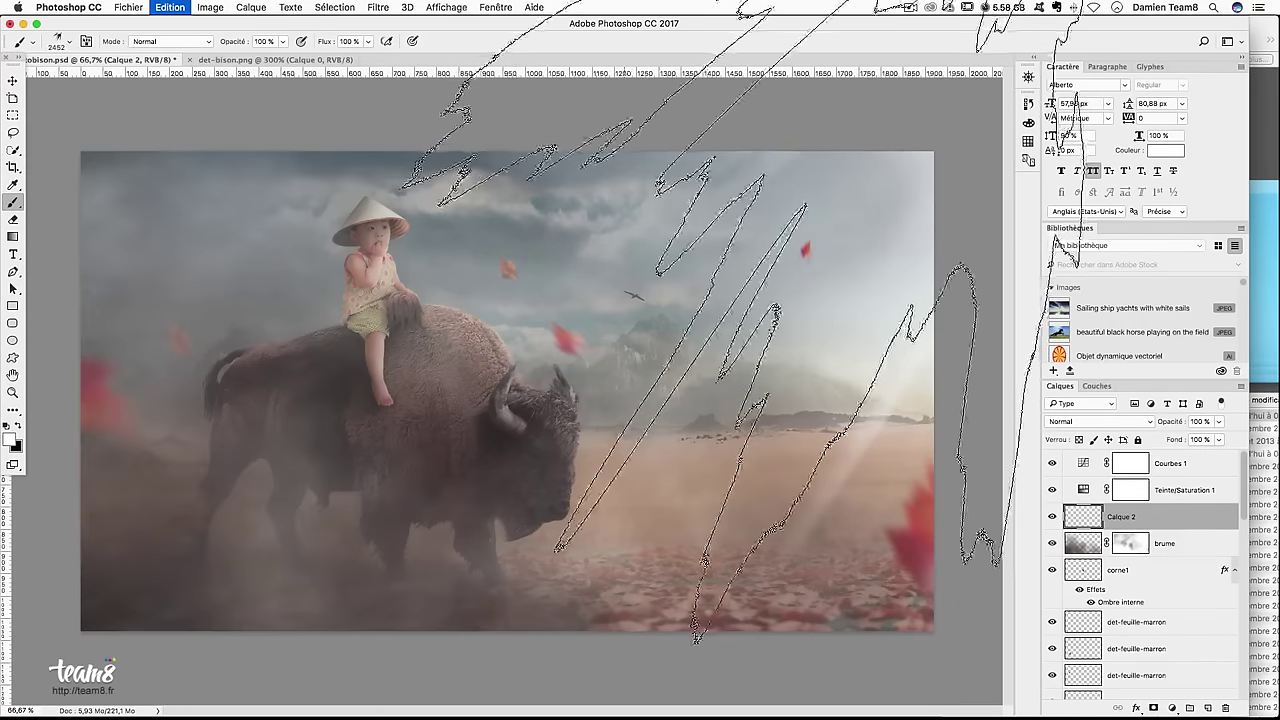
click(700, 330)
click(690, 280)
click(740, 240)
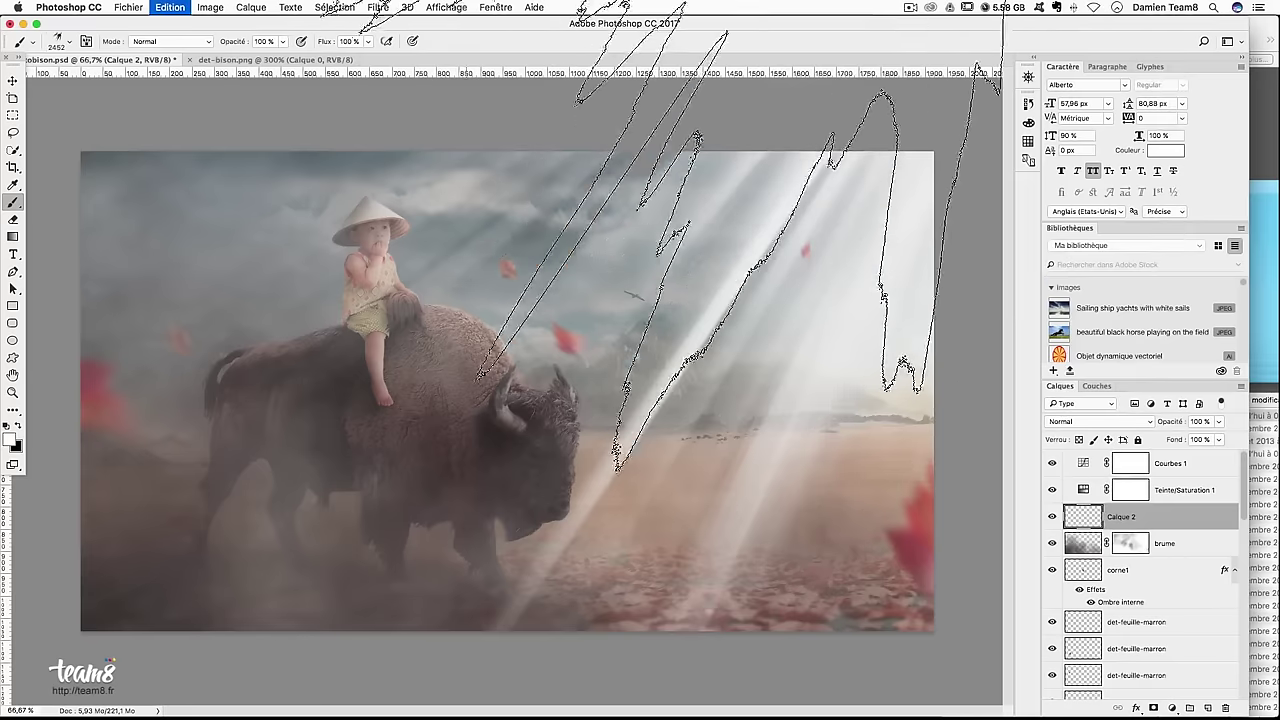
key(ctrl+alt+z)
key(ctrl+shift+z)
key(ctrl+shift+z)
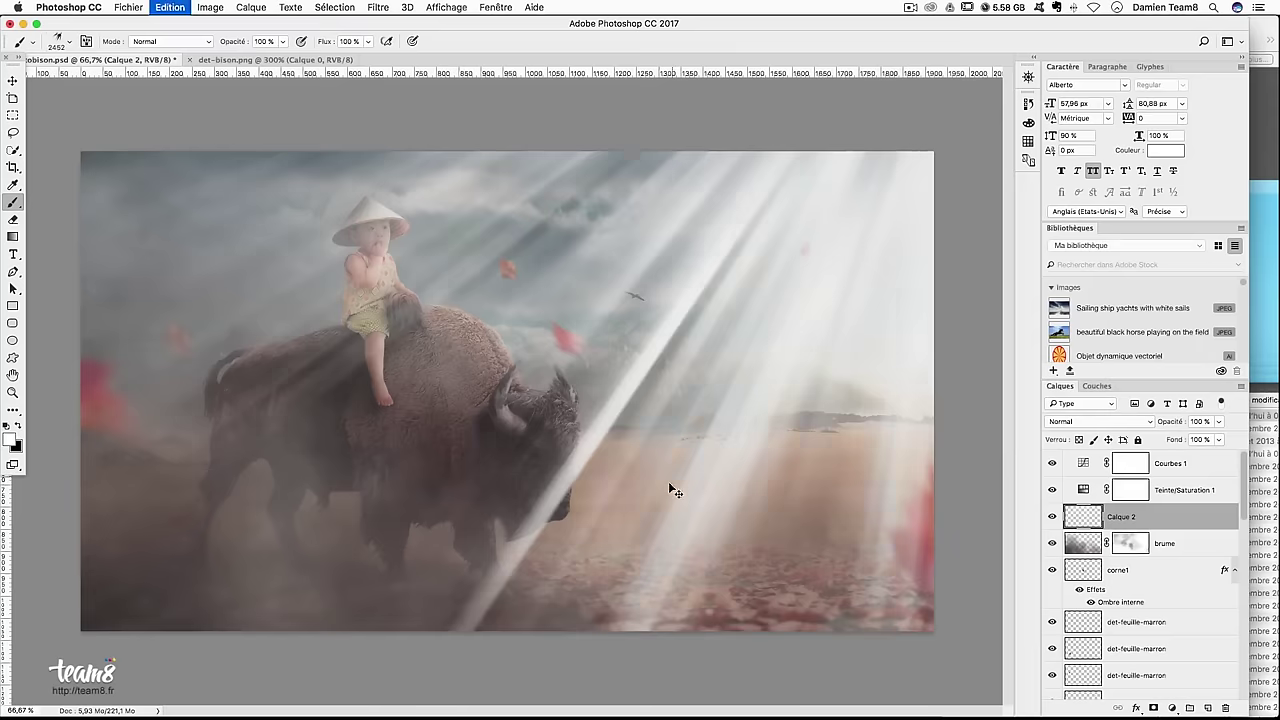
key(ctrl+alt+z)
key(ctrl+shift+z)
key(ctrl+alt+z)
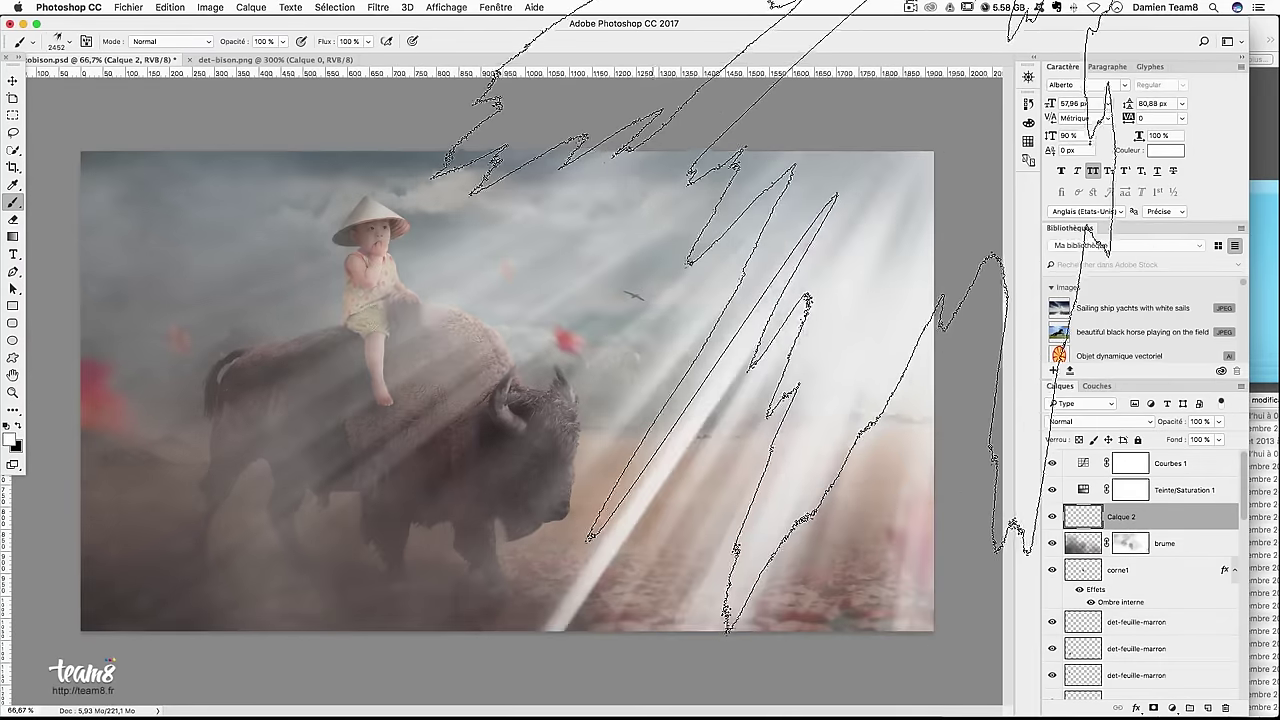
key(ctrl+alt+z)
key(ctrl+alt+z)
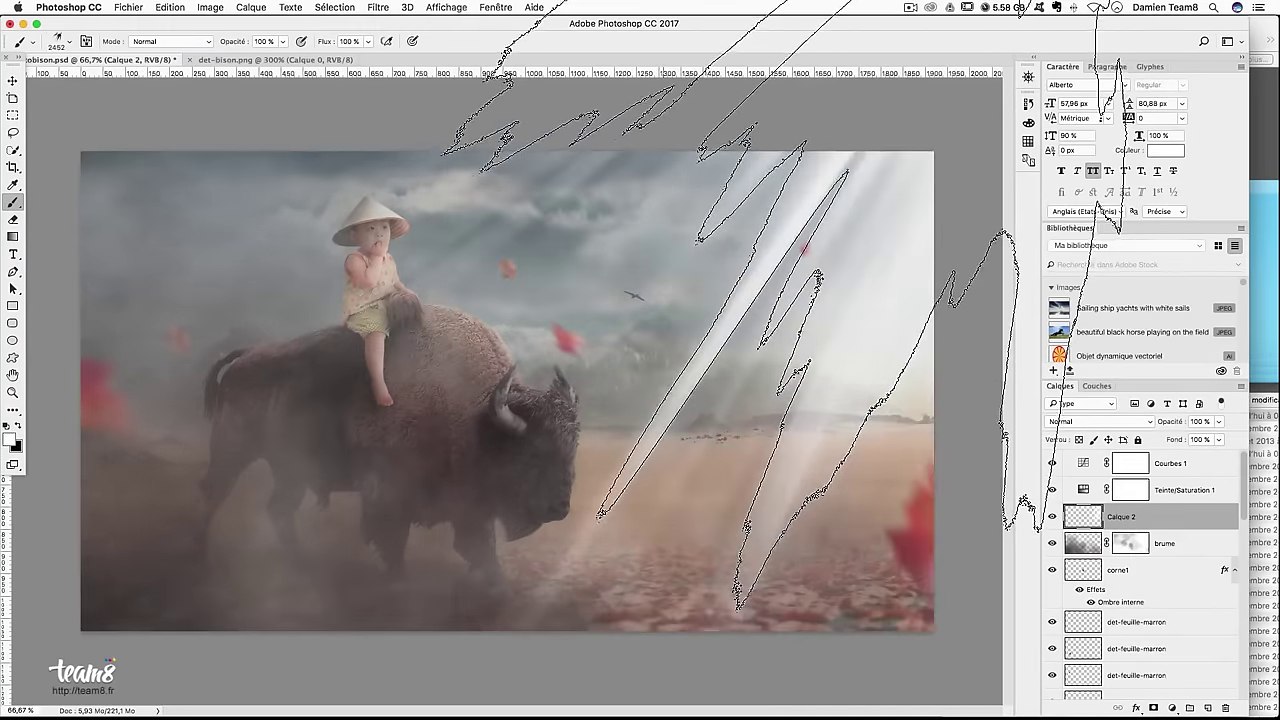
key(ctrl+alt+z)
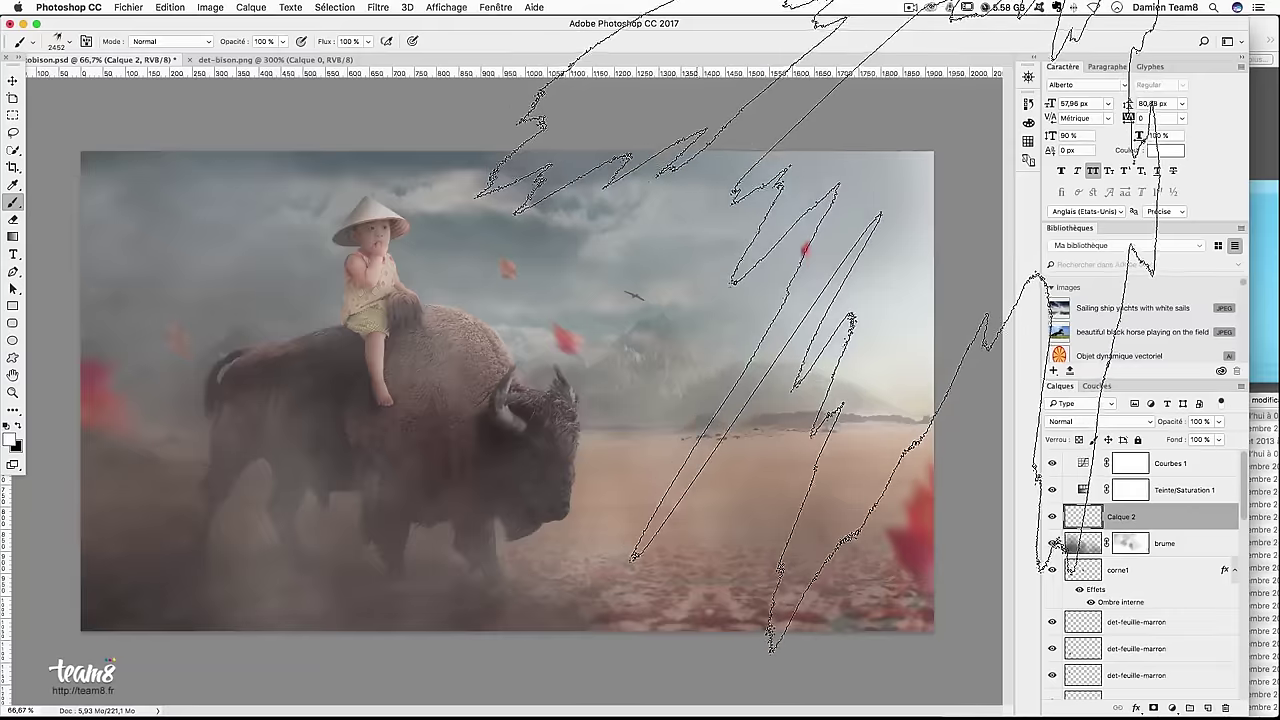
key(ctrl+shift+z)
key(ctrl+shift+z)
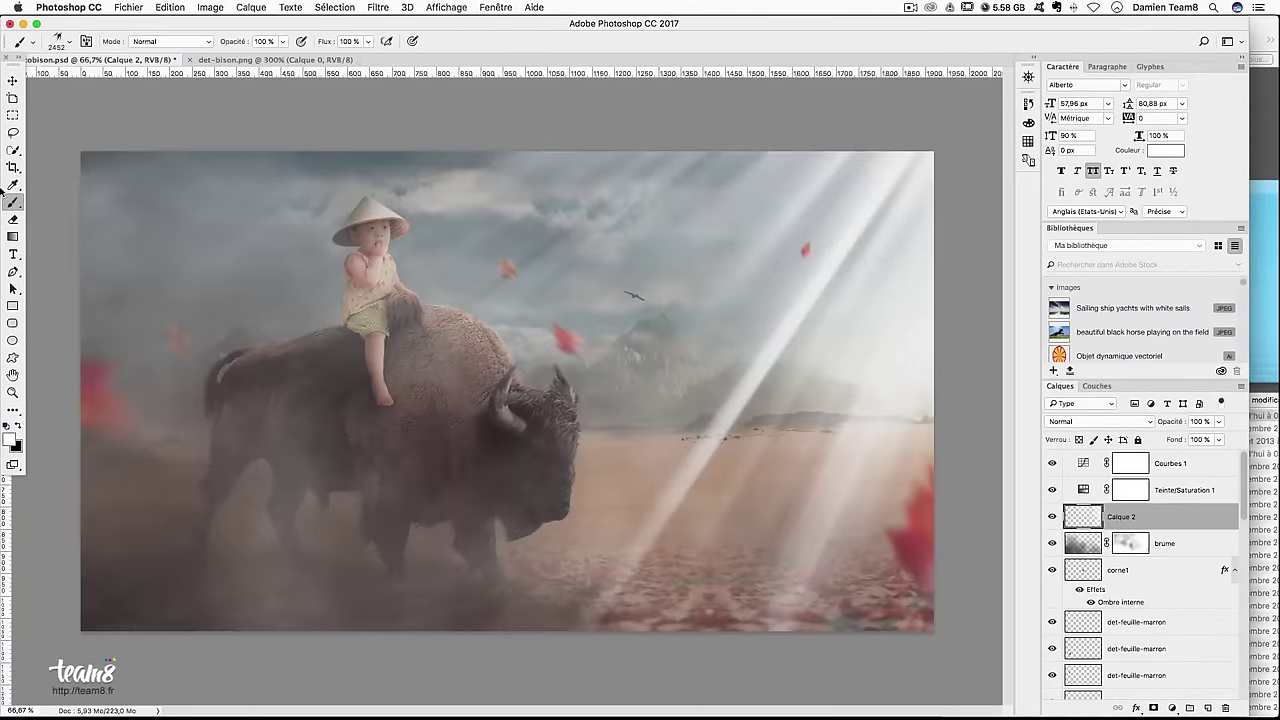
Mask Calque 2 and fade the rays' lower parts with a soft 387 px black brush
click(56, 44)
scroll(87, 147, up, 5)
scroll(87, 147, up, 5)
scroll(87, 147, up, 5)
scroll(87, 147, up, 5)
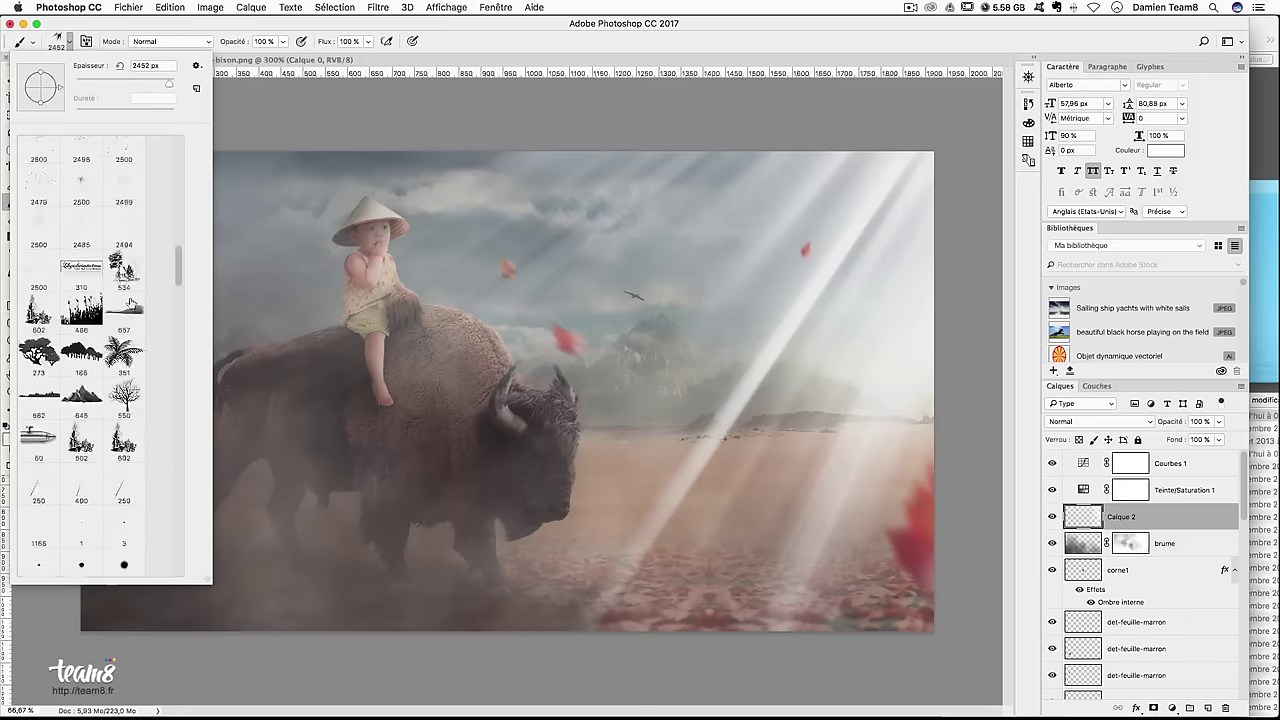
scroll(152, 264, up, 5)
click(51, 170)
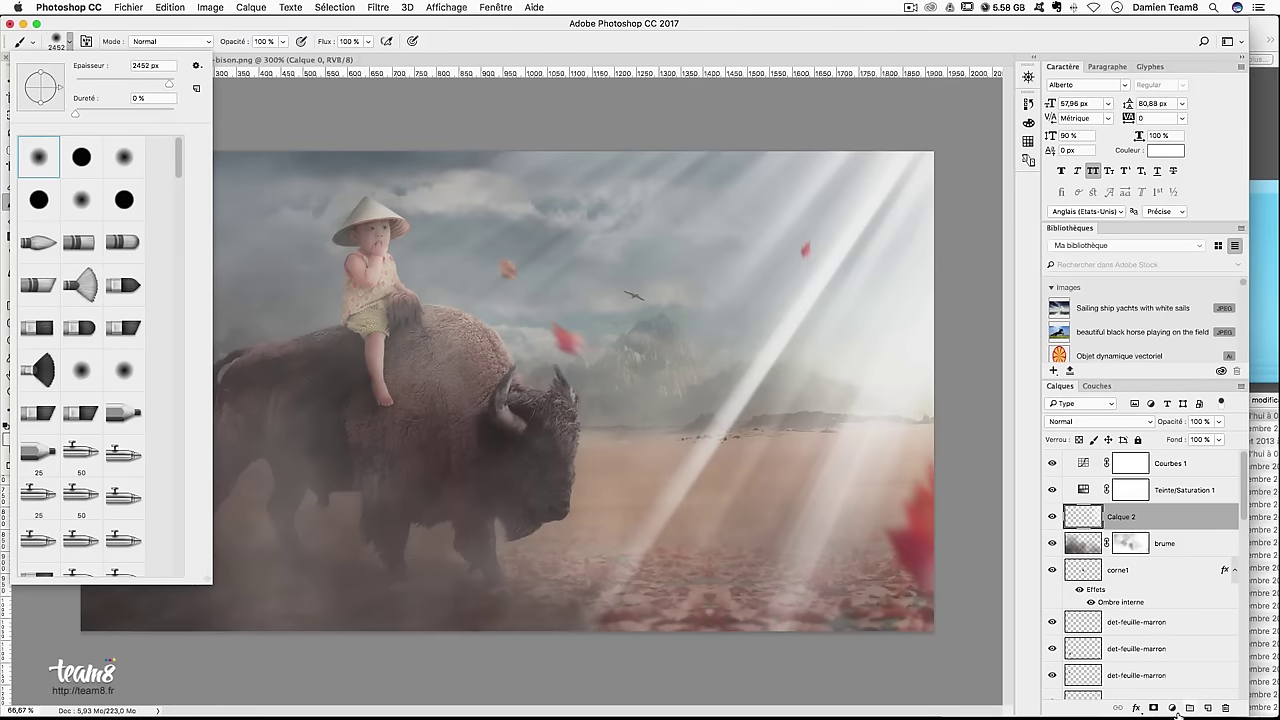
click(1172, 708)
click(1157, 712)
click(1157, 712)
drag(768, 470, 308, 377)
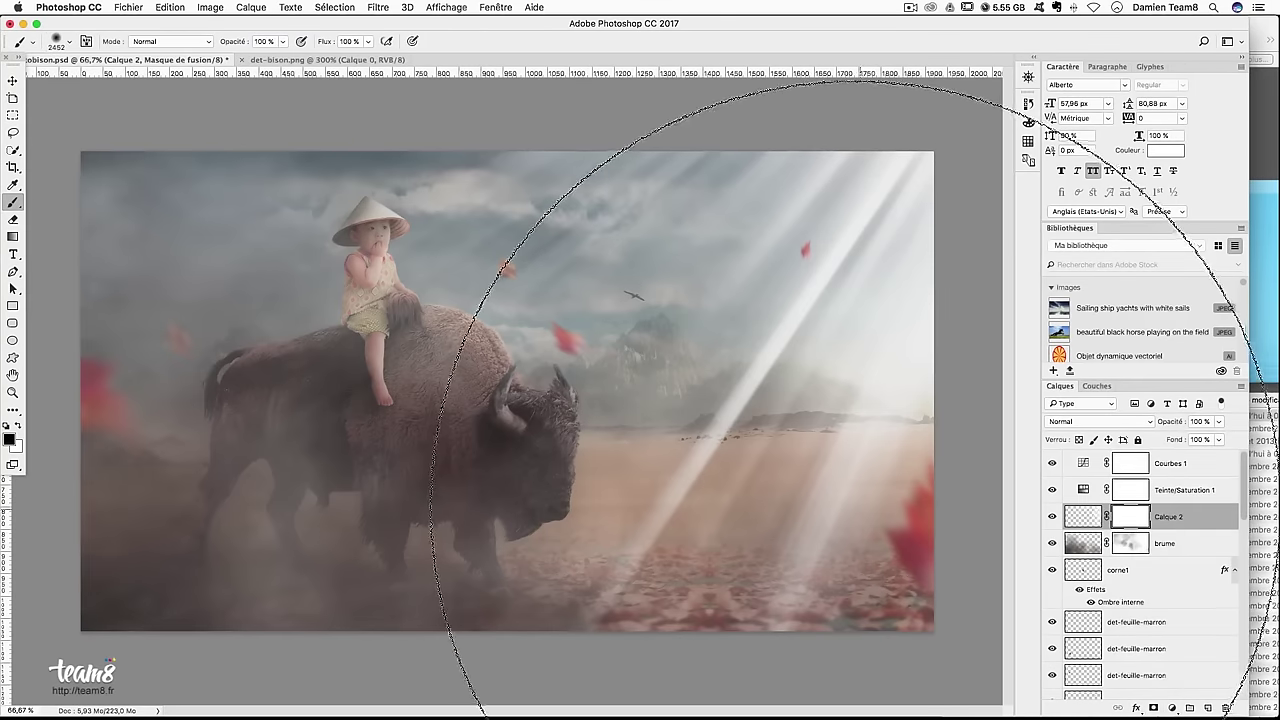
mouse_move(614, 543)
mouse_down()
mouse_move(871, 229)
mouse_move(908, 345)
mouse_move(770, 630)
mouse_up()
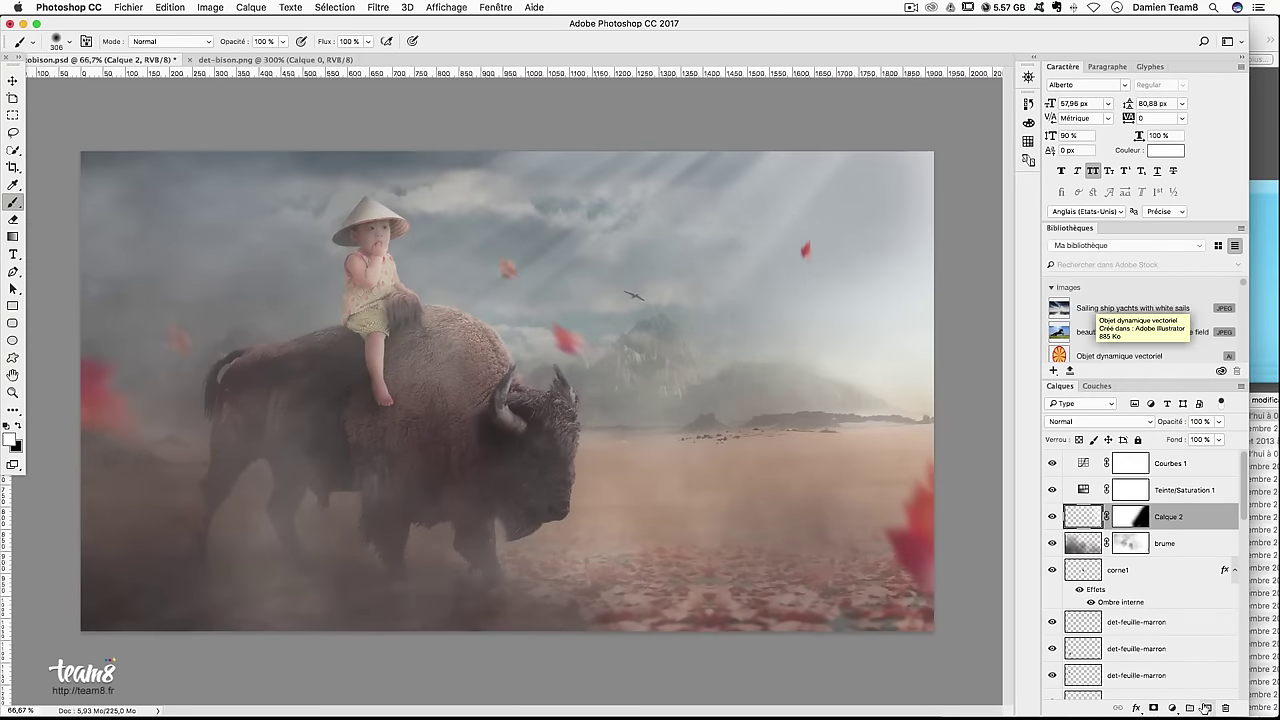
click(1207, 708)
Set white as the paint colour with the 2452 light-ray brush tip at 1465 px
click(9, 441)
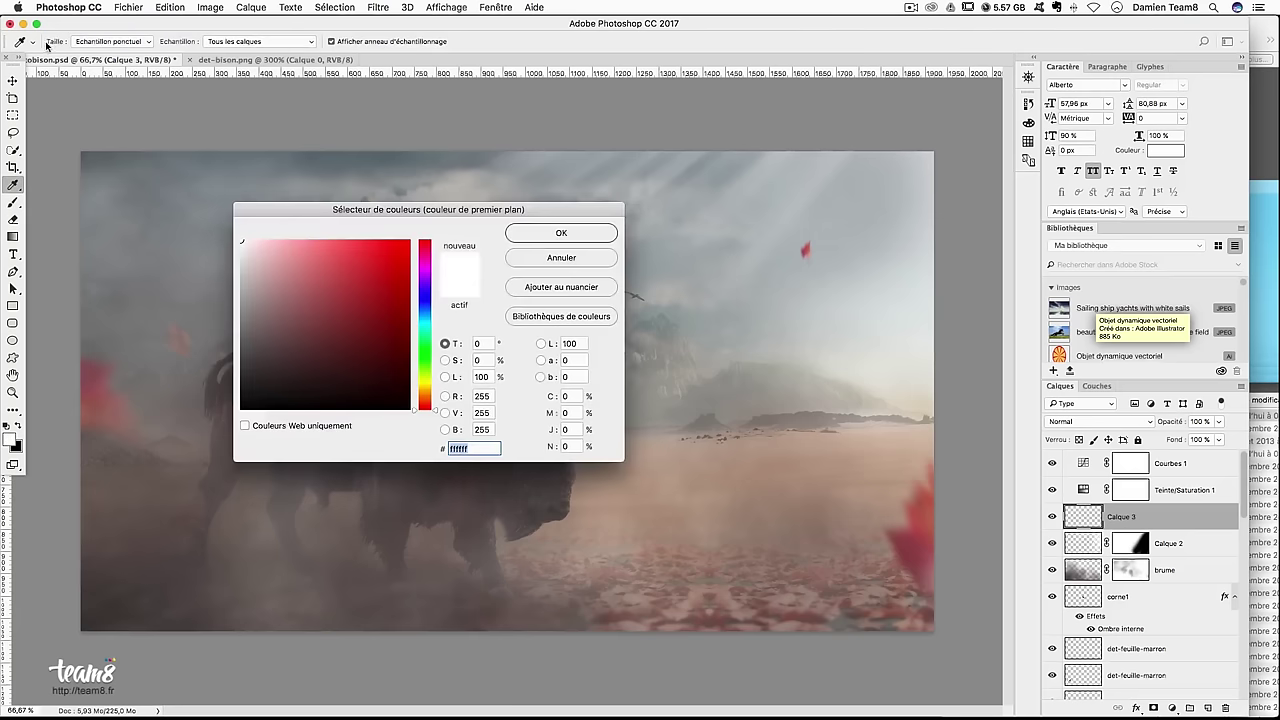
key(Return)
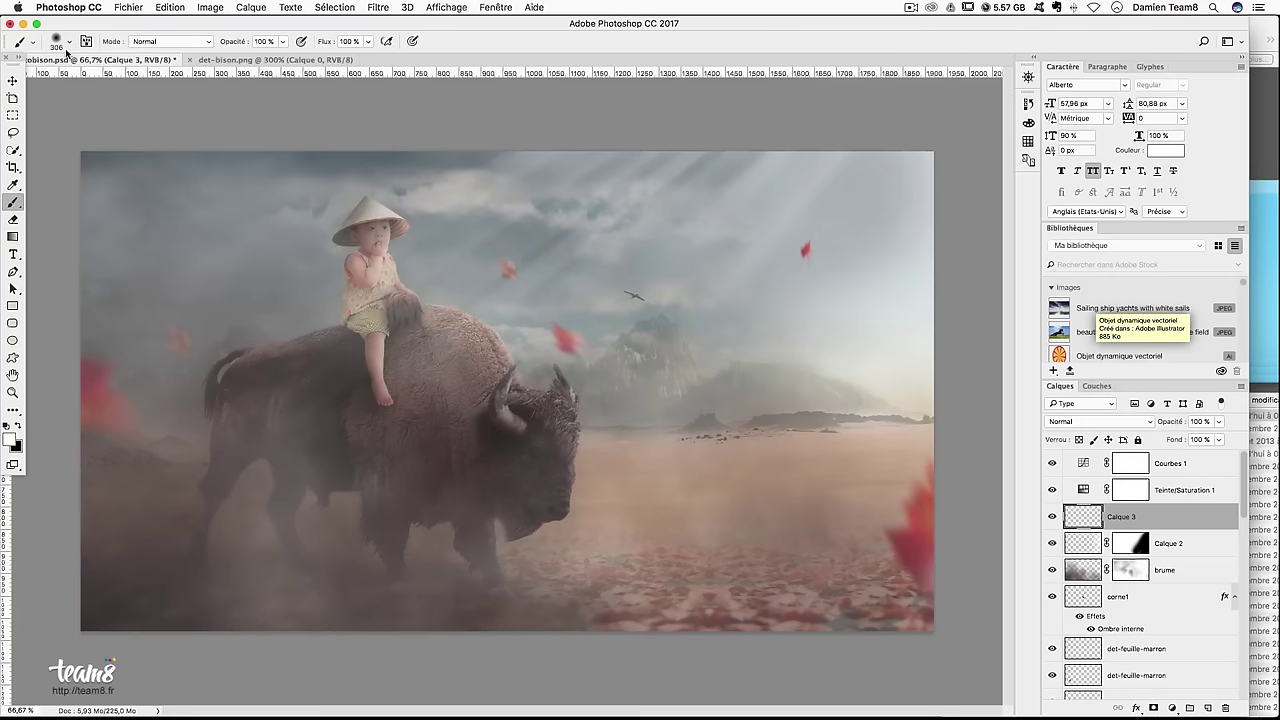
click(66, 50)
scroll(104, 354, down, 5)
scroll(104, 354, down, 5)
scroll(107, 349, down, 5)
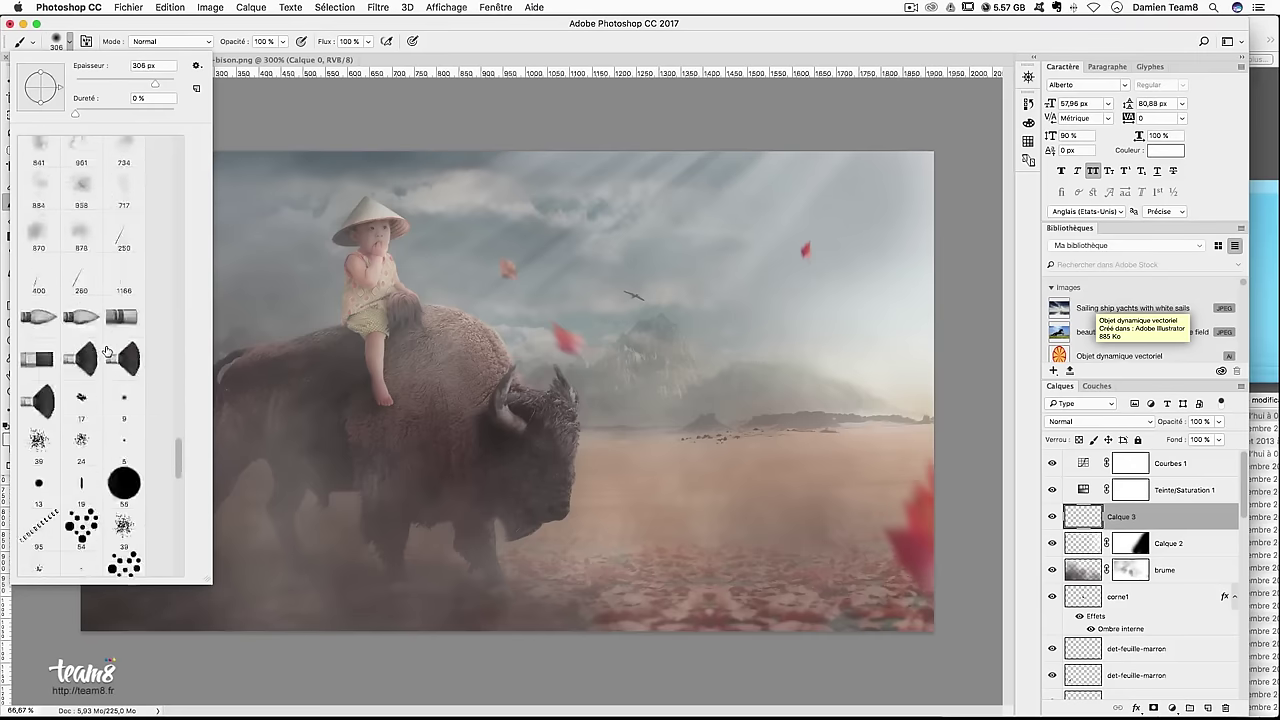
scroll(104, 345, down, 10)
click(40, 508)
key(Return)
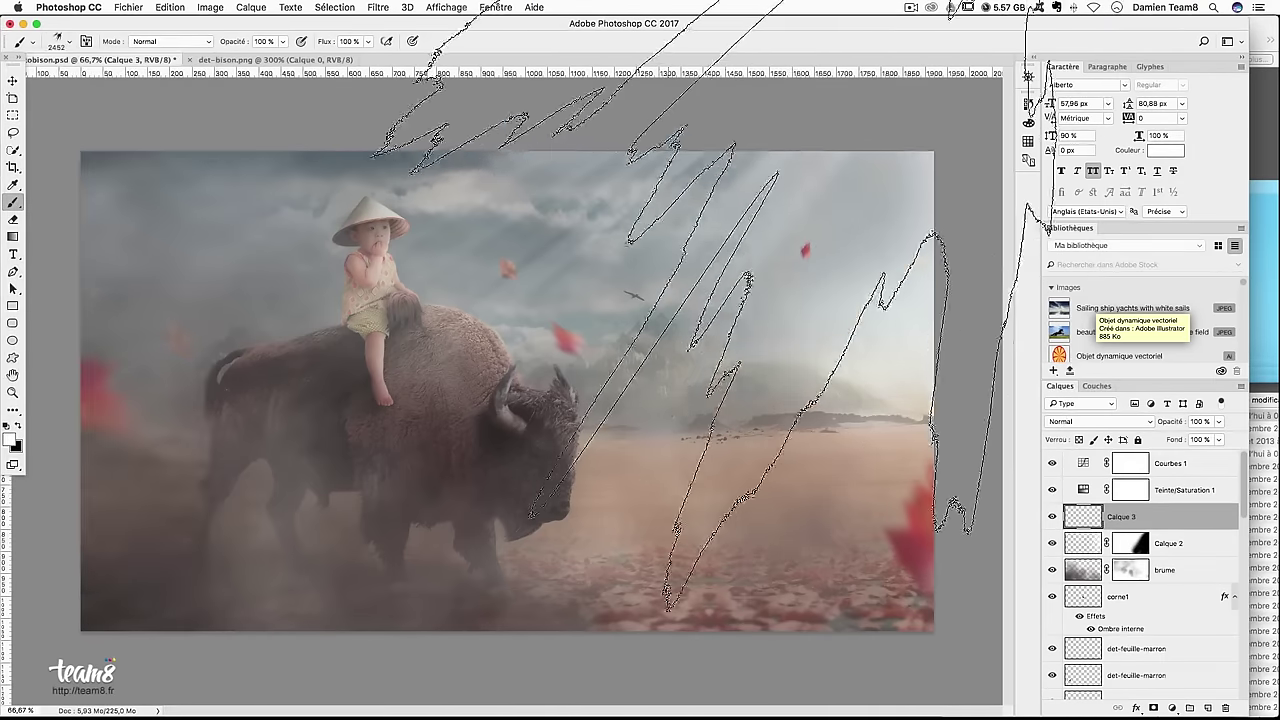
drag(560, 350, 540, 345)
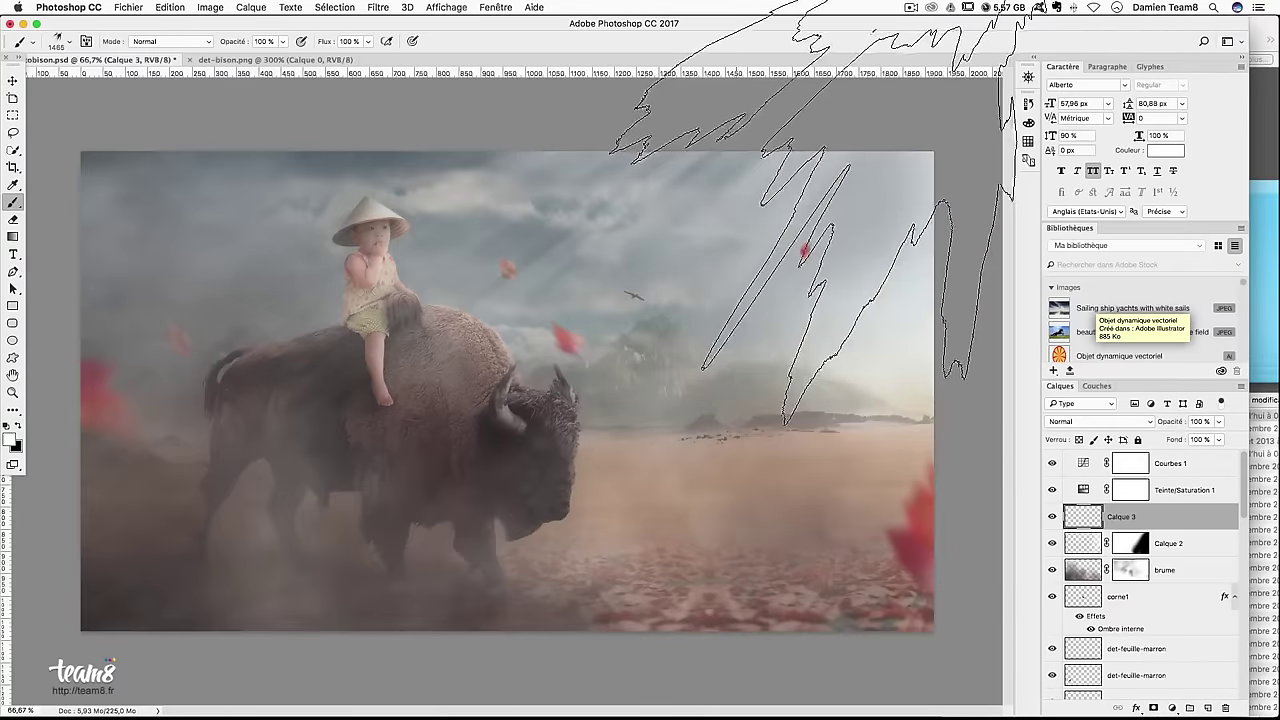
After undoing trial stamps, stamp a large 2500 px light-ray burst over the scene
click(538, 408)
key(ctrl+z)
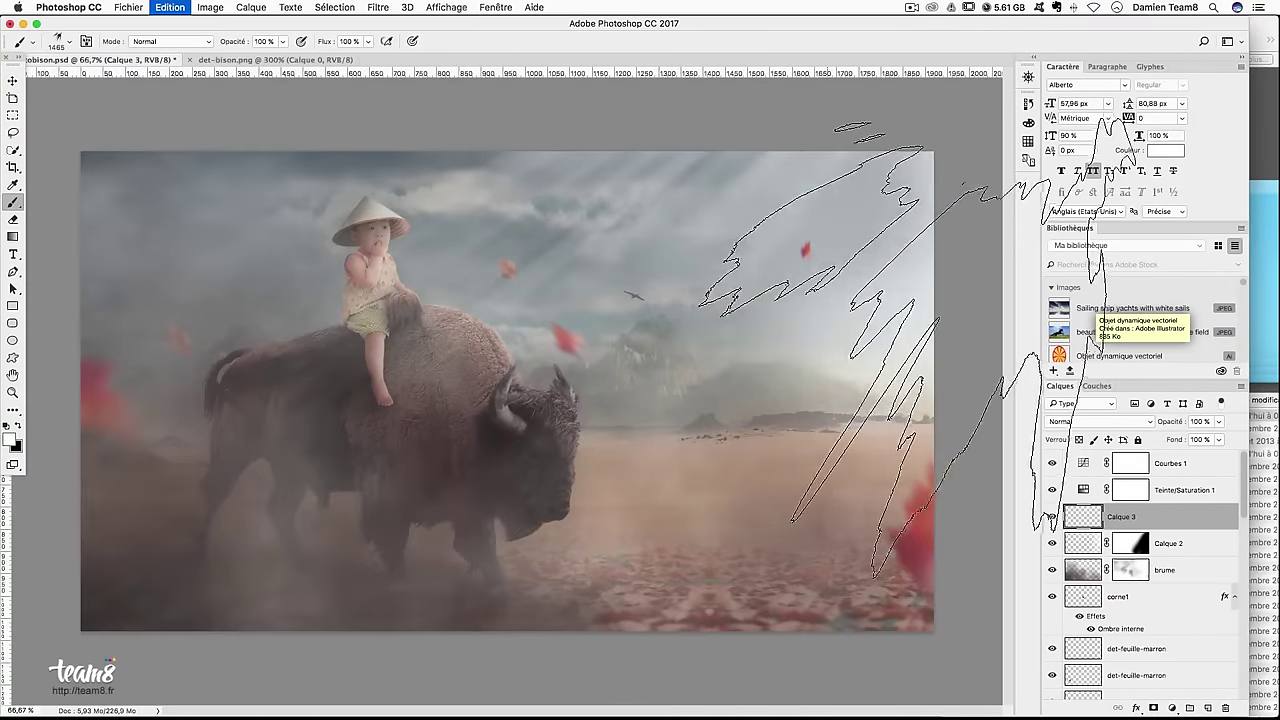
click(780, 470)
key(ctrl+z)
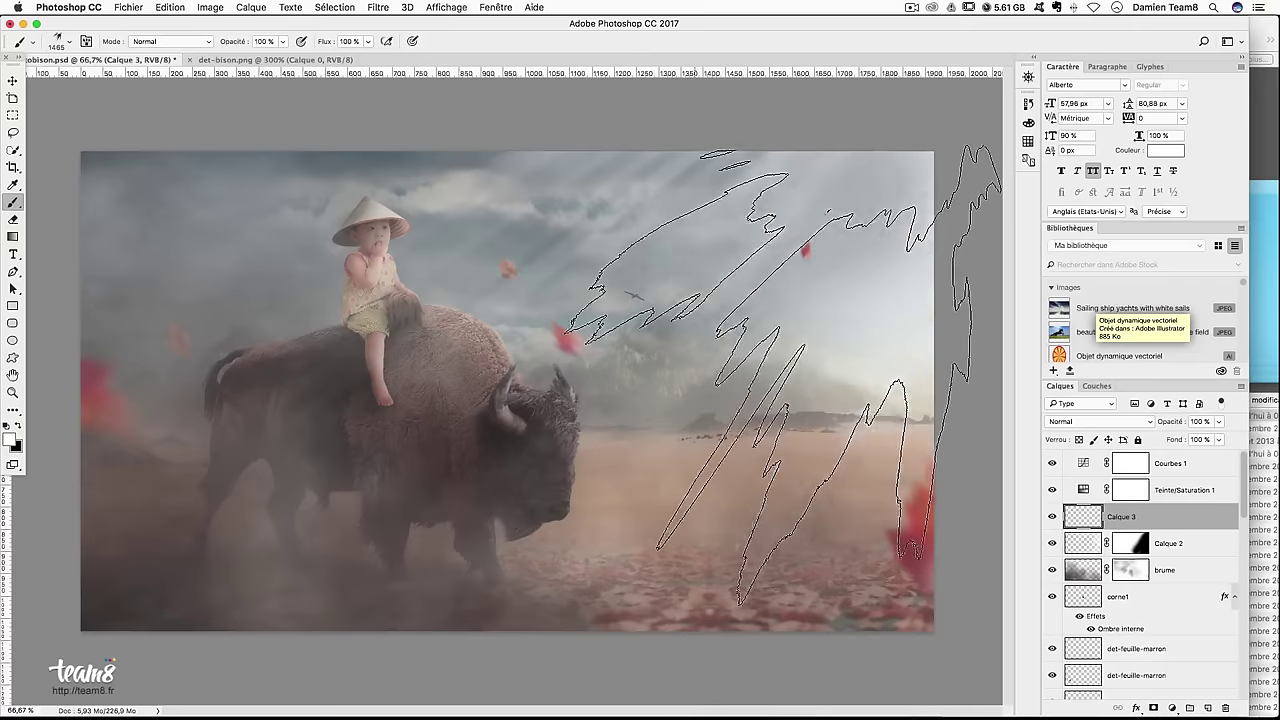
click(790, 350)
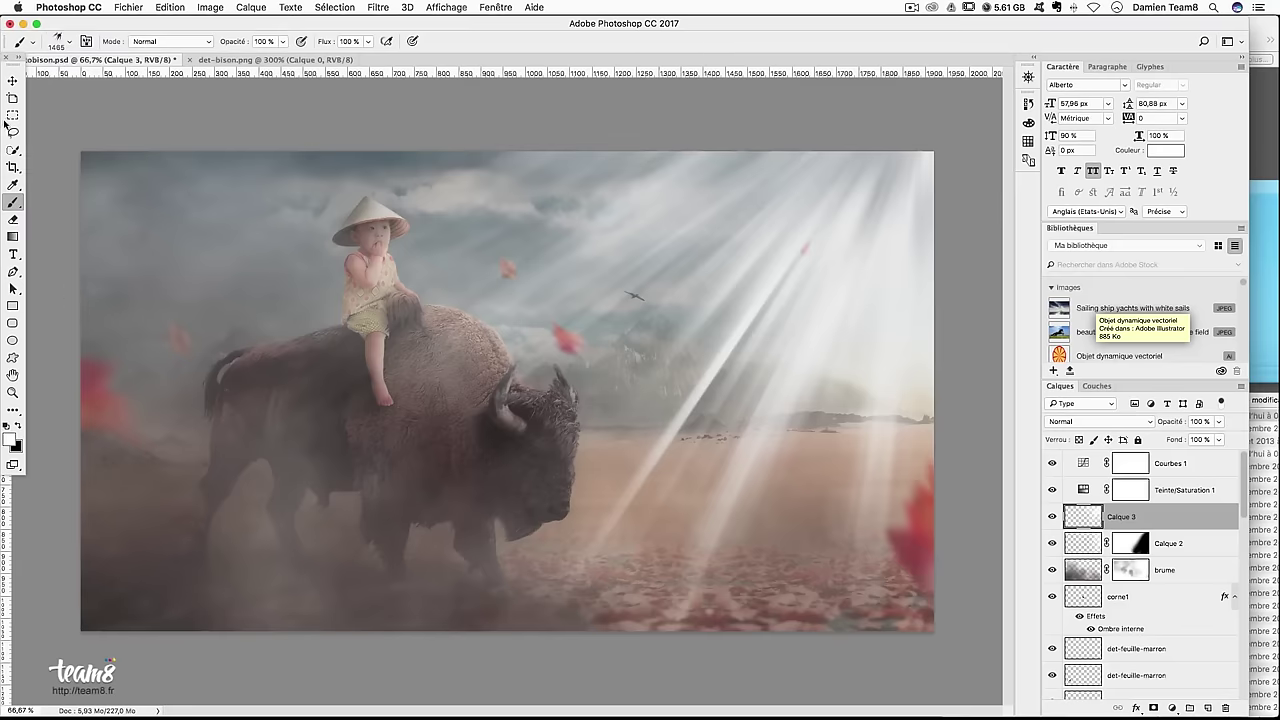
key(ctrl+z)
click(63, 44)
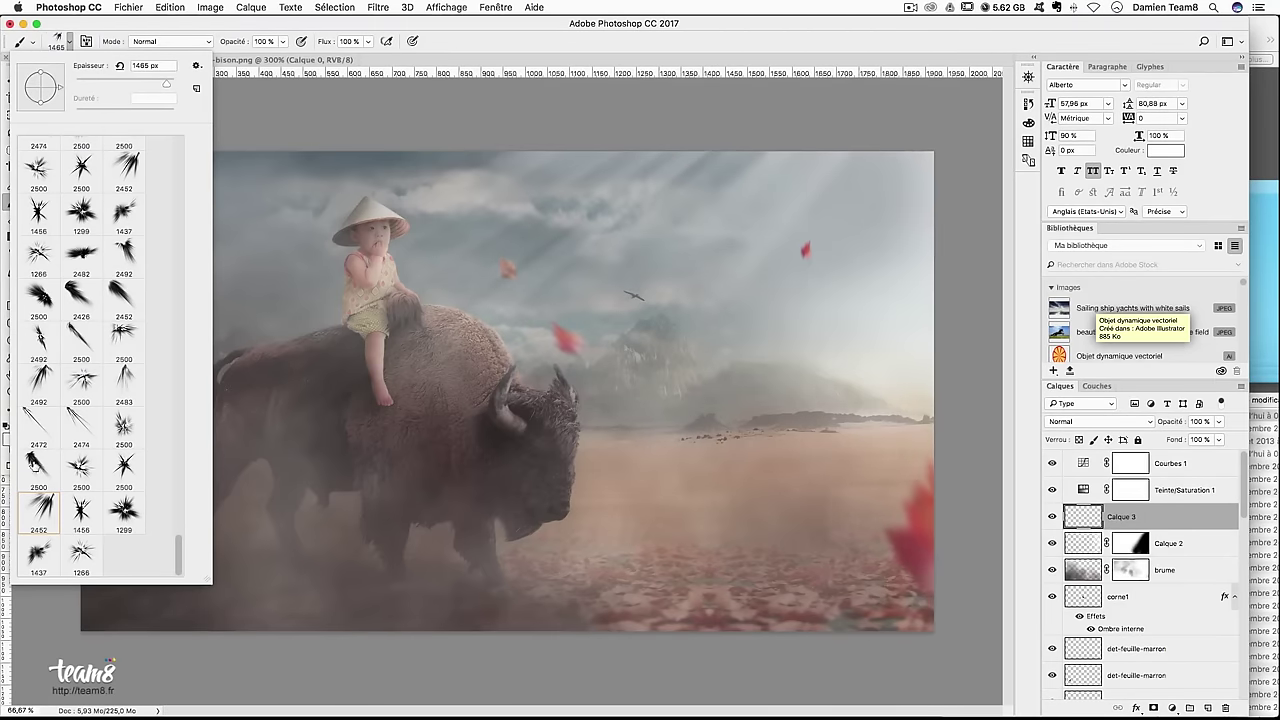
double_click(38, 462)
click(440, 380)
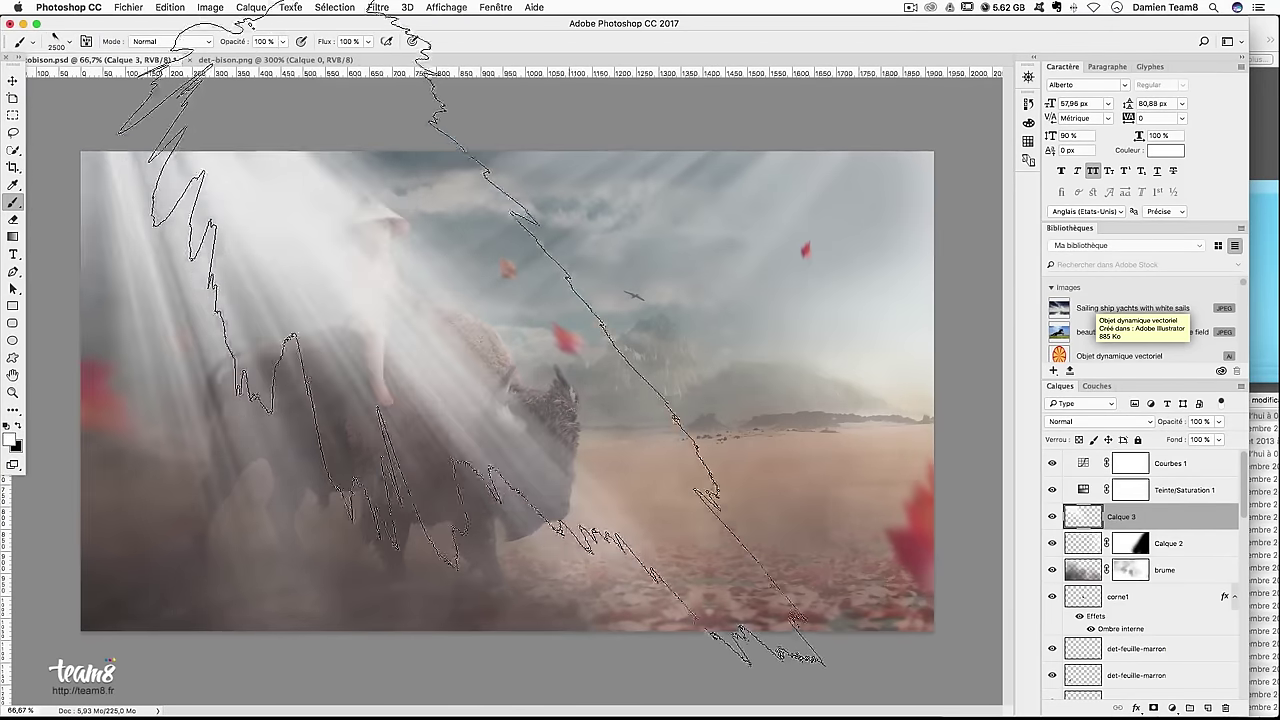
Flip the light rays horizontally, shift them right and down, and lower the layer opacity
key(ctrl+t)
right_click(775, 385)
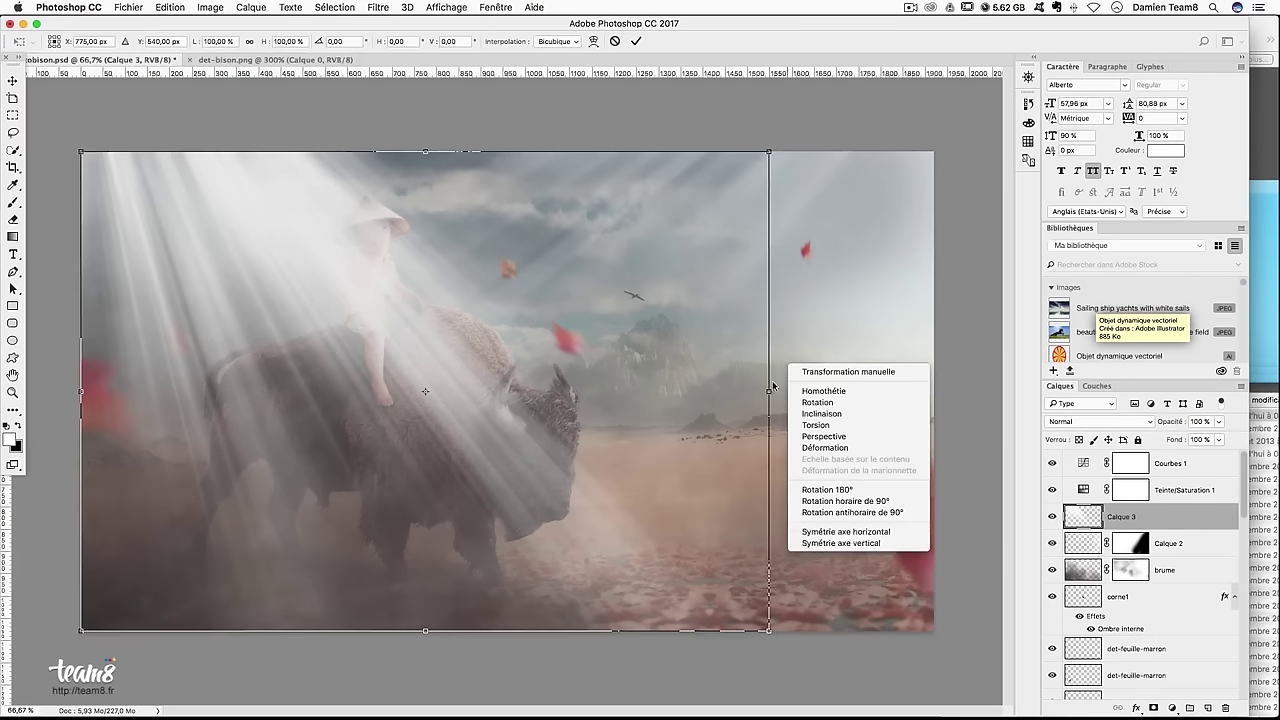
click(718, 511)
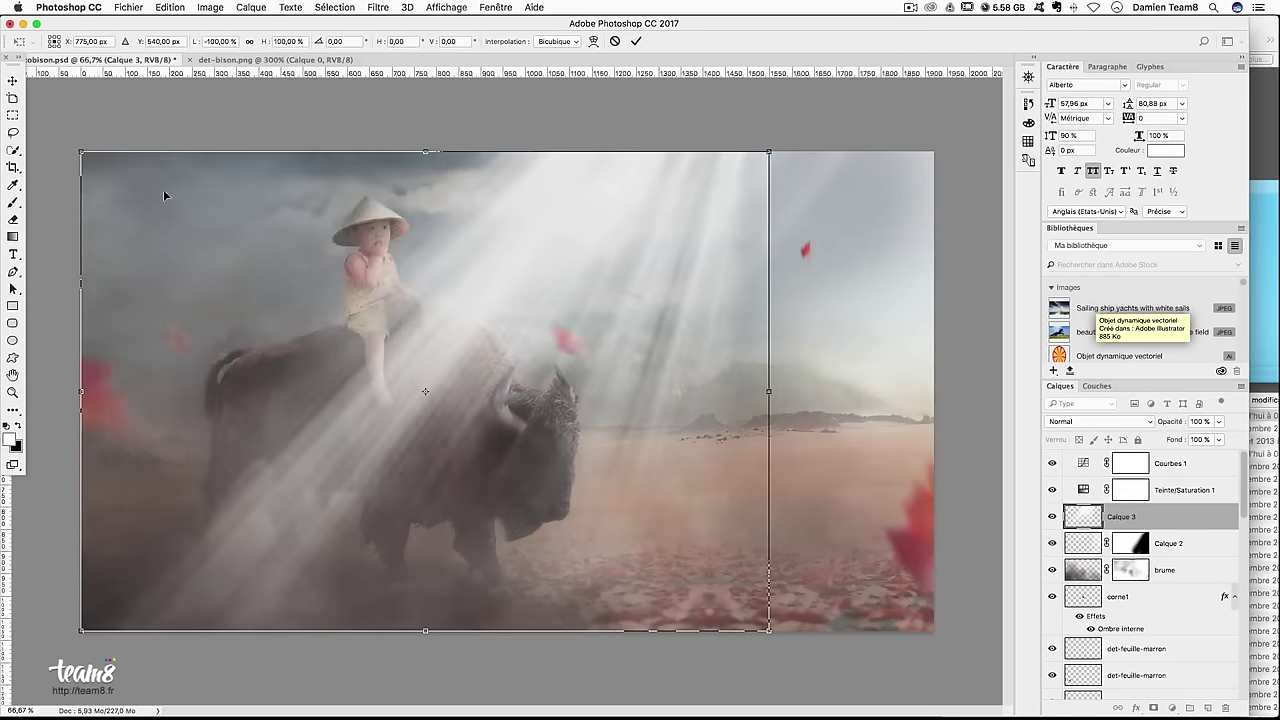
key(Return)
key(v)
mouse_move(572, 267)
mouse_down()
mouse_move(673, 310)
mouse_move(705, 350)
mouse_up()
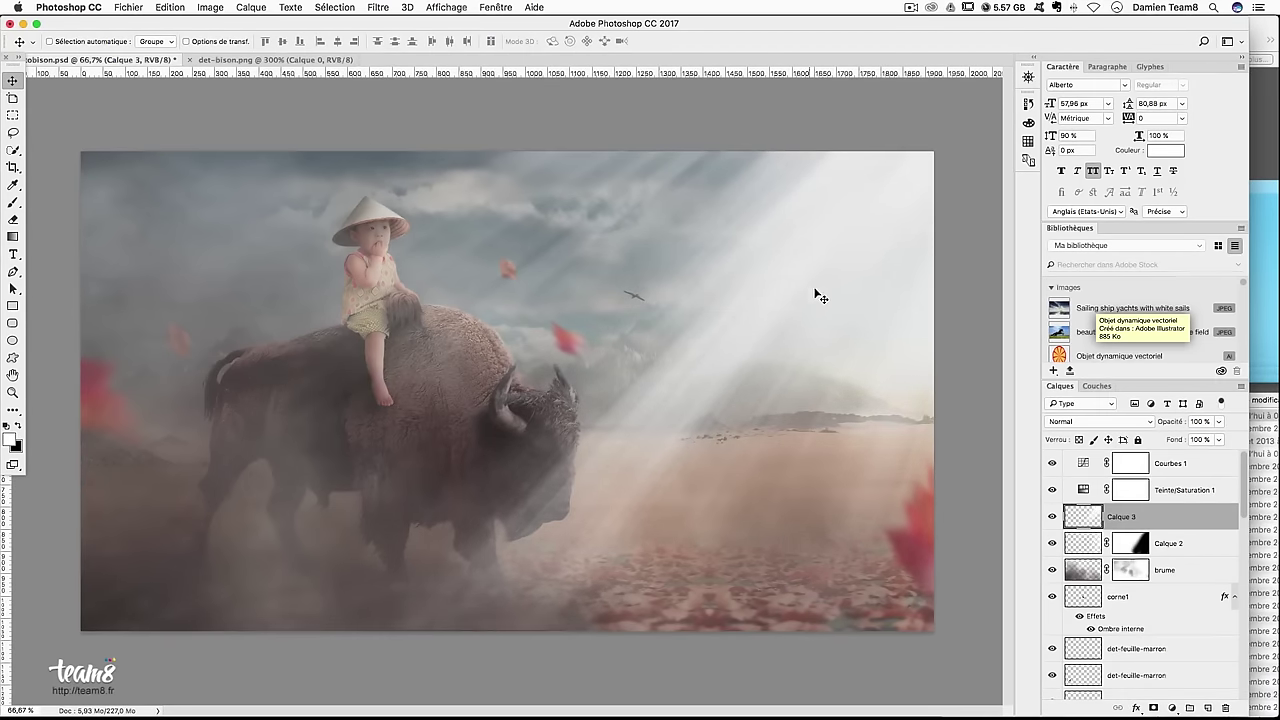
drag(1218, 426, 1193, 441)
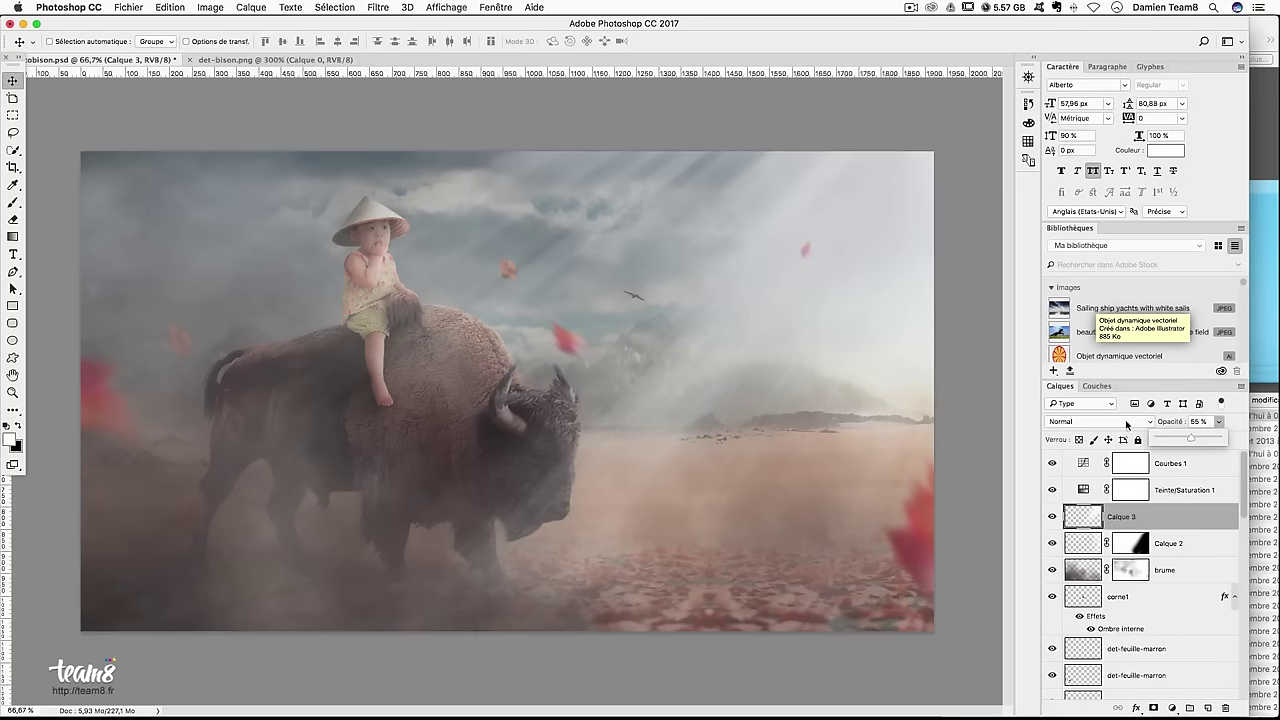
Add a layer mask to the top vers layer
key(b)
key(ctrl+plus)
key(ctrl+plus)
scroll(1137, 515, down, 2)
scroll(1137, 515, down, 3)
scroll(1137, 515, down, 3)
scroll(1137, 515, down, 3)
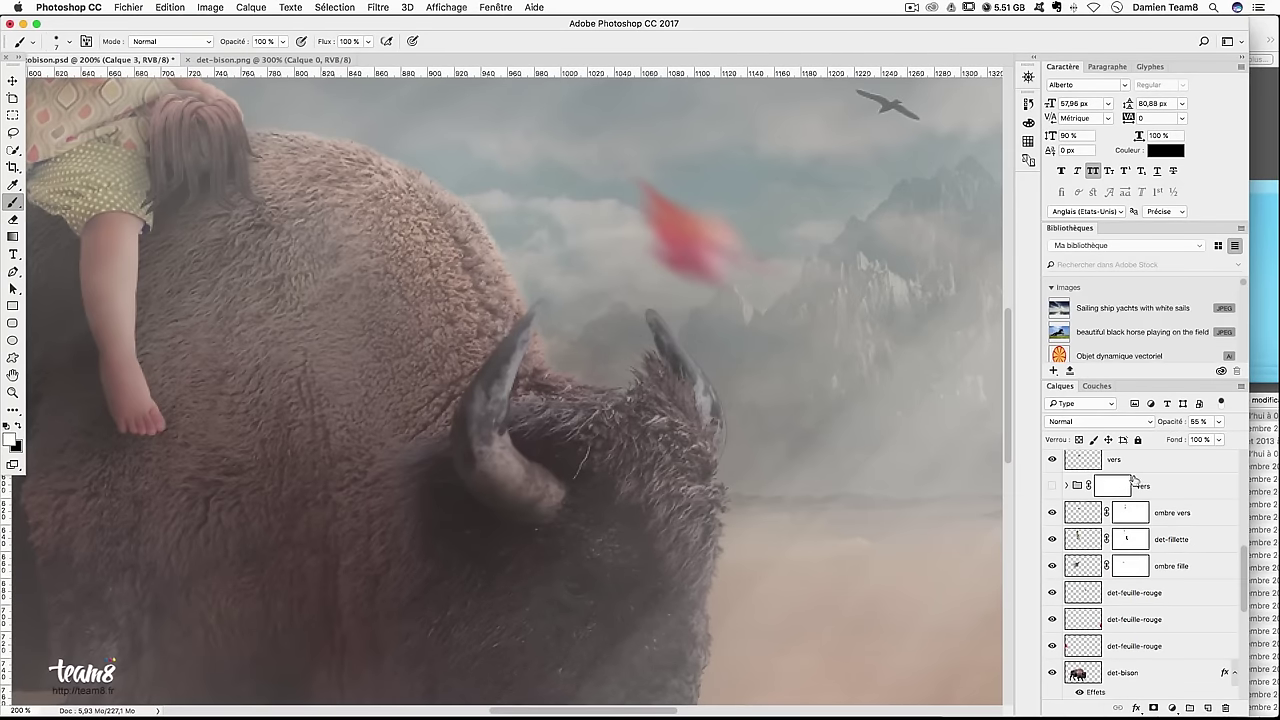
click(1135, 463)
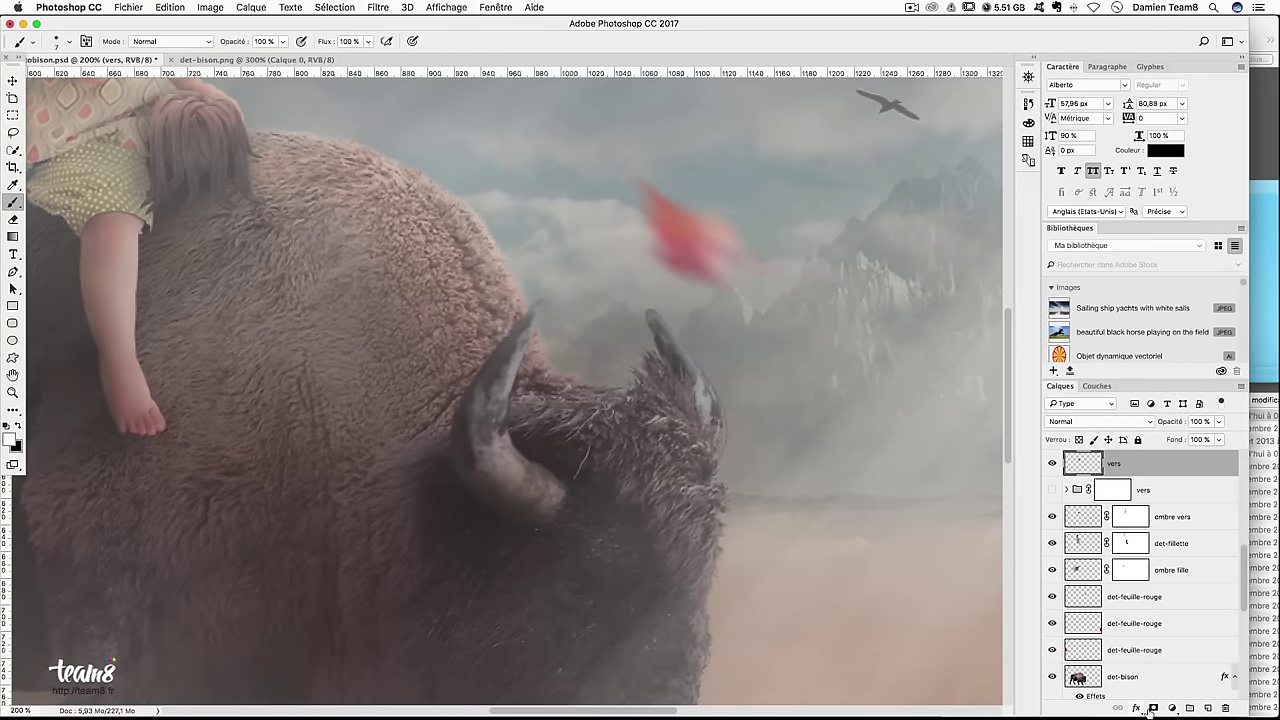
click(1153, 708)
Set a 24 px brush at 36% opacity for masking around the girl's leg, then zoom out
scroll(529, 374, up, 3)
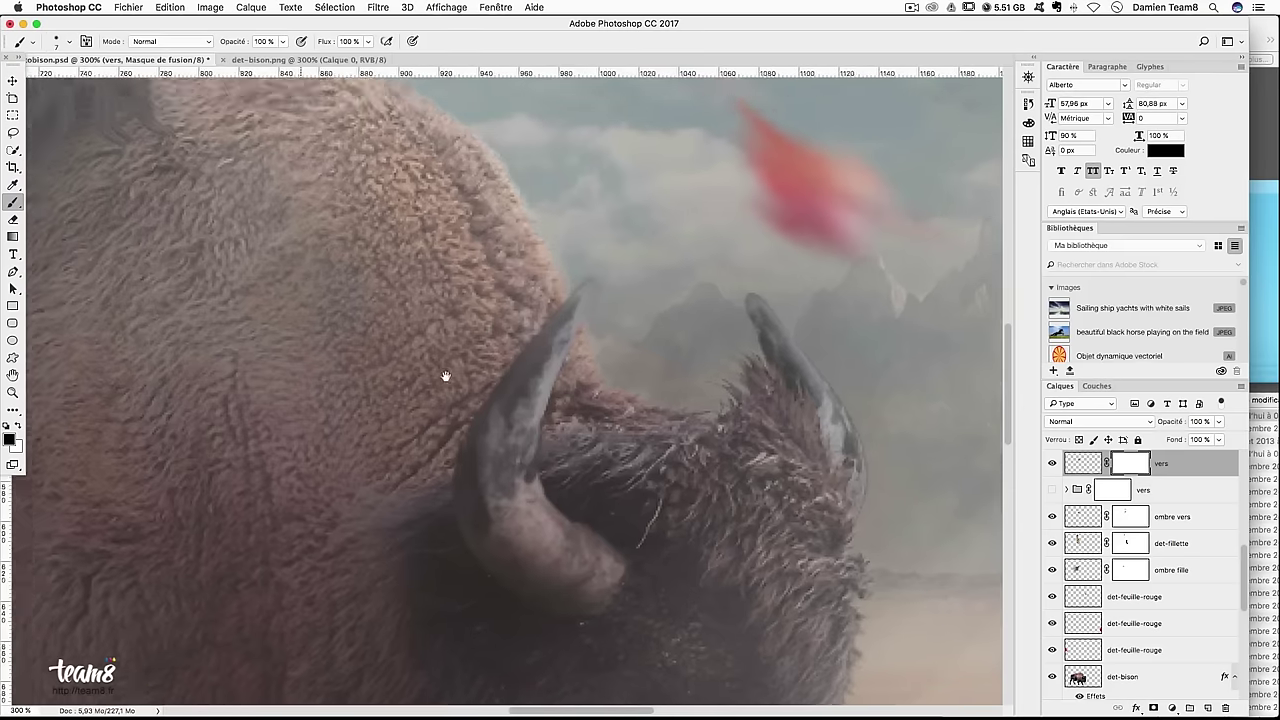
scroll(446, 374, up, 3)
scroll(451, 446, up, 3)
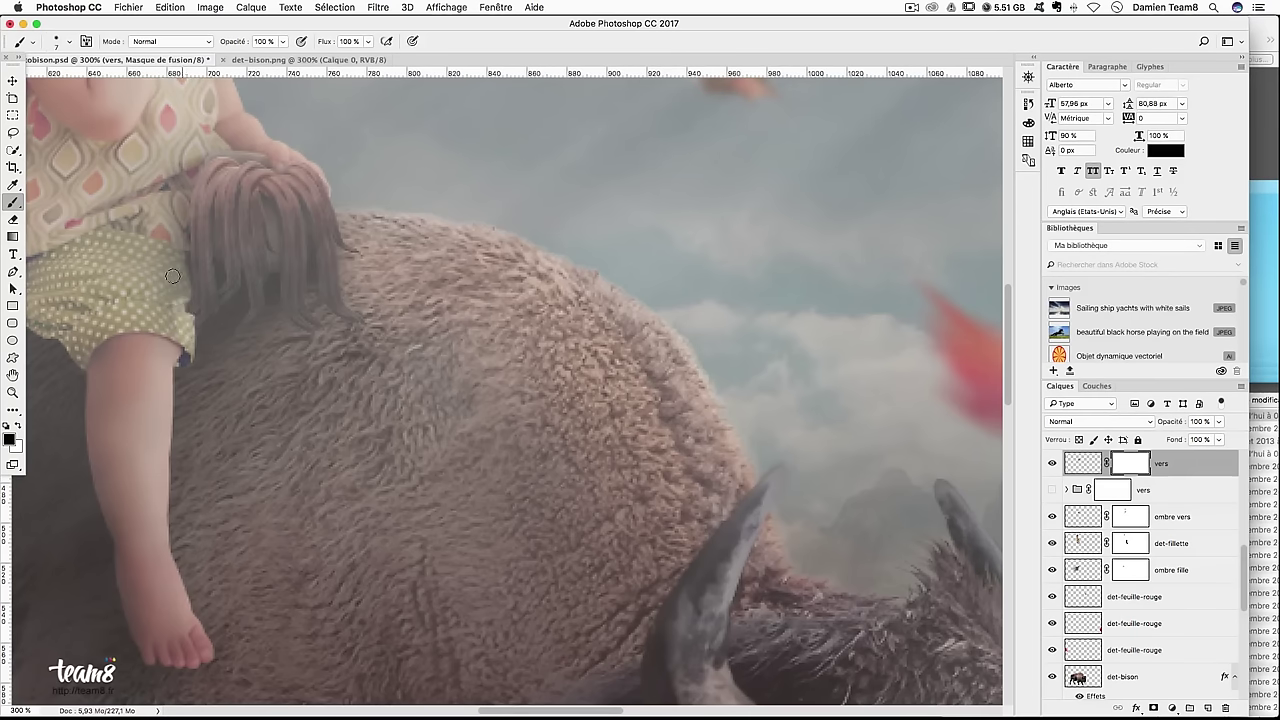
drag(240, 216, 272, 234)
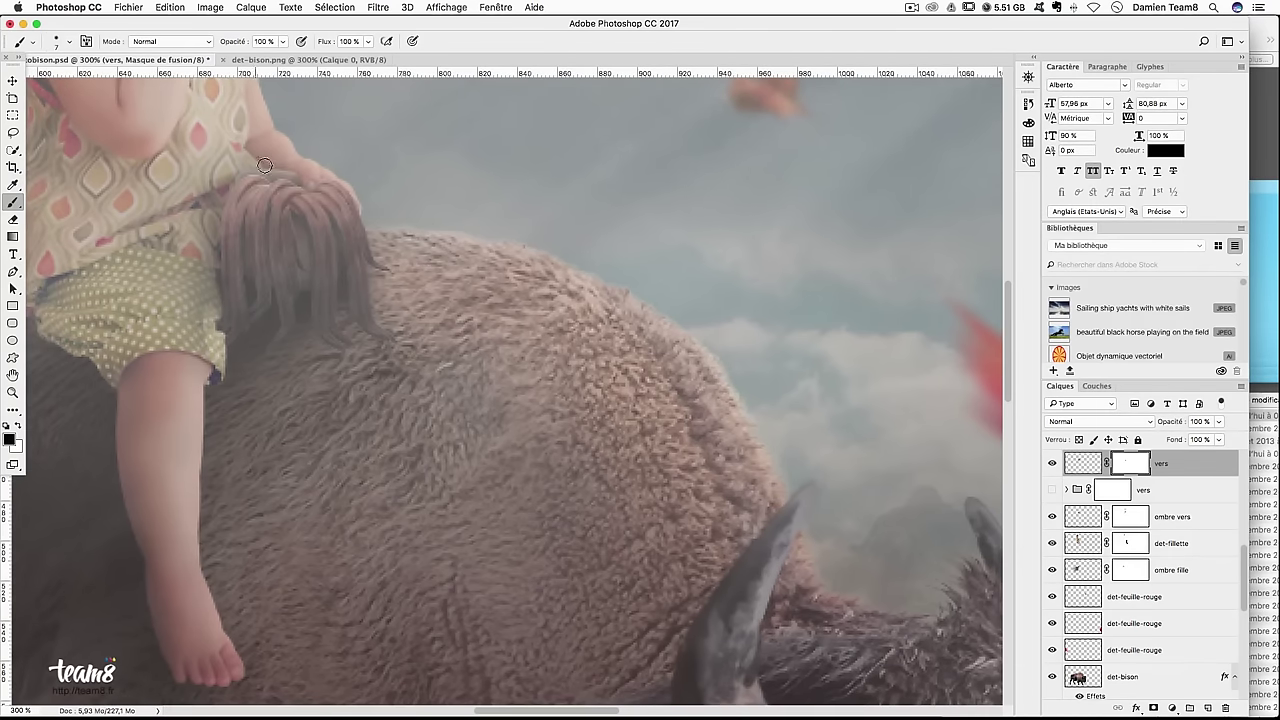
drag(383, 343, 382, 101)
click(284, 42)
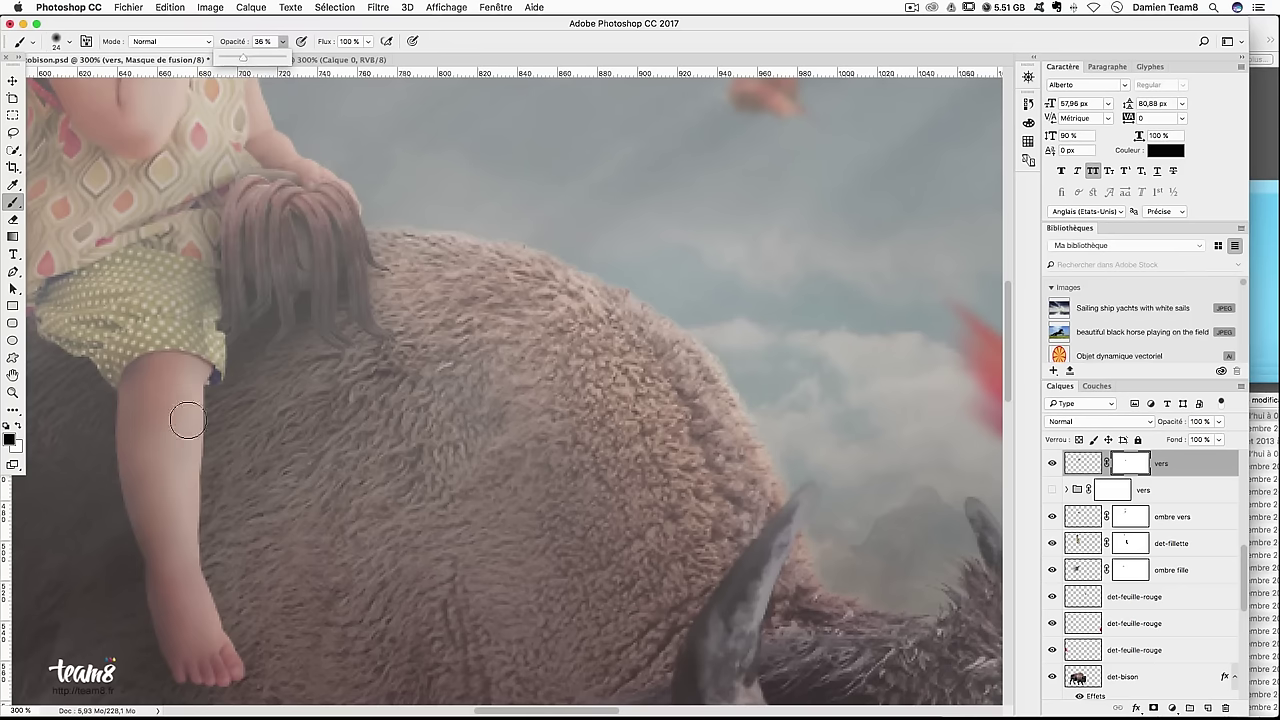
click(177, 315)
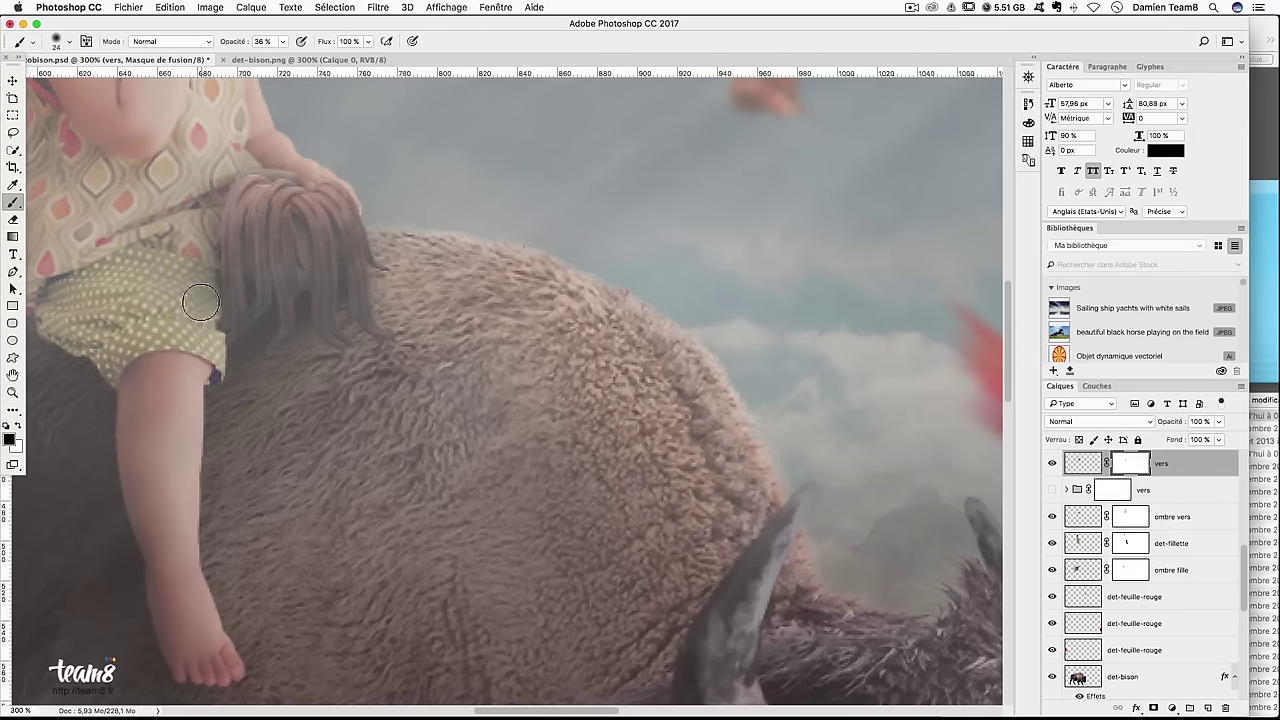
key(ctrl+minus)
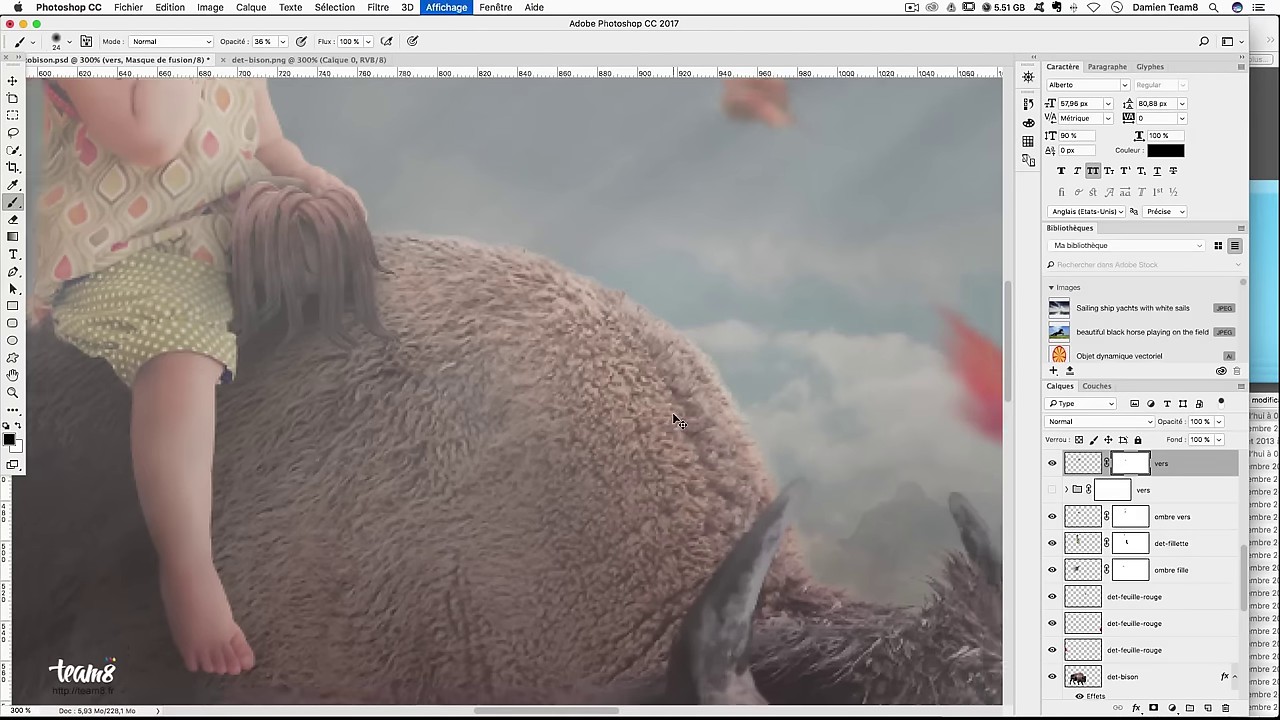
key(ctrl+minus)
key(ctrl+minus)
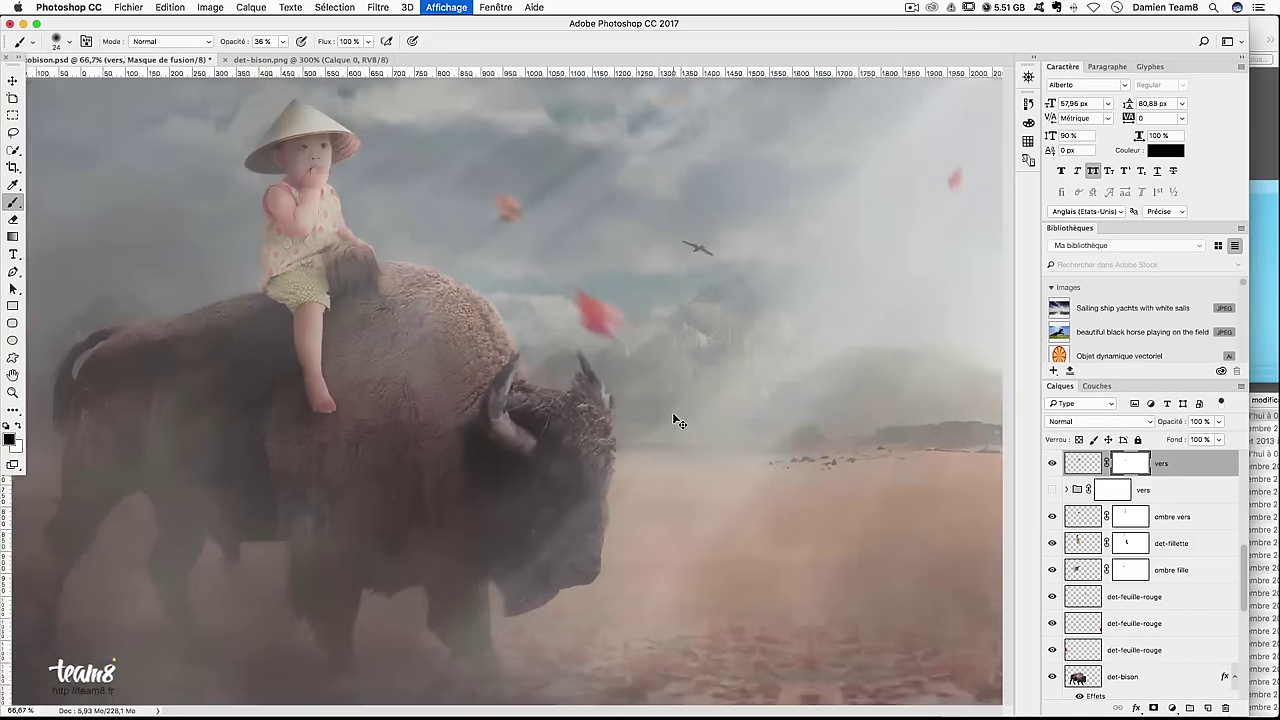
scroll(1104, 546, up, 5)
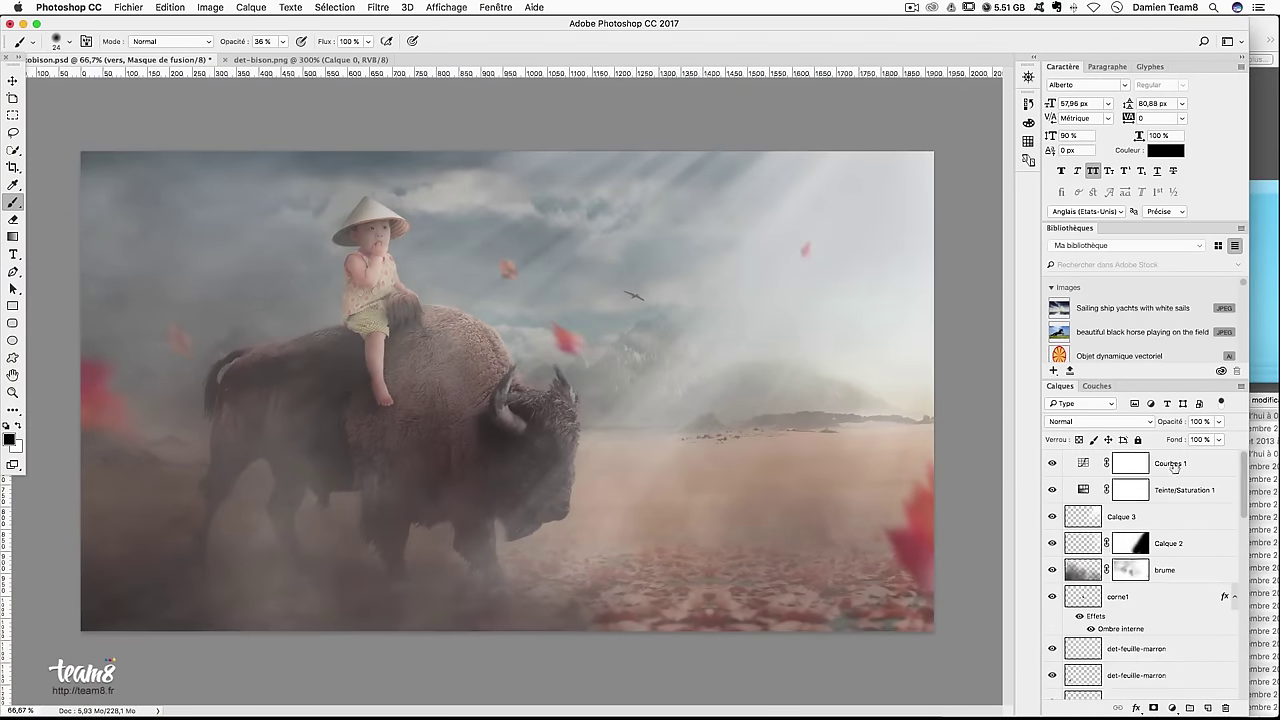
Stamp visible layers above Courbes 1 into Calque 4 and apply a Lens Correction vignette of -32, midpoint +26
click(1176, 468)
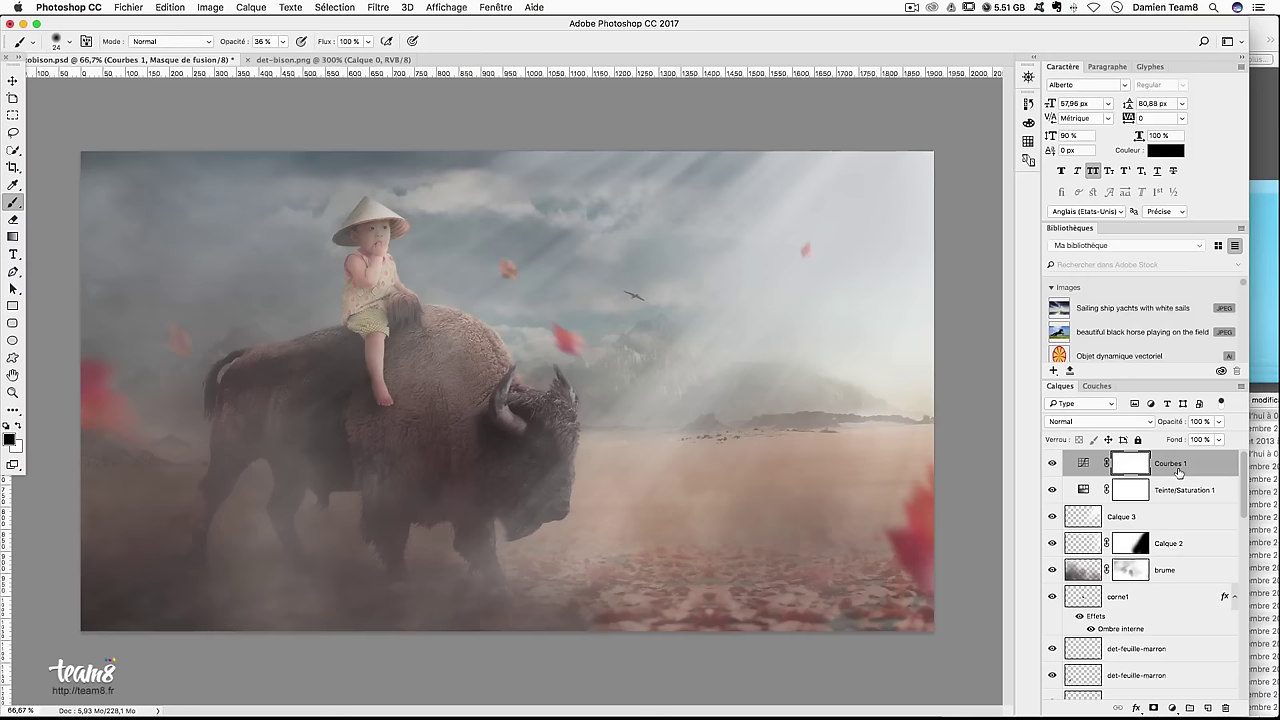
key(ctrl+alt+shift+e)
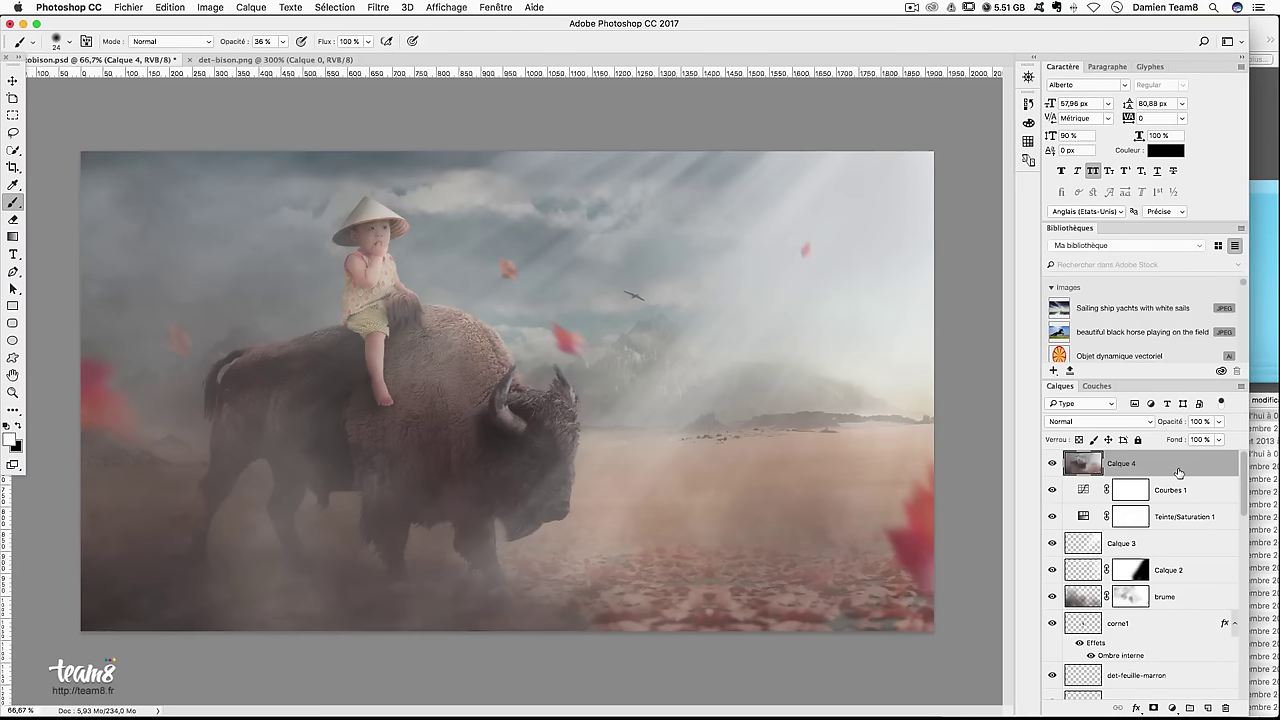
click(380, 7)
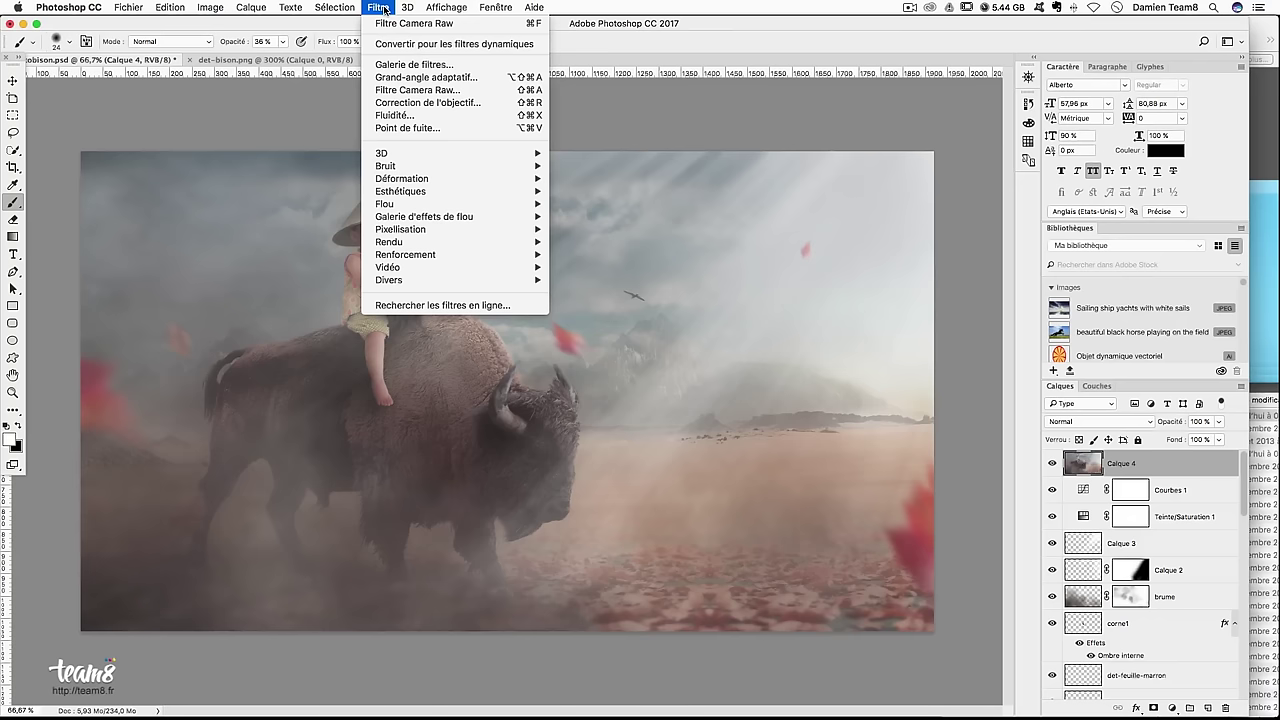
click(455, 103)
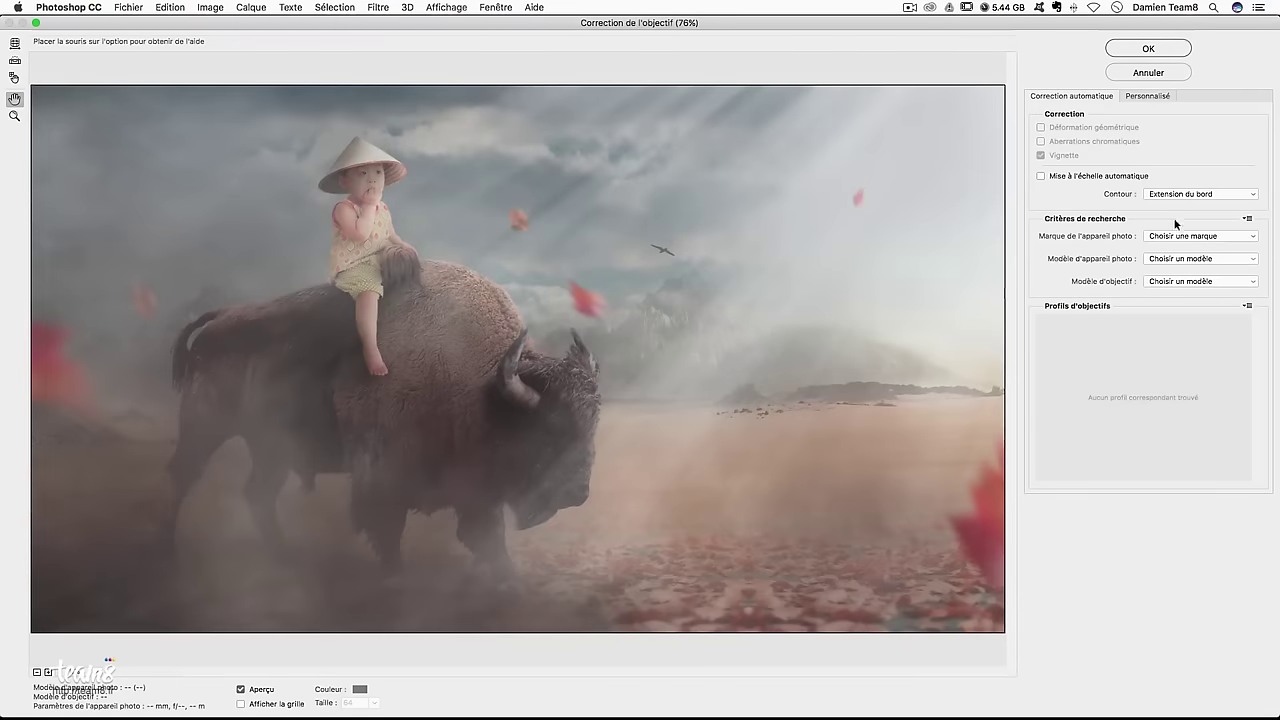
click(1135, 97)
drag(1148, 304, 1117, 301)
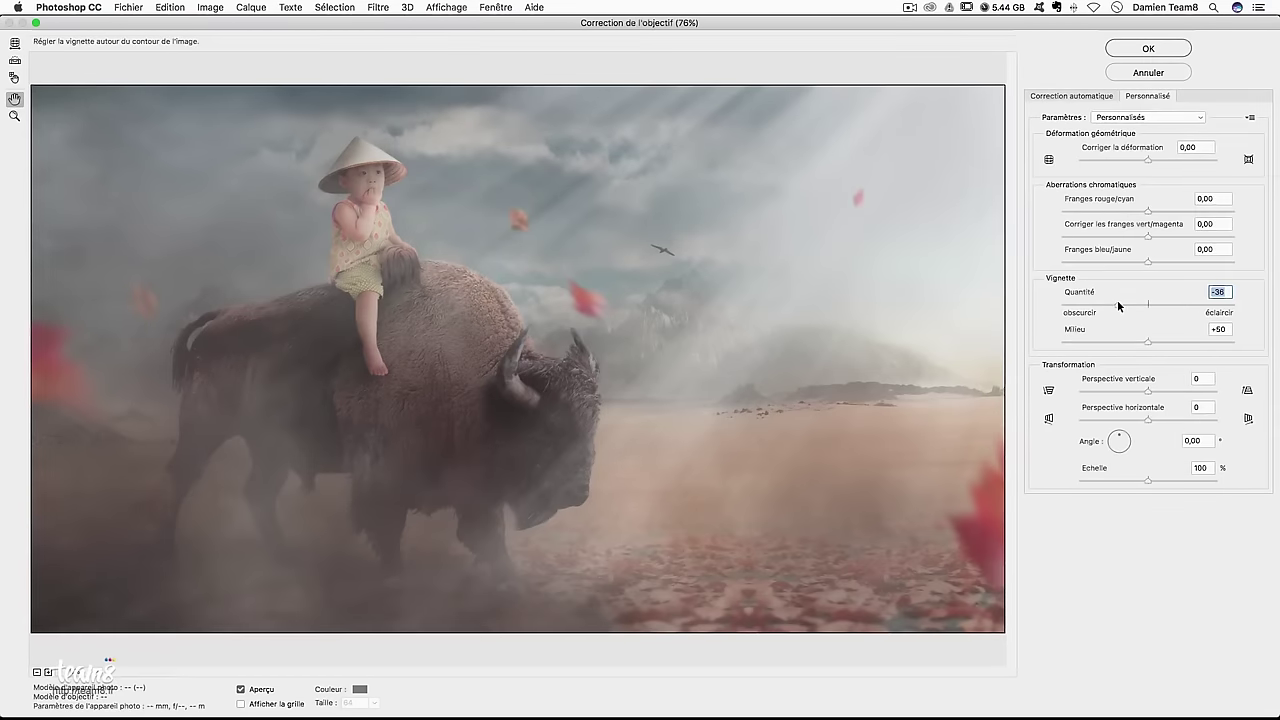
click(1110, 341)
click(1121, 304)
click(1106, 342)
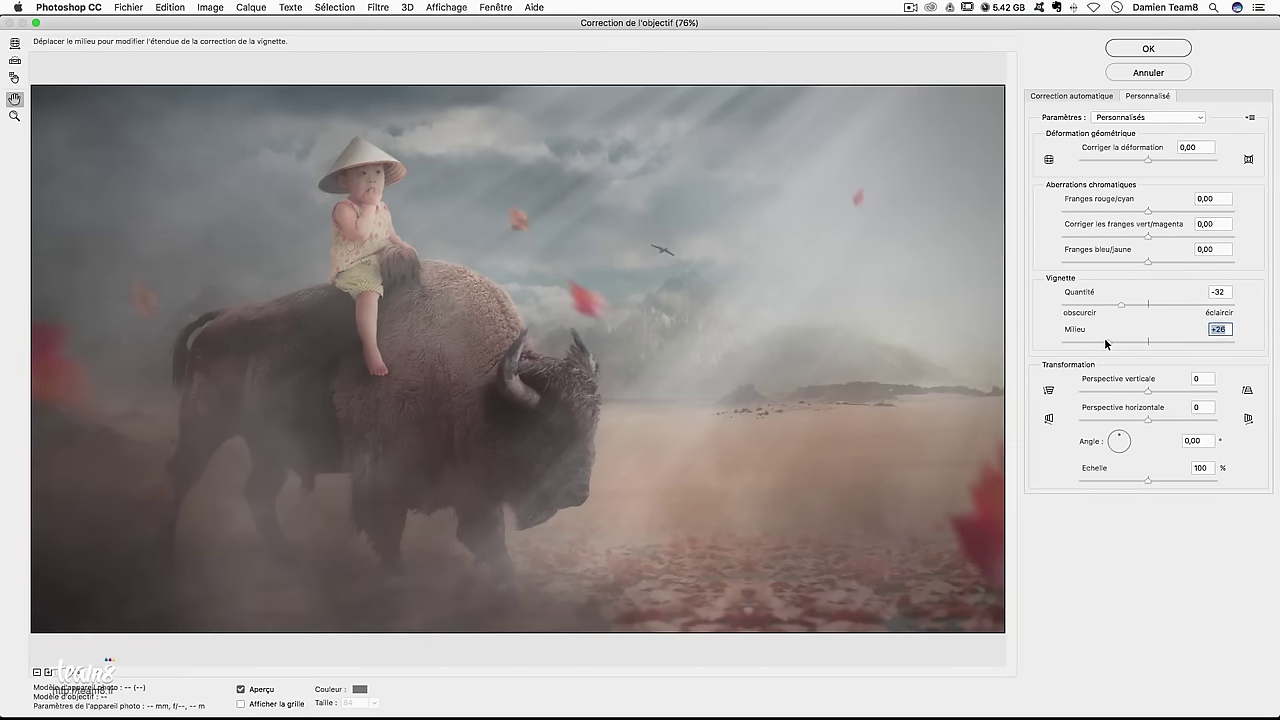
key(Return)
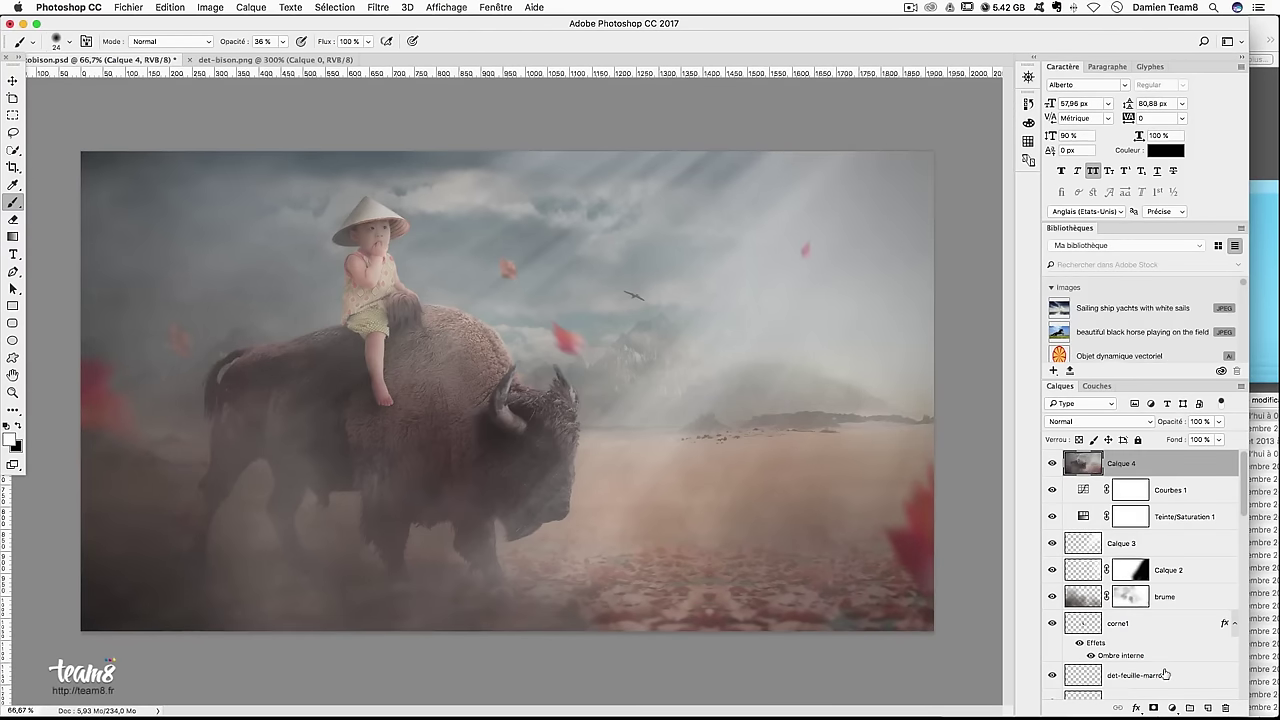
Mask Calque 4 with a 723 px brush, then stamp all visible layers into Calque 5
click(1152, 706)
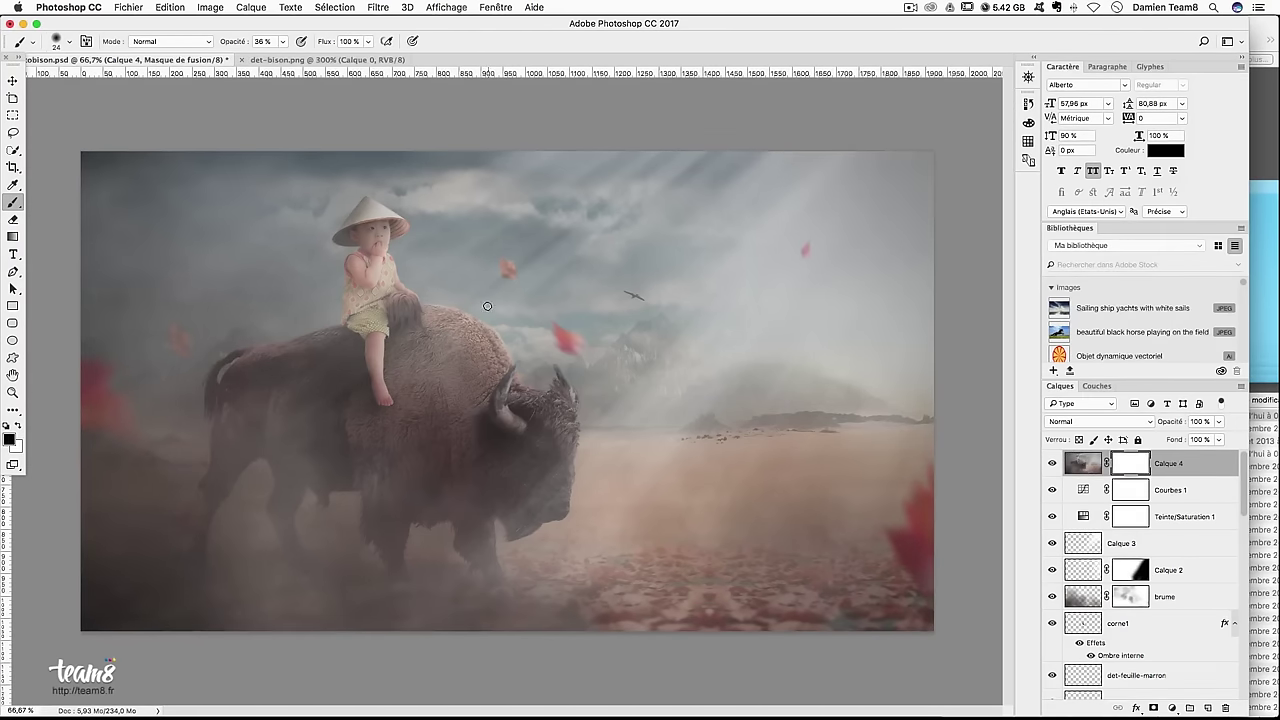
mouse_move(660, 277)
ctrl+alt+mouse_down()
mouse_move(842, 261)
mouse_move(886, 171)
mouse_move(857, 157)
mouse_move(771, 171)
ctrl+alt+mouse_up()
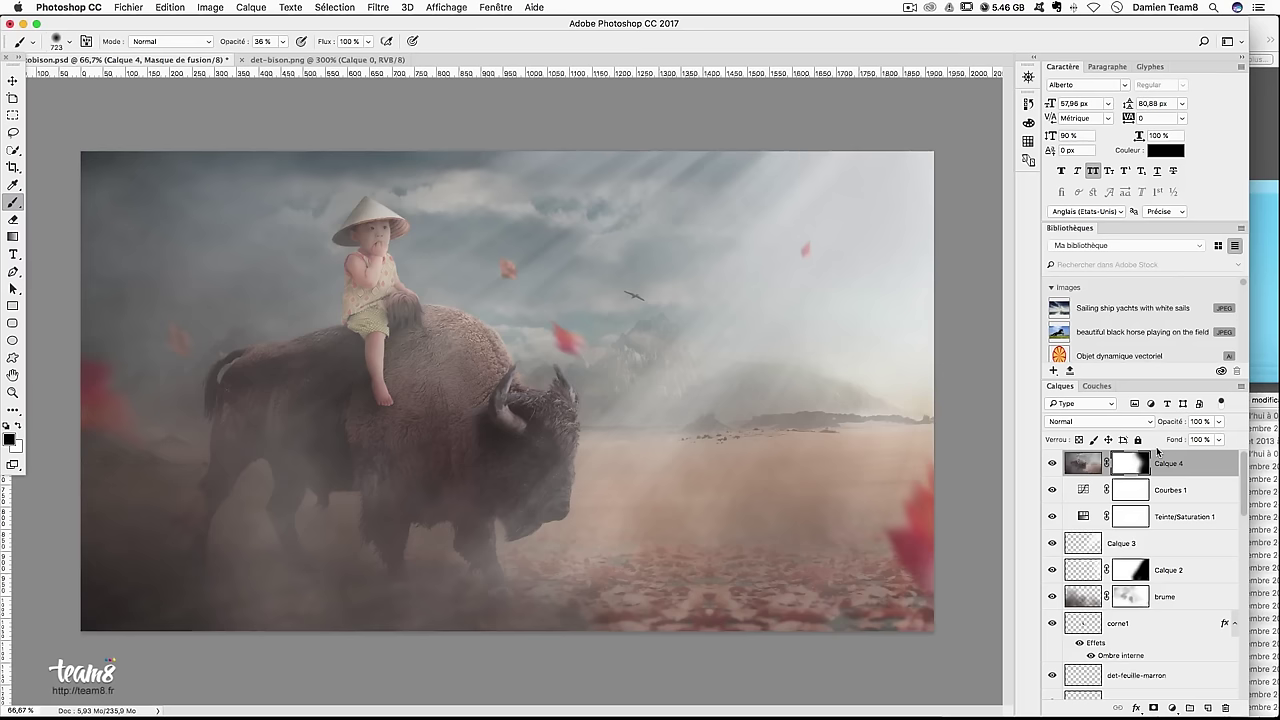
key(ctrl+shift+alt+e)
key(x)
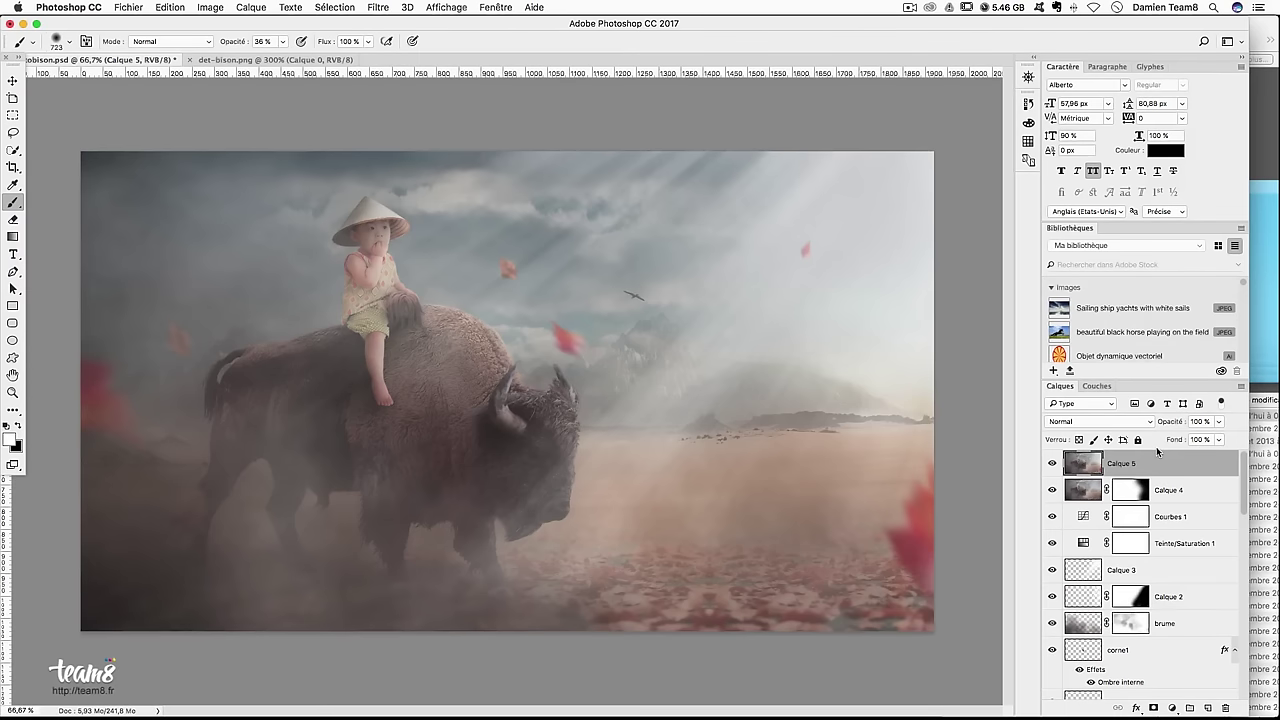
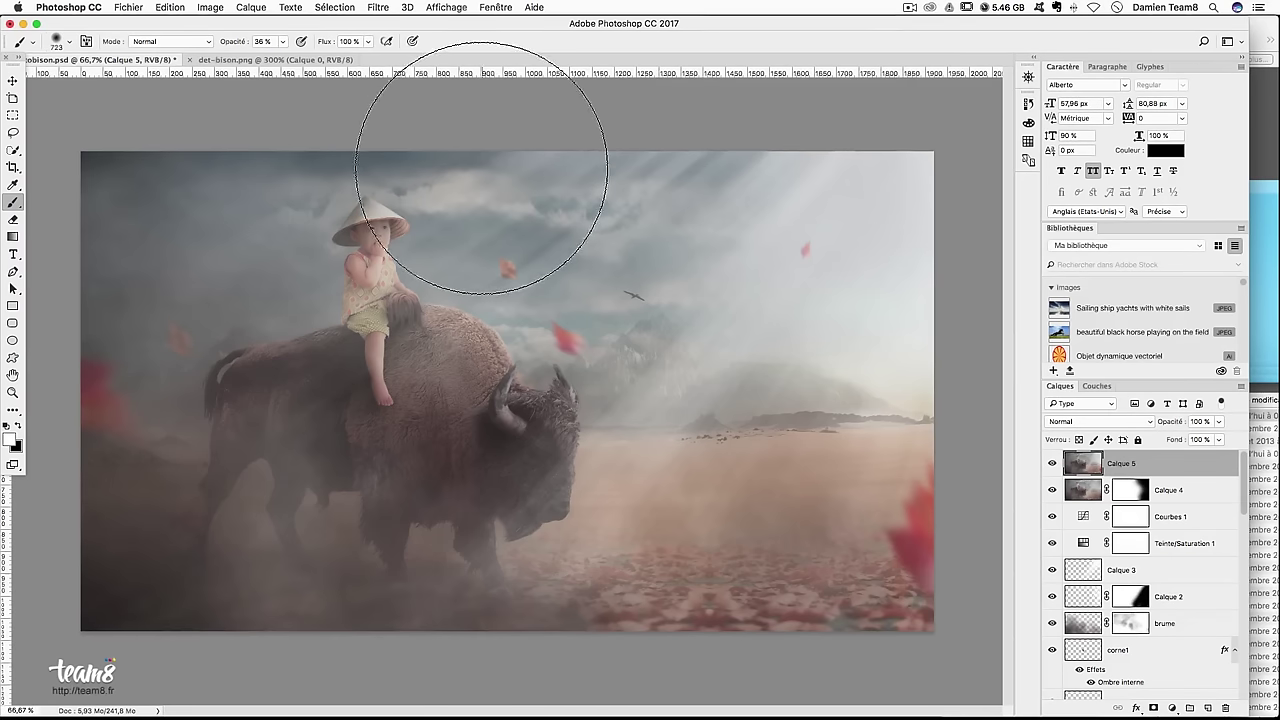
Apply the Nashville.acv curves preset to Calque 5 for a warm, faded grade
key(ctrl+m)
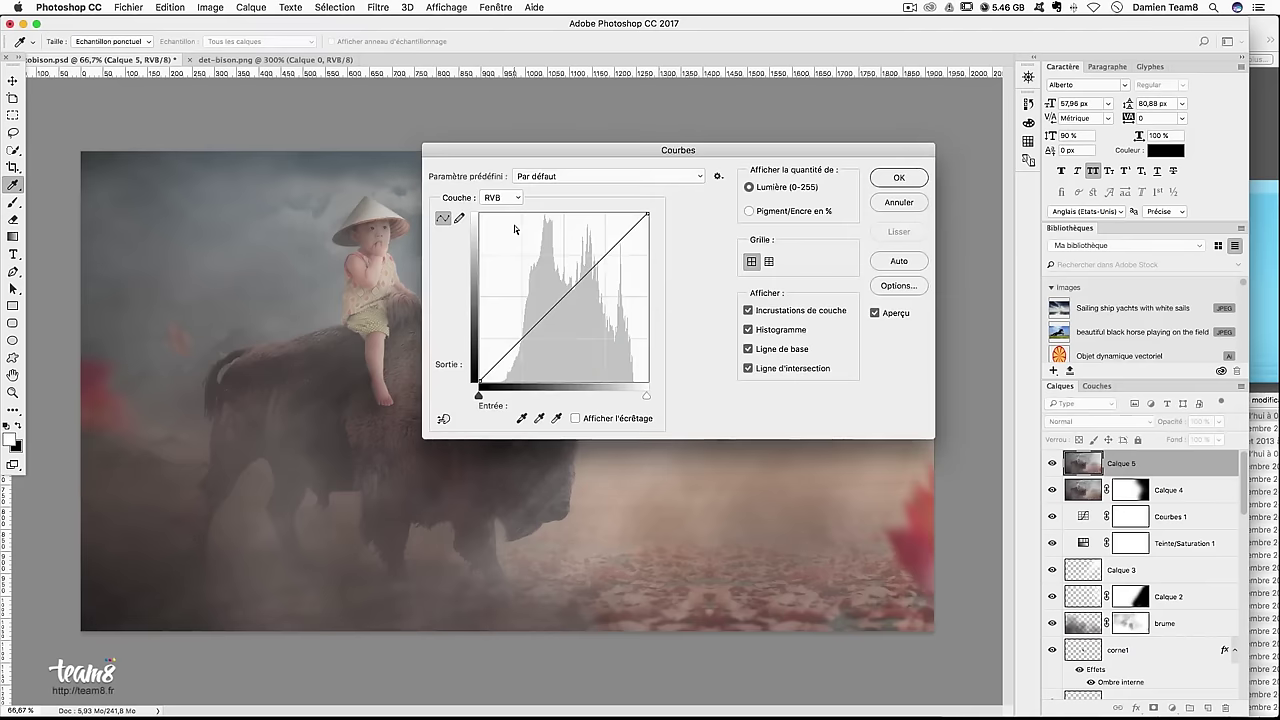
click(717, 177)
click(425, 184)
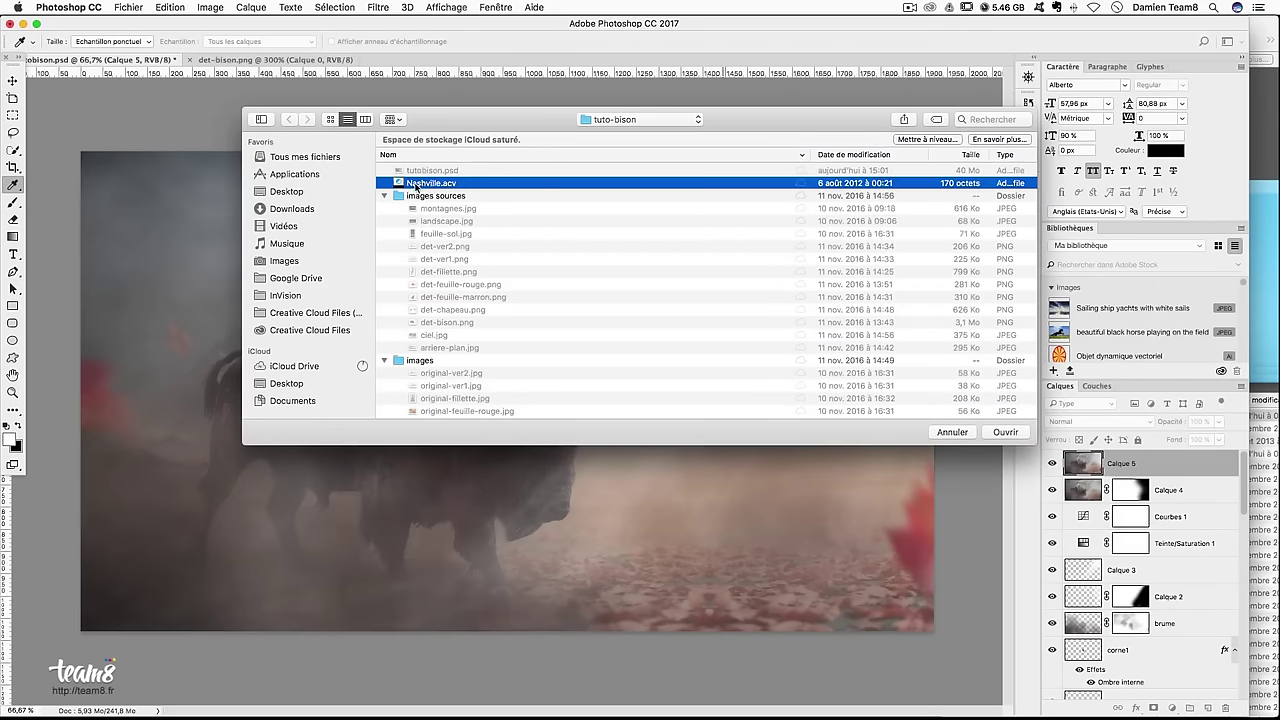
scroll(450, 405, down, 5)
scroll(457, 366, up, 3)
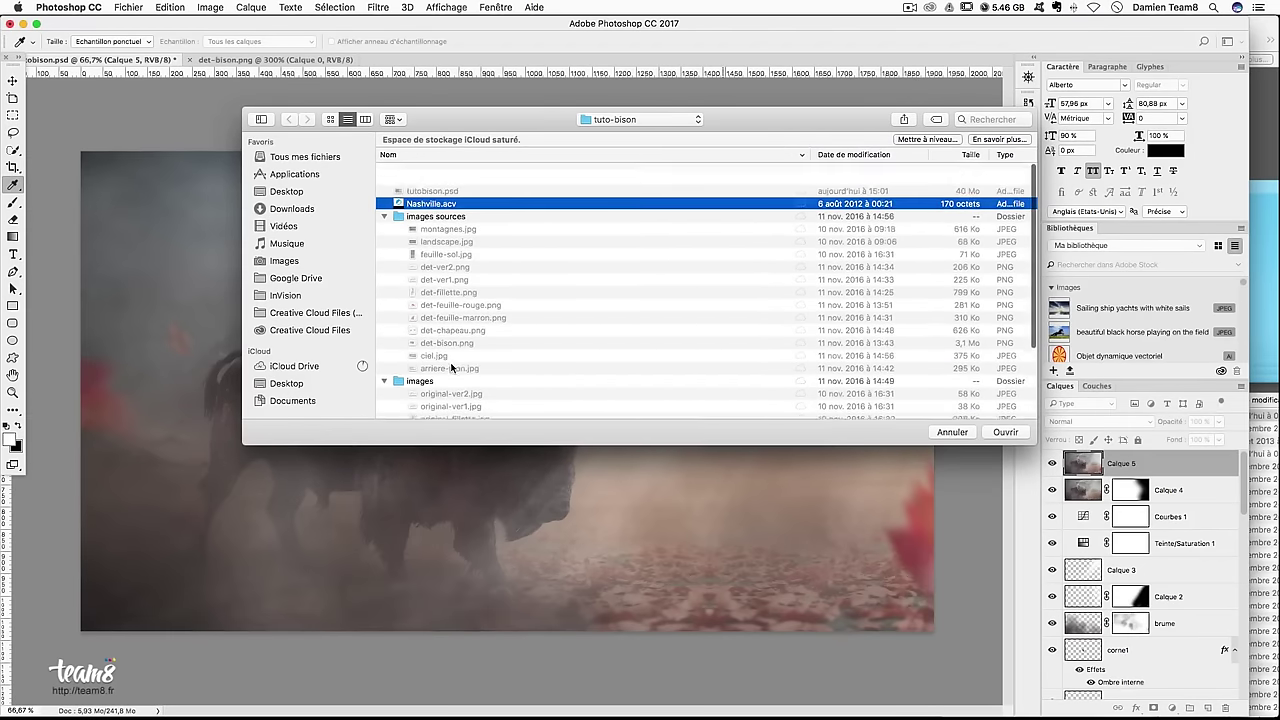
scroll(475, 200, up, 2)
key(Return)
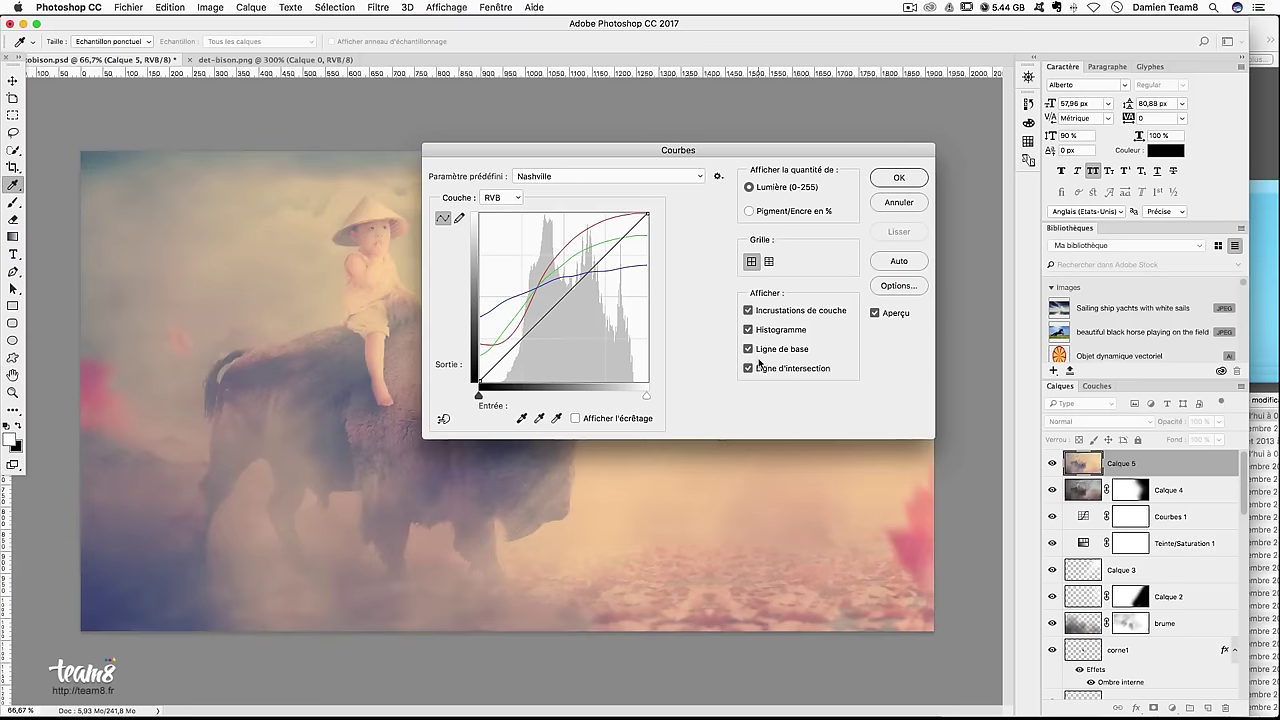
click(898, 176)
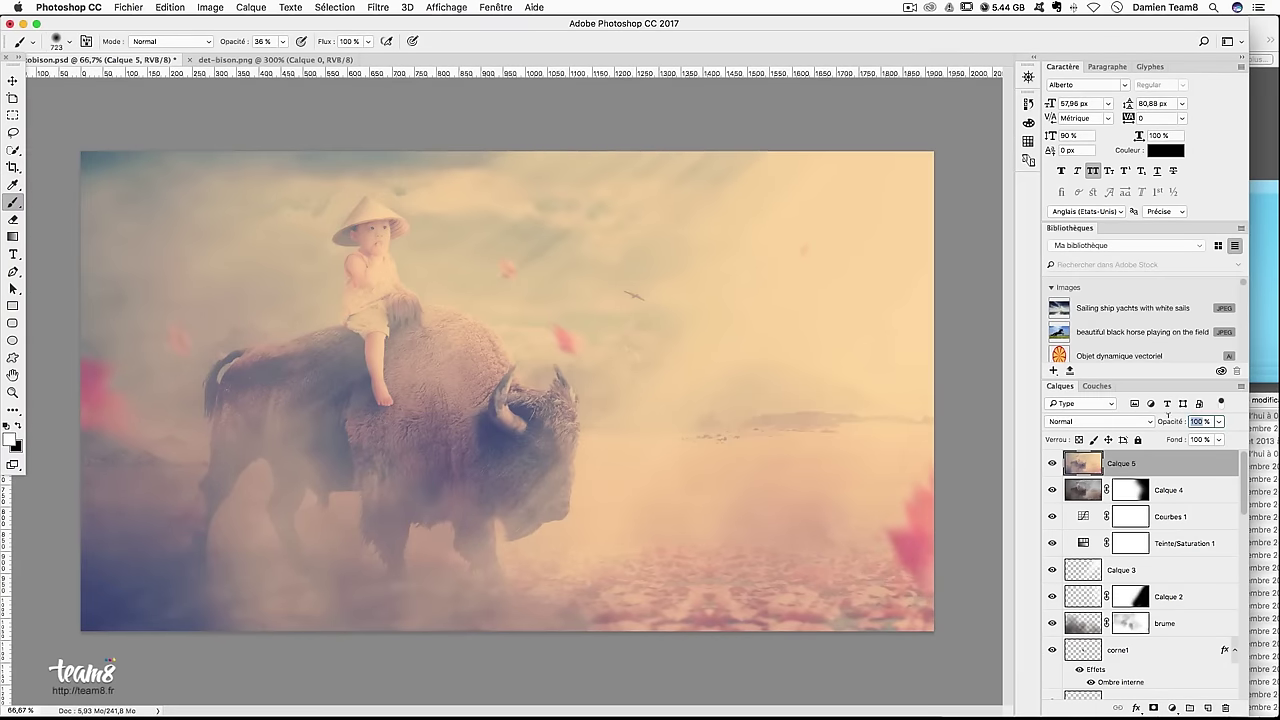
Compare Calque 5 at 30% opacity, then settle on 50% opacity
text(30)
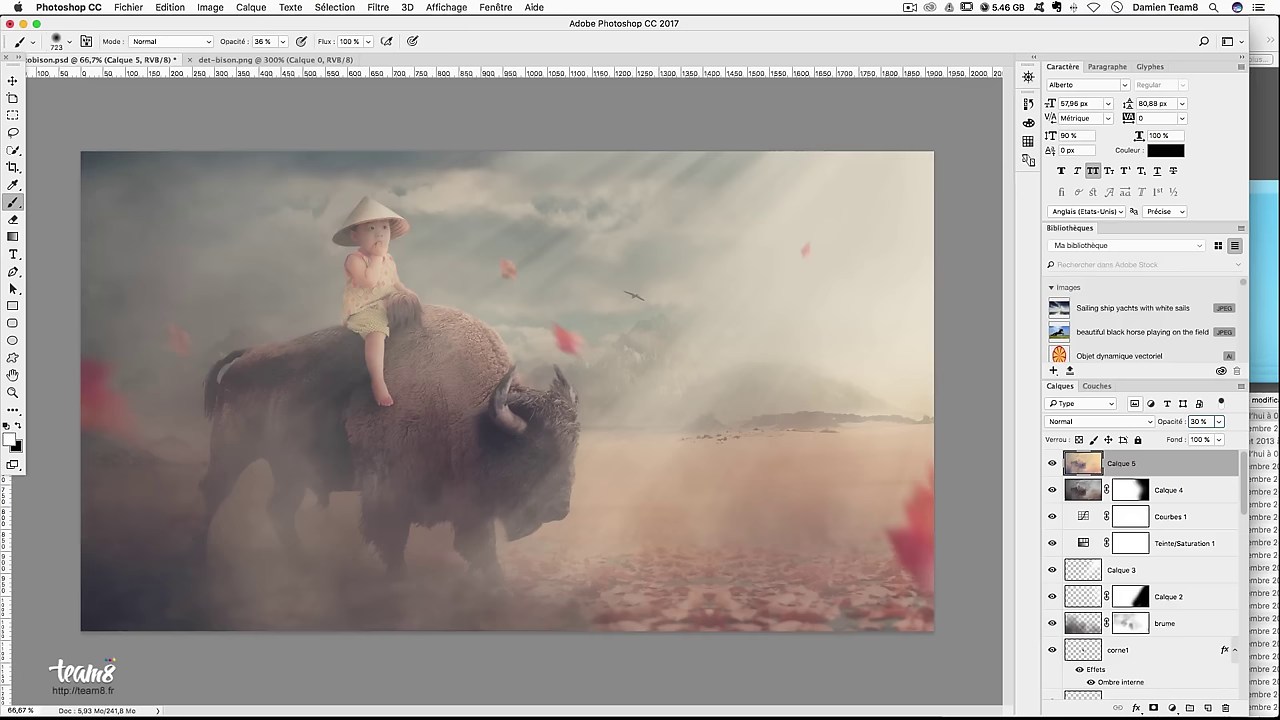
key(ctrl+z)
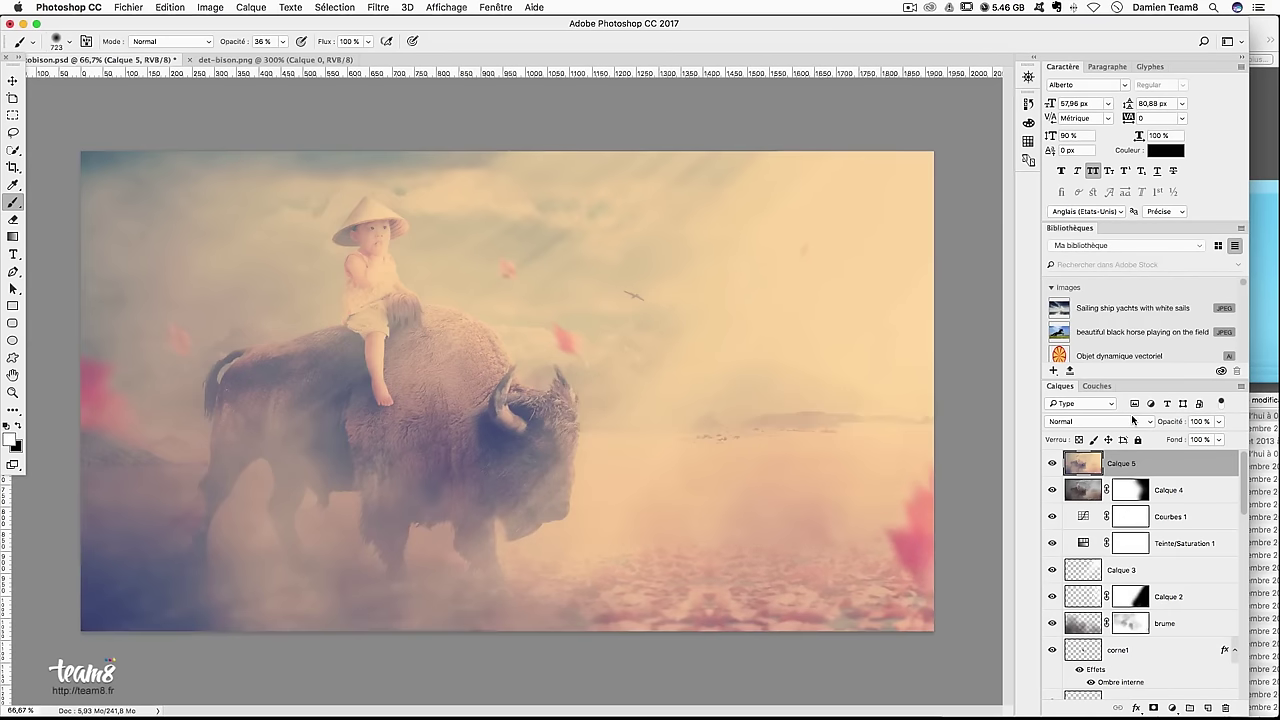
key(ctrl+z)
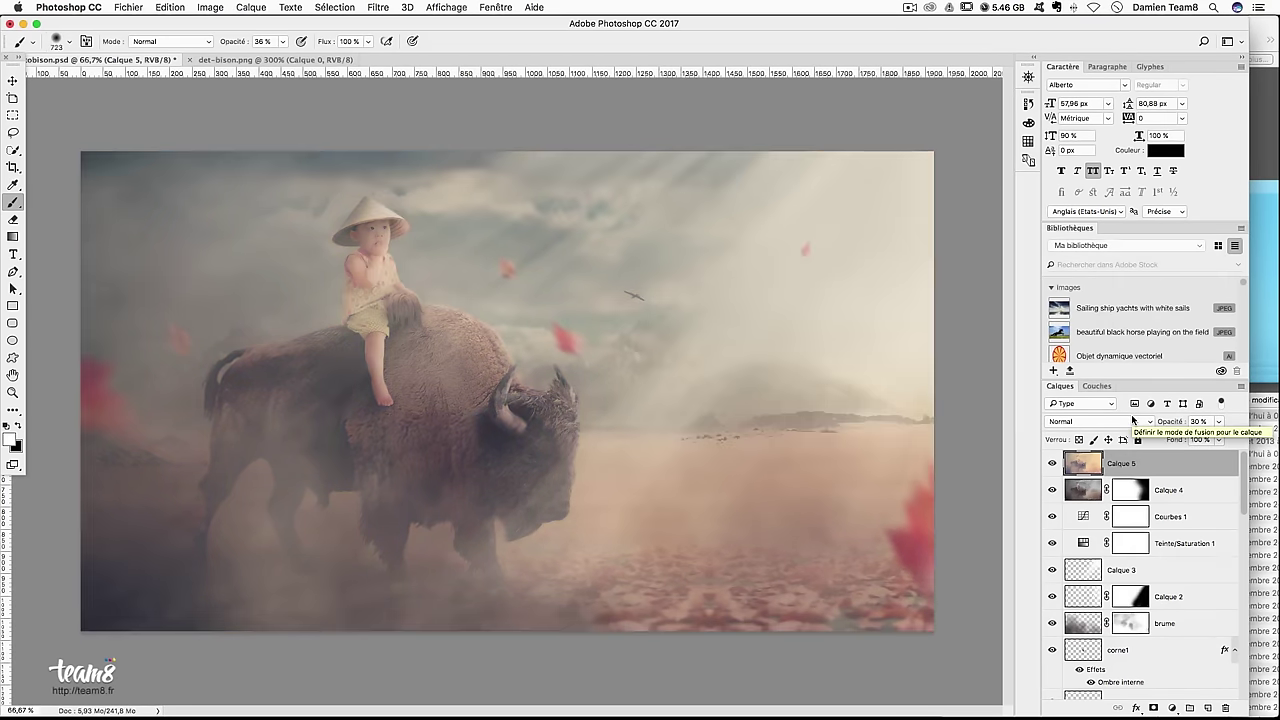
key(ctrl+z)
key(ctrl+z)
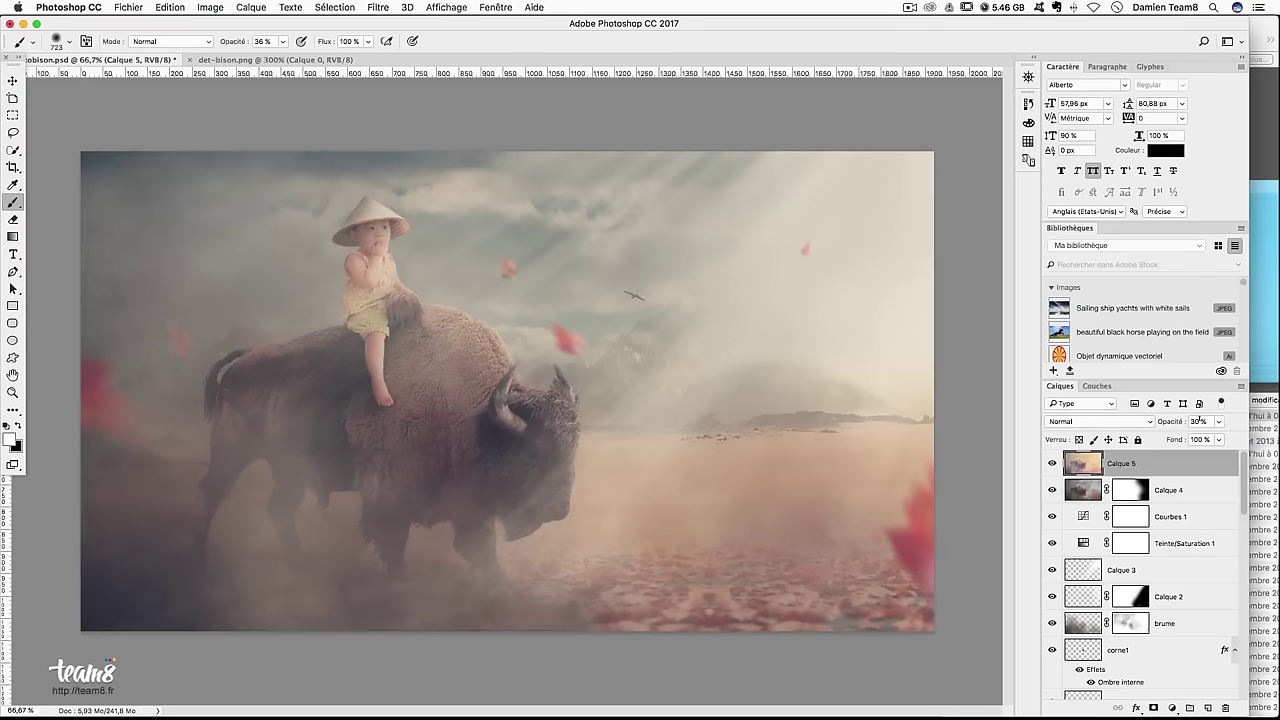
text(50)
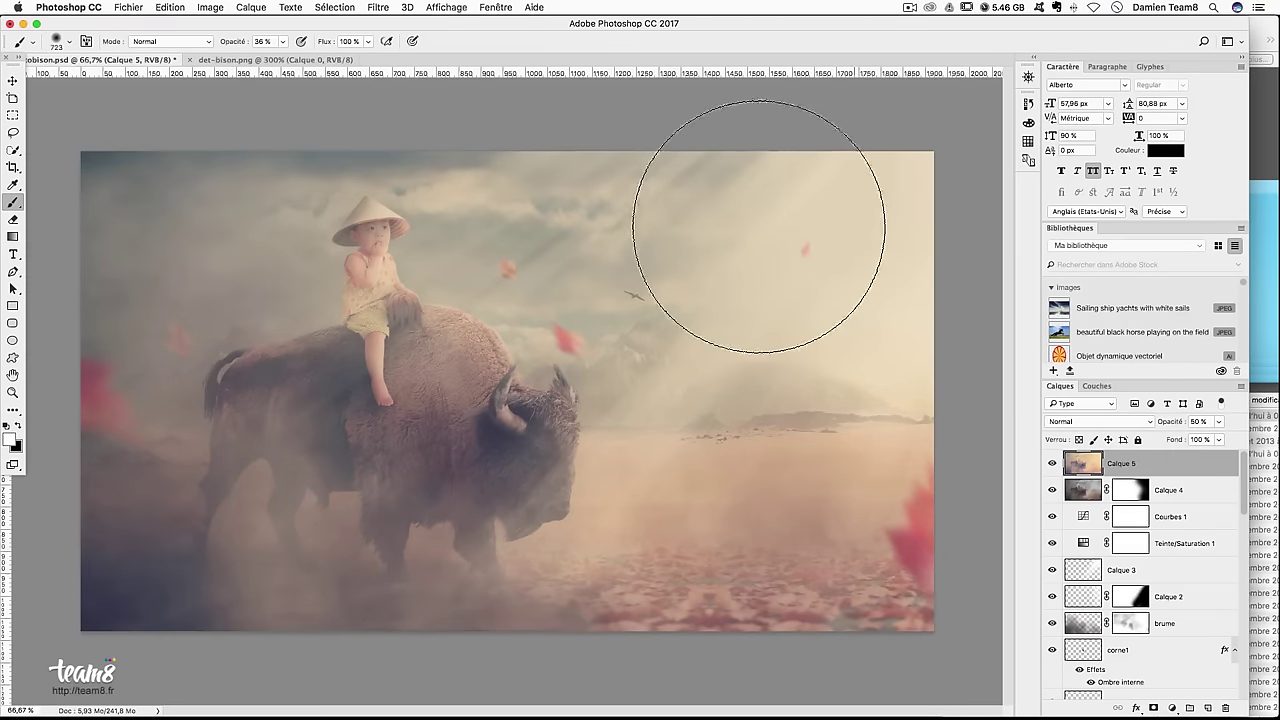
Launch the Camera Raw filter and close it without applying changes
click(378, 7)
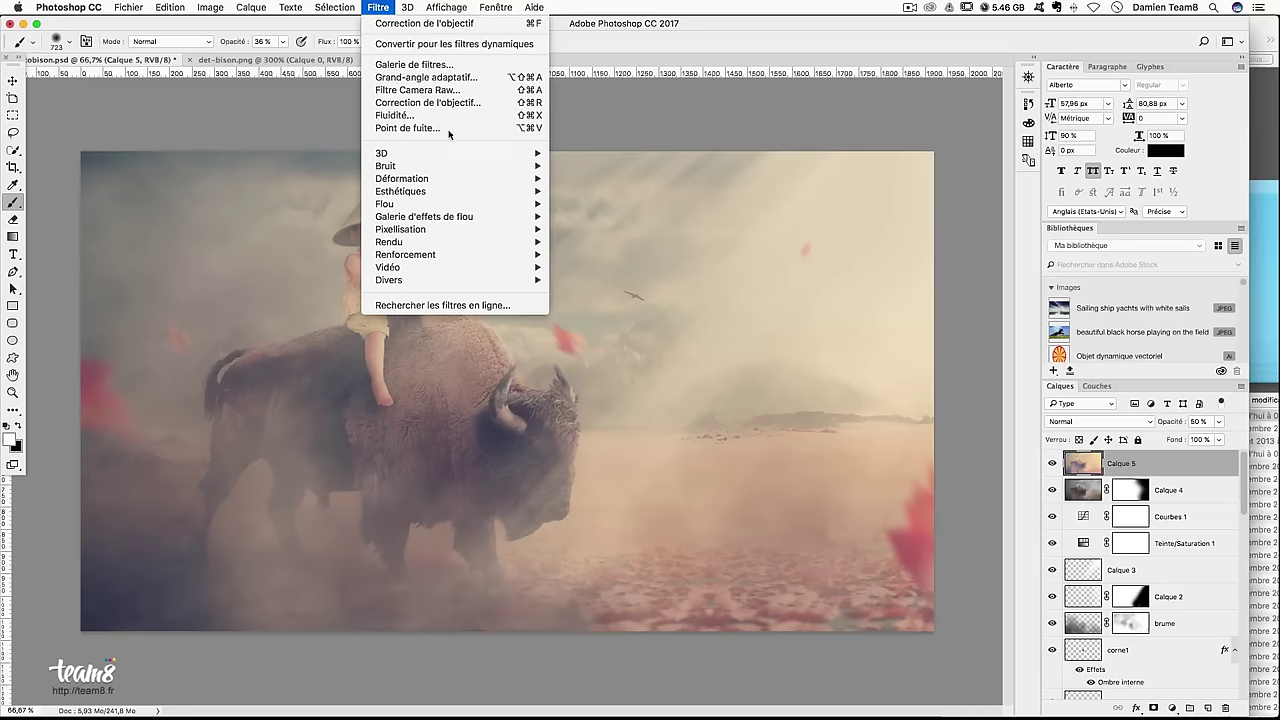
click(453, 92)
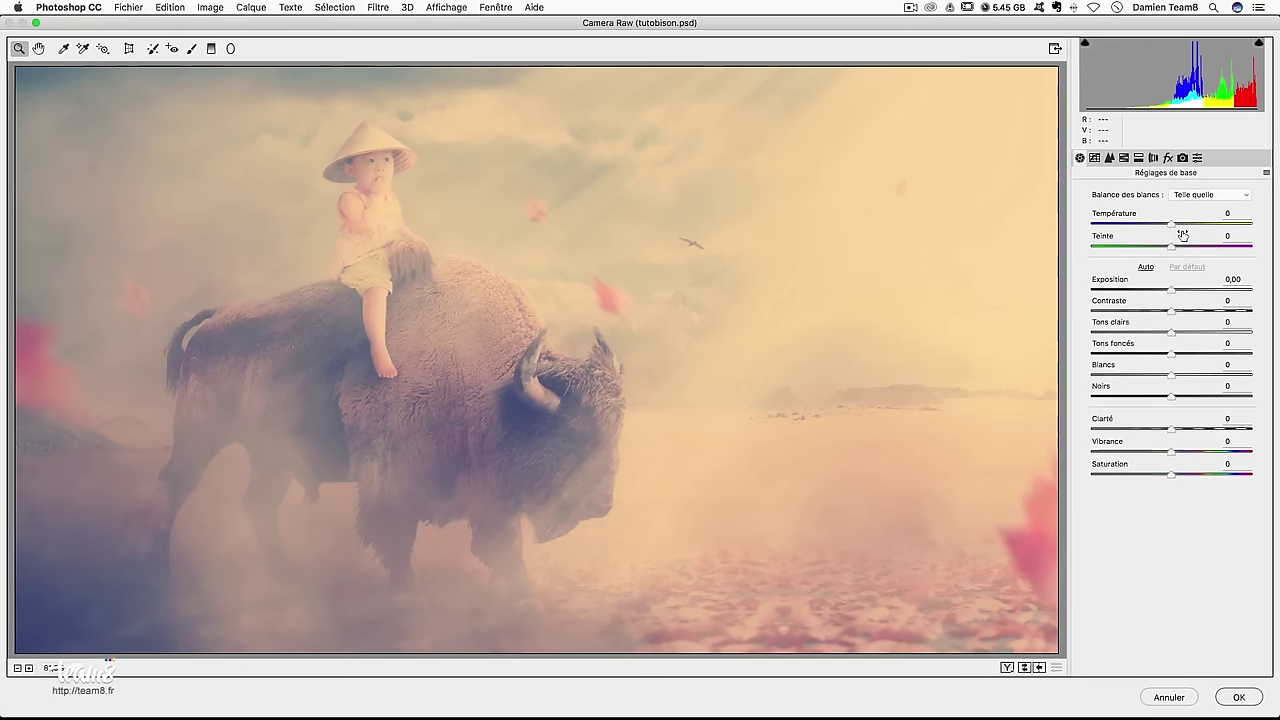
key(Return)
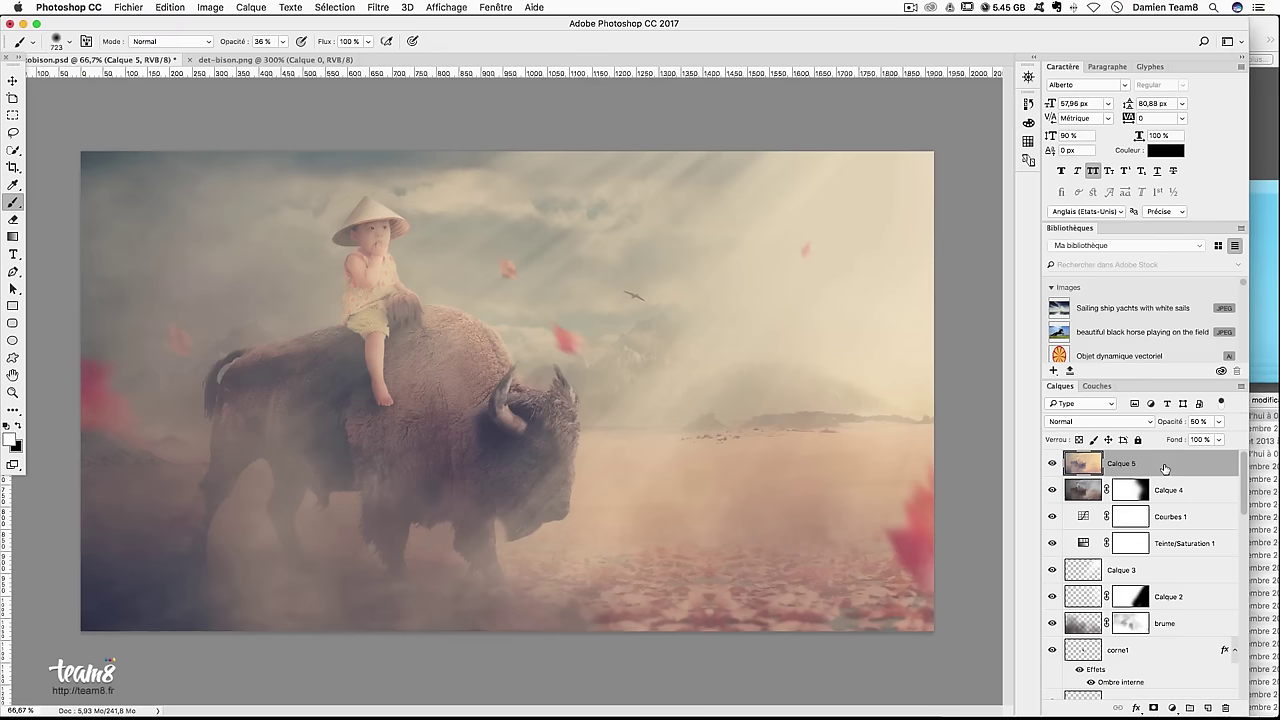
Stamp the visible image into new layer Calque 6, dismissing Lens Correction unapplied
key(ctrl+shift+alt+e)
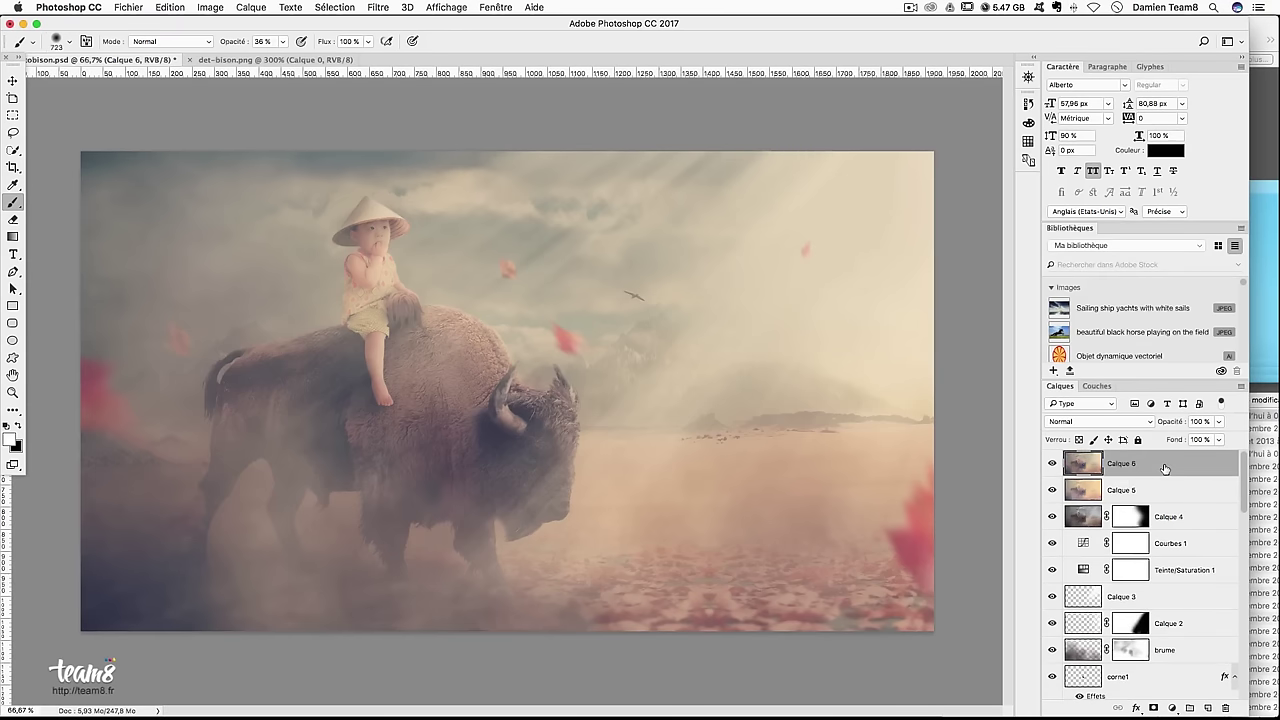
click(376, 7)
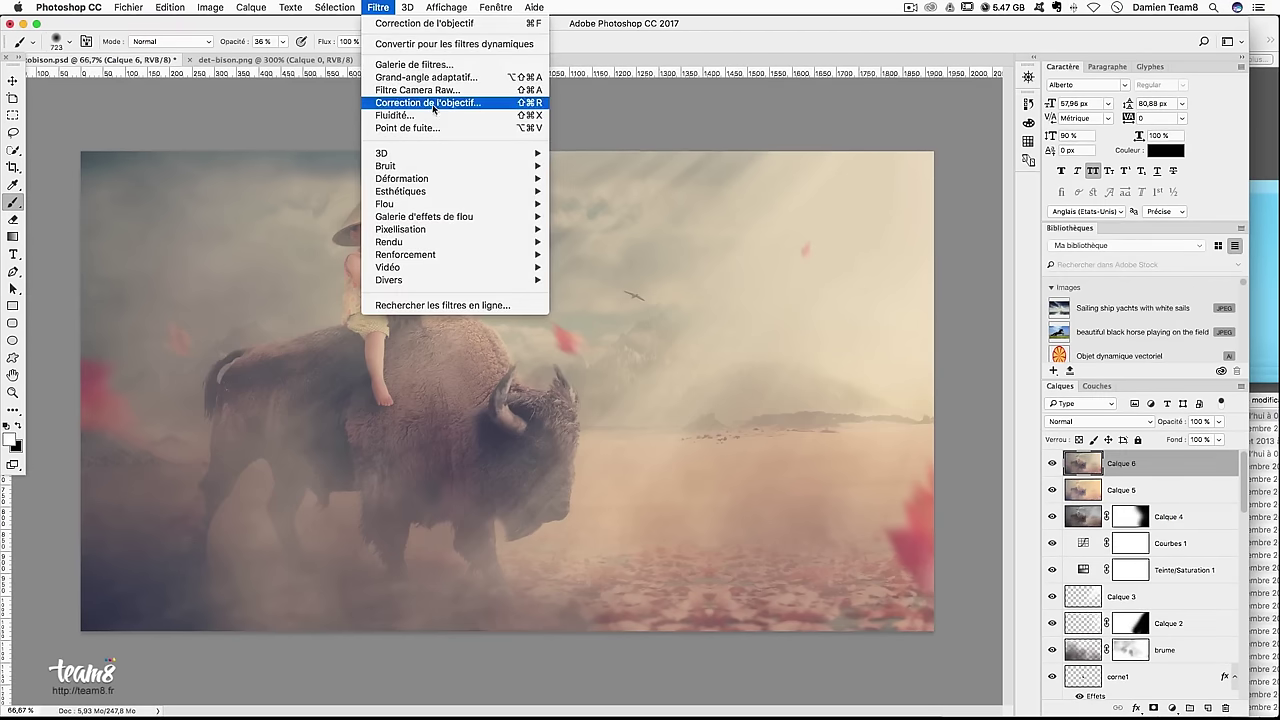
click(420, 136)
key(Return)
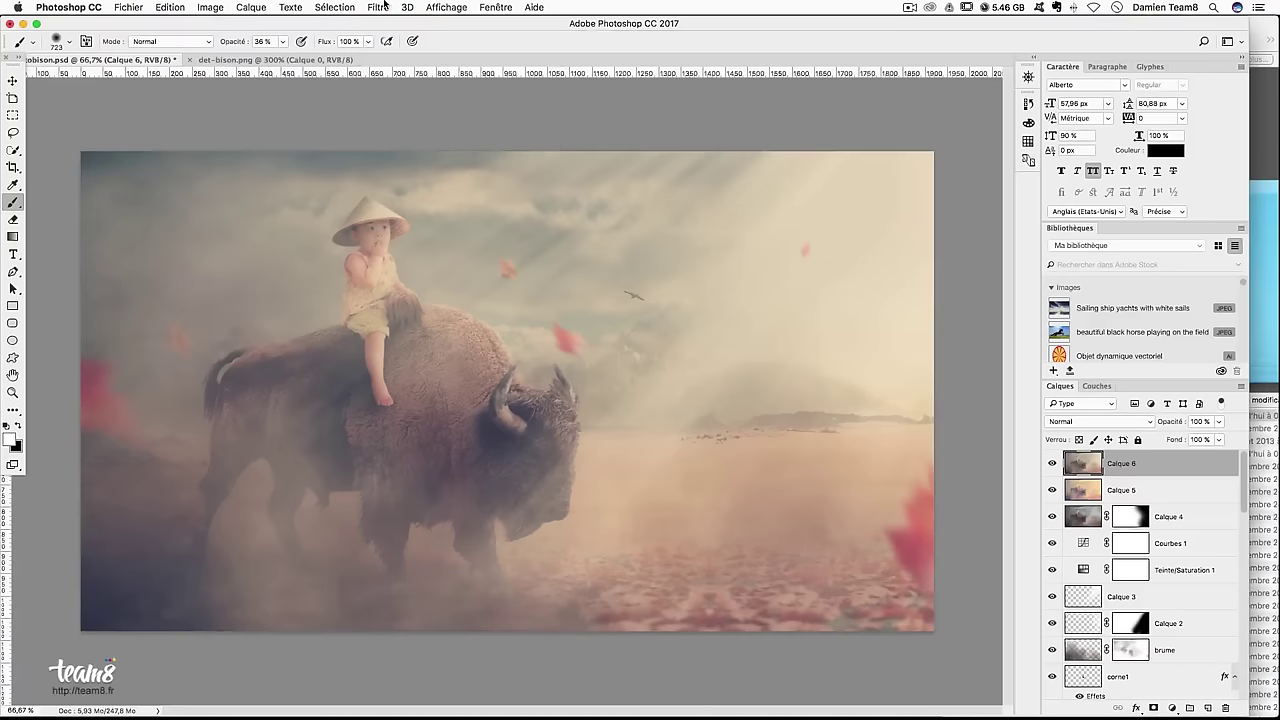
Apply Camera Raw to Calque 6: exposure +0.20, contrast +21, clarity +22, shadows -16, blacks -9
click(378, 7)
click(420, 92)
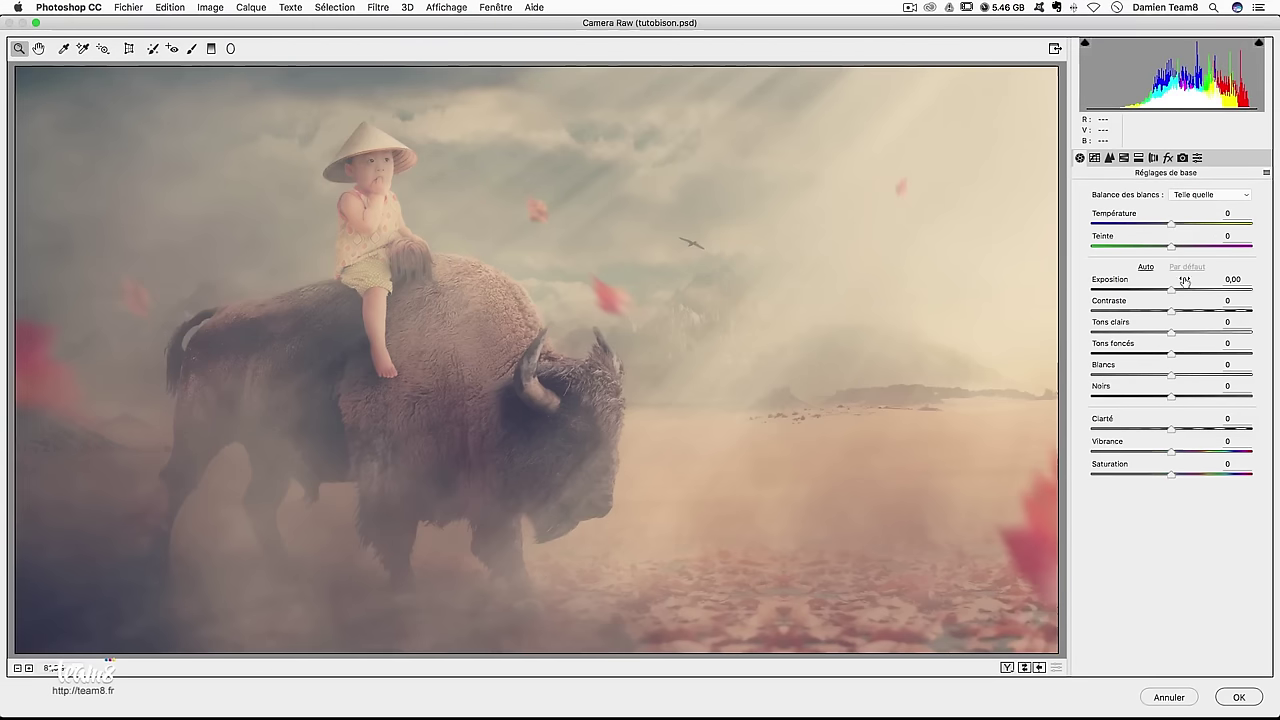
drag(1172, 290, 1187, 311)
mouse_move(1172, 429)
mouse_down()
mouse_move(1200, 430)
mouse_move(1188, 432)
mouse_up()
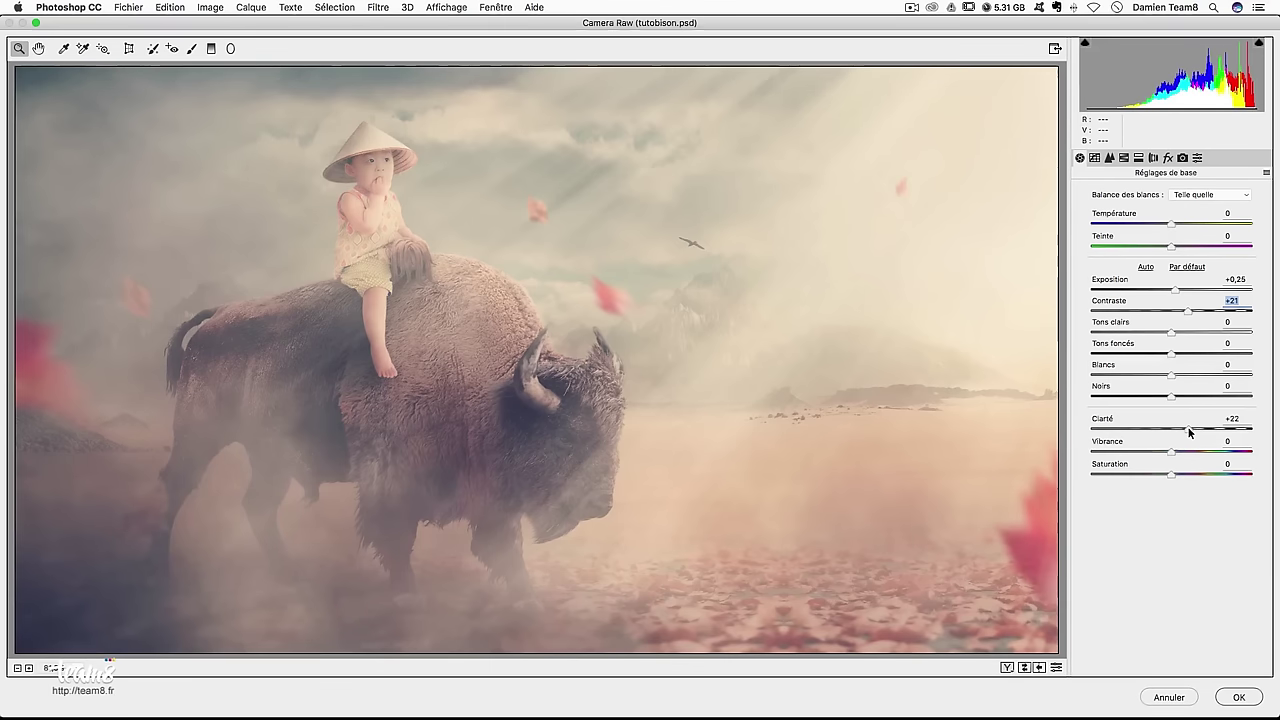
click(1189, 432)
drag(1172, 353, 1159, 353)
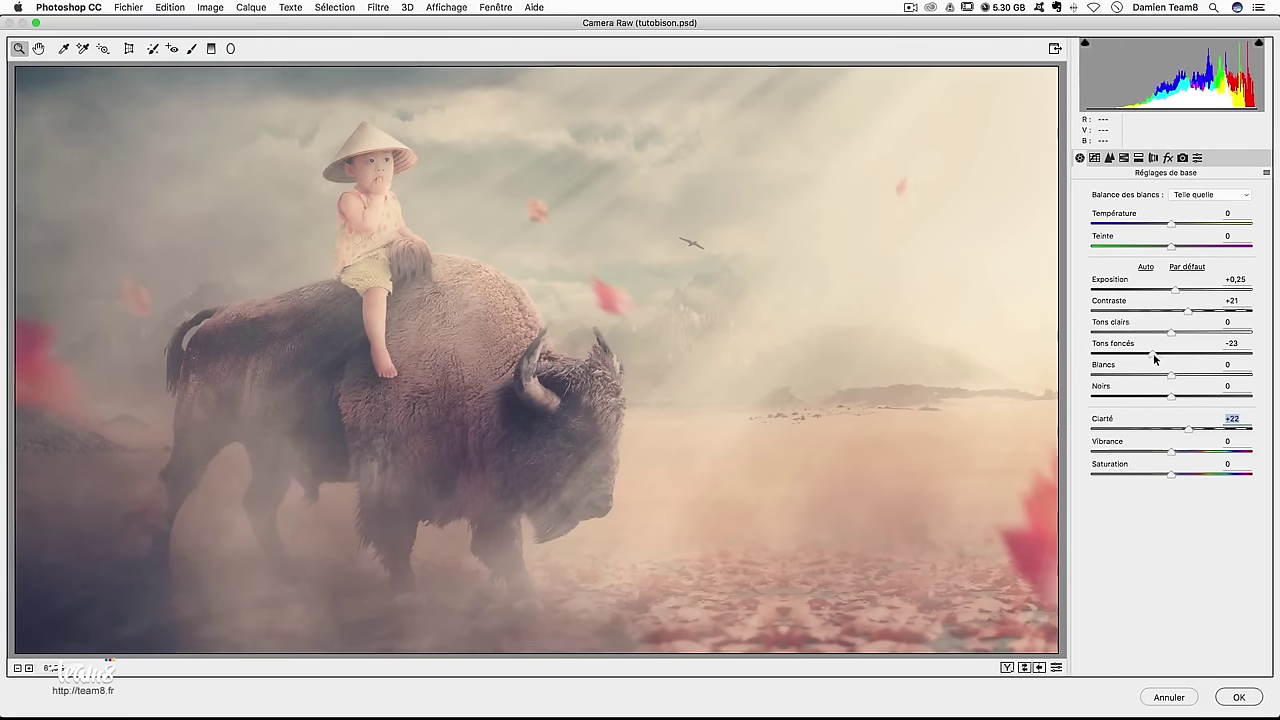
drag(1167, 396, 1163, 395)
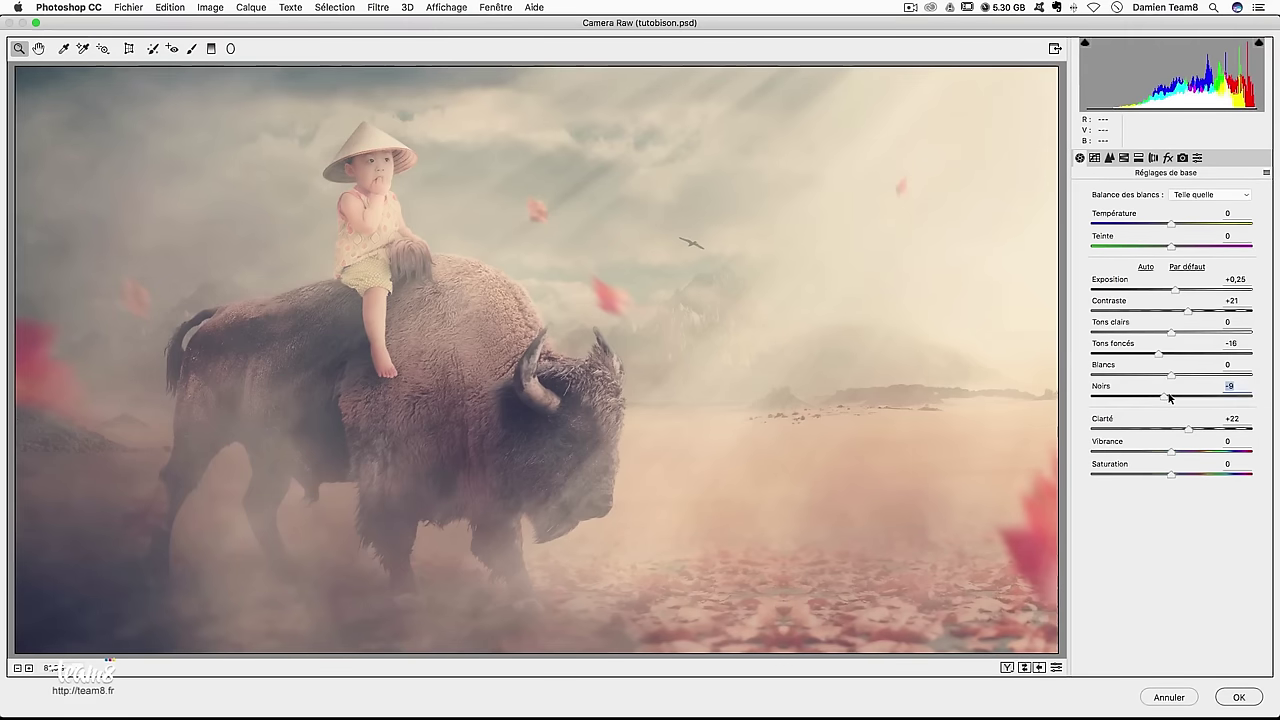
key(Return)
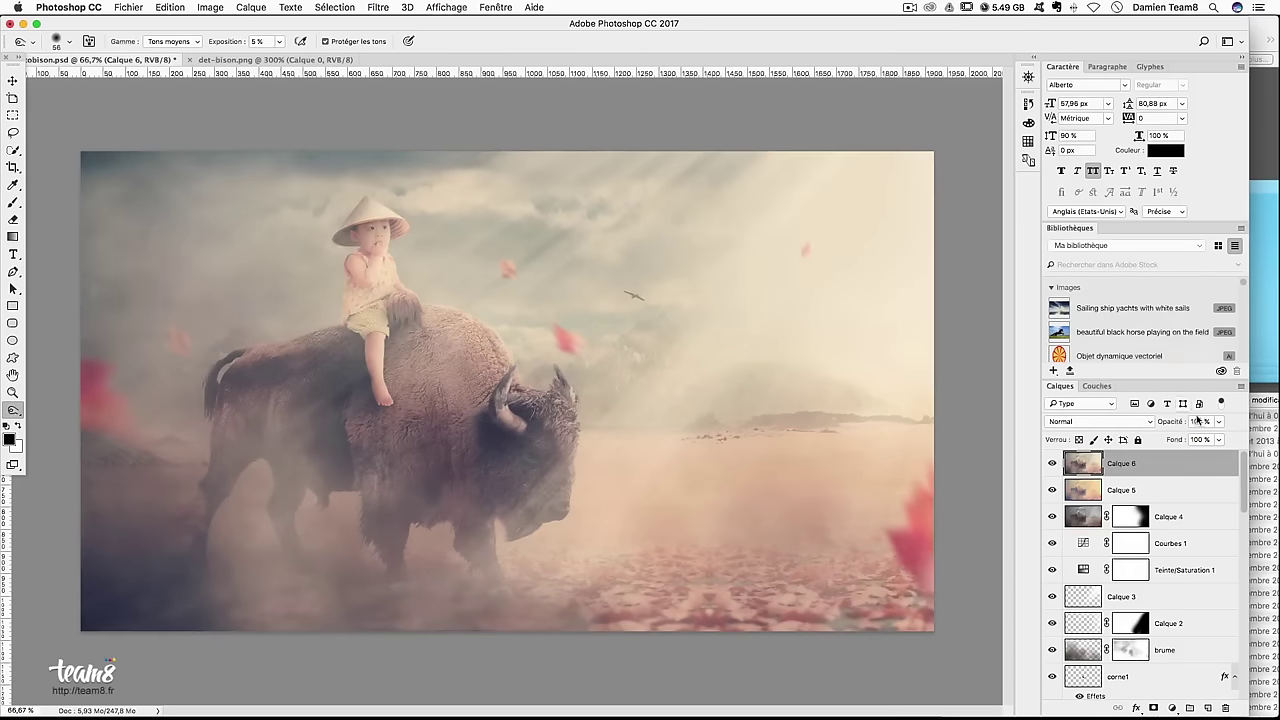
Set Calque 6 to 50% opacity and toggle its visibility to compare
text(50)
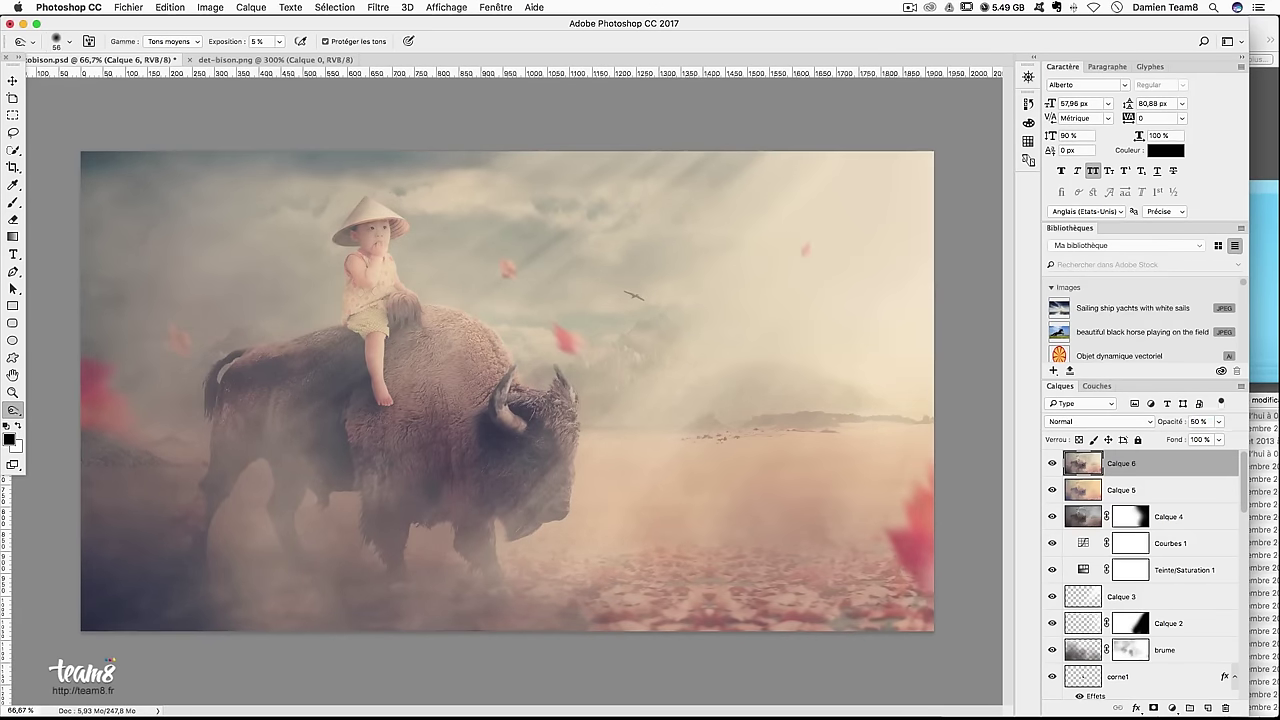
click(1052, 463)
click(1052, 463)
click(1052, 463)
click(1052, 463)
Enlarge the brush to about 251 px, stamp visible into Calque 7, and select the Burn tool
key(bracketright)
key(bracketright)
key(bracketright)
key(ctrl+shift+alt+e)
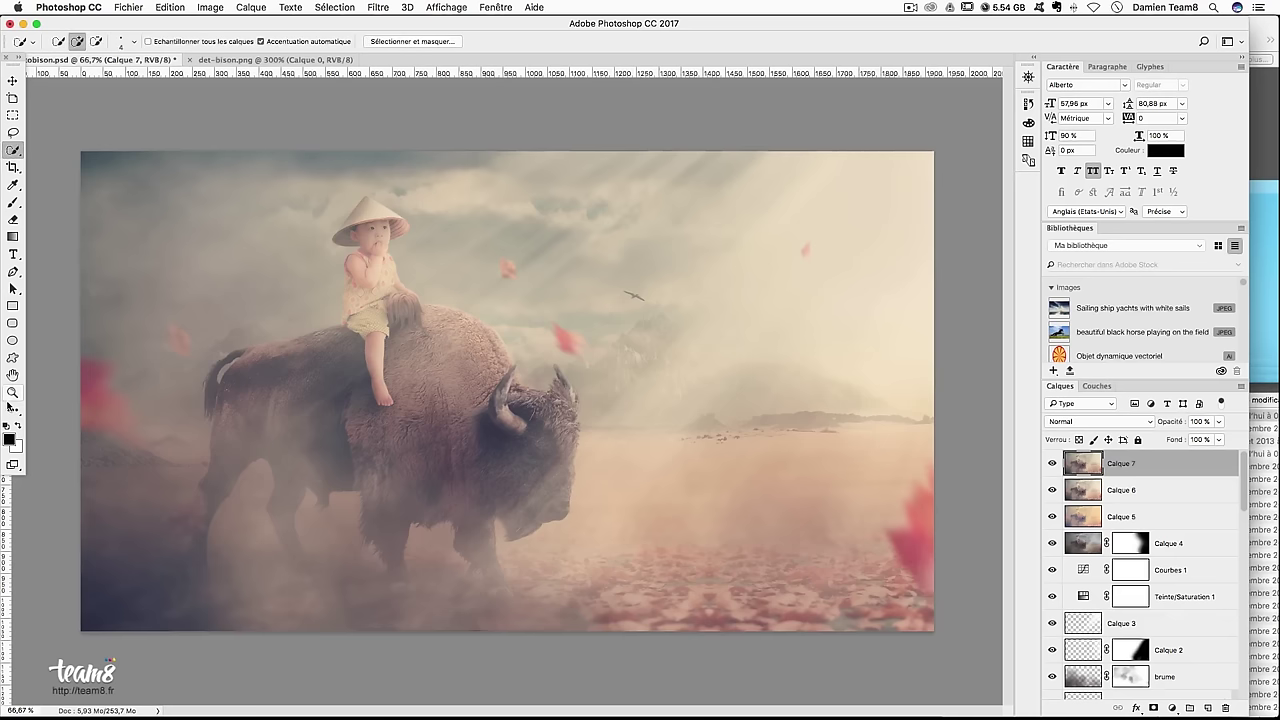
right_click(13, 411)
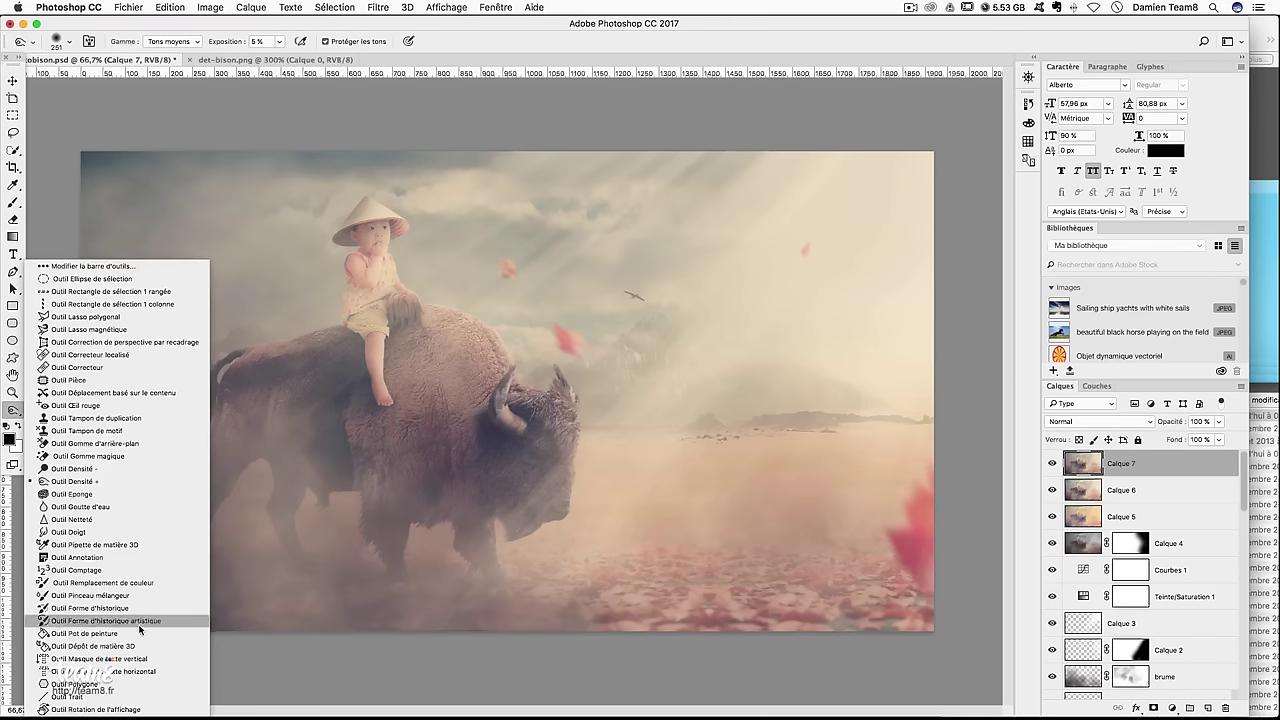
click(80, 481)
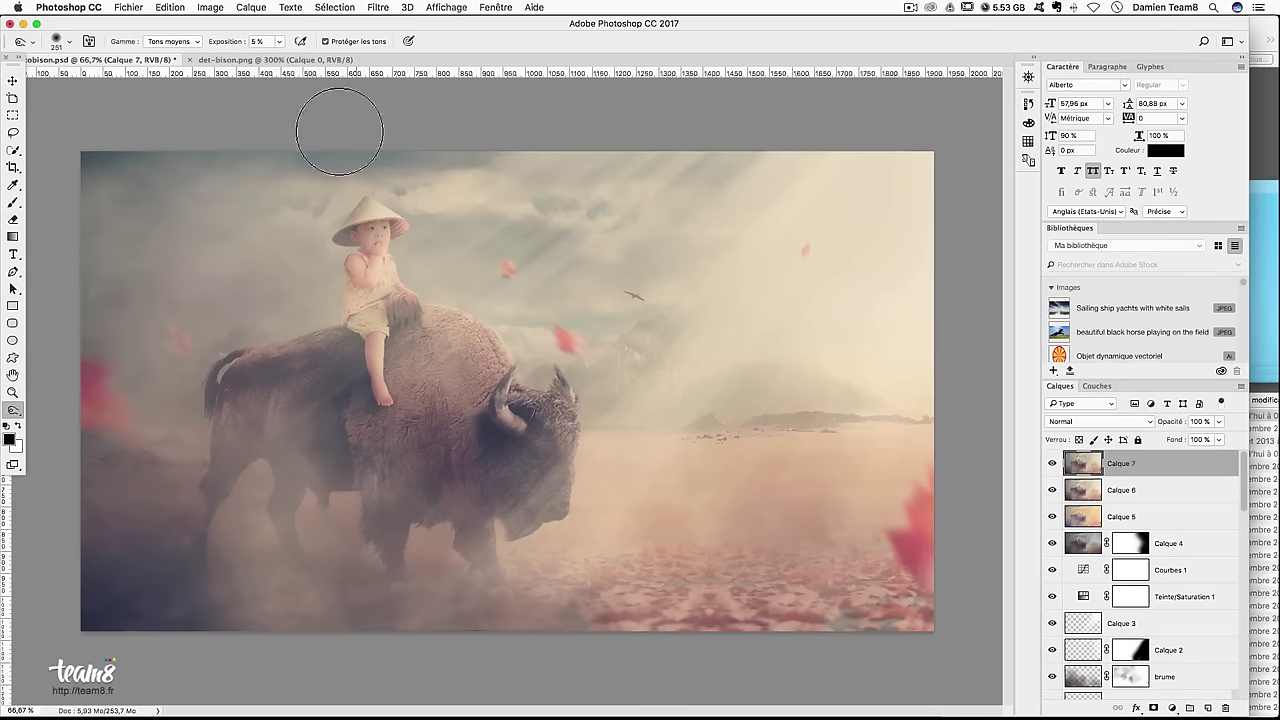
Burn the fog beneath the bison at 5% exposure, toggling Calque 7 to compare
click(256, 41)
drag(283, 627, 453, 617)
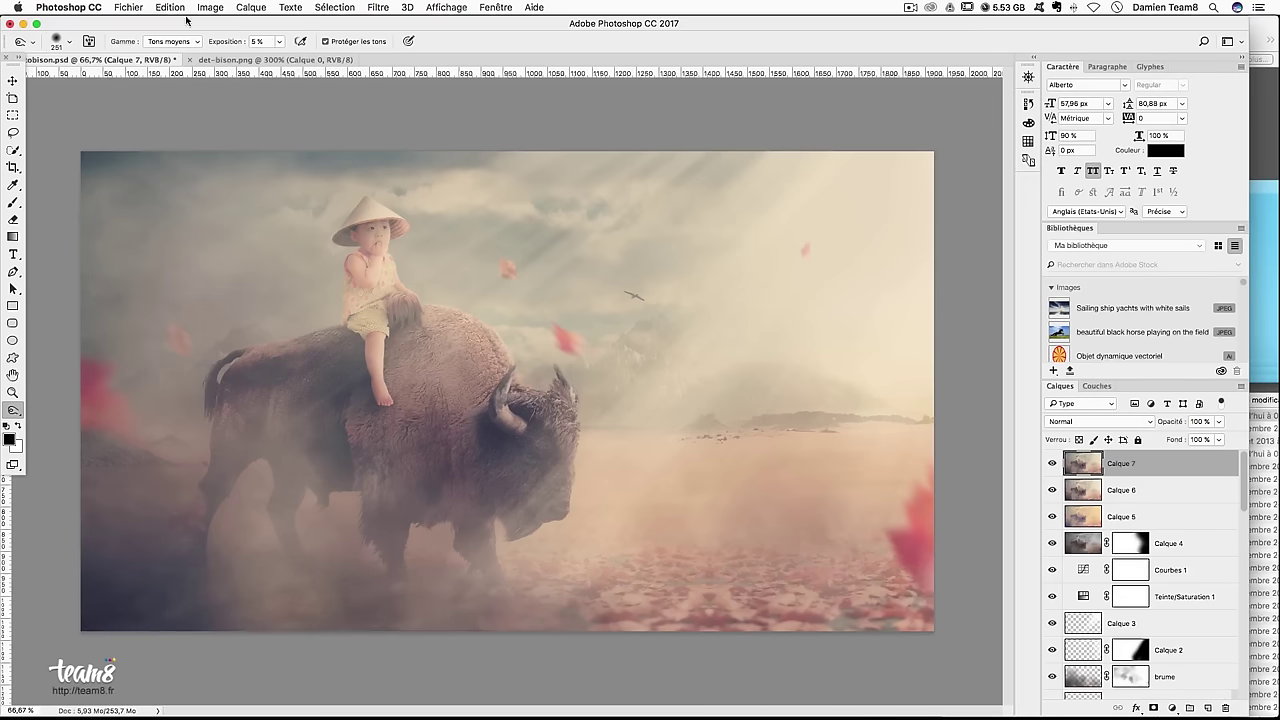
mouse_move(457, 614)
mouse_down()
mouse_move(508, 636)
mouse_move(43, 571)
mouse_move(112, 558)
mouse_move(450, 609)
mouse_move(82, 627)
mouse_move(480, 623)
mouse_move(429, 651)
mouse_move(23, 614)
mouse_move(623, 614)
mouse_move(466, 582)
mouse_move(500, 606)
mouse_move(374, 631)
mouse_up()
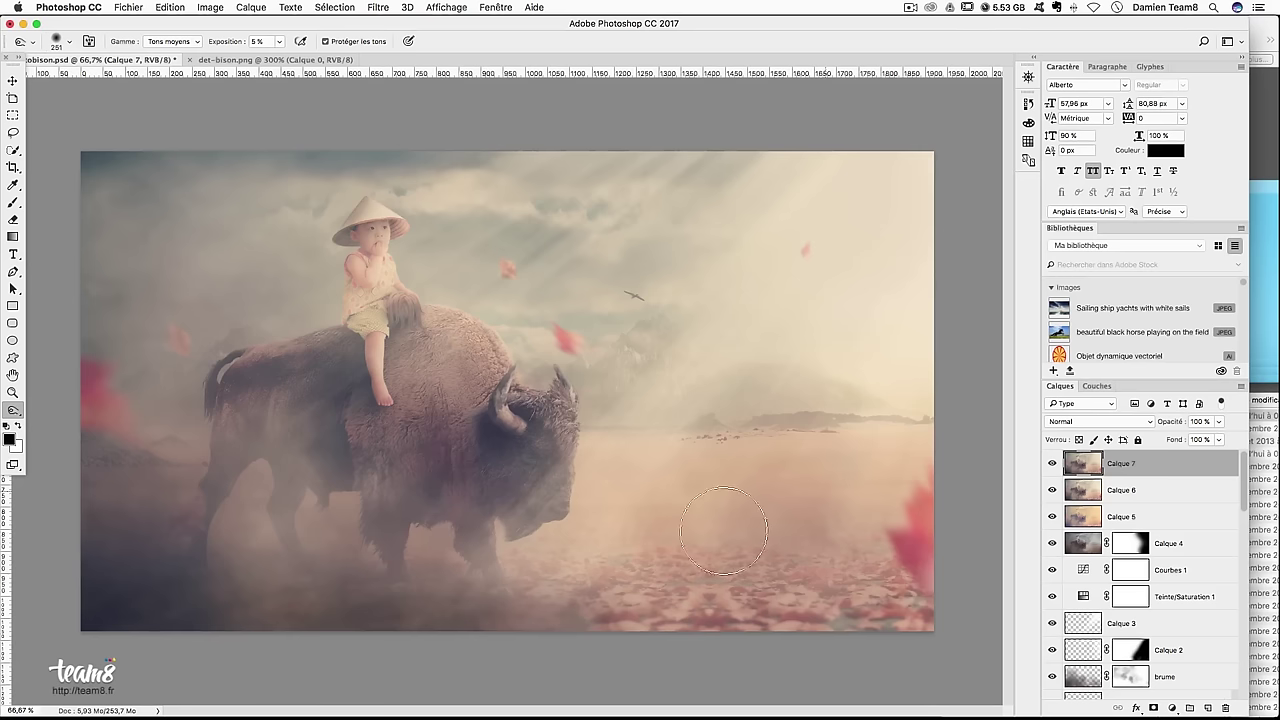
click(1052, 463)
click(1052, 463)
click(1052, 463)
click(1052, 463)
Zoom to 100%, shrink the brush to about 95 px, and frame the child on the bison
key(super+1)
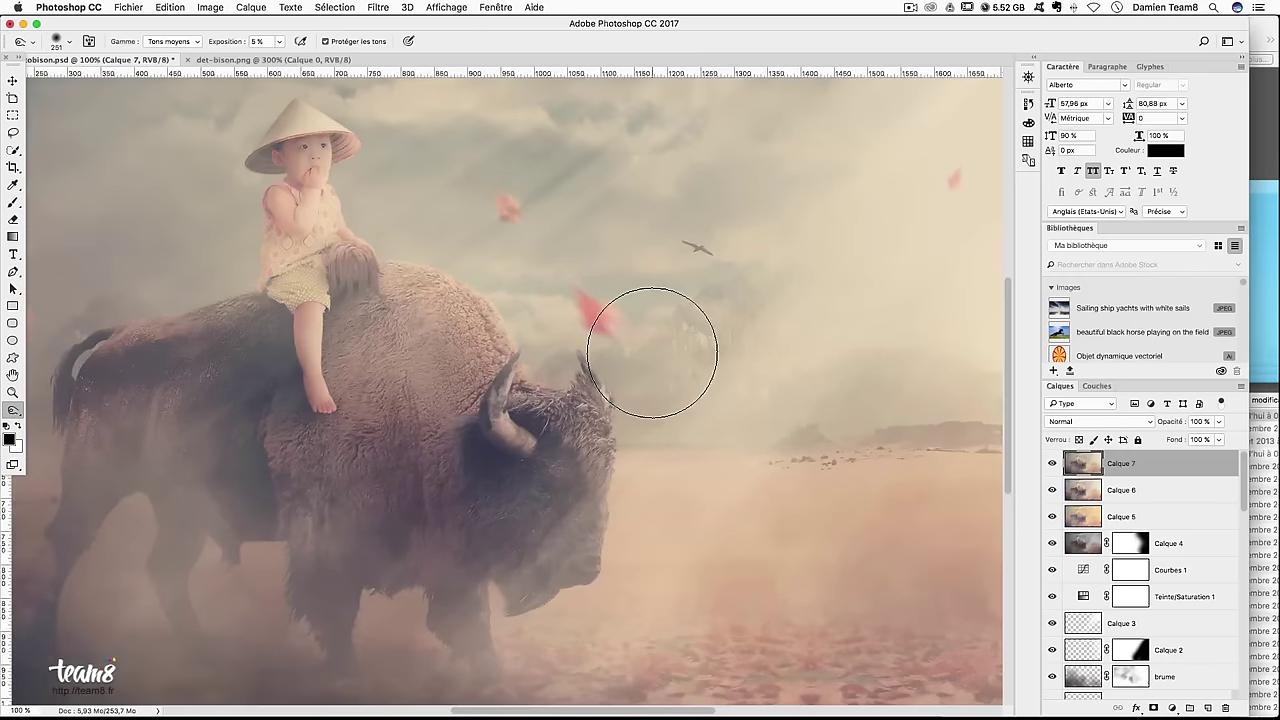
drag(592, 266, 532, 272)
drag(783, 357, 471, 229)
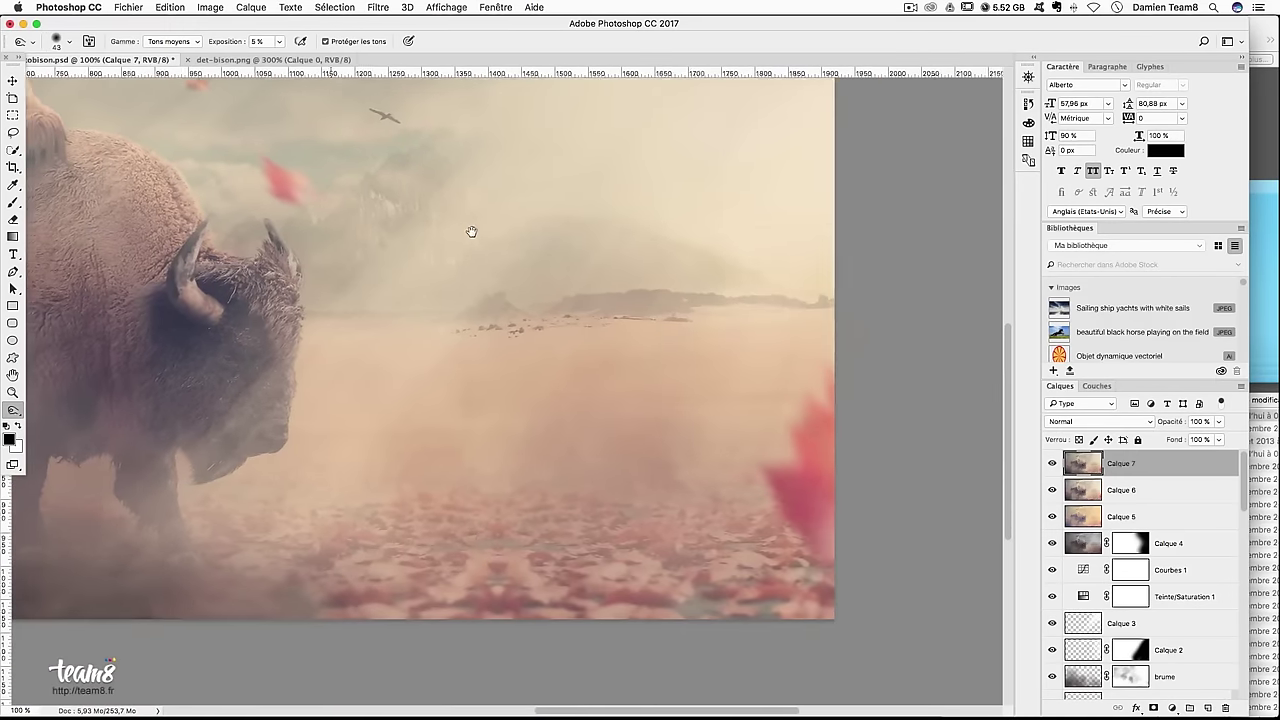
drag(313, 283, 456, 447)
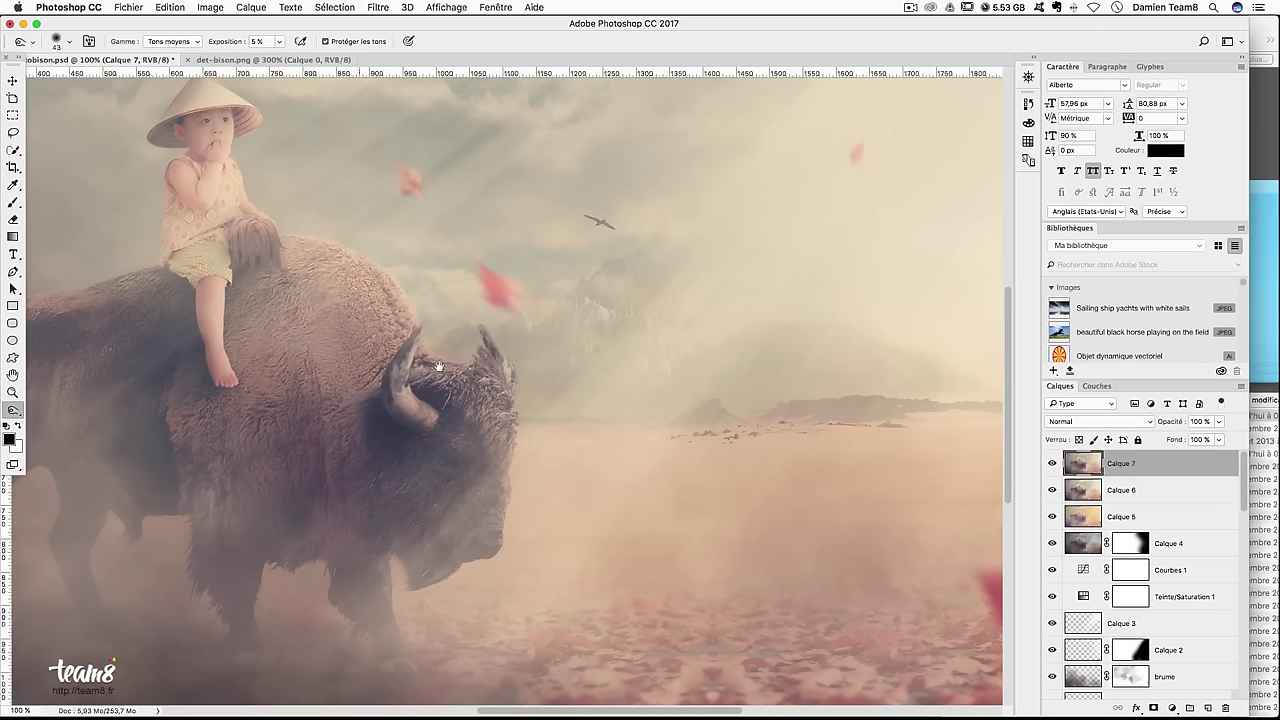
drag(438, 367, 628, 402)
drag(430, 307, 510, 352)
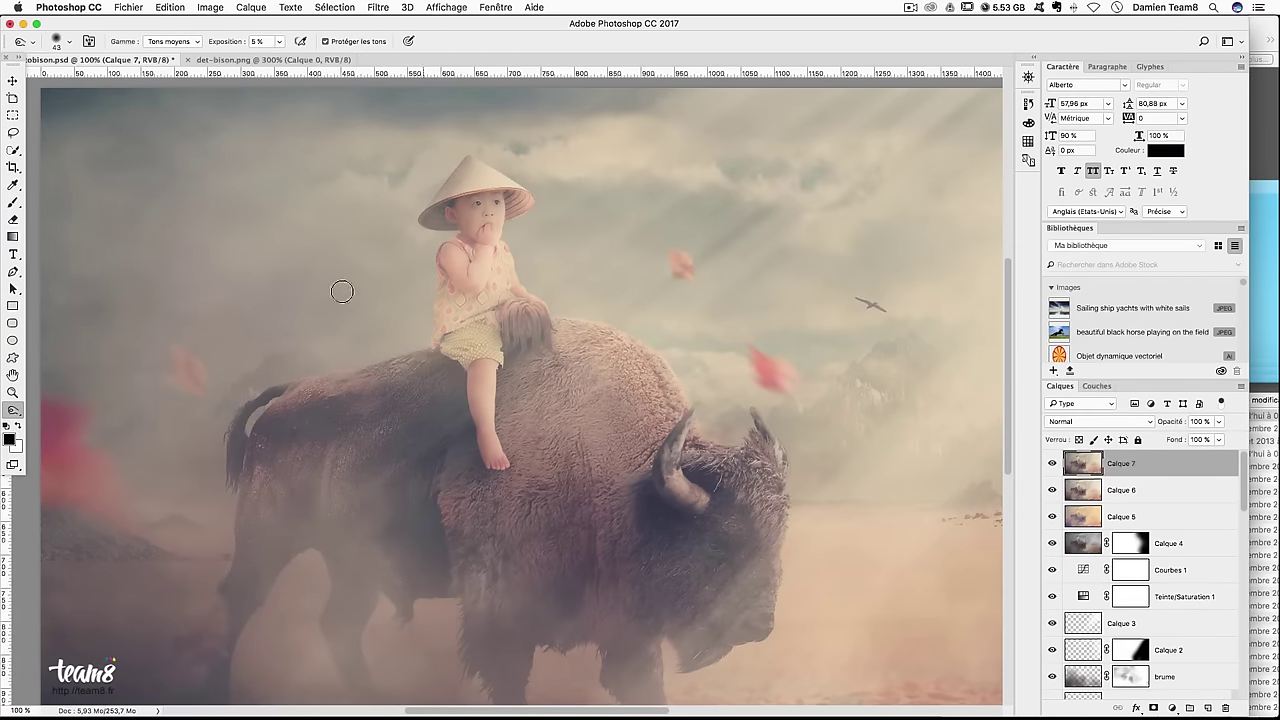
Limit burning to shadow tones, zoom to 300% on the bison's back, and use a 20 px brush
click(168, 42)
click(166, 27)
key(ctrl+plus)
key(ctrl+plus)
drag(286, 246, 498, 453)
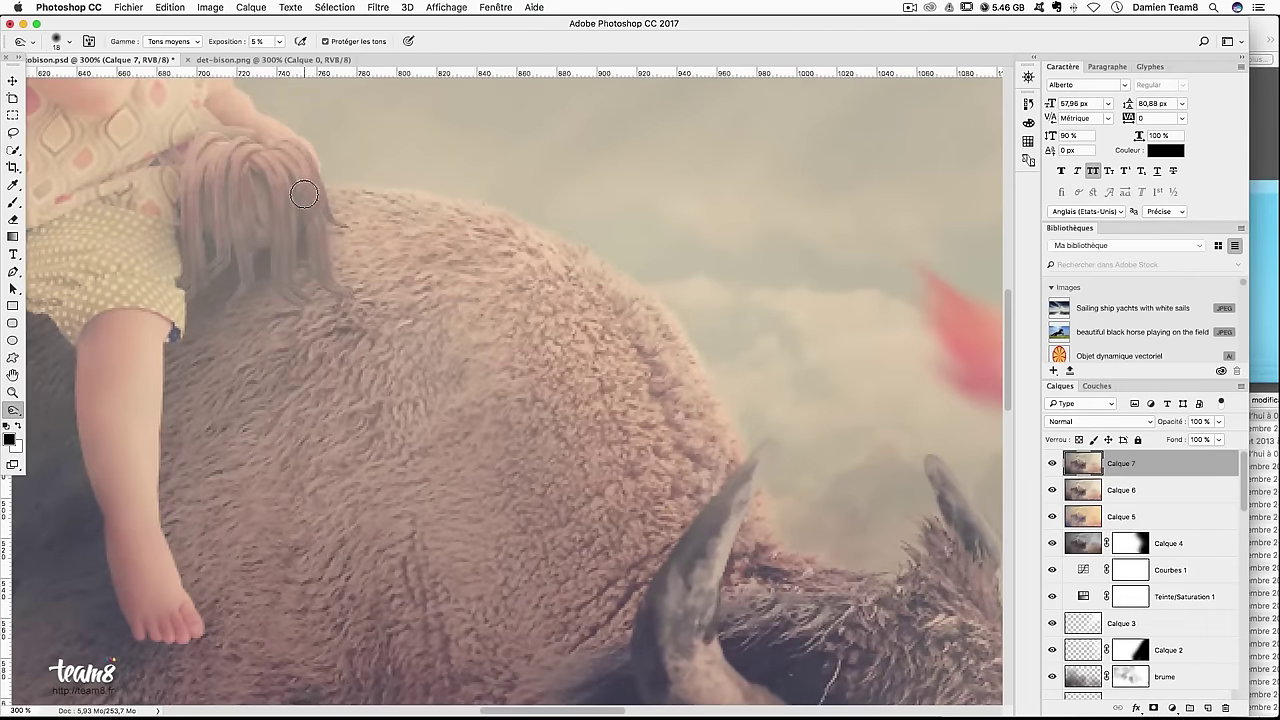
drag(287, 203, 279, 205)
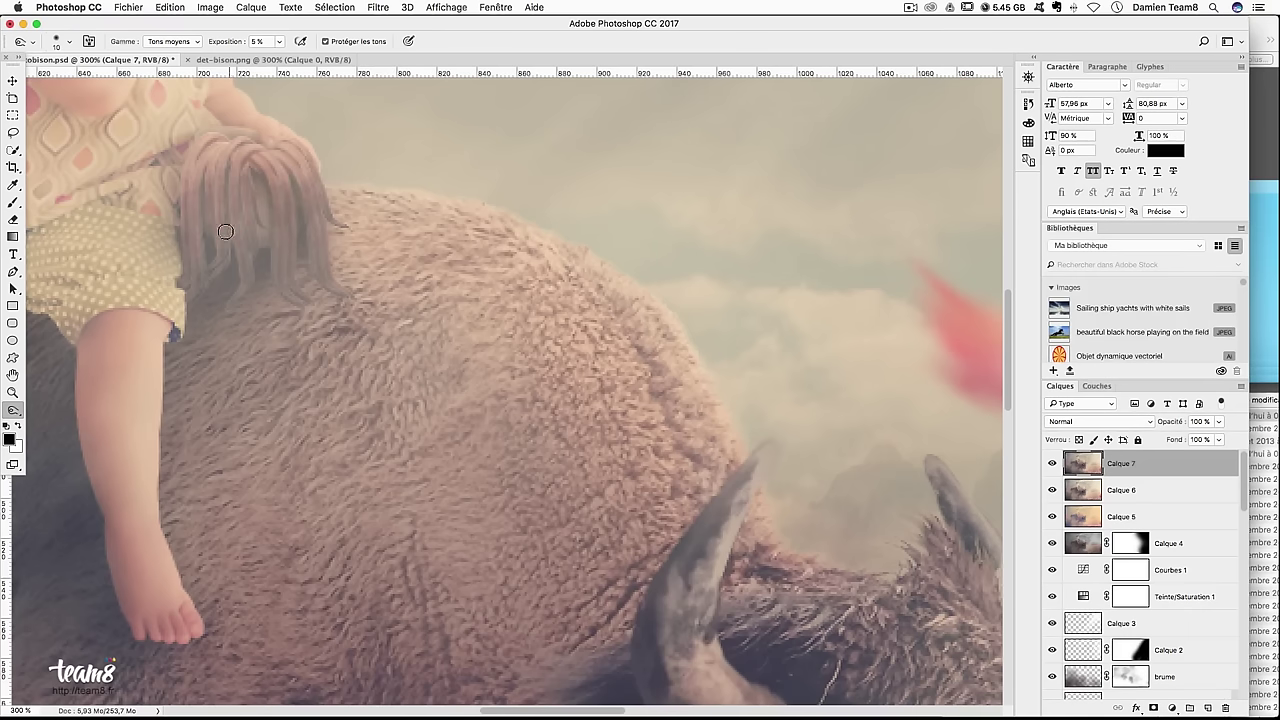
drag(240, 192, 232, 186)
mouse_move(264, 226)
mouse_down()
mouse_move(279, 228)
mouse_move(184, 301)
mouse_up()
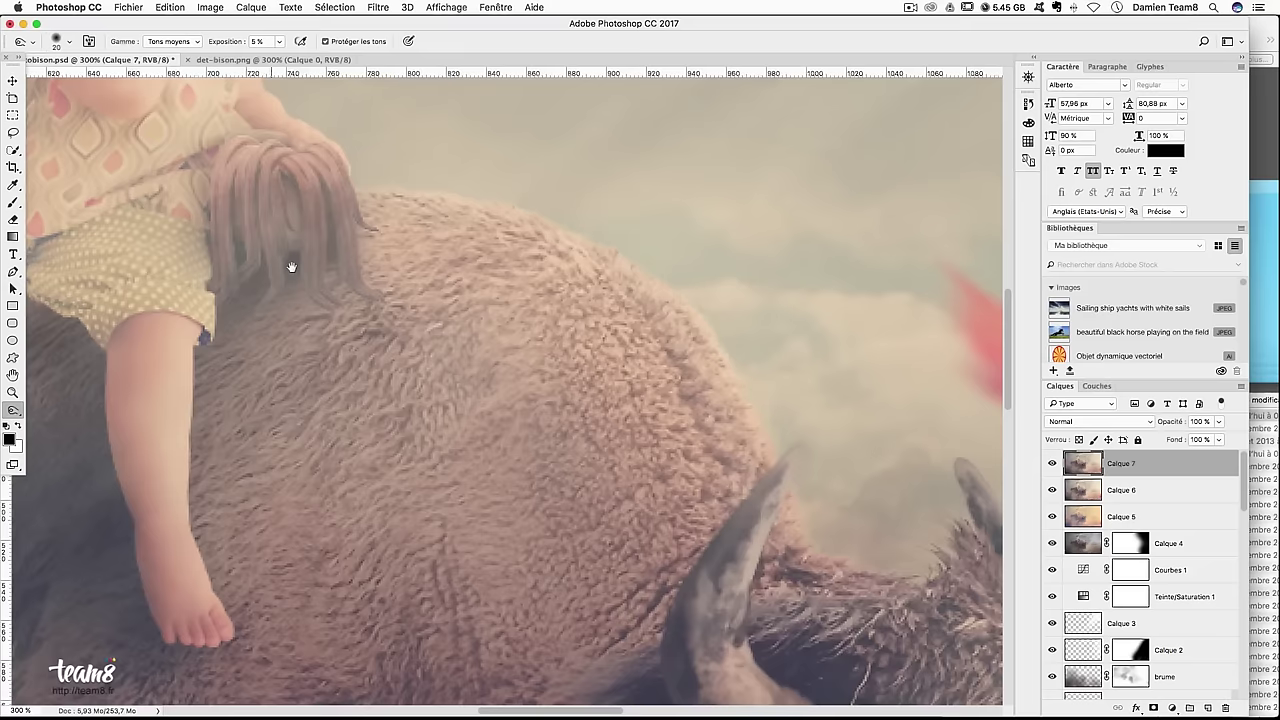
Burn the dark fur along the child's leg and the bison's back behind it
drag(184, 310, 344, 370)
mouse_move(229, 415)
mouse_down()
mouse_move(193, 323)
mouse_move(268, 512)
mouse_up()
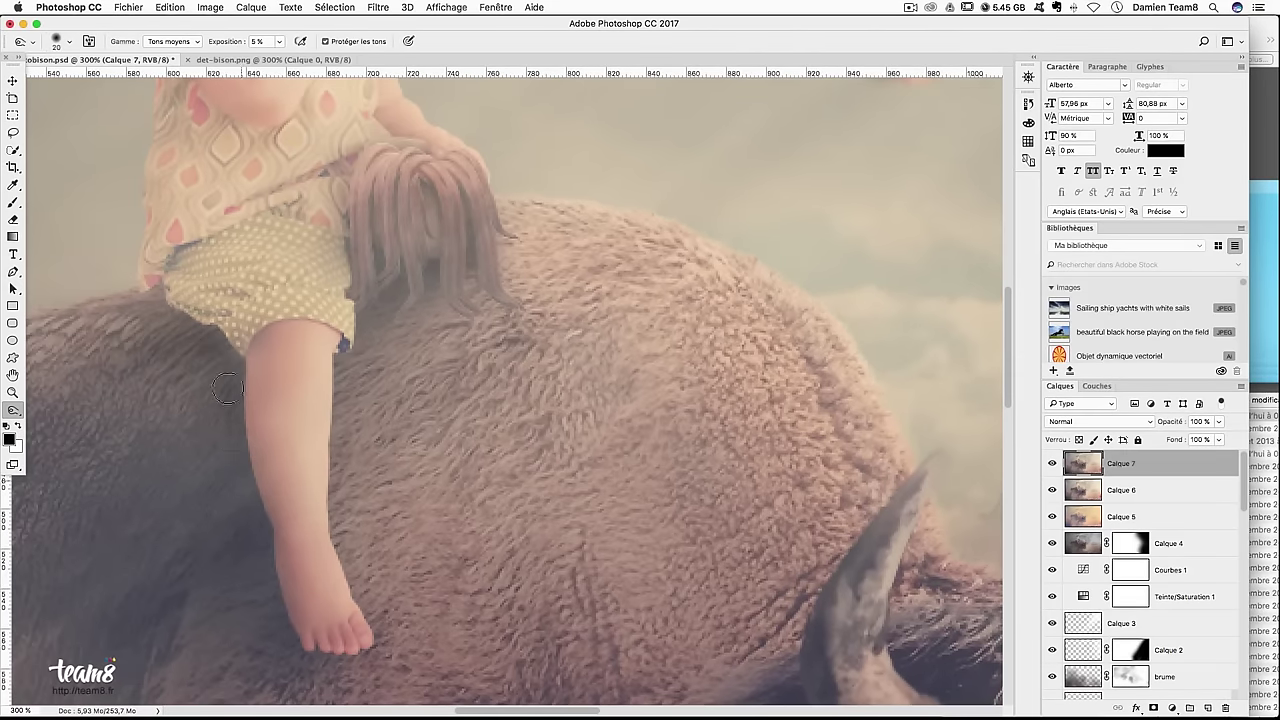
key(super+minus)
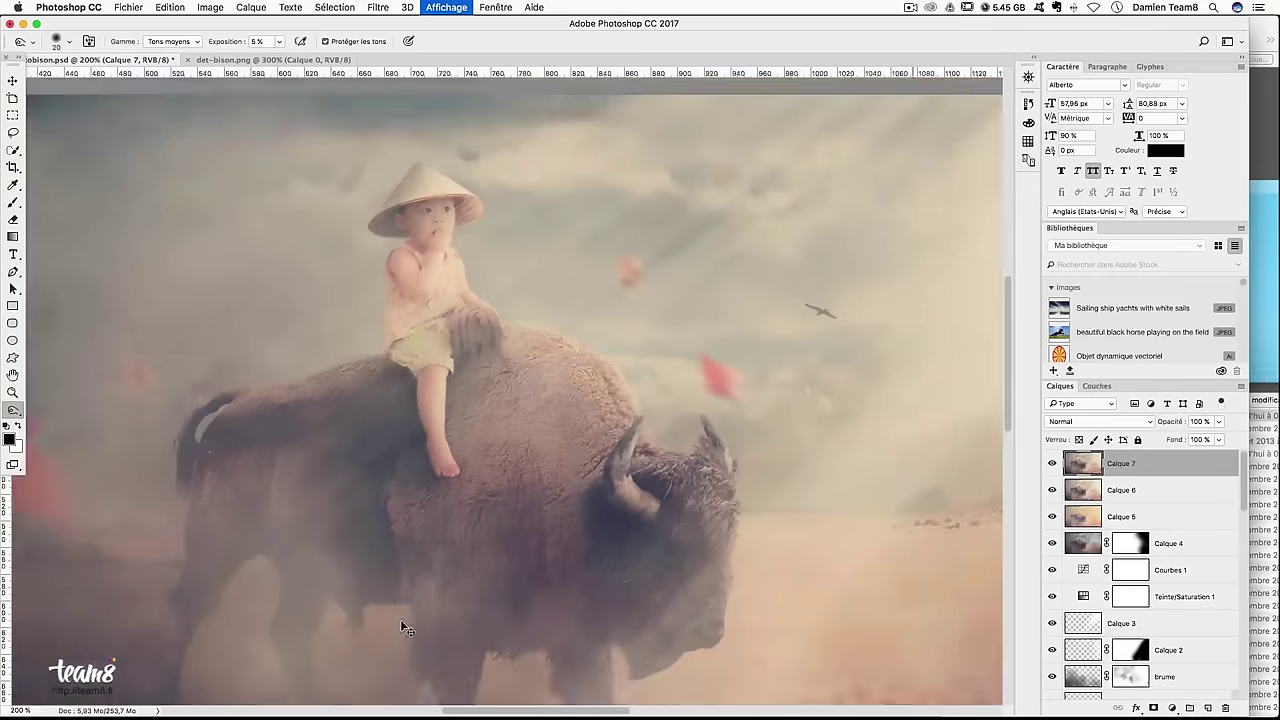
key(super+minus)
key(super+minus)
key(super+plus)
mouse_move(331, 420)
mouse_down()
mouse_move(257, 314)
mouse_move(263, 354)
mouse_move(182, 368)
mouse_up()
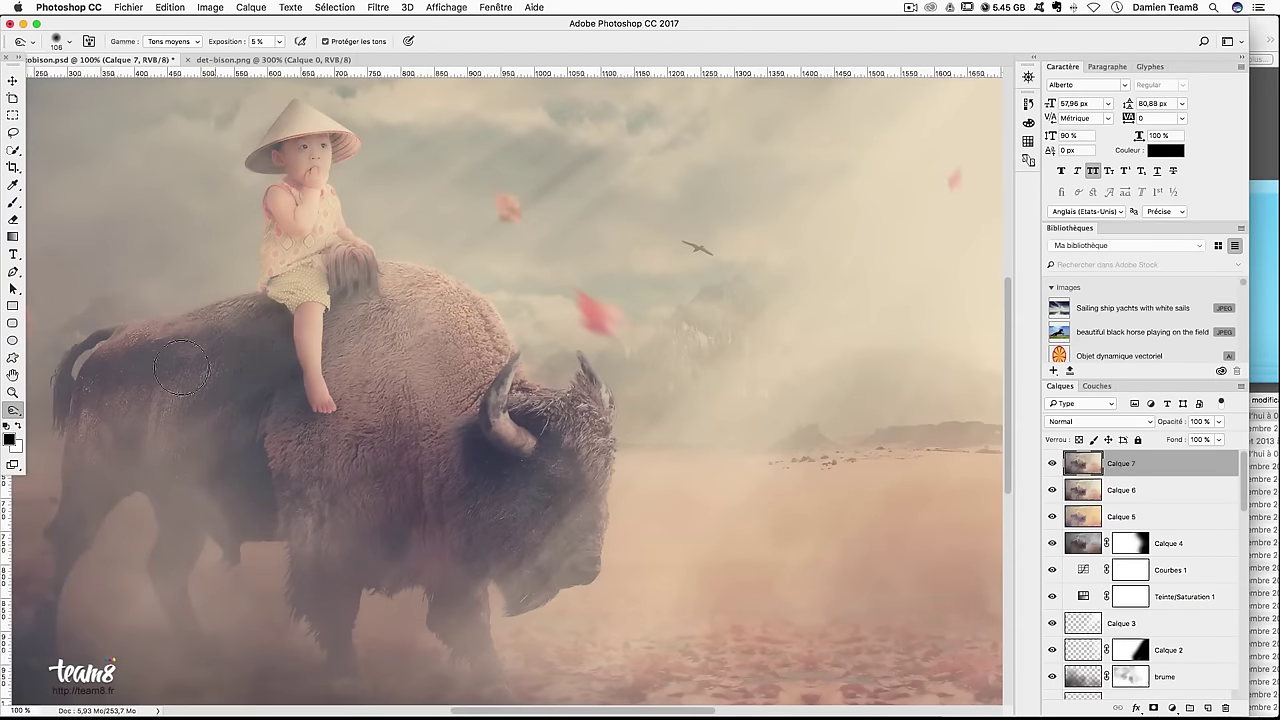
key(super+minus)
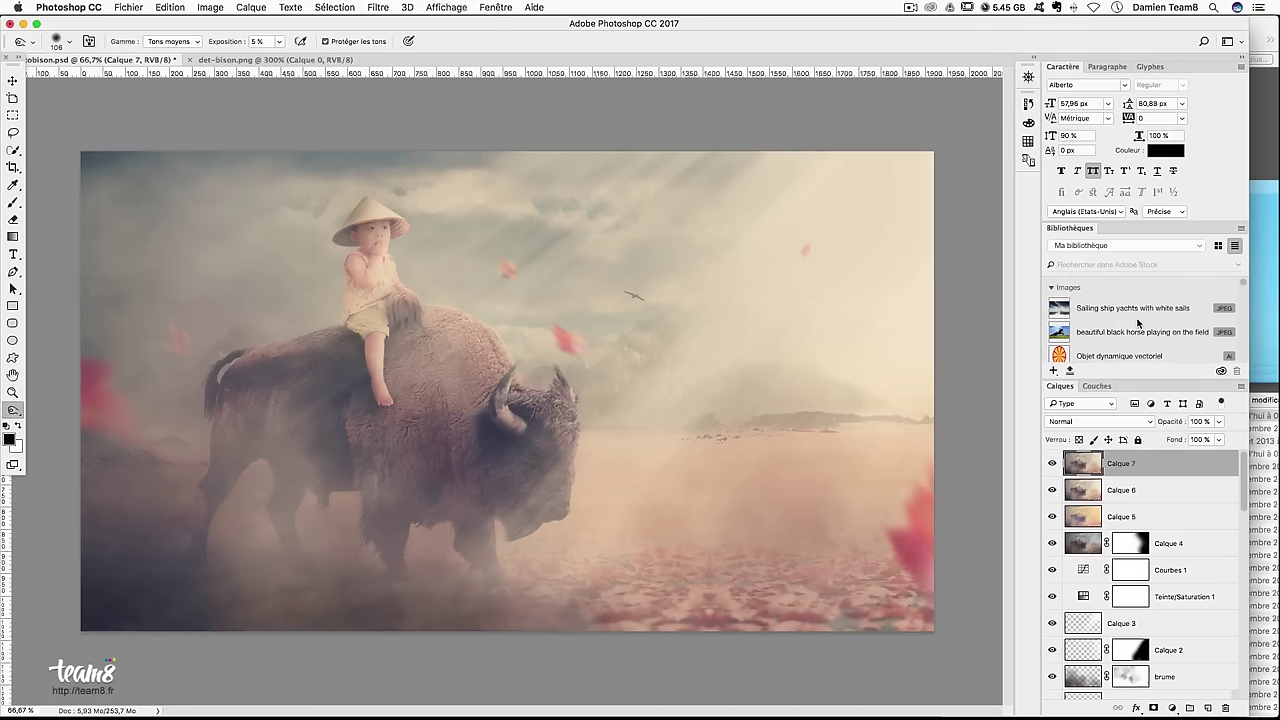
Zoom in to 200% on the child and the hat
key(ctrl+plus)
key(ctrl+plus)
drag(343, 245, 506, 521)
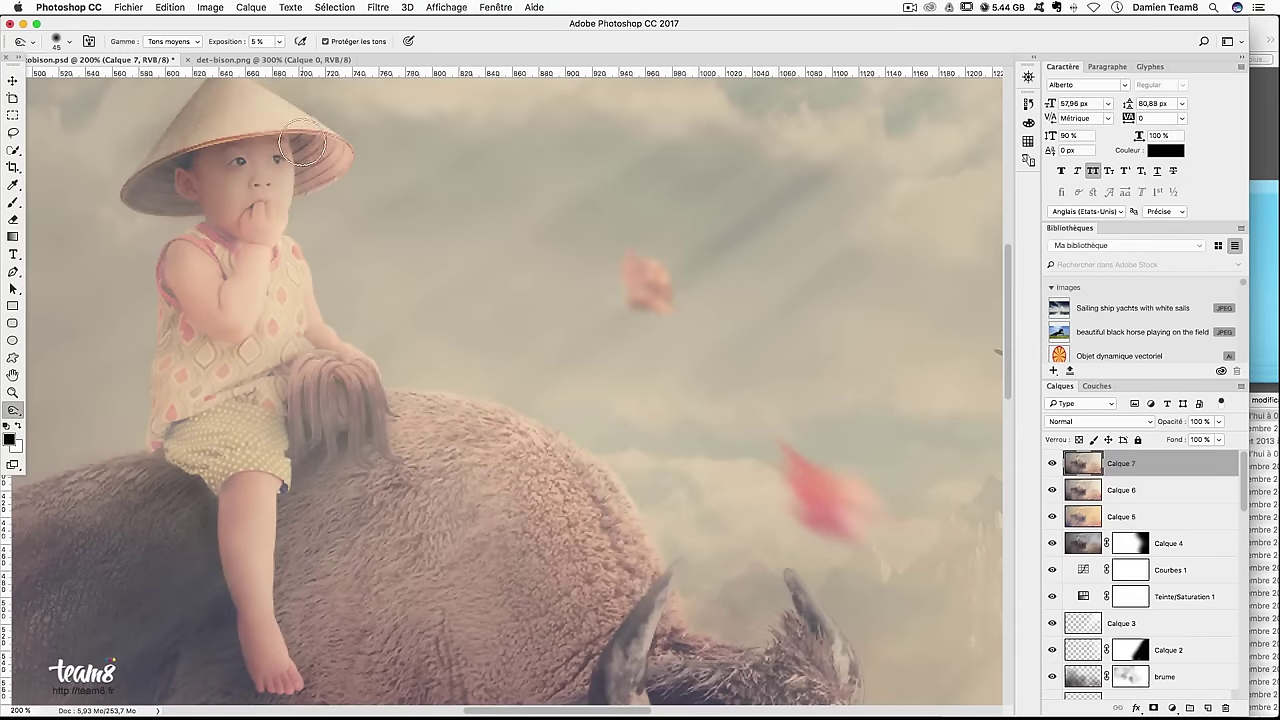
drag(343, 223, 415, 268)
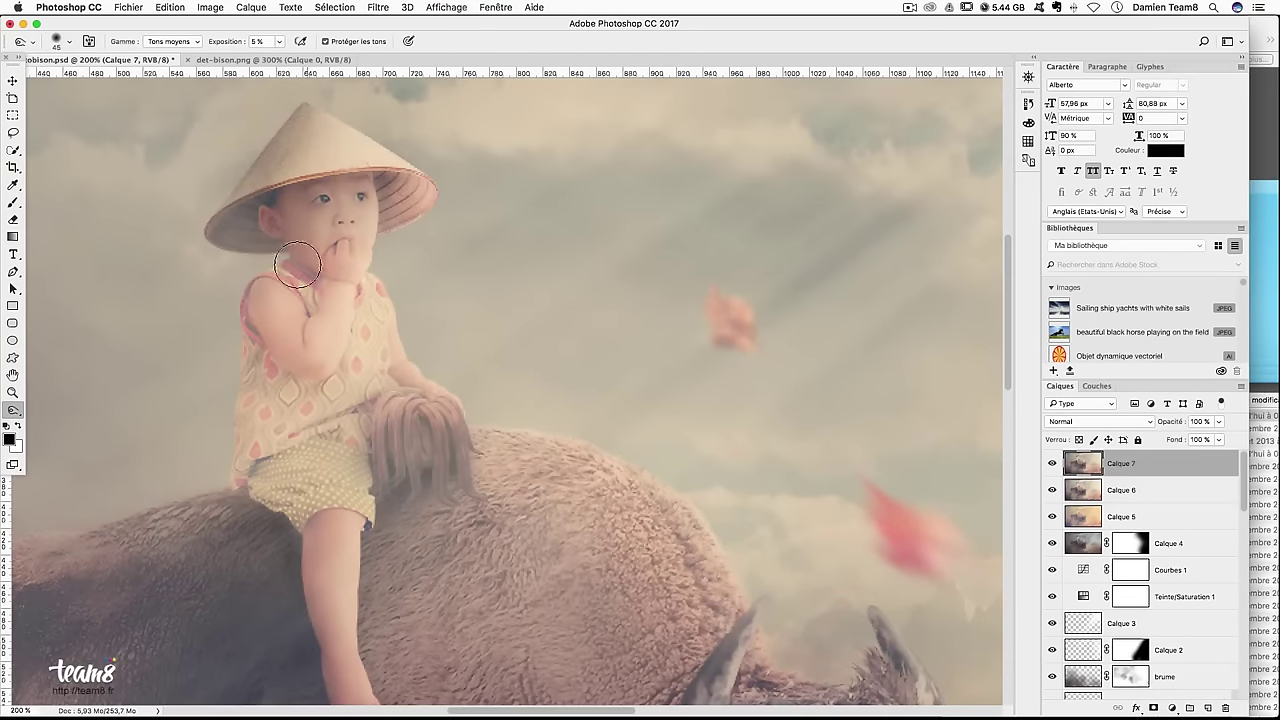